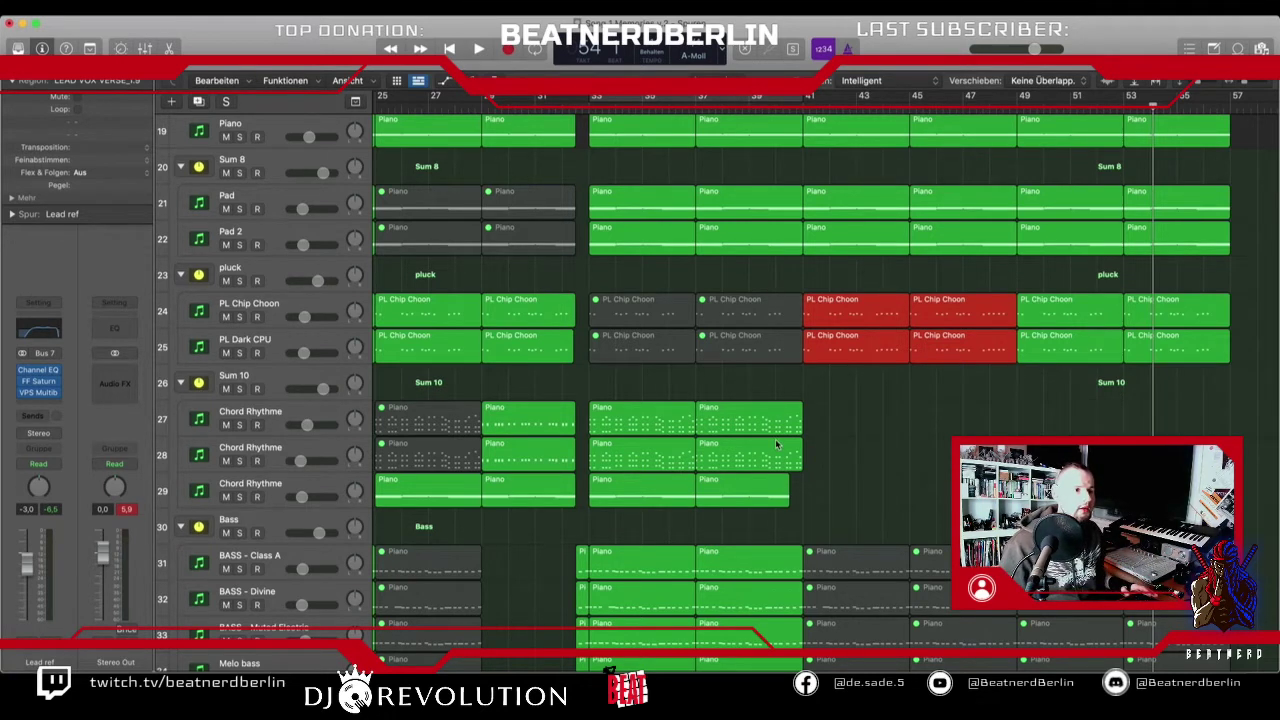
- Play the song from its beginning with the Sum 9 guitar, harmony and lead vocal tracks in view
{"action": "scroll", "coordinate": [858, 425], "scroll_direction": "left", "scroll_amount": 2}
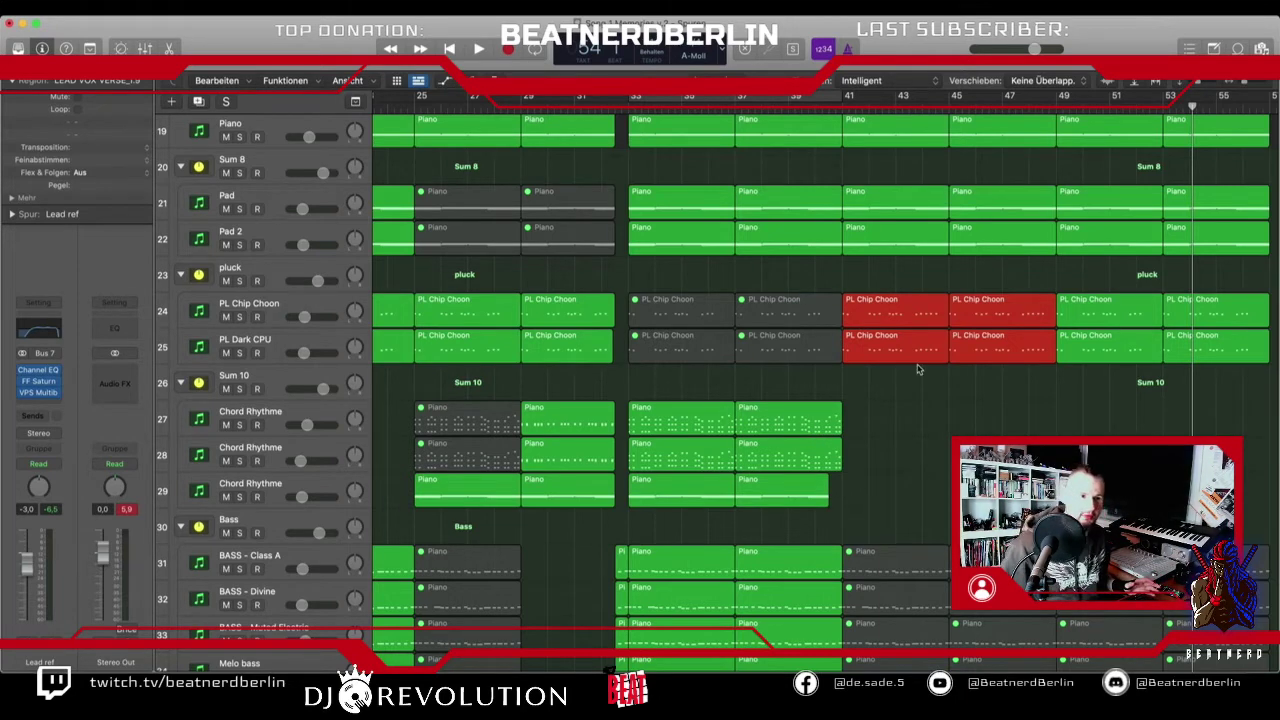
{"action": "scroll", "coordinate": [918, 370], "scroll_direction": "down", "scroll_amount": 10}
{"action": "scroll", "coordinate": [918, 370], "scroll_direction": "left", "scroll_amount": 5}
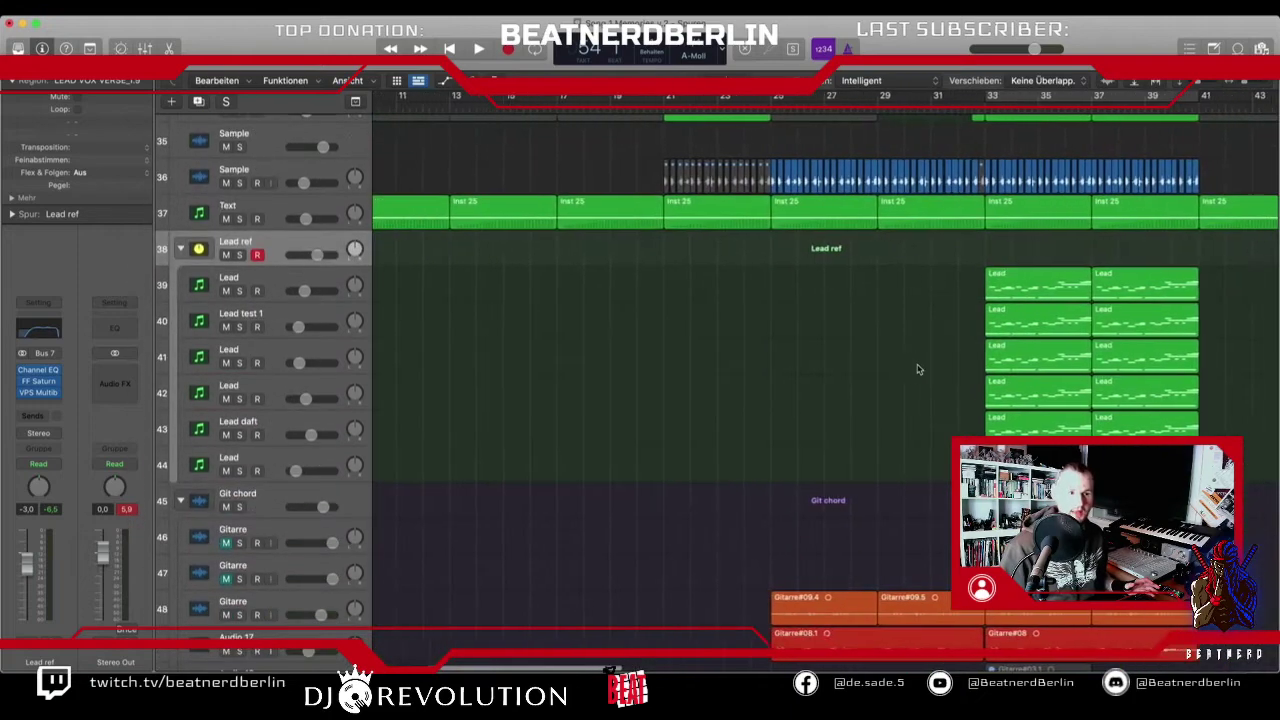
{"action": "scroll", "coordinate": [918, 370], "scroll_direction": "down", "scroll_amount": 7}
{"action": "scroll", "coordinate": [918, 368], "scroll_direction": "down", "scroll_amount": 10}
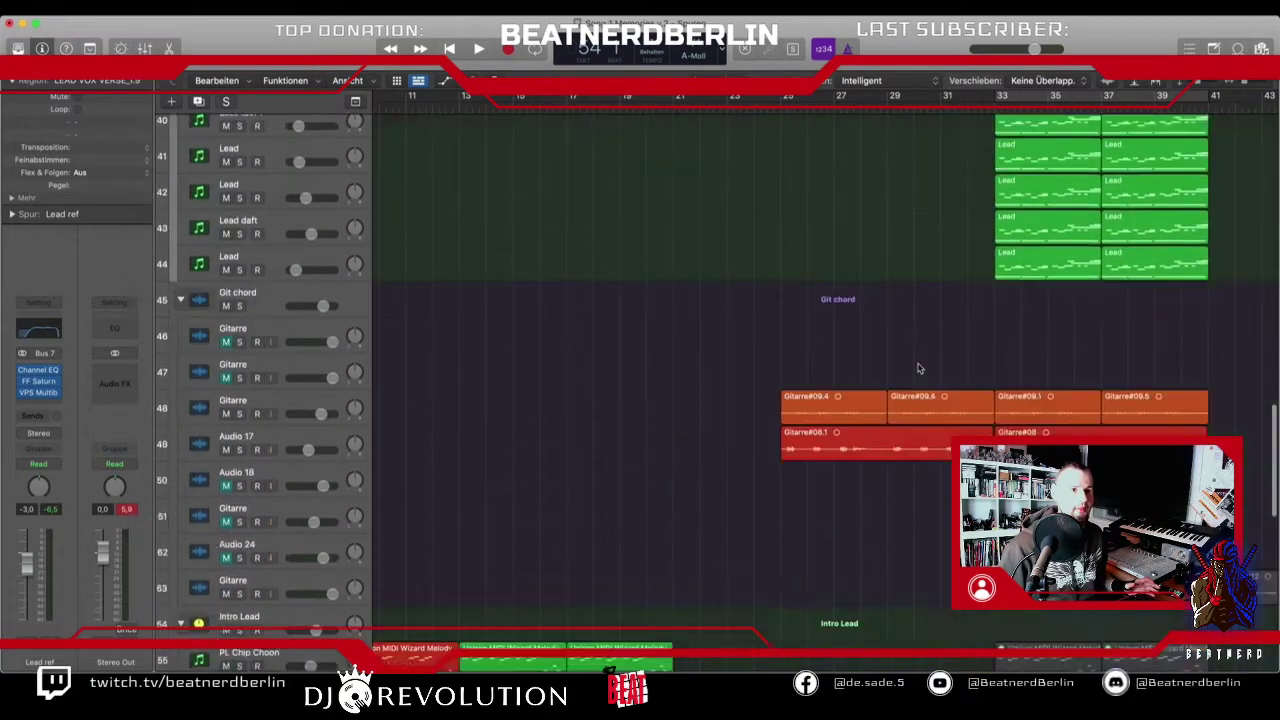
{"action": "scroll", "coordinate": [918, 368], "scroll_direction": "left", "scroll_amount": 1}
{"action": "scroll", "coordinate": [884, 401], "scroll_direction": "right", "scroll_amount": 2}
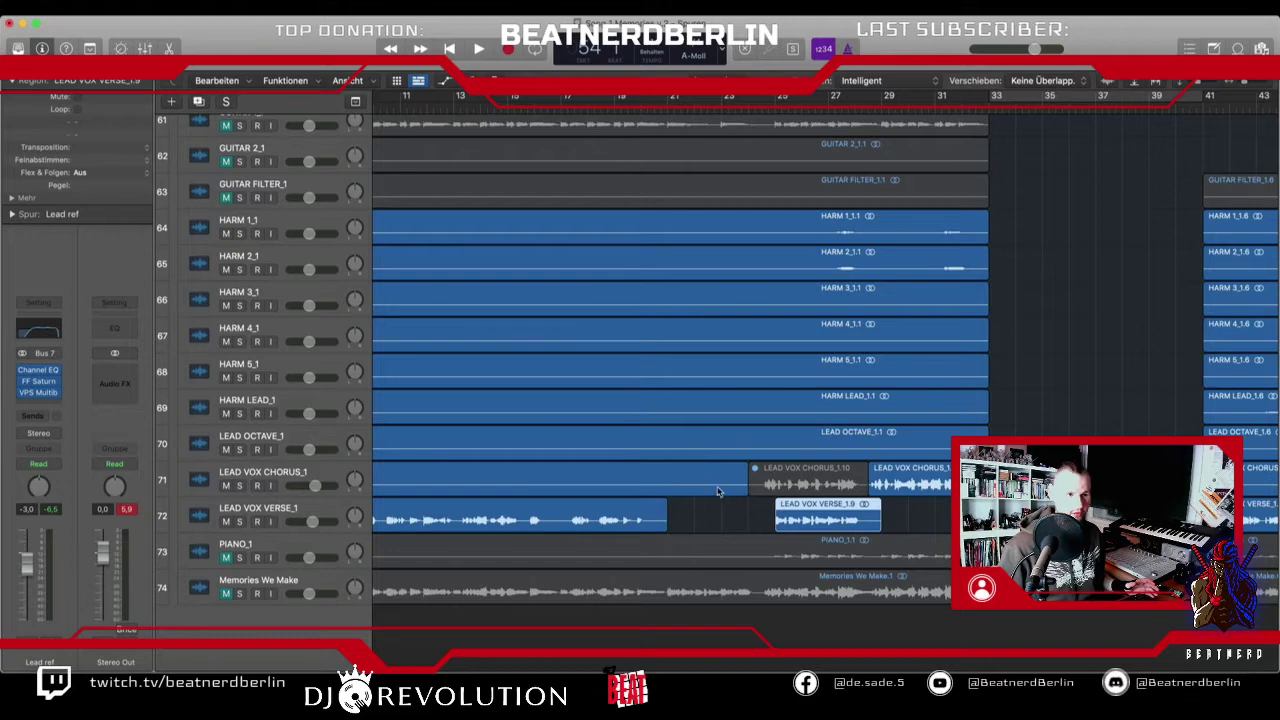
{"action": "scroll", "coordinate": [728, 405], "scroll_direction": "up", "scroll_amount": 1}
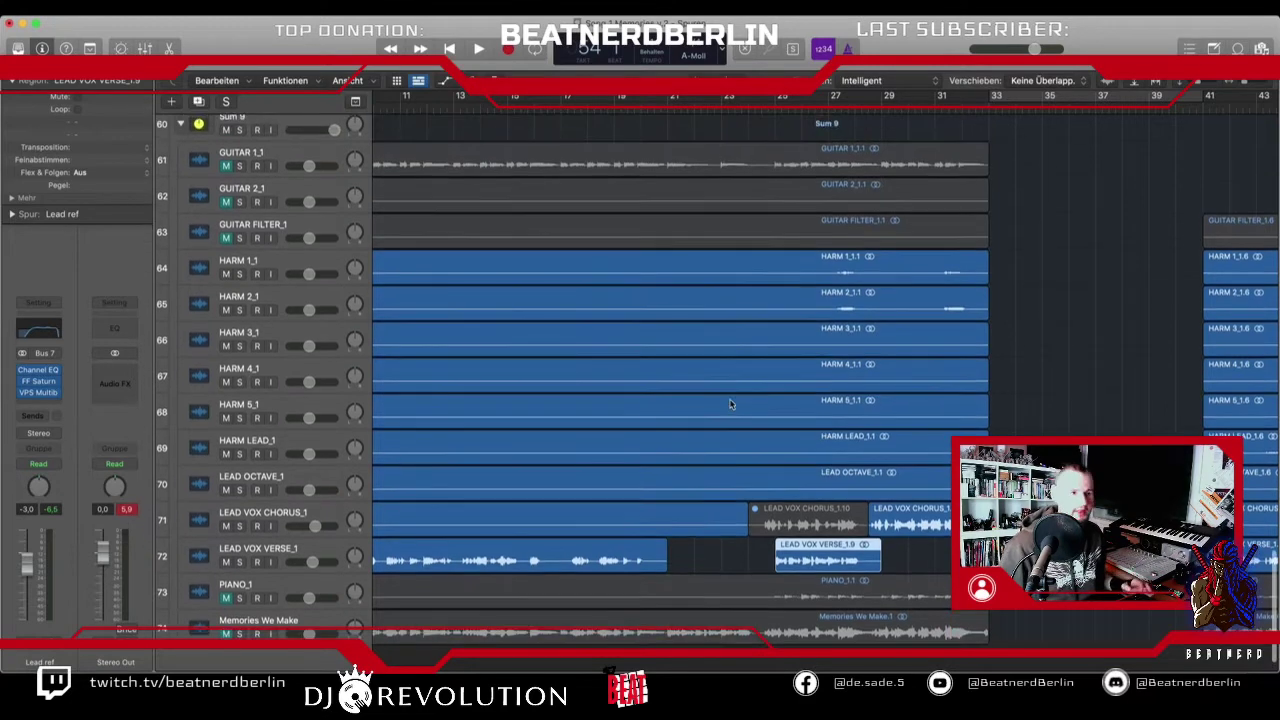
{"action": "scroll", "coordinate": [560, 150], "scroll_direction": "left", "scroll_amount": 5}
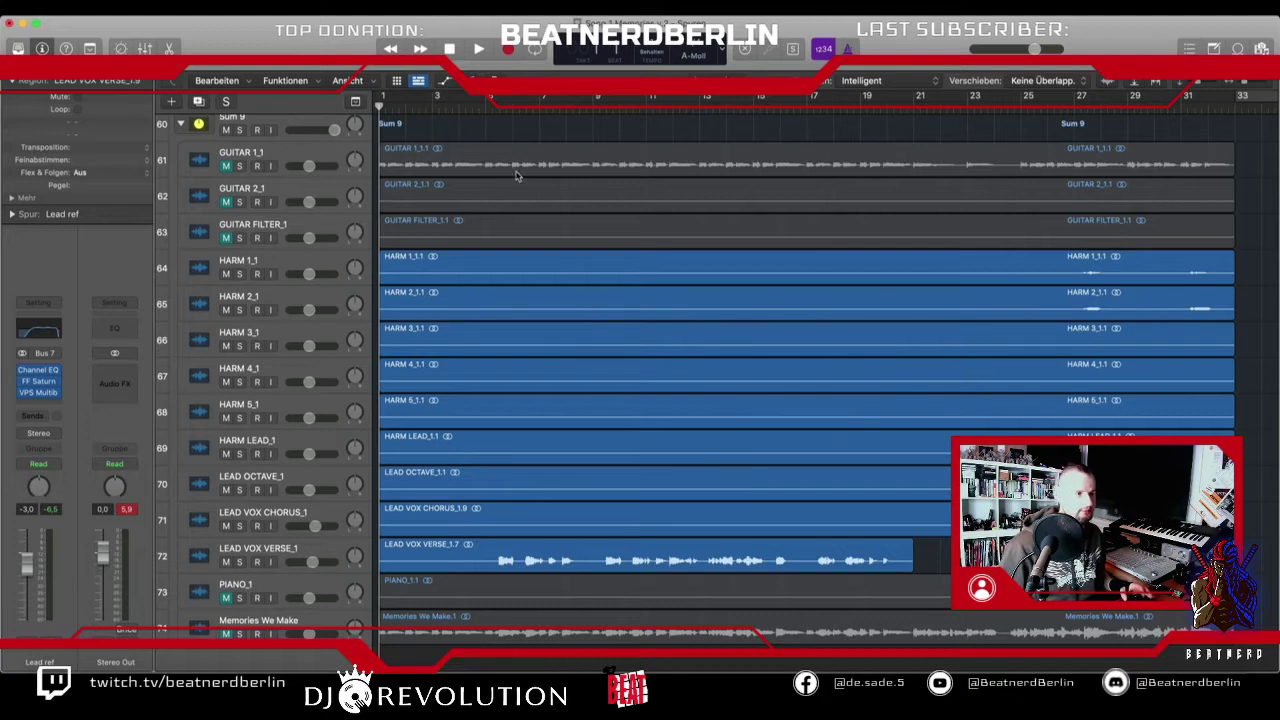
{"action": "key", "text": "space"}
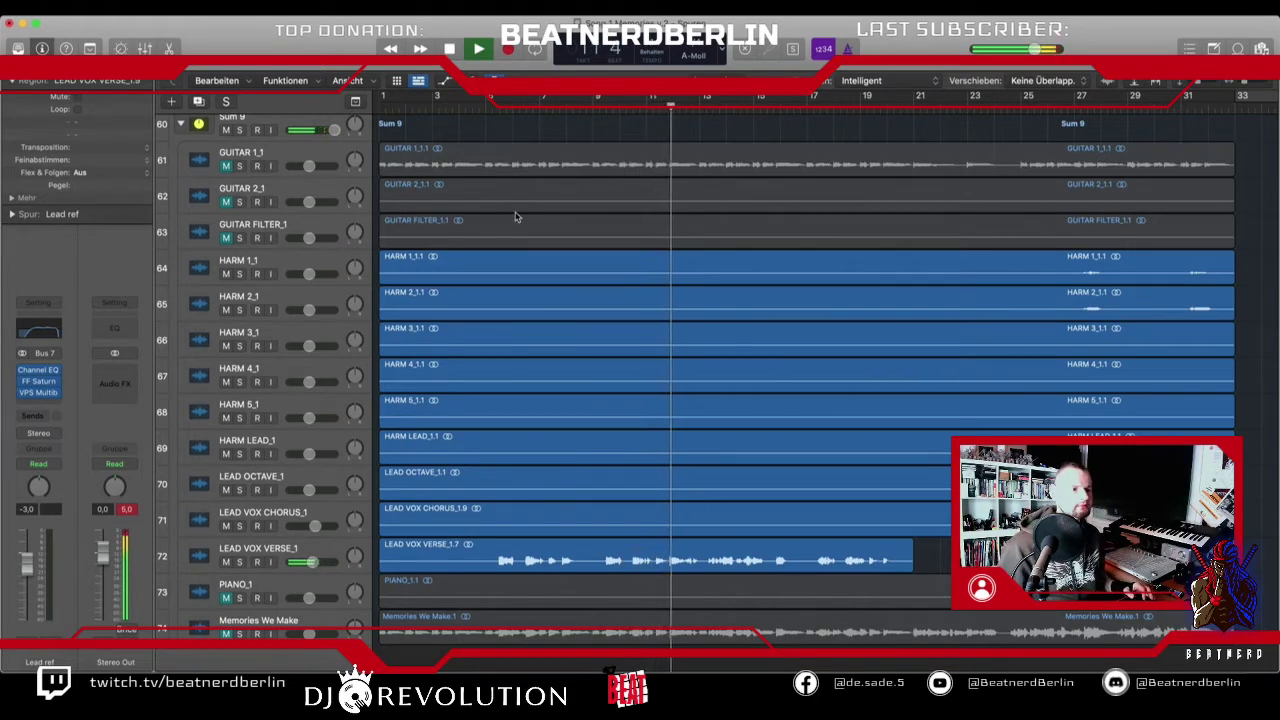
- Copy the Gitarre#08.1 region on the Audio 17 track so the copy starts at bar 13
{"action": "scroll", "coordinate": [629, 207], "scroll_direction": "up", "scroll_amount": 15}
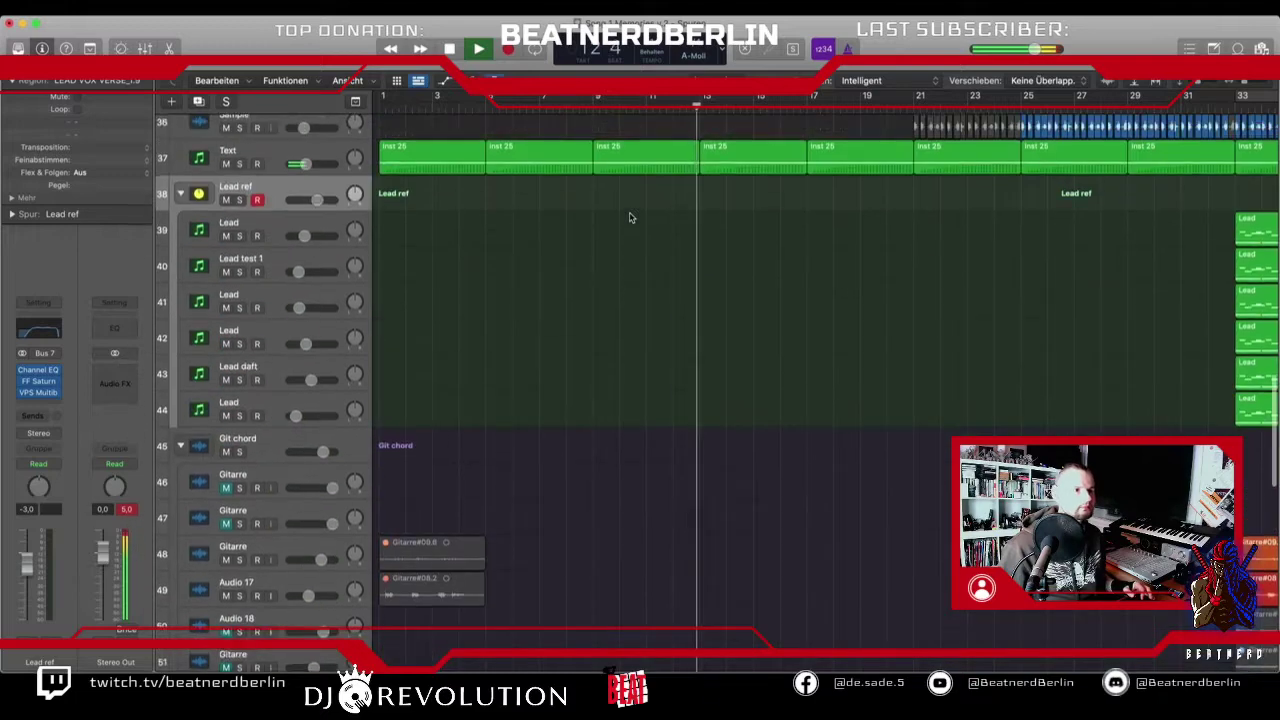
{"action": "scroll", "coordinate": [629, 218], "scroll_direction": "down", "scroll_amount": 5}
{"action": "left_click", "coordinate": [1113, 411]}
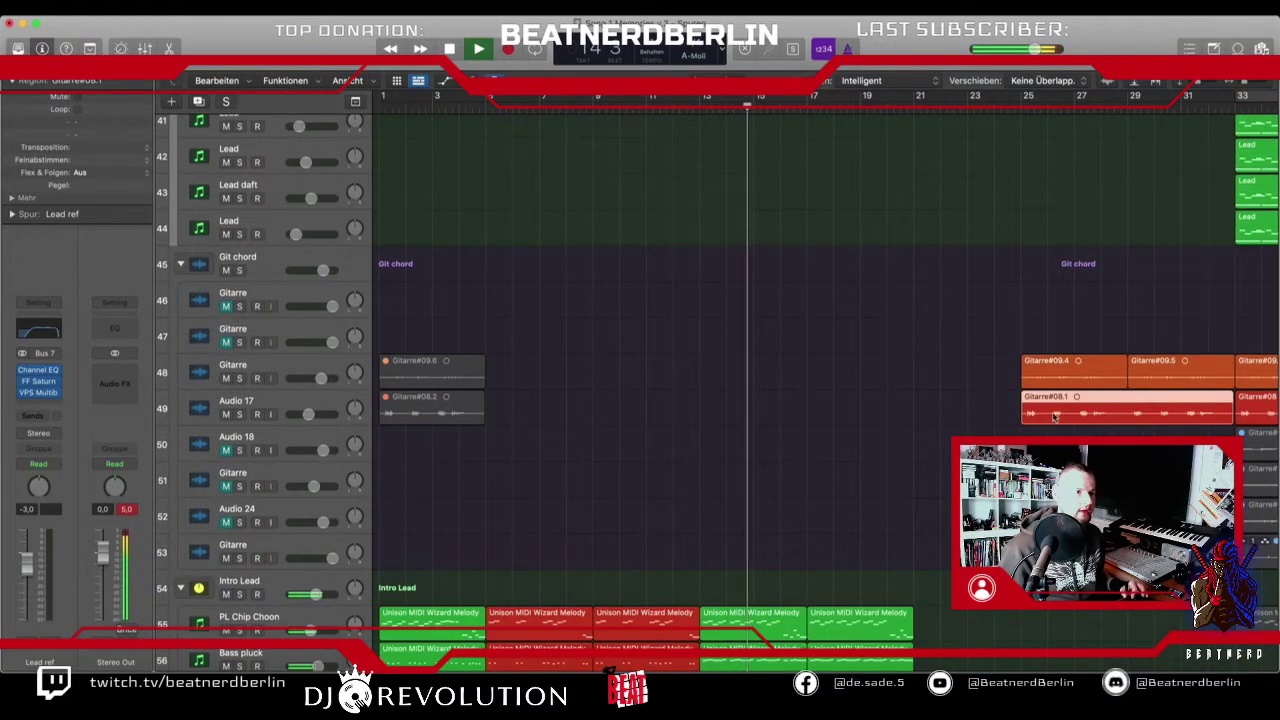
{"action": "left_click_drag", "start_coordinate": [1113, 411], "coordinate": [810, 432]}
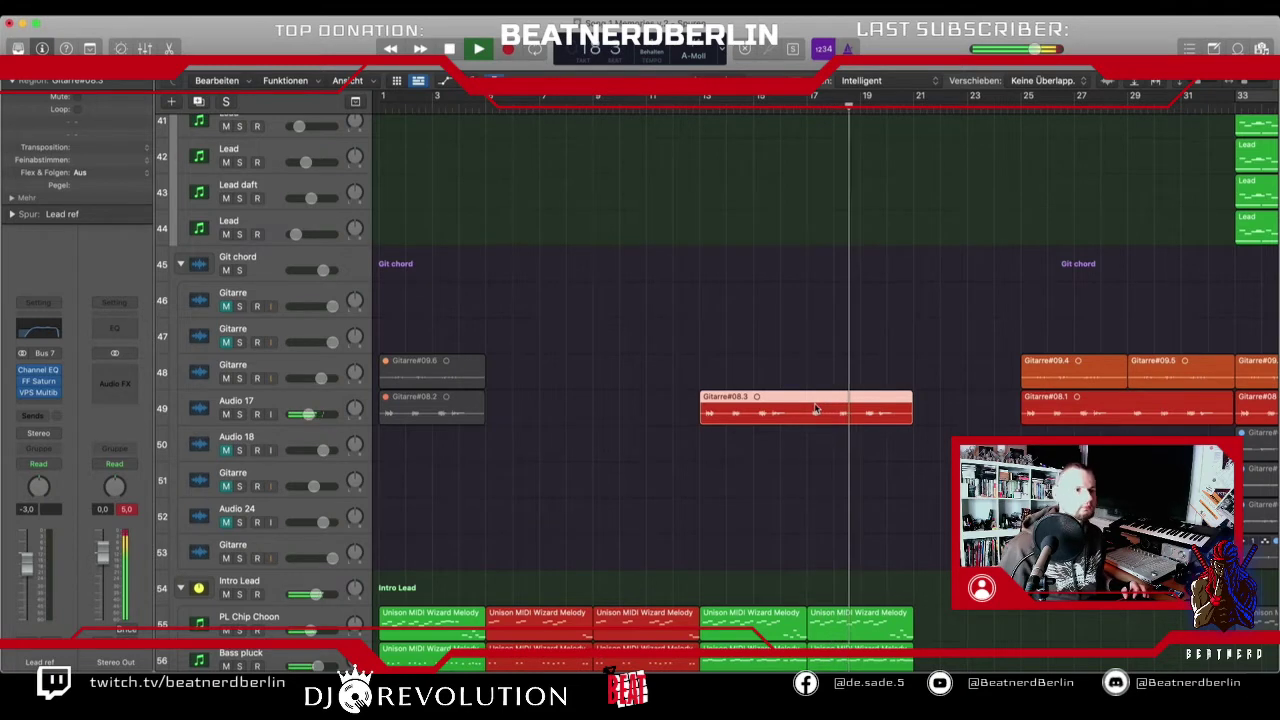
- Trim the beginning of the Gitarre#08.1 region on the Audio 17 track so it starts at bar 29
{"action": "scroll", "coordinate": [813, 403], "scroll_direction": "right", "scroll_amount": 5}
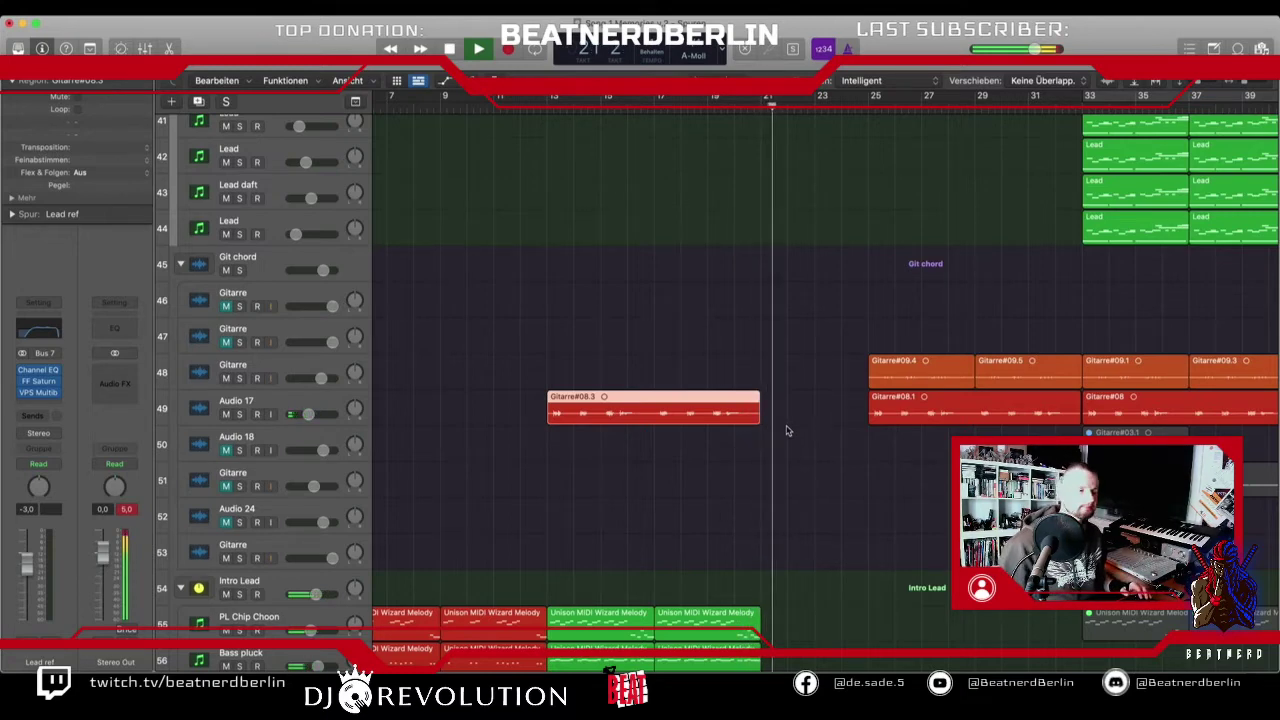
{"action": "scroll", "coordinate": [787, 431], "scroll_direction": "right", "scroll_amount": 3}
{"action": "scroll", "coordinate": [787, 431], "scroll_direction": "right", "scroll_amount": 2}
{"action": "scroll", "coordinate": [787, 431], "scroll_direction": "down", "scroll_amount": 6}
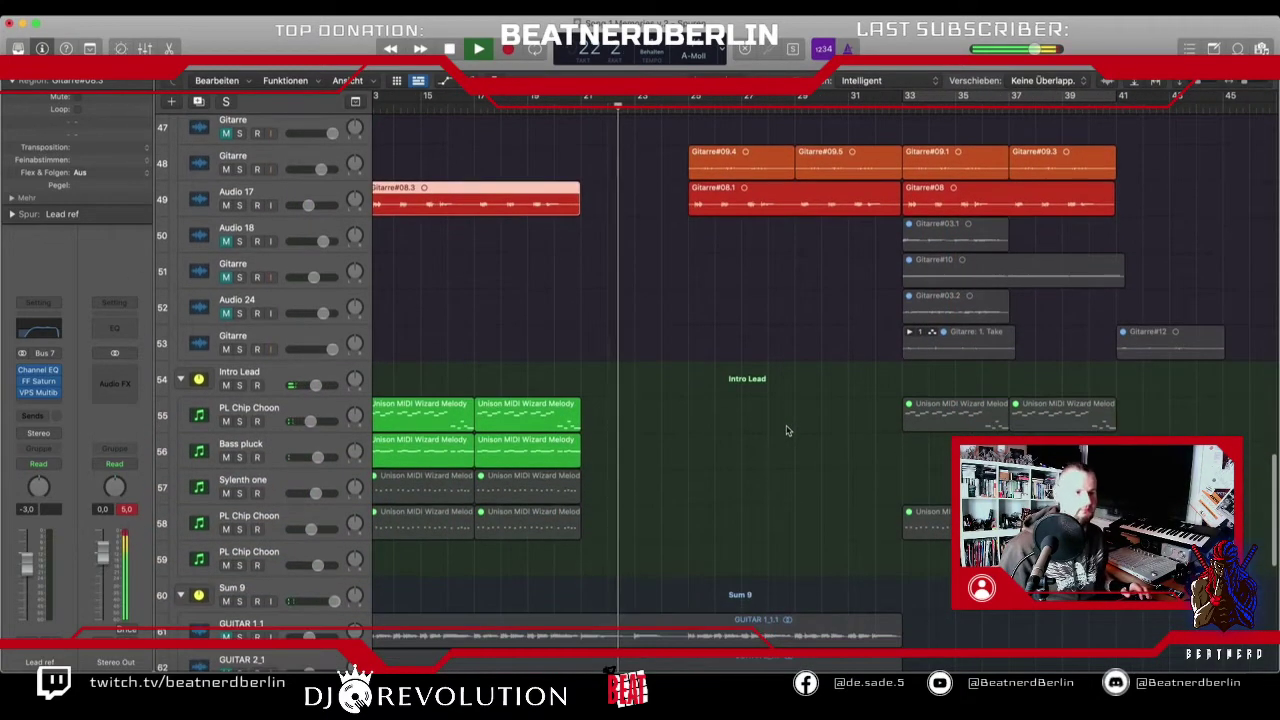
{"action": "scroll", "coordinate": [787, 431], "scroll_direction": "down", "scroll_amount": 1}
{"action": "scroll", "coordinate": [787, 420], "scroll_direction": "up", "scroll_amount": 5}
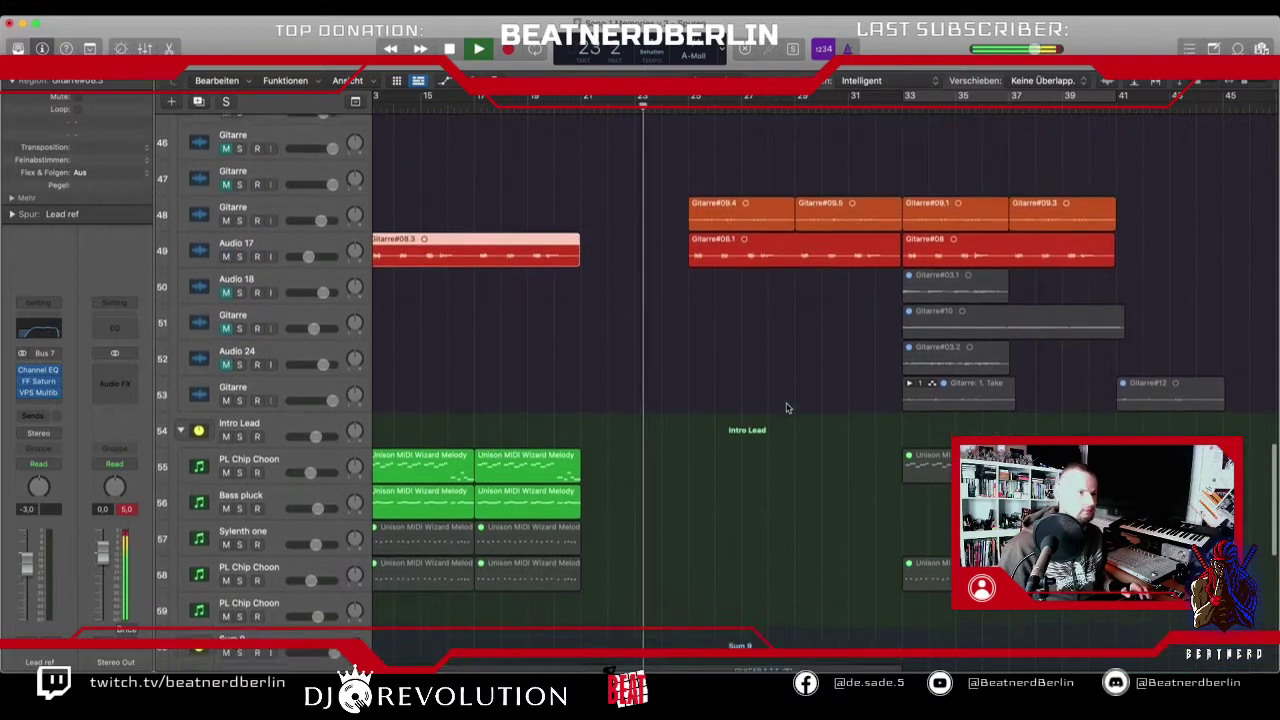
{"action": "scroll", "coordinate": [787, 408], "scroll_direction": "down", "scroll_amount": 2}
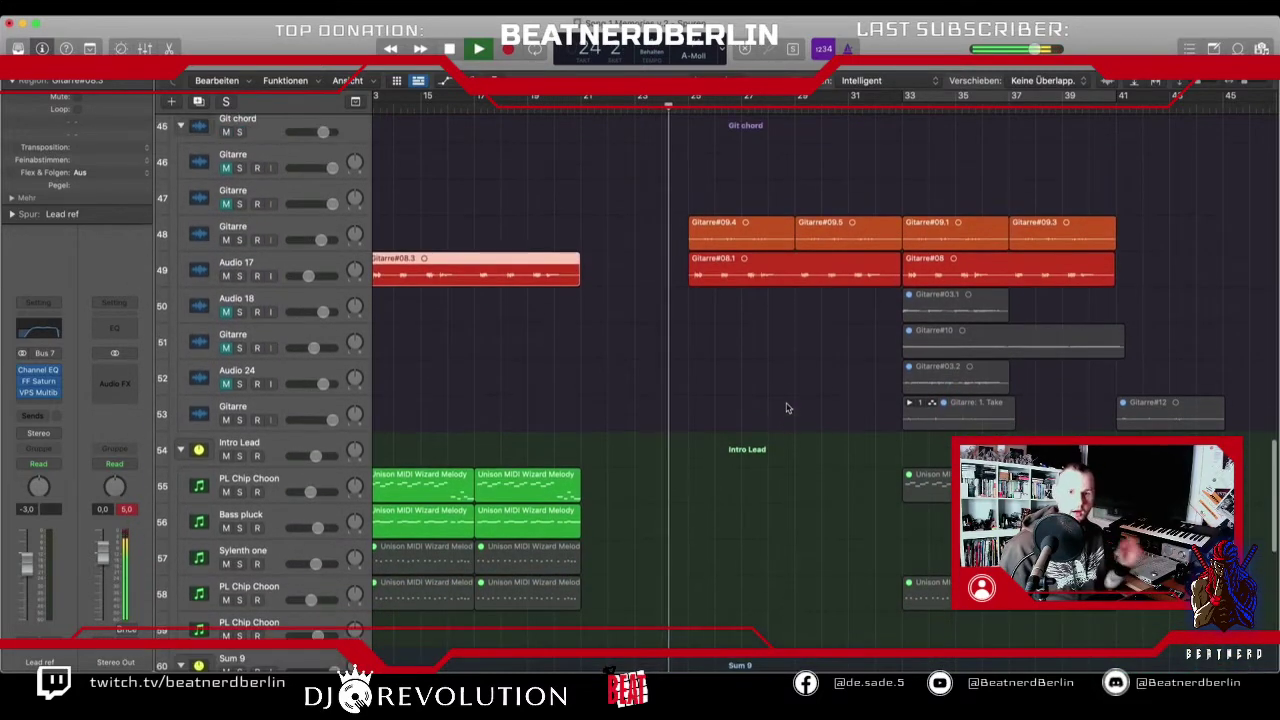
{"action": "scroll", "coordinate": [787, 408], "scroll_direction": "down", "scroll_amount": 5}
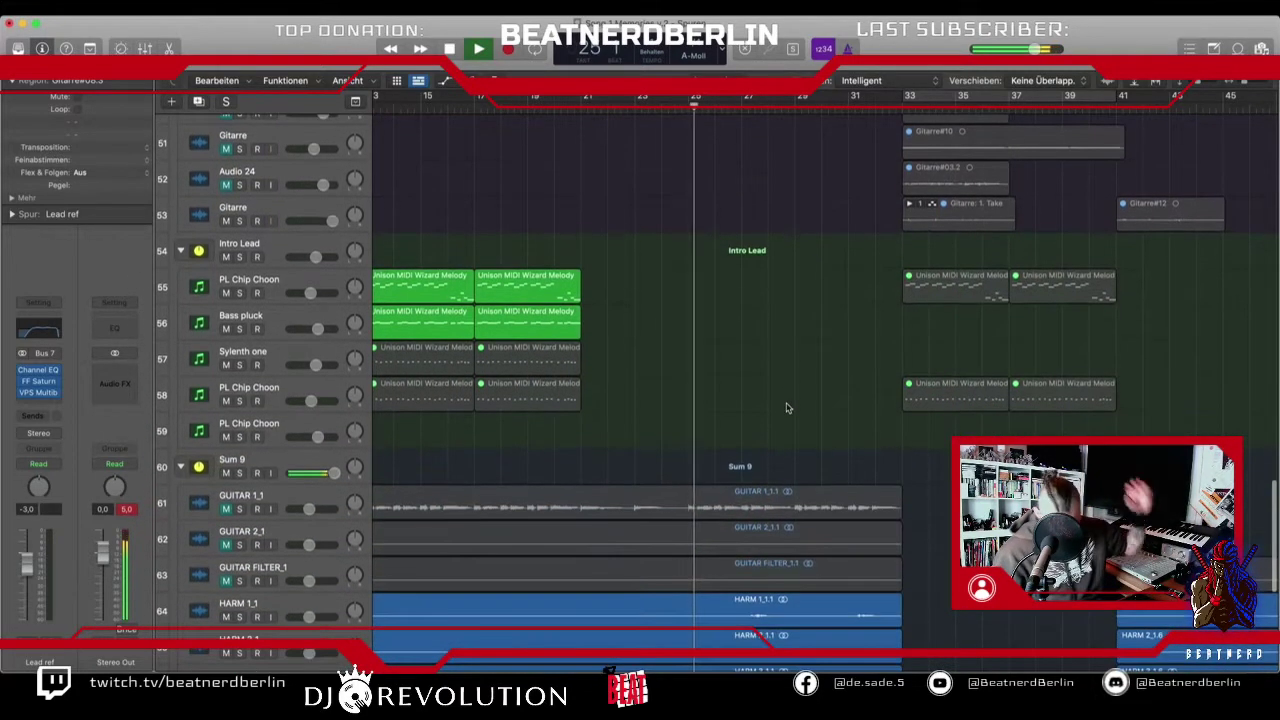
{"action": "scroll", "coordinate": [786, 408], "scroll_direction": "down", "scroll_amount": 6}
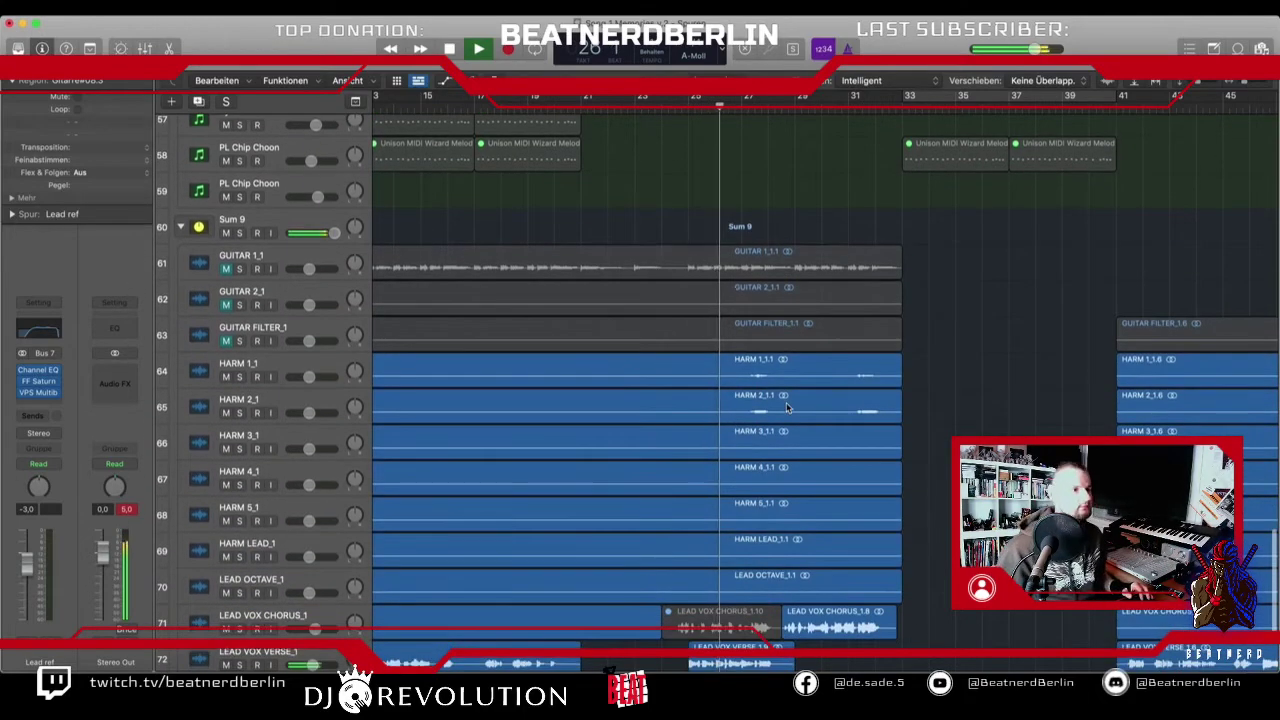
{"action": "scroll", "coordinate": [786, 408], "scroll_direction": "up", "scroll_amount": 20}
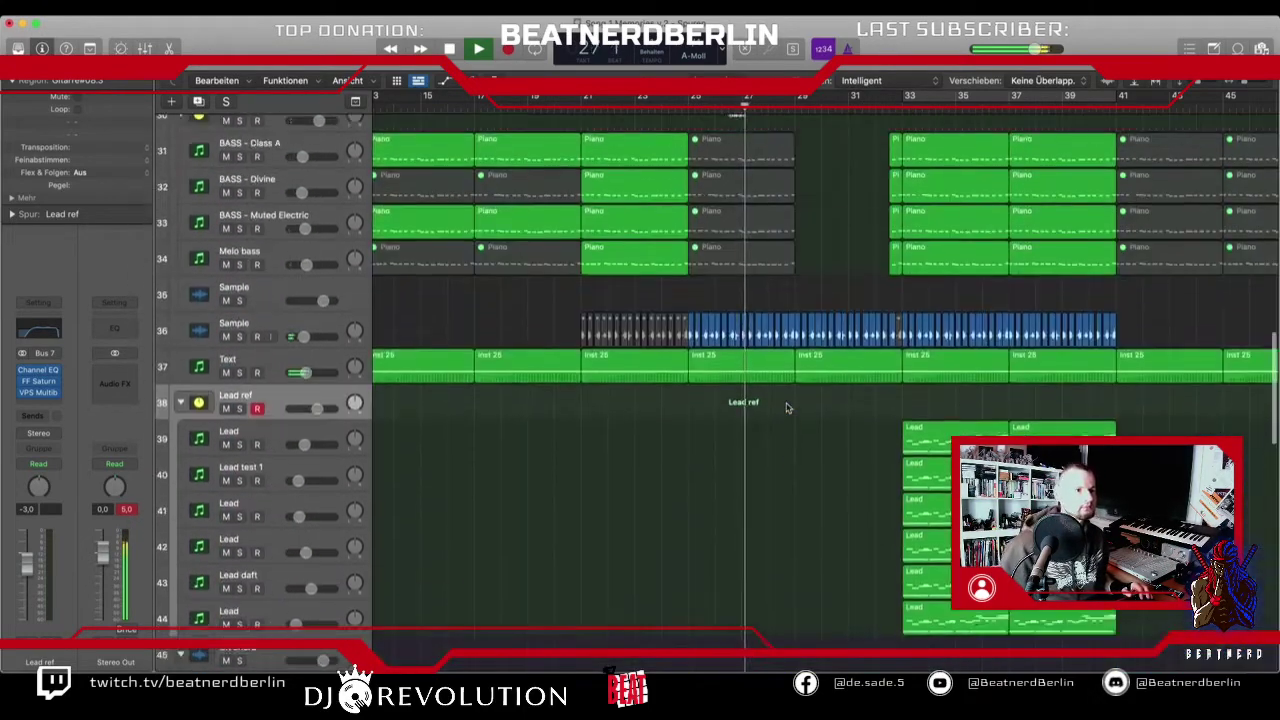
{"action": "scroll", "coordinate": [787, 408], "scroll_direction": "down", "scroll_amount": 4}
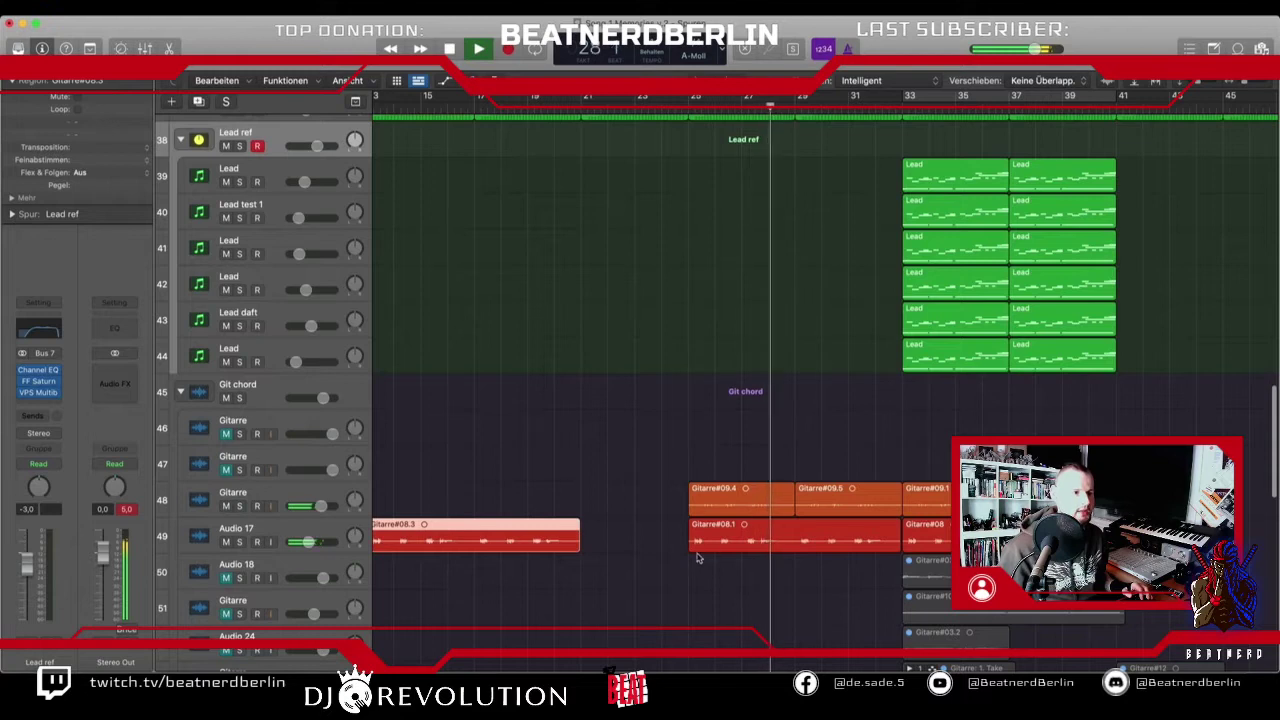
{"action": "left_click_drag", "start_coordinate": [692, 550], "coordinate": [797, 551]}
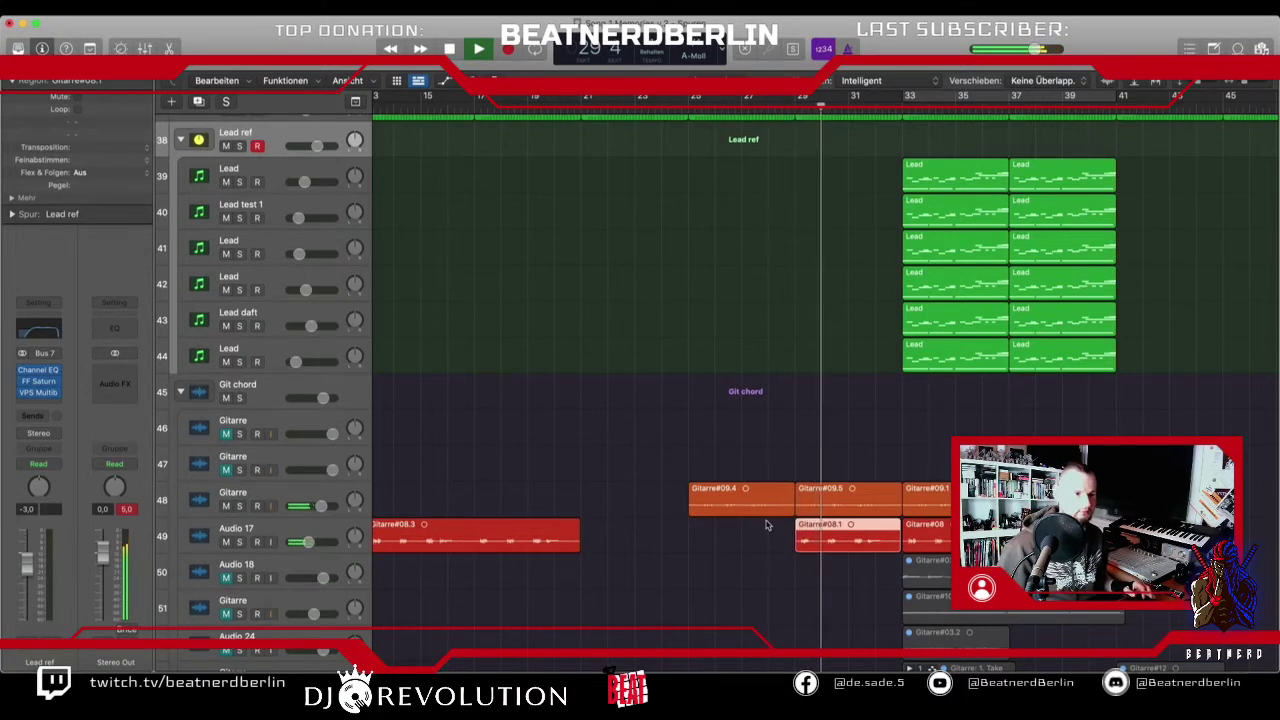
- Listen to the arrangement from about bar 30 to bar 42 while checking the lead, guitar, bass and sample tracks
{"action": "scroll", "coordinate": [767, 525], "scroll_direction": "up", "scroll_amount": 10}
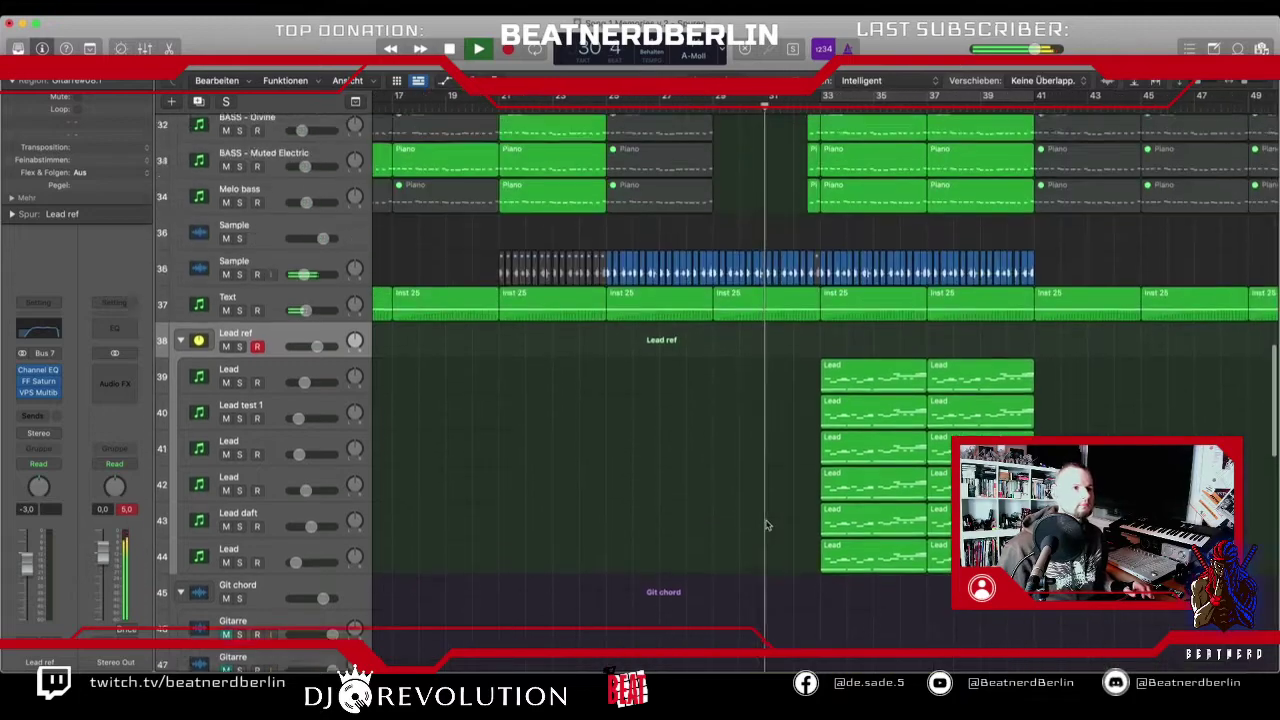
{"action": "scroll", "coordinate": [767, 525], "scroll_direction": "down", "scroll_amount": 15}
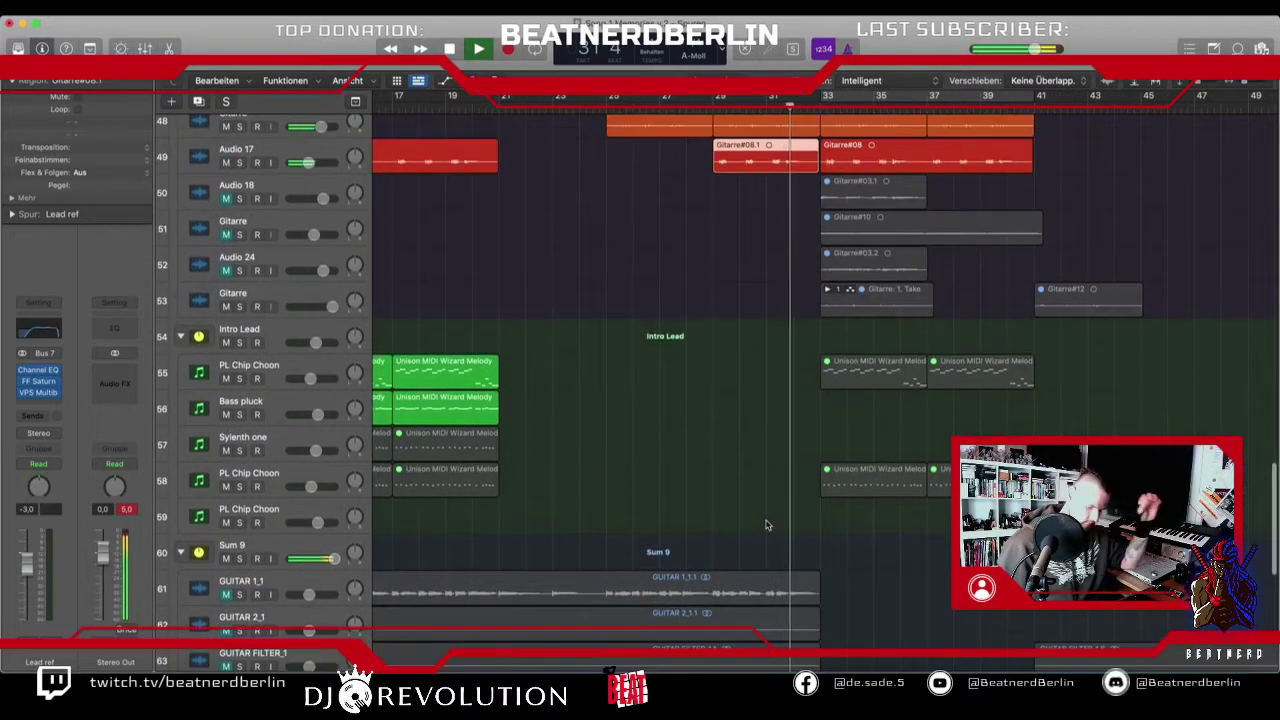
{"action": "scroll", "coordinate": [767, 525], "scroll_direction": "up", "scroll_amount": 7}
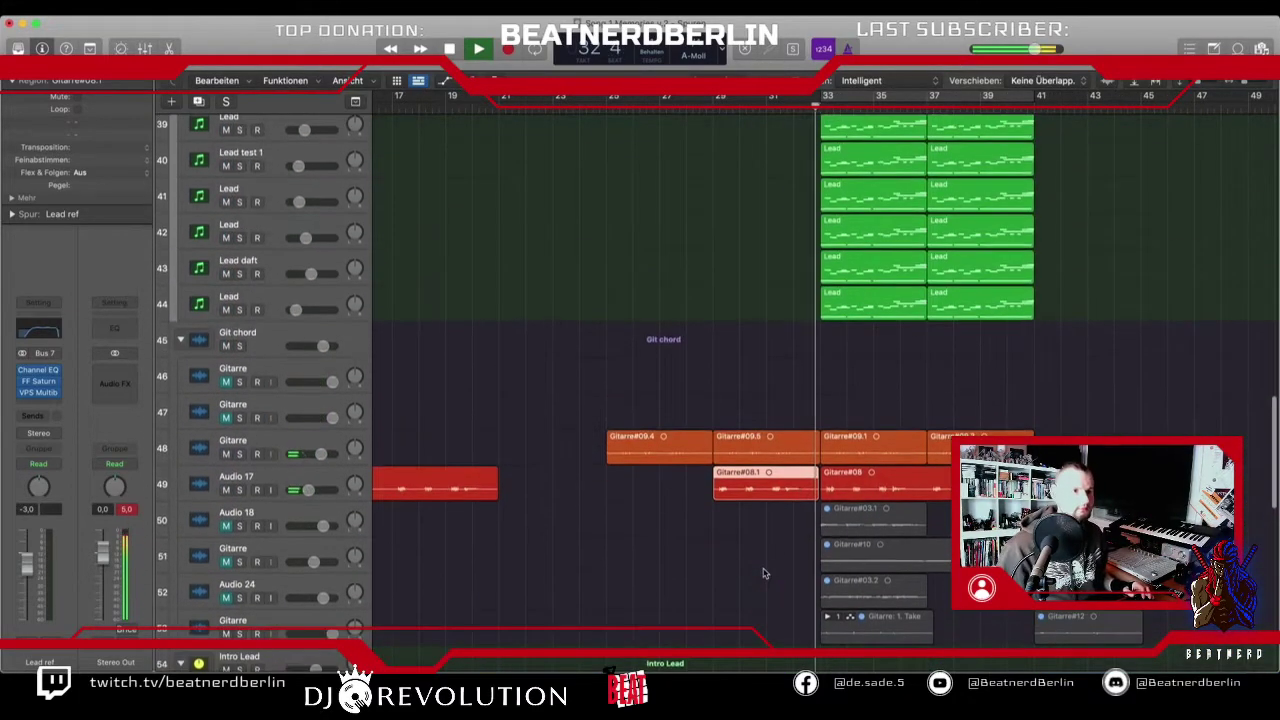
{"action": "scroll", "coordinate": [763, 573], "scroll_direction": "down", "scroll_amount": 6}
{"action": "scroll", "coordinate": [763, 573], "scroll_direction": "up", "scroll_amount": 5}
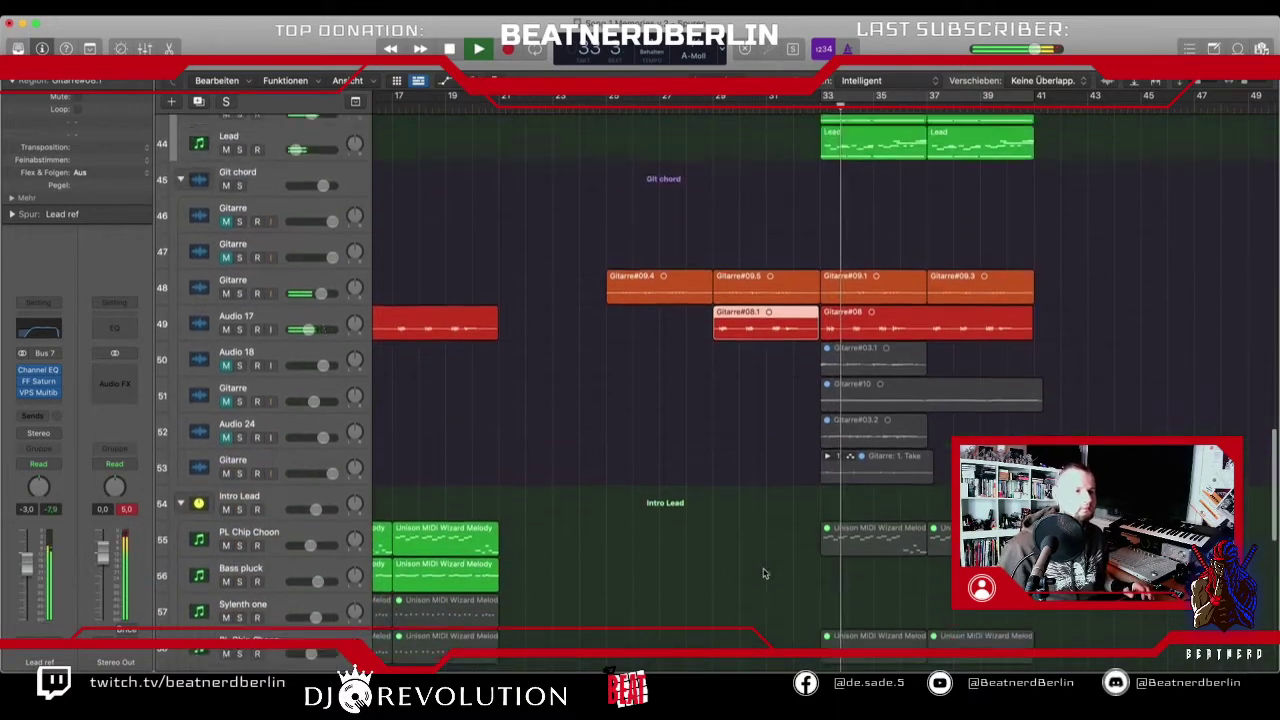
{"action": "scroll", "coordinate": [763, 573], "scroll_direction": "up", "scroll_amount": 4}
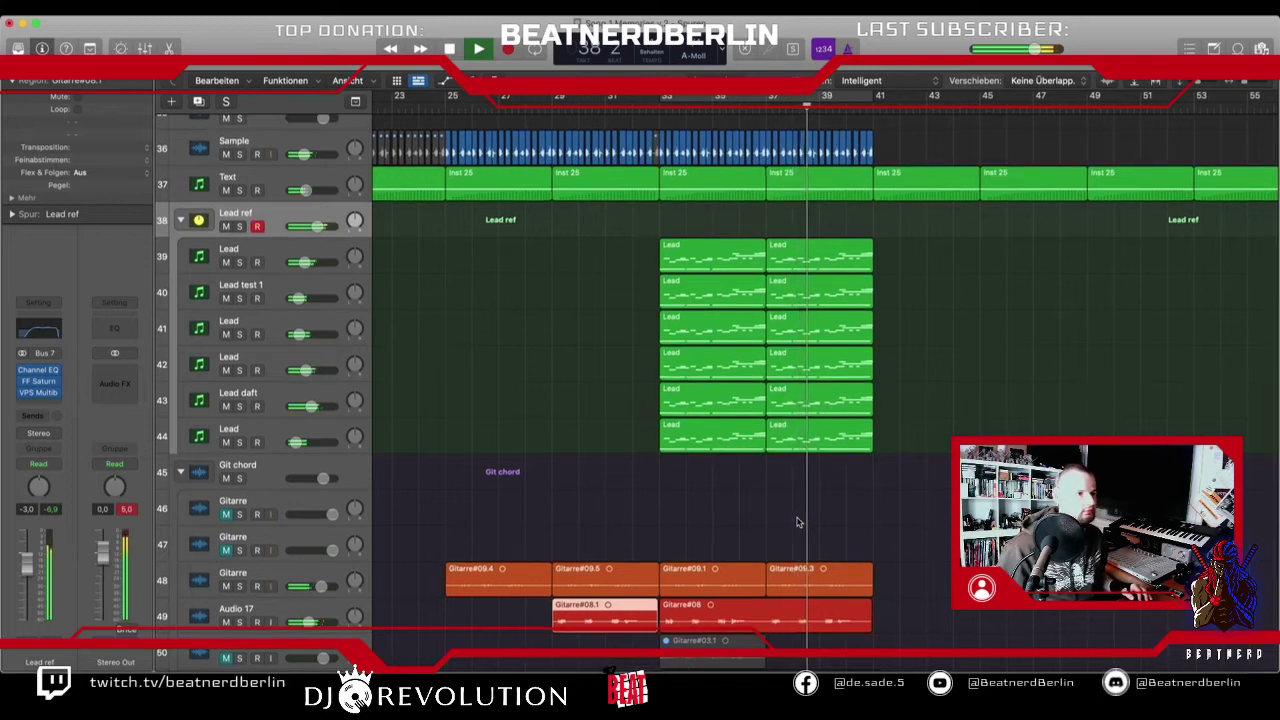
{"action": "scroll", "coordinate": [797, 518], "scroll_direction": "up", "scroll_amount": 2}
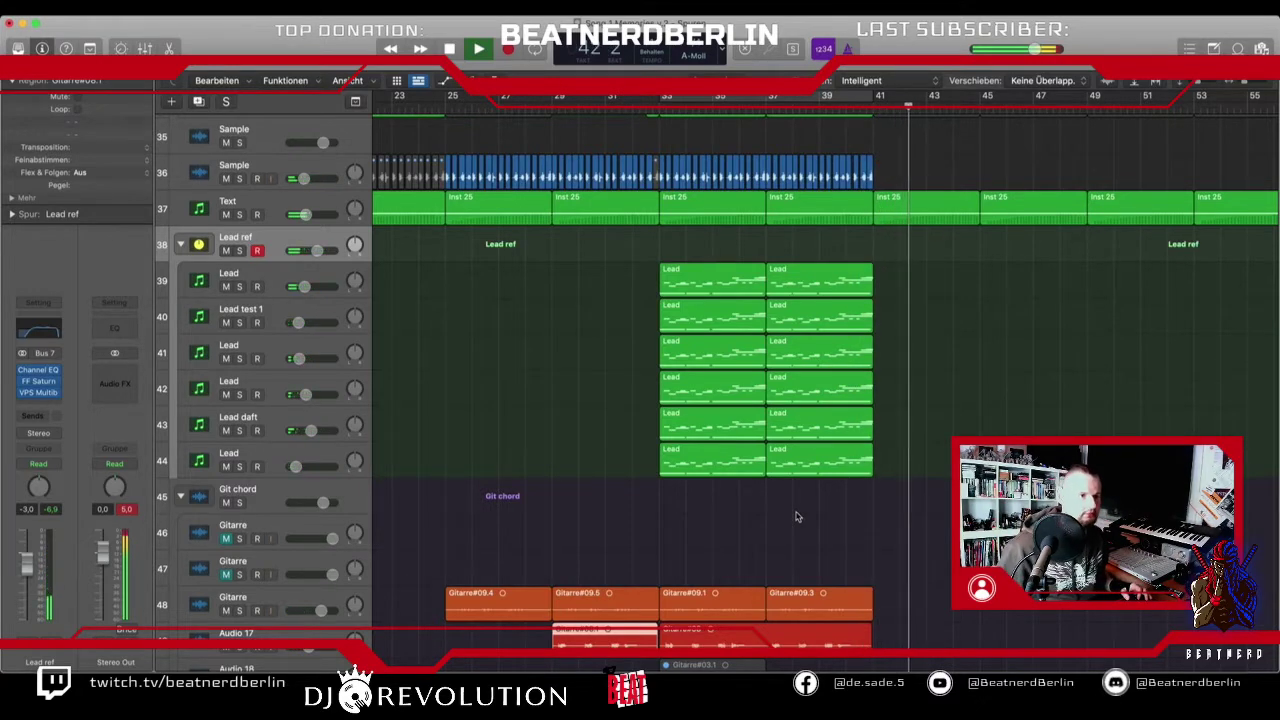
- Stop playback and split the Sum 9 regions from GUITAR 1_1 to Memories We Make at bar 21 with the Scissors tool
{"action": "scroll", "coordinate": [796, 516], "scroll_direction": "down", "scroll_amount": 15}
{"action": "scroll", "coordinate": [796, 516], "scroll_direction": "left", "scroll_amount": 5}
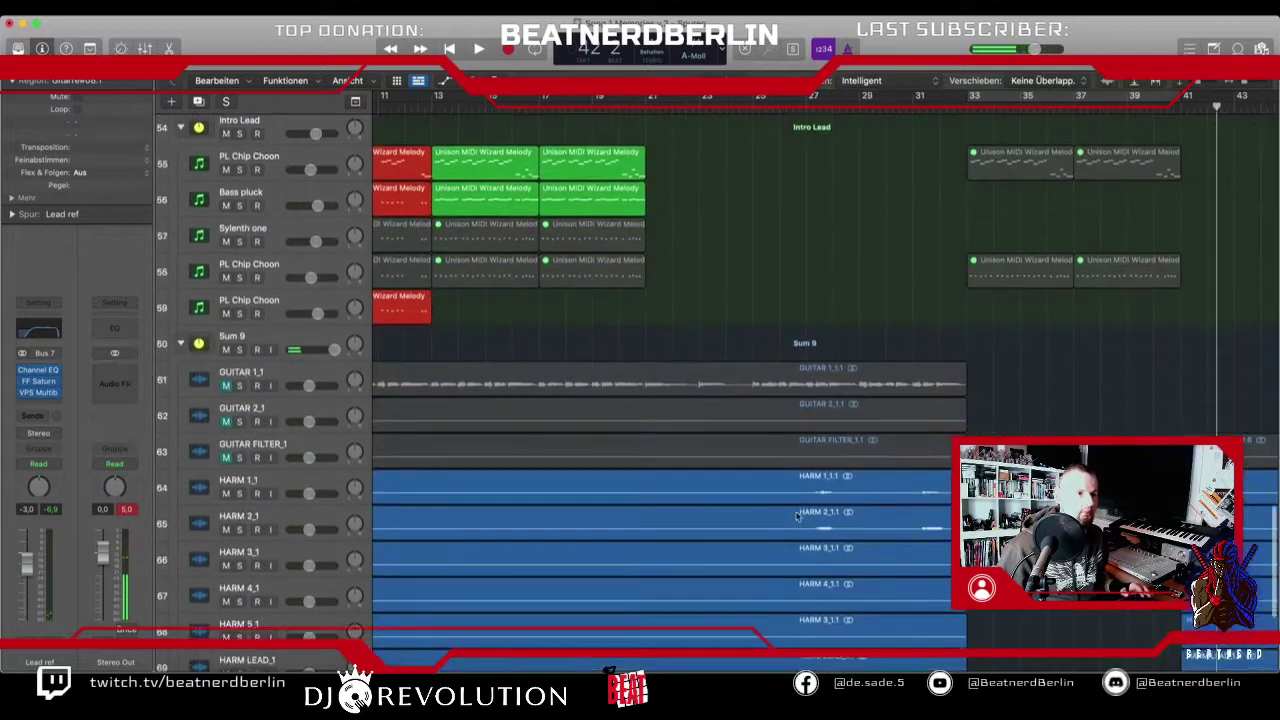
{"action": "scroll", "coordinate": [796, 516], "scroll_direction": "down", "scroll_amount": 1}
{"action": "scroll", "coordinate": [796, 516], "scroll_direction": "left", "scroll_amount": 2}
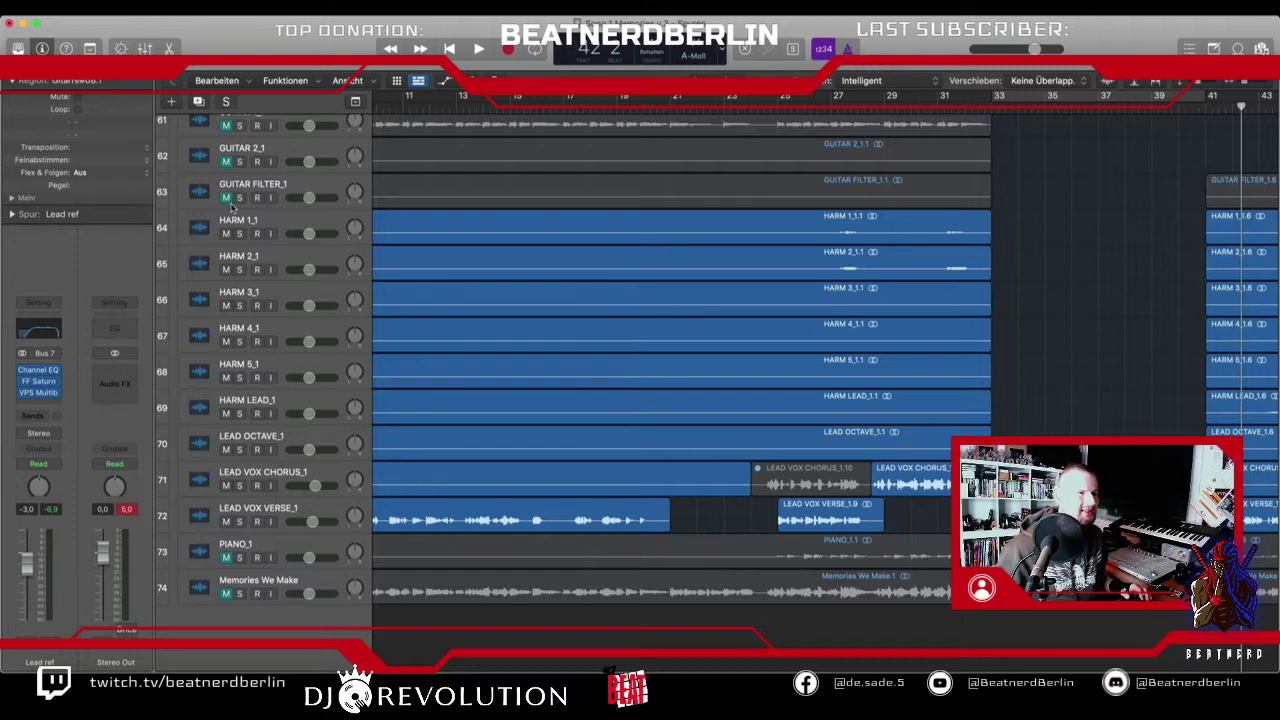
{"action": "left_click", "coordinate": [723, 106]}
{"action": "left_click", "coordinate": [671, 105]}
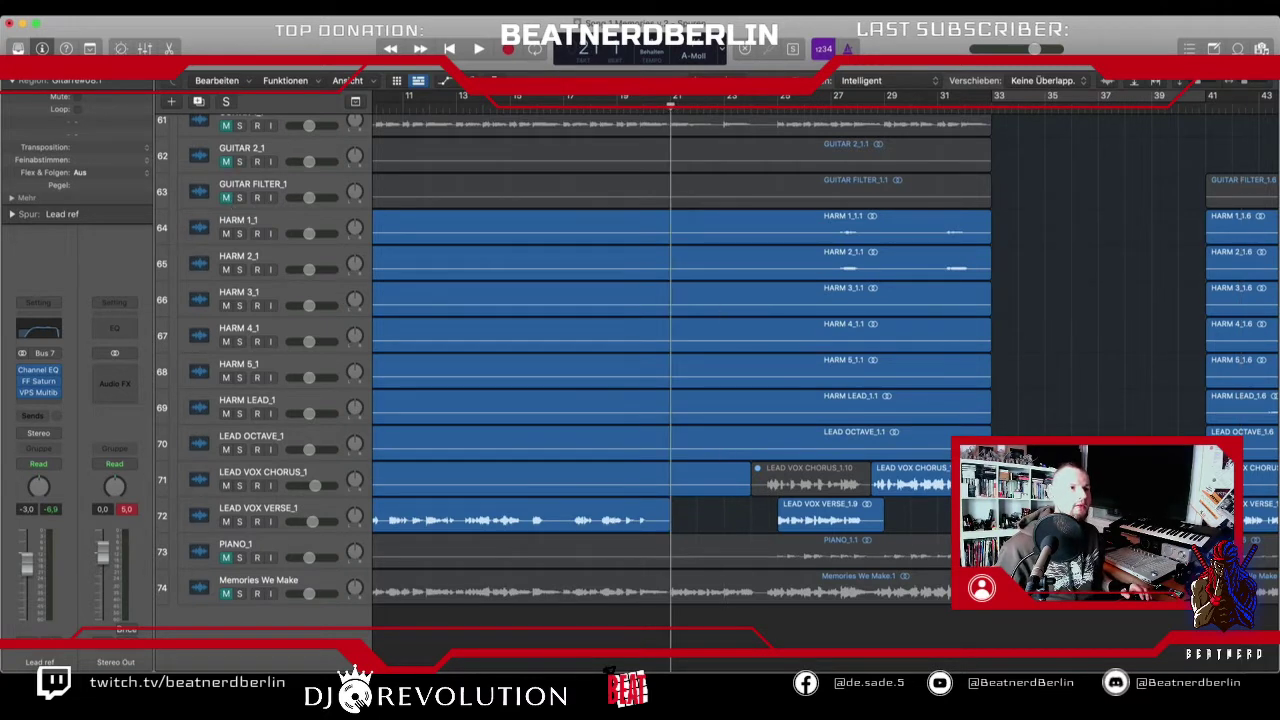
{"action": "key", "text": "t"}
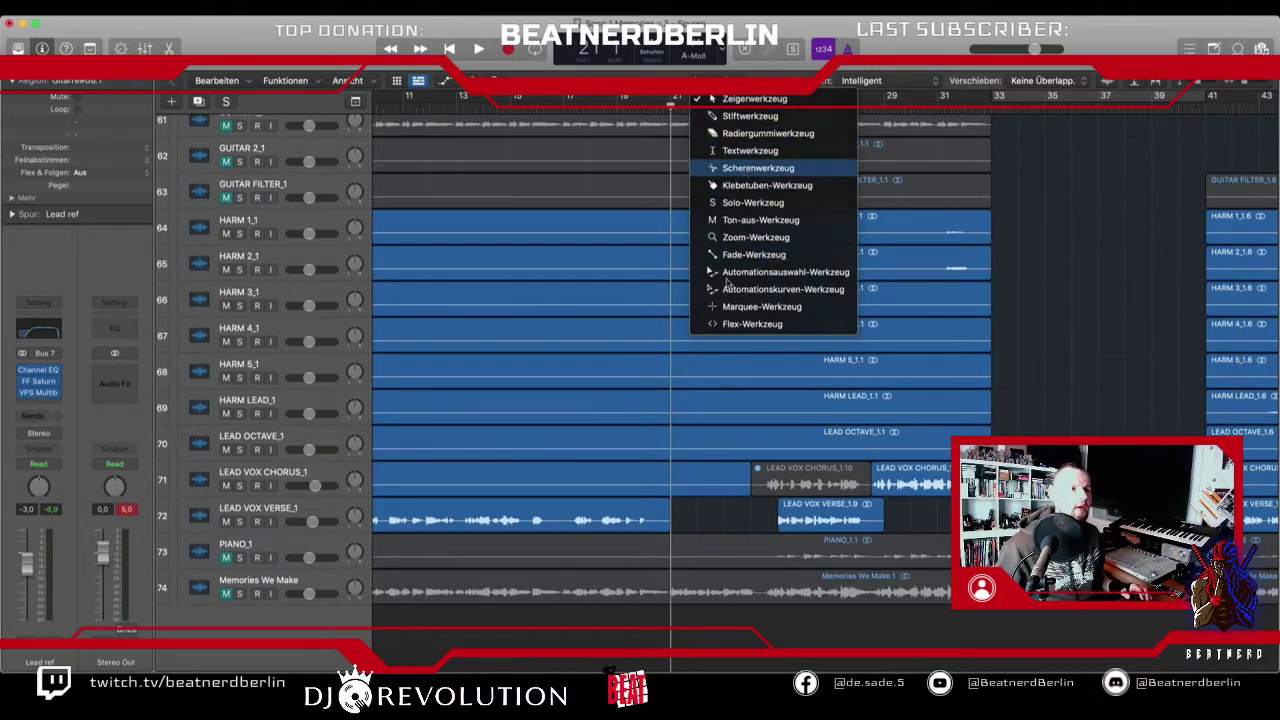
{"action": "key", "text": "Return"}
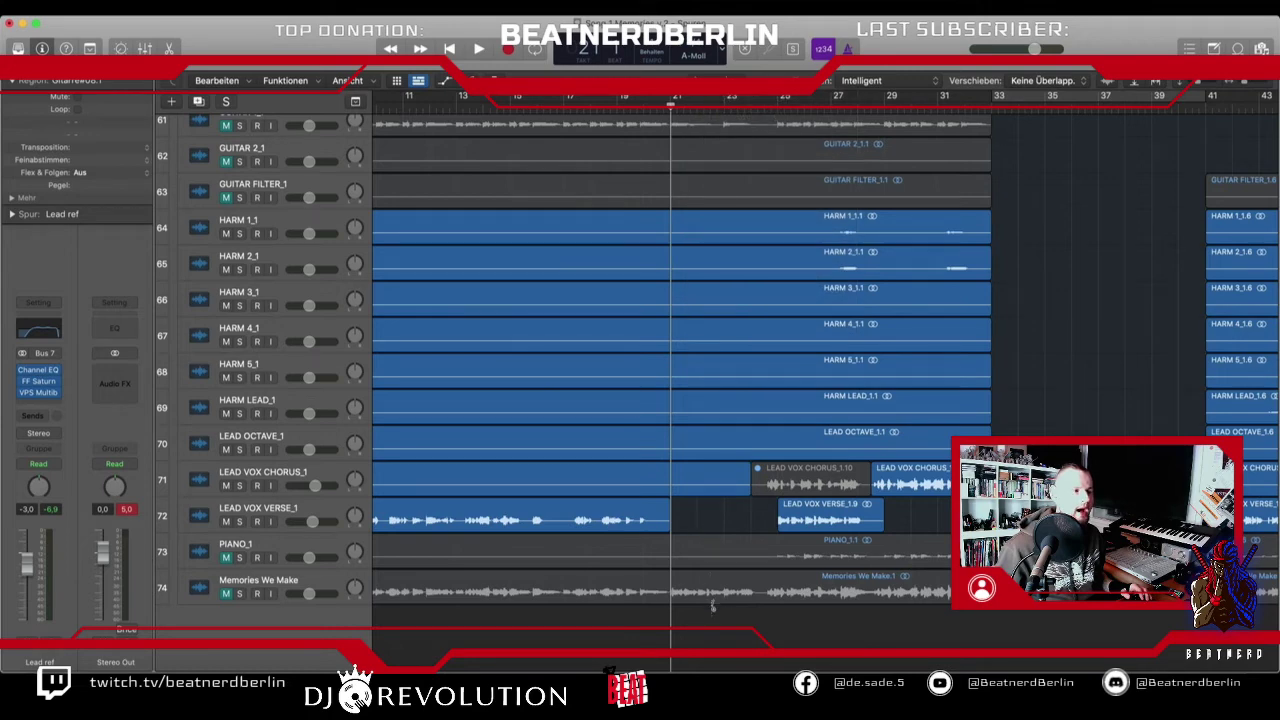
{"action": "left_click_drag", "start_coordinate": [716, 637], "coordinate": [697, 120]}
{"action": "left_click_drag", "start_coordinate": [707, 306], "coordinate": [672, 212]}
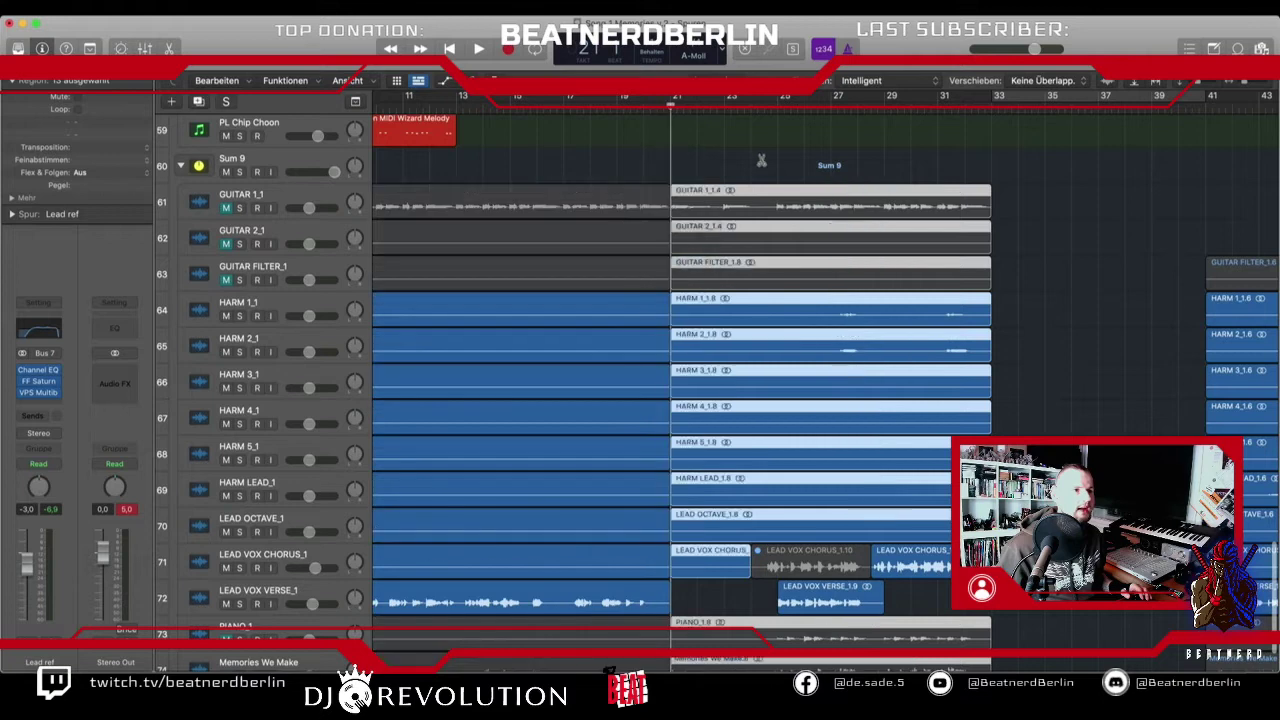
- Select the Sum 9 regions that span bar 25, including the muted LEAD VOX CHORUS_1.10, and split them there
{"action": "left_click_drag", "start_coordinate": [765, 110], "coordinate": [779, 108]}
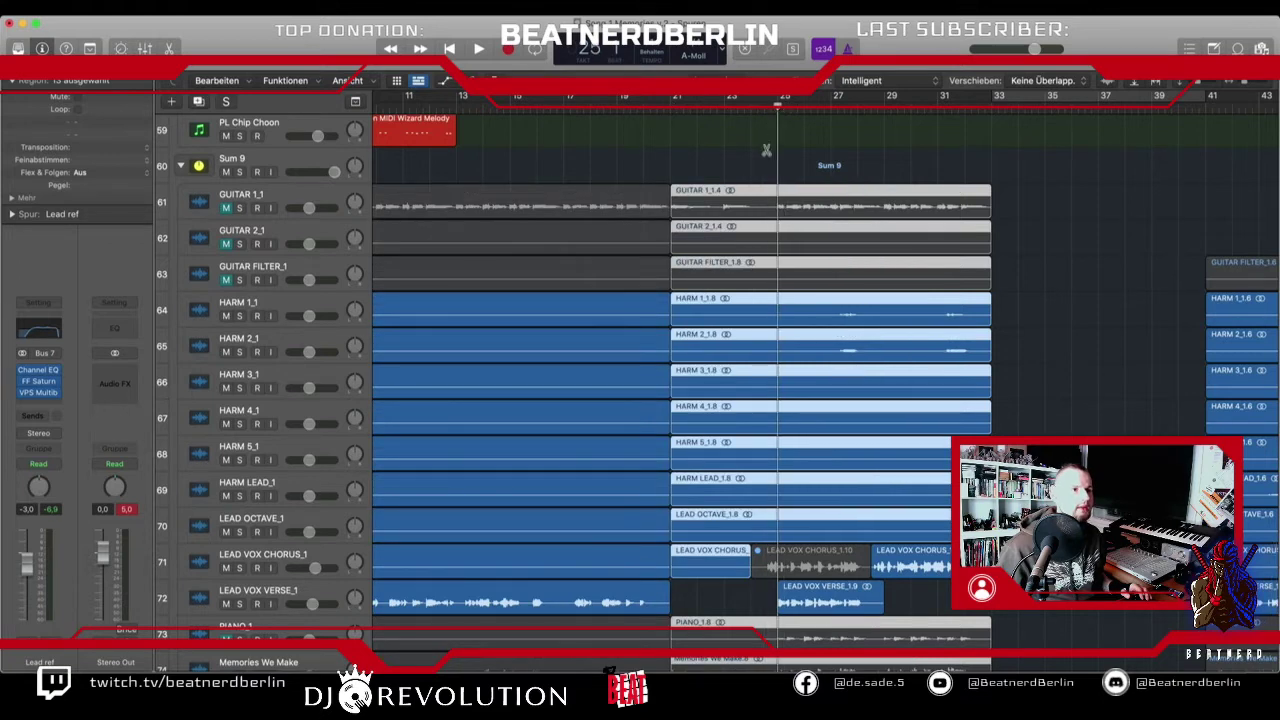
{"action": "left_click_drag", "start_coordinate": [764, 169], "coordinate": [757, 655]}
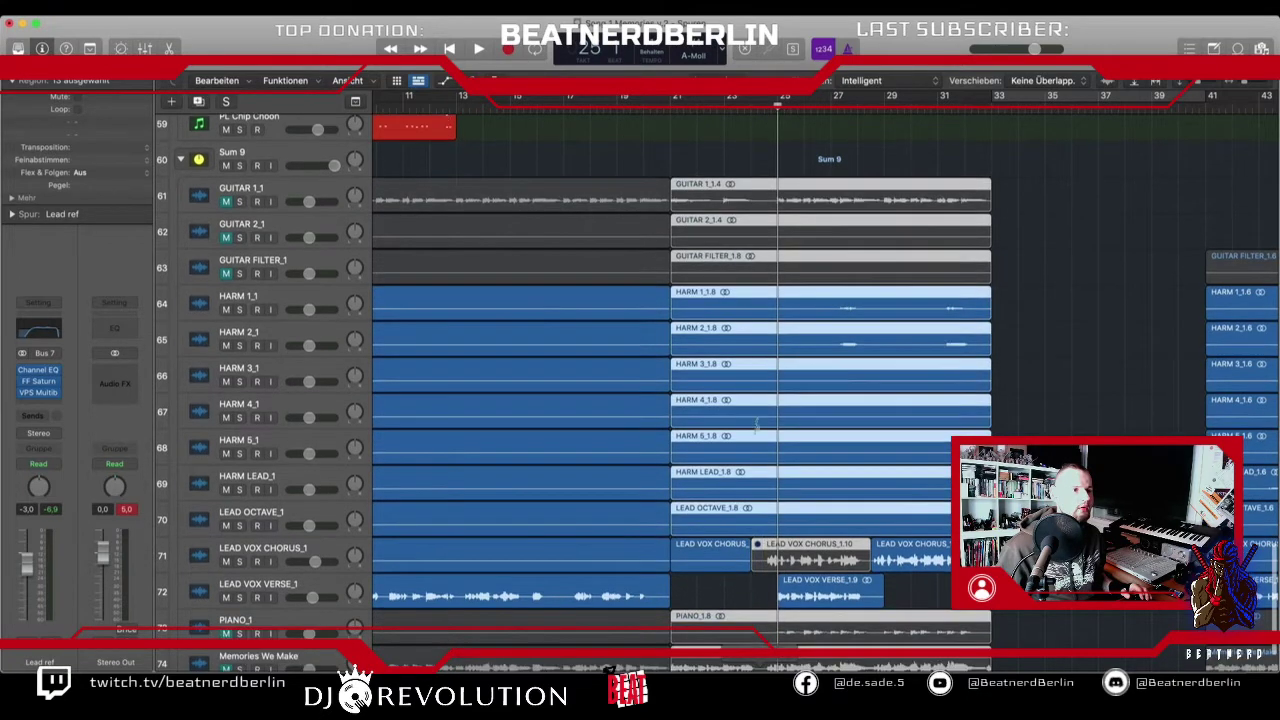
{"action": "left_click", "coordinate": [778, 201]}
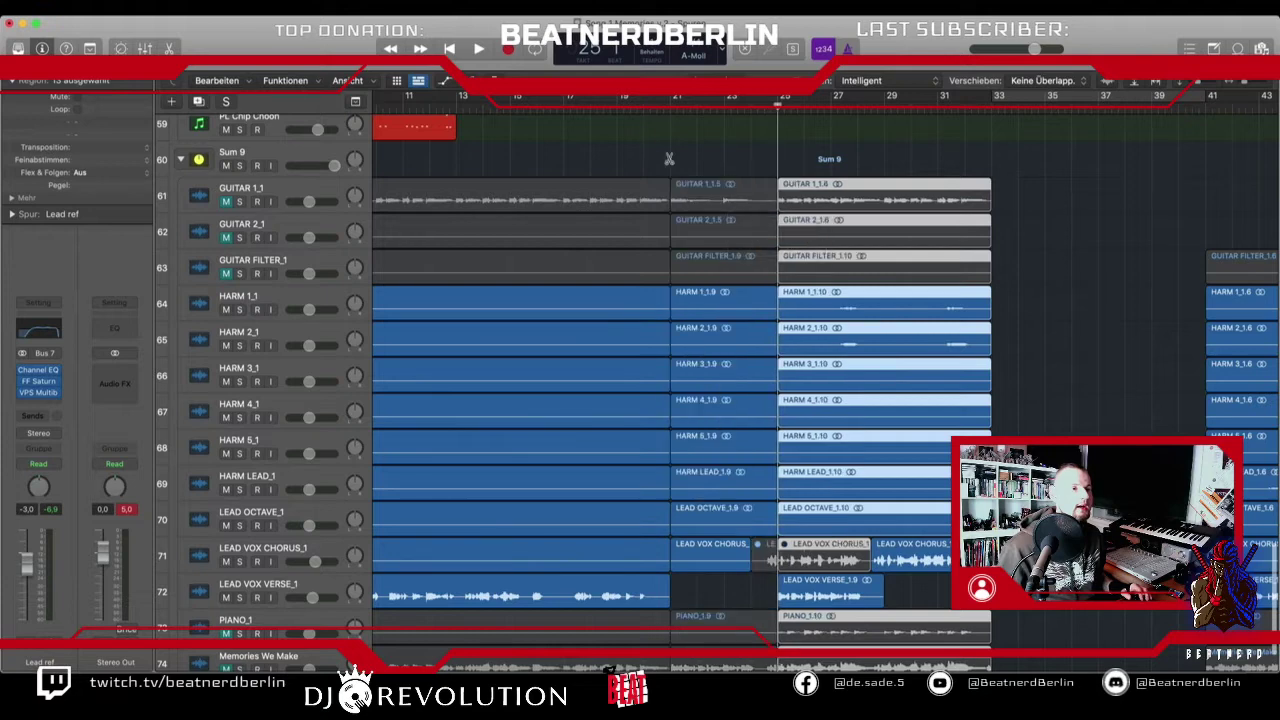
{"action": "left_click", "coordinate": [697, 82]}
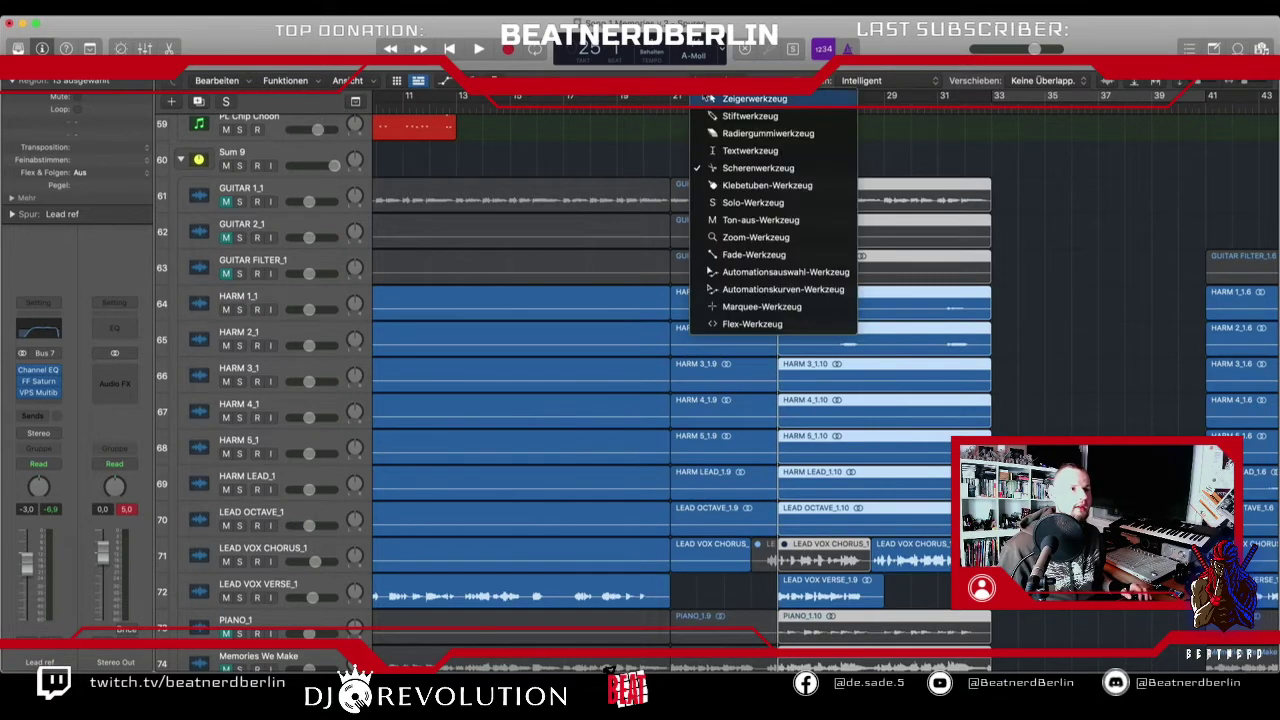
- Delete all Sum 9 regions between bars 21 and 25, including Memories We Make and the muted LEAD VOX CHORUS fragment before bar 25
{"action": "left_click", "coordinate": [707, 98]}
{"action": "left_click_drag", "start_coordinate": [718, 153], "coordinate": [730, 617]}
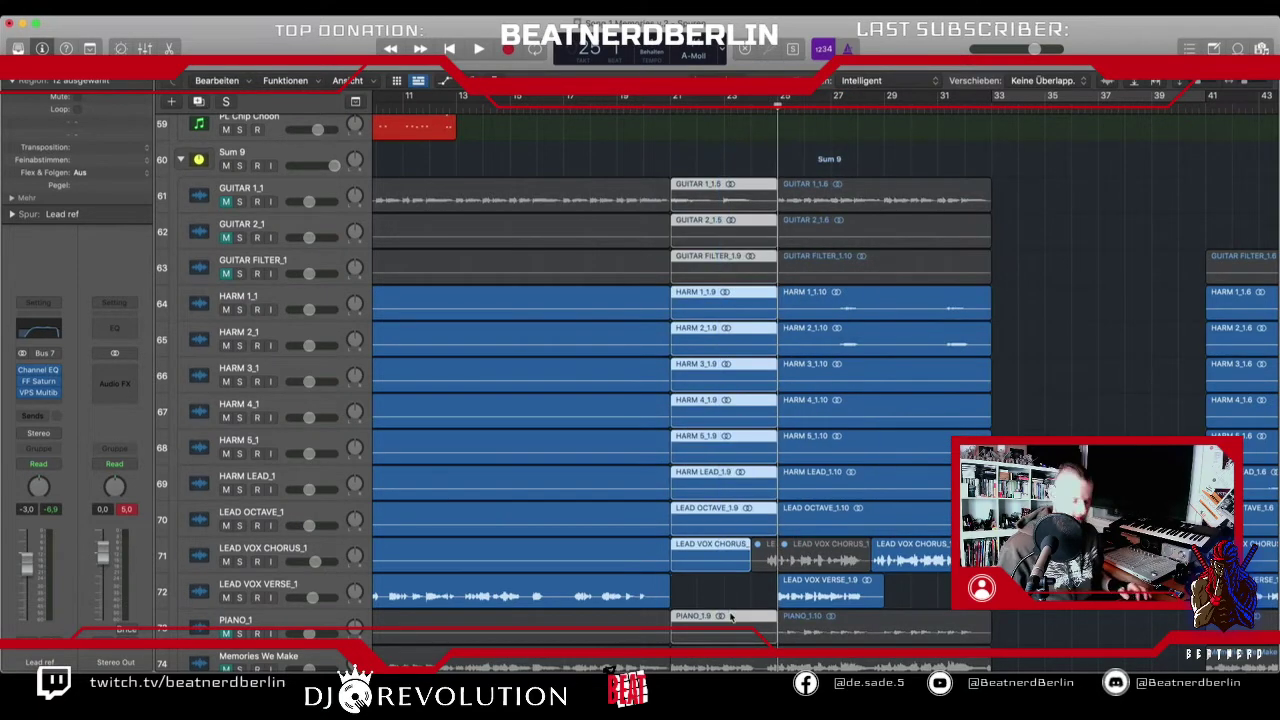
{"action": "key", "text": "BackSpace"}
{"action": "scroll", "coordinate": [726, 605], "scroll_direction": "down", "scroll_amount": 2}
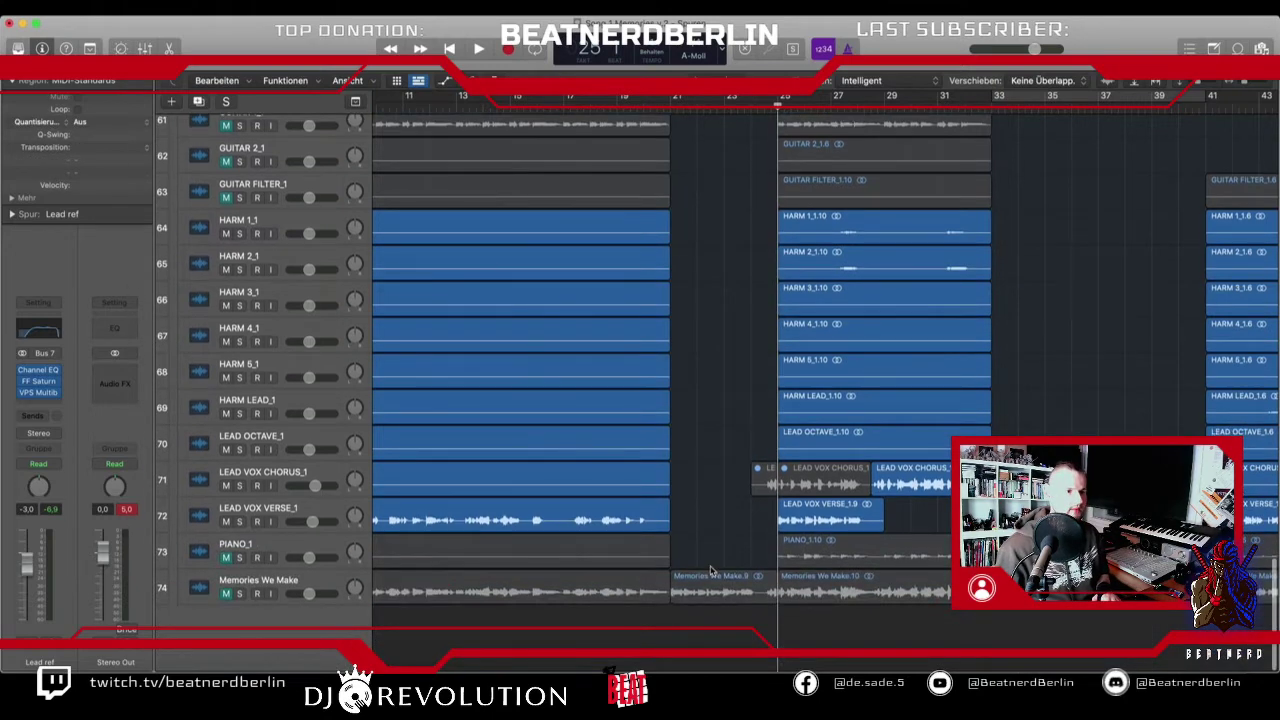
{"action": "left_click", "coordinate": [710, 578]}
{"action": "key", "text": "BackSpace"}
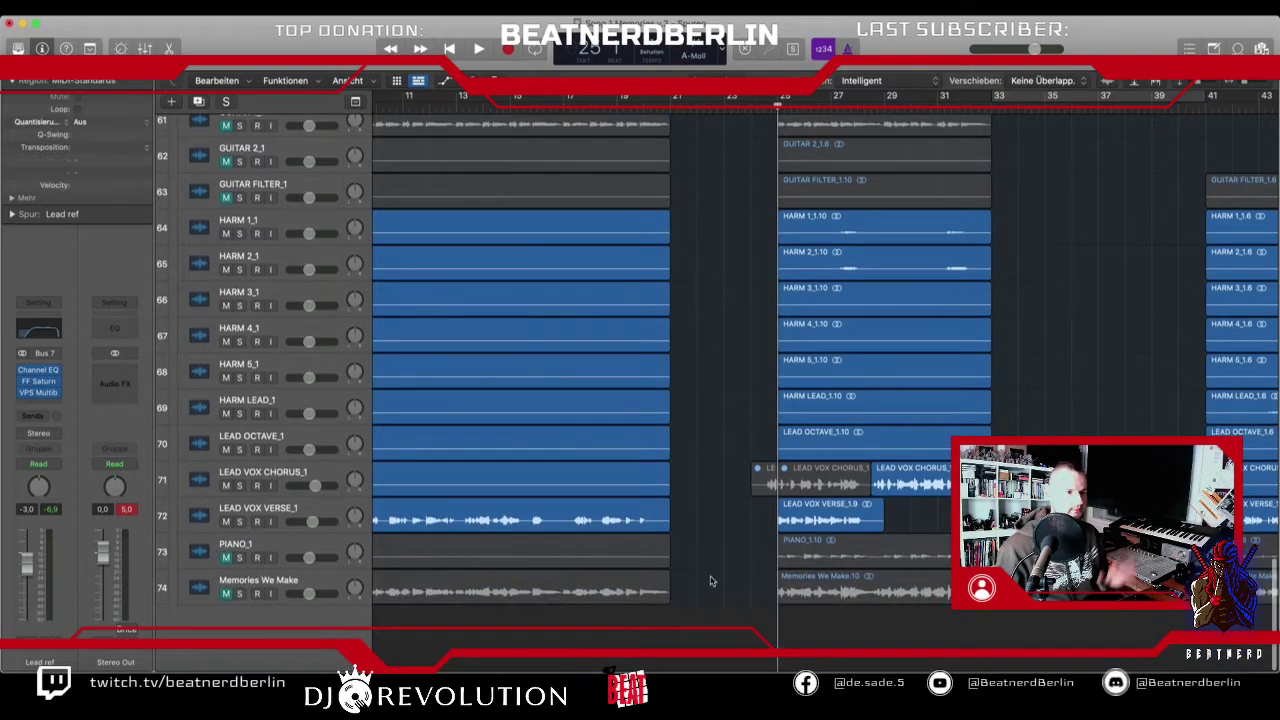
{"action": "left_click", "coordinate": [756, 489]}
{"action": "key", "text": "BackSpace"}
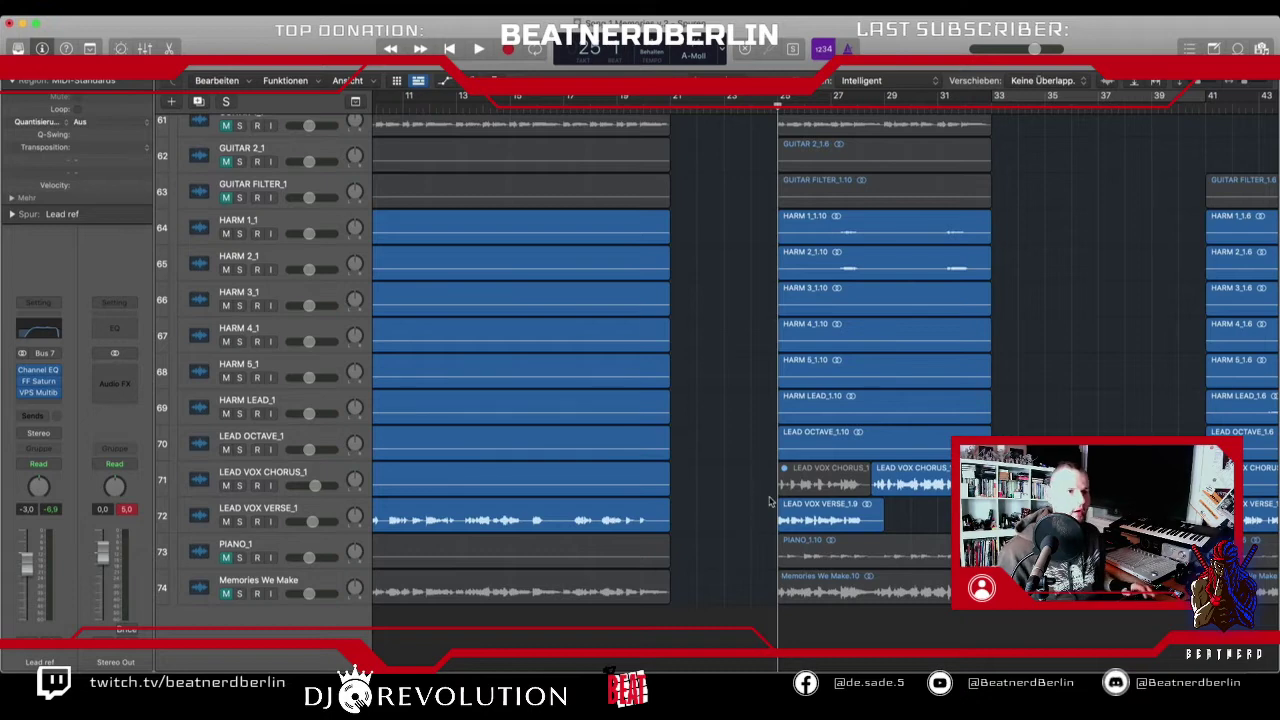
- Move all Sum 9 regions between bars 25 and 33 four bars earlier so they start at bar 21
{"action": "scroll", "coordinate": [770, 502], "scroll_direction": "up", "scroll_amount": 7}
{"action": "scroll", "coordinate": [771, 503], "scroll_direction": "down", "scroll_amount": 7}
{"action": "left_click_drag", "start_coordinate": [978, 621], "coordinate": [661, 184]}
- Move the Gitarre#09.4, Gitarre#09.5 and Gitarre#08.1 regions four bars earlier so the group starts at bar 21
{"action": "scroll", "coordinate": [681, 509], "scroll_direction": "up", "scroll_amount": 4}
{"action": "scroll", "coordinate": [681, 509], "scroll_direction": "up", "scroll_amount": 10}
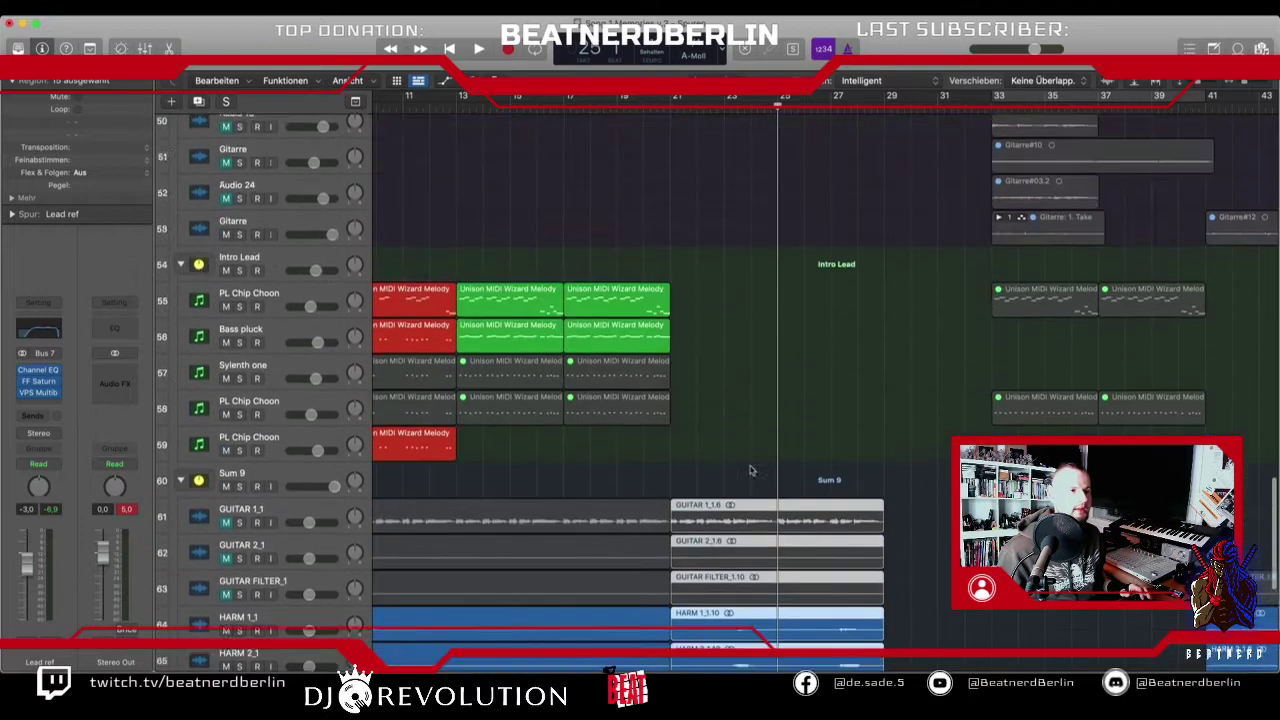
{"action": "left_click_drag", "start_coordinate": [950, 480], "coordinate": [703, 395]}
{"action": "scroll", "coordinate": [788, 395], "scroll_direction": "up", "scroll_amount": 5}
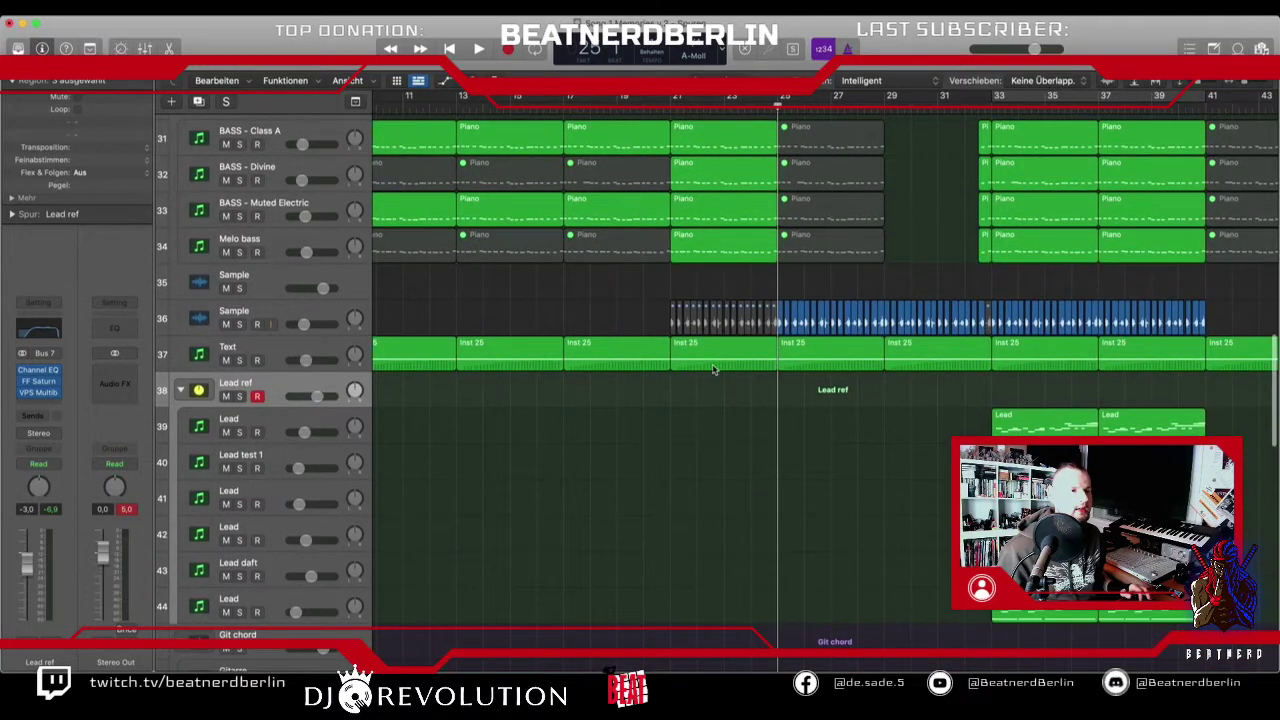
{"action": "scroll", "coordinate": [855, 387], "scroll_direction": "down", "scroll_amount": 5}
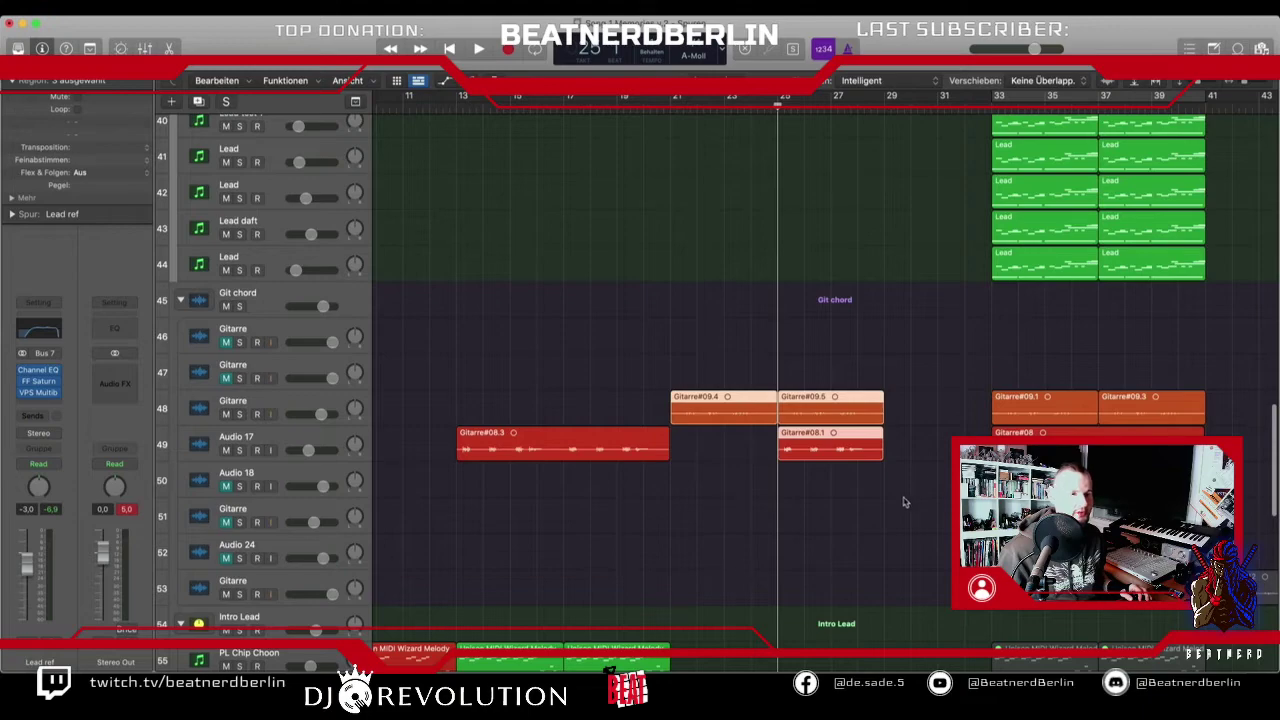
{"action": "scroll", "coordinate": [924, 482], "scroll_direction": "up", "scroll_amount": 10}
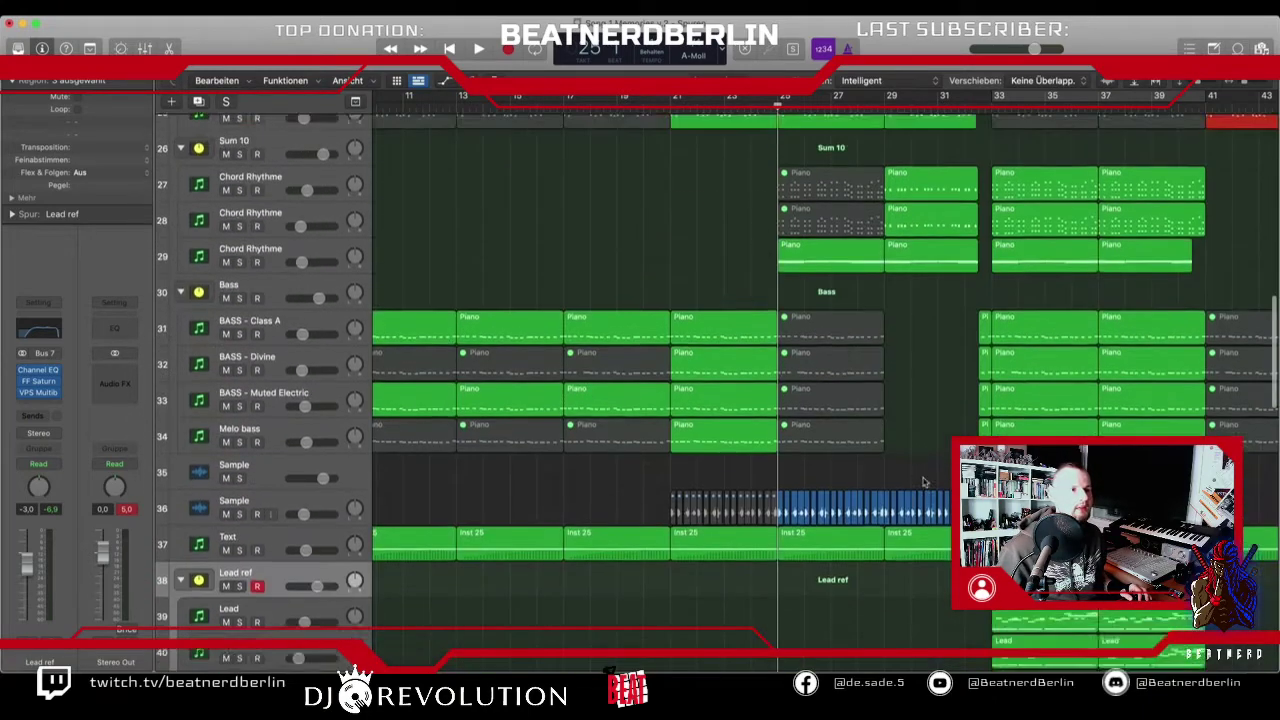
- Replace the crash and reverse crash at bar 21 by moving the bar 25 crash, reverse crash, riser and Diamond Hearts sweep four bars earlier
{"action": "scroll", "coordinate": [924, 482], "scroll_direction": "up", "scroll_amount": 15}
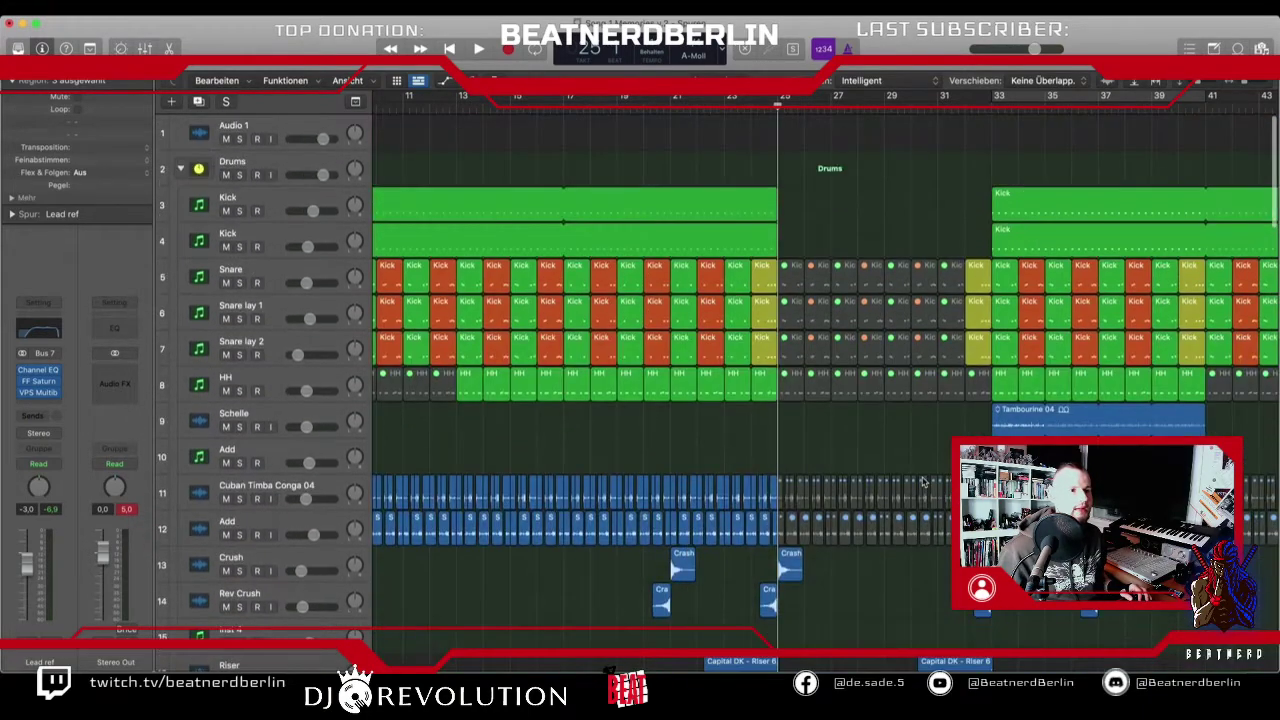
{"action": "scroll", "coordinate": [924, 482], "scroll_direction": "down", "scroll_amount": 5}
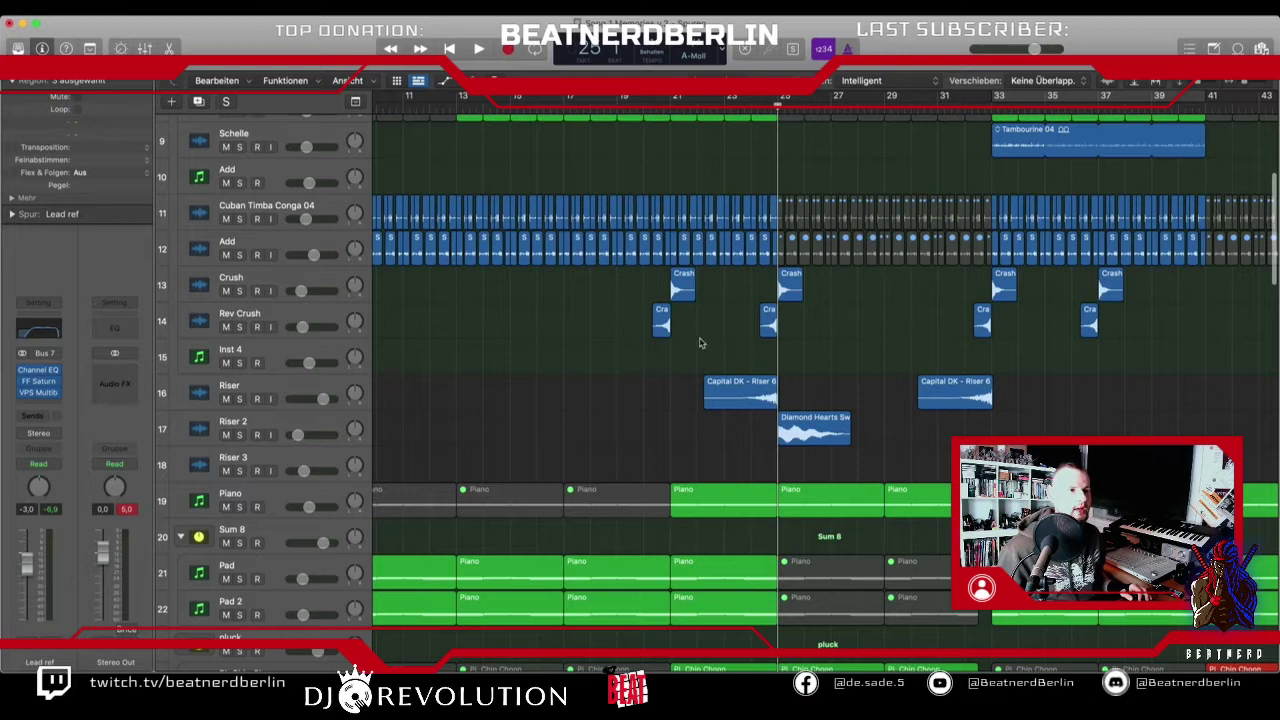
{"action": "key", "text": "Delete"}
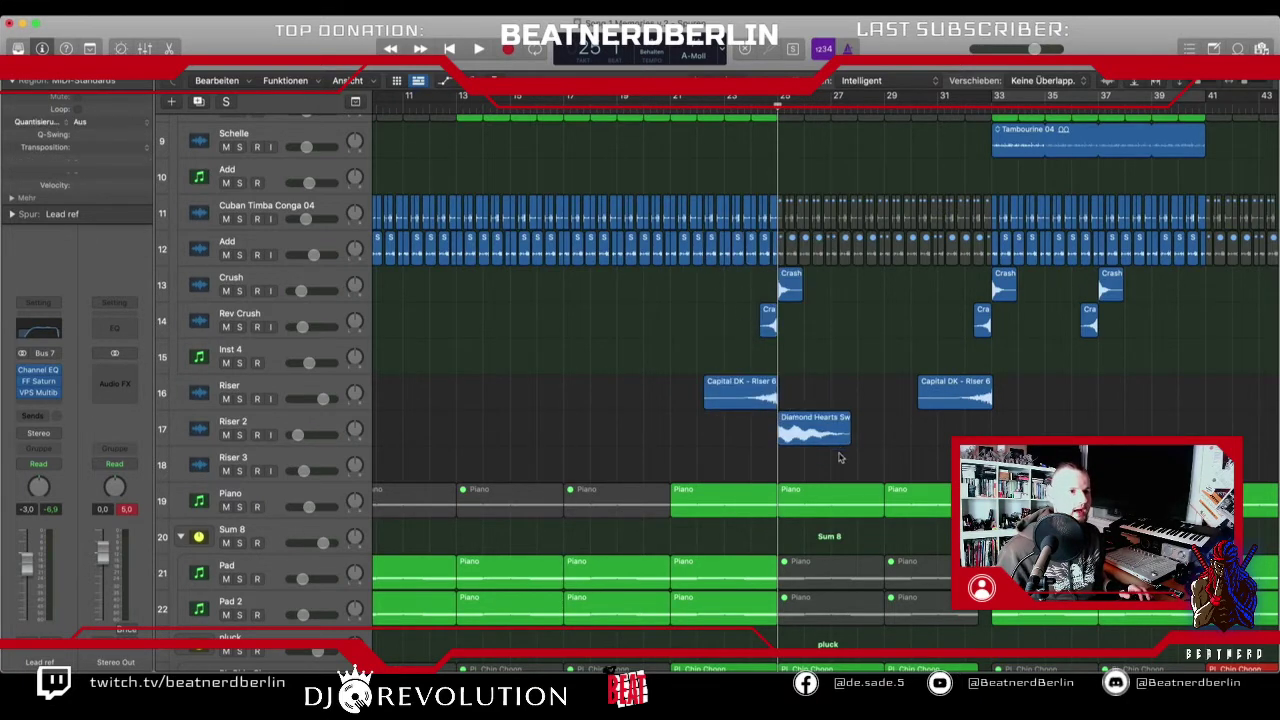
{"action": "left_click_drag", "start_coordinate": [840, 457], "coordinate": [678, 291]}
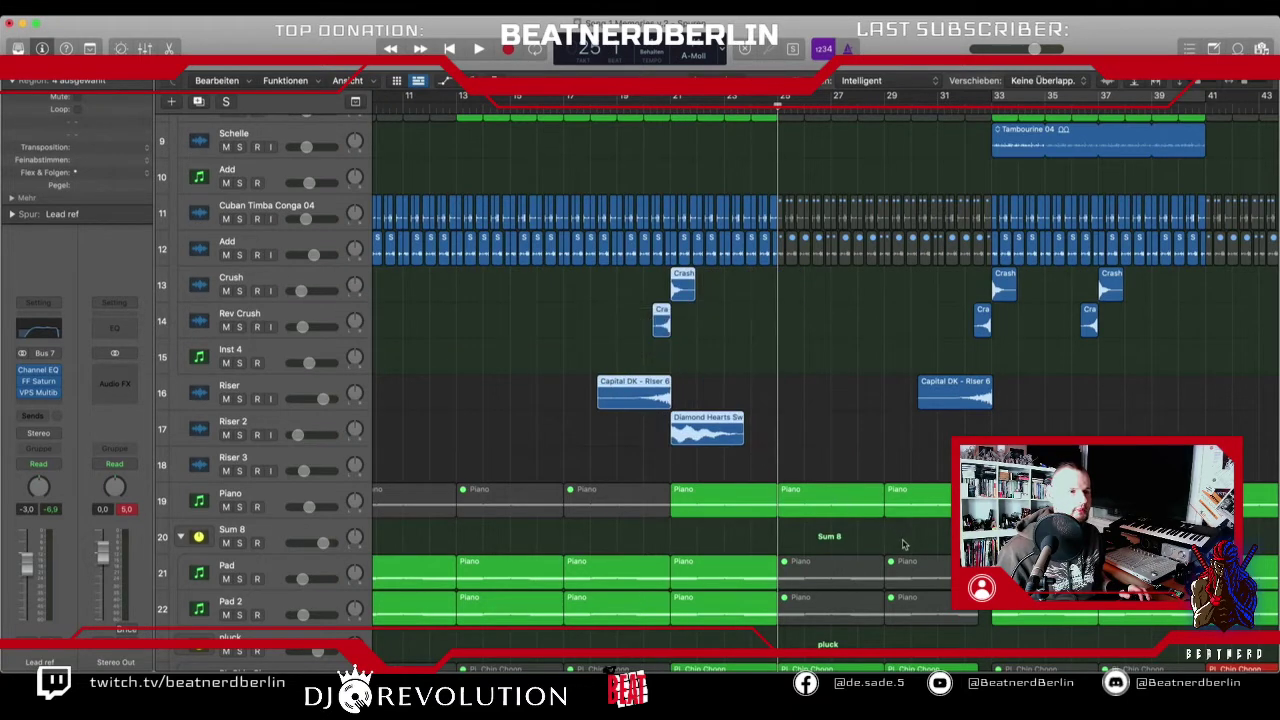
- Delete the muted Piano region at bar 17 on track 19 and move the three following Piano regions four bars earlier
{"action": "left_click", "coordinate": [622, 510]}
{"action": "key", "text": "Delete"}
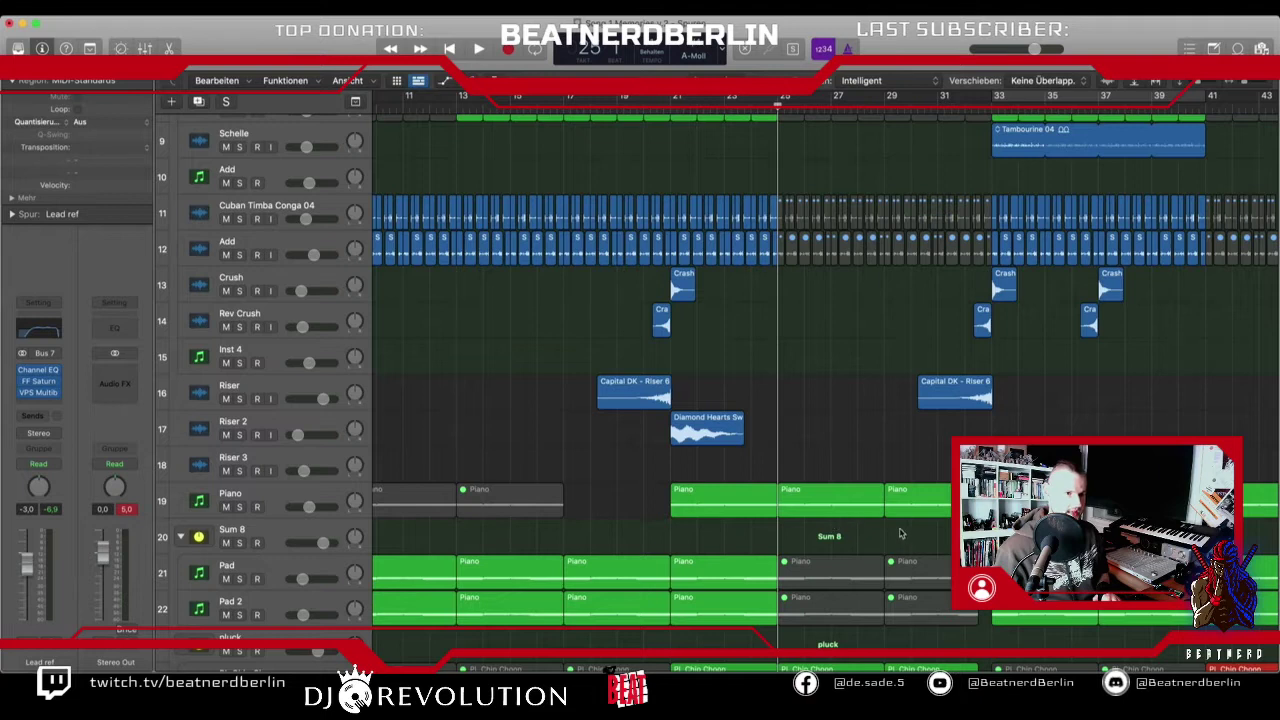
{"action": "left_click_drag", "start_coordinate": [900, 534], "coordinate": [619, 498]}
{"action": "left_click", "coordinate": [921, 420]}
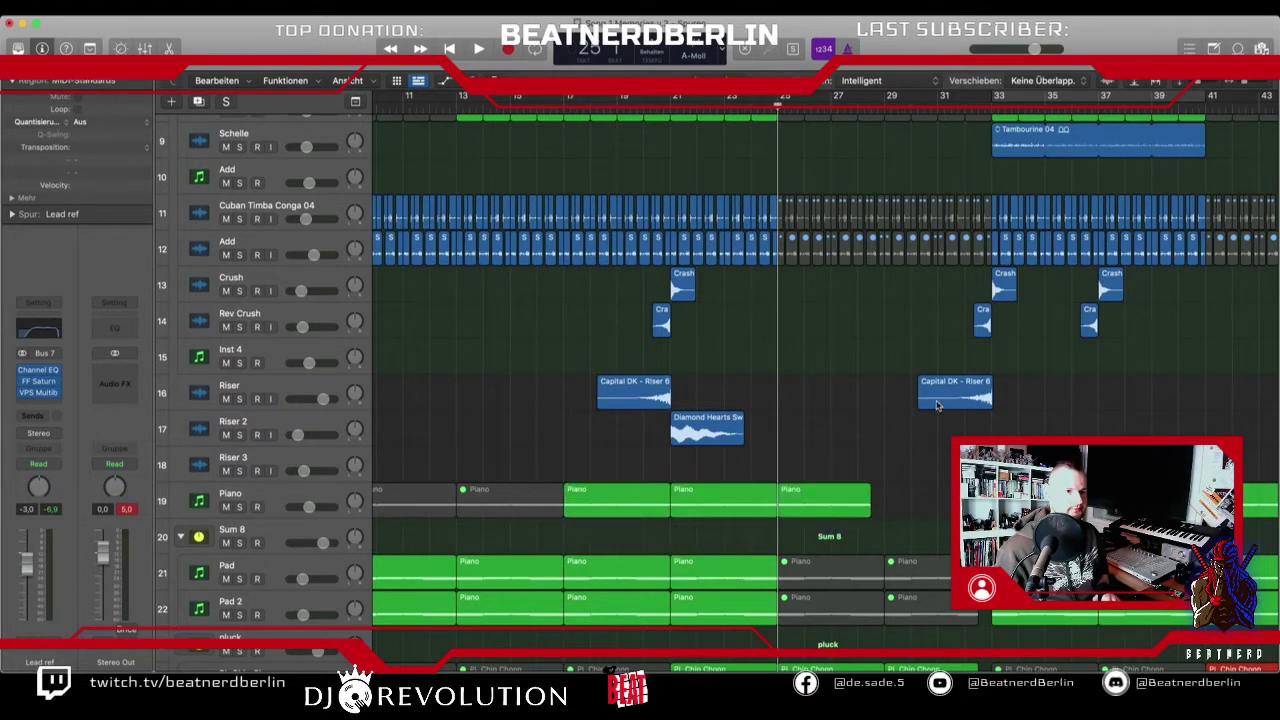
- Move the Capital DK riser, the reverse crash and the crash around bar 33 four bars earlier to bar 29
{"action": "left_click_drag", "start_coordinate": [937, 405], "coordinate": [830, 402]}
{"action": "mouse_move", "coordinate": [1003, 343]}
{"action": "left_mouse_down"}
{"action": "mouse_move", "coordinate": [966, 298]}
{"action": "mouse_move", "coordinate": [882, 294]}
{"action": "left_mouse_up"}
{"action": "scroll", "coordinate": [882, 300], "scroll_direction": "up", "scroll_amount": 4}
{"action": "scroll", "coordinate": [882, 393], "scroll_direction": "up", "scroll_amount": 5}
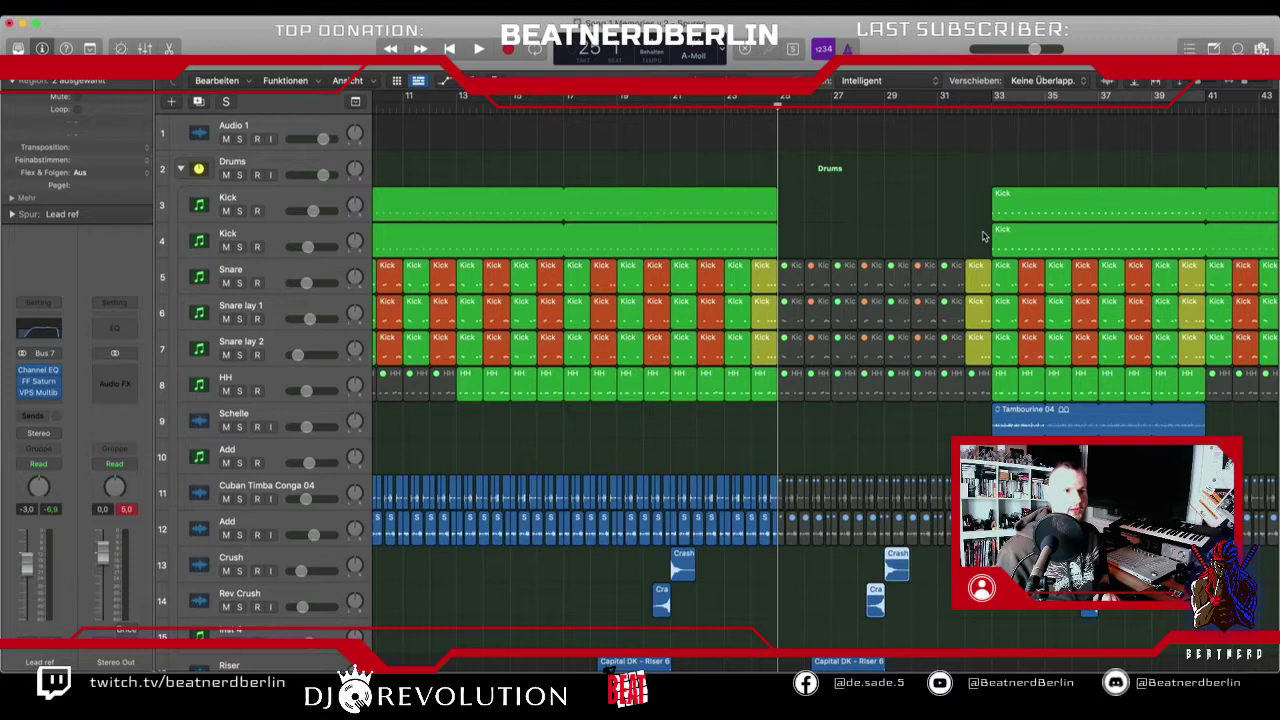
- Replace the snare and HH regions at bars 21 to 25 with those starting at bar 25, and end both Kick regions at bar 21
{"action": "scroll", "coordinate": [772, 421], "scroll_direction": "down", "scroll_amount": 5}
{"action": "scroll", "coordinate": [772, 421], "scroll_direction": "up", "scroll_amount": 5}
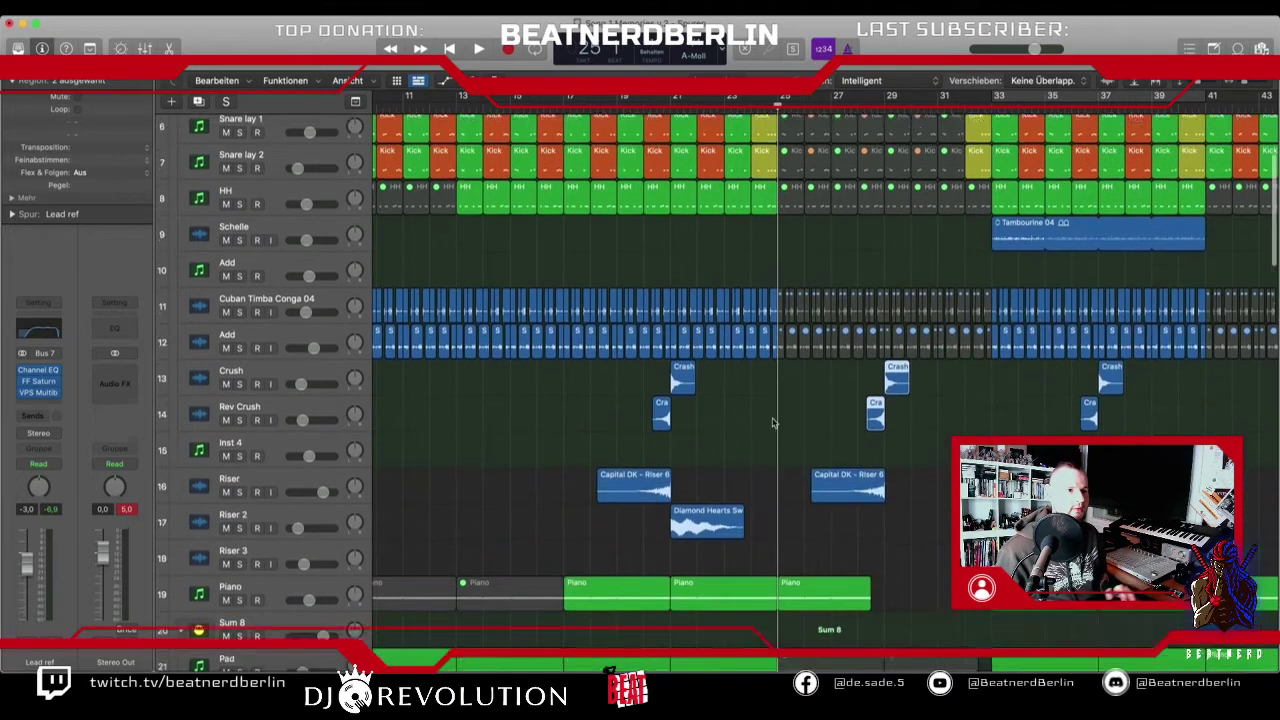
{"action": "left_click_drag", "start_coordinate": [771, 429], "coordinate": [686, 273]}
{"action": "key", "text": "BackSpace"}
{"action": "left_click_drag", "start_coordinate": [777, 248], "coordinate": [670, 248]}
{"action": "left_click_drag", "start_coordinate": [777, 218], "coordinate": [670, 218]}
{"action": "left_click_drag", "start_coordinate": [793, 422], "coordinate": [865, 276]}
- Delete the Cuban Timba Conga 04 and Add percussion regions between bars 21 and 33
{"action": "scroll", "coordinate": [833, 311], "scroll_direction": "down", "scroll_amount": 5}
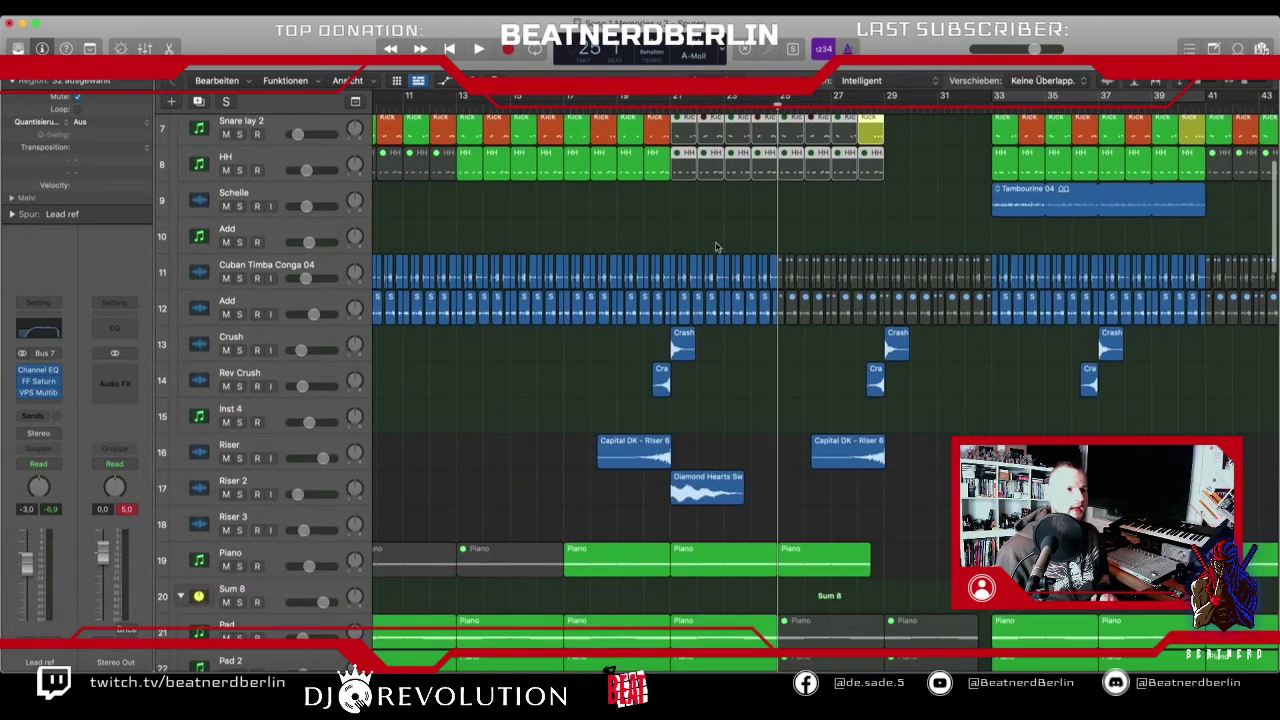
{"action": "left_click_drag", "start_coordinate": [675, 240], "coordinate": [988, 326]}
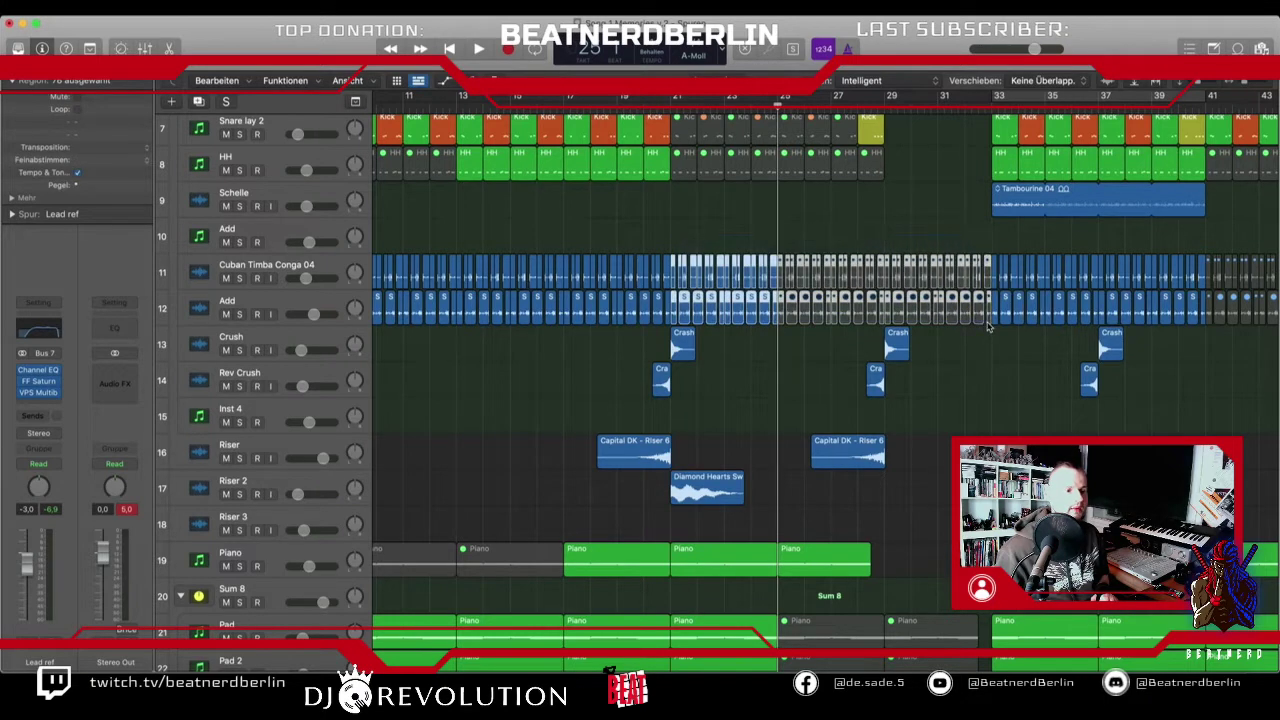
{"action": "key", "text": "Delete"}
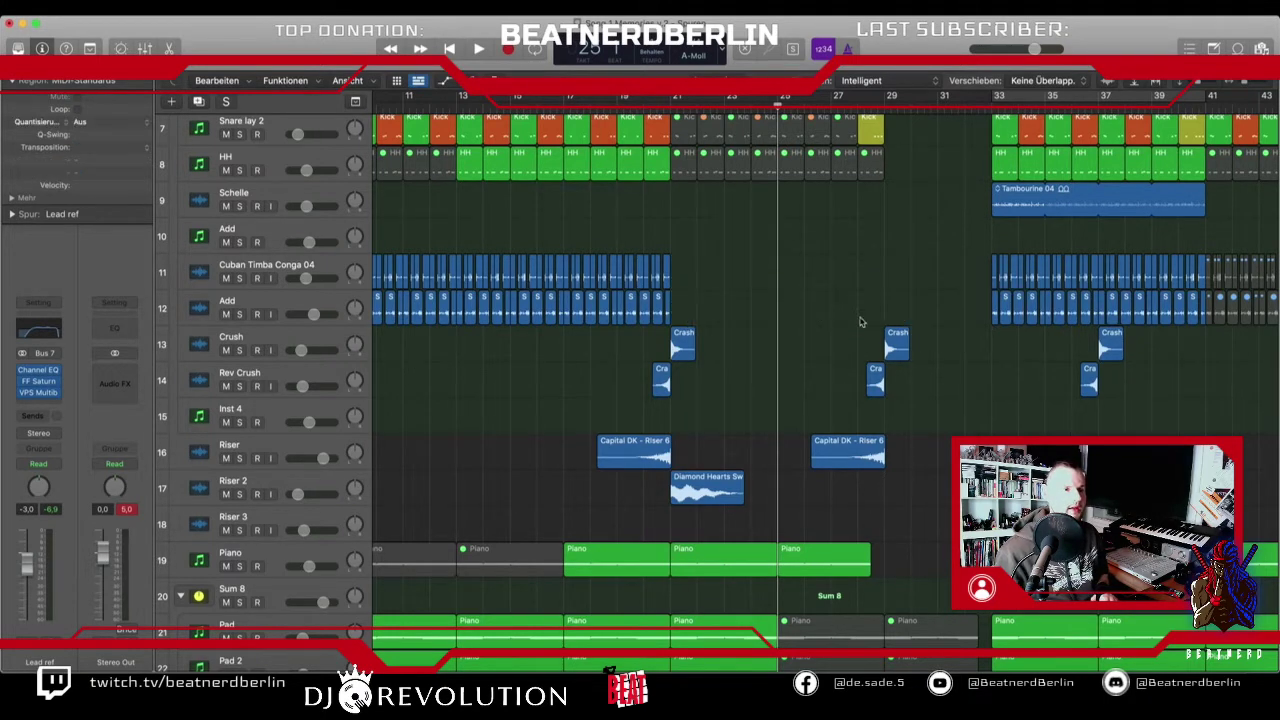
- Delete the Pad and Pad 2 regions from bar 21 up to bar 33, including the muted ones
{"action": "scroll", "coordinate": [958, 327], "scroll_direction": "down", "scroll_amount": 5}
{"action": "left_click", "coordinate": [940, 330]}
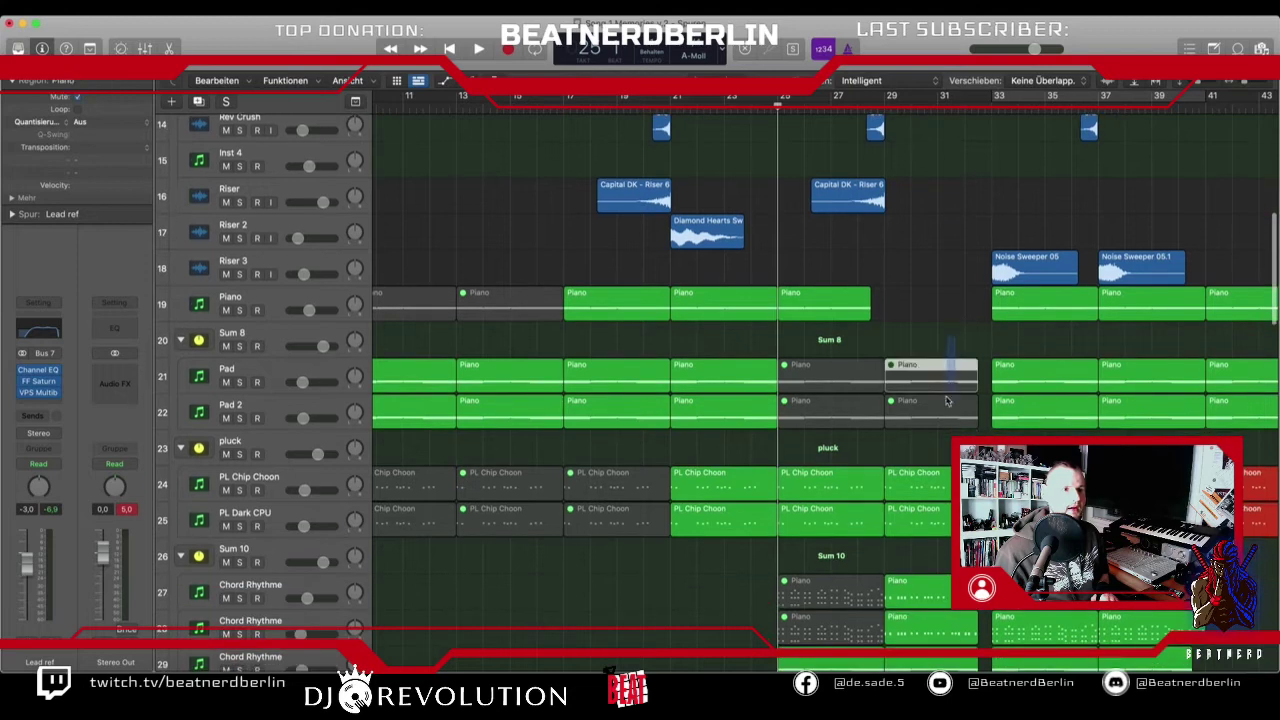
{"action": "scroll", "coordinate": [800, 360], "scroll_direction": "up", "scroll_amount": 2}
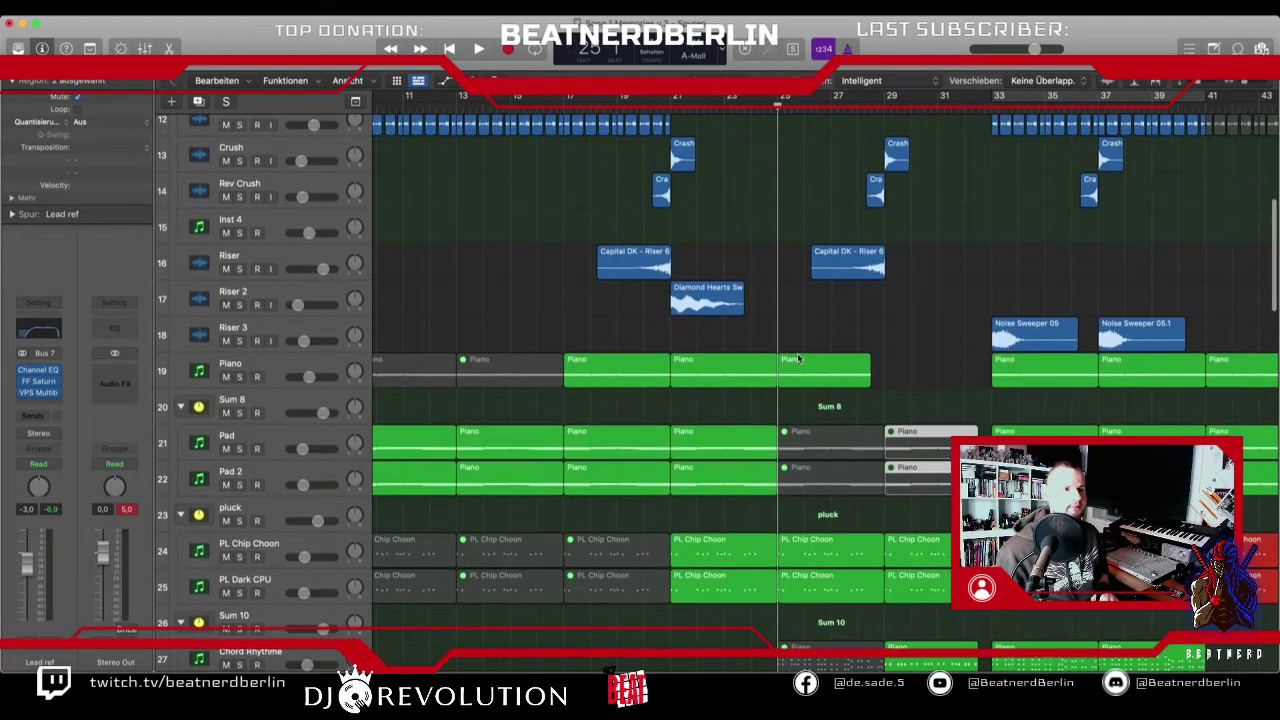
{"action": "left_click_drag", "start_coordinate": [927, 508], "coordinate": [741, 489]}
{"action": "key", "text": "BackSpace"}
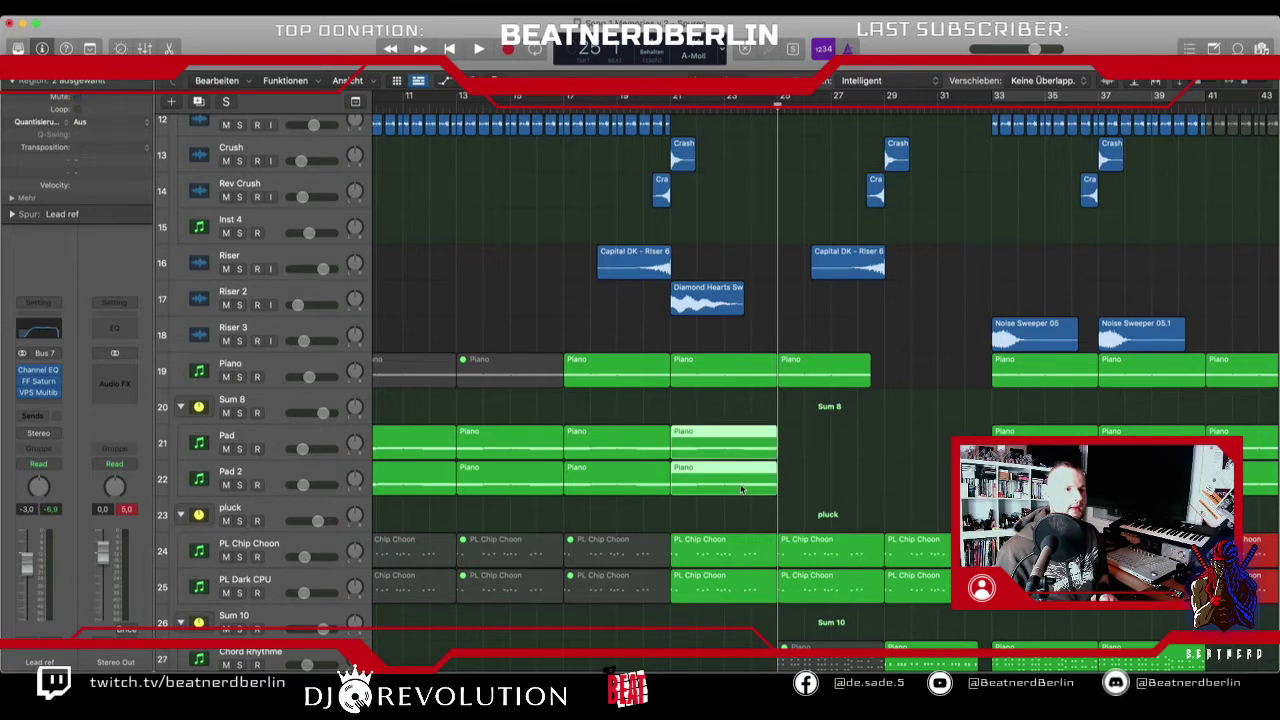
{"action": "key", "text": "Delete"}
- Delete the PL Chip Choon and PL Dark CPU pluck regions at bar 21 and move the following ones from bar 25 to bar 21
{"action": "scroll", "coordinate": [748, 485], "scroll_direction": "down", "scroll_amount": 6}
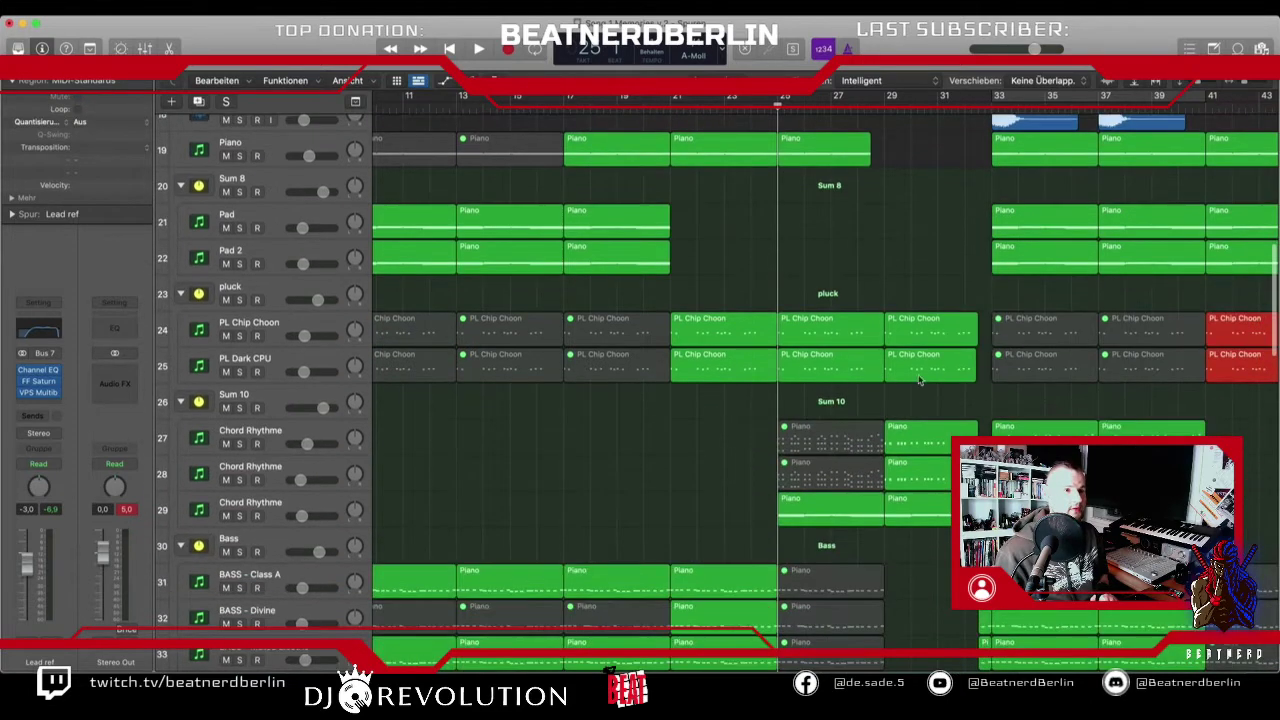
{"action": "left_click_drag", "start_coordinate": [751, 405], "coordinate": [725, 335]}
{"action": "key", "text": "Delete"}
{"action": "left_click_drag", "start_coordinate": [925, 280], "coordinate": [724, 342]}
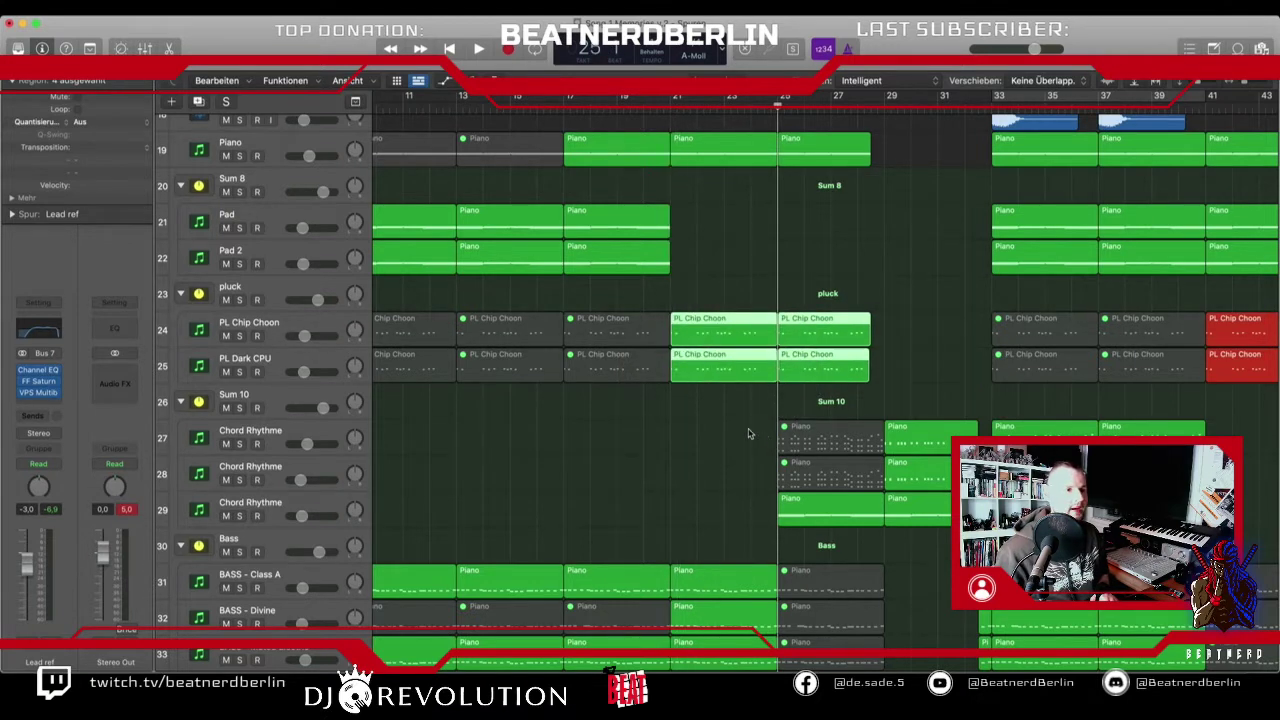
- Move the regions on the three Chord Rhythme tracks from bar 25 to bar 21
{"action": "left_click_drag", "start_coordinate": [748, 433], "coordinate": [807, 518]}
{"action": "scroll", "coordinate": [826, 506], "scroll_direction": "down", "scroll_amount": 9}
{"action": "scroll", "coordinate": [826, 506], "scroll_direction": "up", "scroll_amount": 3}
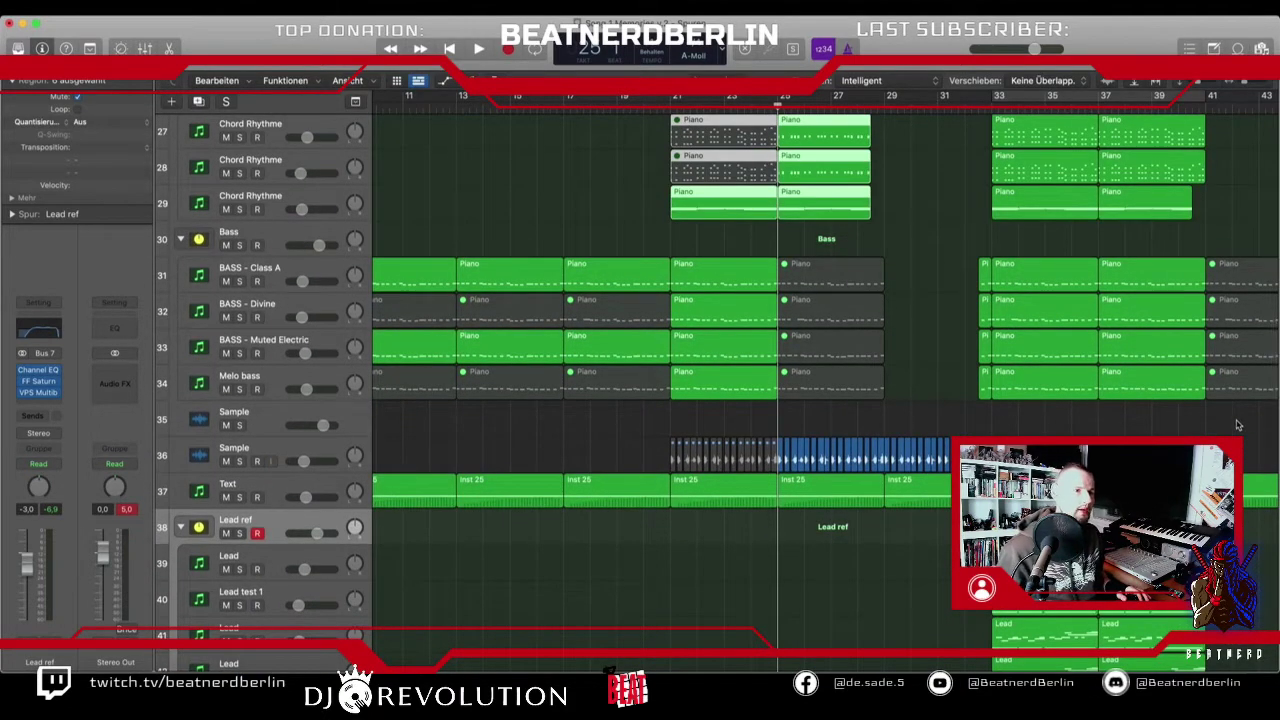
- Delete the muted slices on Sample track 36 before bar 25 and move the remaining slices four bars earlier to bar 21
{"action": "left_click_drag", "start_coordinate": [1237, 425], "coordinate": [668, 466]}
{"action": "key", "text": "Delete"}
{"action": "scroll", "coordinate": [760, 500], "scroll_direction": "down", "scroll_amount": 5}
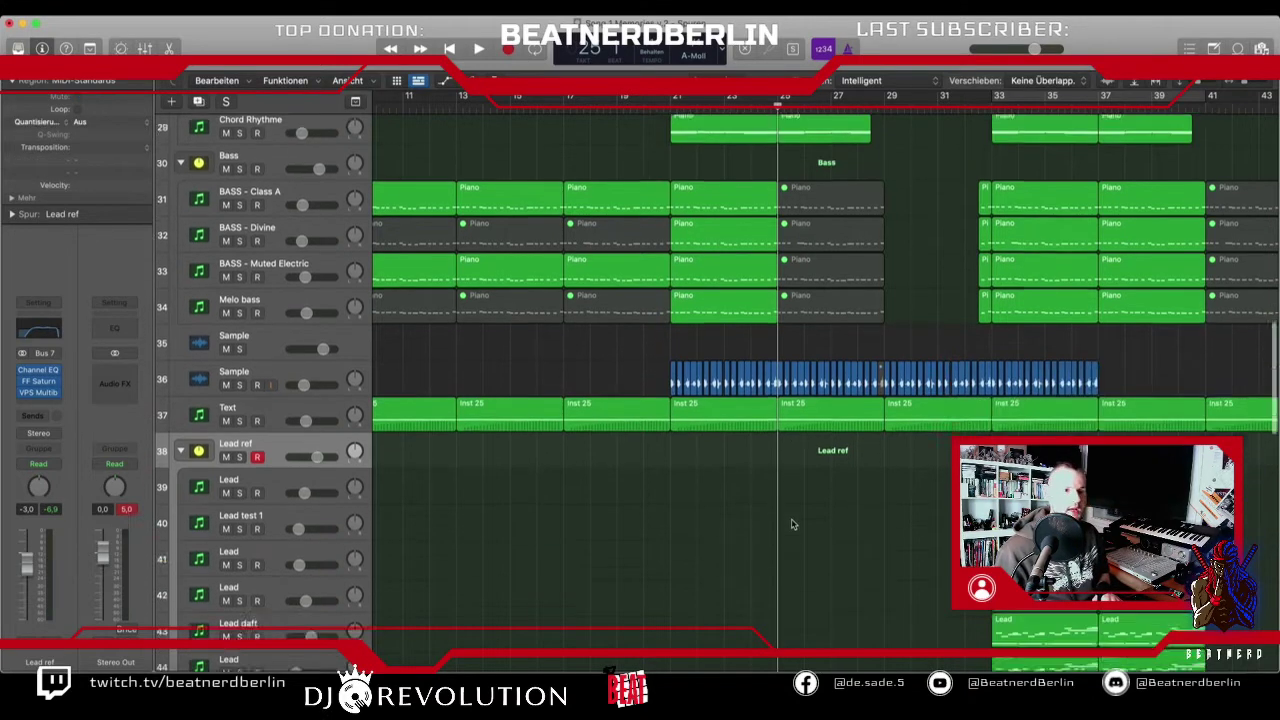
- Move the Git chord guitar regions that start at bar 33 four bars earlier to bar 29
{"action": "scroll", "coordinate": [800, 490], "scroll_direction": "down", "scroll_amount": 2}
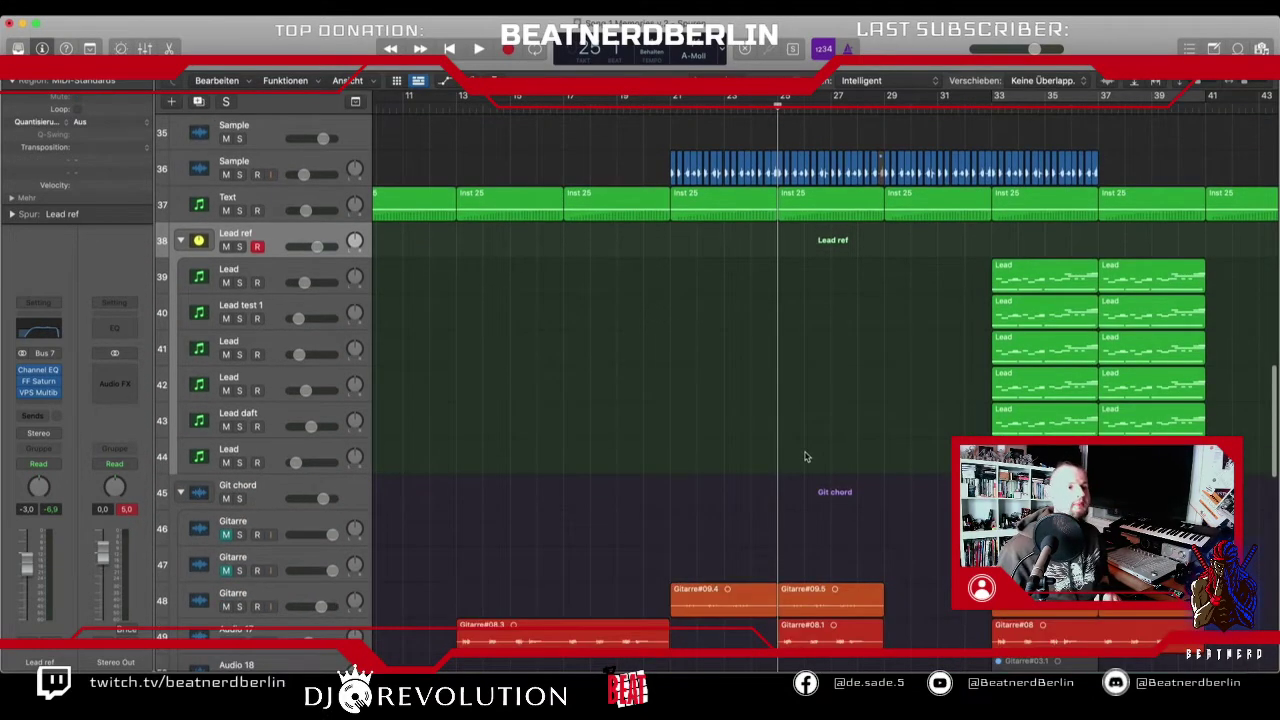
{"action": "scroll", "coordinate": [760, 390], "scroll_direction": "down", "scroll_amount": 5}
{"action": "left_click_drag", "start_coordinate": [958, 366], "coordinate": [1174, 560]}
{"action": "left_click_drag", "start_coordinate": [1003, 387], "coordinate": [896, 388]}
- Move the muted Intro Lead regions and all Lead ref regions from bar 33 to bar 29
{"action": "scroll", "coordinate": [896, 388], "scroll_direction": "down", "scroll_amount": 6}
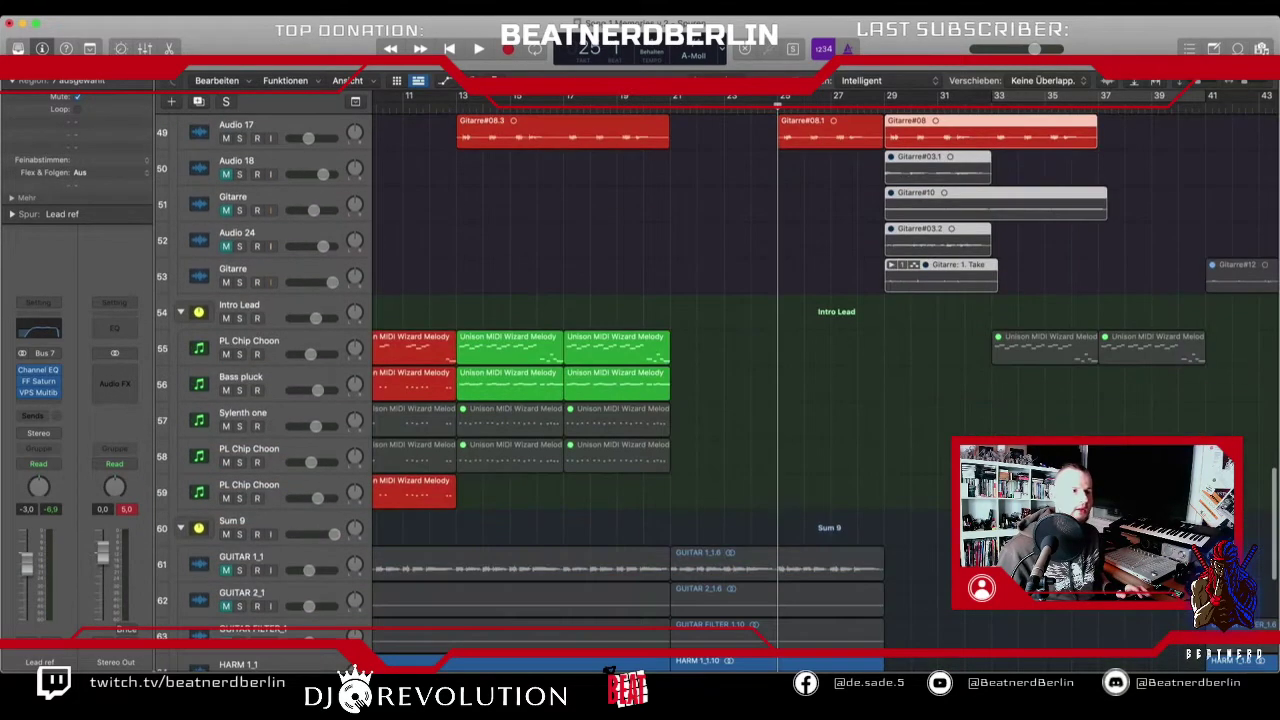
{"action": "left_click_drag", "start_coordinate": [1098, 434], "coordinate": [927, 360]}
{"action": "scroll", "coordinate": [958, 430], "scroll_direction": "down", "scroll_amount": 6}
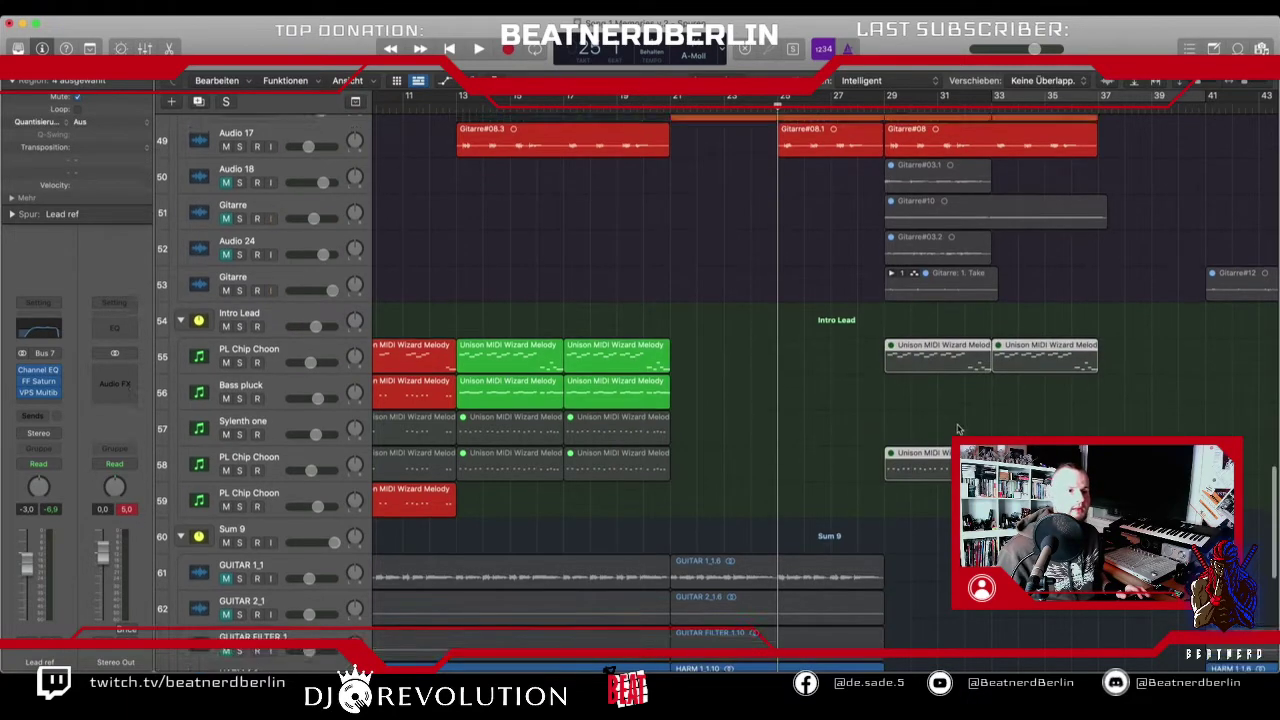
{"action": "scroll", "coordinate": [958, 430], "scroll_direction": "up", "scroll_amount": 15}
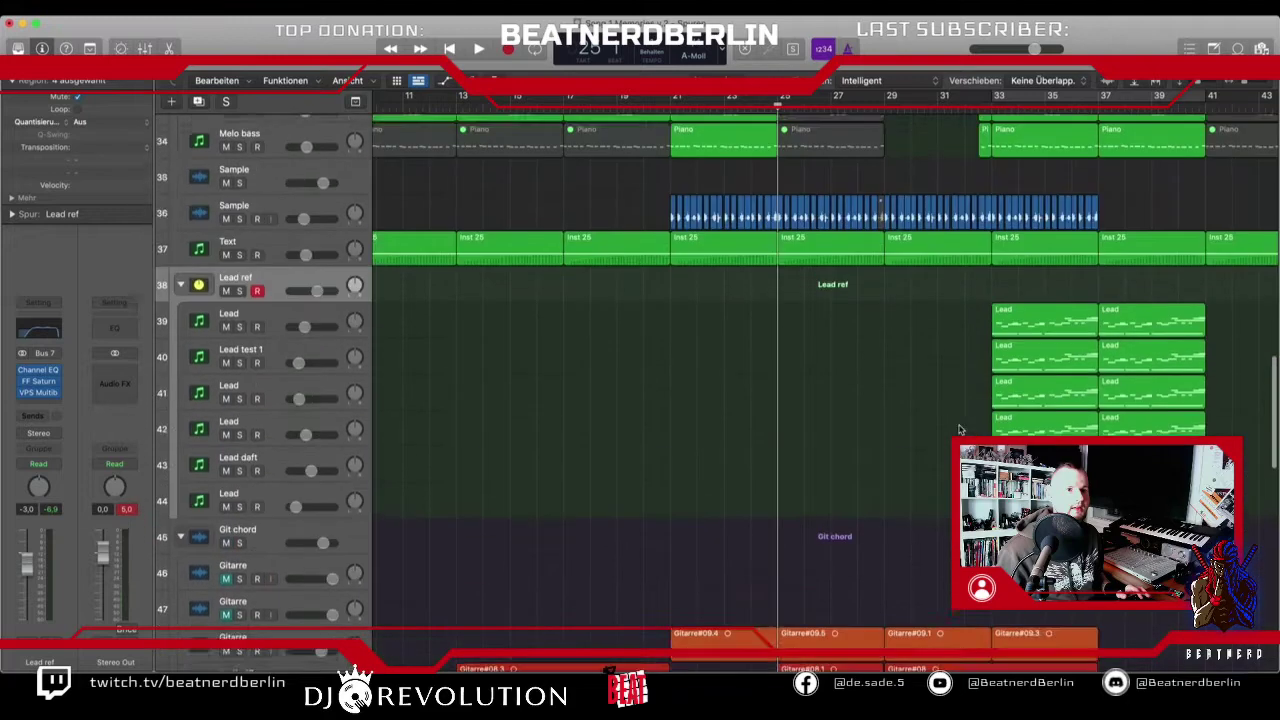
{"action": "left_click_drag", "start_coordinate": [1162, 508], "coordinate": [898, 328]}
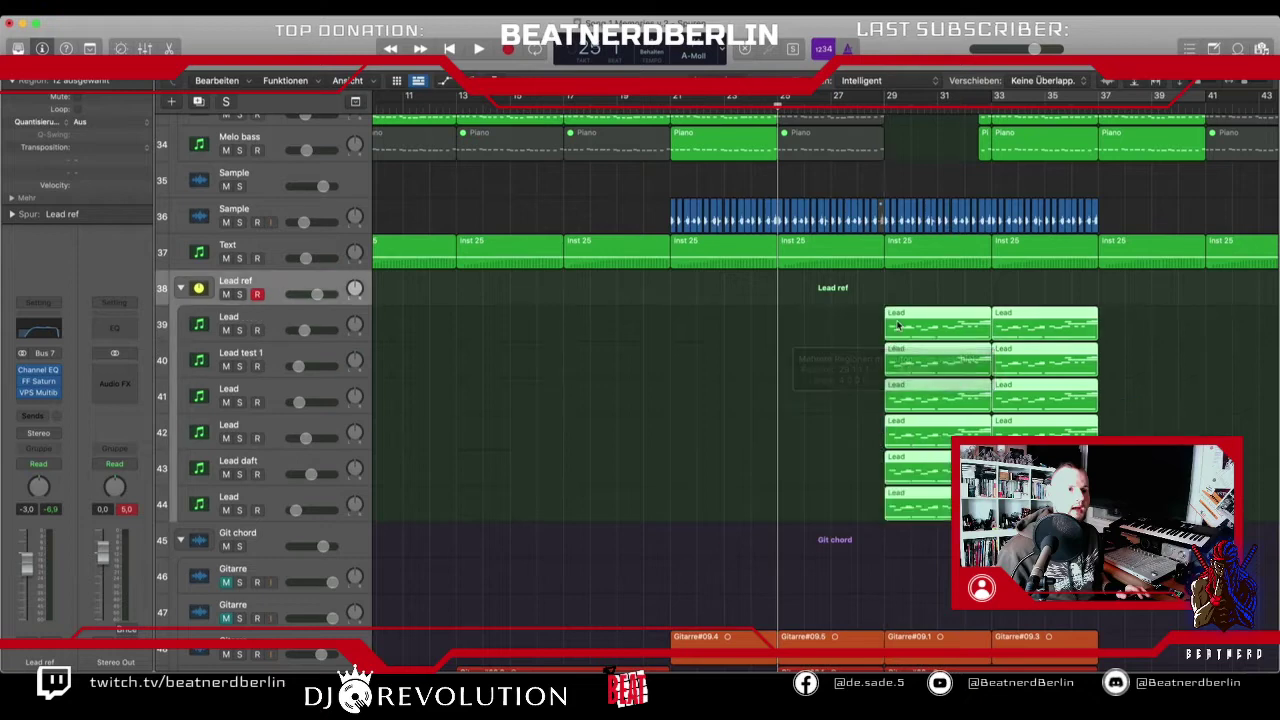
- Delete the muted regions between bars 25 and 29 on the four Bass tracks
{"action": "scroll", "coordinate": [935, 405], "scroll_direction": "up", "scroll_amount": 7}
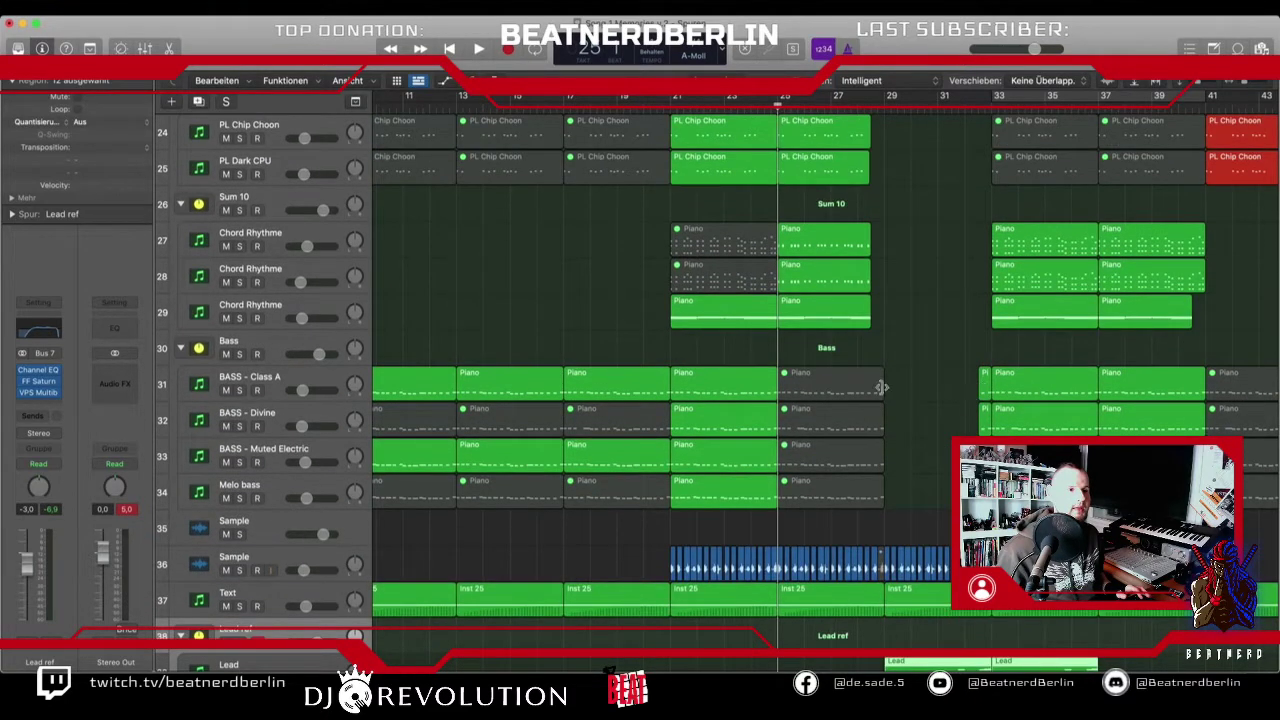
{"action": "left_click_drag", "start_coordinate": [902, 377], "coordinate": [858, 490]}
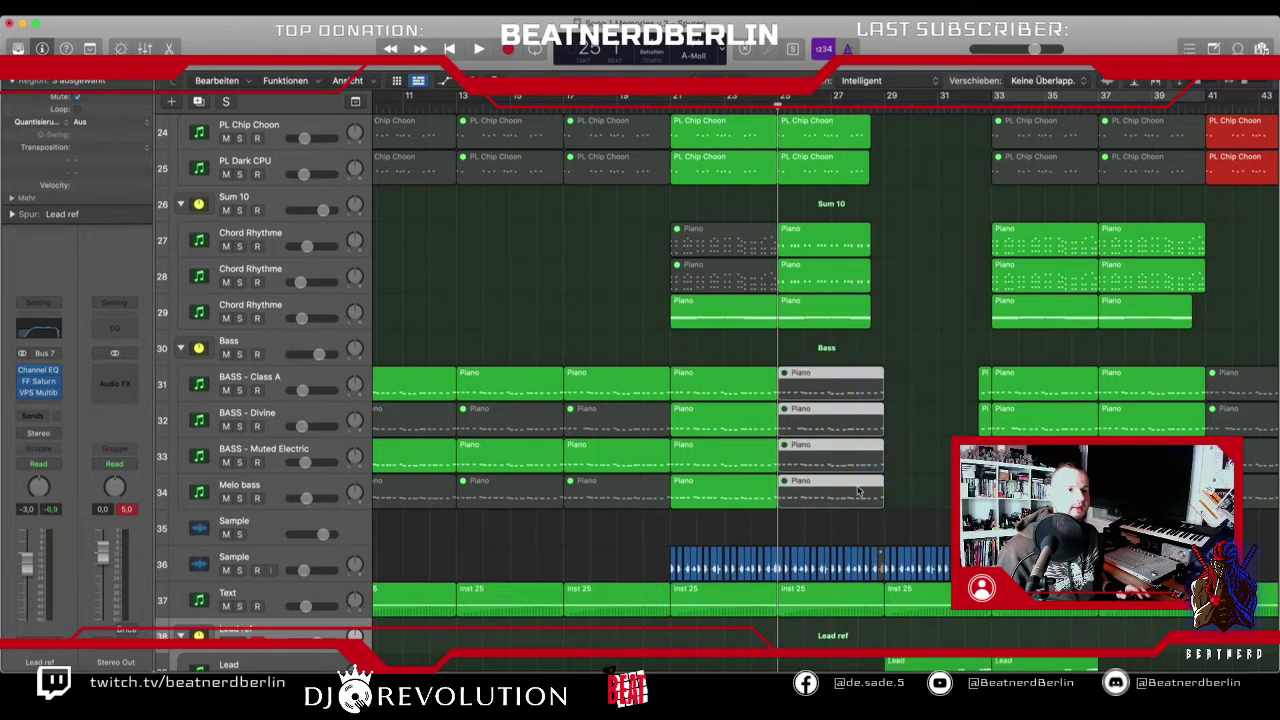
{"action": "key", "text": "Delete"}
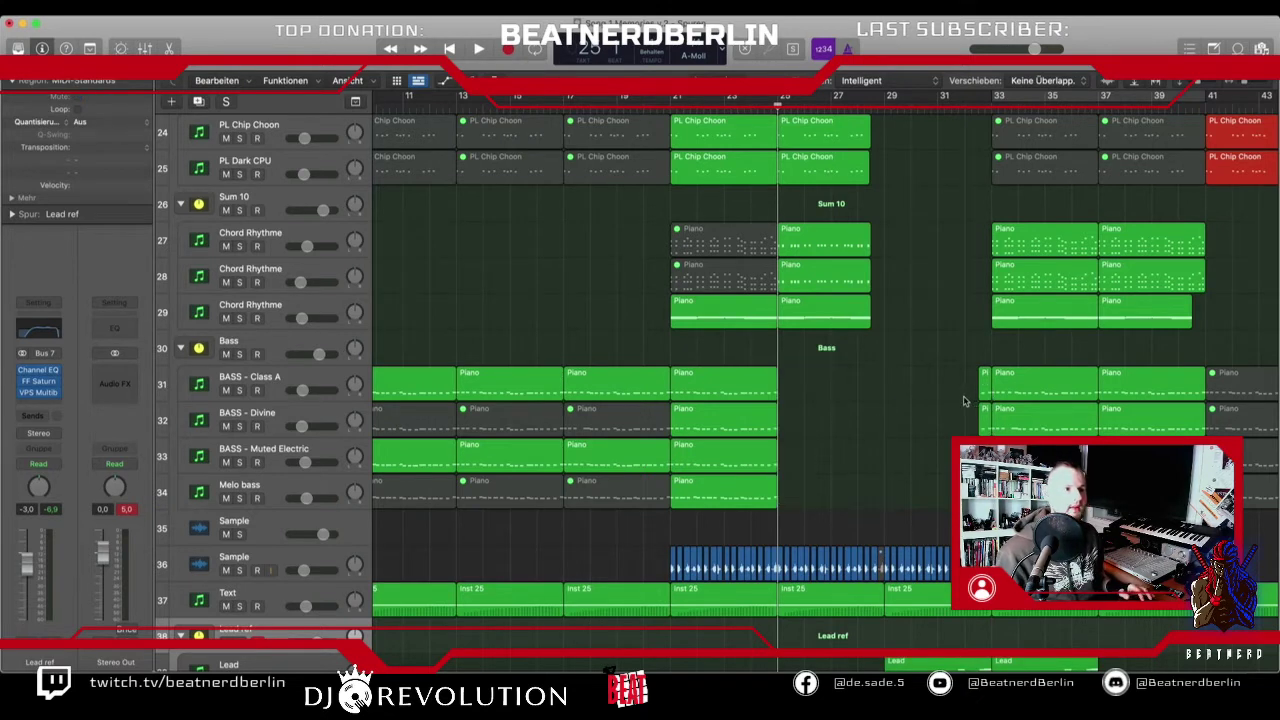
- Delete the bar 21 to 25 regions on the four Bass tracks and move the Bass and Chord Rhythme regions around bar 33 four bars earlier
{"action": "left_click_drag", "start_coordinate": [795, 390], "coordinate": [772, 488]}
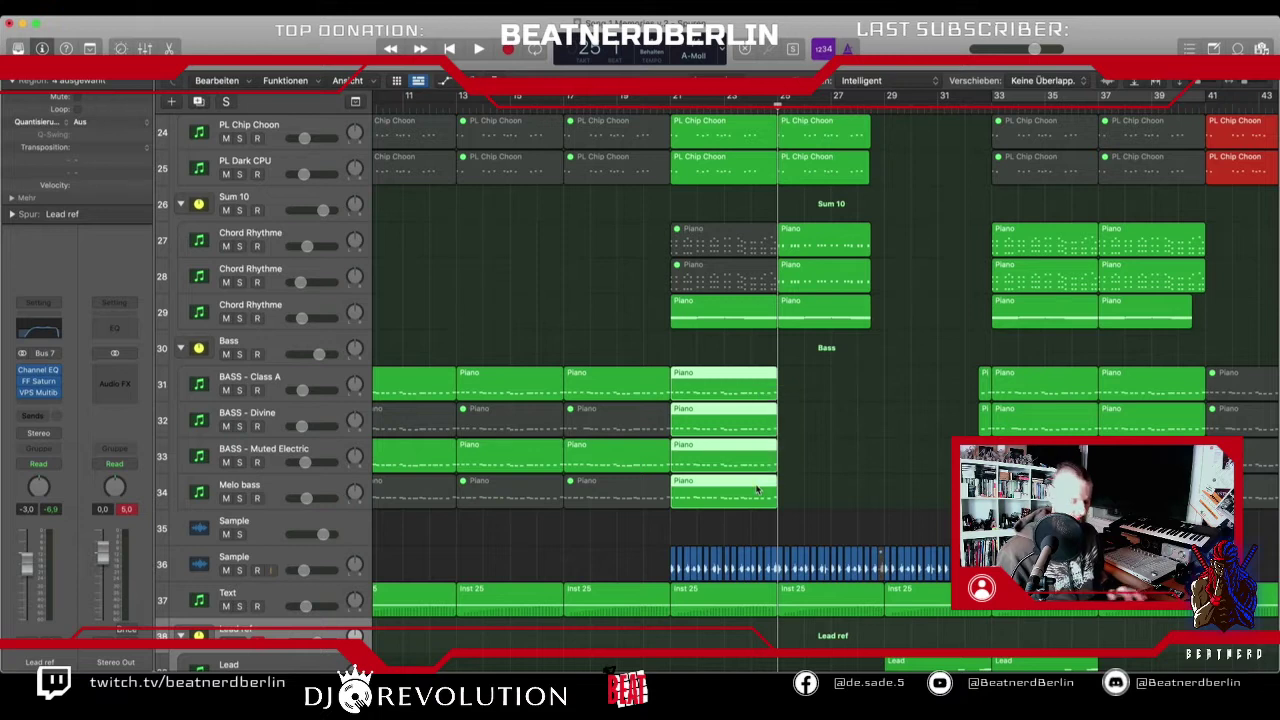
{"action": "key", "text": "Delete"}
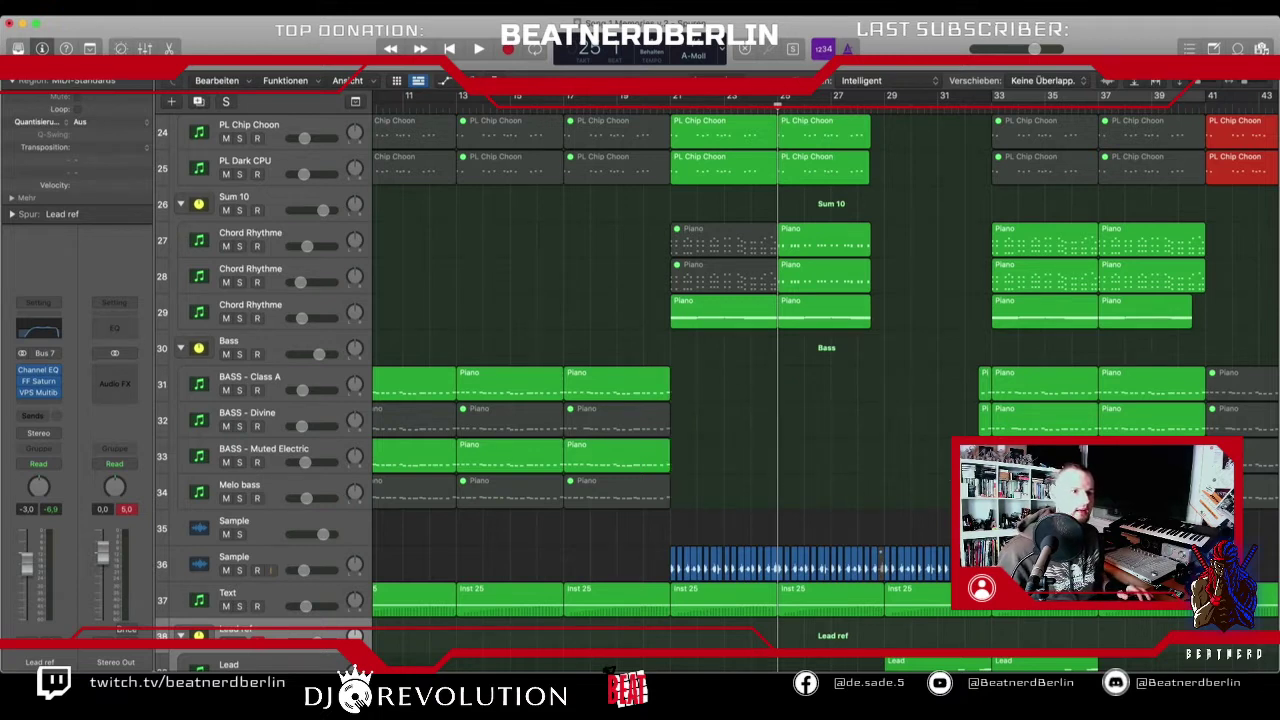
{"action": "left_click_drag", "start_coordinate": [1171, 508], "coordinate": [905, 248]}
{"action": "scroll", "coordinate": [913, 263], "scroll_direction": "up", "scroll_amount": 5}
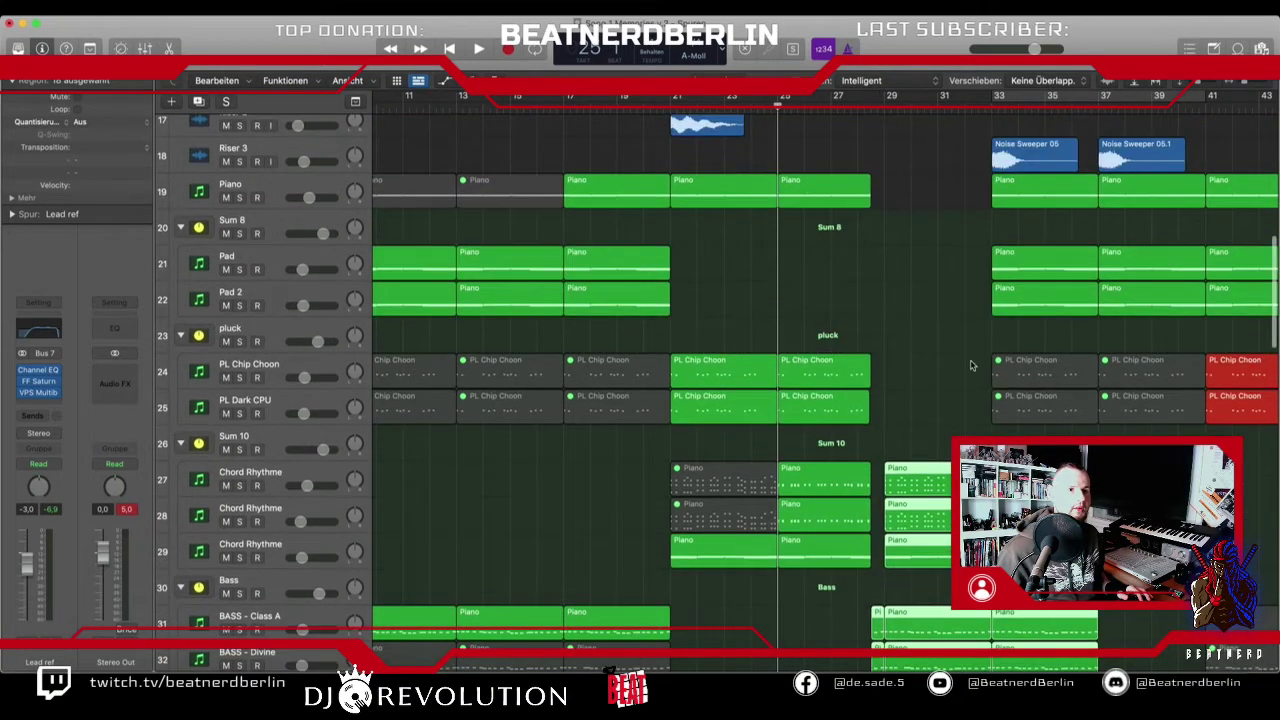
- Move the muted pluck regions and the Riser 3, Piano, Pad and Pad 2 regions from bar 33 to bar 29
{"action": "left_click_drag", "start_coordinate": [985, 358], "coordinate": [1110, 405]}
{"action": "left_click_drag", "start_coordinate": [1052, 370], "coordinate": [940, 372]}
{"action": "scroll", "coordinate": [935, 252], "scroll_direction": "up", "scroll_amount": 4}
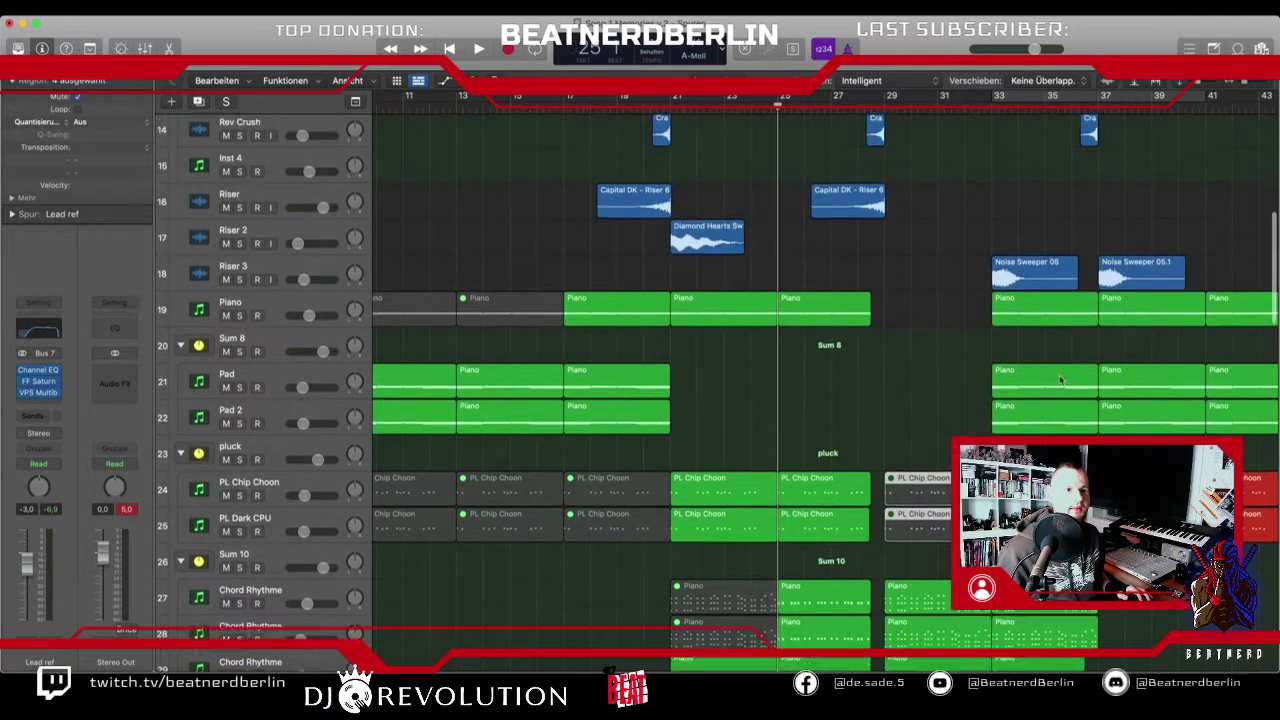
{"action": "left_click_drag", "start_coordinate": [935, 252], "coordinate": [1194, 434]}
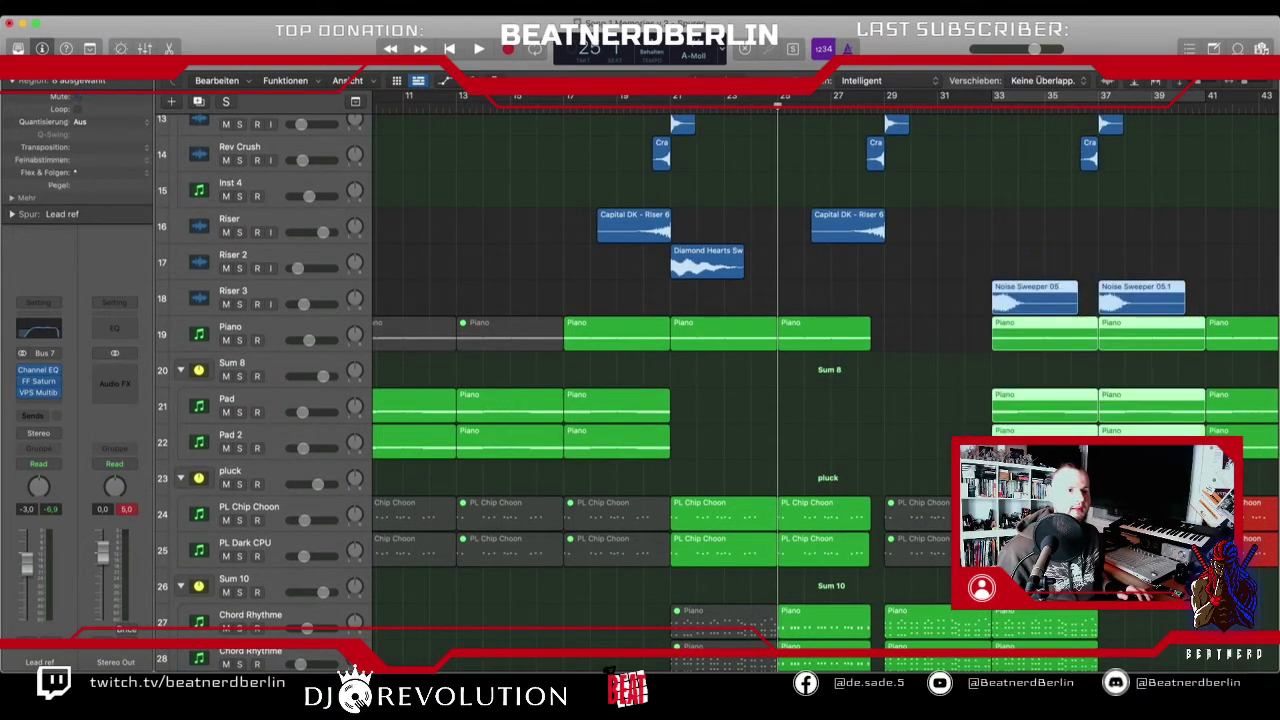
{"action": "left_click_drag", "start_coordinate": [1019, 445], "coordinate": [912, 445]}
- Move the Crush and Rev Crush regions around bar 37 four bars earlier, and the drum and percussion regions from bar 33 to bar 29
{"action": "scroll", "coordinate": [920, 390], "scroll_direction": "up", "scroll_amount": 5}
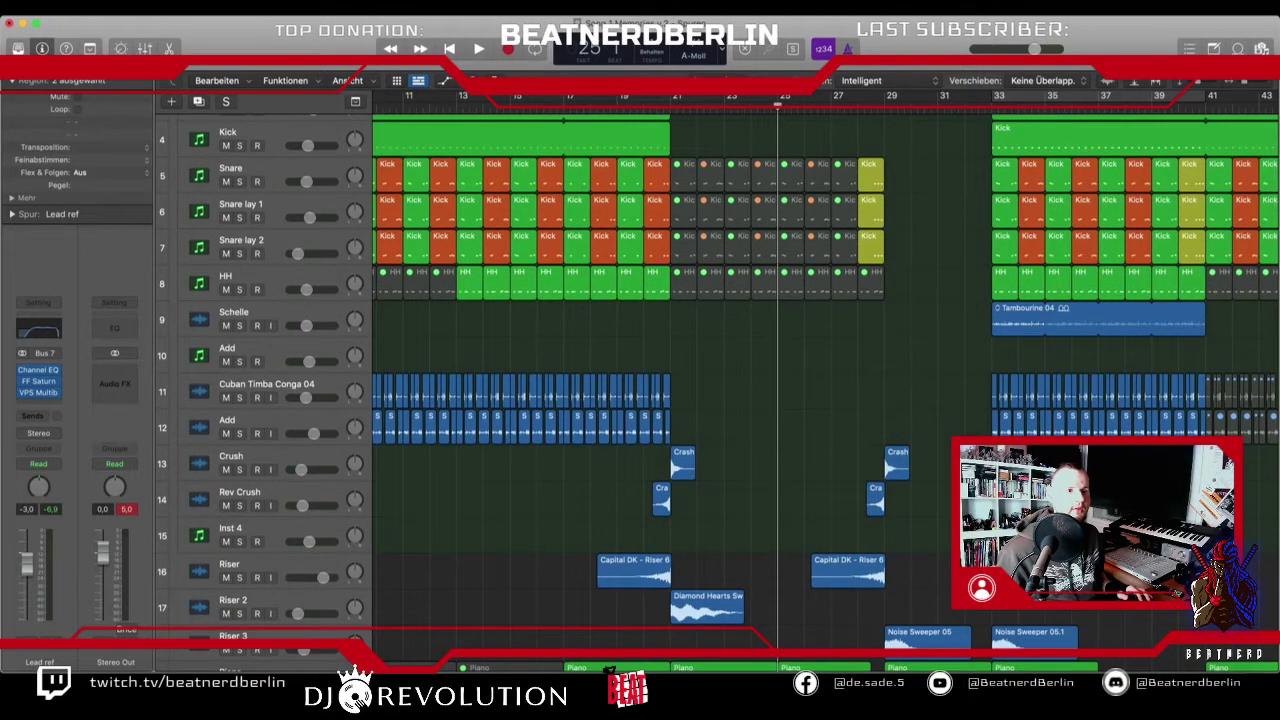
{"action": "left_click_drag", "start_coordinate": [1040, 465], "coordinate": [992, 465]}
{"action": "scroll", "coordinate": [994, 203], "scroll_direction": "up", "scroll_amount": 3}
{"action": "left_click_drag", "start_coordinate": [953, 191], "coordinate": [1206, 434]}
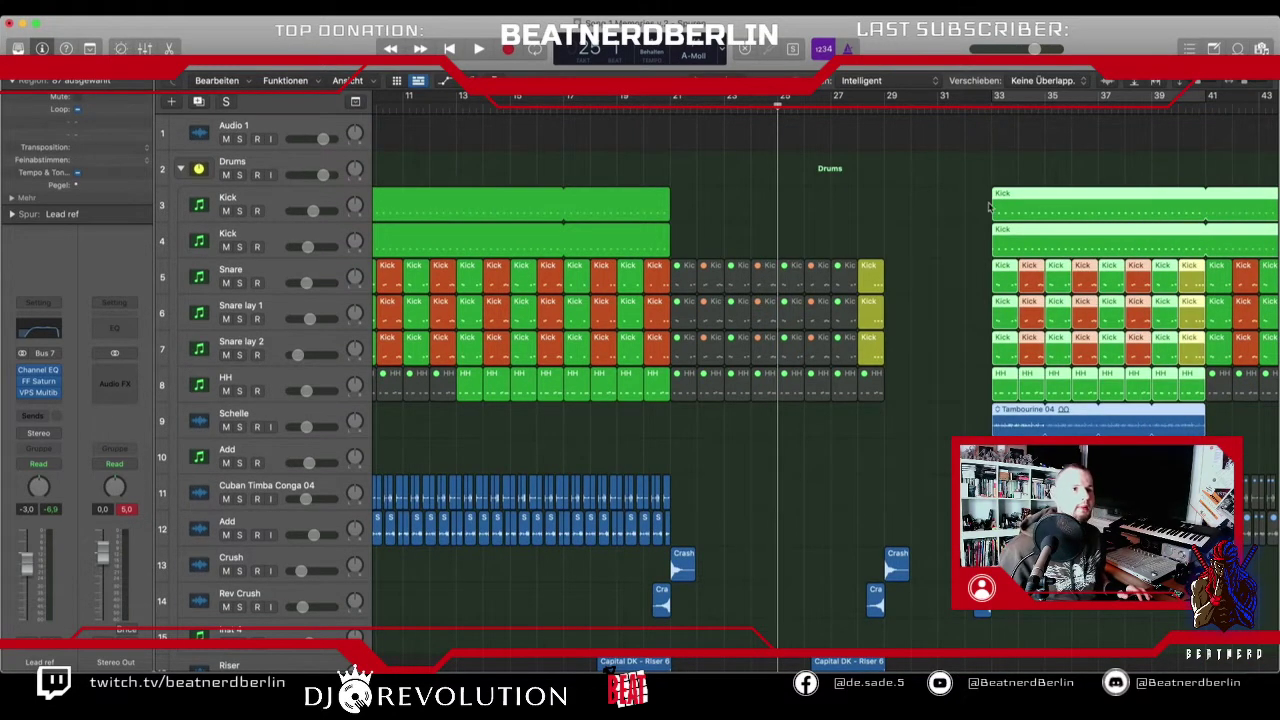
{"action": "left_click_drag", "start_coordinate": [997, 206], "coordinate": [896, 222]}
- Play the arrangement from bar 17 and mute the Audio 17 guitar region between bars 25 and 29
{"action": "scroll", "coordinate": [634, 313], "scroll_direction": "down", "scroll_amount": 8}
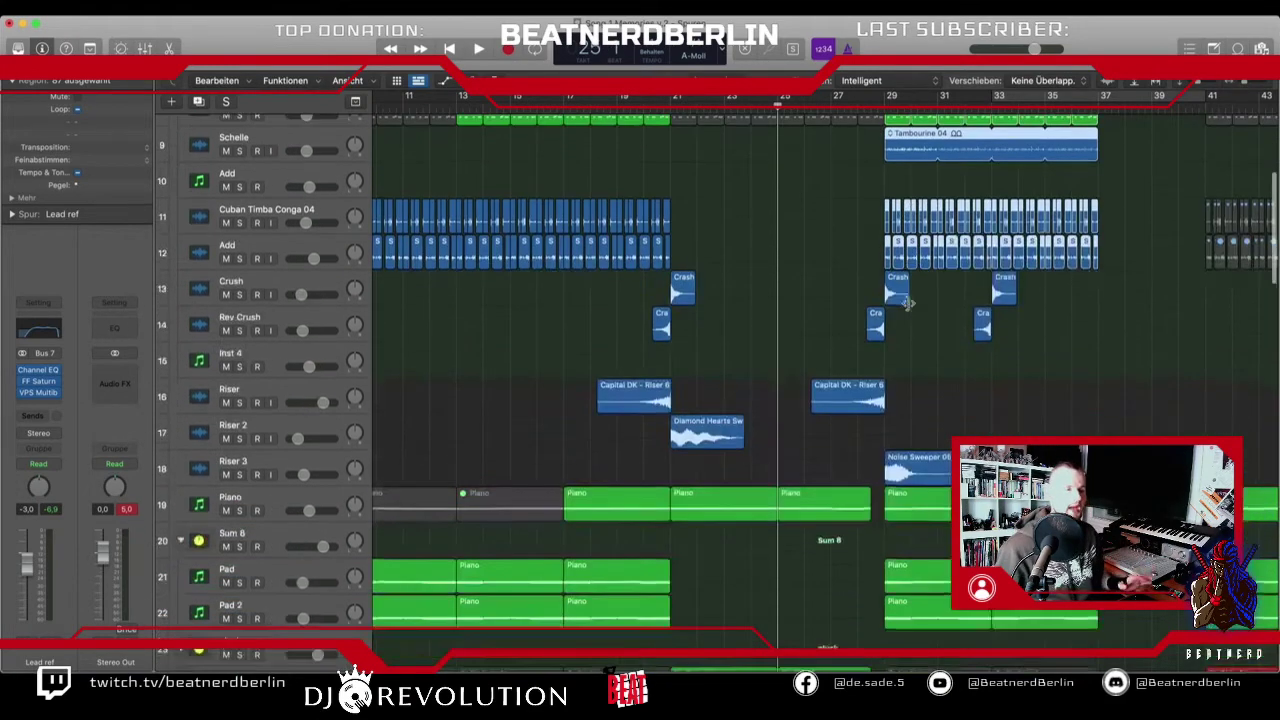
{"action": "scroll", "coordinate": [650, 285], "scroll_direction": "down", "scroll_amount": 20}
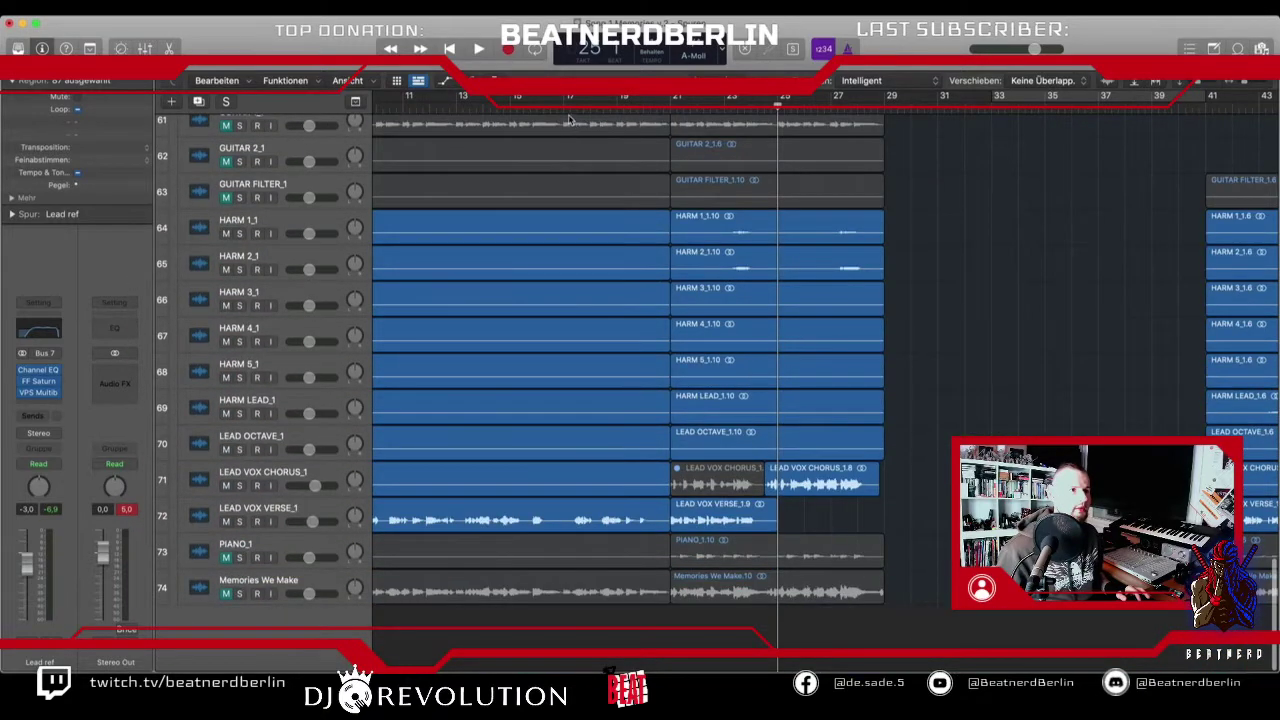
{"action": "left_click", "coordinate": [565, 100]}
{"action": "key", "text": "space"}
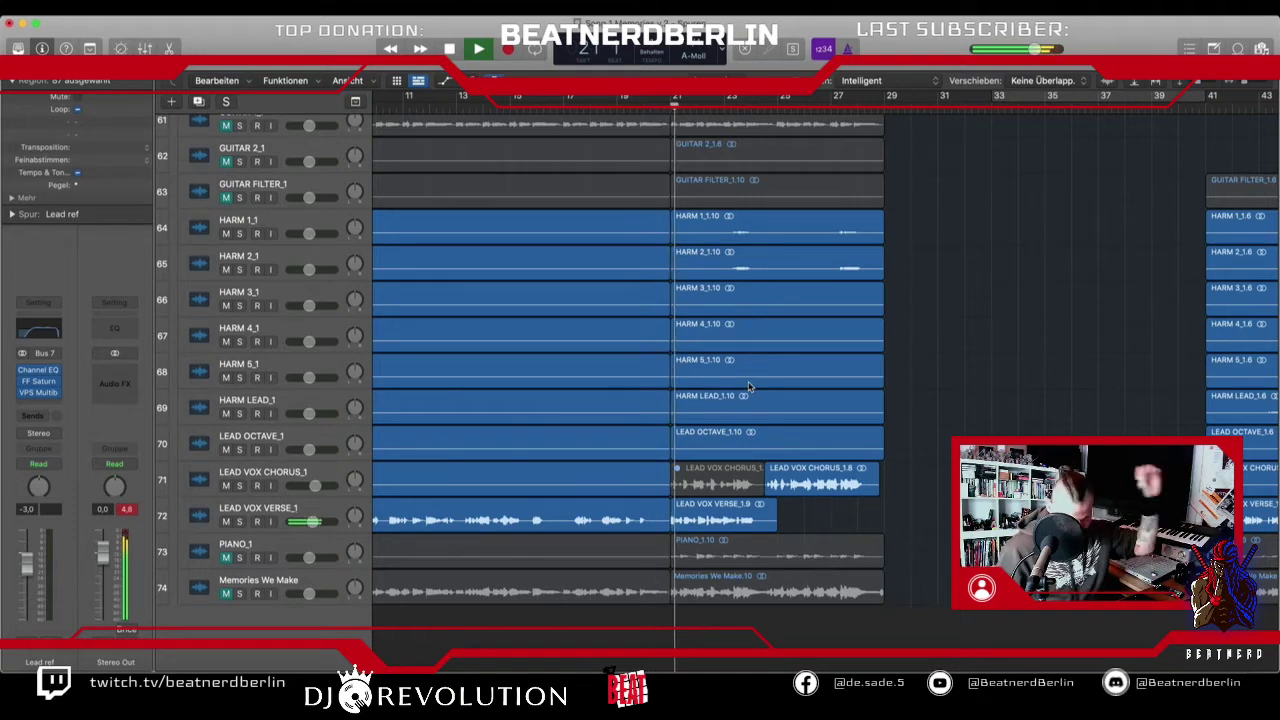
{"action": "scroll", "coordinate": [782, 391], "scroll_direction": "up", "scroll_amount": 15}
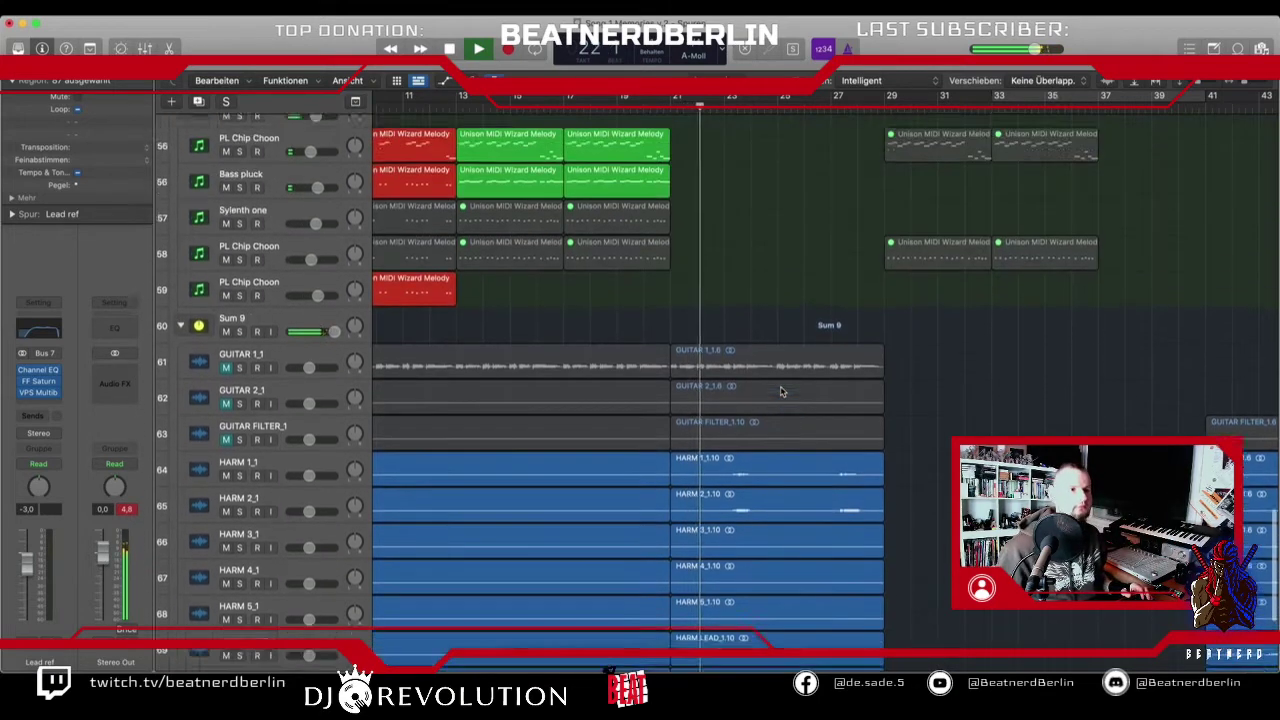
{"action": "scroll", "coordinate": [782, 391], "scroll_direction": "up", "scroll_amount": 2}
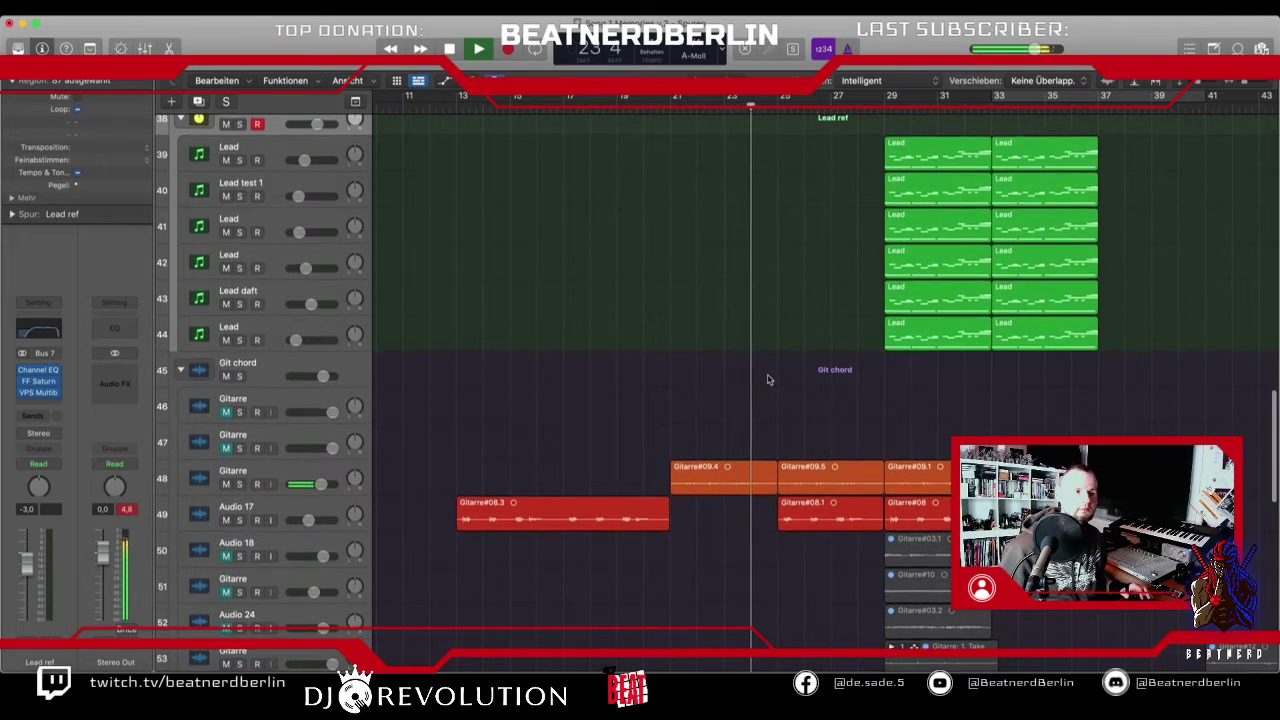
{"action": "scroll", "coordinate": [767, 377], "scroll_direction": "up", "scroll_amount": 6}
{"action": "scroll", "coordinate": [767, 378], "scroll_direction": "down", "scroll_amount": 8}
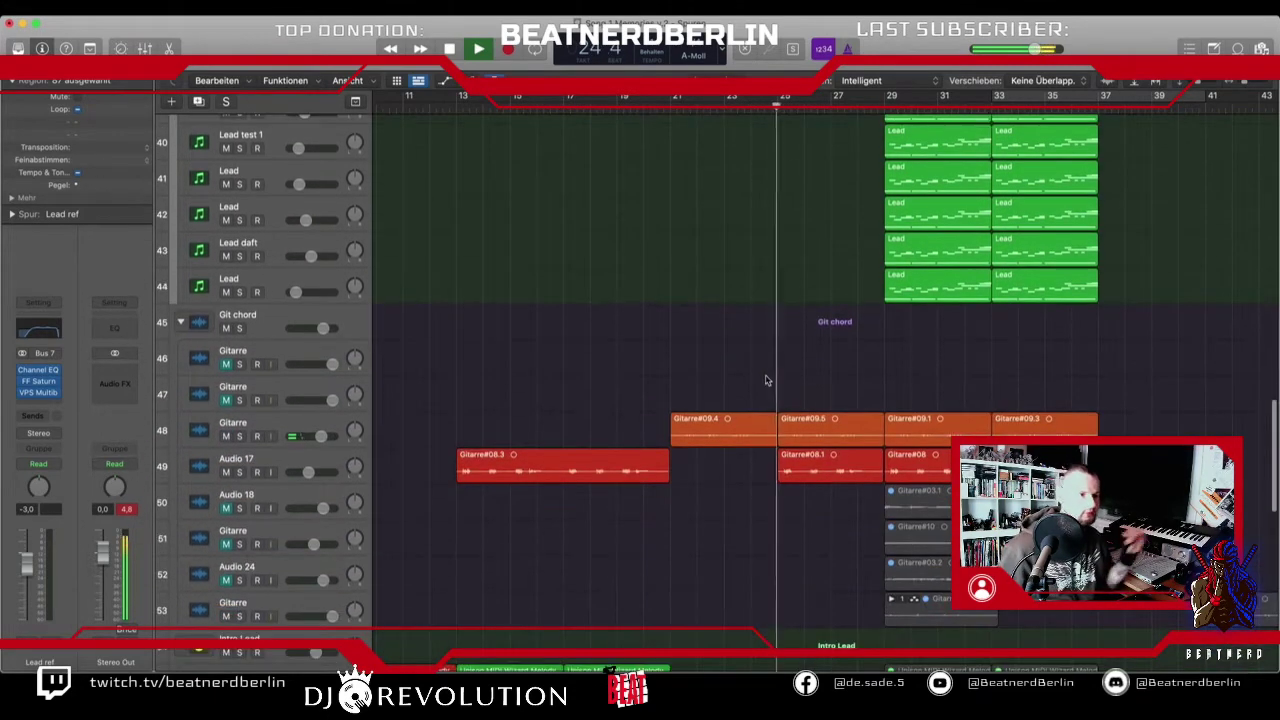
{"action": "left_click", "coordinate": [817, 468]}
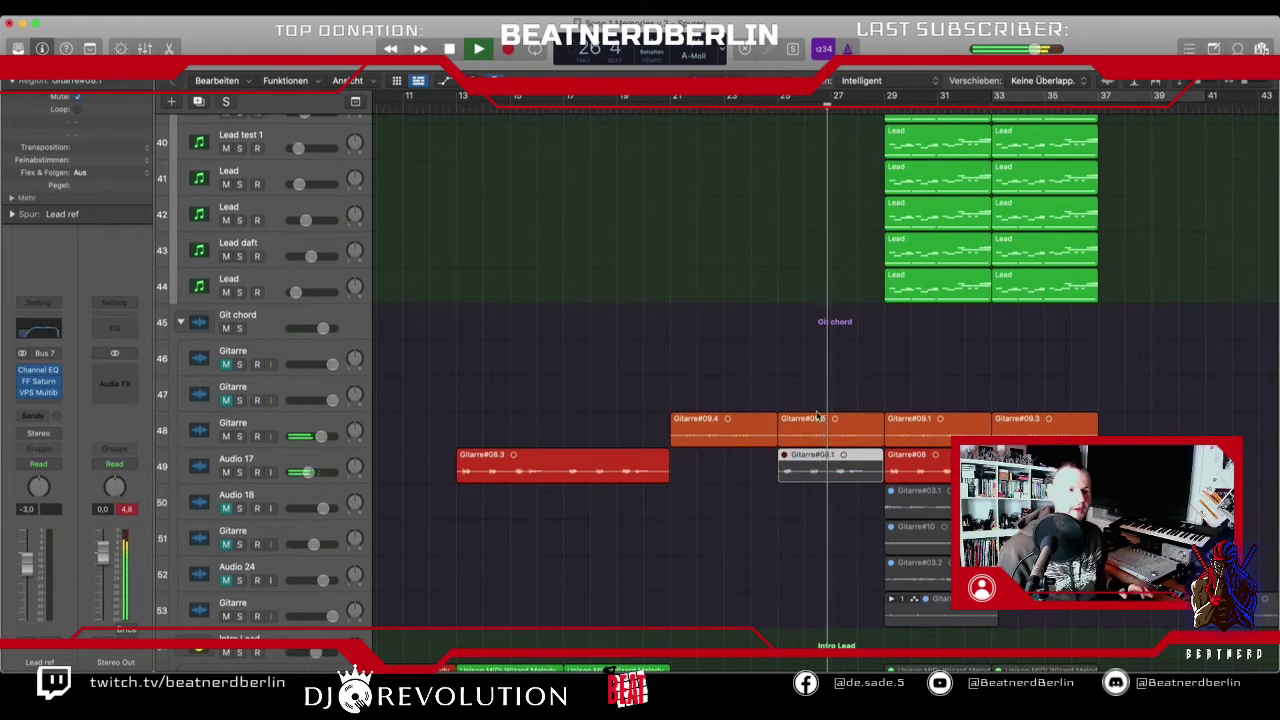
- Replay the transition into bar 29 from about bar 28 and check how the moved regions connect
{"action": "scroll", "coordinate": [816, 413], "scroll_direction": "up", "scroll_amount": 11}
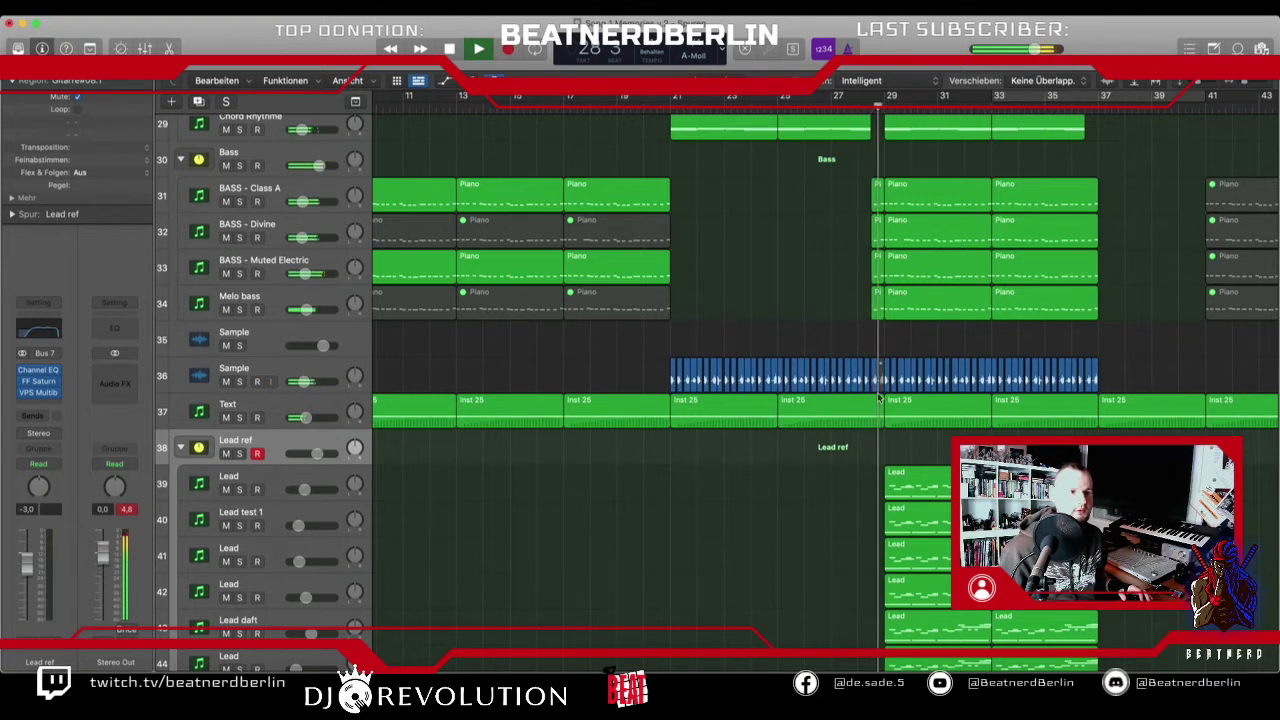
{"action": "key", "text": "space"}
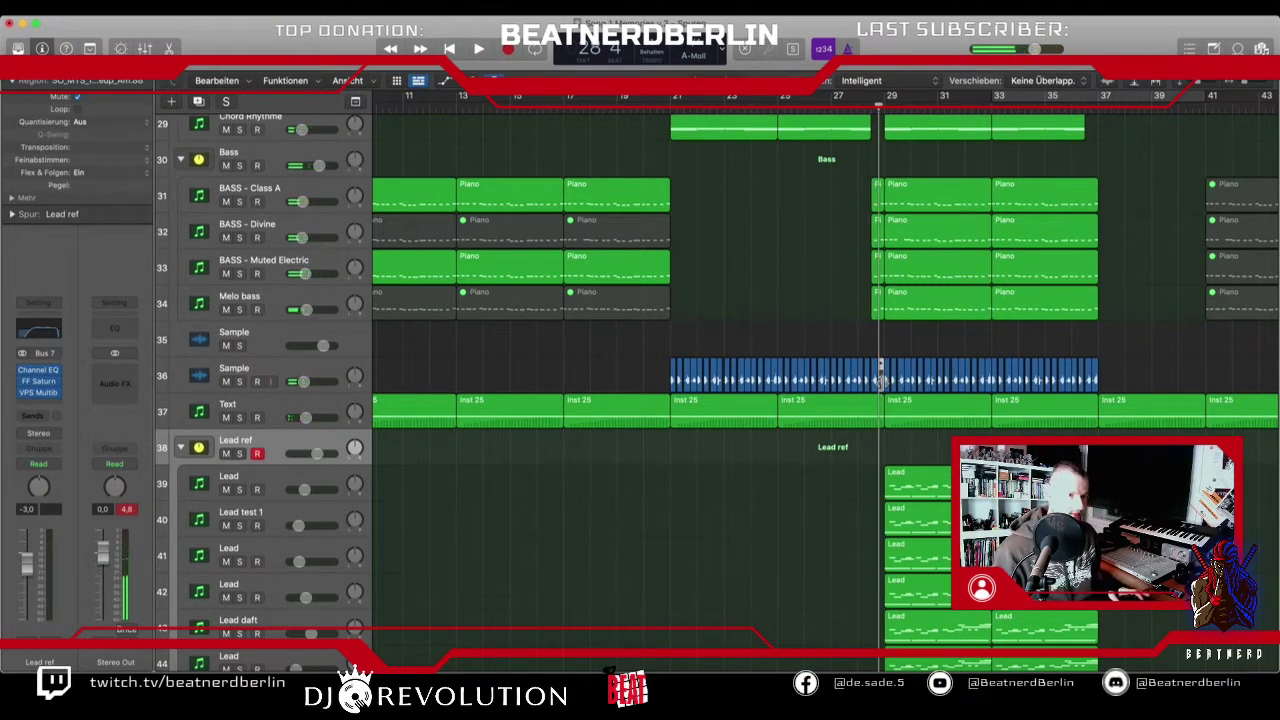
{"action": "left_click", "coordinate": [857, 111]}
{"action": "key", "text": "space"}
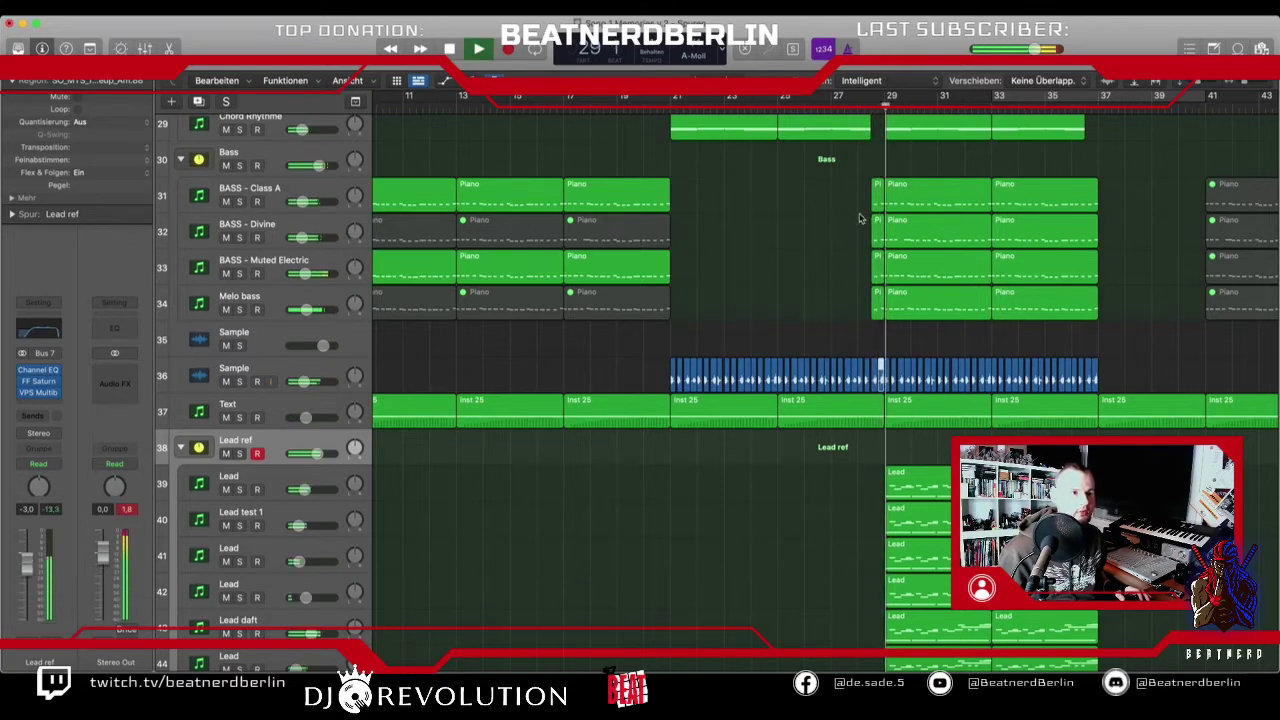
{"action": "scroll", "coordinate": [856, 275], "scroll_direction": "up", "scroll_amount": 2}
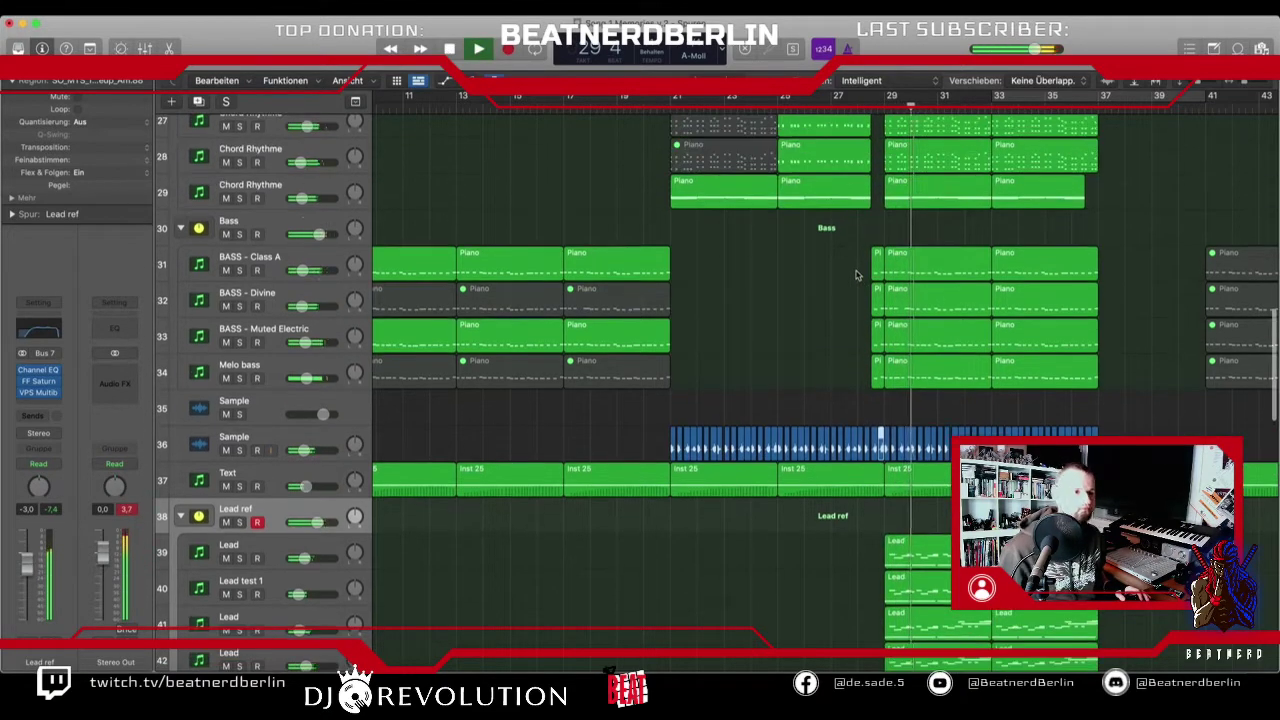
{"action": "scroll", "coordinate": [846, 276], "scroll_direction": "up", "scroll_amount": 1}
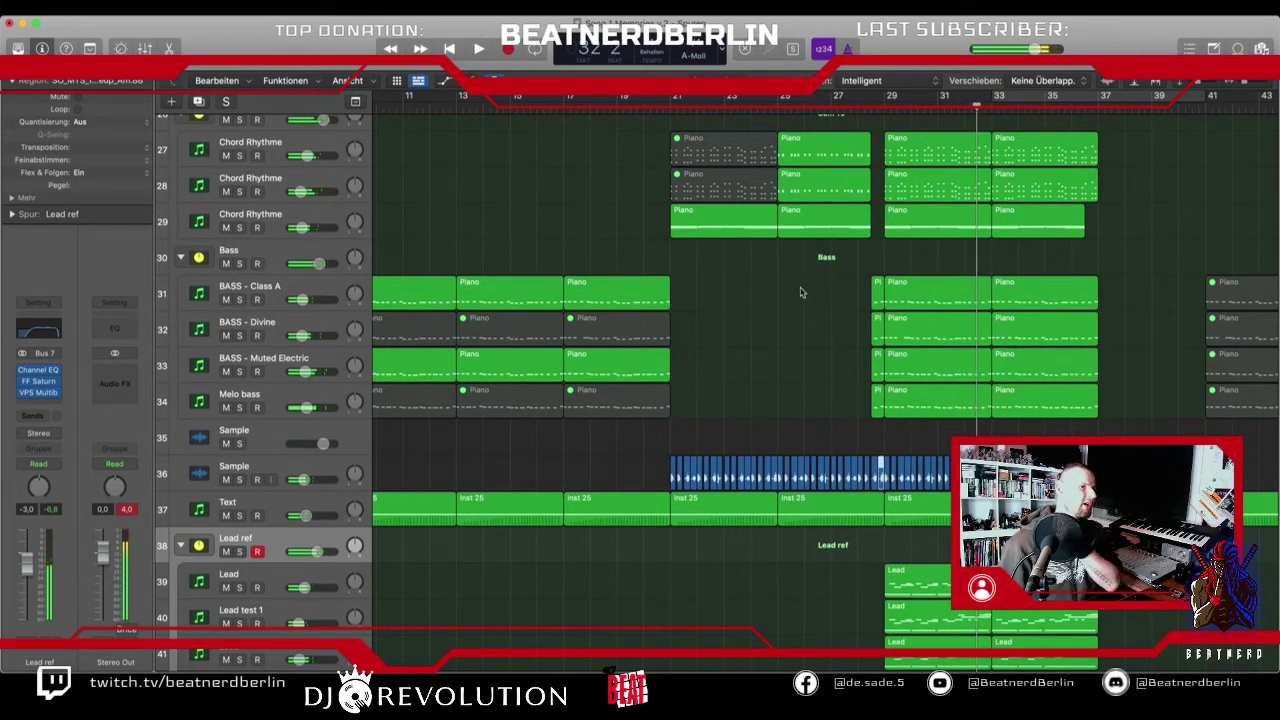
- Look through the tracks between bars 21 and 29 and examine the notes of the Piano region at bar 21 in the Piano Roll
{"action": "scroll", "coordinate": [800, 292], "scroll_direction": "up", "scroll_amount": 8}
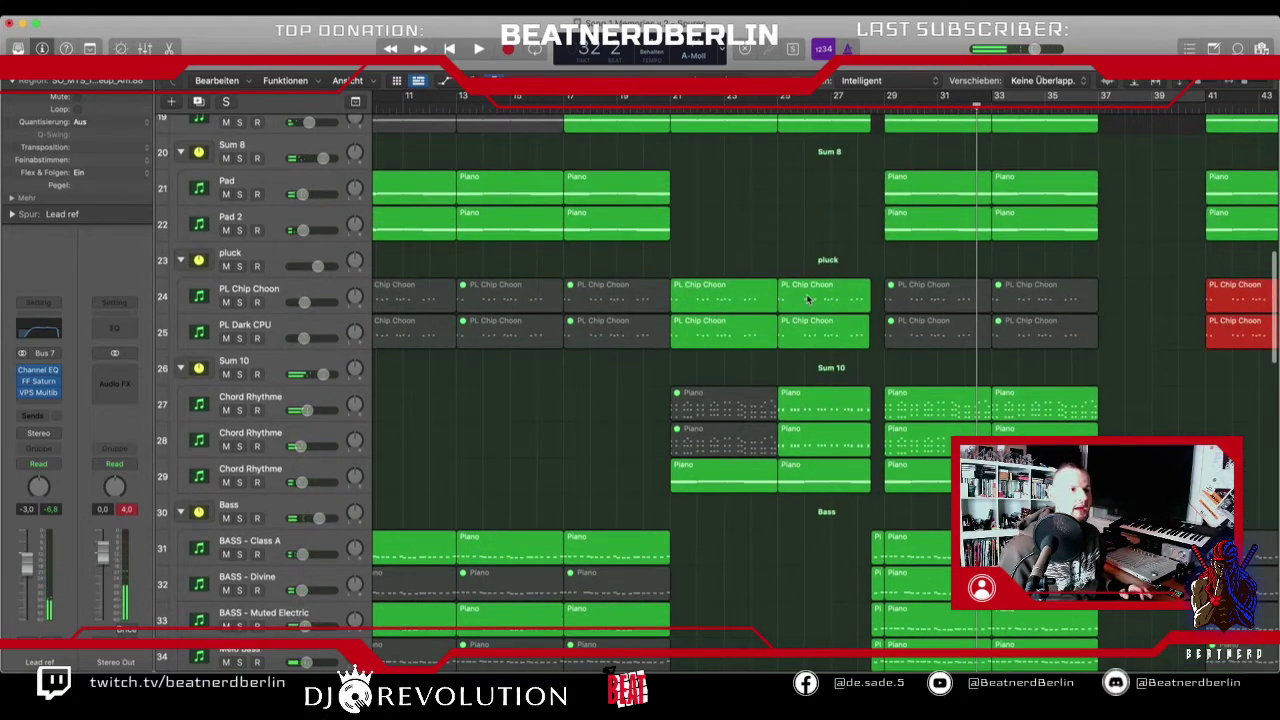
{"action": "scroll", "coordinate": [786, 300], "scroll_direction": "up", "scroll_amount": 12}
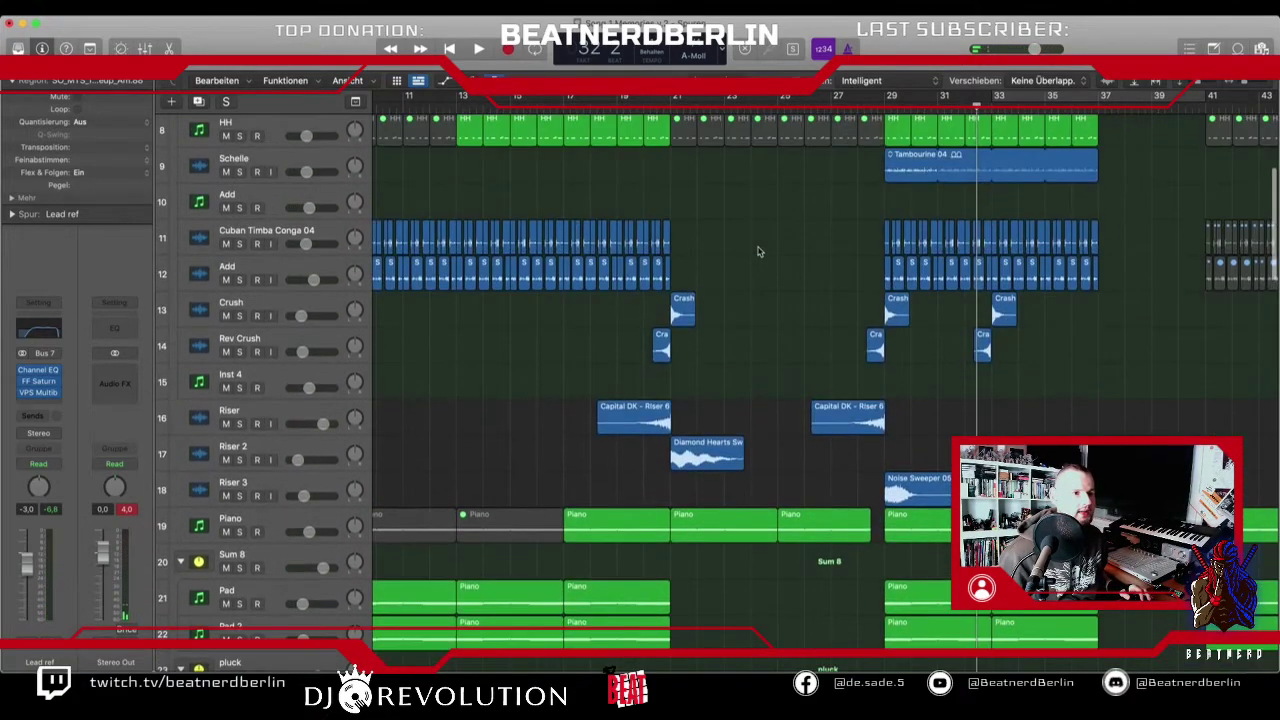
{"action": "scroll", "coordinate": [758, 252], "scroll_direction": "up", "scroll_amount": 6}
{"action": "scroll", "coordinate": [757, 254], "scroll_direction": "down", "scroll_amount": 5}
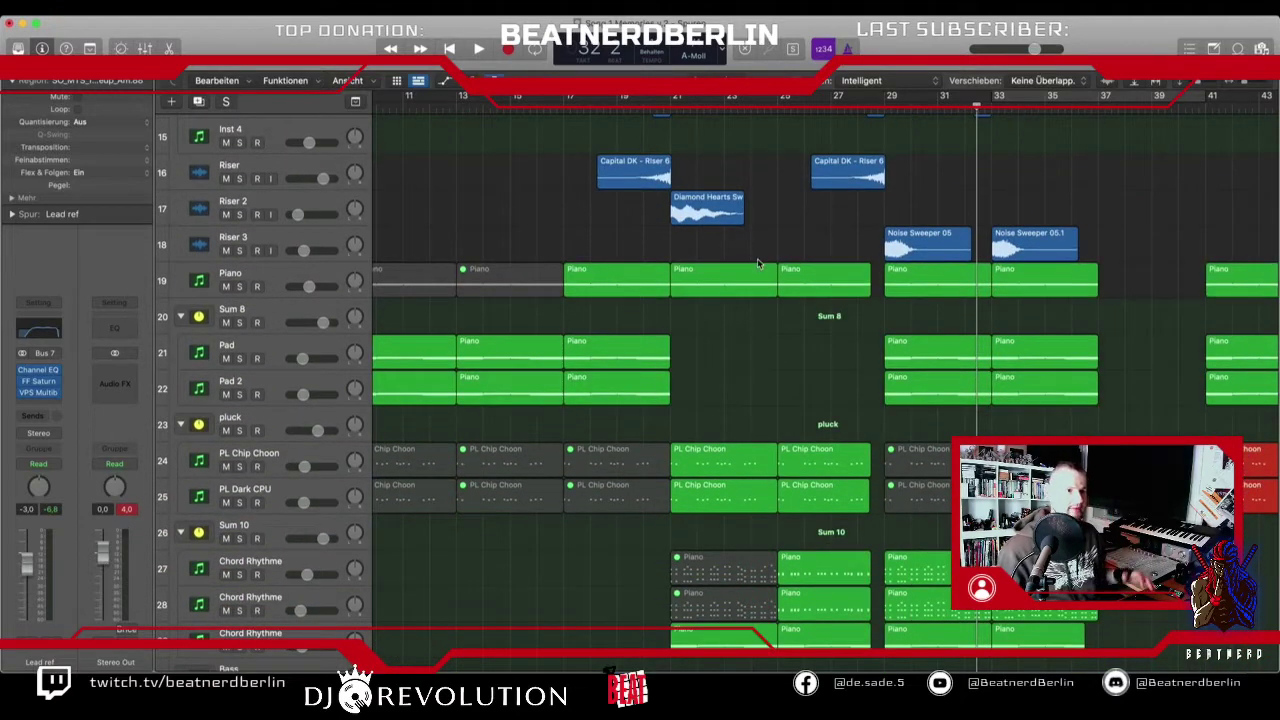
{"action": "double_click", "coordinate": [723, 278]}
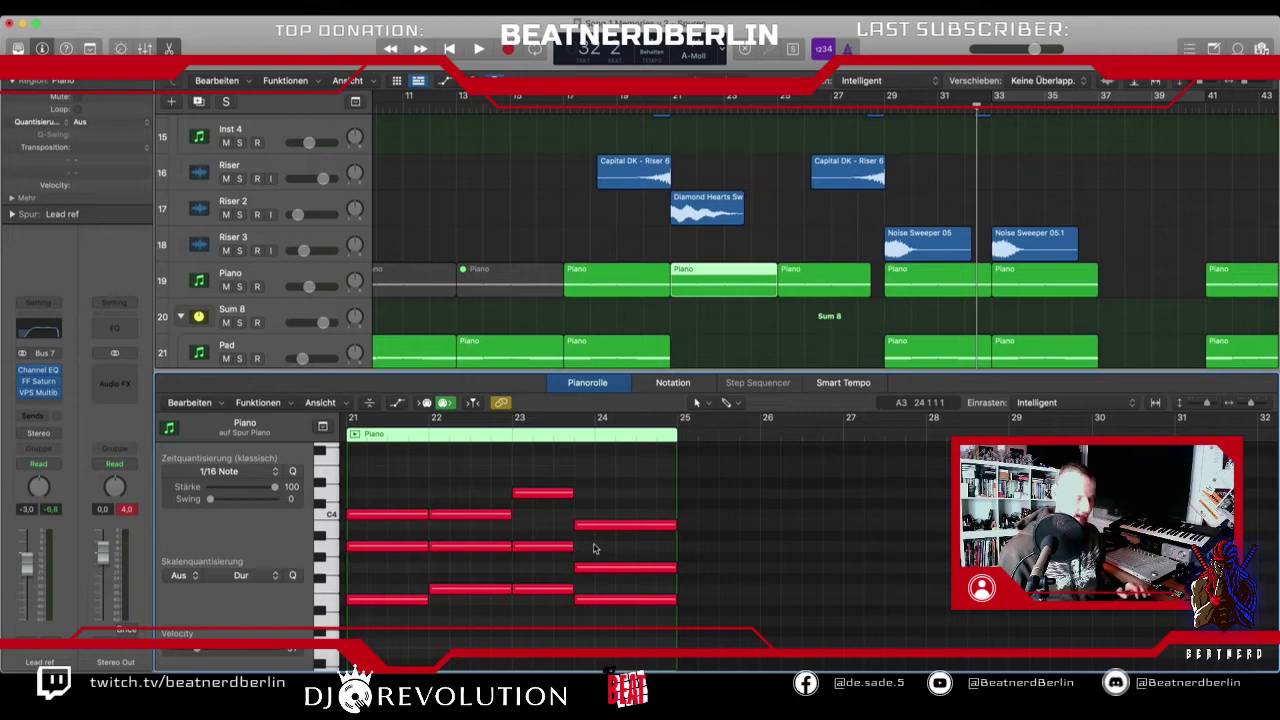
{"action": "key", "text": "e"}
{"action": "scroll", "coordinate": [702, 355], "scroll_direction": "down", "scroll_amount": 2}
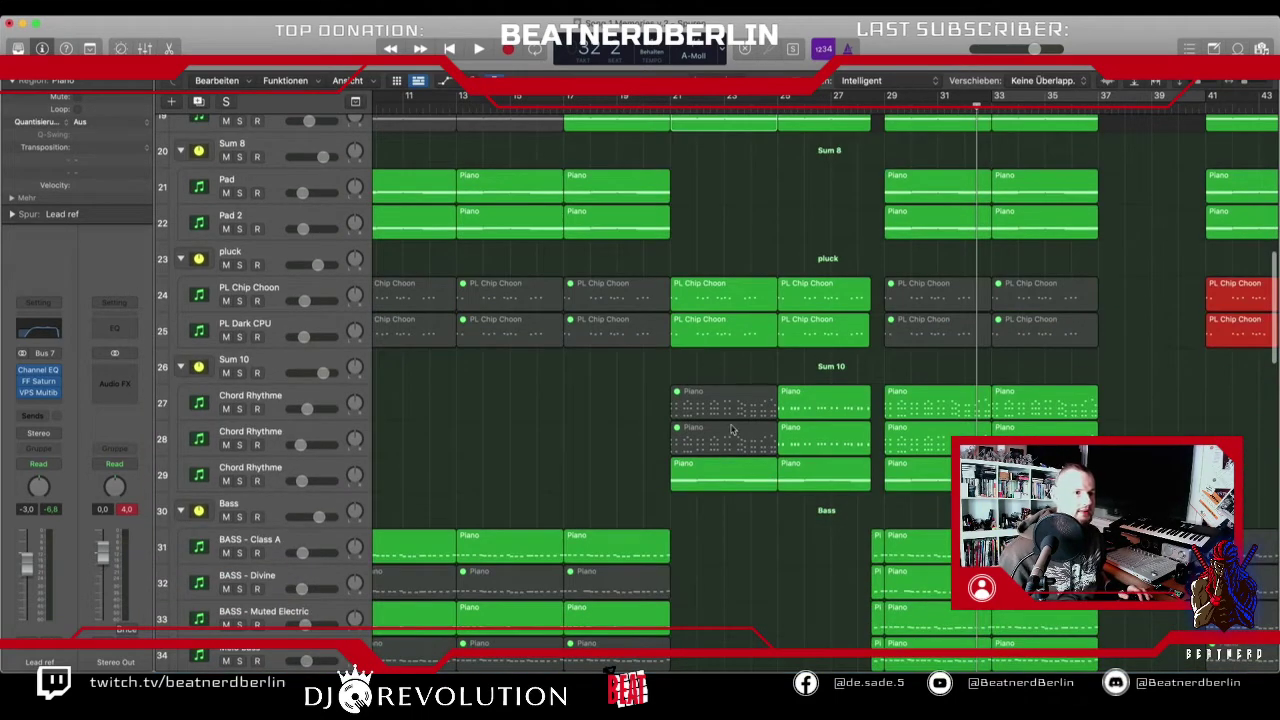
{"action": "scroll", "coordinate": [731, 429], "scroll_direction": "down", "scroll_amount": 1}
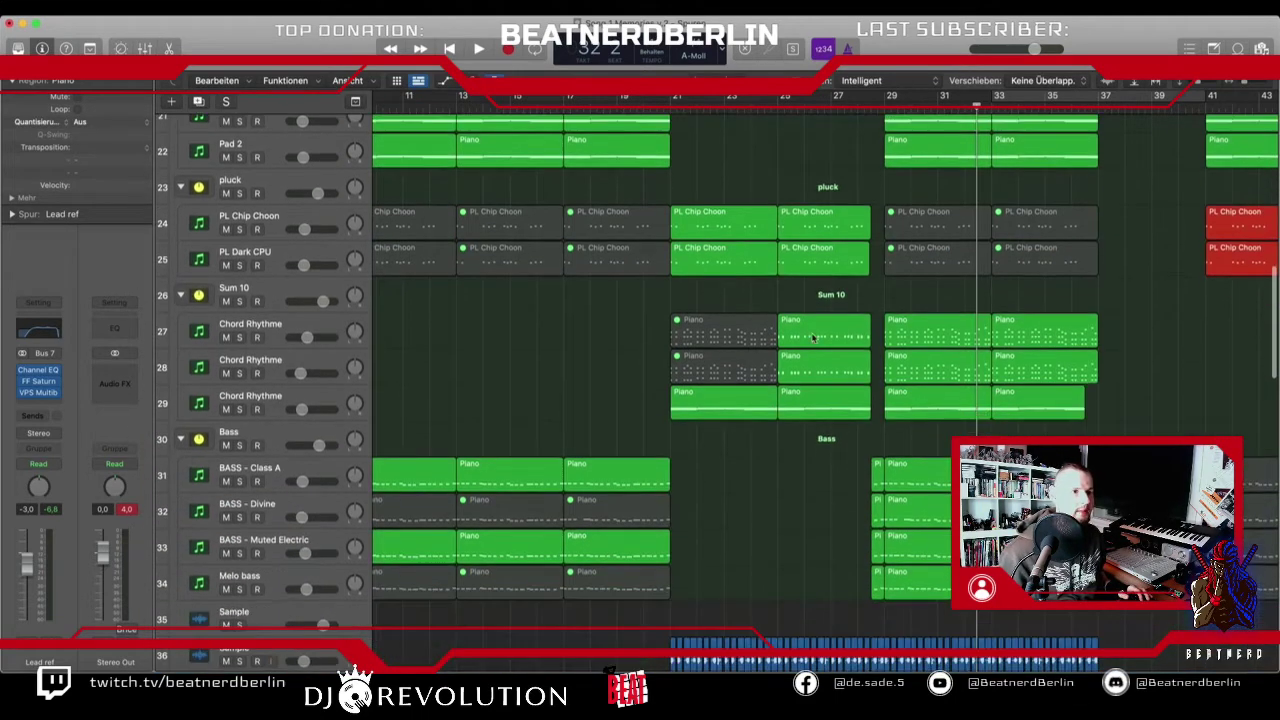
- Solo the Sum 10 stack, listen to its chords in a cycle over bars 25 to 29, and end the solo
{"action": "left_click", "coordinate": [239, 301]}
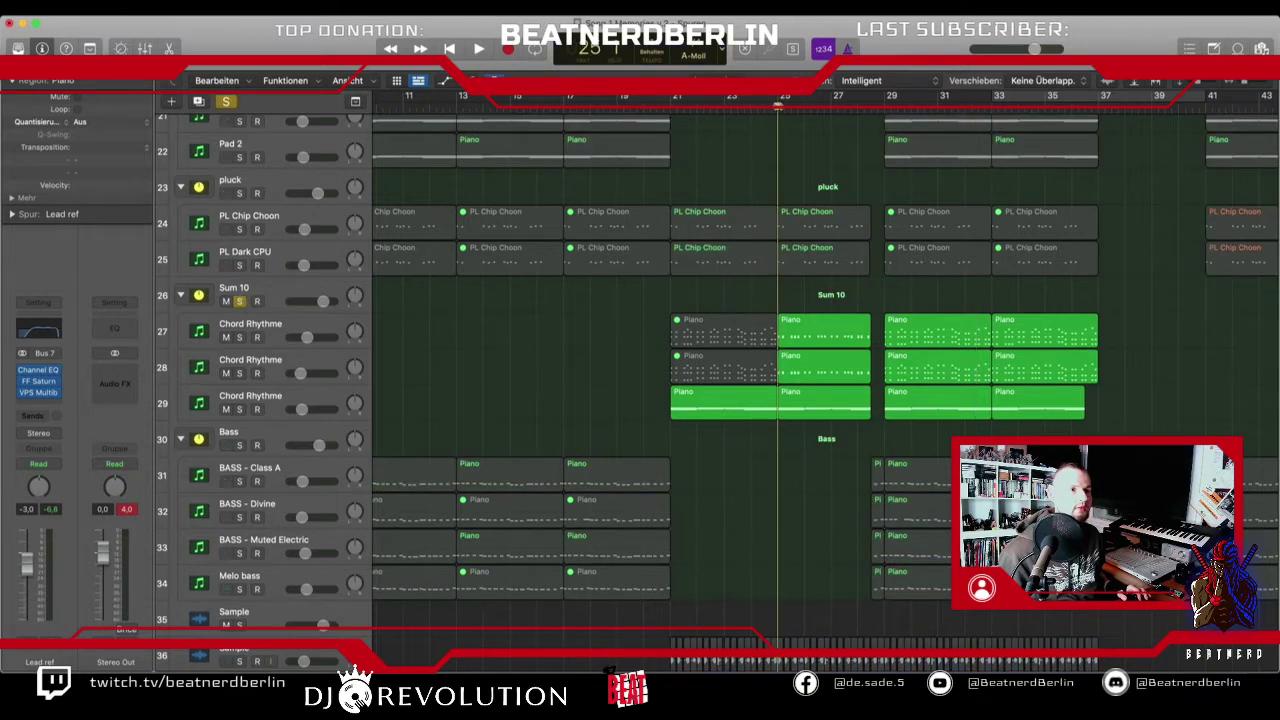
{"action": "key", "text": "space"}
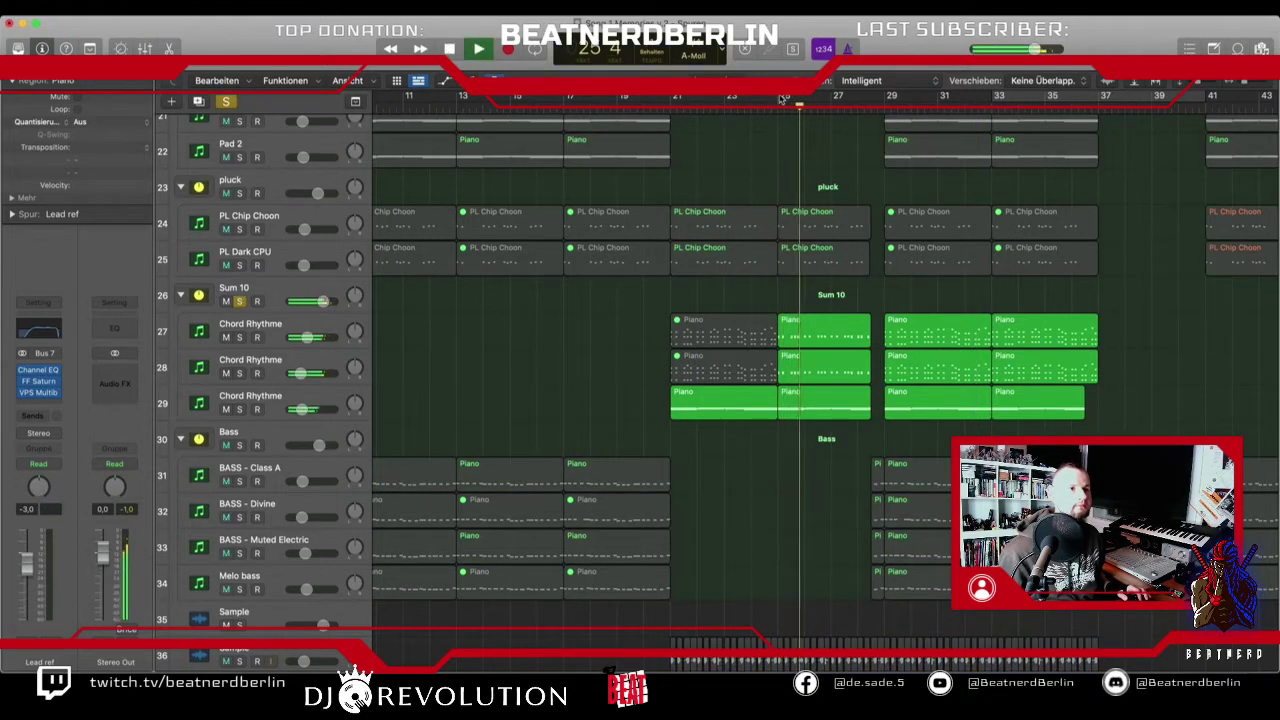
{"action": "left_click_drag", "start_coordinate": [782, 97], "coordinate": [884, 97]}
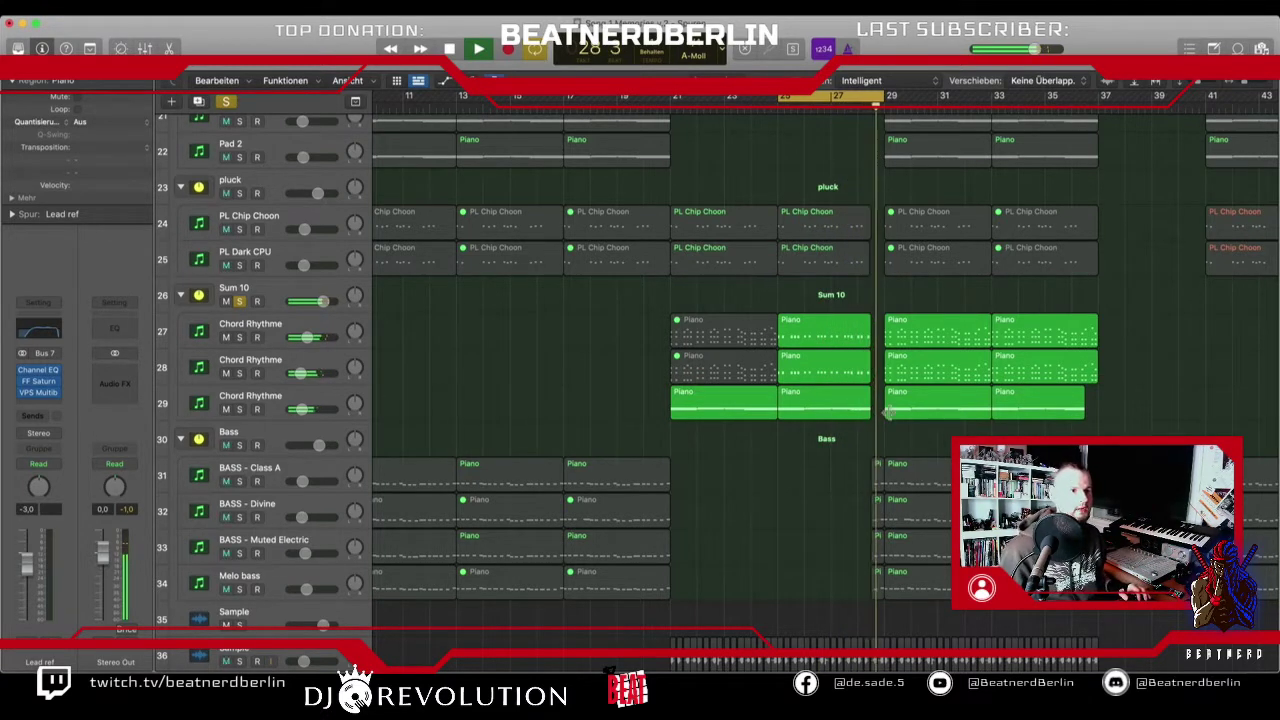
{"action": "key", "text": "space"}
{"action": "left_click", "coordinate": [239, 301]}
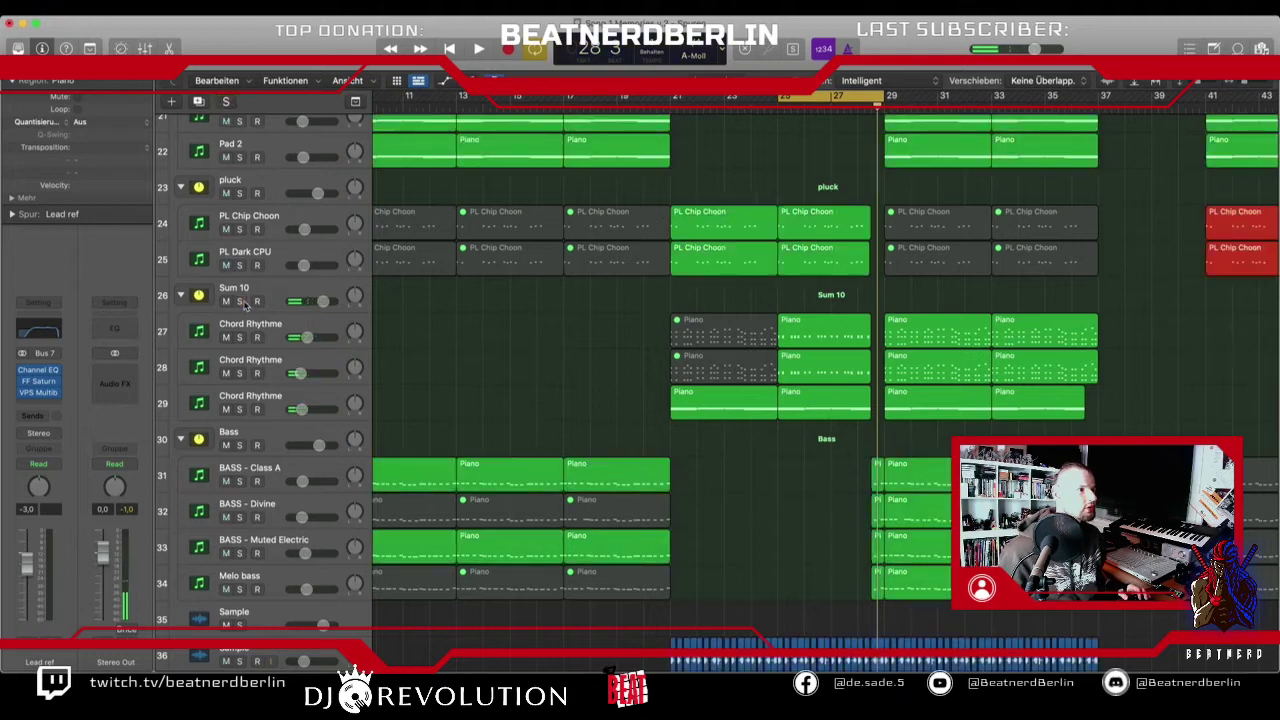
{"action": "scroll", "coordinate": [528, 362], "scroll_direction": "down", "scroll_amount": 1}
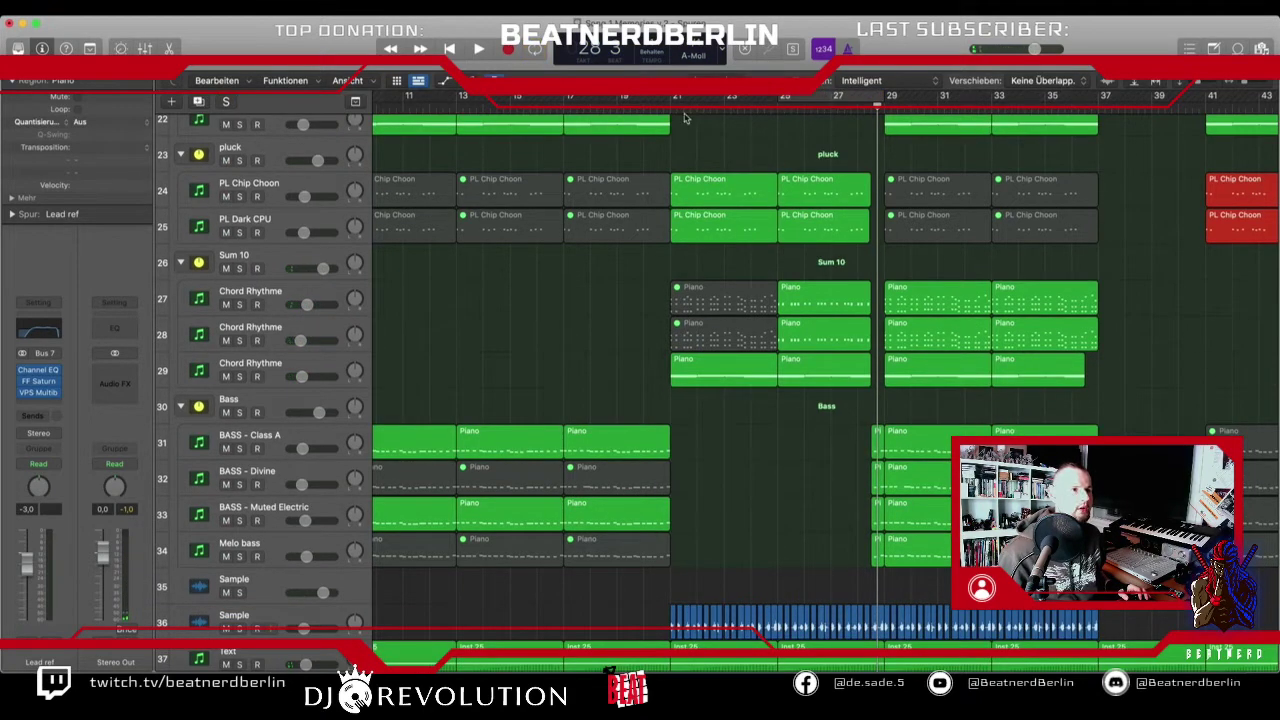
- Play the full mix from bar 19 and review the pluck, chord and bass tracks through the shortened section
{"action": "left_click_drag", "start_coordinate": [680, 104], "coordinate": [616, 117]}
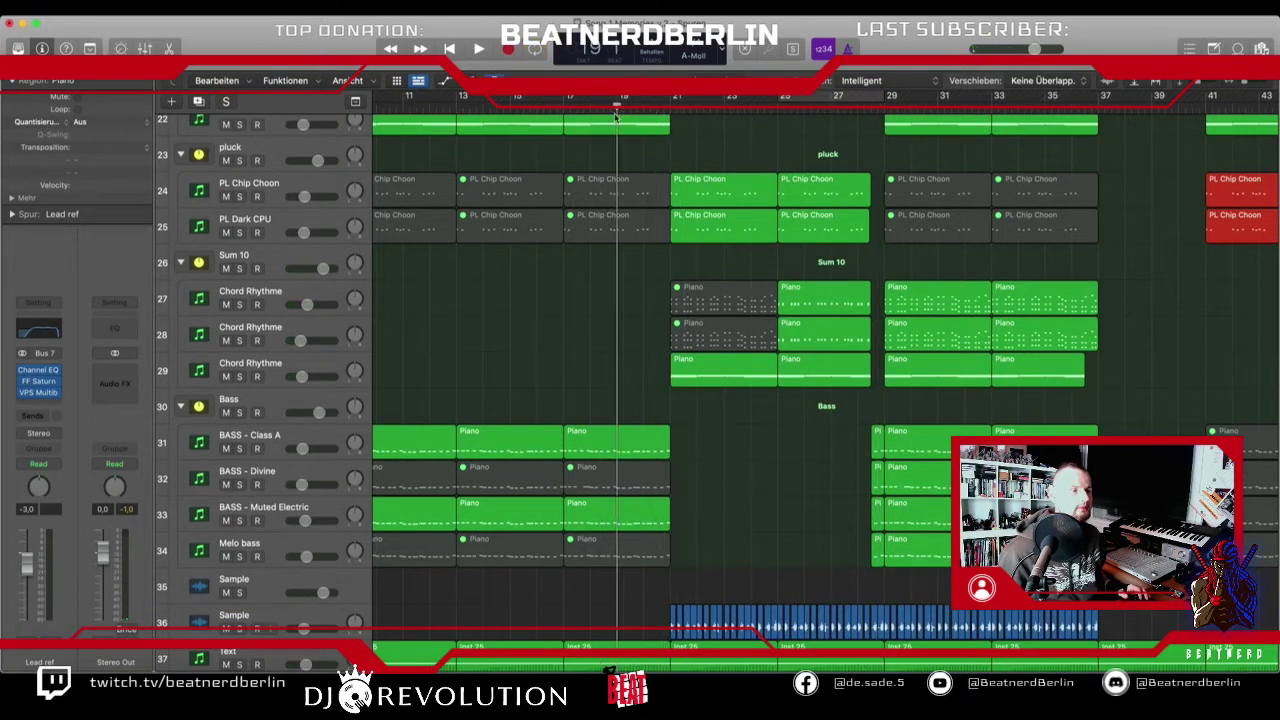
{"action": "key", "text": "space"}
{"action": "scroll", "coordinate": [733, 384], "scroll_direction": "up", "scroll_amount": 10}
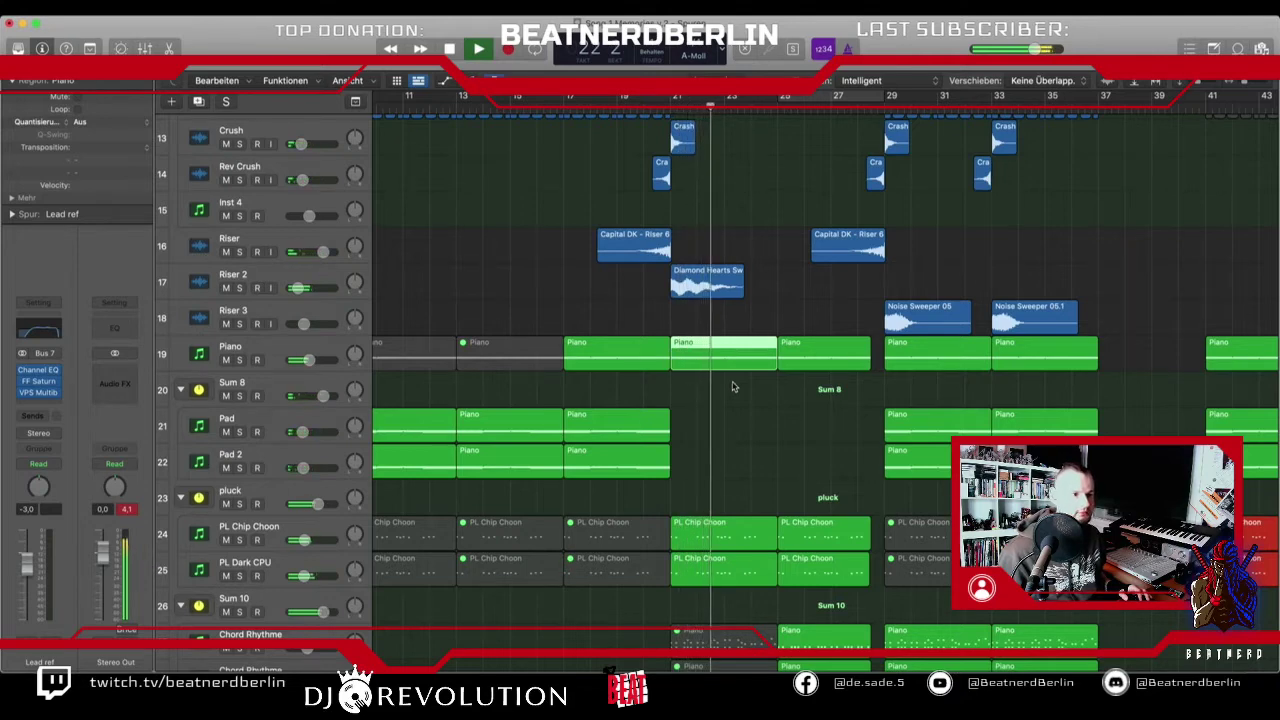
{"action": "scroll", "coordinate": [732, 387], "scroll_direction": "down", "scroll_amount": 4}
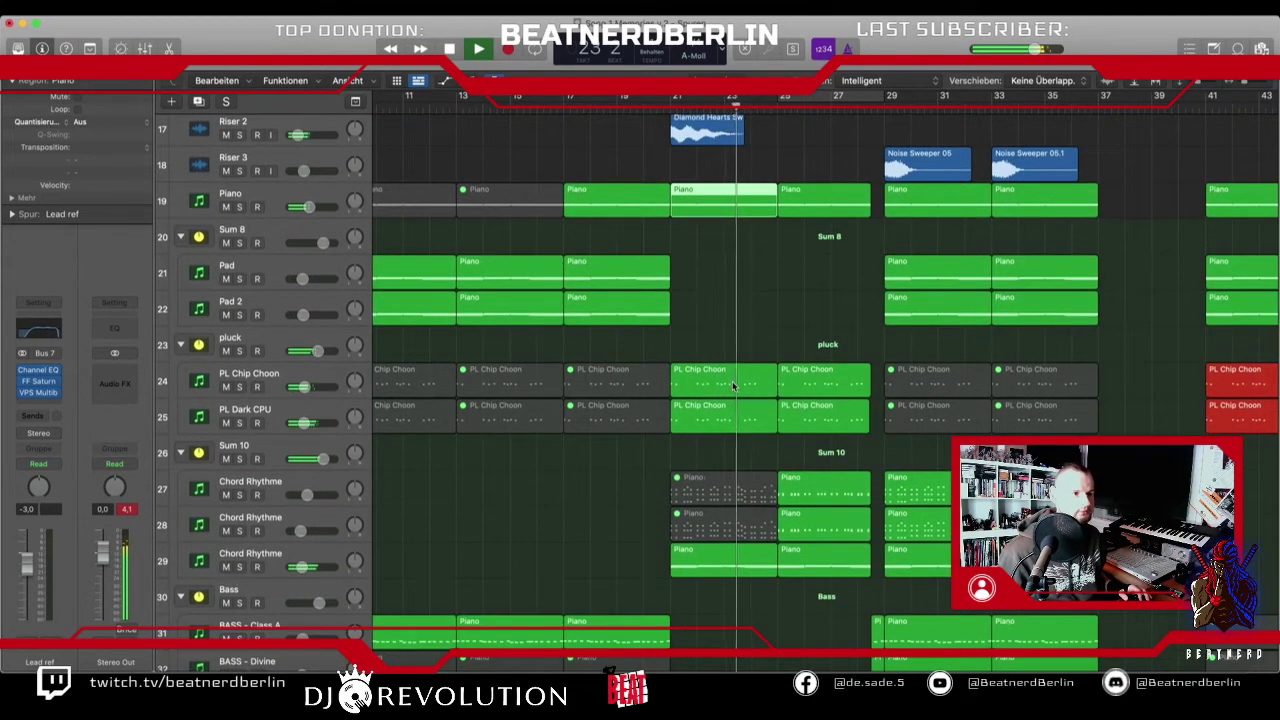
{"action": "scroll", "coordinate": [732, 387], "scroll_direction": "down", "scroll_amount": 3}
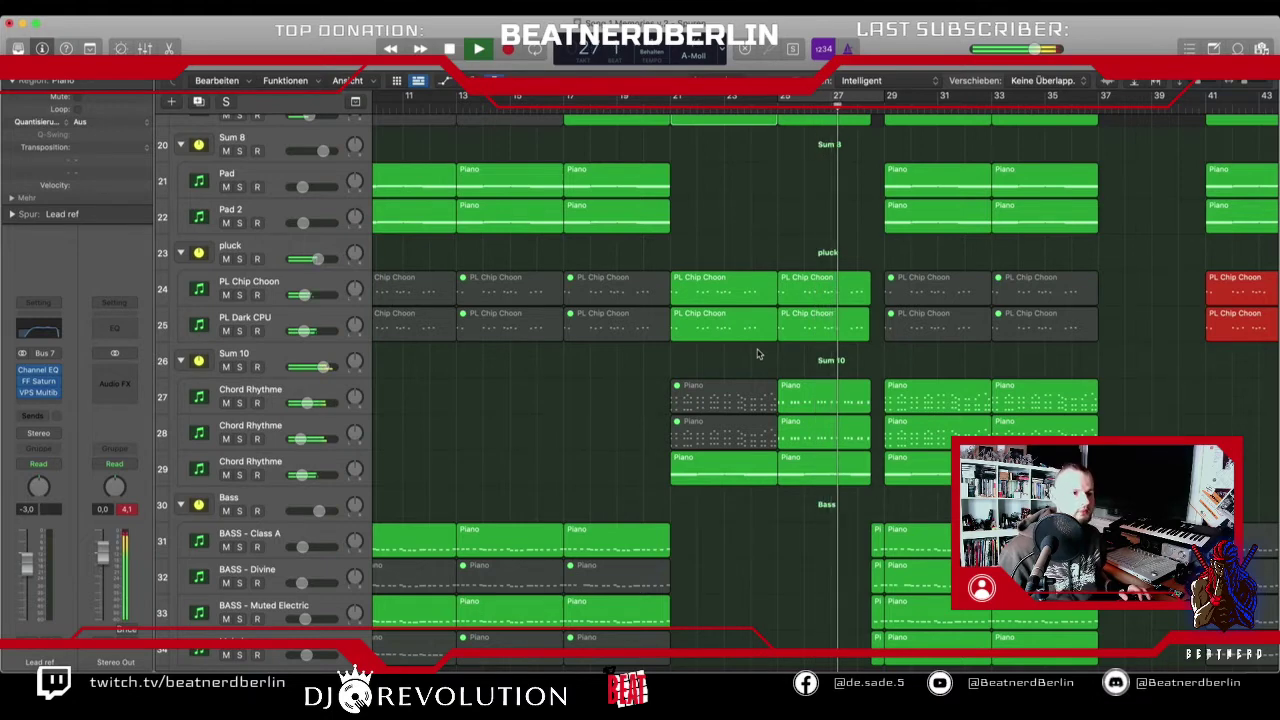
{"action": "scroll", "coordinate": [757, 353], "scroll_direction": "down", "scroll_amount": 5}
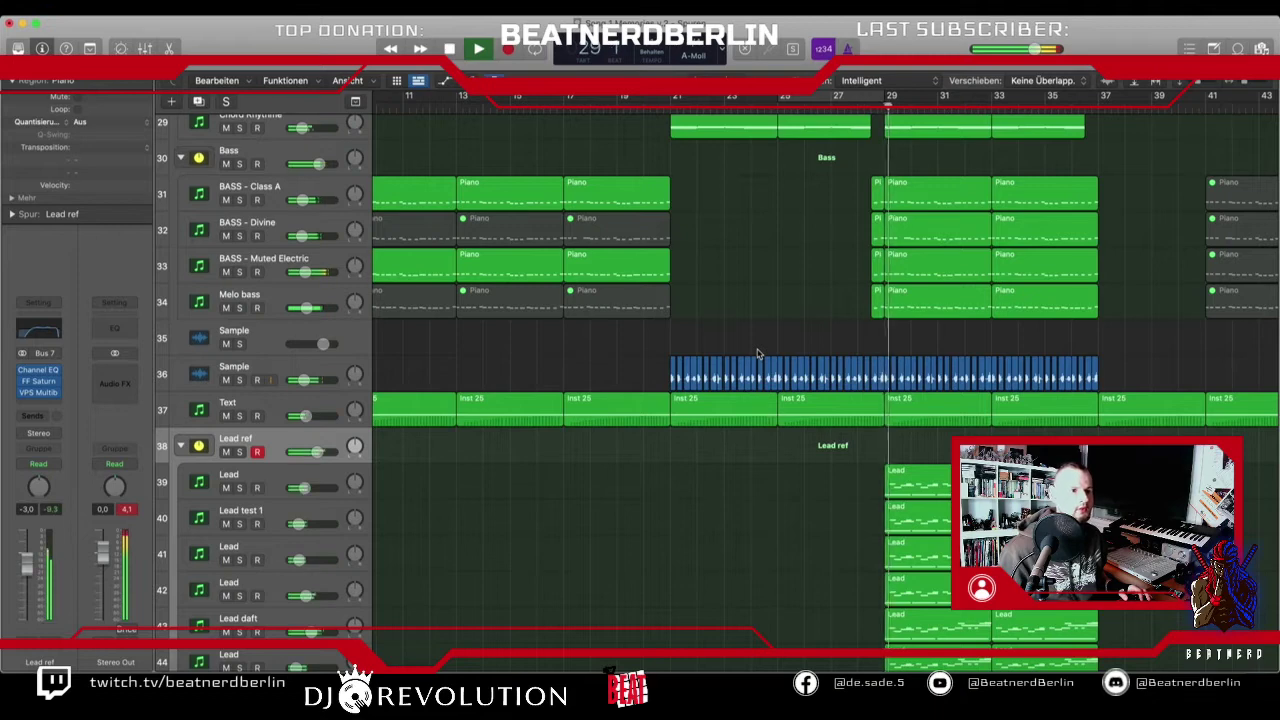
- Reshape the Sample track's filter automation so the sweep peaks before bar 28 and begins near 361 Hz at bar 21
{"action": "key", "text": "a"}
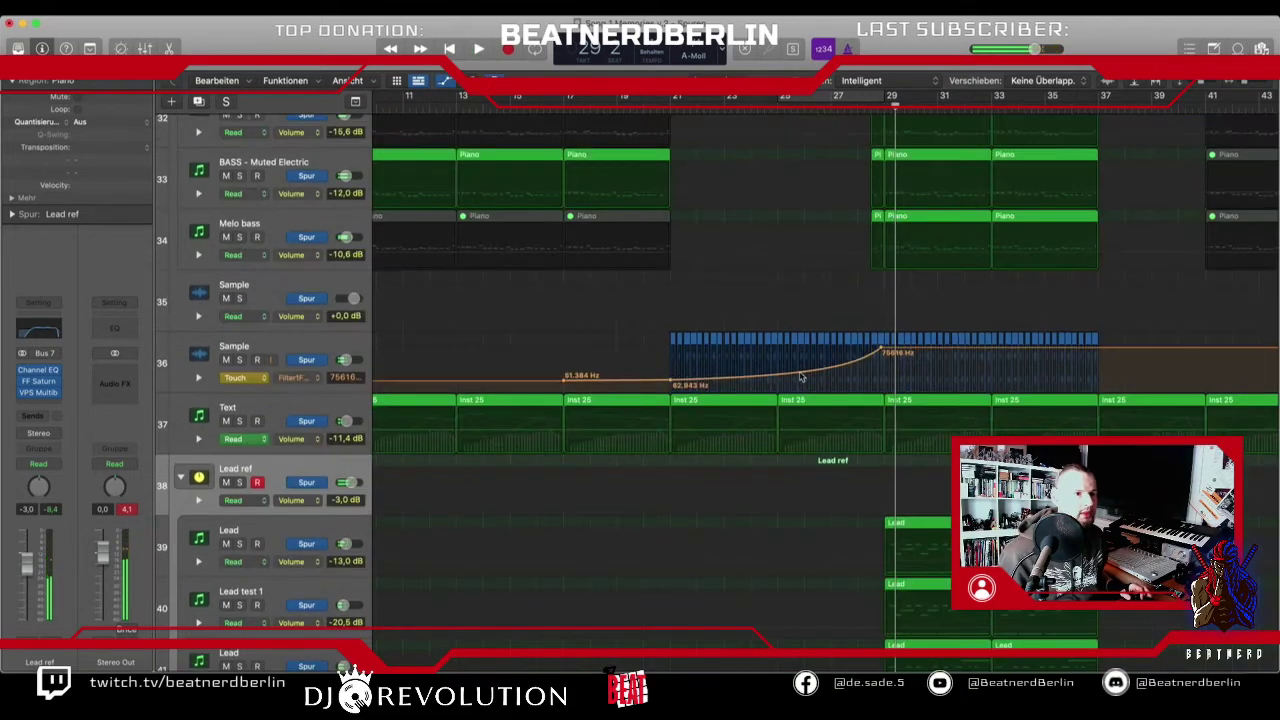
{"action": "left_click_drag", "start_coordinate": [880, 350], "coordinate": [850, 352]}
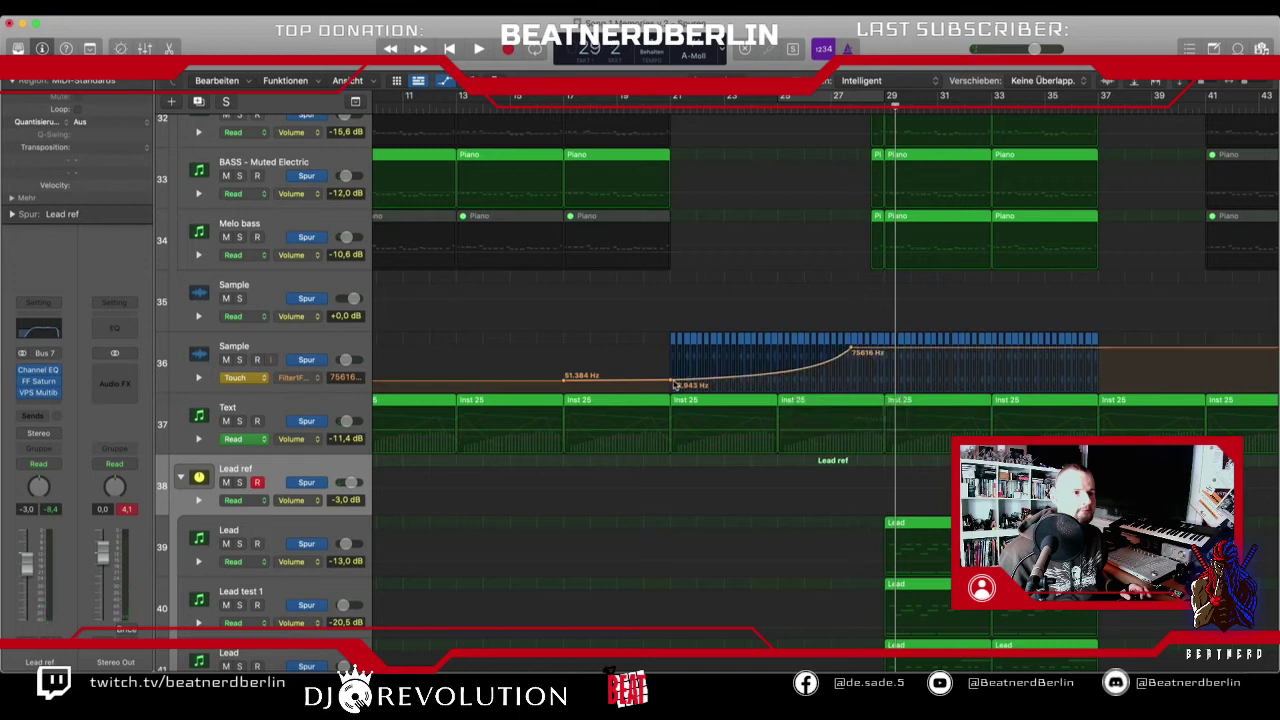
{"action": "left_click_drag", "start_coordinate": [671, 384], "coordinate": [672, 376]}
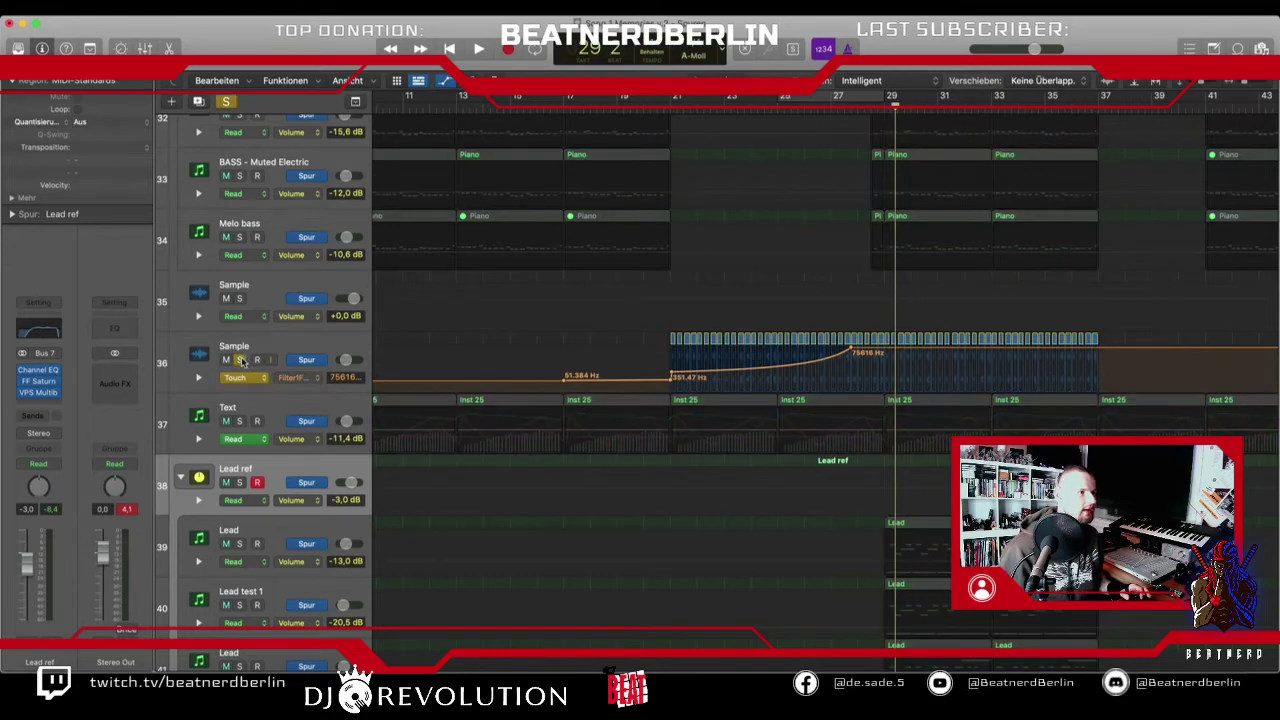
{"action": "scroll", "coordinate": [683, 404], "scroll_direction": "down", "scroll_amount": 10}
{"action": "scroll", "coordinate": [681, 407], "scroll_direction": "up", "scroll_amount": 12}
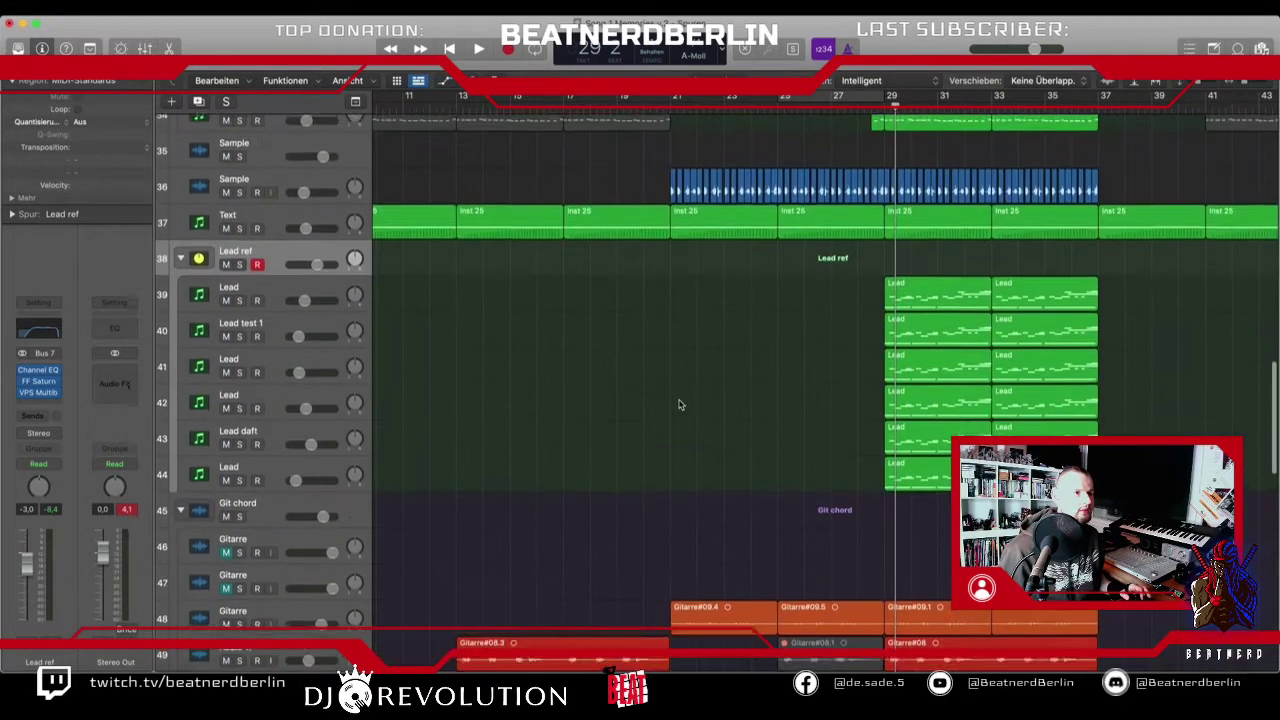
- Set the automation mode of Sample track 36 to Read
{"action": "left_click", "coordinate": [238, 463]}
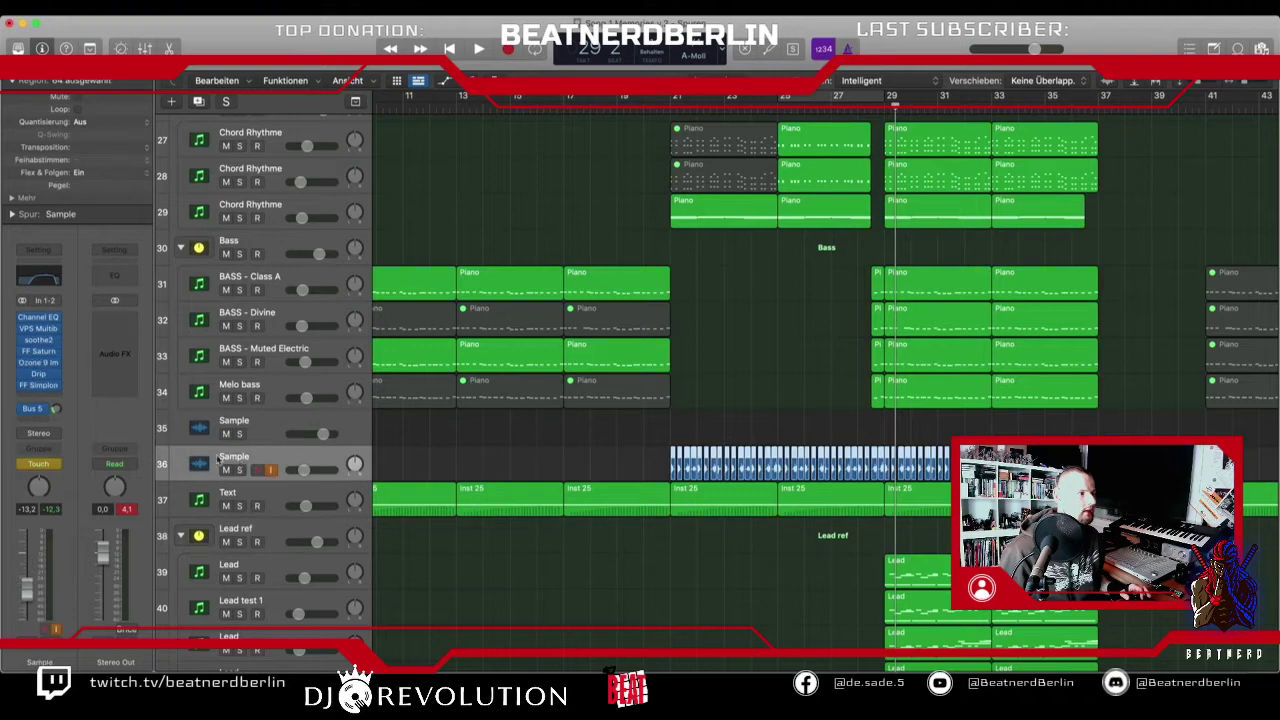
{"action": "left_click", "coordinate": [40, 465]}
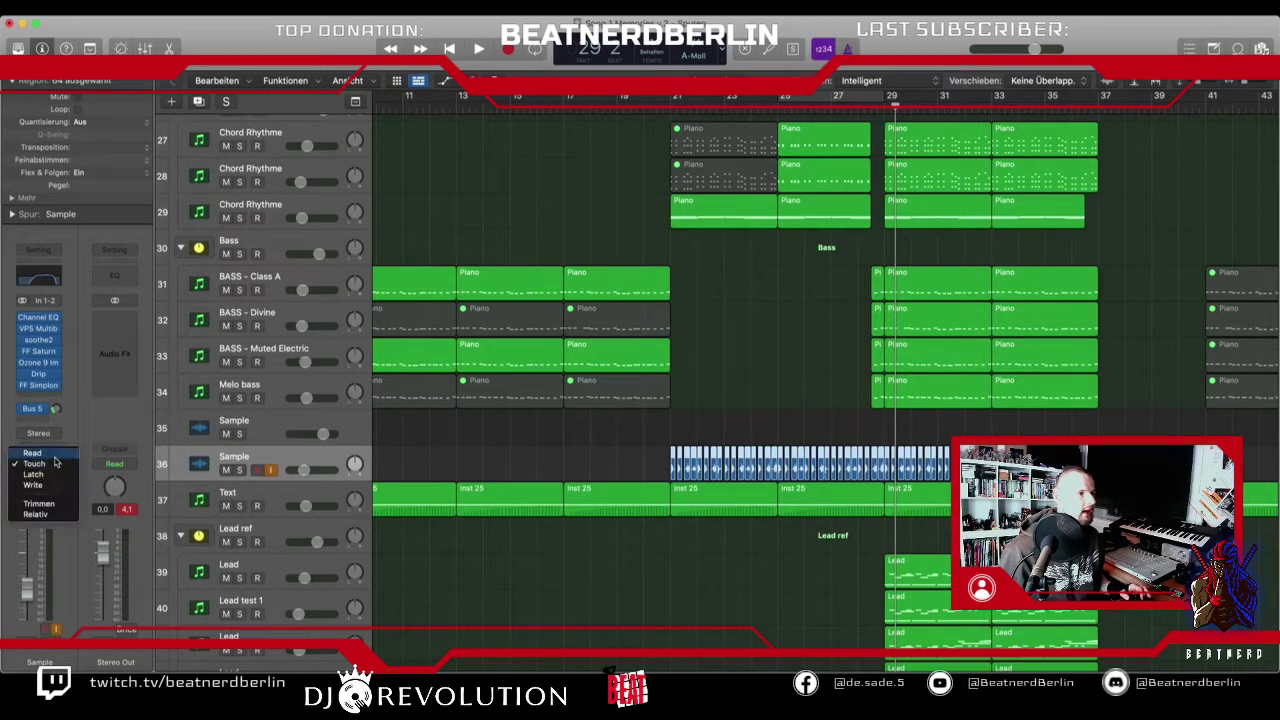
{"action": "left_click", "coordinate": [52, 454]}
- Collapse the Sum 9 track stack
{"action": "scroll", "coordinate": [476, 383], "scroll_direction": "down", "scroll_amount": 20}
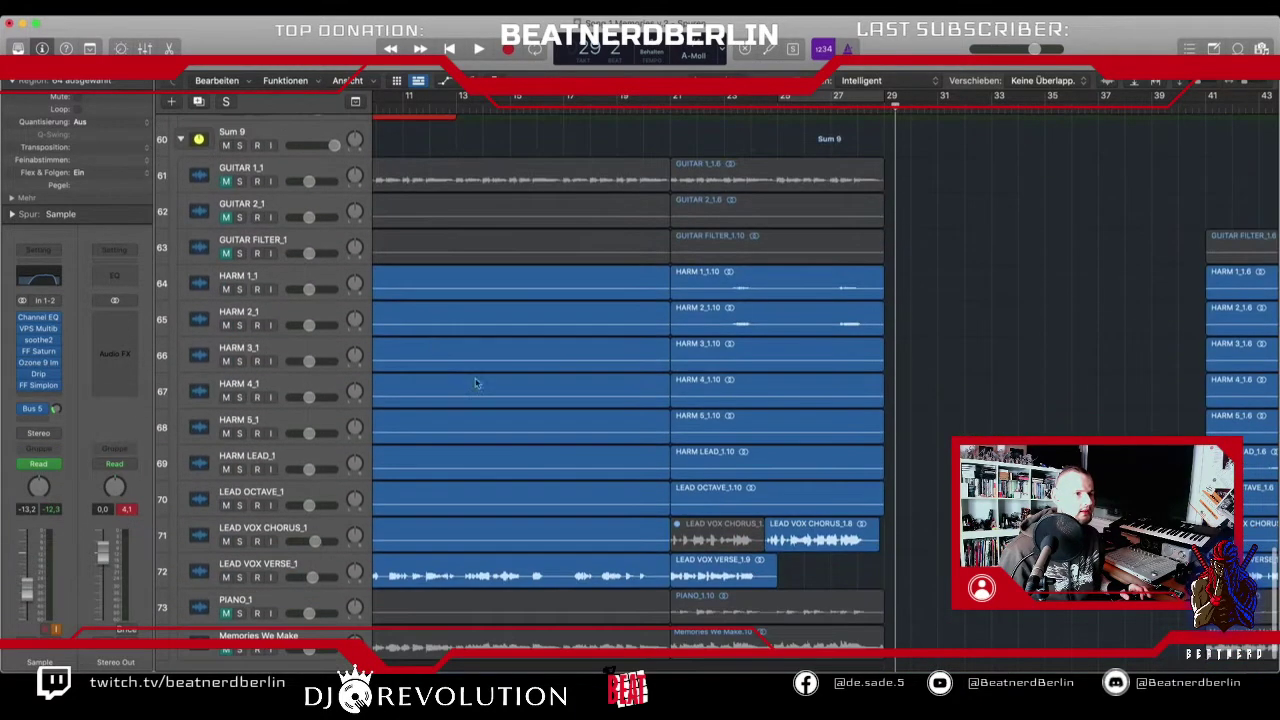
{"action": "scroll", "coordinate": [300, 265], "scroll_direction": "up", "scroll_amount": 3}
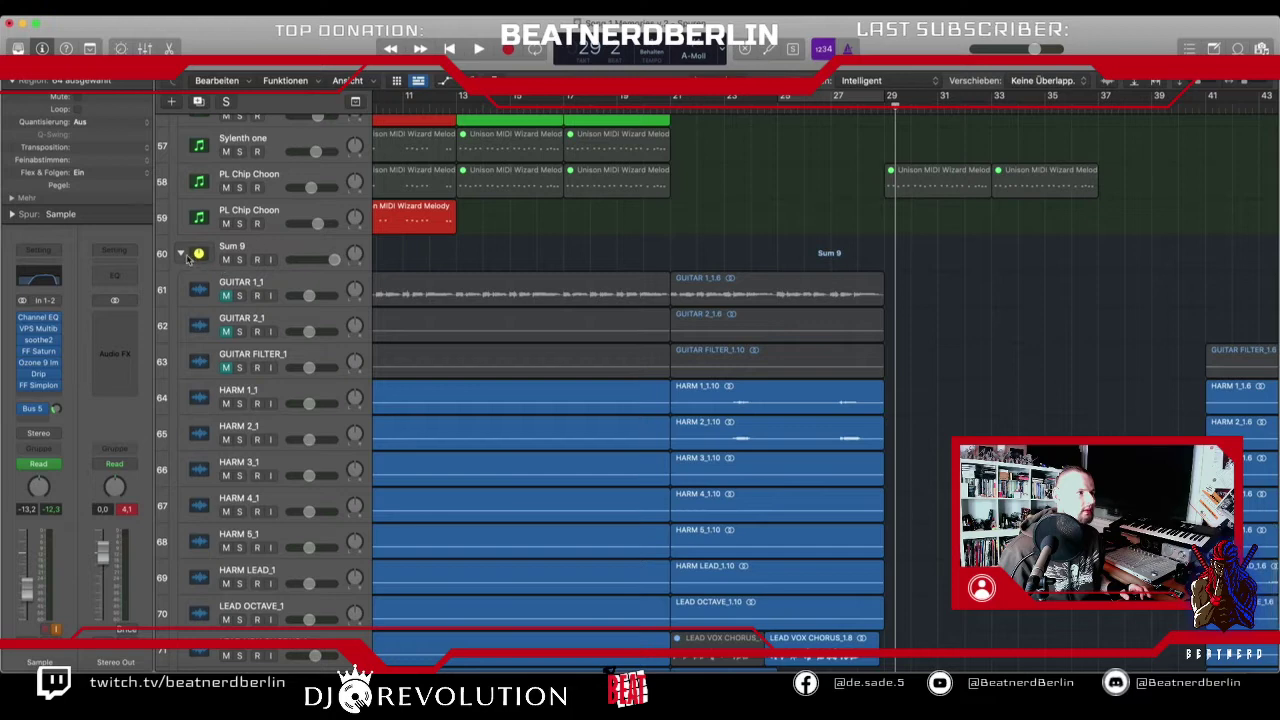
{"action": "left_click", "coordinate": [183, 255]}
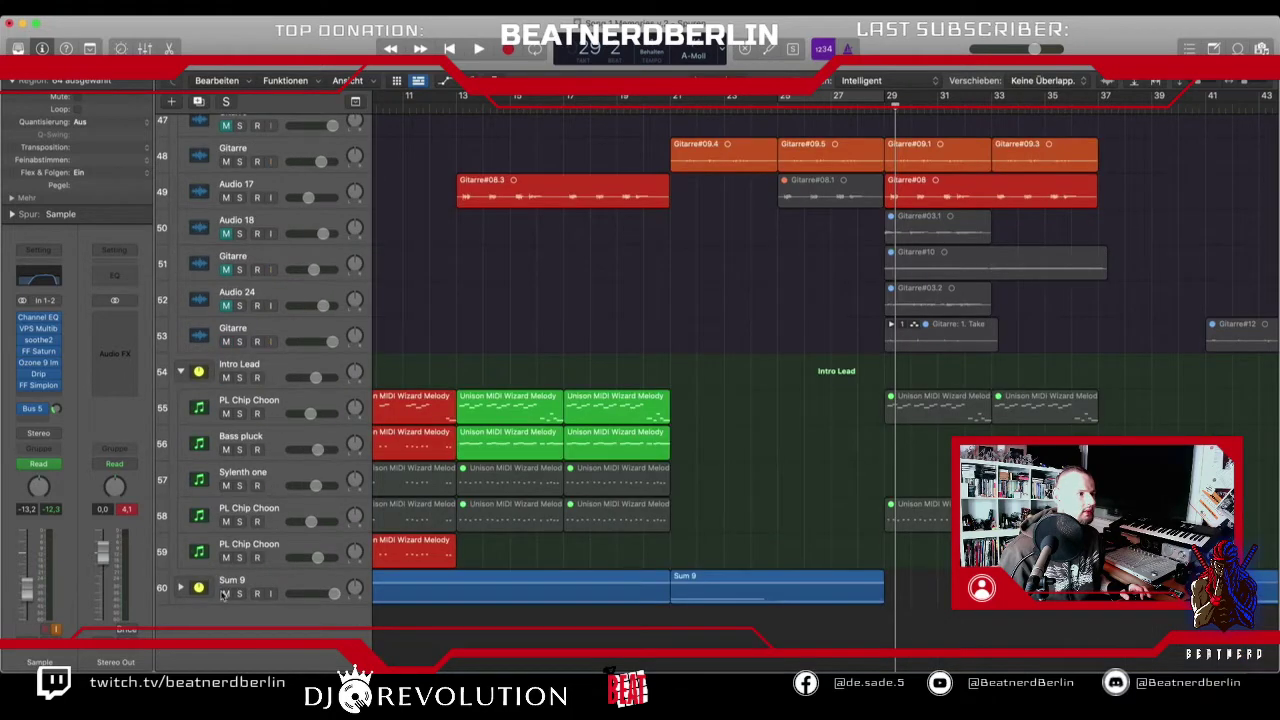
- Play a cycle over bars 21 to 33, review the pluck, chord and bass tracks, and turn the cycle off
{"action": "scroll", "coordinate": [748, 208], "scroll_direction": "up", "scroll_amount": 10}
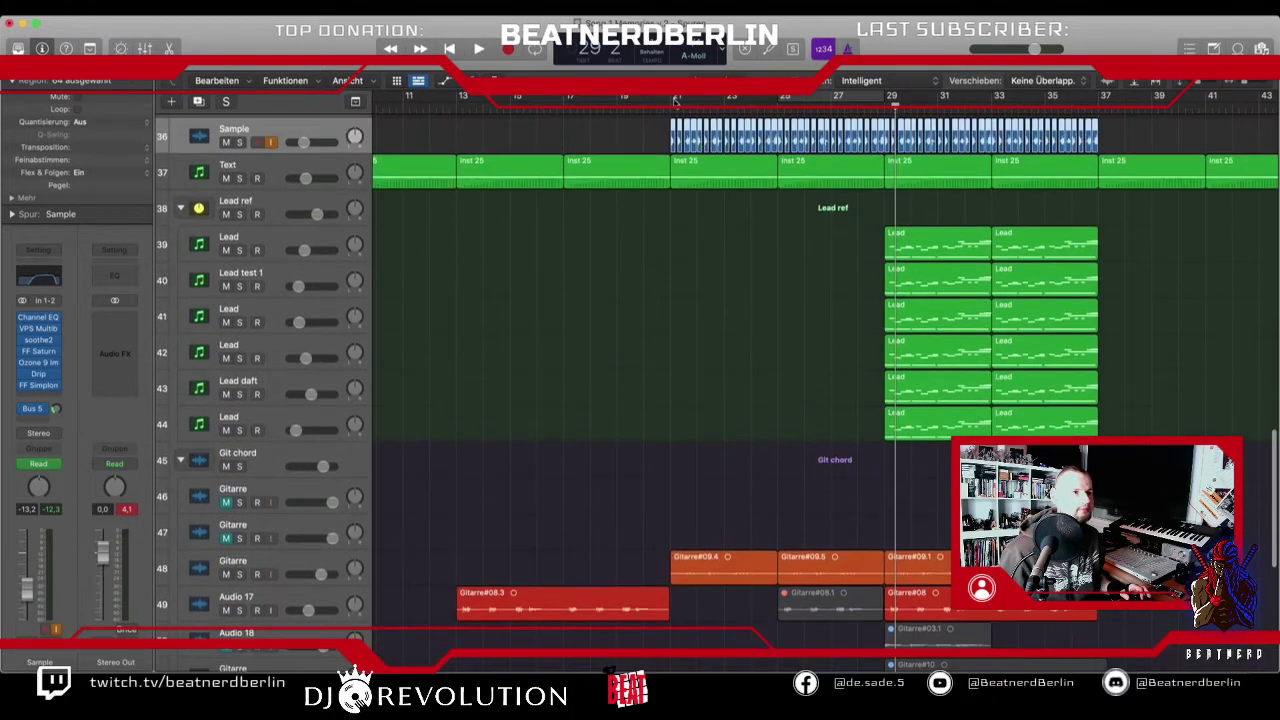
{"action": "left_click_drag", "start_coordinate": [675, 101], "coordinate": [993, 97]}
{"action": "key", "text": "space"}
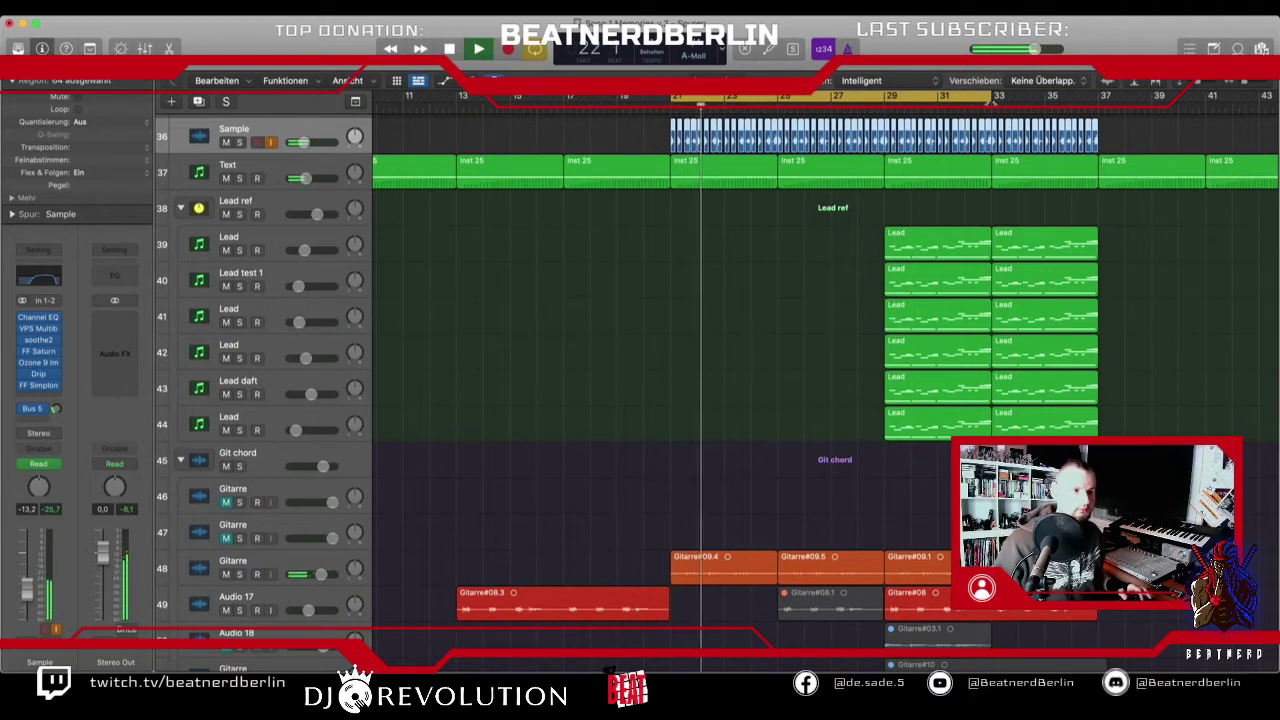
{"action": "scroll", "coordinate": [899, 250], "scroll_direction": "up", "scroll_amount": 5}
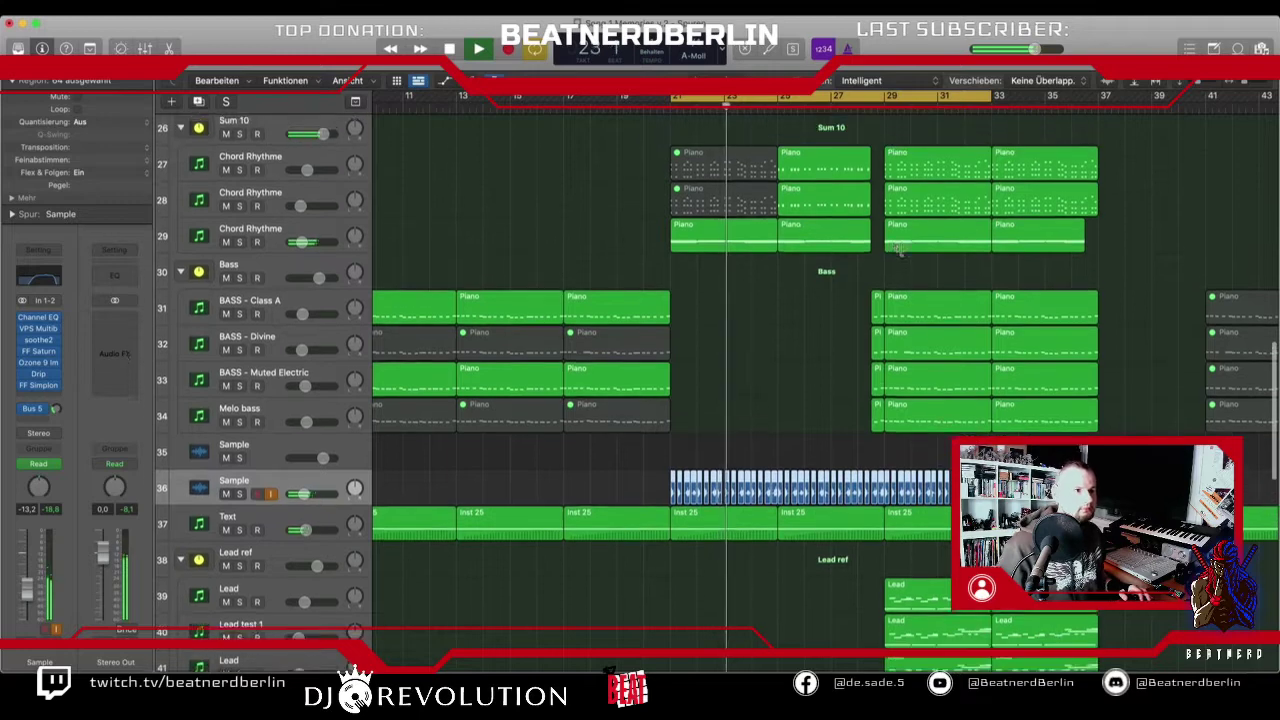
{"action": "scroll", "coordinate": [899, 250], "scroll_direction": "up", "scroll_amount": 5}
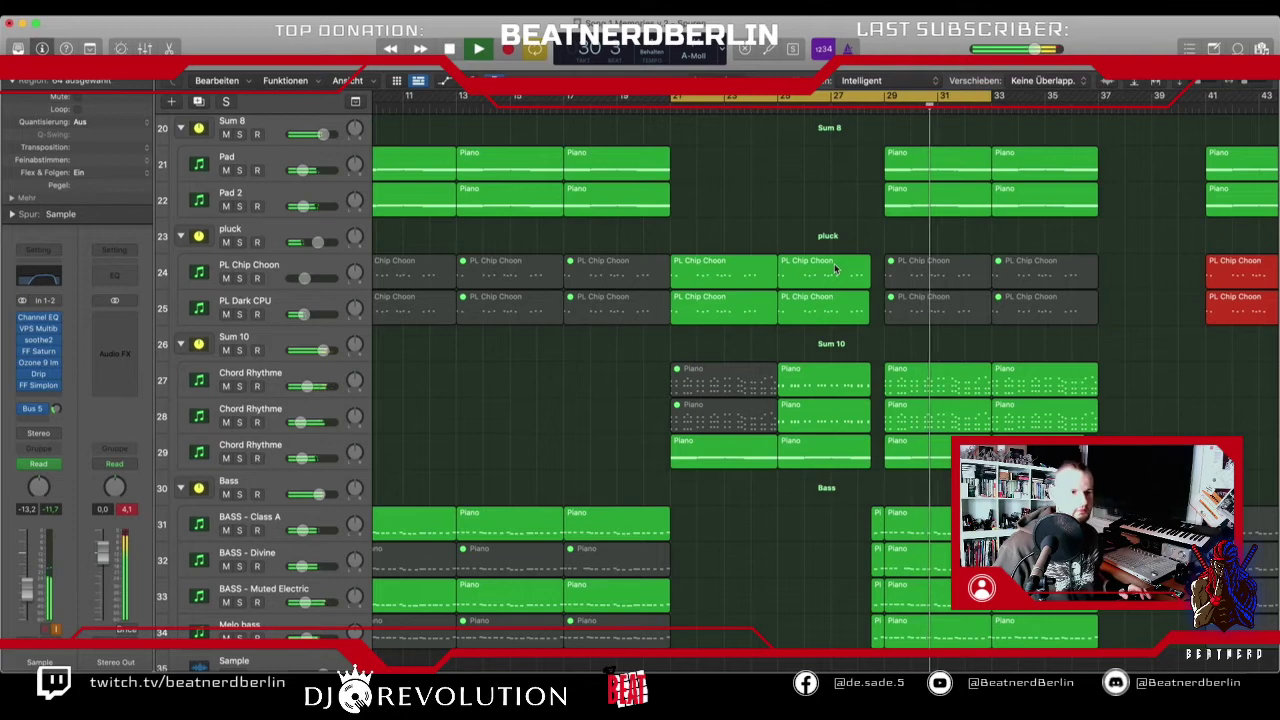
{"action": "scroll", "coordinate": [845, 300], "scroll_direction": "down", "scroll_amount": 3}
{"action": "key", "text": "space"}
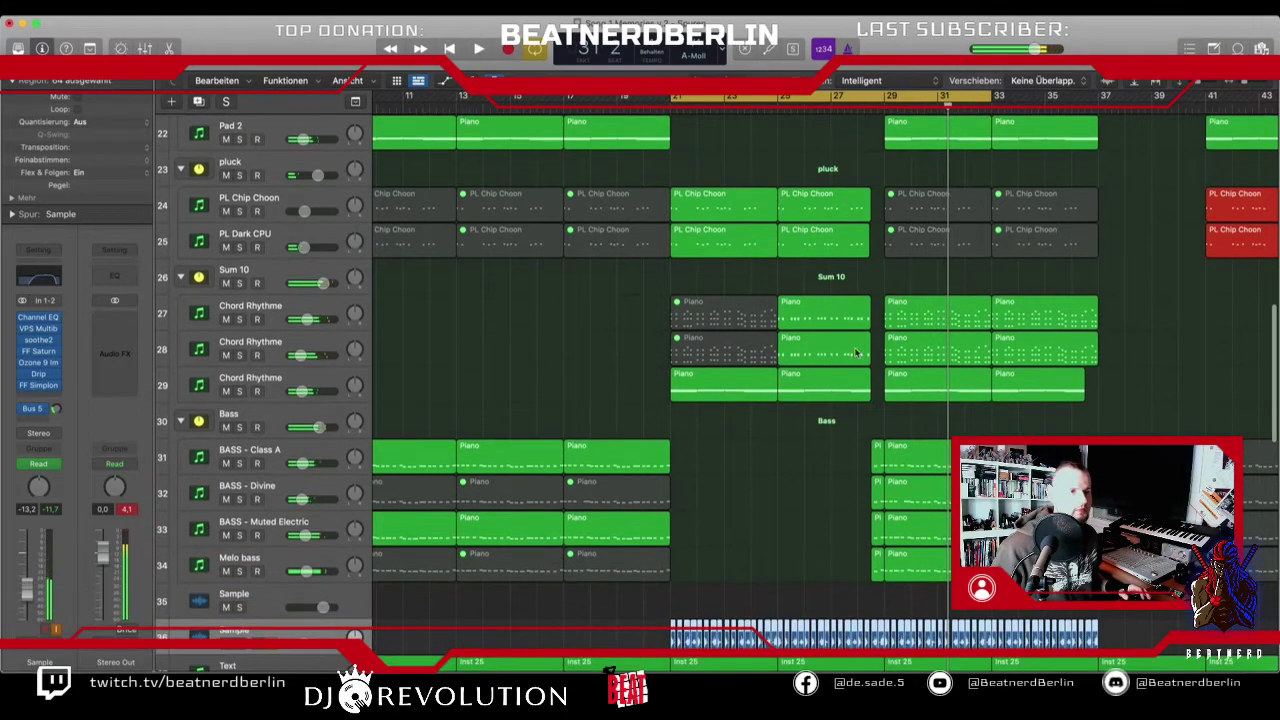
{"action": "left_click", "coordinate": [787, 99]}
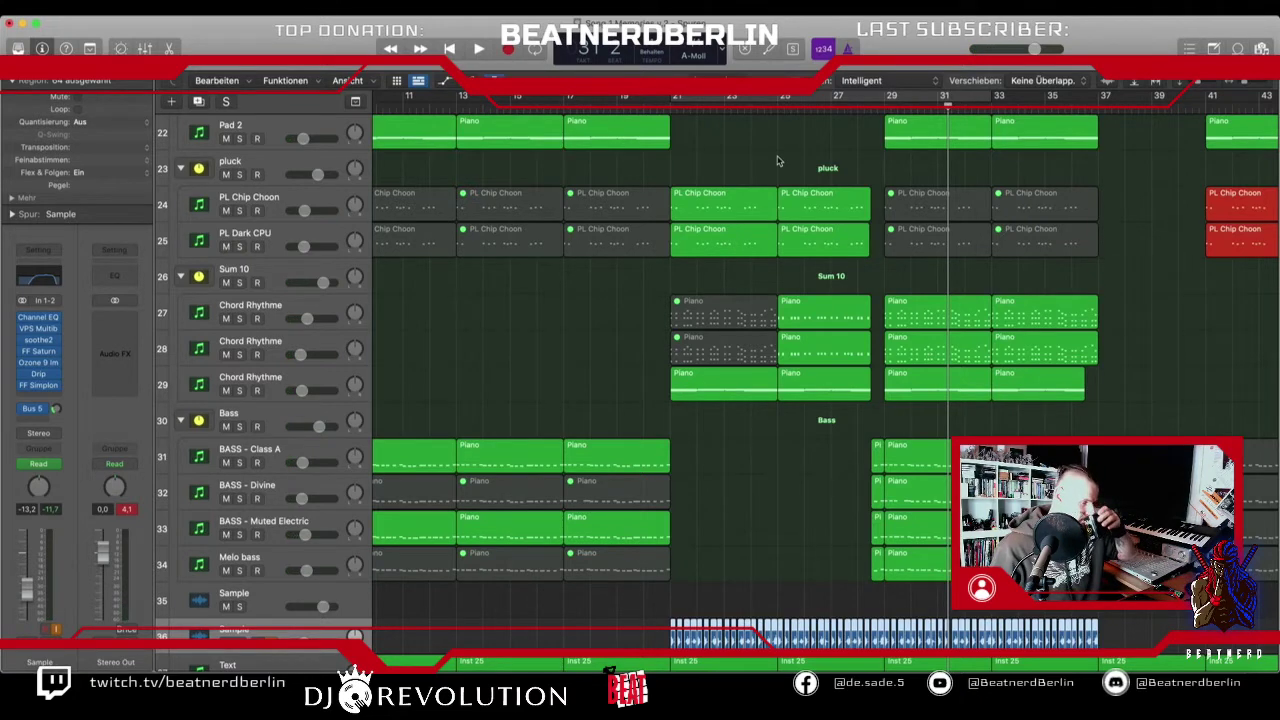
- Mute the Sum 9 stack and return the playhead to bar 1
{"action": "scroll", "coordinate": [777, 160], "scroll_direction": "up", "scroll_amount": 15}
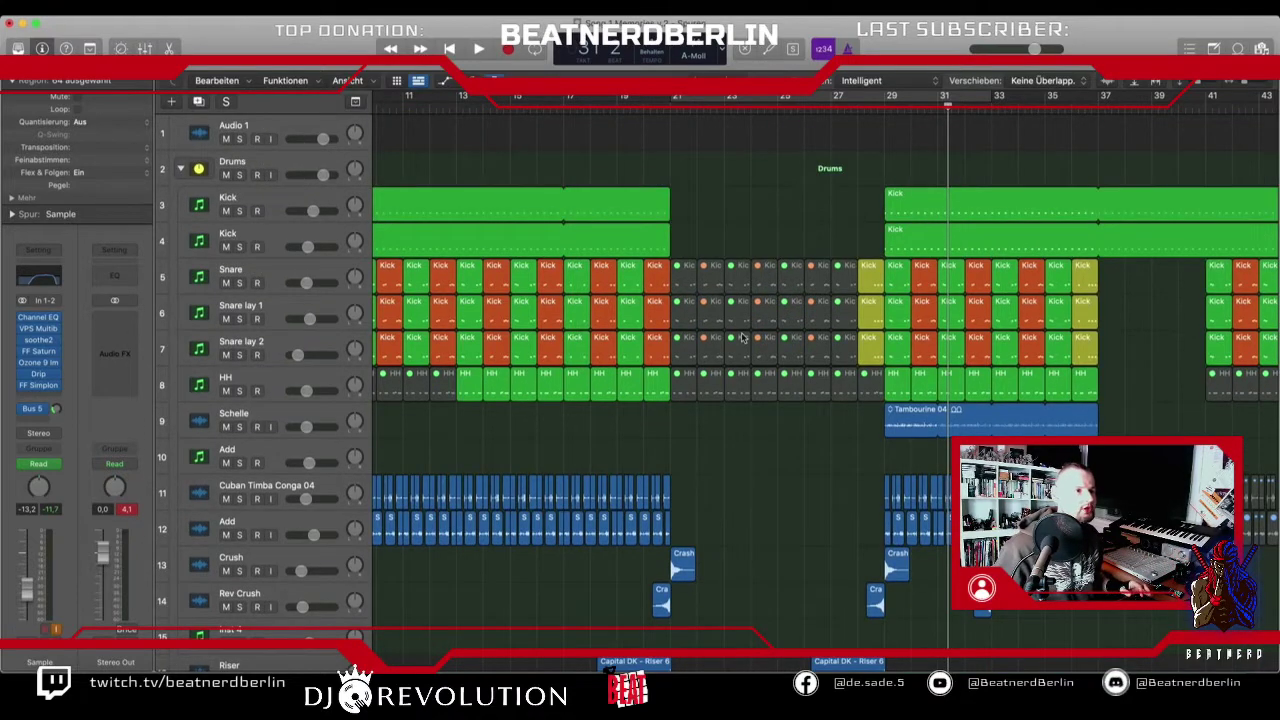
{"action": "scroll", "coordinate": [742, 338], "scroll_direction": "left", "scroll_amount": 8}
{"action": "scroll", "coordinate": [705, 388], "scroll_direction": "down", "scroll_amount": 15}
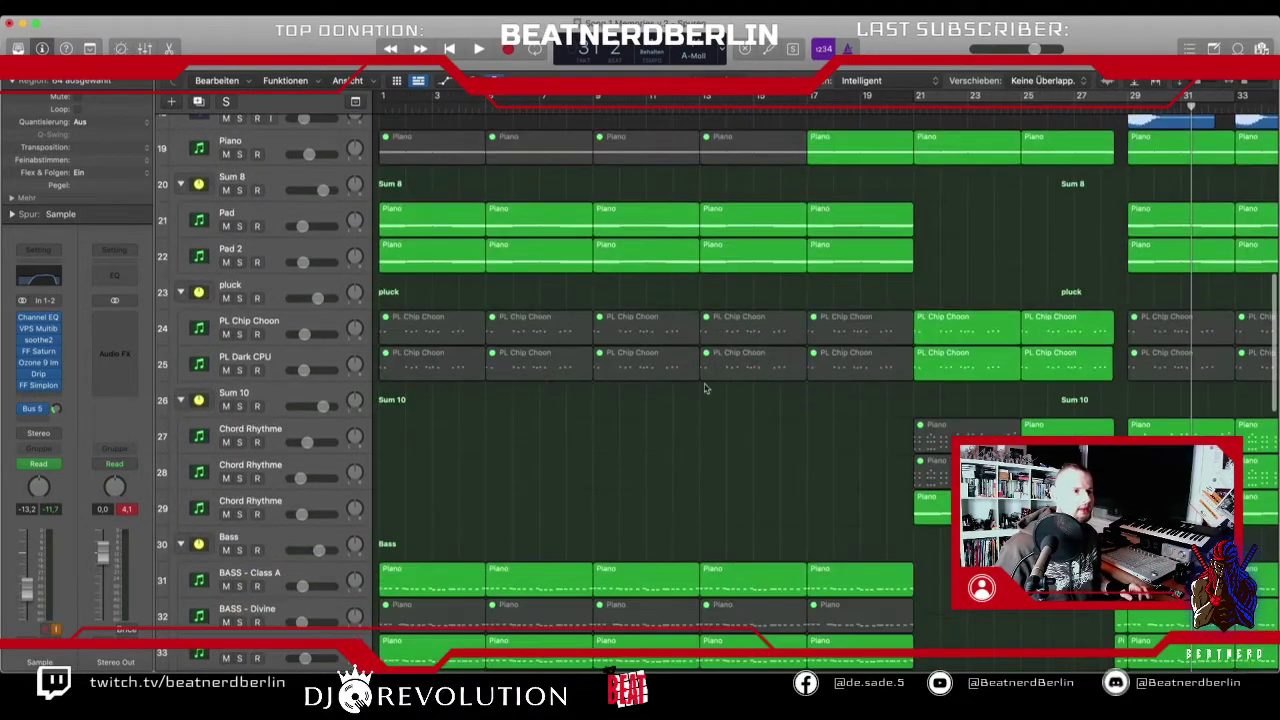
{"action": "scroll", "coordinate": [705, 388], "scroll_direction": "down", "scroll_amount": 6}
{"action": "scroll", "coordinate": [555, 511], "scroll_direction": "down", "scroll_amount": 18}
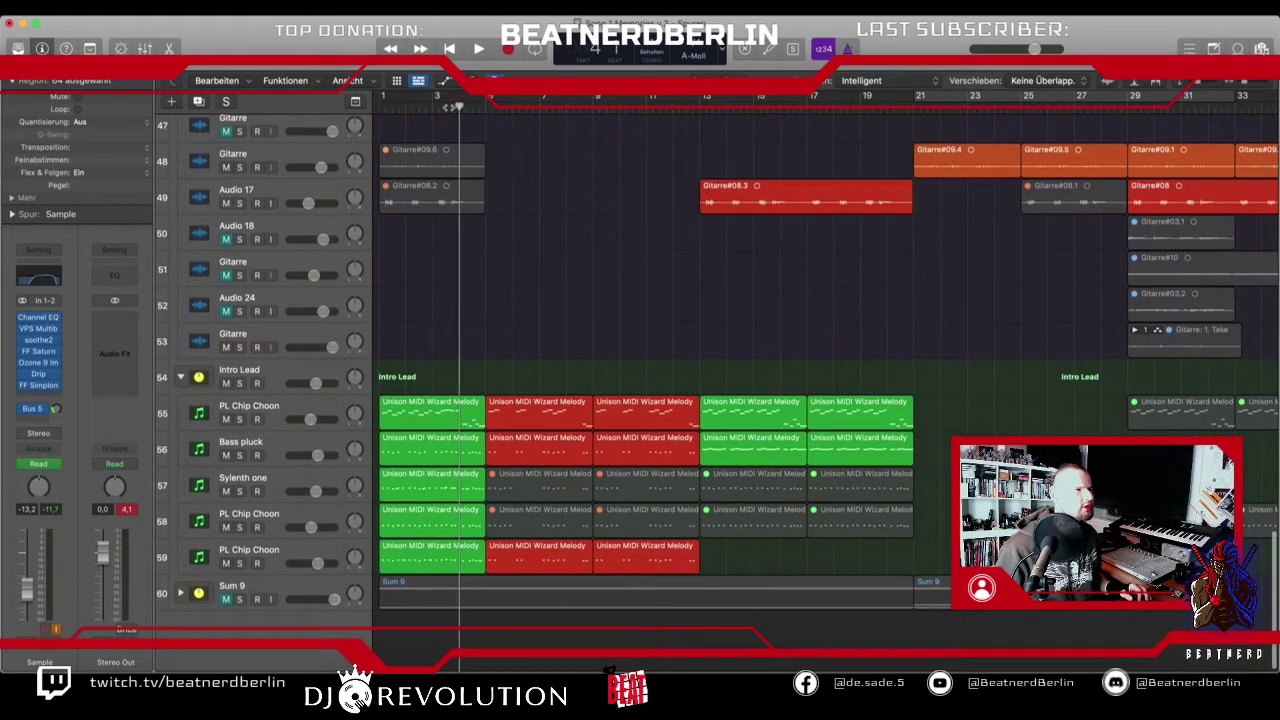
{"action": "left_click_drag", "start_coordinate": [457, 106], "coordinate": [379, 108]}
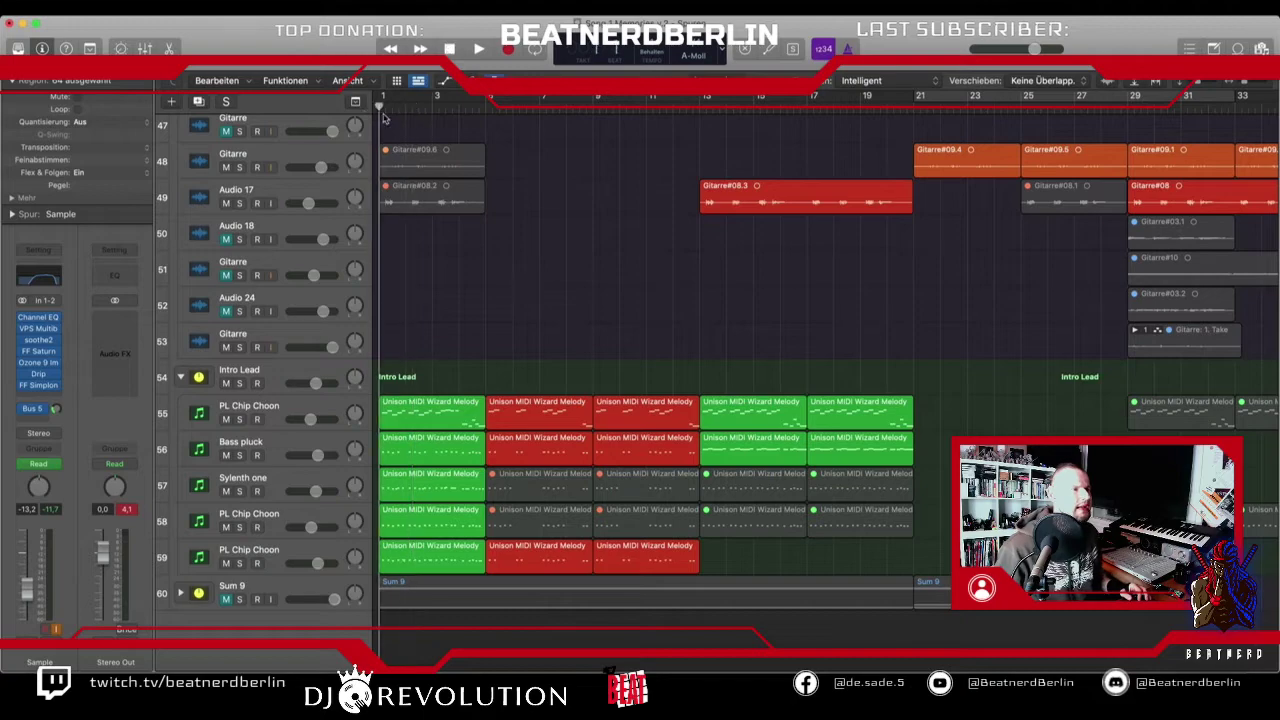
- Mute the Piano regions of the Pad and Pad 2 tracks between bars 5 and 13
{"action": "scroll", "coordinate": [497, 244], "scroll_direction": "up", "scroll_amount": 19}
{"action": "scroll", "coordinate": [493, 262], "scroll_direction": "up", "scroll_amount": 1}
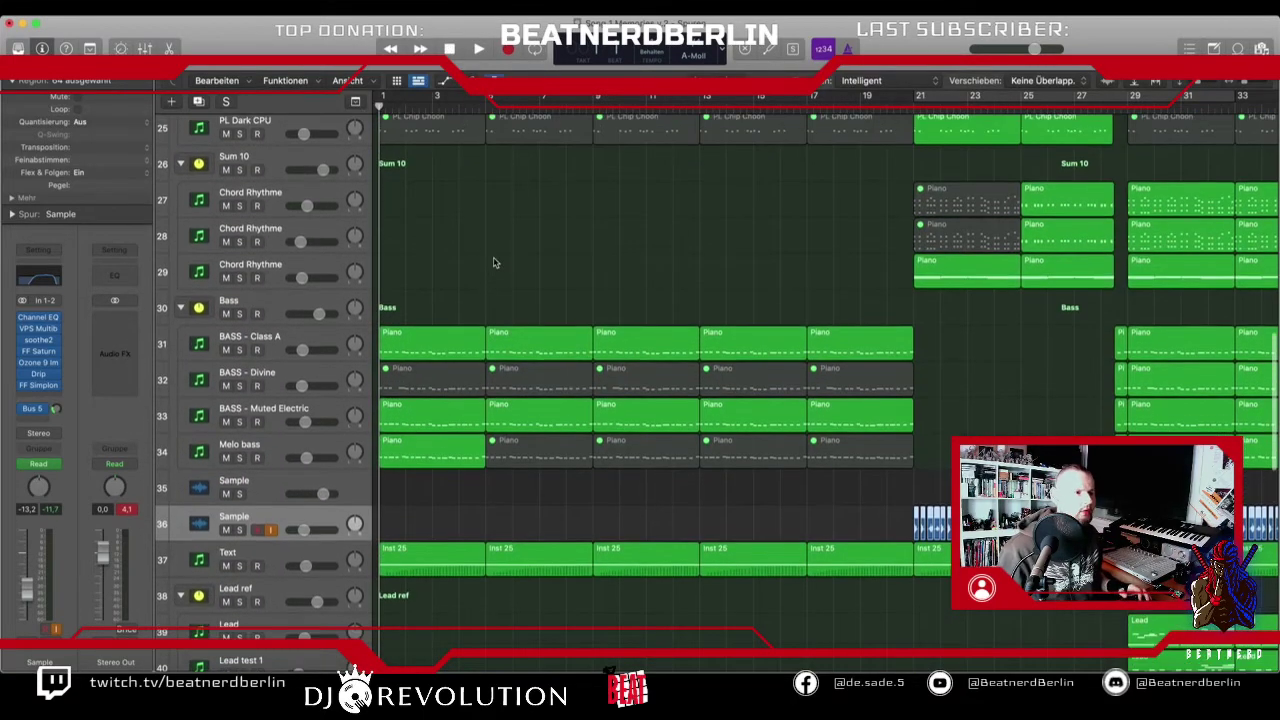
{"action": "scroll", "coordinate": [510, 516], "scroll_direction": "up", "scroll_amount": 12}
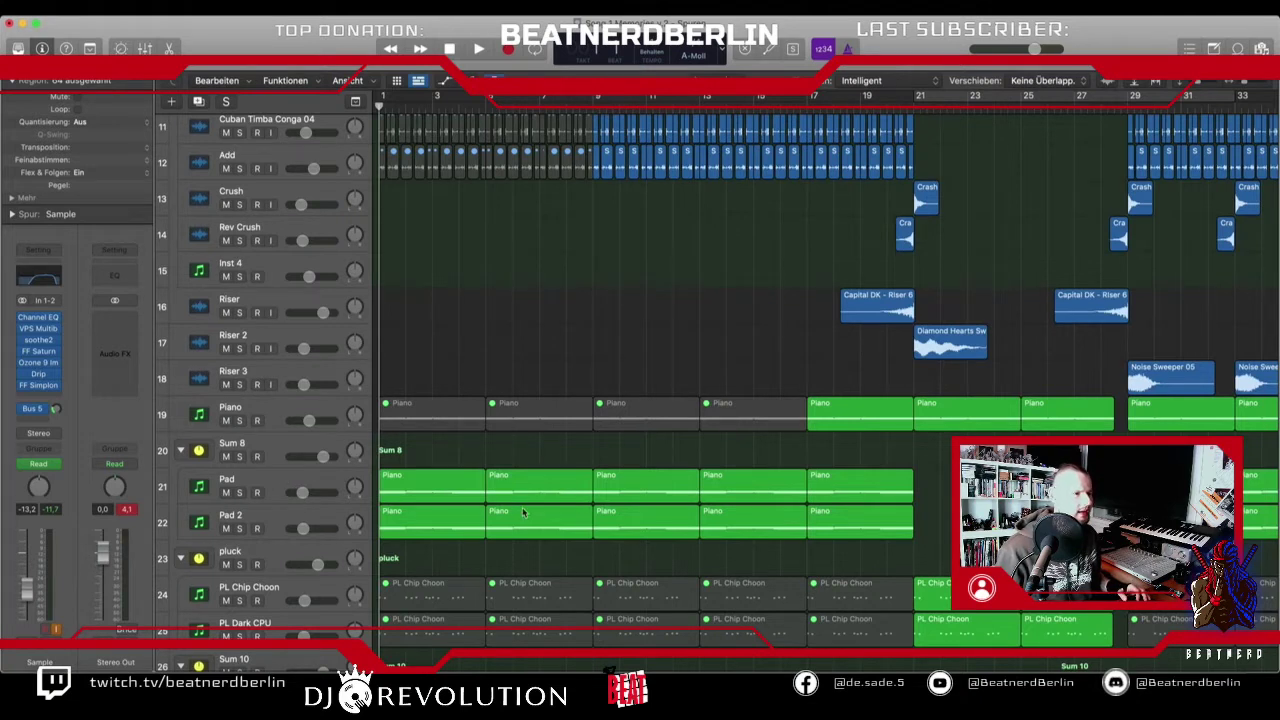
{"action": "left_click_drag", "start_coordinate": [547, 449], "coordinate": [642, 545]}
{"action": "key", "text": "ctrl+m"}
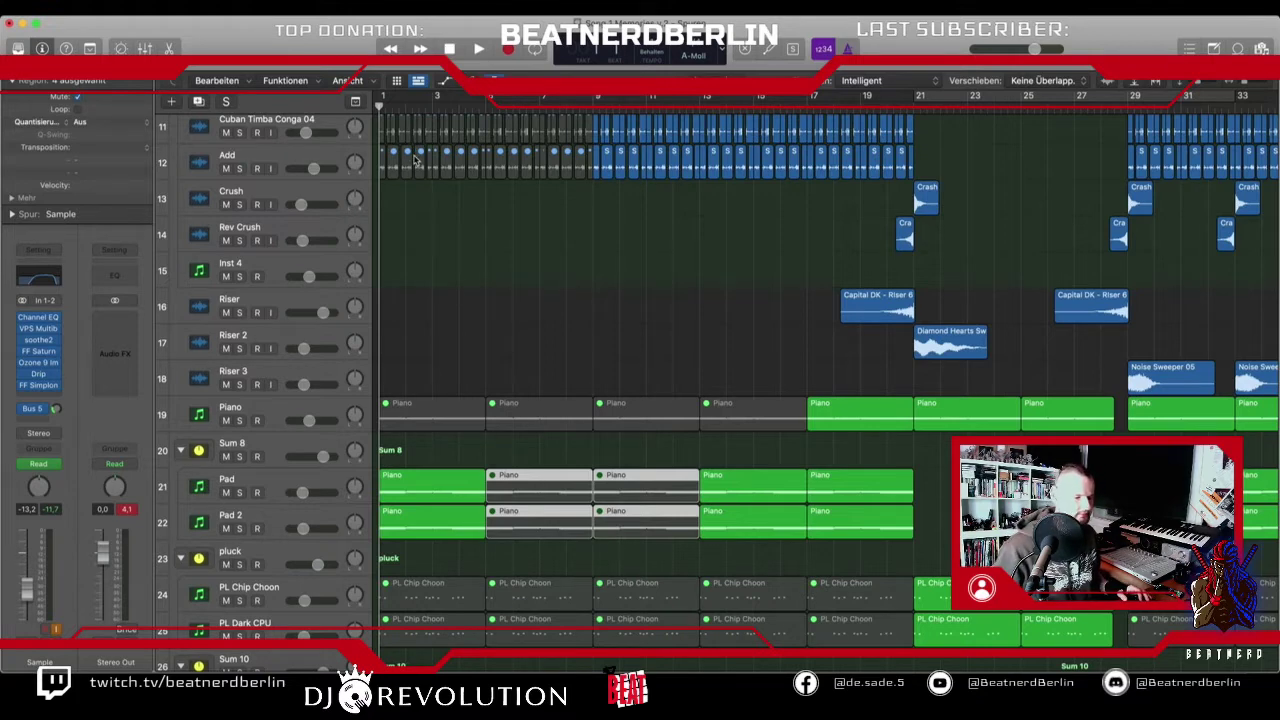
- Play the song from bar 1, move the Inst 4 track into the Bass stack above BASS - Class A, and stop playback
{"action": "key", "text": "space"}
{"action": "left_click", "coordinate": [258, 275]}
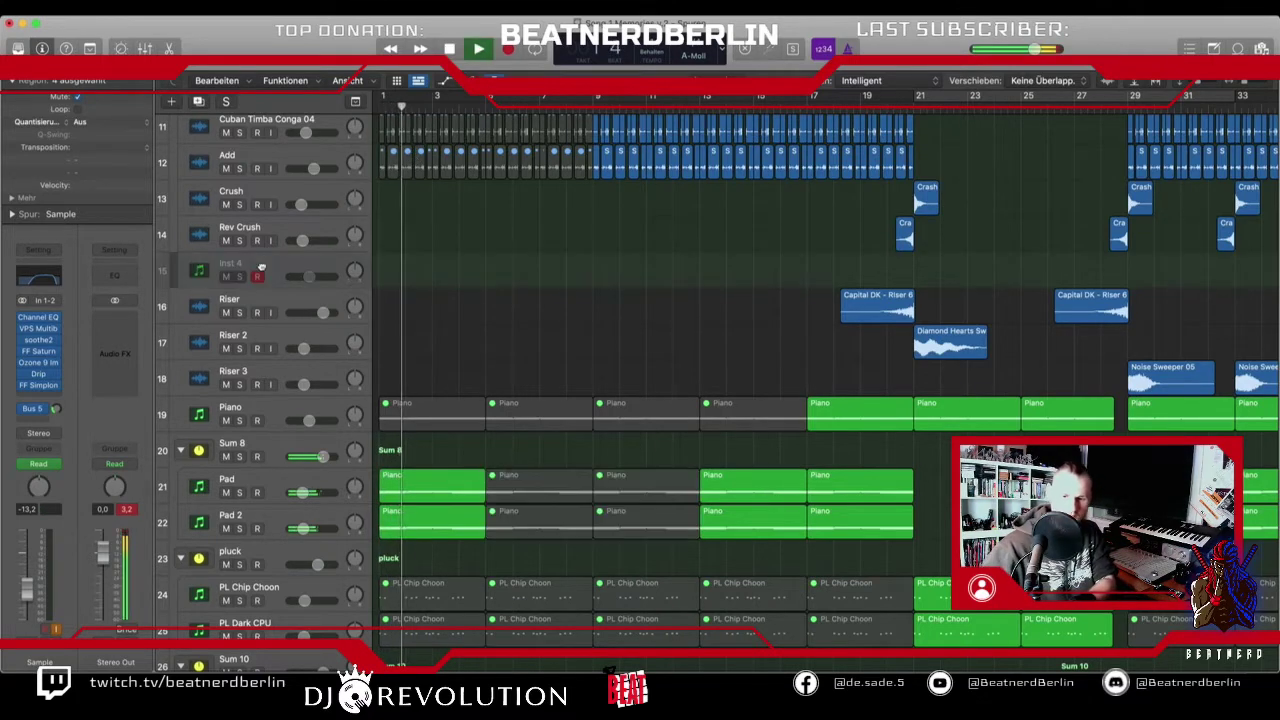
{"action": "left_click_drag", "start_coordinate": [262, 268], "coordinate": [258, 648]}
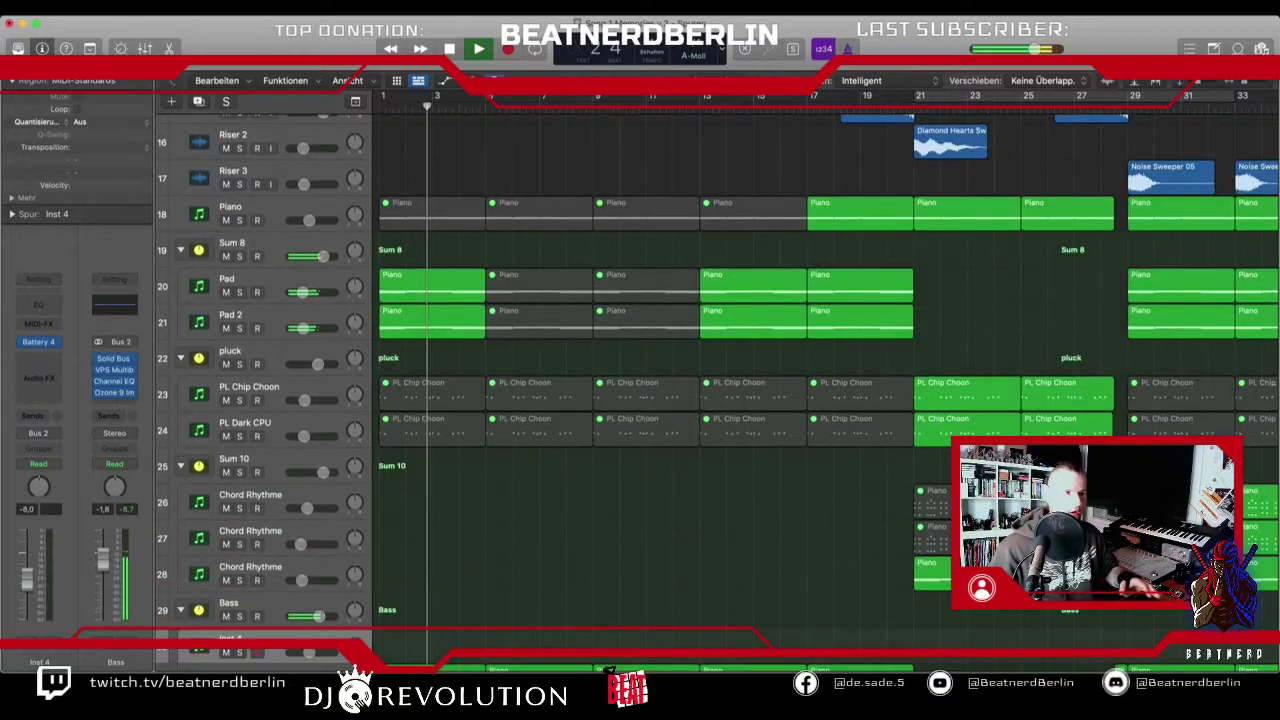
{"action": "scroll", "coordinate": [608, 445], "scroll_direction": "up", "scroll_amount": 5}
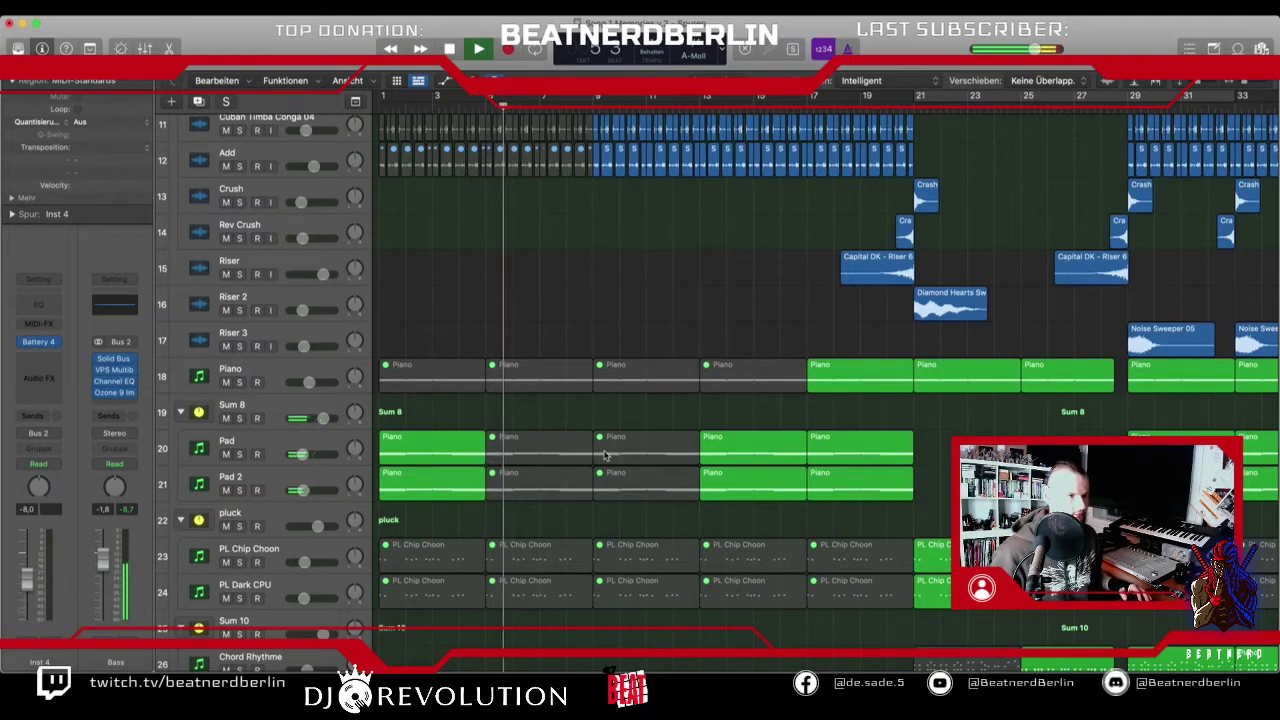
{"action": "key", "text": "space"}
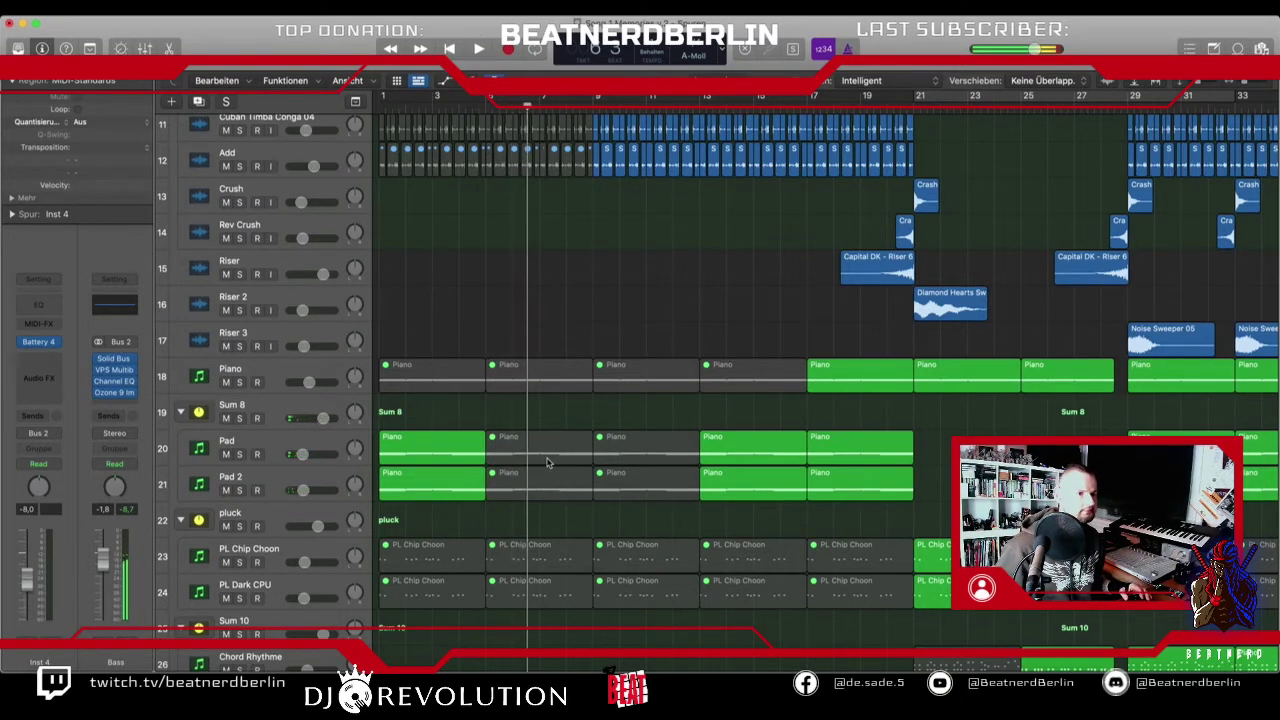
- Unmute the Sum 9 stack at the end of the track list
{"action": "scroll", "coordinate": [547, 462], "scroll_direction": "down", "scroll_amount": 20}
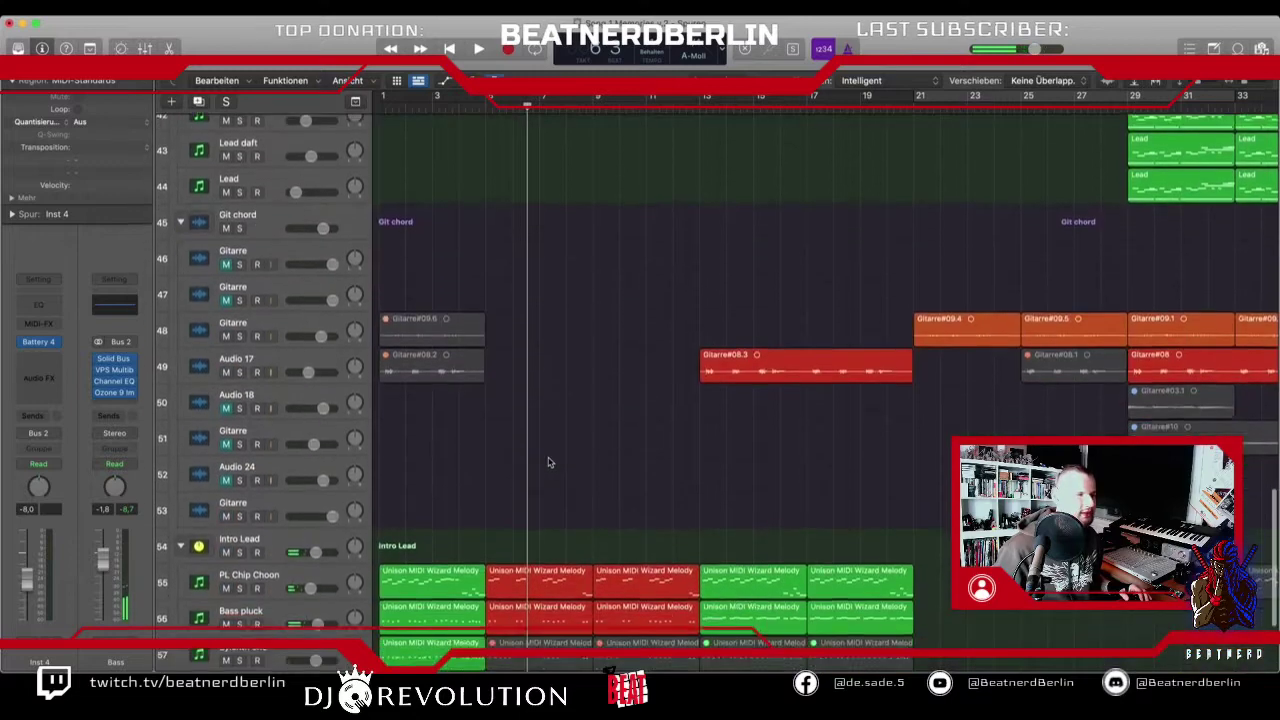
{"action": "scroll", "coordinate": [548, 462], "scroll_direction": "down", "scroll_amount": 3}
{"action": "left_click", "coordinate": [228, 590]}
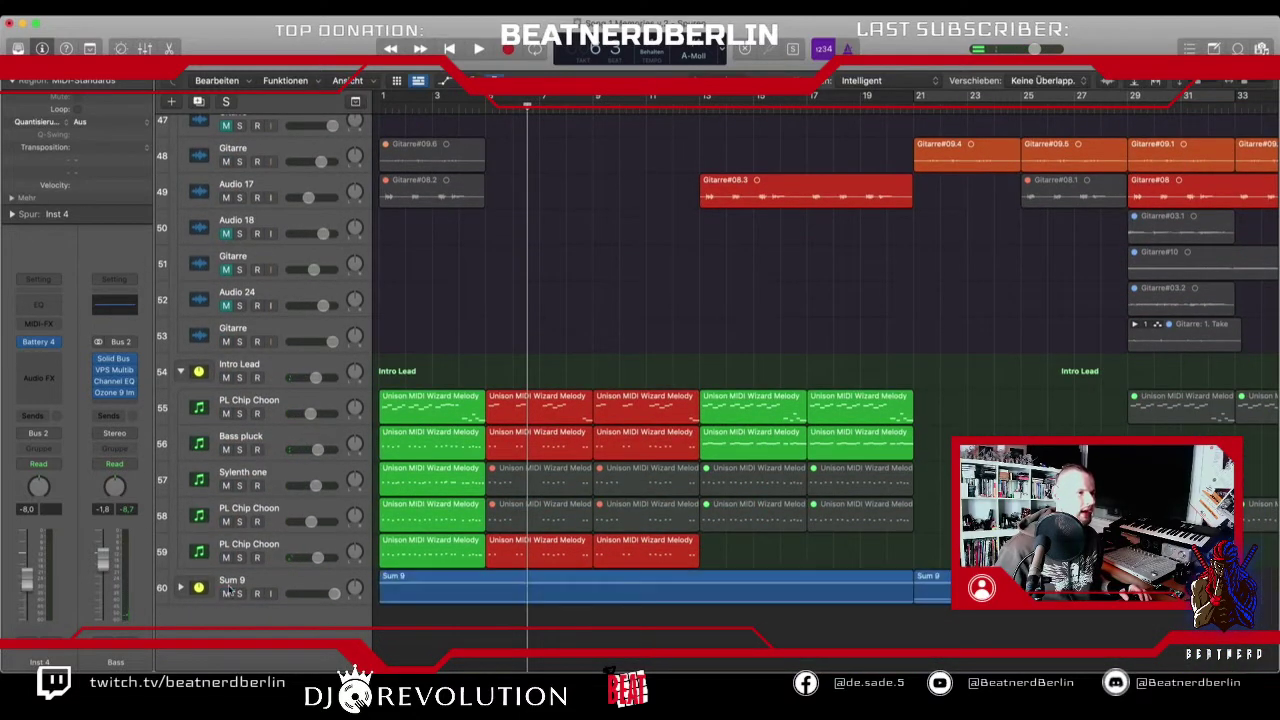
- Replay the intro across the pad mute at bar 5 and look through the pad, bass and lead tracks
{"action": "key", "text": "space"}
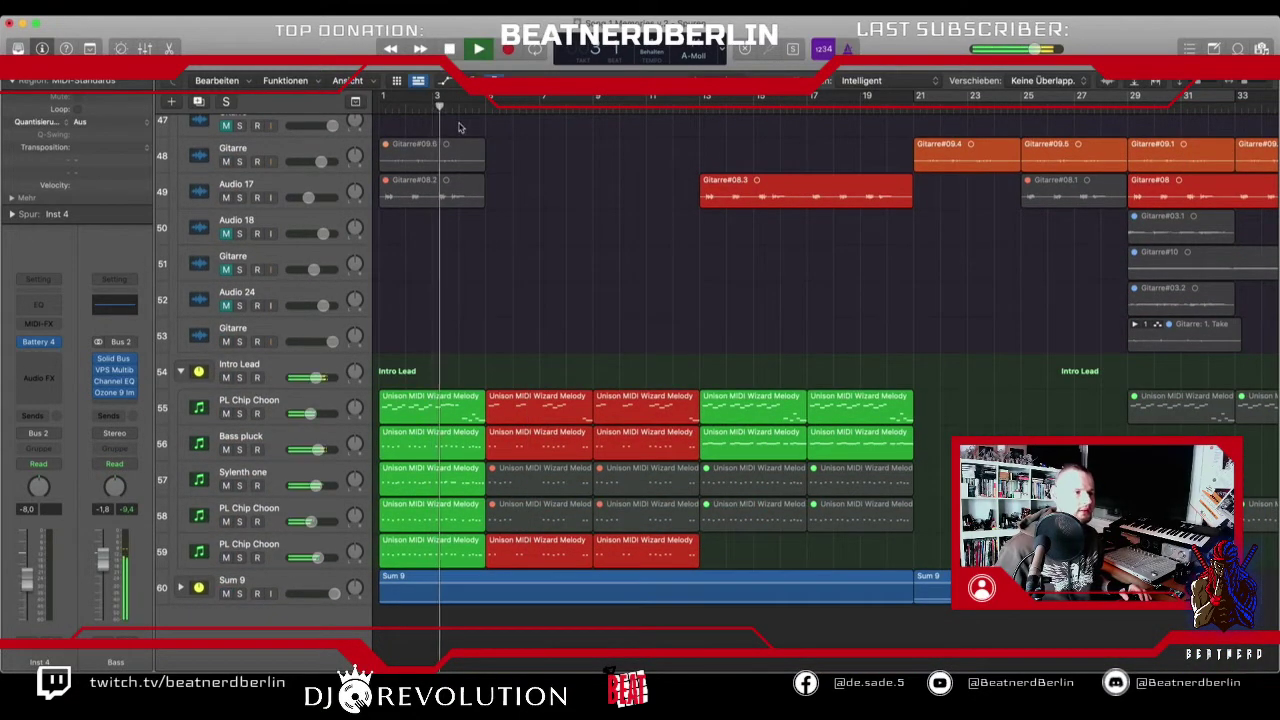
{"action": "scroll", "coordinate": [487, 137], "scroll_direction": "up", "scroll_amount": 10}
{"action": "scroll", "coordinate": [487, 137], "scroll_direction": "up", "scroll_amount": 8}
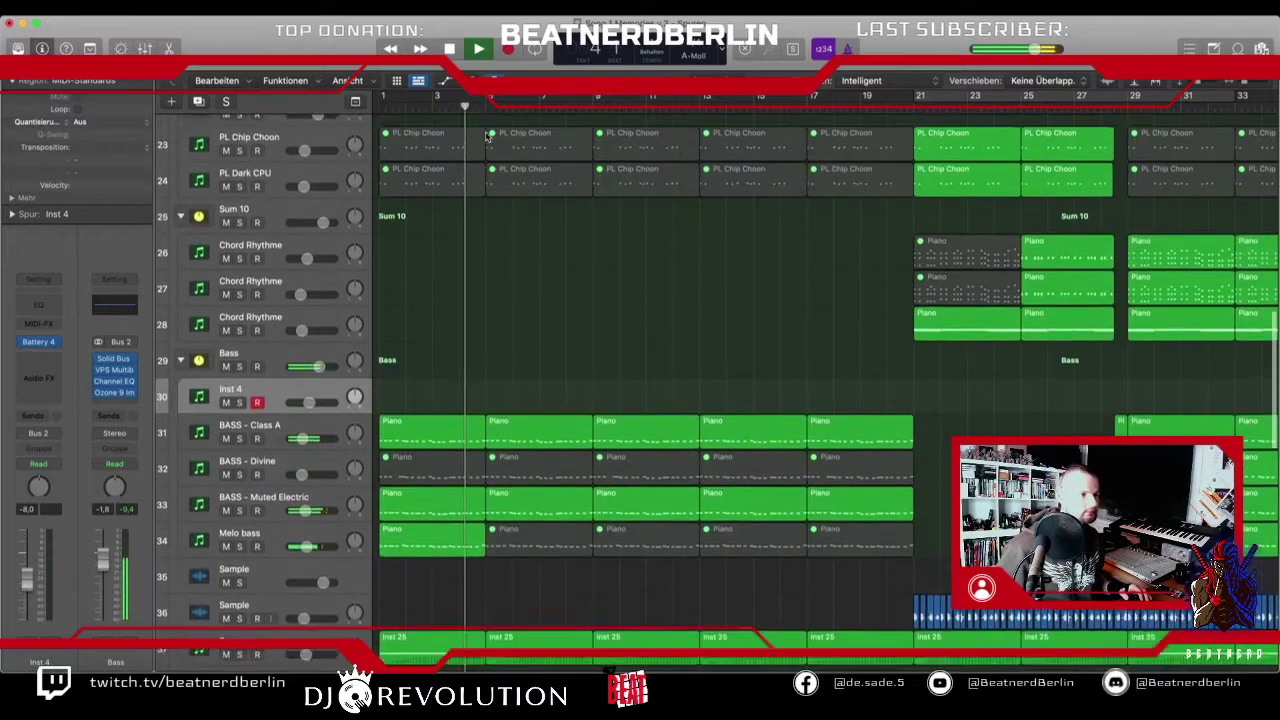
{"action": "scroll", "coordinate": [487, 137], "scroll_direction": "up", "scroll_amount": 2}
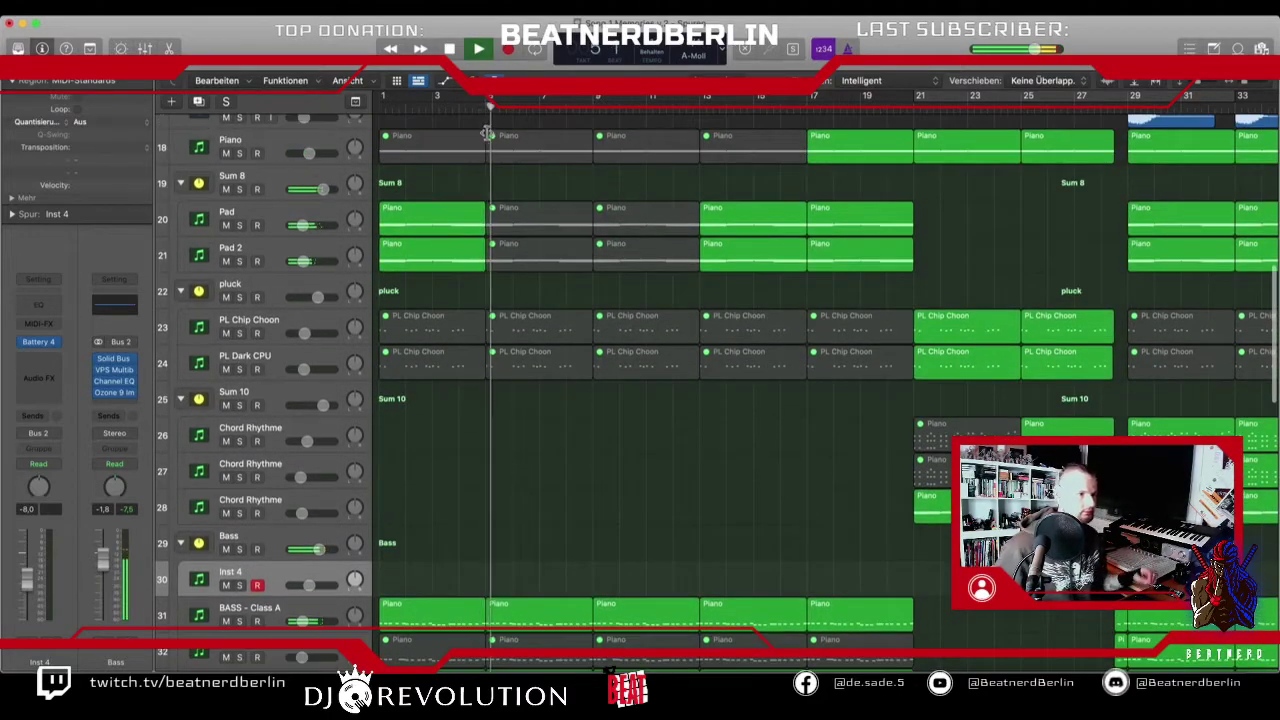
{"action": "scroll", "coordinate": [485, 137], "scroll_direction": "up", "scroll_amount": 2}
{"action": "scroll", "coordinate": [485, 137], "scroll_direction": "down", "scroll_amount": 10}
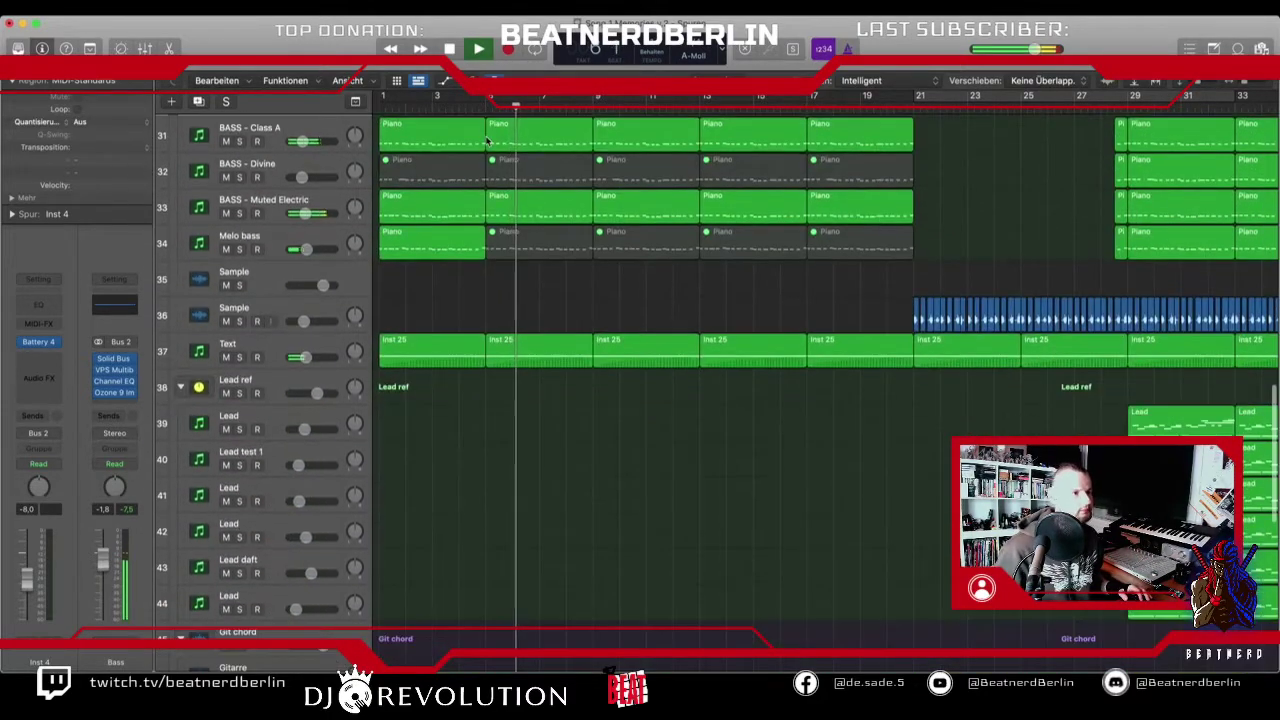
{"action": "scroll", "coordinate": [486, 136], "scroll_direction": "up", "scroll_amount": 4}
{"action": "key", "text": "space"}
{"action": "scroll", "coordinate": [486, 138], "scroll_direction": "down", "scroll_amount": 16}
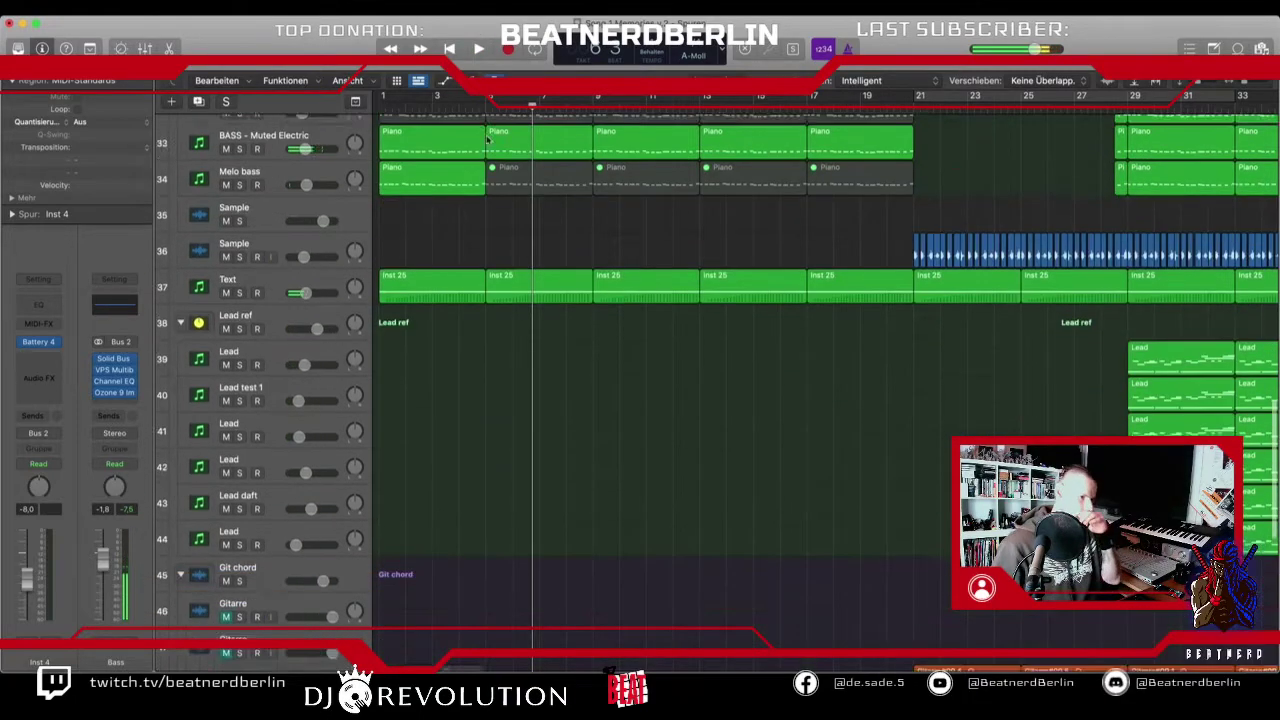
{"action": "scroll", "coordinate": [524, 190], "scroll_direction": "up", "scroll_amount": 17}
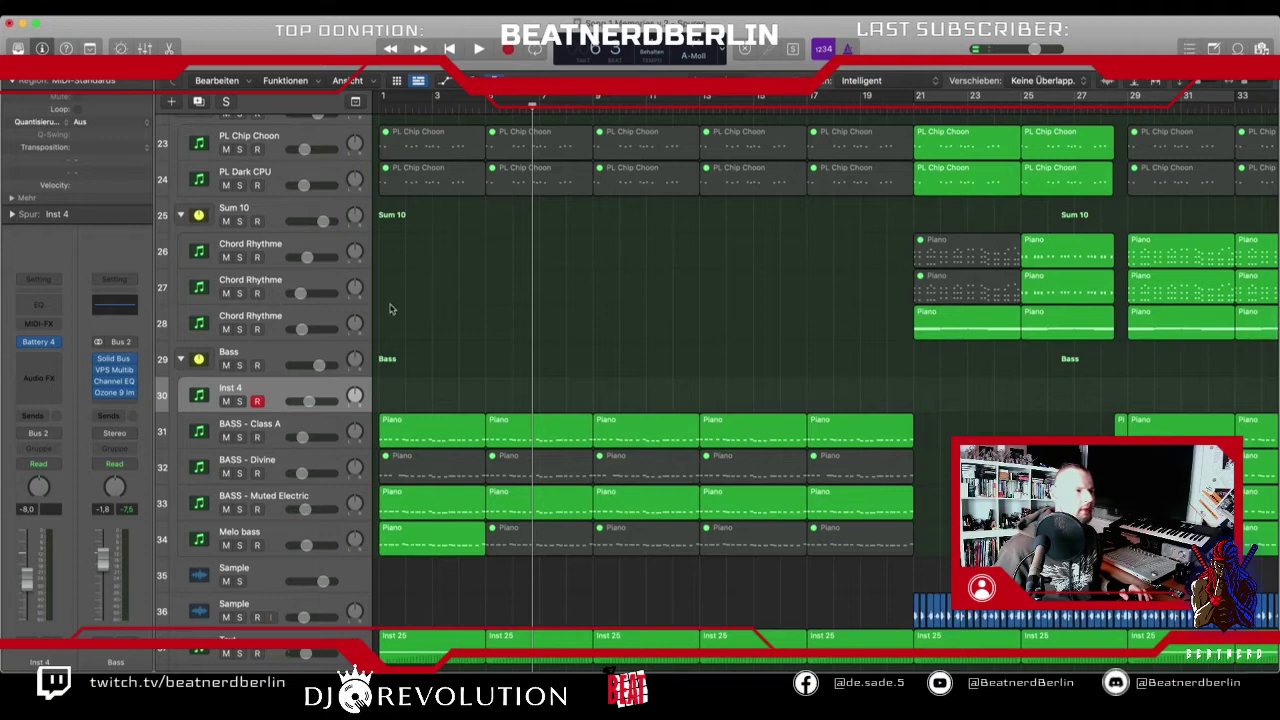
{"action": "scroll", "coordinate": [440, 281], "scroll_direction": "up", "scroll_amount": 6}
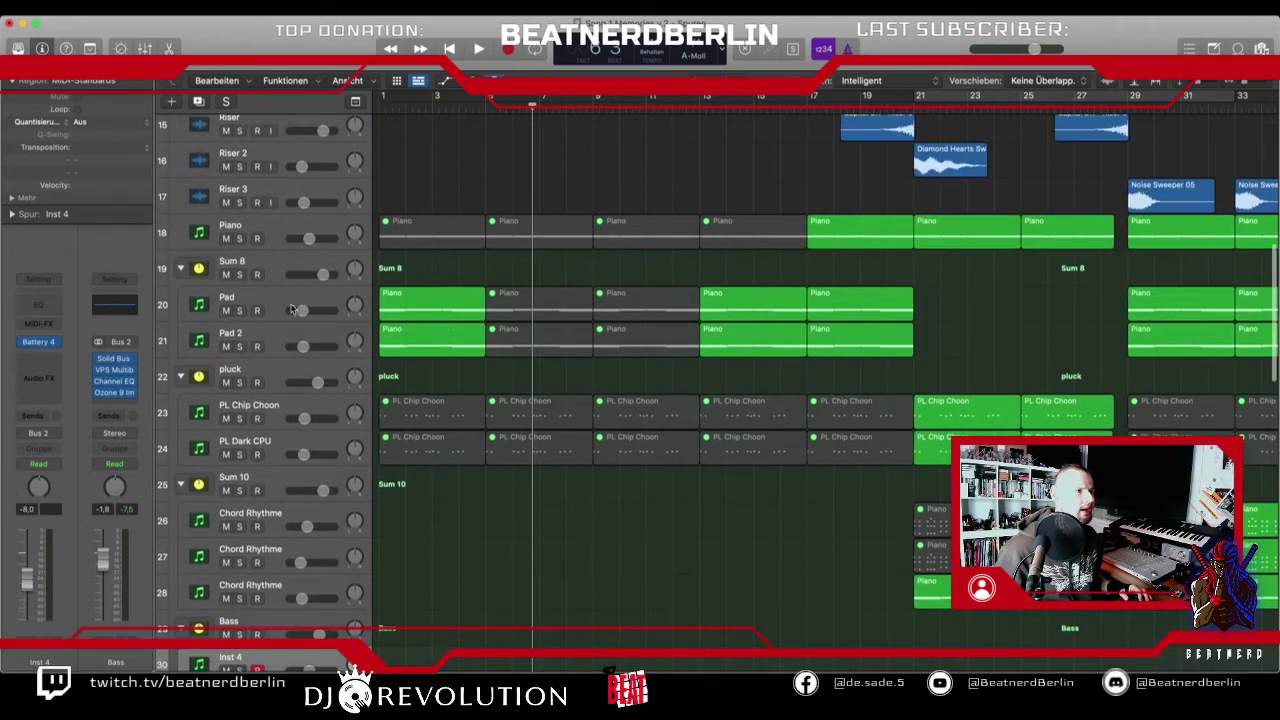
- Unmute the two Piano regions of the Pad track between bars 5 and 13
{"action": "left_click", "coordinate": [240, 276]}
{"action": "left_click", "coordinate": [239, 277]}
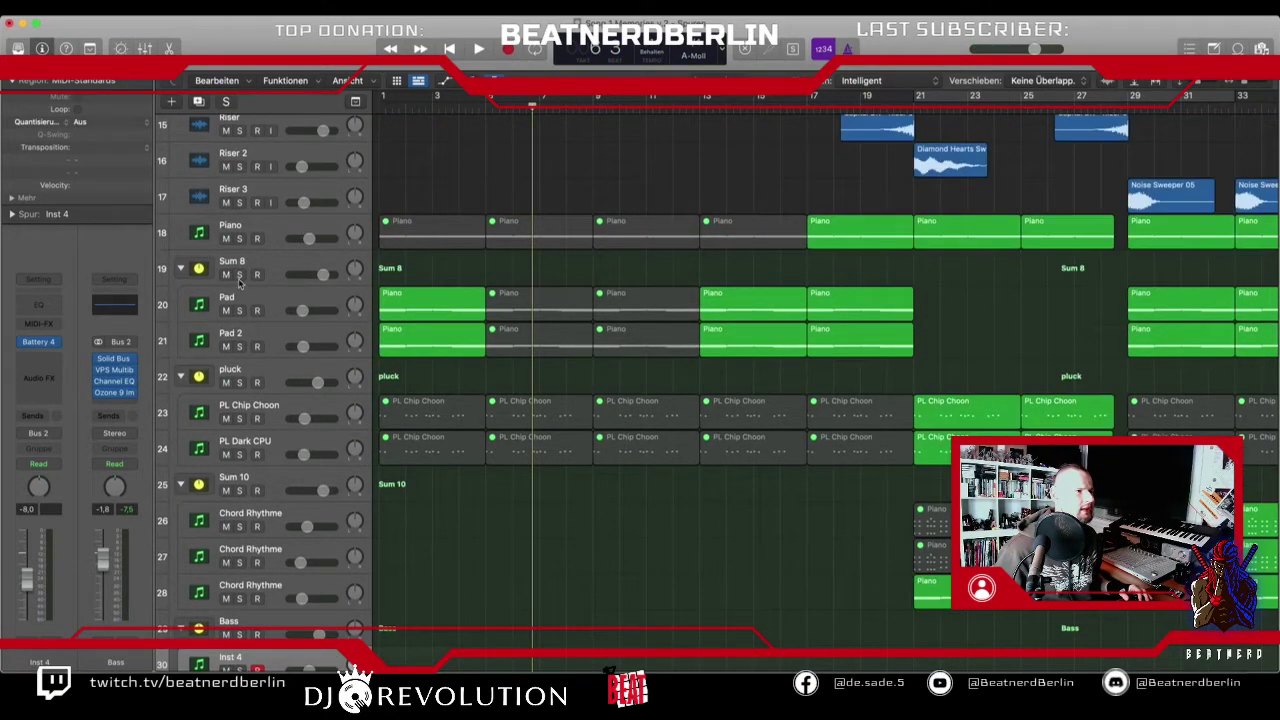
{"action": "left_click_drag", "start_coordinate": [487, 276], "coordinate": [638, 347]}
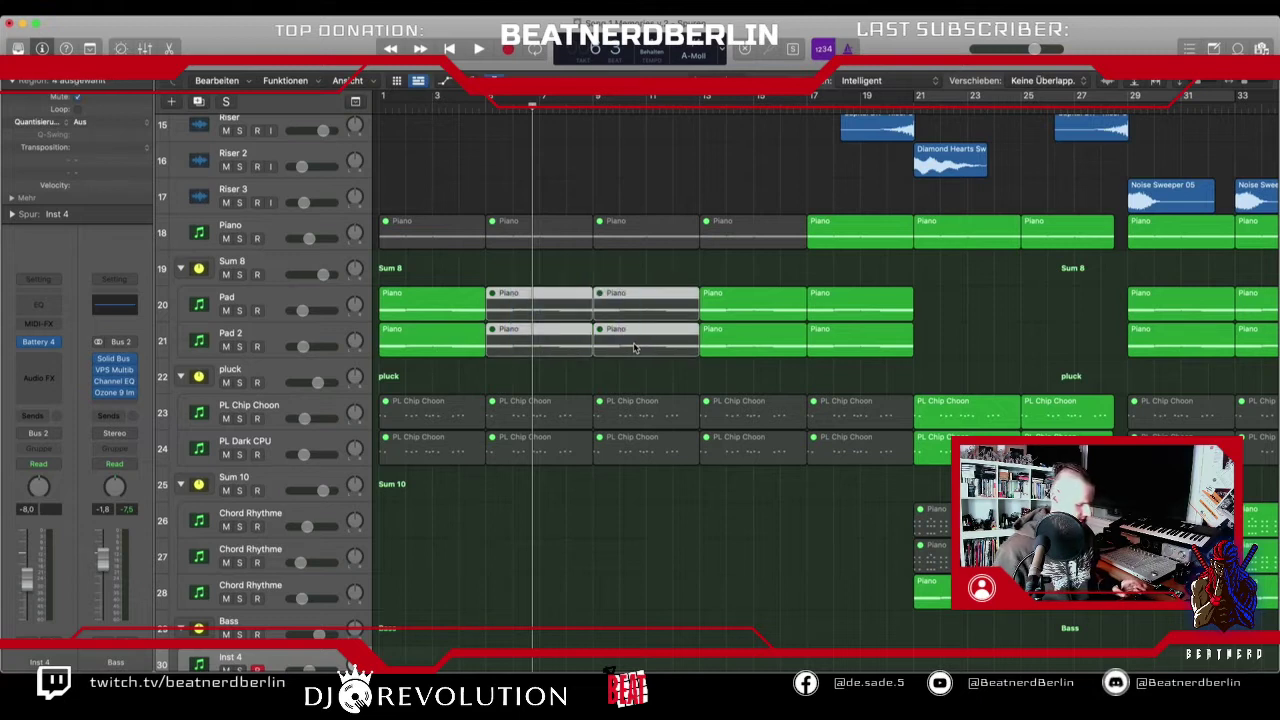
{"action": "left_click_drag", "start_coordinate": [612, 275], "coordinate": [571, 307]}
{"action": "key", "text": "m"}
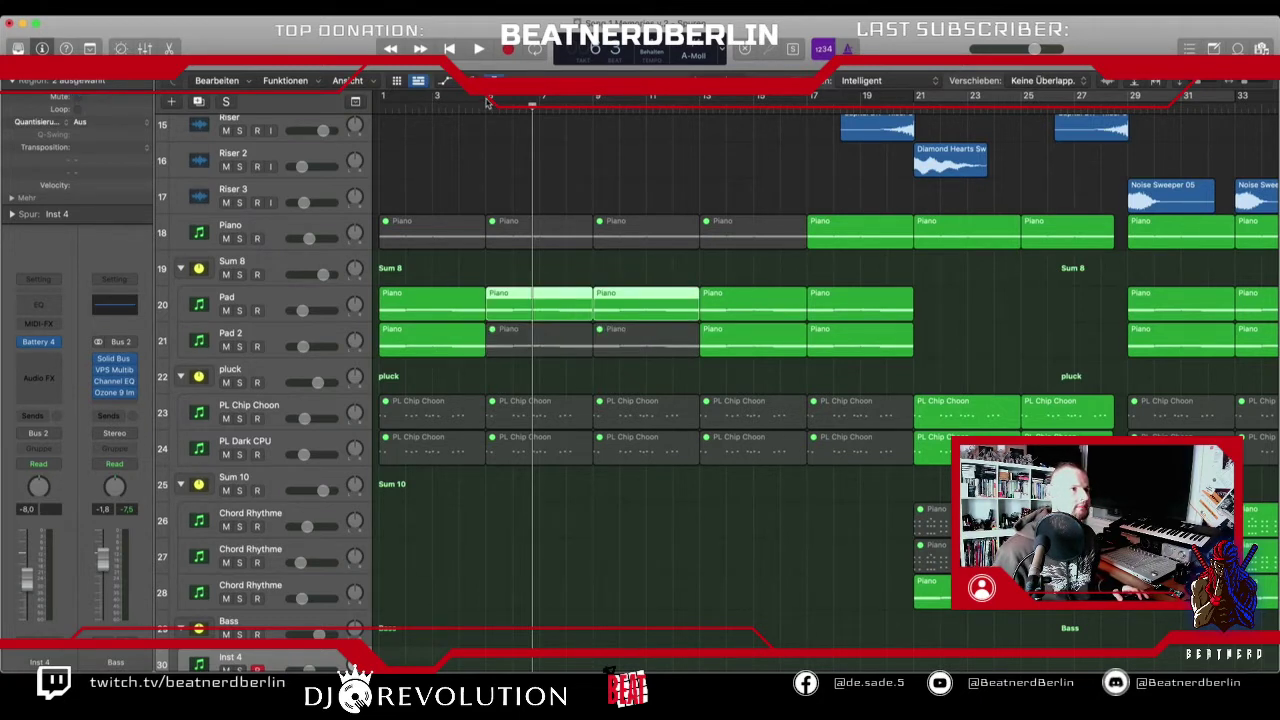
- Loop bars 5 to 13, audition the Pad track soloed, and stop playback with the solo off
{"action": "left_click_drag", "start_coordinate": [487, 102], "coordinate": [699, 102]}
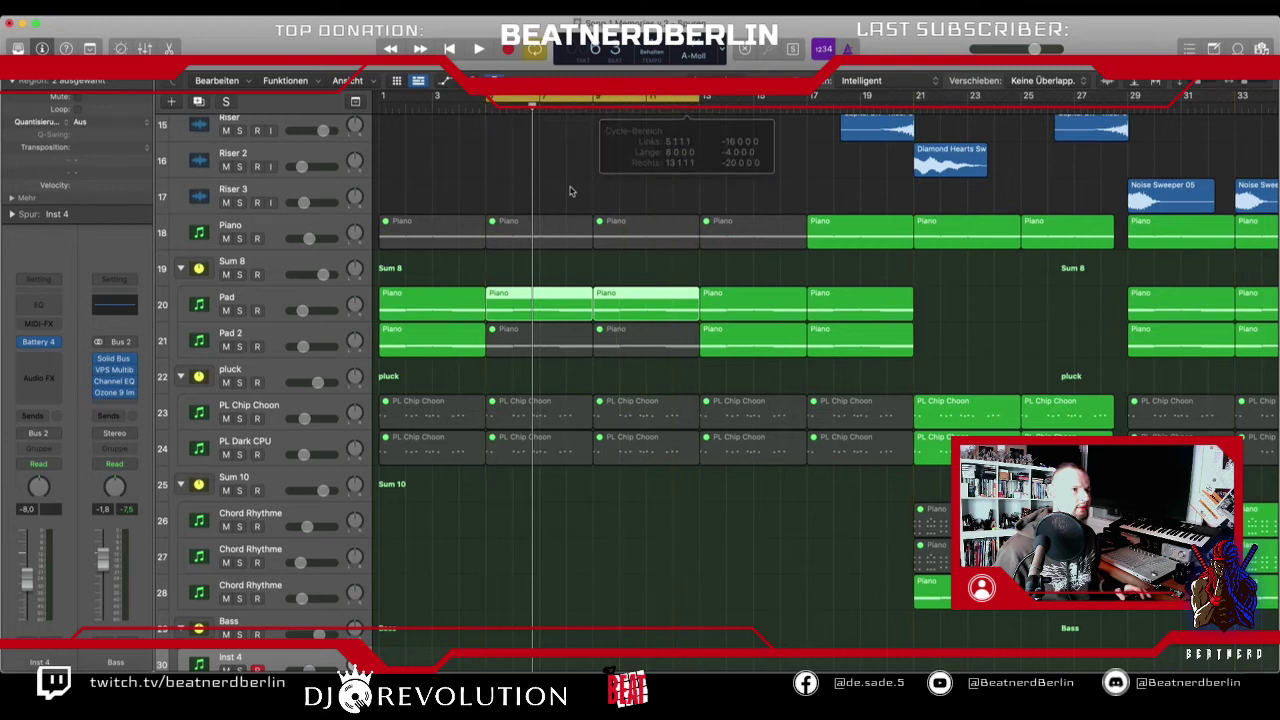
{"action": "left_click", "coordinate": [238, 311]}
{"action": "key", "text": "space"}
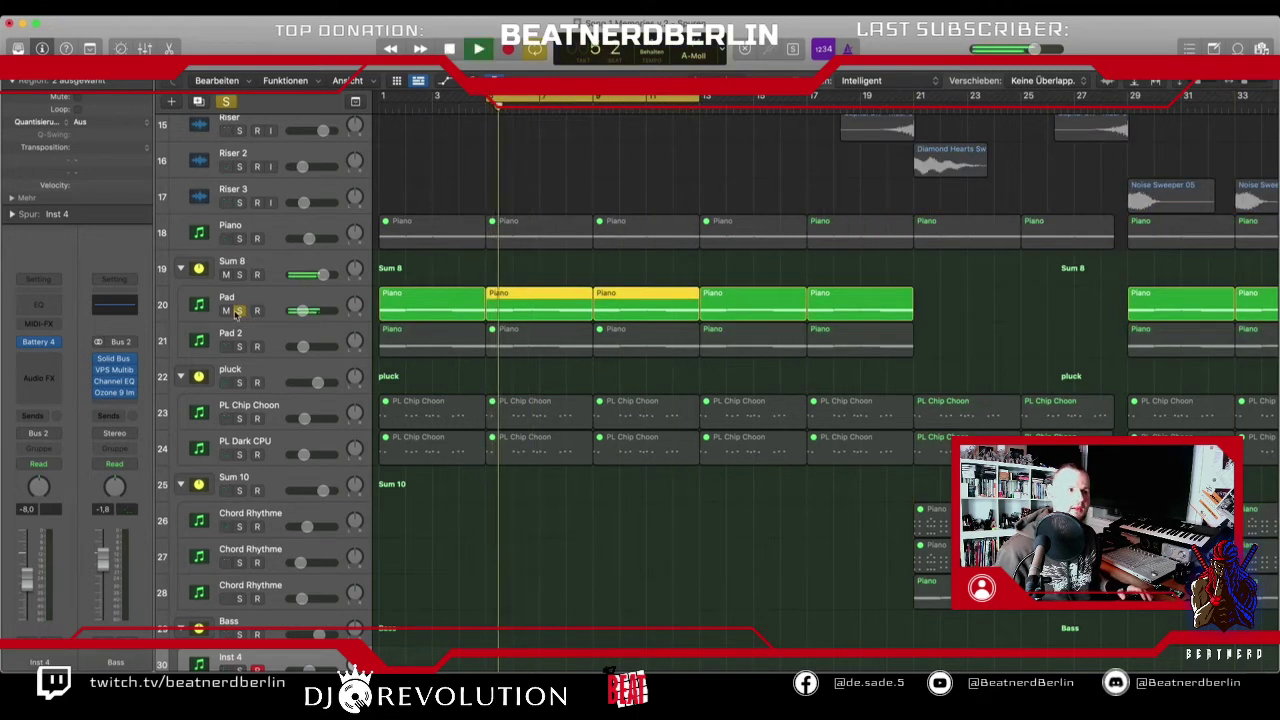
{"action": "left_click", "coordinate": [238, 311]}
{"action": "key", "text": "space"}
- Swap the pads between bars 5 and 13 by unmuting Pad 2 and muting Pad, and audition Pad 2 soloed
{"action": "left_click_drag", "start_coordinate": [521, 360], "coordinate": [617, 344]}
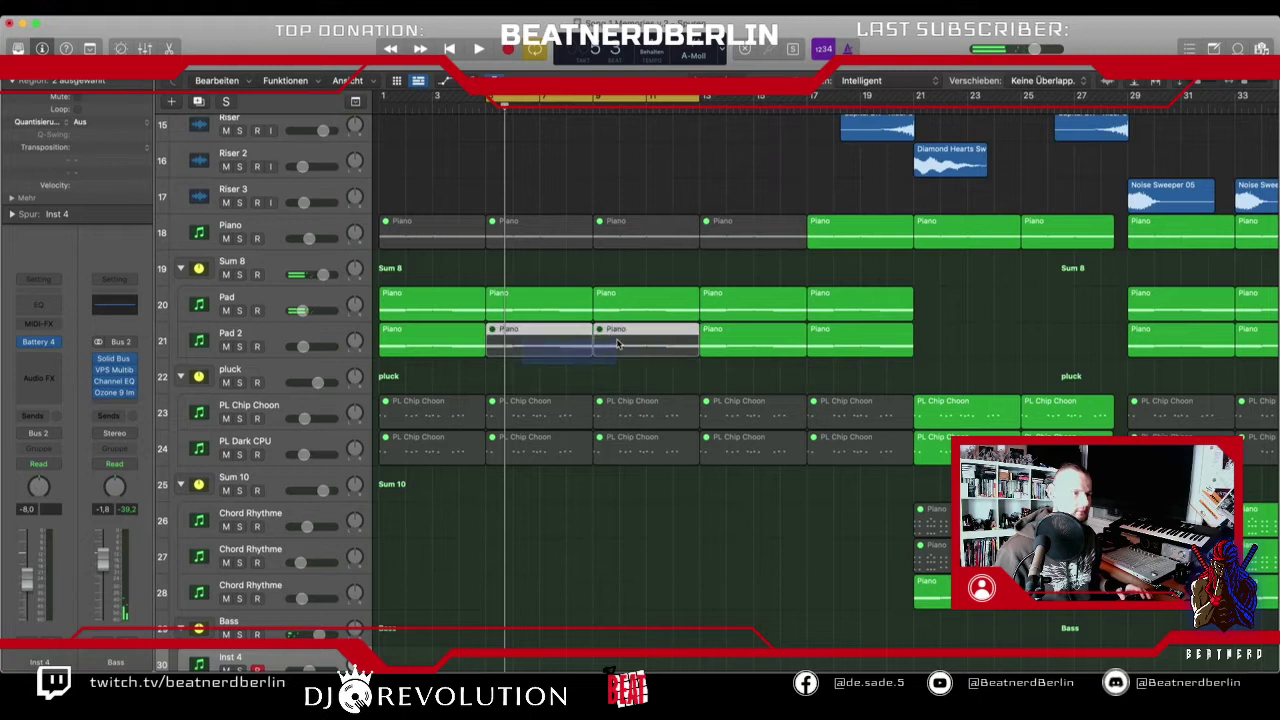
{"action": "left_click_drag", "start_coordinate": [605, 279], "coordinate": [511, 317]}
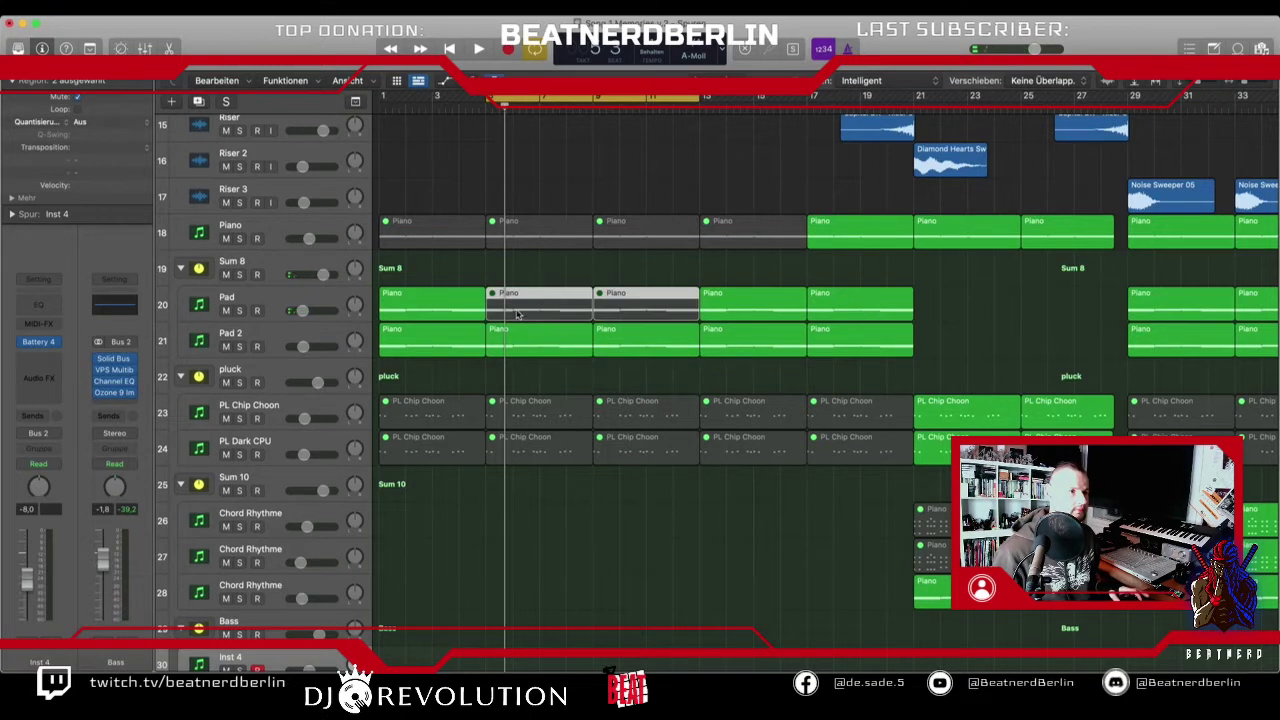
{"action": "key", "text": "space"}
{"action": "left_click", "coordinate": [239, 346]}
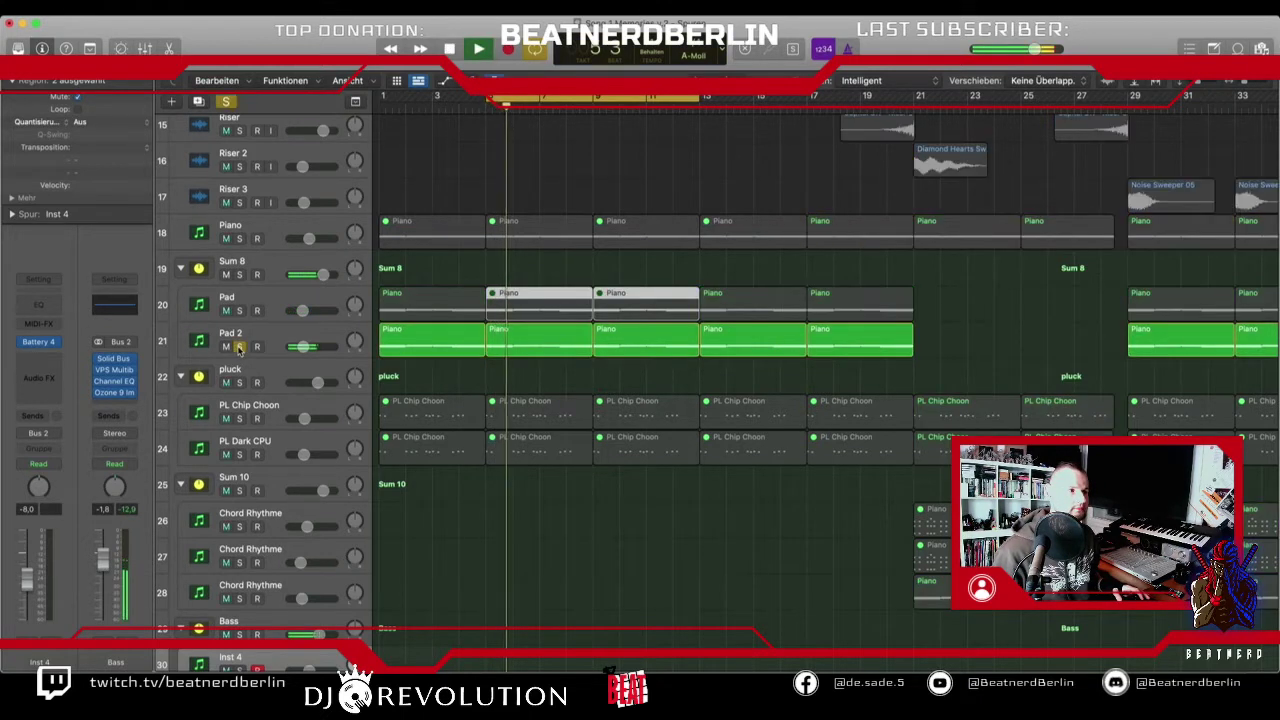
- Mute the Pad 2 regions between bars 5 and 13, end its solo, and unmute the Pad regions there
{"action": "left_click_drag", "start_coordinate": [602, 367], "coordinate": [571, 356]}
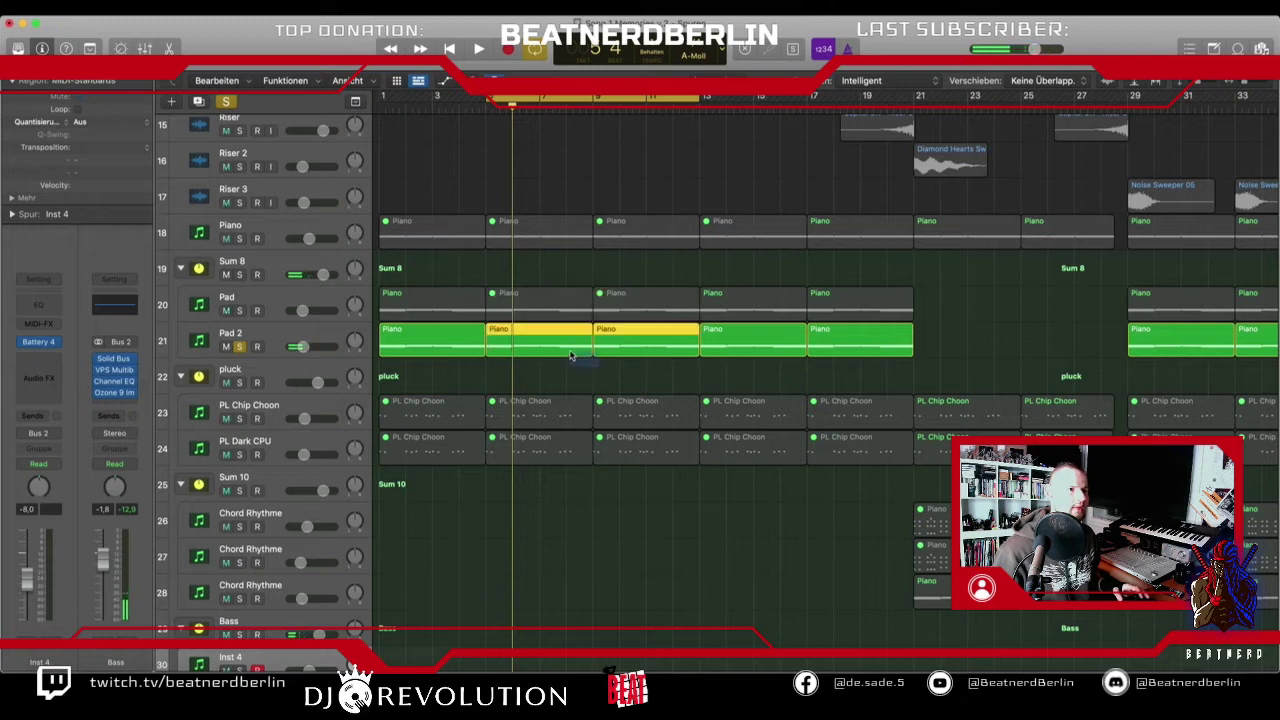
{"action": "key", "text": "ctrl+m"}
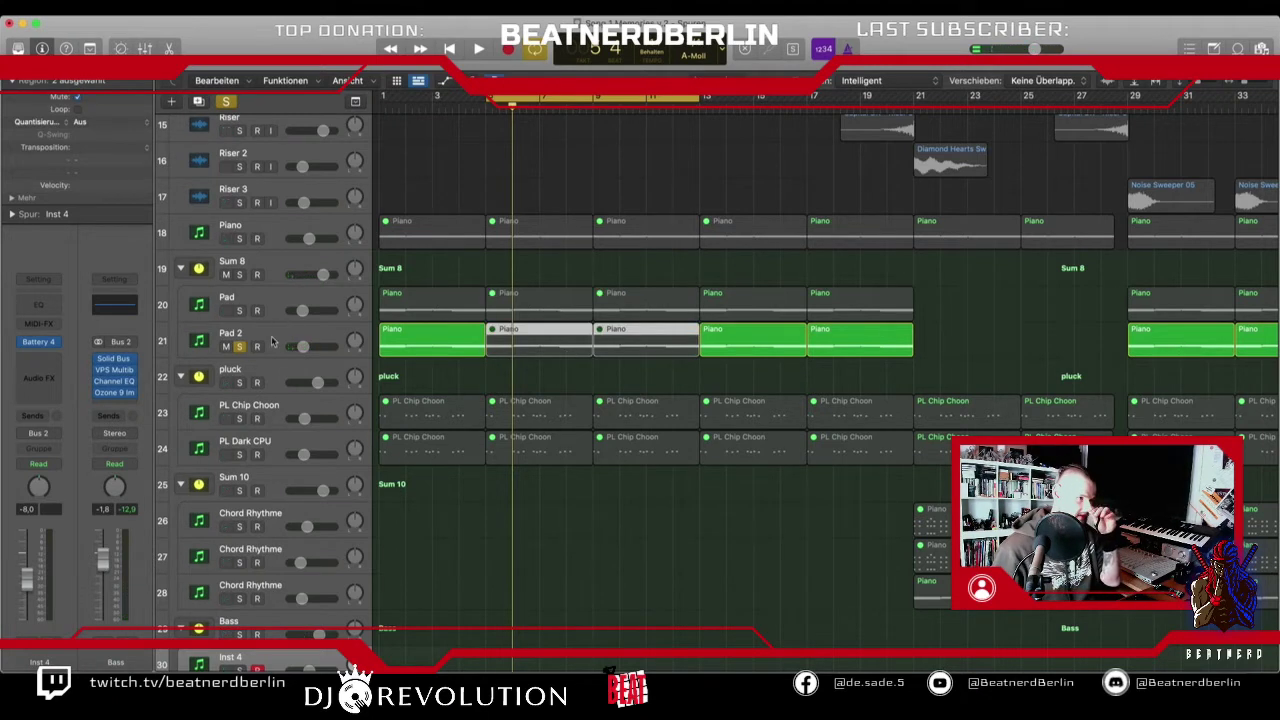
{"action": "left_click", "coordinate": [239, 346]}
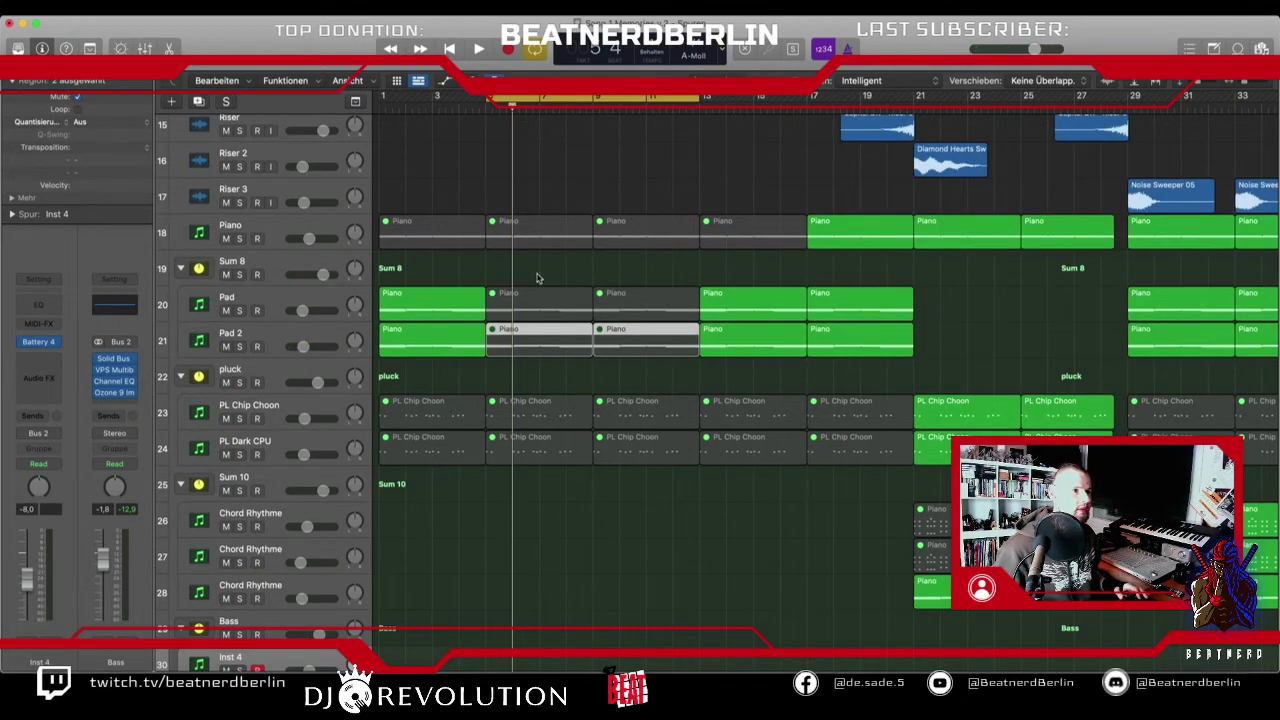
{"action": "left_click_drag", "start_coordinate": [537, 278], "coordinate": [603, 306]}
- Loop bars 1 to 13, play the intro while checking the guitar and Intro Lead tracks, and turn the loop off
{"action": "scroll", "coordinate": [600, 320], "scroll_direction": "down", "scroll_amount": 15}
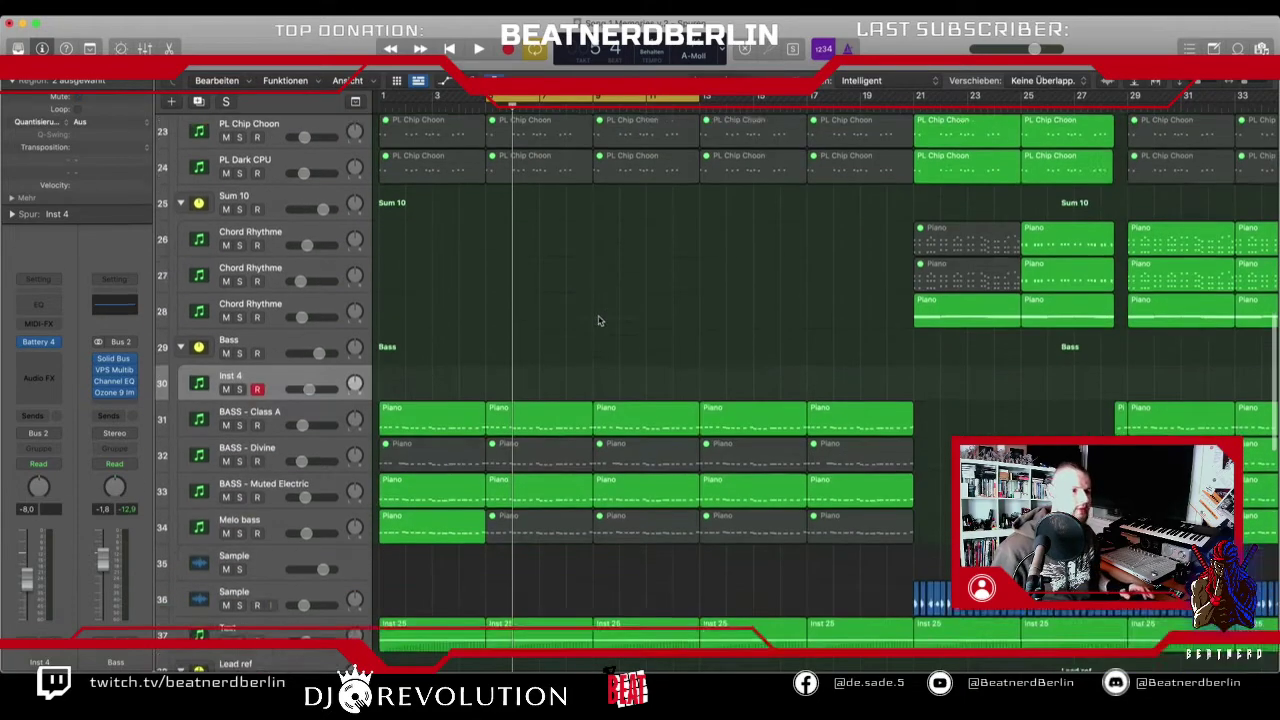
{"action": "scroll", "coordinate": [578, 362], "scroll_direction": "down", "scroll_amount": 5}
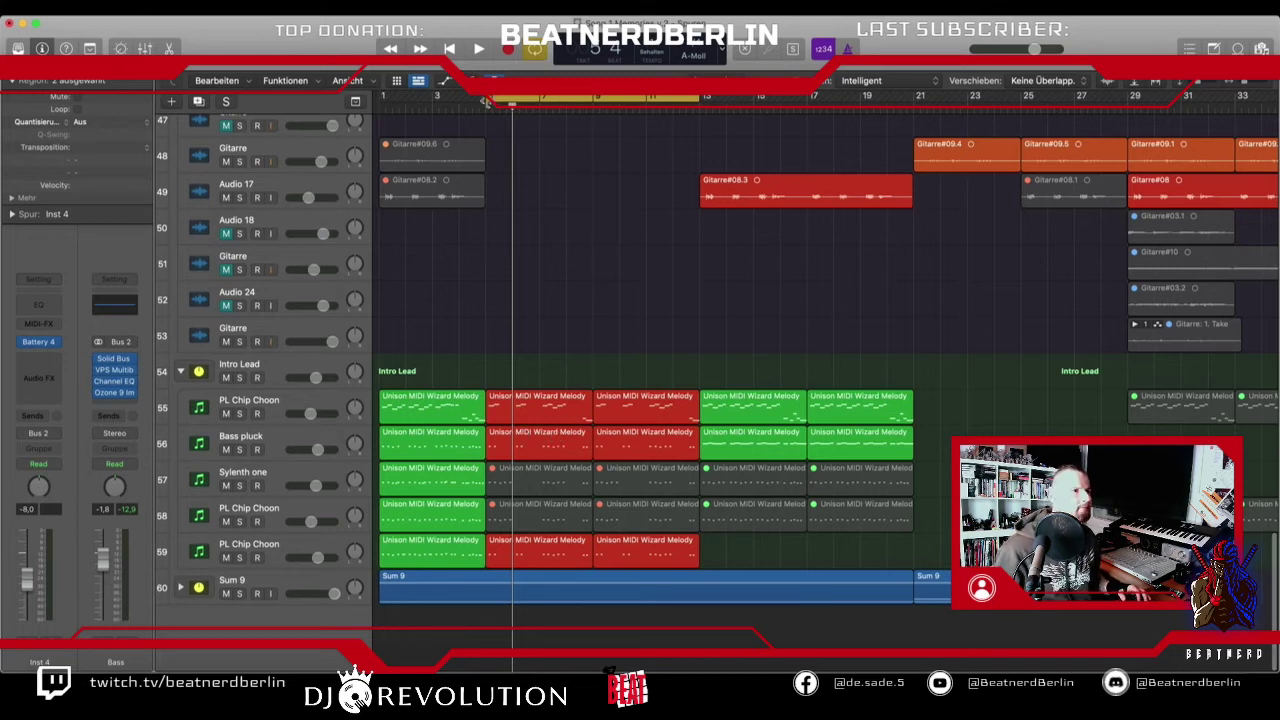
{"action": "left_click_drag", "start_coordinate": [485, 102], "coordinate": [380, 102]}
{"action": "key", "text": "space"}
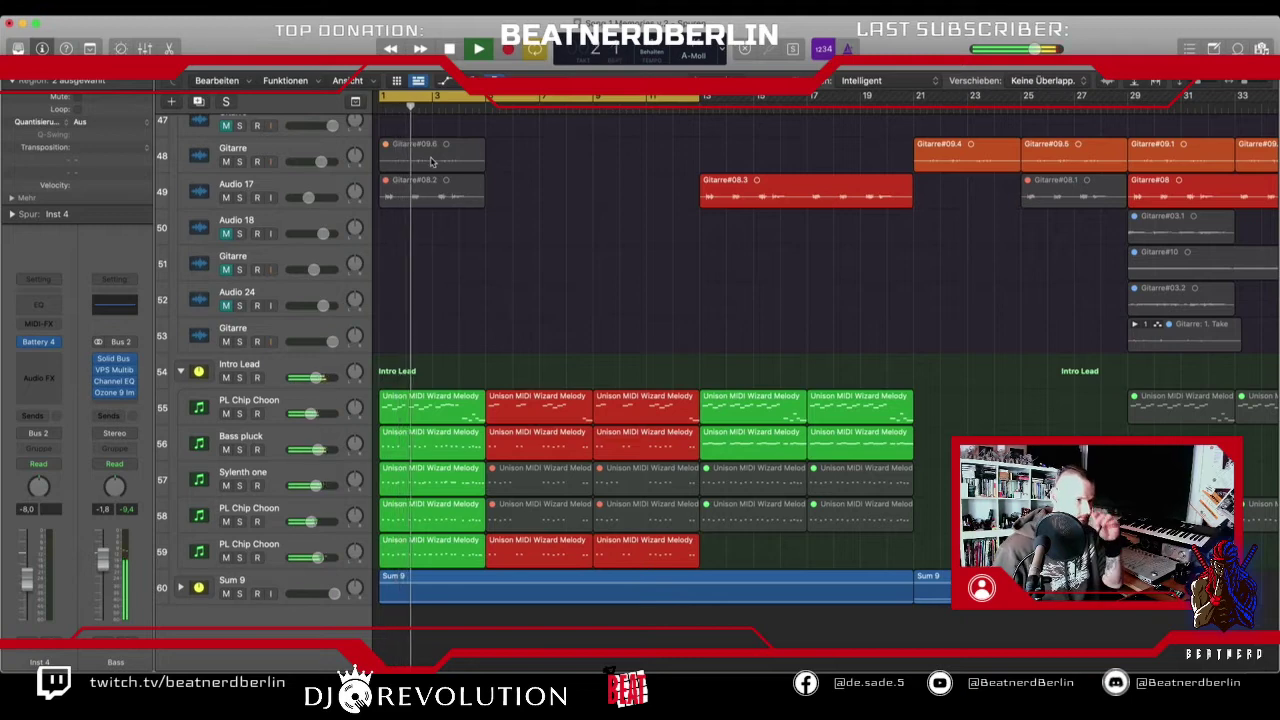
{"action": "scroll", "coordinate": [440, 170], "scroll_direction": "up", "scroll_amount": 3}
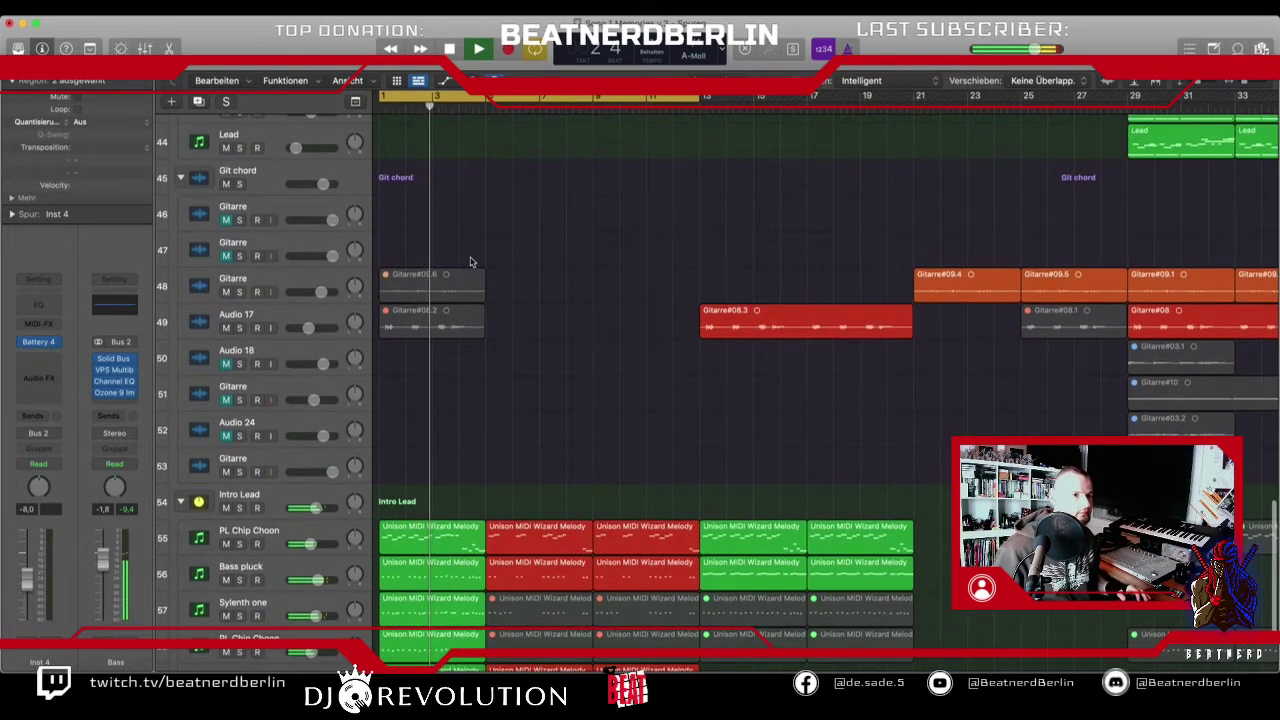
{"action": "left_click", "coordinate": [934, 291]}
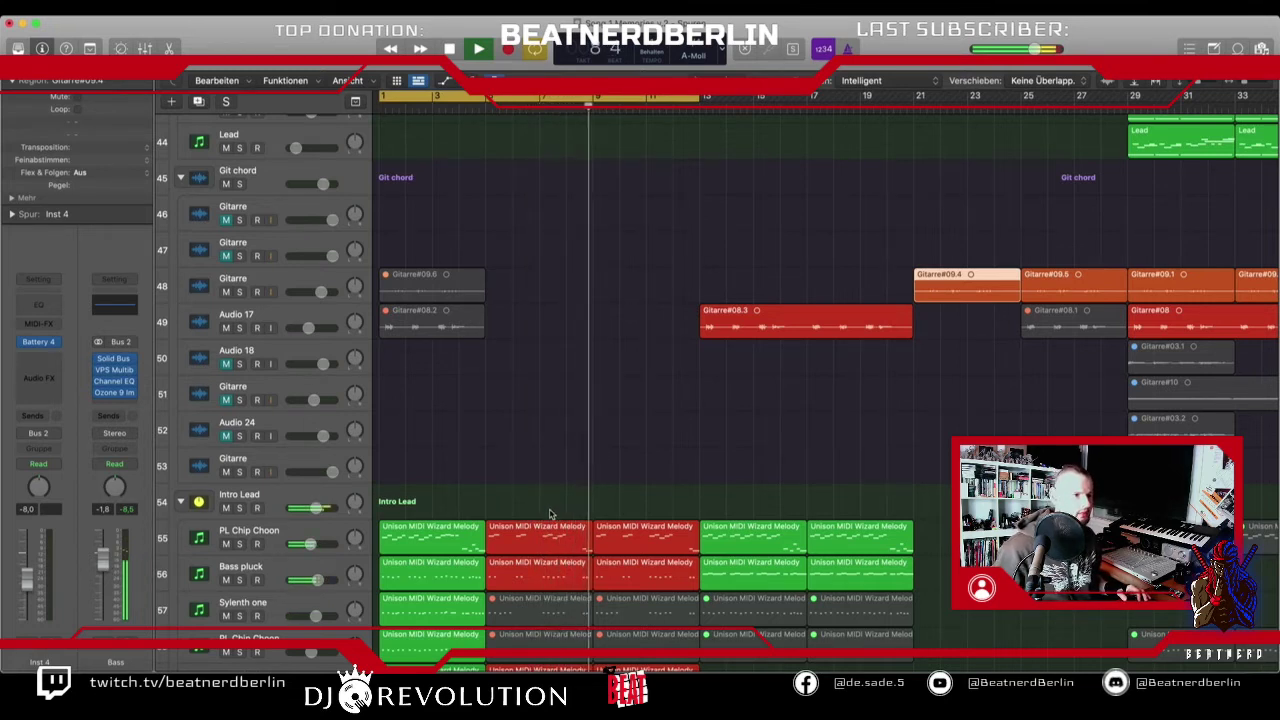
{"action": "left_click", "coordinate": [652, 100]}
{"action": "left_click", "coordinate": [920, 257]}
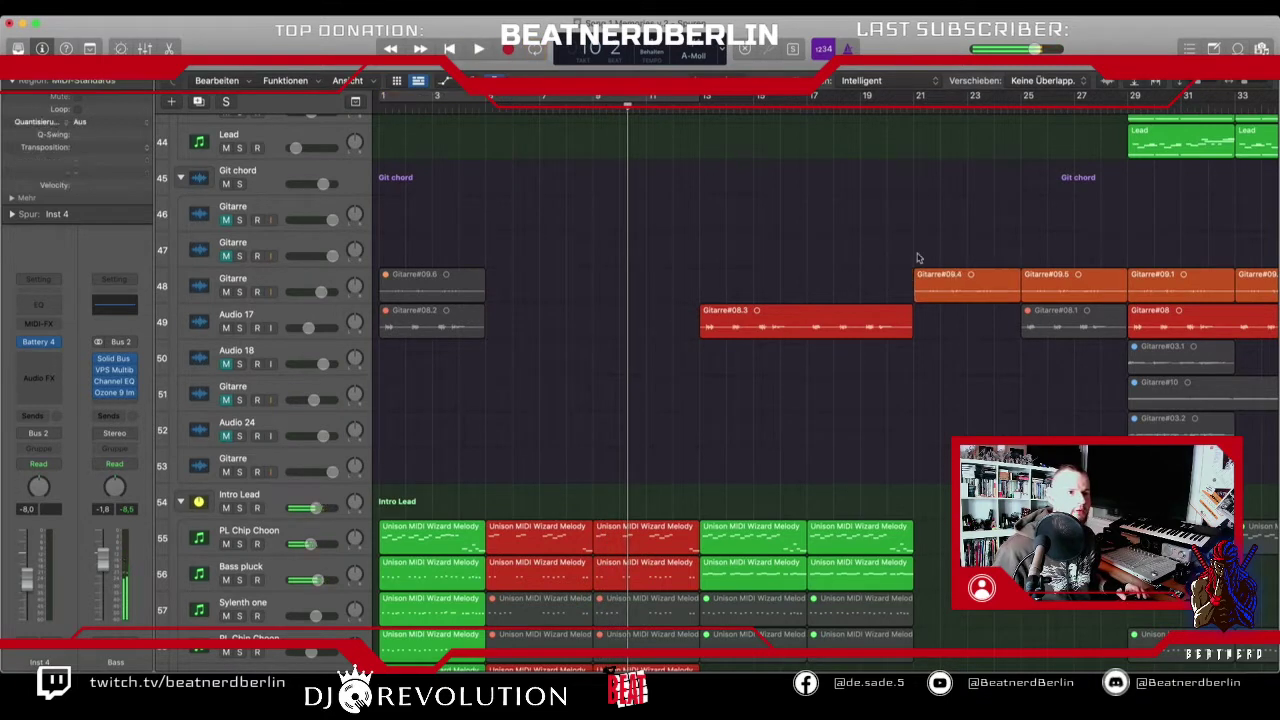
- Try a copy of the Gitarre#09.4 region at bar 9 on the same track and play the passage
{"action": "left_click", "coordinate": [928, 285]}
{"action": "left_click_drag", "start_coordinate": [937, 291], "coordinate": [616, 291]}
{"action": "left_click", "coordinate": [590, 106]}
{"action": "key", "text": "space"}
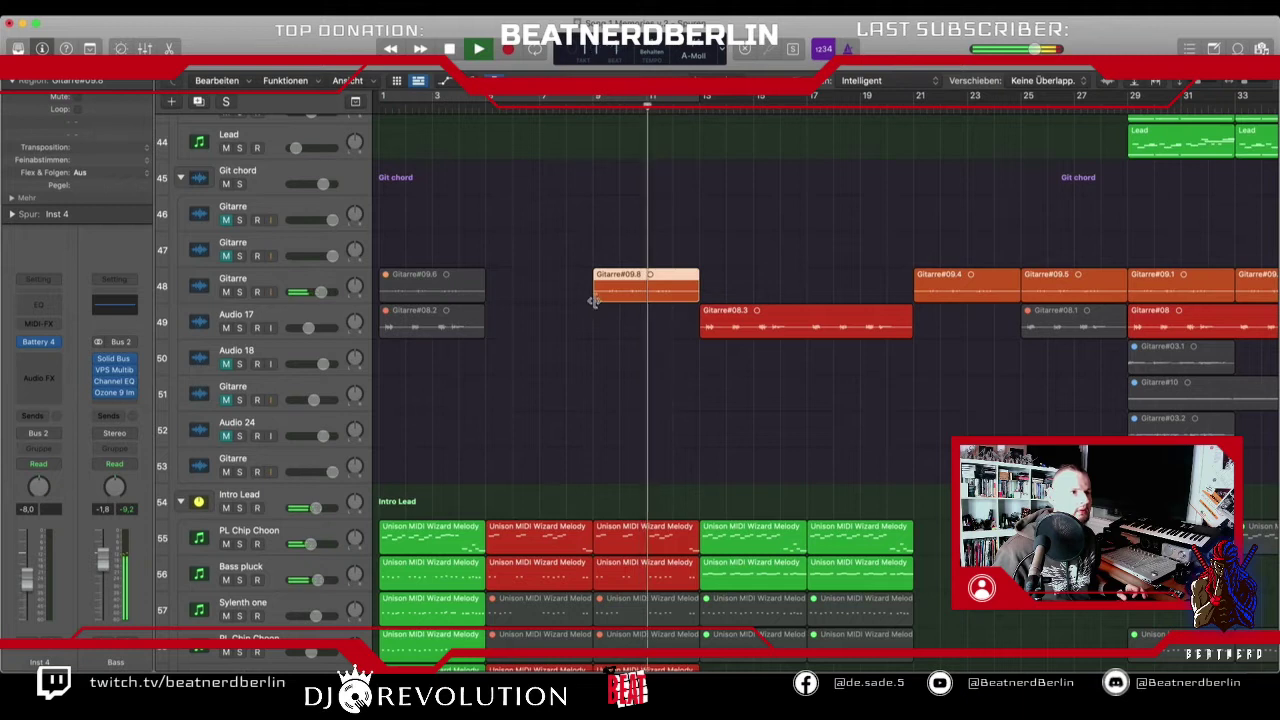
{"action": "key", "text": "space"}
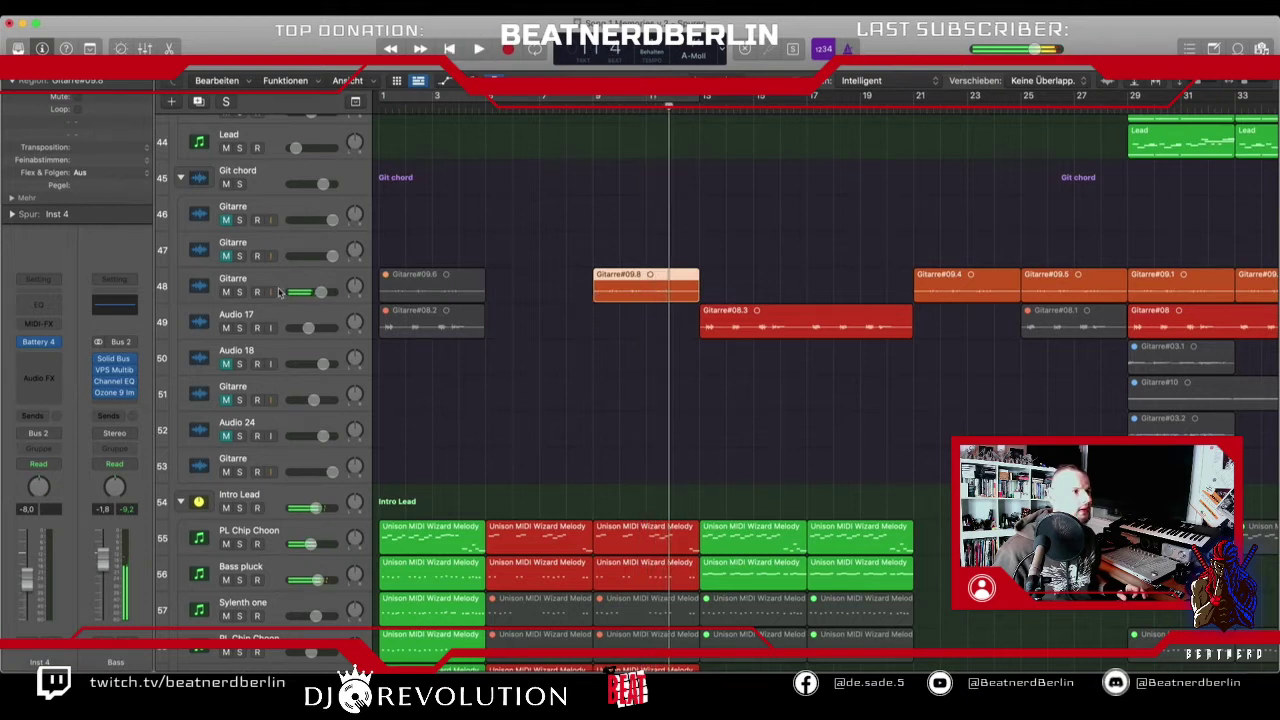
- Audition the guitar copy soloed in a loop over bars 9 to 13, end the solo, and delete the copy
{"action": "left_click", "coordinate": [240, 292]}
{"action": "left_click_drag", "start_coordinate": [604, 99], "coordinate": [699, 100]}
{"action": "key", "text": "space"}
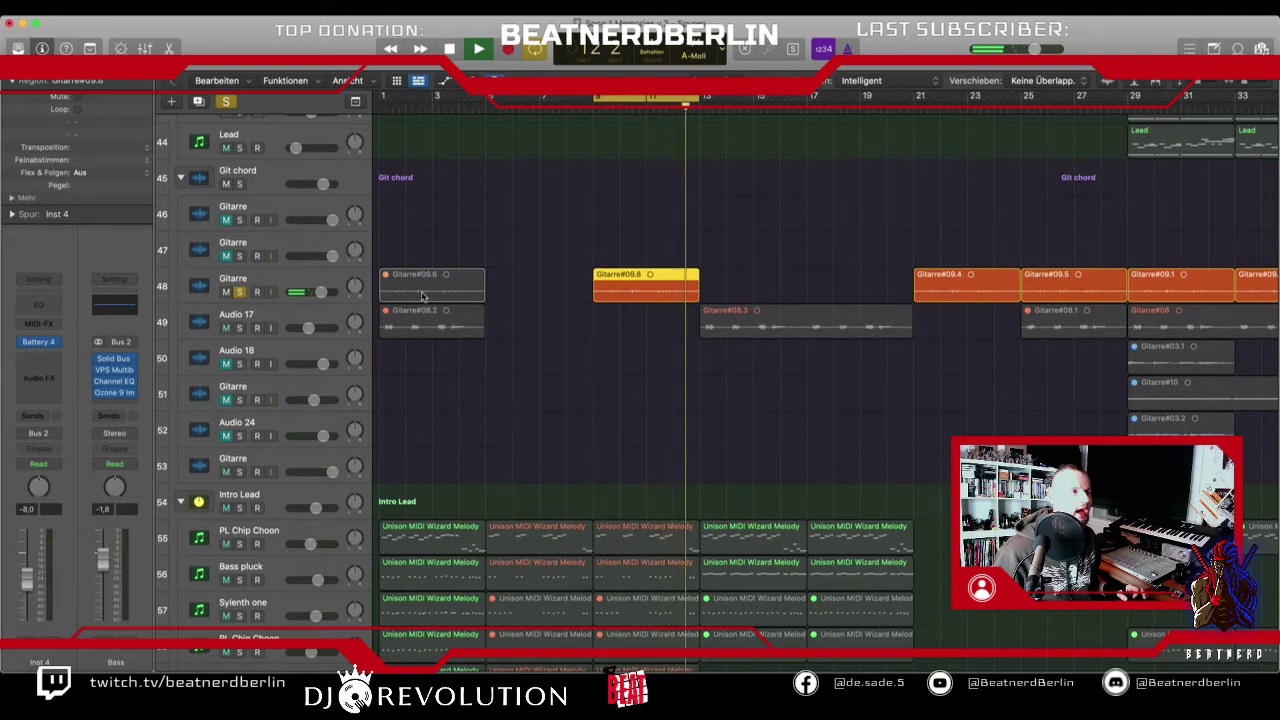
{"action": "left_click", "coordinate": [239, 291]}
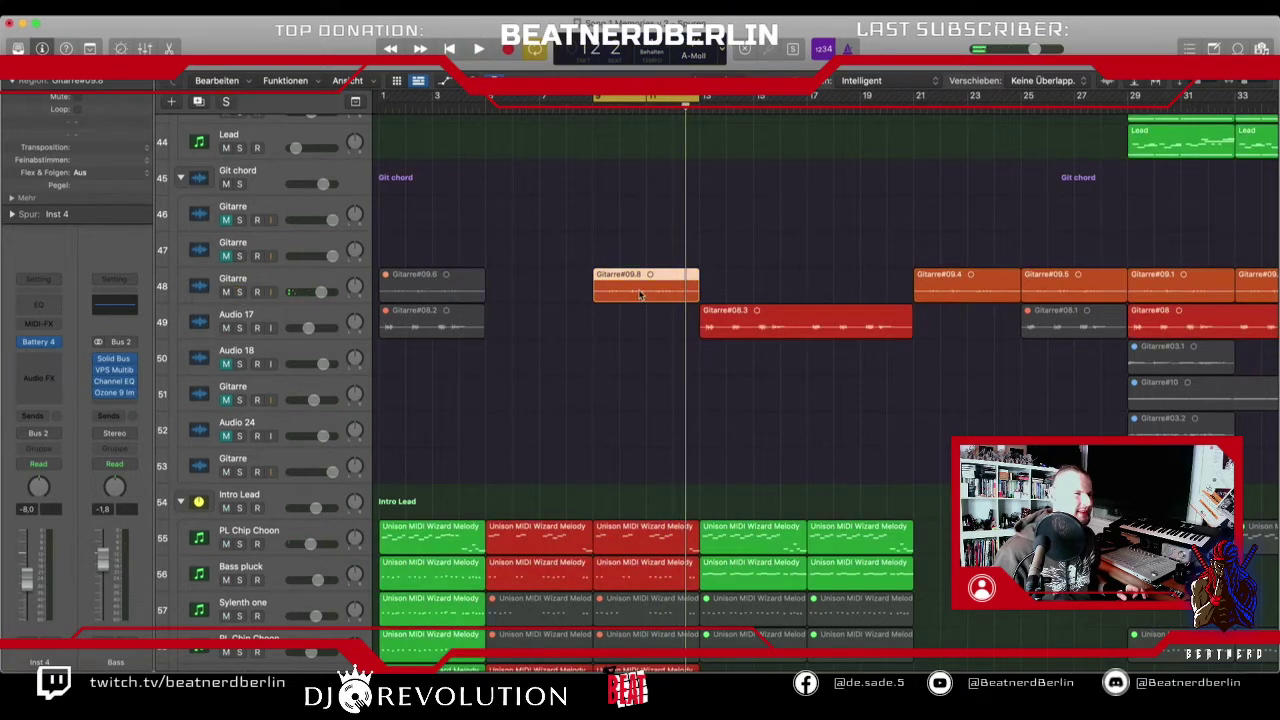
{"action": "key", "text": "Delete"}
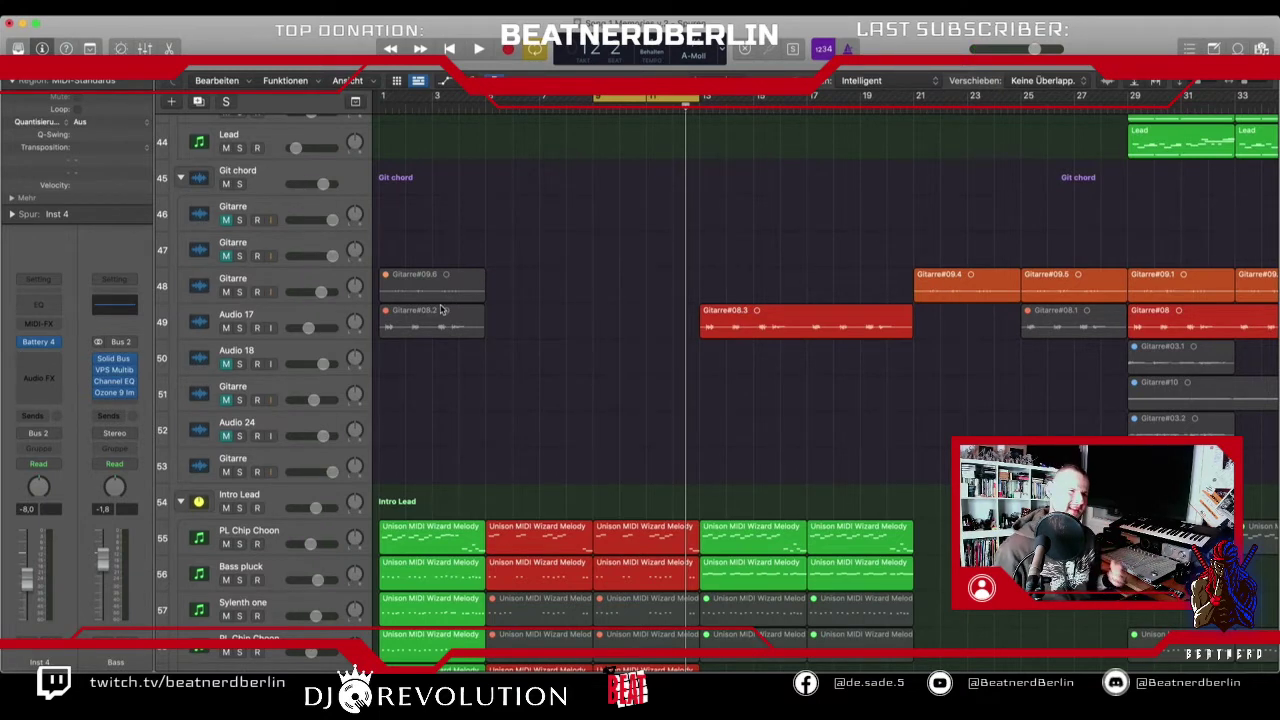
- Select the Gitarre track holding Gitarre#09.4, play from bar 5 while checking the pad and percussion tracks, and stop
{"action": "left_click", "coordinate": [307, 285]}
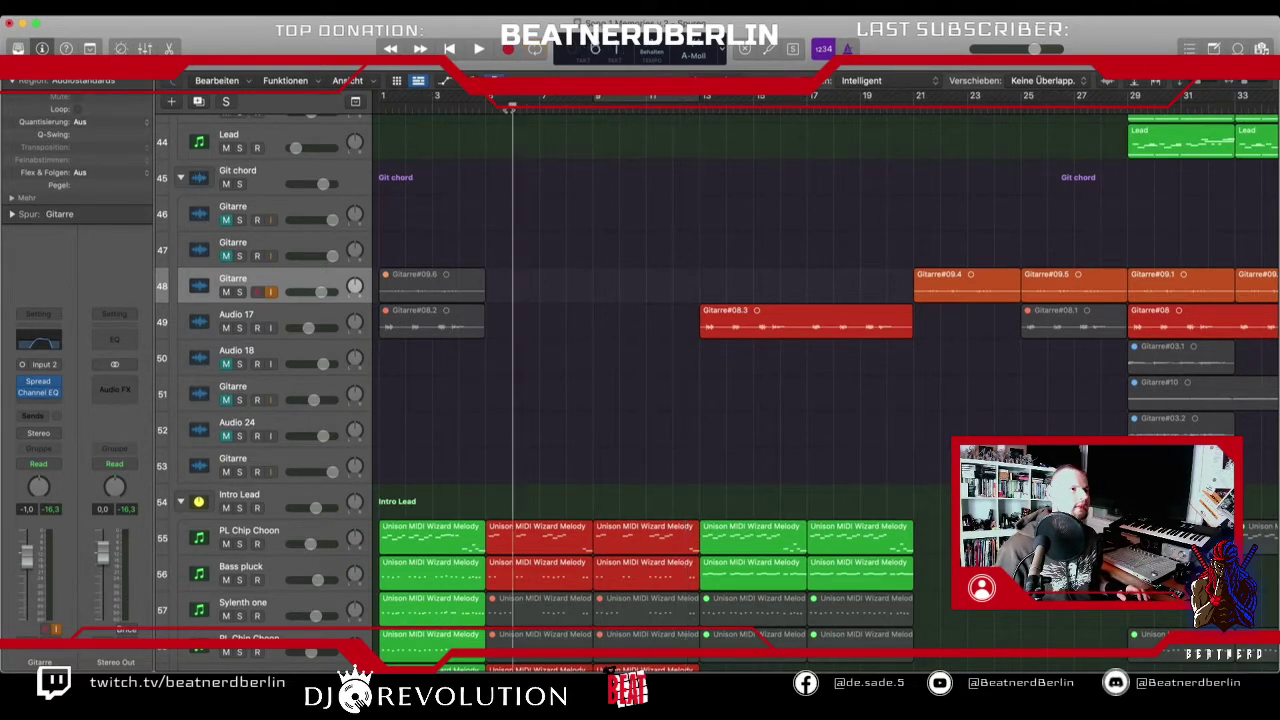
{"action": "left_click_drag", "start_coordinate": [479, 108], "coordinate": [485, 109]}
{"action": "key", "text": "space"}
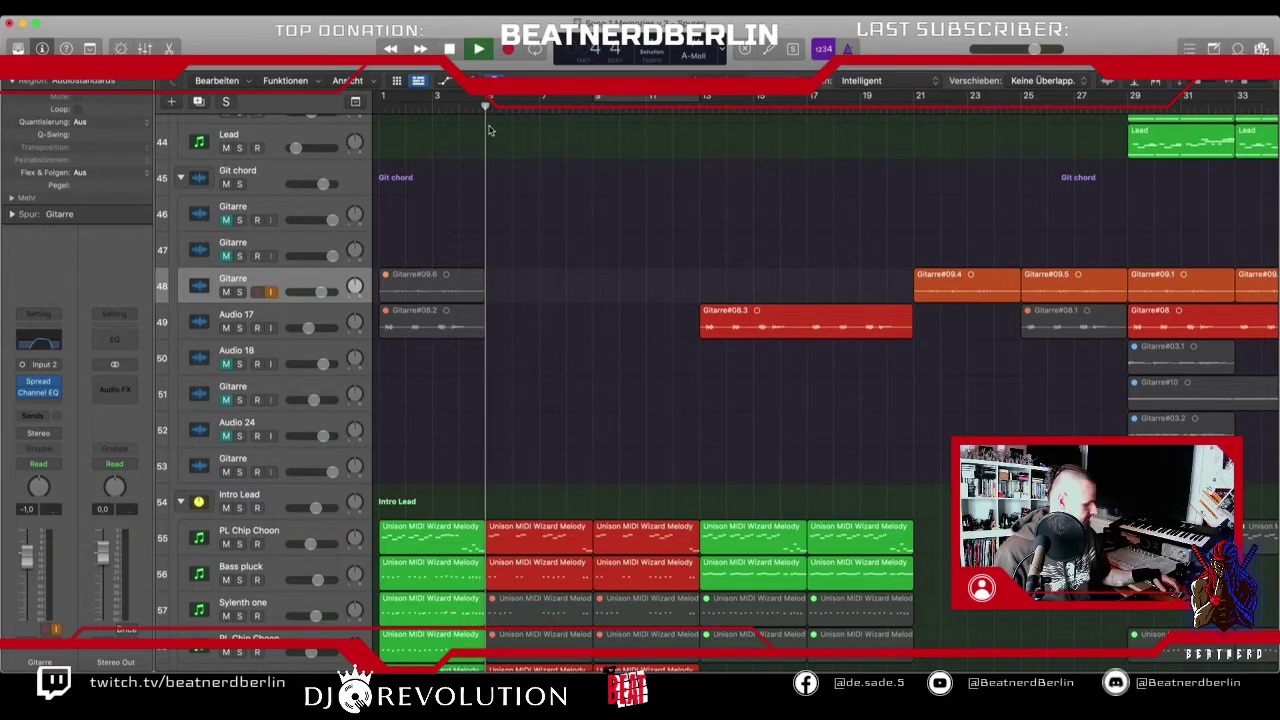
{"action": "scroll", "coordinate": [608, 197], "scroll_direction": "up", "scroll_amount": 10}
{"action": "scroll", "coordinate": [608, 197], "scroll_direction": "up", "scroll_amount": 10}
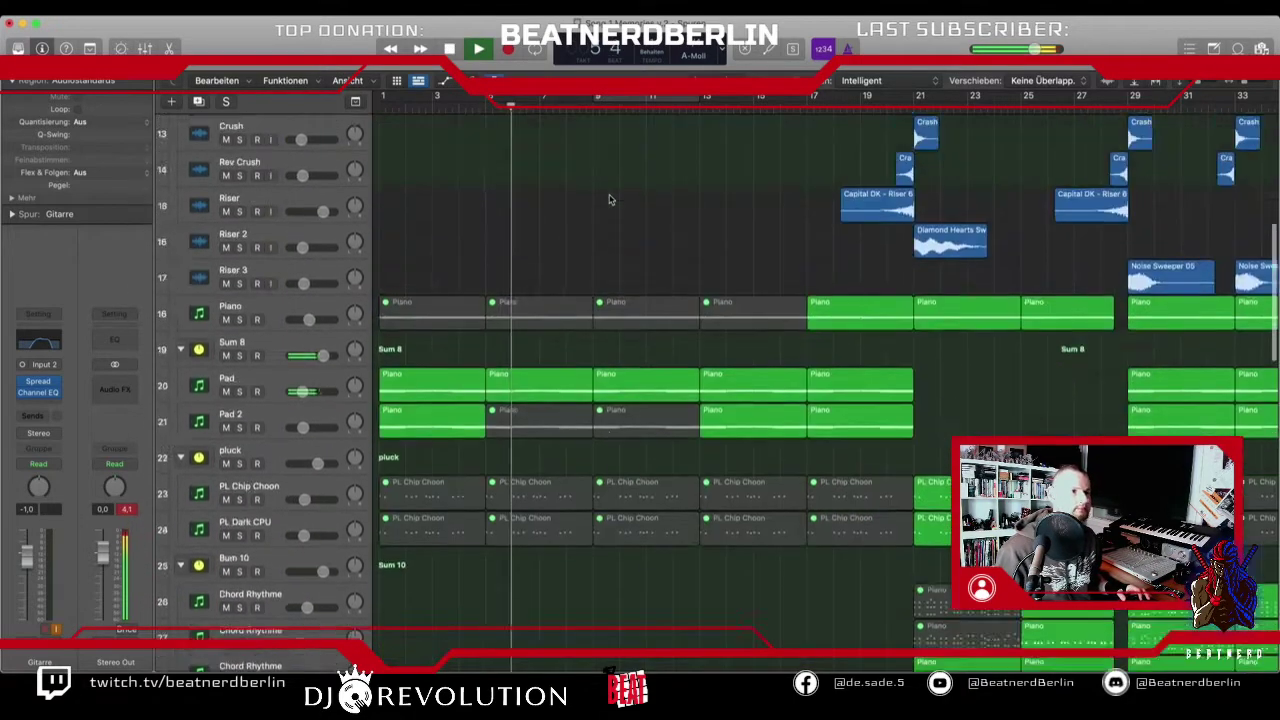
{"action": "key", "text": "space"}
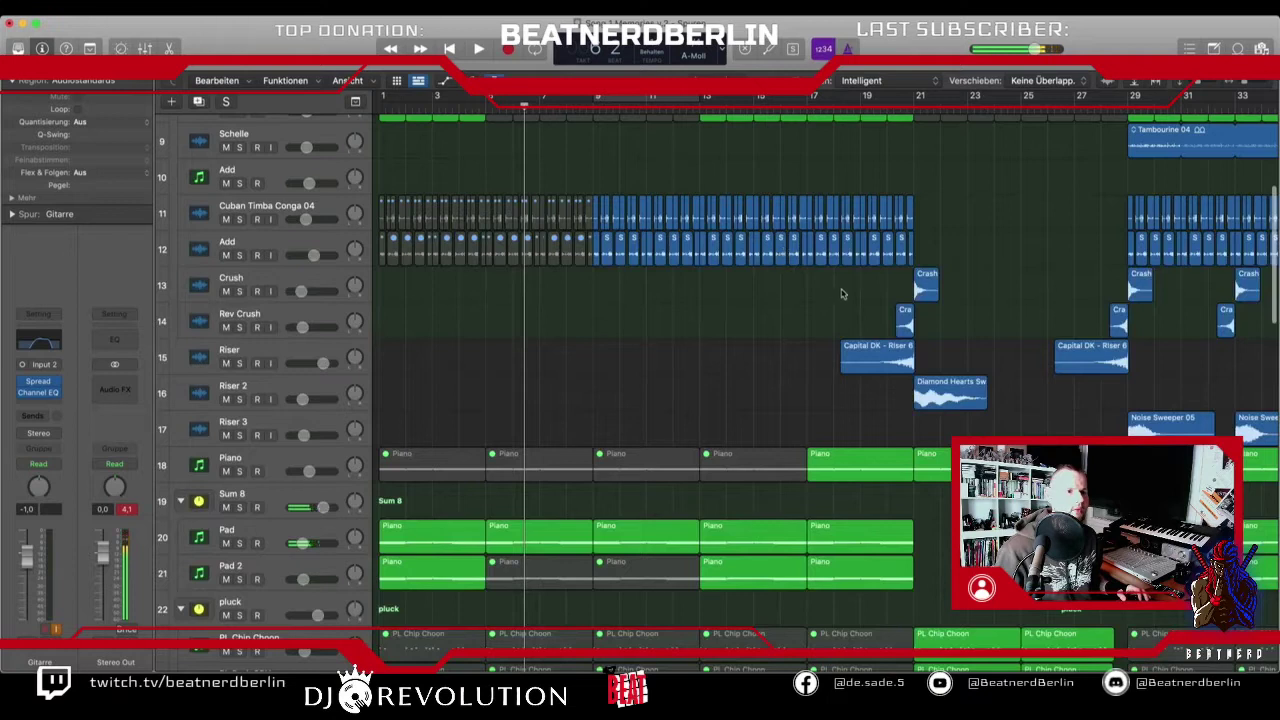
- Copy the crash, reverse crash and Capital DK riser regions around bar 21 to bar 5, and play the song from bar 1
{"action": "left_click_drag", "start_coordinate": [917, 337], "coordinate": [476, 356]}
{"action": "key", "text": "Return"}
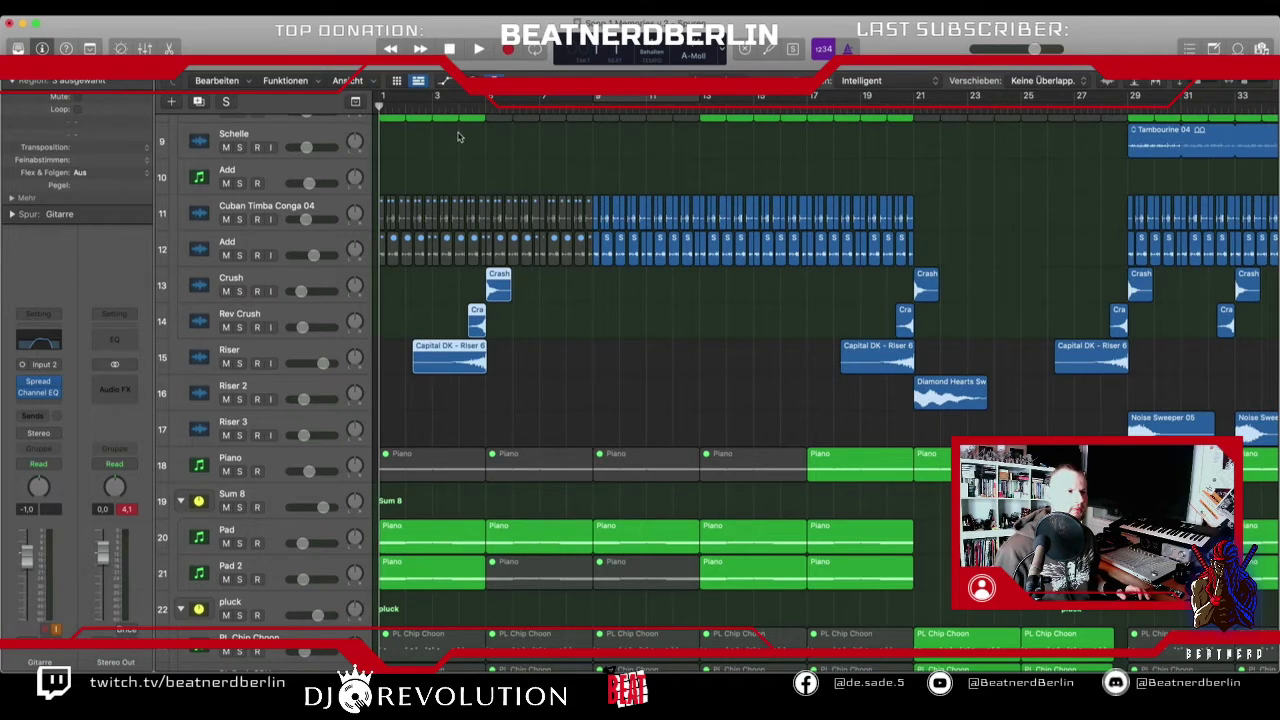
{"action": "key", "text": "space"}
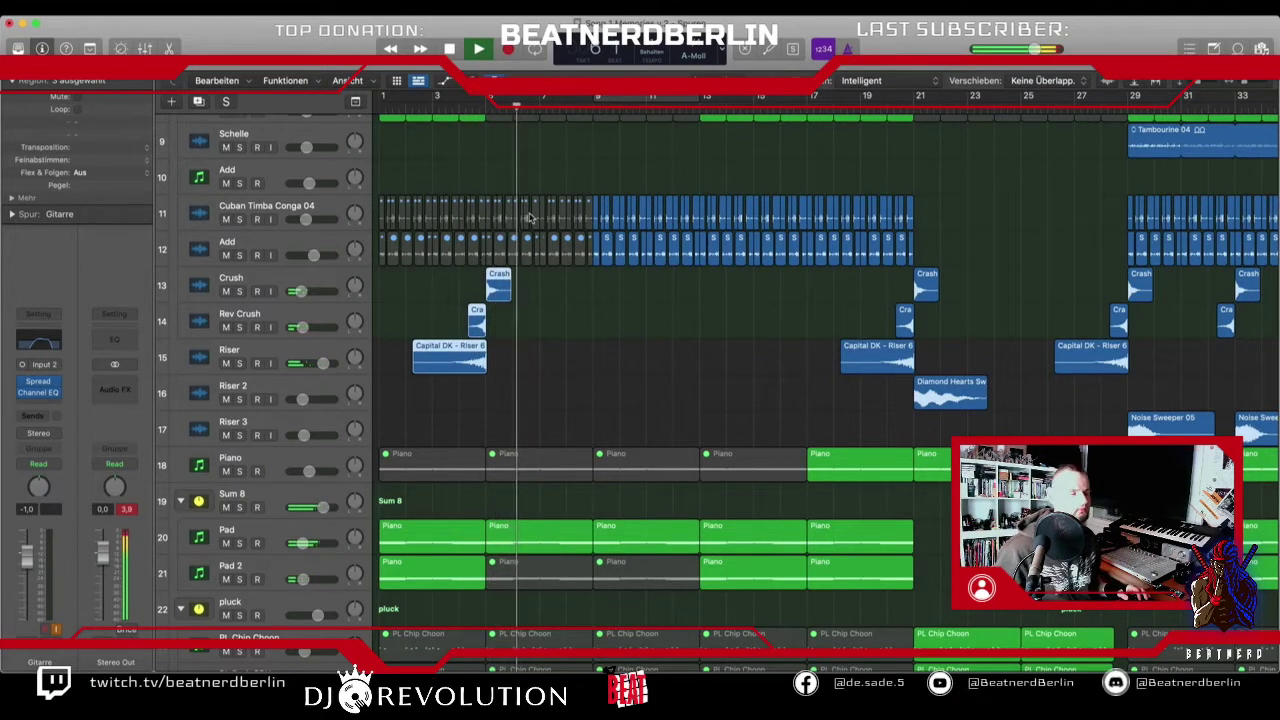
{"action": "scroll", "coordinate": [537, 222], "scroll_direction": "up", "scroll_amount": 3}
{"action": "scroll", "coordinate": [540, 220], "scroll_direction": "down", "scroll_amount": 10}
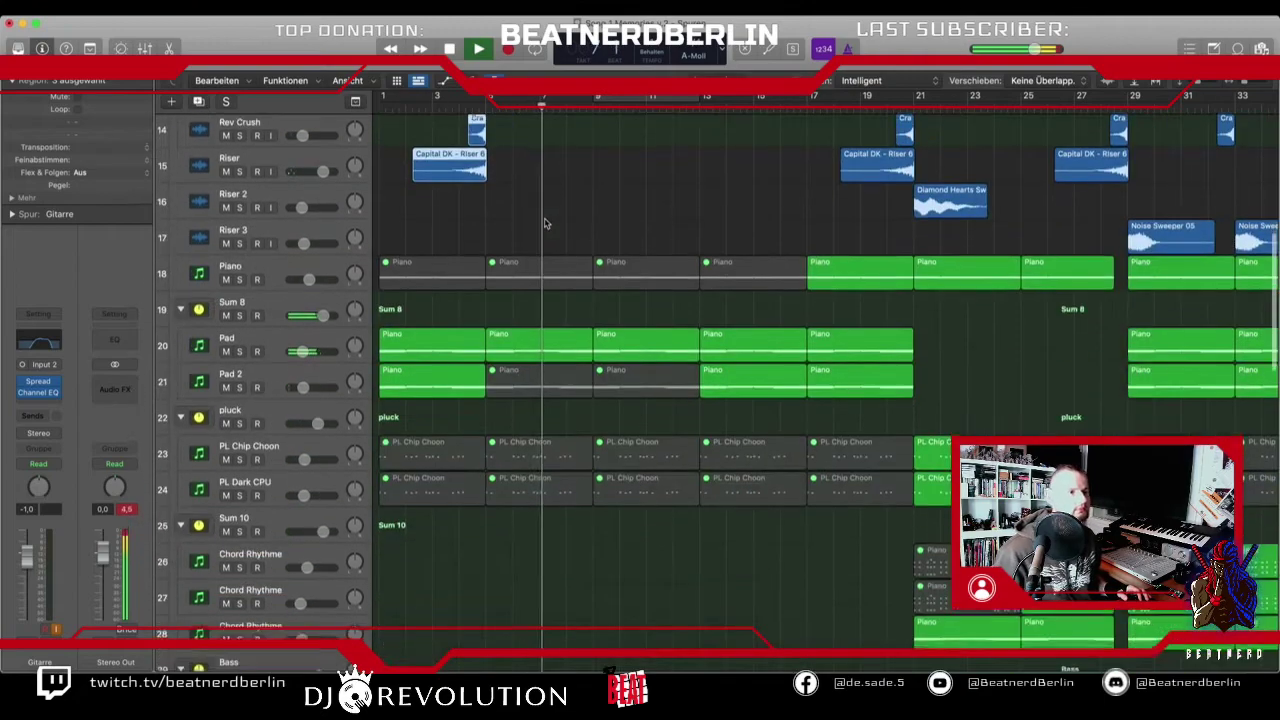
{"action": "scroll", "coordinate": [544, 220], "scroll_direction": "down", "scroll_amount": 3}
{"action": "scroll", "coordinate": [544, 220], "scroll_direction": "up", "scroll_amount": 4}
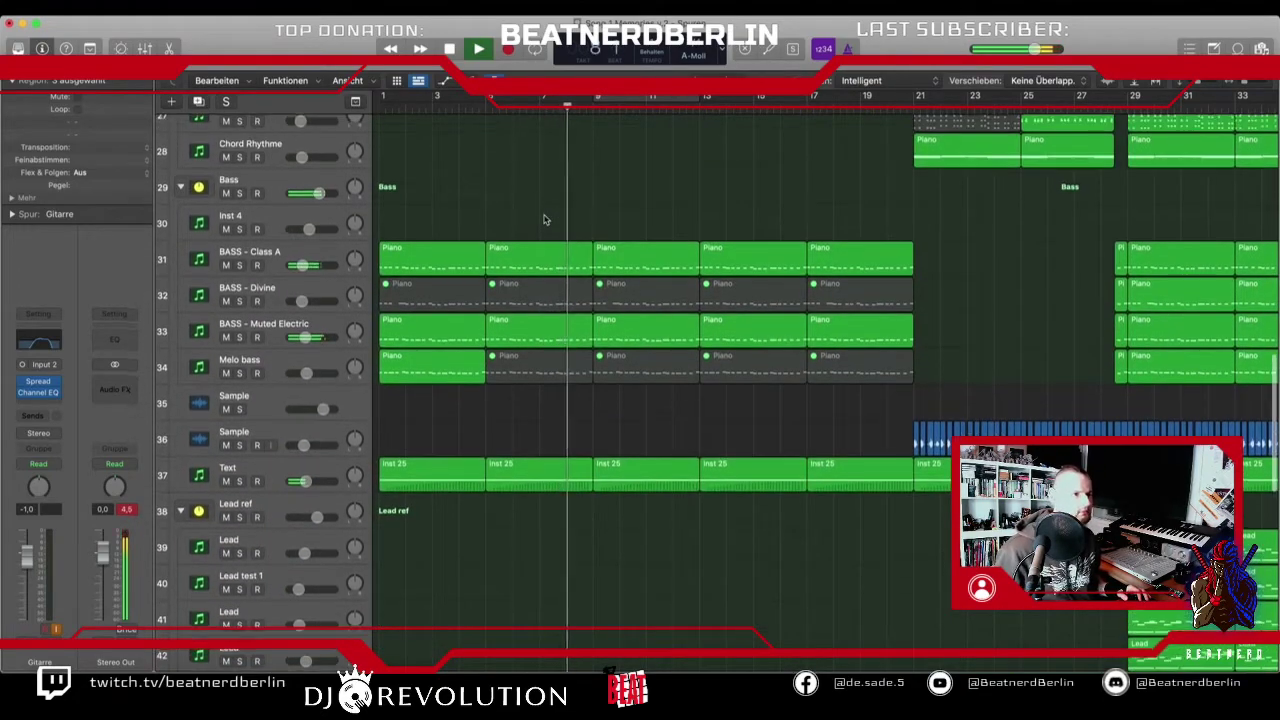
{"action": "scroll", "coordinate": [545, 222], "scroll_direction": "down", "scroll_amount": 15}
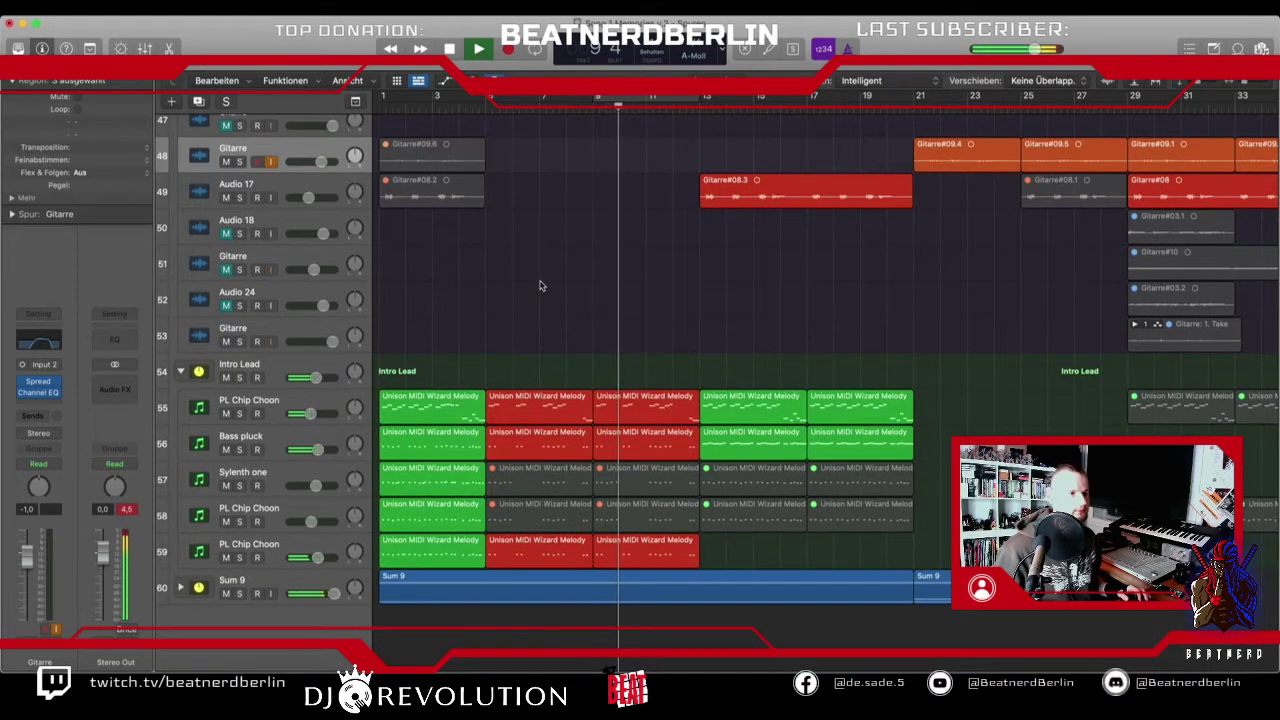
{"action": "key", "text": "space"}
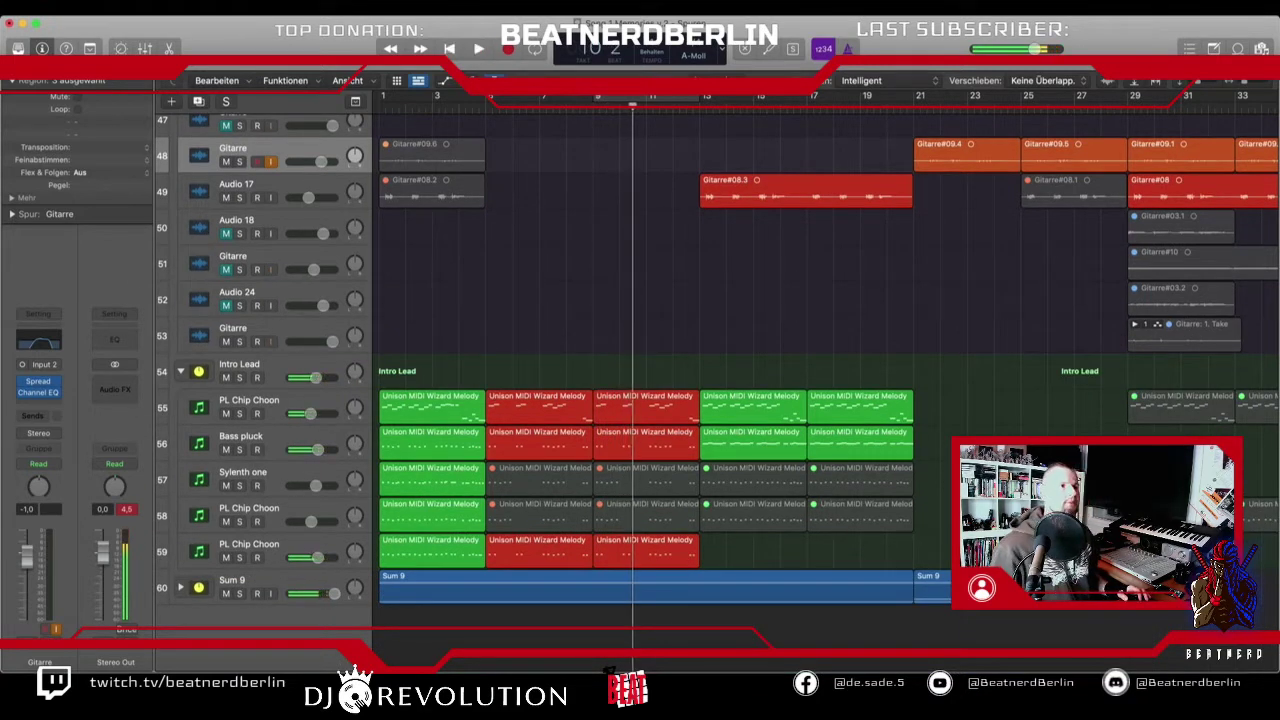
- Set a loop over bars 5 to 10, open the PL Chip Choon melody region at bar 5 in the piano roll, and play it
{"action": "left_click_drag", "start_coordinate": [488, 100], "coordinate": [618, 100]}
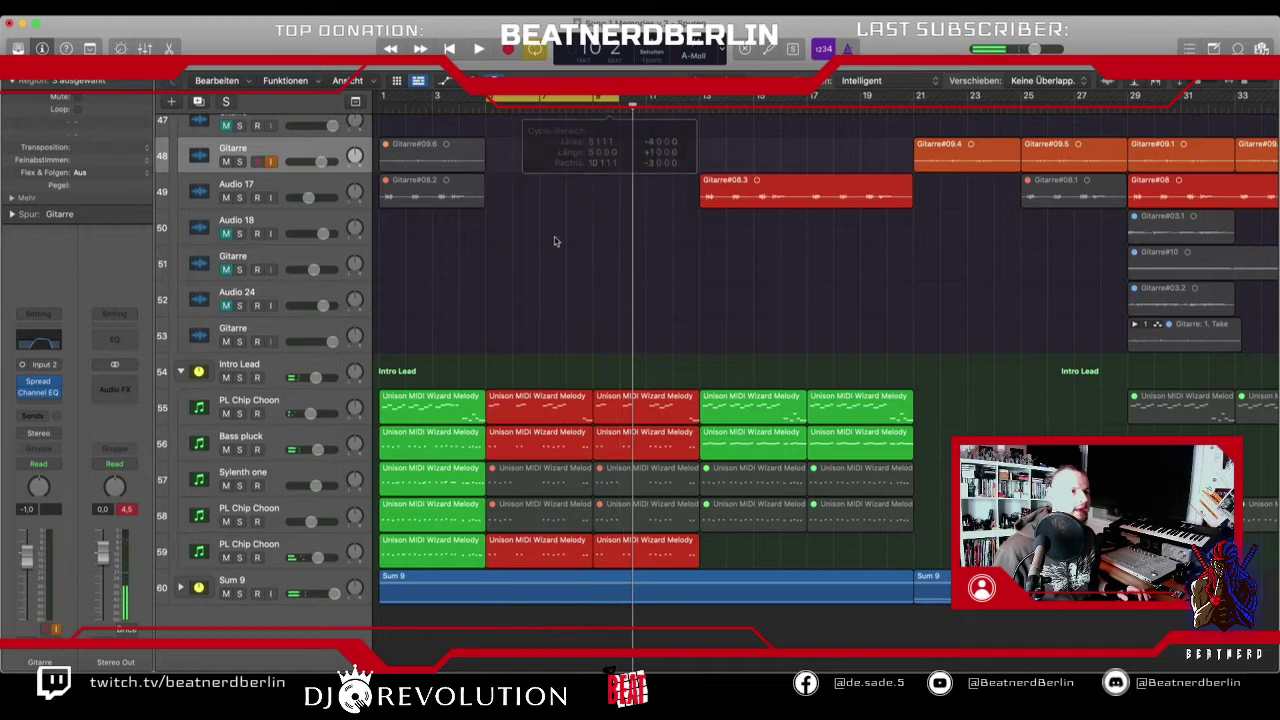
{"action": "double_click", "coordinate": [515, 410]}
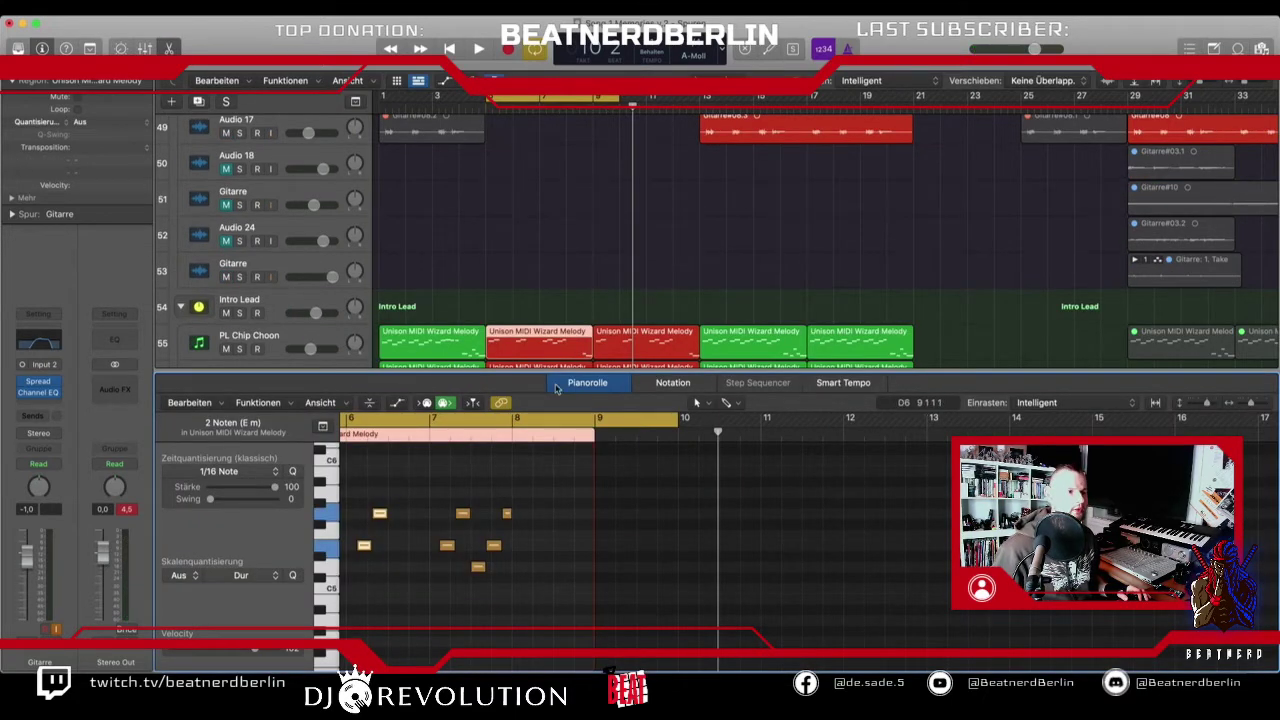
{"action": "scroll", "coordinate": [417, 147], "scroll_direction": "down", "scroll_amount": 2}
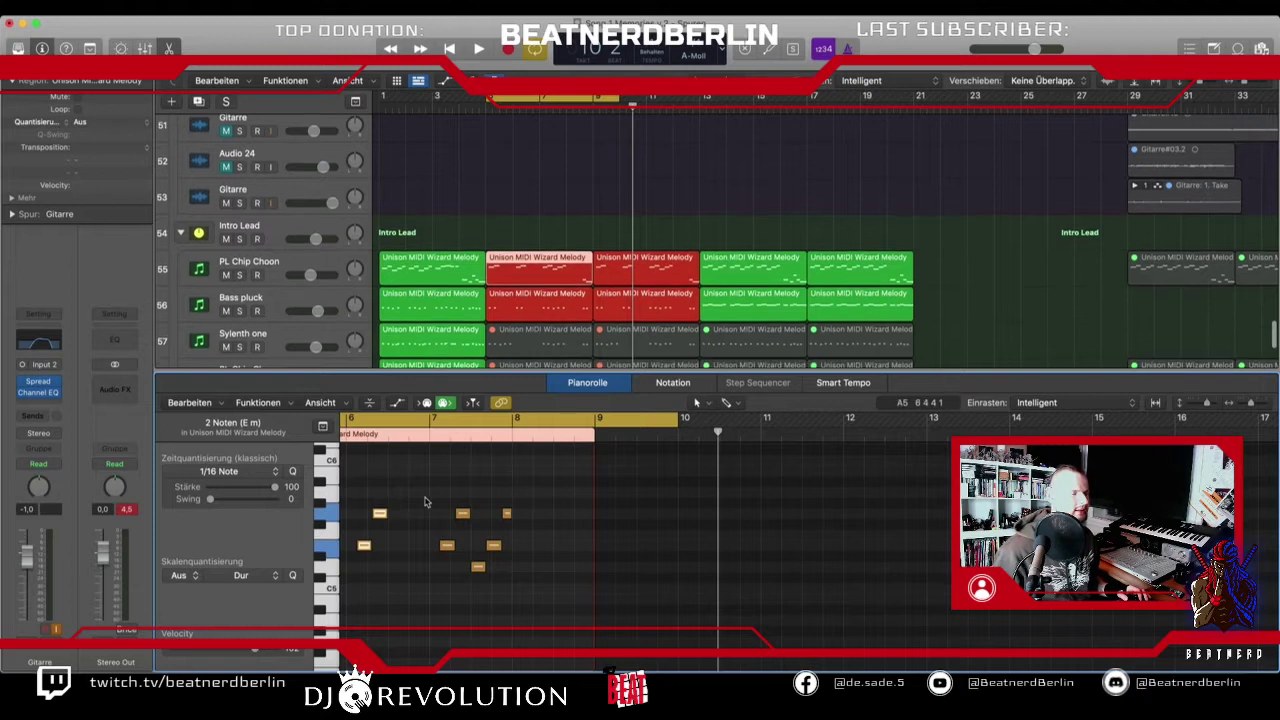
{"action": "key", "text": "space"}
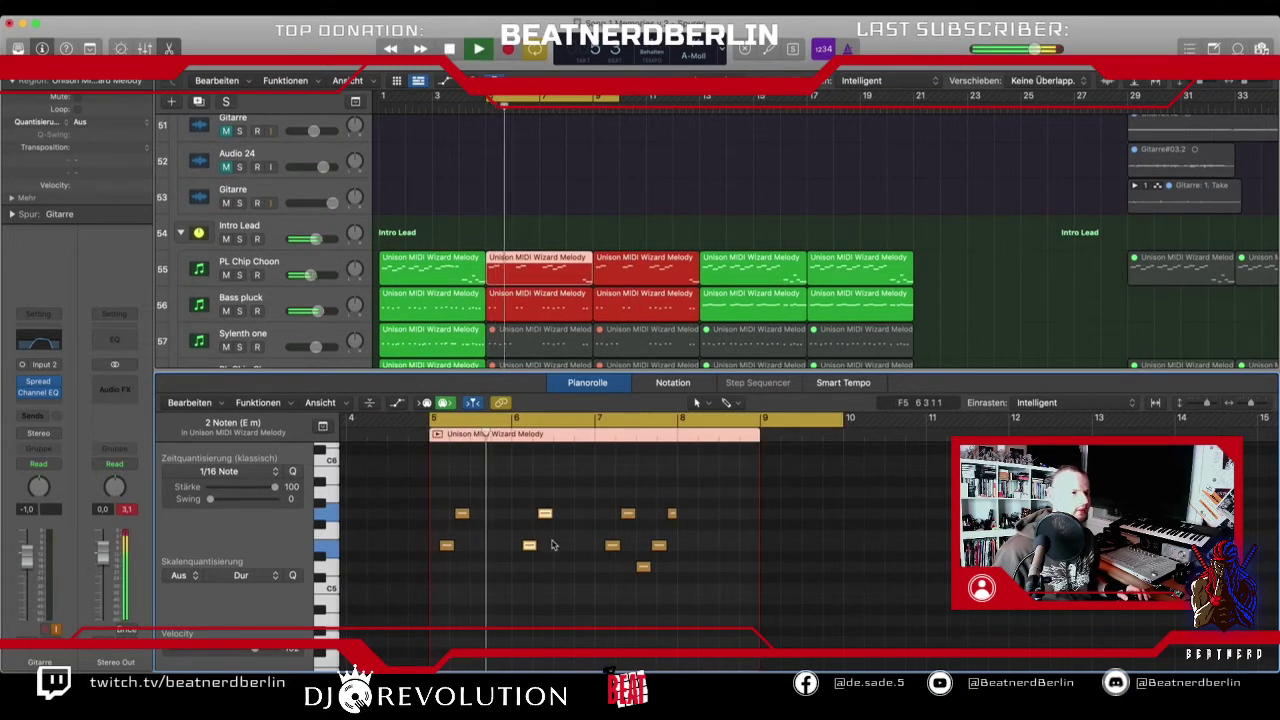
{"action": "key", "text": "space"}
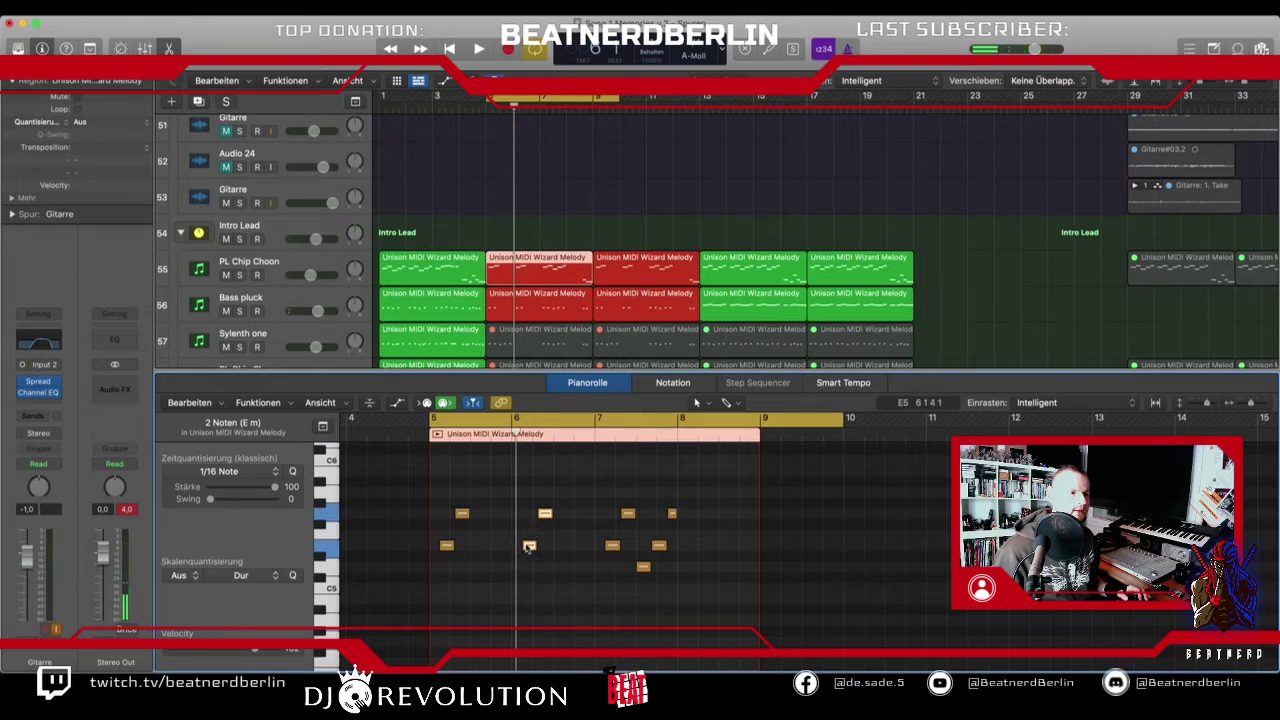
- Solo PL Chip Choon, swap the pitches of its two bar 6 notes to G5 and E5 in the region at bar 5, and play it
{"action": "left_click", "coordinate": [529, 547]}
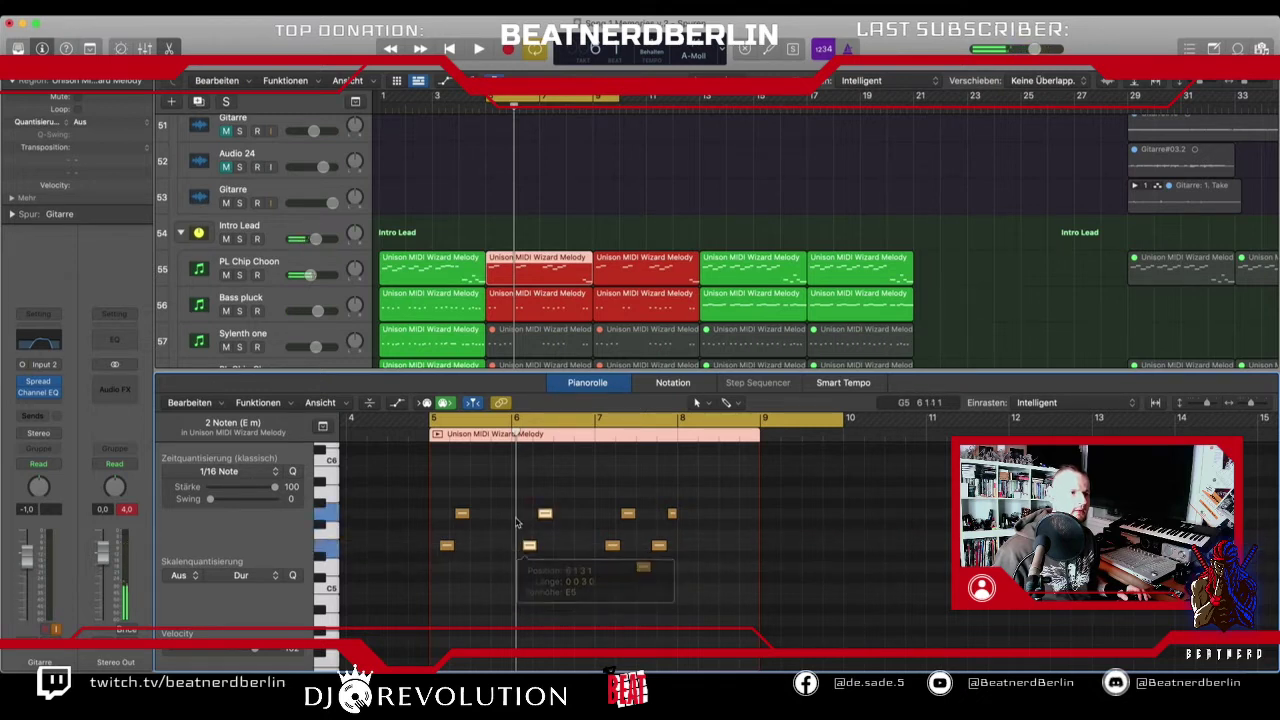
{"action": "left_click", "coordinate": [516, 522]}
{"action": "left_click", "coordinate": [239, 275]}
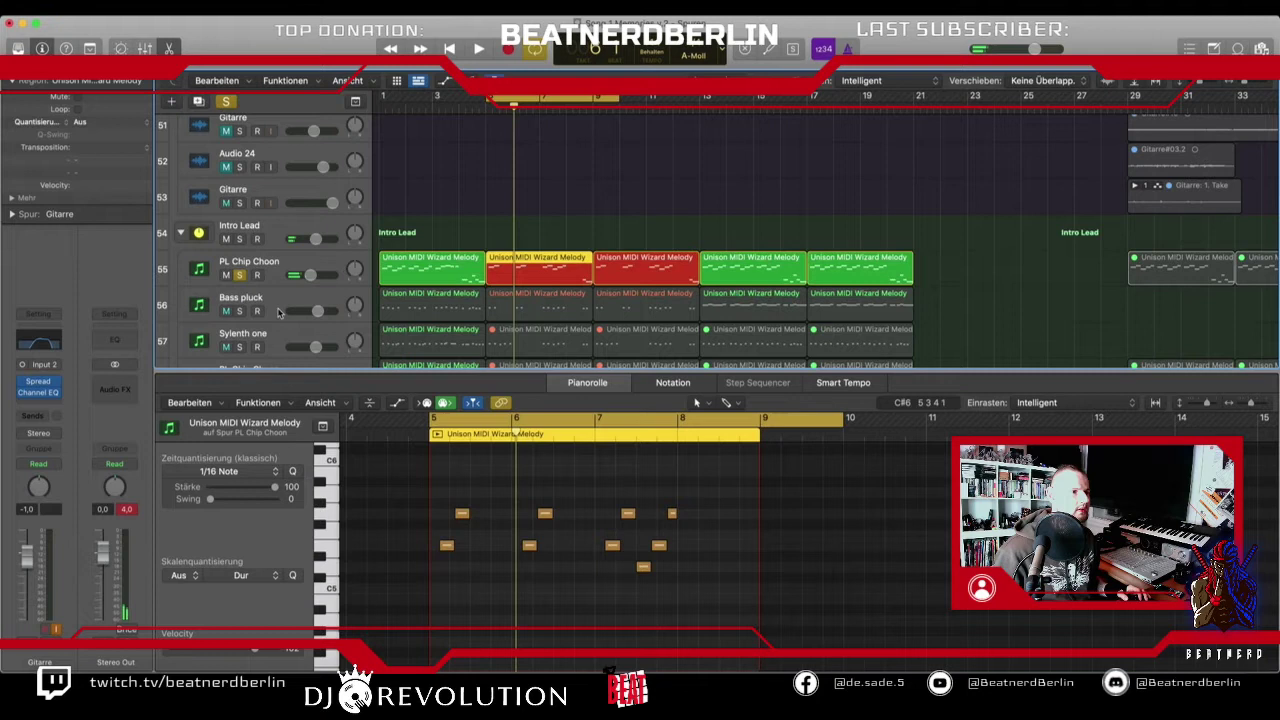
{"action": "left_click", "coordinate": [573, 569]}
{"action": "key", "text": "space"}
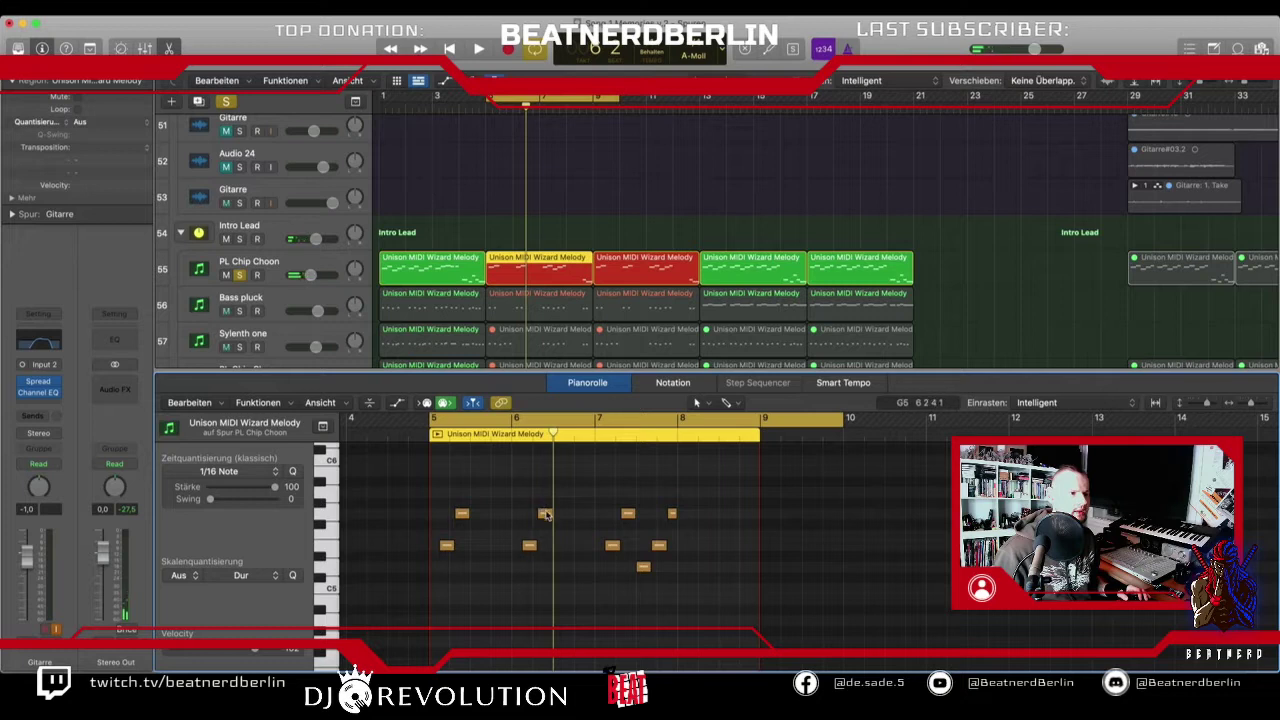
{"action": "left_click_drag", "start_coordinate": [546, 514], "coordinate": [546, 549]}
{"action": "key", "text": "space"}
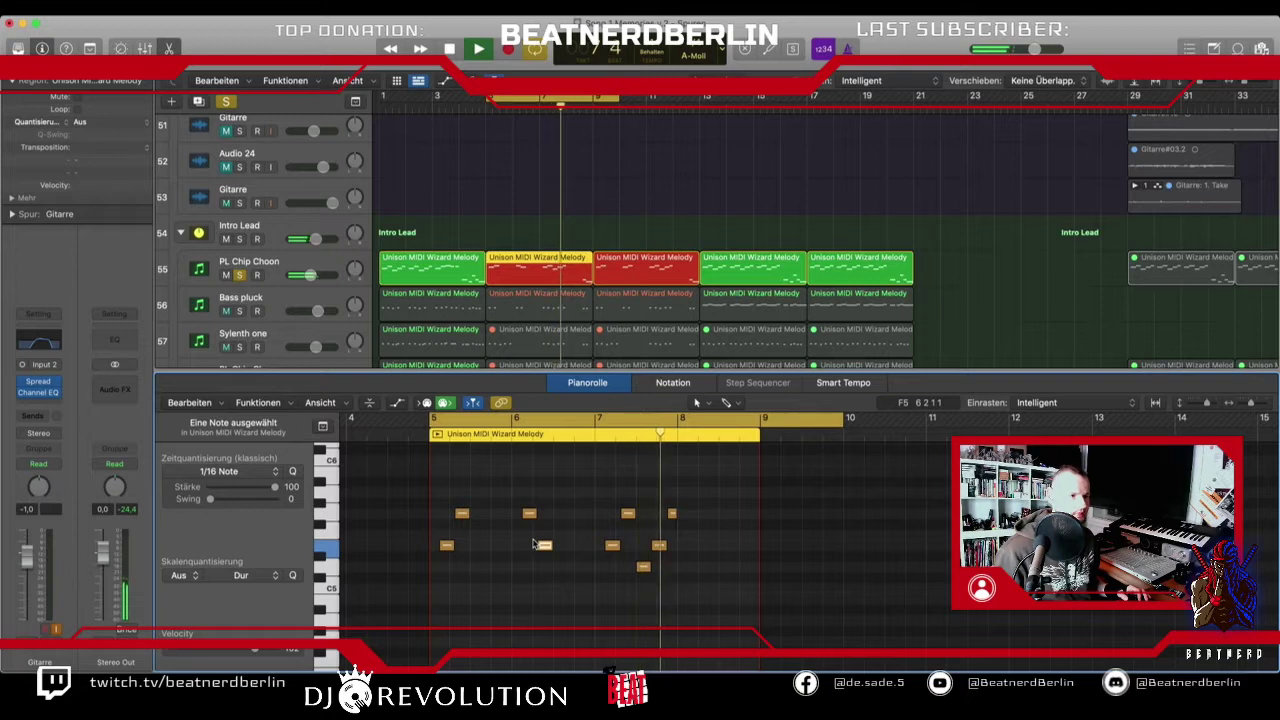
{"action": "key", "text": "space"}
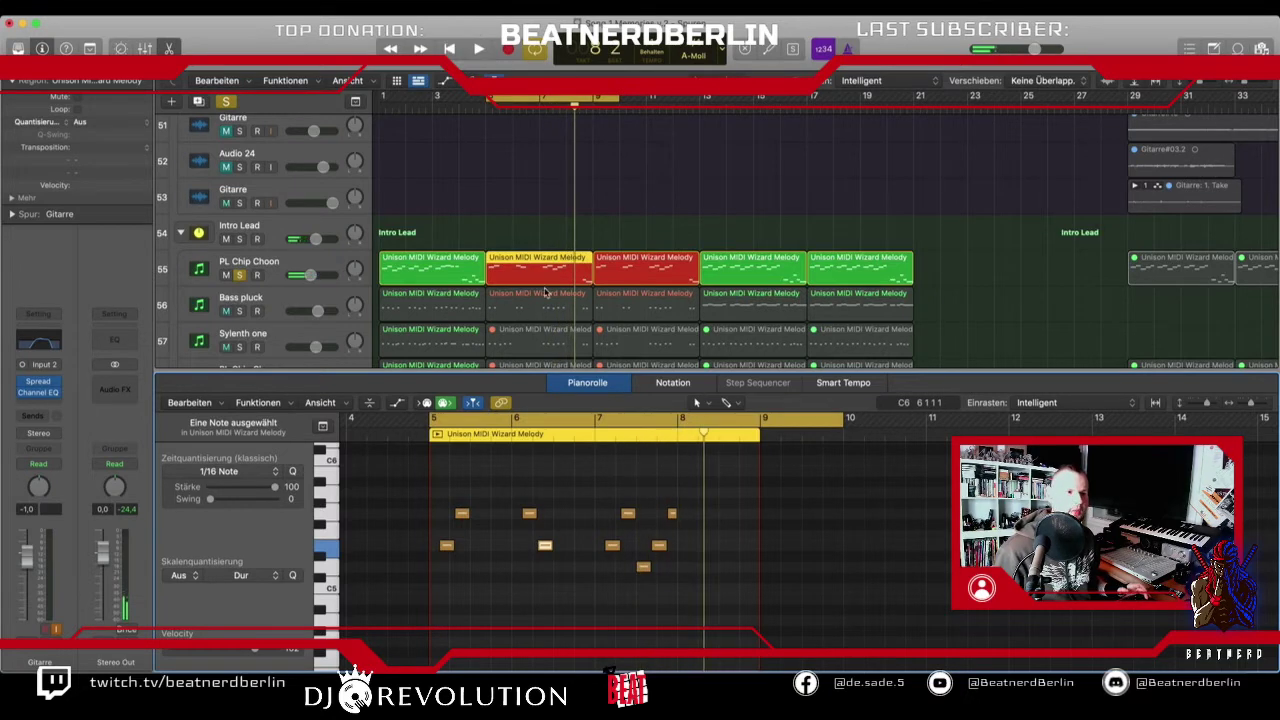
- Replace the PL Chip Choon region at bar 9 with a copy of the edited bar 5 region and end the track's solo
{"action": "left_click", "coordinate": [611, 260]}
{"action": "key", "text": "Delete"}
{"action": "left_click", "coordinate": [557, 268]}
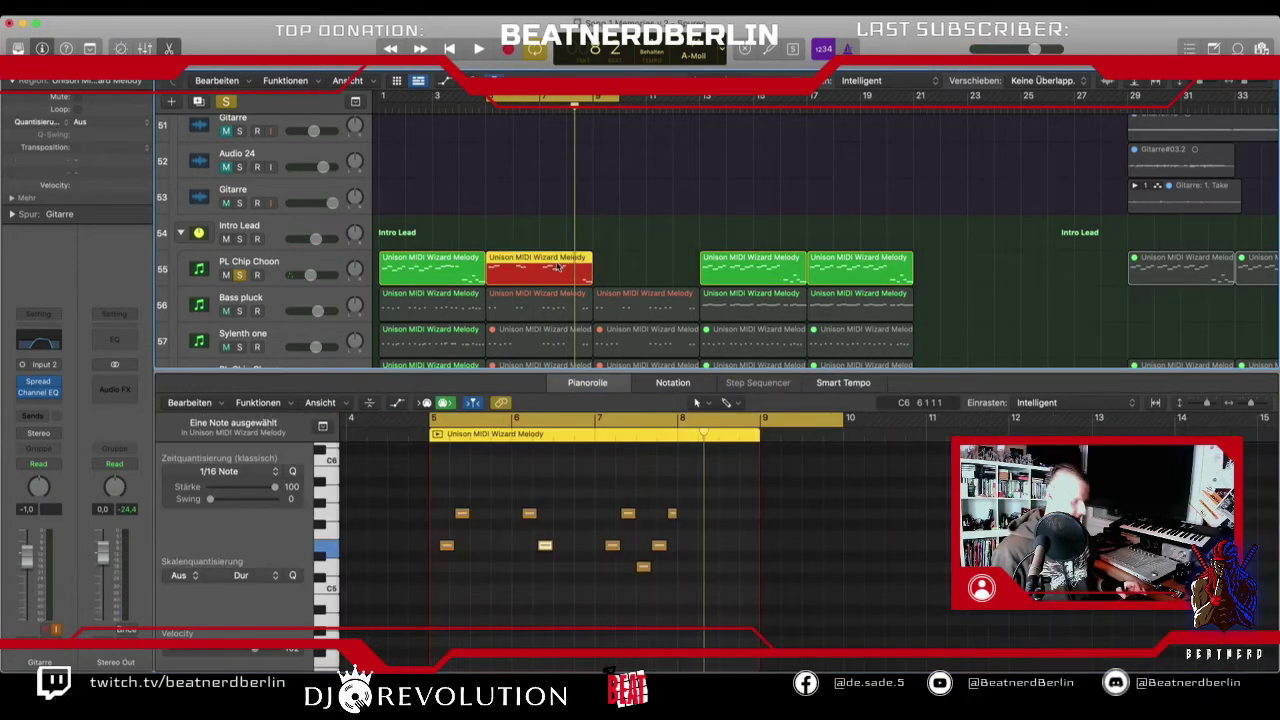
{"action": "left_click_drag", "start_coordinate": [531, 270], "coordinate": [641, 272]}
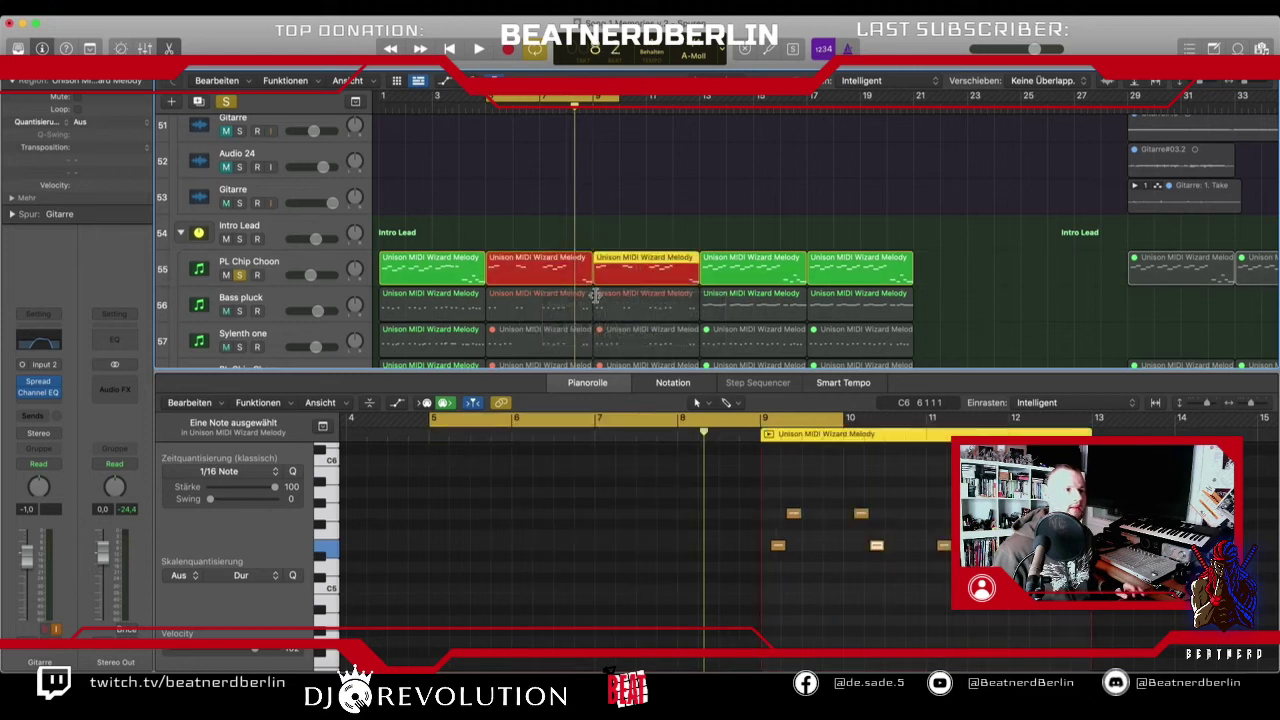
{"action": "left_click", "coordinate": [241, 277]}
- Solo Bass pluck and swap the pitches of its two bar 6 notes to G4 and E4 in the region at bar 5, matching the PL Chip Choon melody
{"action": "left_click", "coordinate": [521, 303]}
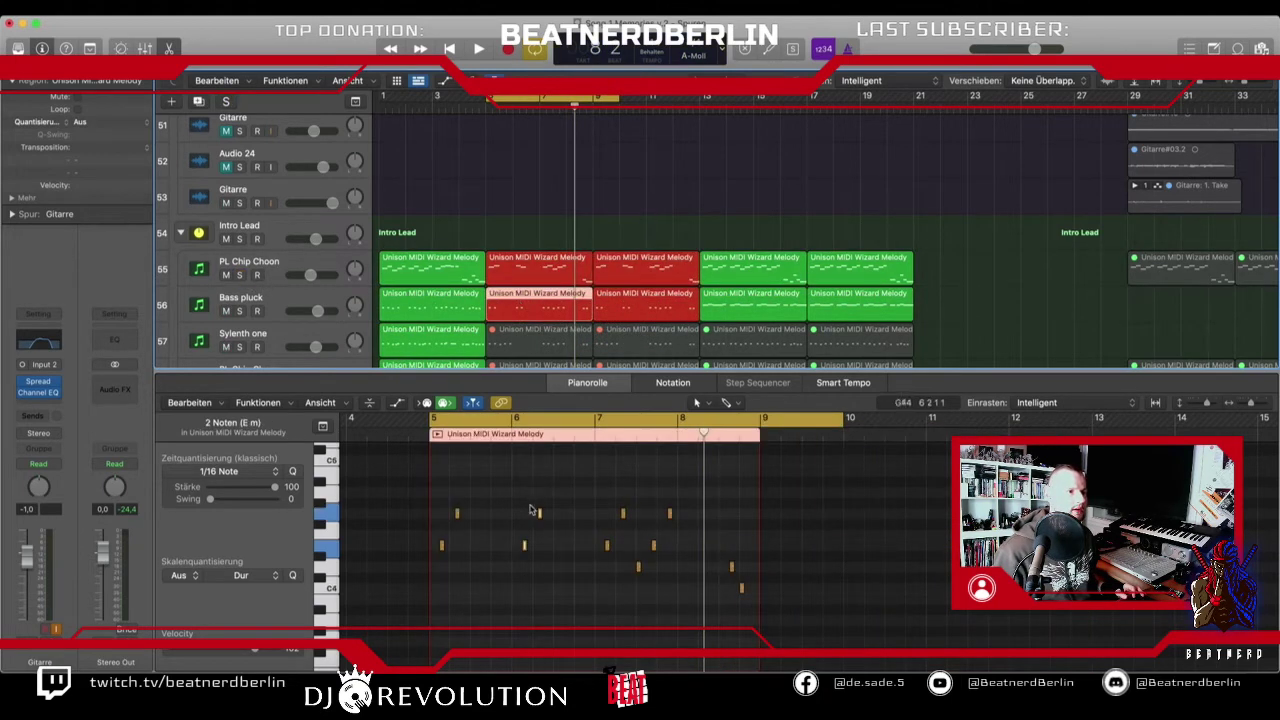
{"action": "left_click", "coordinate": [458, 517]}
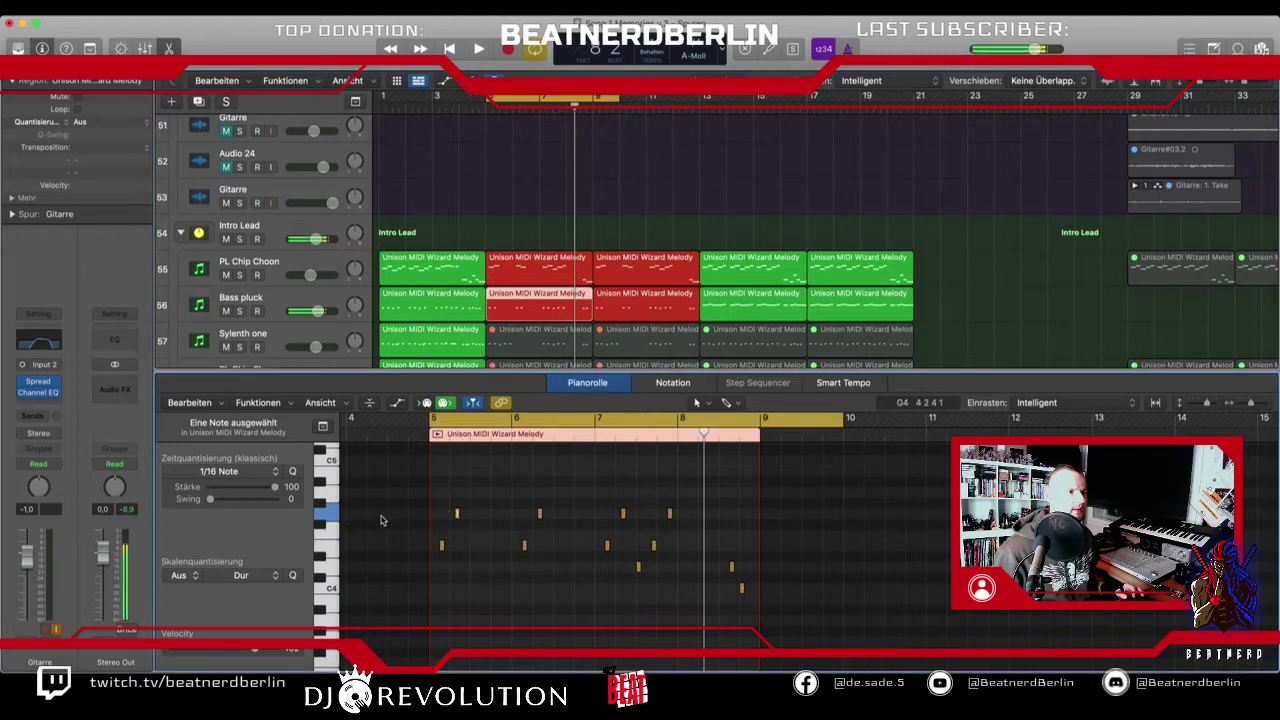
{"action": "left_click", "coordinate": [547, 283]}
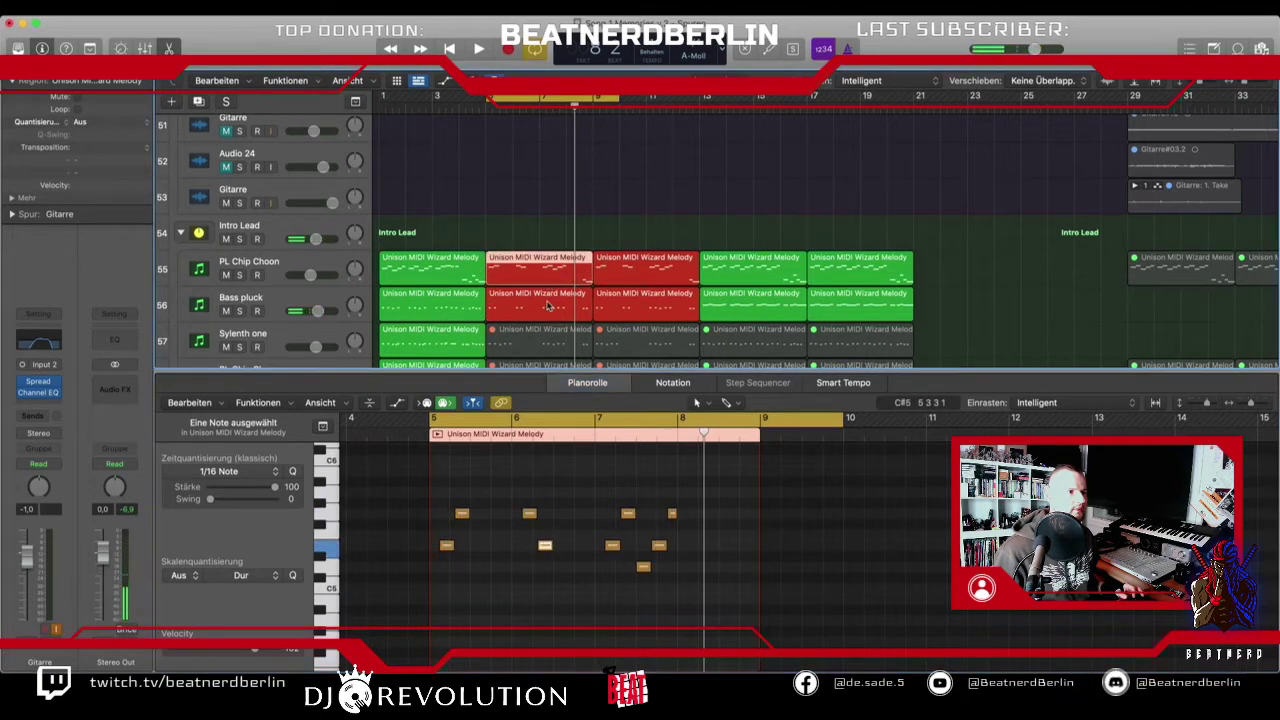
{"action": "left_click", "coordinate": [548, 307]}
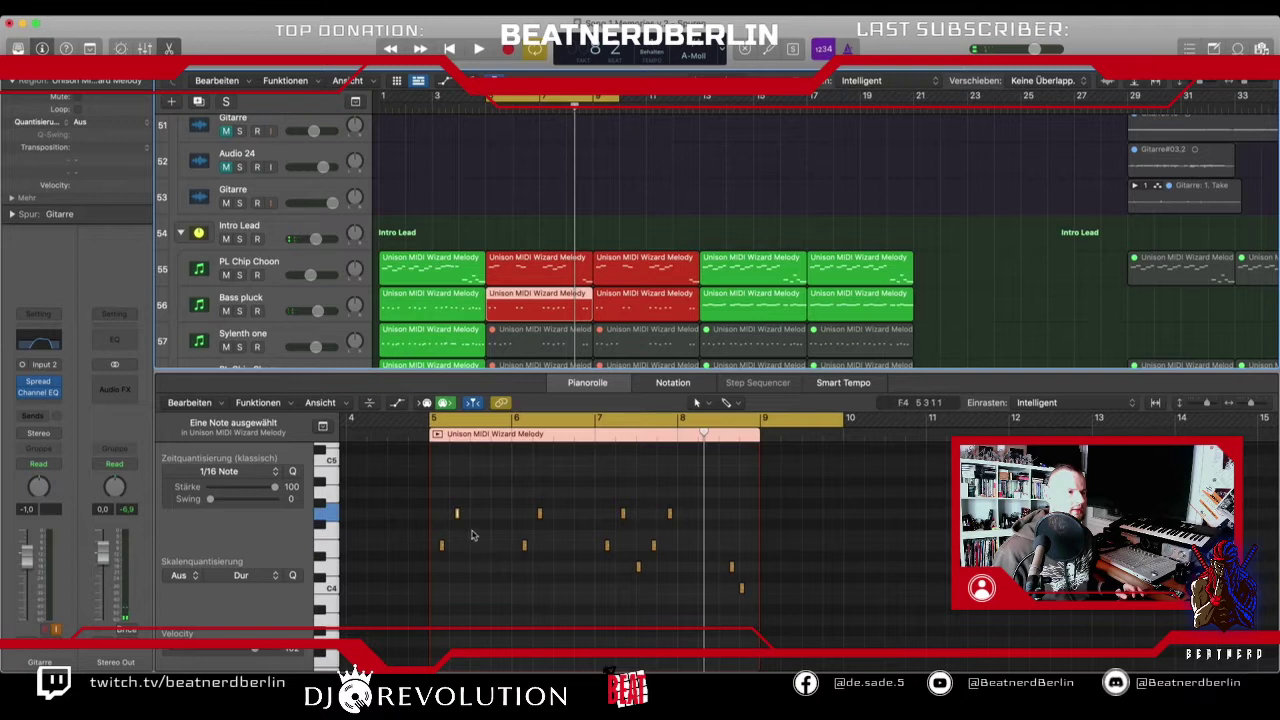
{"action": "left_click", "coordinate": [239, 311]}
{"action": "key", "text": "space"}
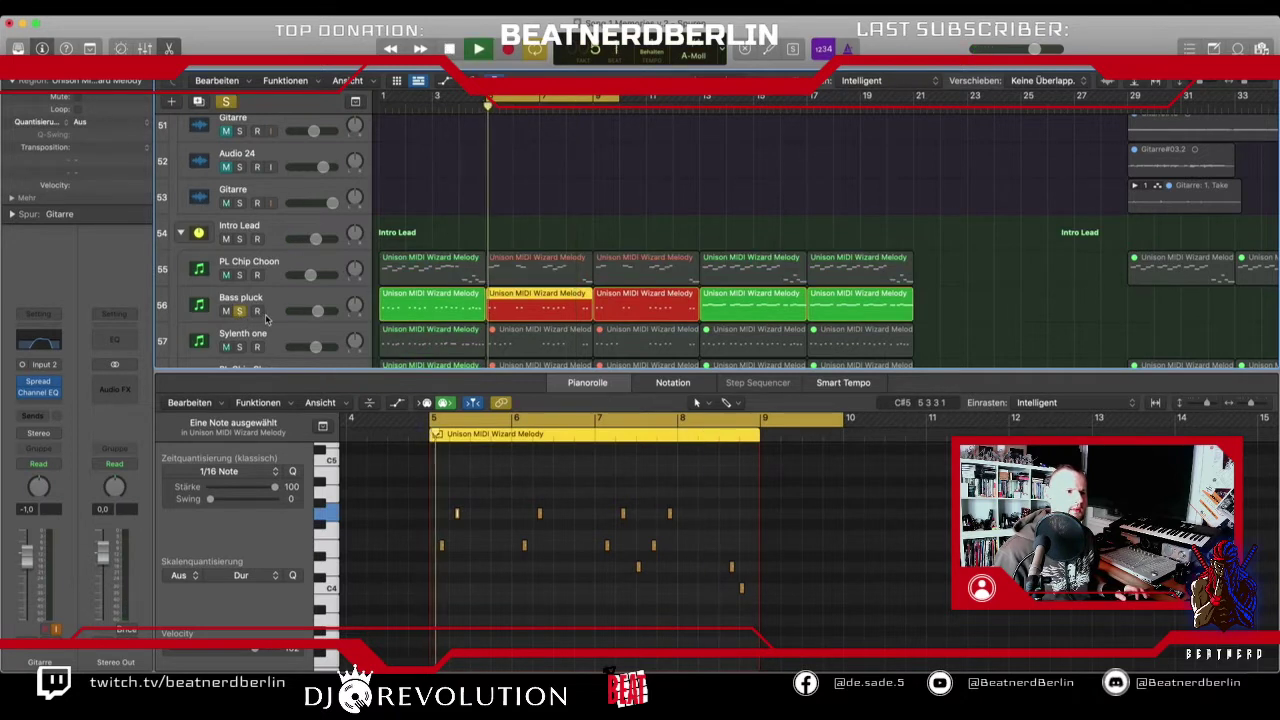
{"action": "left_click", "coordinate": [525, 513]}
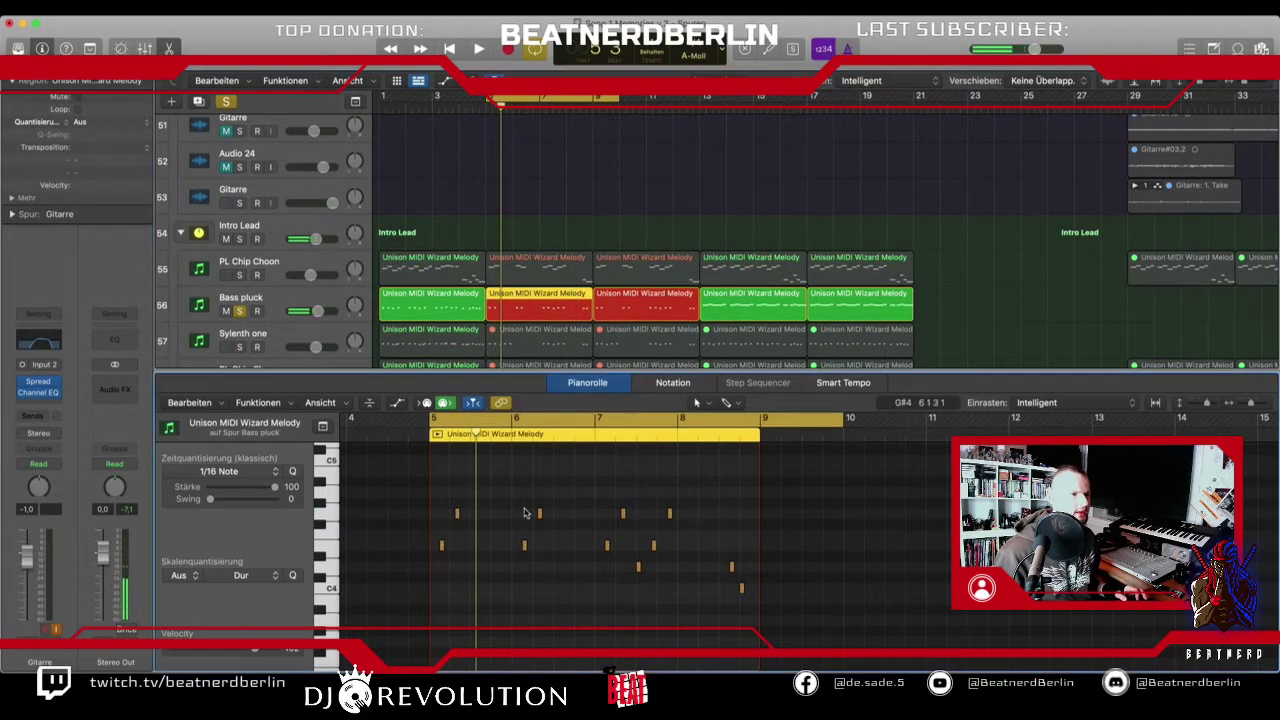
{"action": "mouse_move", "coordinate": [524, 549]}
{"action": "left_mouse_down"}
{"action": "mouse_move", "coordinate": [525, 519]}
{"action": "mouse_move", "coordinate": [539, 519]}
{"action": "mouse_move", "coordinate": [538, 544]}
{"action": "left_mouse_up"}
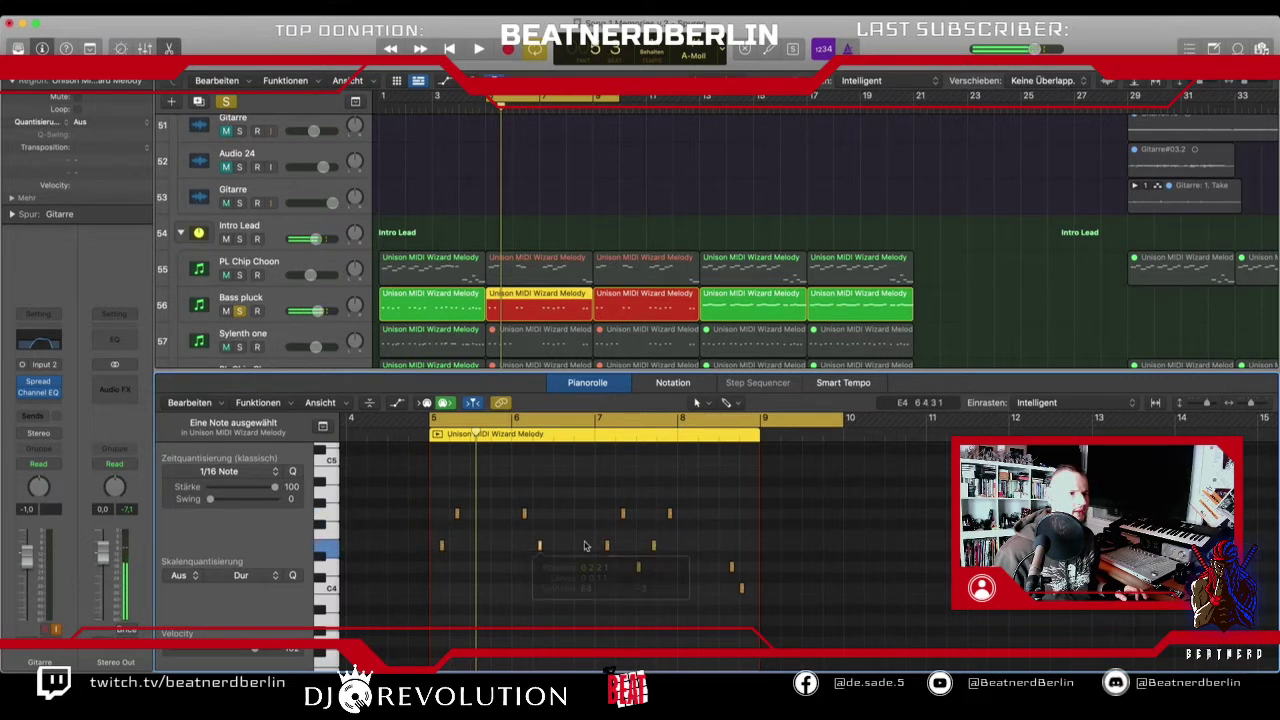
- Replace the Bass pluck region at bar 9 with a copy of the edited Bass pluck region from bar 5
{"action": "left_click", "coordinate": [619, 298]}
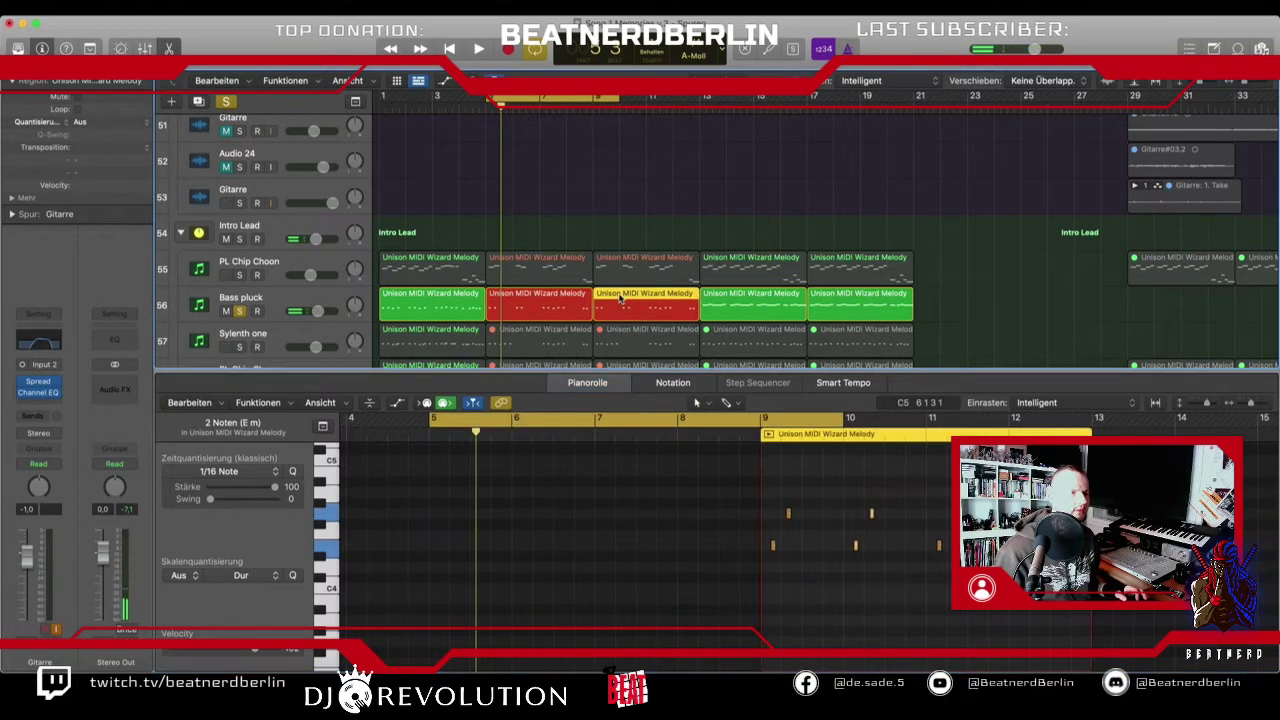
{"action": "key", "text": "Delete"}
{"action": "left_click", "coordinate": [545, 308]}
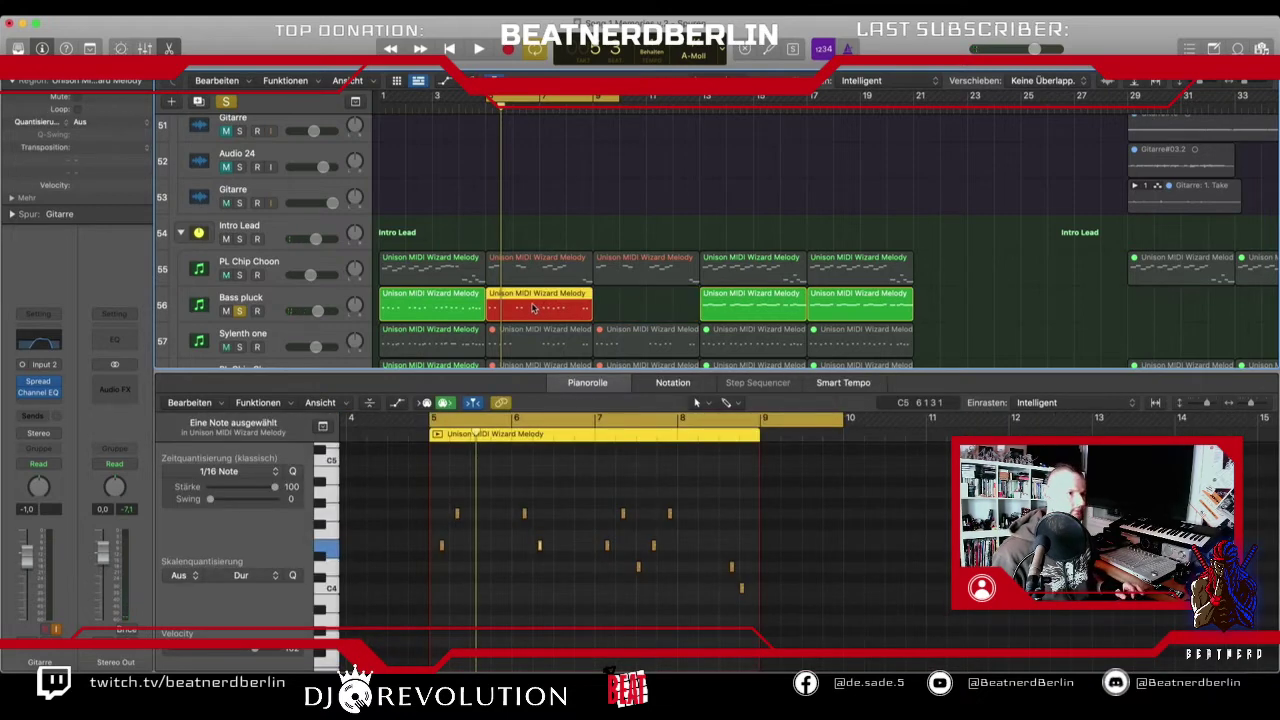
{"action": "left_click_drag", "start_coordinate": [533, 308], "coordinate": [640, 308]}
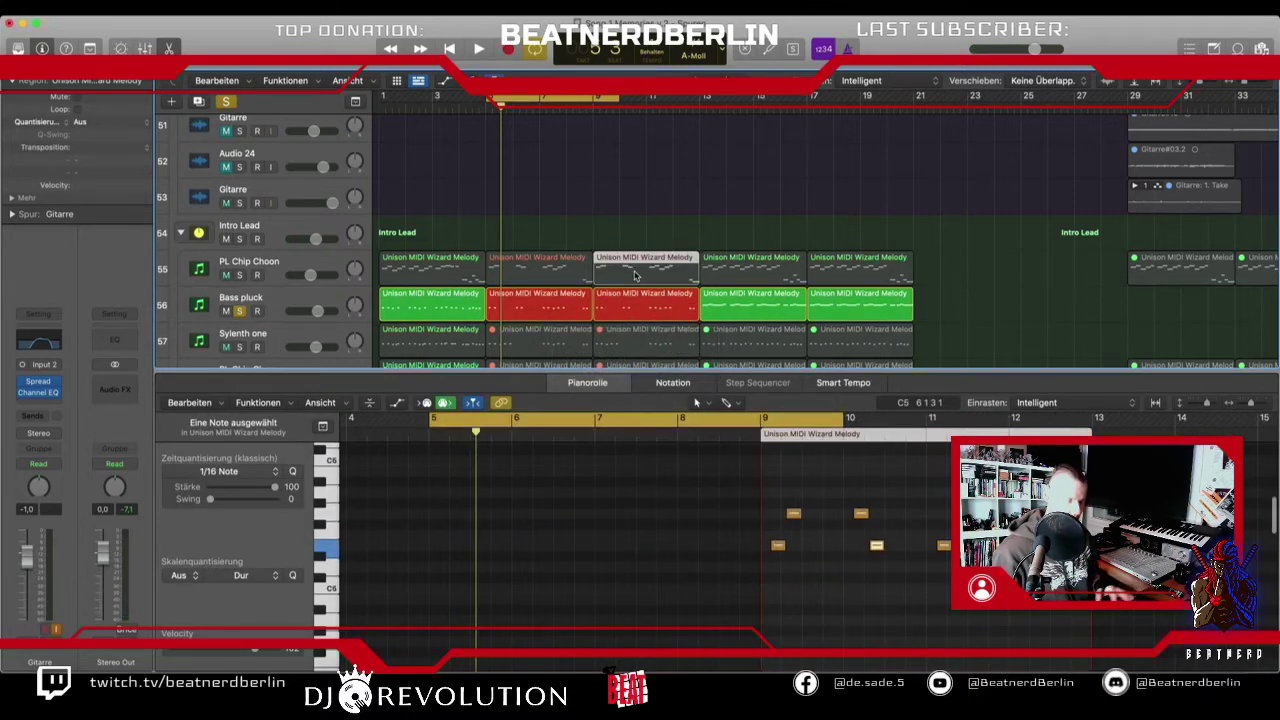
- Audition PL Chip Choon and Bass pluck soloed together in the loop from bar 5, stop, and end the solo
{"action": "left_click", "coordinate": [240, 276]}
{"action": "key", "text": "space"}
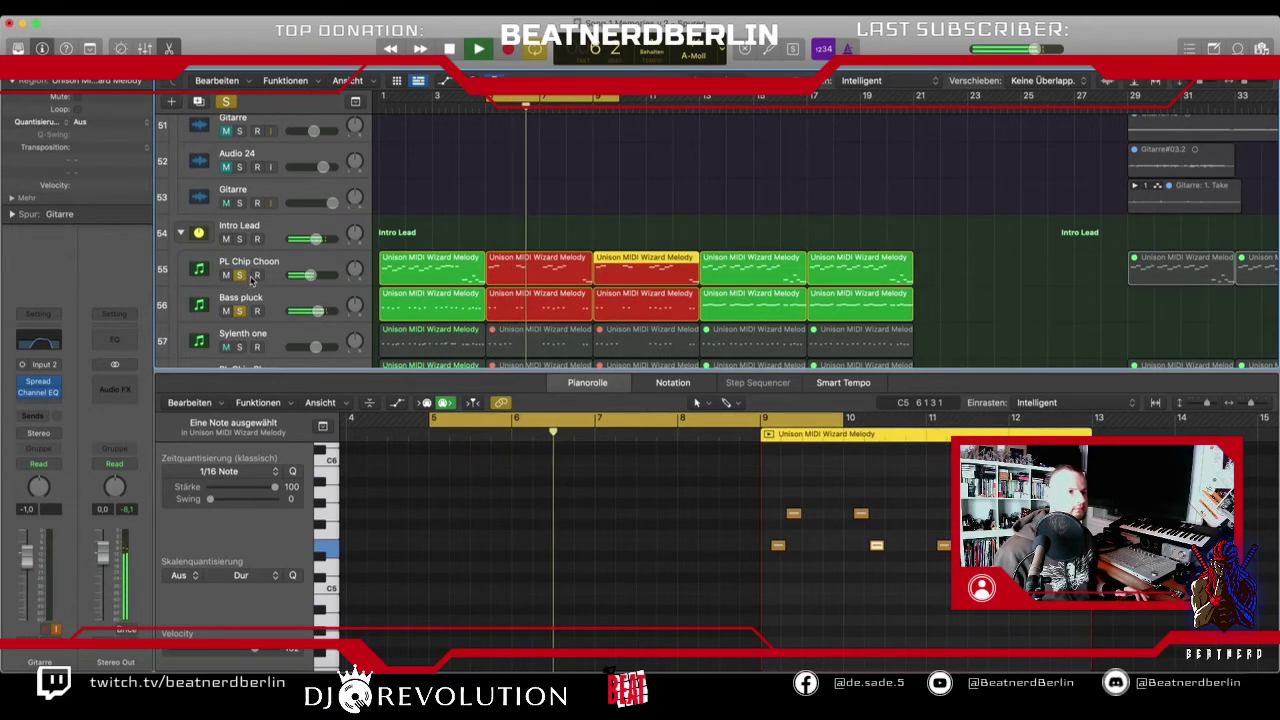
{"action": "key", "text": "space"}
{"action": "left_click", "coordinate": [240, 276]}
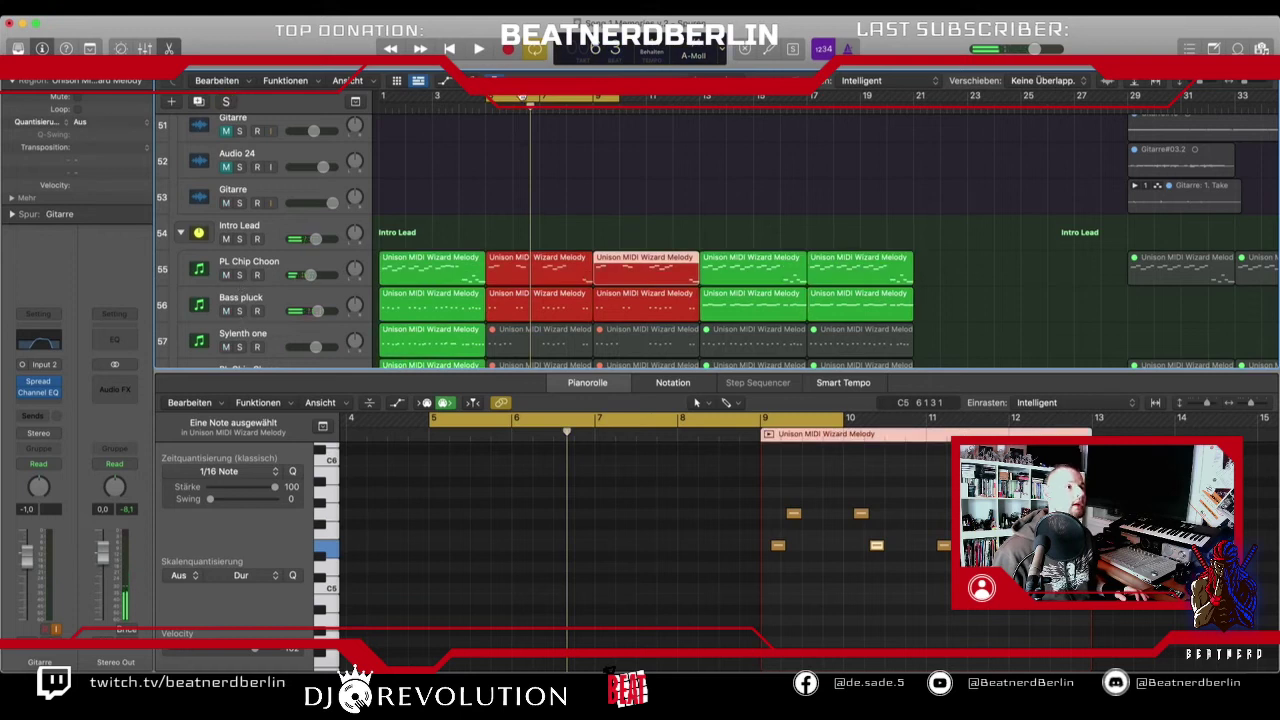
- Turn off the loop and play the full mix from around bar 3 through the edited melody regions
{"action": "left_click", "coordinate": [522, 96]}
{"action": "left_click_drag", "start_coordinate": [486, 110], "coordinate": [447, 110]}
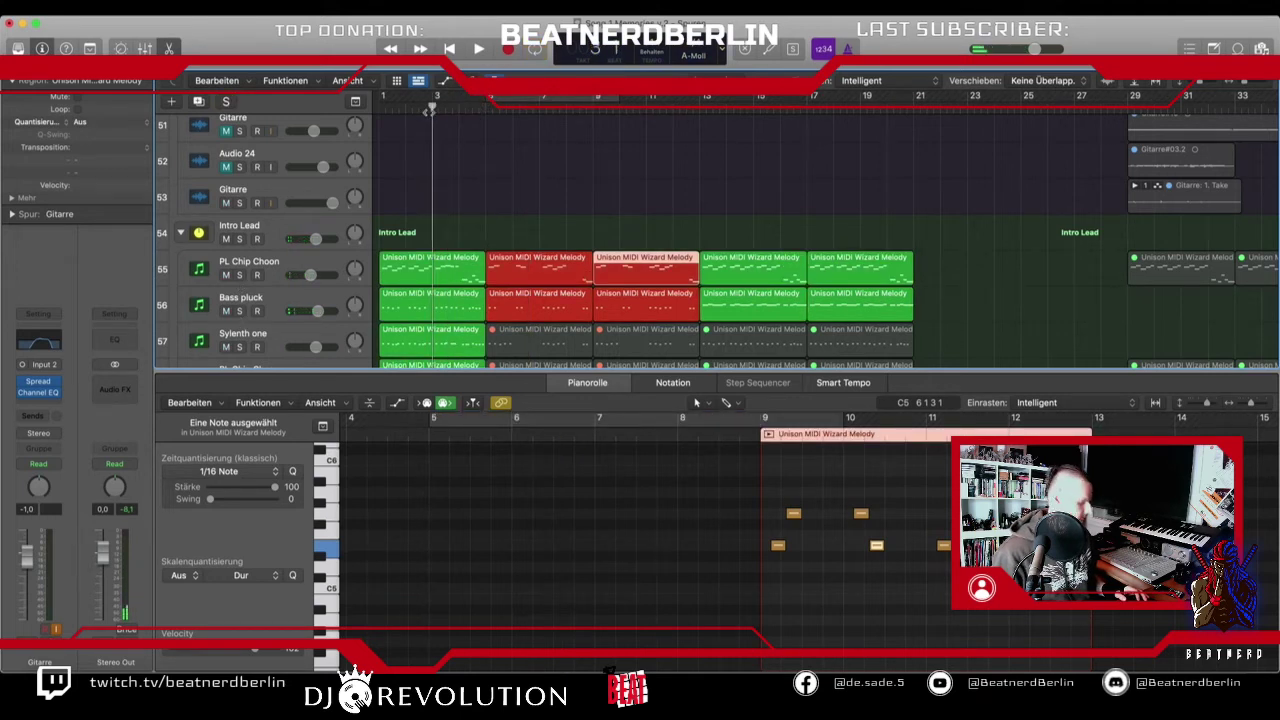
{"action": "key", "text": "space"}
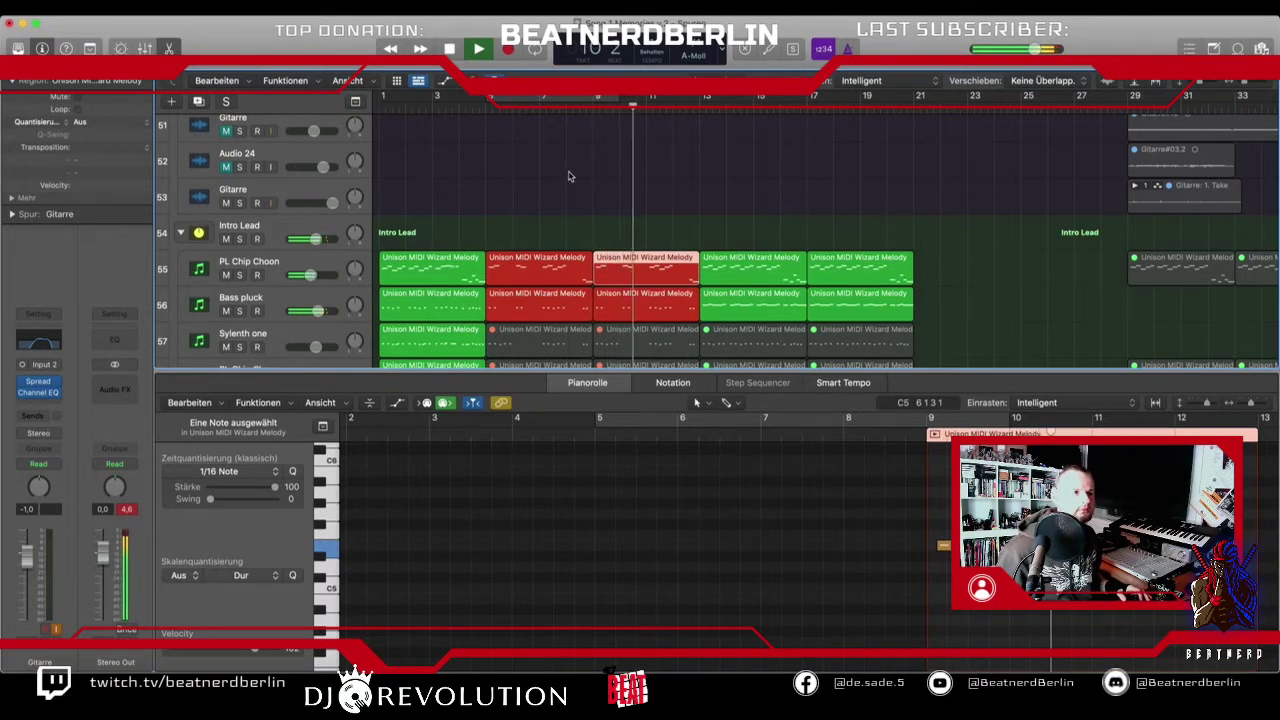
- Open the Bass pluck region at bar 5, then audition it soloed with PL Chip Choon in the loop over bars 5 to 10
{"action": "left_click", "coordinate": [510, 290]}
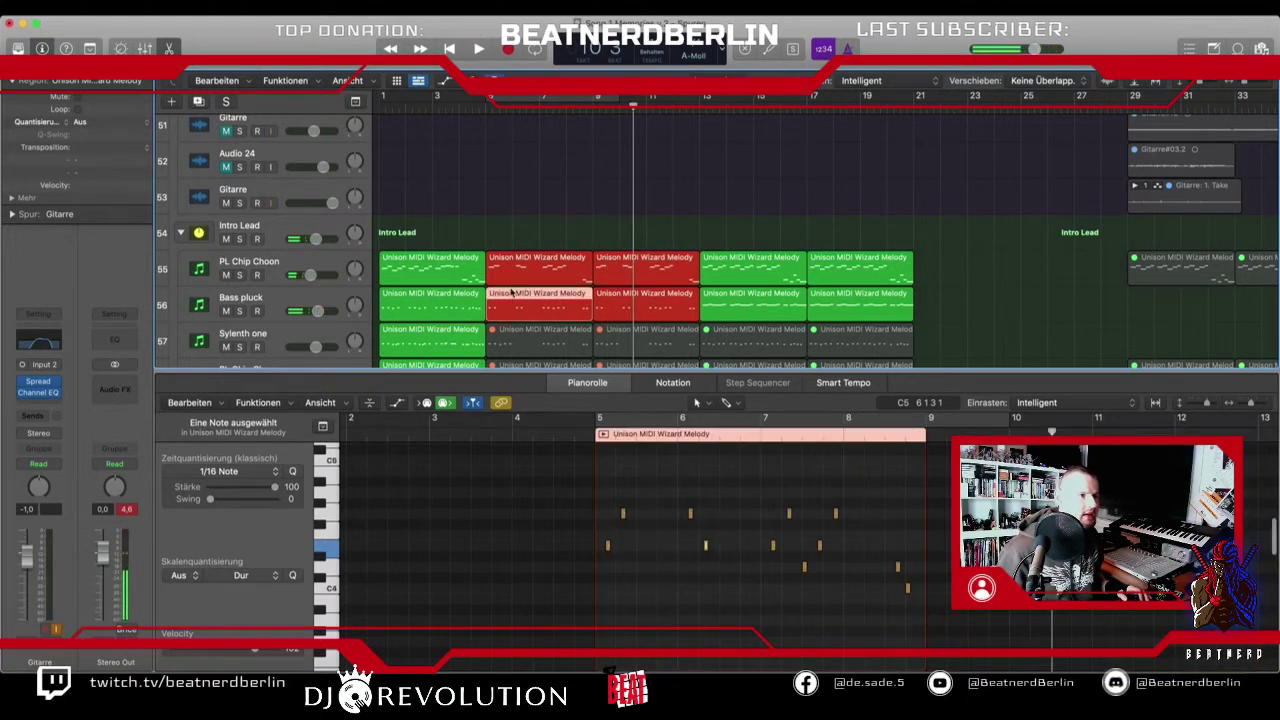
{"action": "scroll", "coordinate": [600, 320], "scroll_direction": "down", "scroll_amount": 2}
{"action": "left_click", "coordinate": [673, 492]}
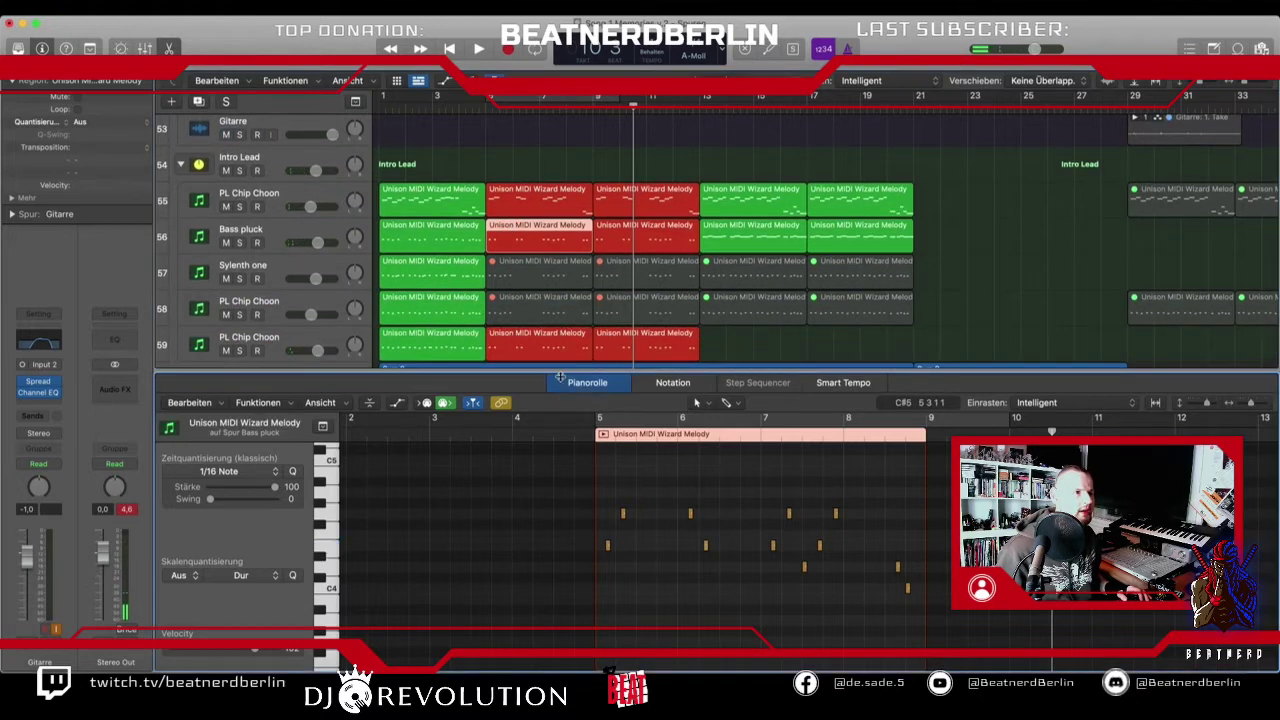
{"action": "left_click_drag", "start_coordinate": [240, 207], "coordinate": [245, 232]}
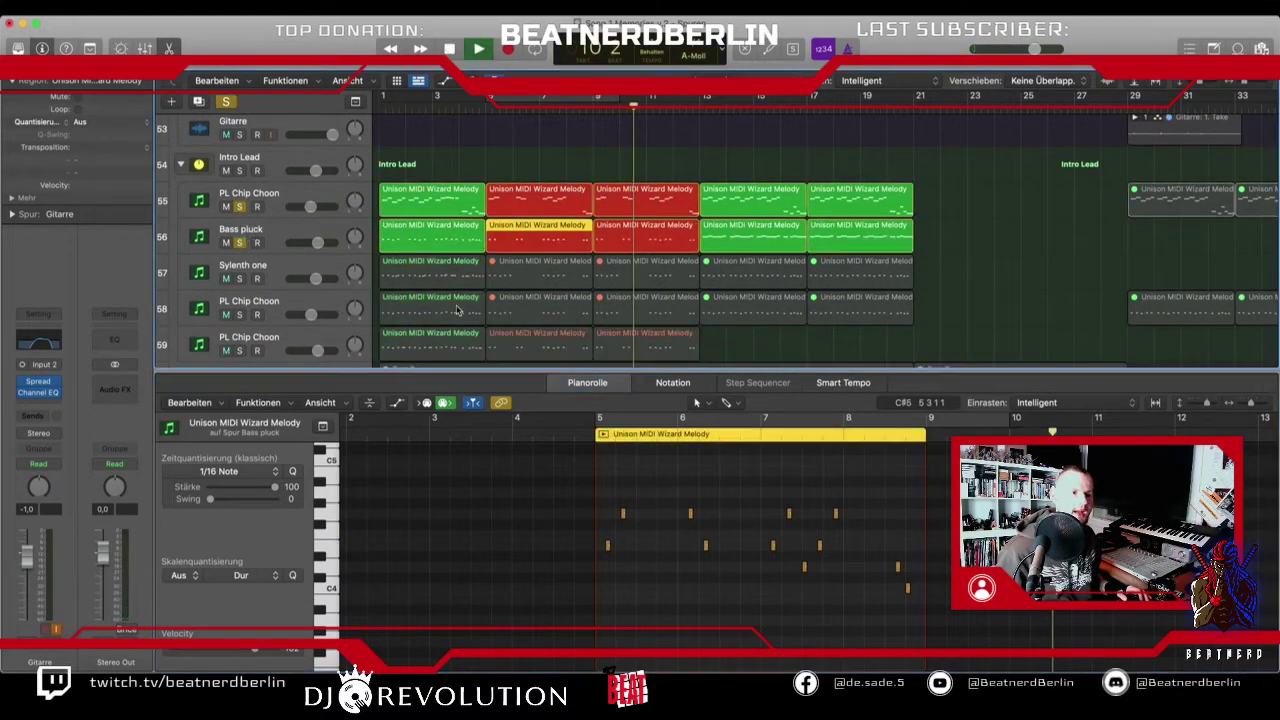
{"action": "left_click", "coordinate": [495, 100]}
{"action": "key", "text": "space"}
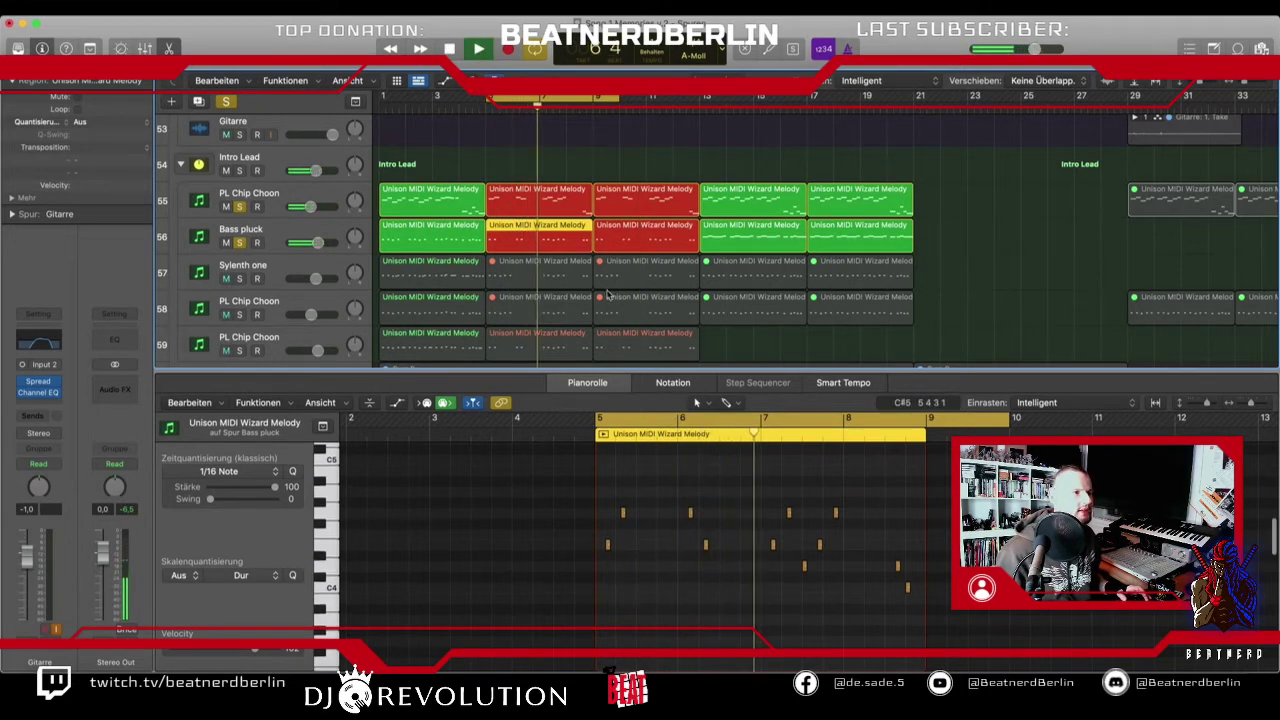
{"action": "key", "text": "space"}
- End the solo on both lead tracks, play the full mix in the loop from bar 5, and select the PL Chip Choon region there
{"action": "scroll", "coordinate": [603, 272], "scroll_direction": "down", "scroll_amount": 3}
{"action": "scroll", "coordinate": [603, 272], "scroll_direction": "up", "scroll_amount": 15}
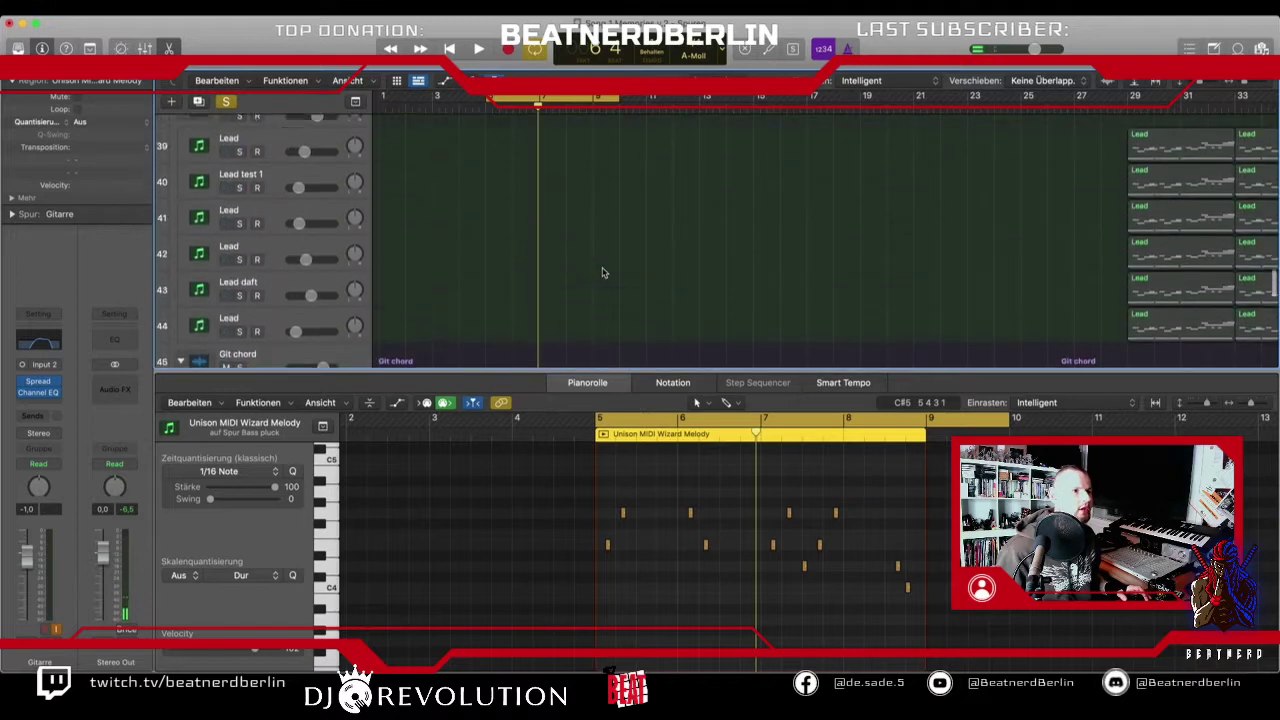
{"action": "scroll", "coordinate": [603, 272], "scroll_direction": "down", "scroll_amount": 15}
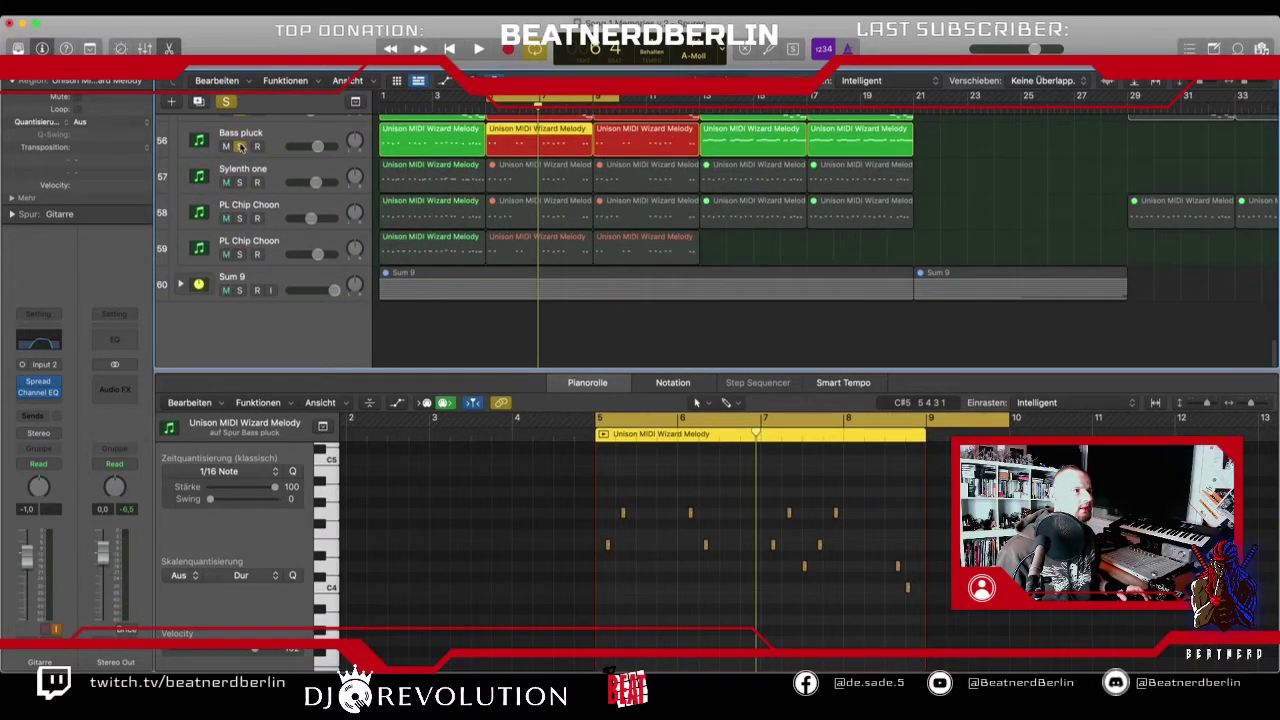
{"action": "left_click", "coordinate": [240, 146]}
{"action": "key", "text": "space"}
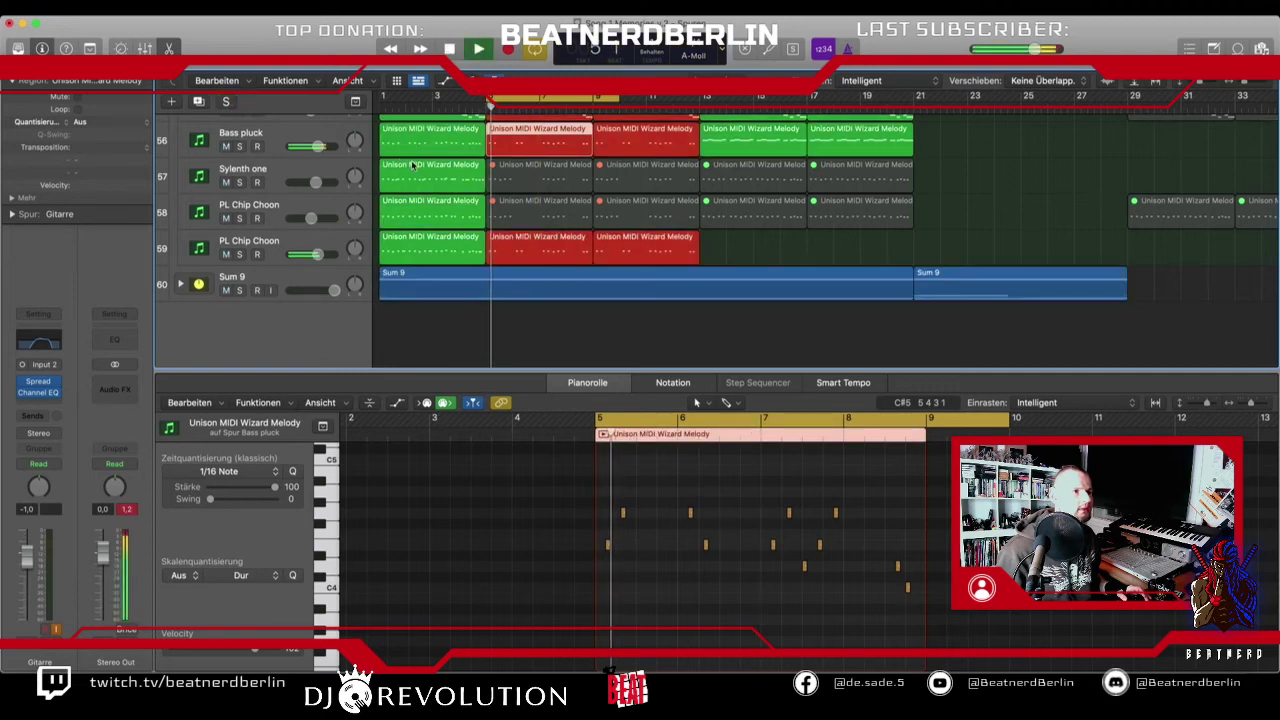
{"action": "scroll", "coordinate": [476, 205], "scroll_direction": "up", "scroll_amount": 3}
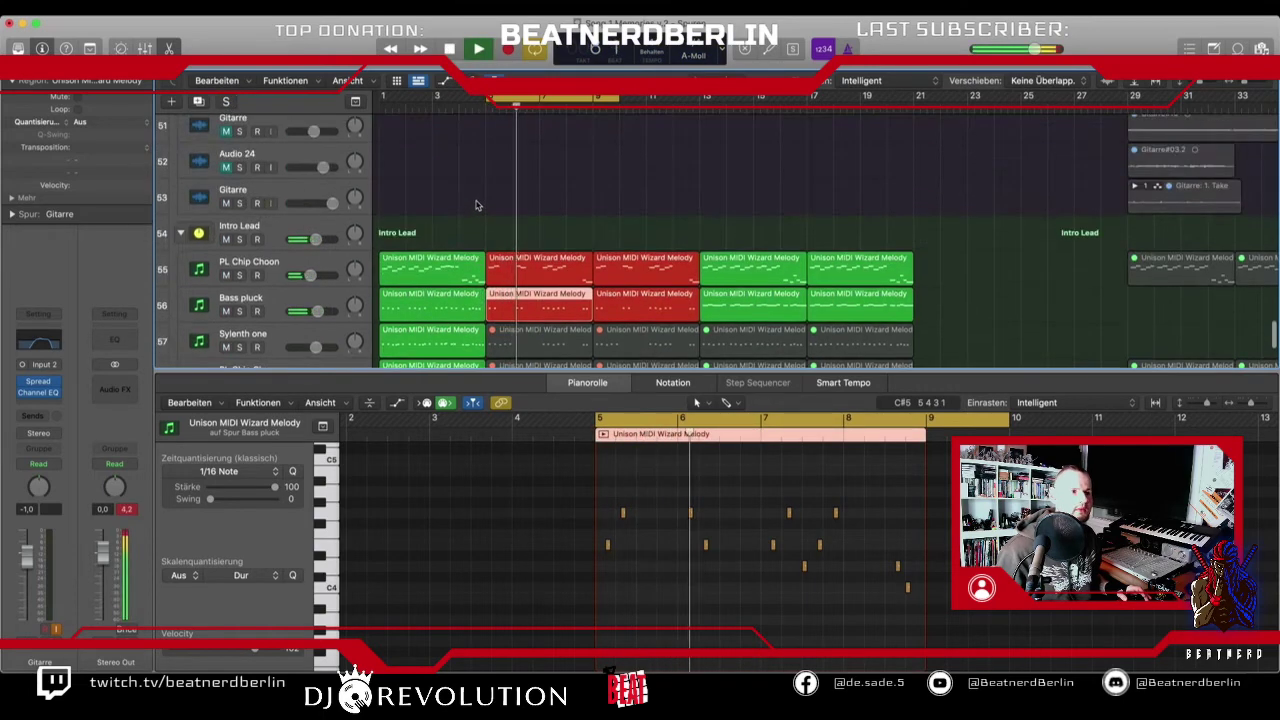
{"action": "key", "text": "space"}
{"action": "left_click", "coordinate": [518, 260]}
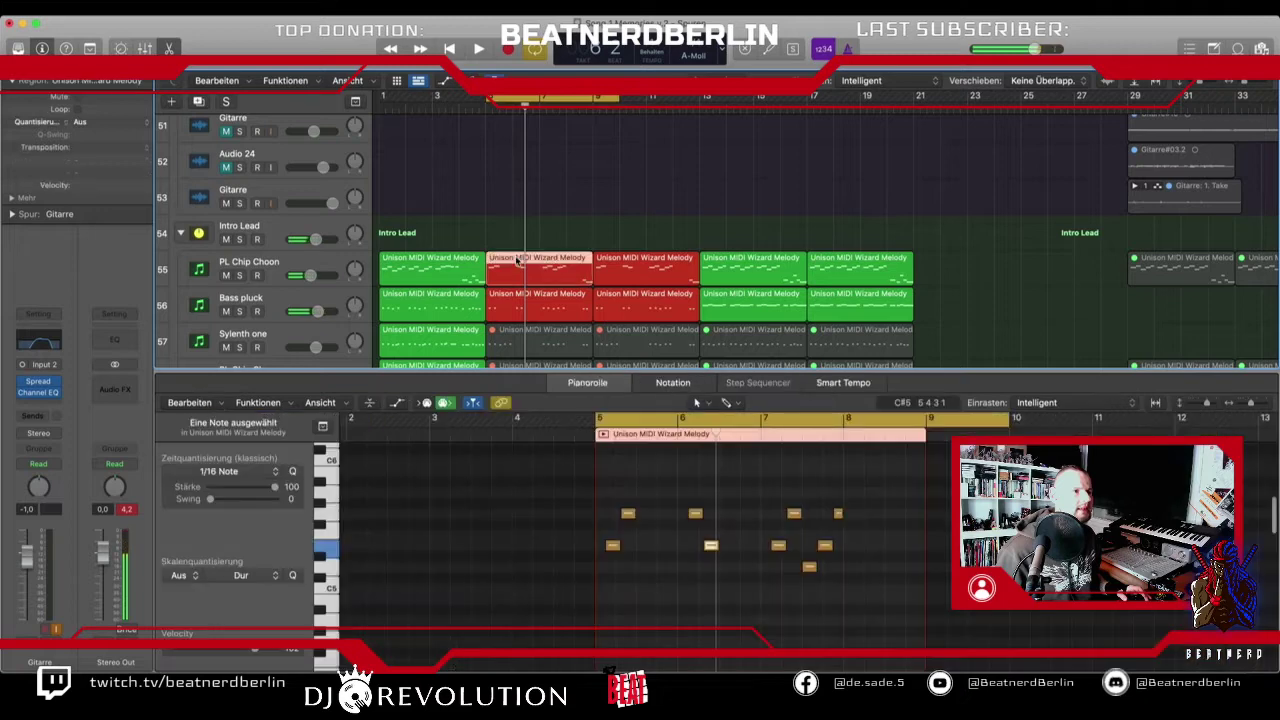
- Try the first bar 6 note as F5 in the PL Chip Choon region and F4 in the Bass pluck region, then audition it
{"action": "left_click_drag", "start_coordinate": [697, 518], "coordinate": [694, 529]}
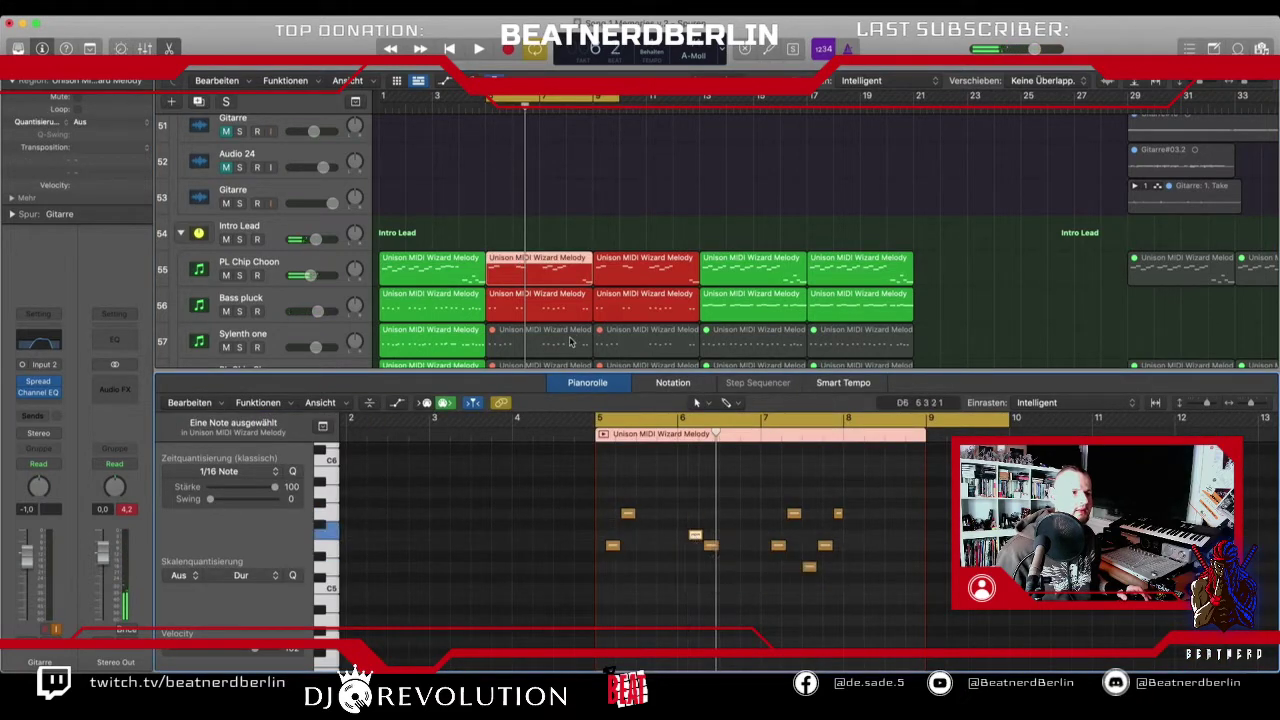
{"action": "left_click", "coordinate": [563, 316]}
{"action": "left_click", "coordinate": [697, 523]}
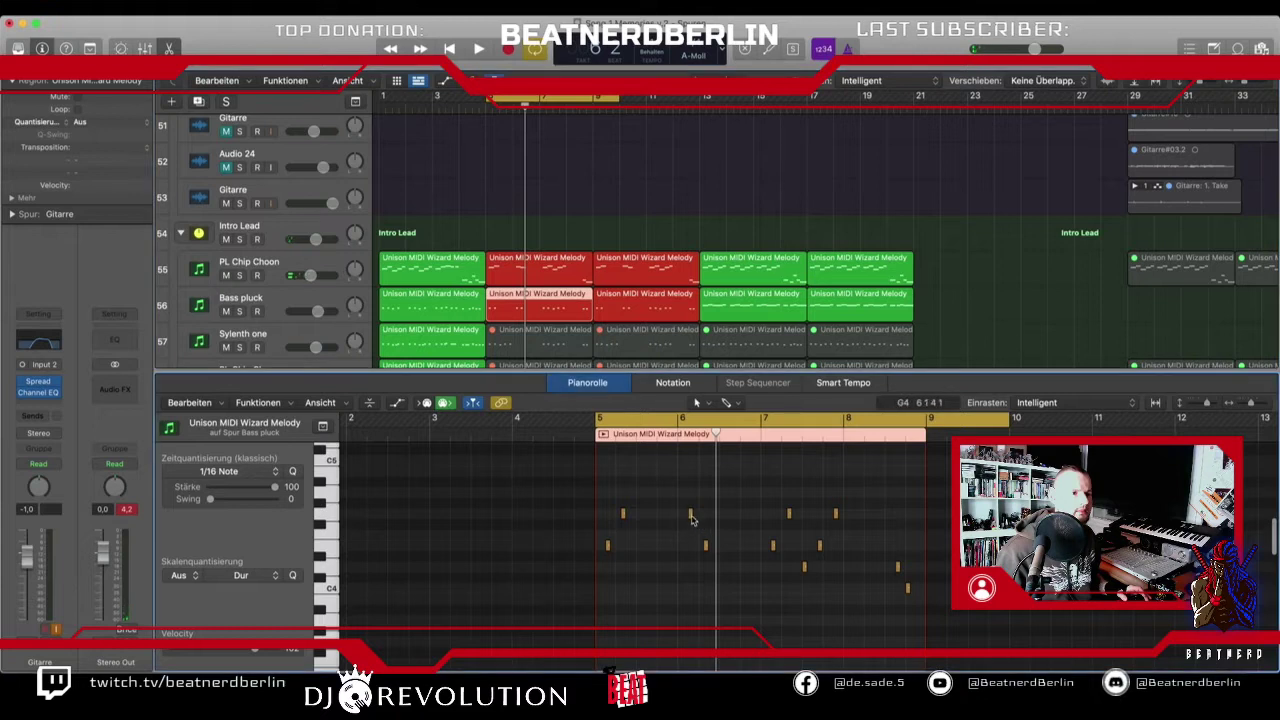
{"action": "left_click_drag", "start_coordinate": [691, 518], "coordinate": [688, 526]}
{"action": "key", "text": "space"}
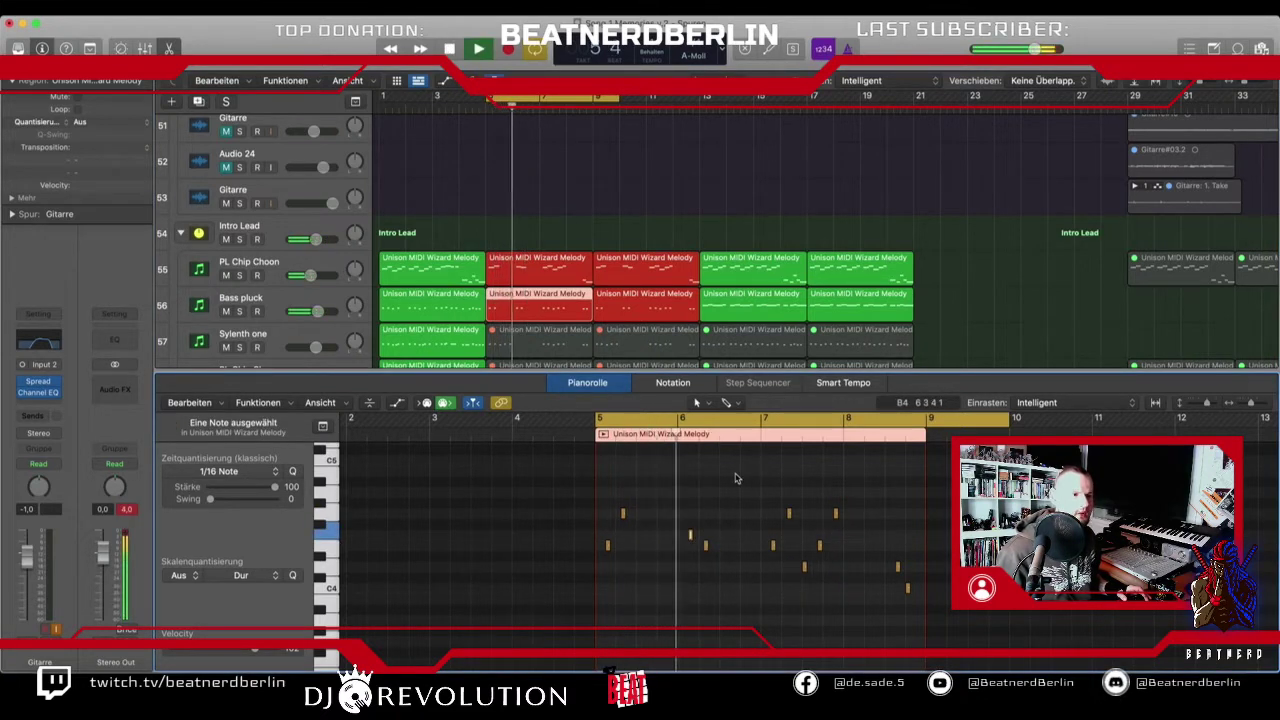
{"action": "key", "text": "space"}
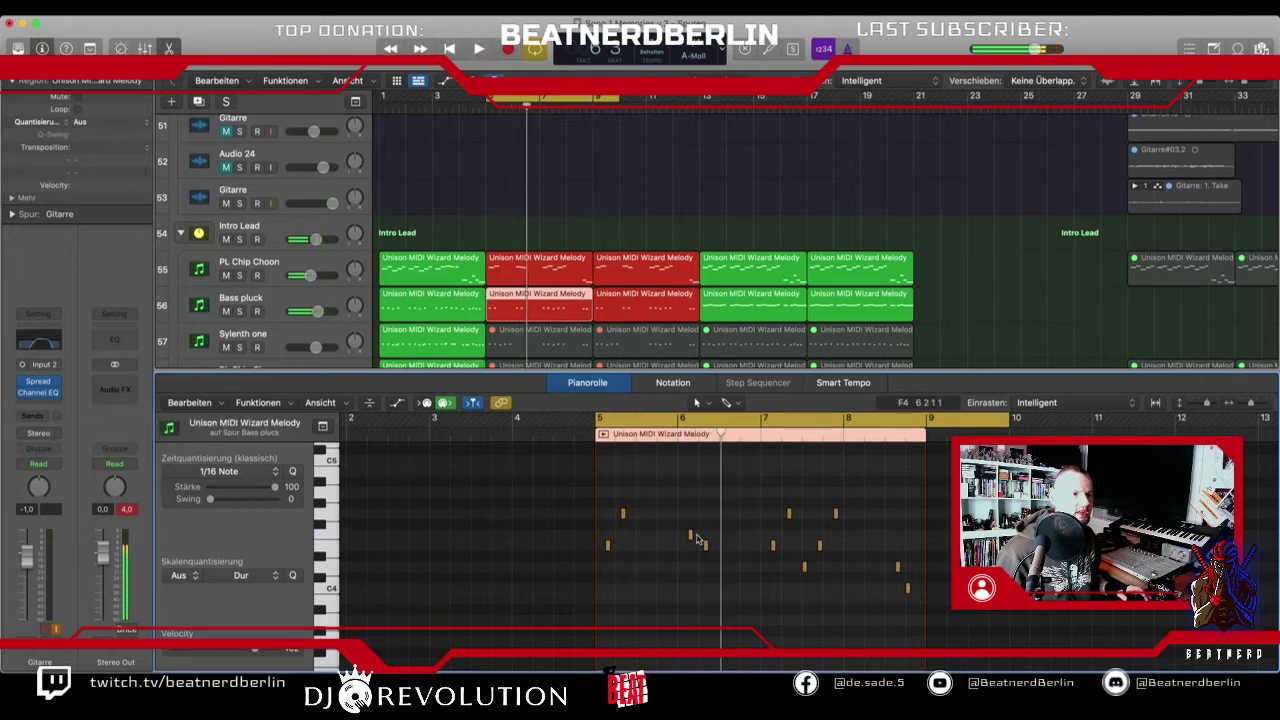
- Raise the first bar 6 note to A4 in the Bass pluck region and A5 in the PL Chip Choon region, and audition it
{"action": "left_click", "coordinate": [522, 273]}
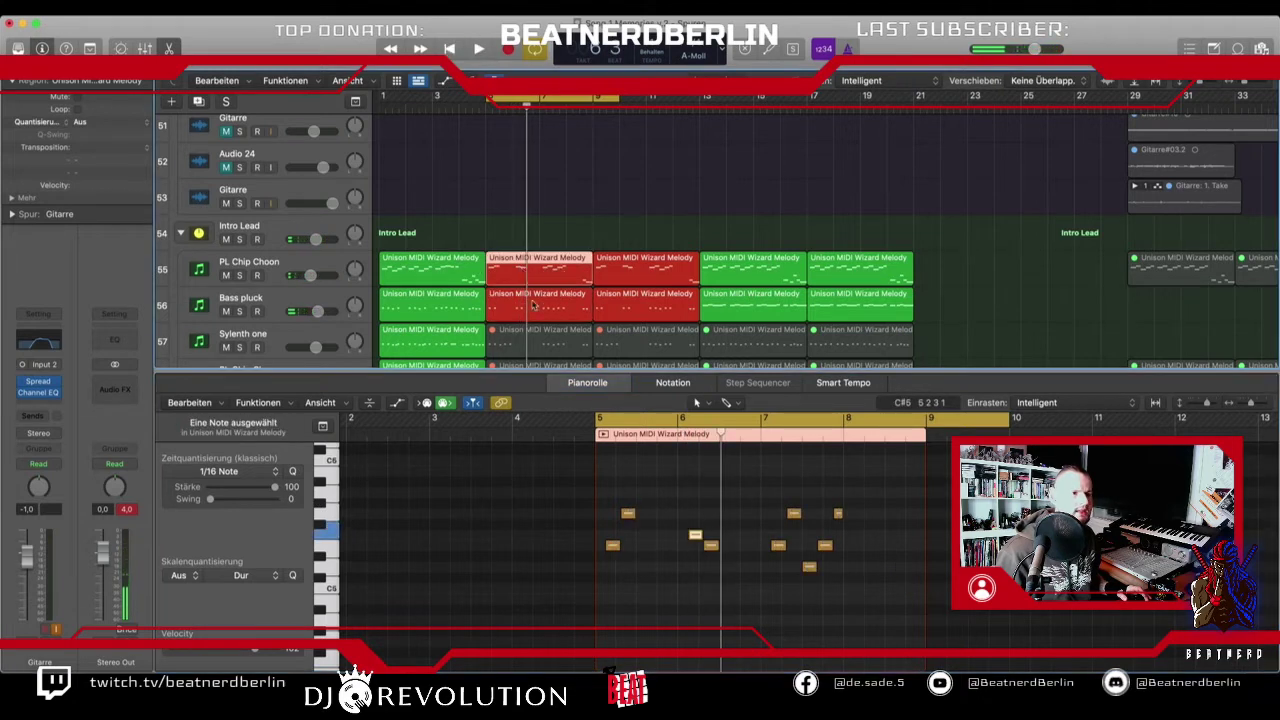
{"action": "left_click", "coordinate": [533, 305]}
{"action": "left_click_drag", "start_coordinate": [691, 543], "coordinate": [690, 495]}
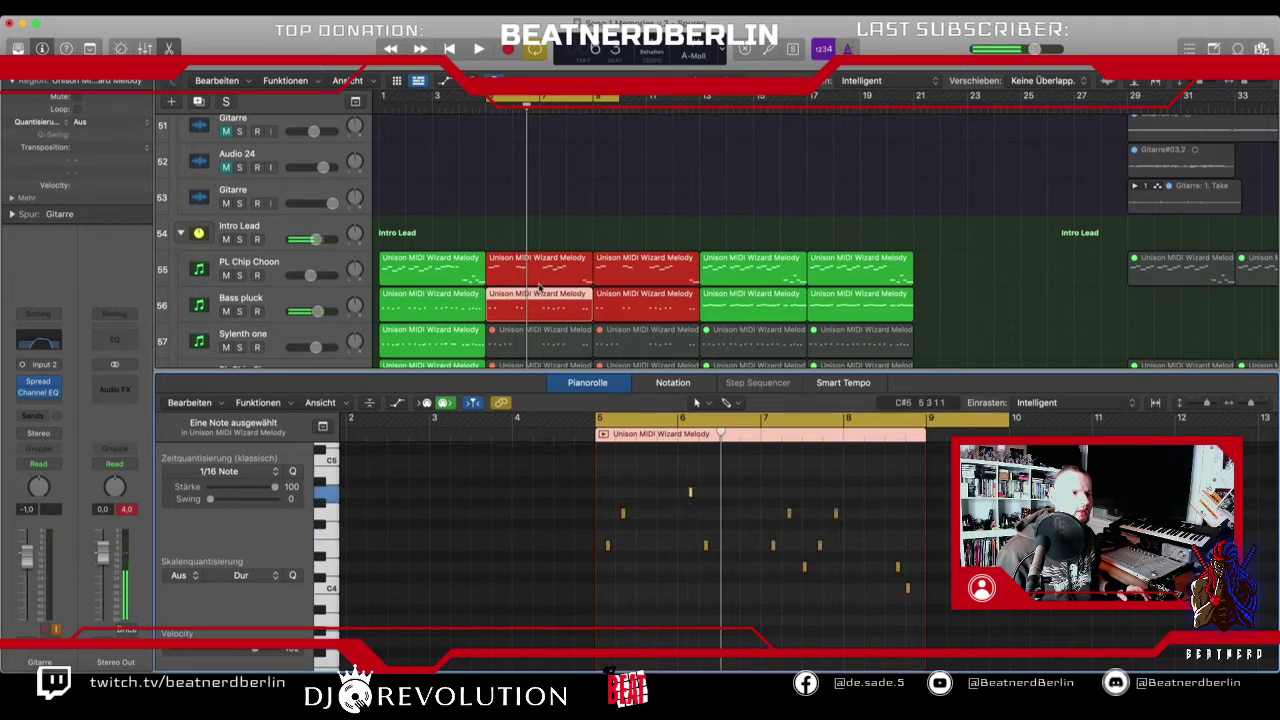
{"action": "left_click", "coordinate": [539, 274]}
{"action": "left_click_drag", "start_coordinate": [697, 540], "coordinate": [696, 494]}
{"action": "key", "text": "space"}
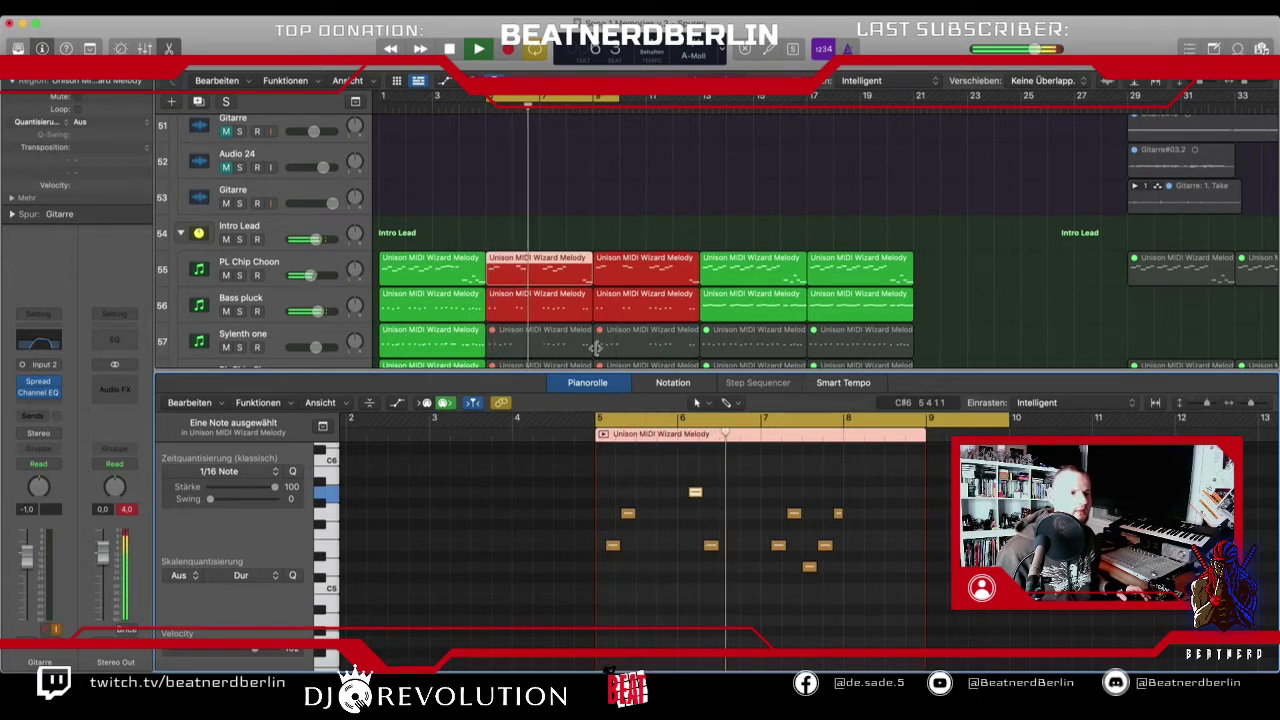
{"action": "key", "text": "space"}
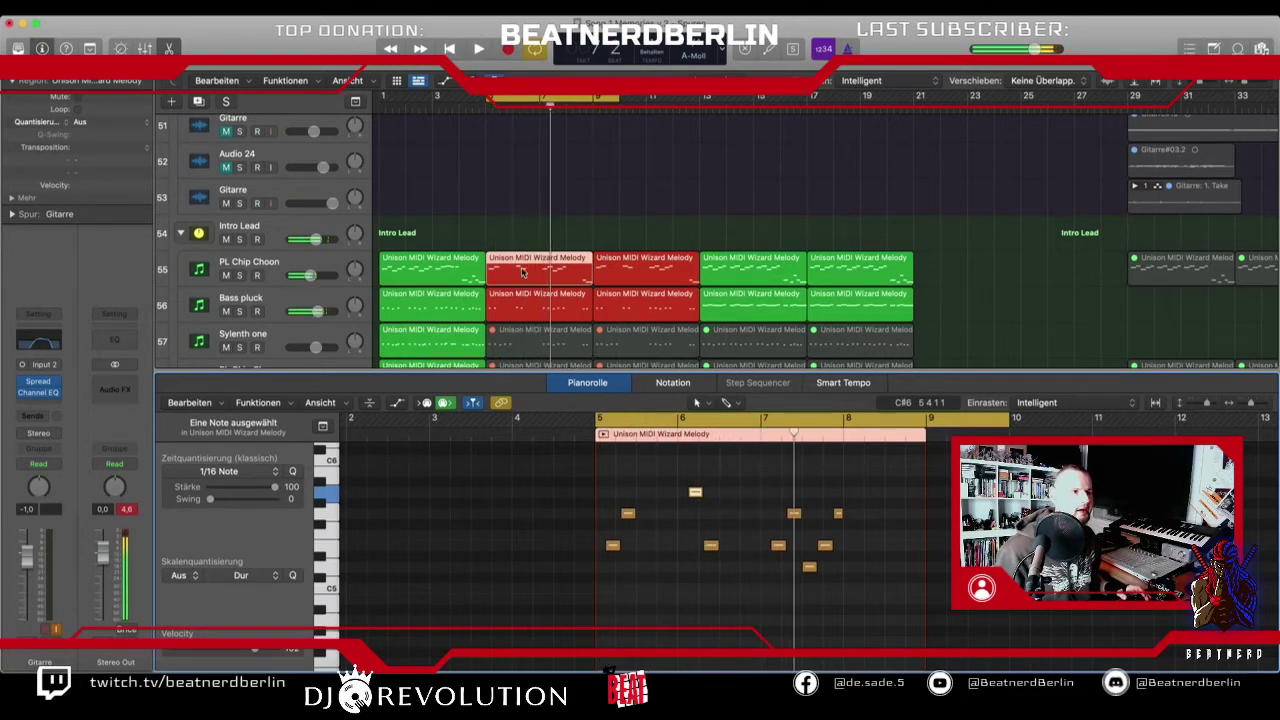
- Replace the PL Chip Choon and Bass pluck regions at bar 9 with copies of their edited bar 5 regions
{"action": "left_click_drag", "start_coordinate": [661, 243], "coordinate": [651, 295]}
{"action": "key", "text": "BackSpace"}
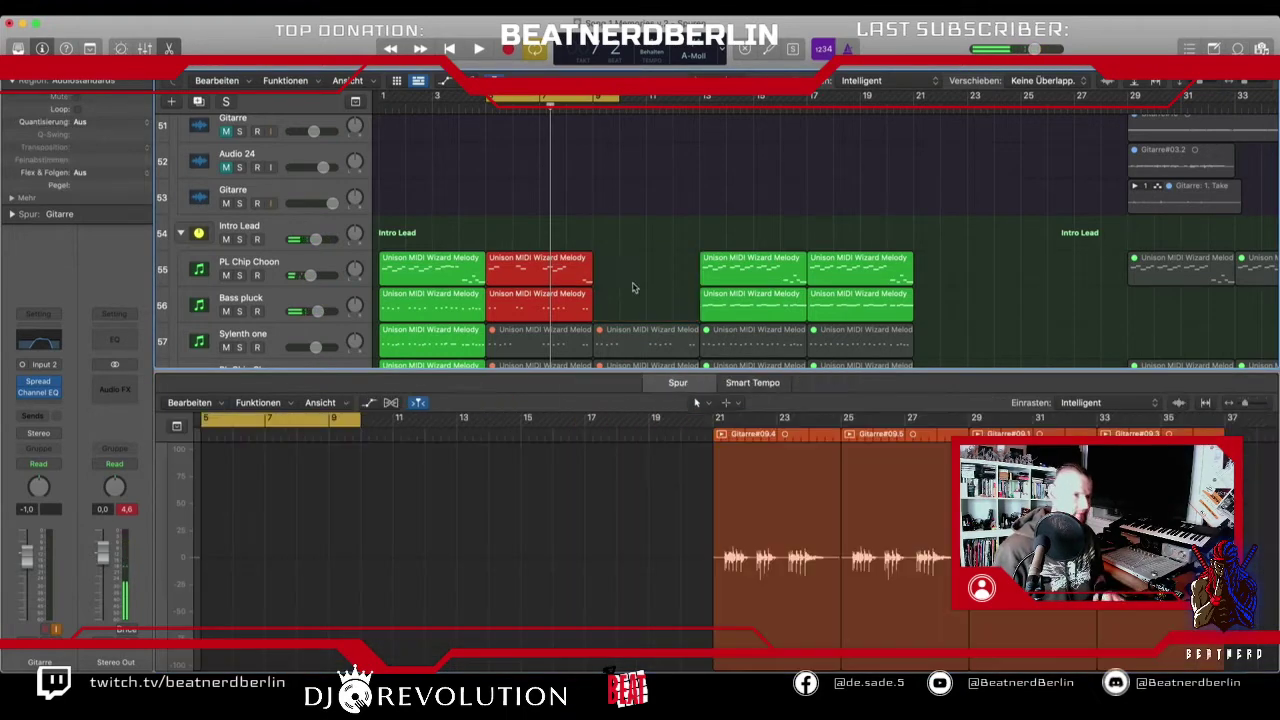
{"action": "left_click", "coordinate": [572, 304]}
{"action": "left_click_drag", "start_coordinate": [517, 303], "coordinate": [626, 304]}
- Close the note editor, solo the Drums stack, extend the loop end to bar 11, and play from bar 5
{"action": "scroll", "coordinate": [600, 280], "scroll_direction": "up", "scroll_amount": 10}
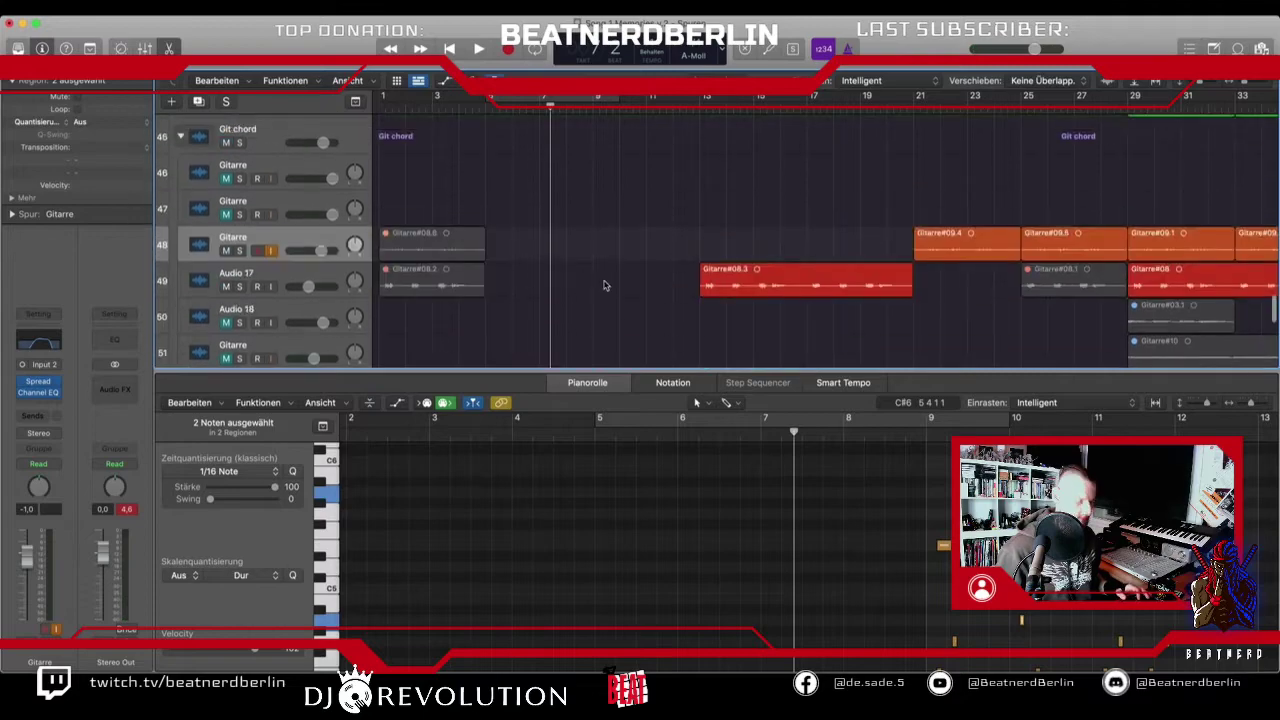
{"action": "key", "text": "p"}
{"action": "scroll", "coordinate": [587, 312], "scroll_direction": "up", "scroll_amount": 15}
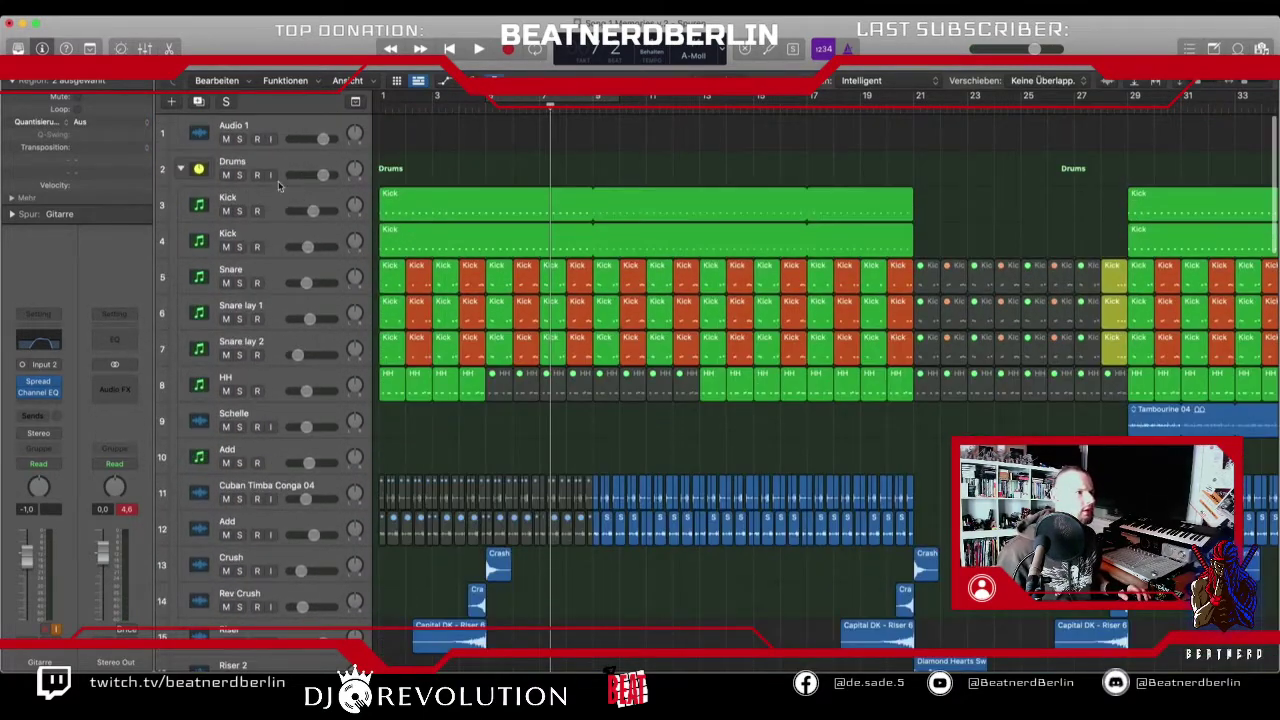
{"action": "left_click", "coordinate": [240, 175]}
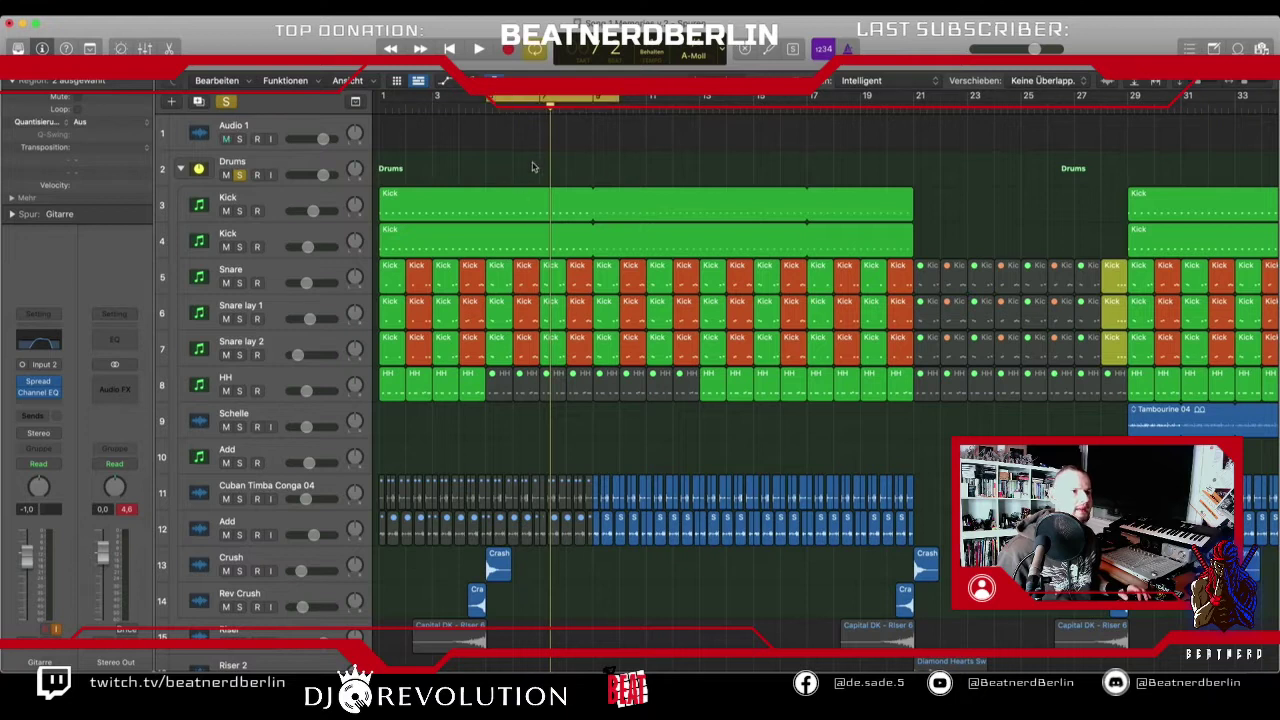
{"action": "left_click_drag", "start_coordinate": [612, 101], "coordinate": [643, 103]}
{"action": "key", "text": "space"}
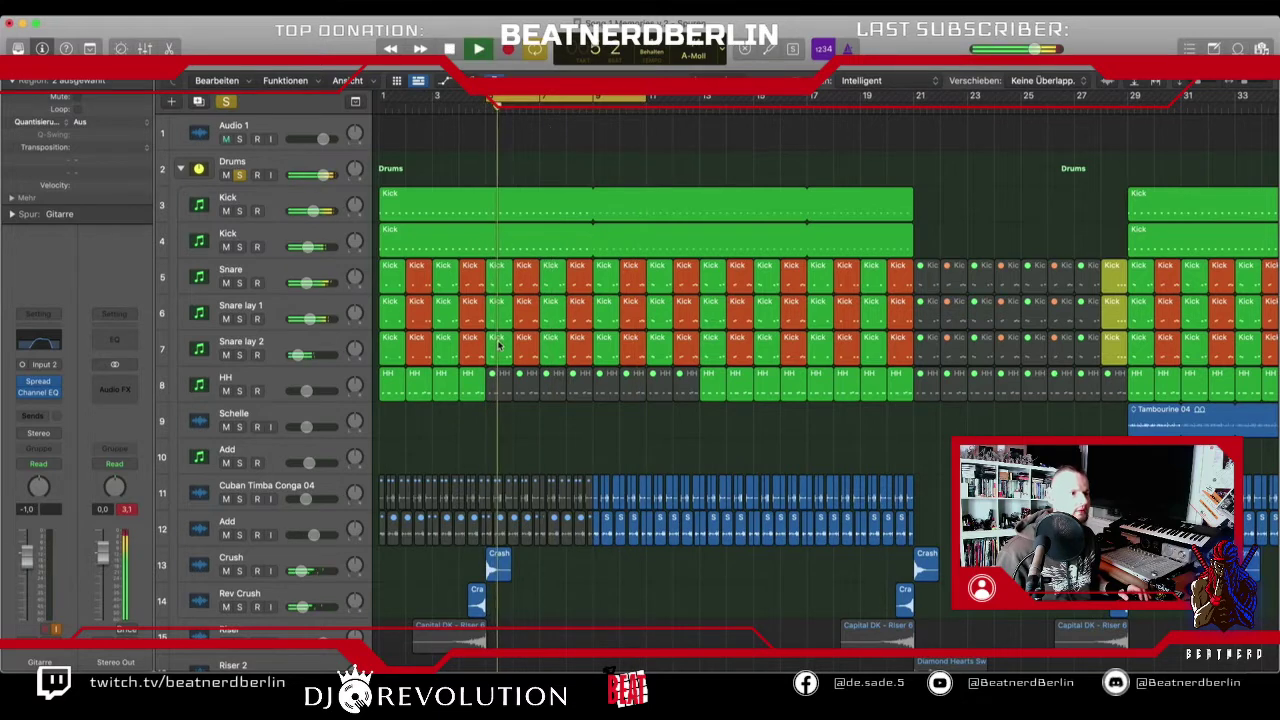
- Add the Sum 8 pads to the solo during playback and extend the loop end to bar 13
{"action": "scroll", "coordinate": [499, 344], "scroll_direction": "down", "scroll_amount": 5}
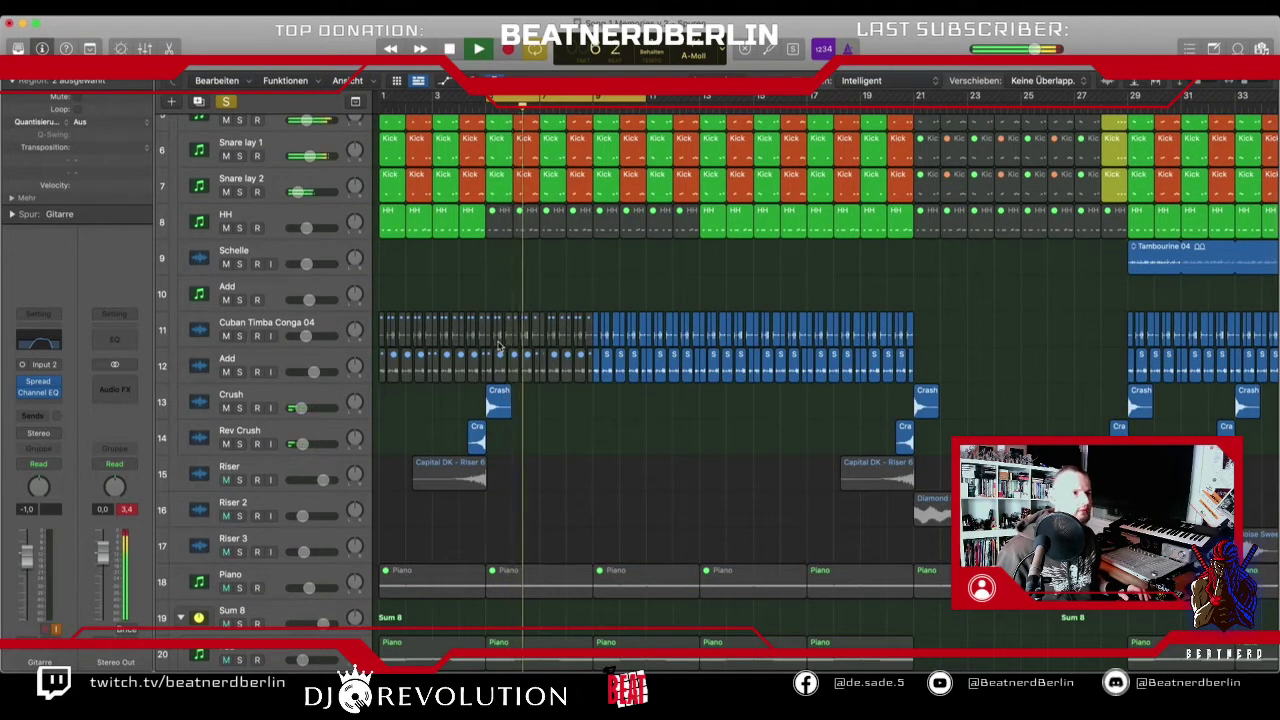
{"action": "scroll", "coordinate": [499, 344], "scroll_direction": "down", "scroll_amount": 6}
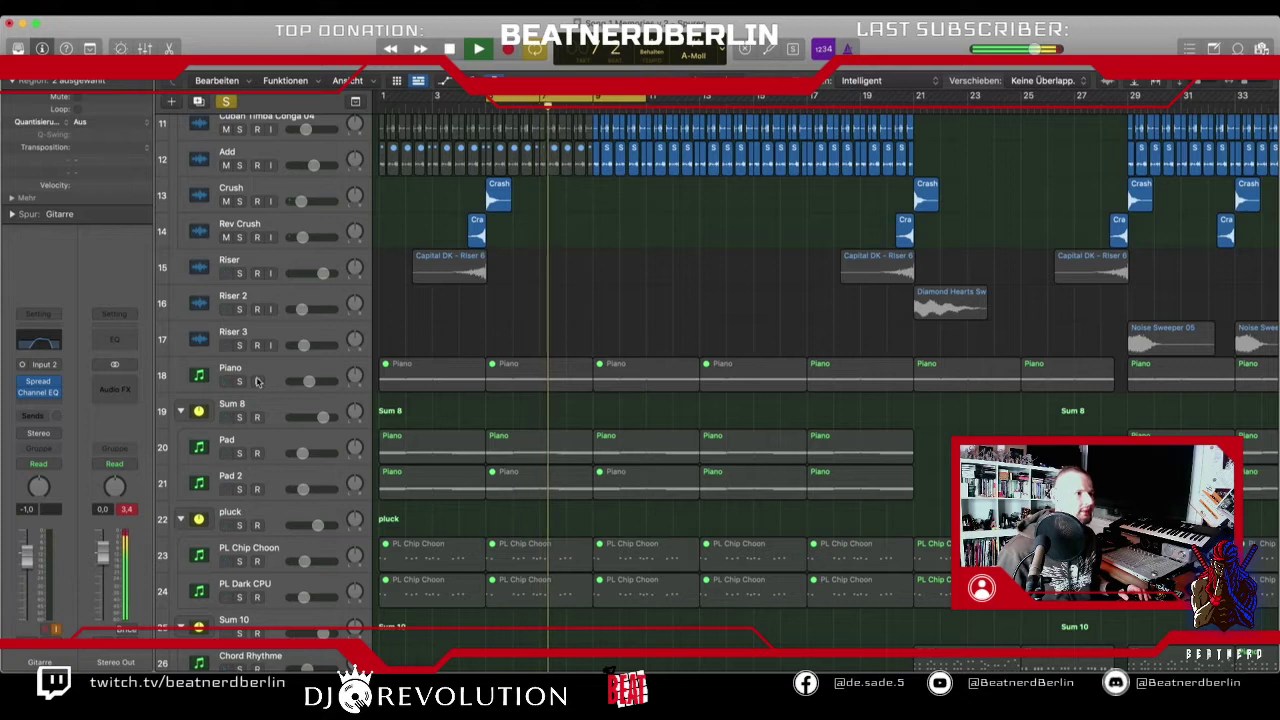
{"action": "left_click", "coordinate": [240, 417]}
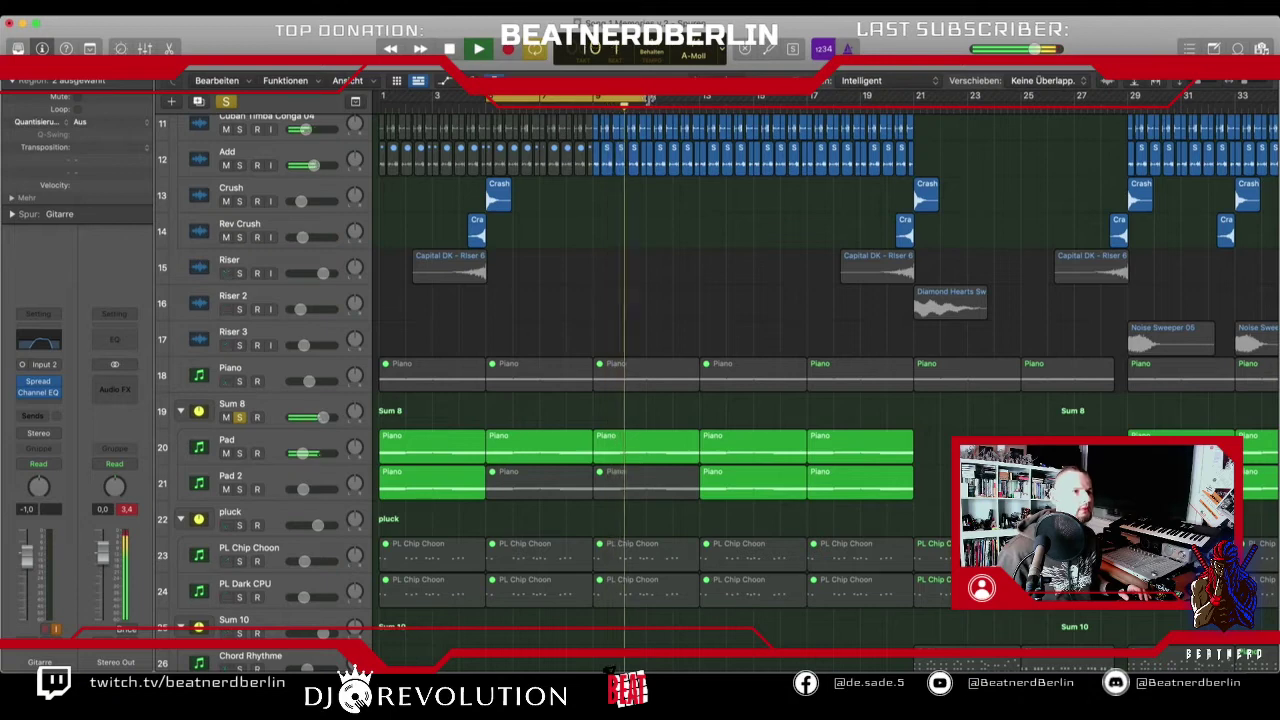
{"action": "left_click_drag", "start_coordinate": [645, 100], "coordinate": [700, 104]}
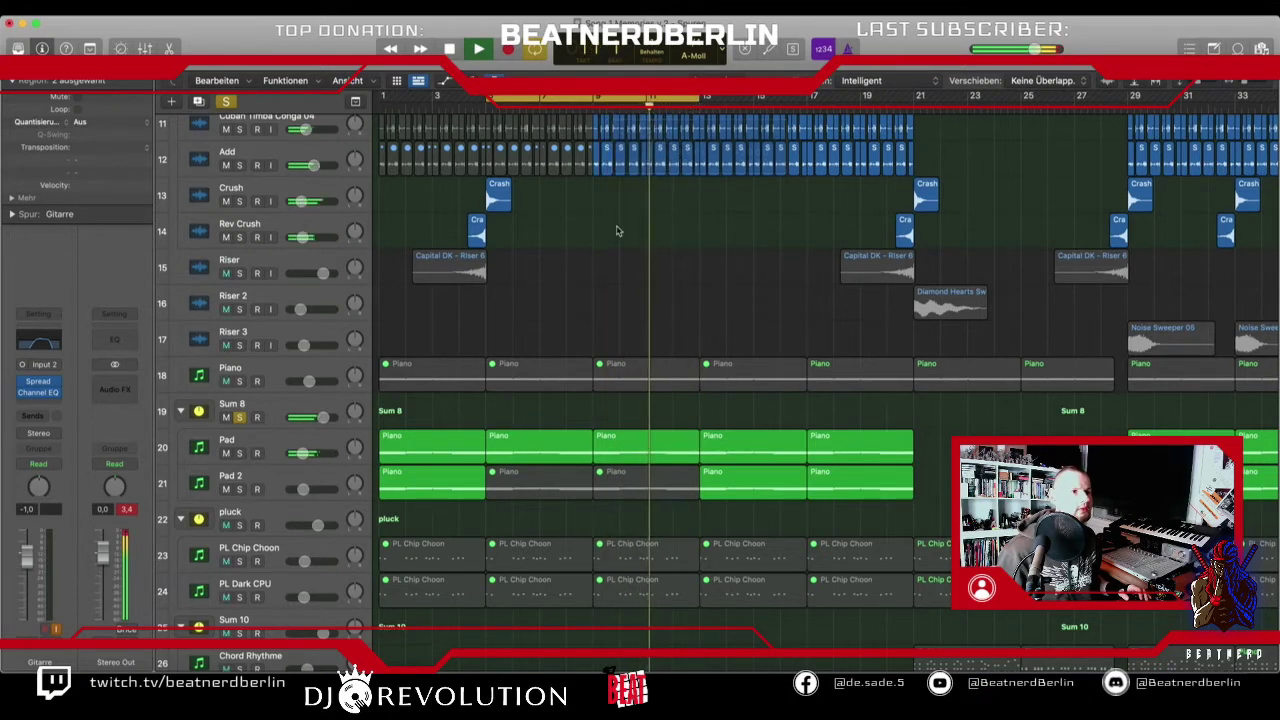
- Add the Bass stack and the Text track to the soloed playback
{"action": "scroll", "coordinate": [564, 291], "scroll_direction": "down", "scroll_amount": 3}
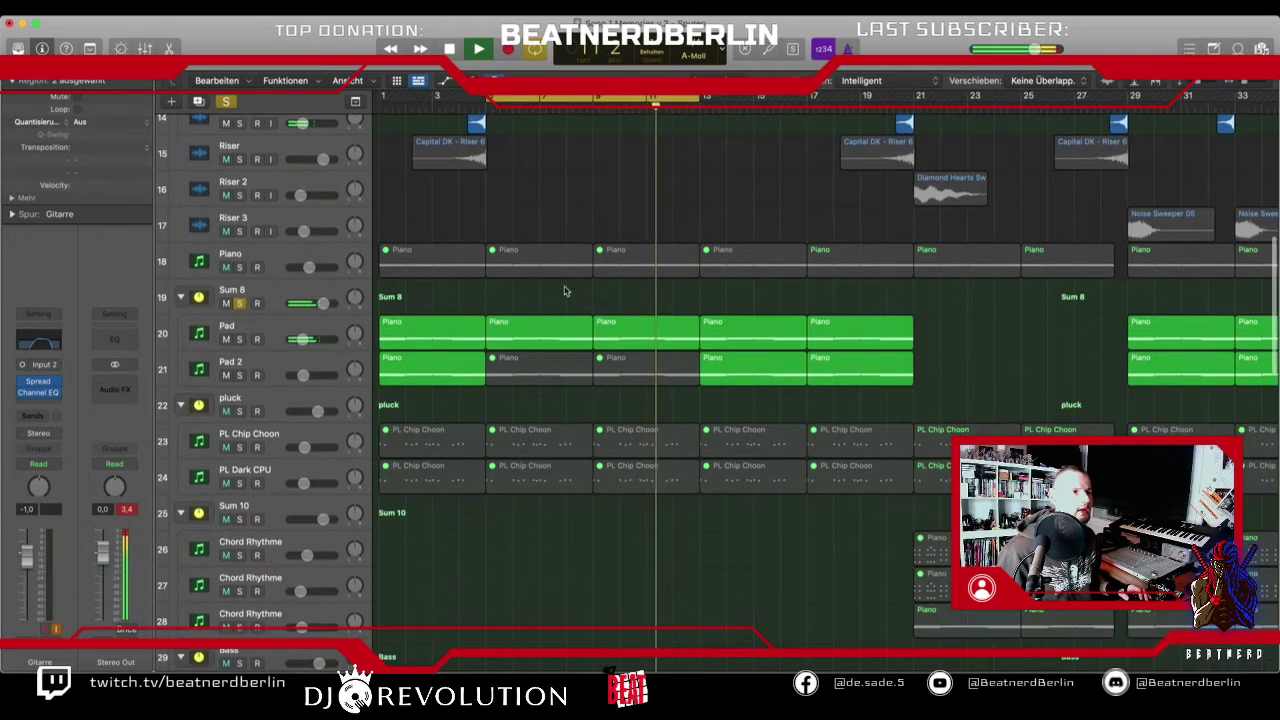
{"action": "left_click", "coordinate": [240, 411]}
{"action": "scroll", "coordinate": [466, 443], "scroll_direction": "down", "scroll_amount": 6}
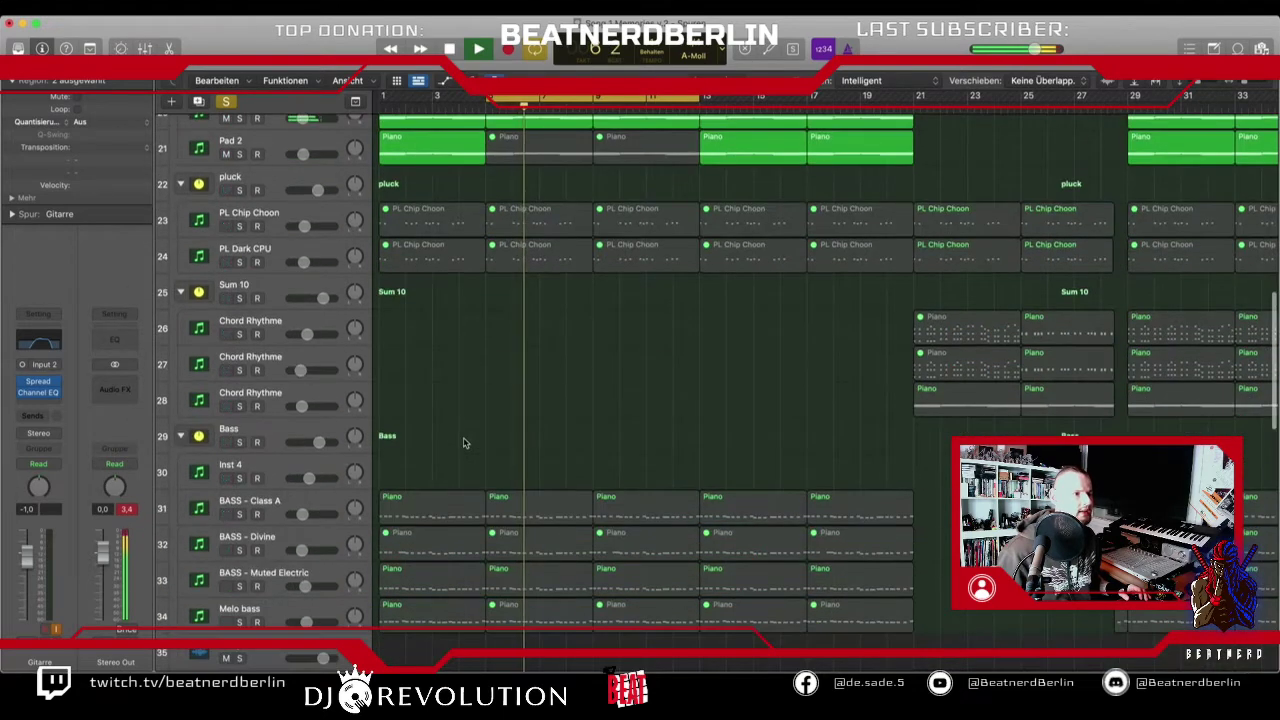
{"action": "left_click", "coordinate": [239, 442]}
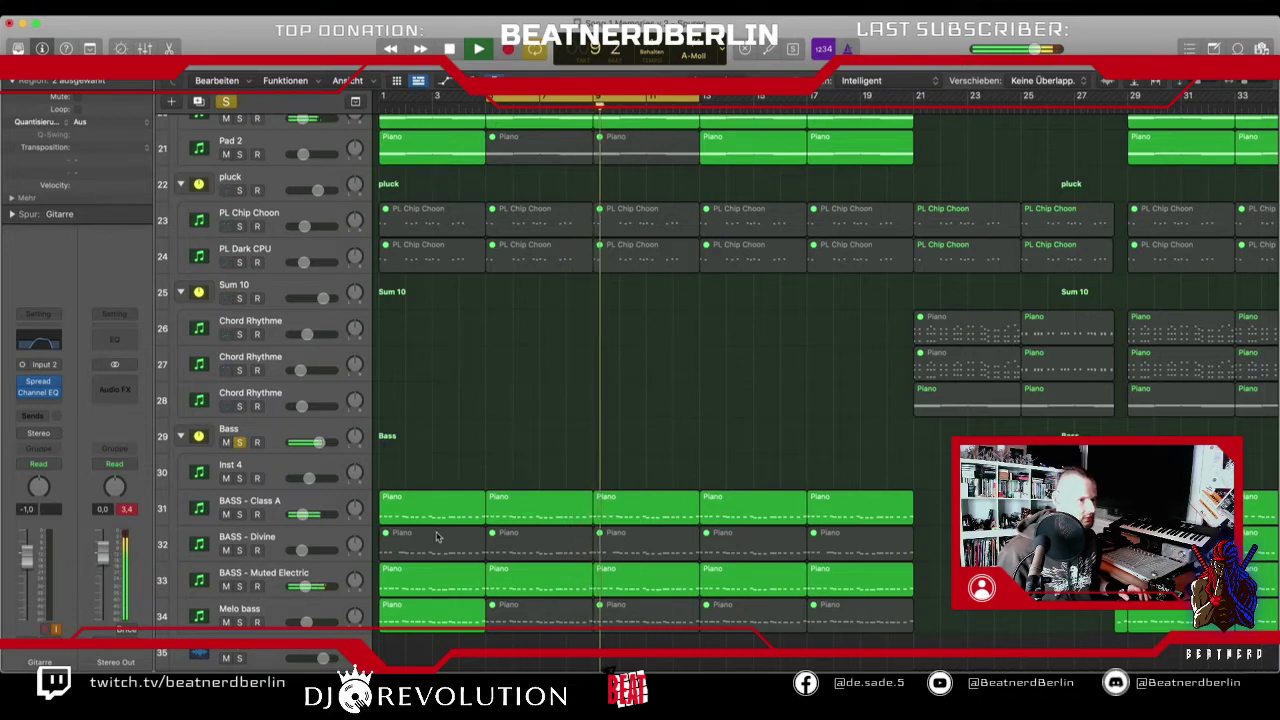
{"action": "scroll", "coordinate": [505, 510], "scroll_direction": "down", "scroll_amount": 6}
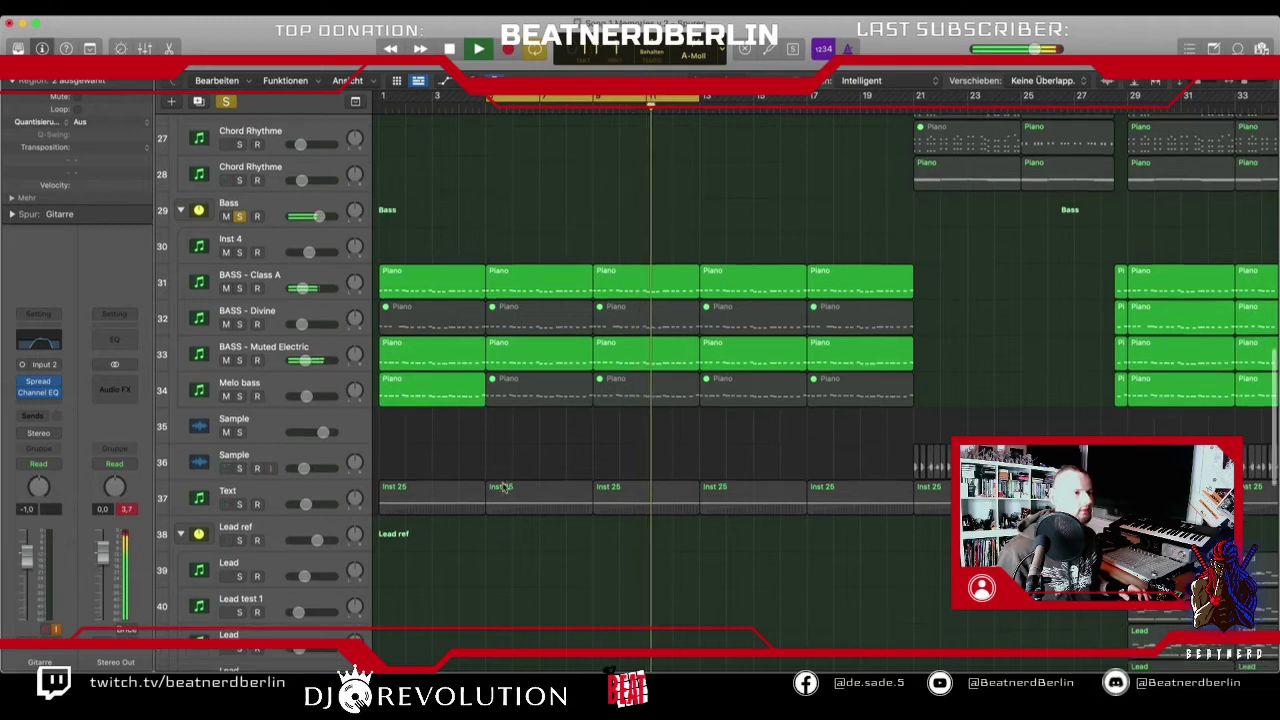
{"action": "scroll", "coordinate": [243, 389], "scroll_direction": "down", "scroll_amount": 3}
{"action": "left_click", "coordinate": [241, 389]}
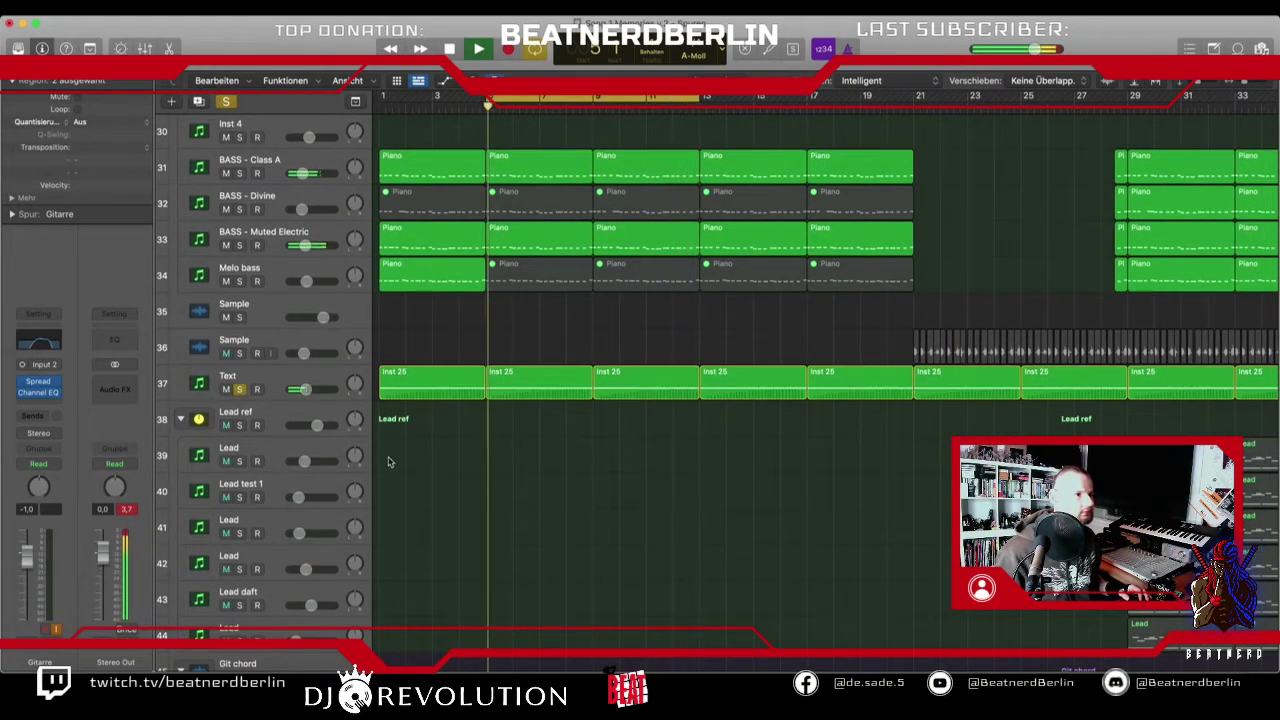
- Add the Intro Lead stack to the soloed playback, then stop and end all solos
{"action": "scroll", "coordinate": [388, 460], "scroll_direction": "down", "scroll_amount": 10}
{"action": "scroll", "coordinate": [388, 460], "scroll_direction": "down", "scroll_amount": 5}
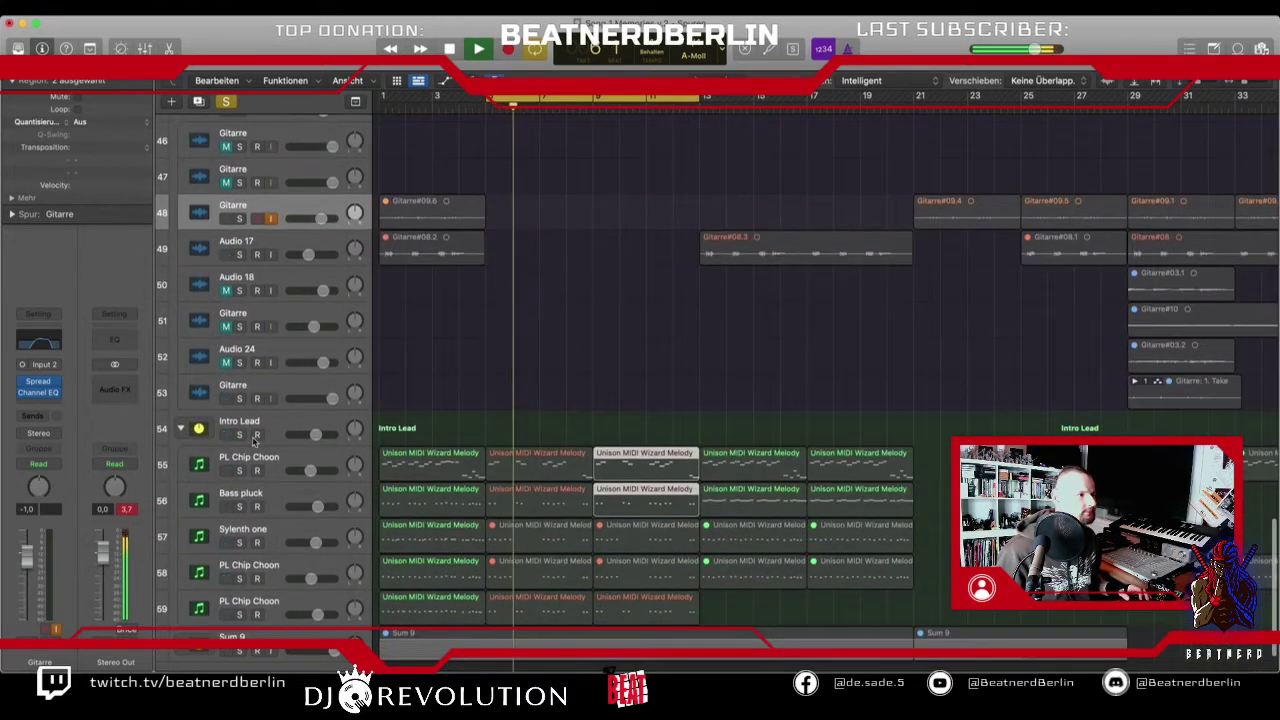
{"action": "left_click", "coordinate": [240, 434]}
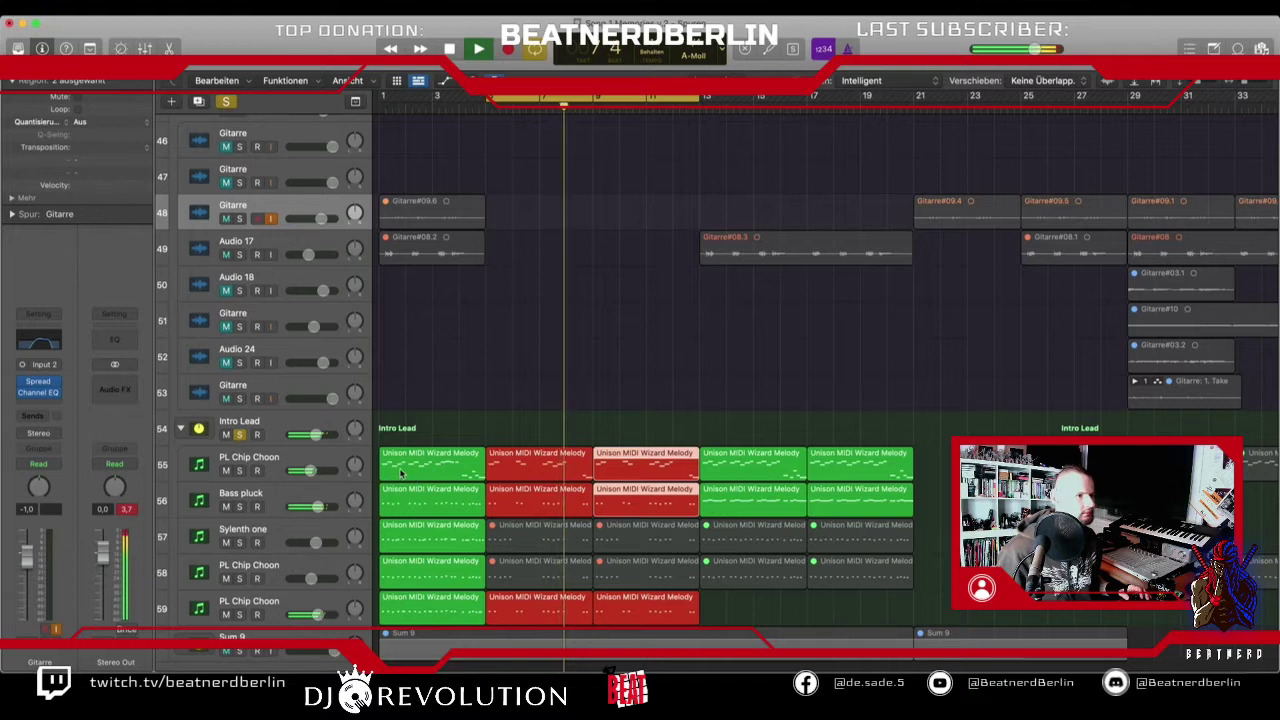
{"action": "key", "text": "space"}
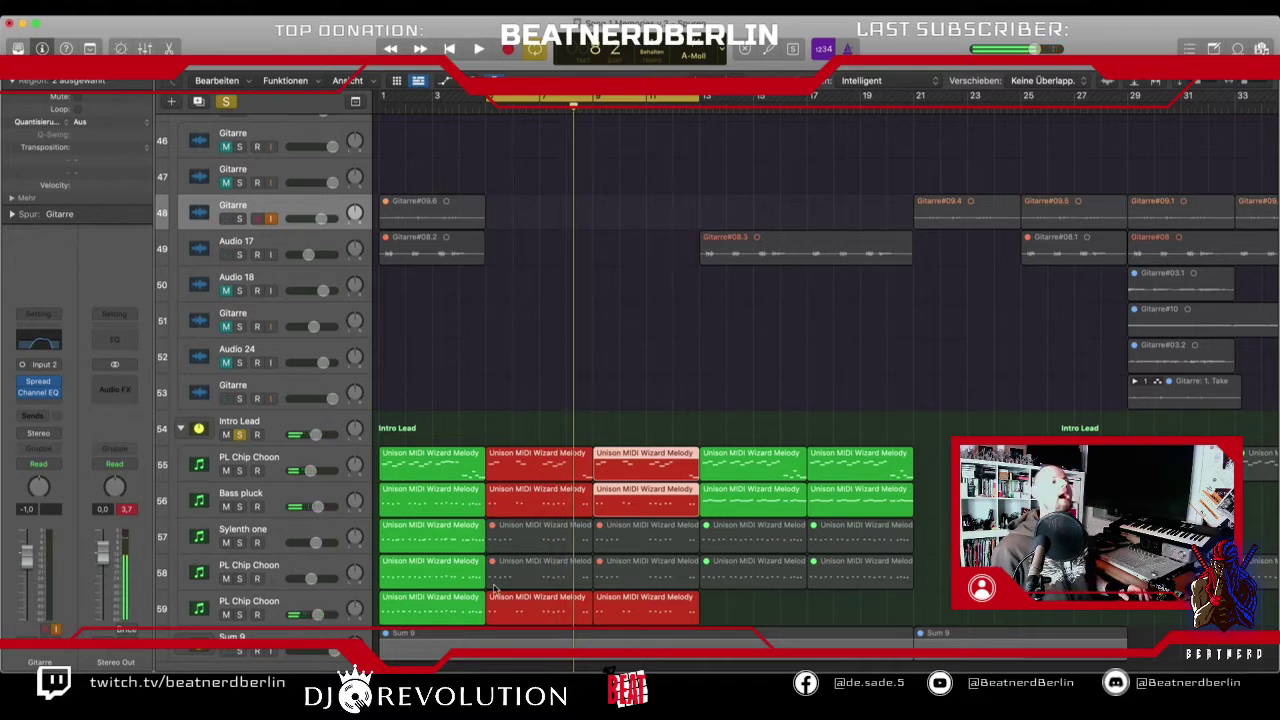
{"action": "left_click", "coordinate": [227, 101]}
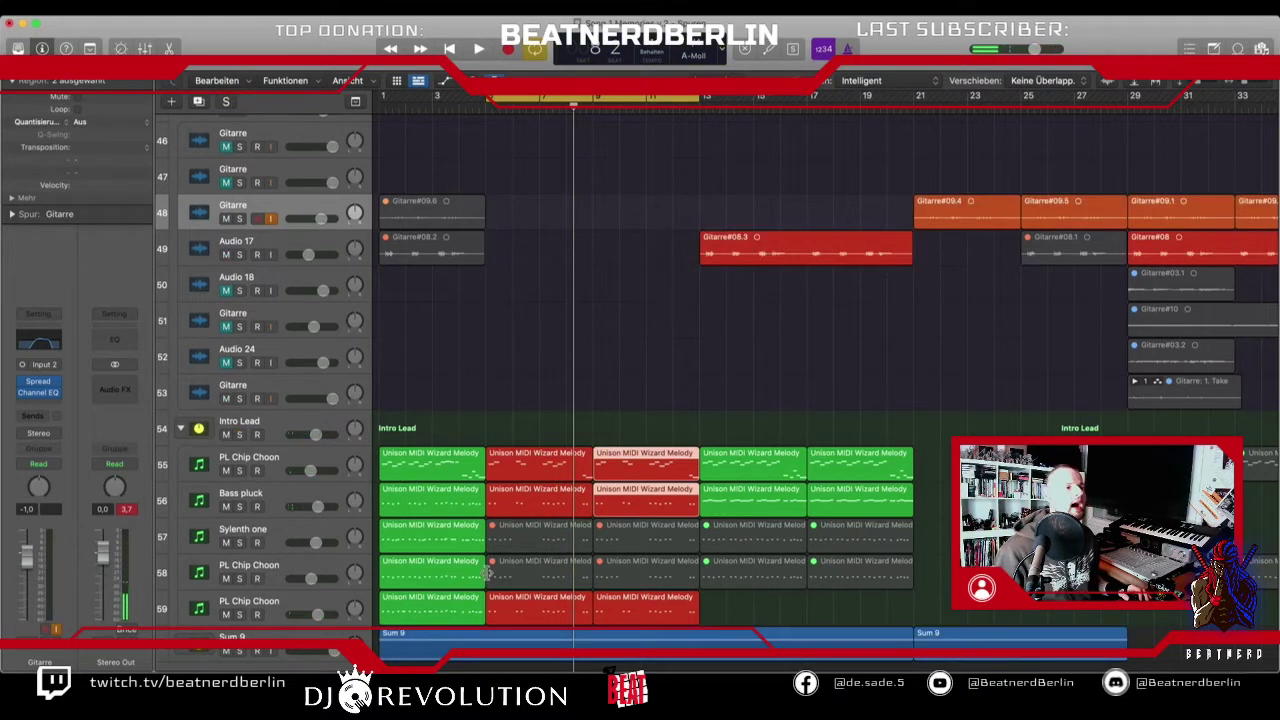
- In the lowest PL Chip Choon track's bar 5 region, match the first two bar 6 notes to Bass pluck: A4, then E4
{"action": "left_click", "coordinate": [508, 611]}
{"action": "scroll", "coordinate": [520, 517], "scroll_direction": "down", "scroll_amount": 2}
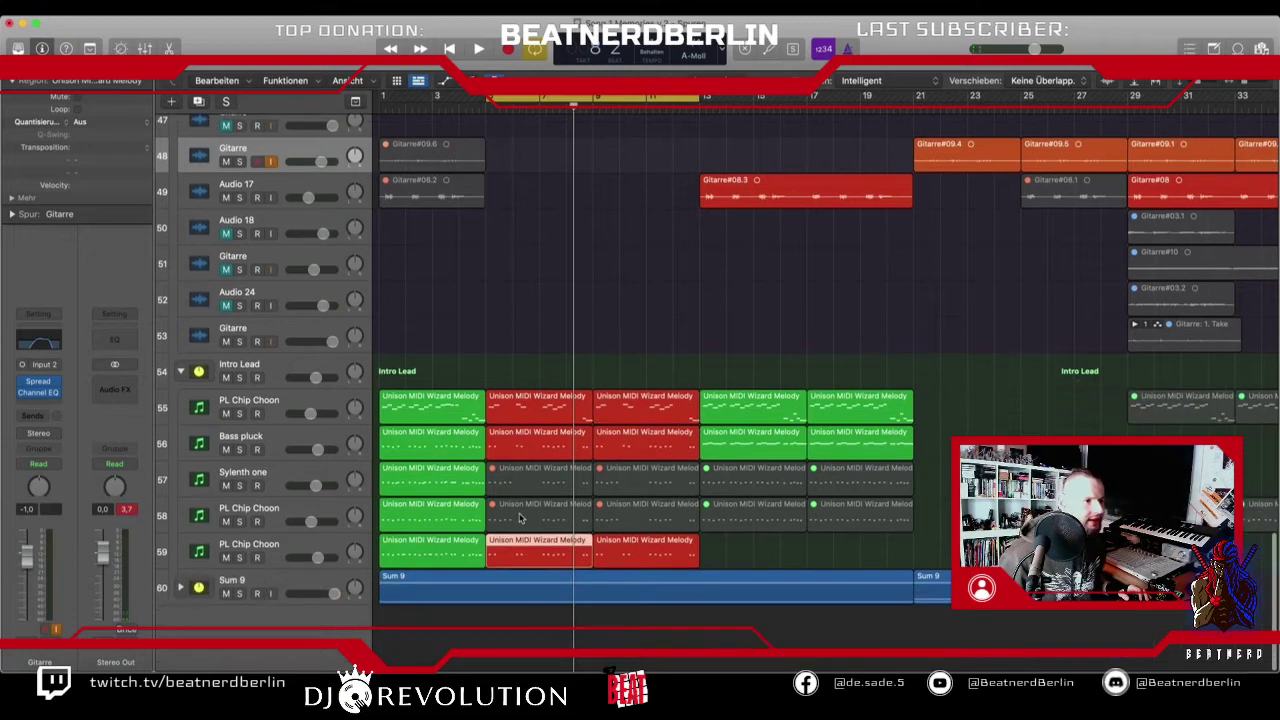
{"action": "double_click", "coordinate": [526, 547]}
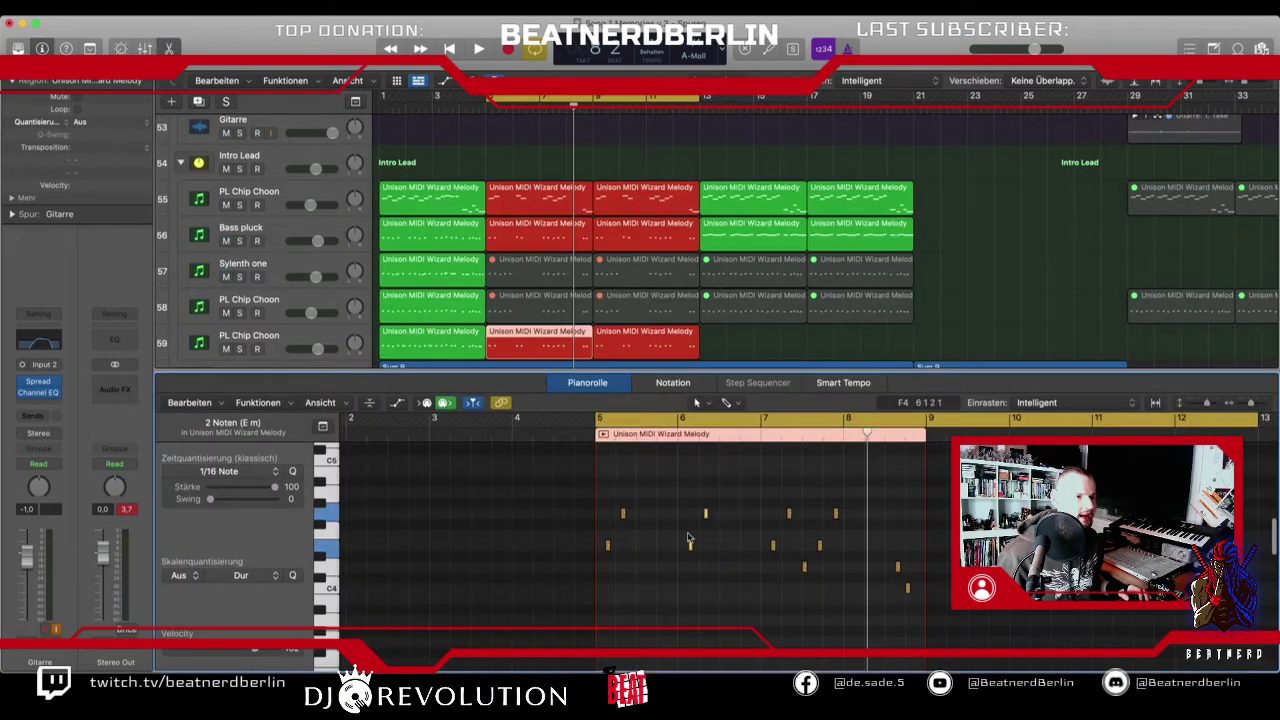
{"action": "scroll", "coordinate": [706, 517], "scroll_direction": "up", "scroll_amount": 2}
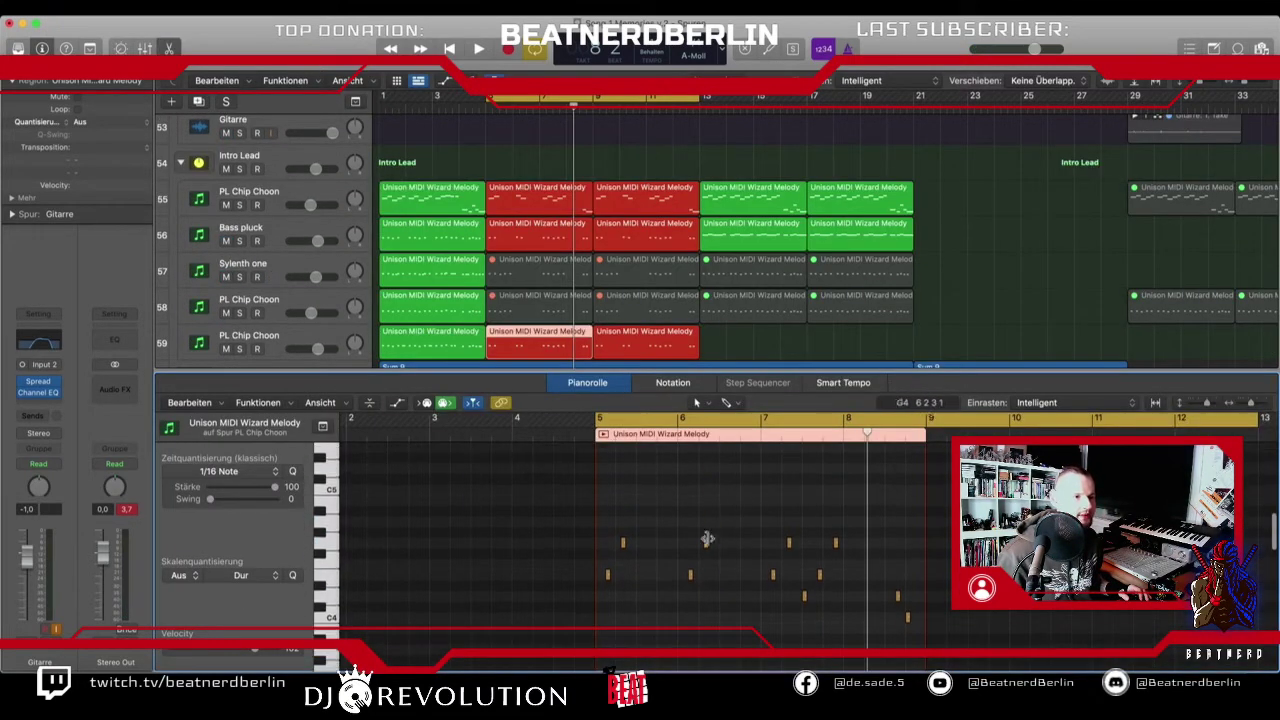
{"action": "left_click", "coordinate": [558, 237]}
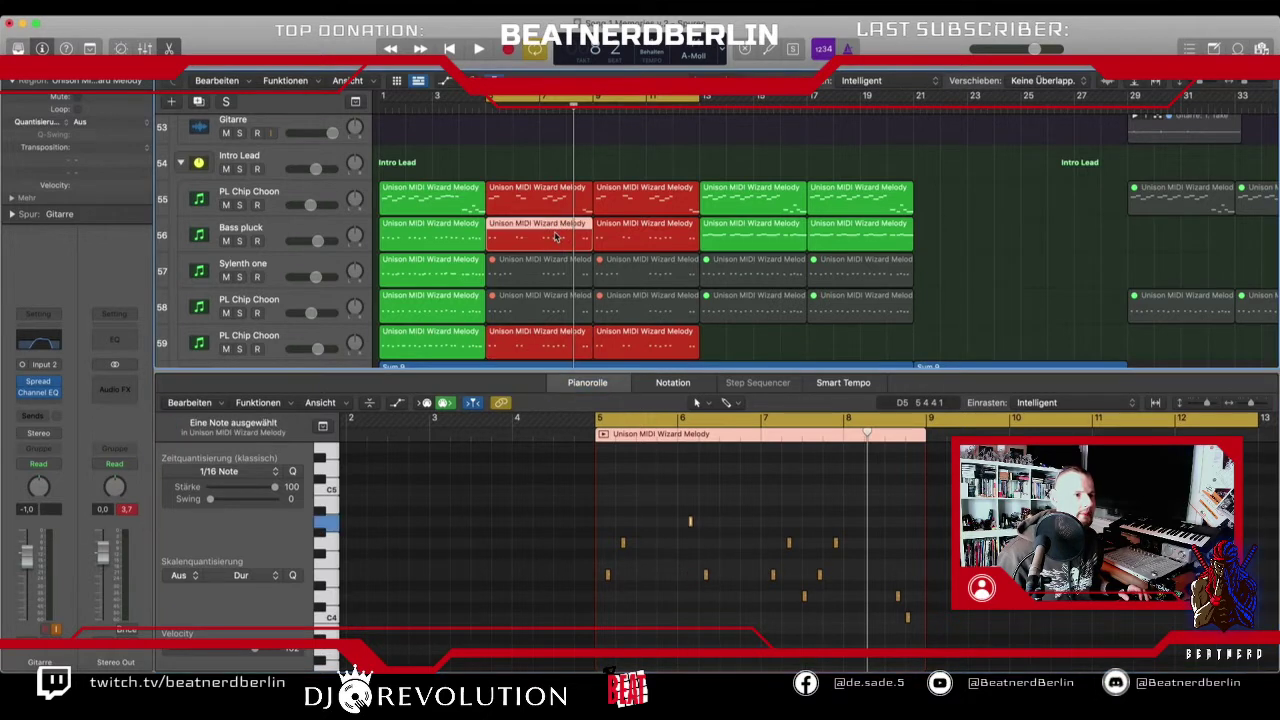
{"action": "left_click", "coordinate": [556, 345]}
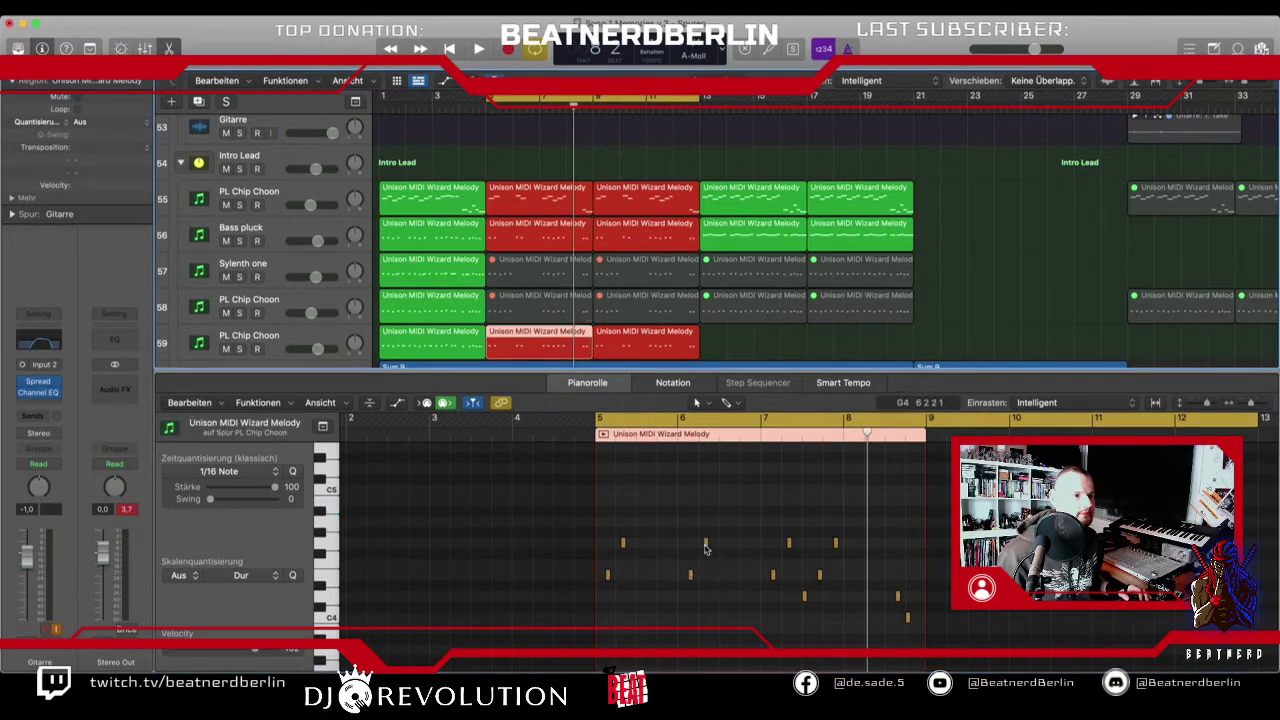
{"action": "left_click_drag", "start_coordinate": [706, 546], "coordinate": [689, 522]}
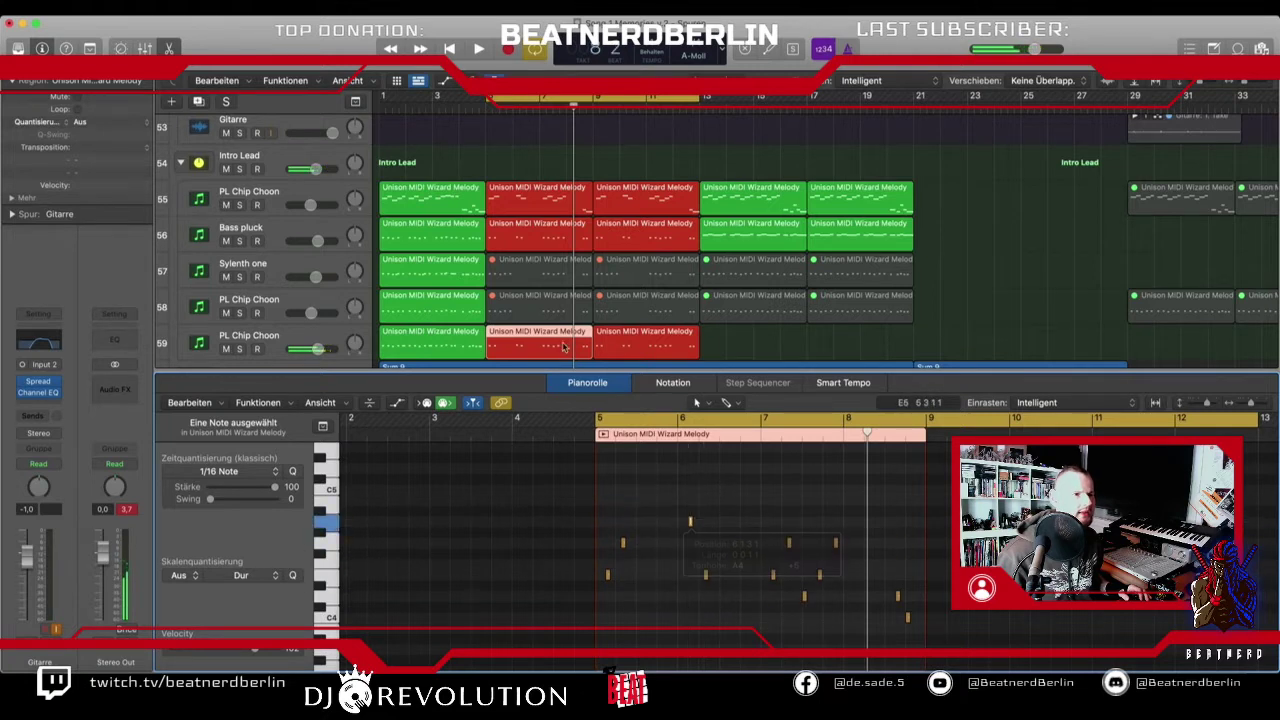
- Select the Bass pluck region at bar 5 and audition the full mix from there through the edited bar 6 notes
{"action": "left_click", "coordinate": [519, 245]}
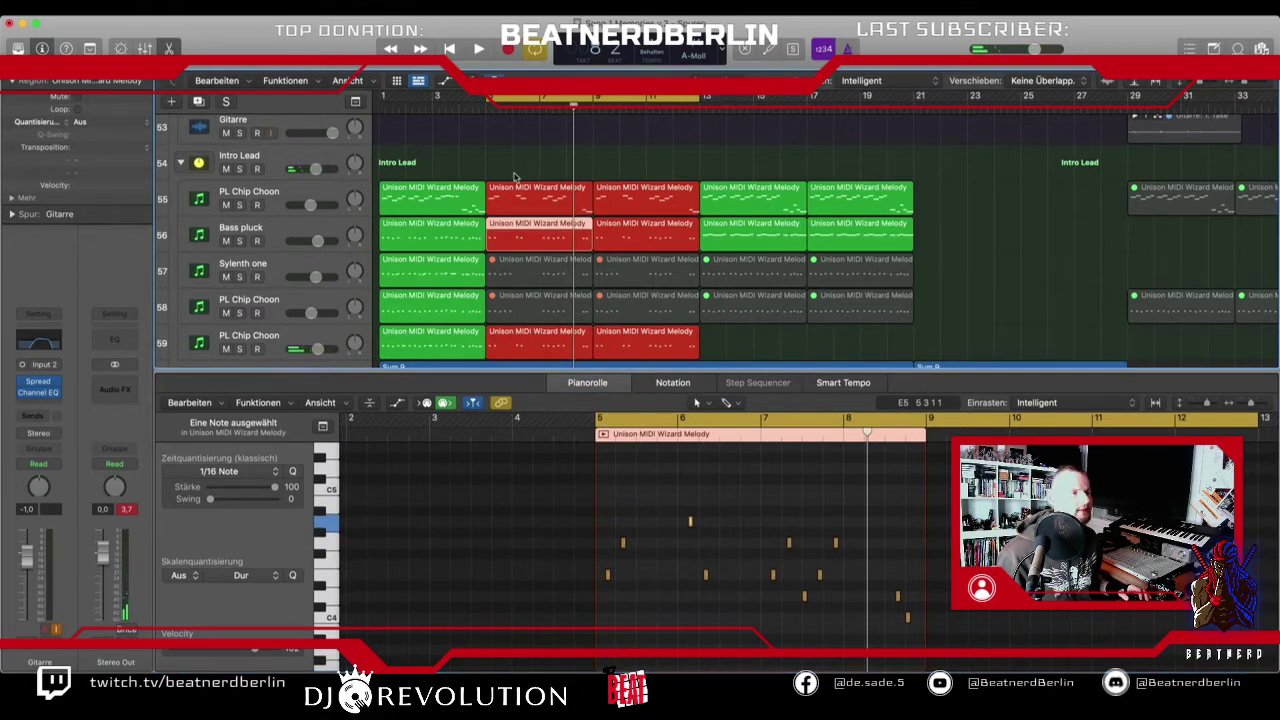
{"action": "key", "text": "space"}
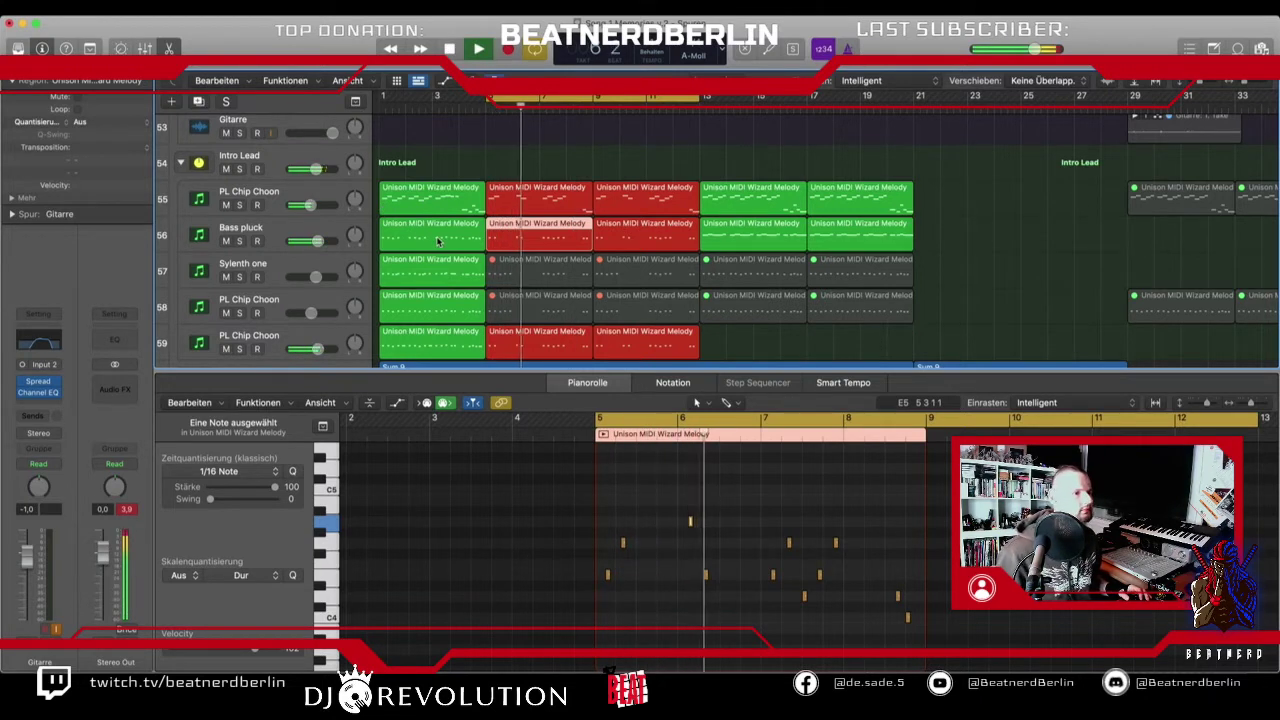
{"action": "key", "text": "space"}
{"action": "left_click", "coordinate": [700, 541]}
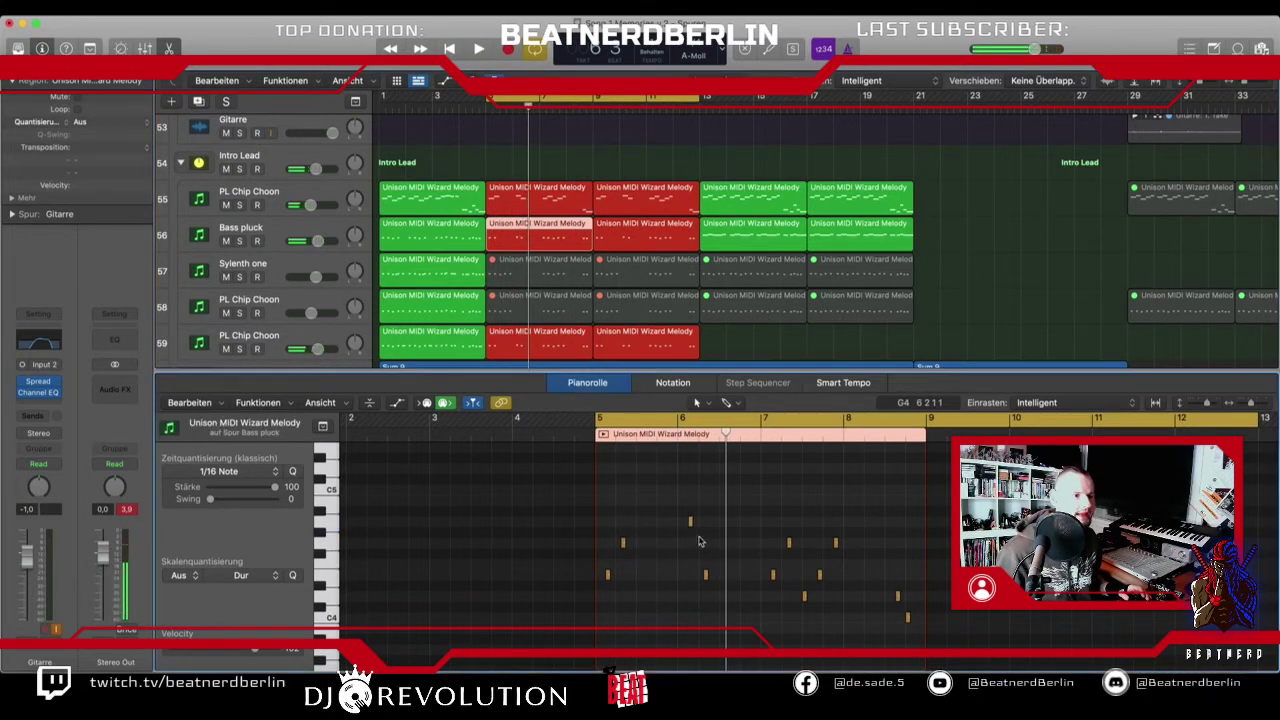
- Lower the first bar 6 note to G4 in the Bass pluck region at bar 5 and to G5 in the upper PL Chip Choon region
{"action": "left_click_drag", "start_coordinate": [690, 524], "coordinate": [690, 542]}
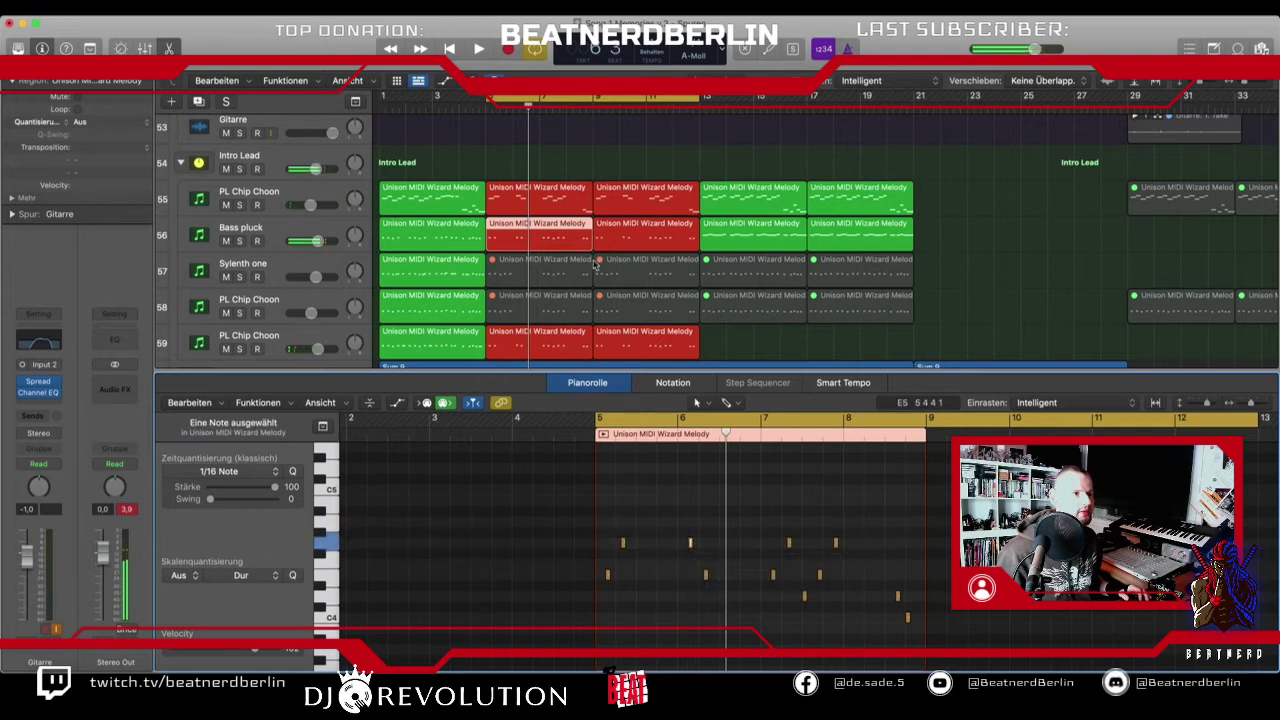
{"action": "left_click", "coordinate": [537, 205]}
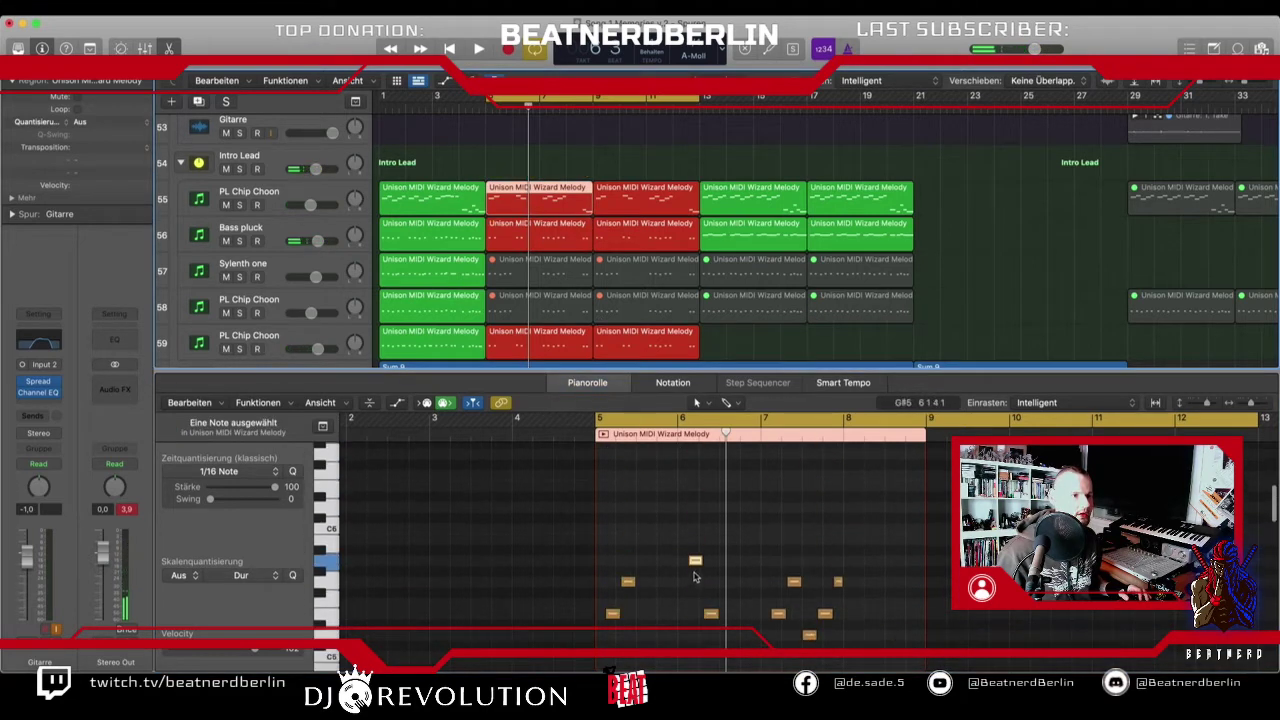
{"action": "left_click_drag", "start_coordinate": [694, 562], "coordinate": [694, 583]}
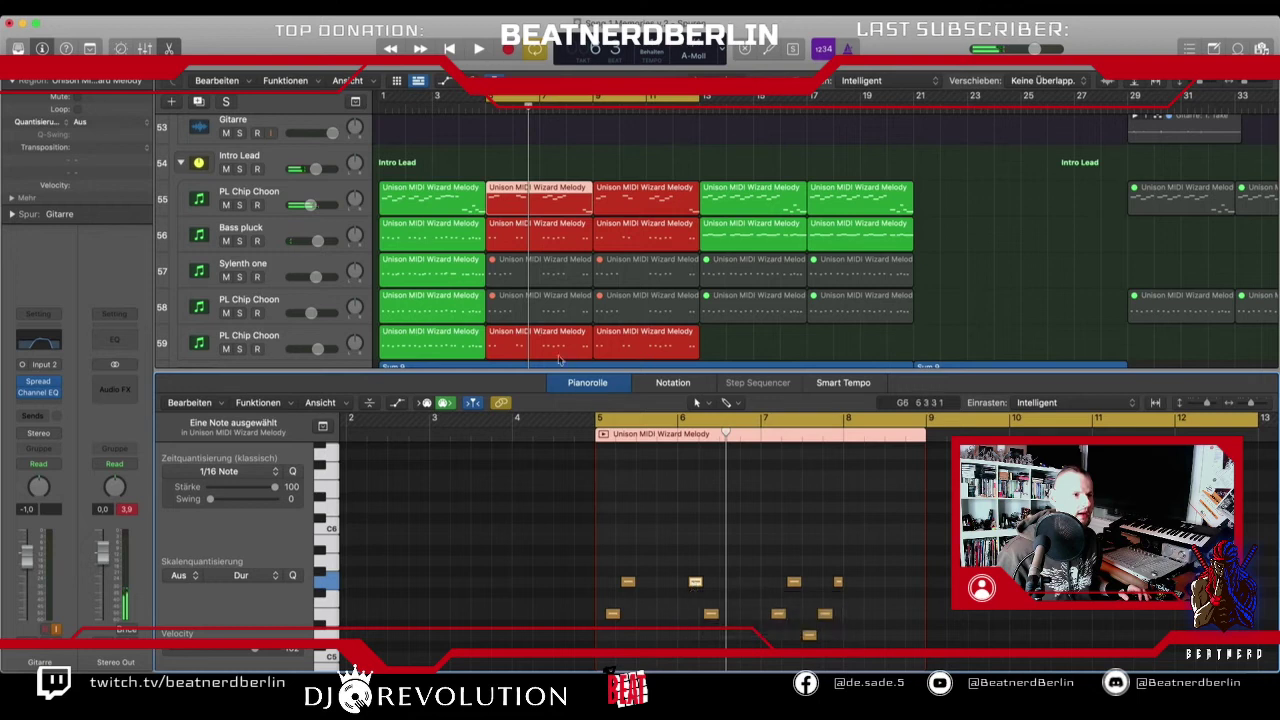
- In the lowest PL Chip Choon track's bar 5 region, lower the first bar 6 note to G4 and audition the change in the mix
{"action": "key", "text": "super+z"}
{"action": "key", "text": "super+z"}
{"action": "left_click", "coordinate": [688, 524]}
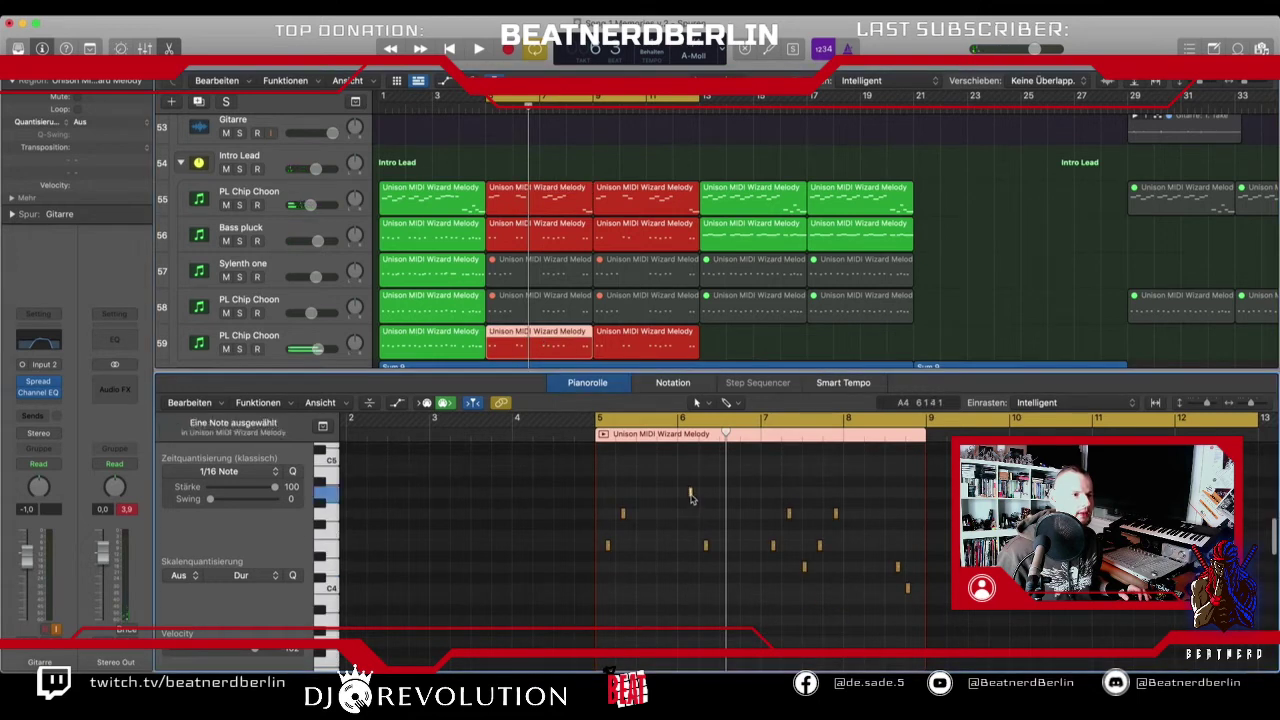
{"action": "left_click_drag", "start_coordinate": [690, 497], "coordinate": [690, 517]}
{"action": "key", "text": "space"}
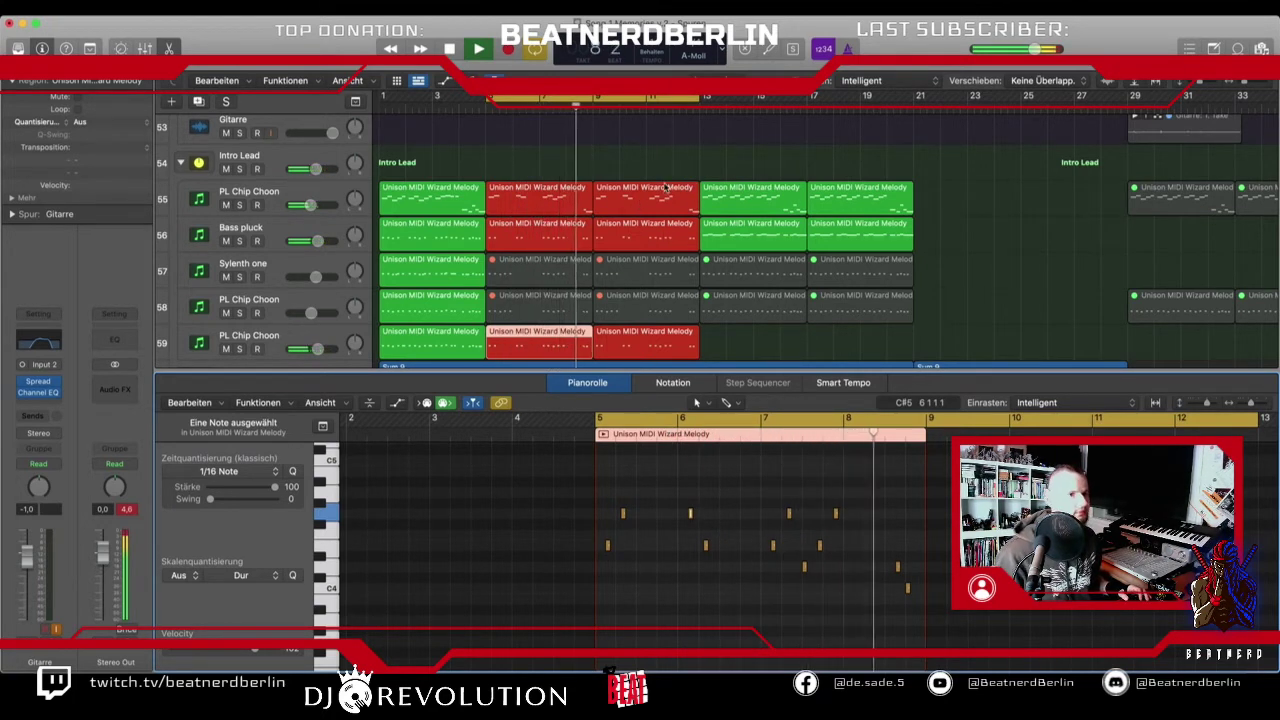
{"action": "key", "text": "space"}
- Replace the bar 9 regions of Bass pluck and the upper and lowest PL Chip Choon tracks with copies of their edited bar 5 regions
{"action": "left_click_drag", "start_coordinate": [635, 163], "coordinate": [629, 237]}
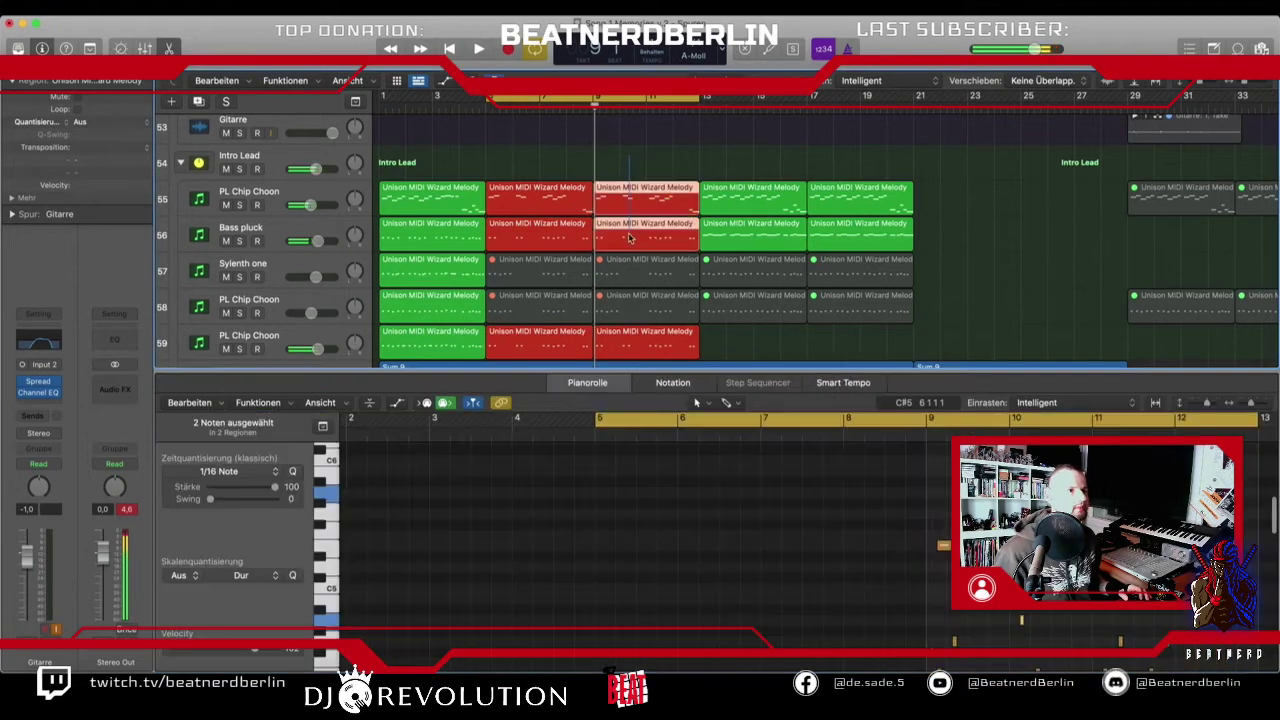
{"action": "key", "text": "Delete"}
{"action": "left_click", "coordinate": [634, 350]}
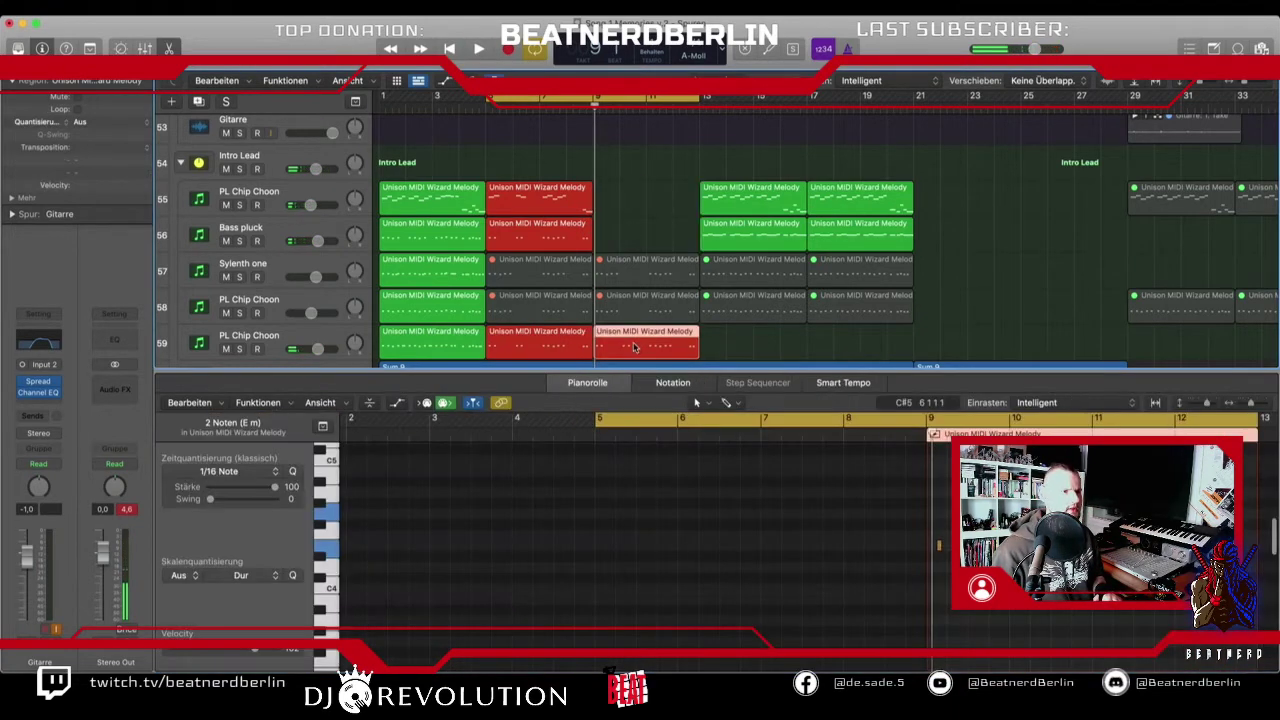
{"action": "key", "text": "Delete"}
{"action": "left_click", "coordinate": [583, 345]}
{"action": "left_click_drag", "start_coordinate": [549, 350], "coordinate": [656, 350]}
{"action": "left_click_drag", "start_coordinate": [603, 209], "coordinate": [650, 203]}
- Turn off cycle playback, close the piano roll, and audition the arrangement from bar 1 into bar 5
{"action": "scroll", "coordinate": [618, 150], "scroll_direction": "up", "scroll_amount": 5}
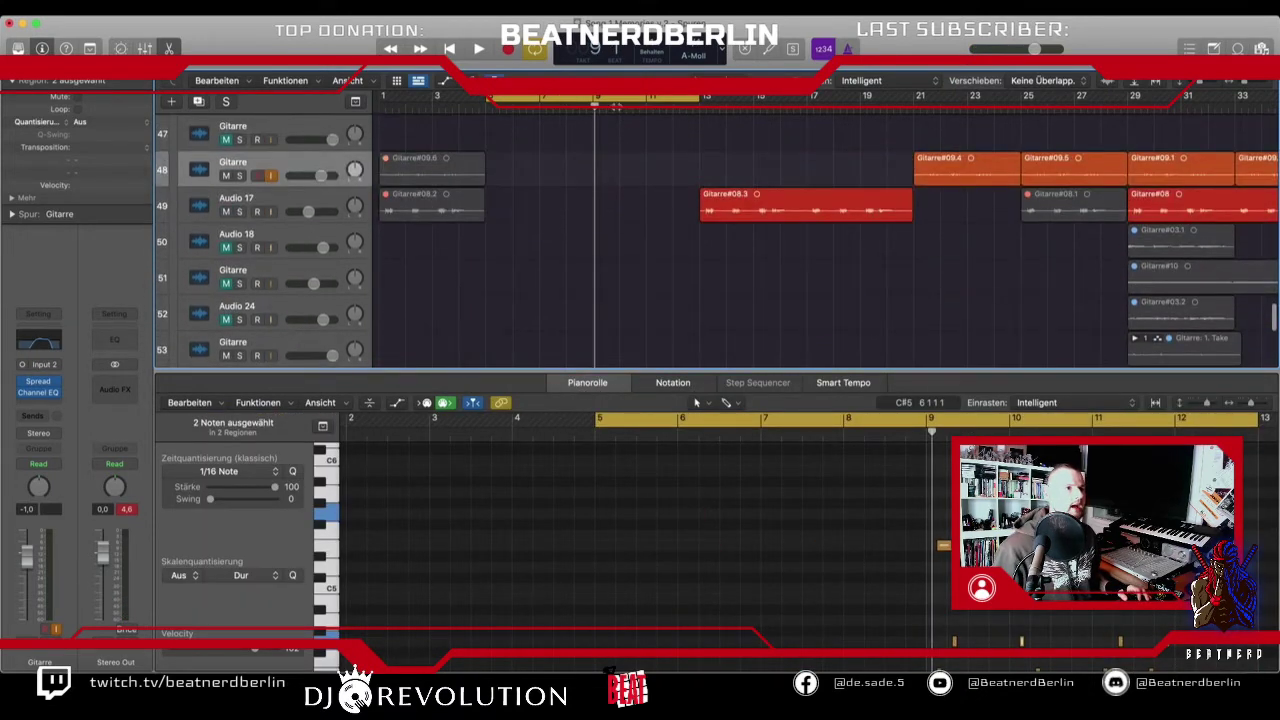
{"action": "left_click", "coordinate": [615, 100]}
{"action": "left_click", "coordinate": [452, 103]}
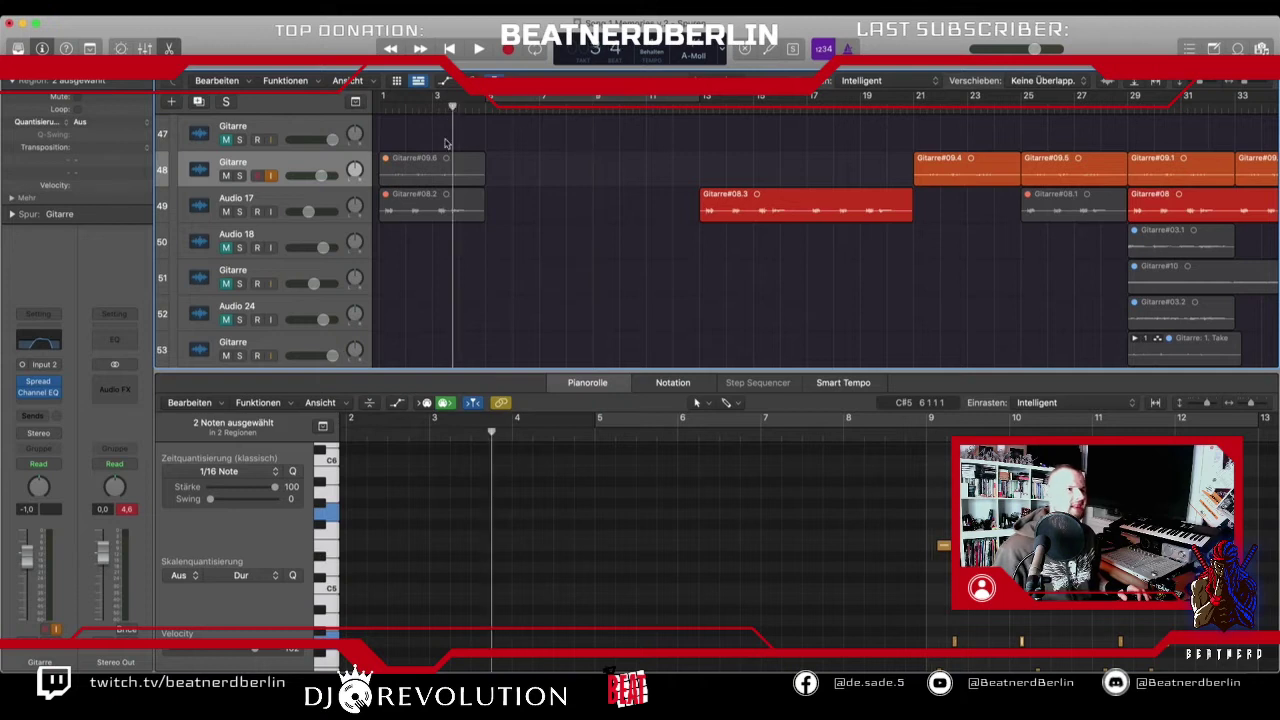
{"action": "key", "text": "Return"}
{"action": "scroll", "coordinate": [400, 220], "scroll_direction": "up", "scroll_amount": 5}
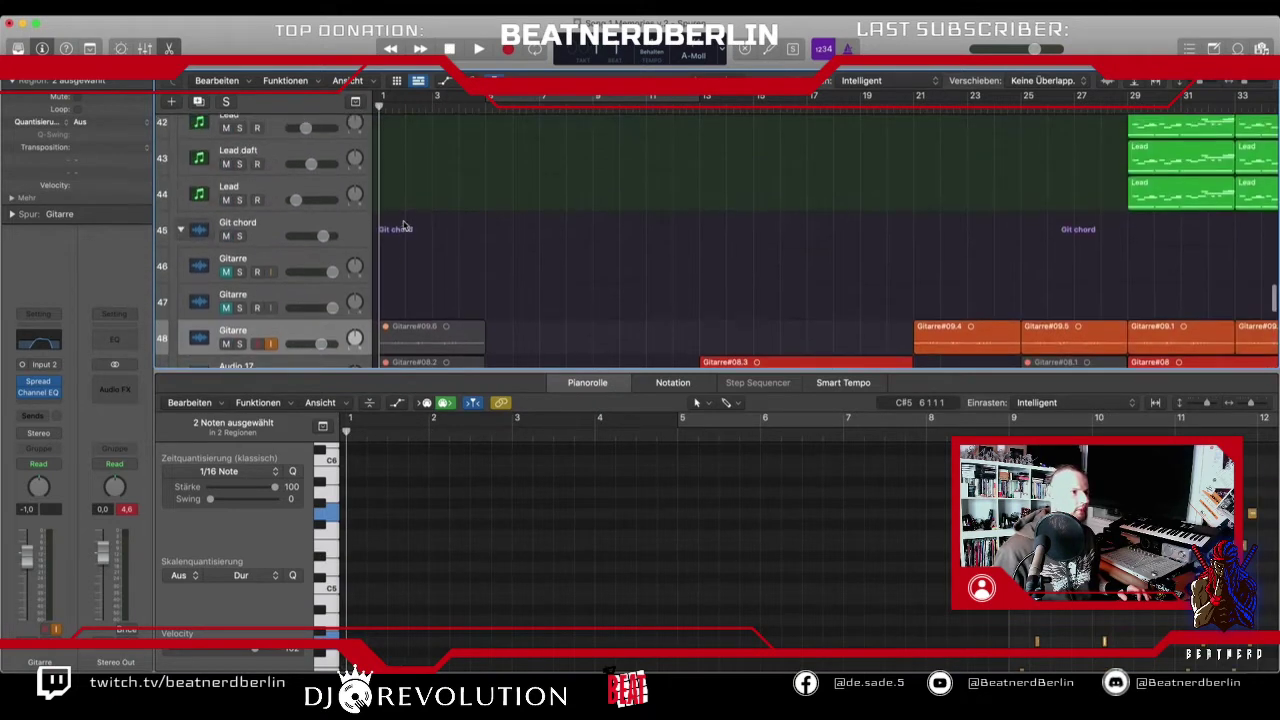
{"action": "key", "text": "space"}
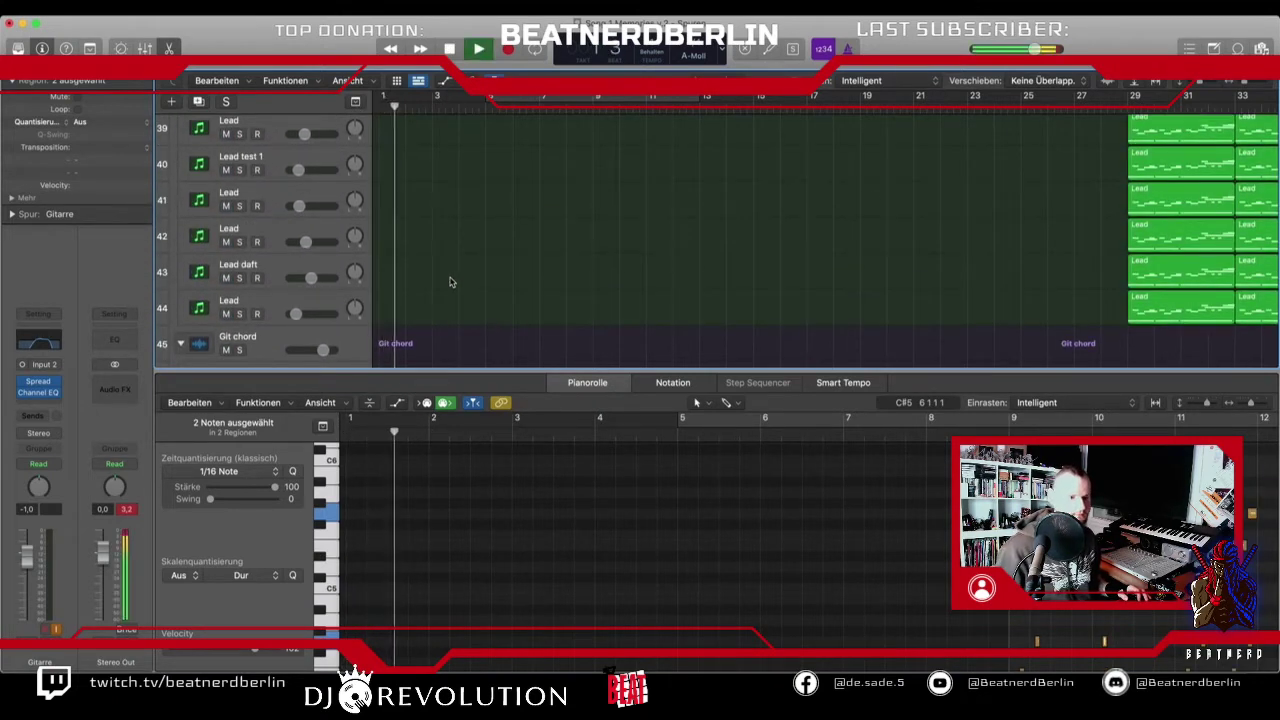
{"action": "scroll", "coordinate": [450, 278], "scroll_direction": "up", "scroll_amount": 2}
{"action": "key", "text": "e"}
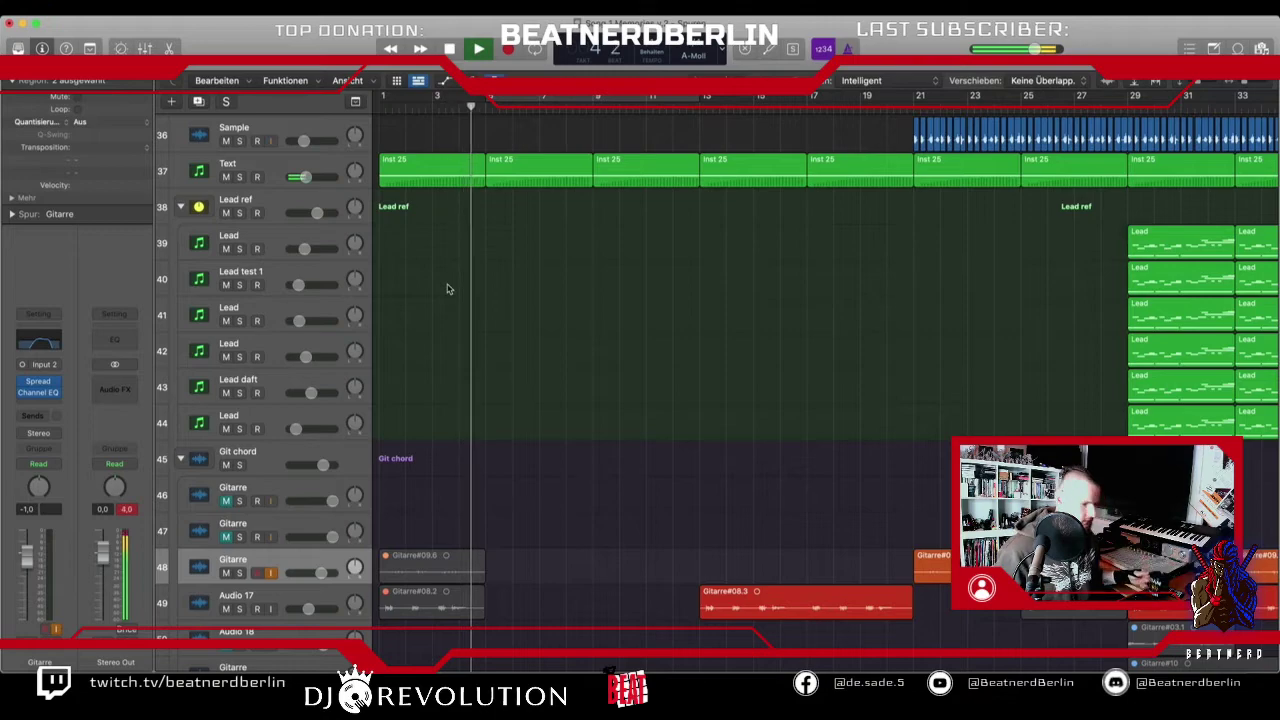
{"action": "scroll", "coordinate": [444, 289], "scroll_direction": "up", "scroll_amount": 15}
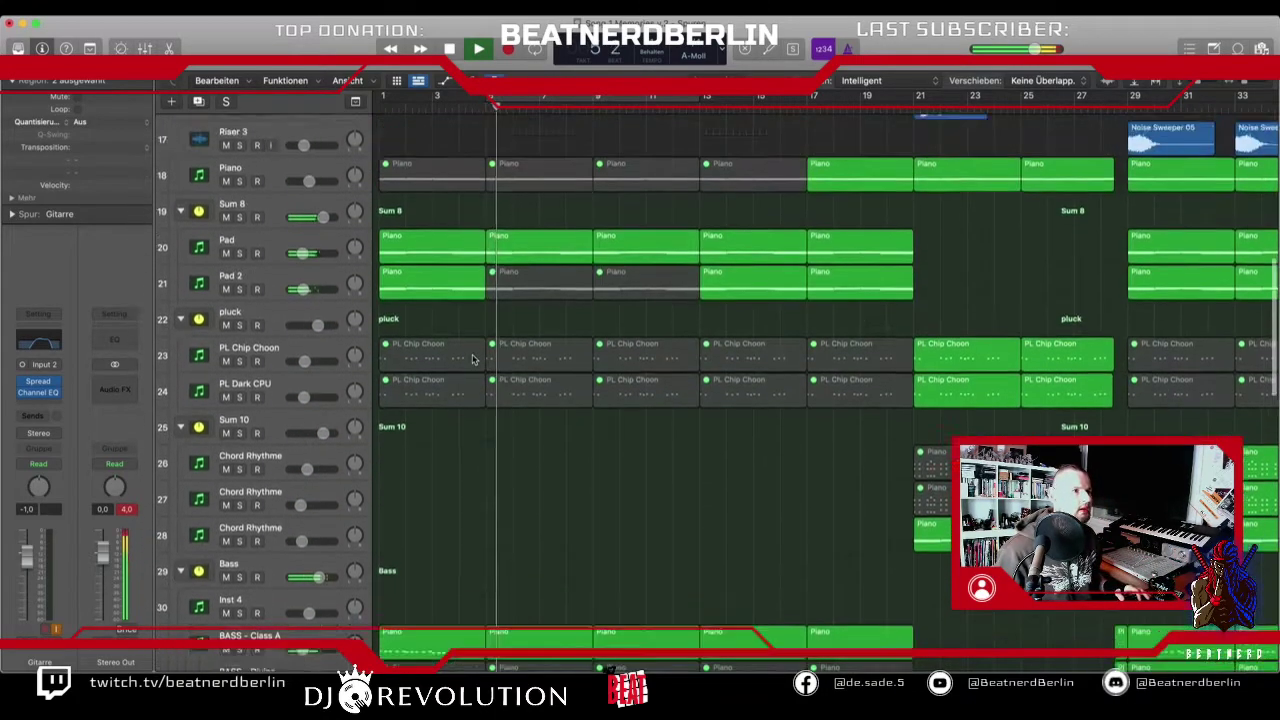
{"action": "key", "text": "space"}
- Mute the crash region at bar 5 on the Crush track and audition the transition from around bar 3
{"action": "scroll", "coordinate": [476, 358], "scroll_direction": "up", "scroll_amount": 2}
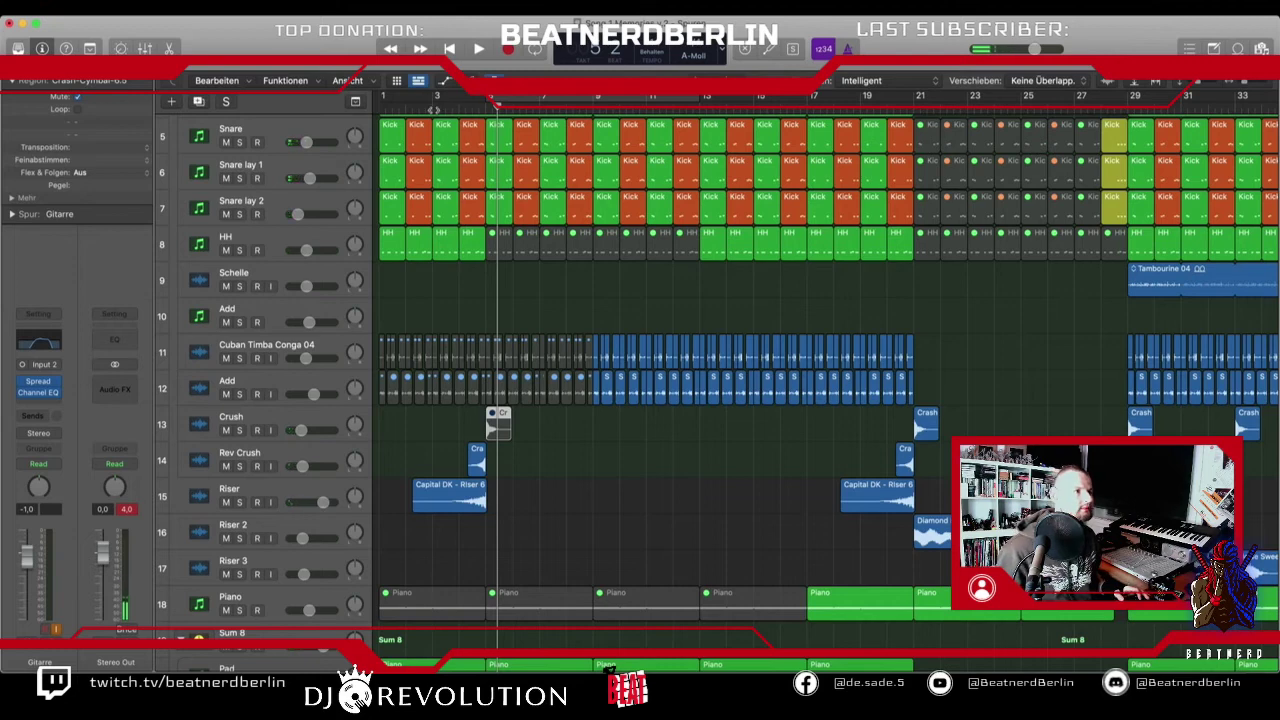
{"action": "double_click", "coordinate": [434, 110]}
{"action": "scroll", "coordinate": [474, 257], "scroll_direction": "up", "scroll_amount": 4}
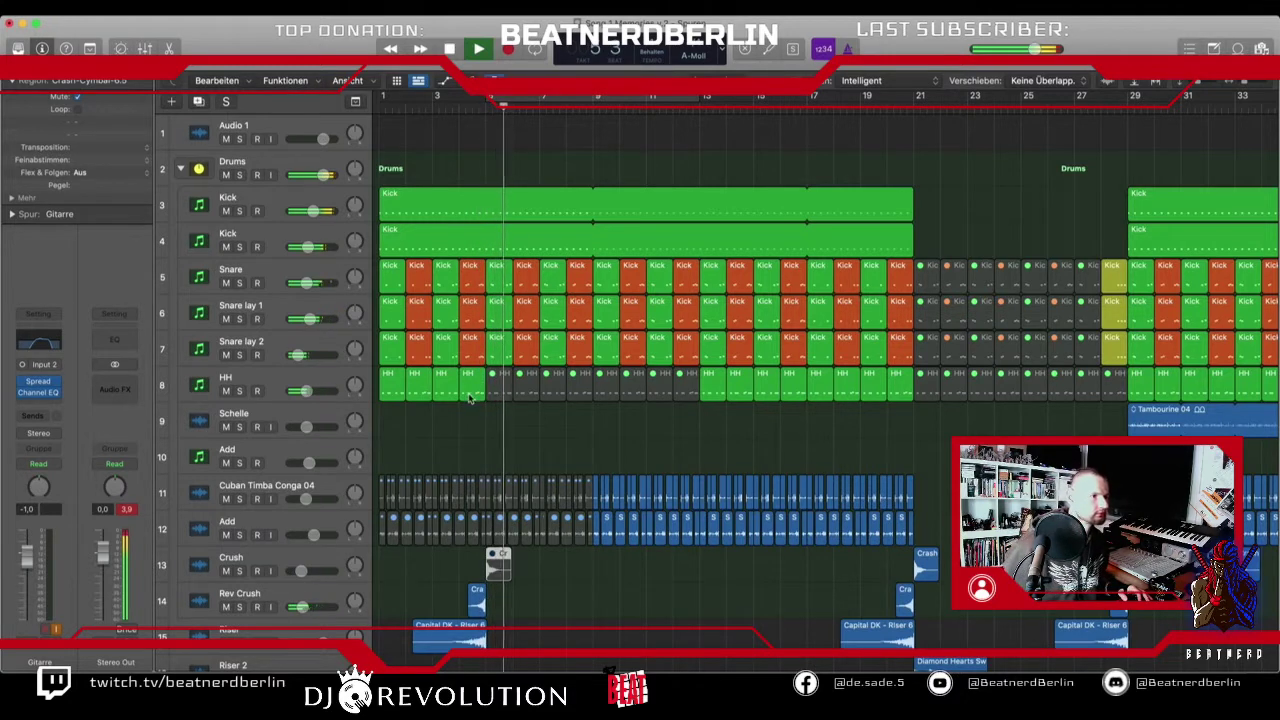
{"action": "key", "text": "space"}
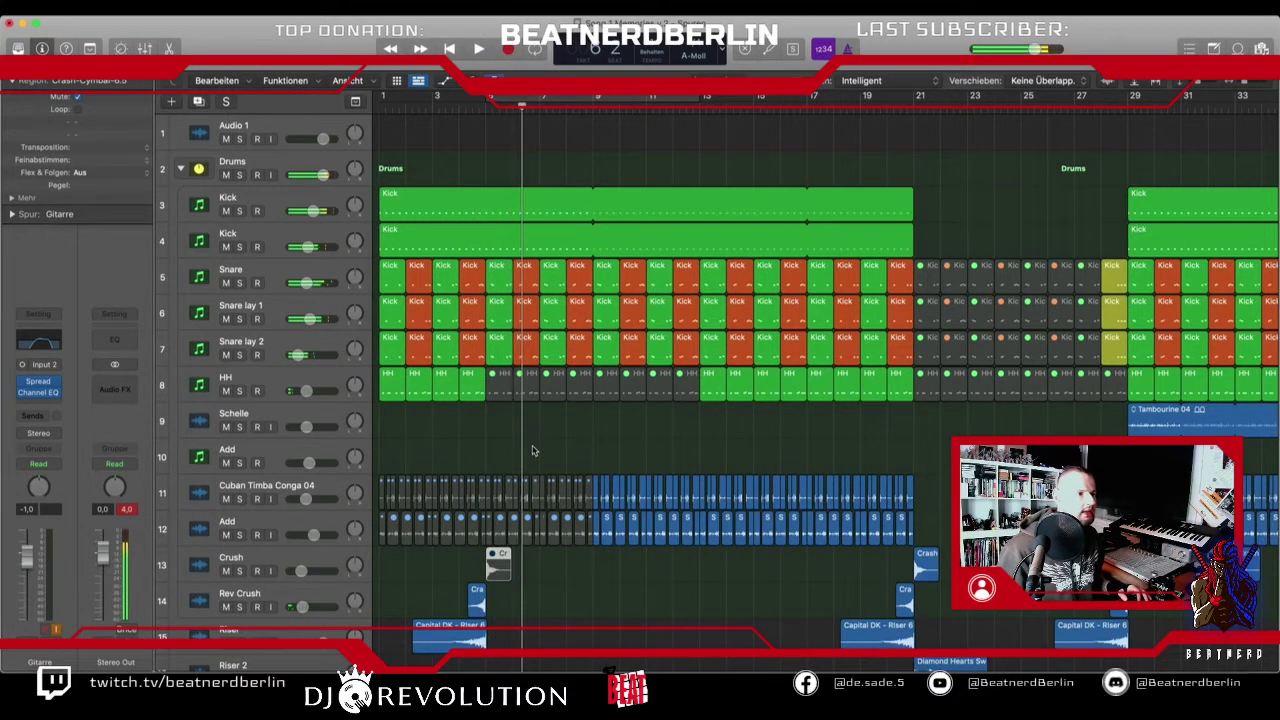
- Unmute the Cuban Timba Conga 04 and Add audio regions in bars 5–9 and audition the transition with them
{"action": "left_click_drag", "start_coordinate": [492, 444], "coordinate": [590, 540]}
{"action": "key", "text": "ctrl+m"}
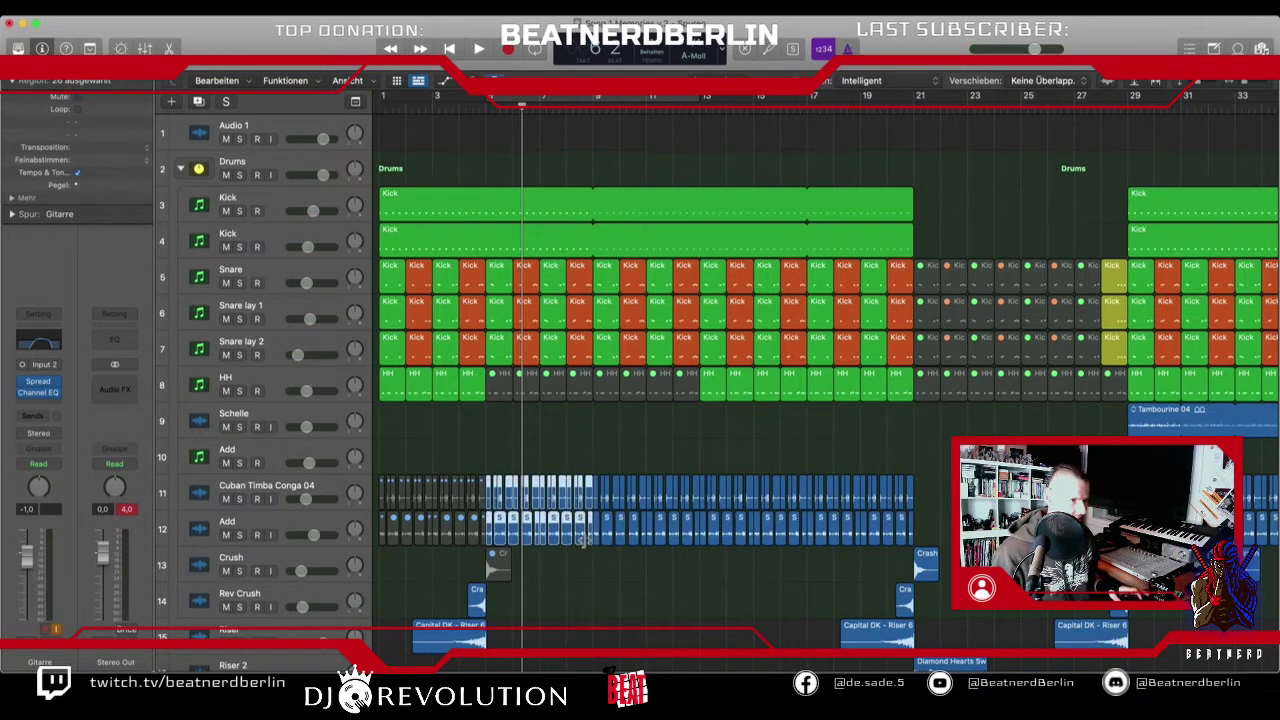
{"action": "left_click", "coordinate": [457, 108]}
{"action": "key", "text": "space"}
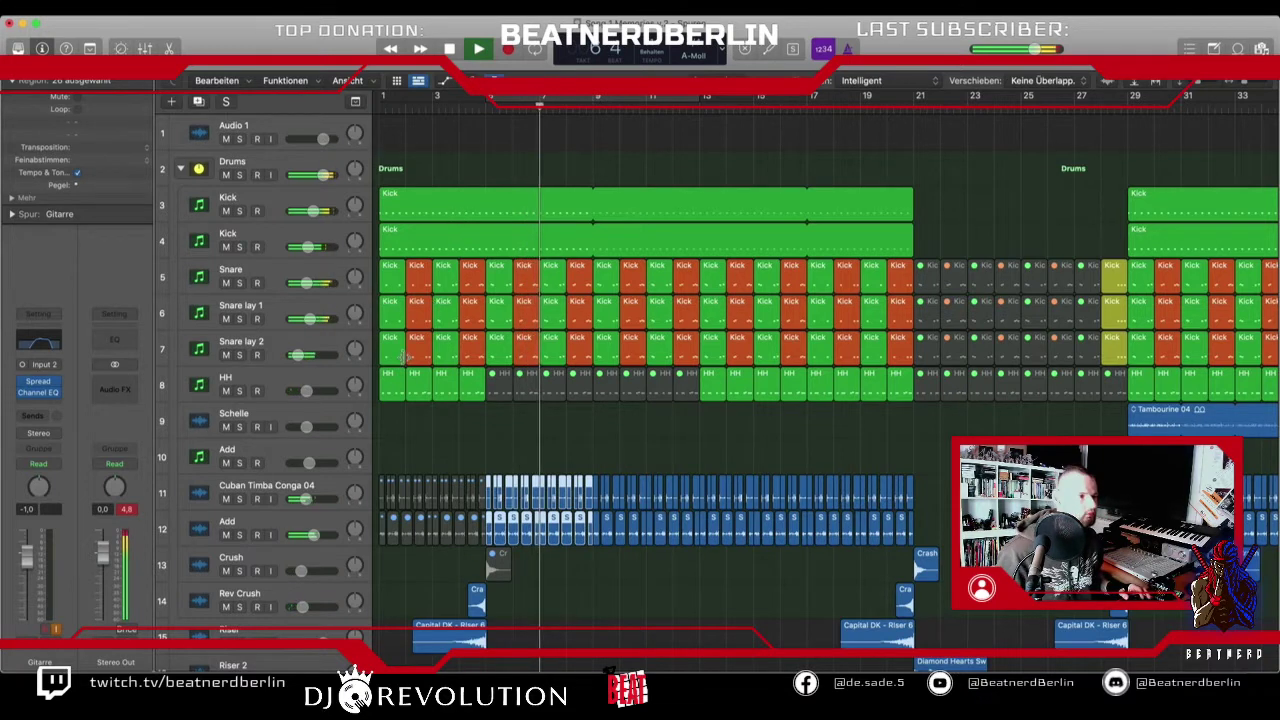
{"action": "key", "text": "space"}
- Unmute the Cuban Timba Conga 04 and Add audio regions in bars 1–5 and audition from the start, briefly soloing the conga track
{"action": "left_click_drag", "start_coordinate": [380, 454], "coordinate": [487, 549]}
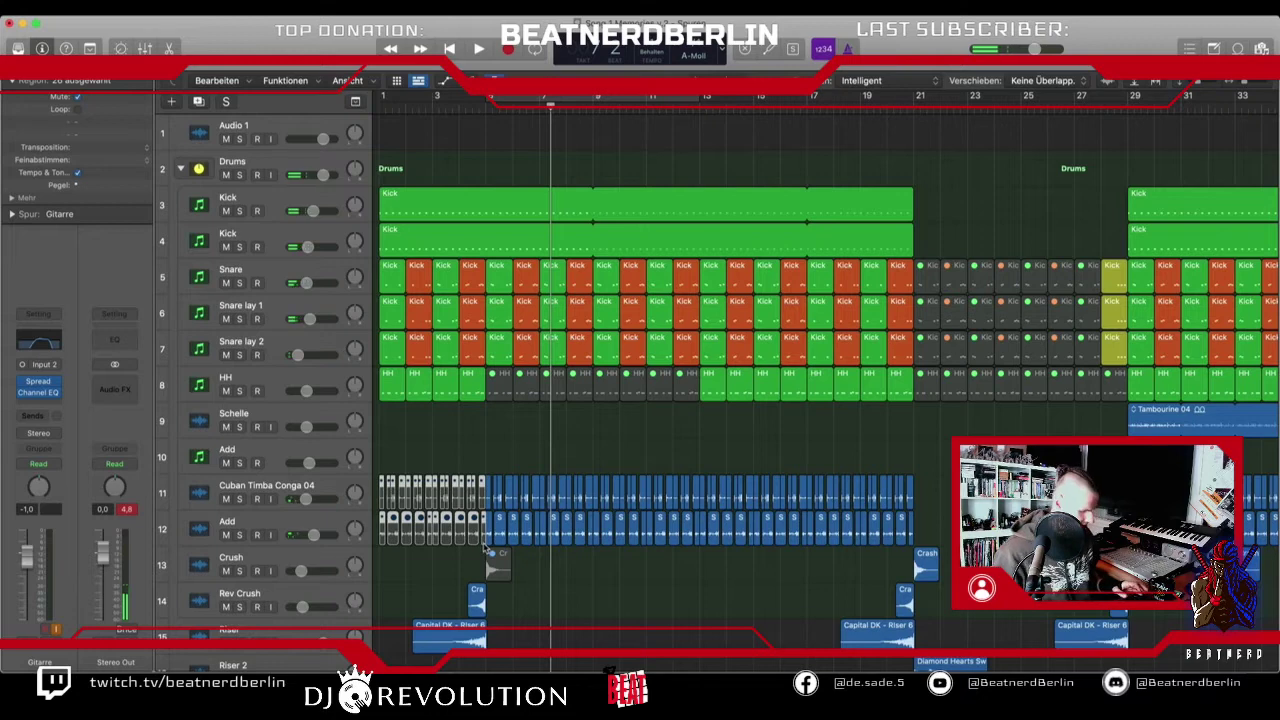
{"action": "key", "text": "ctrl+m"}
{"action": "key", "text": "Return"}
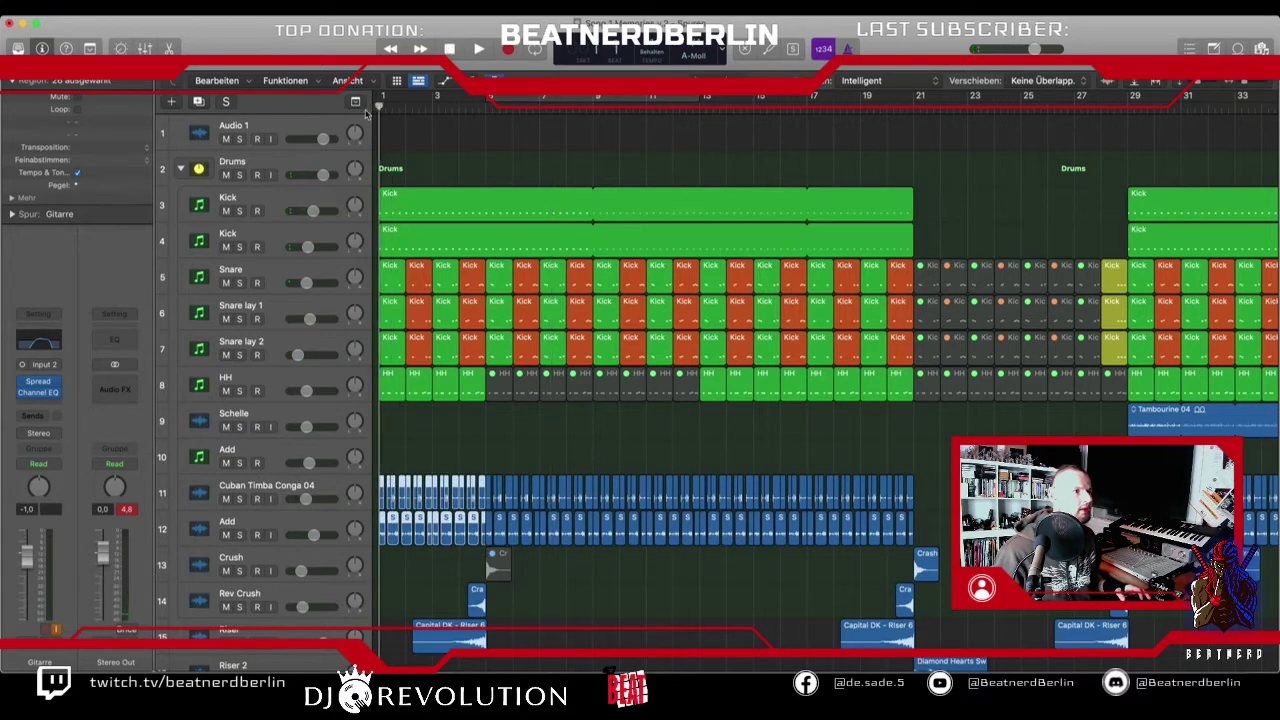
{"action": "key", "text": "space"}
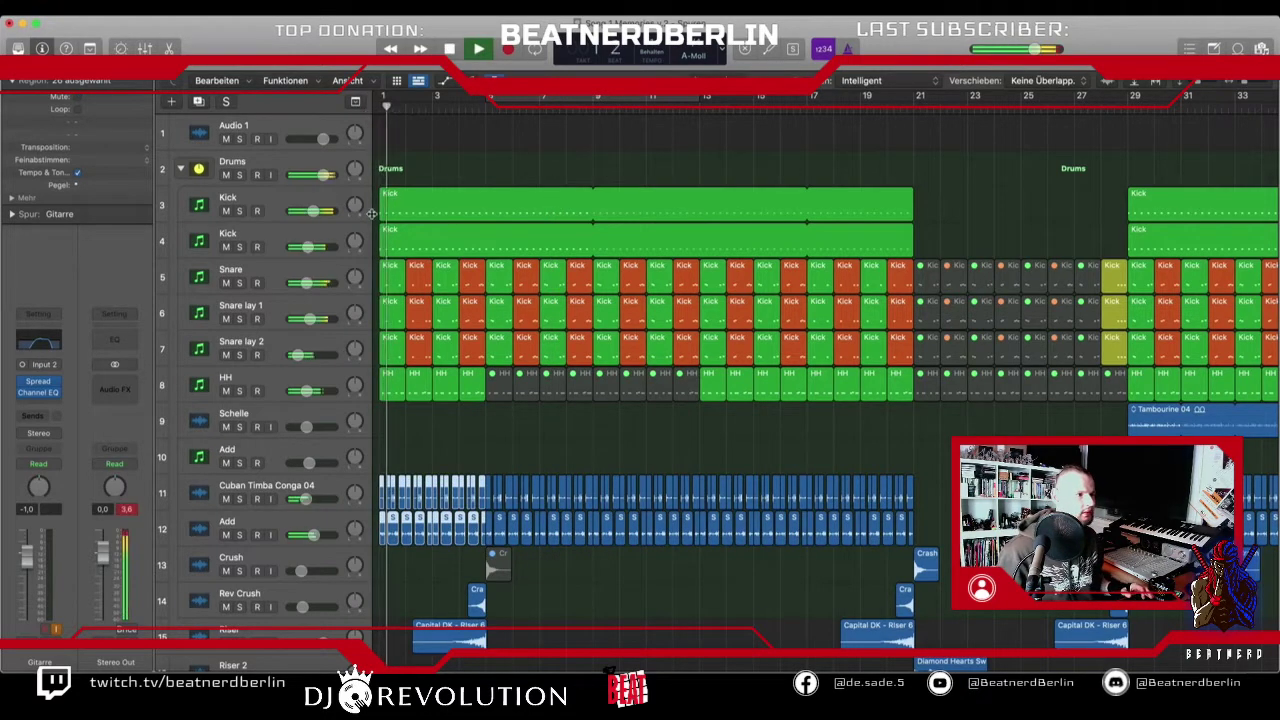
{"action": "left_click", "coordinate": [239, 499]}
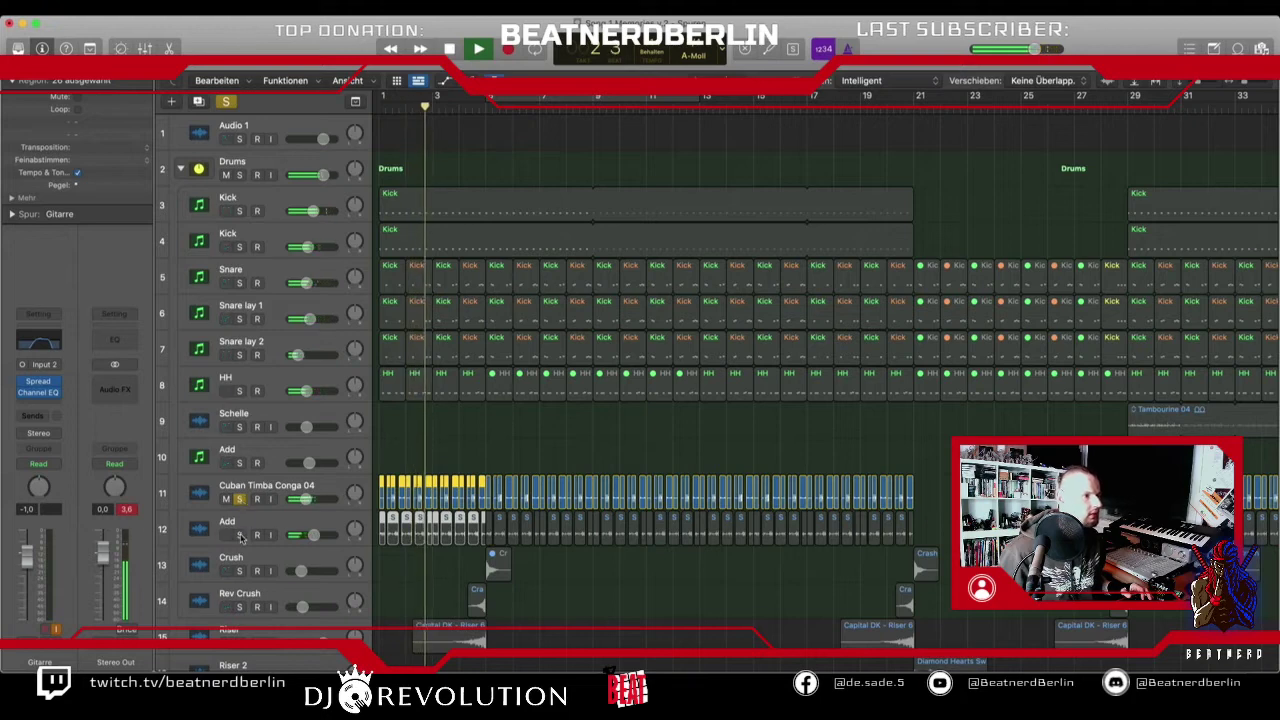
{"action": "left_click", "coordinate": [239, 499]}
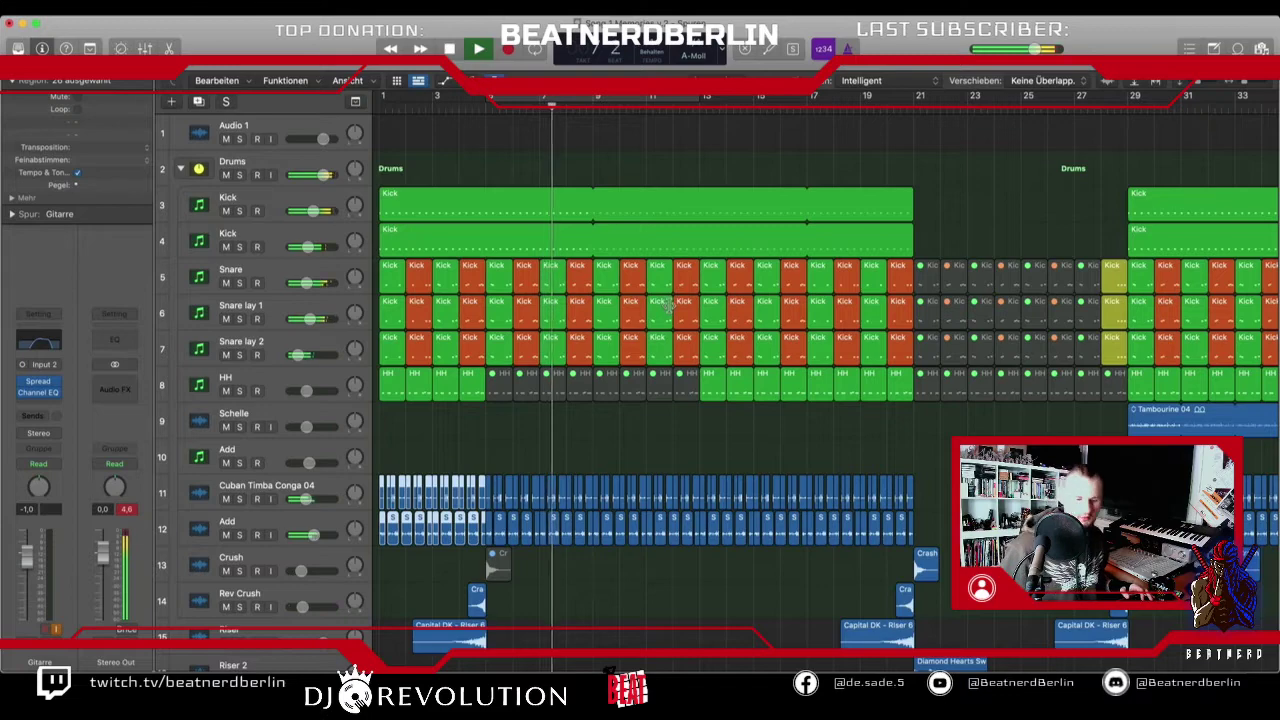
- Copy the Bass pluck regions at bars 13 and 17 onto the lowest PL Chip Choon track while the arrangement plays
{"action": "scroll", "coordinate": [680, 364], "scroll_direction": "down", "scroll_amount": 15}
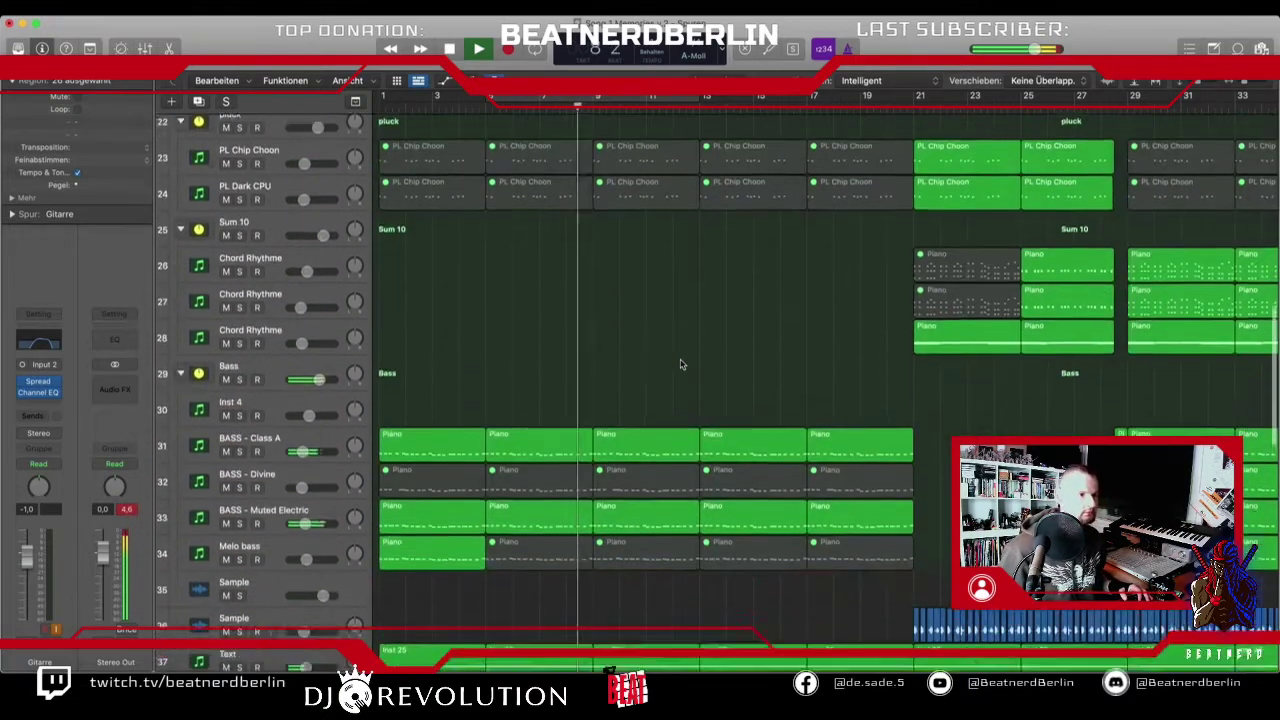
{"action": "scroll", "coordinate": [680, 364], "scroll_direction": "down", "scroll_amount": 5}
{"action": "scroll", "coordinate": [680, 364], "scroll_direction": "down", "scroll_amount": 3}
{"action": "scroll", "coordinate": [680, 364], "scroll_direction": "up", "scroll_amount": 6}
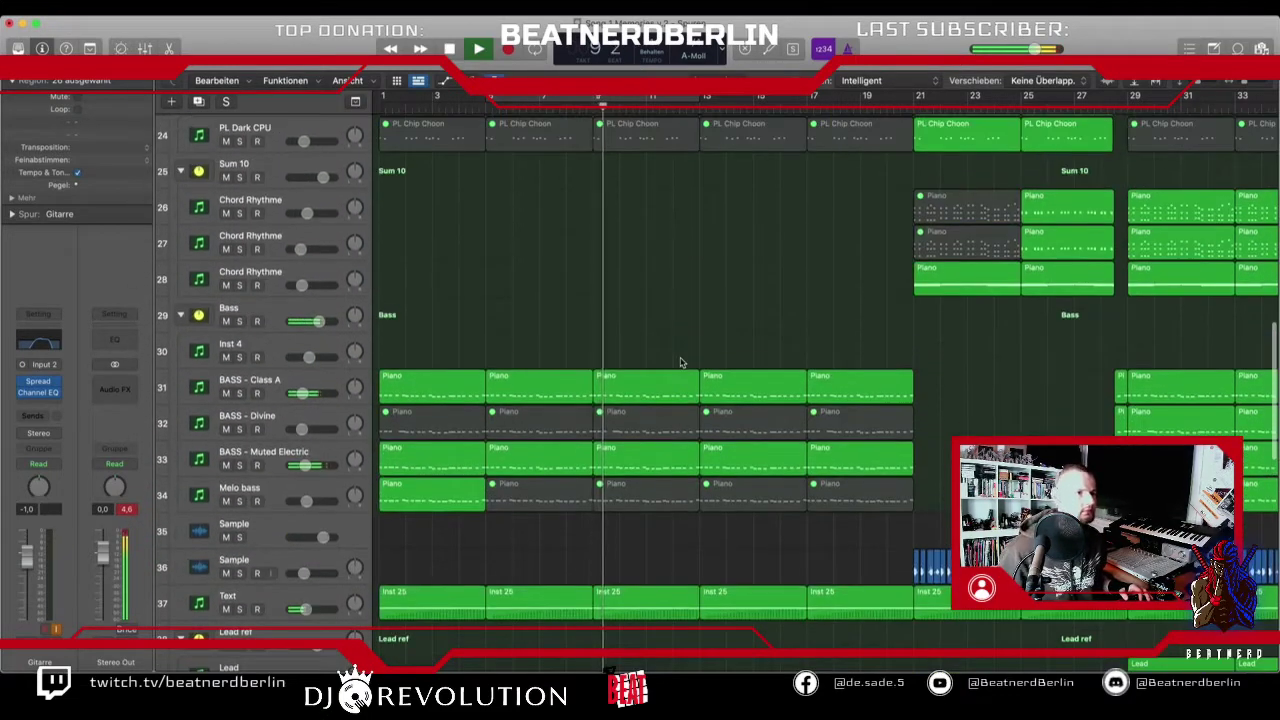
{"action": "scroll", "coordinate": [680, 364], "scroll_direction": "down", "scroll_amount": 15}
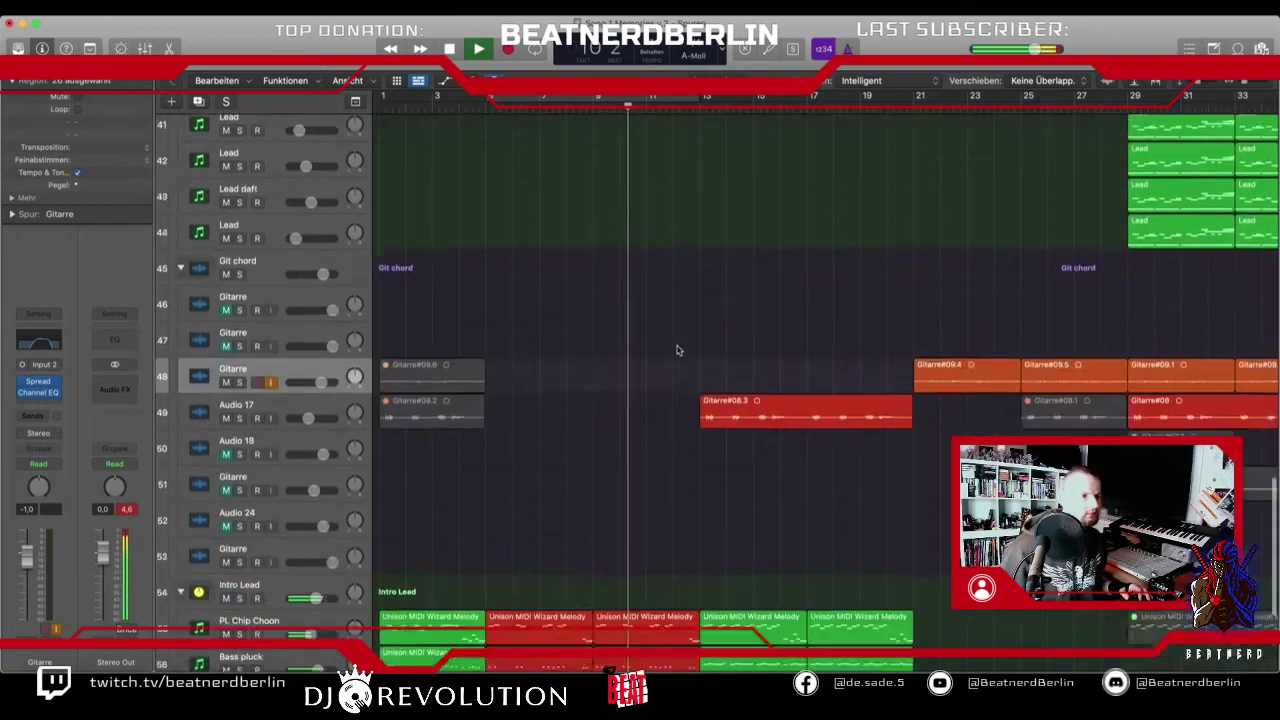
{"action": "scroll", "coordinate": [677, 350], "scroll_direction": "down", "scroll_amount": 5}
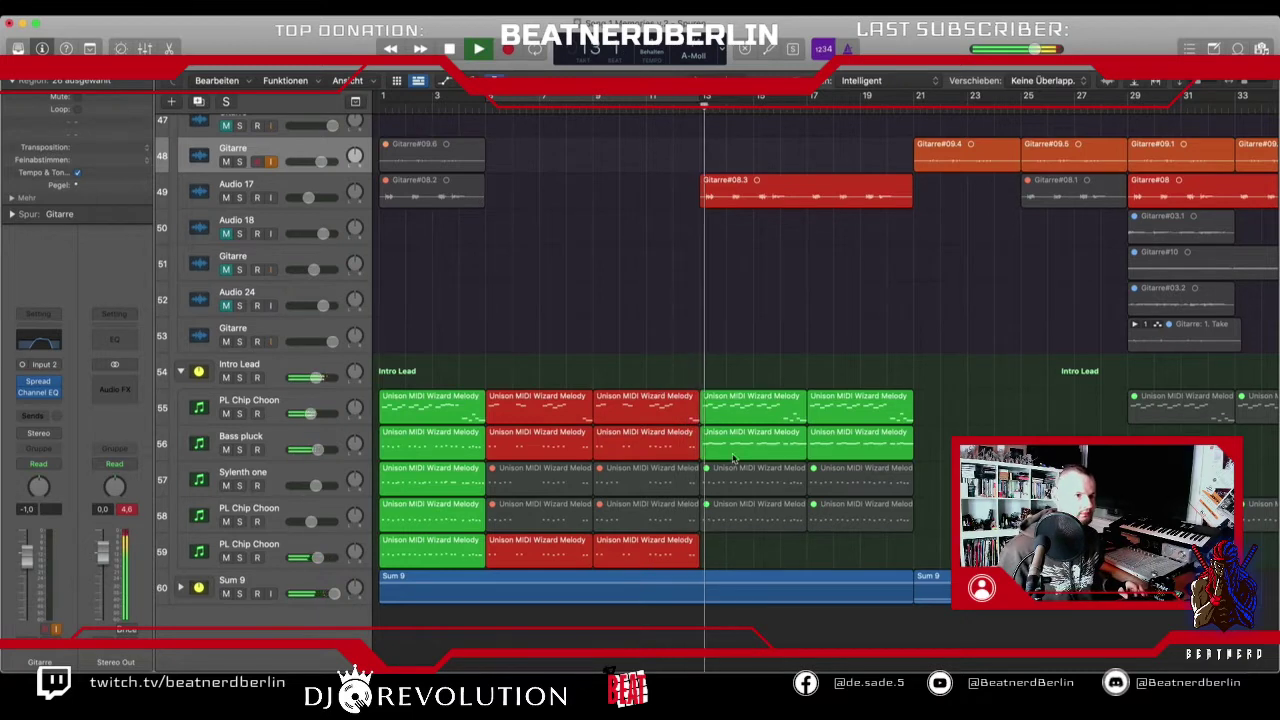
{"action": "left_click_drag", "start_coordinate": [724, 450], "coordinate": [838, 556]}
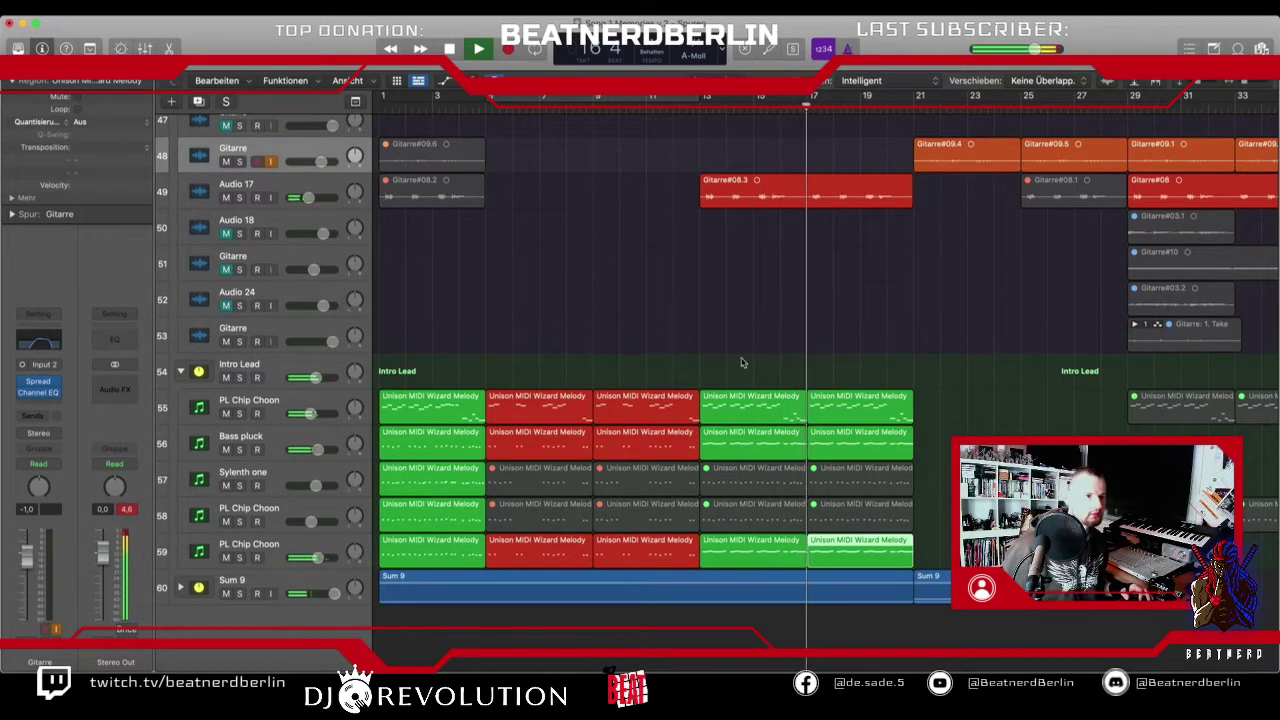
- Compare the lowest PL Chip Choon track's bar 9 and bar 13 regions in the piano roll, stop playback, and delete its bar 17 region
{"action": "left_click", "coordinate": [667, 558]}
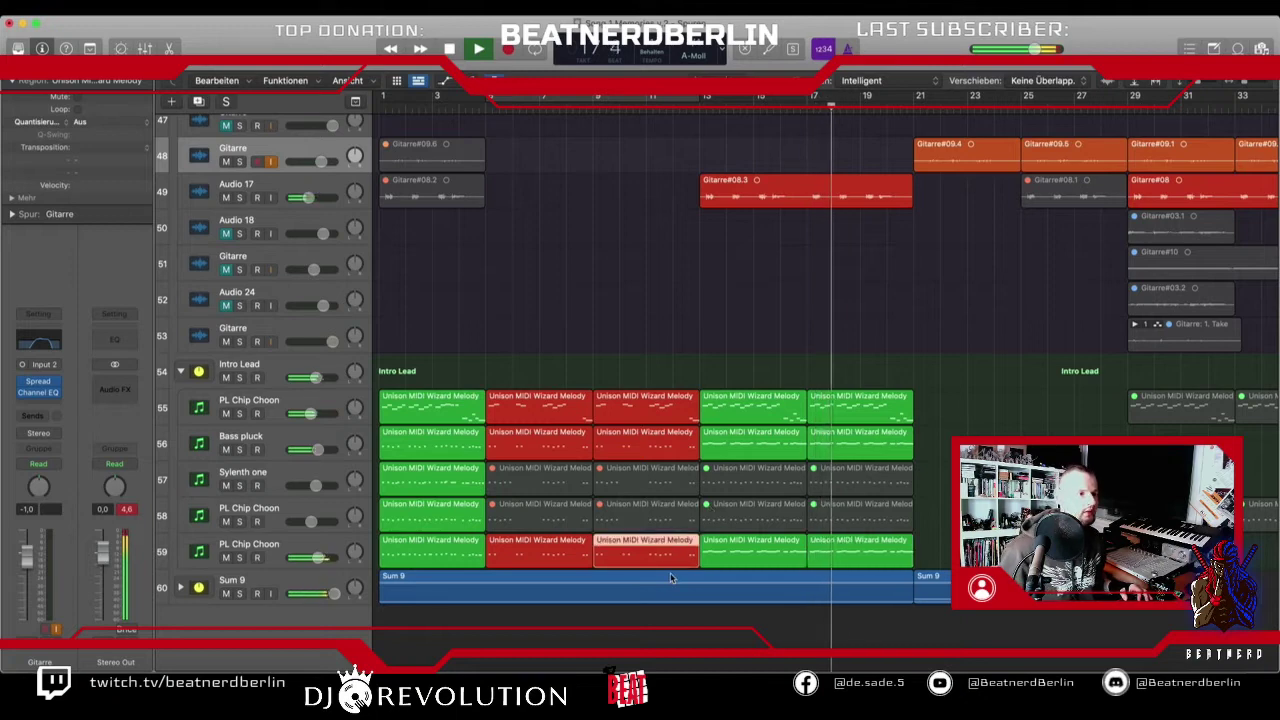
{"action": "double_click", "coordinate": [666, 564]}
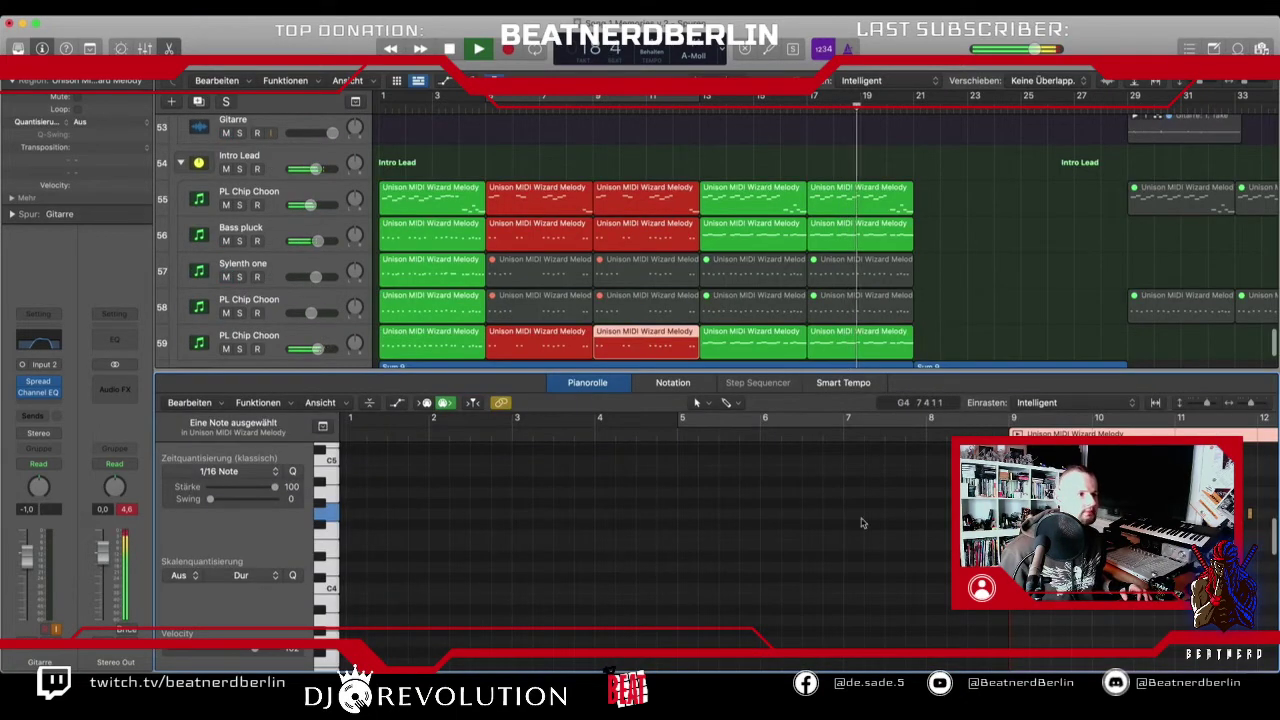
{"action": "left_click", "coordinate": [772, 346]}
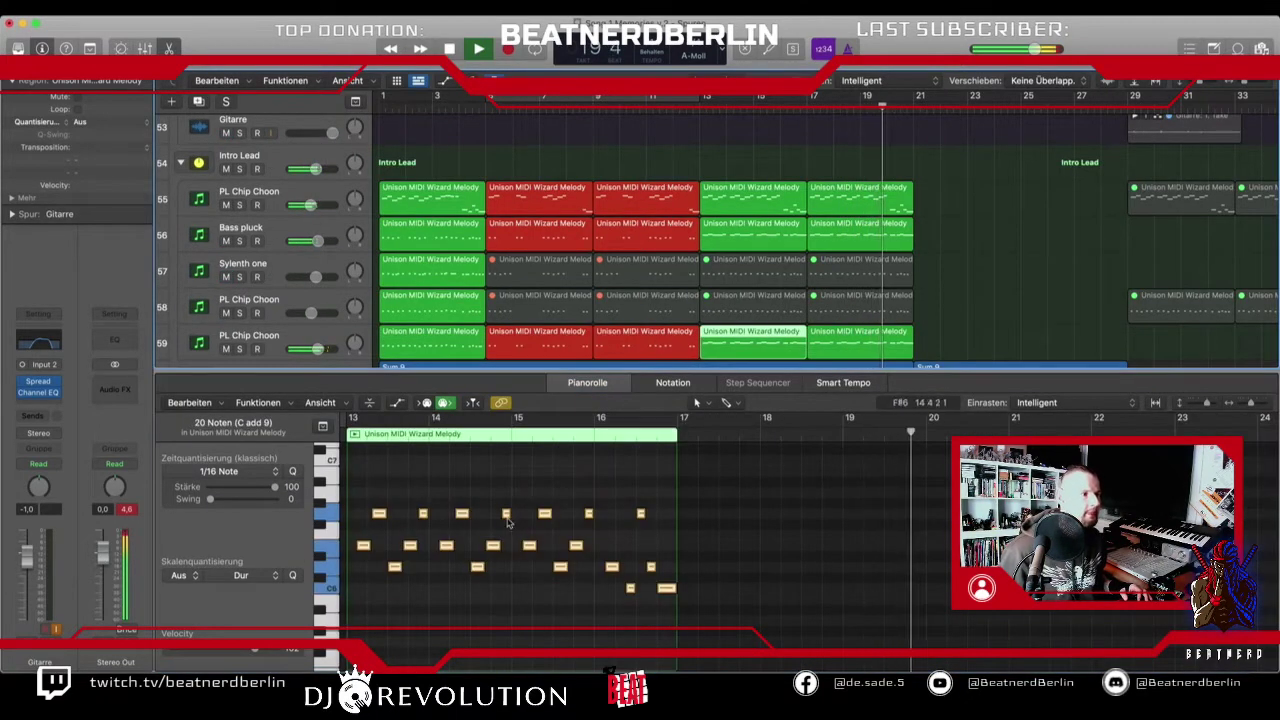
{"action": "key", "text": "space"}
{"action": "left_click", "coordinate": [643, 334]}
{"action": "left_click", "coordinate": [750, 338]}
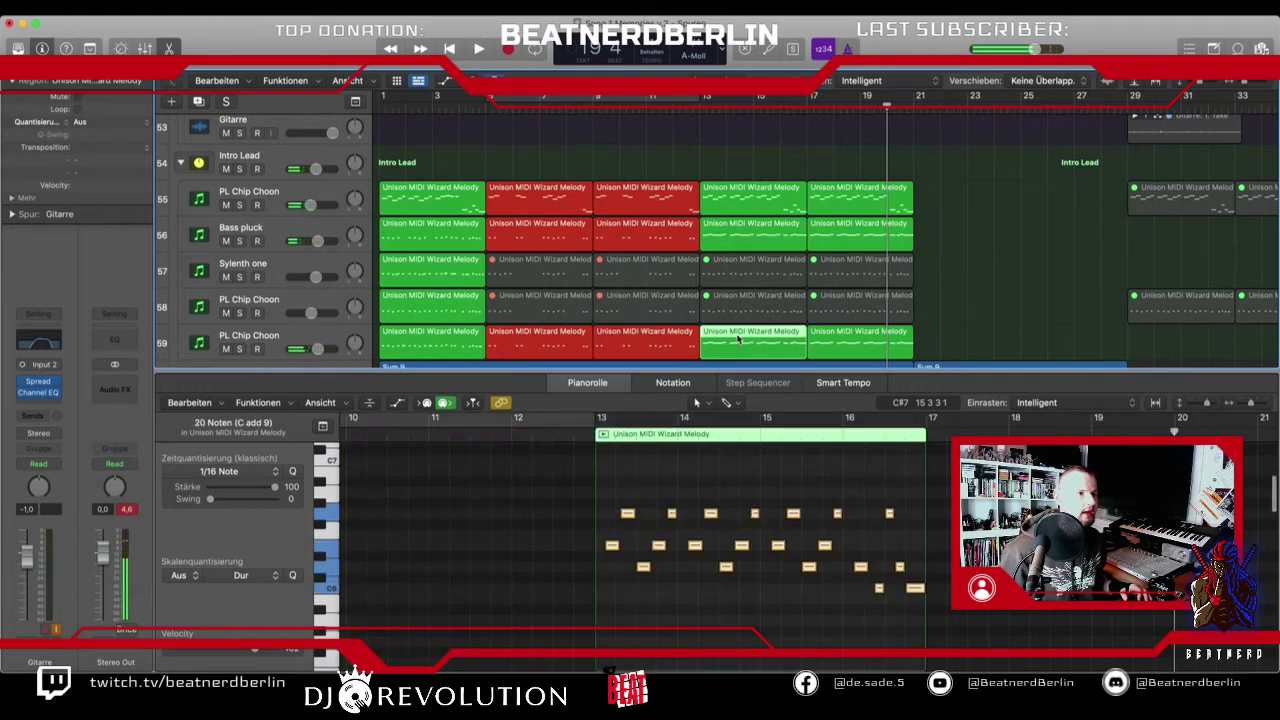
{"action": "left_click", "coordinate": [848, 336]}
{"action": "key", "text": "Delete"}
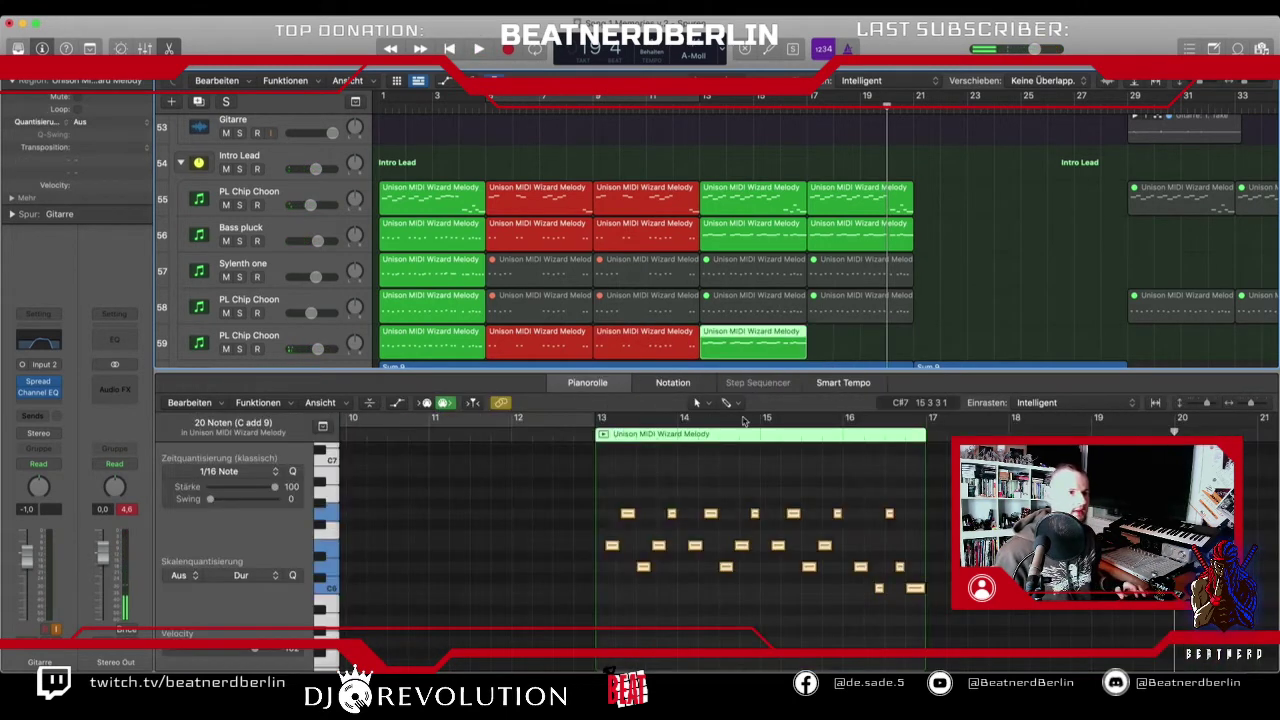
- Lower all notes of the lowest PL Chip Choon track's bar 13 region by an octave and open its bar 9 region for pitch comparison
{"action": "left_click", "coordinate": [902, 486]}
{"action": "left_click_drag", "start_coordinate": [604, 483], "coordinate": [906, 626]}
{"action": "scroll", "coordinate": [623, 521], "scroll_direction": "down", "scroll_amount": 3}
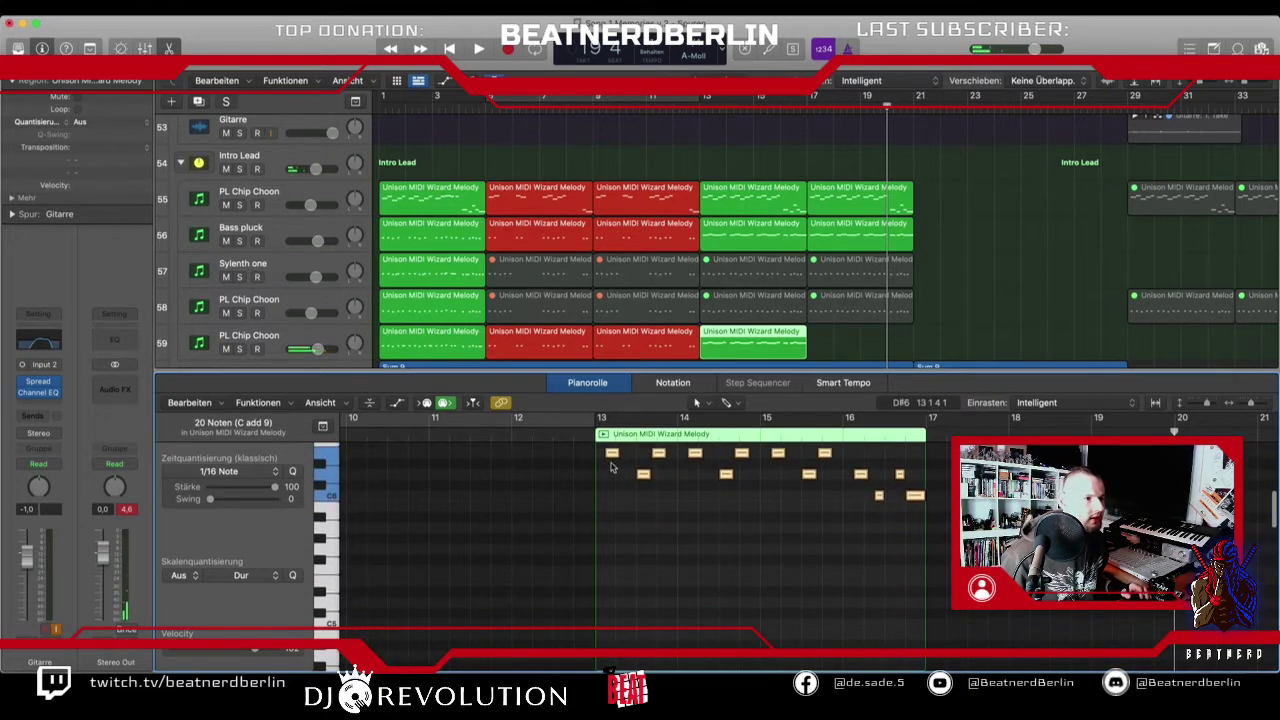
{"action": "left_click_drag", "start_coordinate": [612, 459], "coordinate": [612, 583]}
{"action": "left_click", "coordinate": [655, 349]}
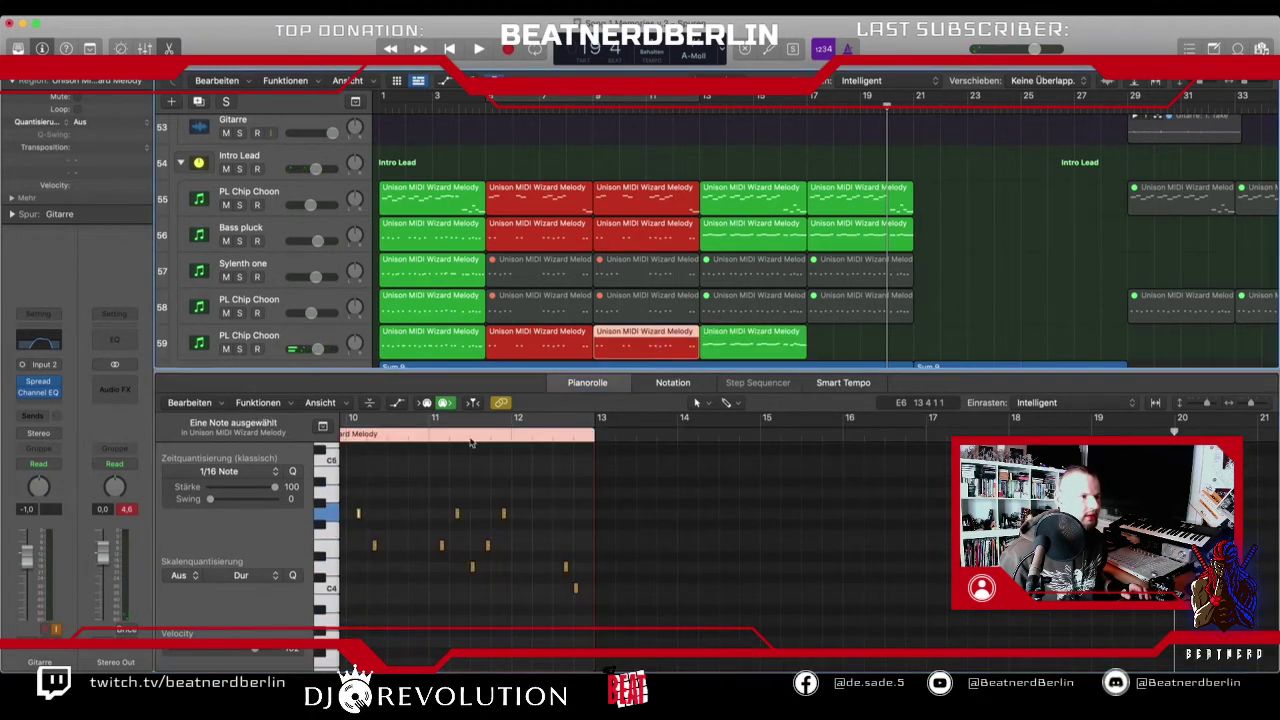
- Lower all notes of the lowest PL Chip Choon track's bar 13 region by an octave and copy that region to bar 17
{"action": "left_click", "coordinate": [727, 346]}
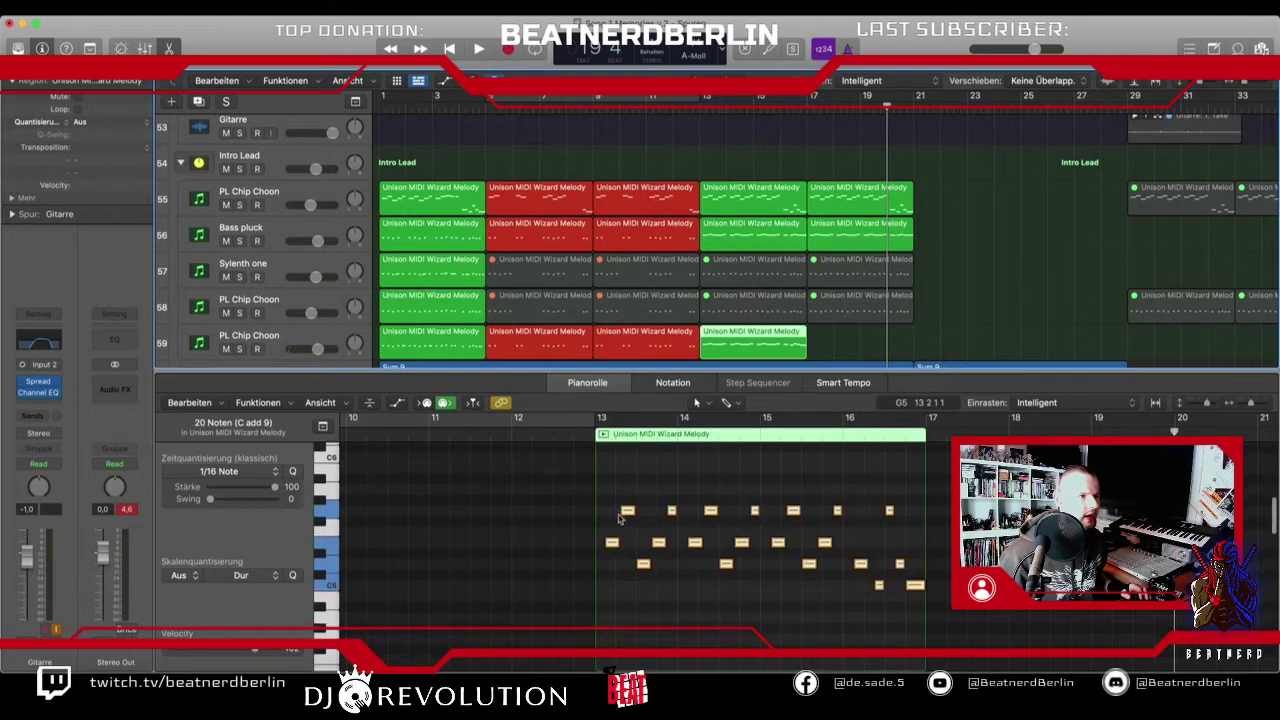
{"action": "left_click_drag", "start_coordinate": [612, 498], "coordinate": [612, 628]}
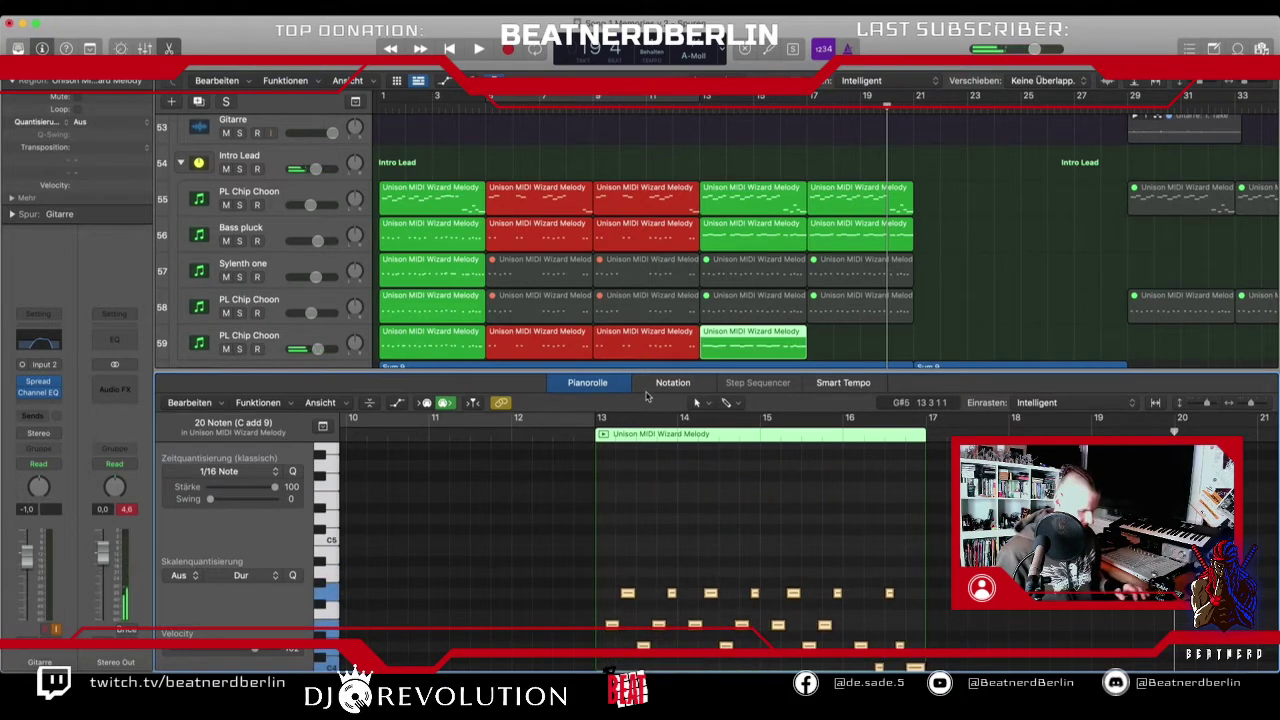
{"action": "key", "text": "p"}
{"action": "left_click", "coordinate": [813, 550]}
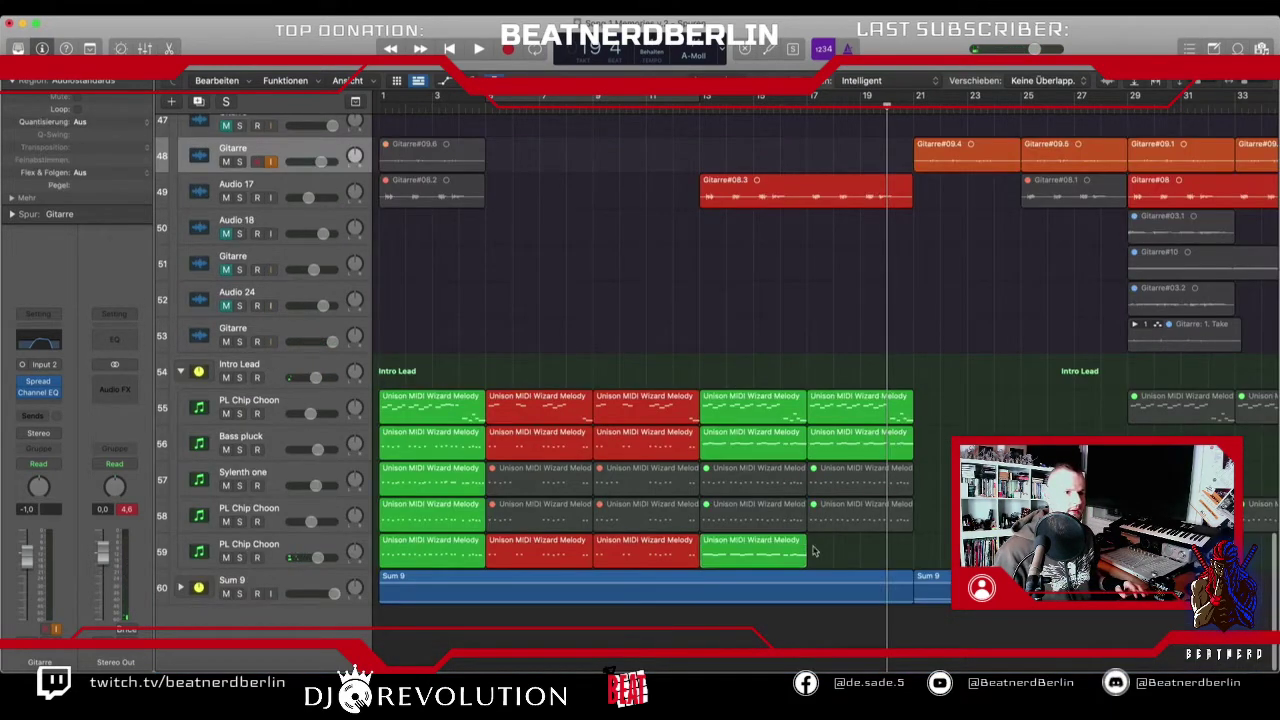
{"action": "left_click_drag", "start_coordinate": [741, 556], "coordinate": [846, 558]}
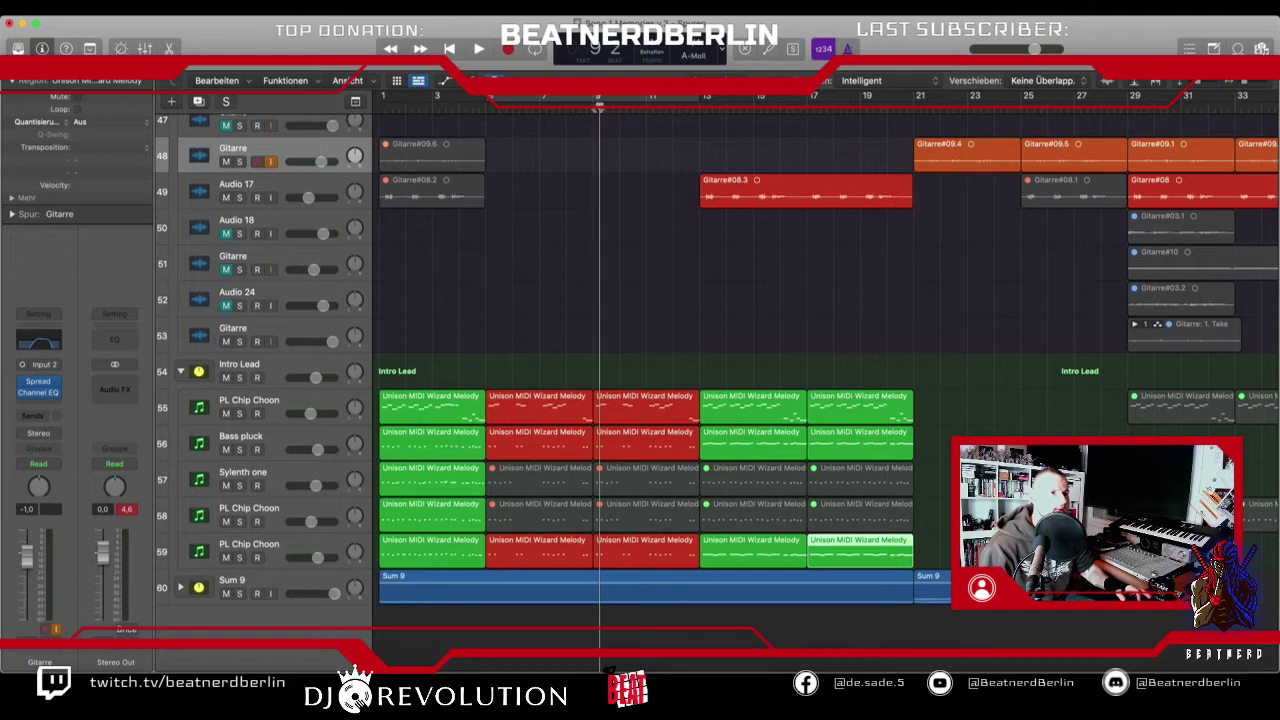
- Audition the arrangement from bar 9 to bar 21 while reviewing the tracks from the Intro Lead up to the risers
{"action": "key", "text": "space"}
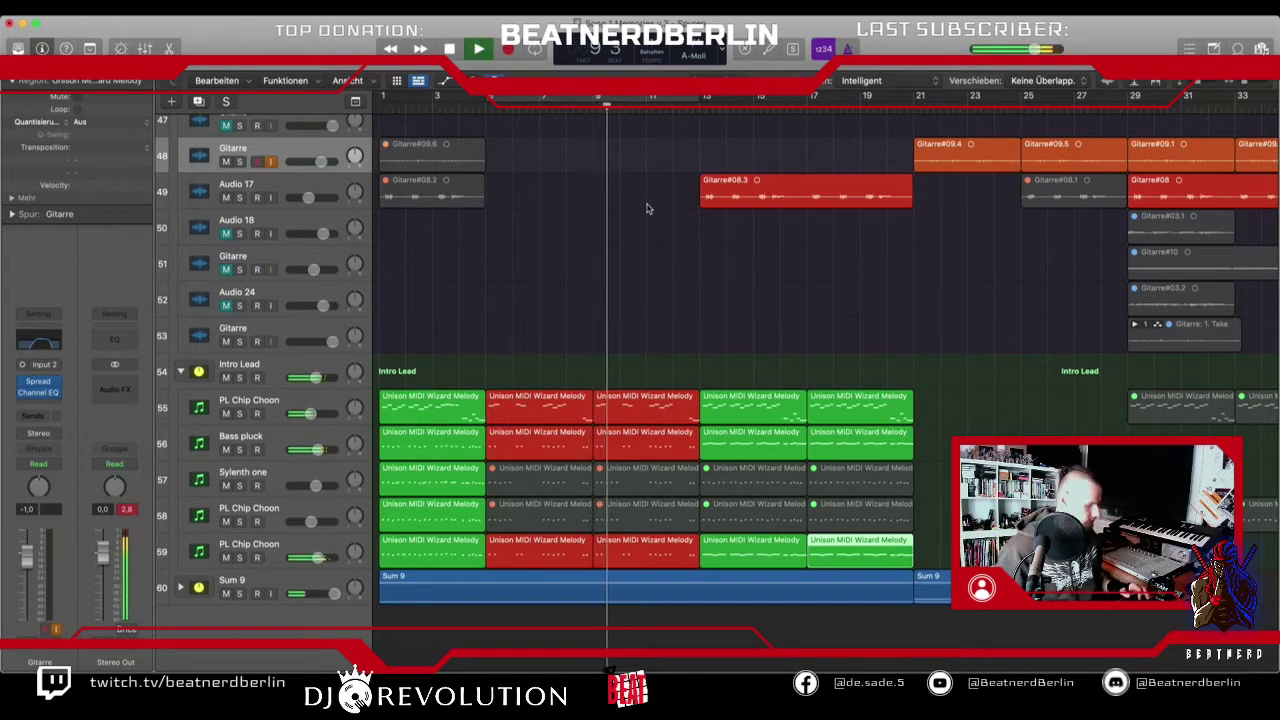
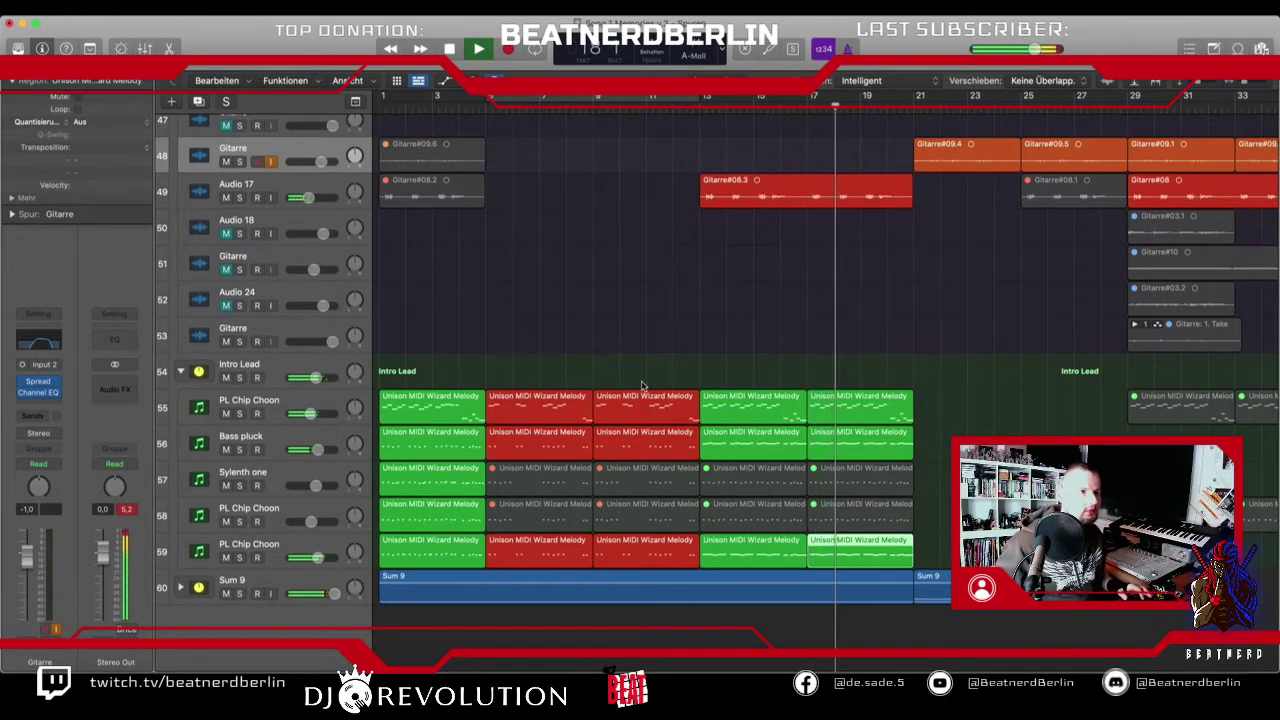
{"action": "scroll", "coordinate": [727, 323], "scroll_direction": "up", "scroll_amount": 1}
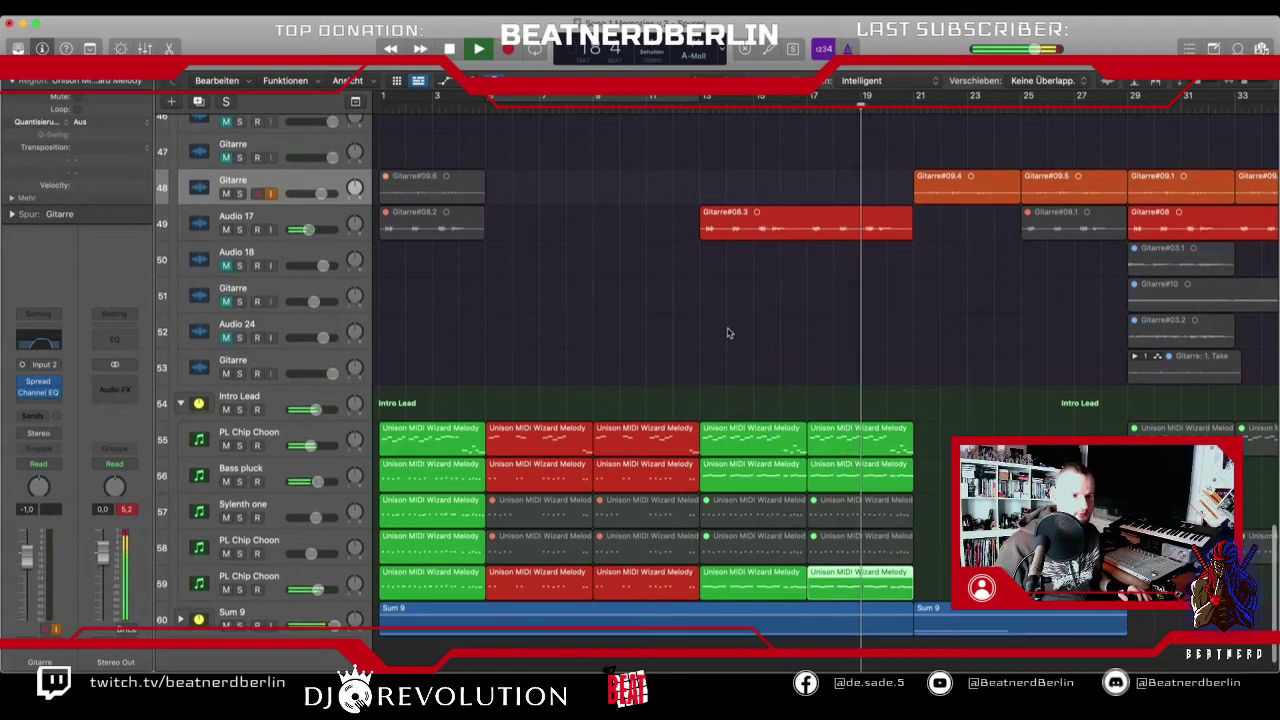
{"action": "scroll", "coordinate": [729, 333], "scroll_direction": "right", "scroll_amount": 2}
{"action": "scroll", "coordinate": [729, 333], "scroll_direction": "up", "scroll_amount": 7}
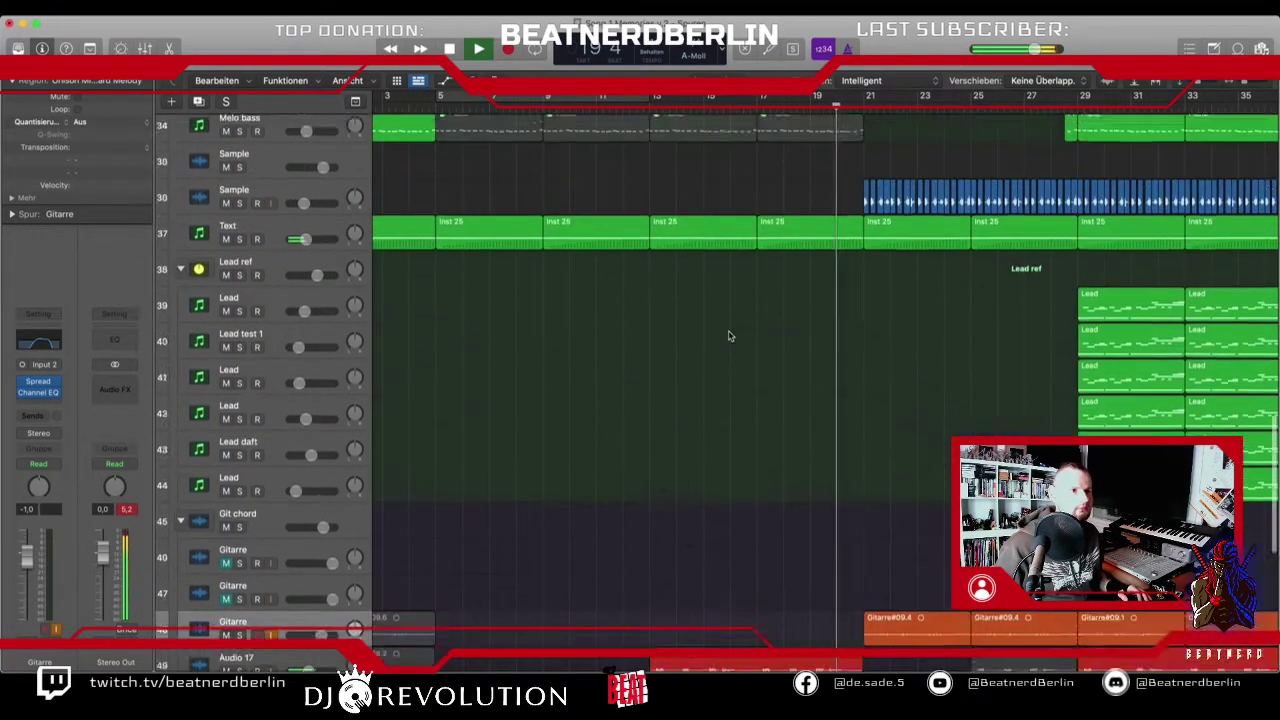
{"action": "scroll", "coordinate": [729, 335], "scroll_direction": "up", "scroll_amount": 3}
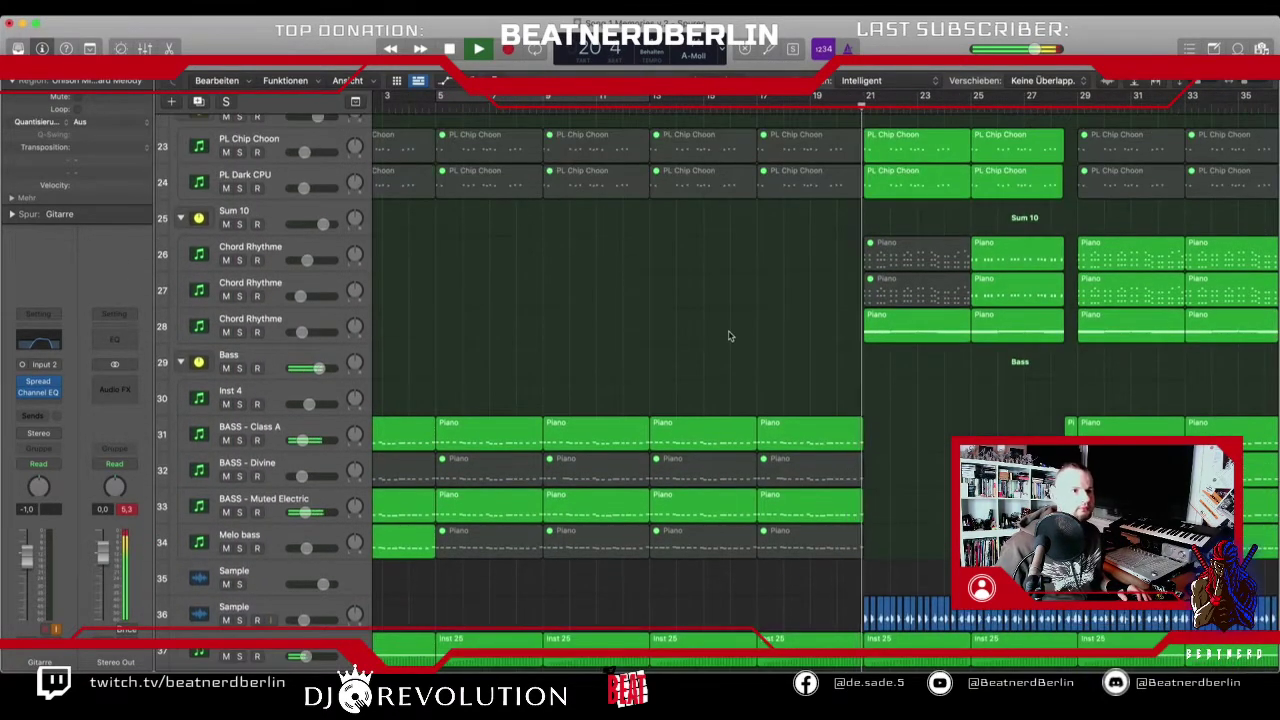
{"action": "scroll", "coordinate": [729, 336], "scroll_direction": "up", "scroll_amount": 4}
{"action": "key", "text": "space"}
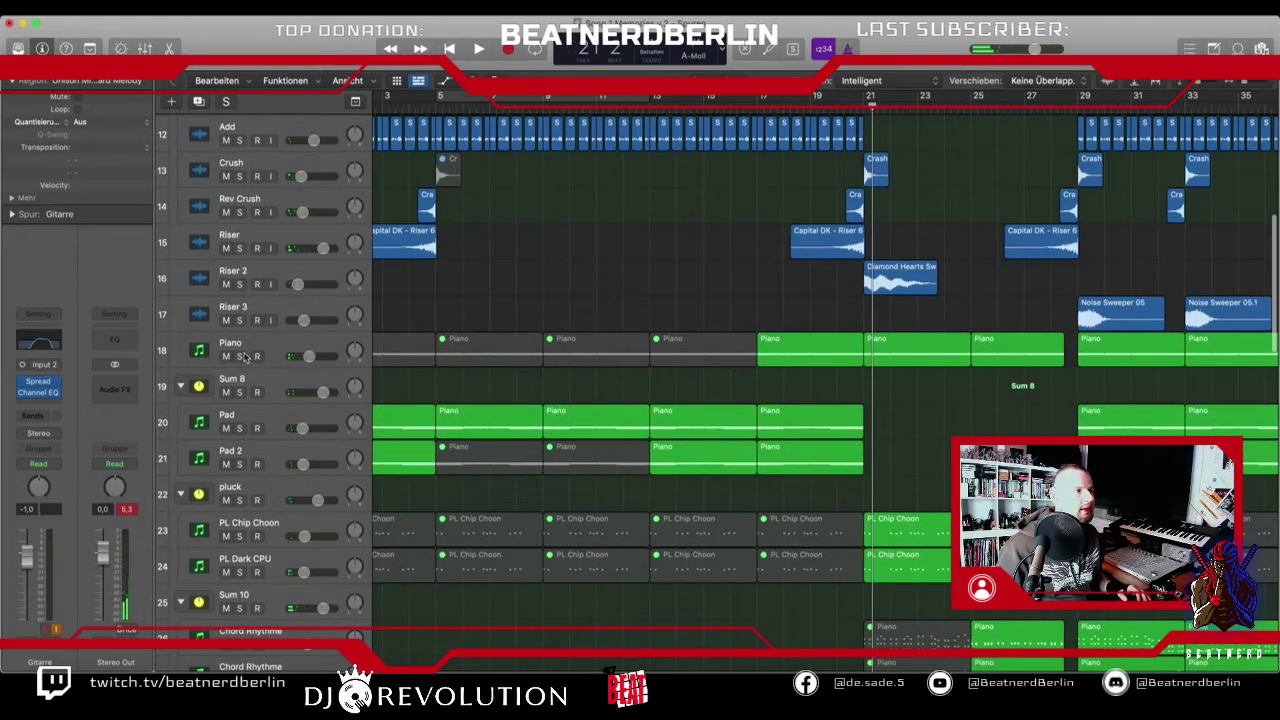
- Solo the Piano track, audition it from bar 17, and turn the solo off again
{"action": "left_click", "coordinate": [240, 356]}
{"action": "left_click", "coordinate": [757, 103]}
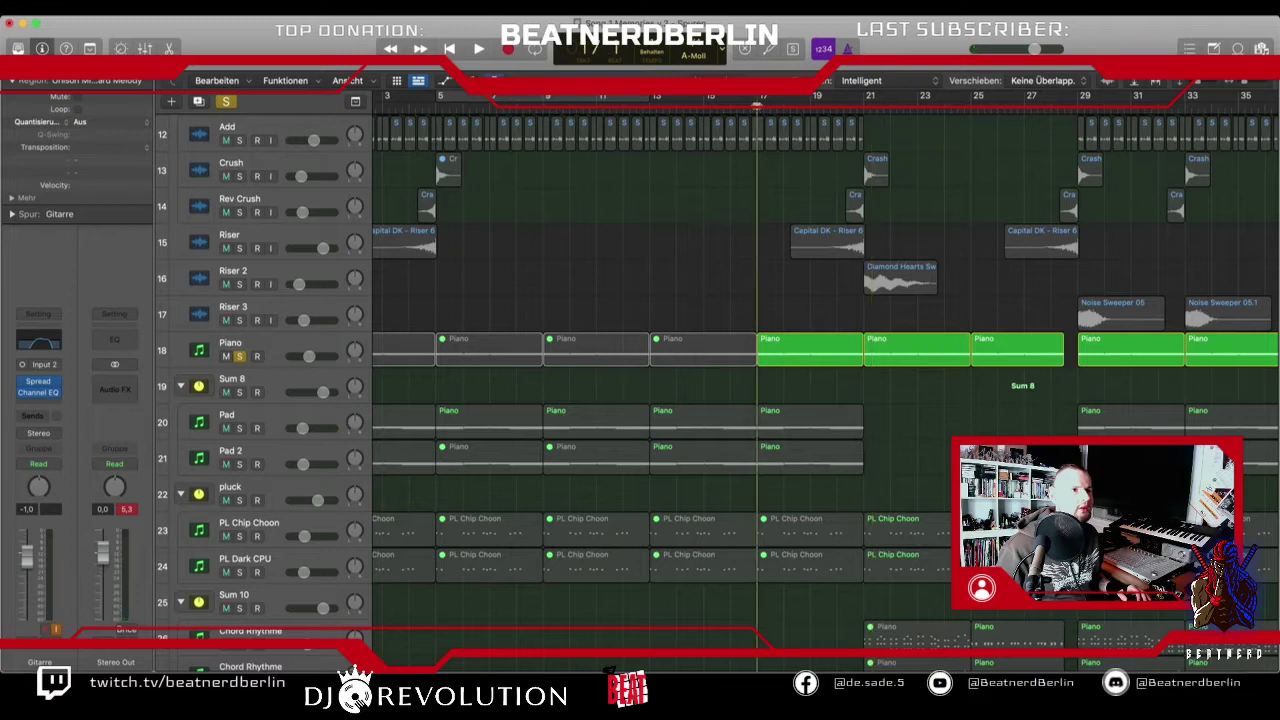
{"action": "key", "text": "space"}
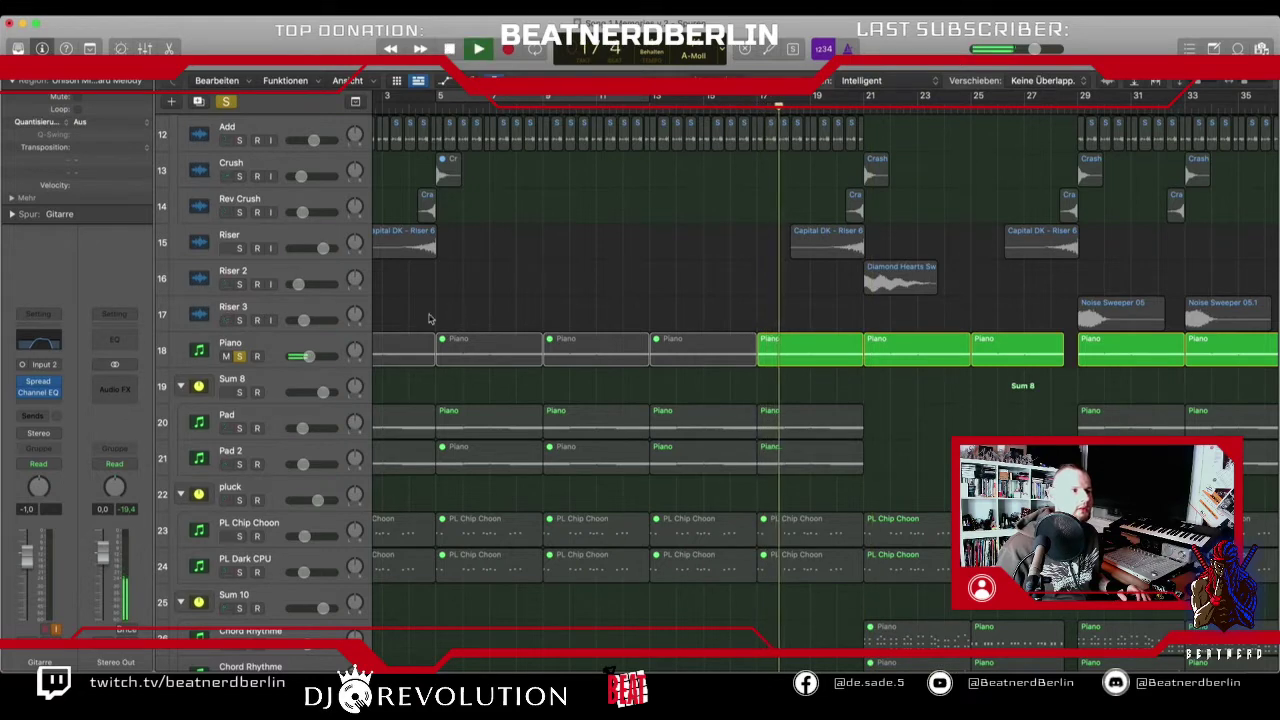
{"action": "key", "text": "space"}
{"action": "key", "text": "s"}
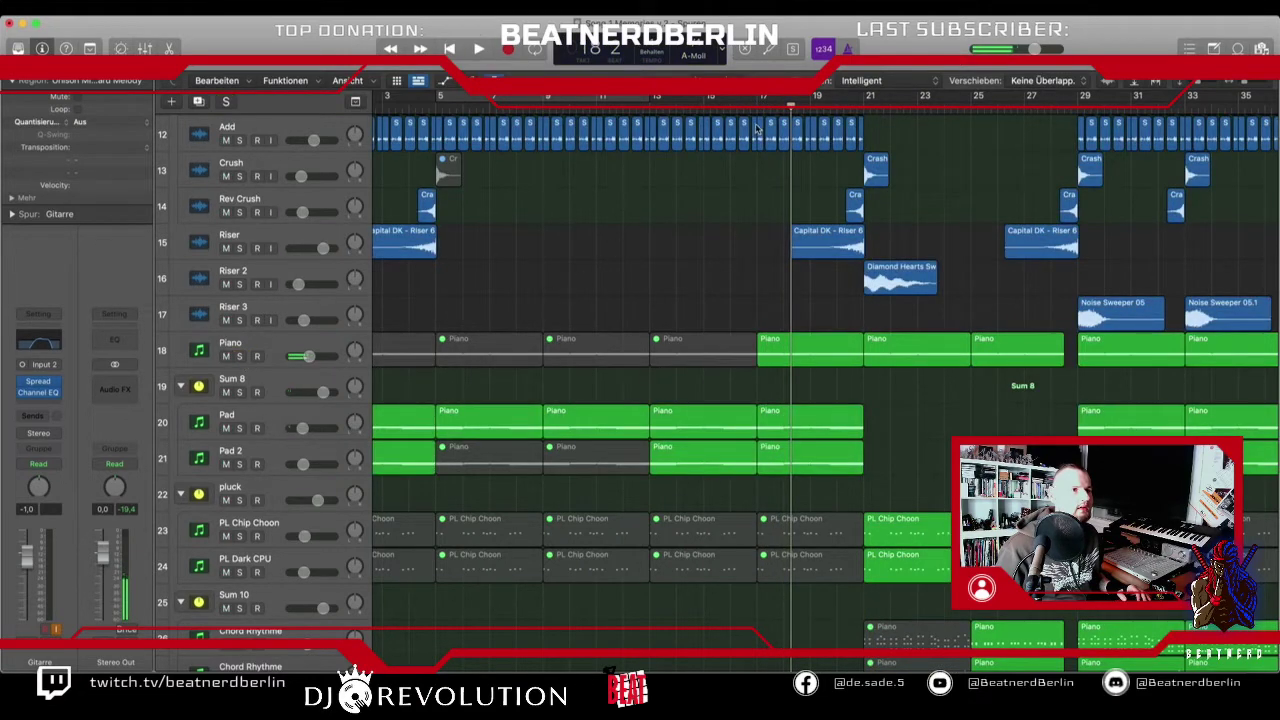
- Play the full mix from bar 13 into bar 23 with the Piano track selected and check the transition at bar 21
{"action": "left_click", "coordinate": [655, 106]}
{"action": "key", "text": "space"}
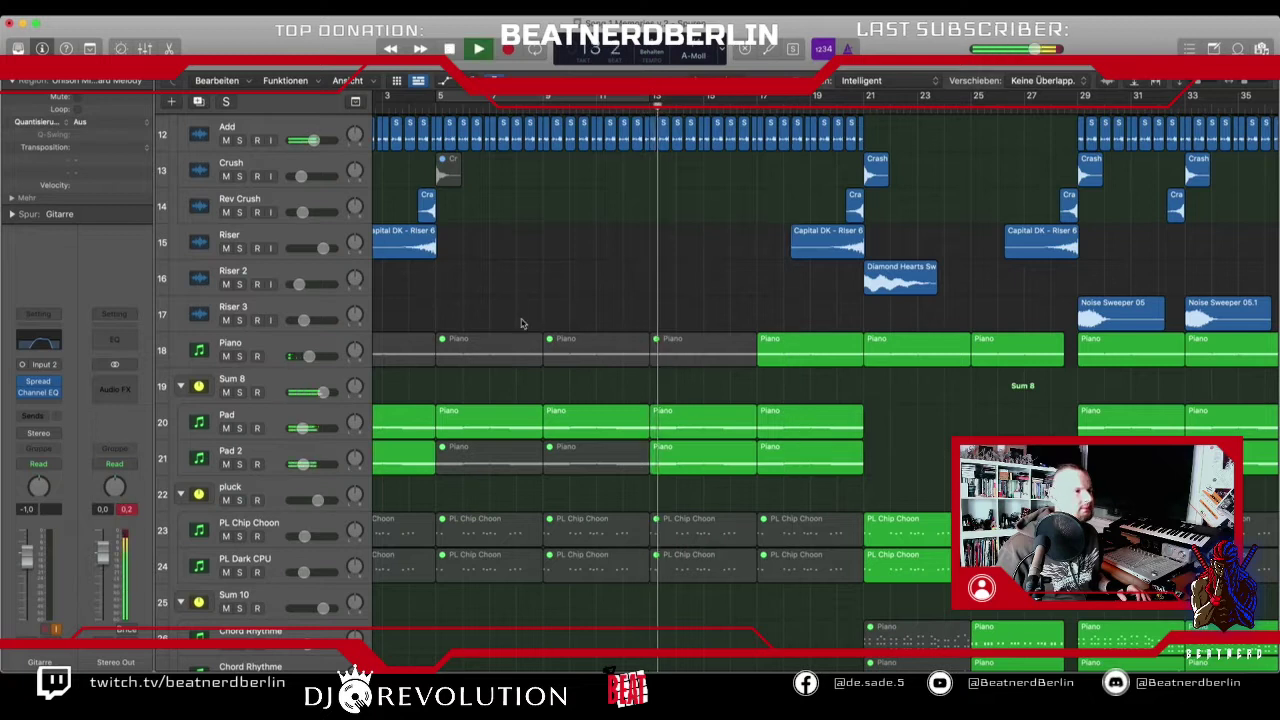
{"action": "left_click", "coordinate": [308, 344]}
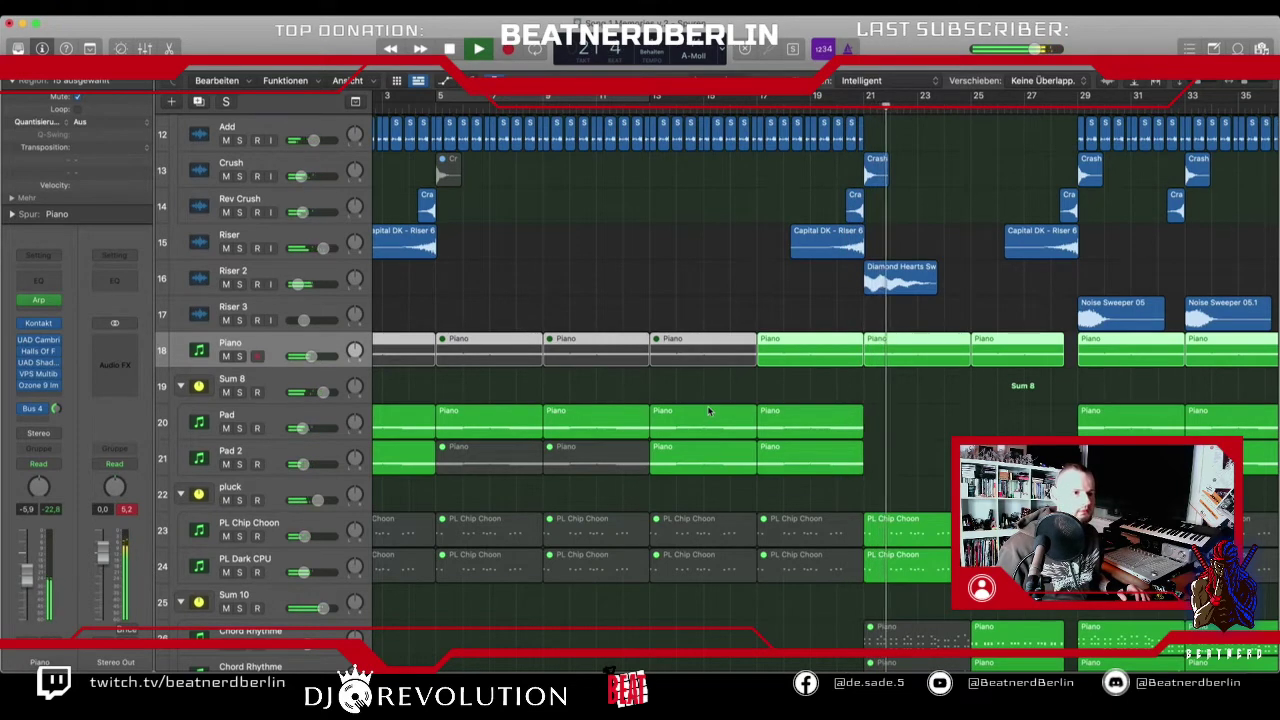
{"action": "scroll", "coordinate": [708, 411], "scroll_direction": "down", "scroll_amount": 2}
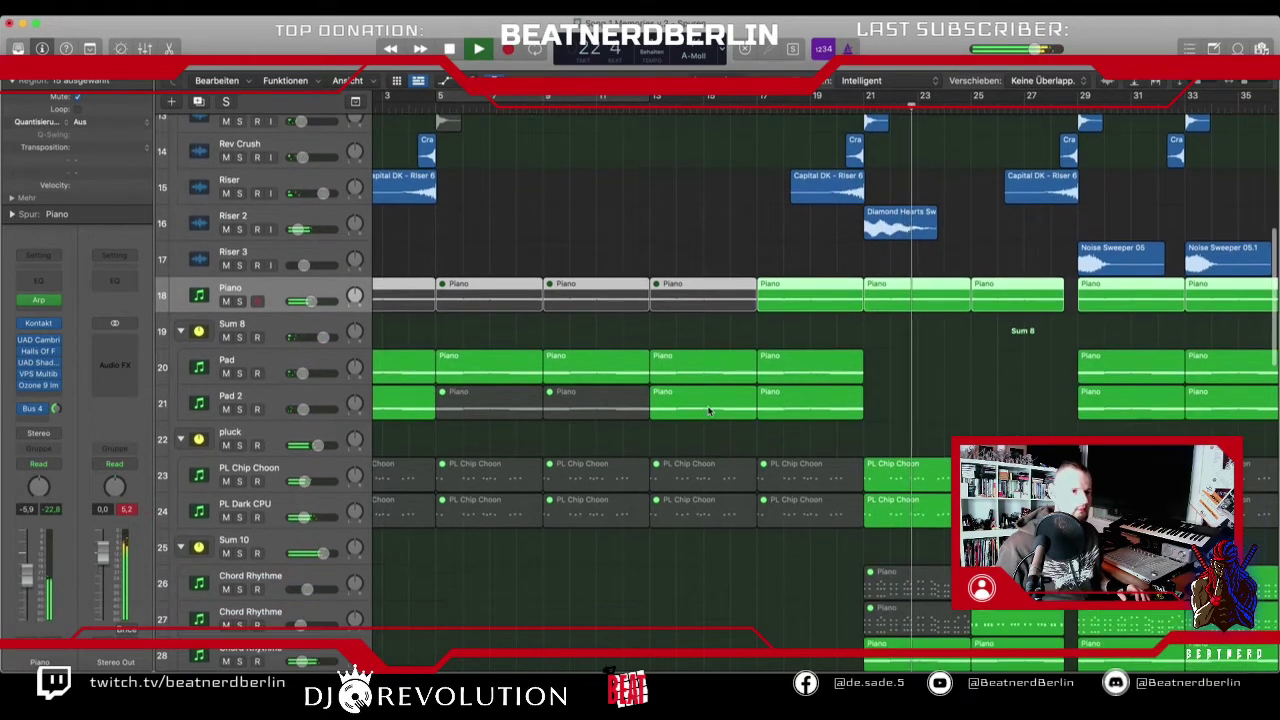
{"action": "scroll", "coordinate": [703, 413], "scroll_direction": "left", "scroll_amount": 2}
{"action": "key", "text": "space"}
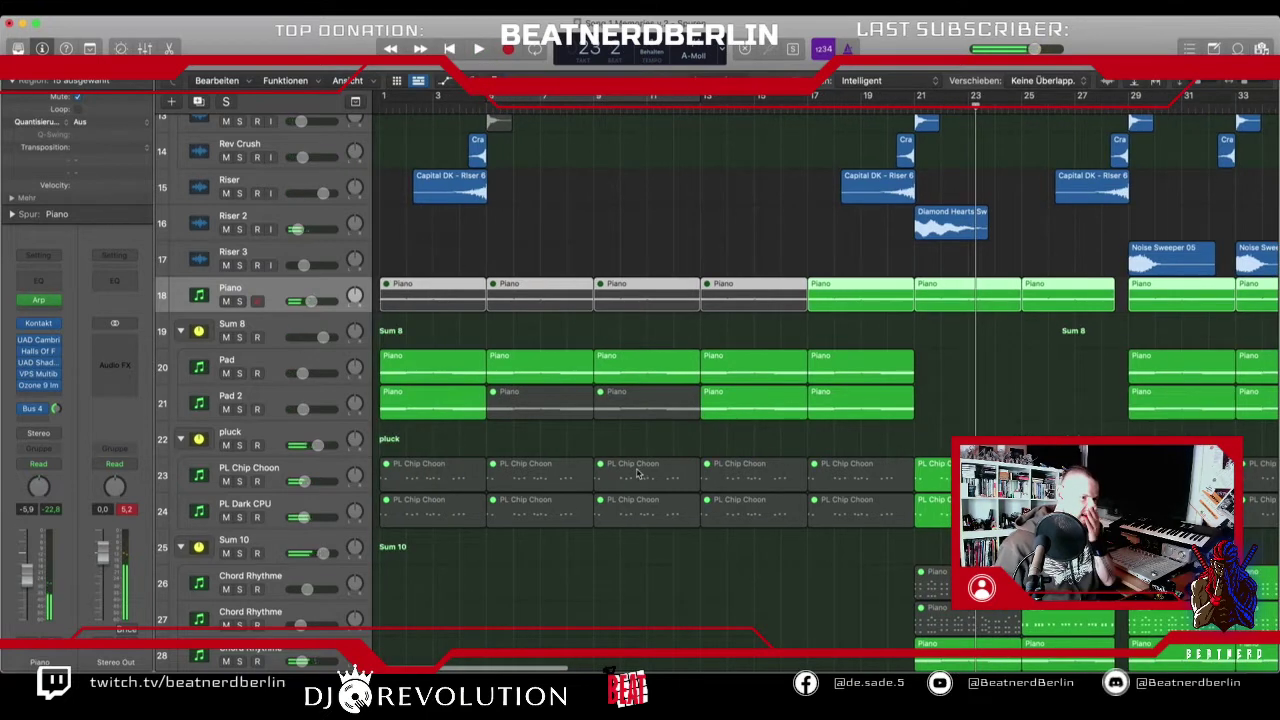
- Unmute the PL Chip Choon and PL Dark CPU regions of the pluck stack in bars 5–21 and audition them
{"action": "left_click_drag", "start_coordinate": [549, 437], "coordinate": [896, 540]}
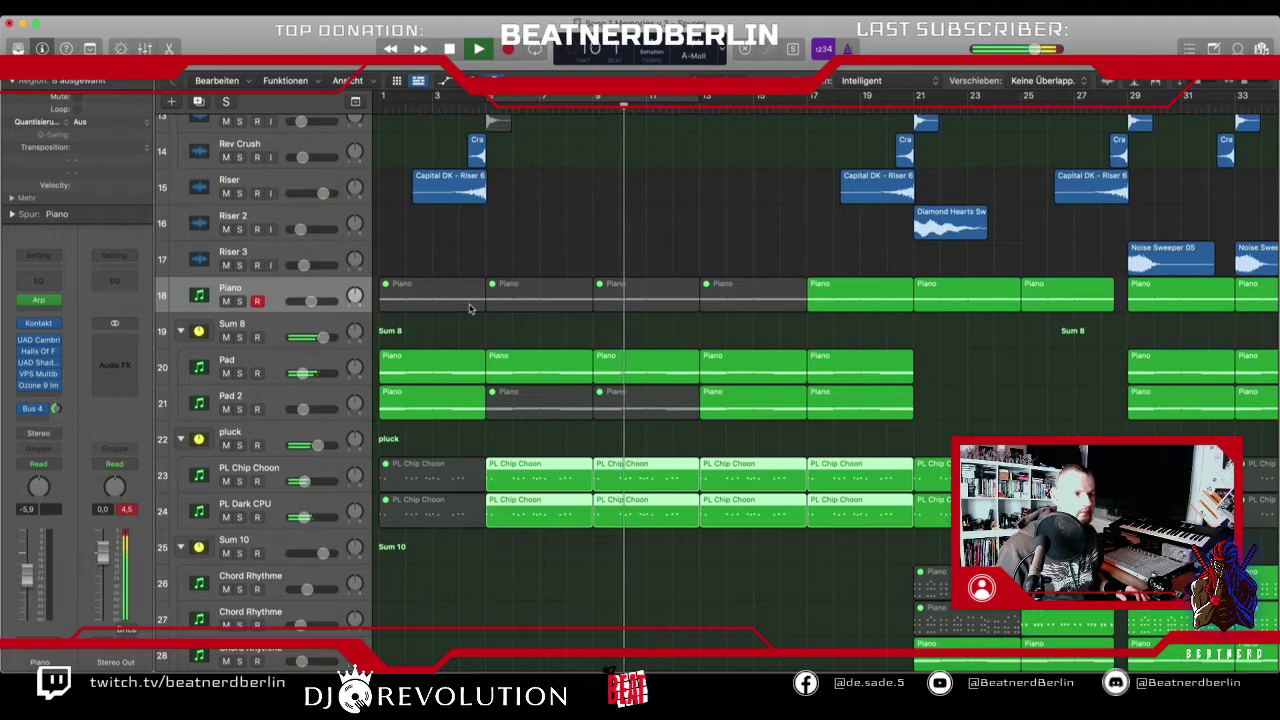
{"action": "key", "text": "space"}
- Mute the regions of all five Intro Lead tracks in bars 5–13
{"action": "scroll", "coordinate": [491, 354], "scroll_direction": "down", "scroll_amount": 5}
{"action": "scroll", "coordinate": [491, 354], "scroll_direction": "down", "scroll_amount": 10}
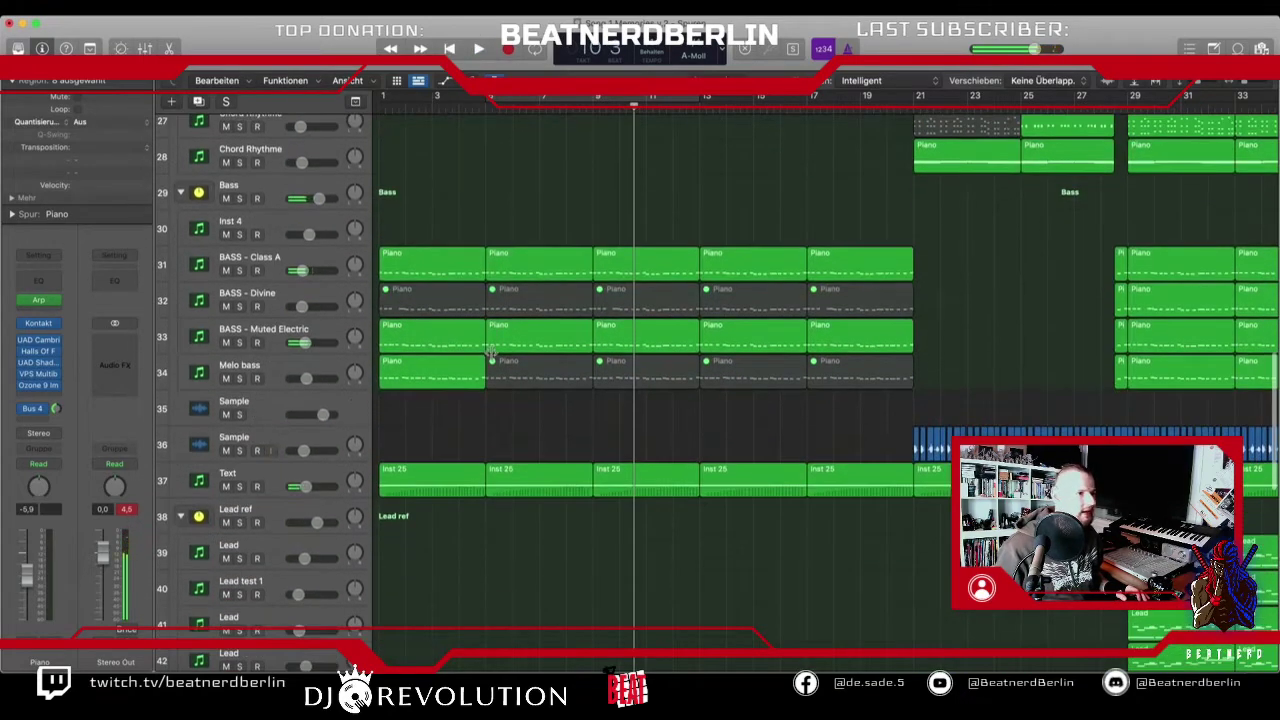
{"action": "scroll", "coordinate": [491, 350], "scroll_direction": "down", "scroll_amount": 3}
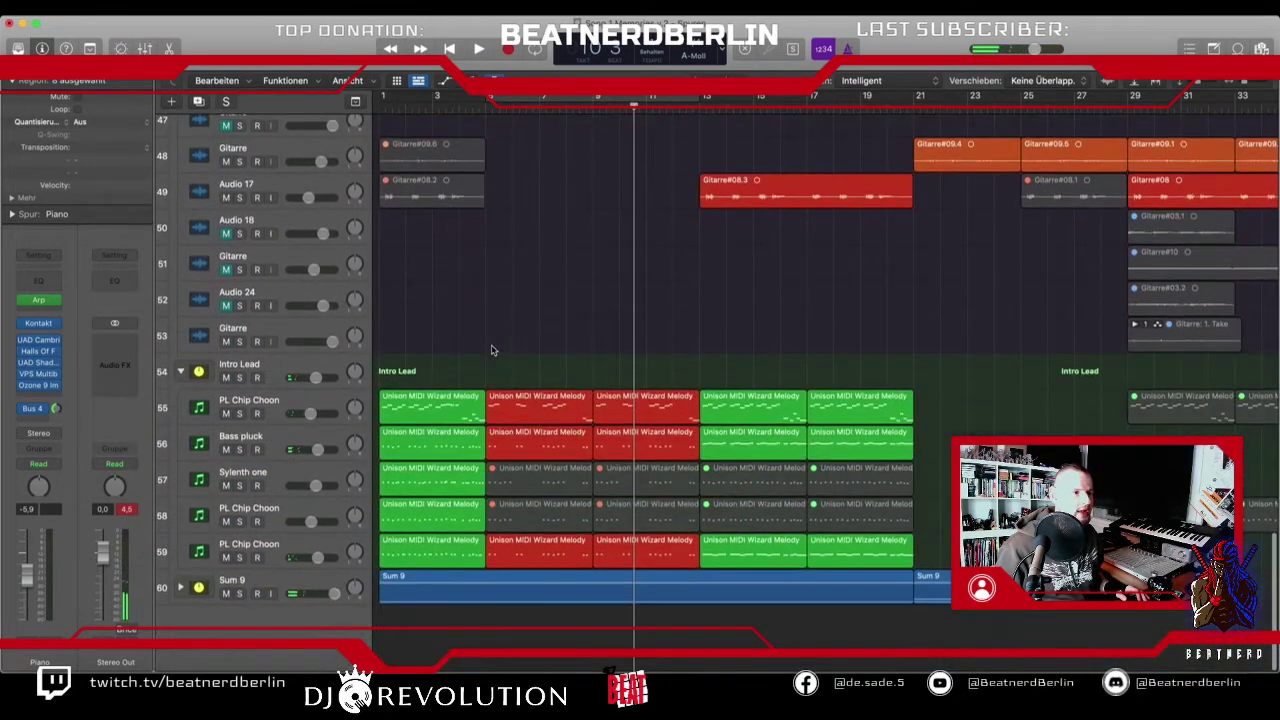
{"action": "left_click_drag", "start_coordinate": [521, 381], "coordinate": [686, 551]}
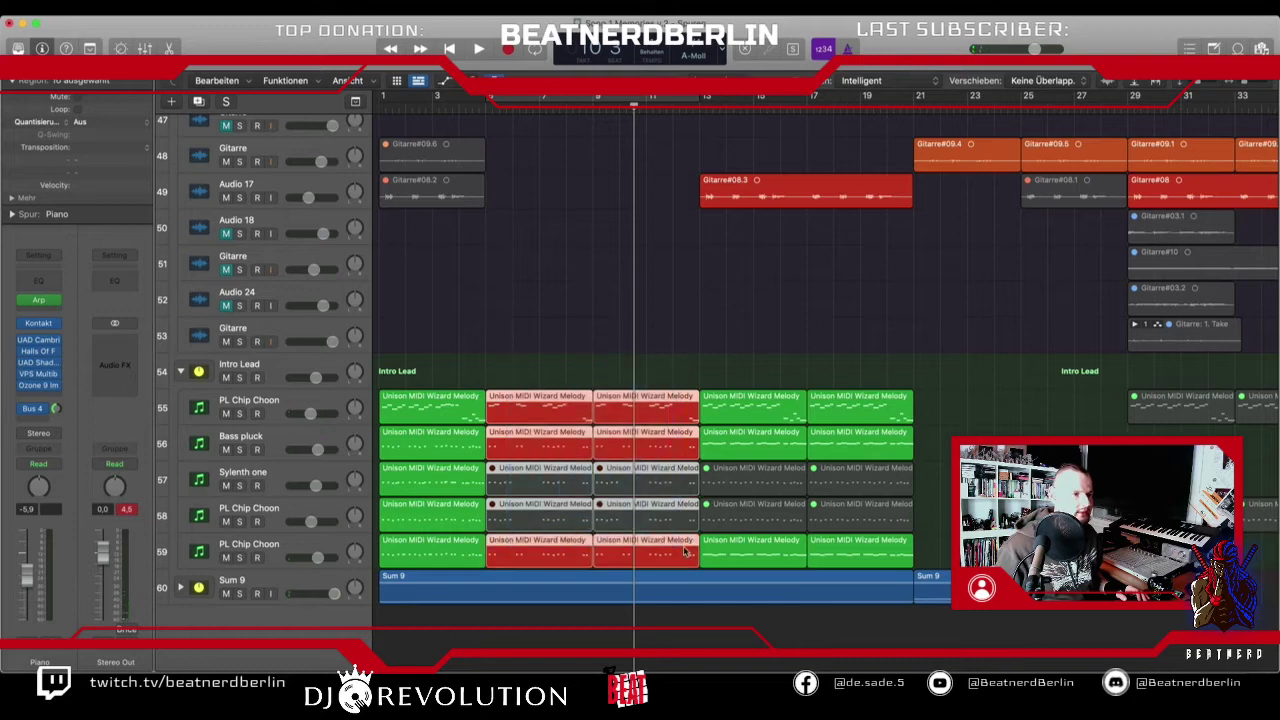
{"action": "key", "text": "m"}
- Audition the intro from bar 3 while reviewing the bass, pluck, pad and piano regions
{"action": "left_click", "coordinate": [433, 104]}
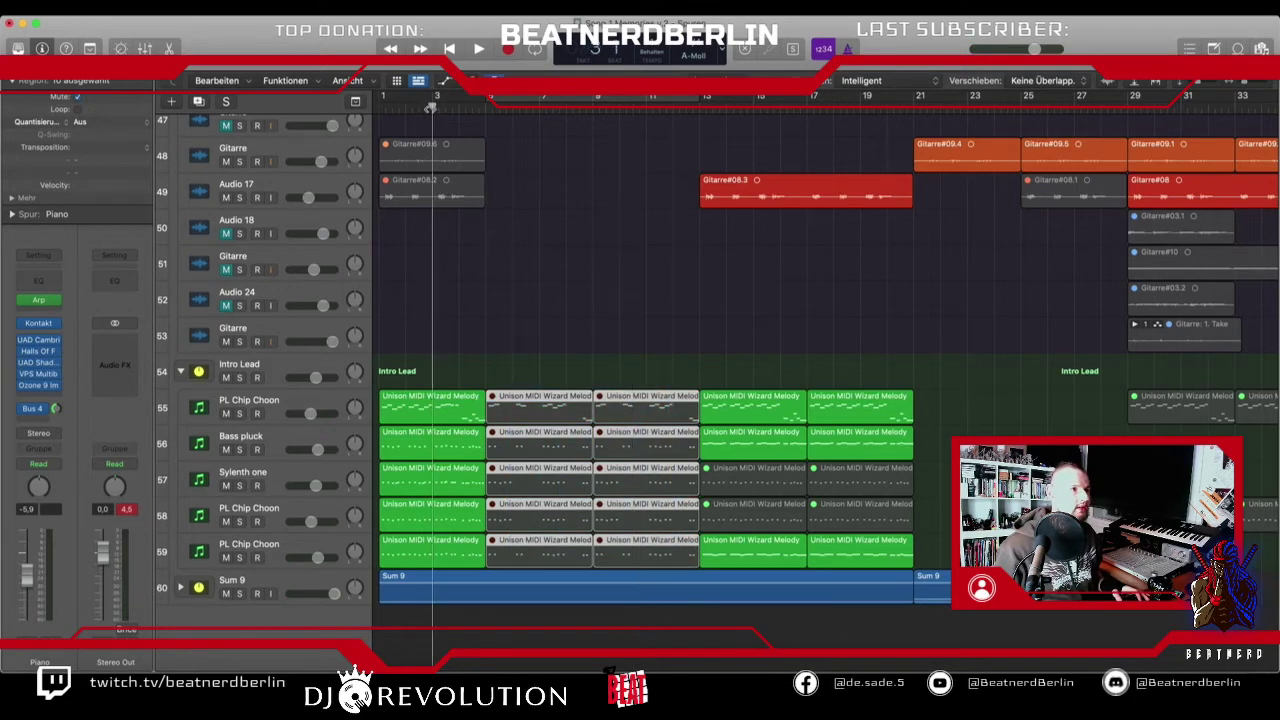
{"action": "key", "text": "space"}
{"action": "scroll", "coordinate": [465, 258], "scroll_direction": "up", "scroll_amount": 4}
{"action": "scroll", "coordinate": [465, 258], "scroll_direction": "up", "scroll_amount": 10}
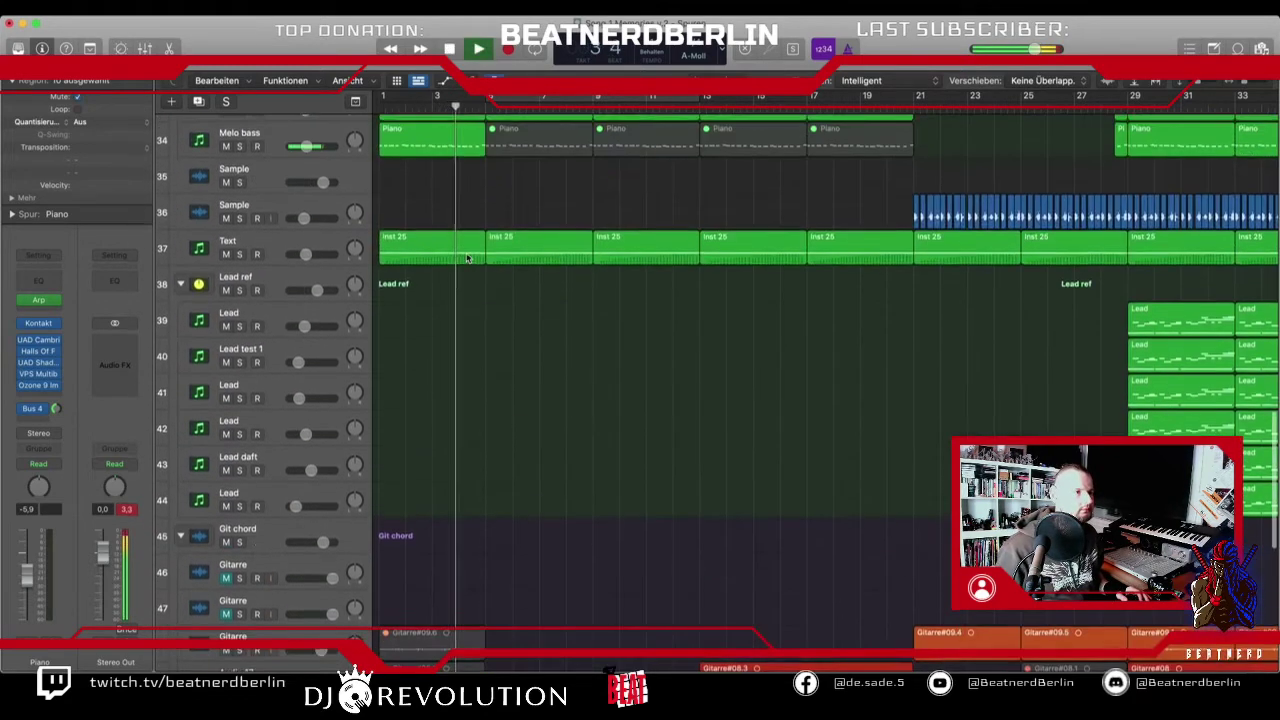
{"action": "scroll", "coordinate": [465, 258], "scroll_direction": "up", "scroll_amount": 1}
{"action": "scroll", "coordinate": [465, 258], "scroll_direction": "up", "scroll_amount": 5}
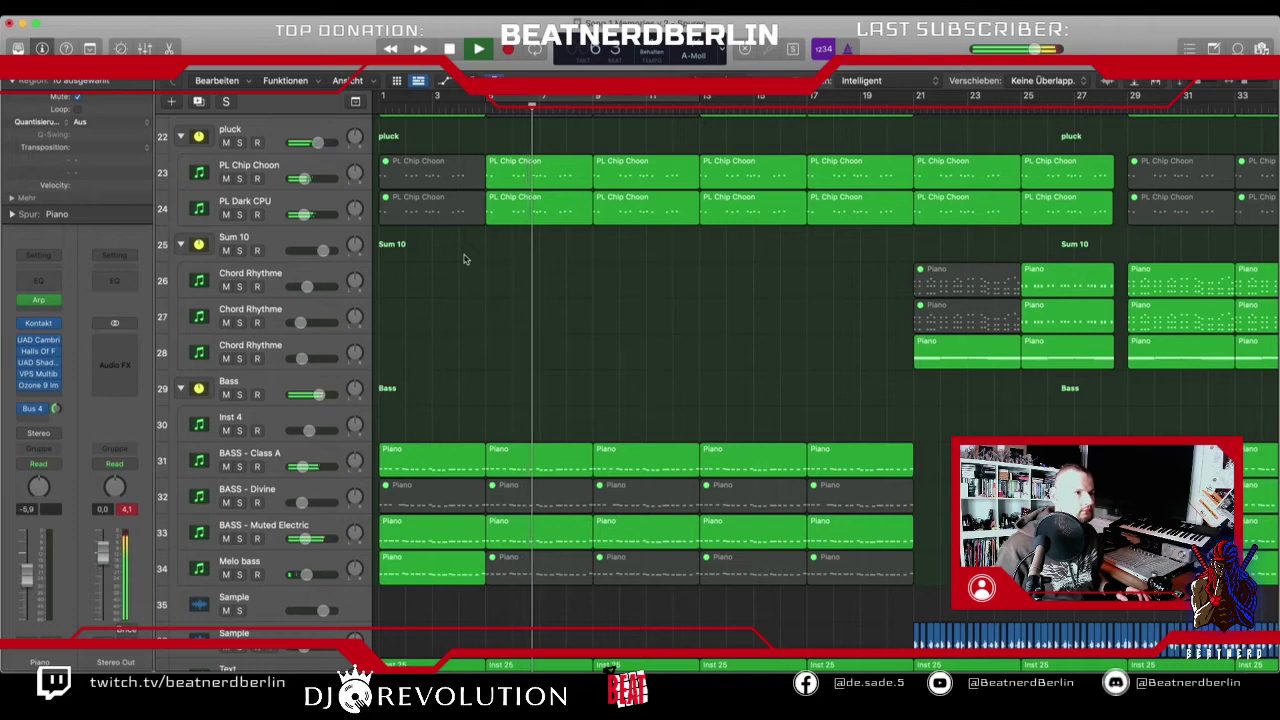
{"action": "scroll", "coordinate": [463, 259], "scroll_direction": "up", "scroll_amount": 6}
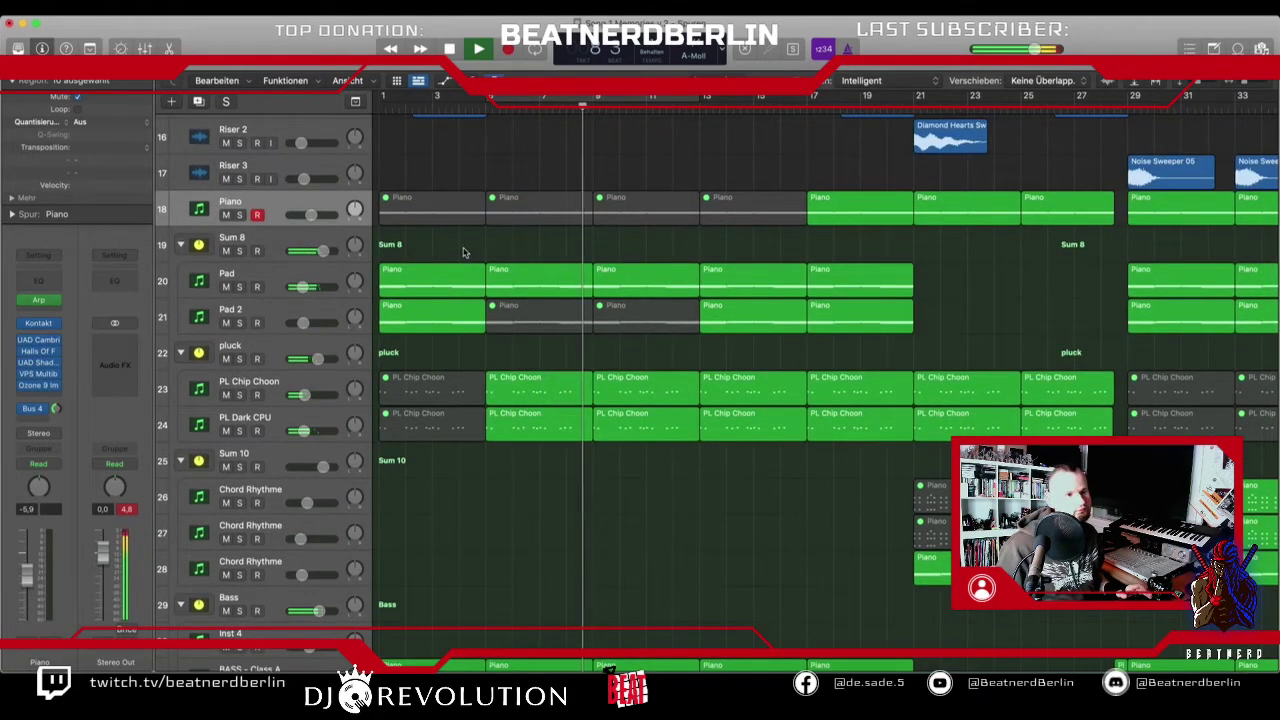
- Mute the regions of all five Intro Lead tracks in bars 13–21 during playback
{"action": "scroll", "coordinate": [463, 255], "scroll_direction": "down", "scroll_amount": 20}
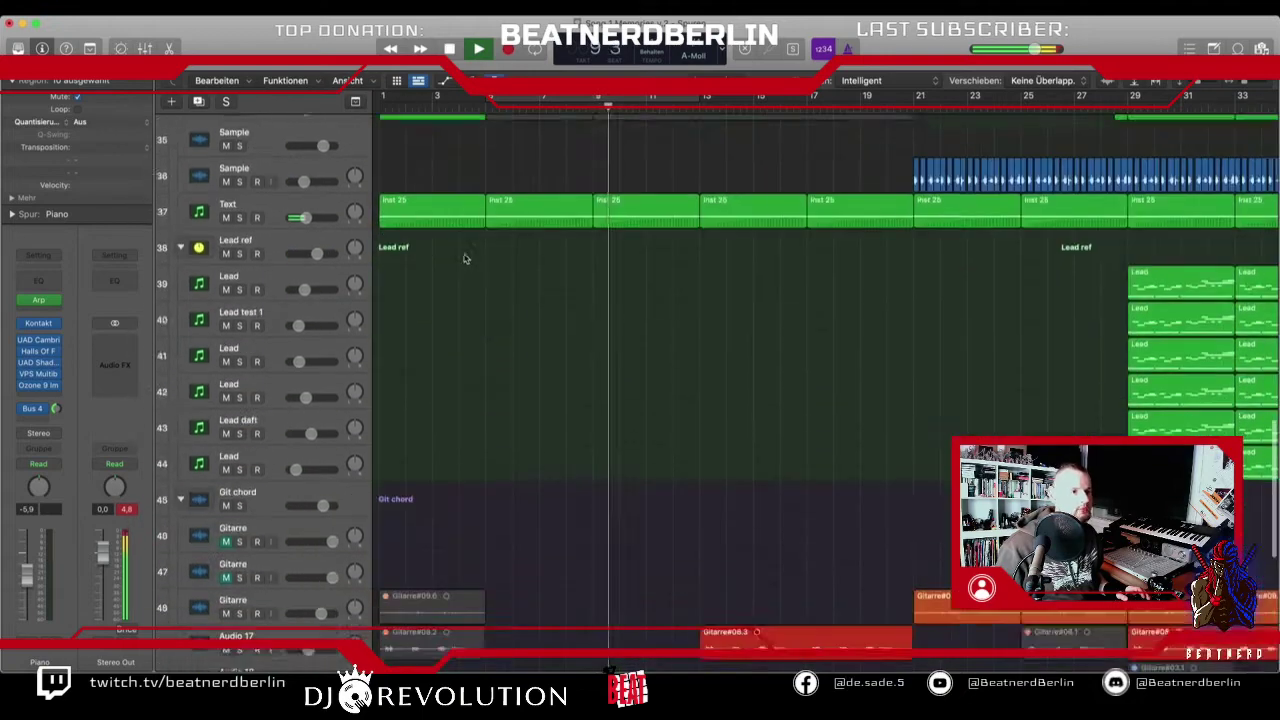
{"action": "scroll", "coordinate": [463, 259], "scroll_direction": "down", "scroll_amount": 3}
{"action": "left_click_drag", "start_coordinate": [738, 369], "coordinate": [826, 567]}
{"action": "key", "text": "ctrl+m"}
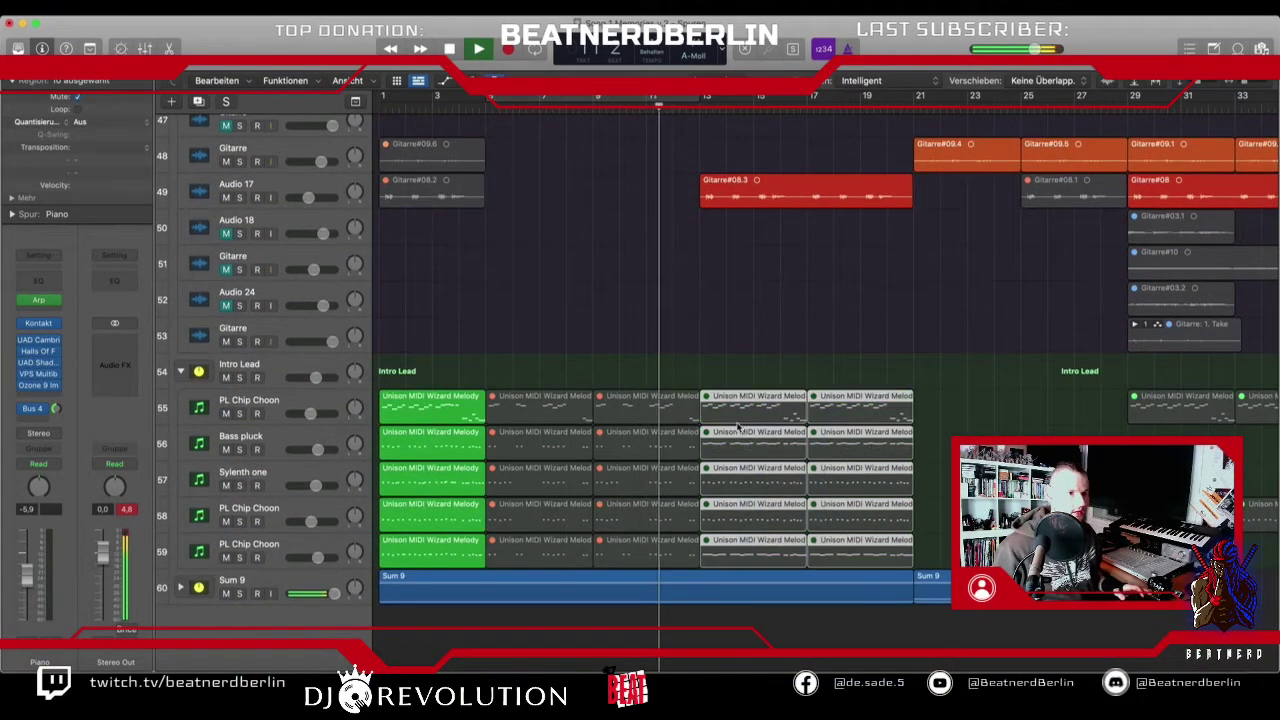
- Stop playback and unmute the bar 13–21 regions of the upper PL Chip Choon, Bass pluck and lowest PL Chip Choon tracks in Intro Lead
{"action": "scroll", "coordinate": [736, 420], "scroll_direction": "up", "scroll_amount": 6}
{"action": "scroll", "coordinate": [733, 412], "scroll_direction": "up", "scroll_amount": 6}
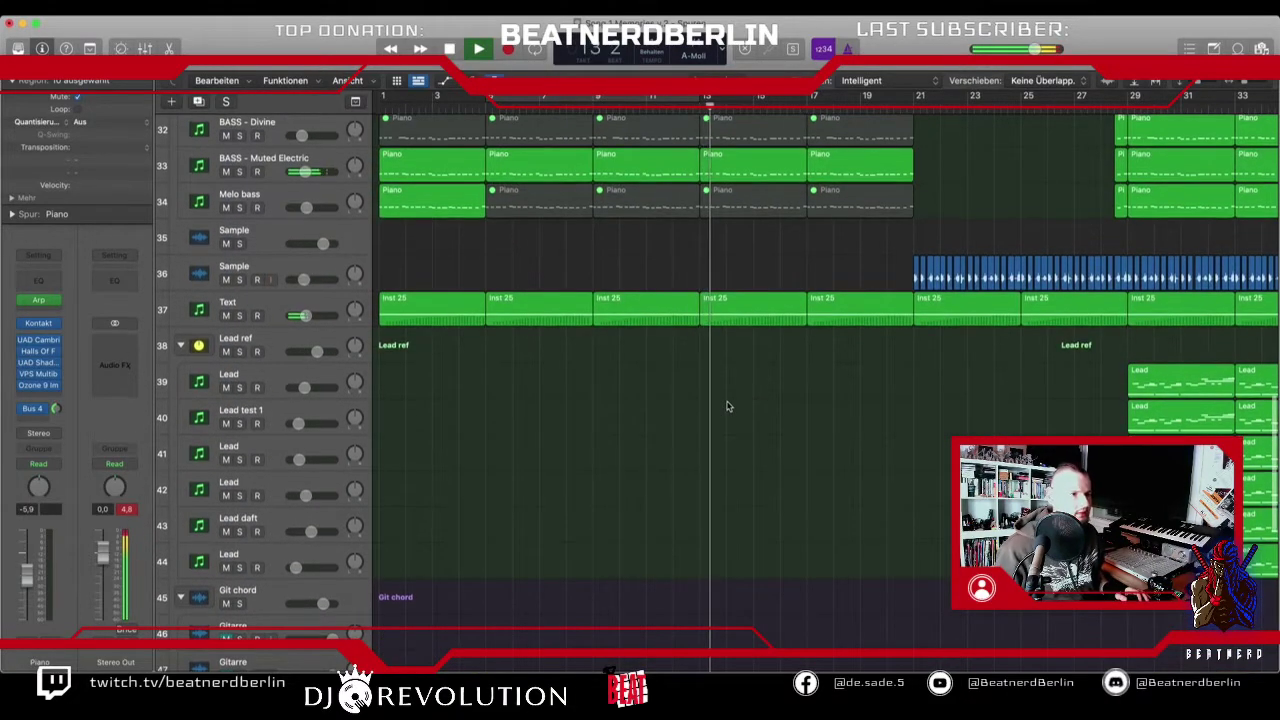
{"action": "scroll", "coordinate": [729, 407], "scroll_direction": "down", "scroll_amount": 3}
{"action": "scroll", "coordinate": [728, 406], "scroll_direction": "down", "scroll_amount": 5}
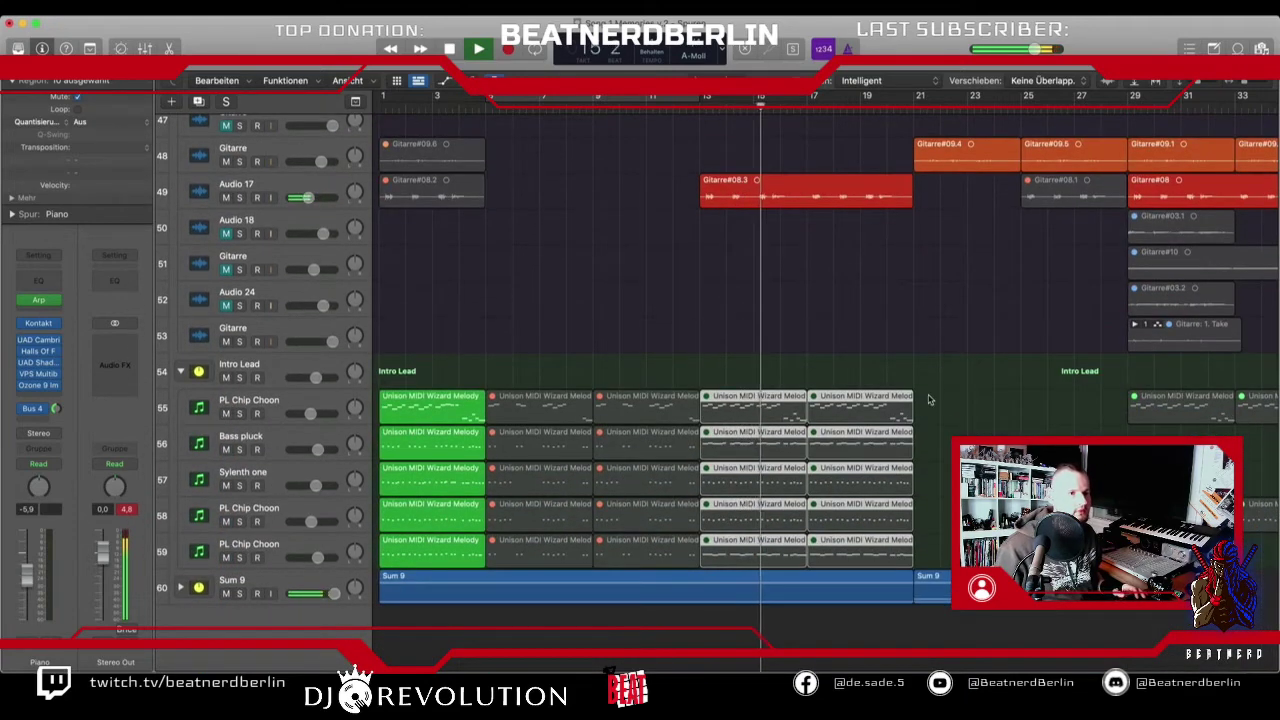
{"action": "key", "text": "space"}
{"action": "left_click_drag", "start_coordinate": [928, 393], "coordinate": [791, 444]}
{"action": "left_click_drag", "start_coordinate": [928, 536], "coordinate": [780, 553]}
{"action": "key", "text": "ctrl+m"}
- Mute the PL Chip Choon and PL Dark CPU regions of the pluck stack in bars 13–21
{"action": "scroll", "coordinate": [788, 354], "scroll_direction": "up", "scroll_amount": 10}
{"action": "scroll", "coordinate": [789, 354], "scroll_direction": "up", "scroll_amount": 16}
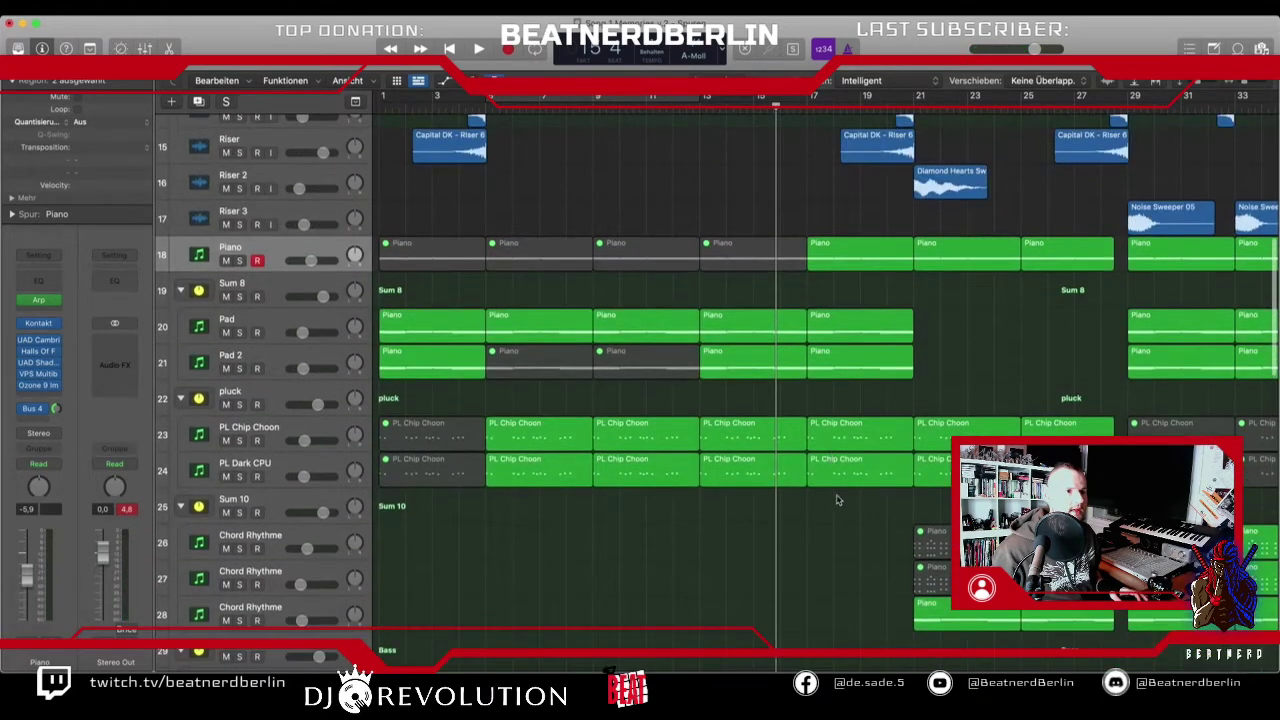
{"action": "left_click_drag", "start_coordinate": [838, 500], "coordinate": [747, 440]}
{"action": "key", "text": "ctrl+m"}
- Audition the arrangement from shortly before bar 13 past bar 21 while reviewing the Intro Lead, pluck, percussion and riser tracks
{"action": "left_click", "coordinate": [647, 123]}
{"action": "key", "text": "space"}
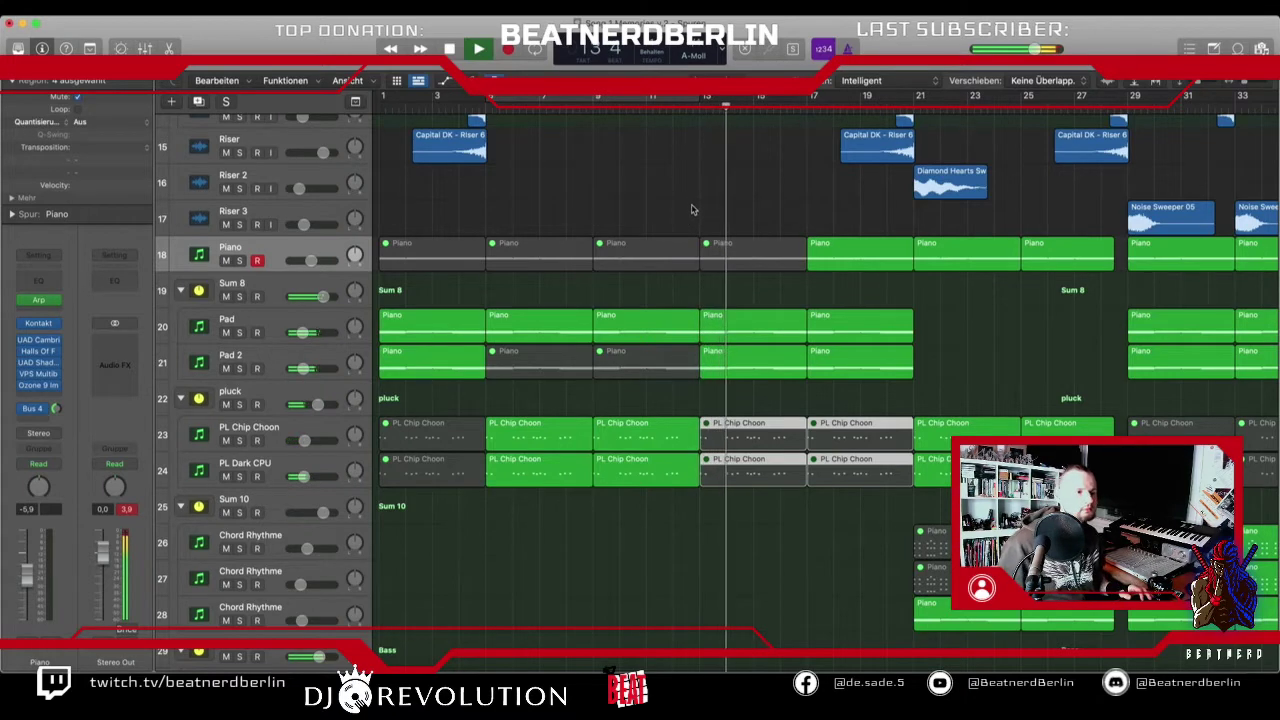
{"action": "scroll", "coordinate": [717, 252], "scroll_direction": "down", "scroll_amount": 15}
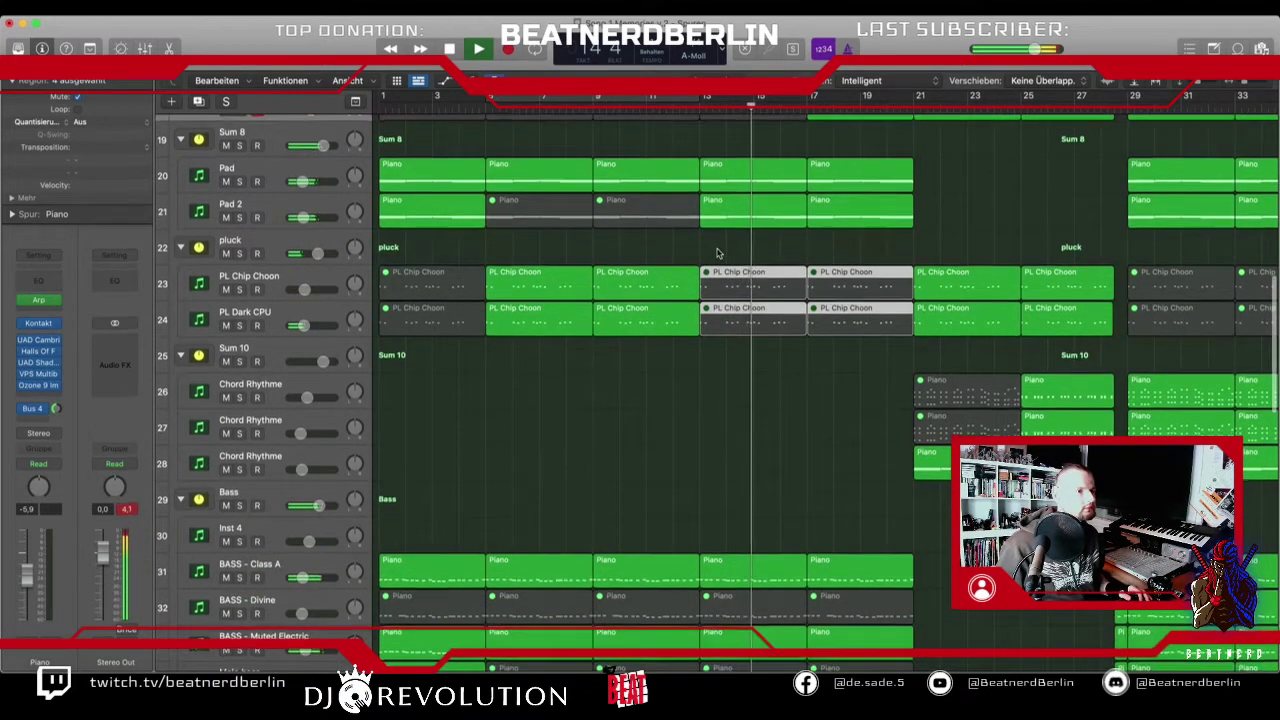
{"action": "scroll", "coordinate": [717, 252], "scroll_direction": "down", "scroll_amount": 15}
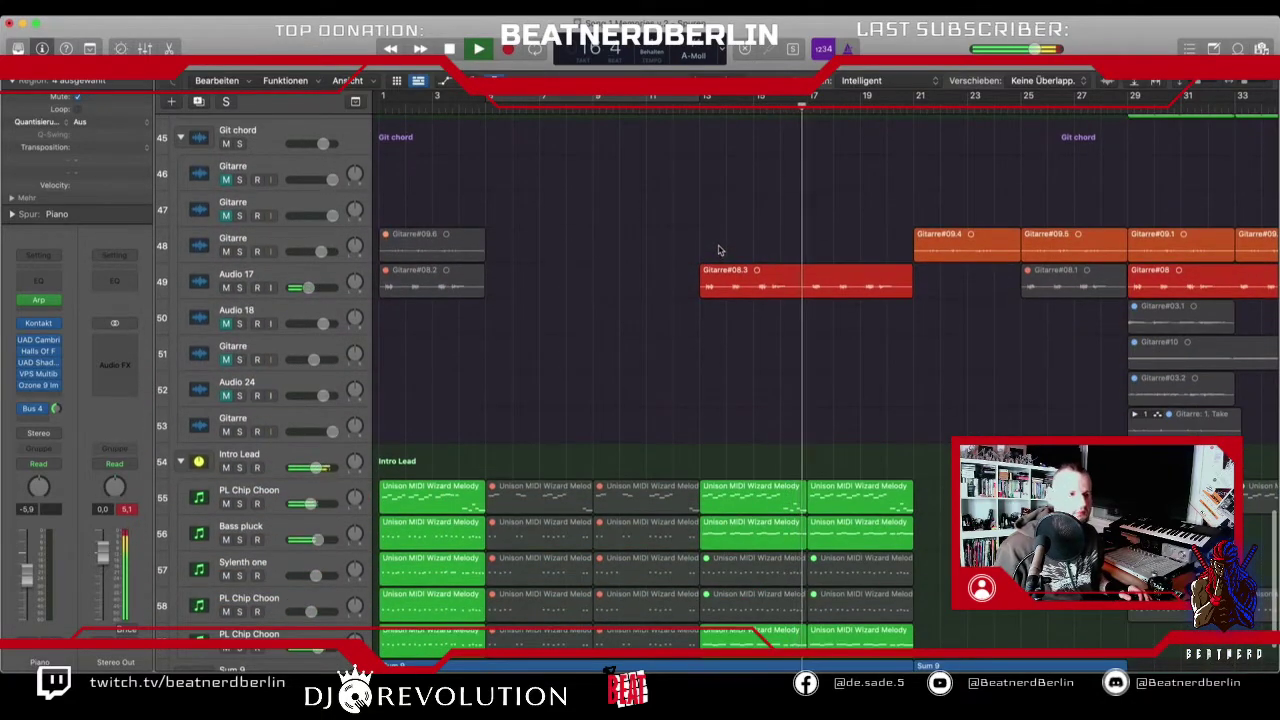
{"action": "scroll", "coordinate": [717, 252], "scroll_direction": "up", "scroll_amount": 19}
{"action": "scroll", "coordinate": [716, 261], "scroll_direction": "up", "scroll_amount": 16}
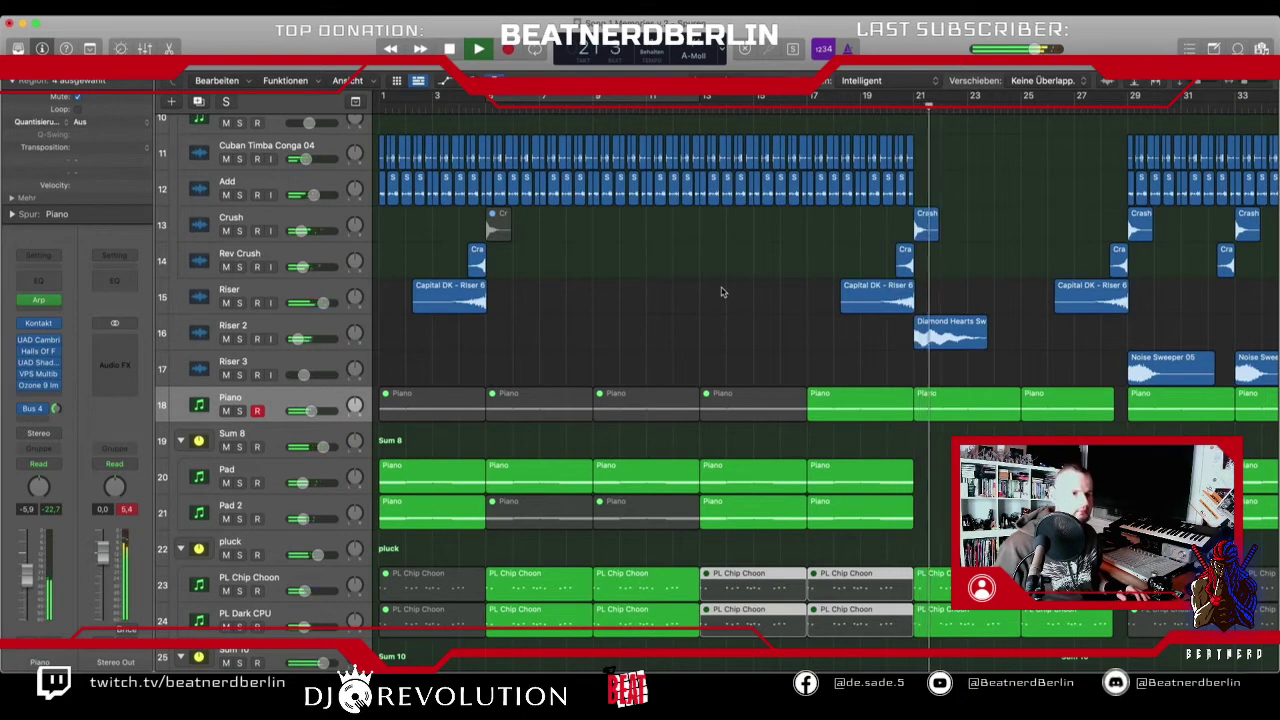
{"action": "scroll", "coordinate": [742, 372], "scroll_direction": "right", "scroll_amount": 3}
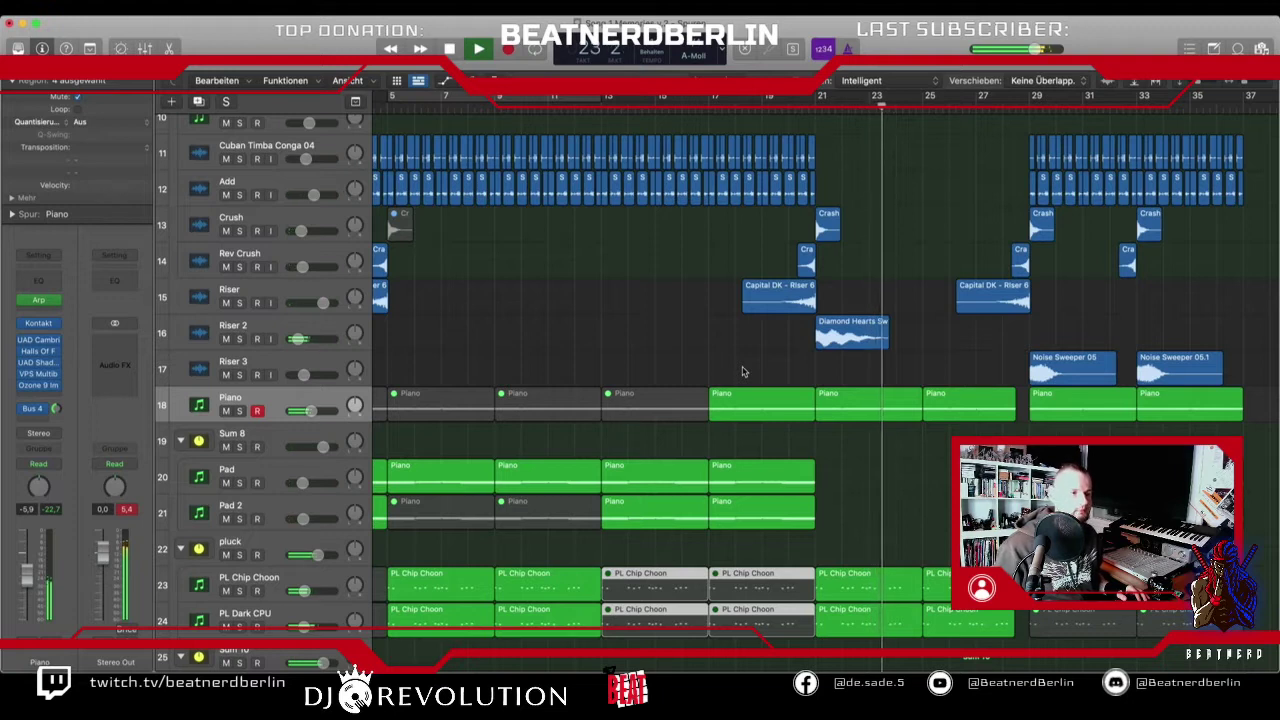
- Listen on from bar 23 to bar 29 while reviewing the riser, Piano, pad, pluck and Chord Rhythme tracks, and stop playback
{"action": "scroll", "coordinate": [742, 372], "scroll_direction": "right", "scroll_amount": 3}
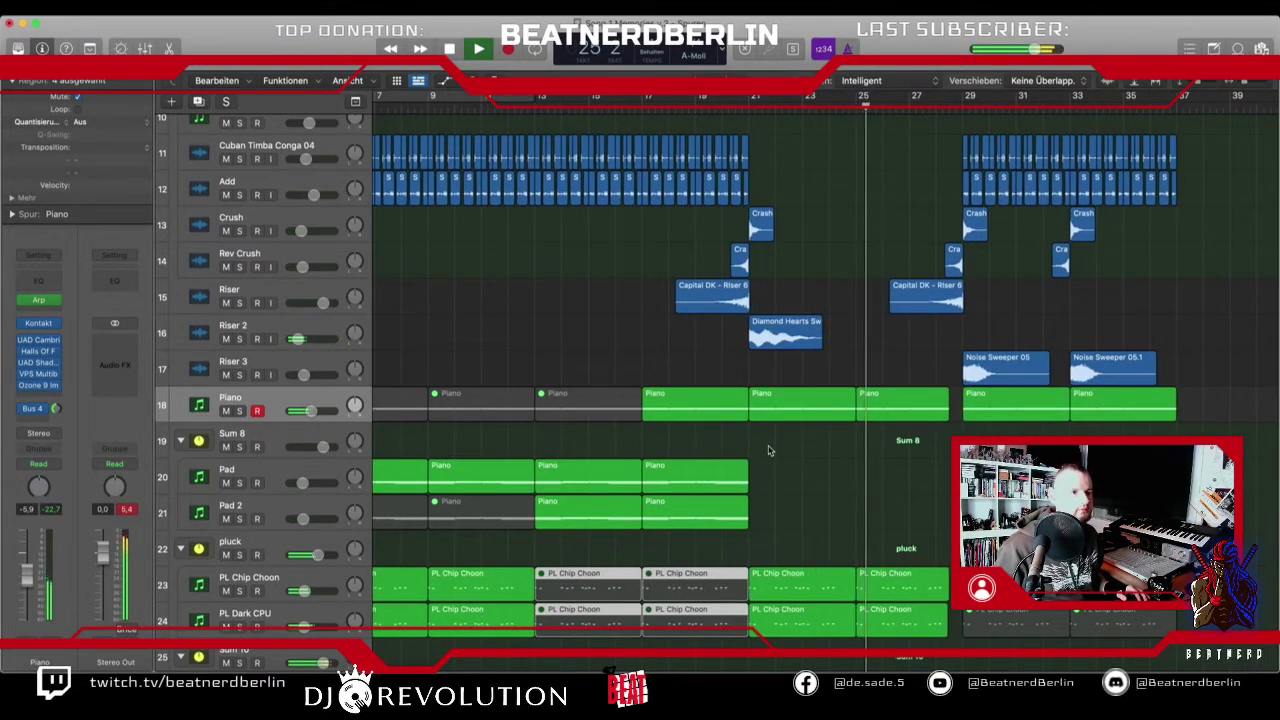
{"action": "scroll", "coordinate": [769, 450], "scroll_direction": "down", "scroll_amount": 3}
{"action": "scroll", "coordinate": [769, 450], "scroll_direction": "right", "scroll_amount": 3}
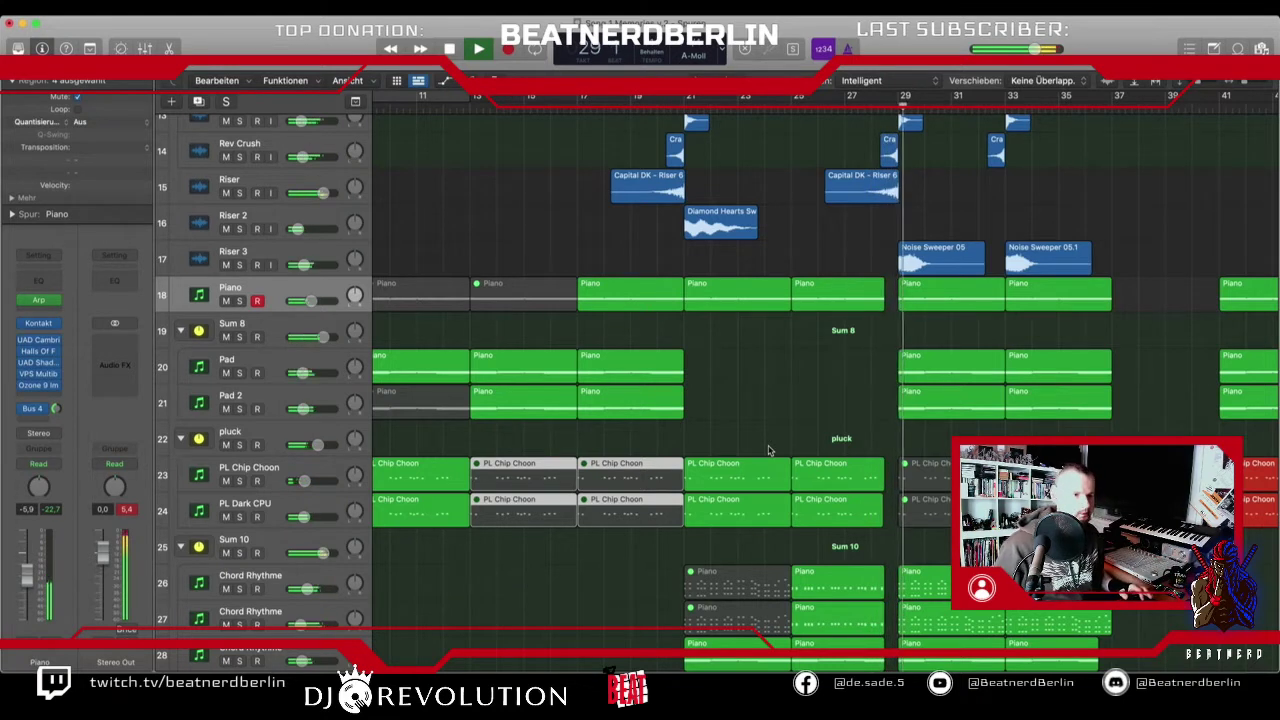
{"action": "key", "text": "space"}
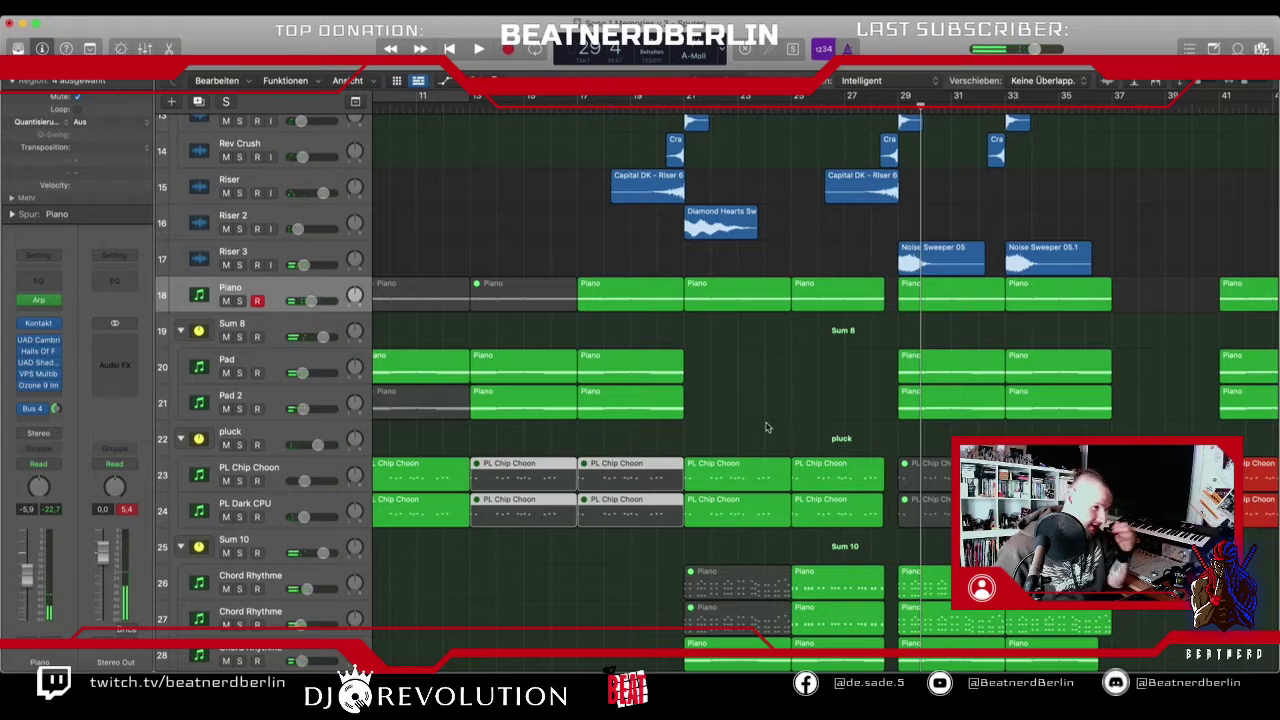
- Audition the opening of the arrangement from bar 1 to bar 9 and stop playback
{"action": "scroll", "coordinate": [835, 427], "scroll_direction": "left", "scroll_amount": 5}
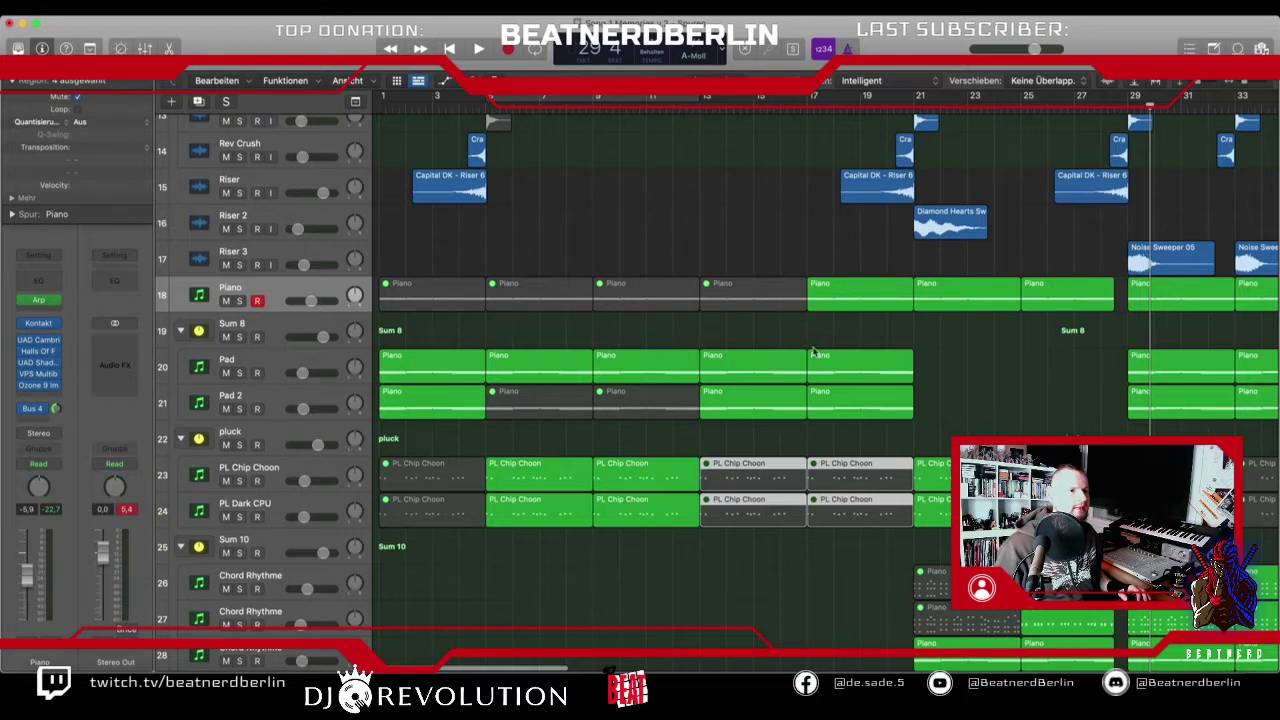
{"action": "left_click_drag", "start_coordinate": [455, 108], "coordinate": [545, 108]}
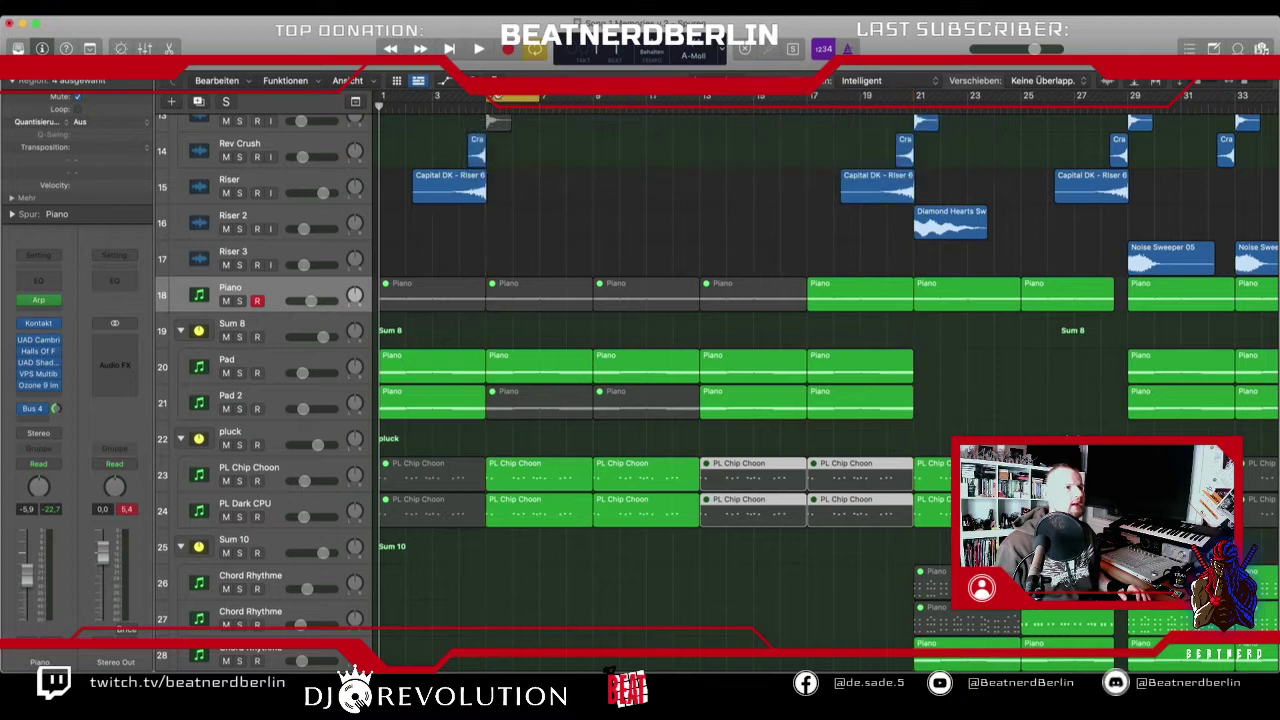
{"action": "key", "text": "space"}
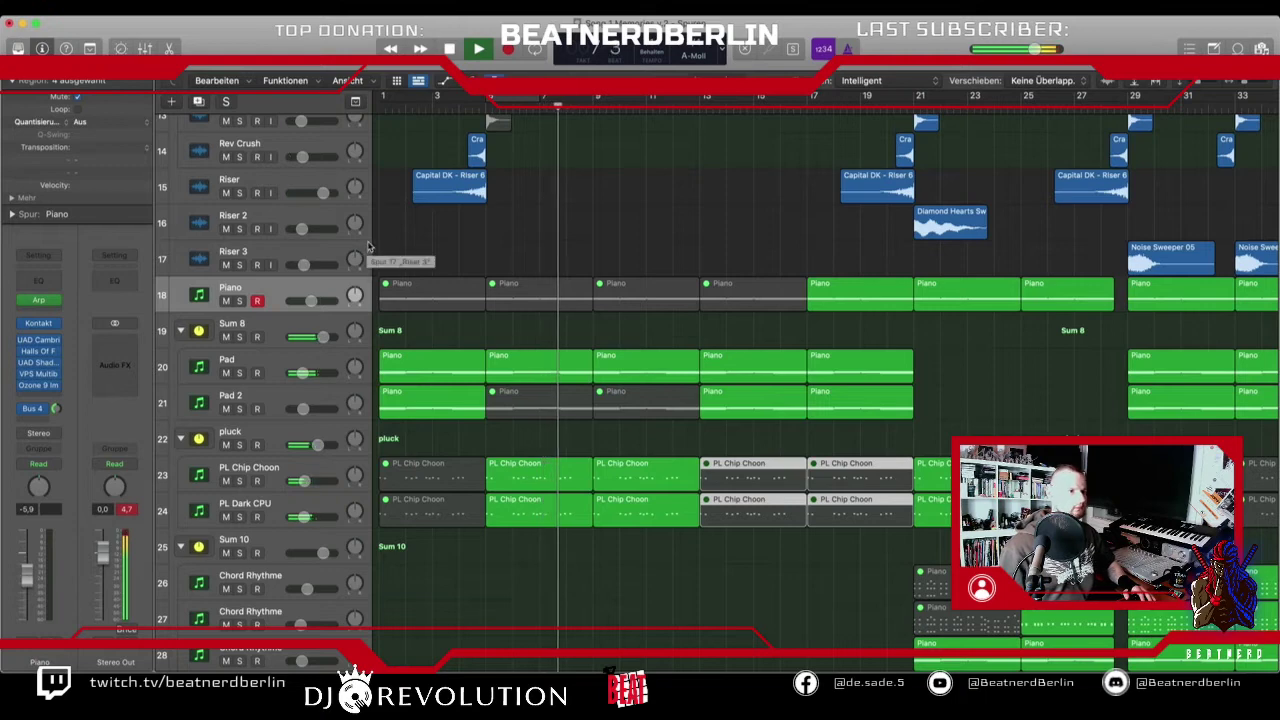
{"action": "scroll", "coordinate": [612, 533], "scroll_direction": "up", "scroll_amount": 3}
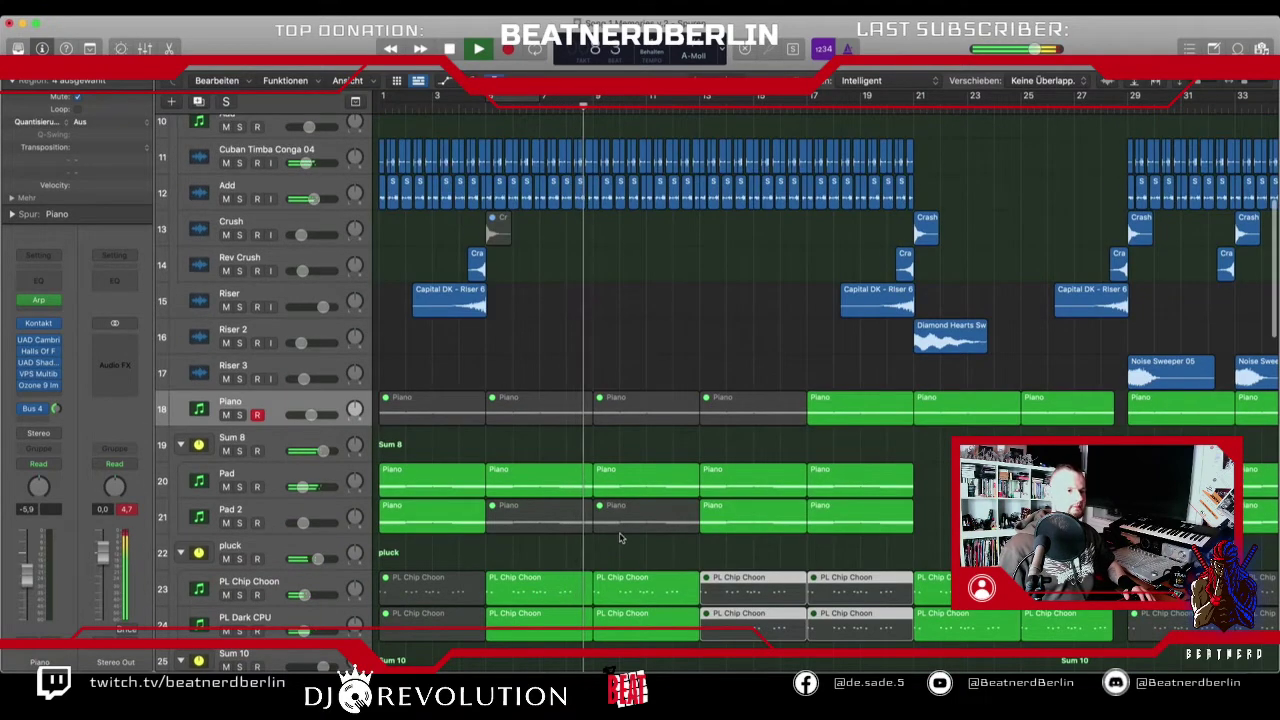
{"action": "key", "text": "space"}
- Unmute the Pad 2 and Piano regions in bars 9–13
{"action": "left_click", "coordinate": [627, 532]}
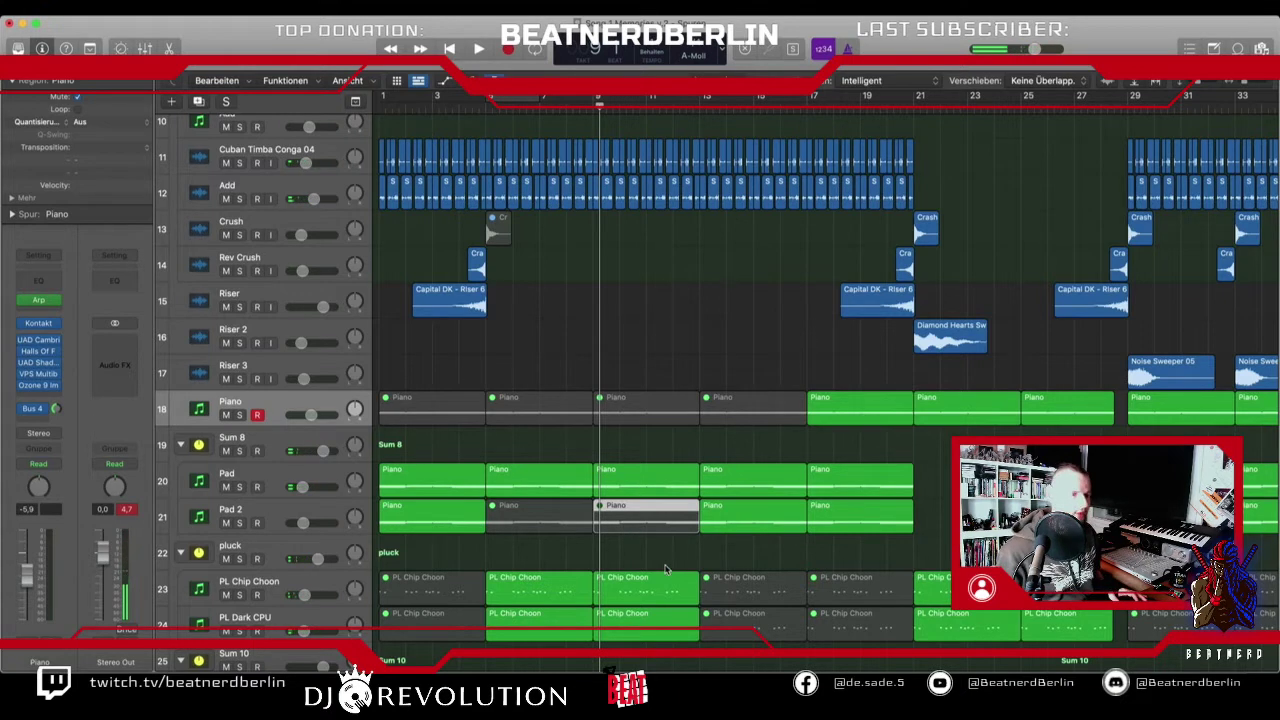
{"action": "key", "text": "ctrl+m"}
{"action": "scroll", "coordinate": [630, 431], "scroll_direction": "up", "scroll_amount": 1}
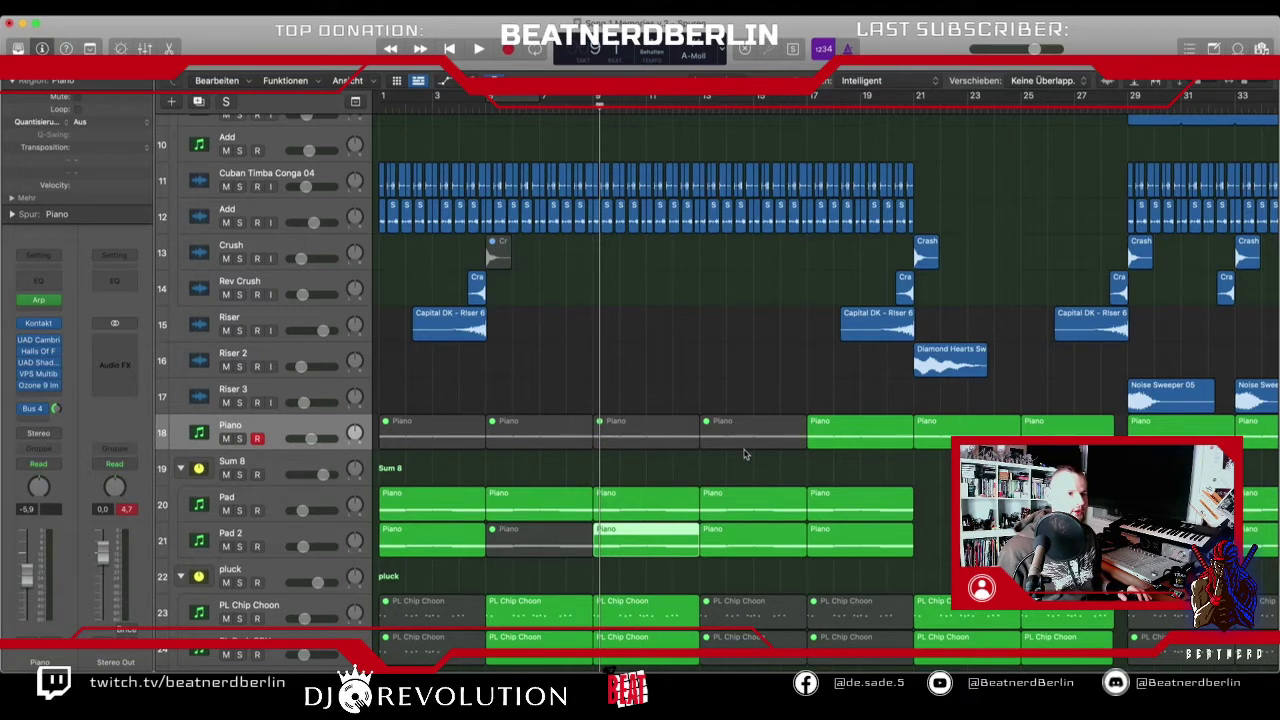
{"action": "left_click", "coordinate": [650, 444]}
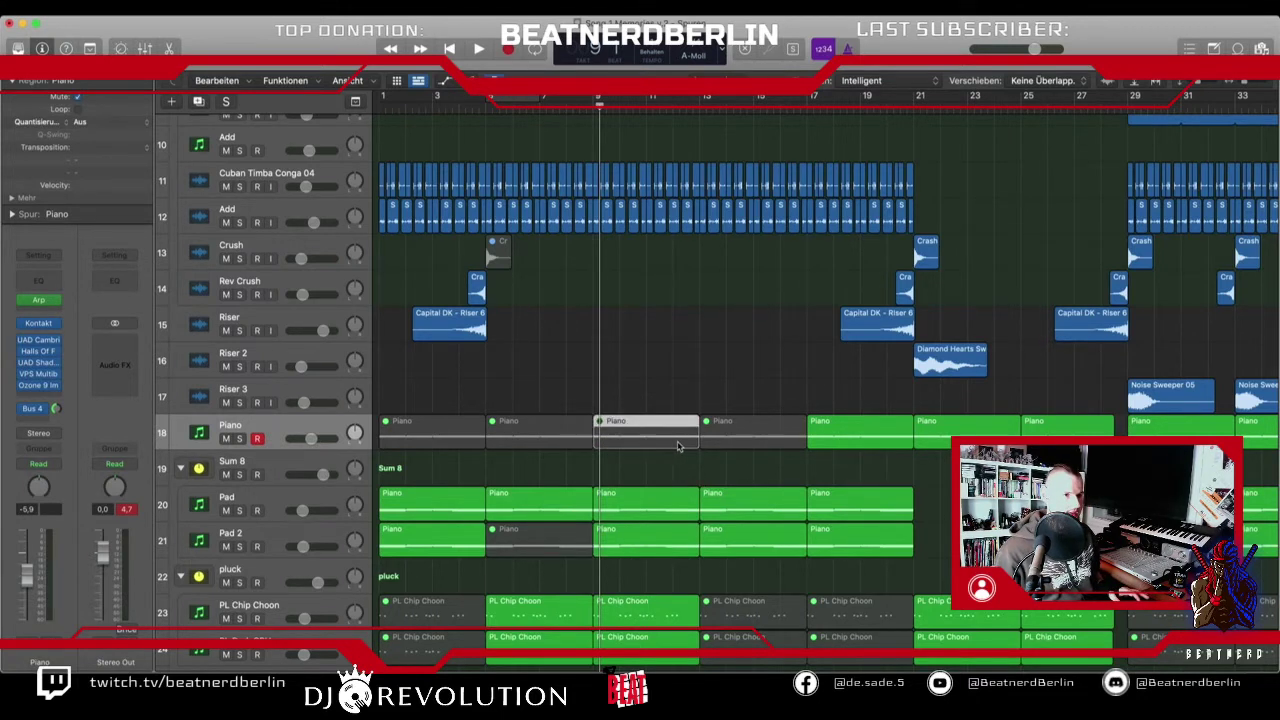
{"action": "key", "text": "ctrl+m"}
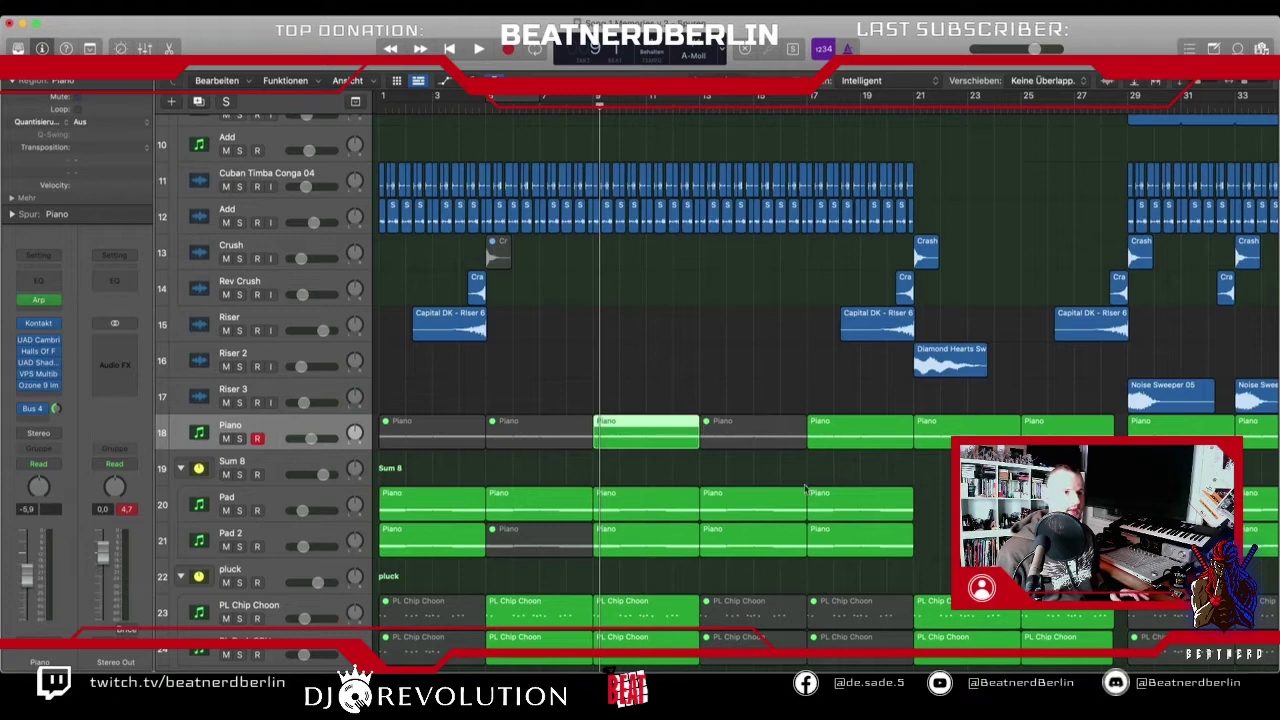
- Copy the Piano, Pad, Pad 2 and pluck regions of bars 13–21 to bars 63–71 as a backup
{"action": "left_click_drag", "start_coordinate": [745, 383], "coordinate": [835, 568]}
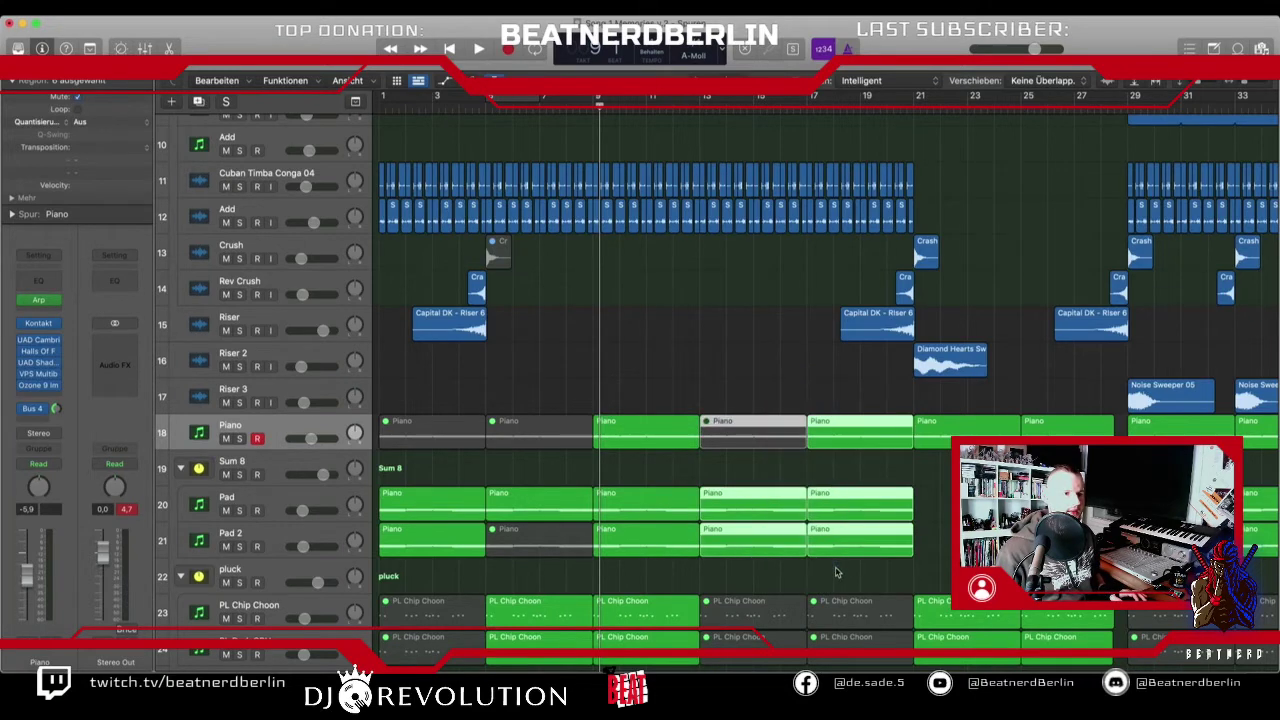
{"action": "scroll", "coordinate": [835, 569], "scroll_direction": "down", "scroll_amount": 4}
{"action": "scroll", "coordinate": [836, 569], "scroll_direction": "left", "scroll_amount": 5}
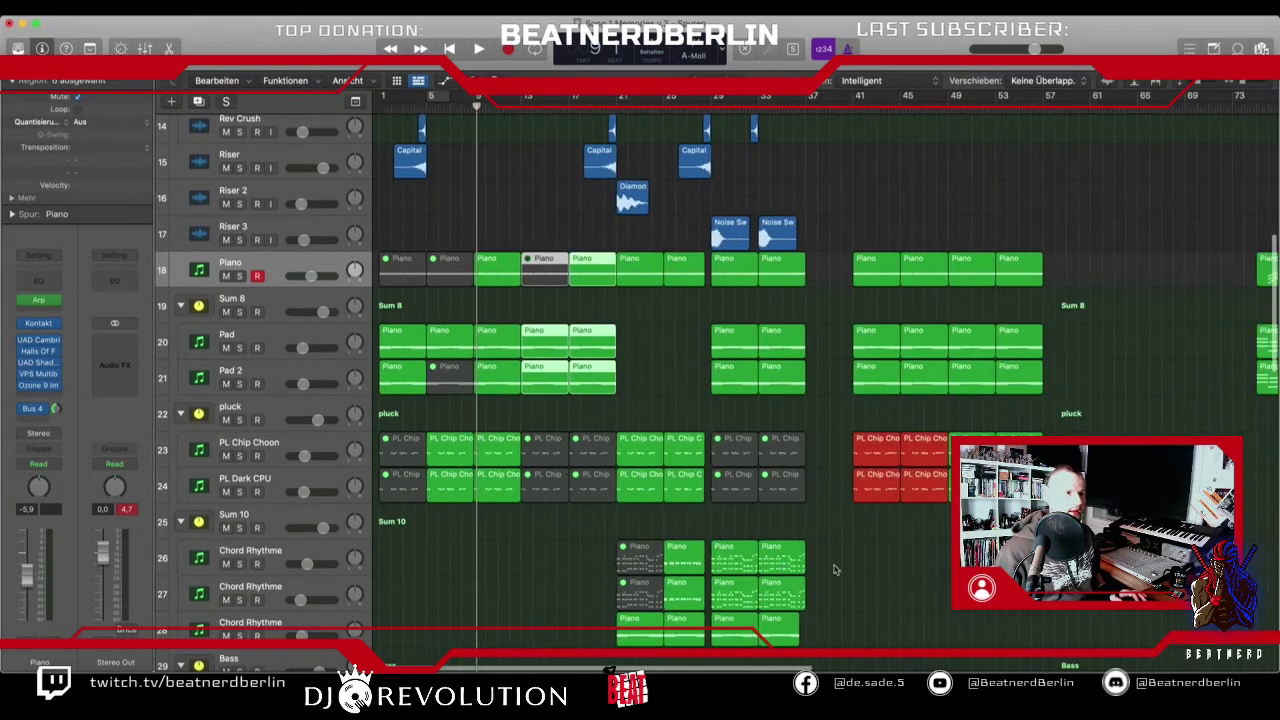
{"action": "left_click_drag", "start_coordinate": [600, 522], "coordinate": [1134, 280]}
{"action": "scroll", "coordinate": [768, 440], "scroll_direction": "down", "scroll_amount": 4}
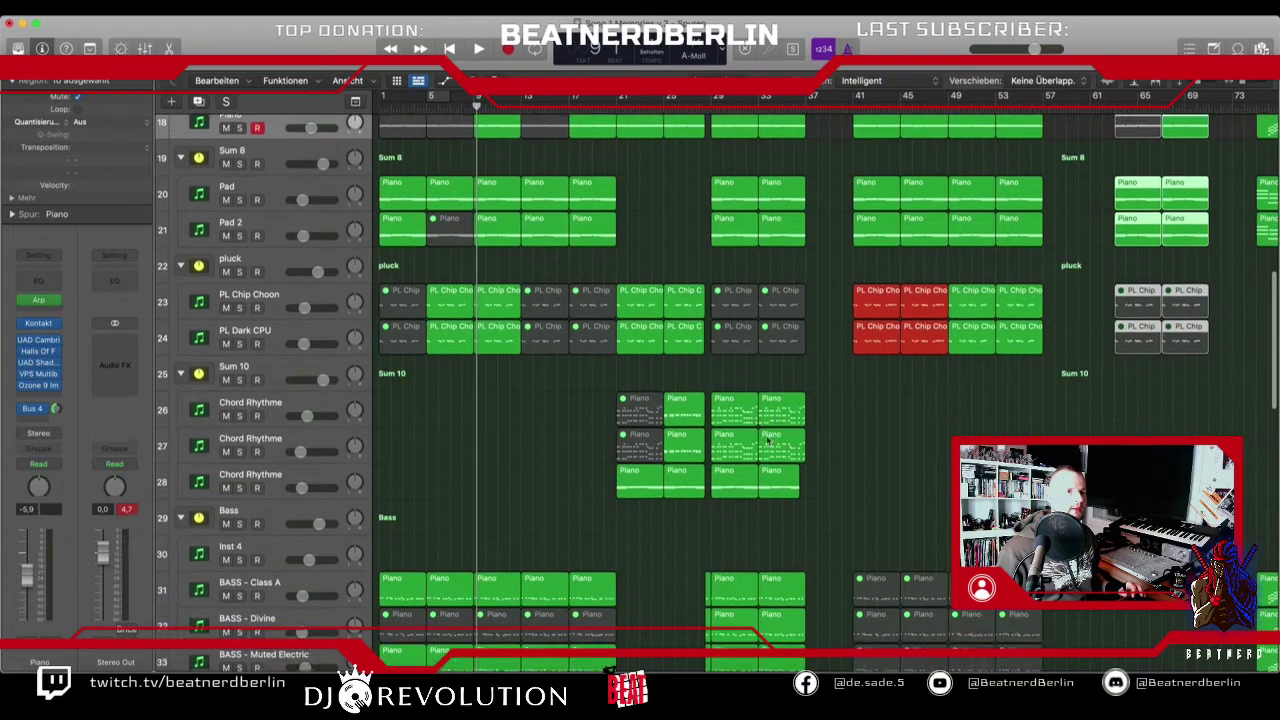
{"action": "scroll", "coordinate": [767, 442], "scroll_direction": "down", "scroll_amount": 5}
{"action": "left_click_drag", "start_coordinate": [545, 356], "coordinate": [479, 616]}
{"action": "scroll", "coordinate": [519, 374], "scroll_direction": "up", "scroll_amount": 9}
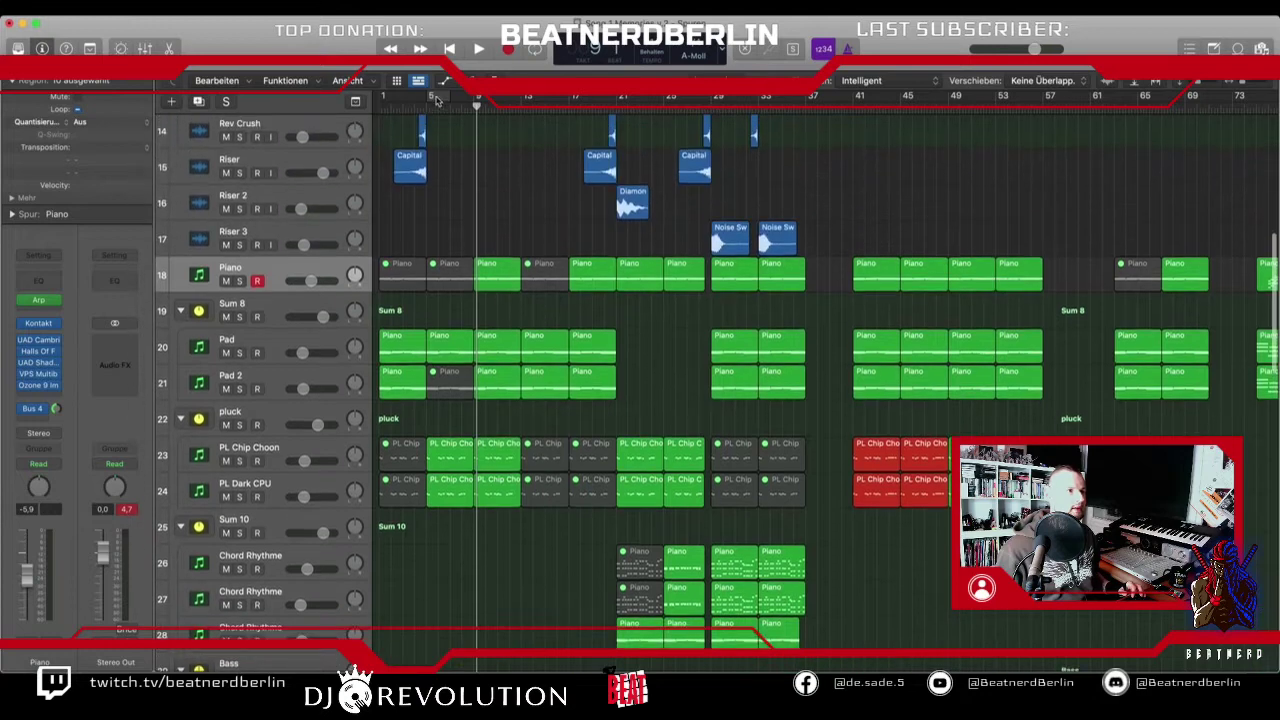
- Set the cycle range to bars 5–13 and delete the original Piano, Pad, Pad 2 and pluck regions in bars 13–21
{"action": "left_click_drag", "start_coordinate": [448, 100], "coordinate": [521, 110]}
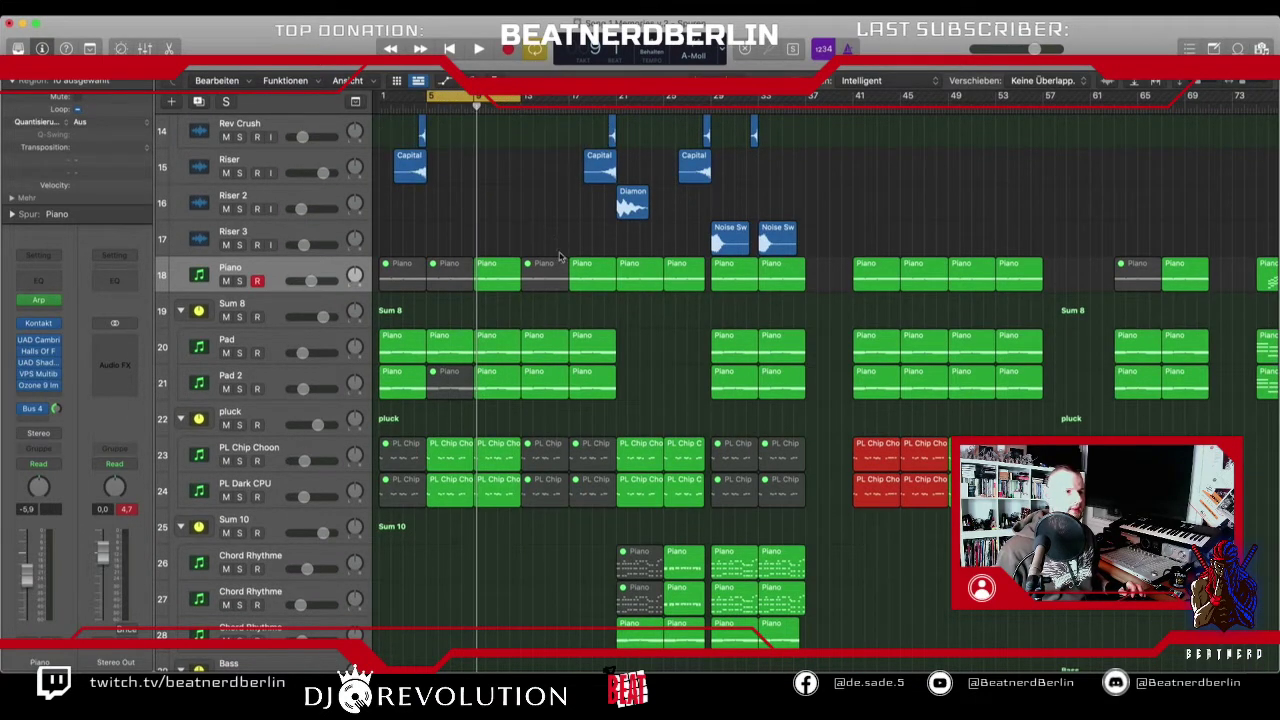
{"action": "left_click_drag", "start_coordinate": [560, 257], "coordinate": [584, 490]}
{"action": "key", "text": "Delete"}
{"action": "scroll", "coordinate": [580, 490], "scroll_direction": "down", "scroll_amount": 2}
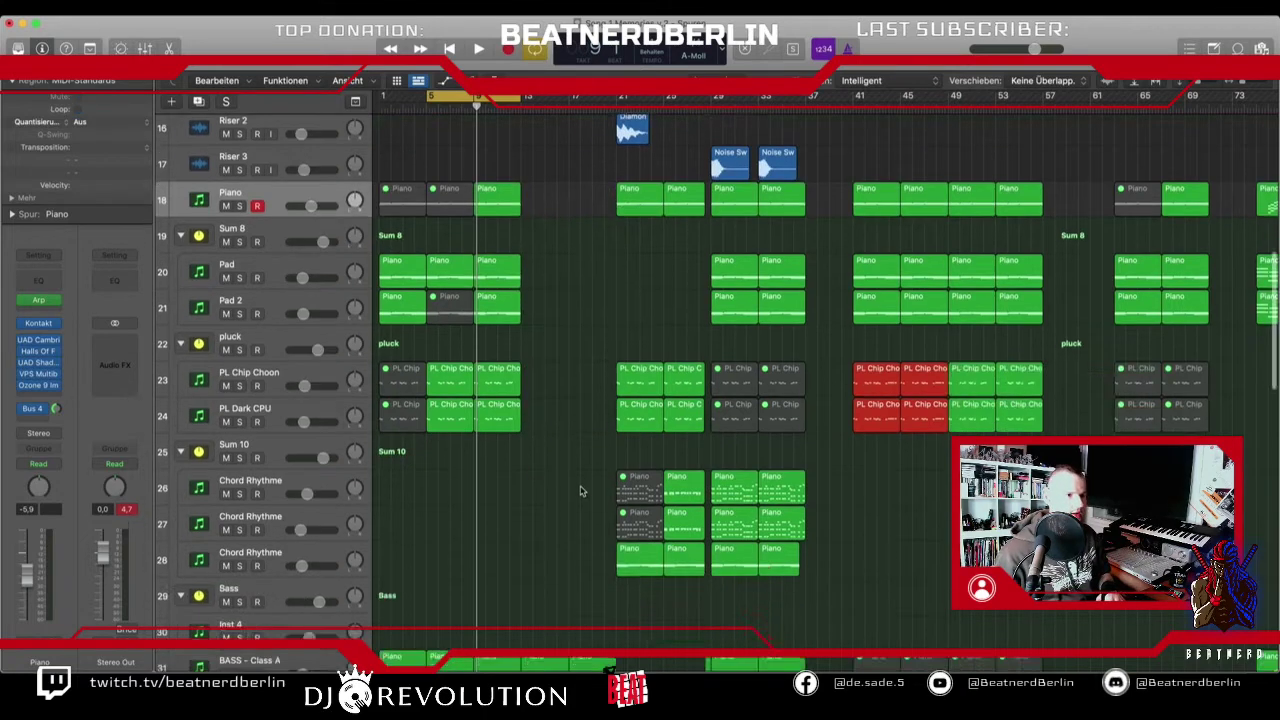
- Delete the regions of the four bass tracks and the Text track in bars 13–21
{"action": "scroll", "coordinate": [581, 491], "scroll_direction": "down", "scroll_amount": 12}
{"action": "left_click_drag", "start_coordinate": [575, 196], "coordinate": [548, 362]}
{"action": "key", "text": "Delete"}
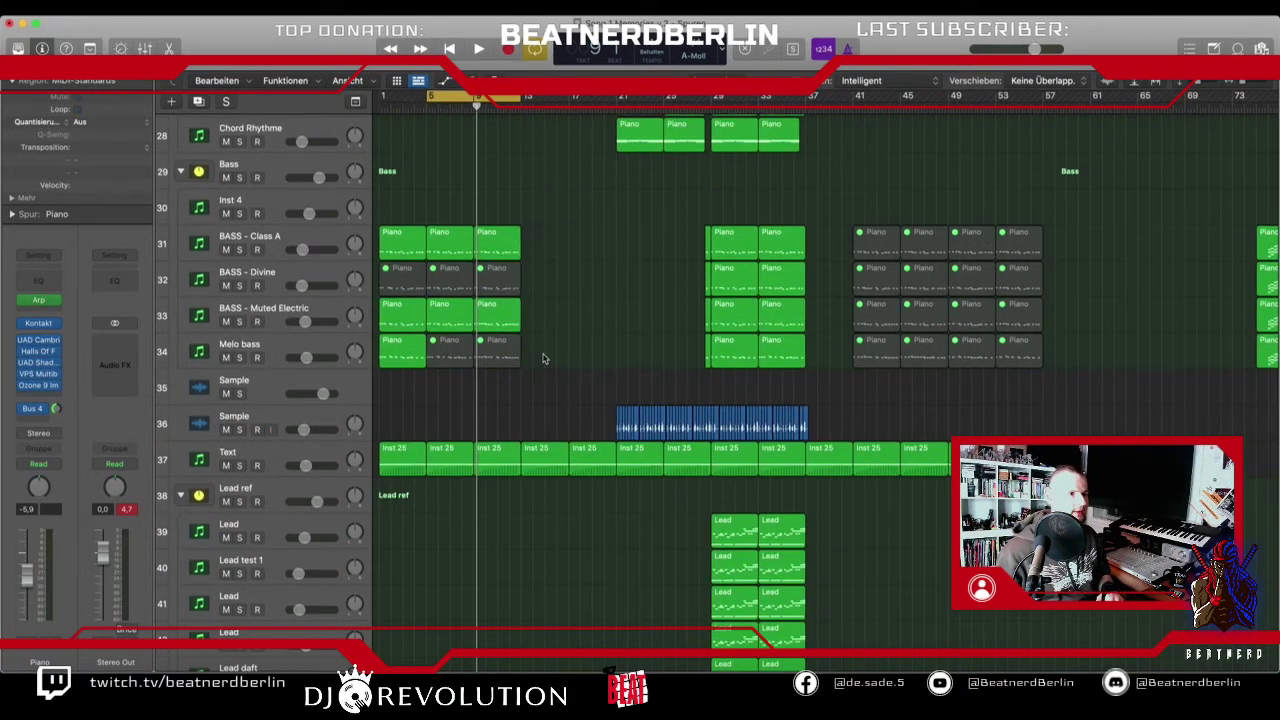
{"action": "scroll", "coordinate": [545, 356], "scroll_direction": "down", "scroll_amount": 3}
{"action": "left_click_drag", "start_coordinate": [551, 317], "coordinate": [584, 355]}
{"action": "key", "text": "Delete"}
- Delete the Gitarre#08.3 region on the Audio 17 track in bars 13–21
{"action": "scroll", "coordinate": [584, 357], "scroll_direction": "down", "scroll_amount": 11}
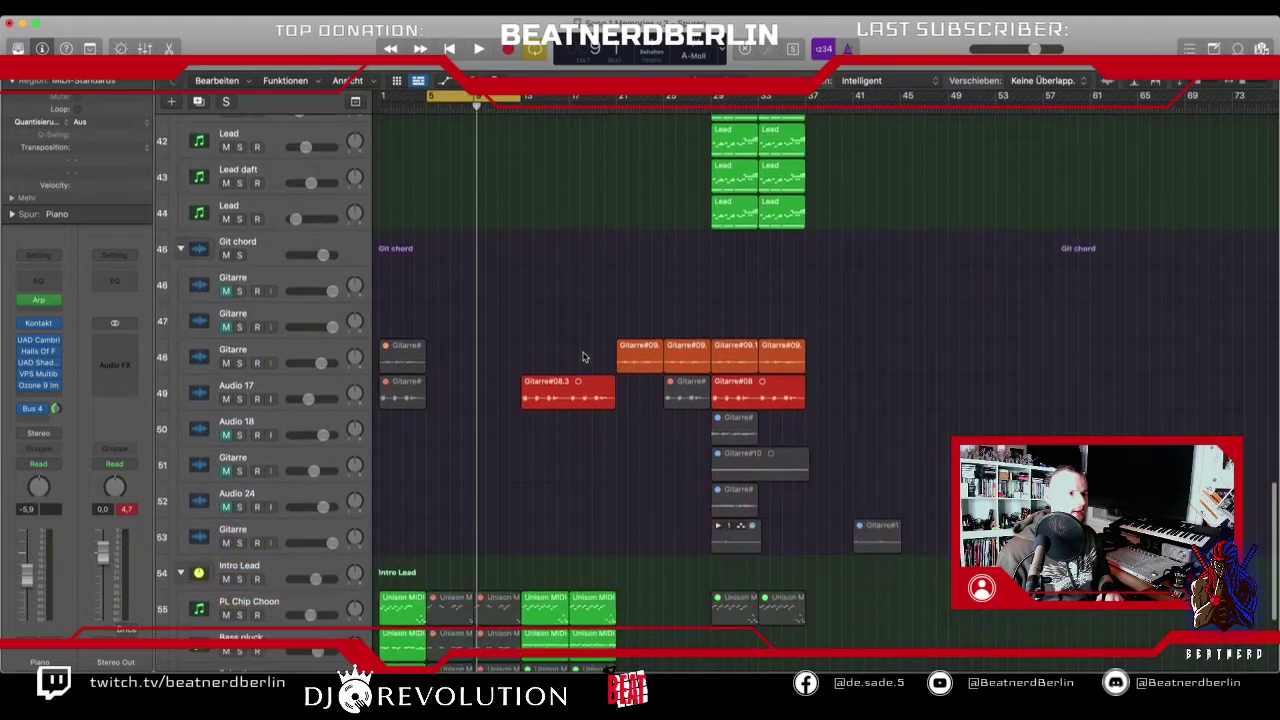
{"action": "left_click", "coordinate": [563, 393]}
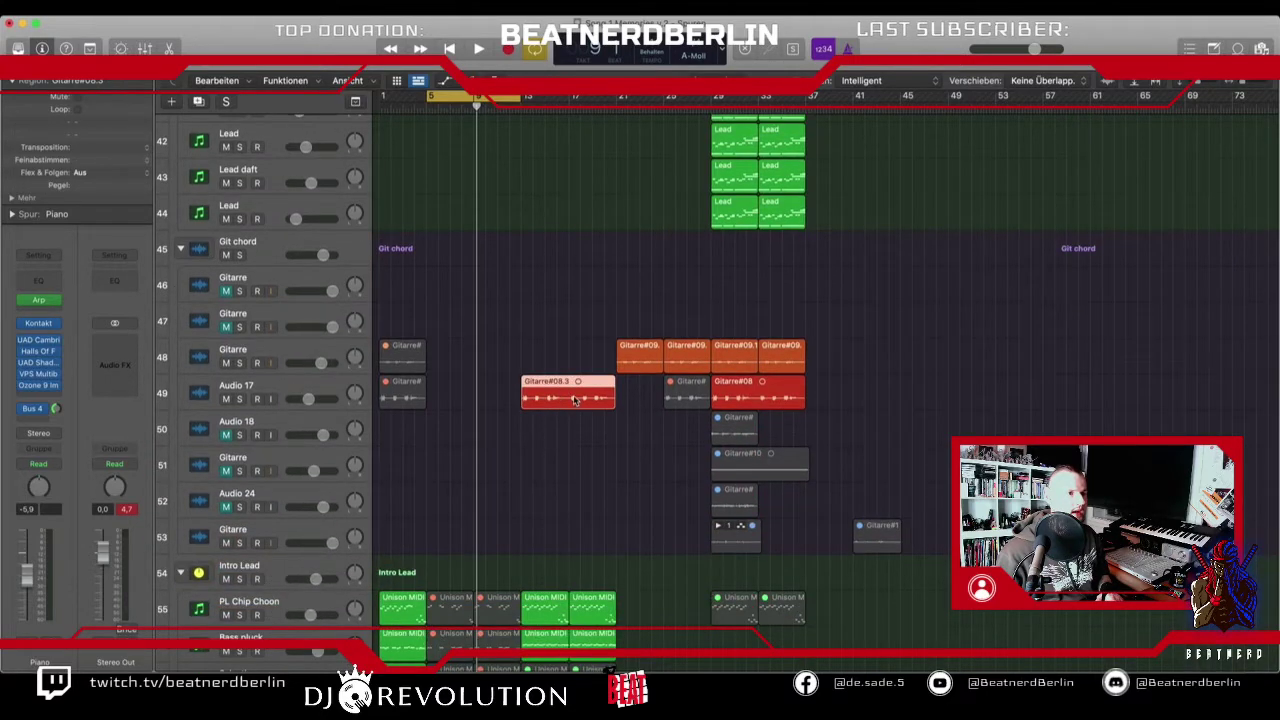
{"action": "key", "text": "Delete"}
- Move the regions of all five Intro Lead tracks from bars 13–21 to bars 61–69 instead of deleting them
{"action": "scroll", "coordinate": [578, 380], "scroll_direction": "down", "scroll_amount": 6}
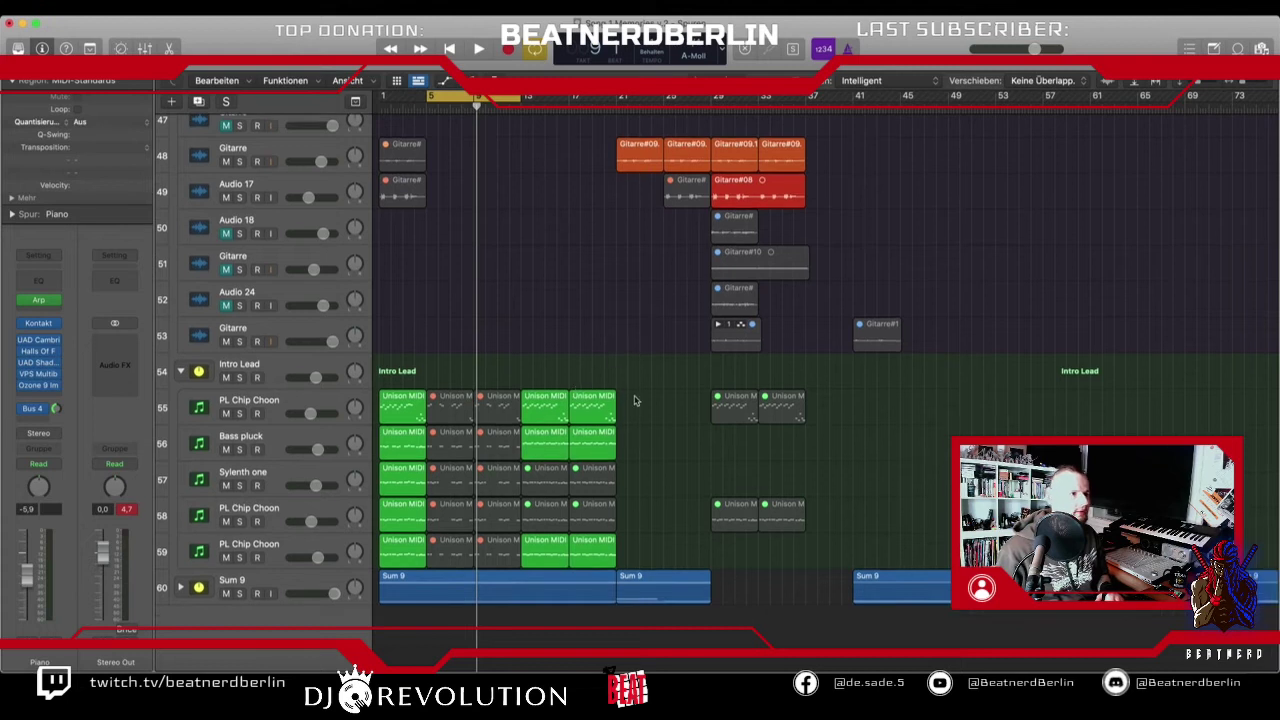
{"action": "left_click_drag", "start_coordinate": [592, 462], "coordinate": [548, 545]}
{"action": "key", "text": "Delete"}
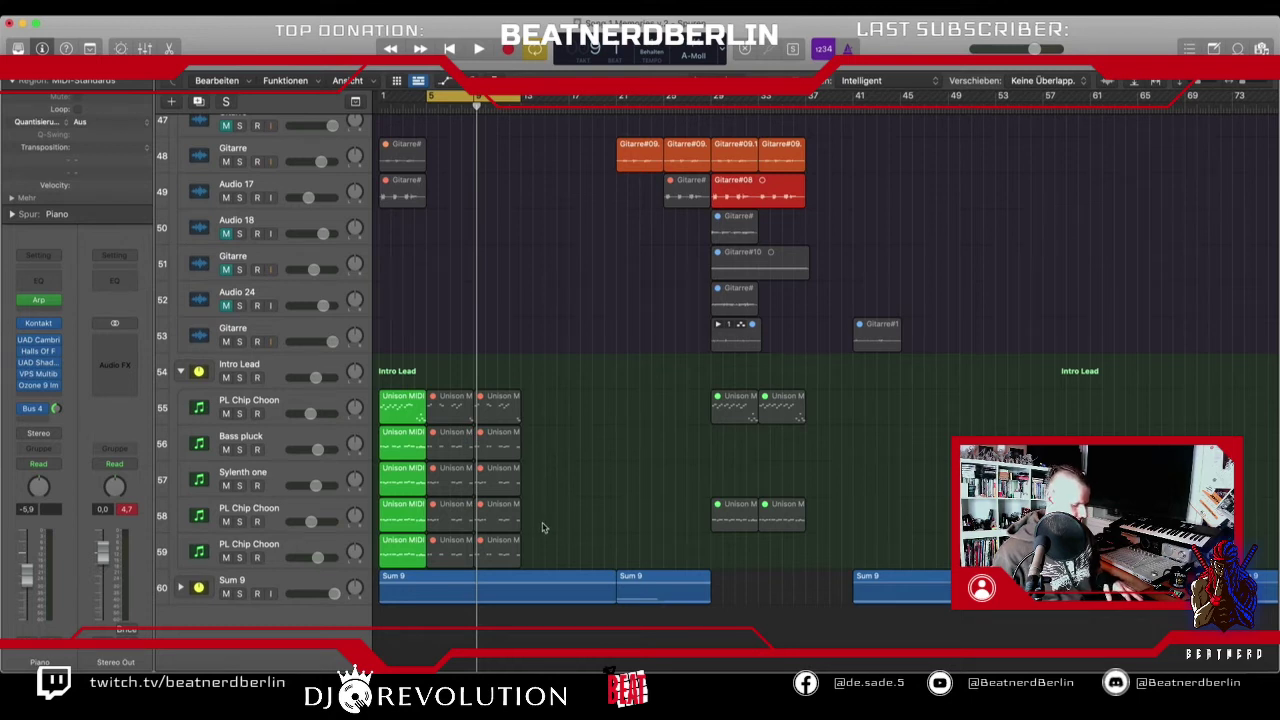
{"action": "key", "text": "super+z"}
{"action": "left_click_drag", "start_coordinate": [556, 414], "coordinate": [1122, 416]}
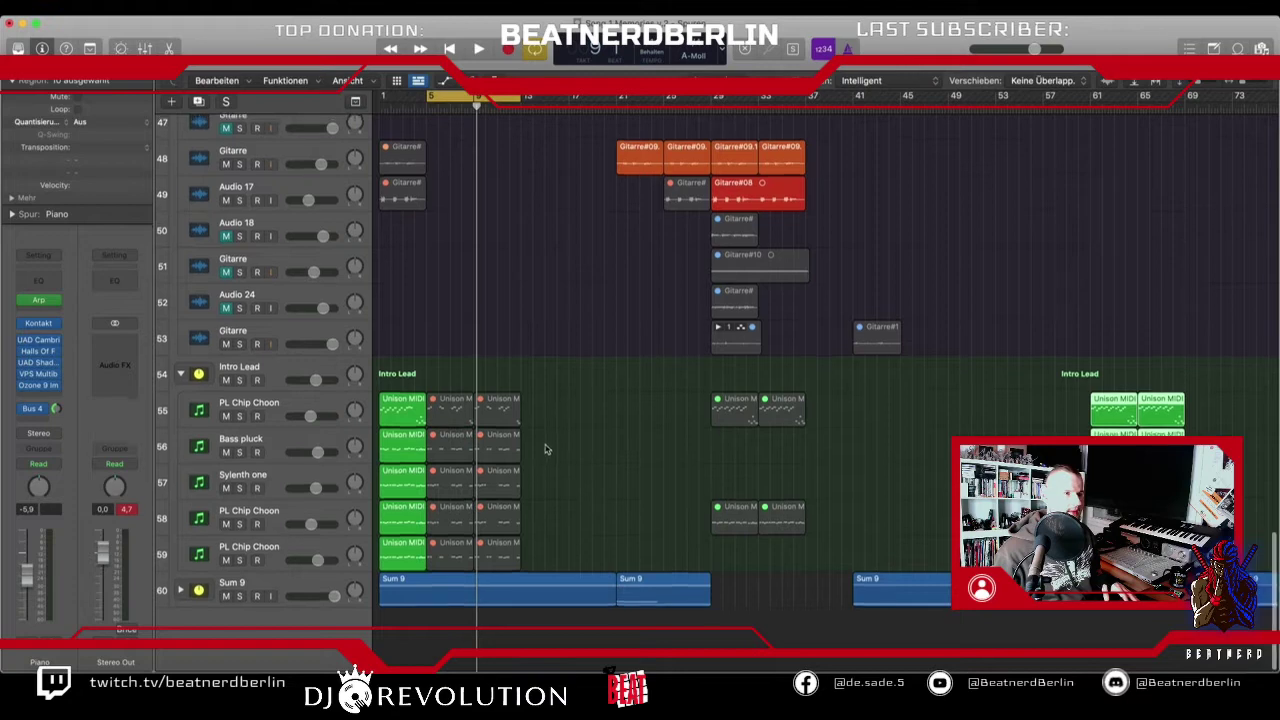
- Check the tracks from Intro Lead up to the drums and set the cycle range to bars 13–21
{"action": "scroll", "coordinate": [543, 449], "scroll_direction": "up", "scroll_amount": 3}
{"action": "scroll", "coordinate": [545, 449], "scroll_direction": "up", "scroll_amount": 5}
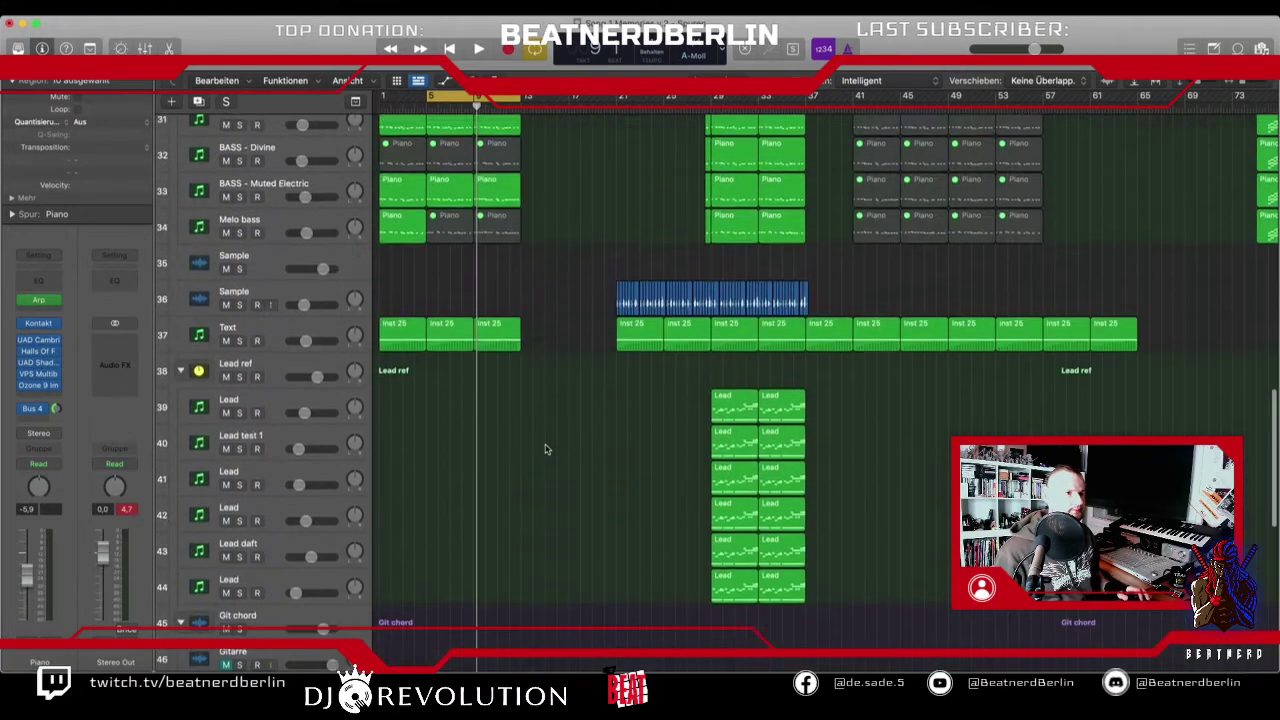
{"action": "scroll", "coordinate": [546, 447], "scroll_direction": "down", "scroll_amount": 7}
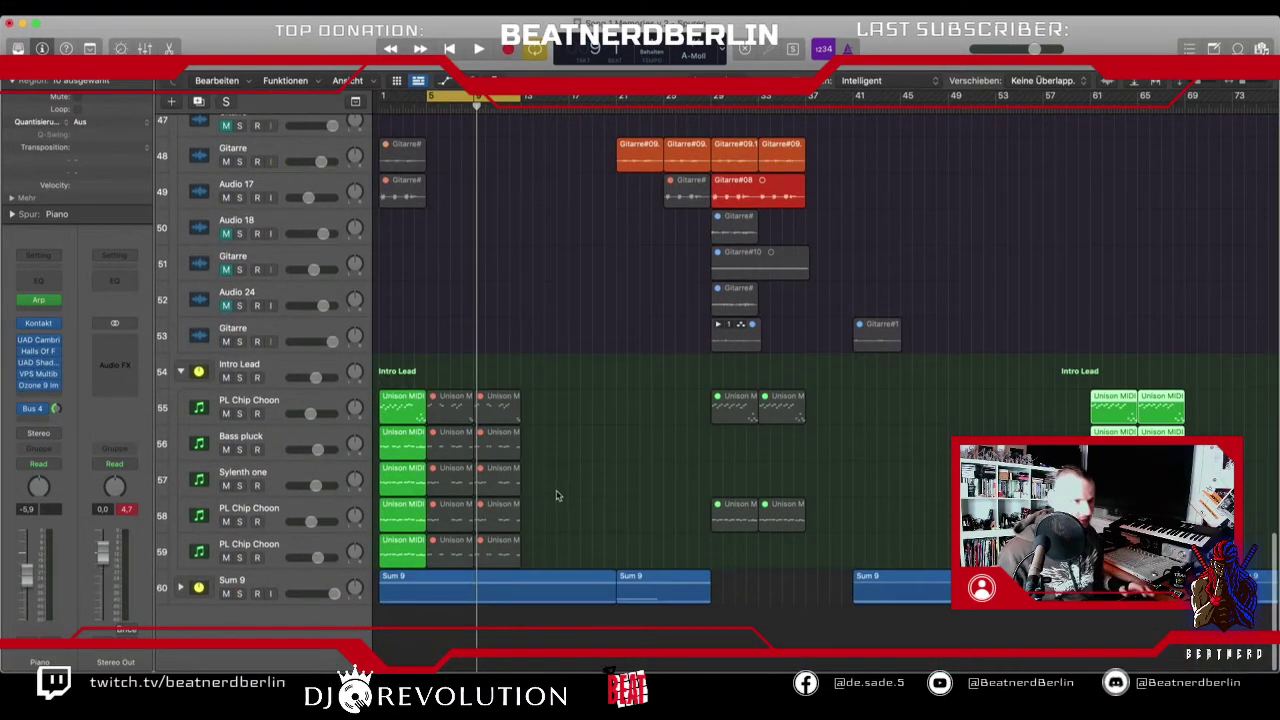
{"action": "scroll", "coordinate": [536, 383], "scroll_direction": "up", "scroll_amount": 10}
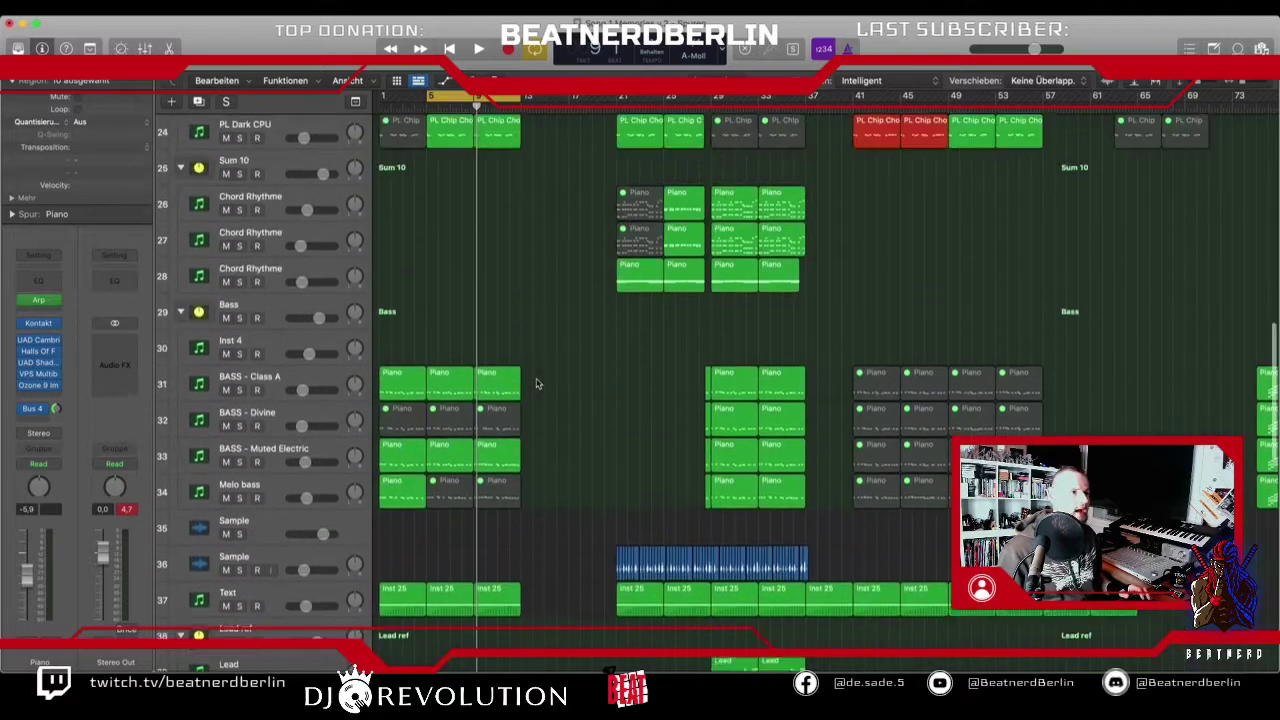
{"action": "scroll", "coordinate": [536, 383], "scroll_direction": "up", "scroll_amount": 8}
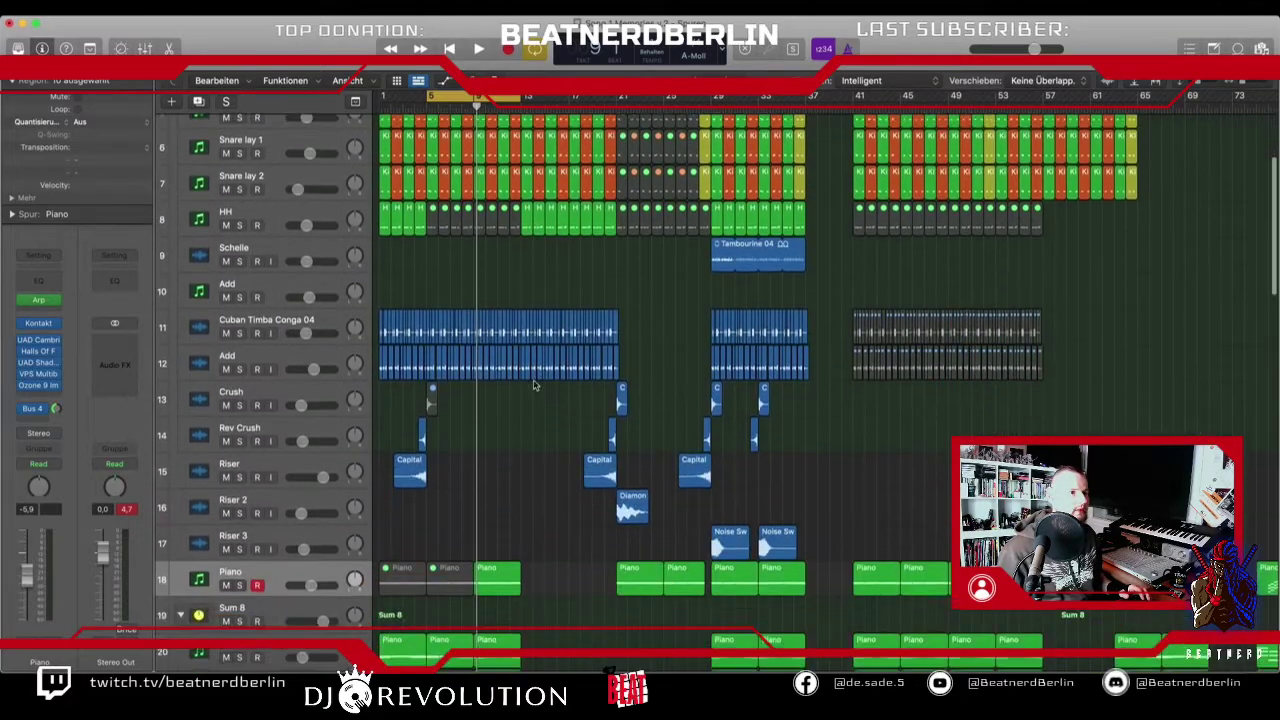
{"action": "scroll", "coordinate": [535, 385], "scroll_direction": "up", "scroll_amount": 2}
{"action": "left_click_drag", "start_coordinate": [504, 97], "coordinate": [598, 99]}
{"action": "scroll", "coordinate": [600, 301], "scroll_direction": "up", "scroll_amount": 3}
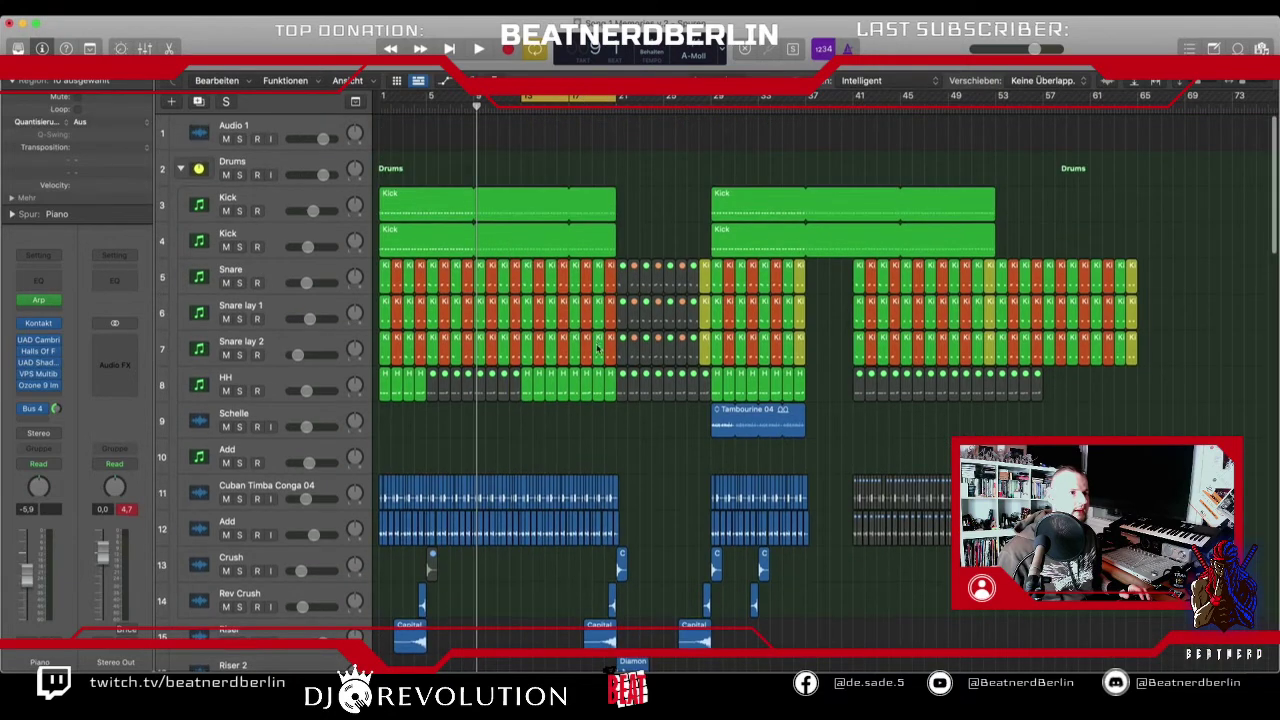
- Replace the bar 13–21 kick, snare and HH parts with the bar 21–29 snare and HH regions, and move both Kick regions from bar 29 to bar 21
{"action": "left_click_drag", "start_coordinate": [614, 417], "coordinate": [533, 273]}
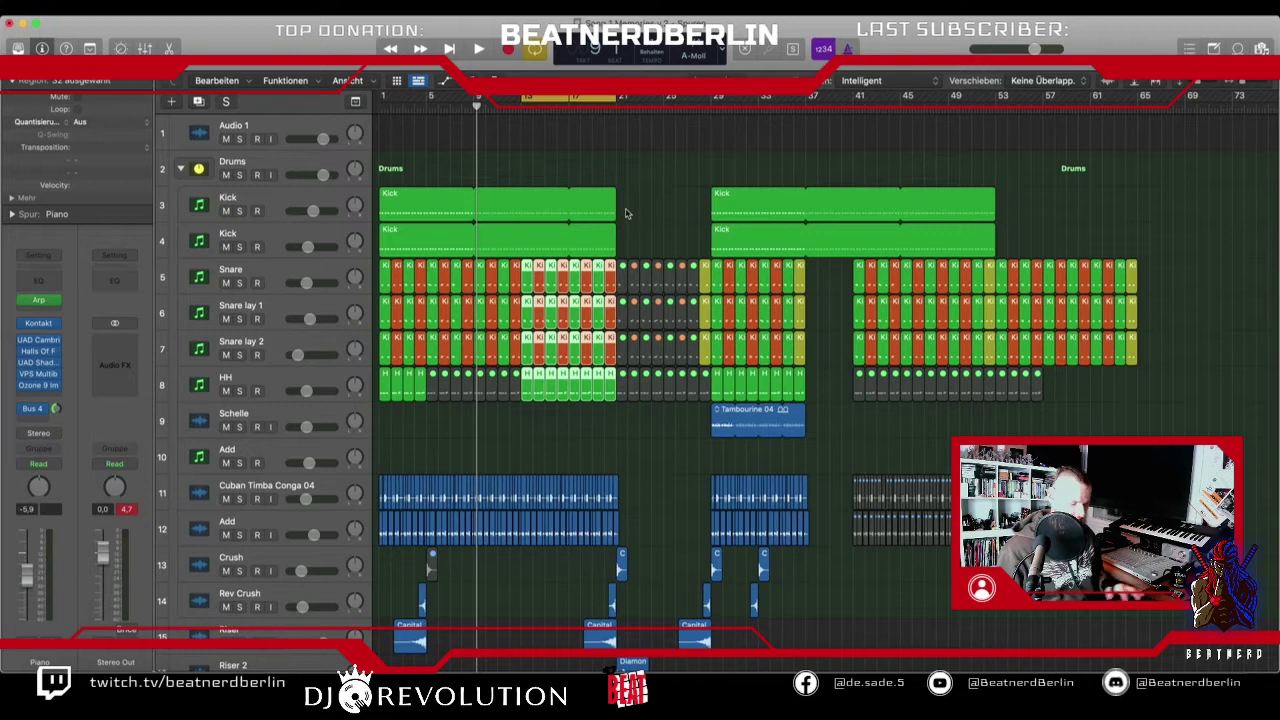
{"action": "key", "text": "BackSpace"}
{"action": "left_click_drag", "start_coordinate": [624, 208], "coordinate": [525, 395]}
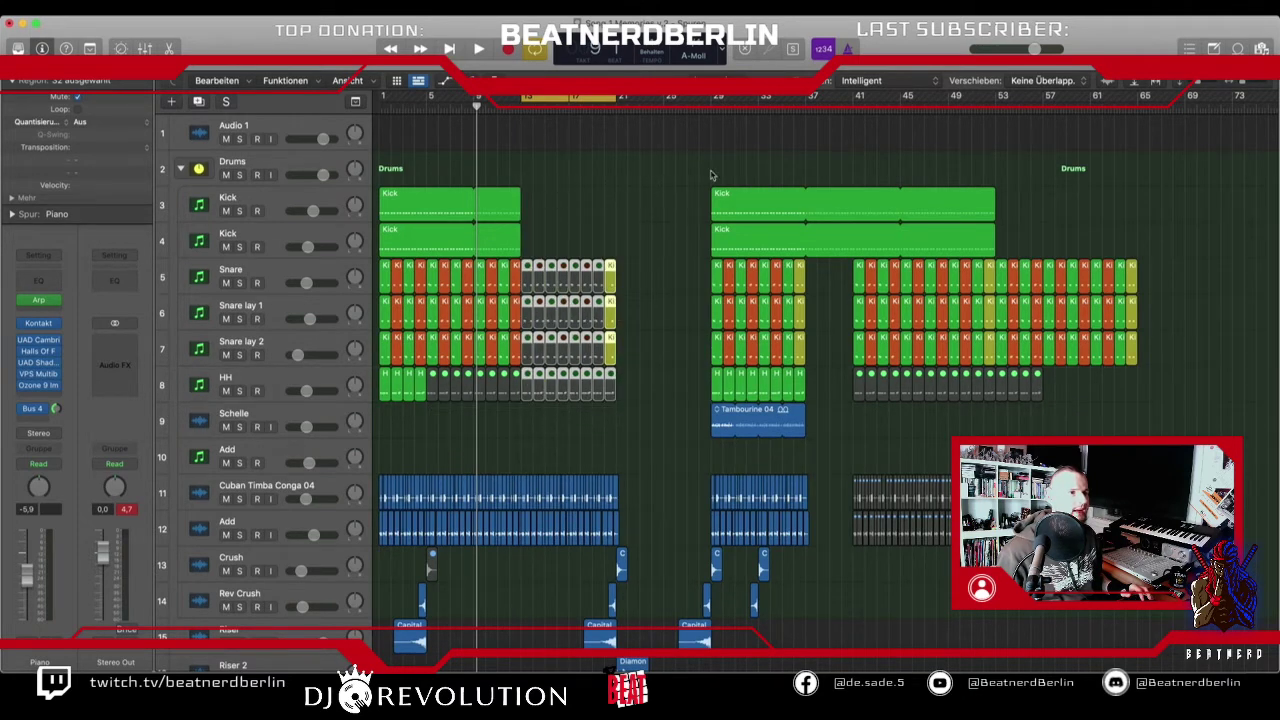
{"action": "left_click_drag", "start_coordinate": [686, 189], "coordinate": [842, 648]}
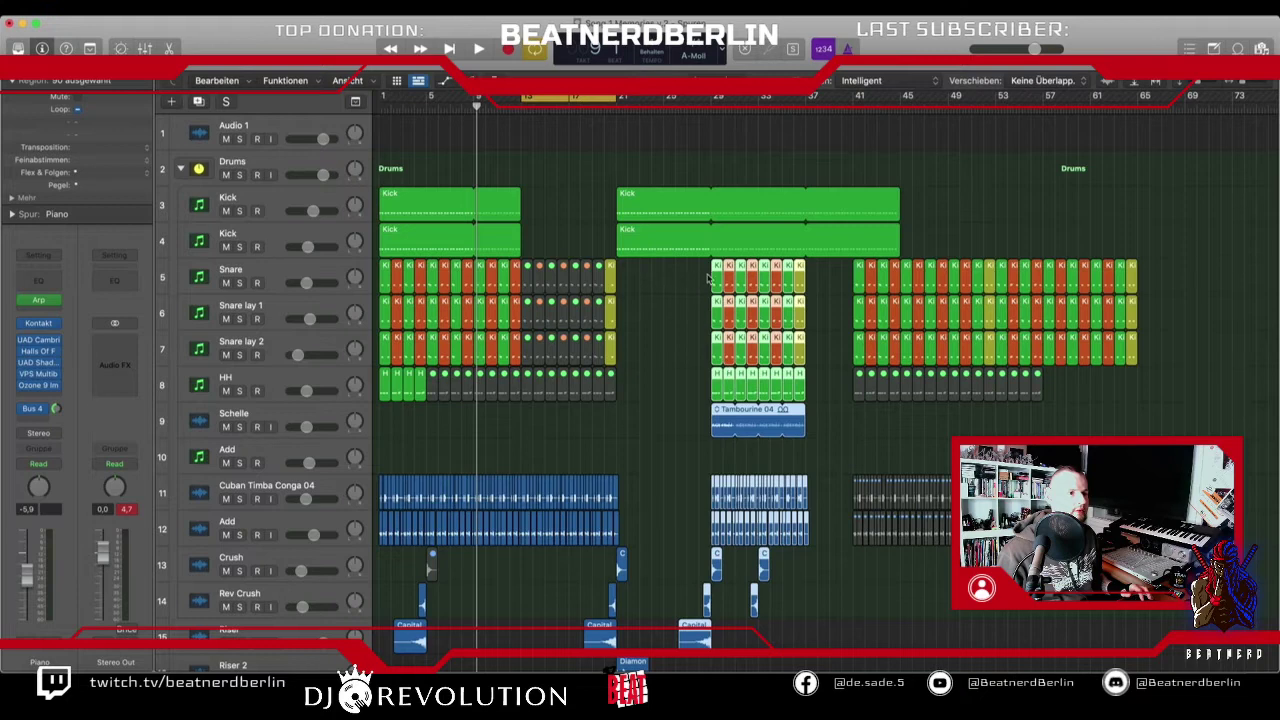
- Move the Crush, Rev Crush, Riser and Riser 2 regions around bar 21 to bar 13, and set the cycle range to bars 5–13
{"action": "scroll", "coordinate": [686, 345], "scroll_direction": "down", "scroll_amount": 5}
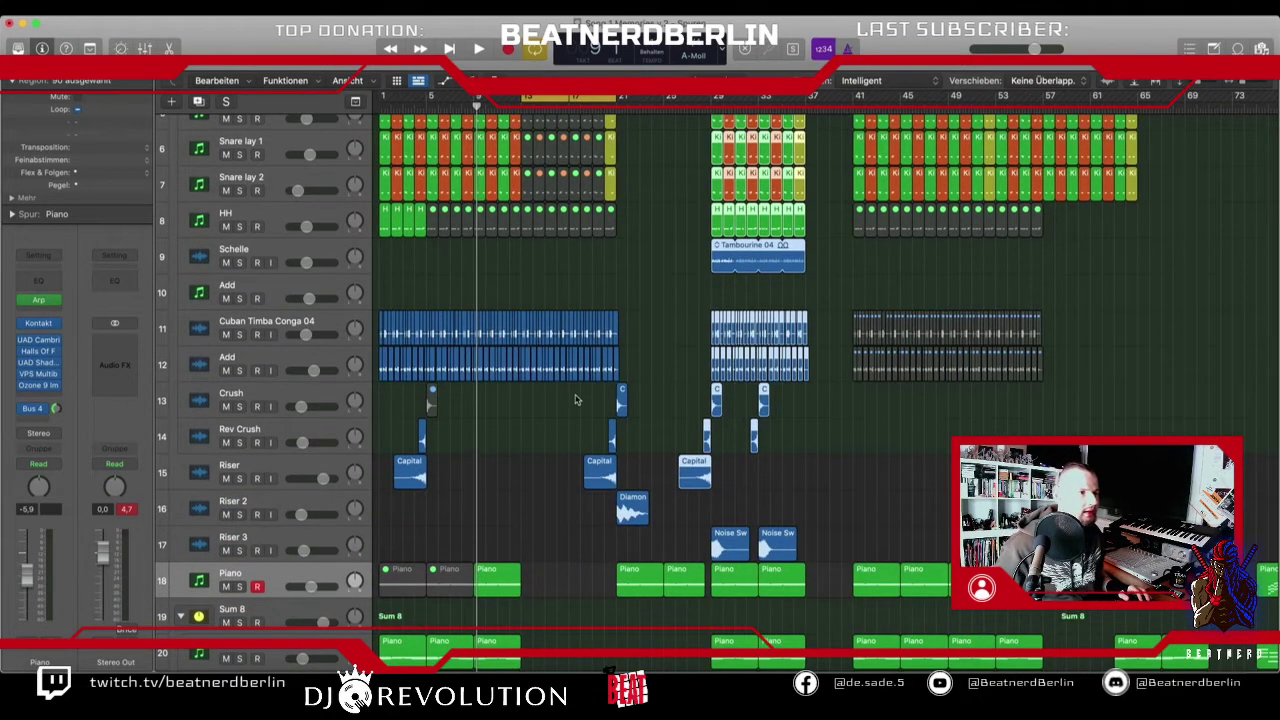
{"action": "left_click_drag", "start_coordinate": [575, 400], "coordinate": [630, 481]}
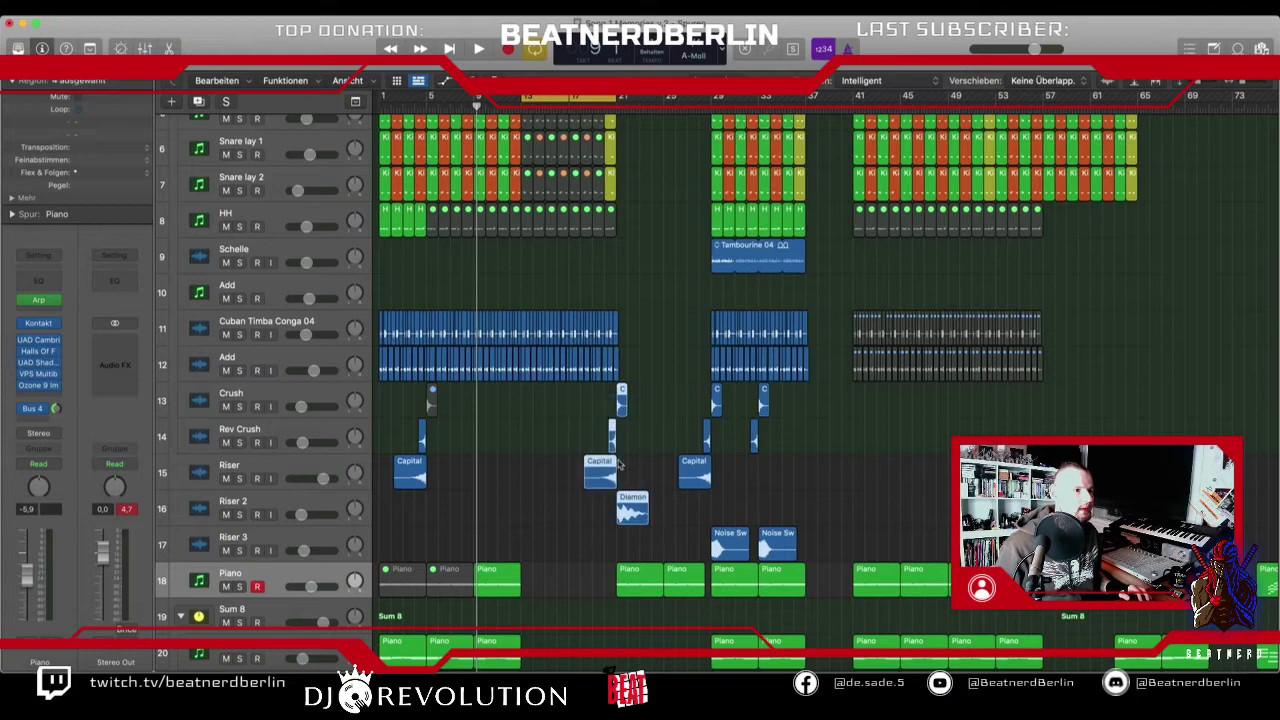
{"action": "left_click_drag", "start_coordinate": [621, 412], "coordinate": [530, 413]}
{"action": "scroll", "coordinate": [551, 400], "scroll_direction": "down", "scroll_amount": 5}
{"action": "scroll", "coordinate": [551, 400], "scroll_direction": "up", "scroll_amount": 3}
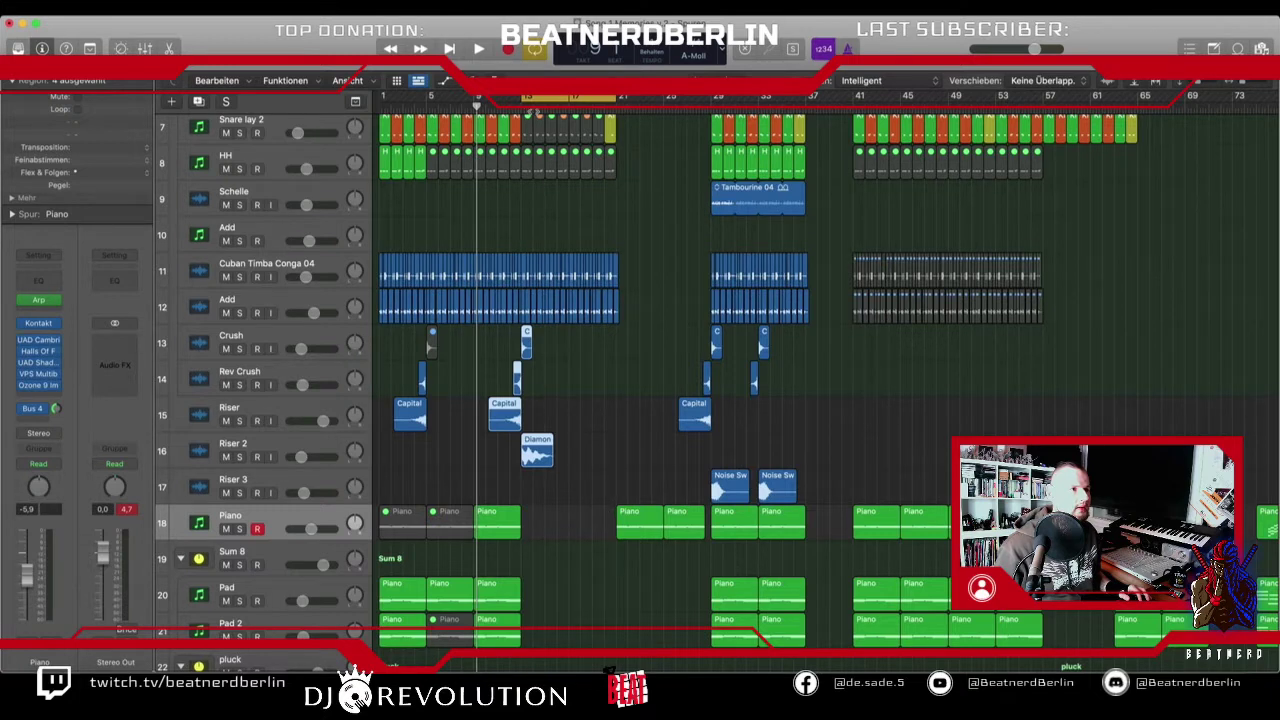
{"action": "left_click_drag", "start_coordinate": [539, 97], "coordinate": [445, 97]}
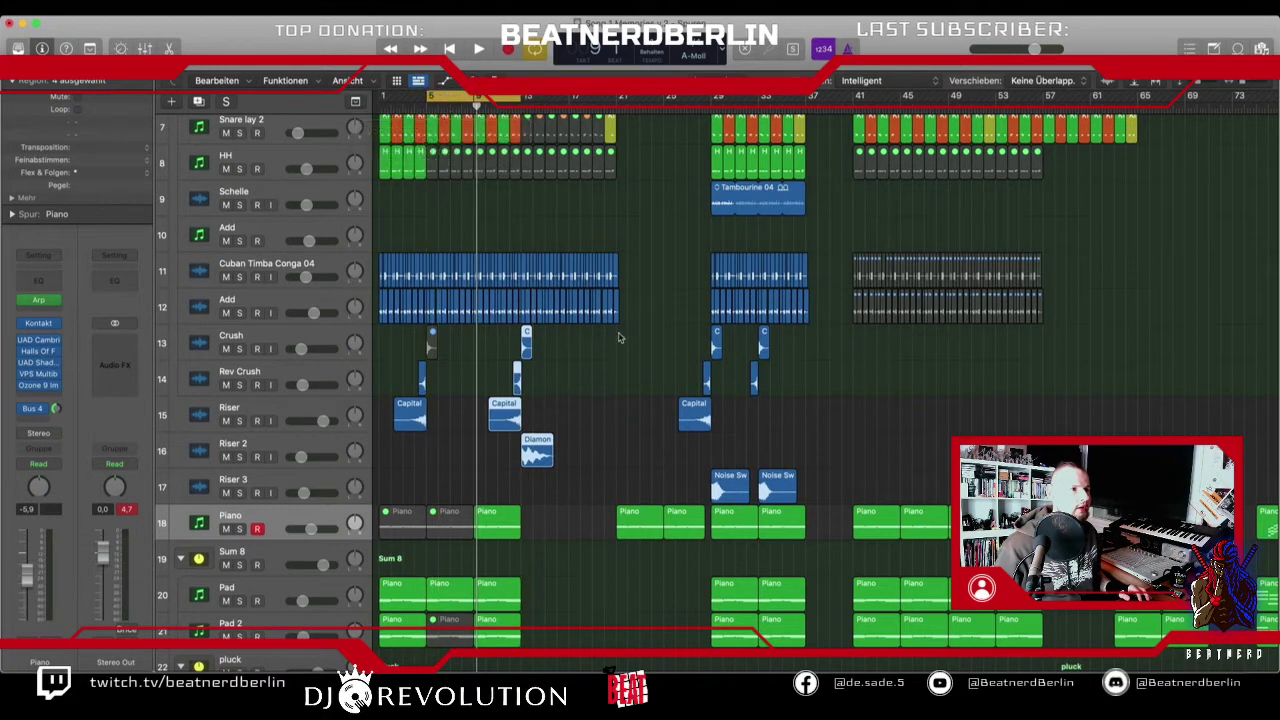
- Mute the Cuban Timba Conga 04 and neighbouring Add track regions from about bar 14 to bar 21
{"action": "left_click_drag", "start_coordinate": [613, 294], "coordinate": [549, 340]}
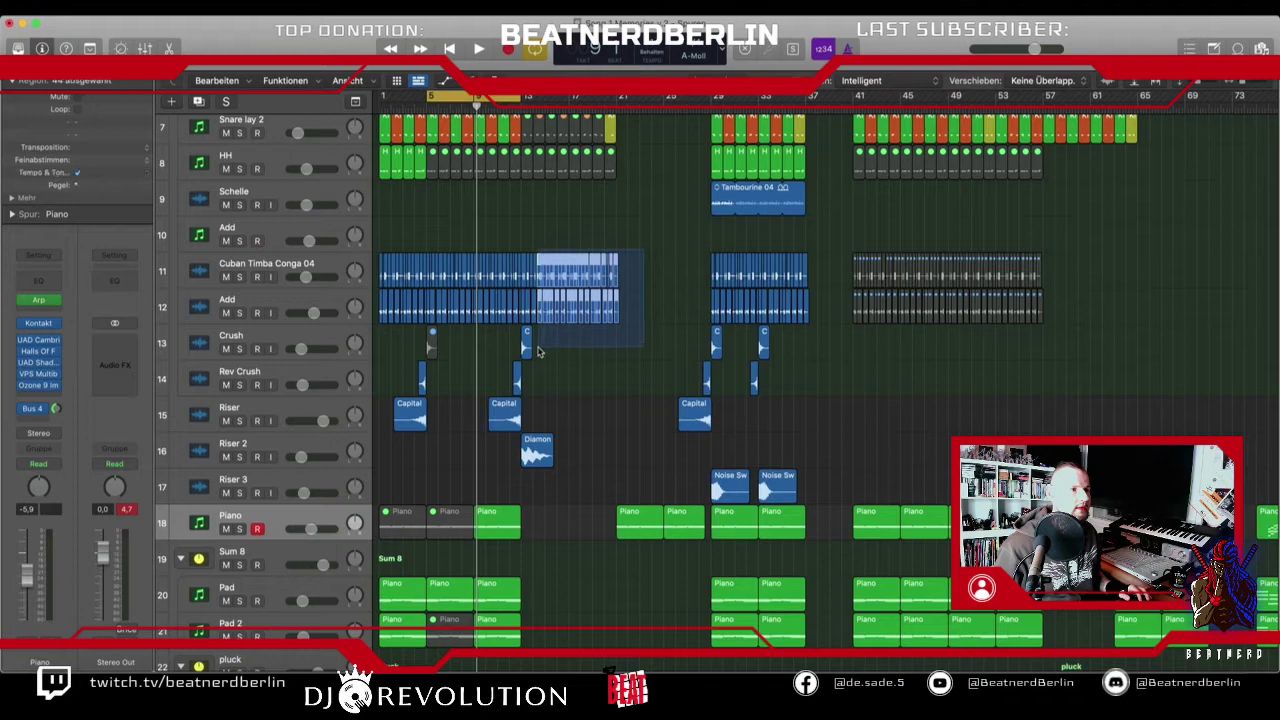
{"action": "left_click_drag", "start_coordinate": [536, 356], "coordinate": [536, 356]}
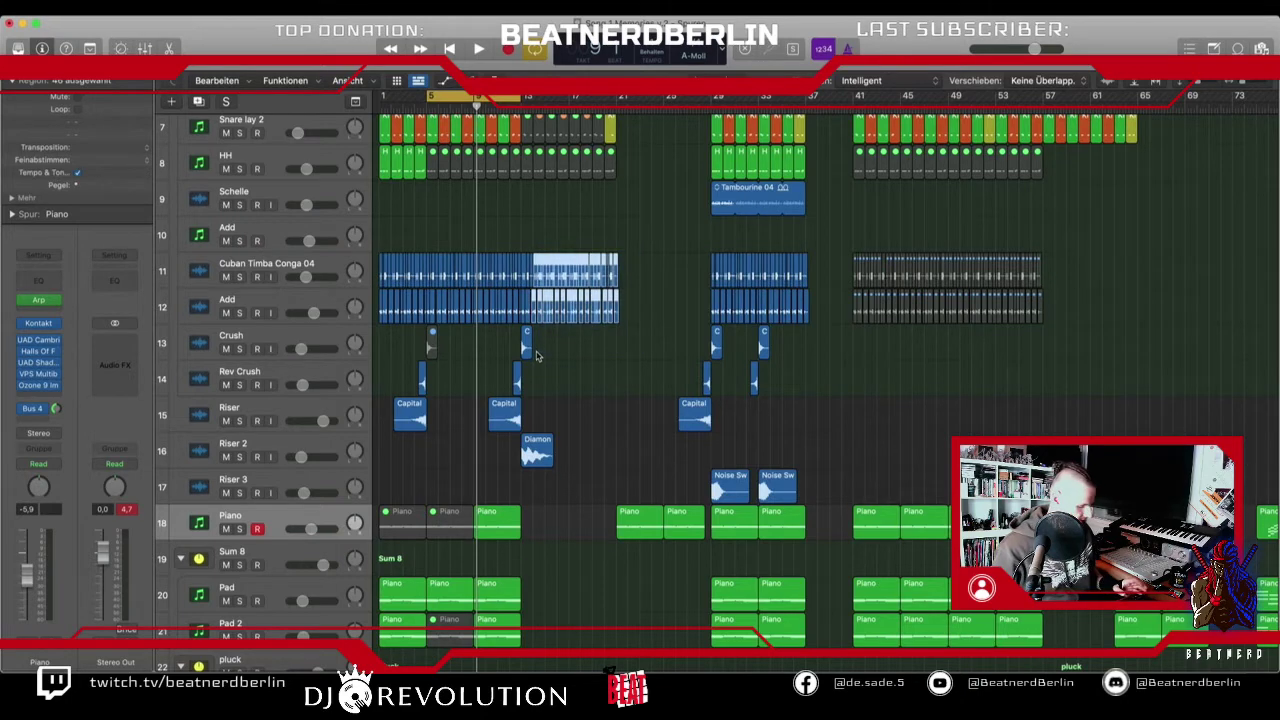
{"action": "key", "text": "ctrl+m"}
- Move the Piano, PL Chip Choon, PL Dark CPU and Chord Rhythme regions from bar 21 to bar 13
{"action": "scroll", "coordinate": [585, 351], "scroll_direction": "down", "scroll_amount": 3}
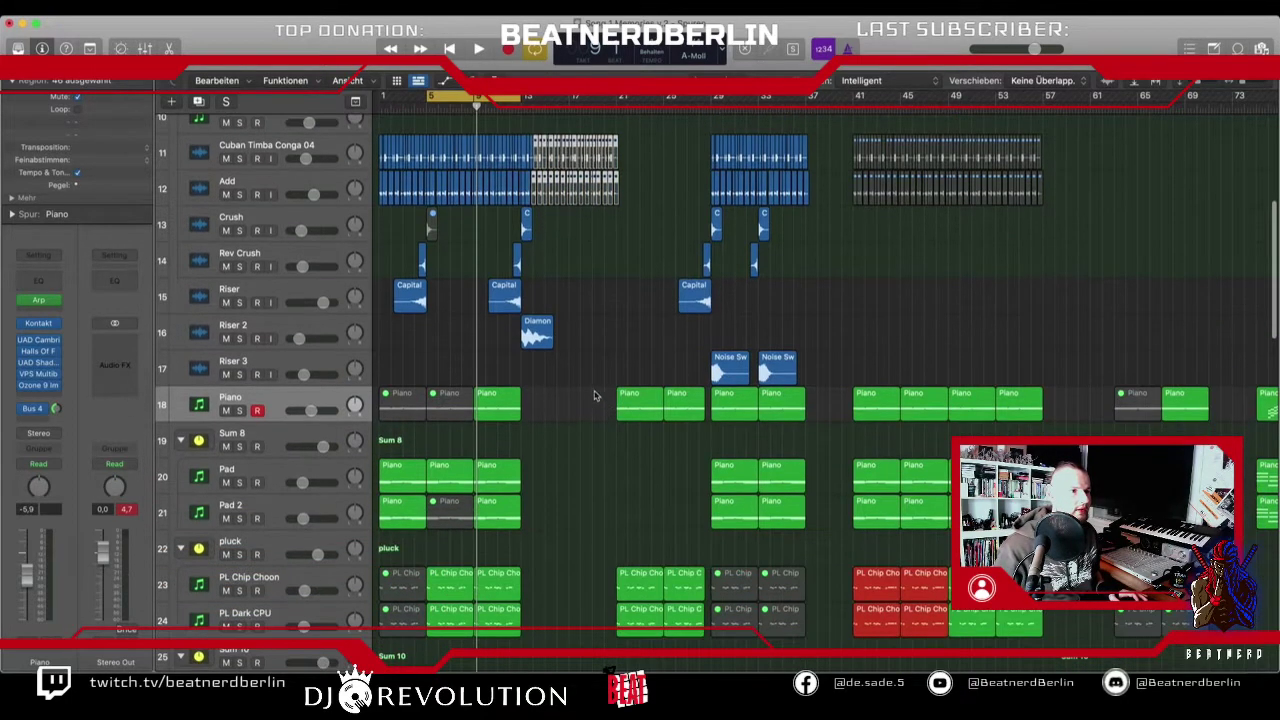
{"action": "left_click_drag", "start_coordinate": [595, 394], "coordinate": [546, 419]}
{"action": "left_click", "coordinate": [630, 588]}
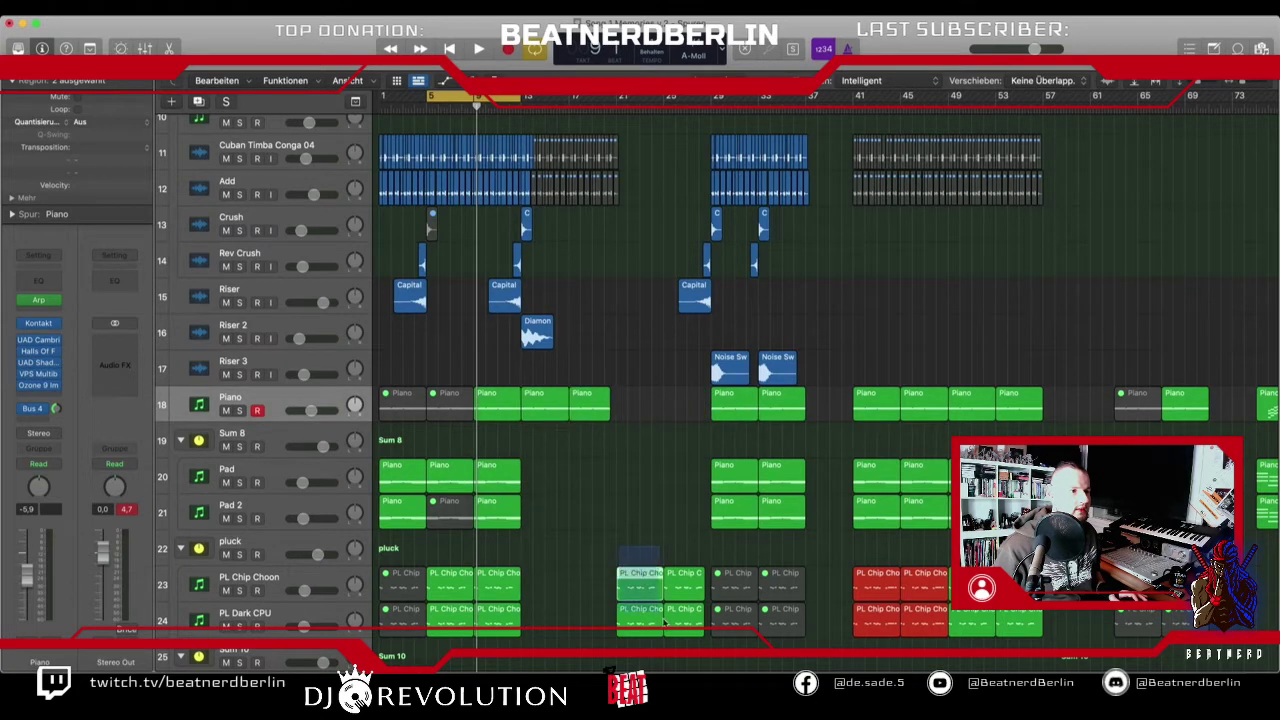
{"action": "left_click_drag", "start_coordinate": [620, 590], "coordinate": [525, 590]}
{"action": "scroll", "coordinate": [657, 568], "scroll_direction": "down", "scroll_amount": 5}
{"action": "scroll", "coordinate": [733, 541], "scroll_direction": "down", "scroll_amount": 1}
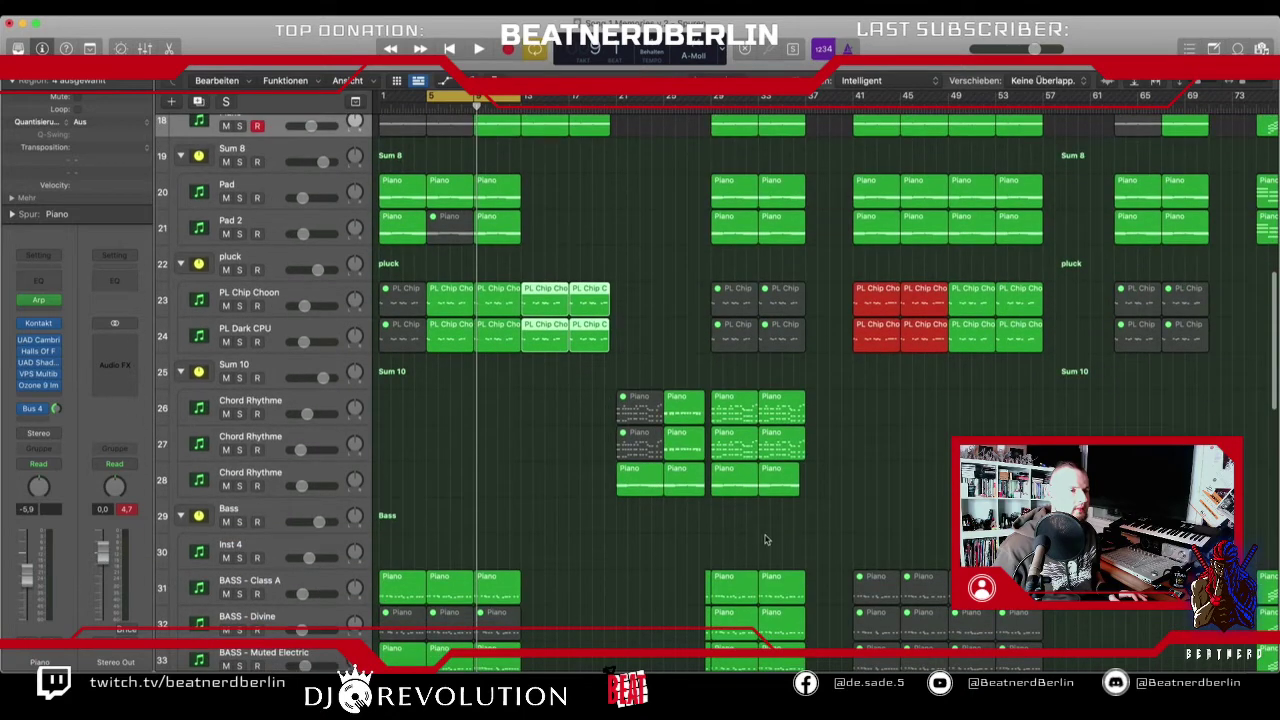
{"action": "left_click_drag", "start_coordinate": [706, 527], "coordinate": [540, 413]}
- Move the Sample regions on track 36 and the Text regions from bar 21 onward so they start at bar 13
{"action": "scroll", "coordinate": [541, 414], "scroll_direction": "down", "scroll_amount": 4}
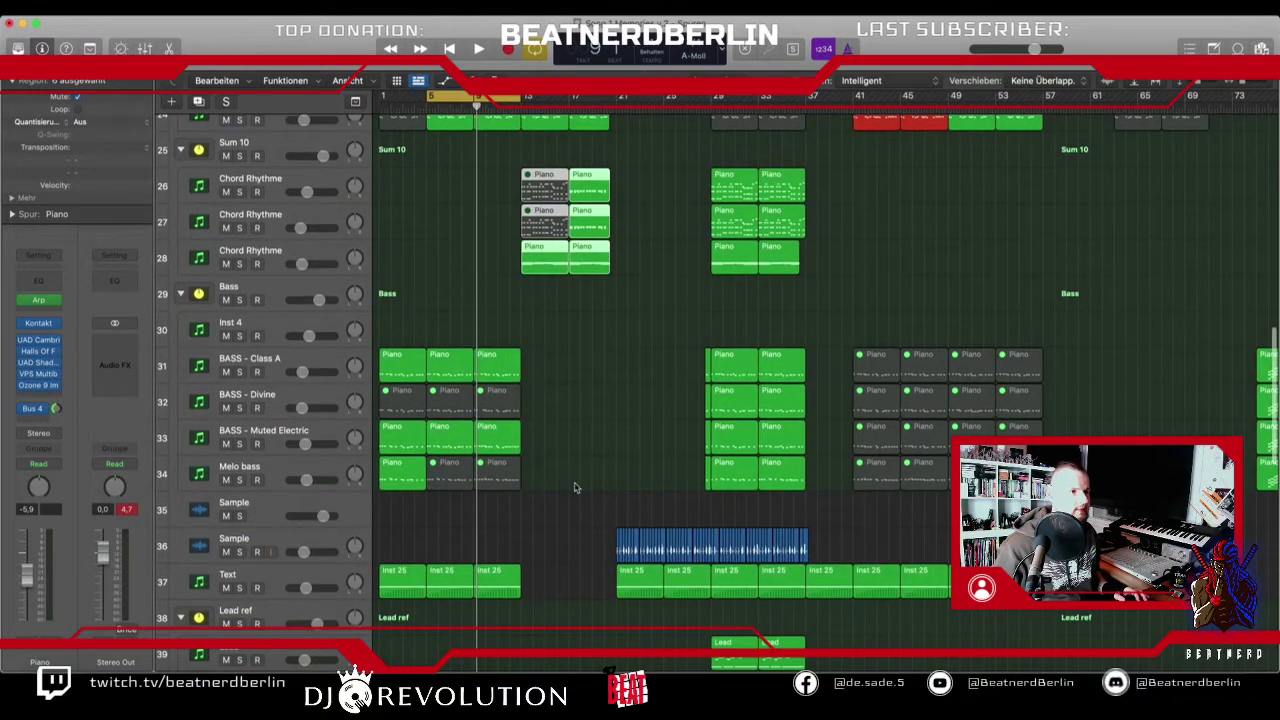
{"action": "scroll", "coordinate": [618, 350], "scroll_direction": "down", "scroll_amount": 2}
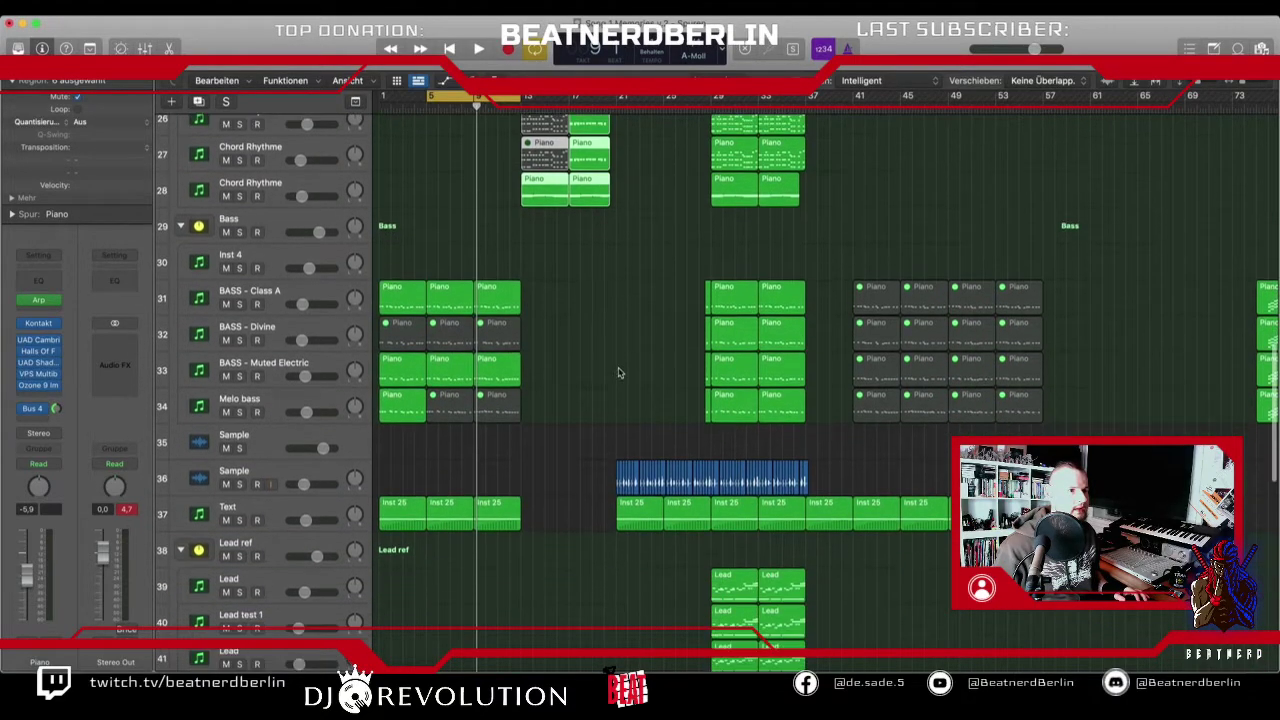
{"action": "left_click_drag", "start_coordinate": [594, 463], "coordinate": [531, 518]}
- Shift the Gitarre regions on track 48 and the Audio 17 regions after bar 21 eight bars earlier, starting at bar 13
{"action": "scroll", "coordinate": [585, 530], "scroll_direction": "down", "scroll_amount": 5}
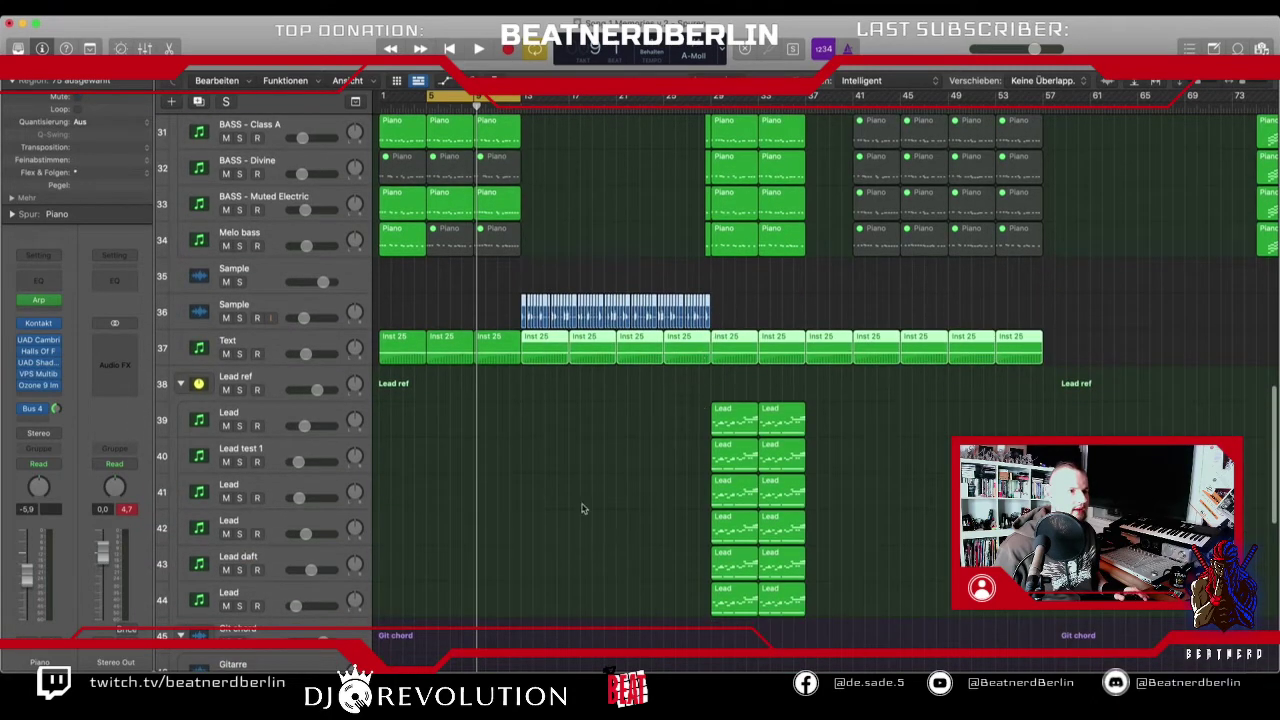
{"action": "scroll", "coordinate": [585, 500], "scroll_direction": "down", "scroll_amount": 14}
{"action": "scroll", "coordinate": [600, 480], "scroll_direction": "up", "scroll_amount": 6}
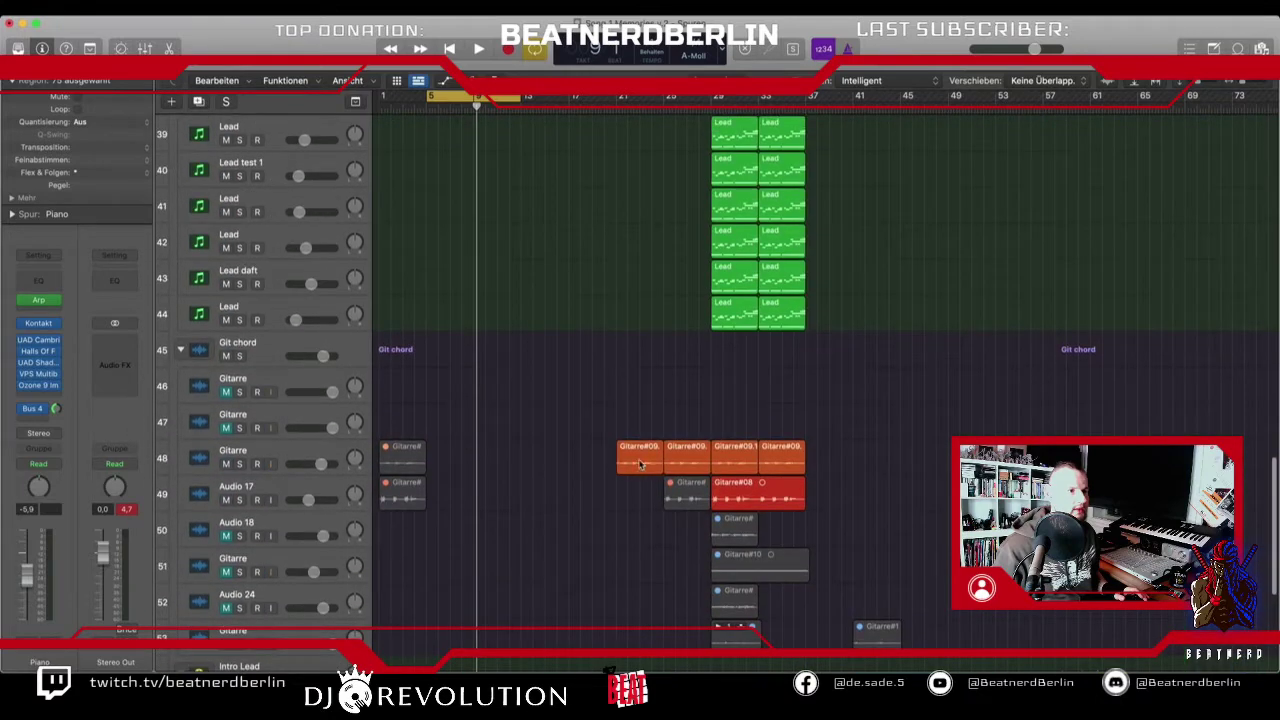
{"action": "scroll", "coordinate": [642, 462], "scroll_direction": "up", "scroll_amount": 6}
{"action": "scroll", "coordinate": [643, 461], "scroll_direction": "down", "scroll_amount": 5}
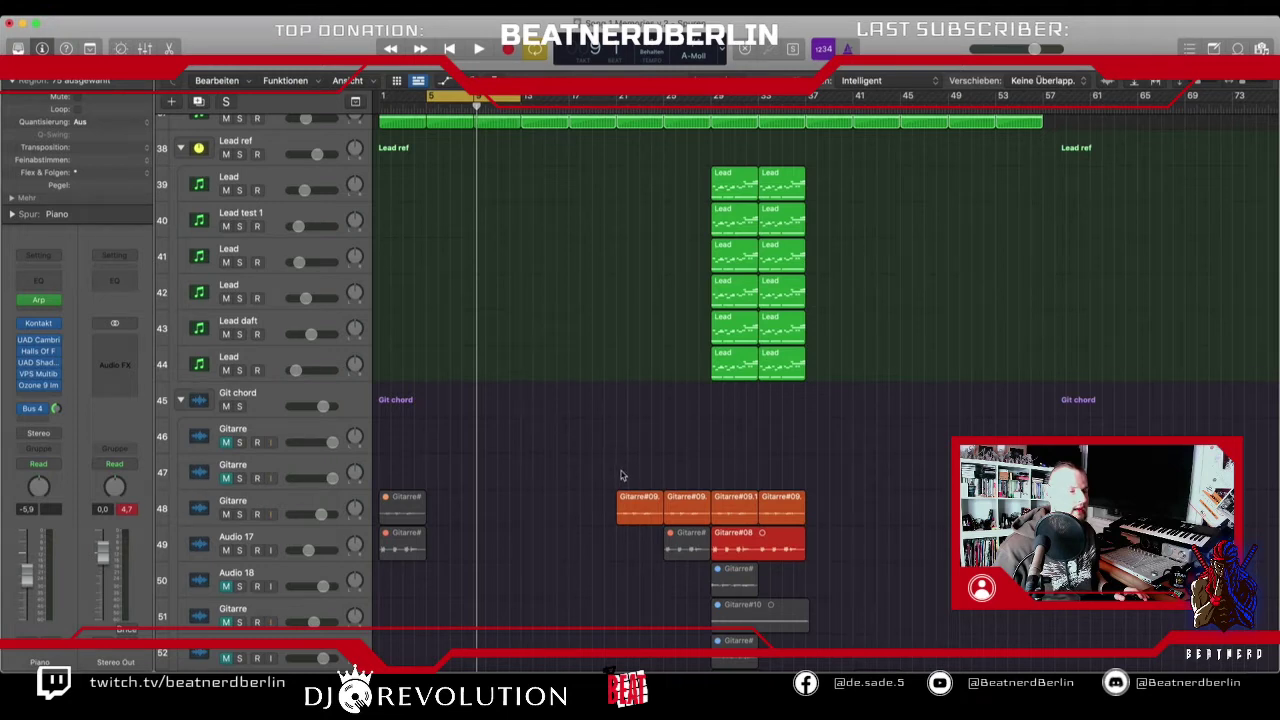
{"action": "left_click_drag", "start_coordinate": [621, 472], "coordinate": [730, 538]}
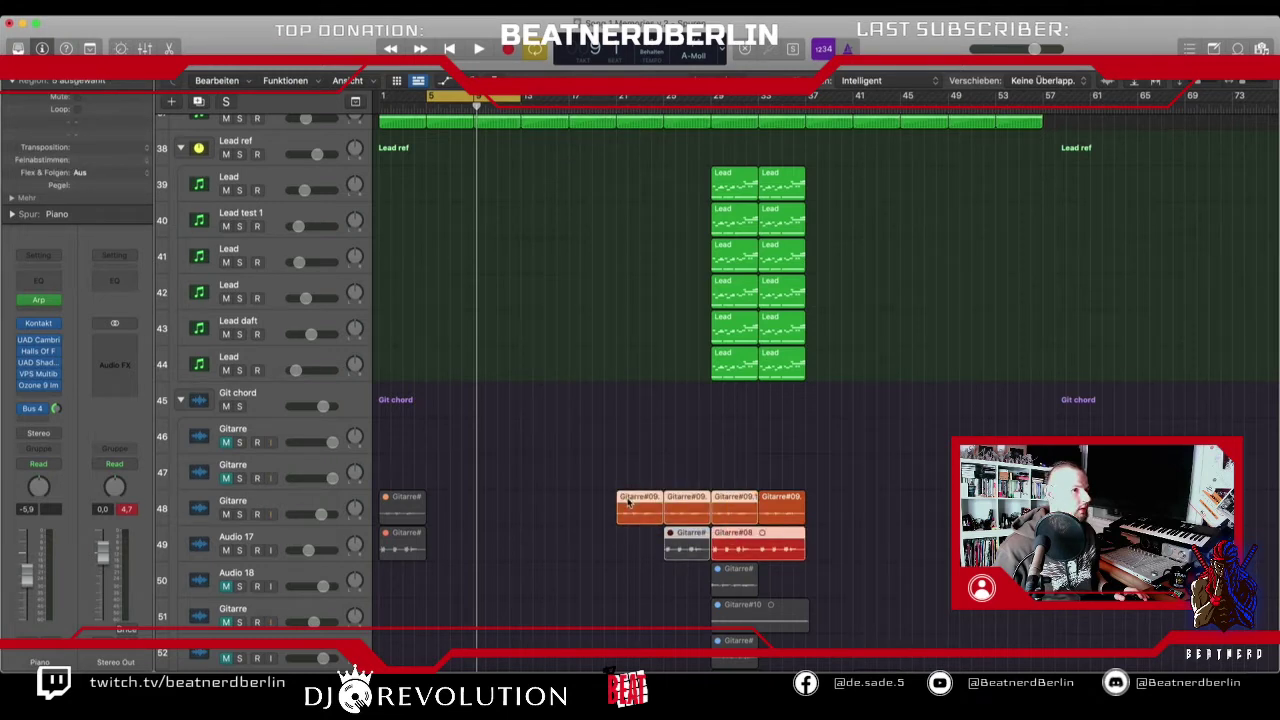
{"action": "left_click_drag", "start_coordinate": [628, 503], "coordinate": [540, 510]}
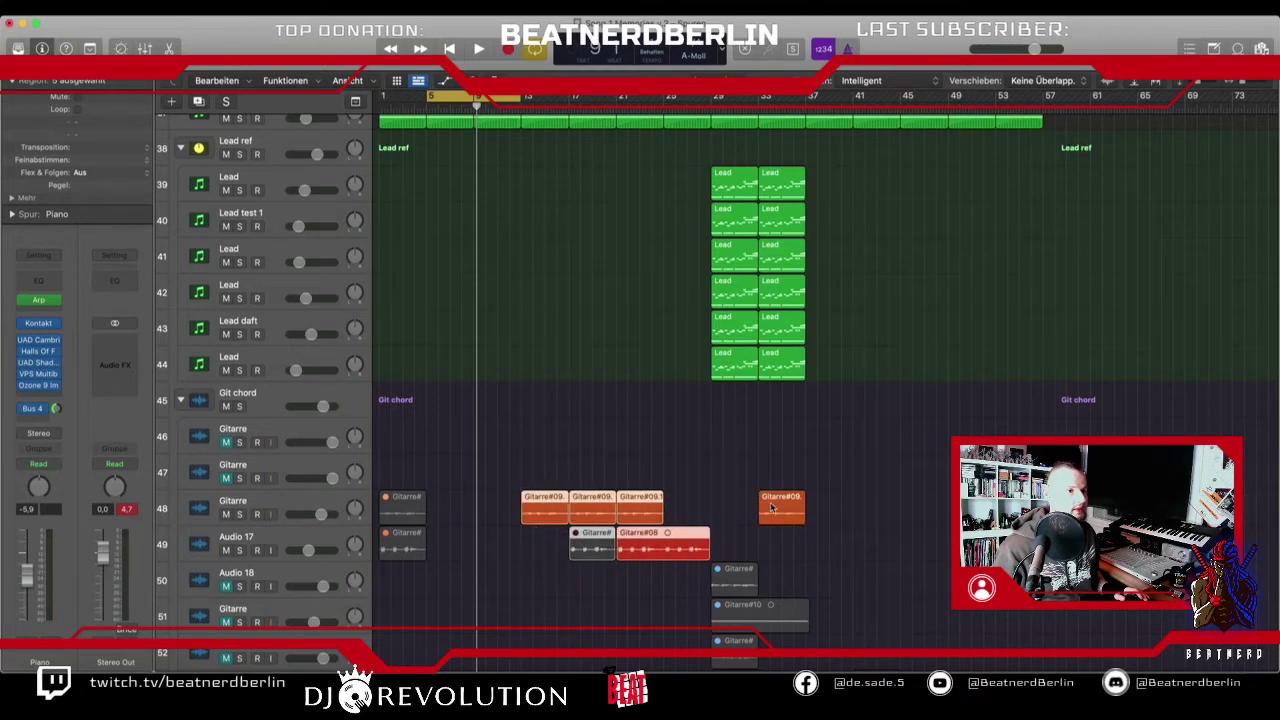
{"action": "left_click_drag", "start_coordinate": [771, 507], "coordinate": [676, 507]}
- Split all guitar, harmony, vocal and piano audio regions inside the Sum 9 stack at bar 13 with the Scissors tool
{"action": "scroll", "coordinate": [748, 429], "scroll_direction": "down", "scroll_amount": 5}
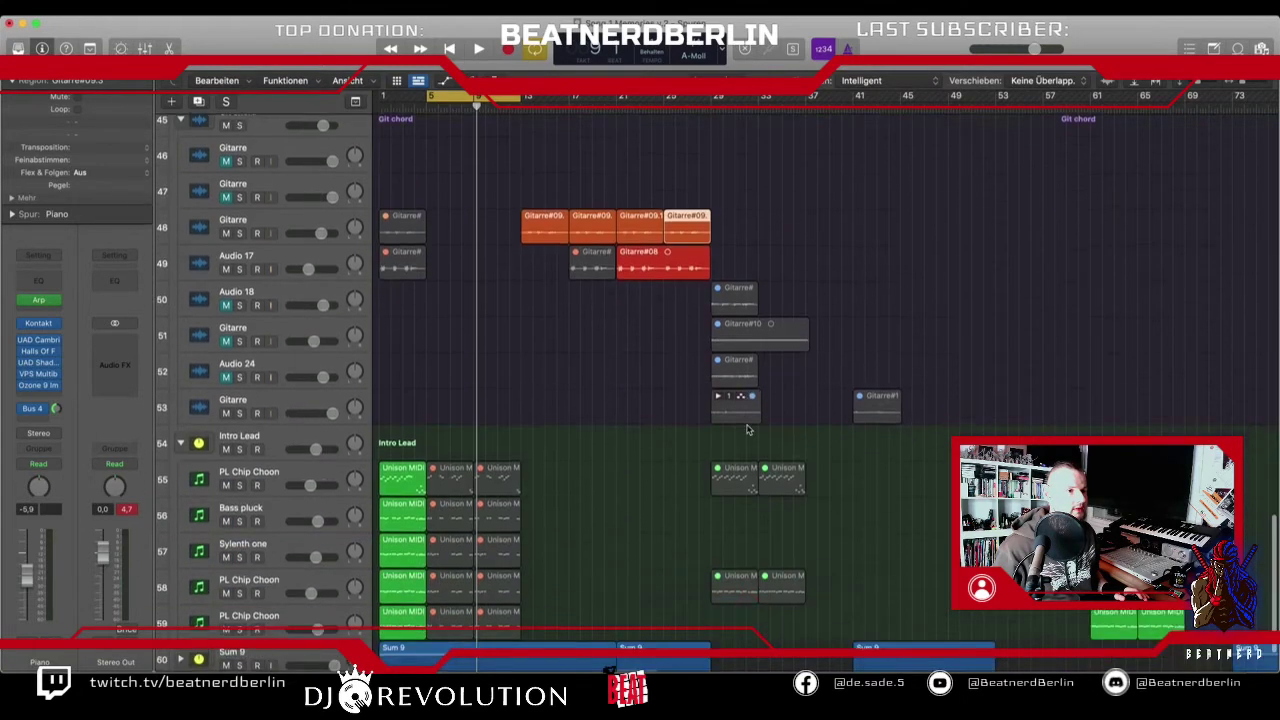
{"action": "scroll", "coordinate": [748, 429], "scroll_direction": "down", "scroll_amount": 2}
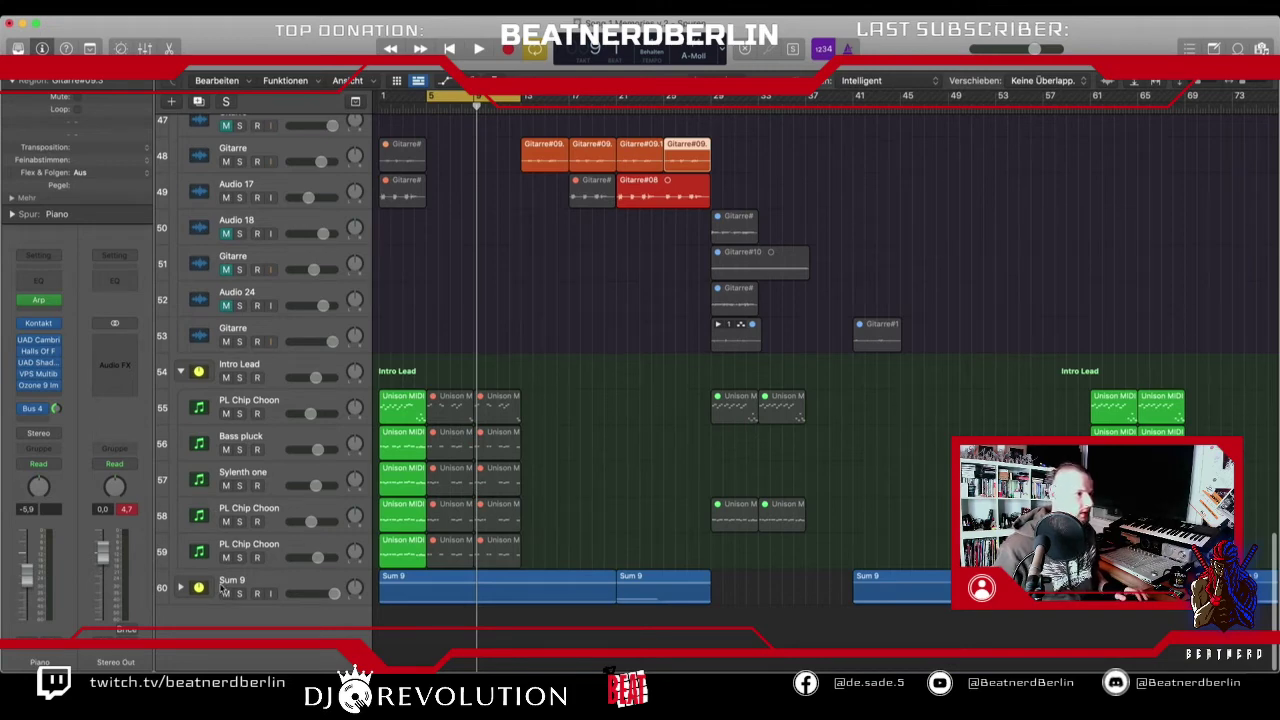
{"action": "scroll", "coordinate": [490, 520], "scroll_direction": "down", "scroll_amount": 10}
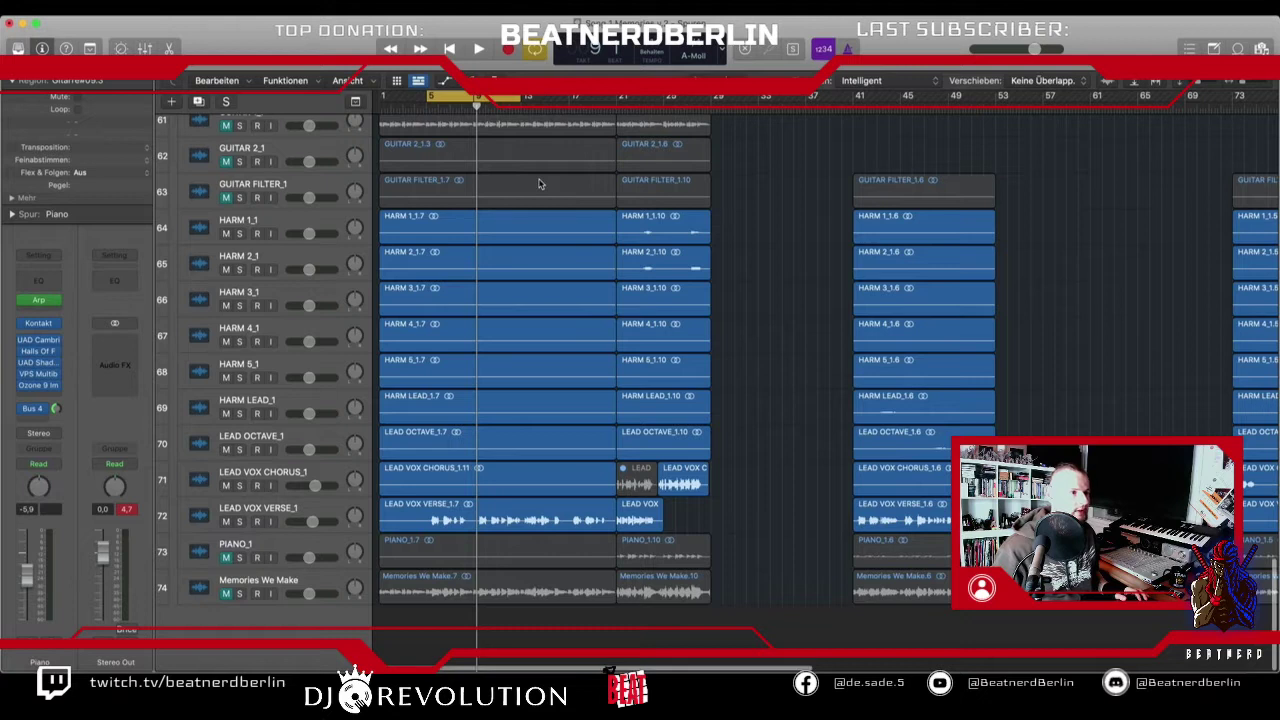
{"action": "key", "text": "super+Right"}
{"action": "left_click", "coordinate": [502, 98]}
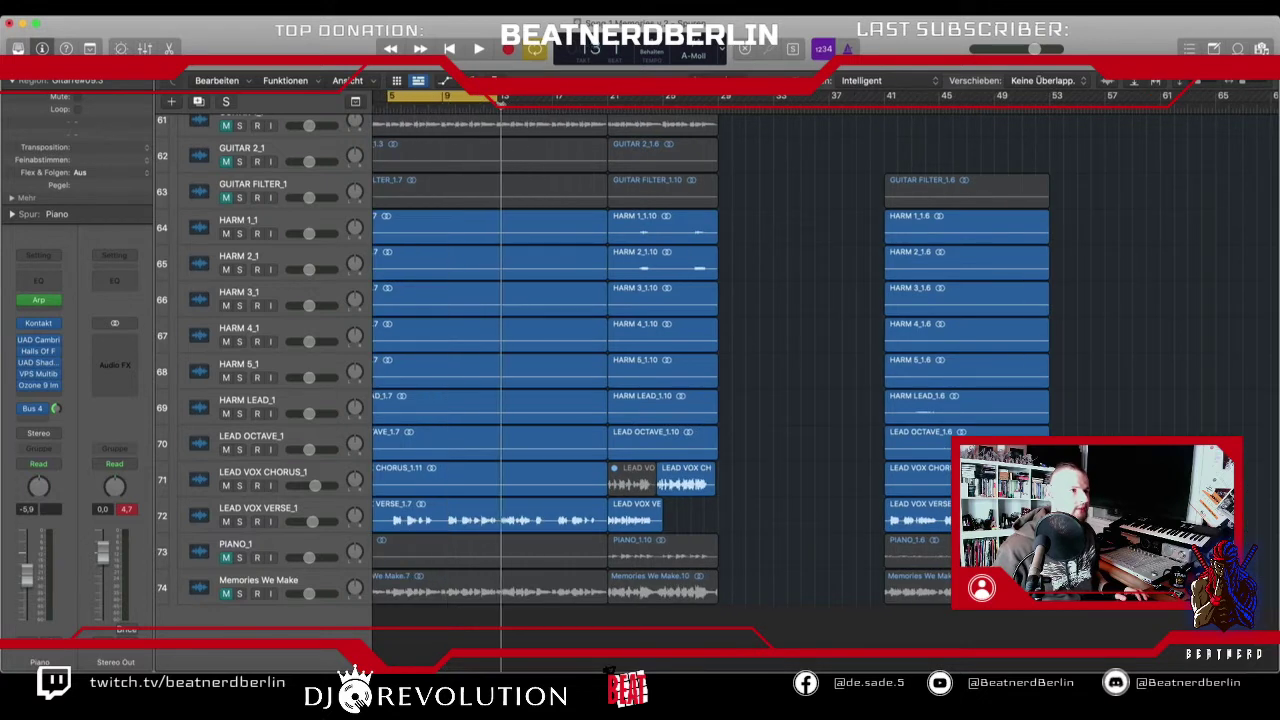
{"action": "left_click", "coordinate": [700, 73]}
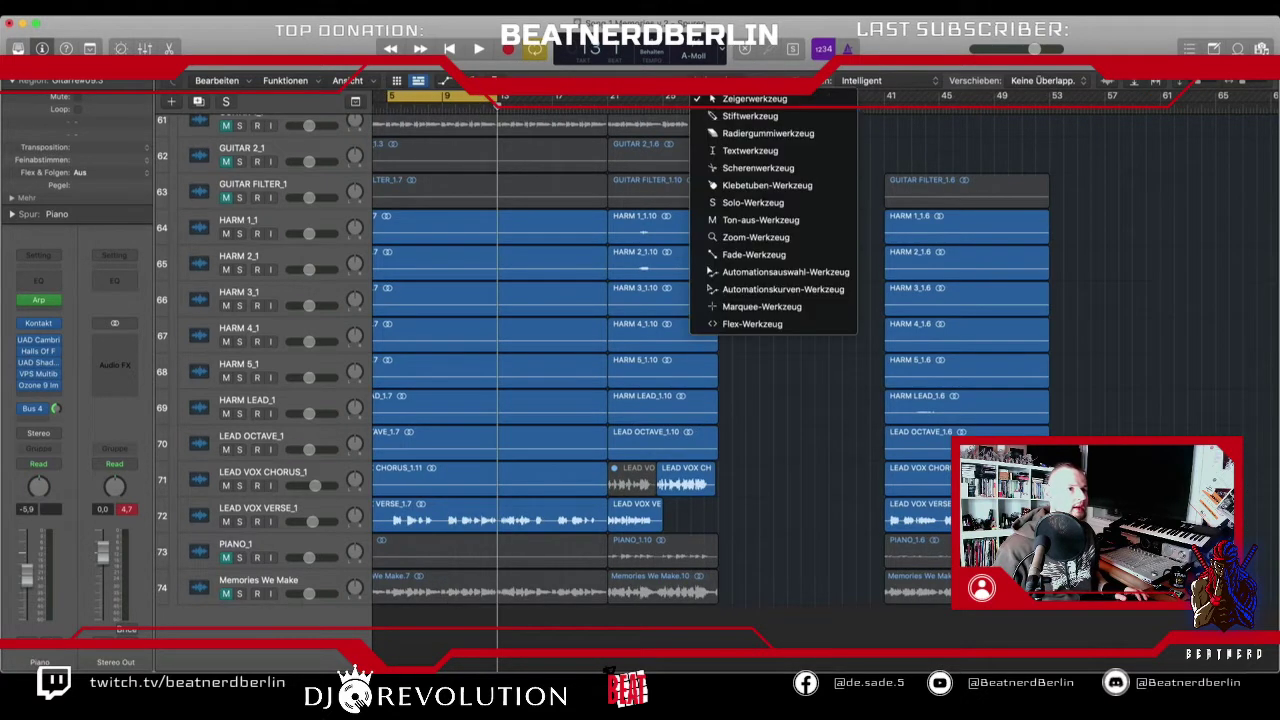
{"action": "left_click", "coordinate": [727, 168]}
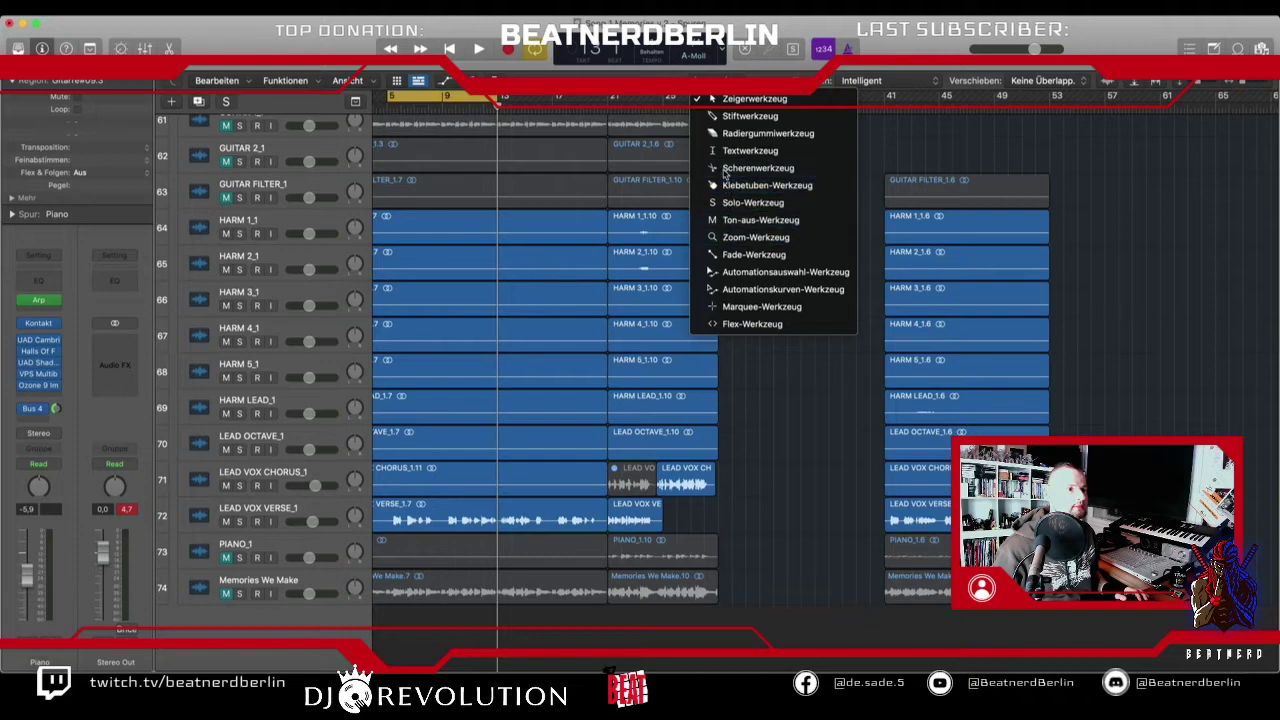
{"action": "left_click_drag", "start_coordinate": [595, 630], "coordinate": [521, 195]}
{"action": "left_click", "coordinate": [499, 157]}
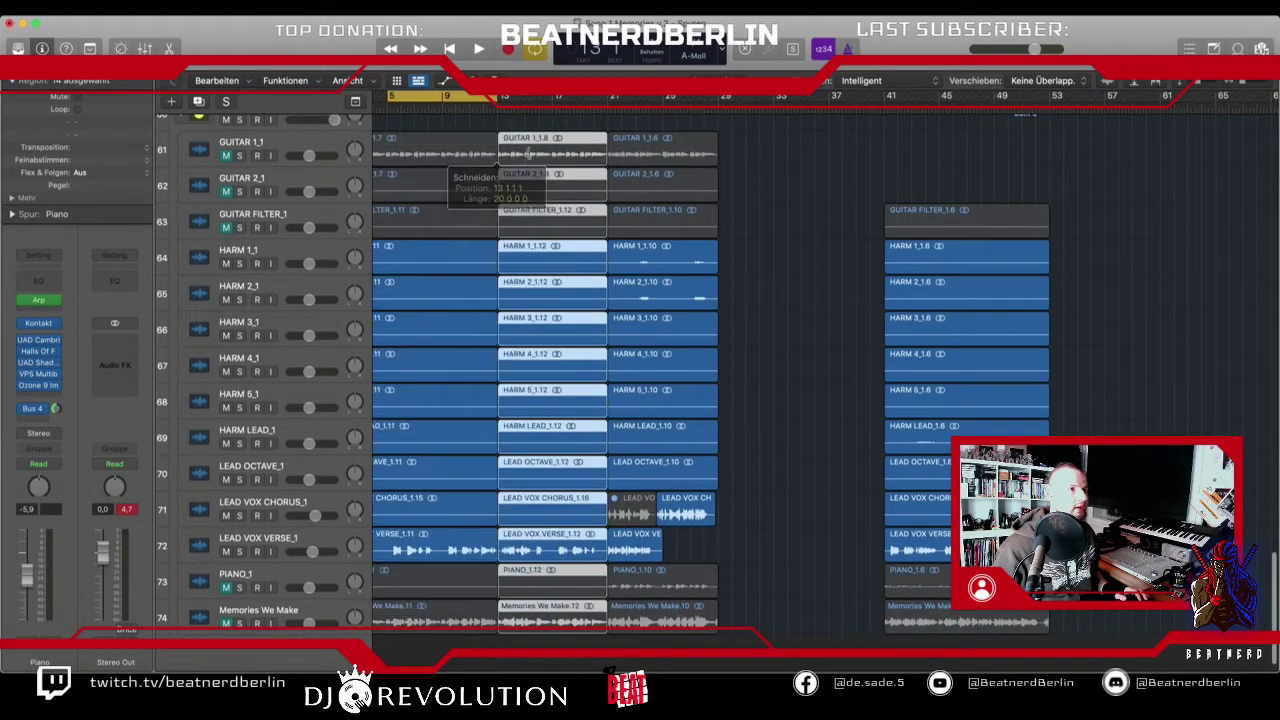
- Move the Sum 9 regions spanning bars 13 to 21 past bar 53, and the ones at bar 21 to bar 13
{"action": "key", "text": "t"}
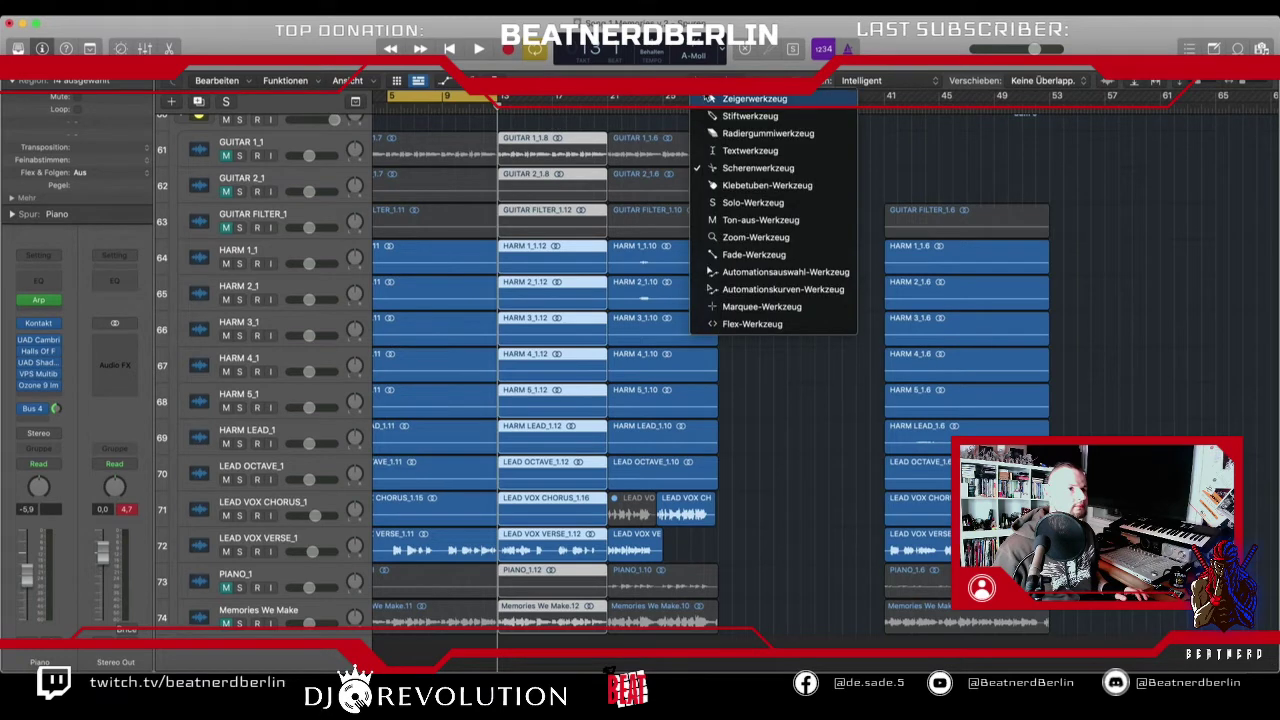
{"action": "left_click", "coordinate": [708, 98]}
{"action": "left_click_drag", "start_coordinate": [568, 646], "coordinate": [1077, 163]}
{"action": "left_click_drag", "start_coordinate": [750, 155], "coordinate": [515, 153]}
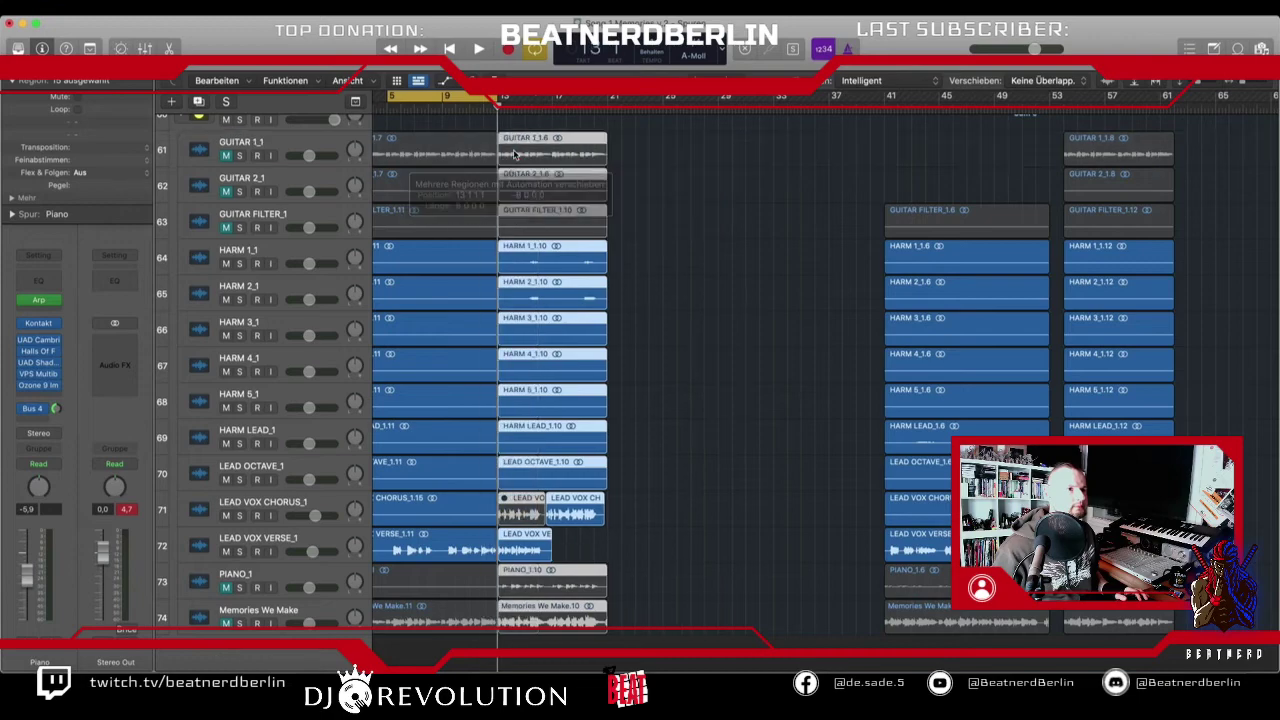
- Shift the cycle range to bars 13 to 21
{"action": "scroll", "coordinate": [512, 170], "scroll_direction": "up", "scroll_amount": 10}
{"action": "scroll", "coordinate": [511, 177], "scroll_direction": "up", "scroll_amount": 5}
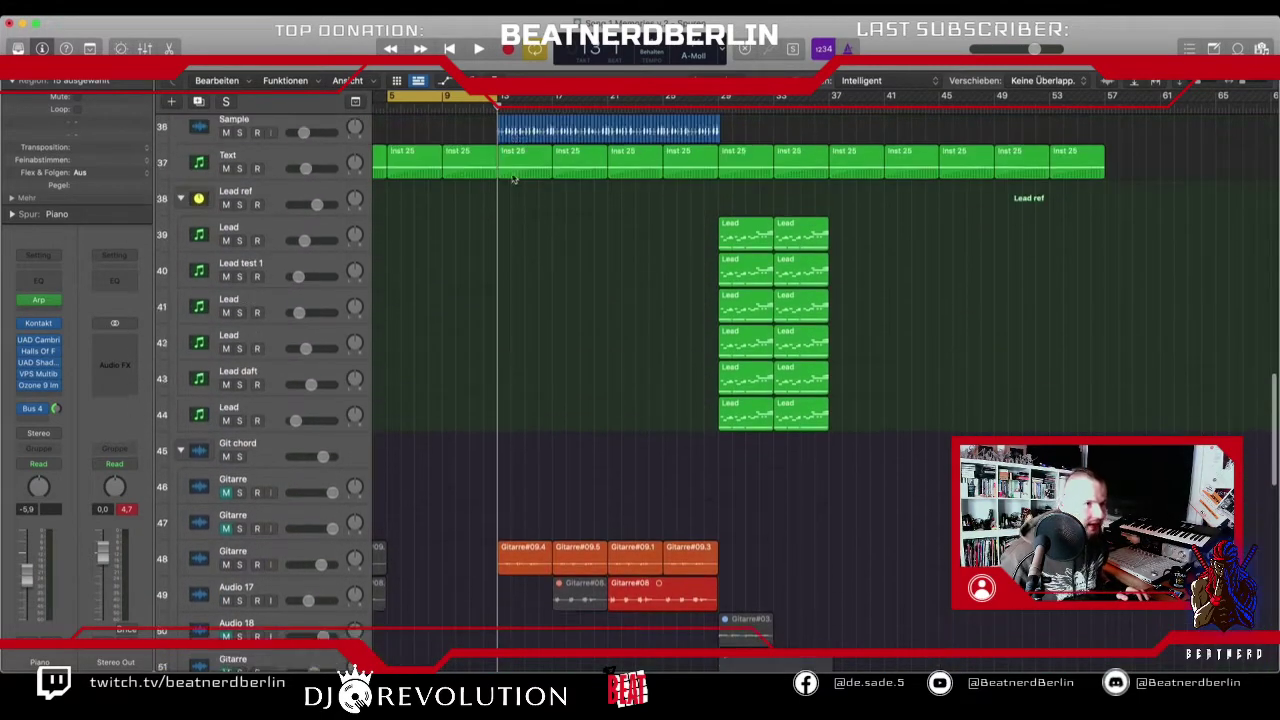
{"action": "left_click_drag", "start_coordinate": [465, 92], "coordinate": [576, 94]}
- Move the Lead regions in the Lead ref stack and the bass regions from bar 29 to bar 21
{"action": "scroll", "coordinate": [661, 243], "scroll_direction": "up", "scroll_amount": 4}
{"action": "scroll", "coordinate": [663, 252], "scroll_direction": "up", "scroll_amount": 1}
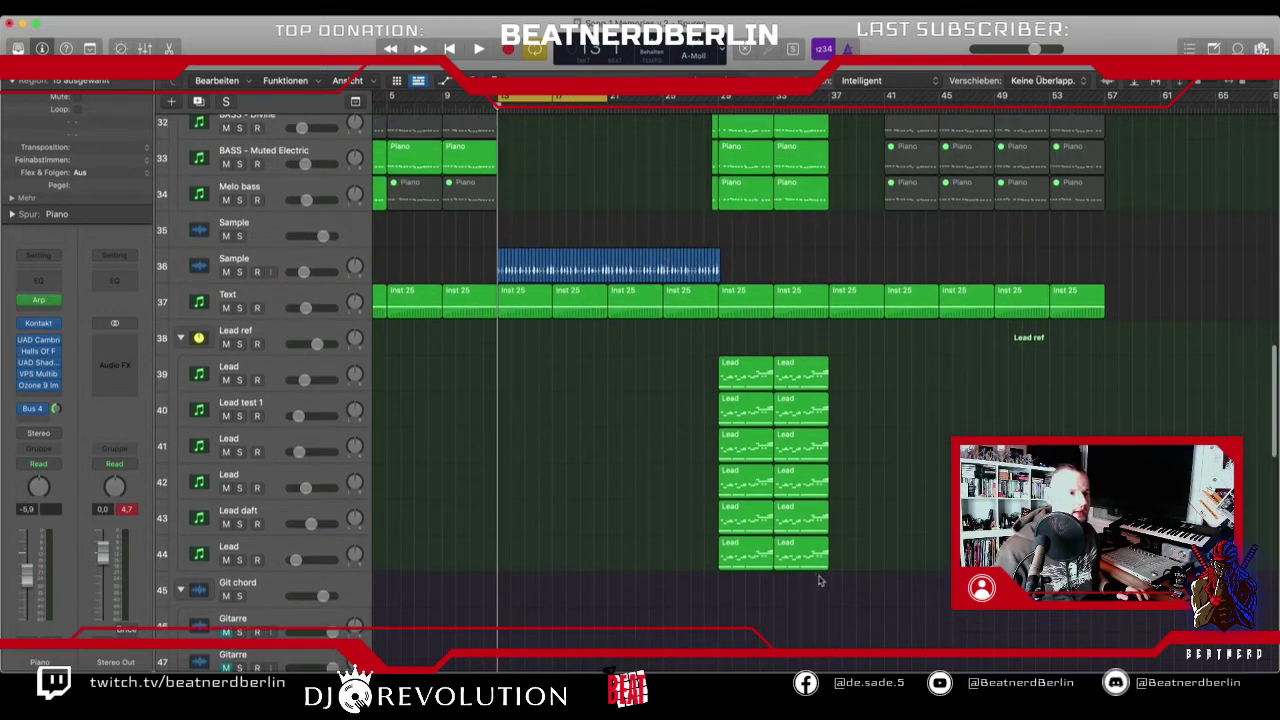
{"action": "left_click_drag", "start_coordinate": [852, 626], "coordinate": [620, 376]}
{"action": "scroll", "coordinate": [747, 378], "scroll_direction": "up", "scroll_amount": 4}
{"action": "left_click_drag", "start_coordinate": [768, 362], "coordinate": [612, 478]}
- Move the bar 29 Pad, pluck and Chord Rhythme regions behind the bar 13 section, and the Piano, riser, percussion, hi-hat and snare regions to bar 21
{"action": "scroll", "coordinate": [791, 384], "scroll_direction": "up", "scroll_amount": 5}
{"action": "left_click_drag", "start_coordinate": [844, 528], "coordinate": [619, 199]}
{"action": "scroll", "coordinate": [662, 246], "scroll_direction": "up", "scroll_amount": 5}
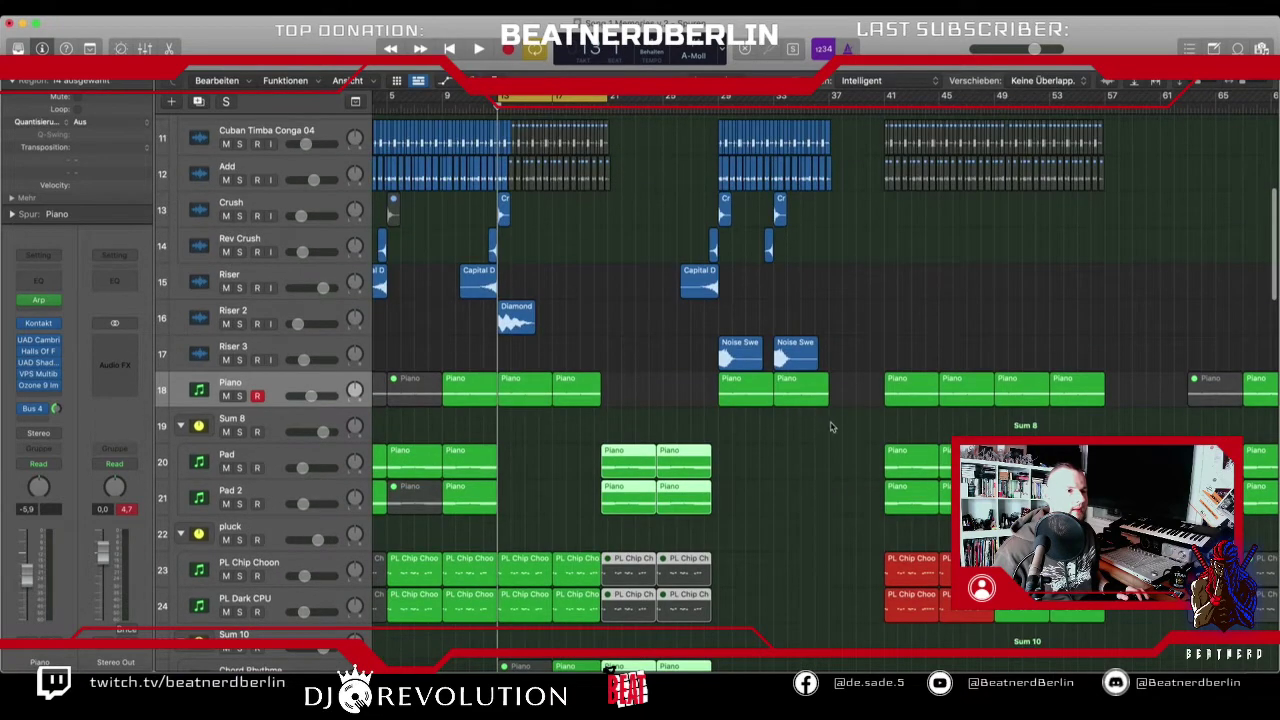
{"action": "left_click_drag", "start_coordinate": [830, 427], "coordinate": [613, 265]}
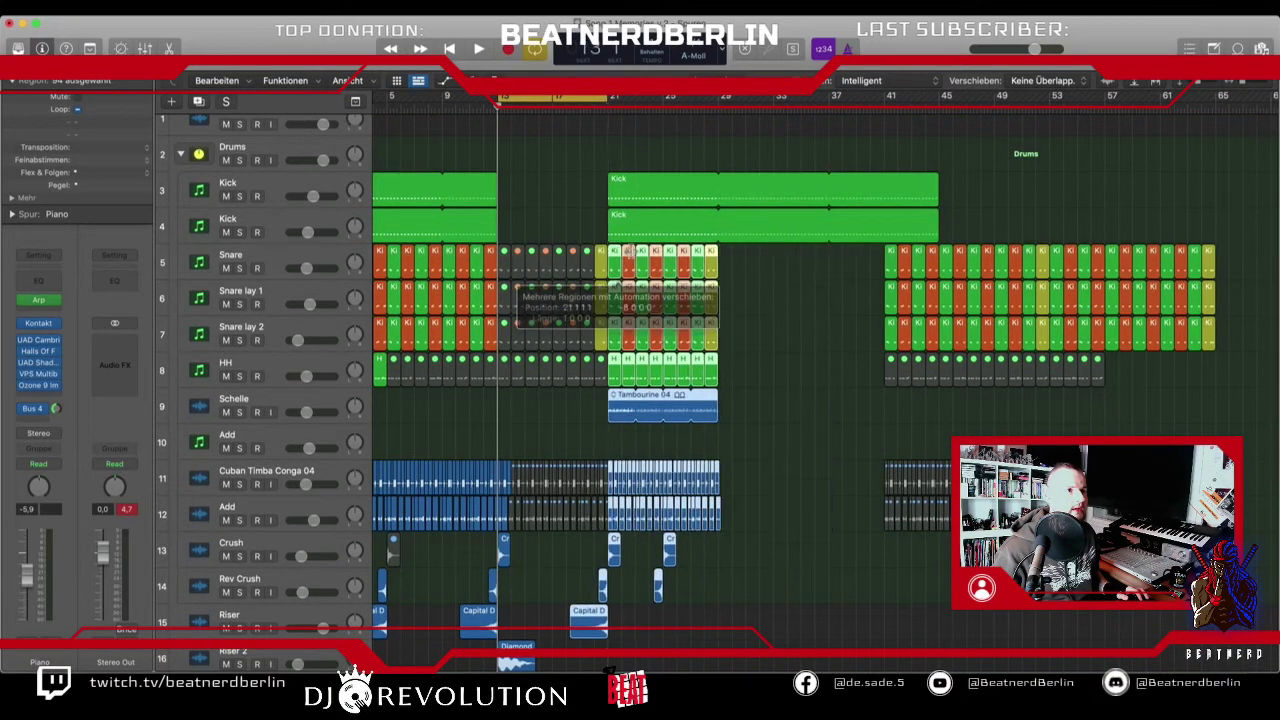
- Play the rearranged song from the beginning
{"action": "scroll", "coordinate": [600, 285], "scroll_direction": "down", "scroll_amount": 15}
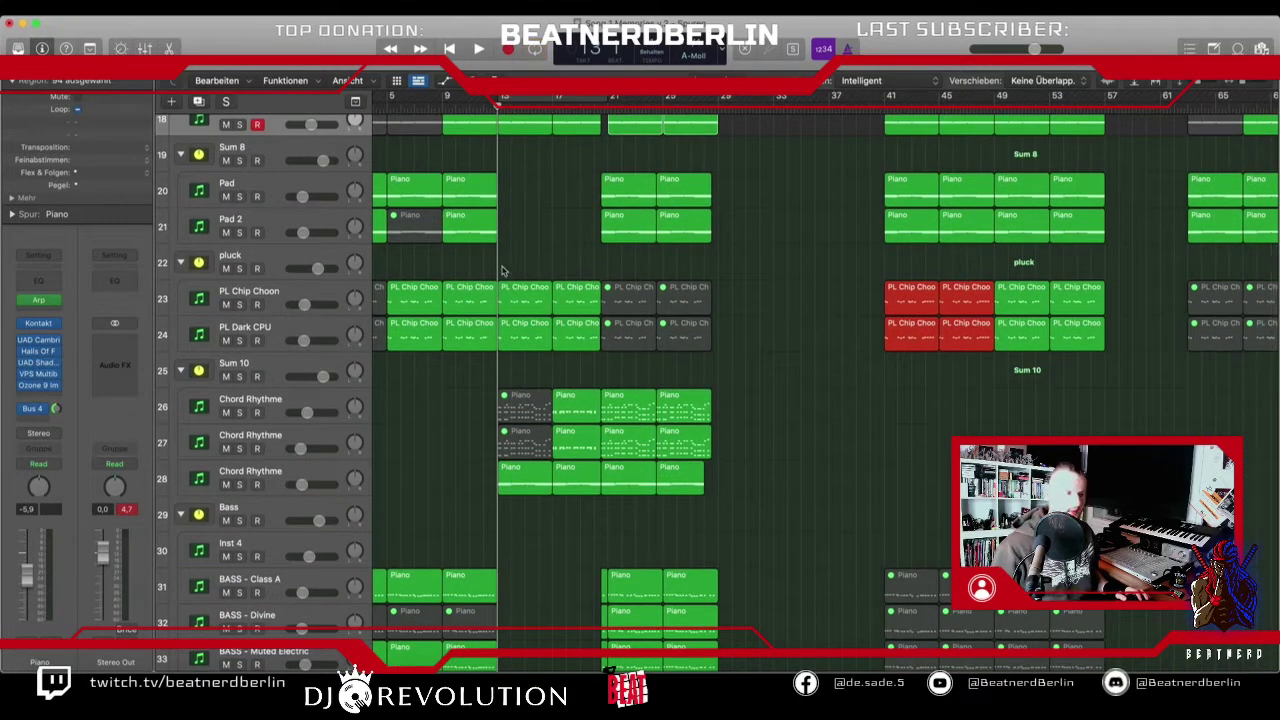
{"action": "scroll", "coordinate": [503, 270], "scroll_direction": "left", "scroll_amount": 3}
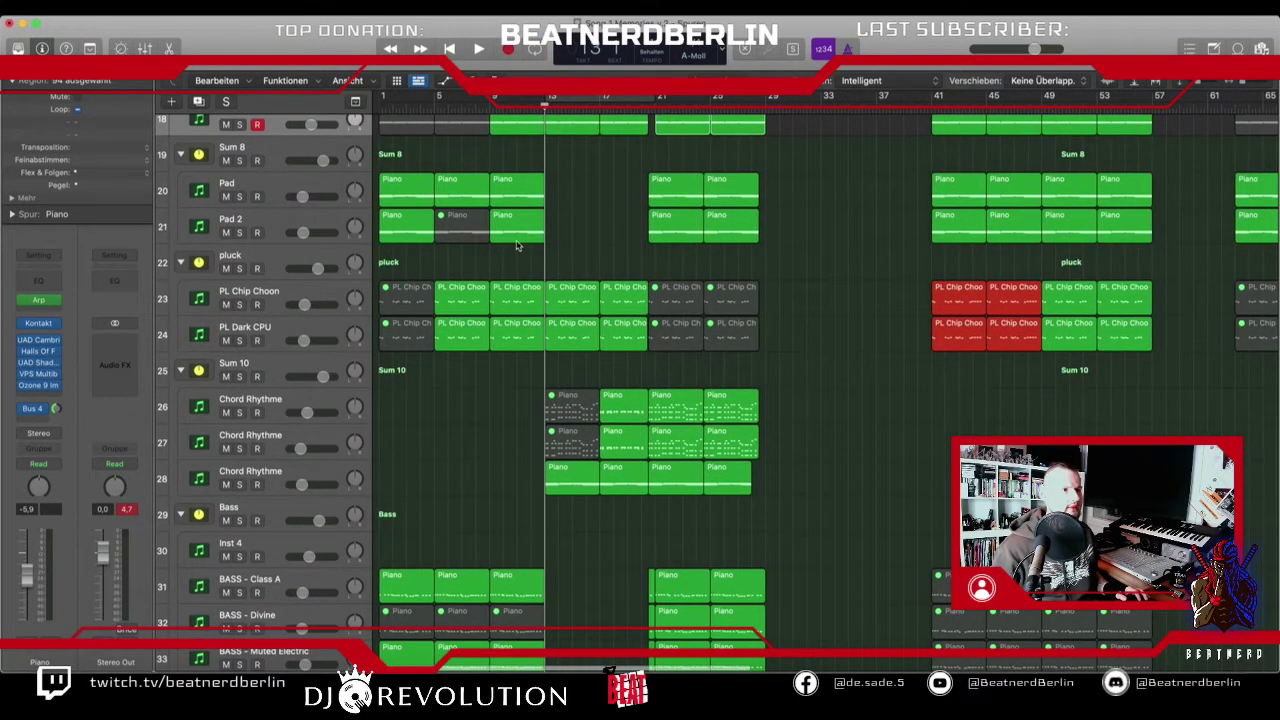
{"action": "key", "text": "Return"}
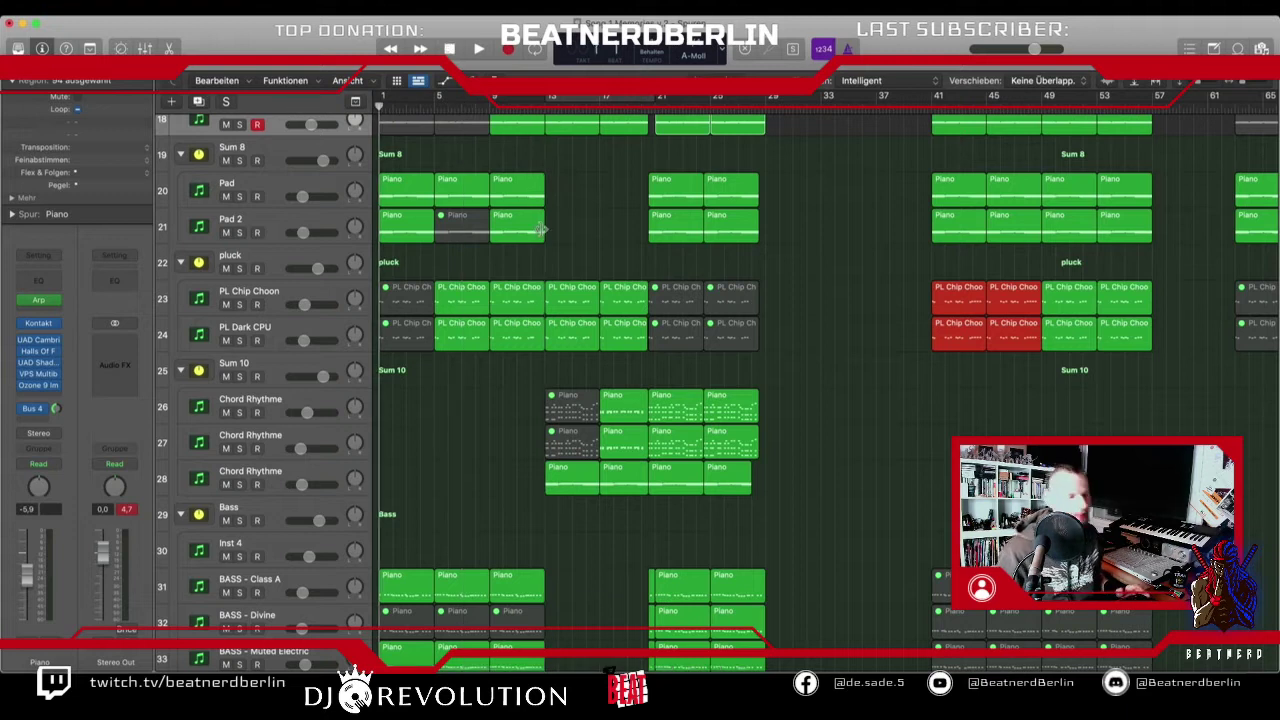
{"action": "key", "text": "space"}
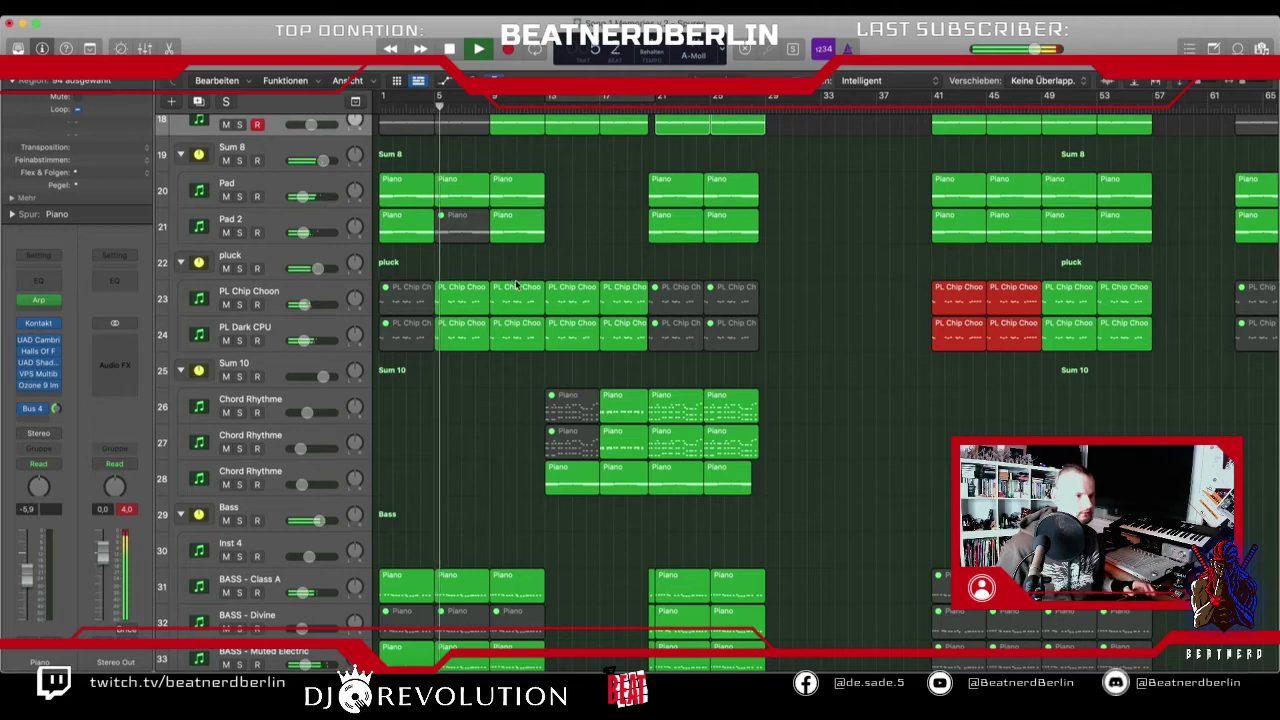
- Unmute the four HH regions between bars 9 and 13 during playback
{"action": "scroll", "coordinate": [519, 275], "scroll_direction": "down", "scroll_amount": 1}
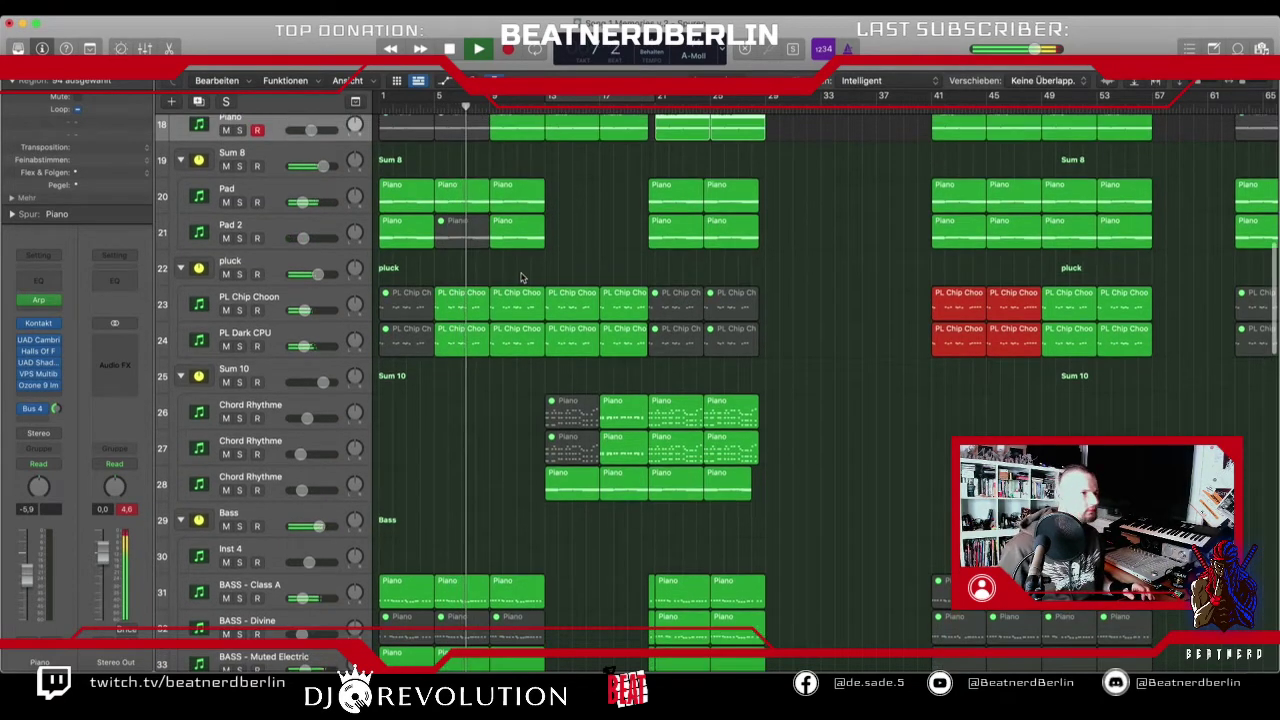
{"action": "scroll", "coordinate": [519, 290], "scroll_direction": "up", "scroll_amount": 5}
{"action": "scroll", "coordinate": [519, 282], "scroll_direction": "up", "scroll_amount": 10}
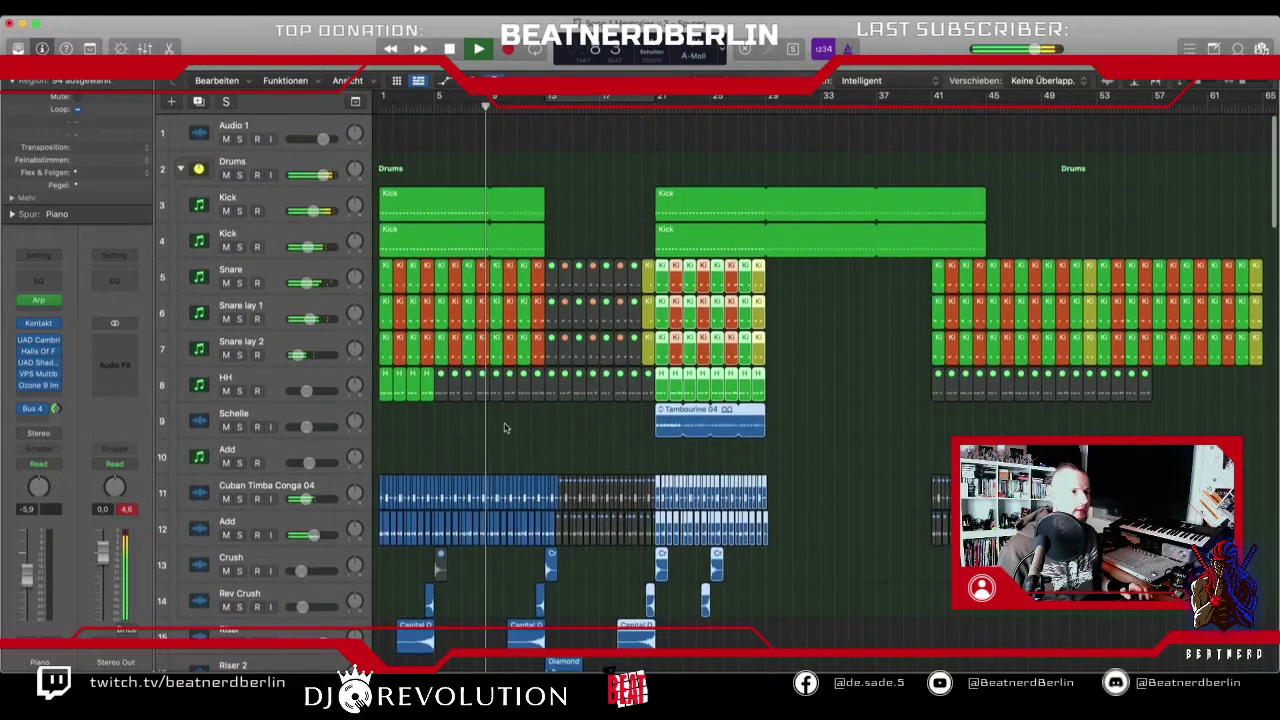
{"action": "left_click_drag", "start_coordinate": [495, 420], "coordinate": [540, 380]}
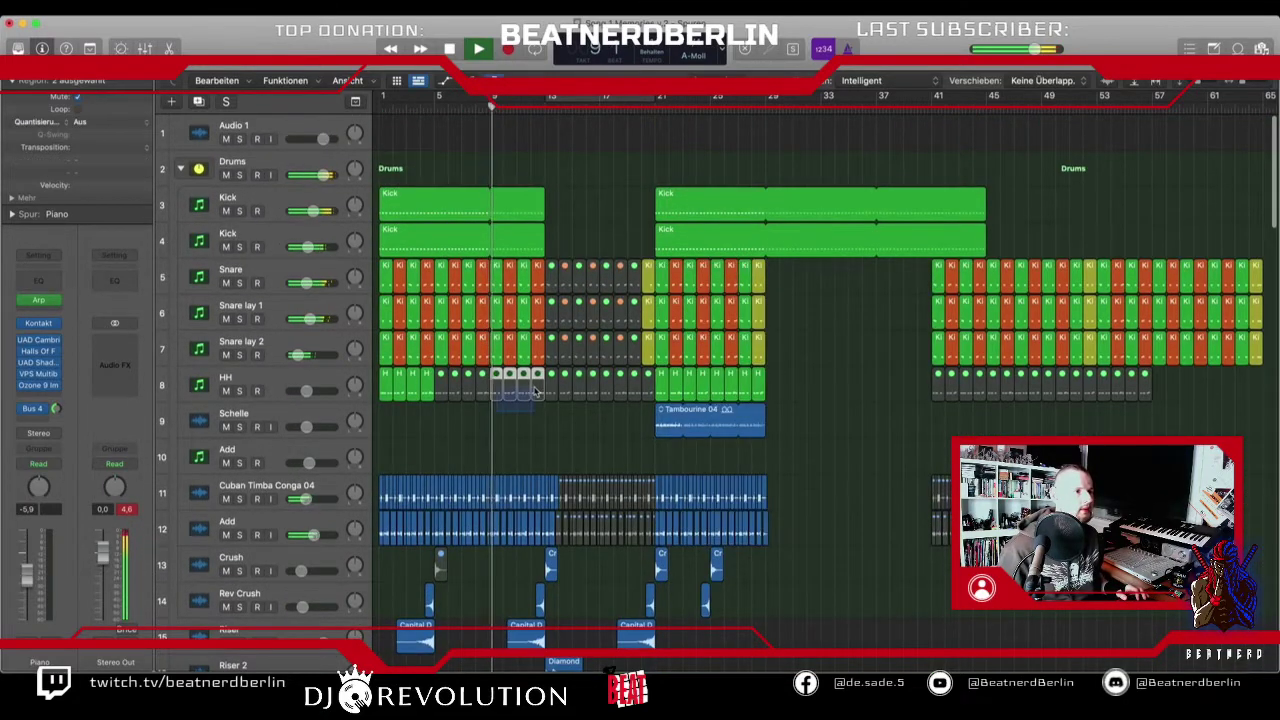
{"action": "key", "text": "ctrl+m"}
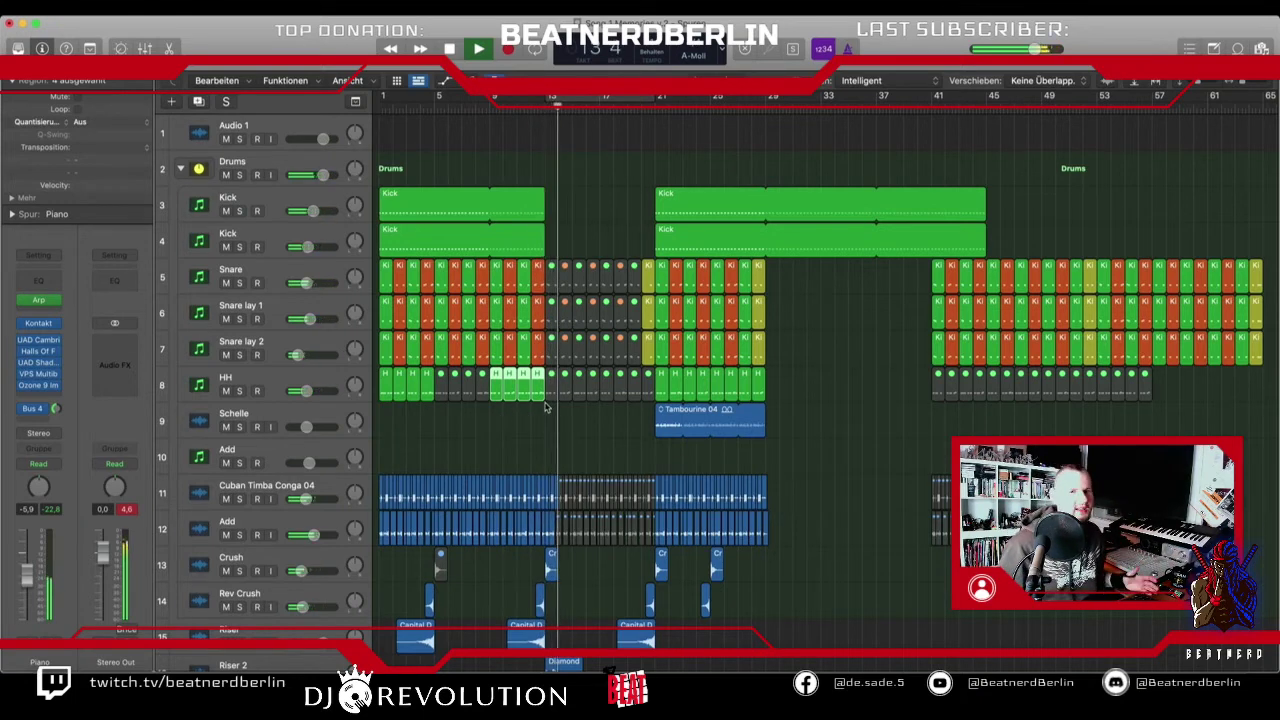
{"action": "scroll", "coordinate": [546, 406], "scroll_direction": "down", "scroll_amount": 5}
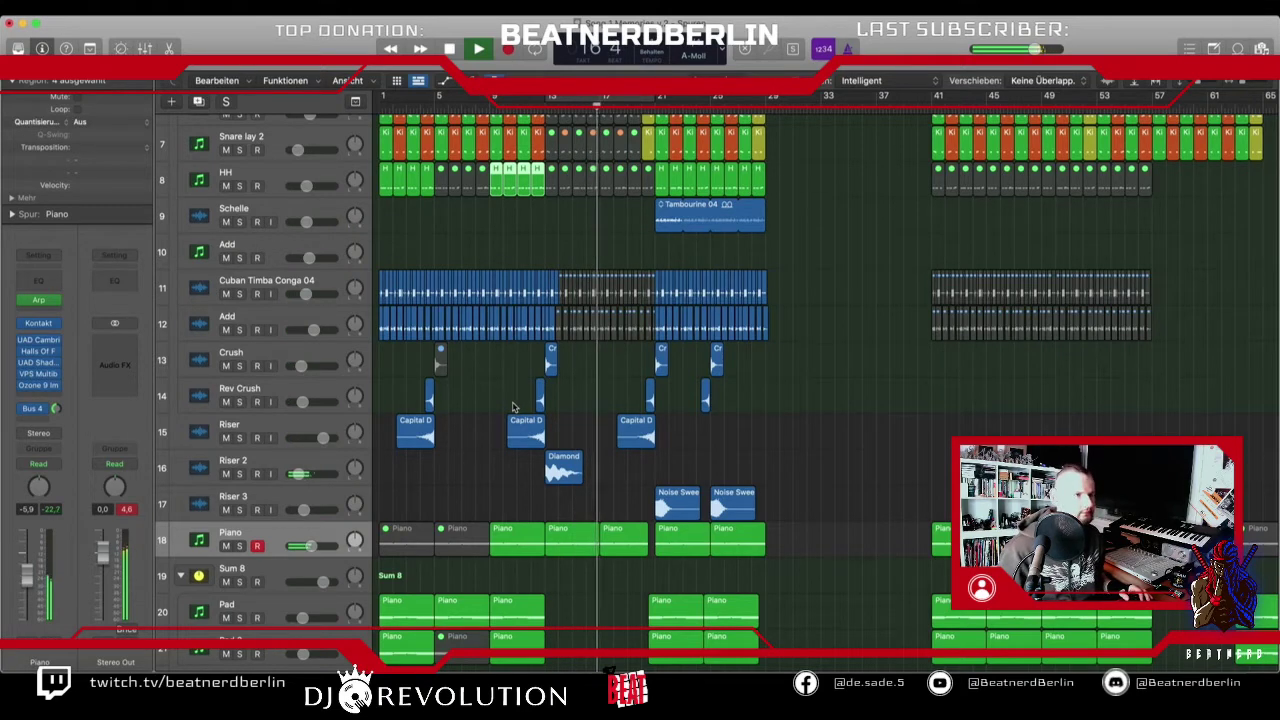
{"action": "scroll", "coordinate": [555, 366], "scroll_direction": "up", "scroll_amount": 2}
{"action": "scroll", "coordinate": [554, 366], "scroll_direction": "up", "scroll_amount": 1}
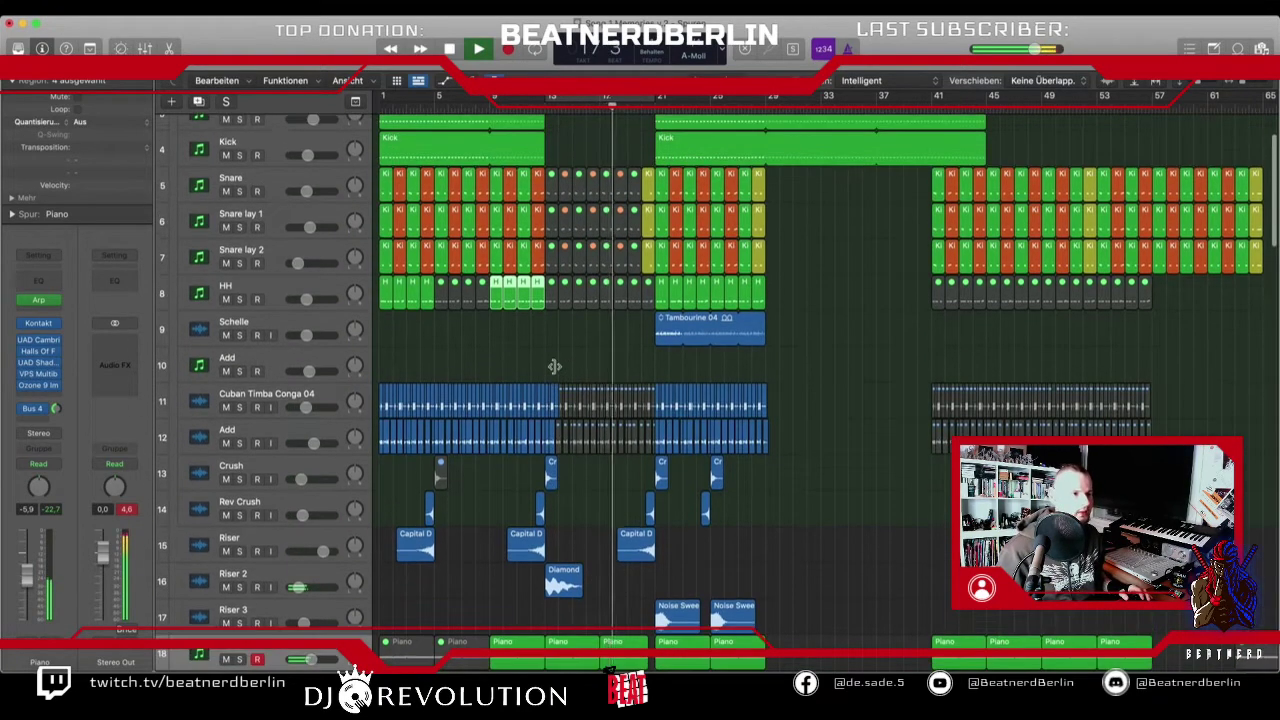
- Stop playback and unmute the Cuban Timba Conga 04 and Add percussion regions between bars 17 and 21
{"action": "scroll", "coordinate": [554, 366], "scroll_direction": "up", "scroll_amount": 5}
{"action": "scroll", "coordinate": [554, 366], "scroll_direction": "right", "scroll_amount": 3}
{"action": "scroll", "coordinate": [555, 367], "scroll_direction": "left", "scroll_amount": 3}
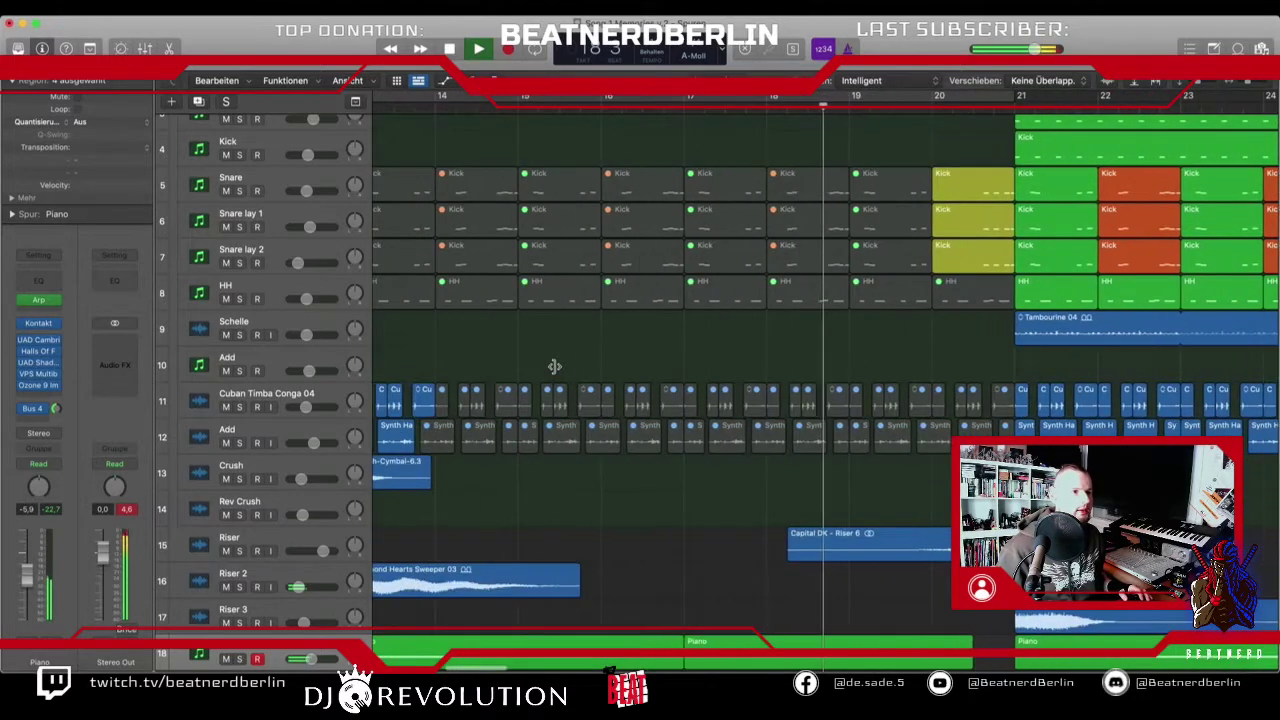
{"action": "key", "text": "space"}
{"action": "mouse_move", "coordinate": [678, 110]}
{"action": "left_mouse_down"}
{"action": "mouse_move", "coordinate": [620, 108]}
{"action": "mouse_move", "coordinate": [689, 107]}
{"action": "mouse_move", "coordinate": [670, 106]}
{"action": "left_mouse_up"}
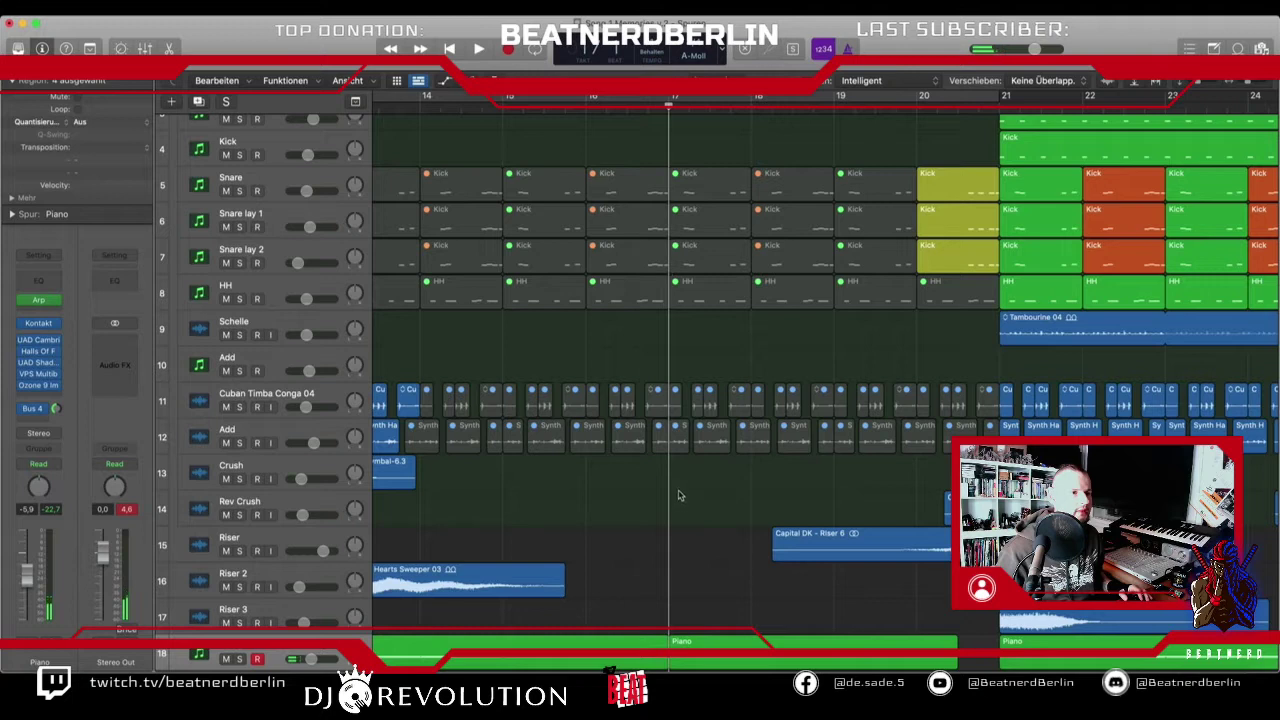
{"action": "mouse_move", "coordinate": [678, 486]}
{"action": "left_mouse_down"}
{"action": "mouse_move", "coordinate": [918, 379]}
{"action": "mouse_move", "coordinate": [987, 372]}
{"action": "left_mouse_up"}
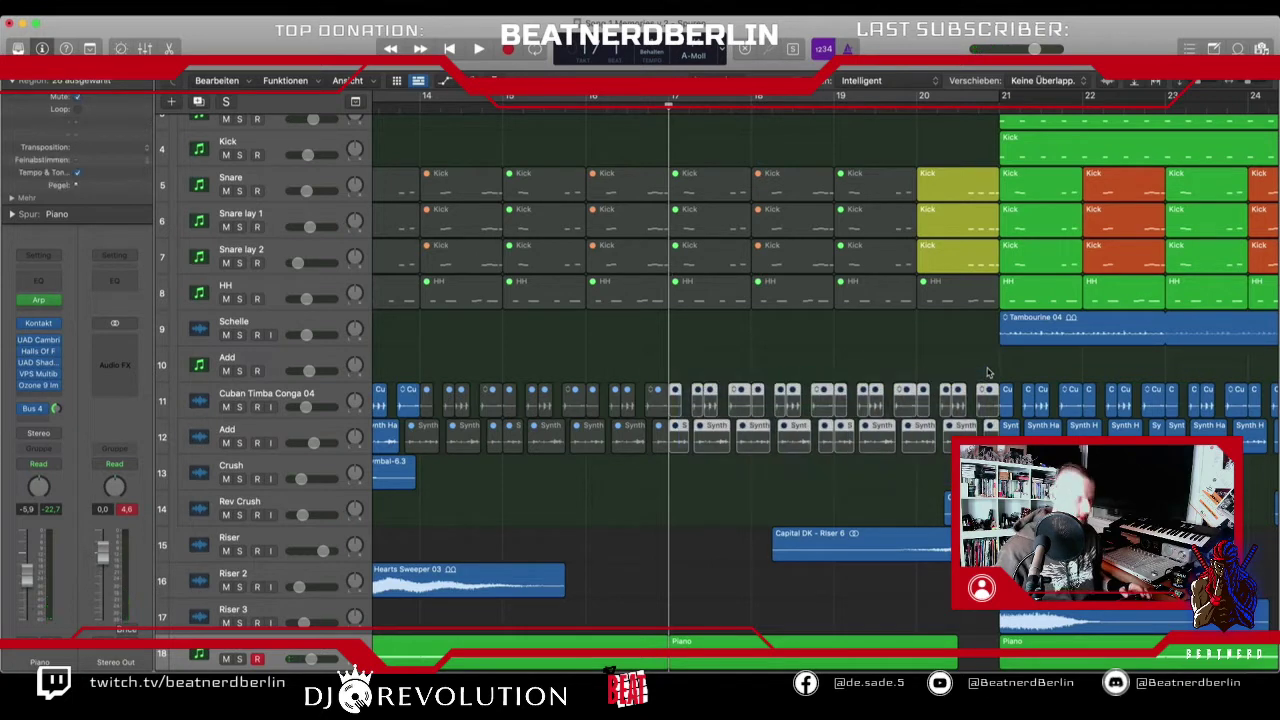
{"action": "key", "text": "ctrl+m"}
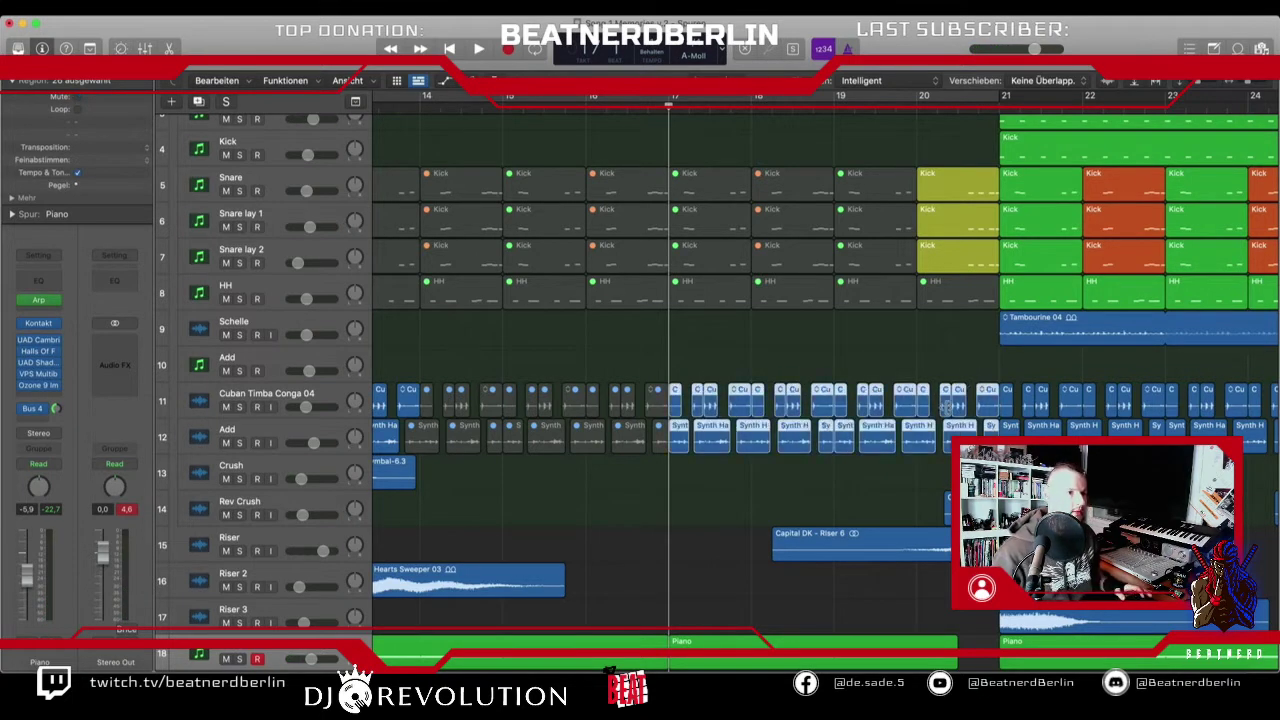
- Play the song from bar 14 and select the Add percussion track below the congas
{"action": "left_click", "coordinate": [425, 103]}
{"action": "key", "text": "space"}
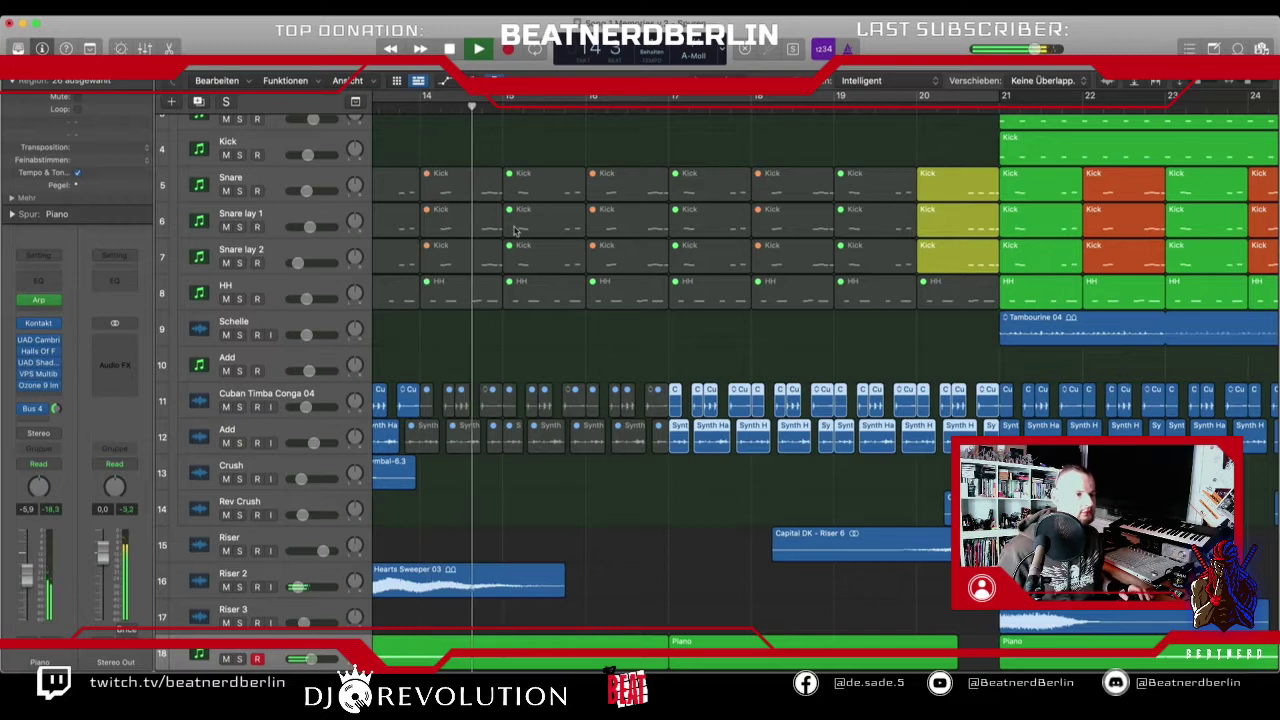
{"action": "left_click", "coordinate": [292, 432]}
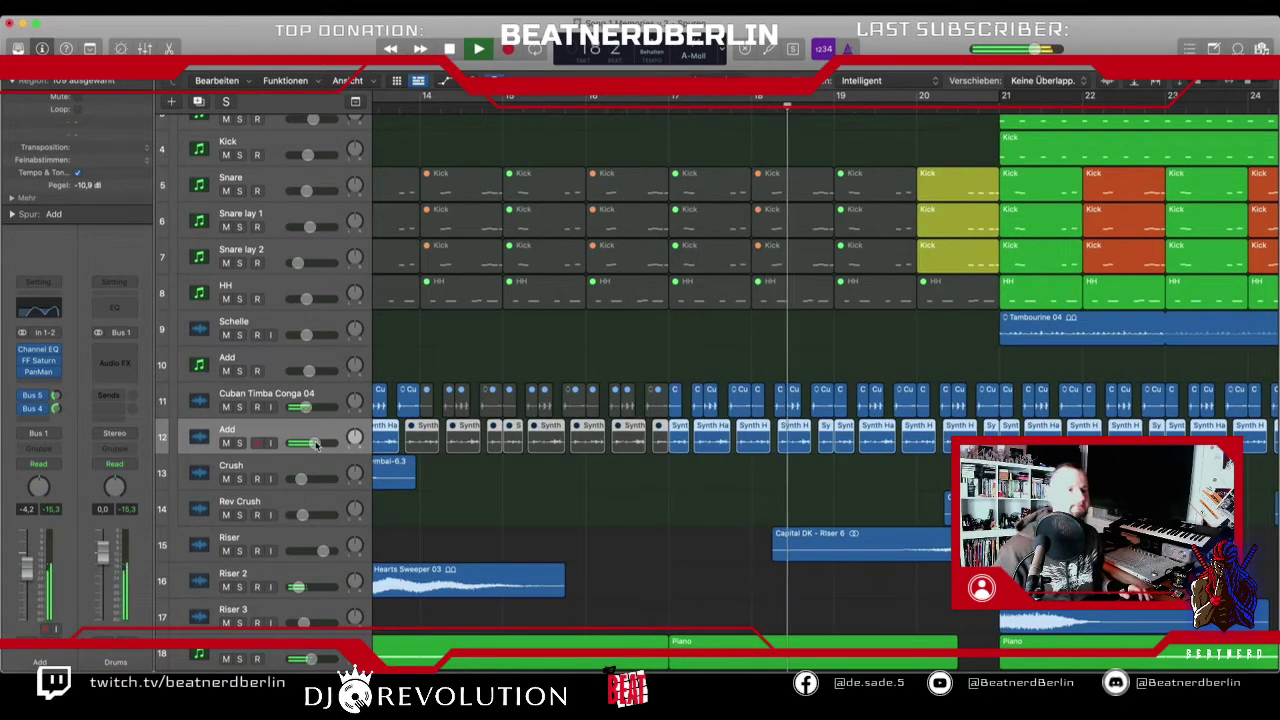
- Shift the four Pad and Pad 2 regions after the bar 13 section so they start at bar 21
{"action": "key", "text": "super+Left"}
{"action": "scroll", "coordinate": [478, 517], "scroll_direction": "down", "scroll_amount": 4}
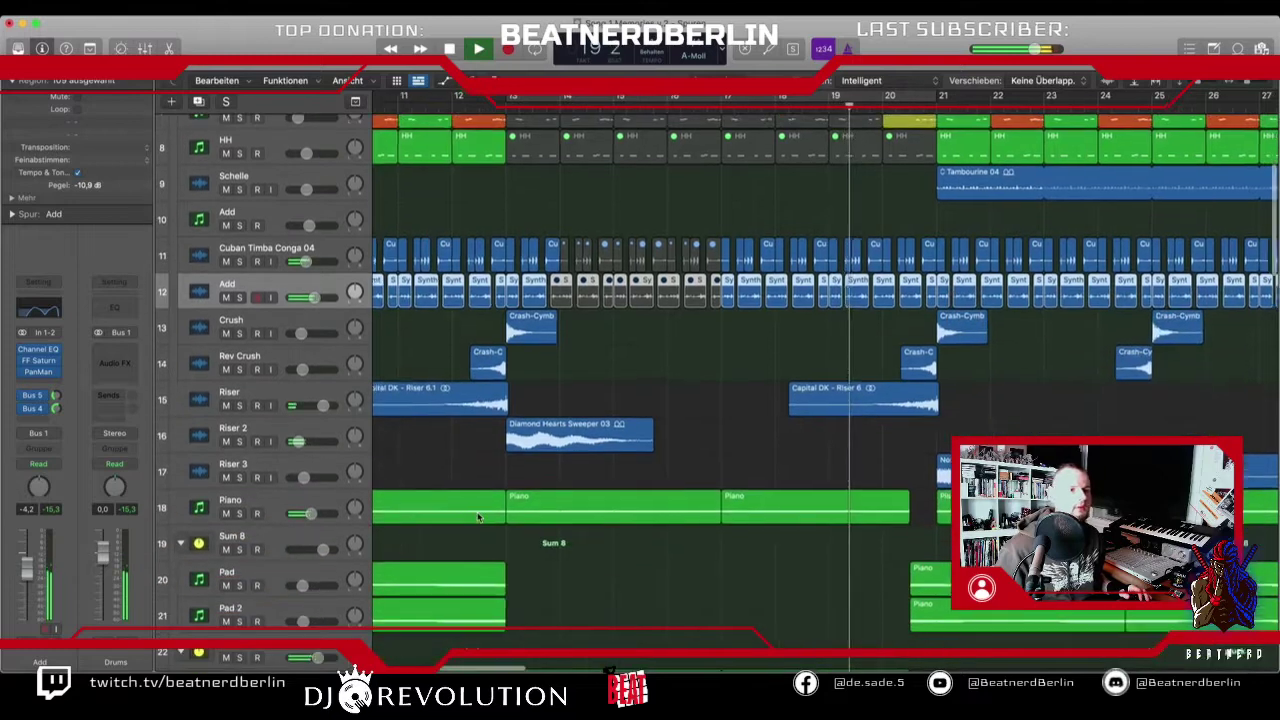
{"action": "scroll", "coordinate": [478, 517], "scroll_direction": "right", "scroll_amount": 2}
{"action": "key", "text": "super+Left"}
{"action": "scroll", "coordinate": [478, 517], "scroll_direction": "right", "scroll_amount": 2}
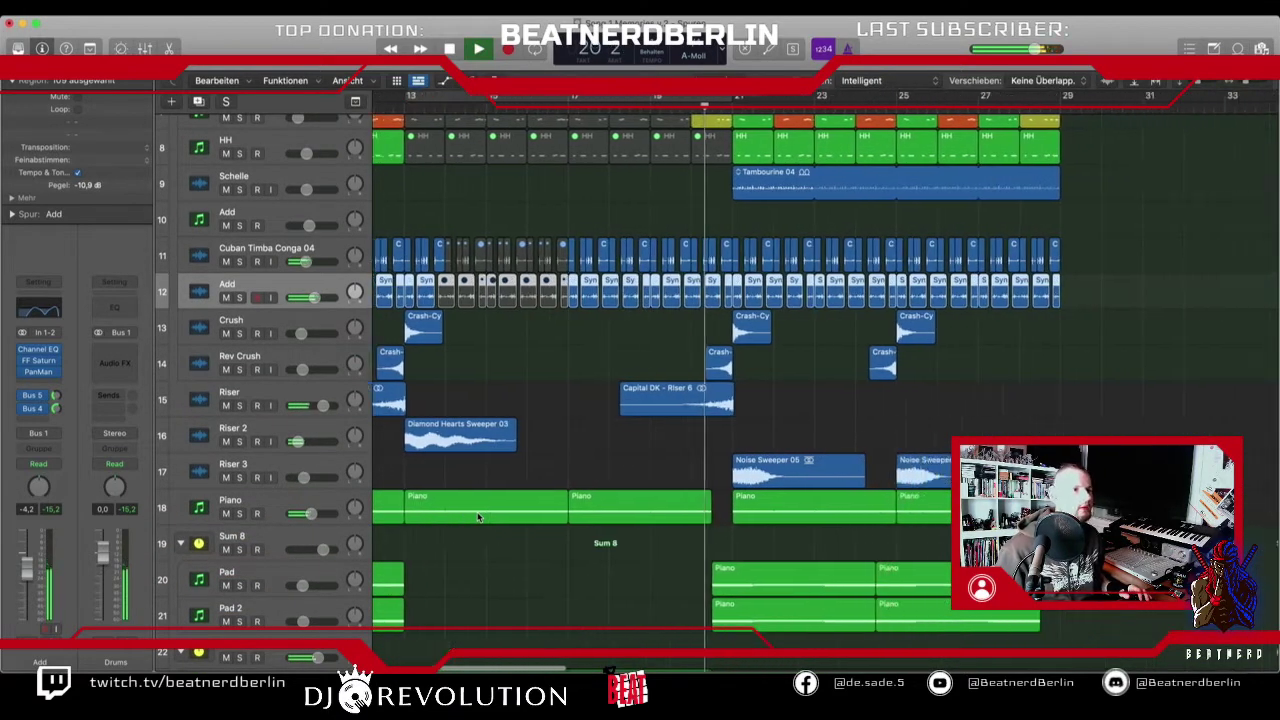
{"action": "scroll", "coordinate": [478, 517], "scroll_direction": "right", "scroll_amount": 2}
{"action": "left_click_drag", "start_coordinate": [604, 575], "coordinate": [905, 640]}
{"action": "left_click_drag", "start_coordinate": [731, 591], "coordinate": [751, 588]}
- Stop playback and shift the last six Chord Rhythme regions in Sum 10 so they start at bar 21
{"action": "scroll", "coordinate": [752, 572], "scroll_direction": "down", "scroll_amount": 7}
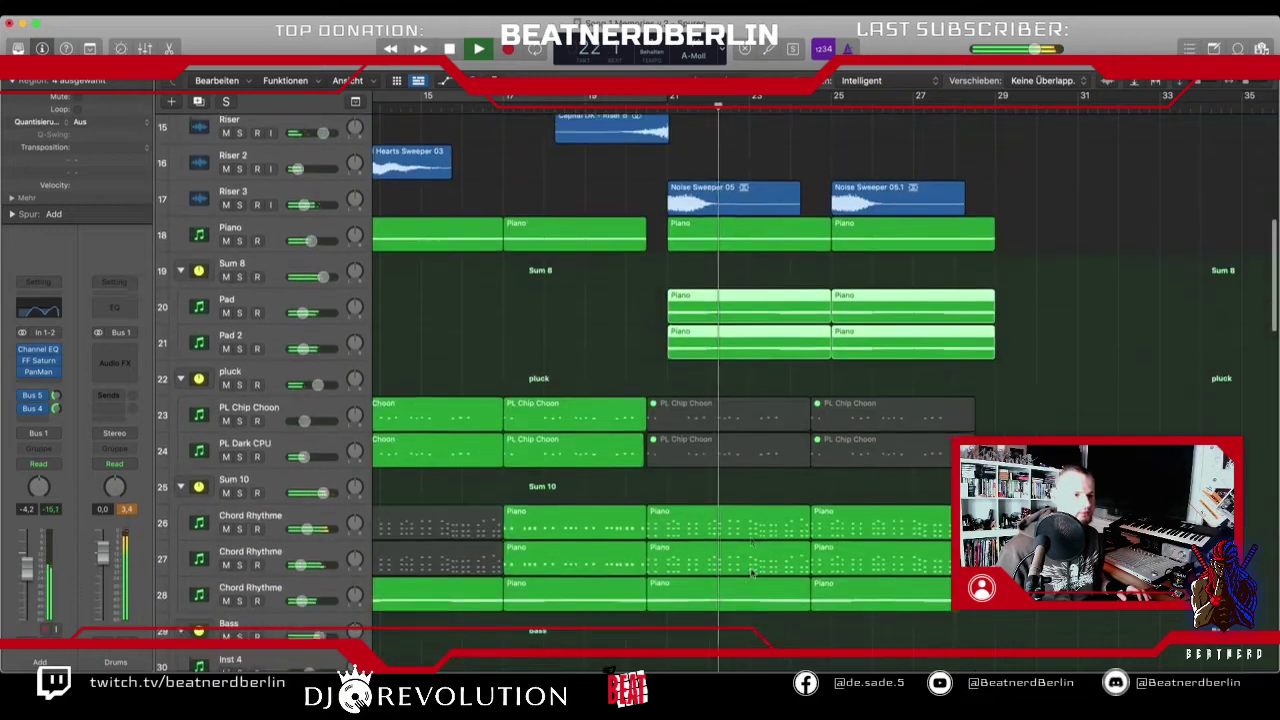
{"action": "scroll", "coordinate": [752, 572], "scroll_direction": "down", "scroll_amount": 5}
{"action": "scroll", "coordinate": [677, 421], "scroll_direction": "up", "scroll_amount": 3}
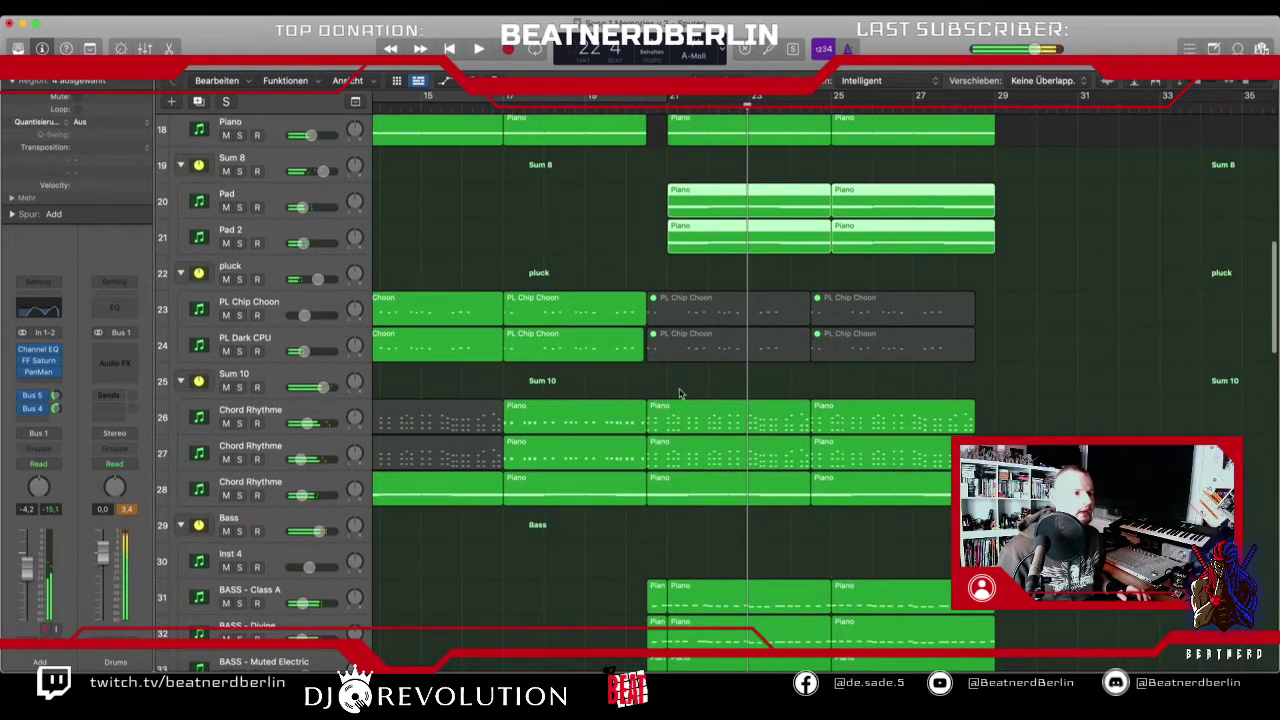
{"action": "left_click_drag", "start_coordinate": [670, 396], "coordinate": [700, 470]}
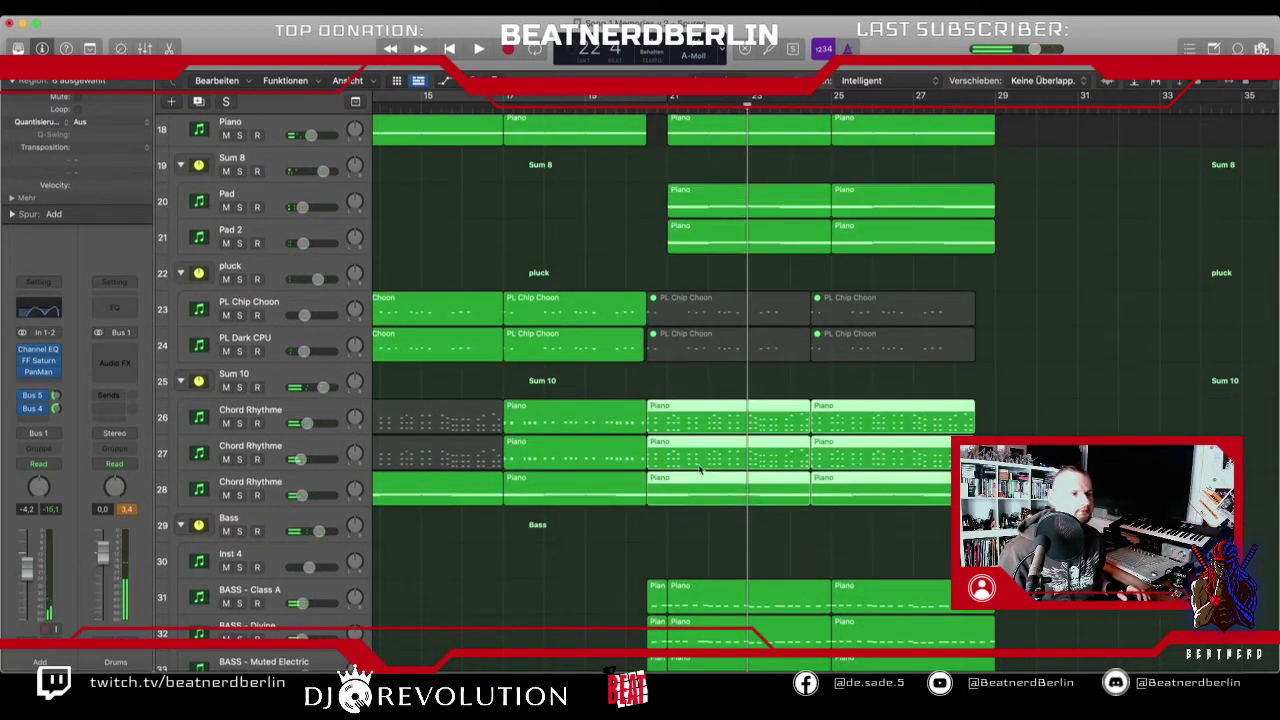
{"action": "left_click_drag", "start_coordinate": [676, 428], "coordinate": [700, 438]}
- Check the bass, sample and lead regions and play the song from bar 17
{"action": "scroll", "coordinate": [700, 438], "scroll_direction": "down", "scroll_amount": 10}
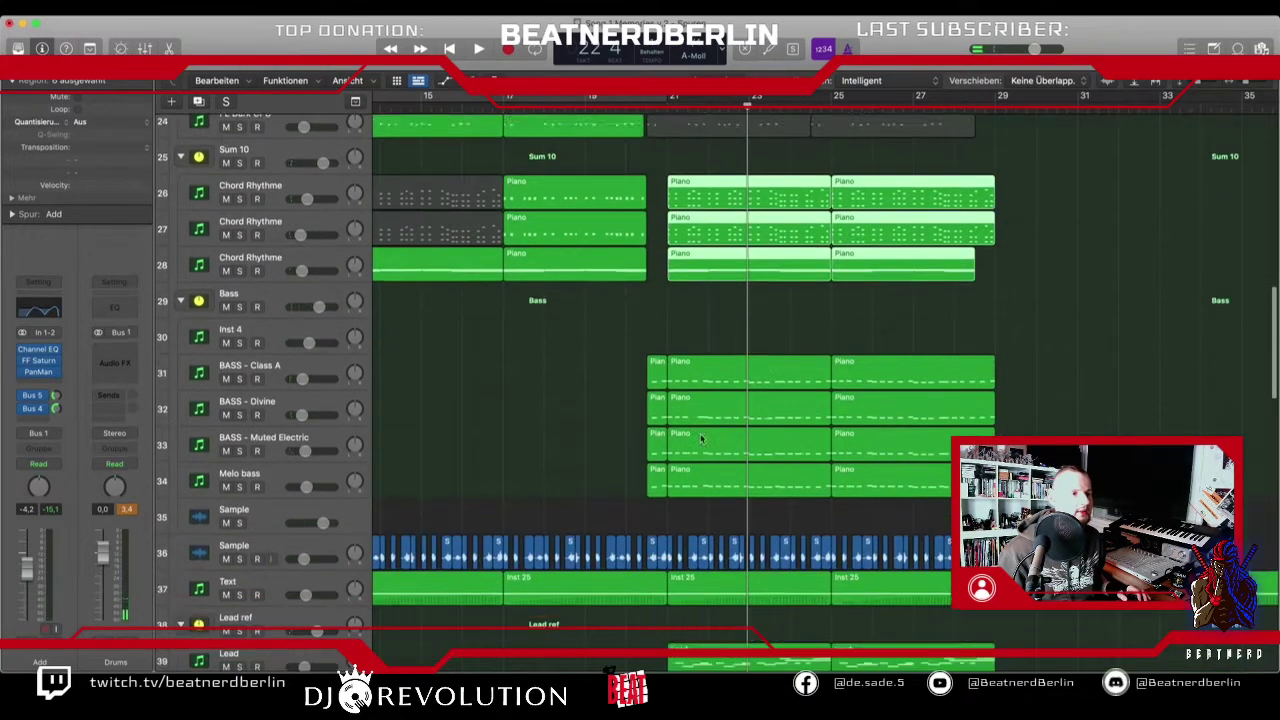
{"action": "scroll", "coordinate": [701, 438], "scroll_direction": "down", "scroll_amount": 3}
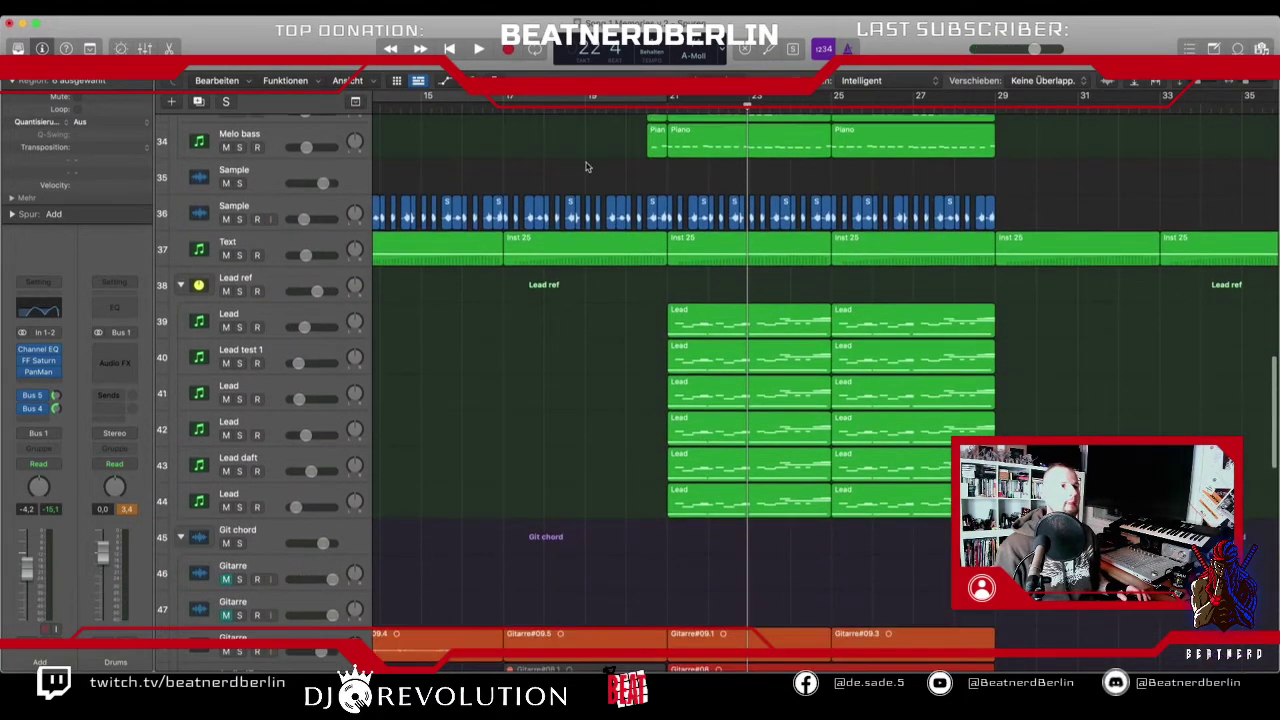
{"action": "left_click", "coordinate": [502, 118]}
{"action": "key", "text": "space"}
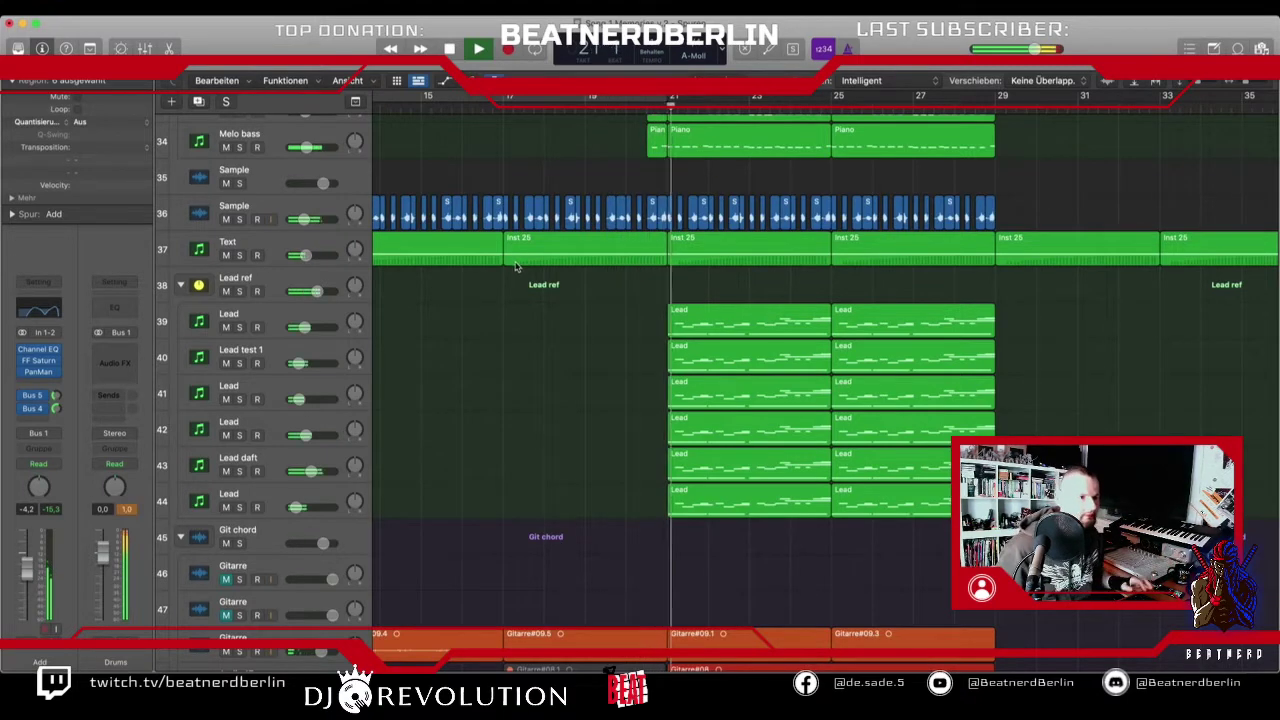
- Extend the last region on the lowest Chord Rhythme track to end at bar 29 during playback
{"action": "scroll", "coordinate": [575, 349], "scroll_direction": "up", "scroll_amount": 5}
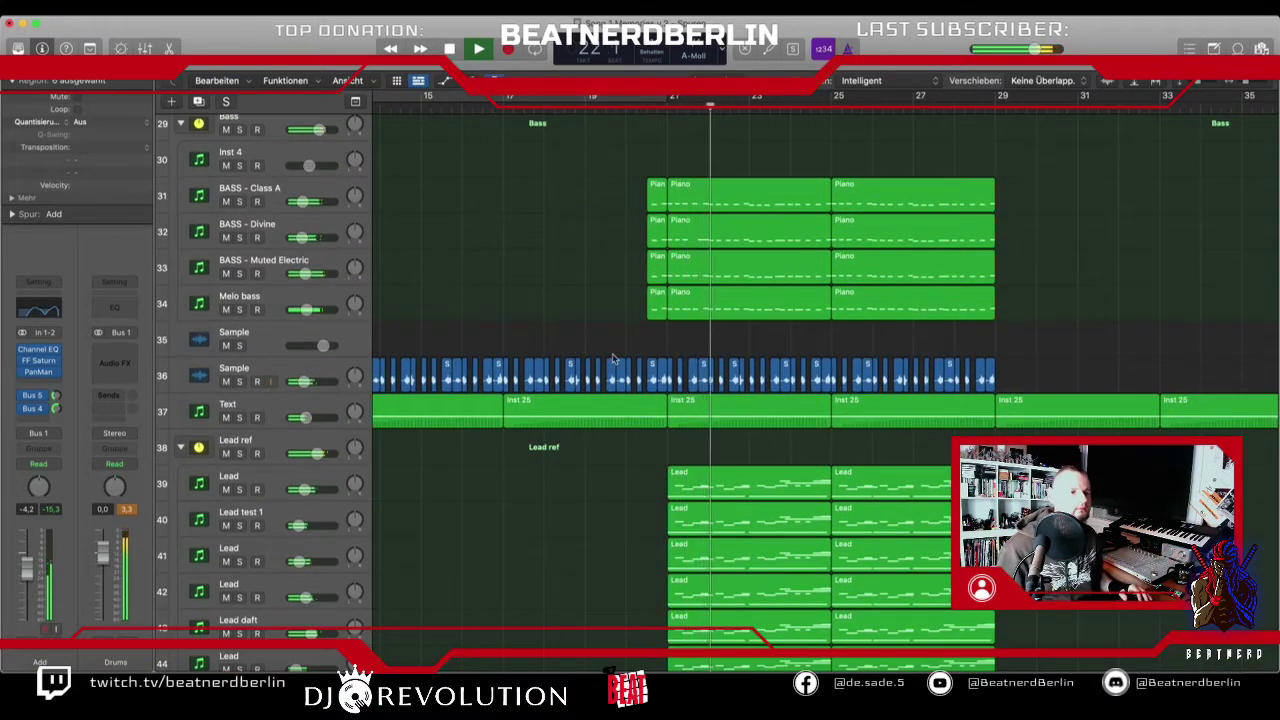
{"action": "scroll", "coordinate": [613, 358], "scroll_direction": "up", "scroll_amount": 1}
{"action": "key", "text": "super+Left"}
{"action": "key", "text": "super+Left"}
{"action": "key", "text": "super+Left"}
{"action": "scroll", "coordinate": [613, 358], "scroll_direction": "up", "scroll_amount": 4}
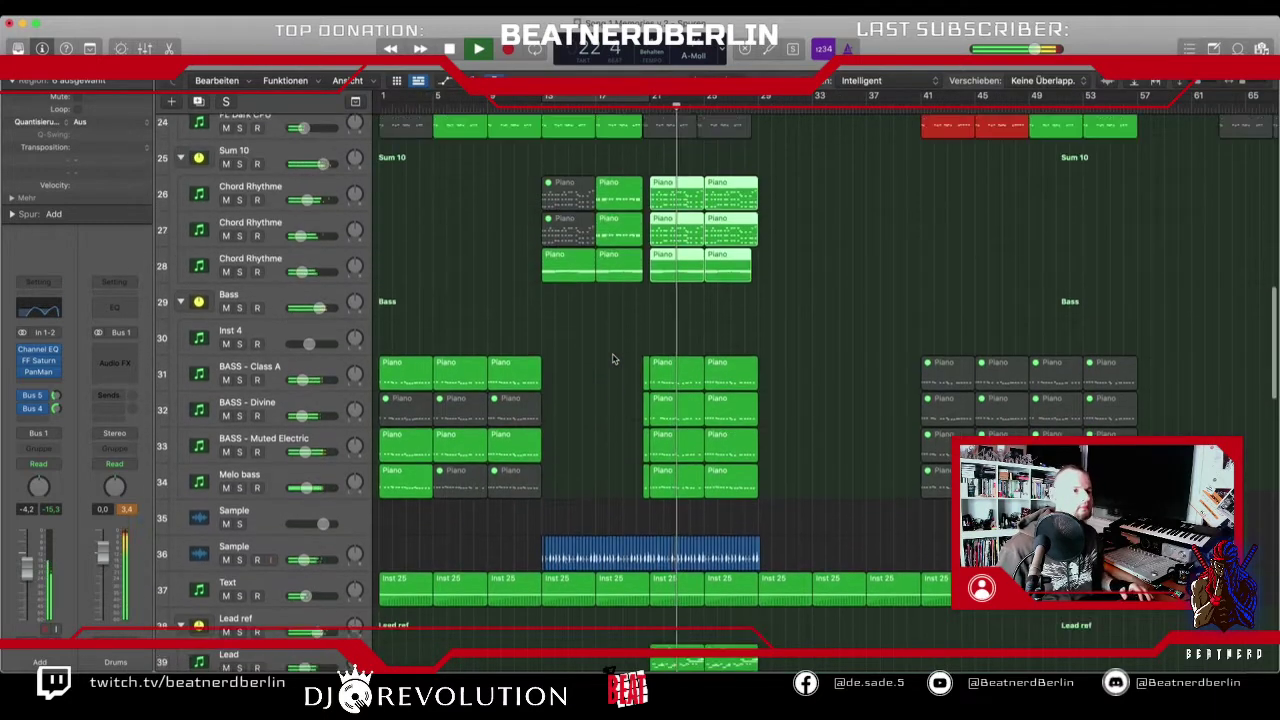
{"action": "scroll", "coordinate": [614, 360], "scroll_direction": "up", "scroll_amount": 3}
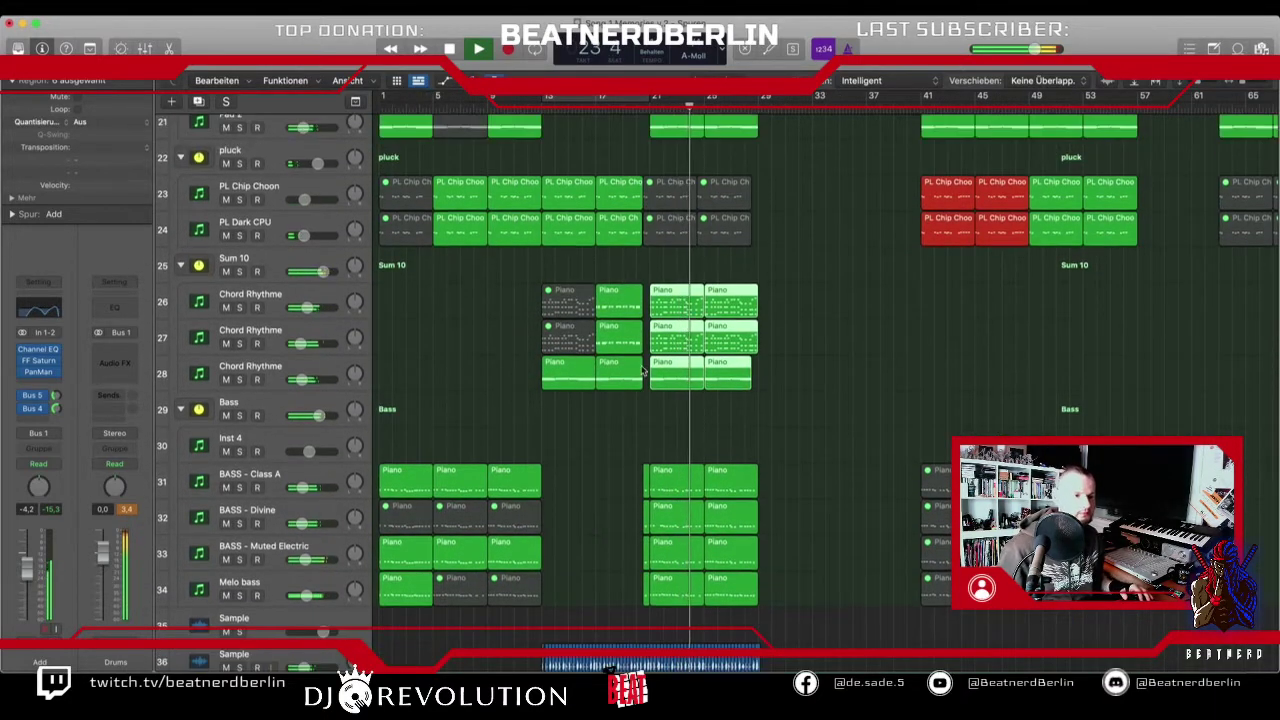
{"action": "scroll", "coordinate": [643, 371], "scroll_direction": "down", "scroll_amount": 1}
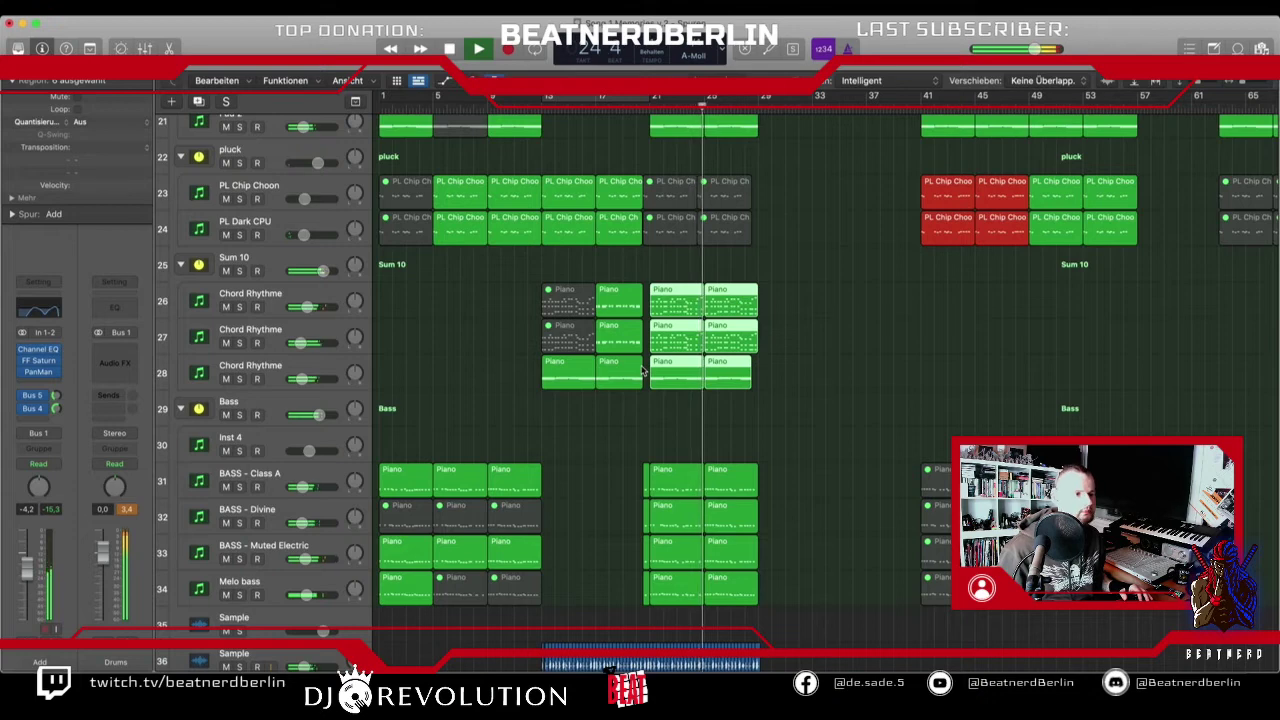
{"action": "left_click", "coordinate": [671, 406]}
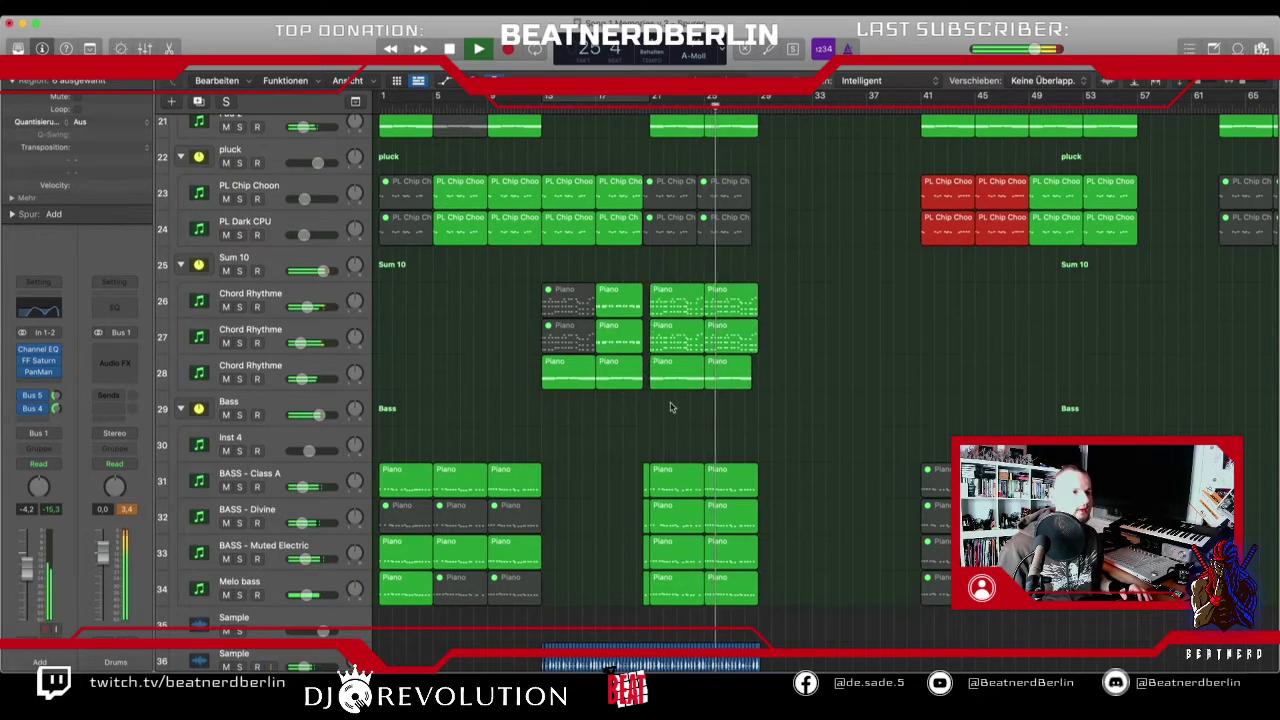
{"action": "left_click_drag", "start_coordinate": [748, 386], "coordinate": [744, 407]}
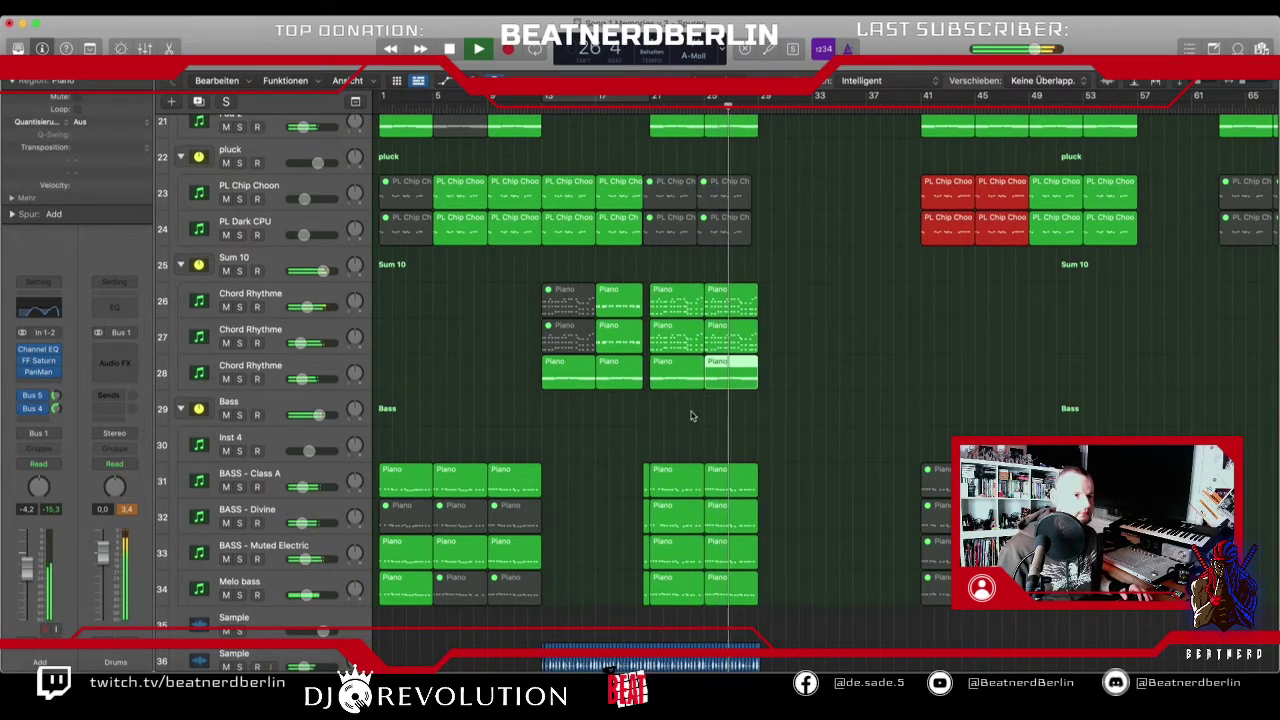
- Listen through the end of the bar 21 section while viewing its drum and percussion tracks, and stop playback
{"action": "scroll", "coordinate": [700, 410], "scroll_direction": "up", "scroll_amount": 10}
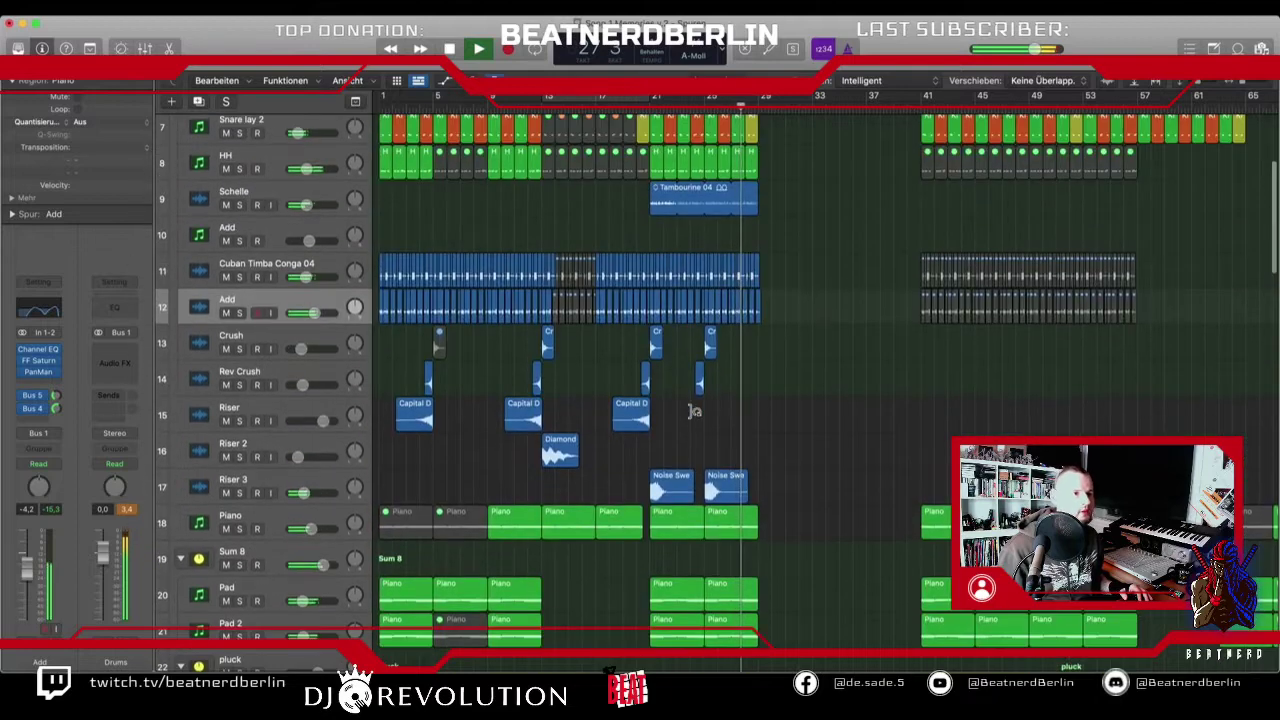
{"action": "scroll", "coordinate": [694, 408], "scroll_direction": "up", "scroll_amount": 2}
{"action": "key", "text": "super+Right"}
{"action": "key", "text": "super+Right"}
{"action": "key", "text": "super+Right"}
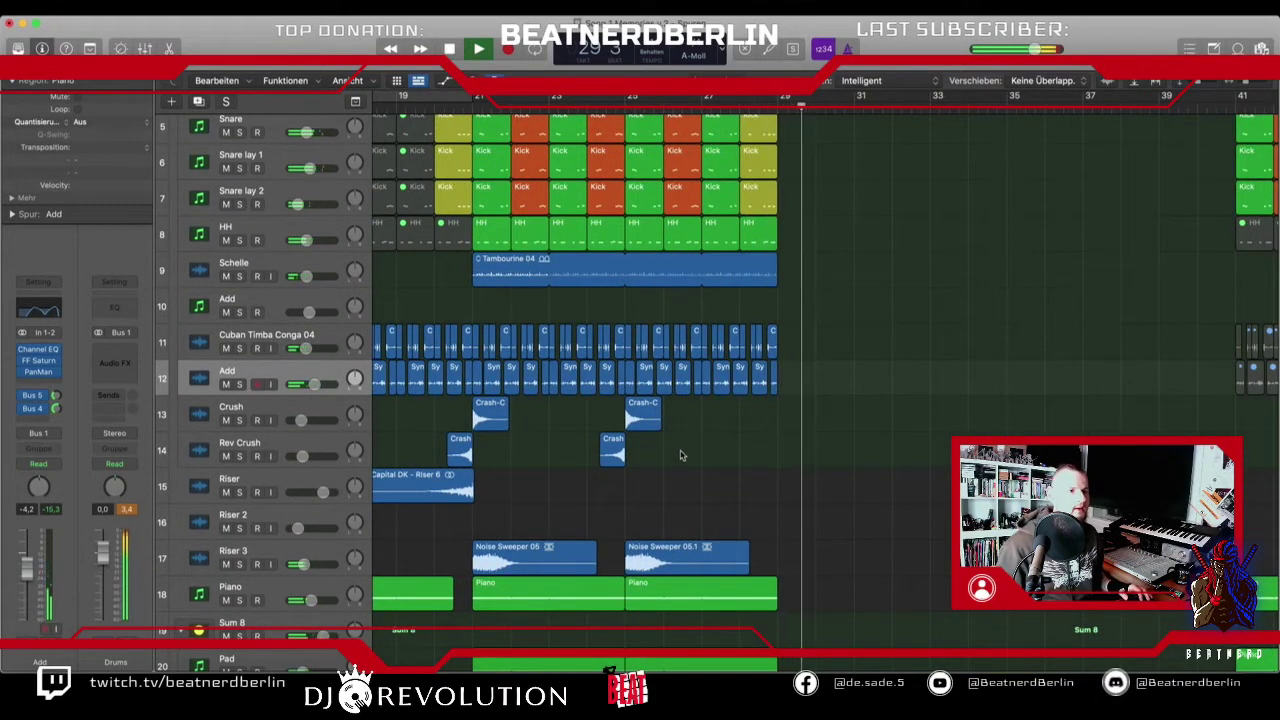
{"action": "key", "text": "space"}
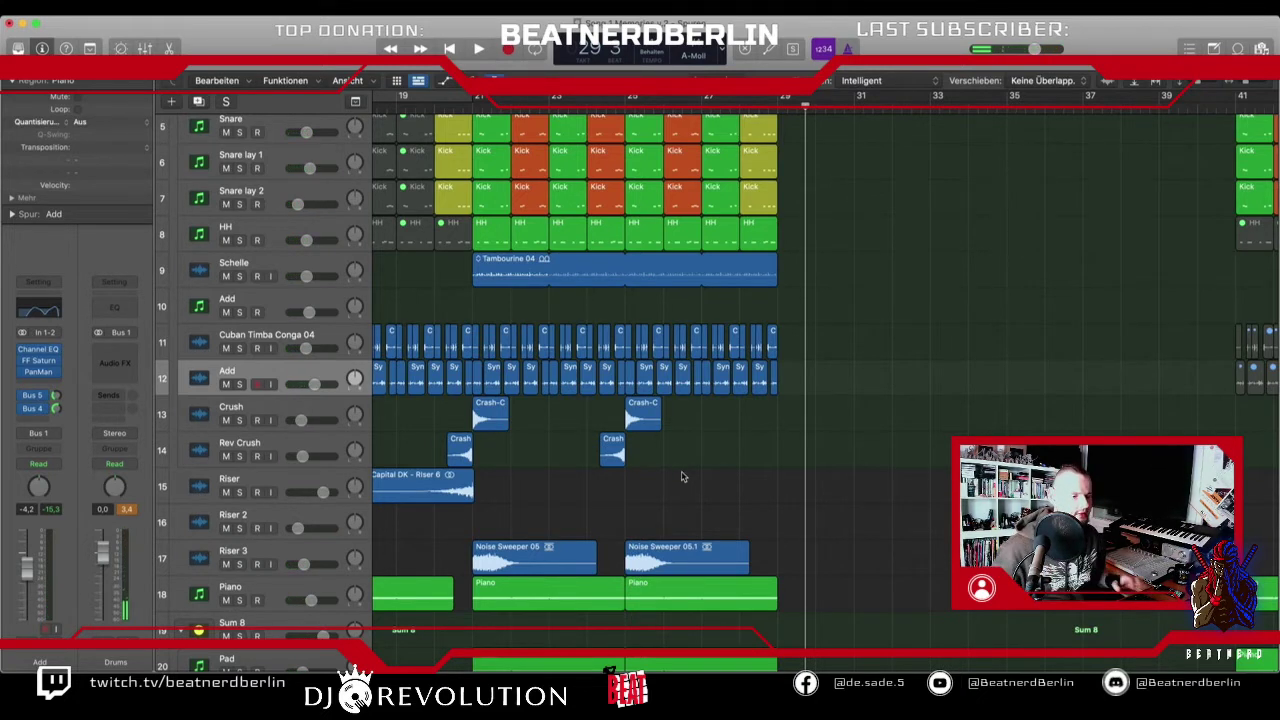
- Collapse the Sum 9 stack containing the guitar and vocal stems and mute it
{"action": "scroll", "coordinate": [680, 420], "scroll_direction": "up", "scroll_amount": 4}
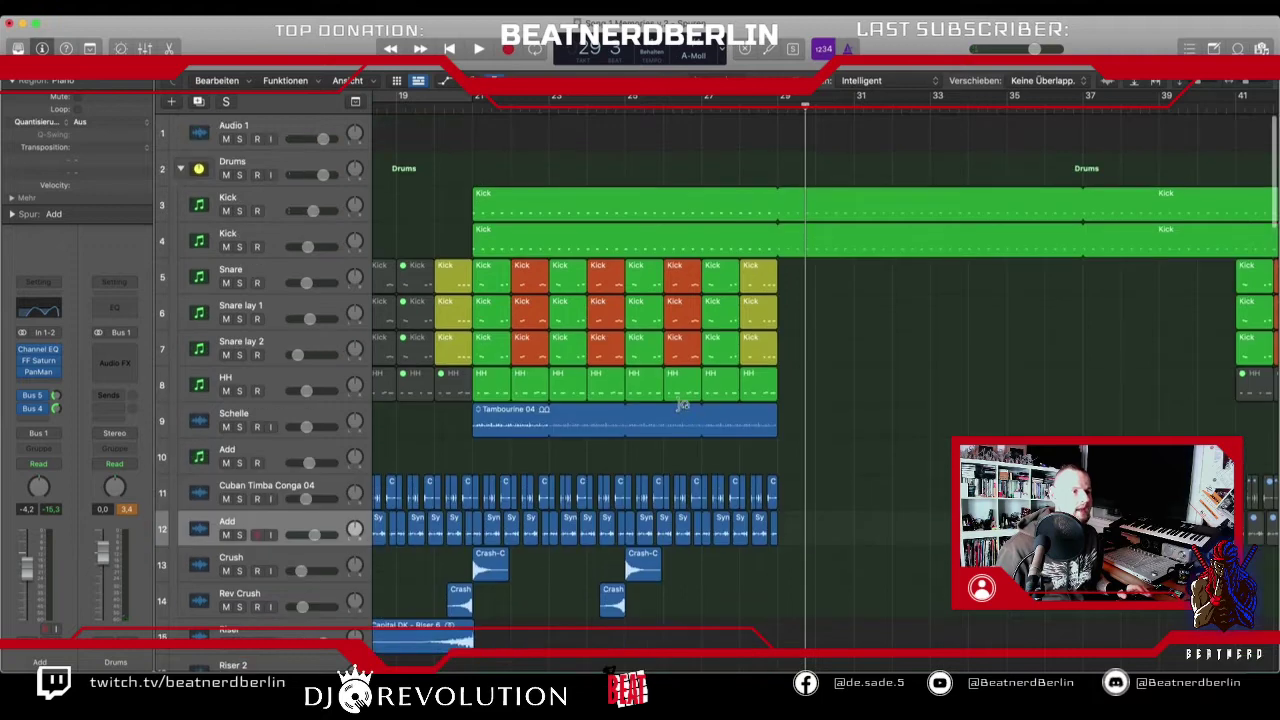
{"action": "scroll", "coordinate": [680, 403], "scroll_direction": "left", "scroll_amount": 10}
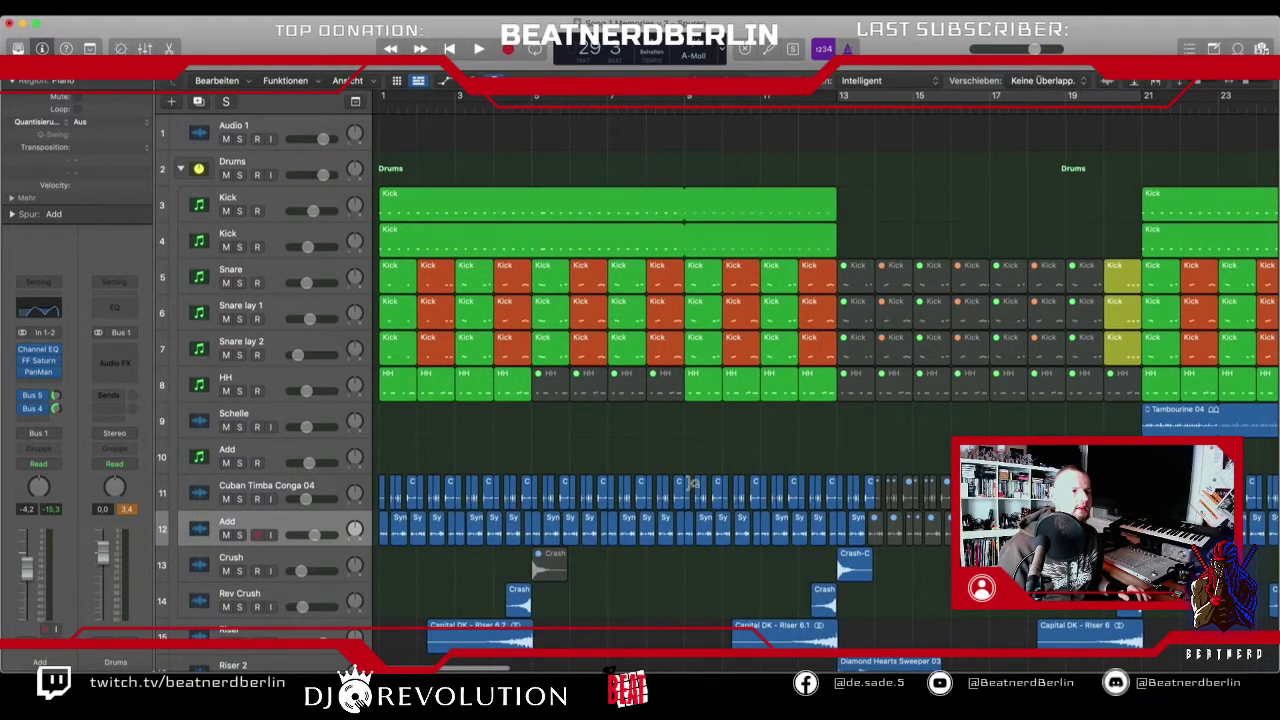
{"action": "scroll", "coordinate": [702, 411], "scroll_direction": "down", "scroll_amount": 15}
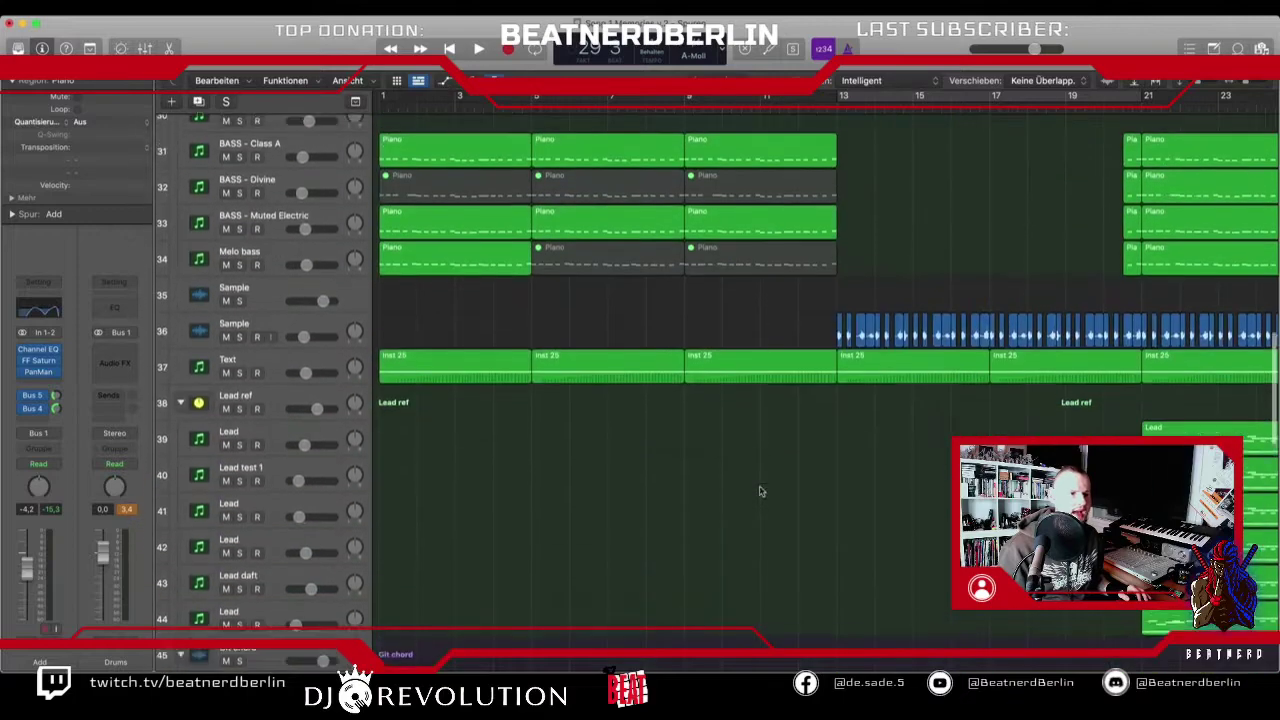
{"action": "scroll", "coordinate": [759, 491], "scroll_direction": "down", "scroll_amount": 15}
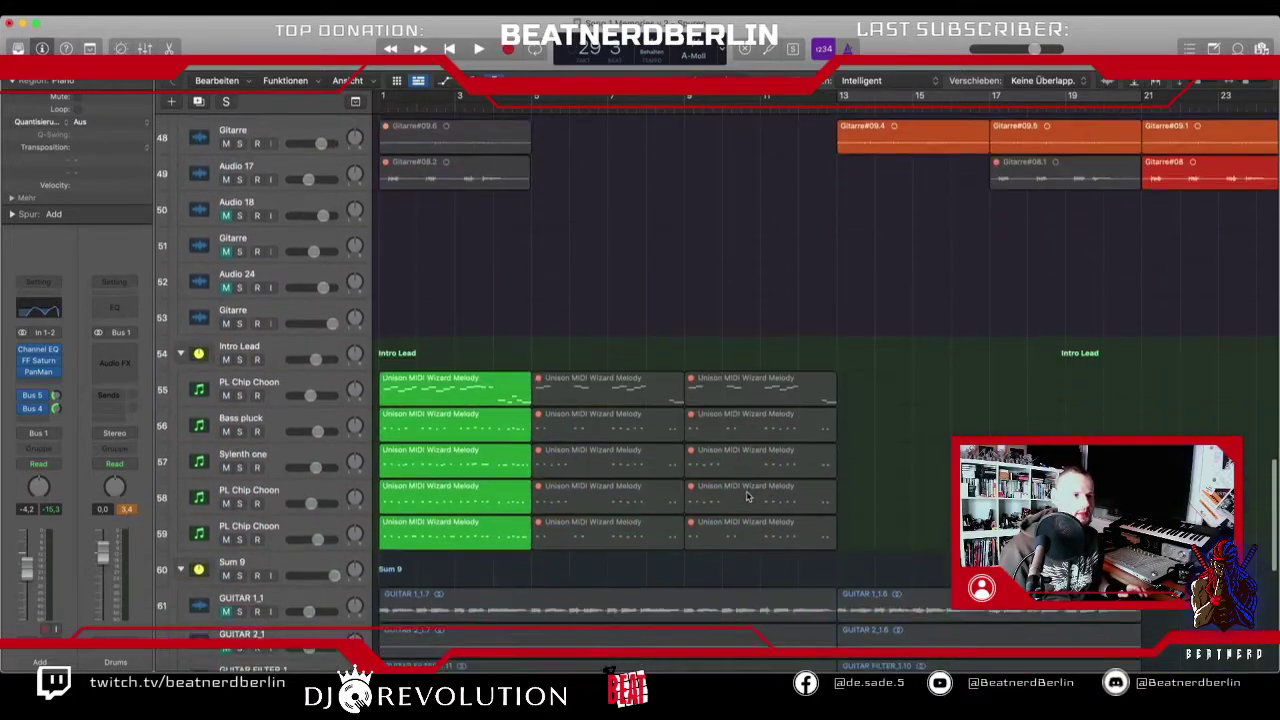
{"action": "scroll", "coordinate": [746, 494], "scroll_direction": "down", "scroll_amount": 4}
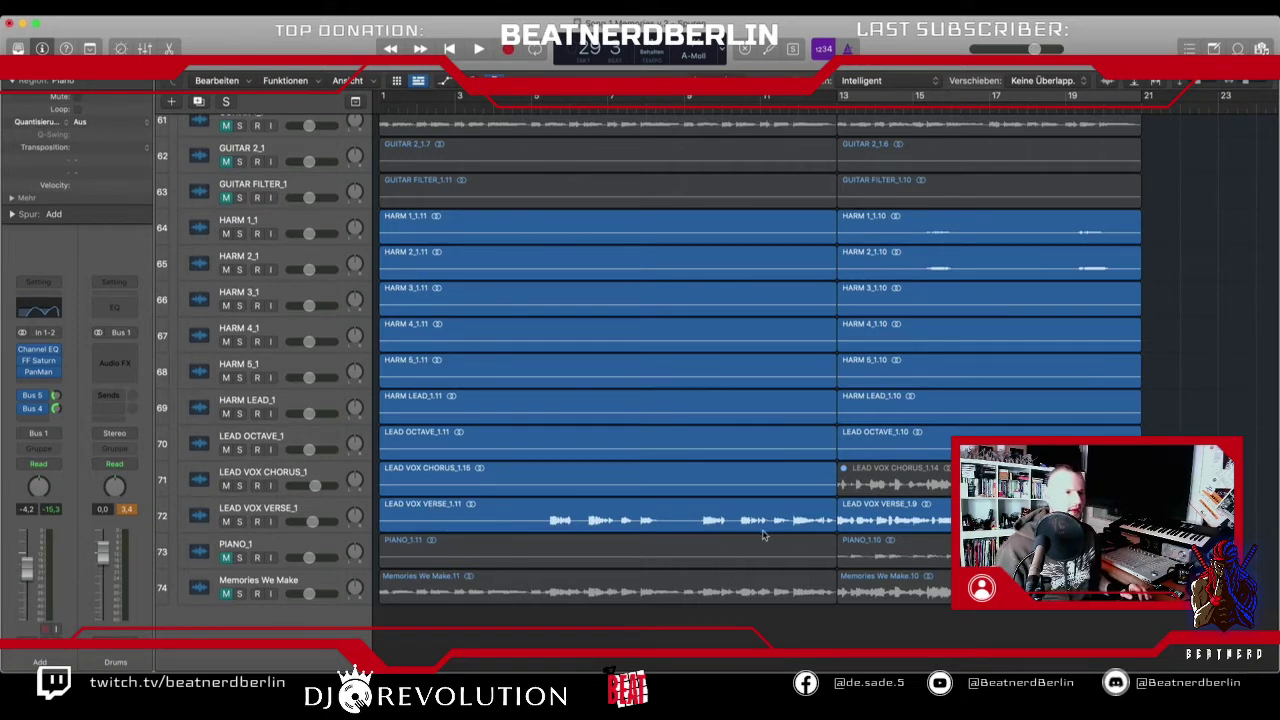
{"action": "scroll", "coordinate": [328, 240], "scroll_direction": "up", "scroll_amount": 5}
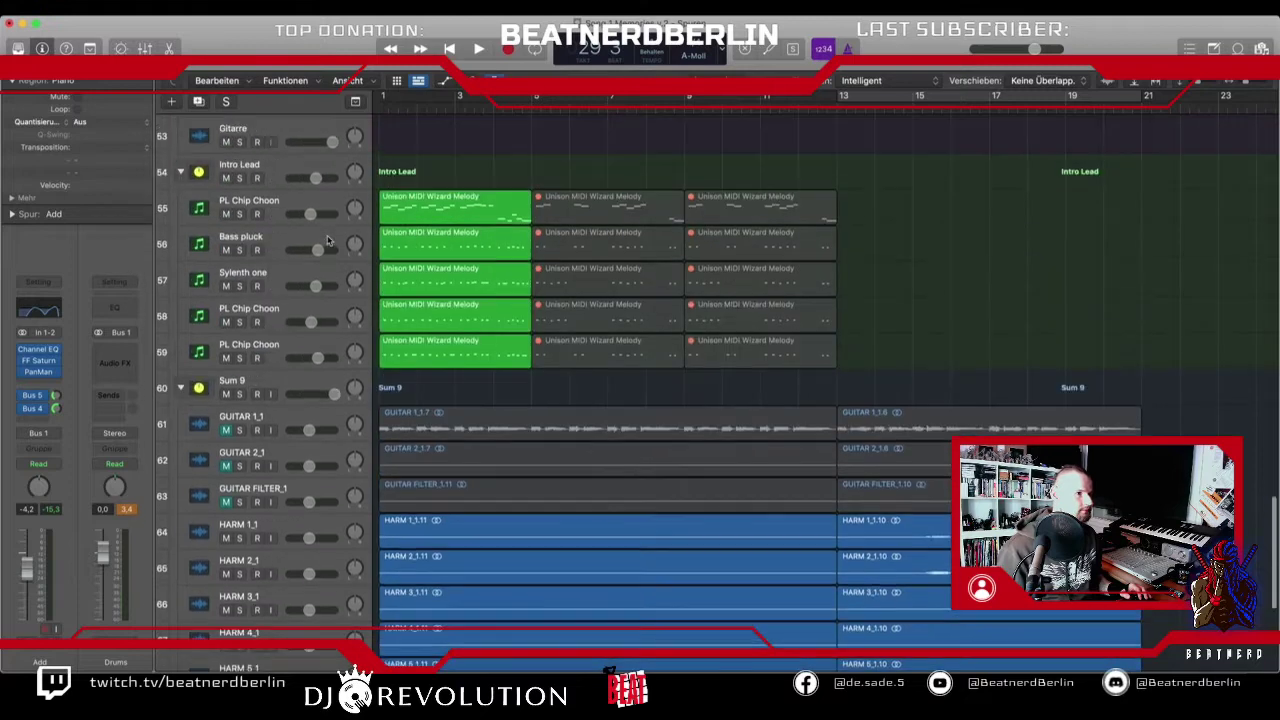
{"action": "left_click", "coordinate": [182, 389]}
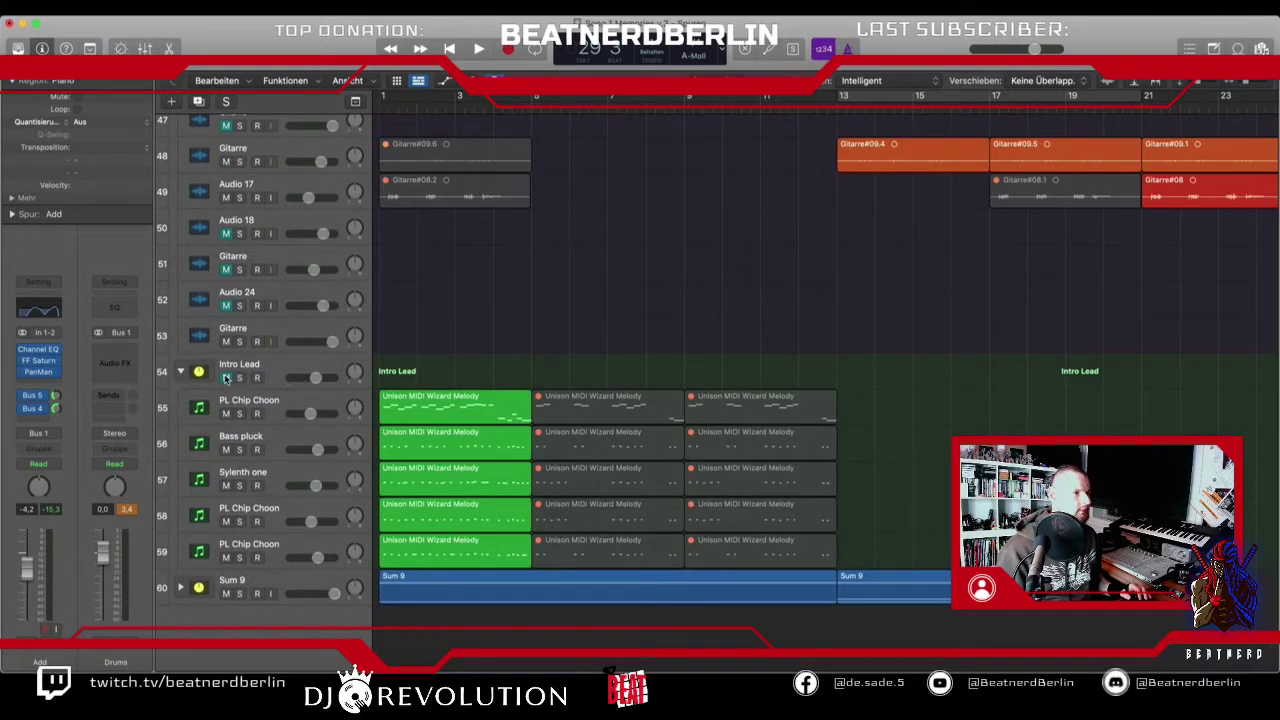
{"action": "left_click", "coordinate": [226, 593]}
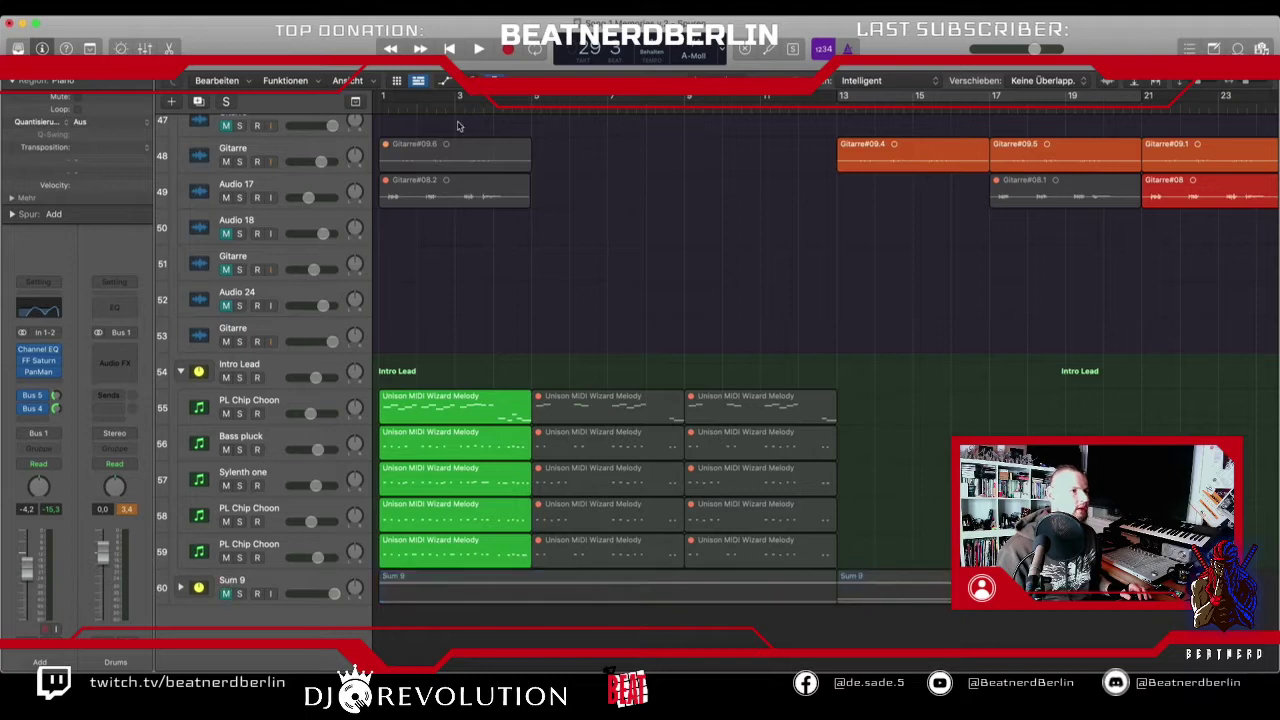
- Shorten the opening Kick part on track 4 so it ends at bar 9
{"action": "scroll", "coordinate": [464, 140], "scroll_direction": "up", "scroll_amount": 20}
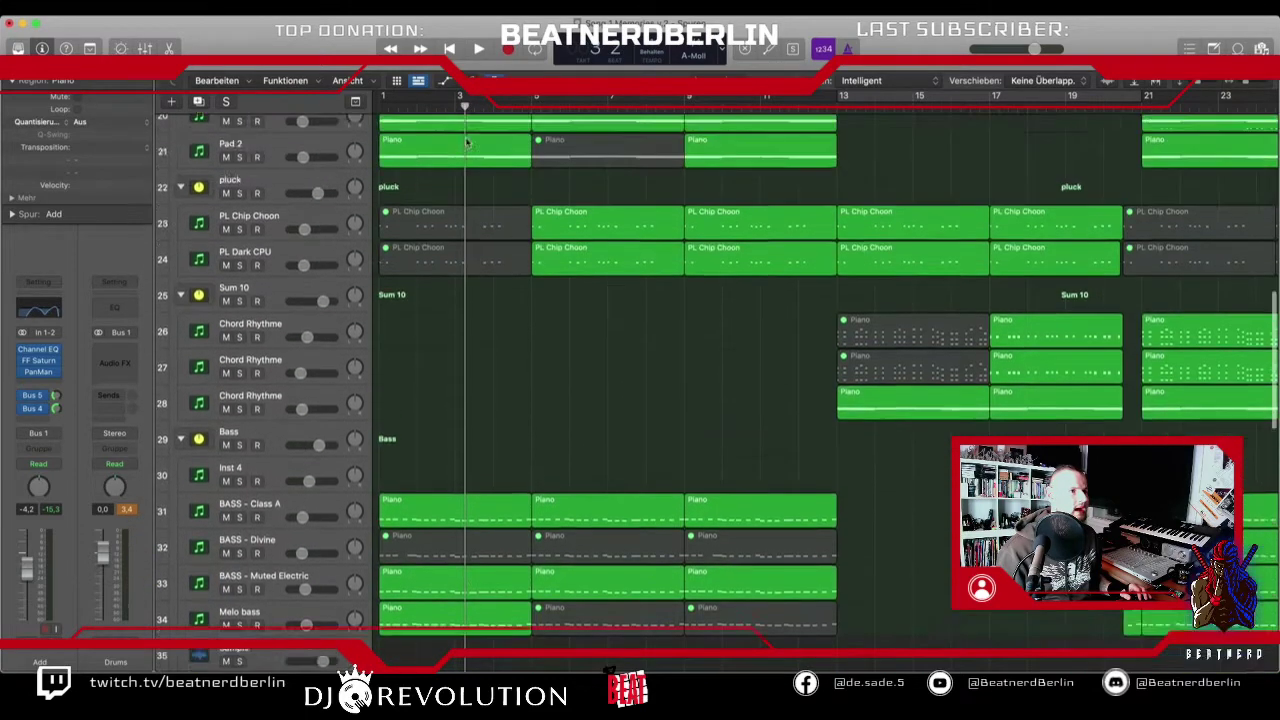
{"action": "scroll", "coordinate": [464, 140], "scroll_direction": "up", "scroll_amount": 3}
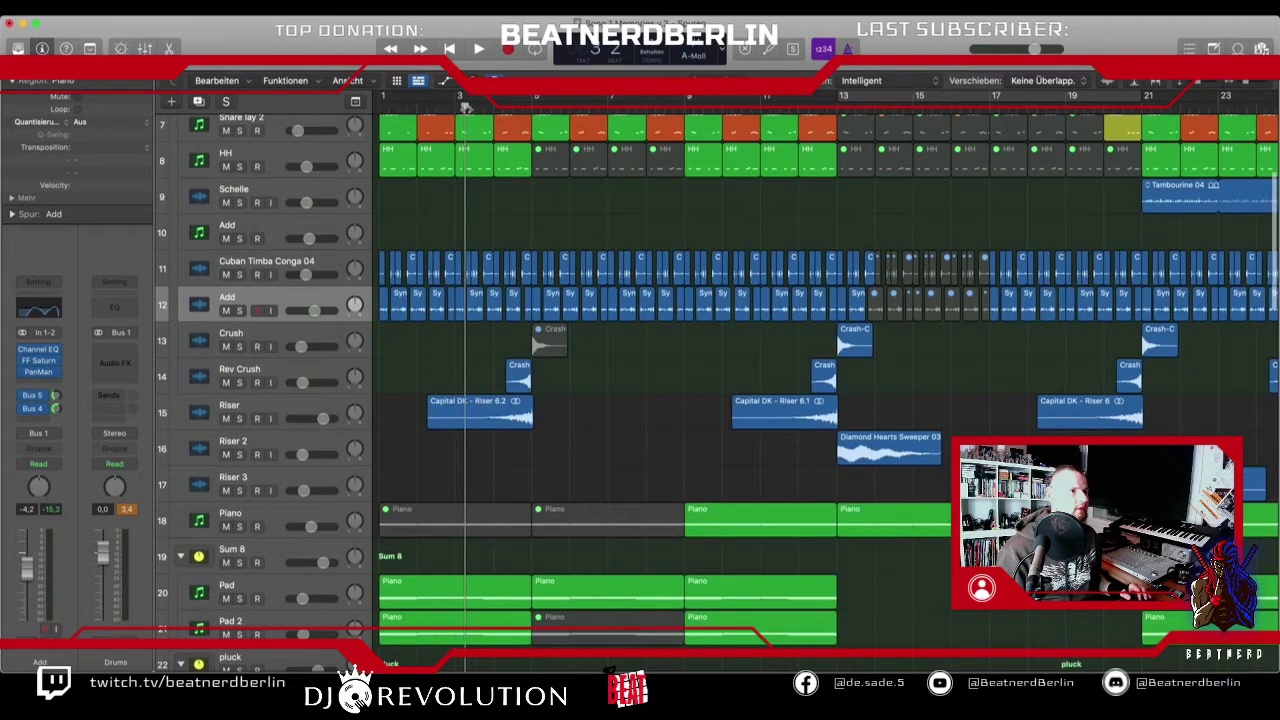
{"action": "scroll", "coordinate": [458, 150], "scroll_direction": "up", "scroll_amount": 6}
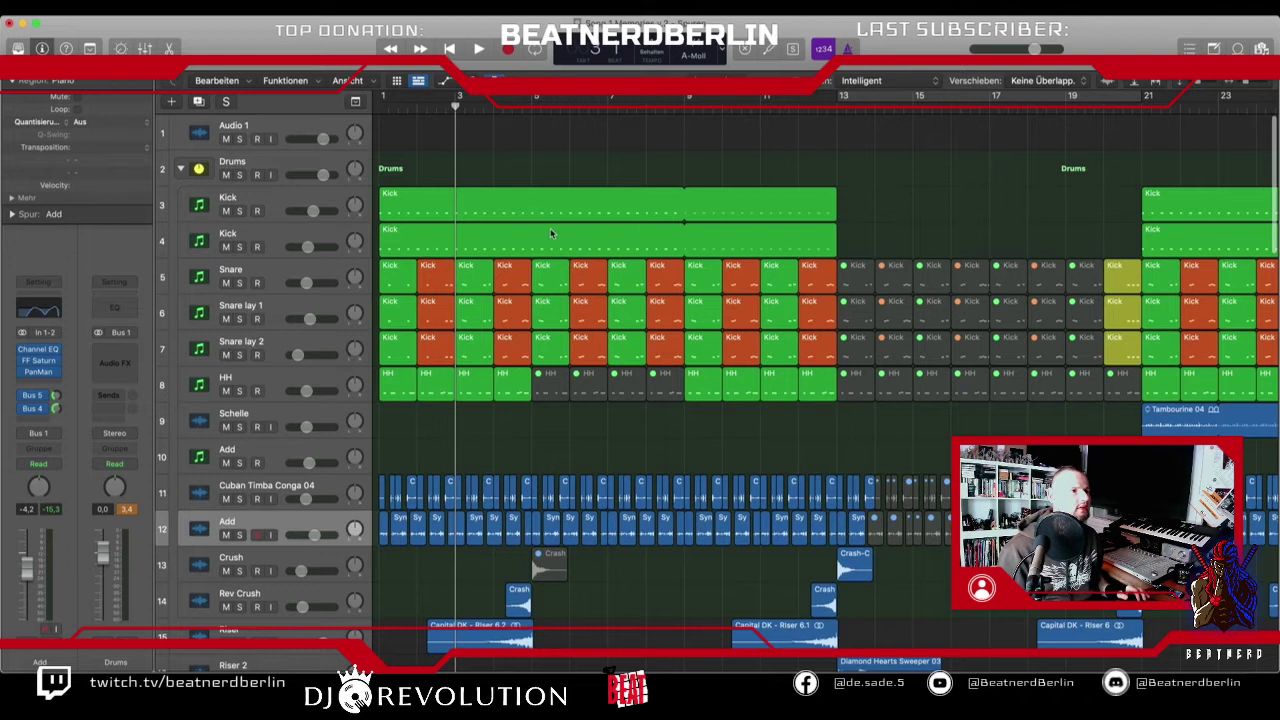
{"action": "left_click", "coordinate": [694, 231]}
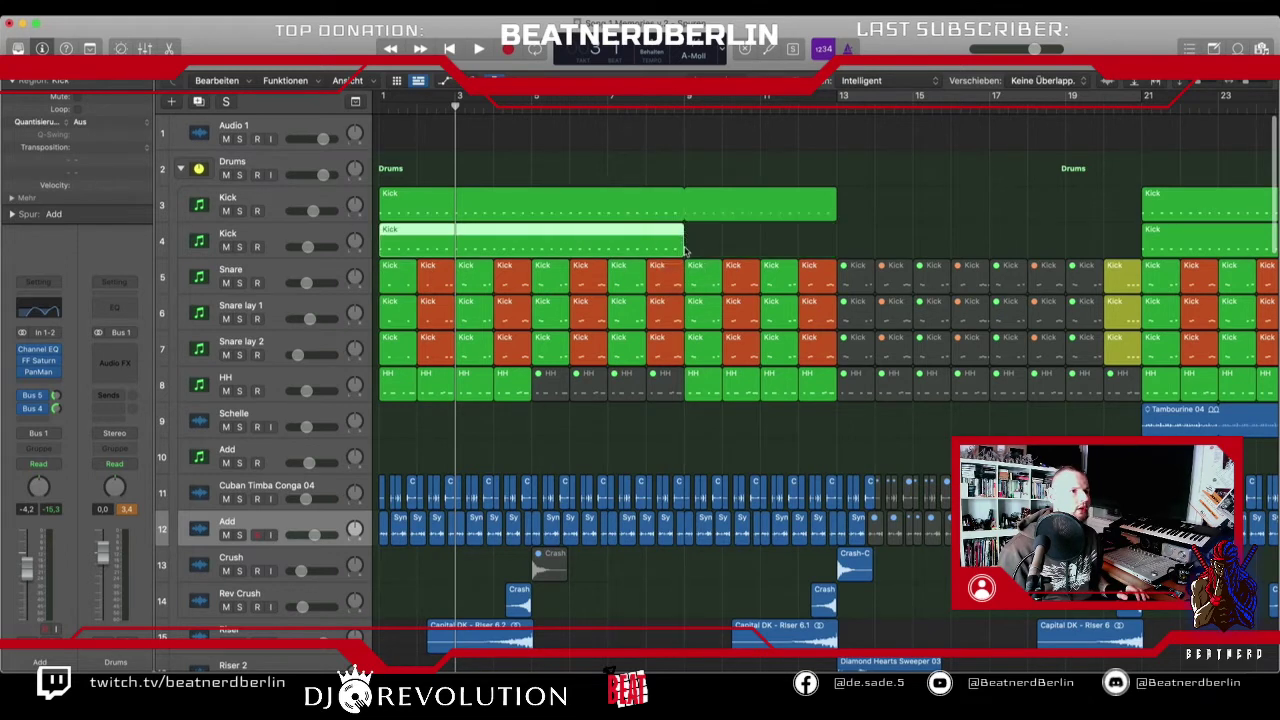
- Shorten the opening Kick part on track 4 to end at bar 5 and copy it to bar 9
{"action": "left_click_drag", "start_coordinate": [683, 251], "coordinate": [531, 251]}
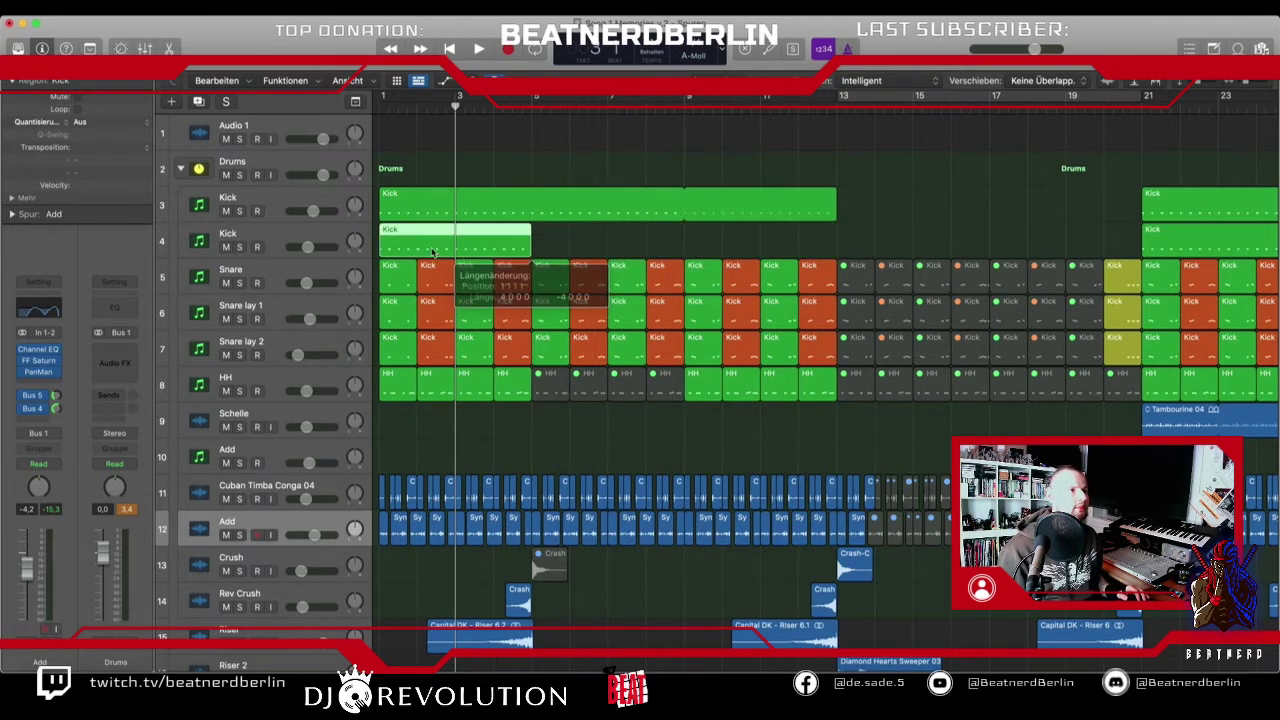
{"action": "left_click_drag", "start_coordinate": [390, 243], "coordinate": [694, 243]}
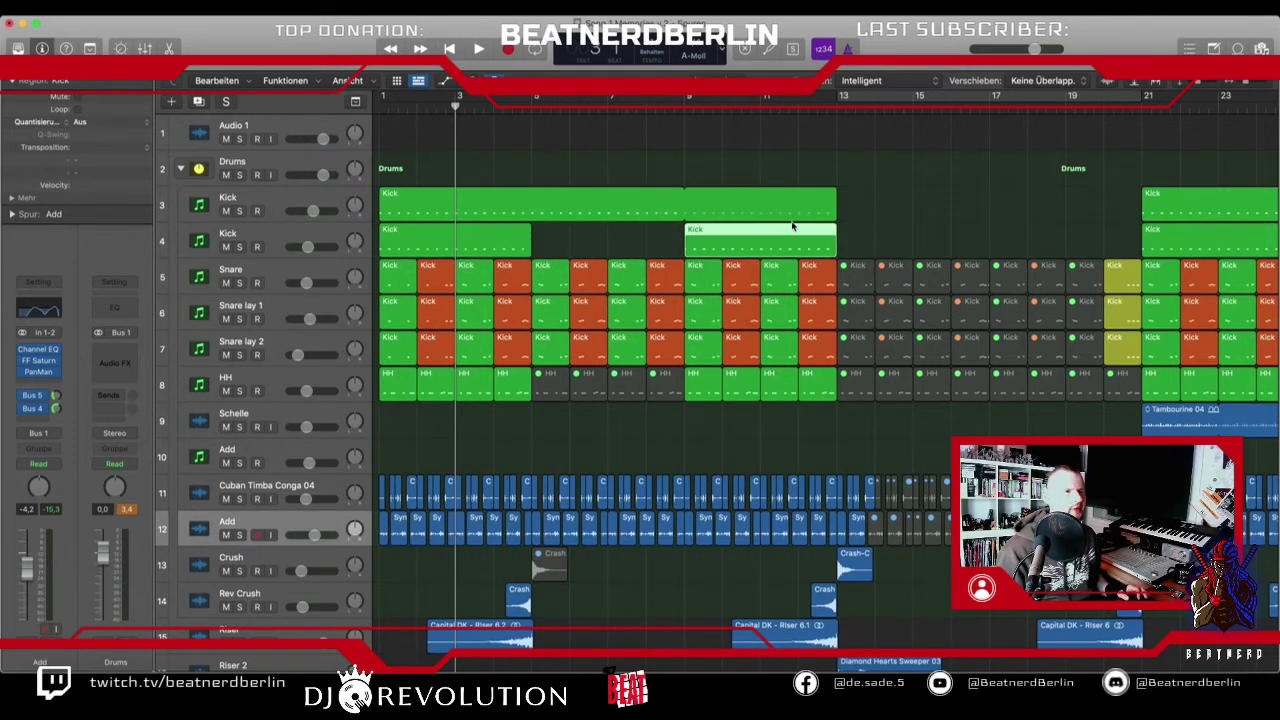
- Duplicate the track 4 Kick as a new track with the same settings directly below it
{"action": "scroll", "coordinate": [741, 235], "scroll_direction": "right", "scroll_amount": 5}
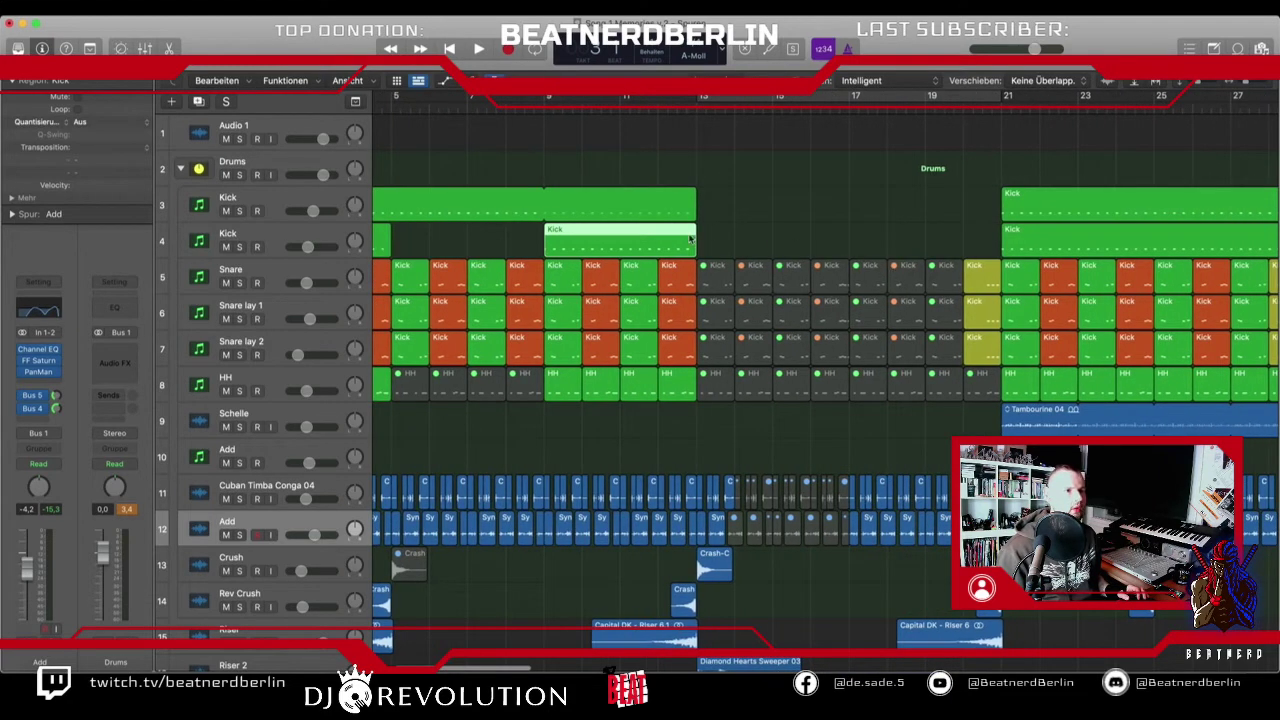
{"action": "scroll", "coordinate": [689, 238], "scroll_direction": "down", "scroll_amount": 1}
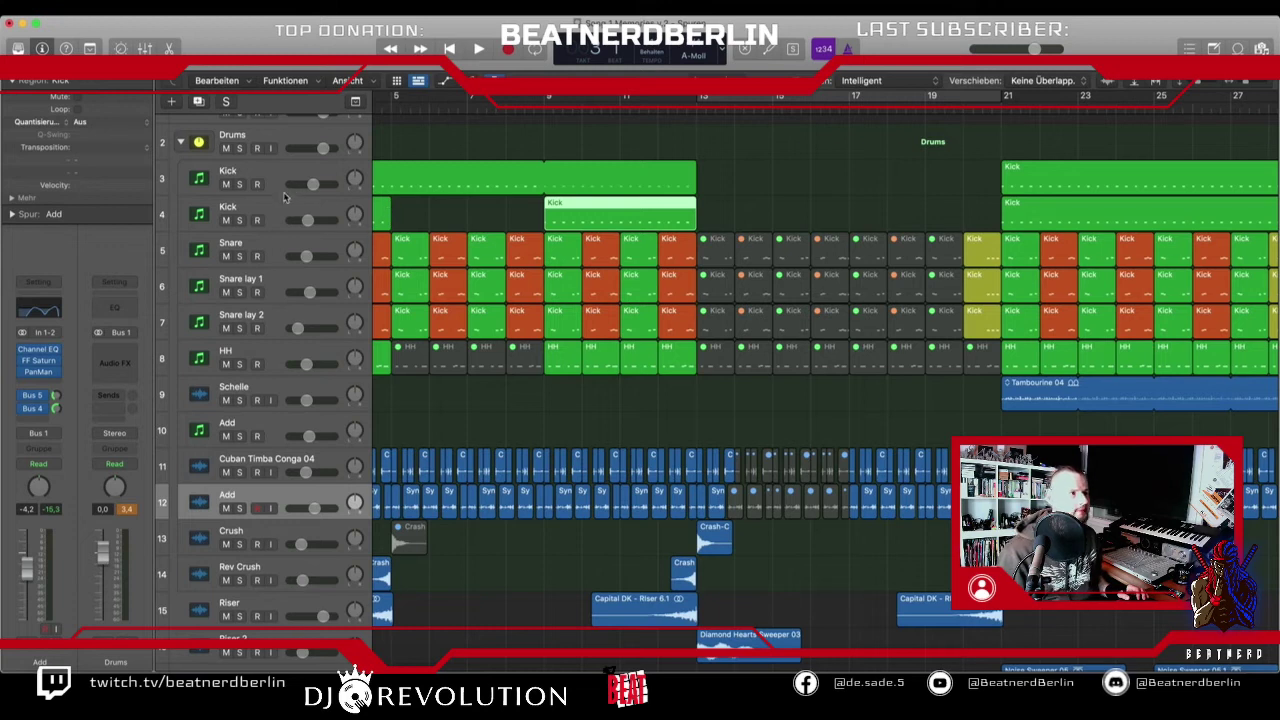
{"action": "left_click", "coordinate": [281, 208]}
{"action": "left_click", "coordinate": [198, 102]}
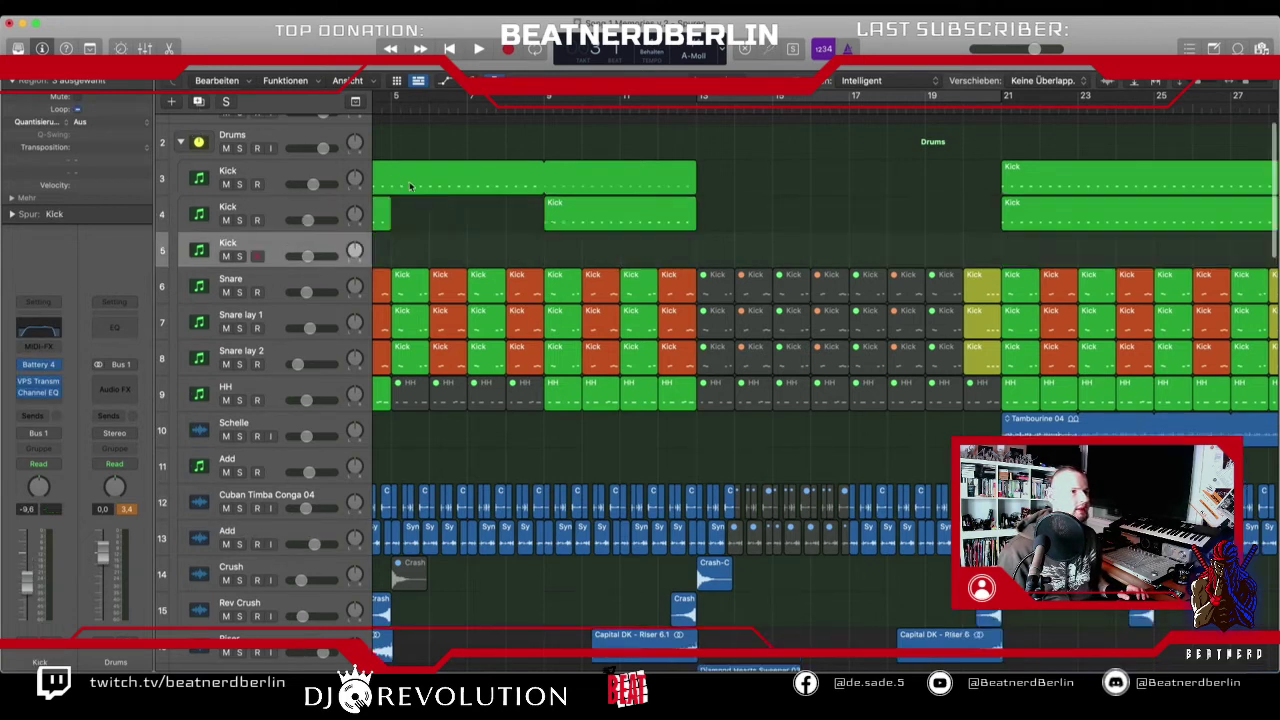
- Audition the bar 9 Kick part and copy it onto the new Kick track at bars 13 and 17
{"action": "left_click", "coordinate": [557, 219]}
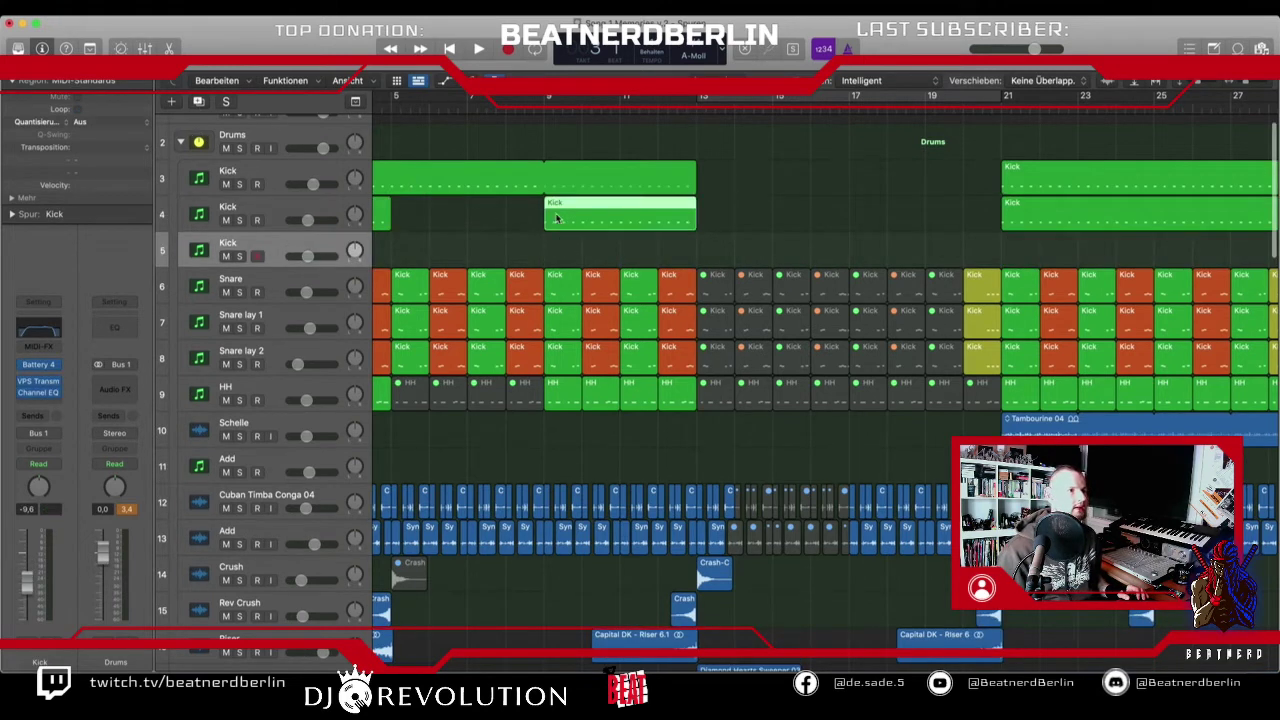
{"action": "left_click", "coordinate": [547, 109]}
{"action": "key", "text": "space"}
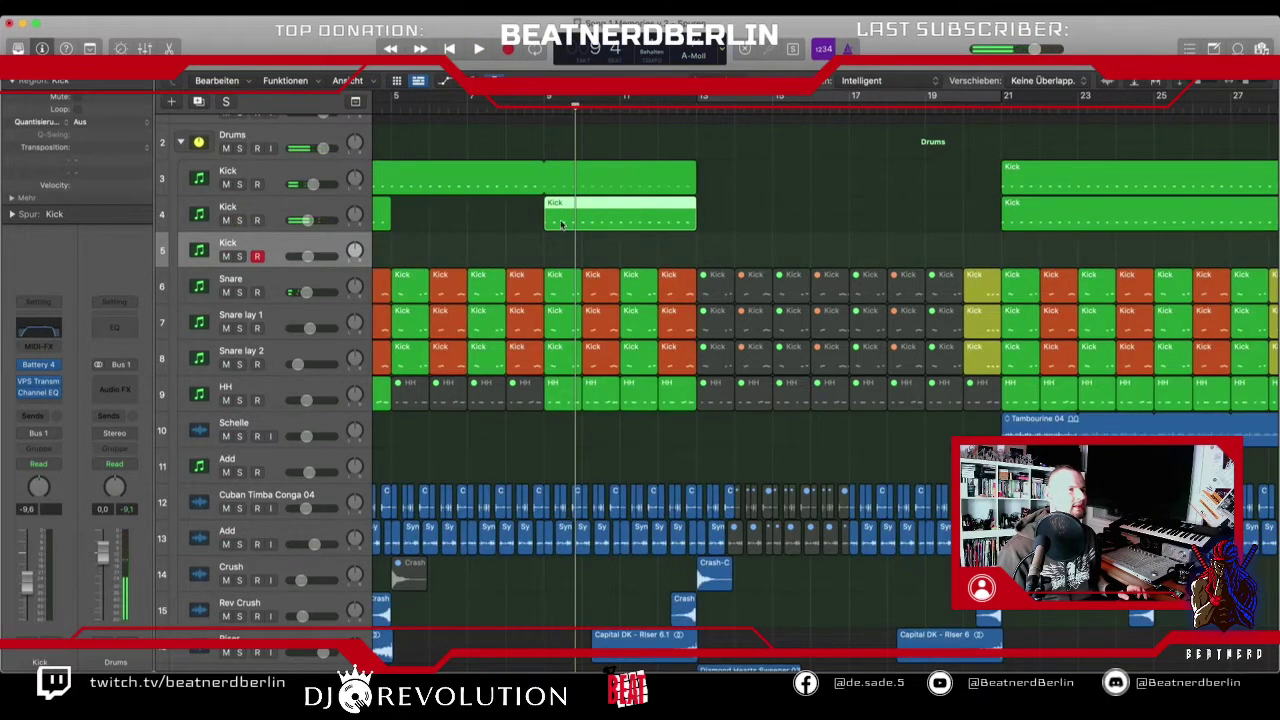
{"action": "left_click_drag", "start_coordinate": [561, 224], "coordinate": [868, 248]}
- Cycle playback from bar 13, mute the conga and Add regions starting there, and extend the cycle range to bar 25
{"action": "left_click", "coordinate": [704, 101]}
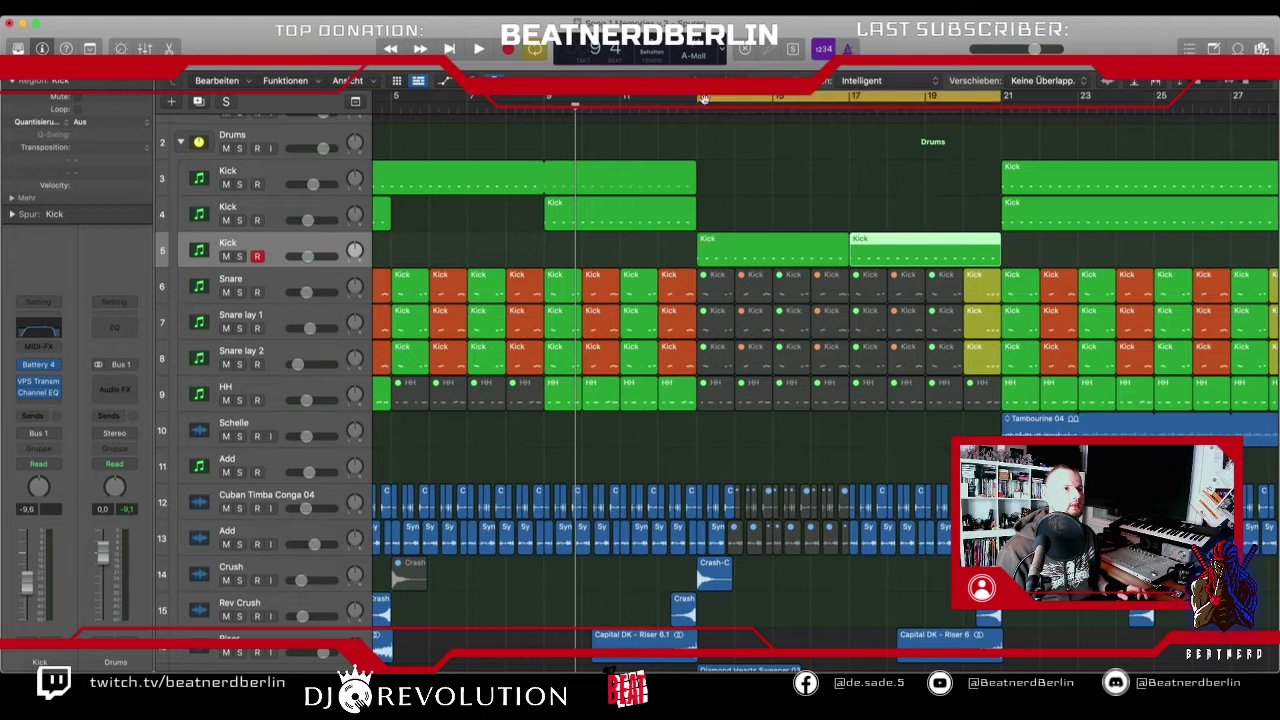
{"action": "key", "text": "space"}
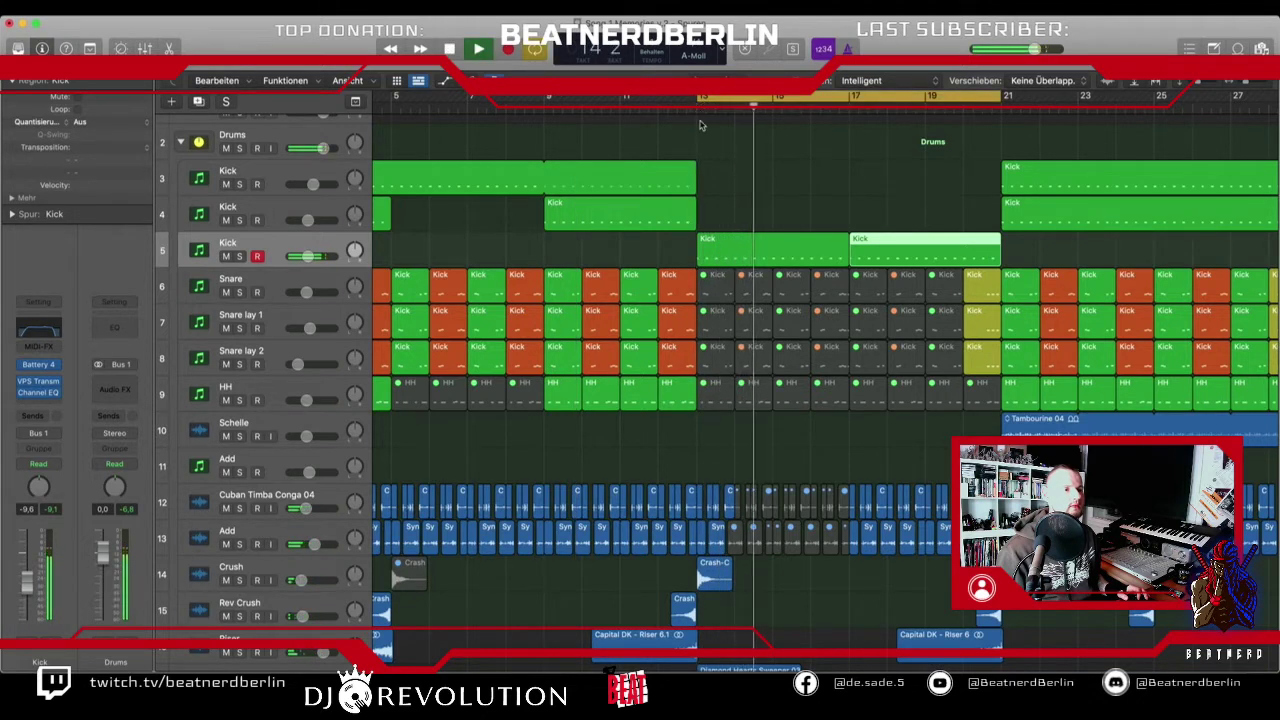
{"action": "left_click_drag", "start_coordinate": [700, 459], "coordinate": [733, 537]}
{"action": "key", "text": "ctrl+m"}
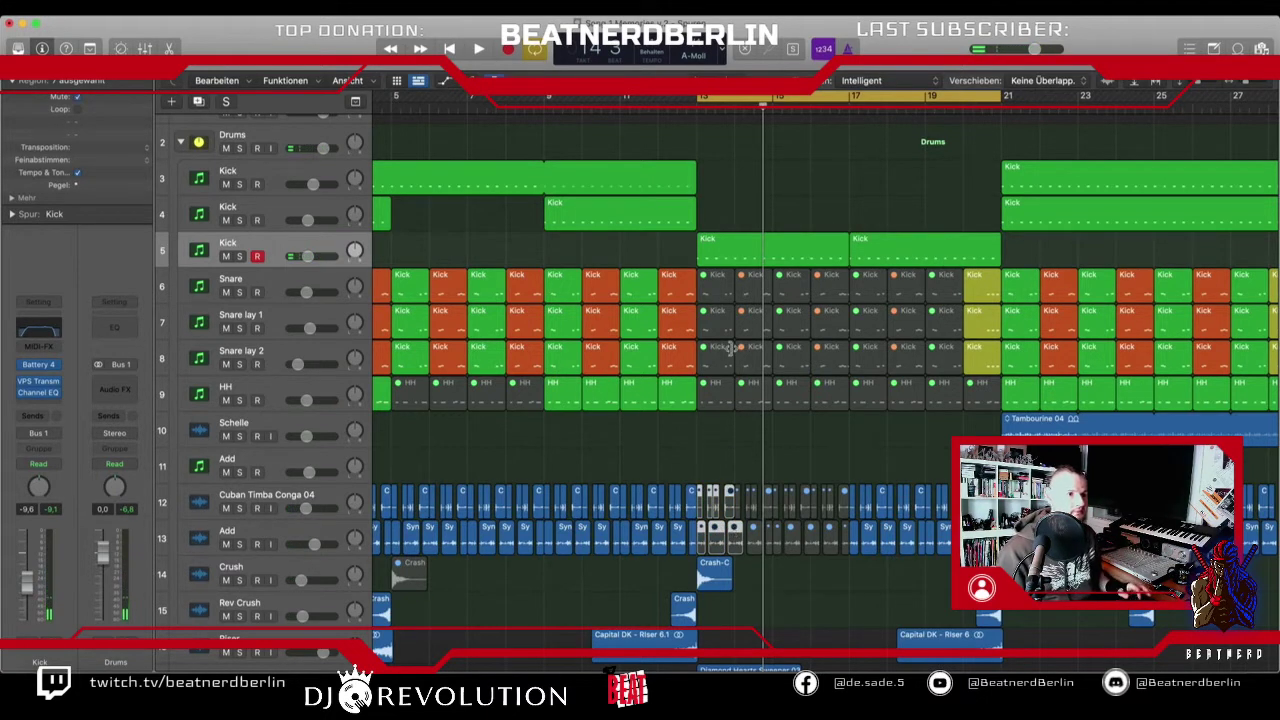
{"action": "scroll", "coordinate": [731, 348], "scroll_direction": "up", "scroll_amount": 1}
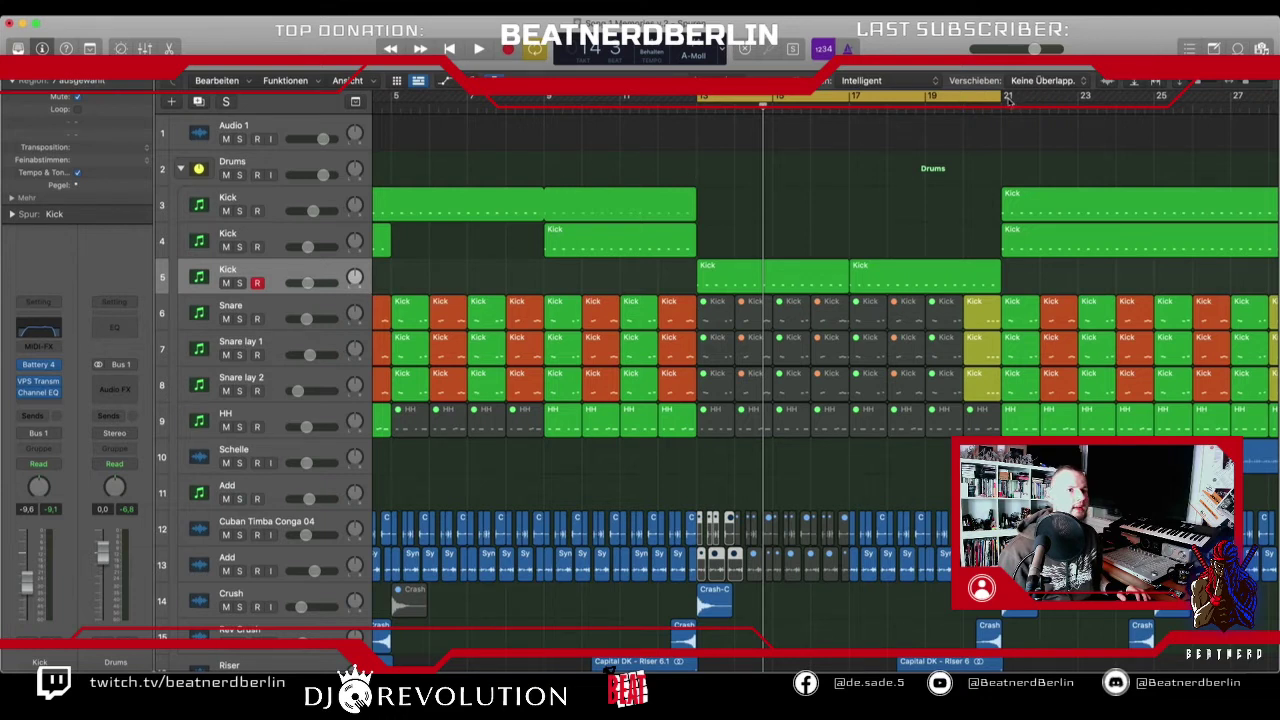
{"action": "left_click_drag", "start_coordinate": [1002, 100], "coordinate": [1158, 100]}
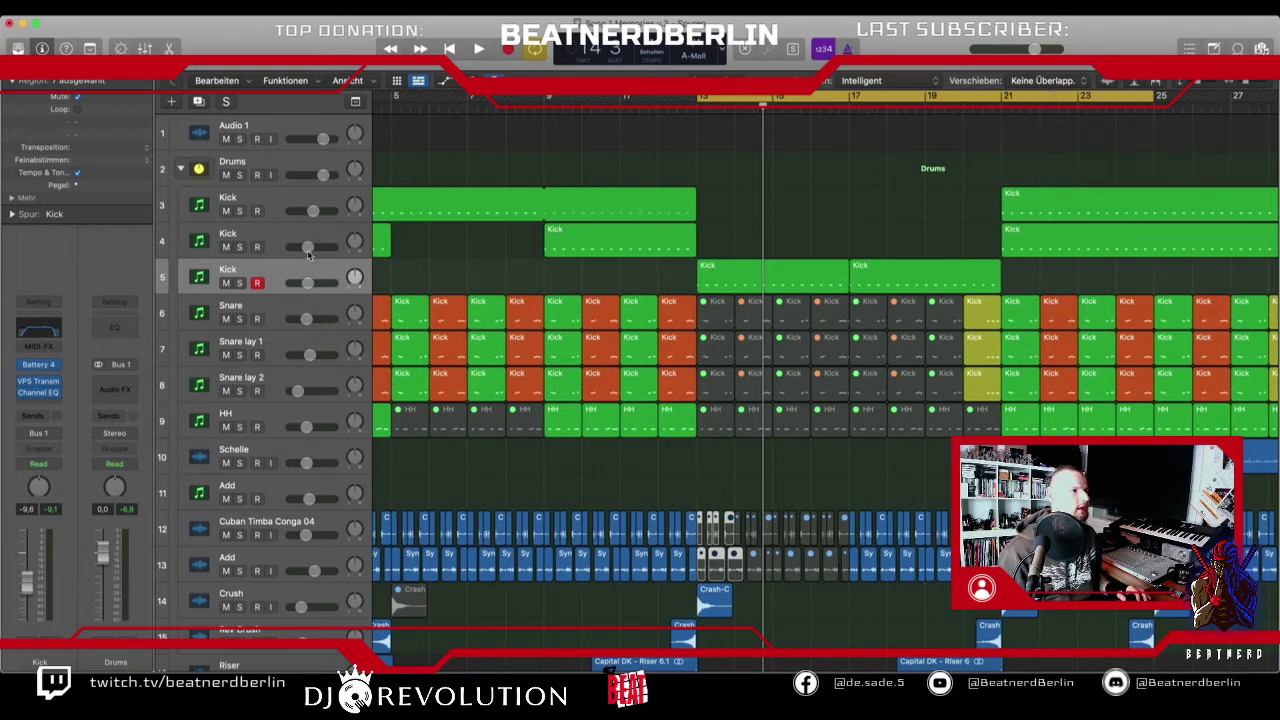
- Insert the stereo FabFilter FF Simplon filter after the Channel EQ on the new Kick track
{"action": "left_click", "coordinate": [38, 406]}
{"action": "mouse_move", "coordinate": [73, 658]}
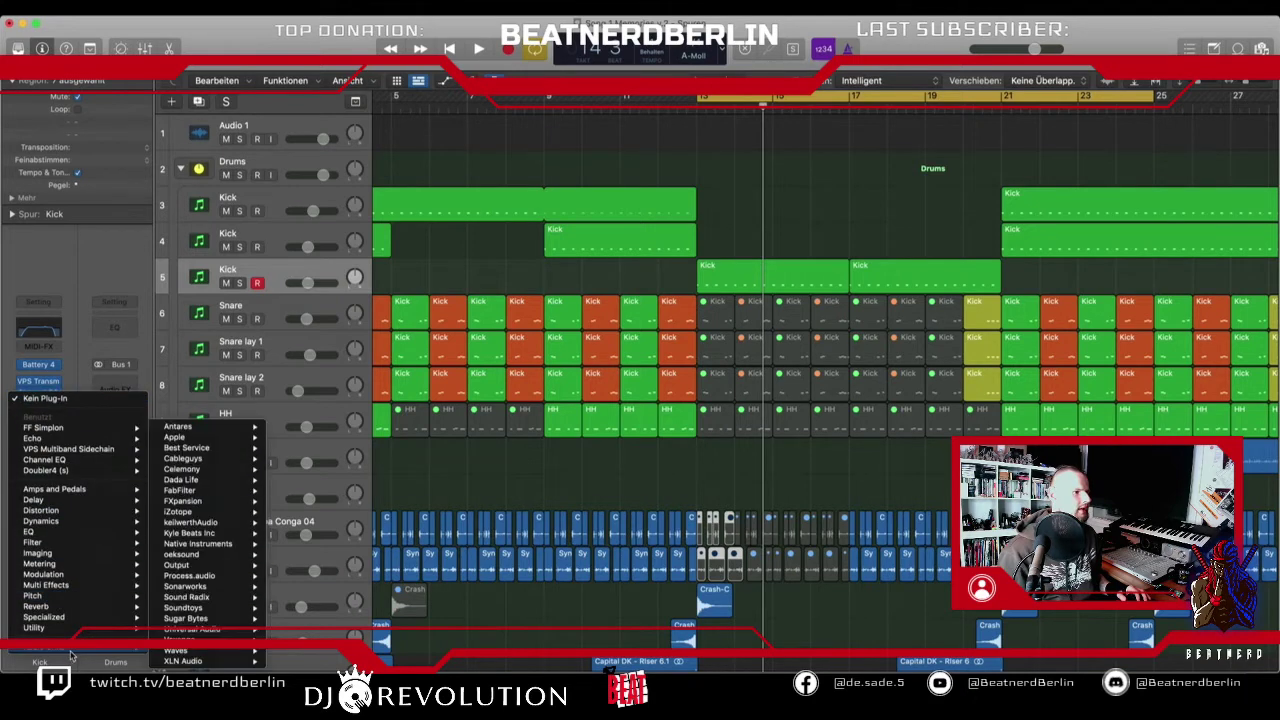
{"action": "mouse_move", "coordinate": [200, 490]}
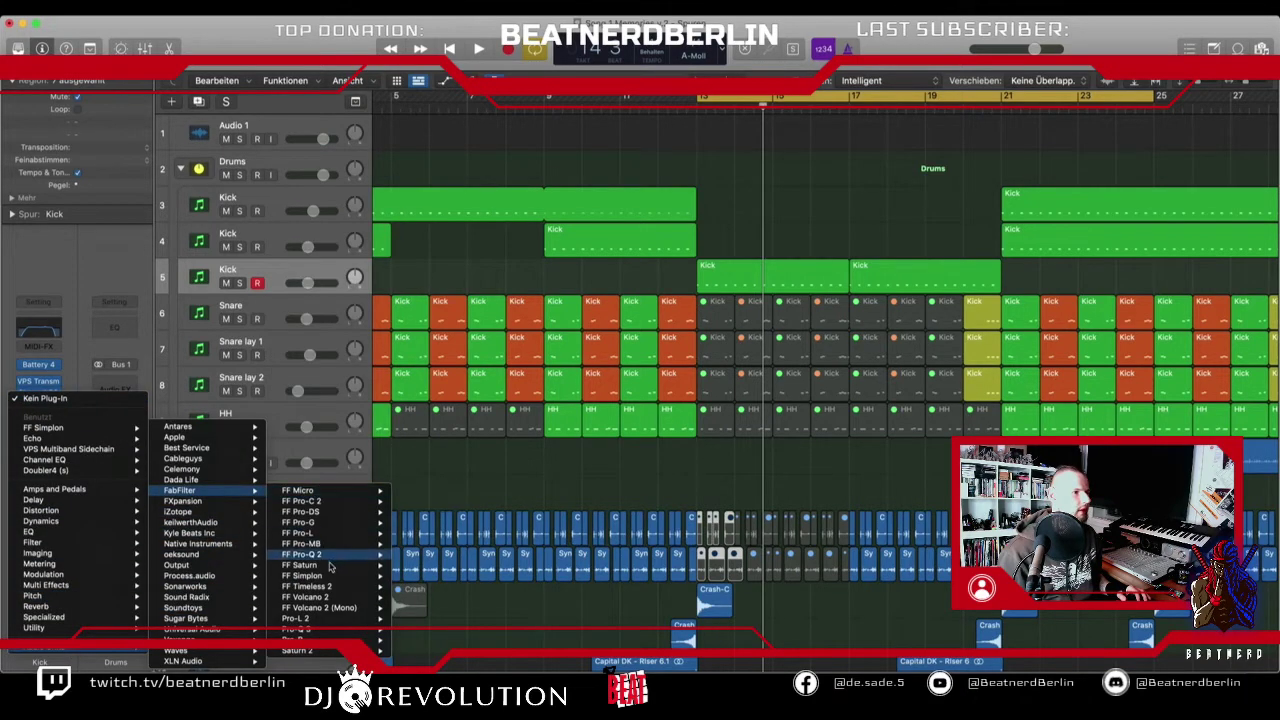
{"action": "mouse_move", "coordinate": [329, 578]}
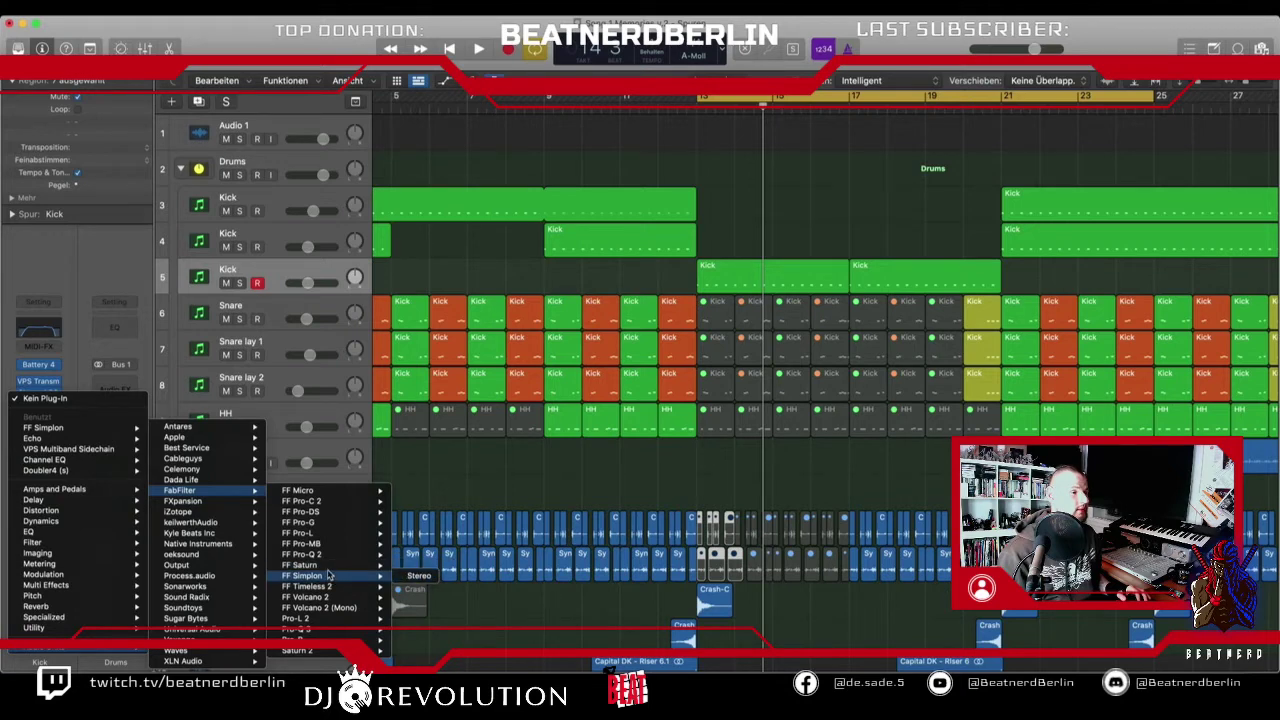
{"action": "left_click", "coordinate": [420, 577]}
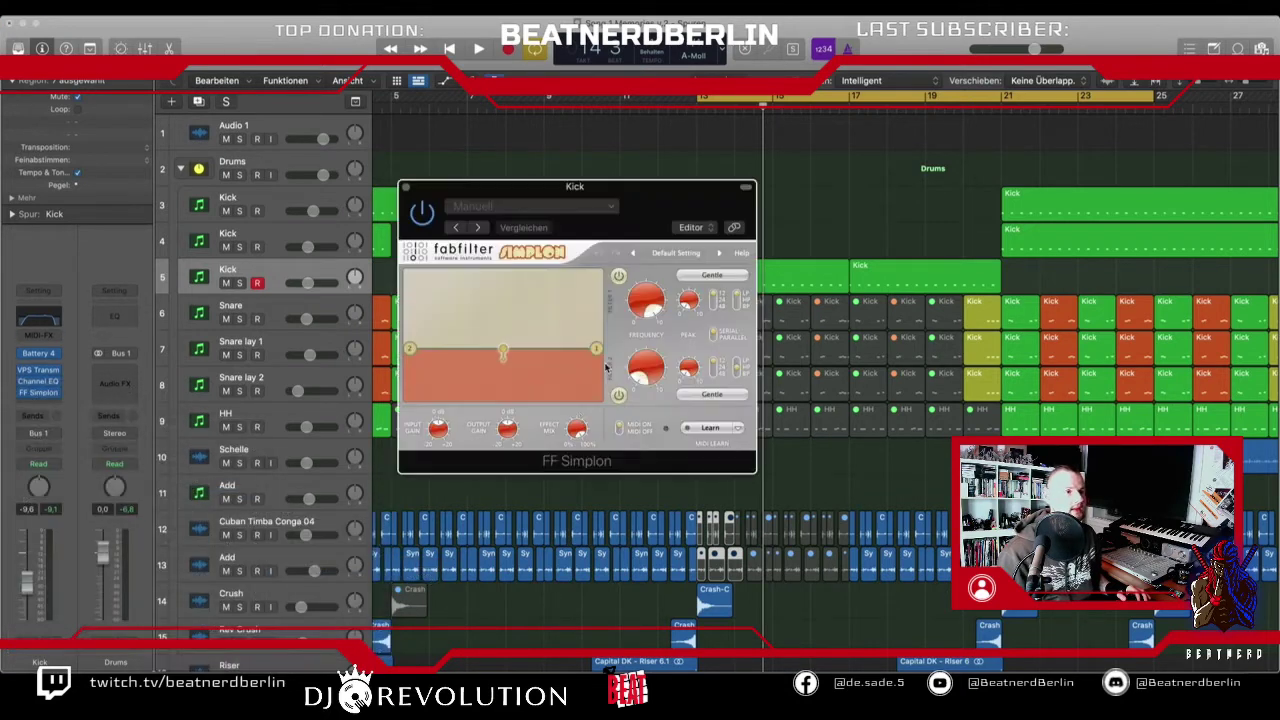
- Set Simplon's Filter 1 frequency to 75616 Hz and Filter 2 frequency to about 7800 Hz while auditioning the kick
{"action": "mouse_move", "coordinate": [636, 313]}
{"action": "left_mouse_down"}
{"action": "mouse_move", "coordinate": [642, 330]}
{"action": "mouse_move", "coordinate": [646, 304]}
{"action": "left_mouse_up"}
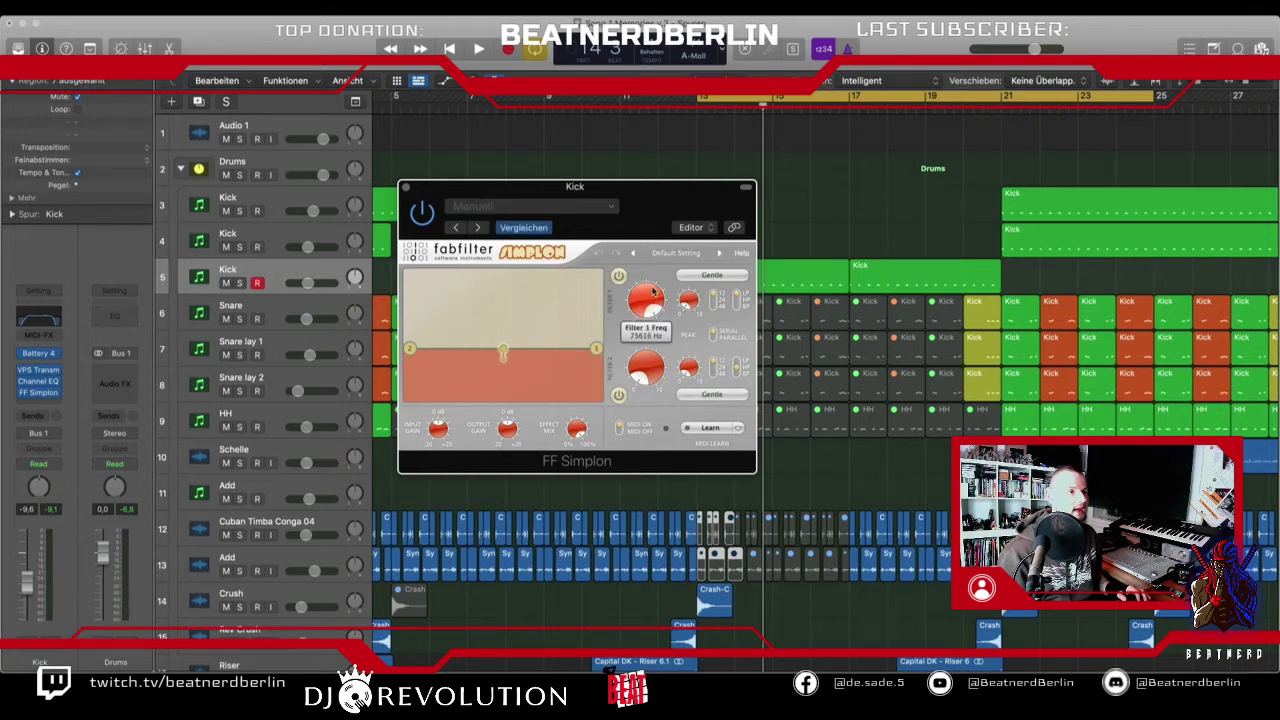
{"action": "mouse_move", "coordinate": [643, 377]}
{"action": "left_mouse_down"}
{"action": "mouse_move", "coordinate": [656, 218]}
{"action": "mouse_move", "coordinate": [720, 394]}
{"action": "mouse_move", "coordinate": [666, 381]}
{"action": "left_mouse_up"}
{"action": "key", "text": "space"}
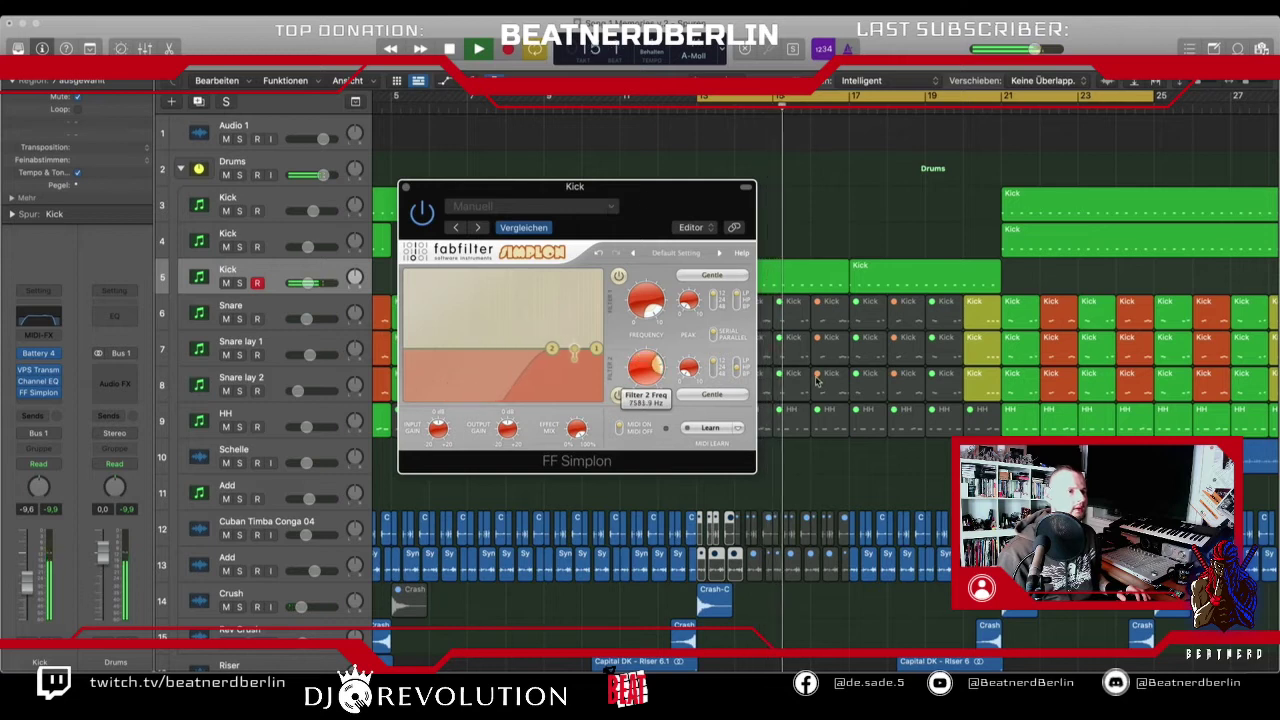
{"action": "key", "text": "space"}
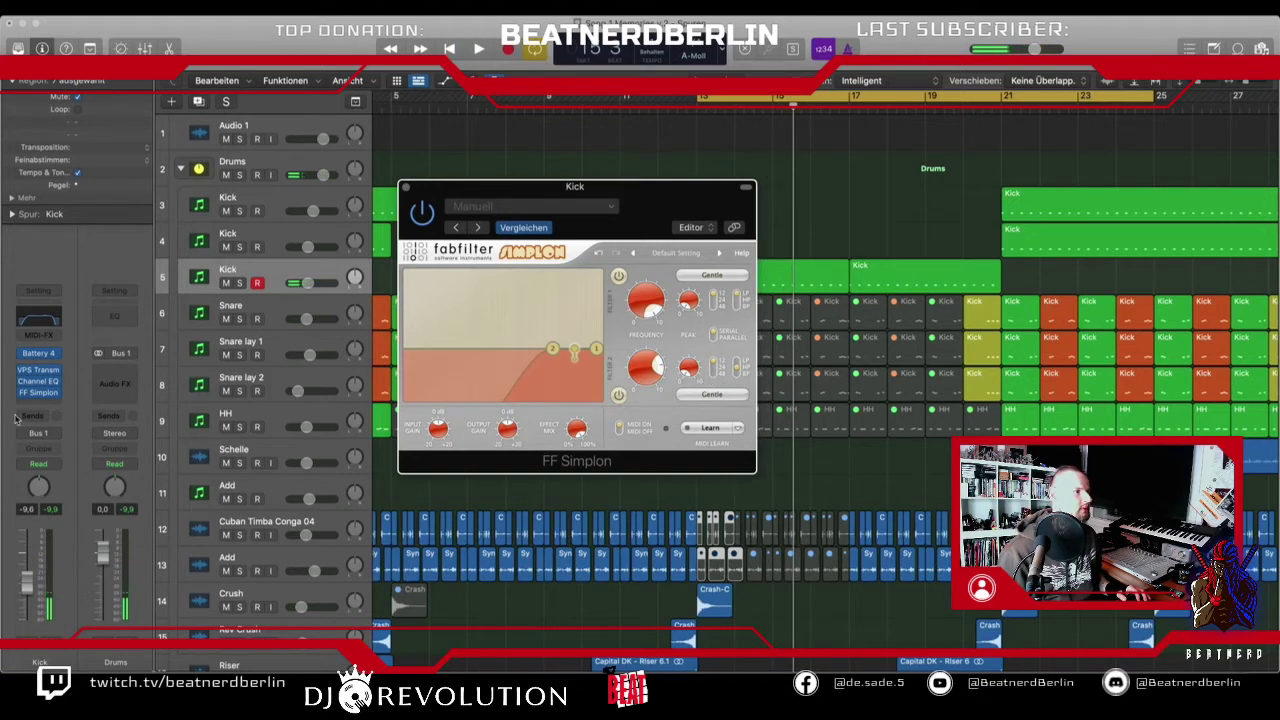
- Switch the new Kick track to Touch automation and record Simplon filter frequency moves during playback from bar 13 to bar 21
{"action": "left_click", "coordinate": [40, 463]}
{"action": "left_click", "coordinate": [40, 476]}
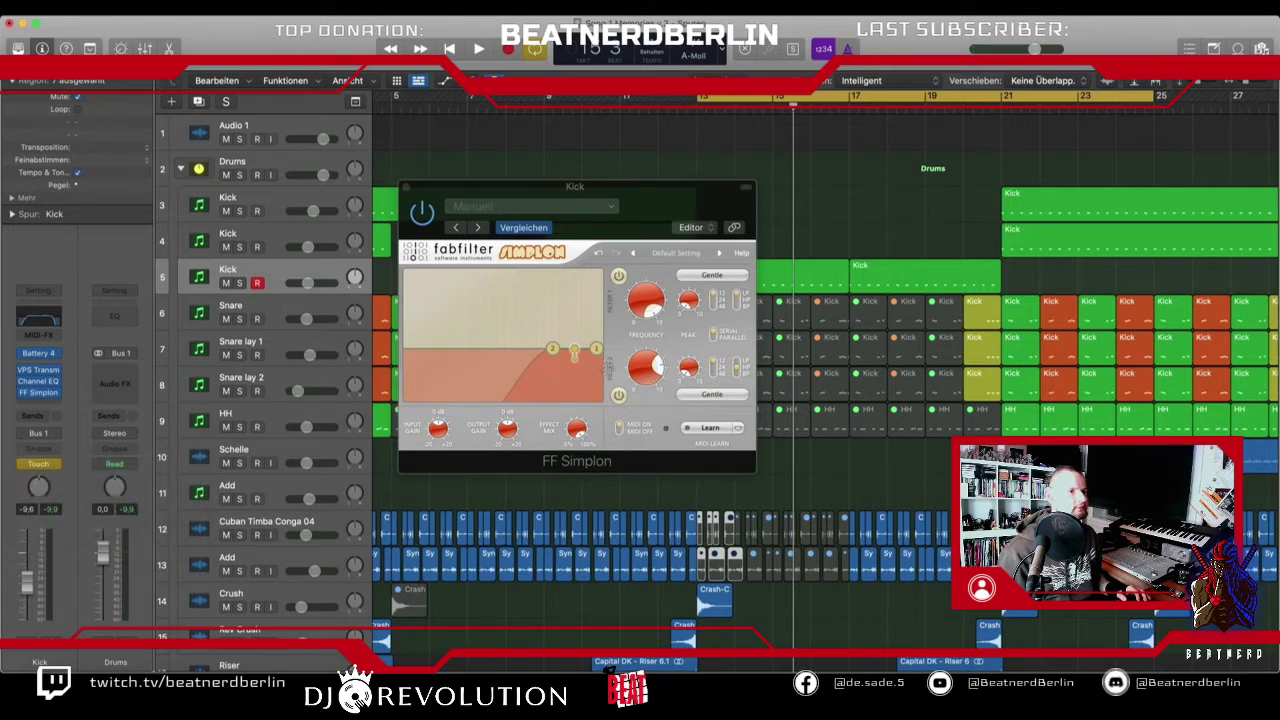
{"action": "key", "text": "space"}
{"action": "left_click", "coordinate": [649, 309]}
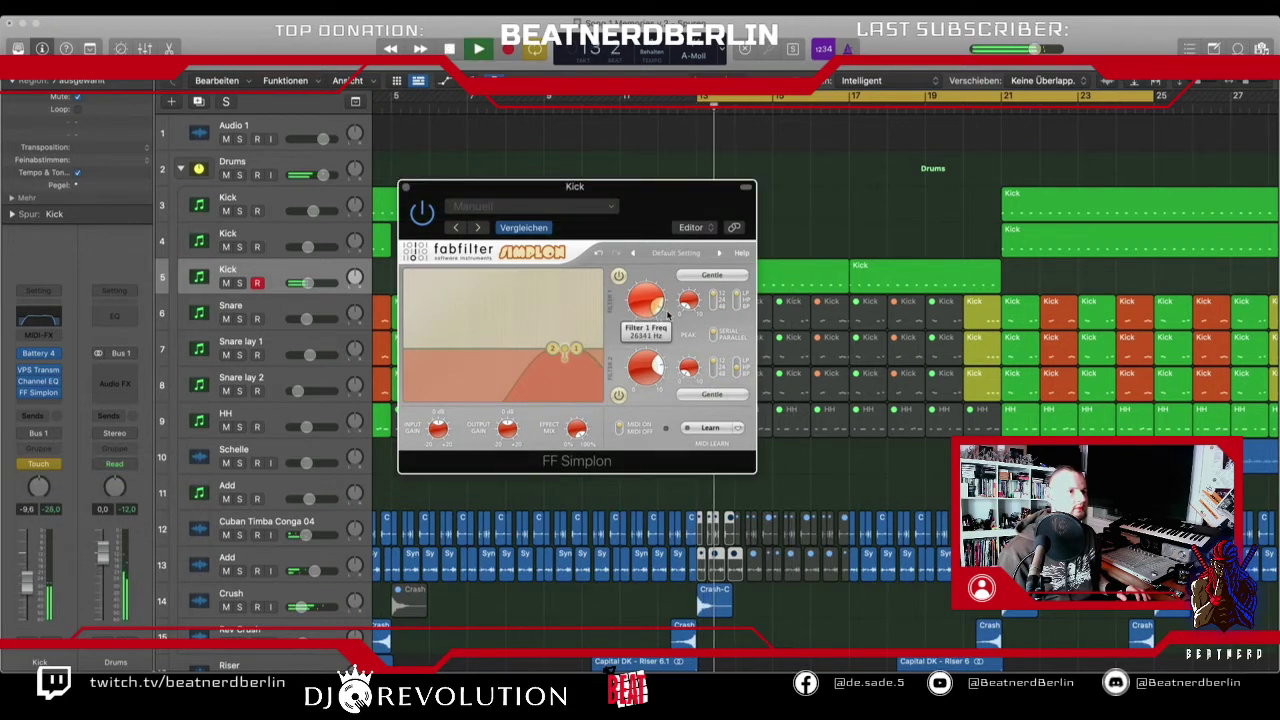
{"action": "left_click_drag", "start_coordinate": [651, 370], "coordinate": [523, 496]}
{"action": "key", "text": "space"}
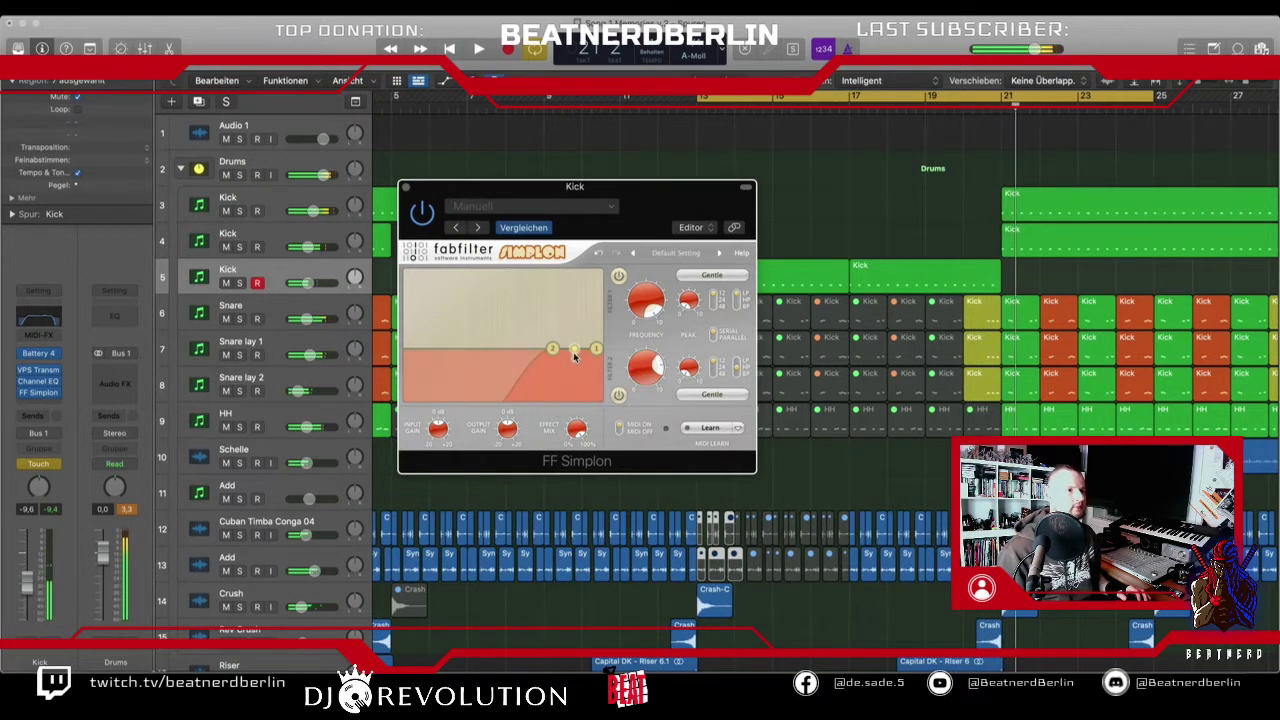
- Return the new Kick track's automation mode to Read and close the FF Simplon window
{"action": "left_click", "coordinate": [50, 464]}
{"action": "left_click", "coordinate": [33, 453]}
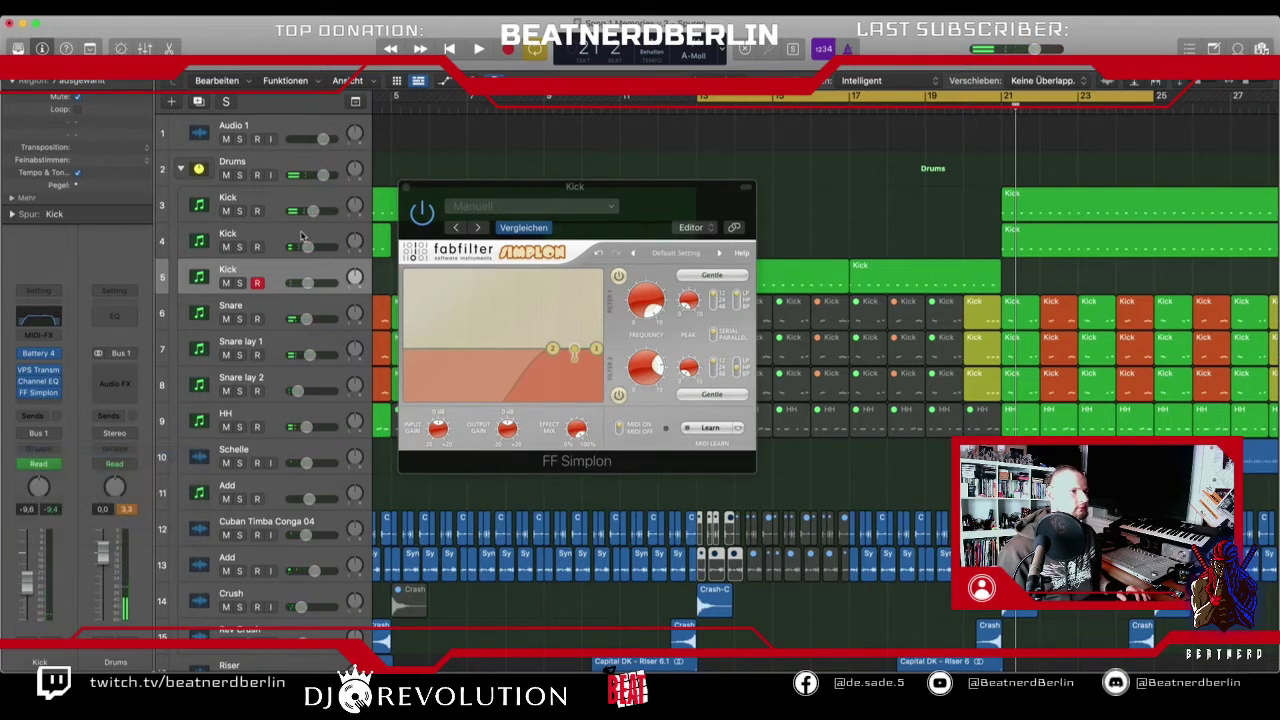
{"action": "left_click", "coordinate": [405, 188]}
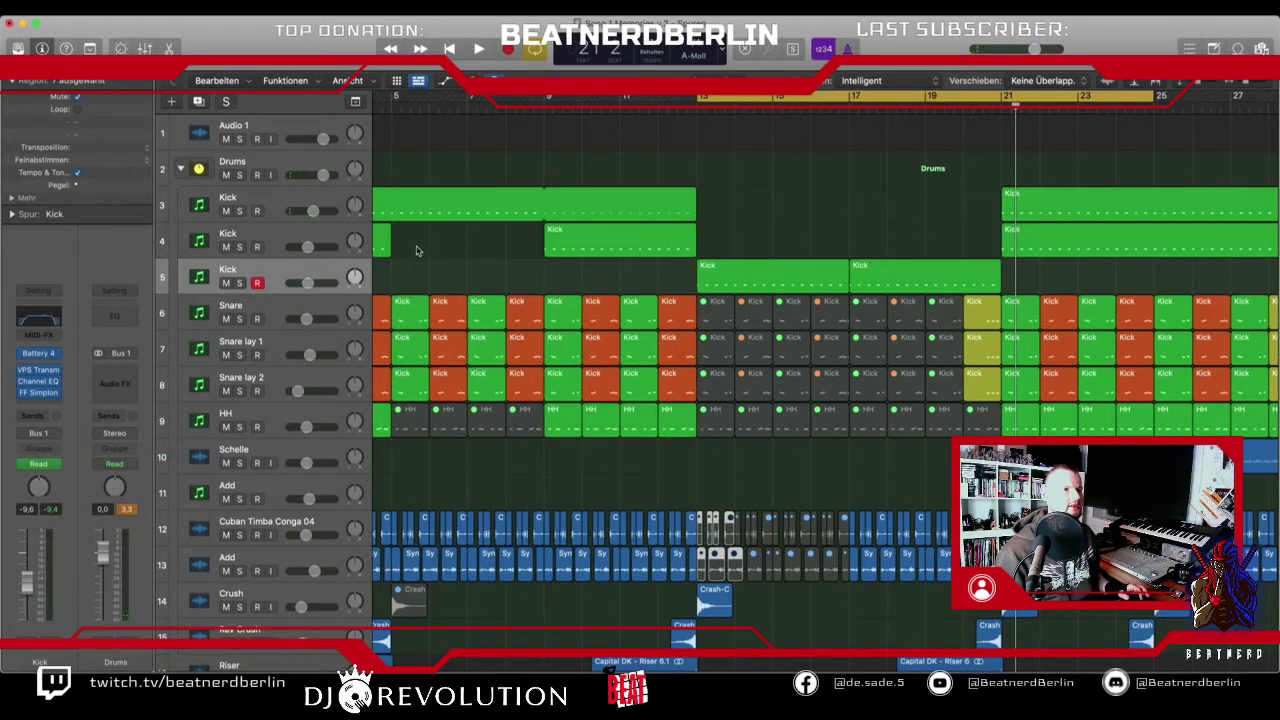
- Show track automation and delete the recorded Filter 1 Freq points near bar 13 on the new Kick track
{"action": "key", "text": "a"}
{"action": "scroll", "coordinate": [477, 258], "scroll_direction": "up", "scroll_amount": 2}
{"action": "scroll", "coordinate": [476, 260], "scroll_direction": "up", "scroll_amount": 3}
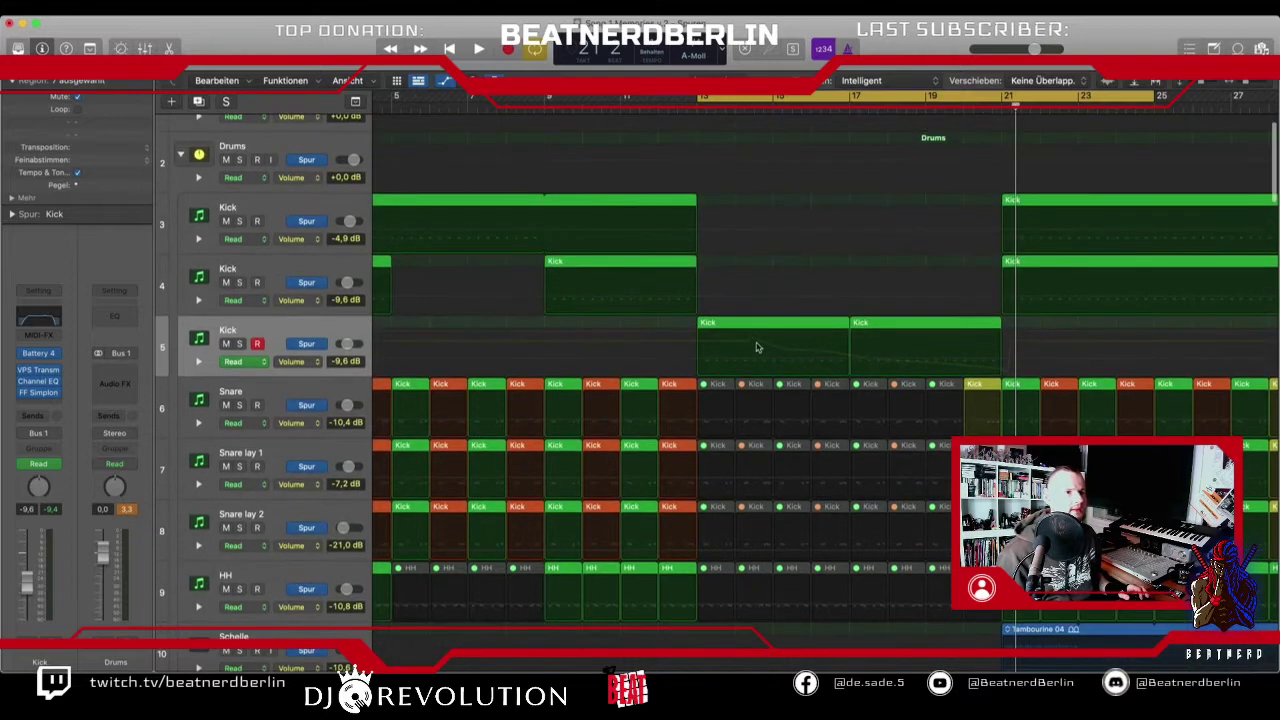
{"action": "left_click", "coordinate": [310, 360]}
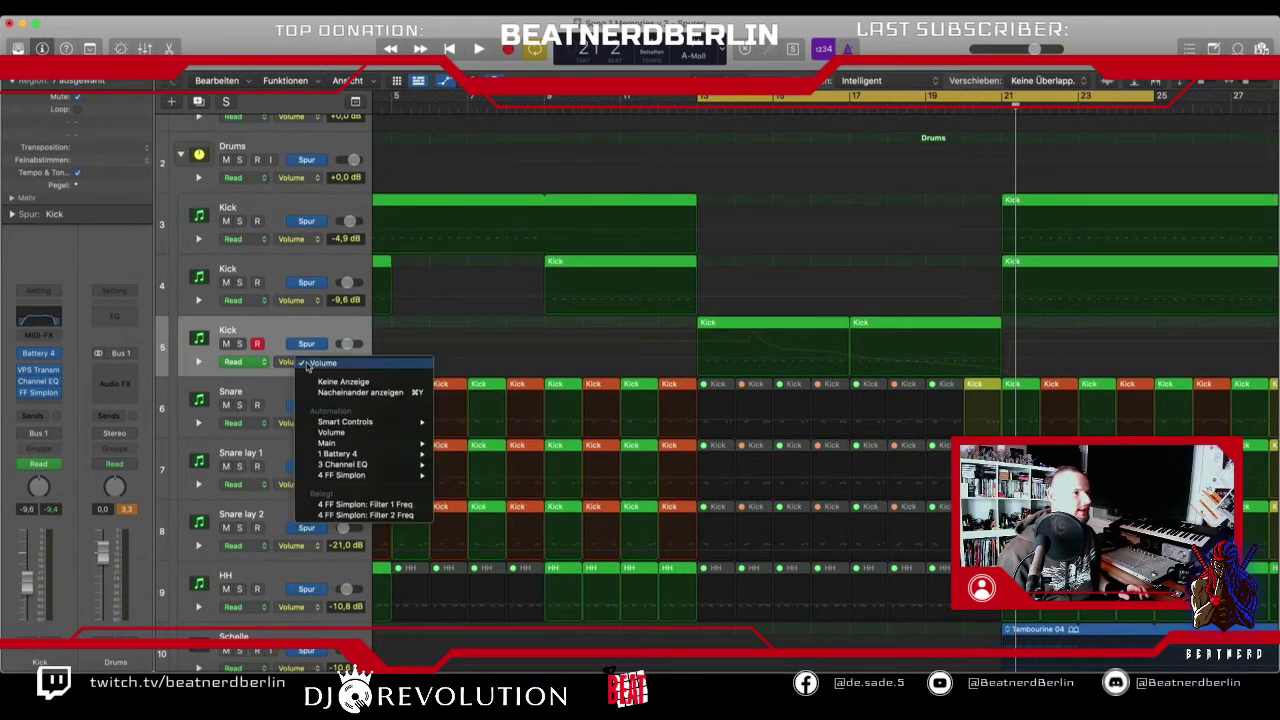
{"action": "left_click", "coordinate": [345, 505]}
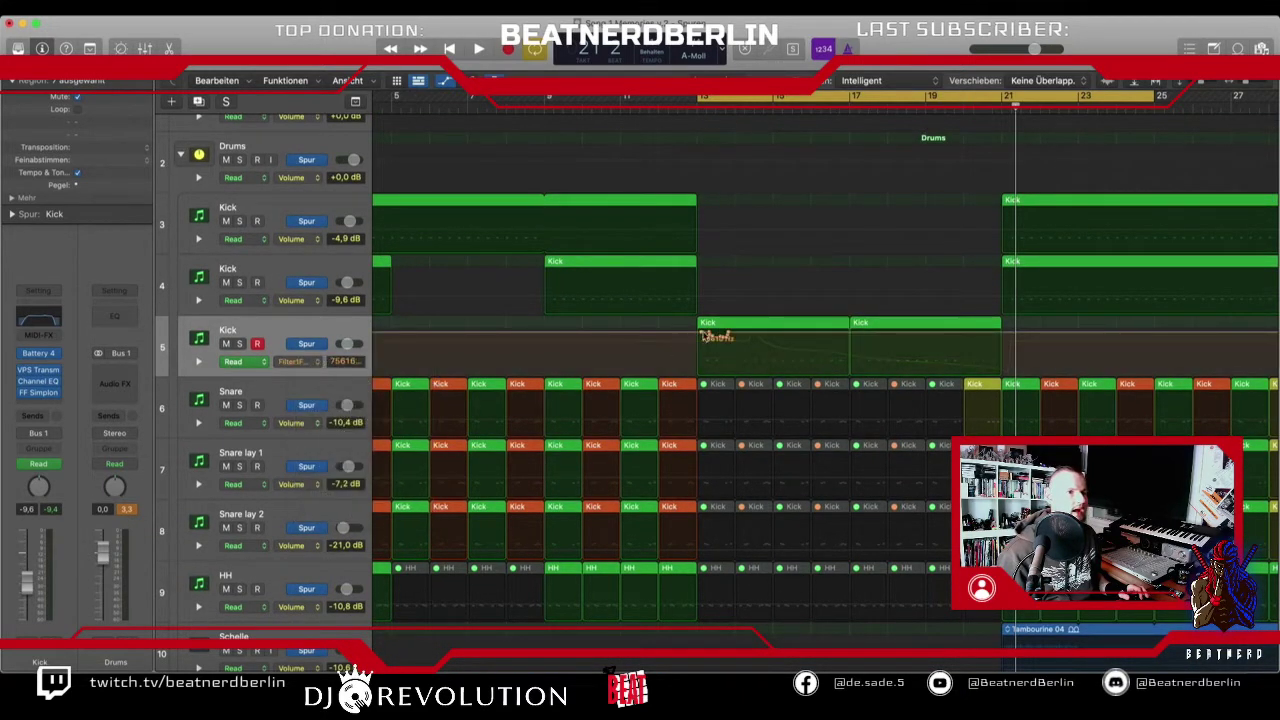
{"action": "left_click", "coordinate": [690, 323]}
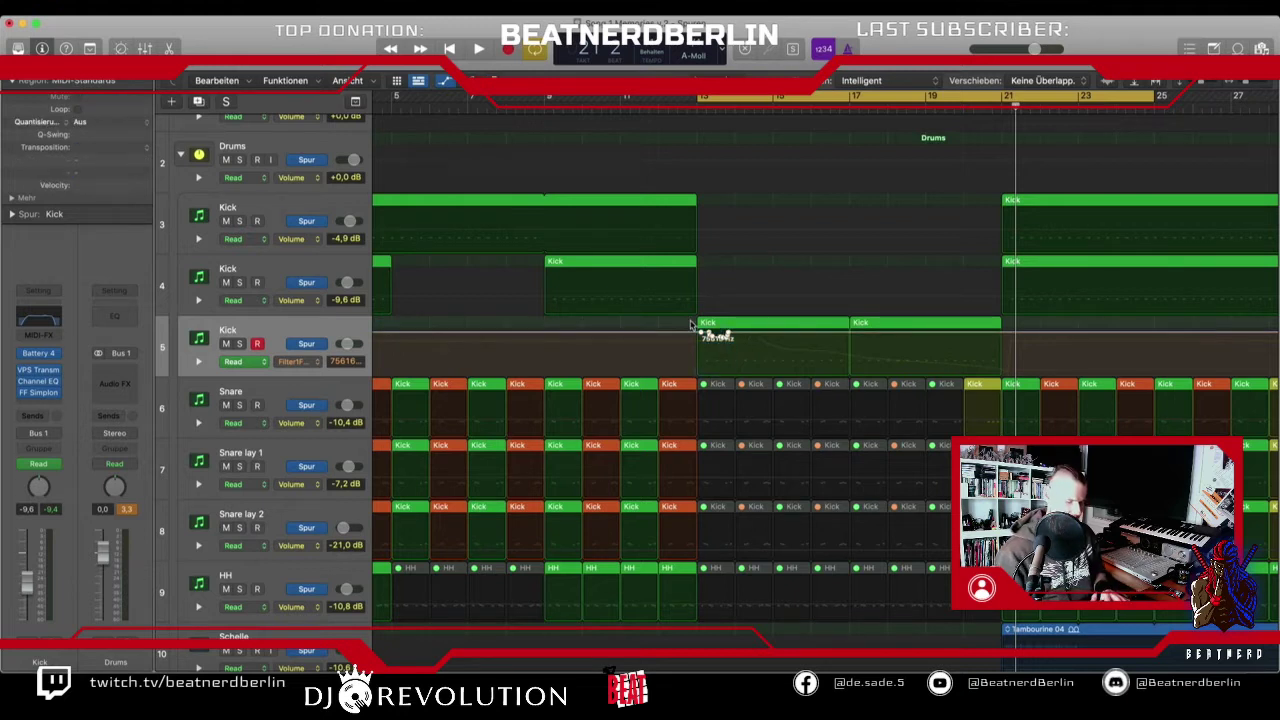
- Replace the recorded Filter 2 Freq curve with a straight ramp from 10085 Hz after bar 14 to 4.812 Hz past bar 21
{"action": "left_click", "coordinate": [295, 361]}
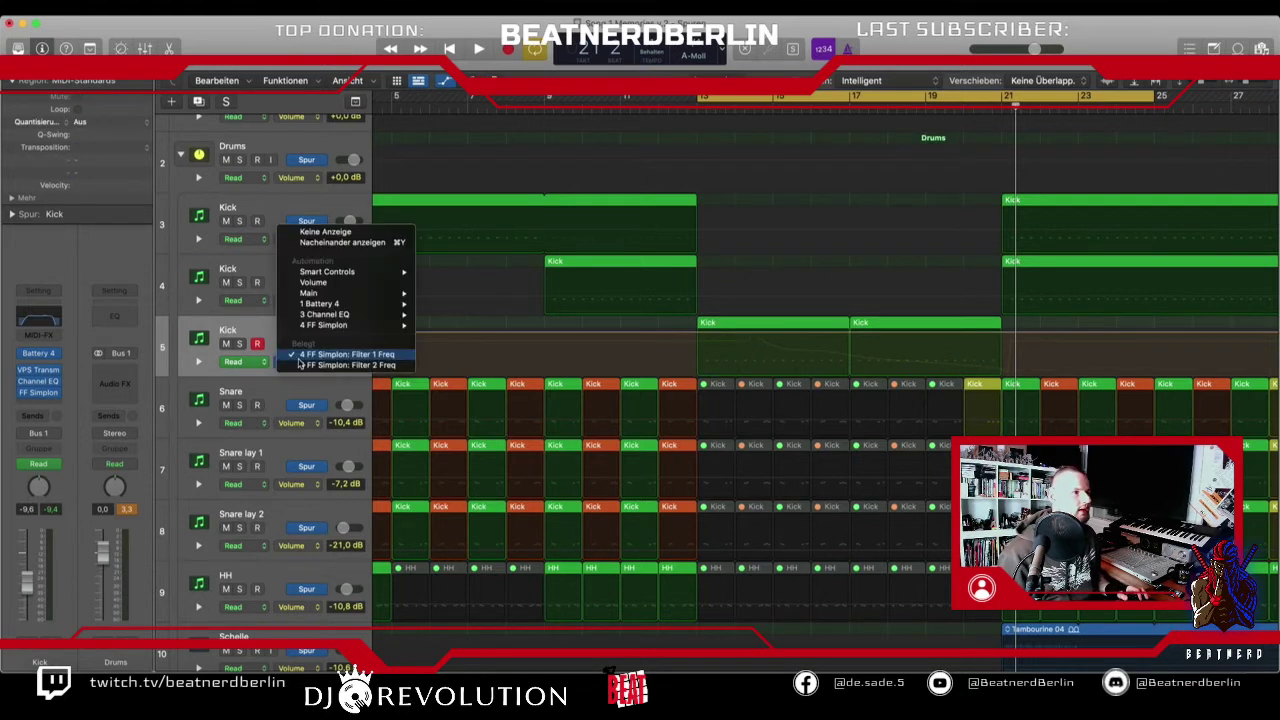
{"action": "left_click", "coordinate": [330, 368]}
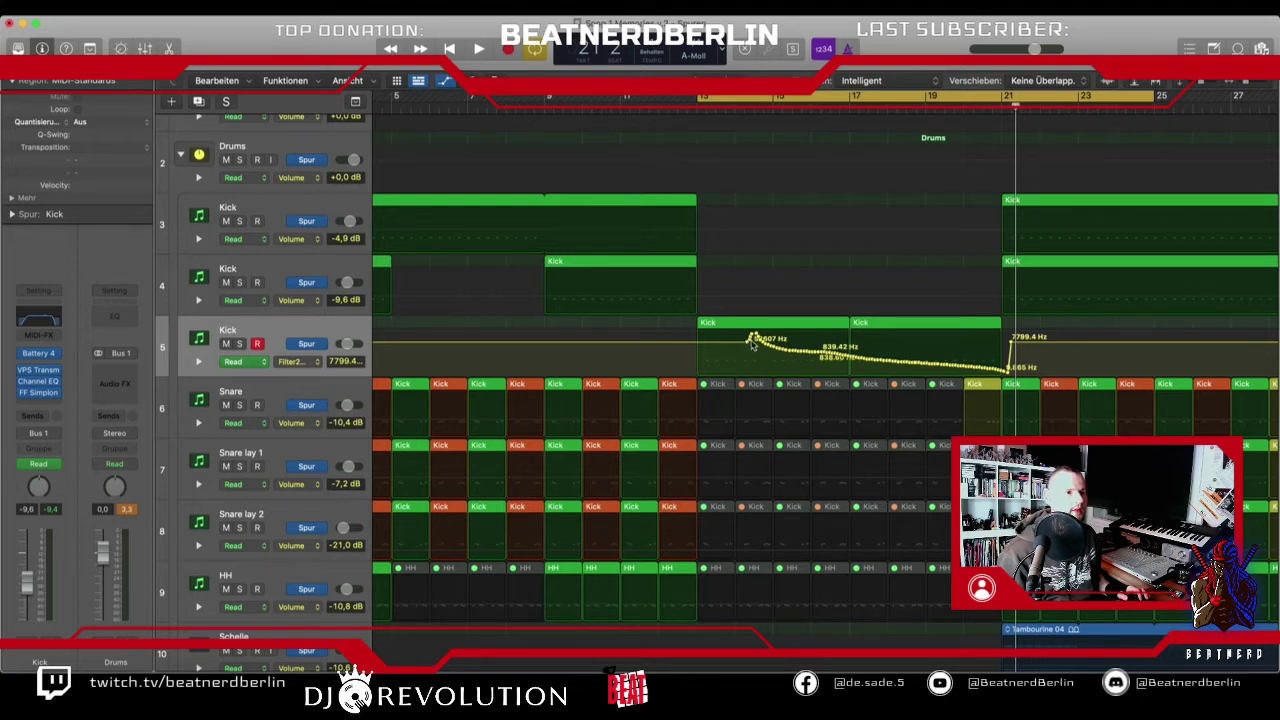
{"action": "left_click_drag", "start_coordinate": [752, 345], "coordinate": [1013, 372]}
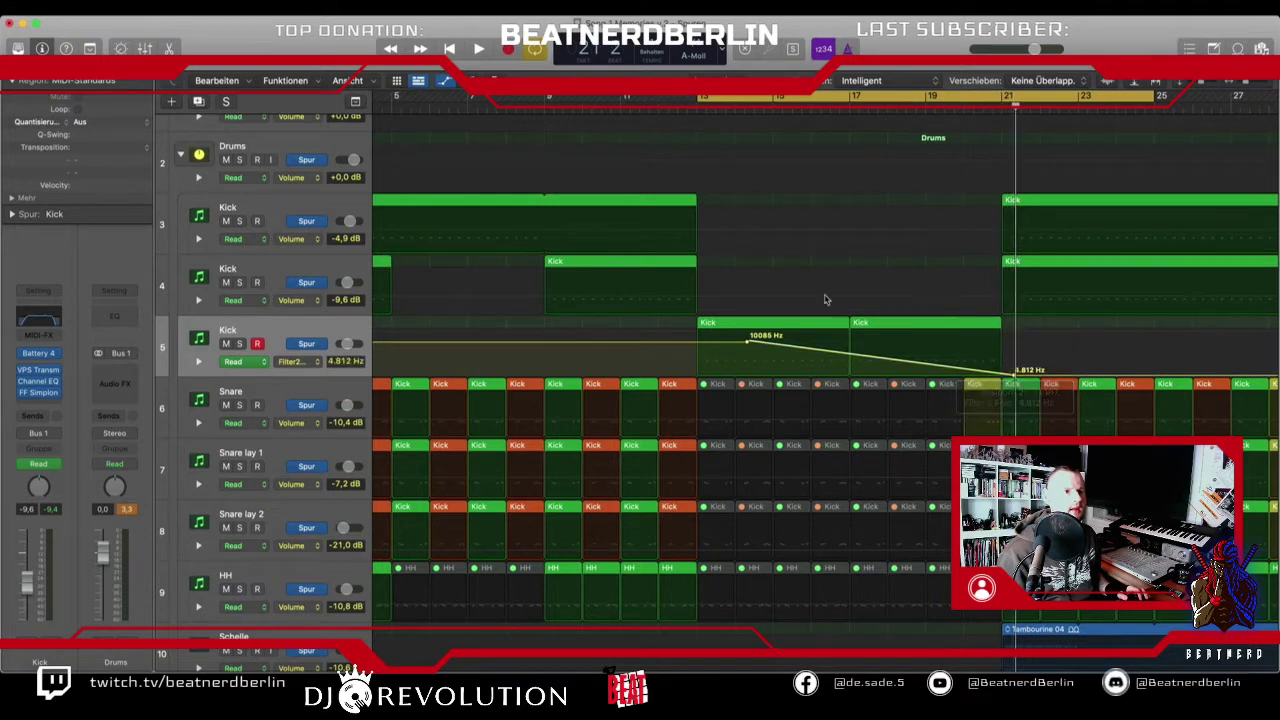
- Play from bar 13, move the Filter 2 ramp's 10085 Hz starting point to just before bar 14, and turn off cycling
{"action": "left_click", "coordinate": [697, 104]}
{"action": "key", "text": "space"}
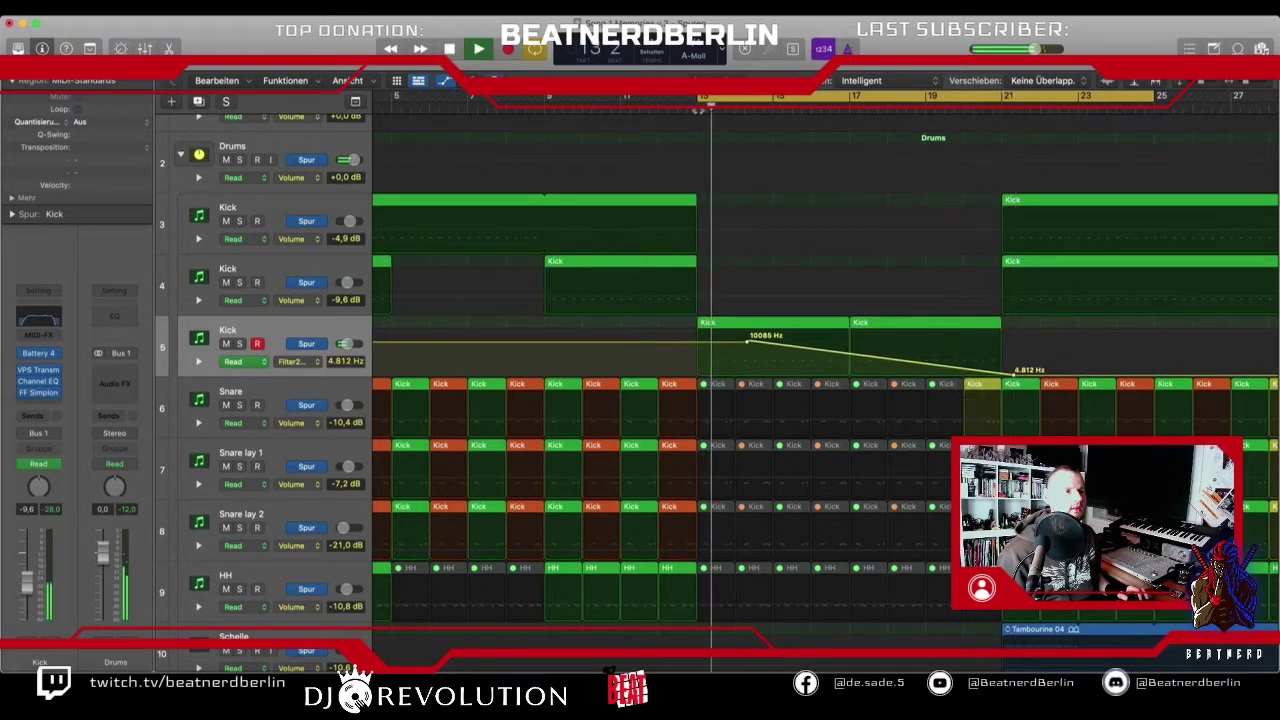
{"action": "left_click_drag", "start_coordinate": [748, 342], "coordinate": [727, 342]}
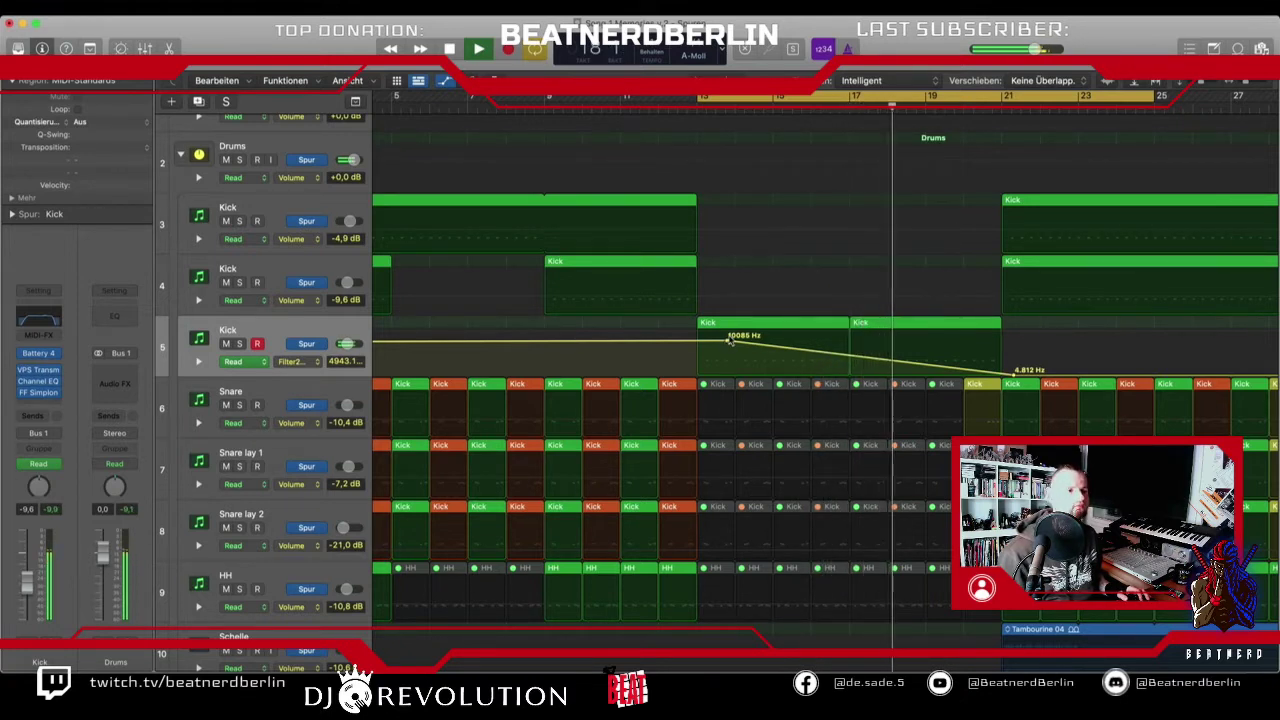
{"action": "key", "text": "p"}
{"action": "key", "text": "p"}
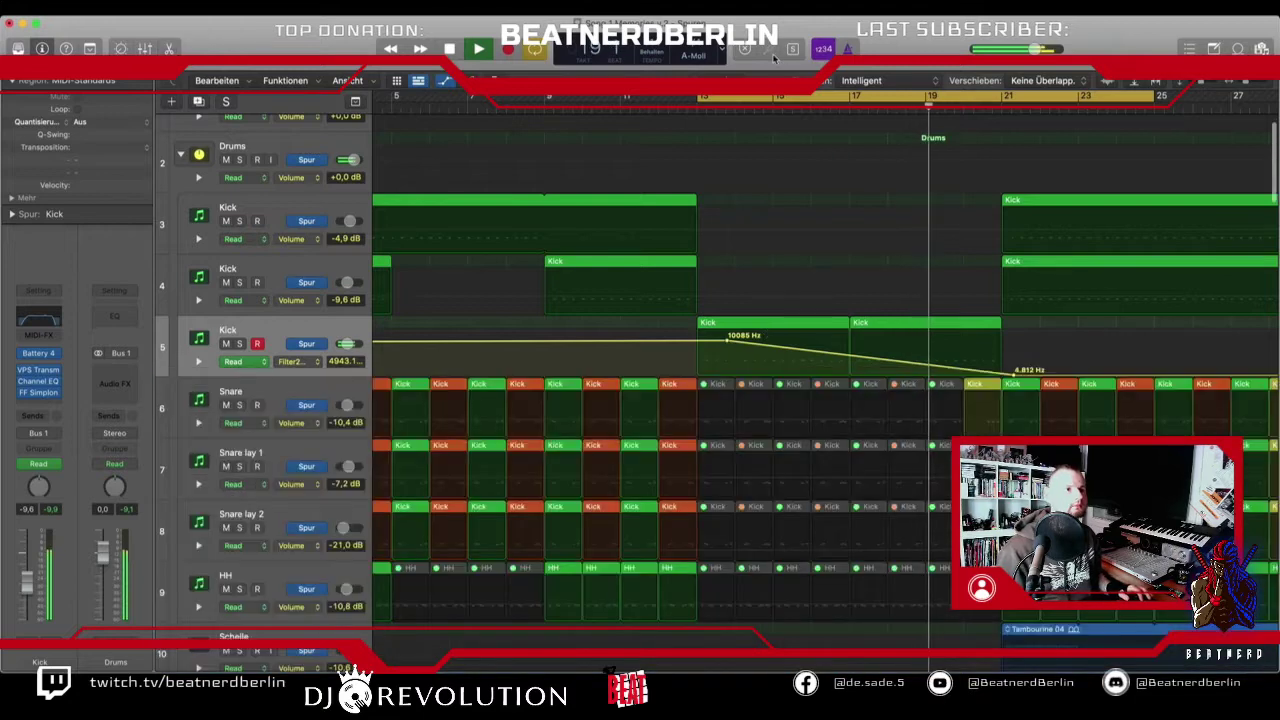
{"action": "key", "text": "c"}
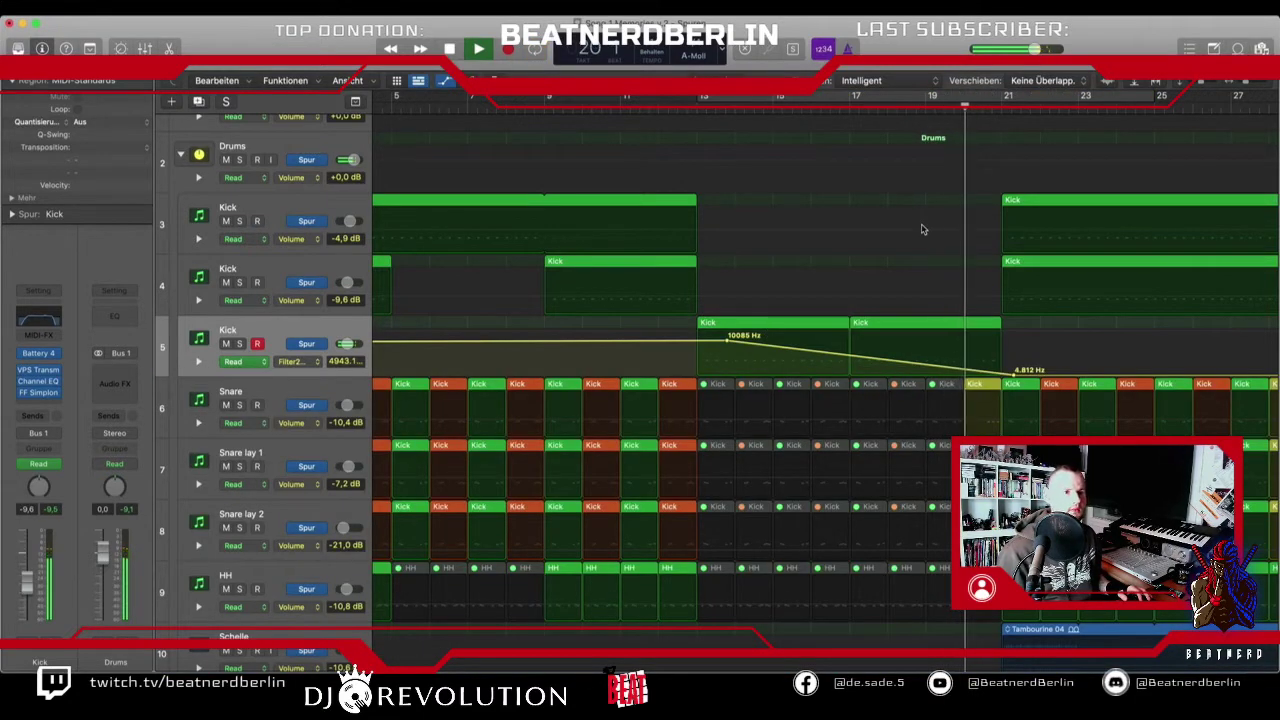
- Stop playback, hide the track automation, and open the new Kick track's bar 17 region for note editing
{"action": "key", "text": "space"}
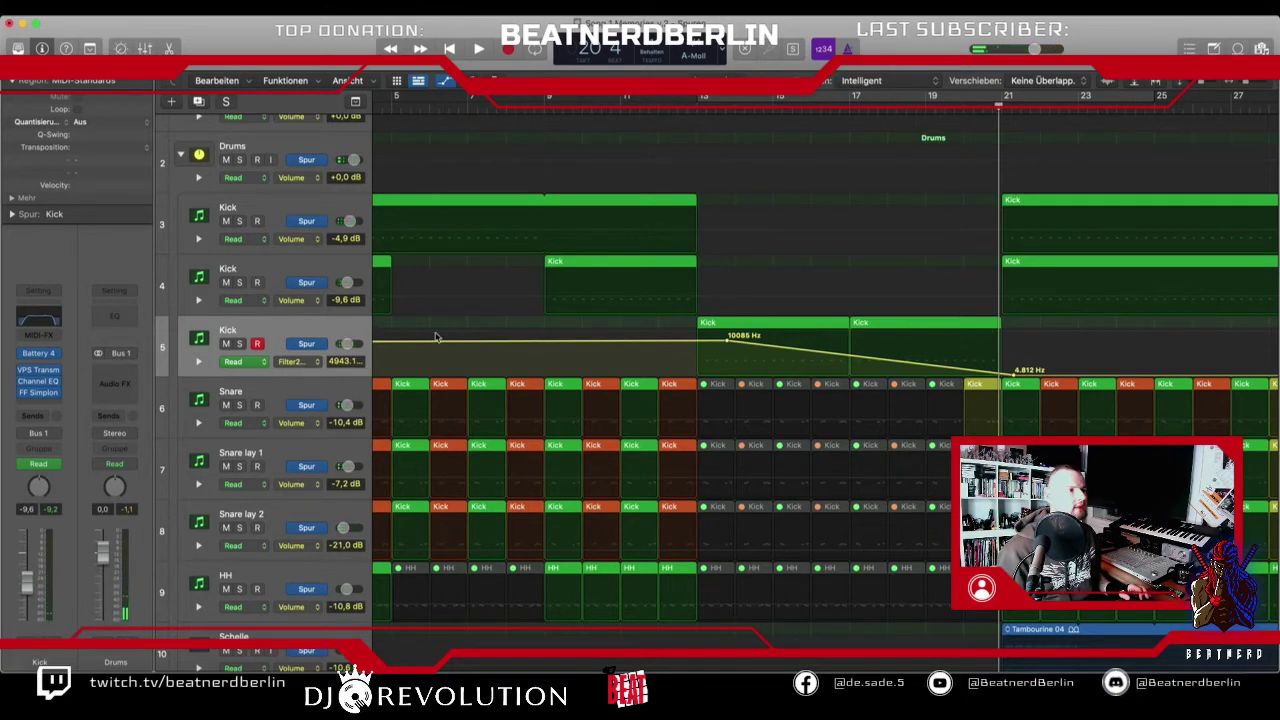
{"action": "key", "text": "a"}
{"action": "double_click", "coordinate": [906, 281]}
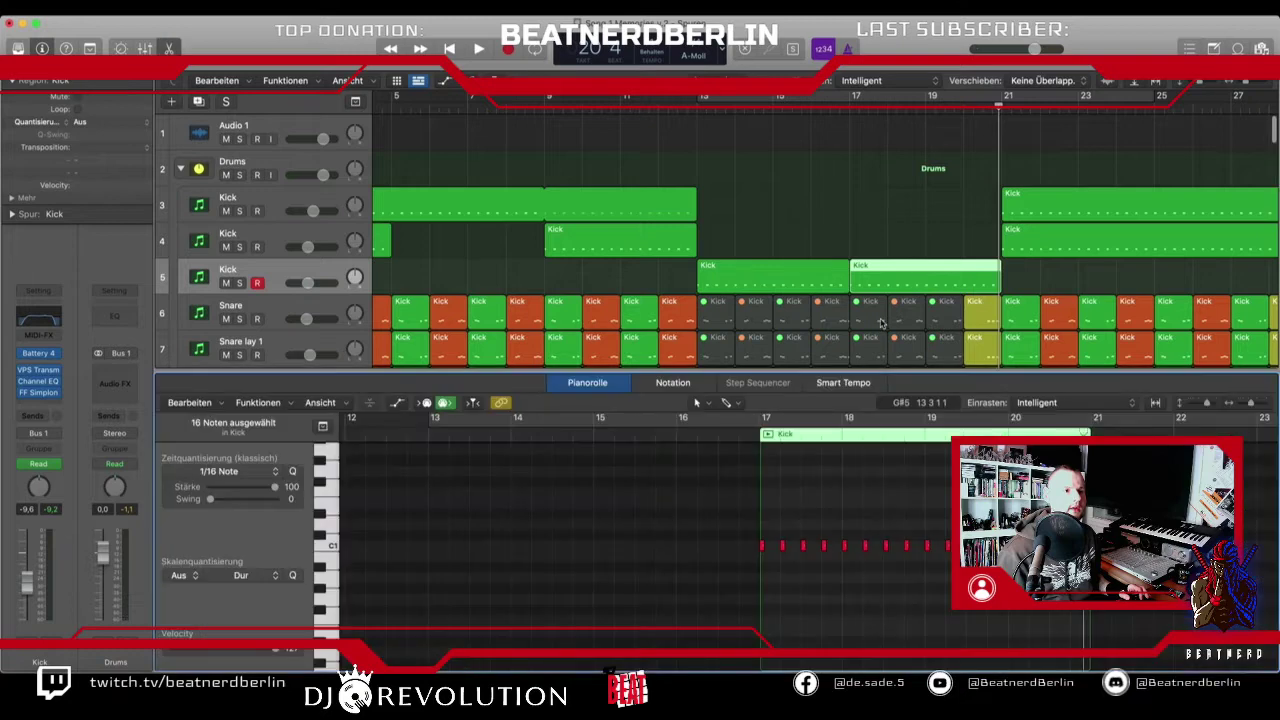
- Copy the region's last kick note onto the final two sixteenth positions before bar 21
{"action": "left_click", "coordinate": [1072, 545]}
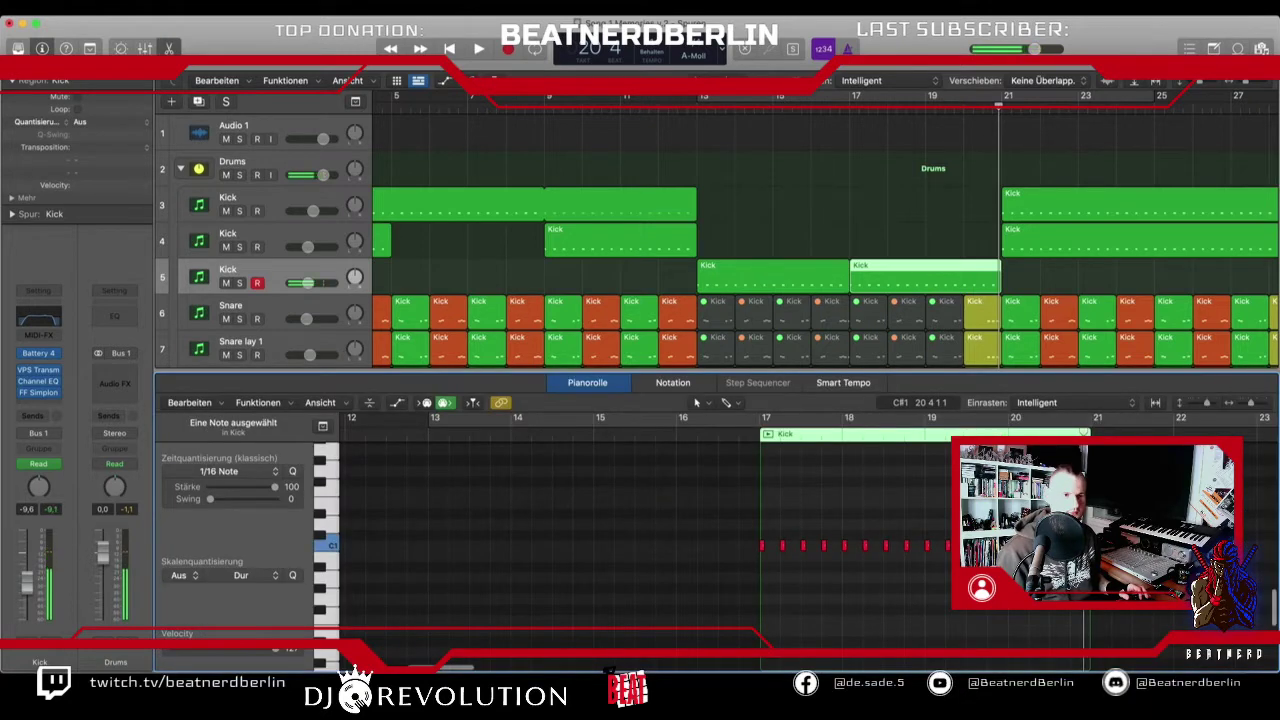
{"action": "scroll", "coordinate": [1070, 540], "scroll_direction": "right", "scroll_amount": 3}
{"action": "scroll", "coordinate": [1070, 540], "scroll_direction": "up", "scroll_amount": 5}
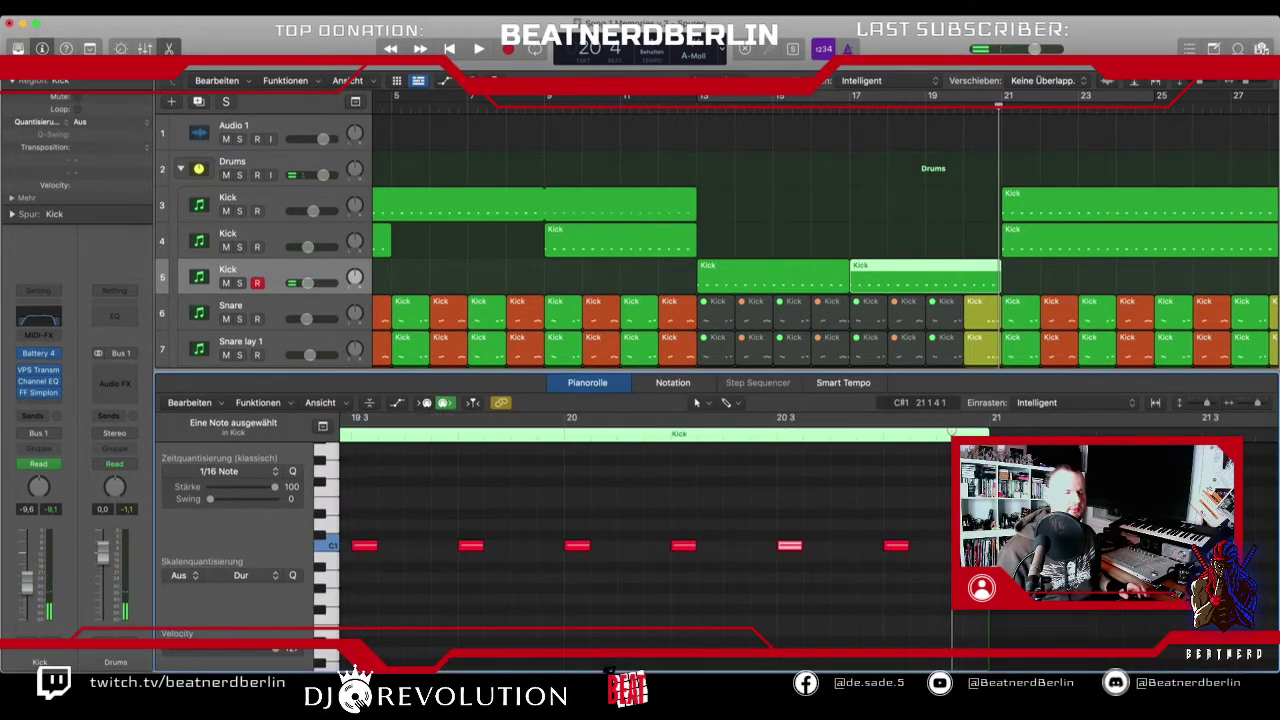
{"action": "left_click", "coordinate": [903, 547]}
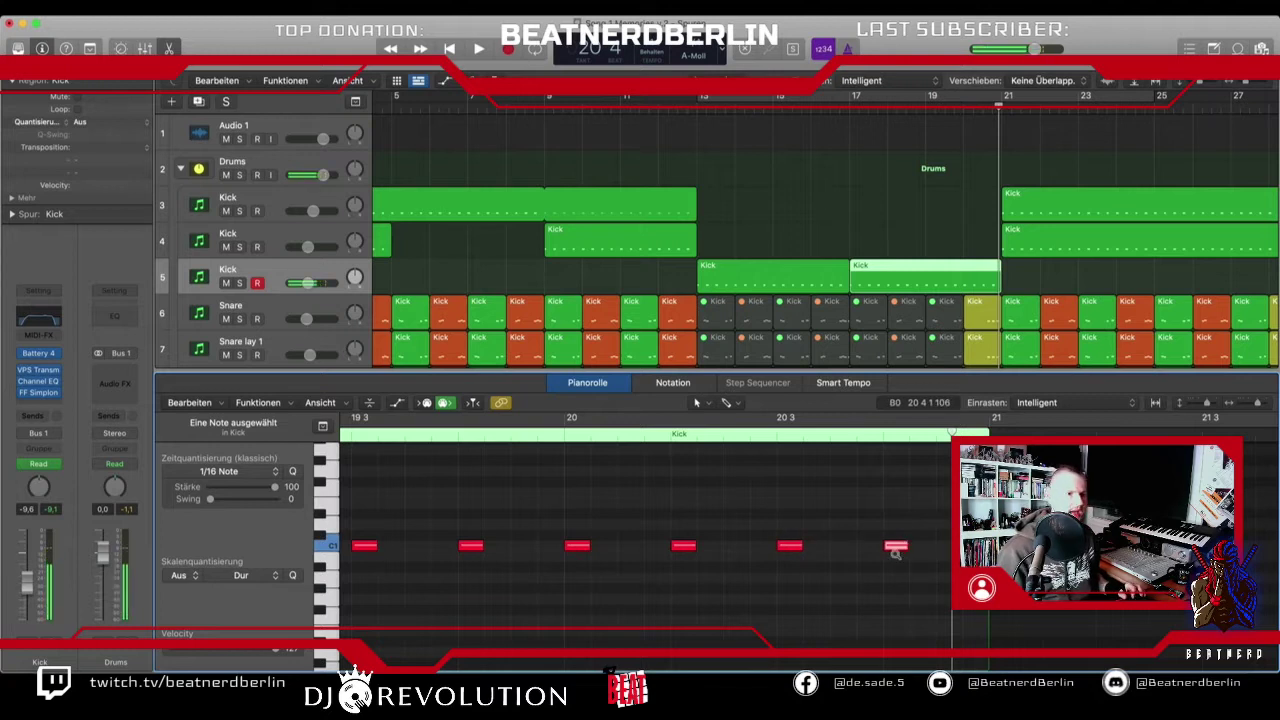
{"action": "scroll", "coordinate": [895, 553], "scroll_direction": "right", "scroll_amount": 1}
{"action": "left_click_drag", "start_coordinate": [901, 549], "coordinate": [954, 549], "text": "alt"}
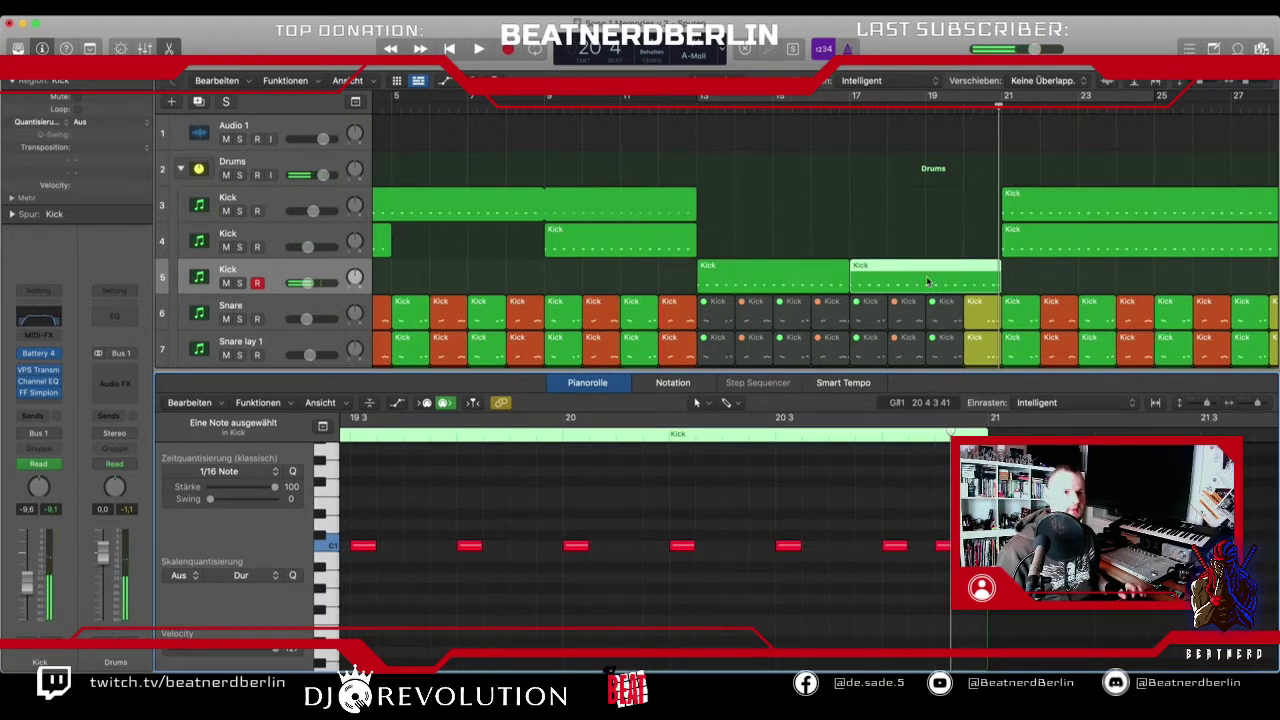
- Play the edited kick fill from about bar 19 into bar 21, and close the Piano Roll
{"action": "double_click", "coordinate": [934, 106]}
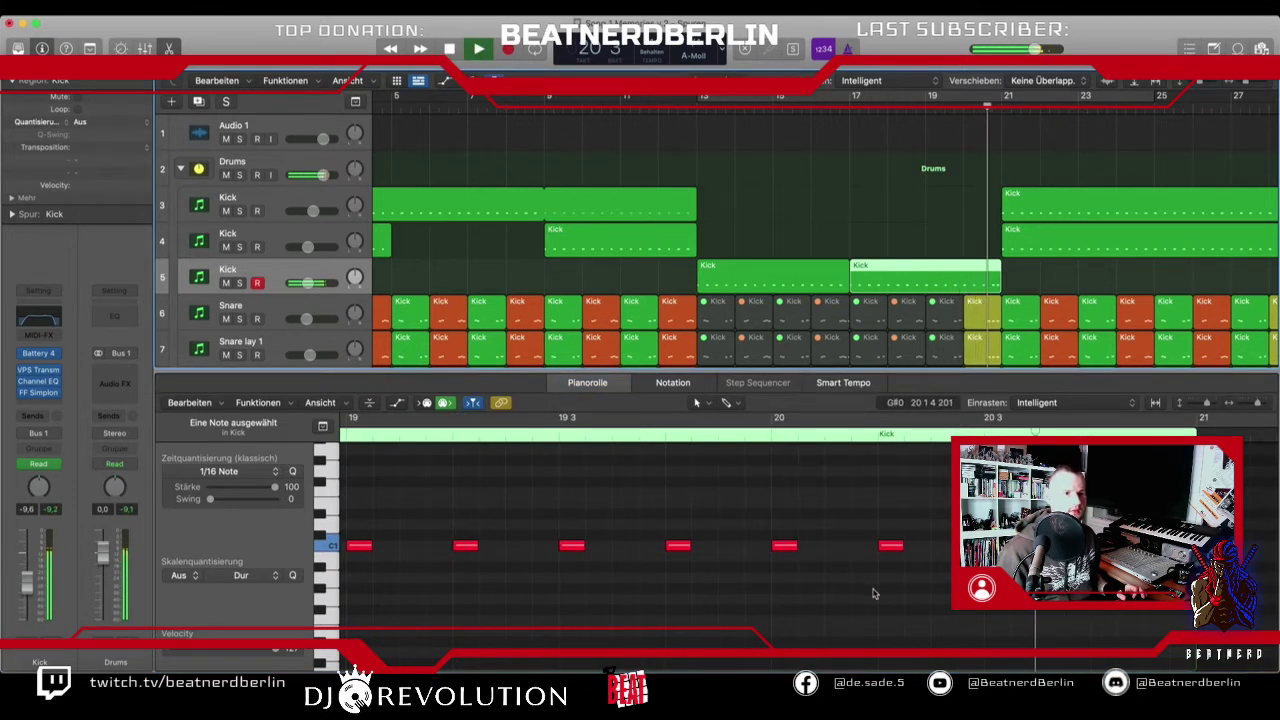
{"action": "key", "text": "space"}
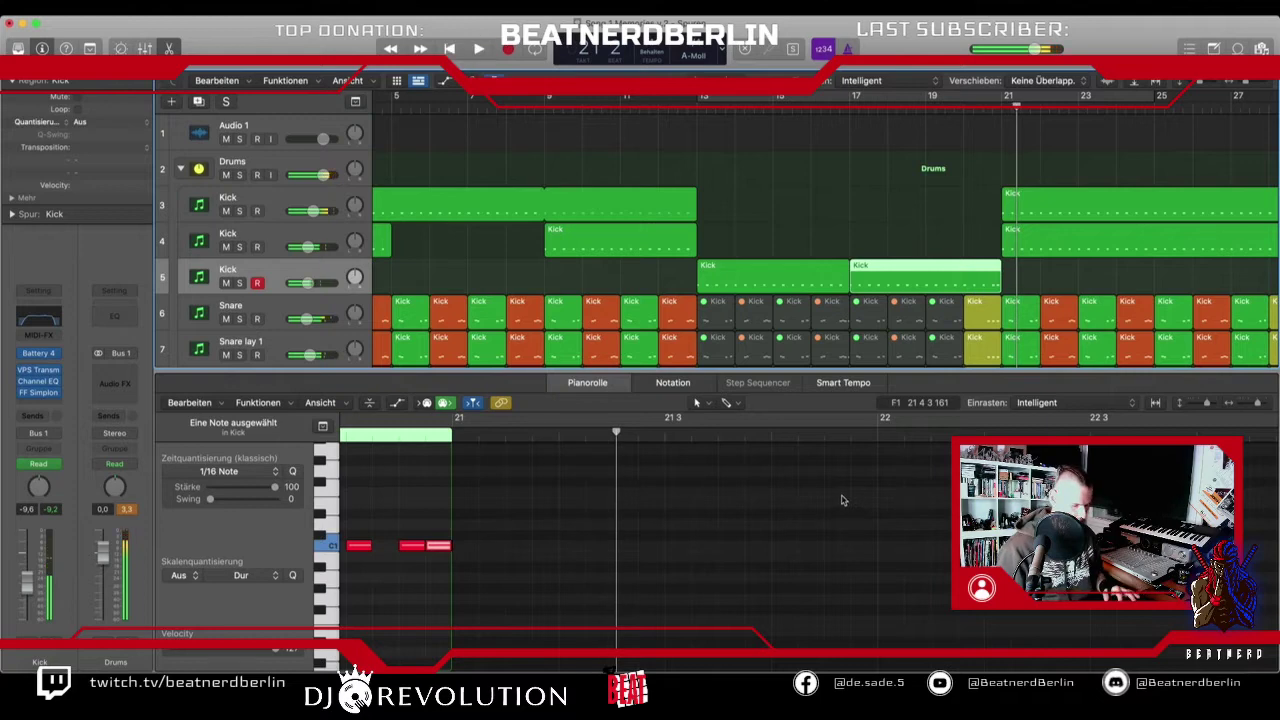
{"action": "key", "text": "p"}
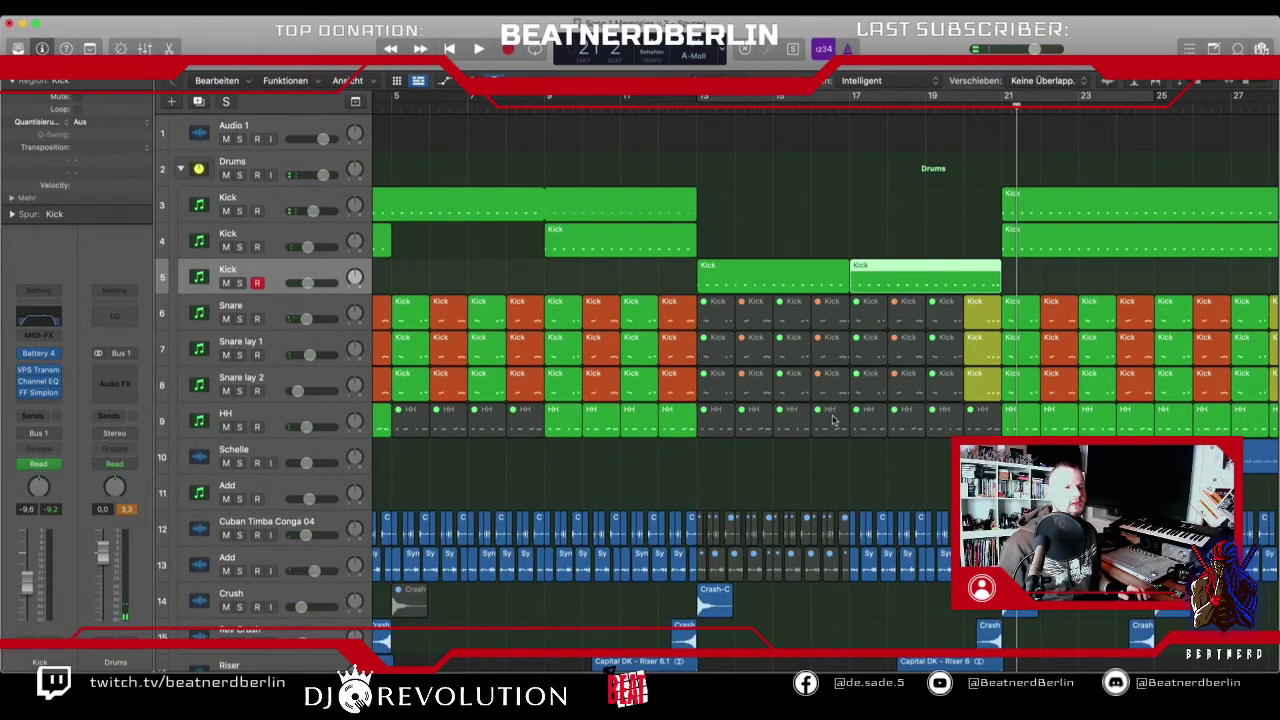
- Switch the transport display to show elapsed time, and check the time at bars 29 and 9
{"action": "scroll", "coordinate": [832, 420], "scroll_direction": "down", "scroll_amount": 5}
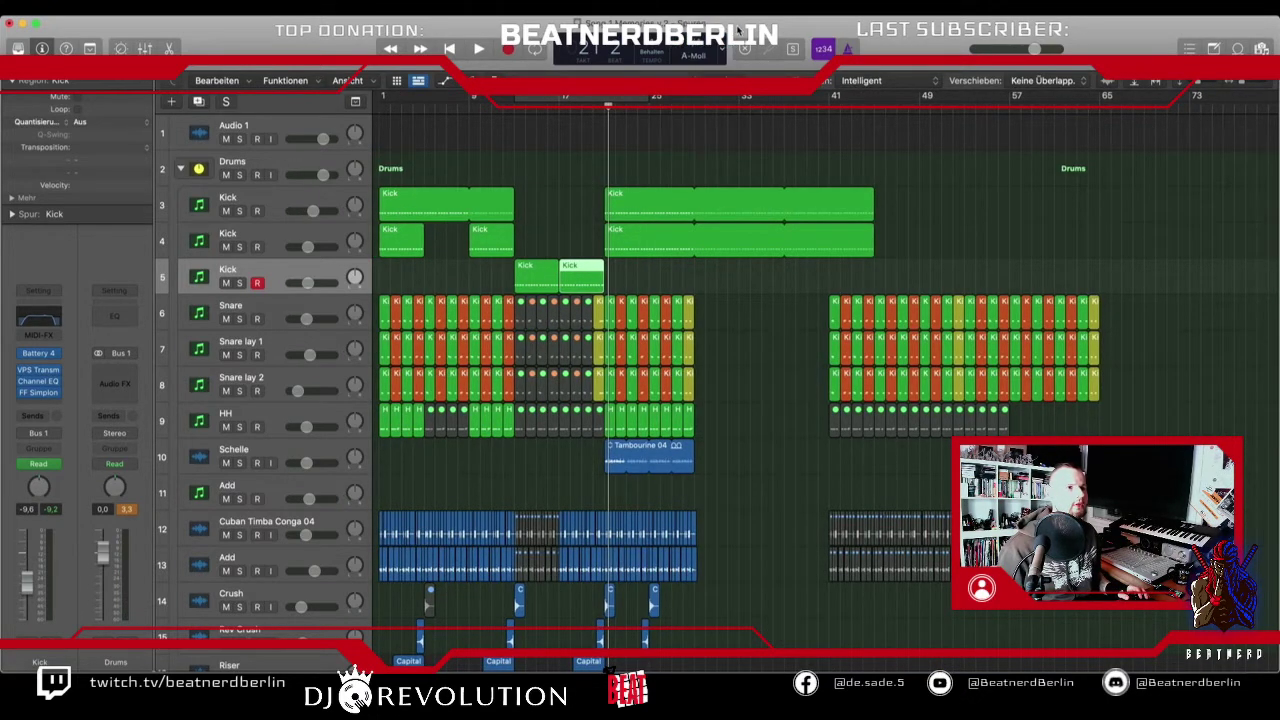
{"action": "left_click", "coordinate": [719, 52]}
{"action": "left_click", "coordinate": [760, 80]}
{"action": "left_click_drag", "start_coordinate": [609, 110], "coordinate": [693, 106]}
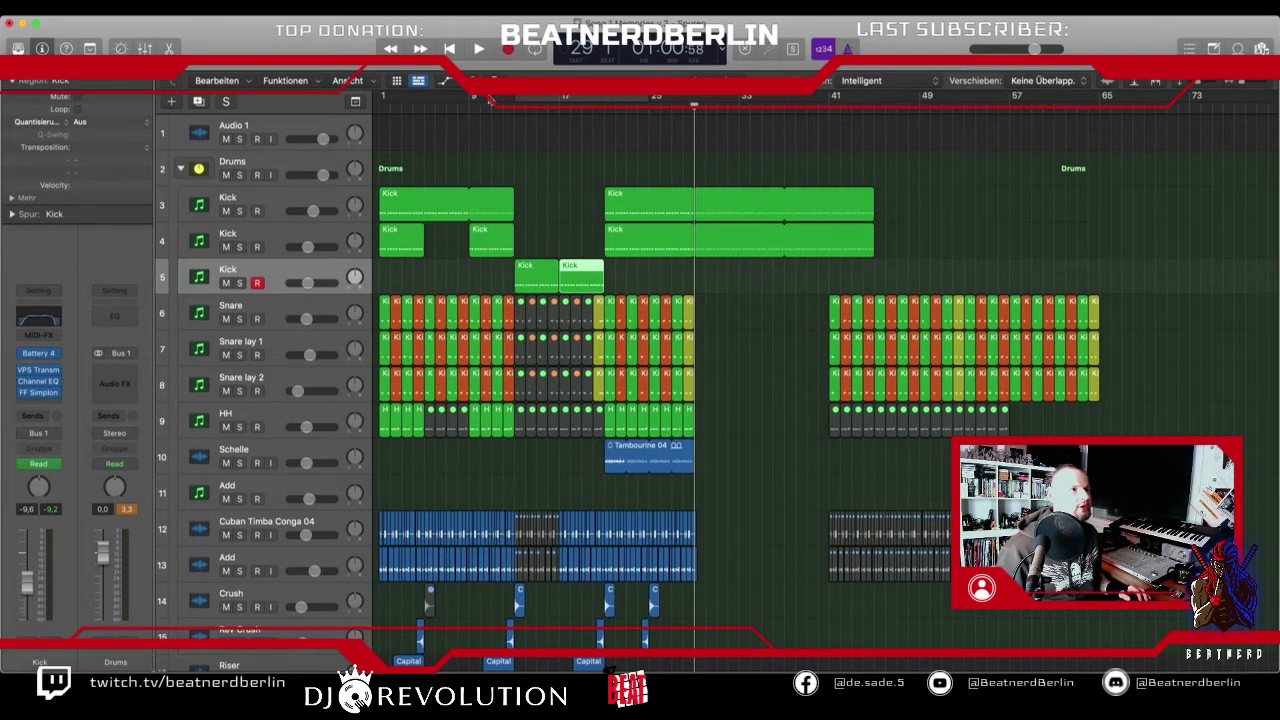
{"action": "left_click", "coordinate": [466, 104]}
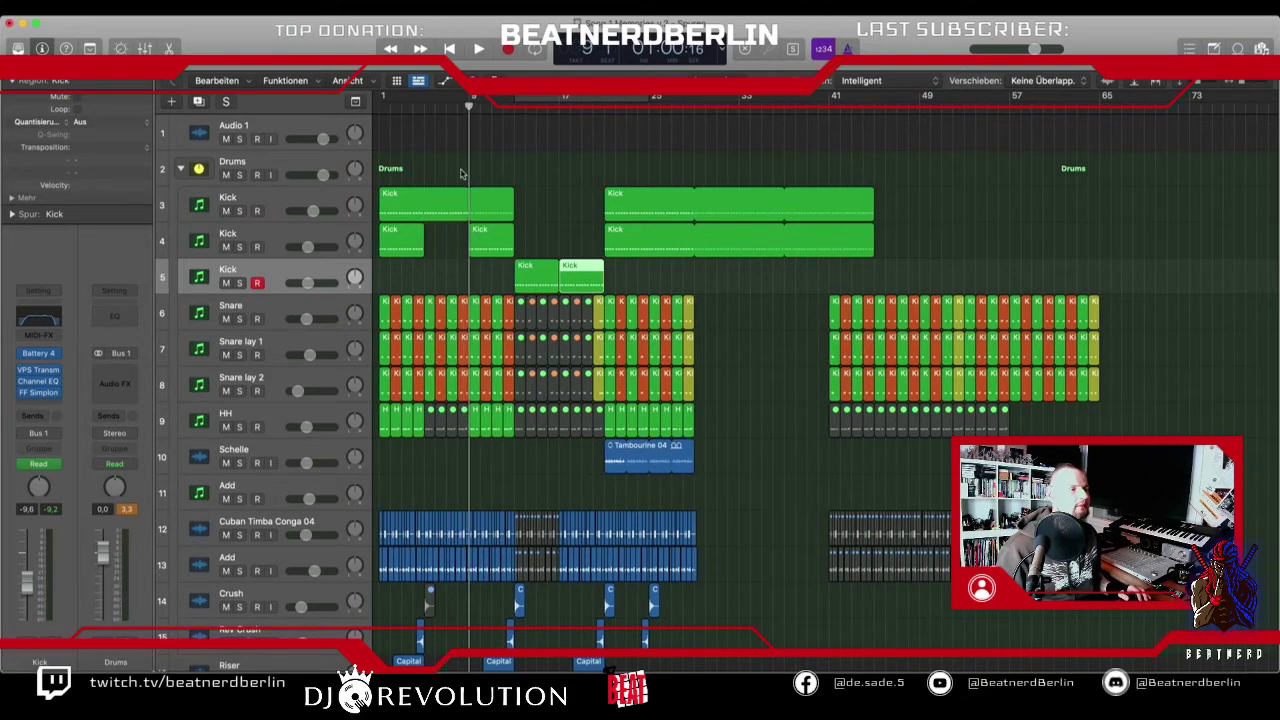
- Deselect the Kick region and look through the percussion, chord, bass, sample and lead tracks of the arrangement
{"action": "left_click", "coordinate": [720, 452]}
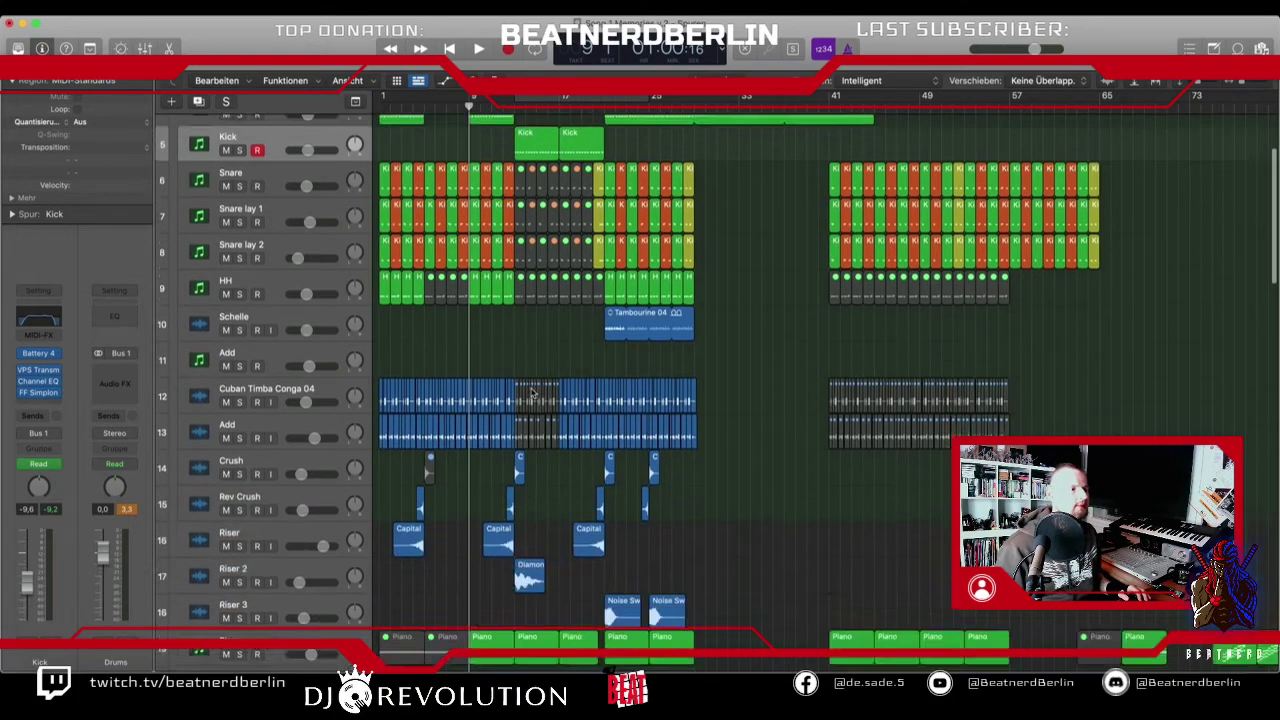
{"action": "scroll", "coordinate": [531, 389], "scroll_direction": "down", "scroll_amount": 10}
{"action": "scroll", "coordinate": [531, 389], "scroll_direction": "down", "scroll_amount": 8}
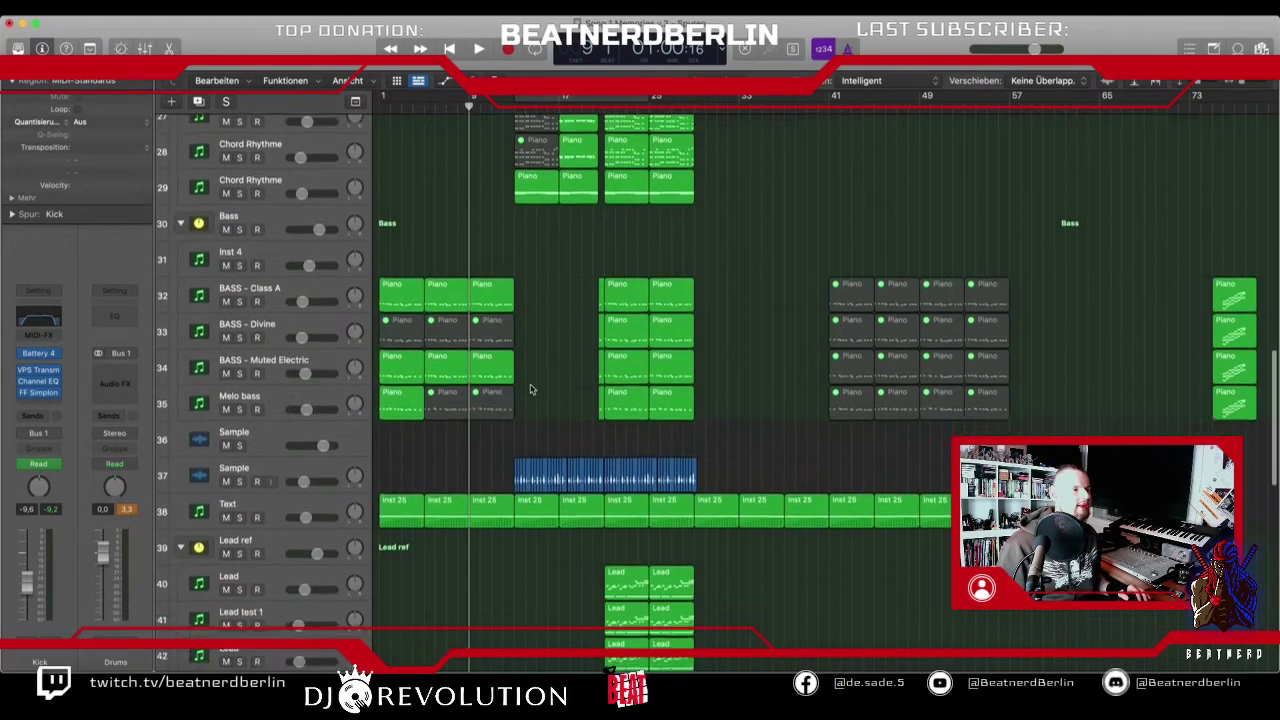
{"action": "scroll", "coordinate": [531, 389], "scroll_direction": "up", "scroll_amount": 5}
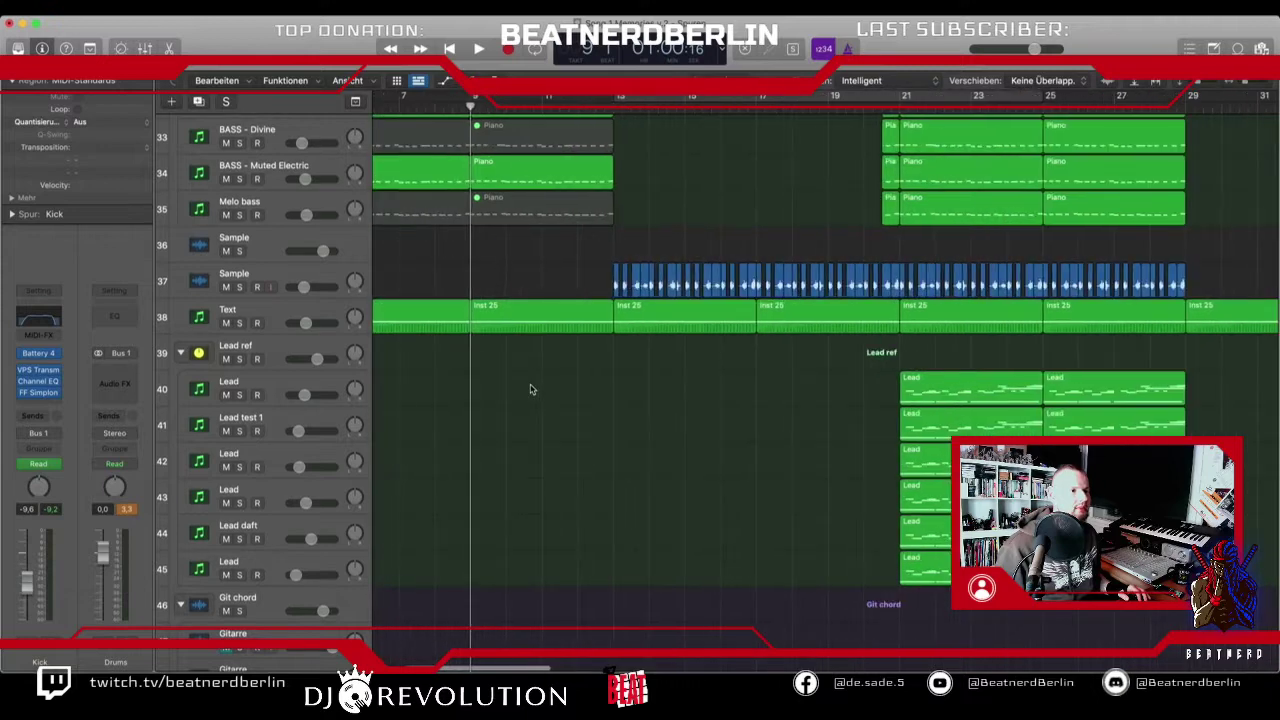
{"action": "scroll", "coordinate": [531, 389], "scroll_direction": "left", "scroll_amount": 3}
{"action": "scroll", "coordinate": [531, 389], "scroll_direction": "down", "scroll_amount": 2}
{"action": "scroll", "coordinate": [588, 381], "scroll_direction": "up", "scroll_amount": 4}
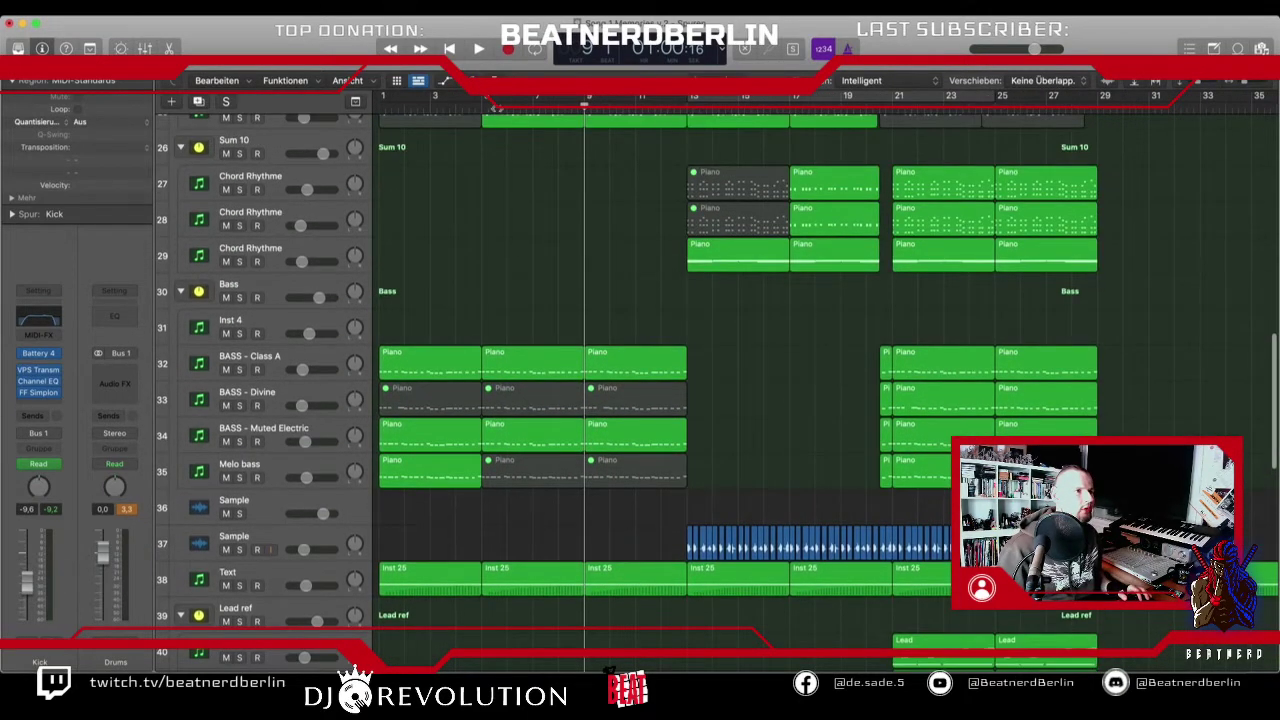
- Play the arrangement from the beginning into bar 13, reviewing the drum, percussion and riser tracks
{"action": "key", "text": "Return"}
{"action": "scroll", "coordinate": [541, 302], "scroll_direction": "down", "scroll_amount": 10}
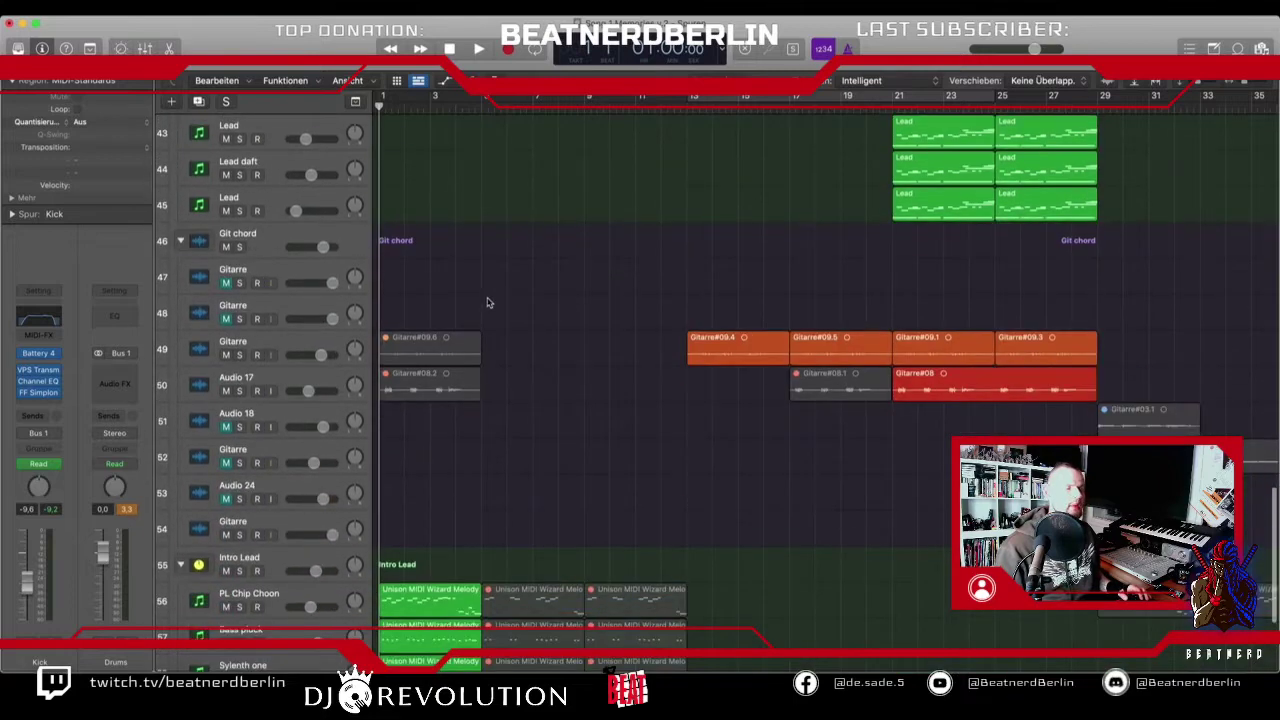
{"action": "key", "text": "space"}
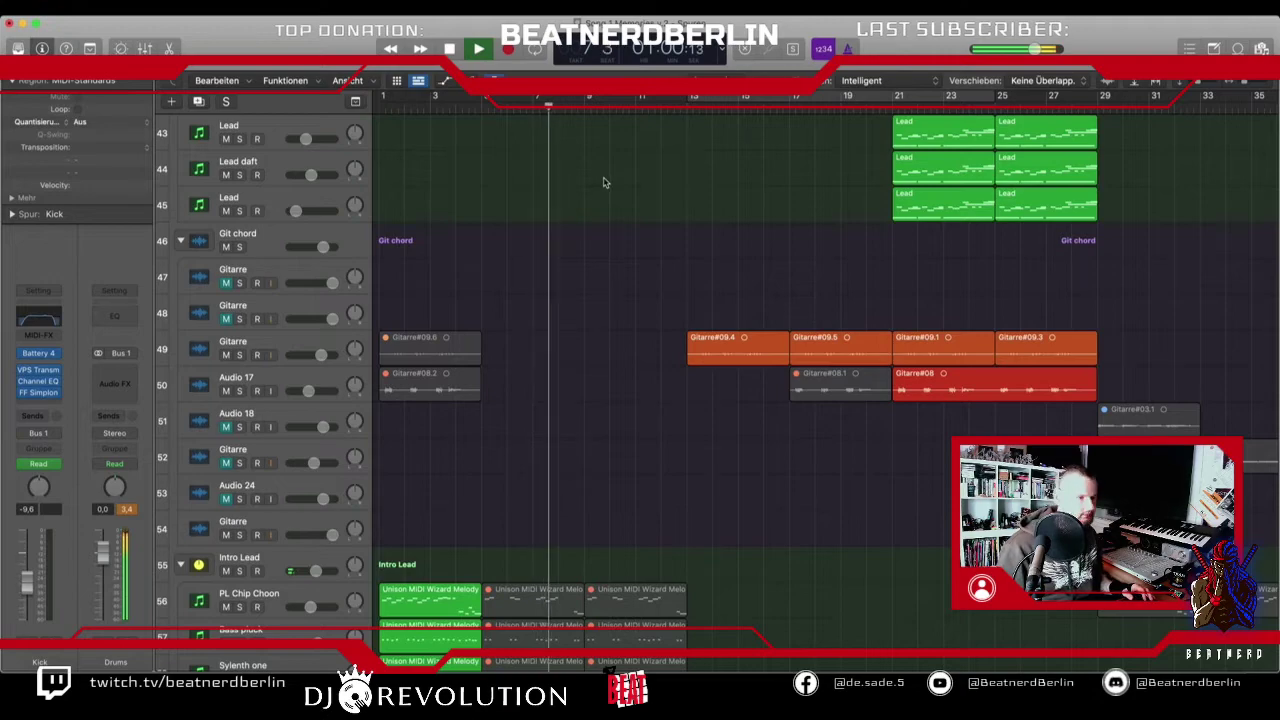
{"action": "scroll", "coordinate": [603, 182], "scroll_direction": "up", "scroll_amount": 10}
{"action": "scroll", "coordinate": [596, 188], "scroll_direction": "up", "scroll_amount": 7}
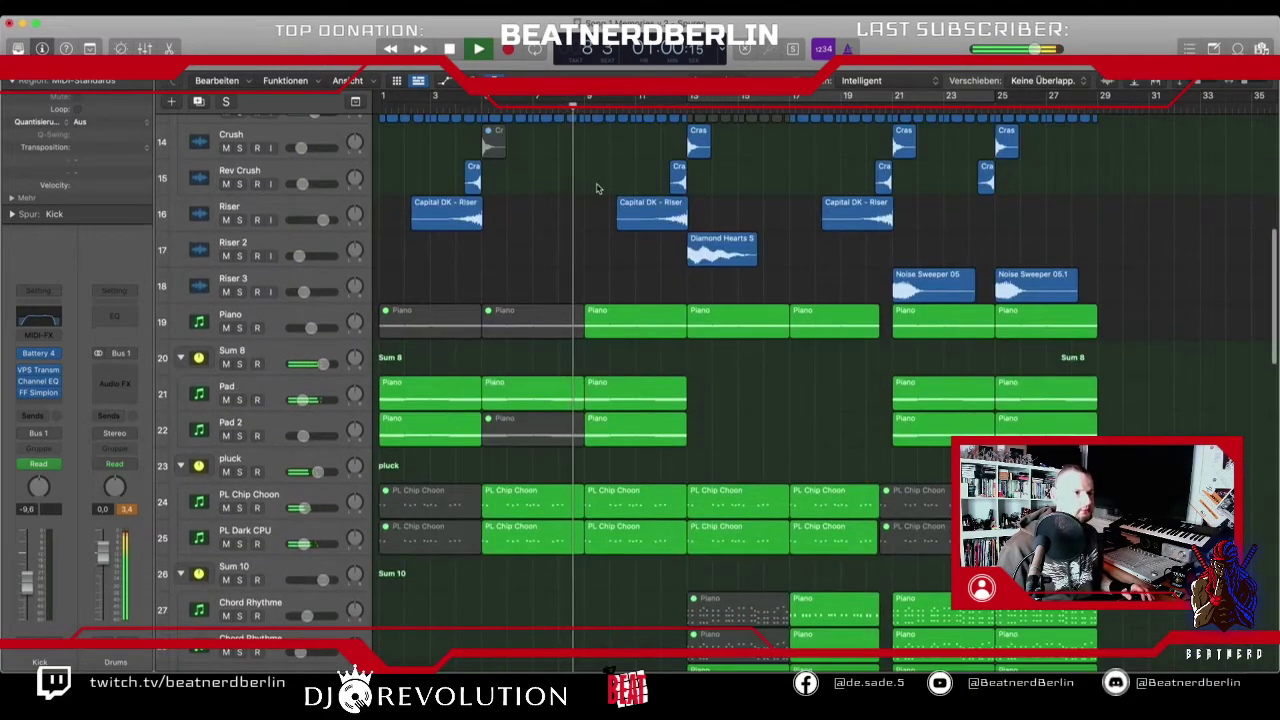
{"action": "scroll", "coordinate": [597, 186], "scroll_direction": "up", "scroll_amount": 2}
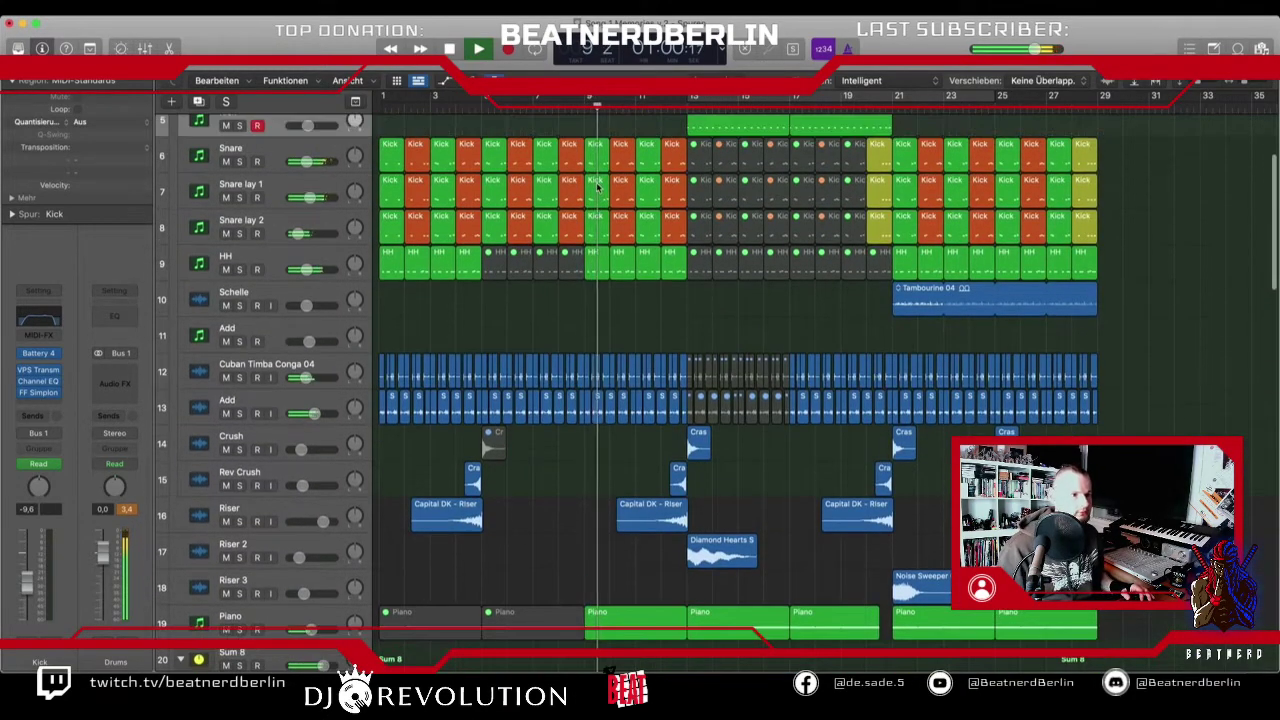
{"action": "scroll", "coordinate": [597, 186], "scroll_direction": "up", "scroll_amount": 1}
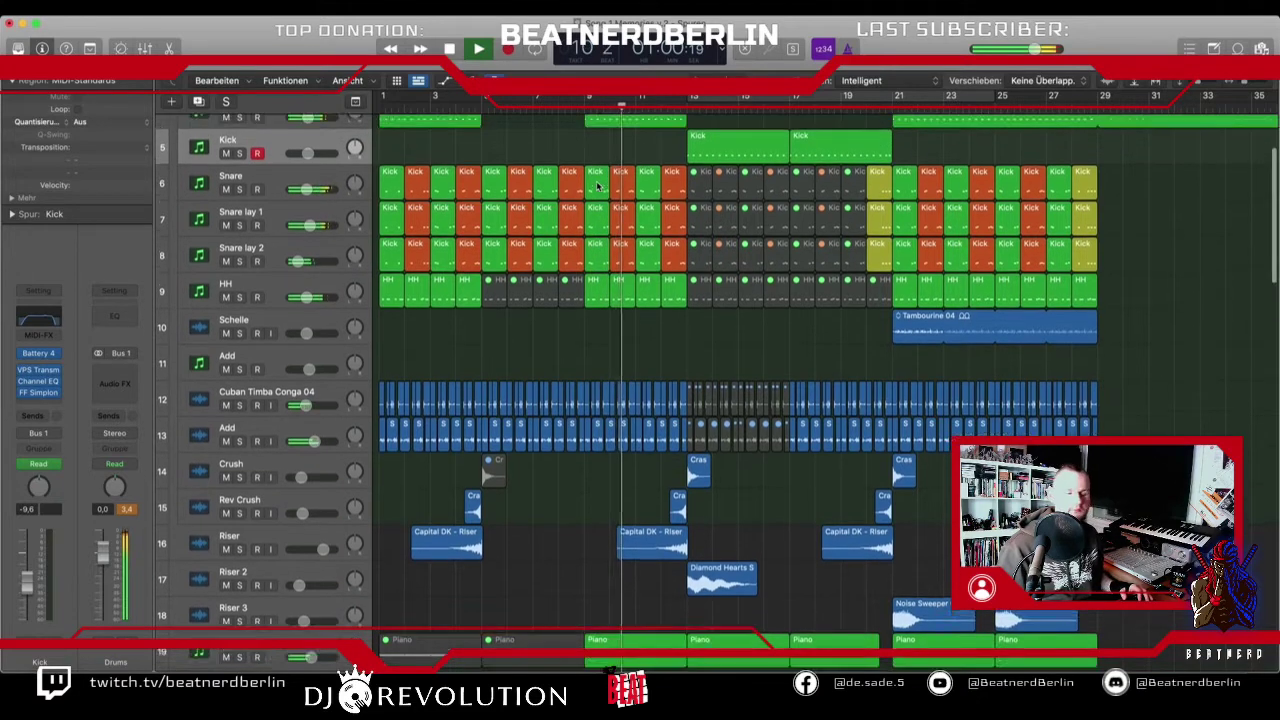
{"action": "scroll", "coordinate": [597, 186], "scroll_direction": "up", "scroll_amount": 1}
{"action": "scroll", "coordinate": [597, 186], "scroll_direction": "down", "scroll_amount": 3}
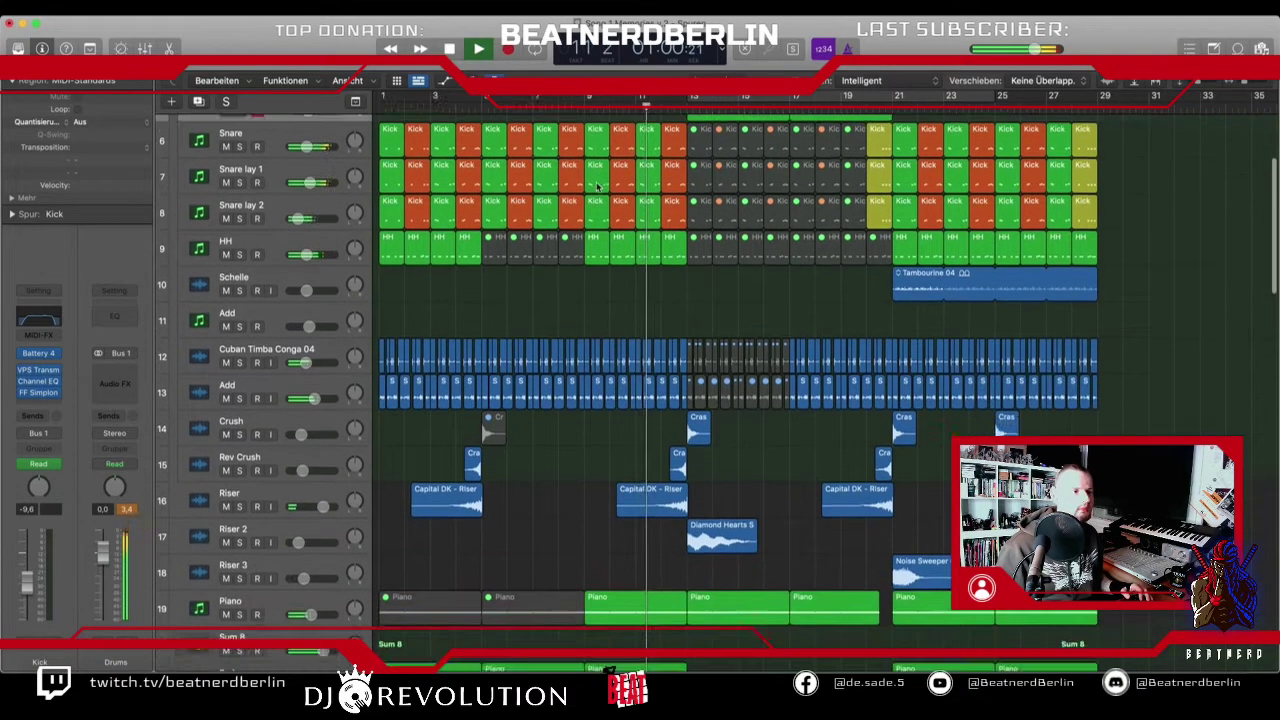
{"action": "scroll", "coordinate": [597, 186], "scroll_direction": "right", "scroll_amount": 1}
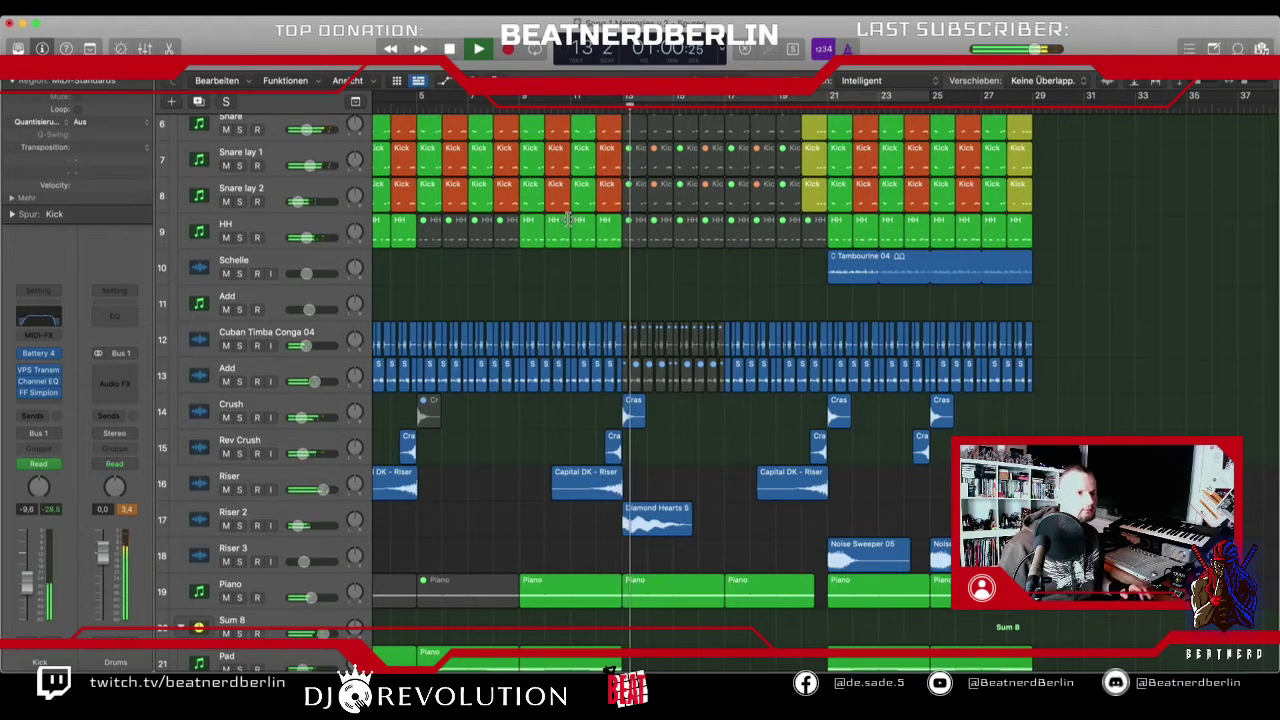
- Listen on through bar 29 while reviewing the pluck, Chord Rhythme and bass tracks, and stop playback there
{"action": "scroll", "coordinate": [540, 232], "scroll_direction": "down", "scroll_amount": 5}
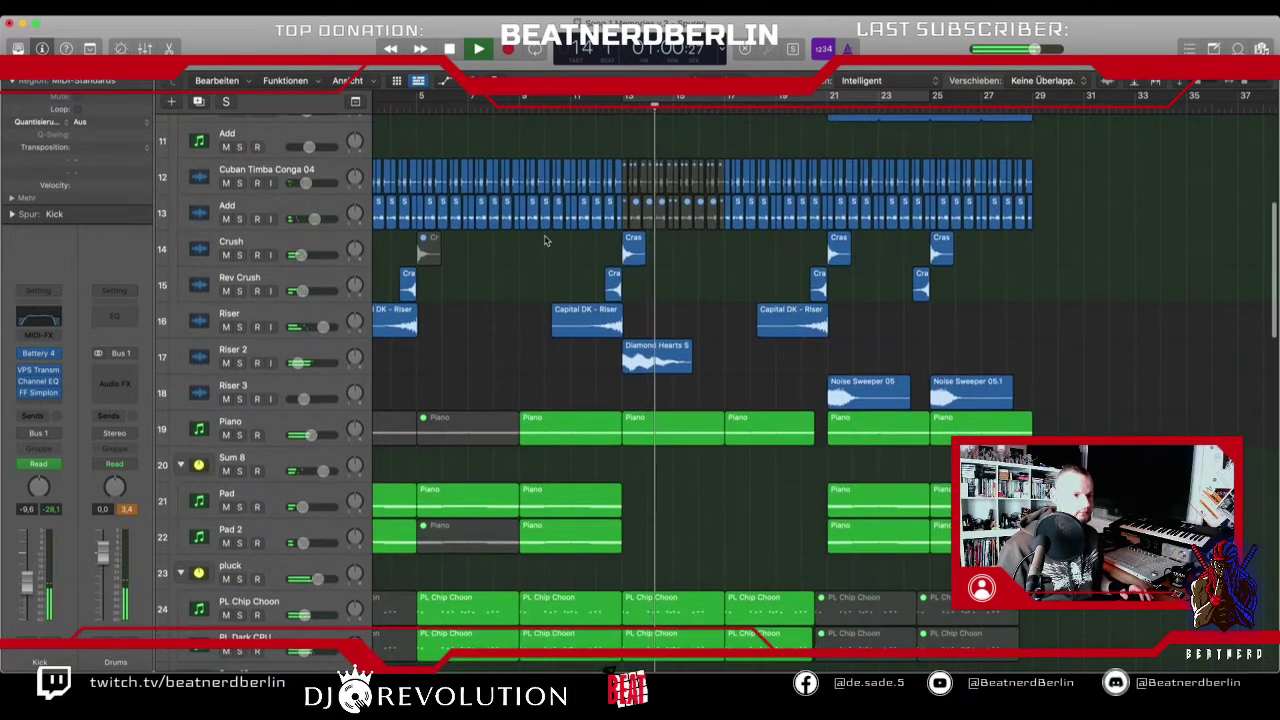
{"action": "scroll", "coordinate": [545, 240], "scroll_direction": "down", "scroll_amount": 12}
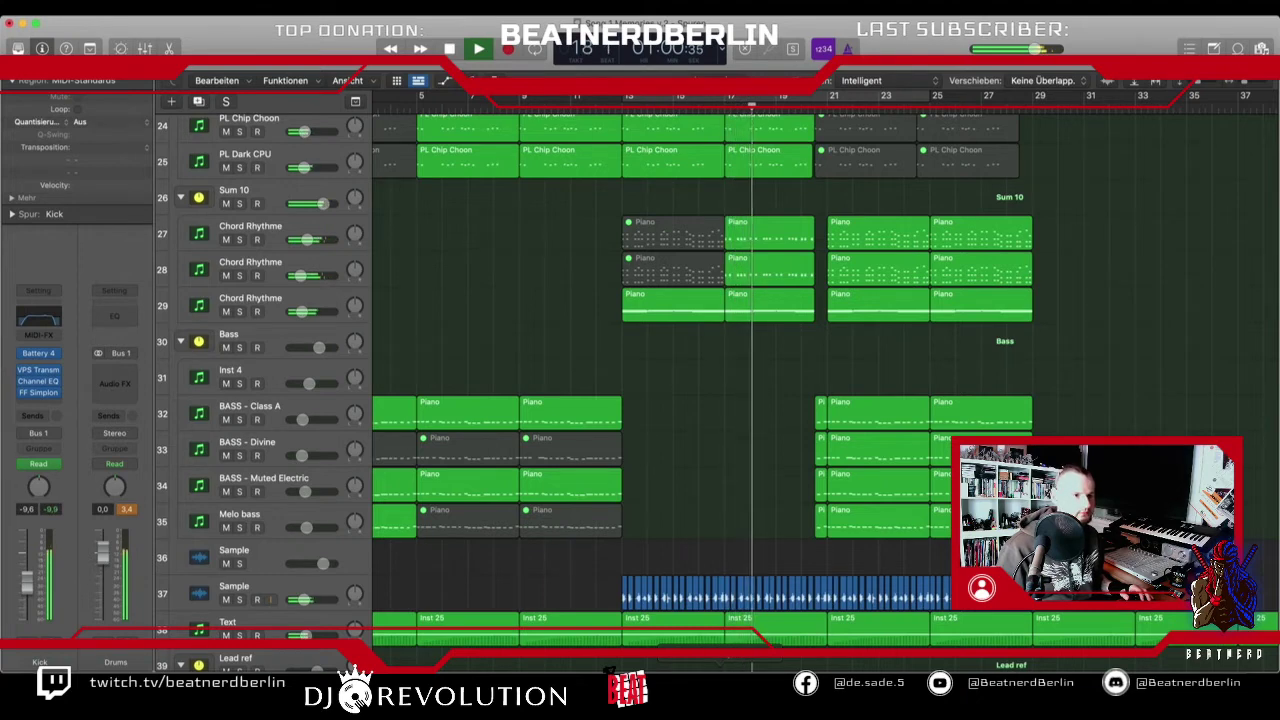
{"action": "scroll", "coordinate": [735, 665], "scroll_direction": "right", "scroll_amount": 3}
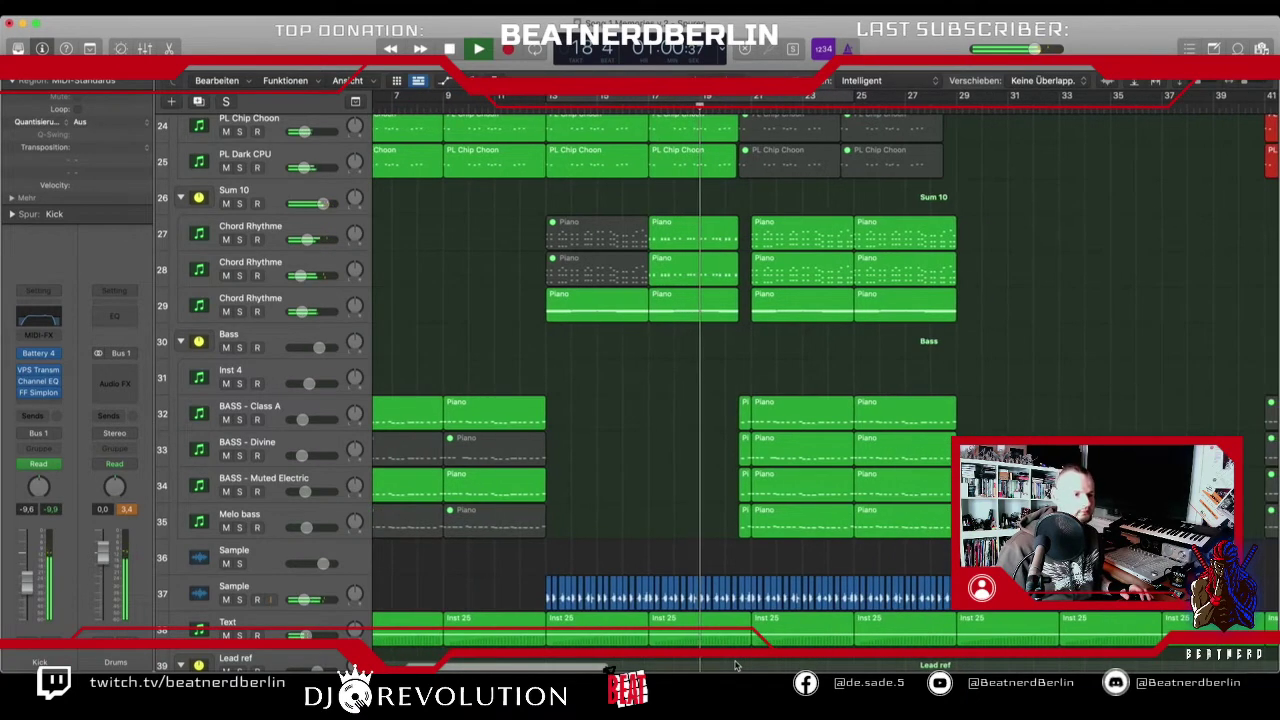
{"action": "key", "text": "super+Right"}
{"action": "key", "text": "super+Right"}
{"action": "key", "text": "super+Right"}
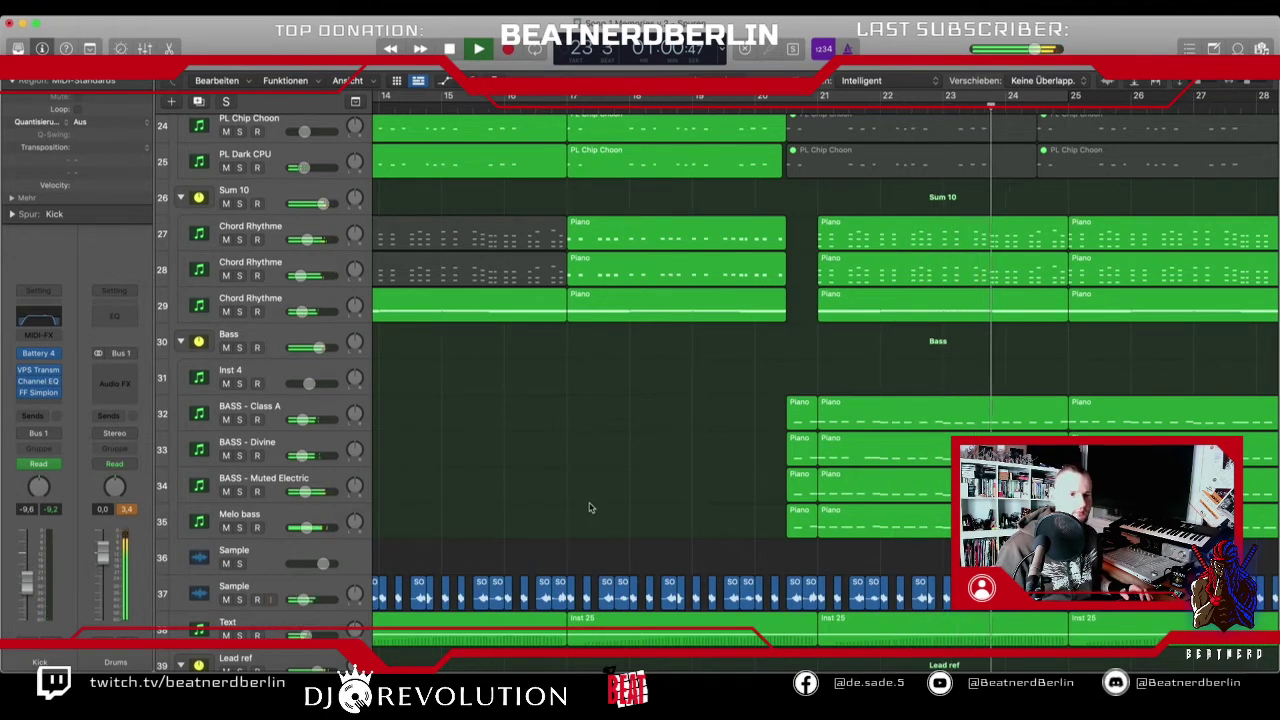
{"action": "scroll", "coordinate": [590, 508], "scroll_direction": "down", "scroll_amount": 5}
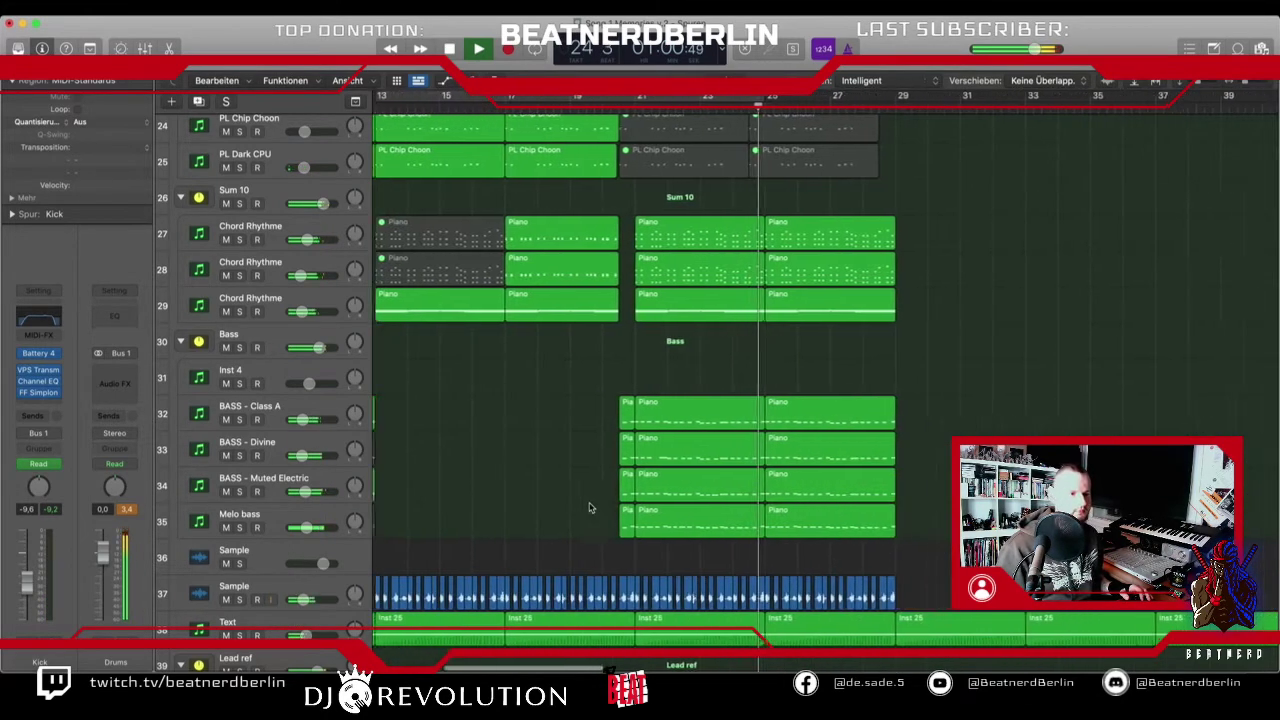
{"action": "scroll", "coordinate": [590, 508], "scroll_direction": "right", "scroll_amount": 1}
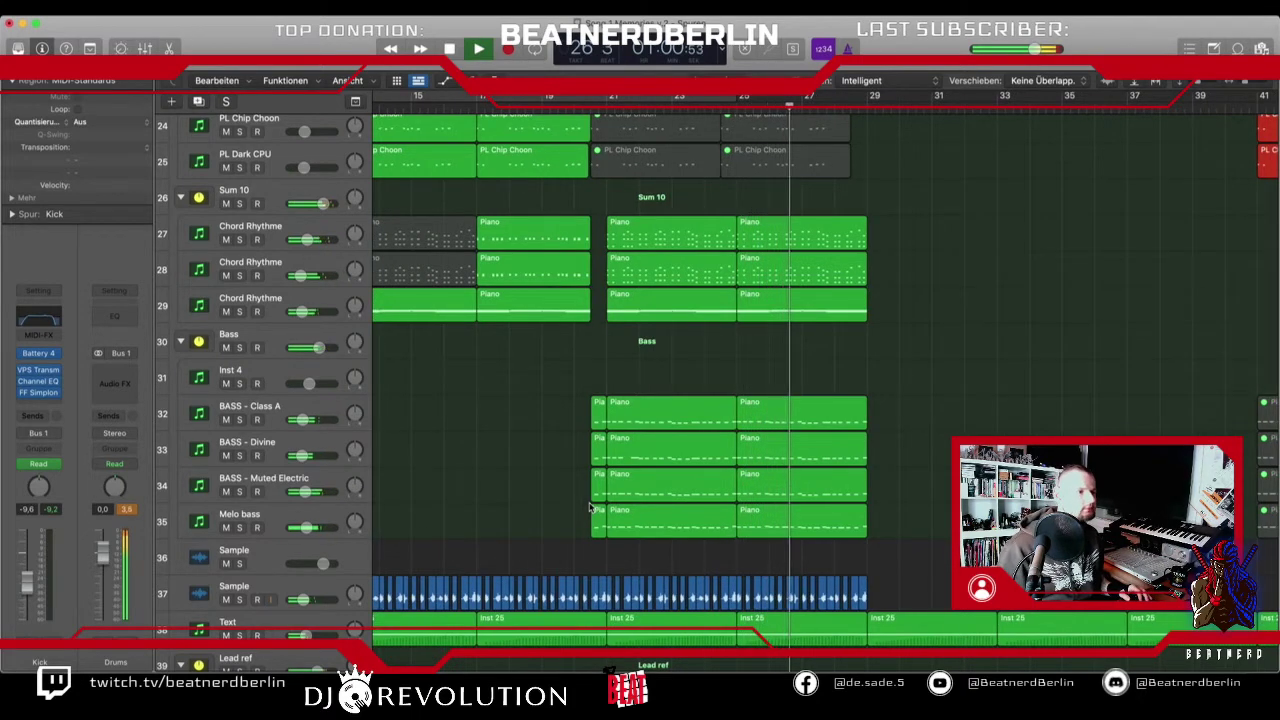
{"action": "scroll", "coordinate": [590, 508], "scroll_direction": "down", "scroll_amount": 3}
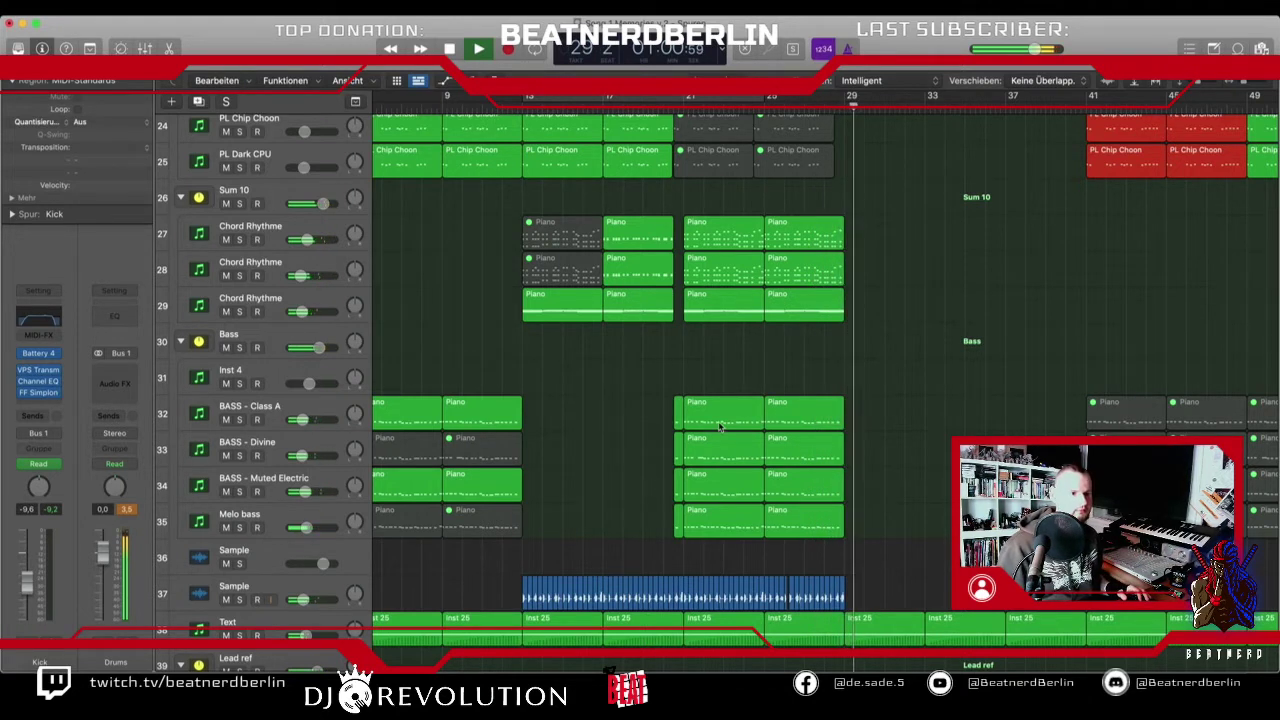
{"action": "key", "text": "space"}
- Play the guitar regions from bar 21, select the Audio 17 track, and stop playback
{"action": "scroll", "coordinate": [662, 457], "scroll_direction": "down", "scroll_amount": 15}
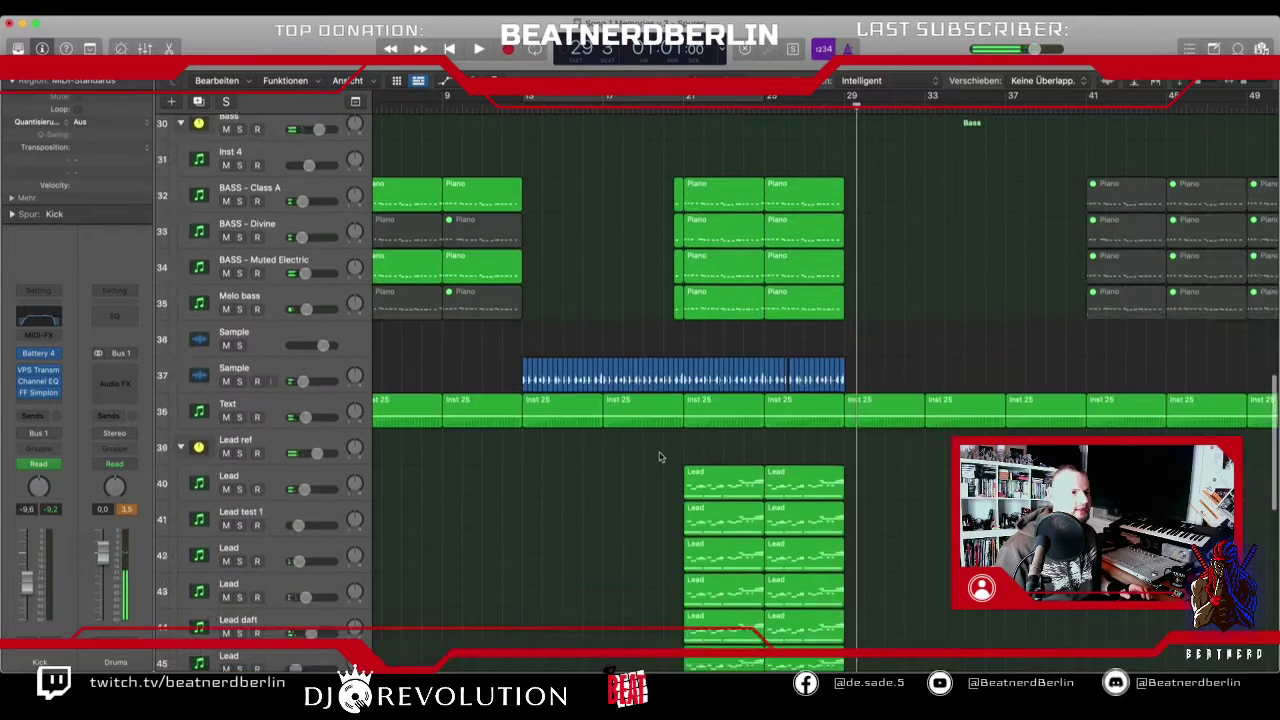
{"action": "scroll", "coordinate": [659, 457], "scroll_direction": "down", "scroll_amount": 1}
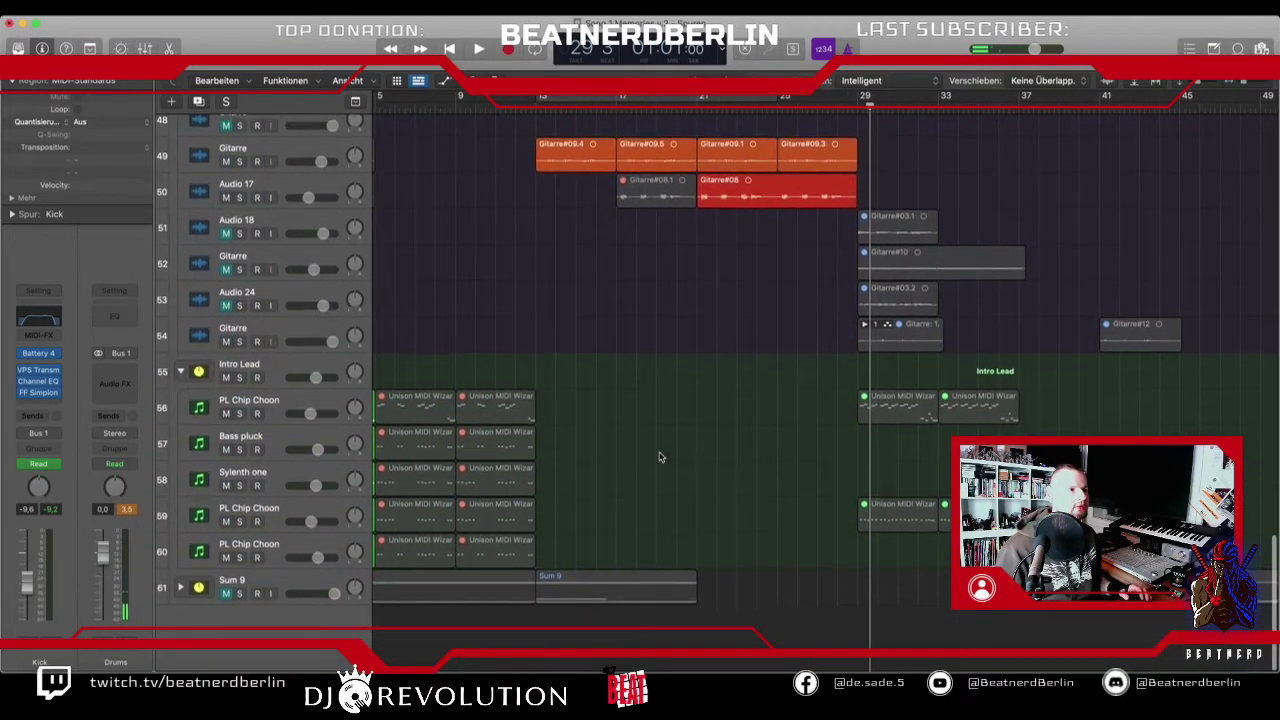
{"action": "left_click", "coordinate": [698, 118]}
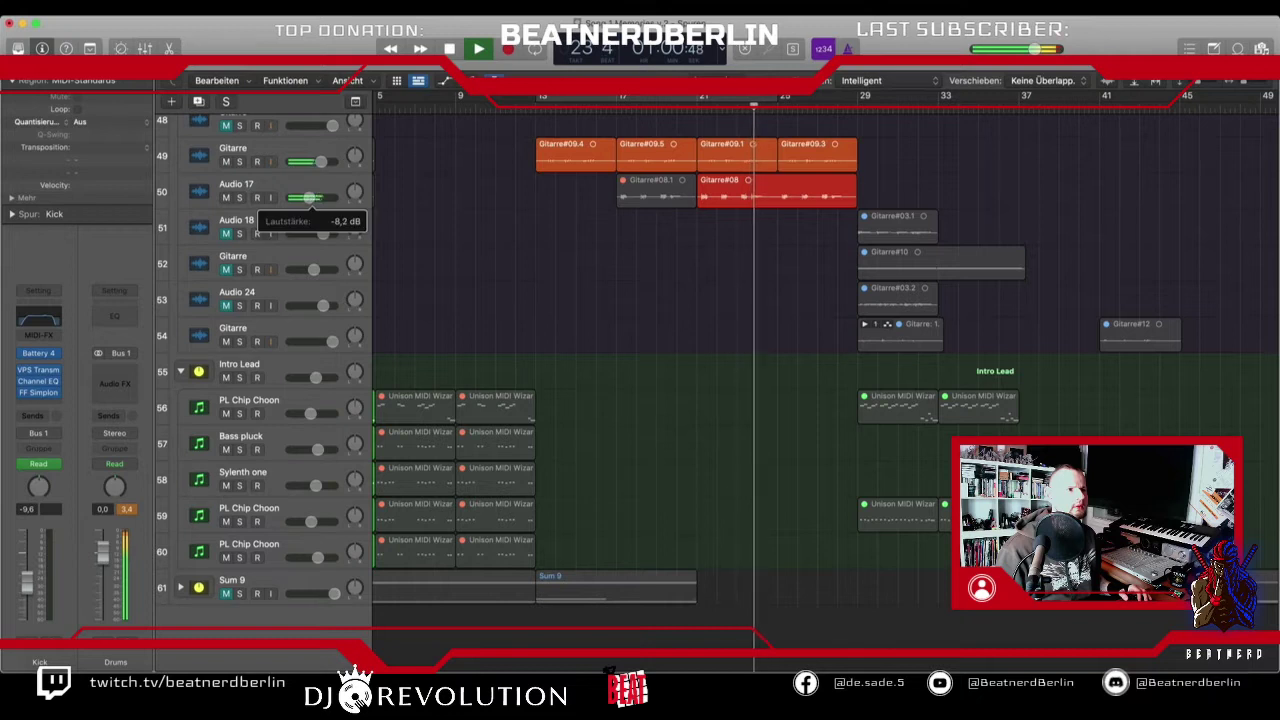
{"action": "left_click", "coordinate": [305, 184]}
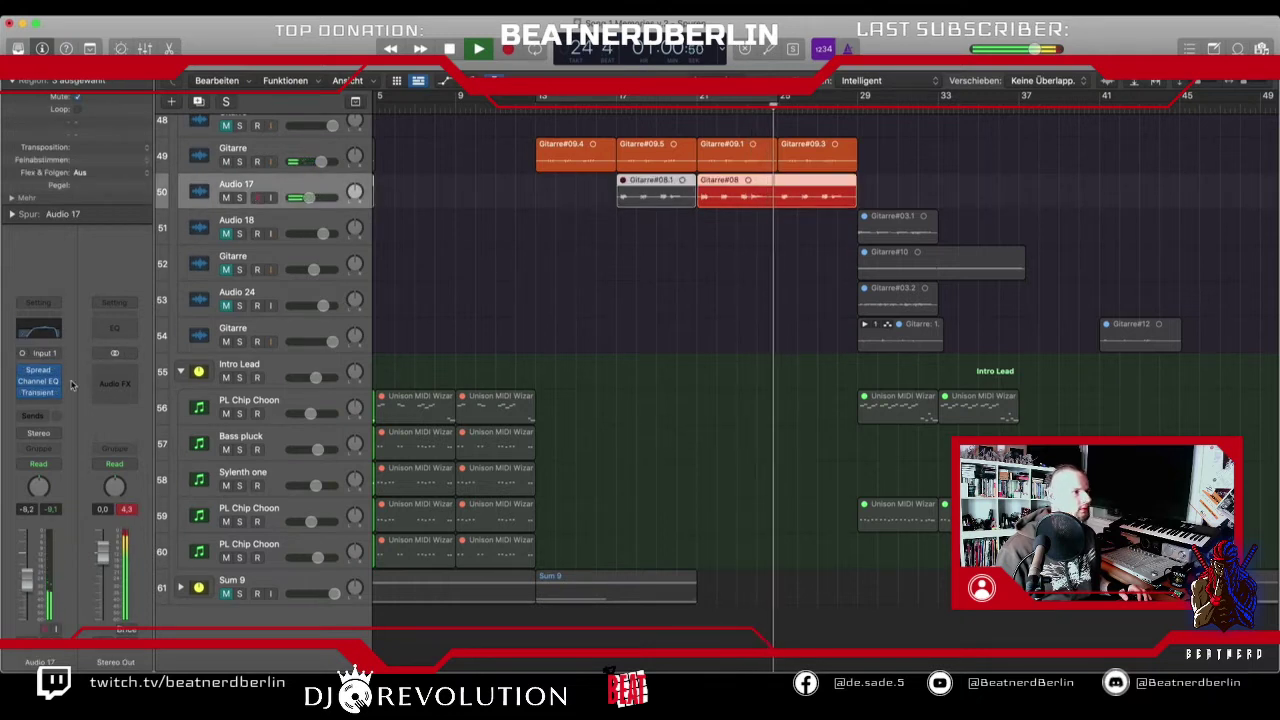
{"action": "key", "text": "space"}
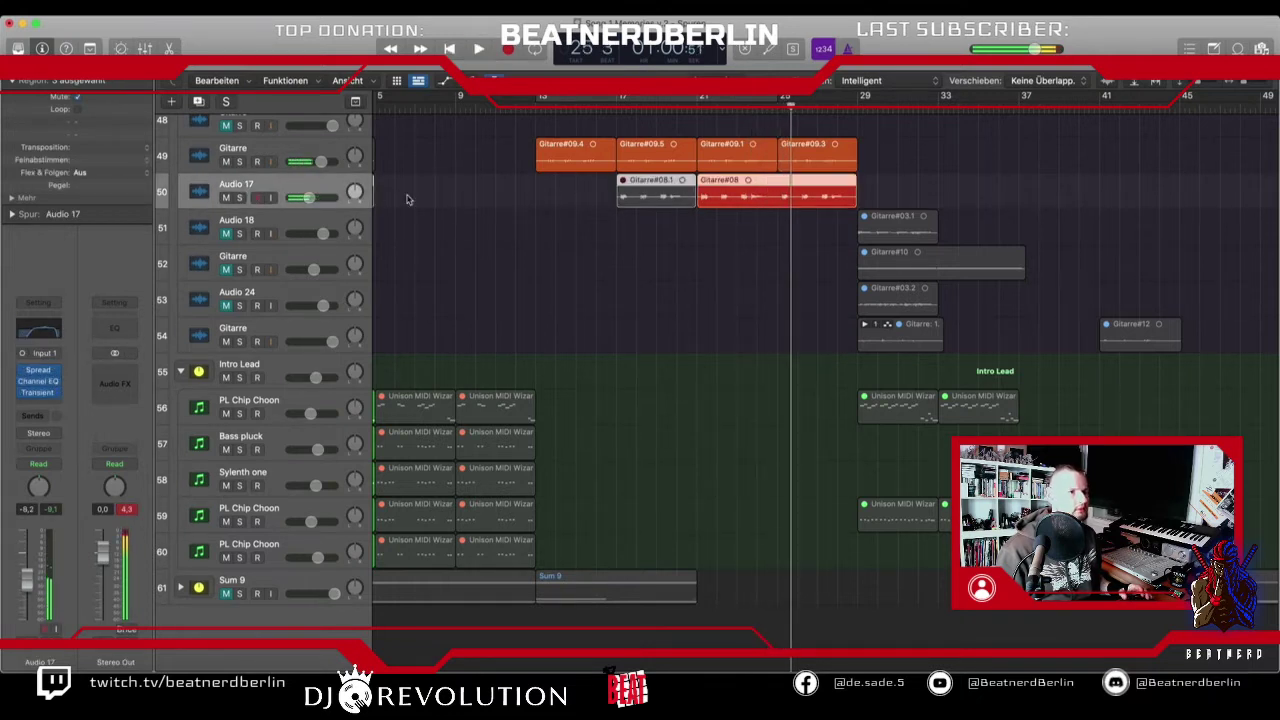
- Set the Audio 17 track's volume to -6.8 dB, and play bars 21 to 29 in a cycle with its Channel EQ open
{"action": "mouse_move", "coordinate": [309, 205]}
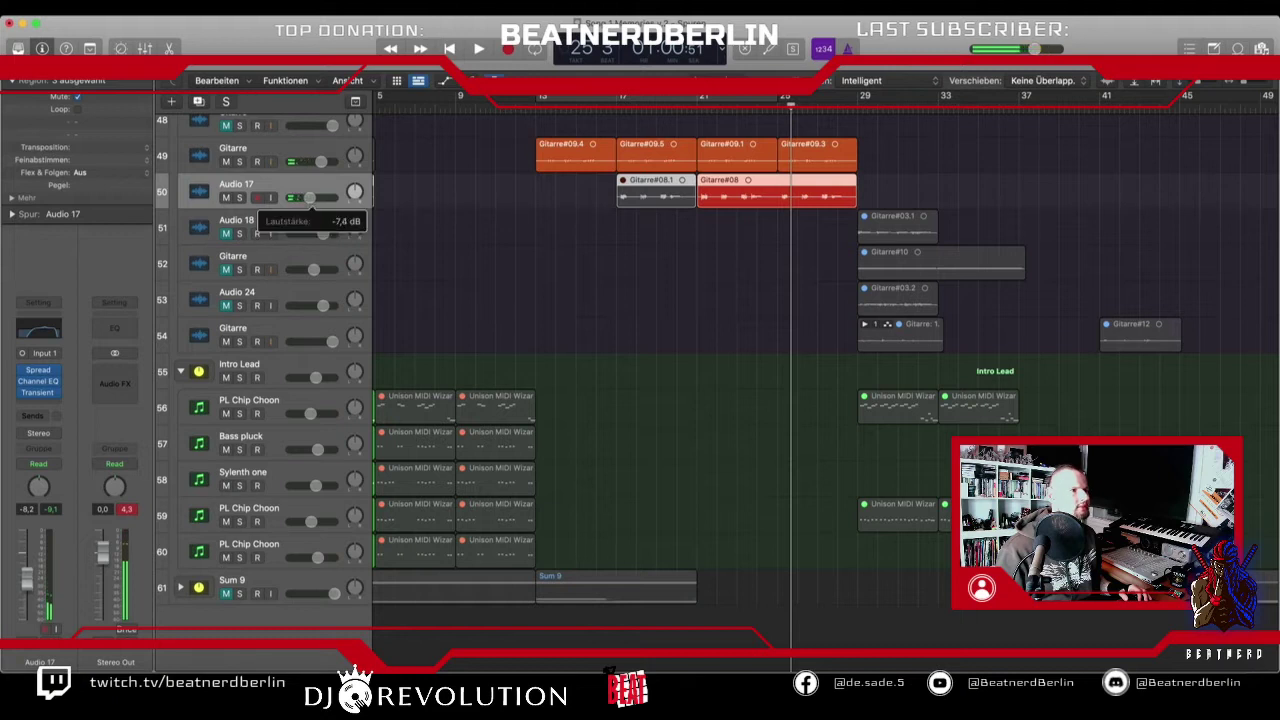
{"action": "left_click", "coordinate": [57, 334]}
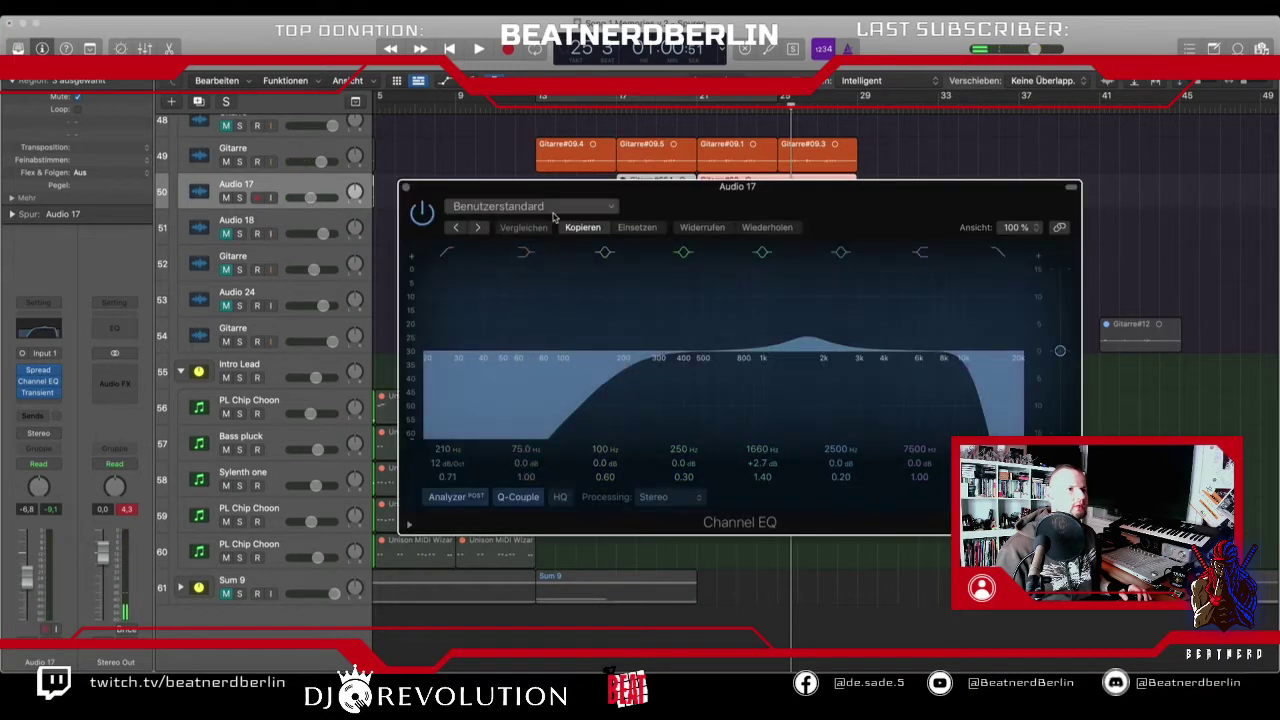
{"action": "left_click_drag", "start_coordinate": [555, 196], "coordinate": [530, 265]}
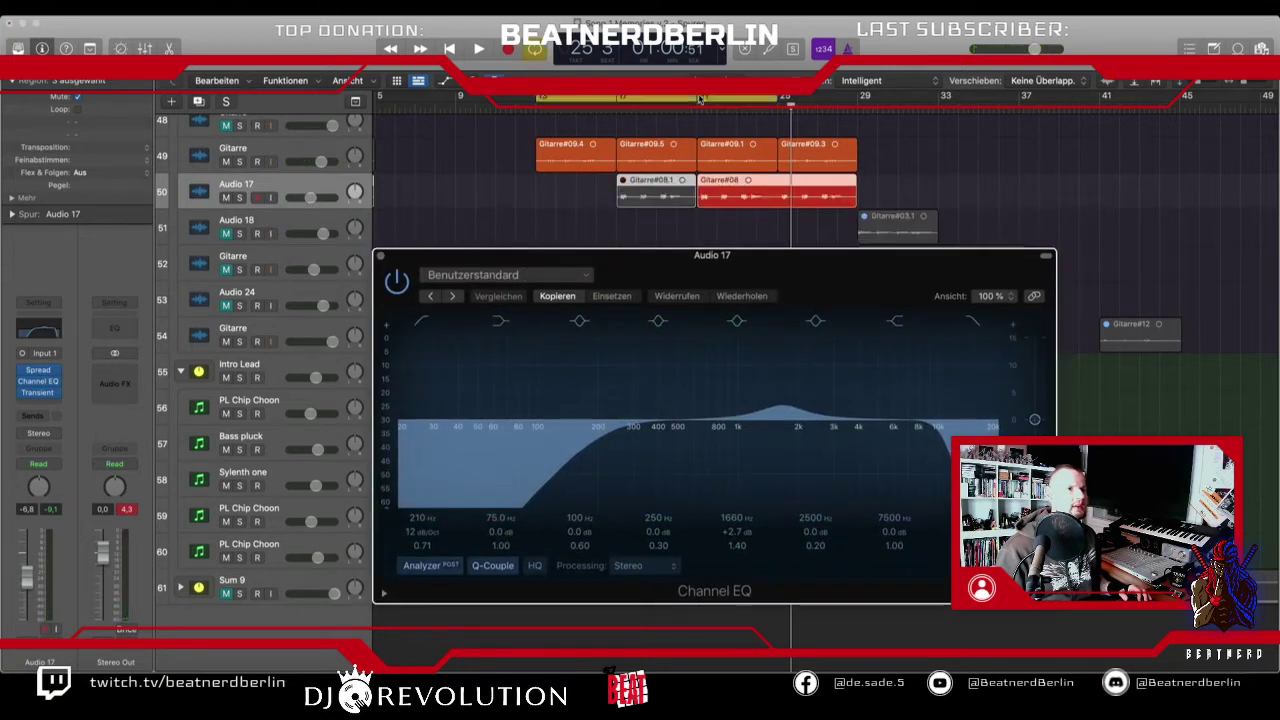
{"action": "left_click_drag", "start_coordinate": [700, 99], "coordinate": [856, 99]}
{"action": "key", "text": "space"}
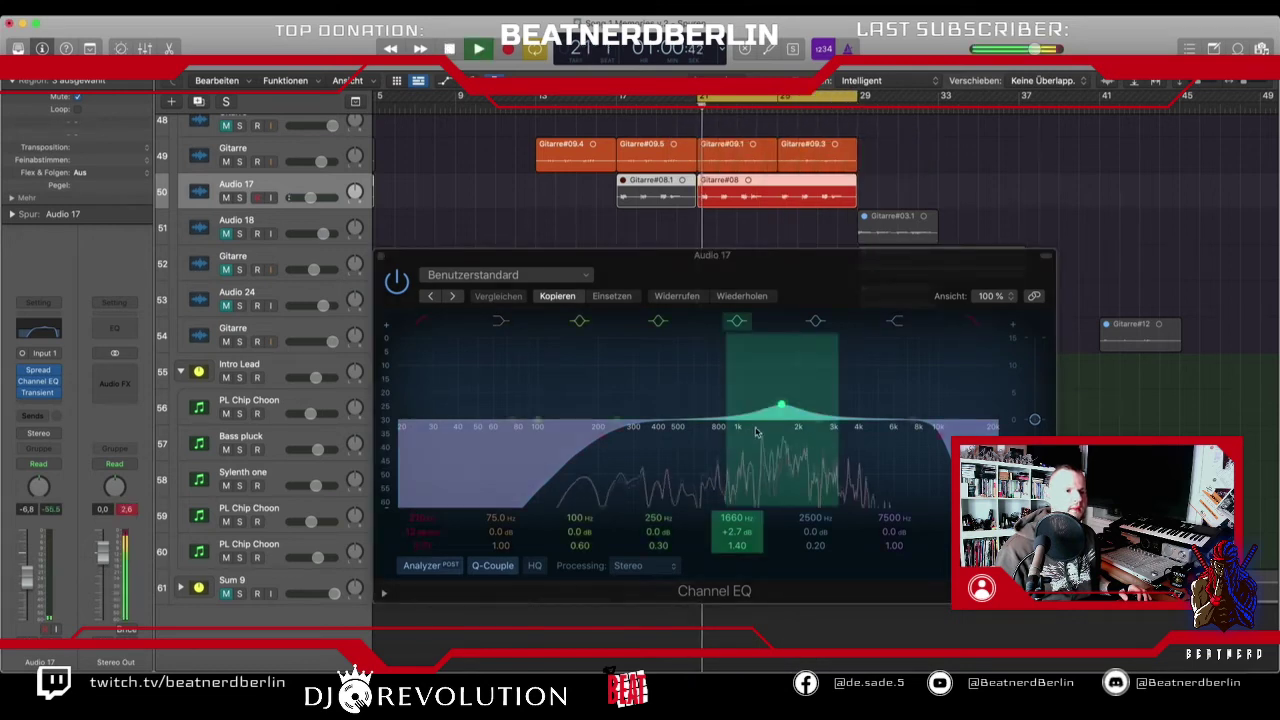
- Set the Channel EQ's upper-mid peak on Audio 17 to 2020 Hz at +3.2 dB, close the EQ and stop playback
{"action": "left_click_drag", "start_coordinate": [781, 406], "coordinate": [876, 415]}
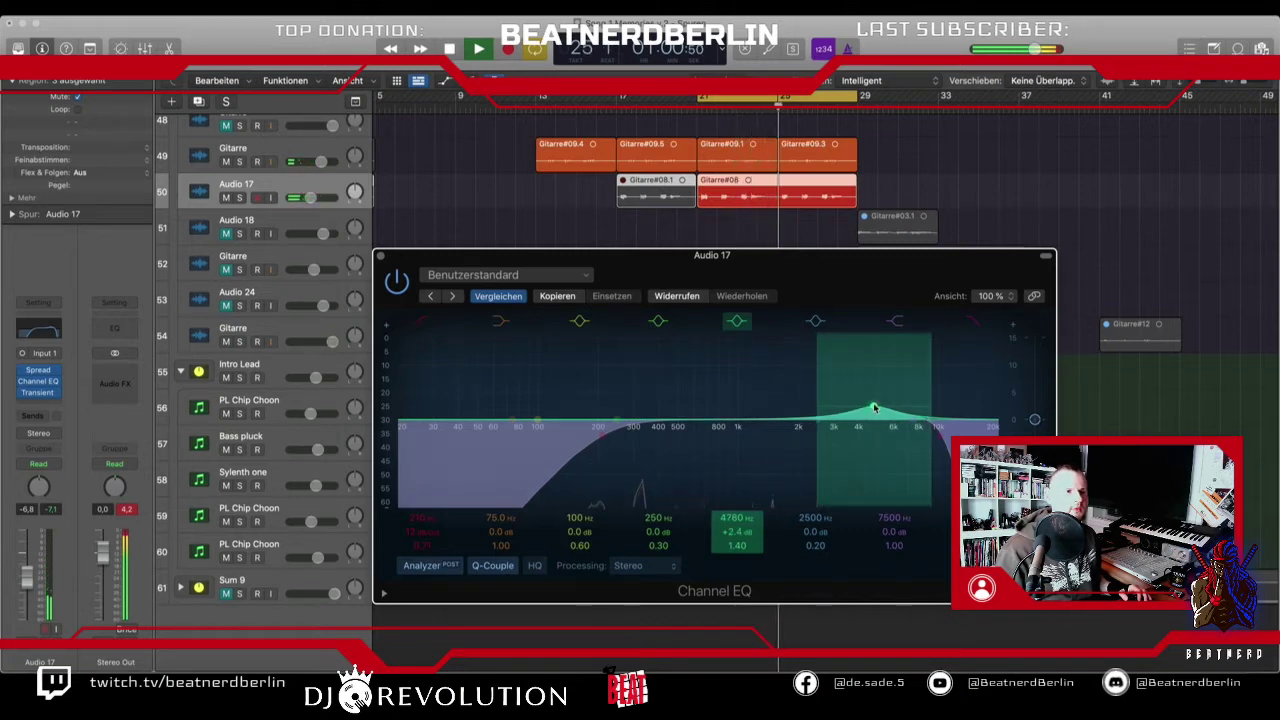
{"action": "left_click_drag", "start_coordinate": [874, 408], "coordinate": [802, 403]}
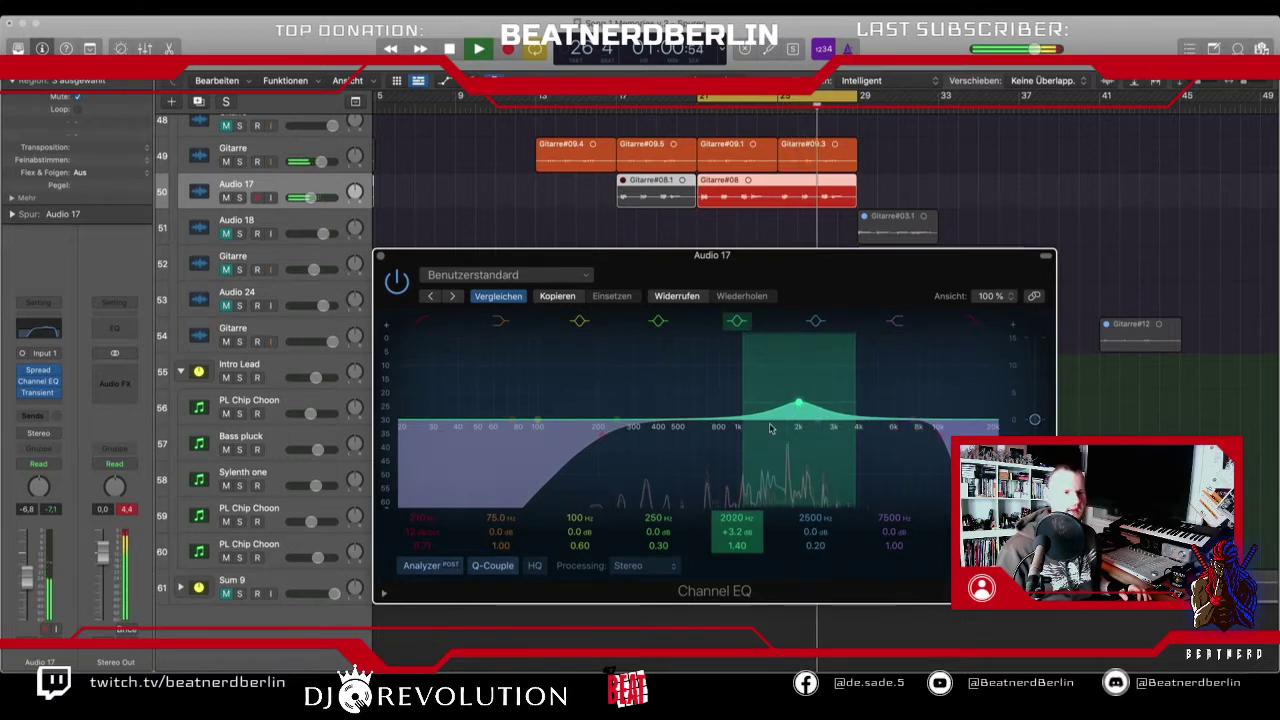
{"action": "left_click", "coordinate": [379, 257]}
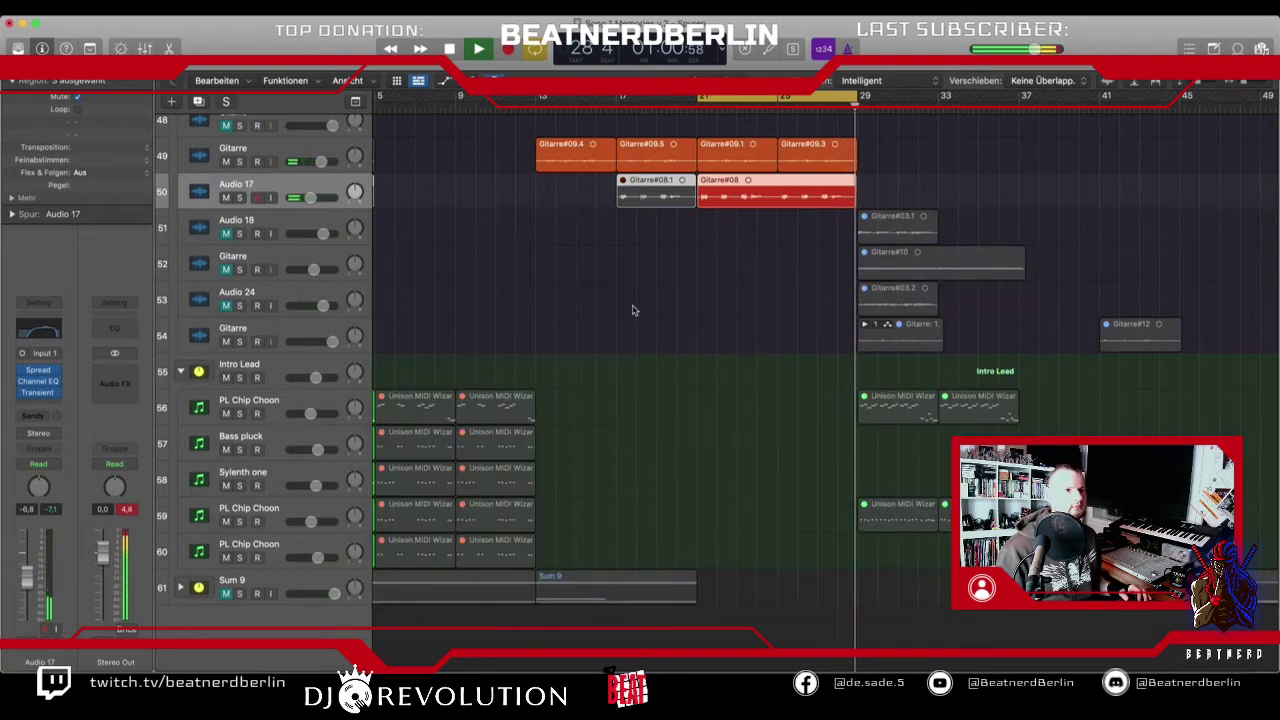
{"action": "key", "text": "space"}
- Turn off the cycle and shorten the Kick regions on tracks 3 and 4 so they end at bar 29
{"action": "scroll", "coordinate": [691, 317], "scroll_direction": "up", "scroll_amount": 5}
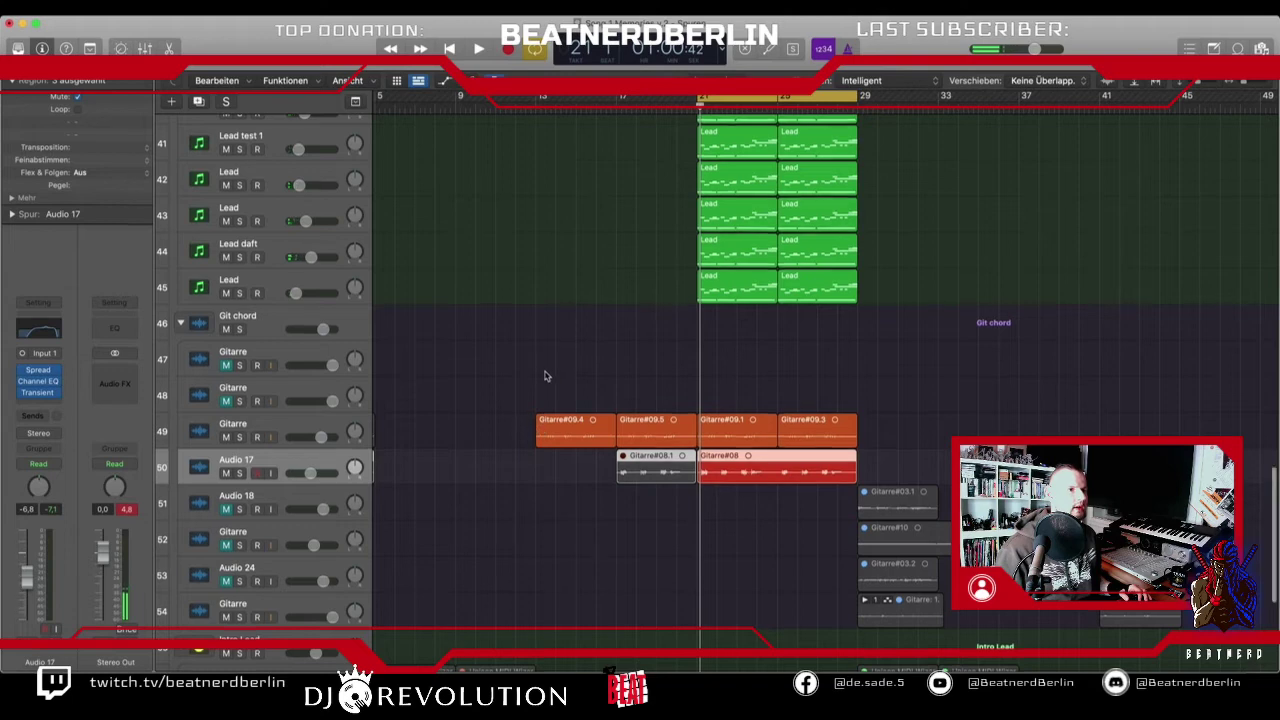
{"action": "scroll", "coordinate": [543, 374], "scroll_direction": "up", "scroll_amount": 15}
{"action": "scroll", "coordinate": [545, 376], "scroll_direction": "up", "scroll_amount": 4}
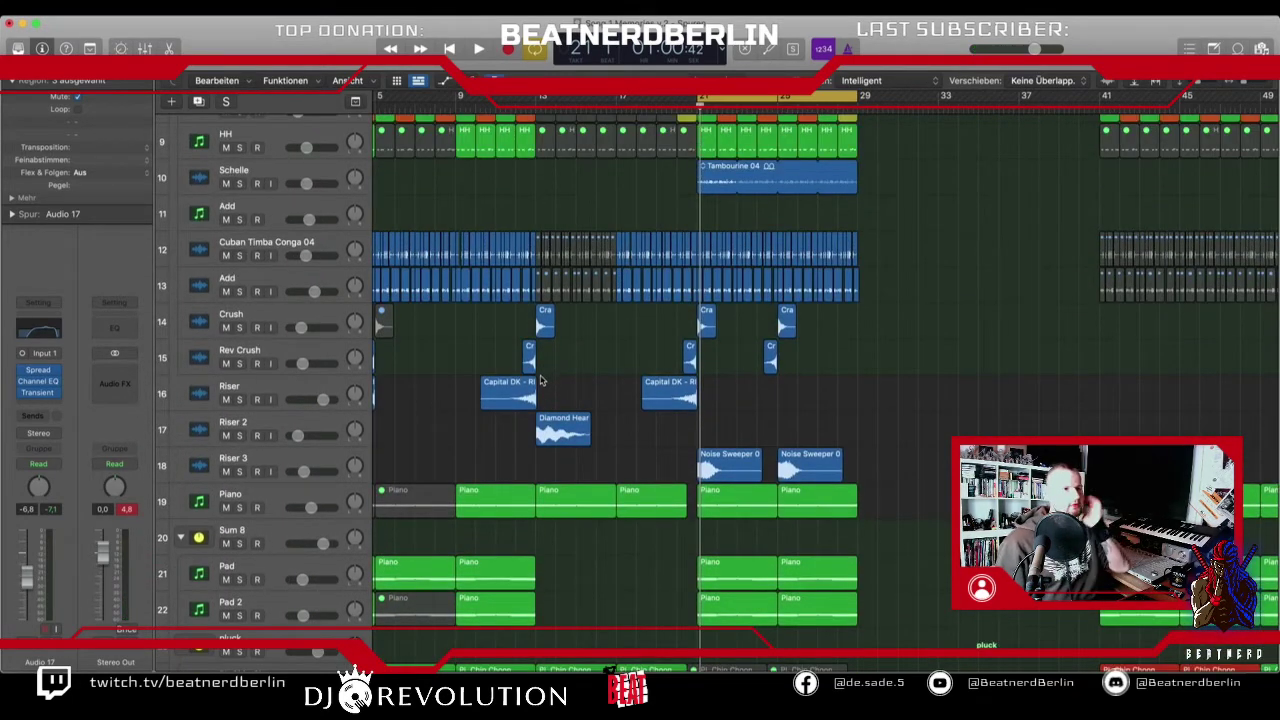
{"action": "scroll", "coordinate": [541, 380], "scroll_direction": "left", "scroll_amount": 2}
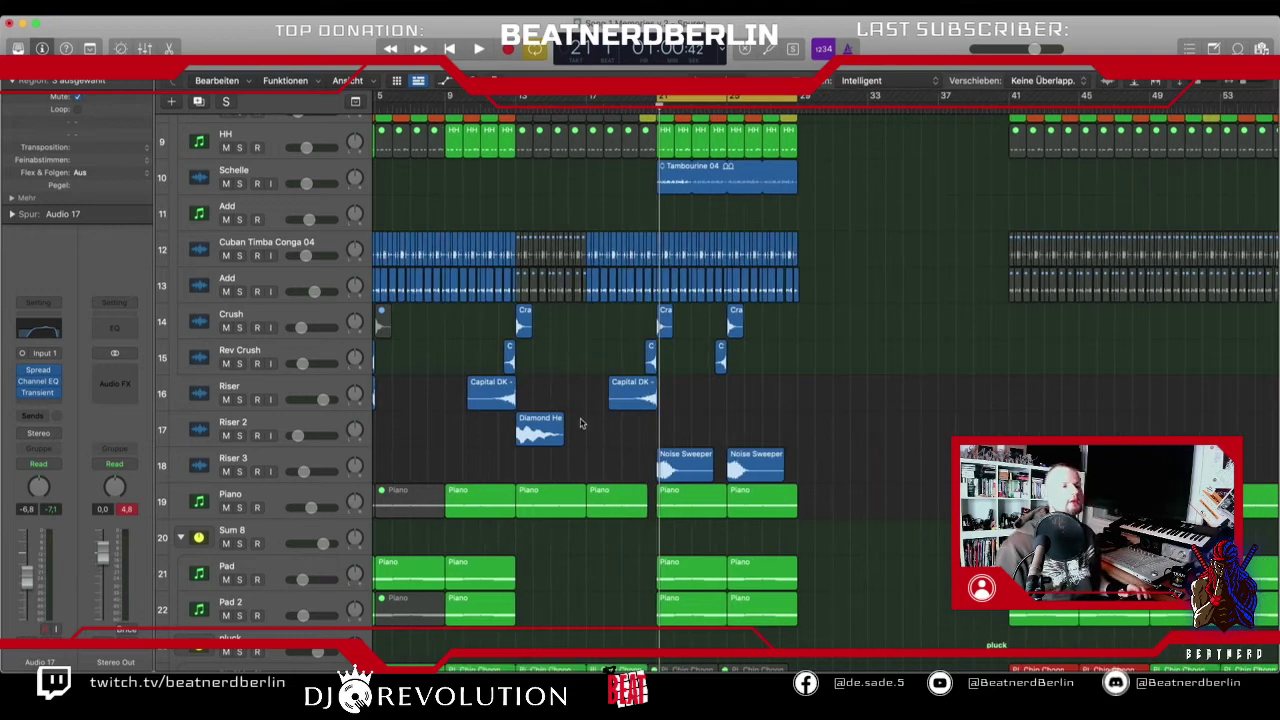
{"action": "scroll", "coordinate": [774, 403], "scroll_direction": "down", "scroll_amount": 4}
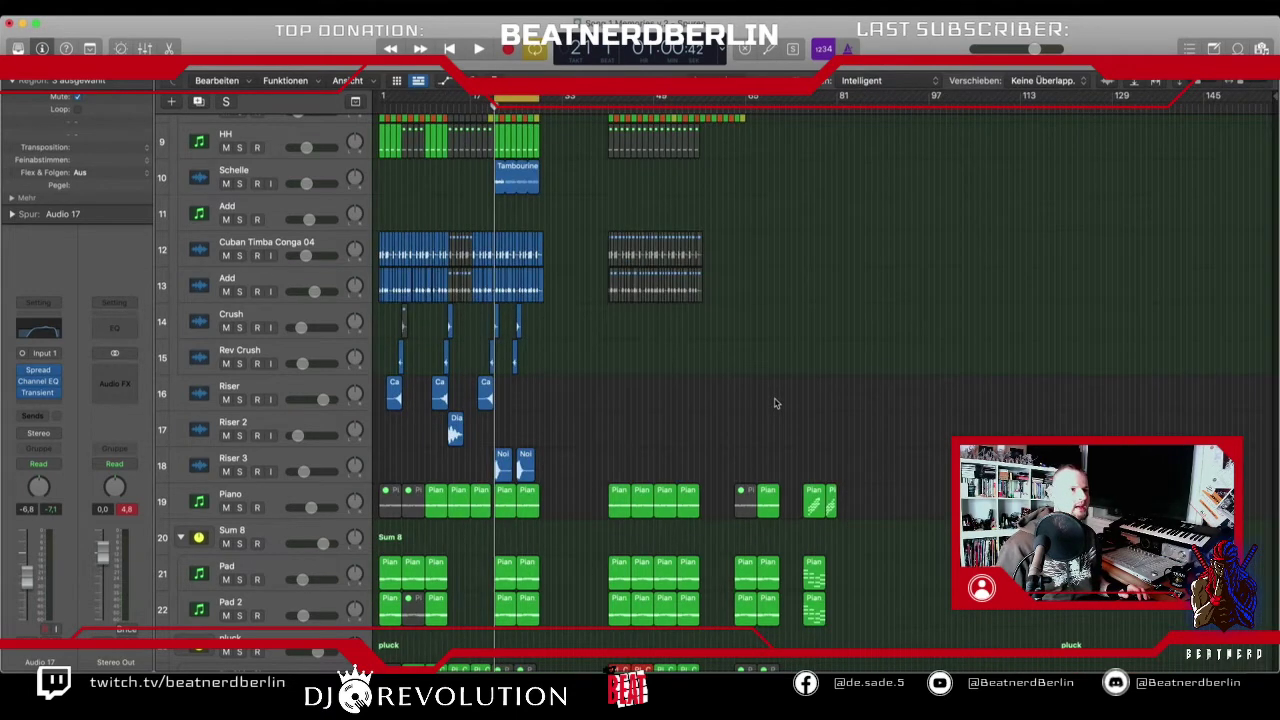
{"action": "scroll", "coordinate": [770, 370], "scroll_direction": "up", "scroll_amount": 5}
{"action": "left_click", "coordinate": [508, 100]}
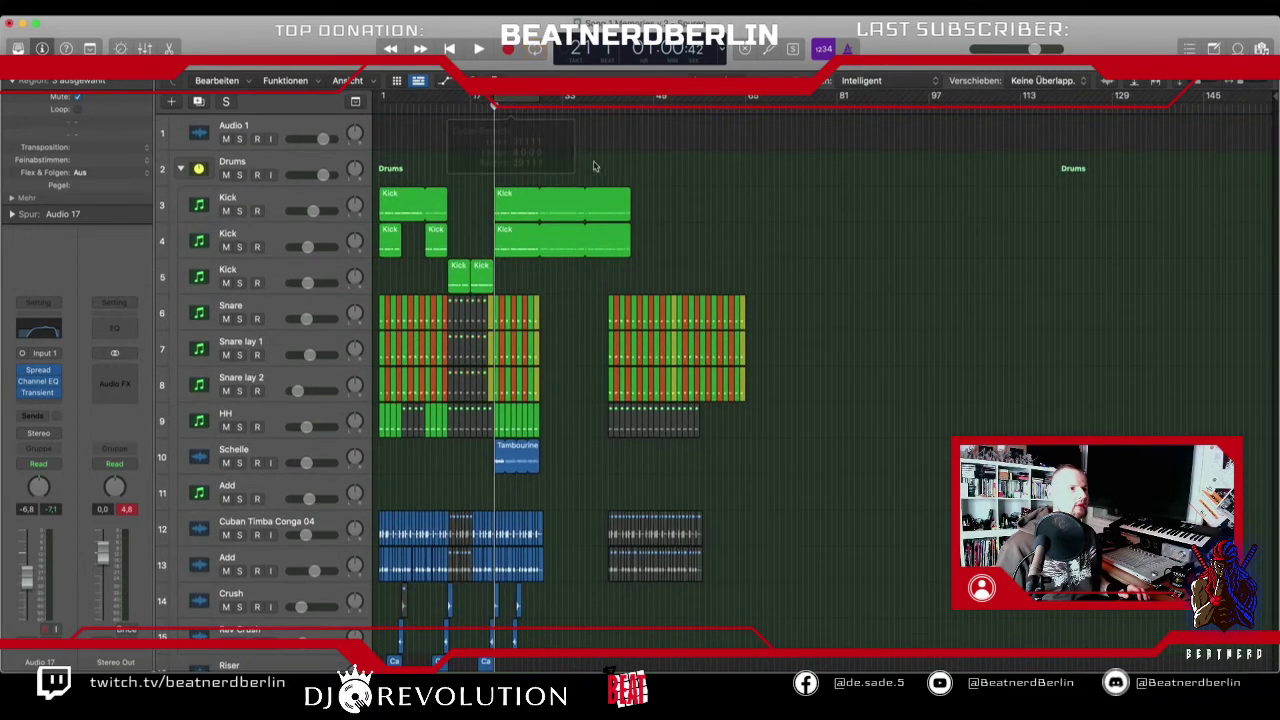
{"action": "left_click_drag", "start_coordinate": [634, 216], "coordinate": [539, 262]}
- Select the regions on all tracks beyond about bar 33 and move them back so the snare patterns start around bar 99
{"action": "scroll", "coordinate": [578, 210], "scroll_direction": "down", "scroll_amount": 5}
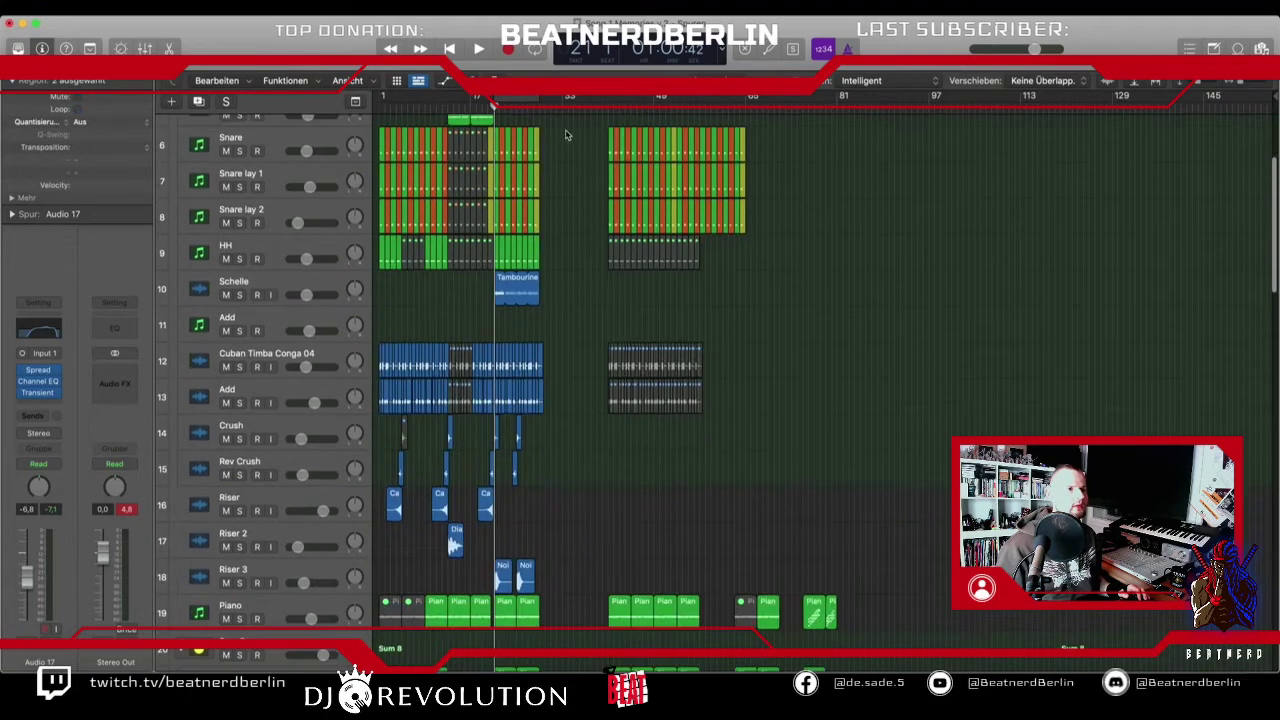
{"action": "left_click_drag", "start_coordinate": [569, 124], "coordinate": [1036, 638]}
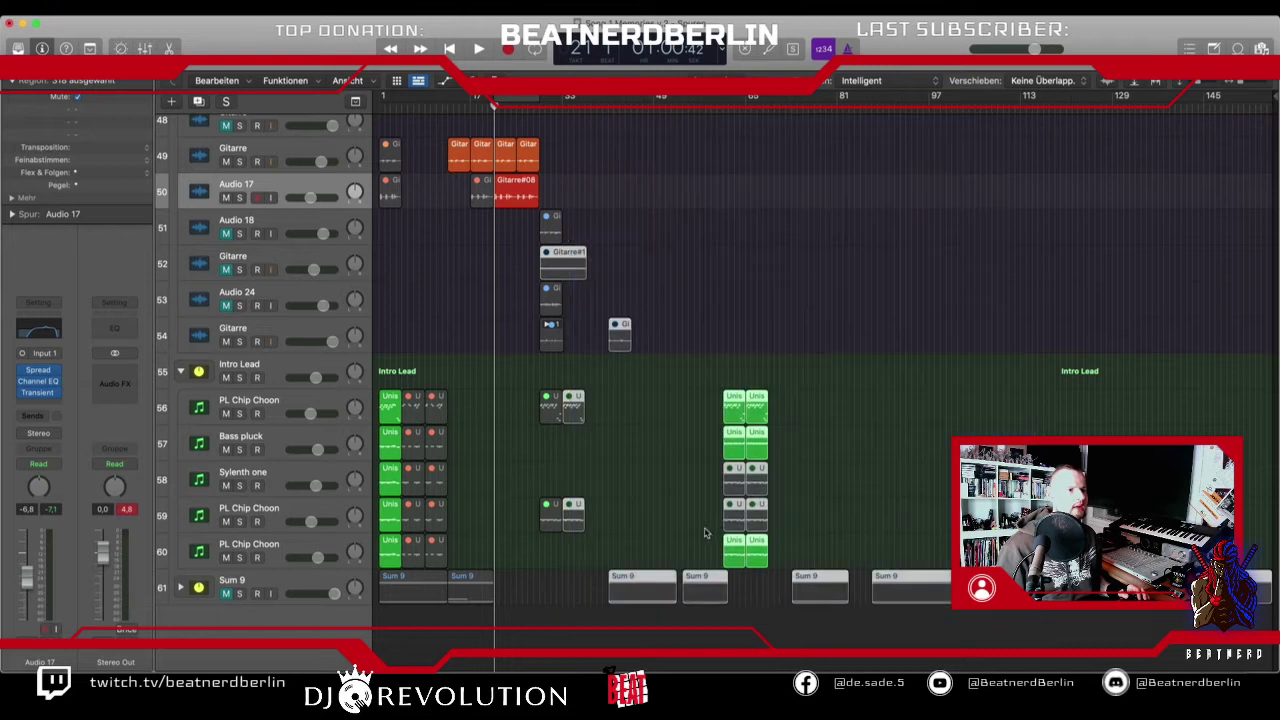
{"action": "left_click_drag", "start_coordinate": [737, 413], "coordinate": [1075, 411]}
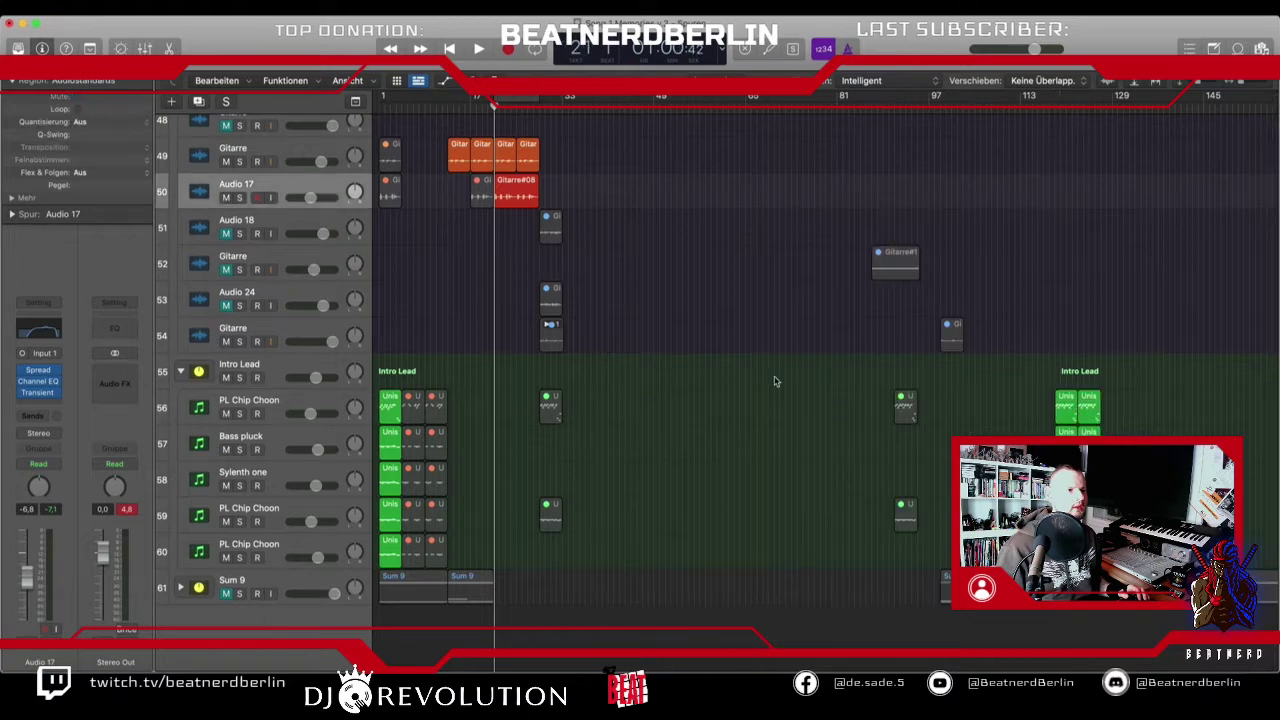
{"action": "scroll", "coordinate": [587, 370], "scroll_direction": "up", "scroll_amount": 5}
{"action": "scroll", "coordinate": [587, 370], "scroll_direction": "up", "scroll_amount": 20}
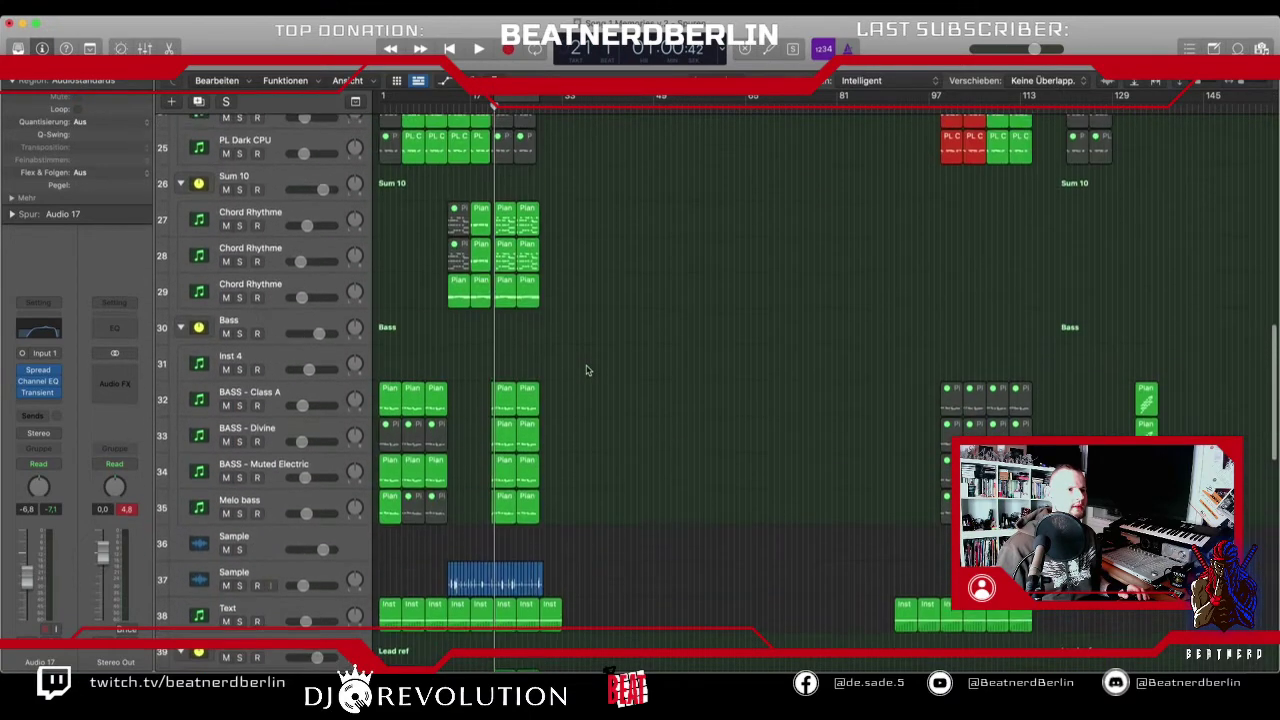
{"action": "scroll", "coordinate": [587, 370], "scroll_direction": "up", "scroll_amount": 12}
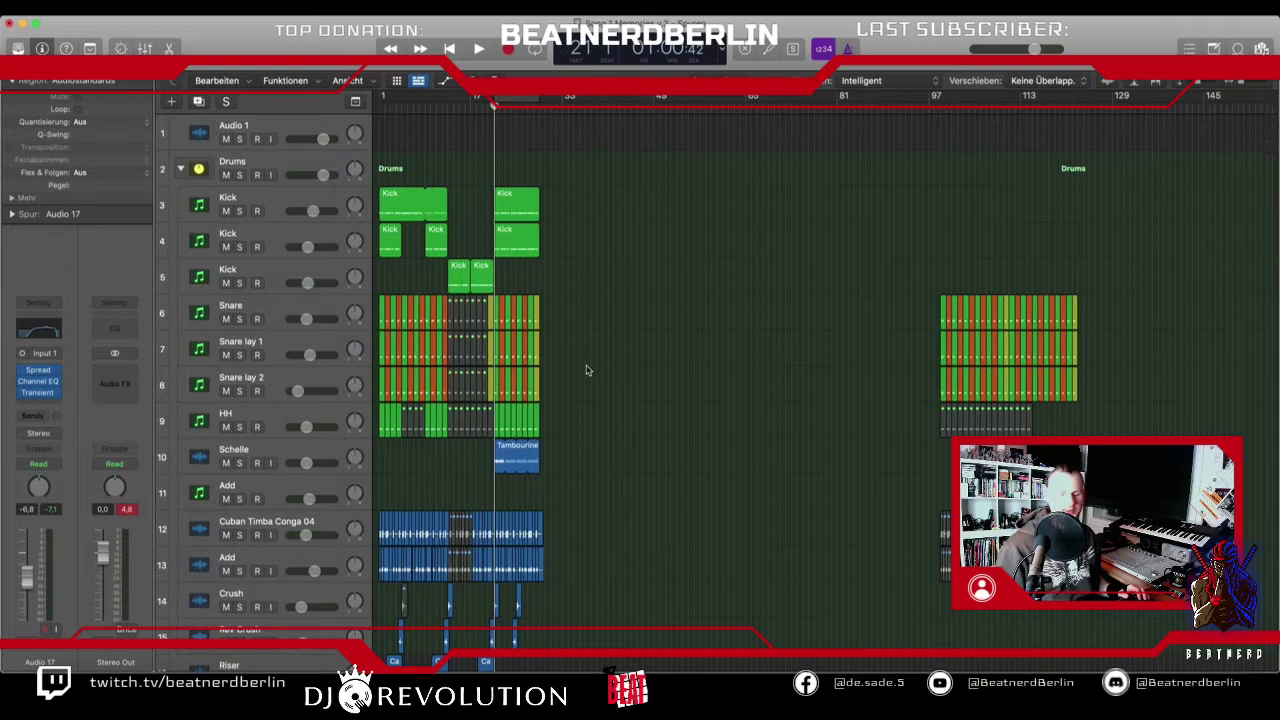
- Listen to the opening drums from about bar 4 into bar 5 and stop playback
{"action": "key", "text": "super+Right"}
{"action": "key", "text": "super+Right"}
{"action": "scroll", "coordinate": [587, 370], "scroll_direction": "left", "scroll_amount": 2}
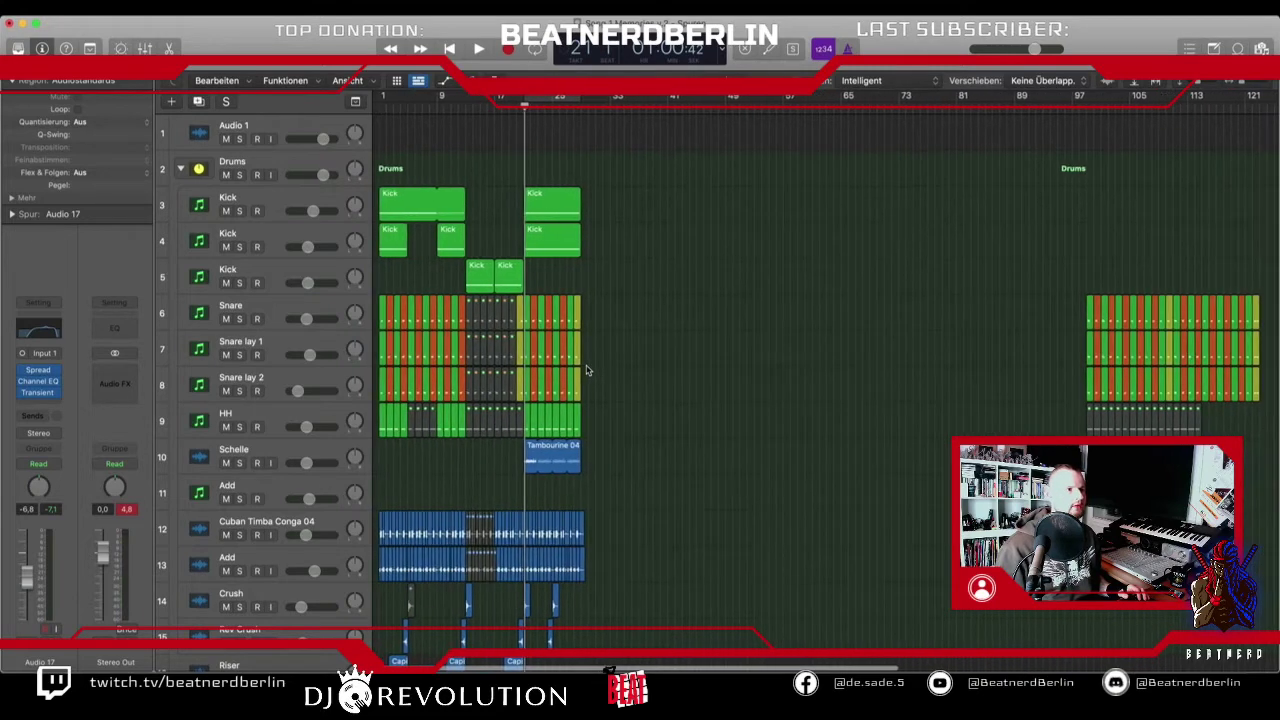
{"action": "scroll", "coordinate": [587, 370], "scroll_direction": "up", "scroll_amount": 6}
{"action": "scroll", "coordinate": [676, 366], "scroll_direction": "left", "scroll_amount": 6}
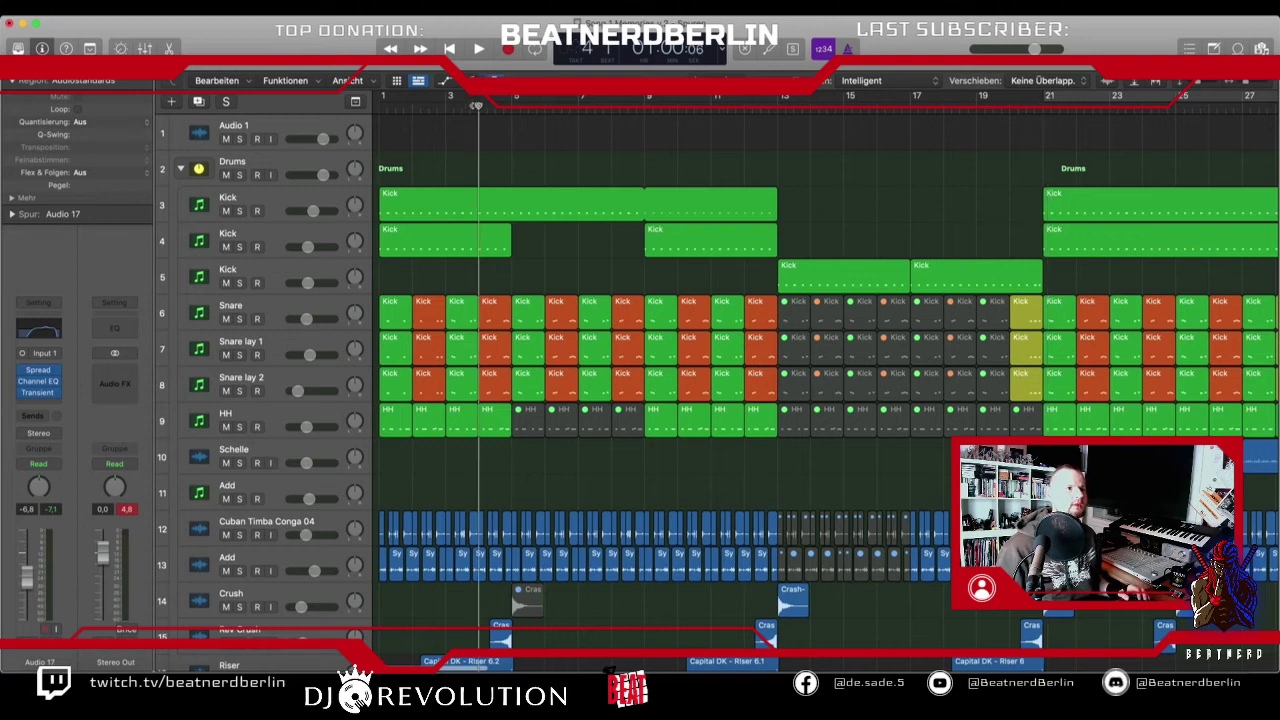
{"action": "key", "text": "space"}
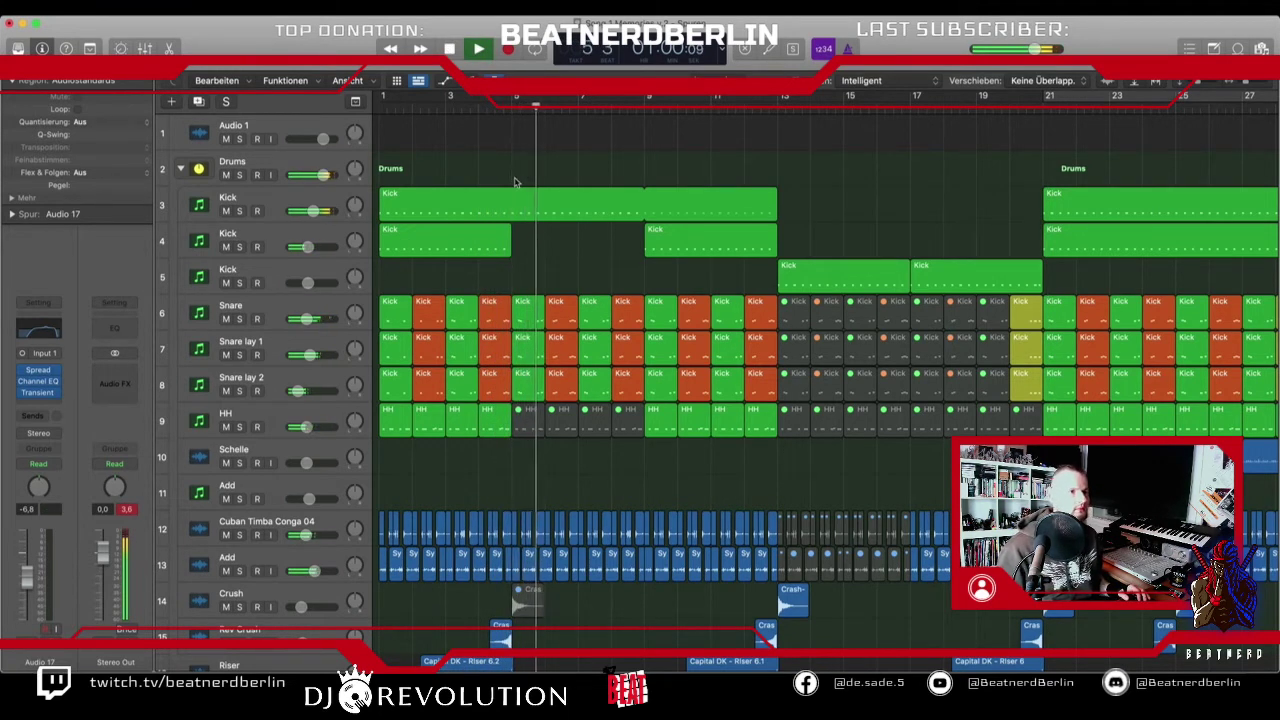
{"action": "key", "text": "space"}
- Copy the opening Kick region on track 3 and the bar 9 Kick on track 4 to bar 29, filling both to bar 41
{"action": "key", "text": "super+Left"}
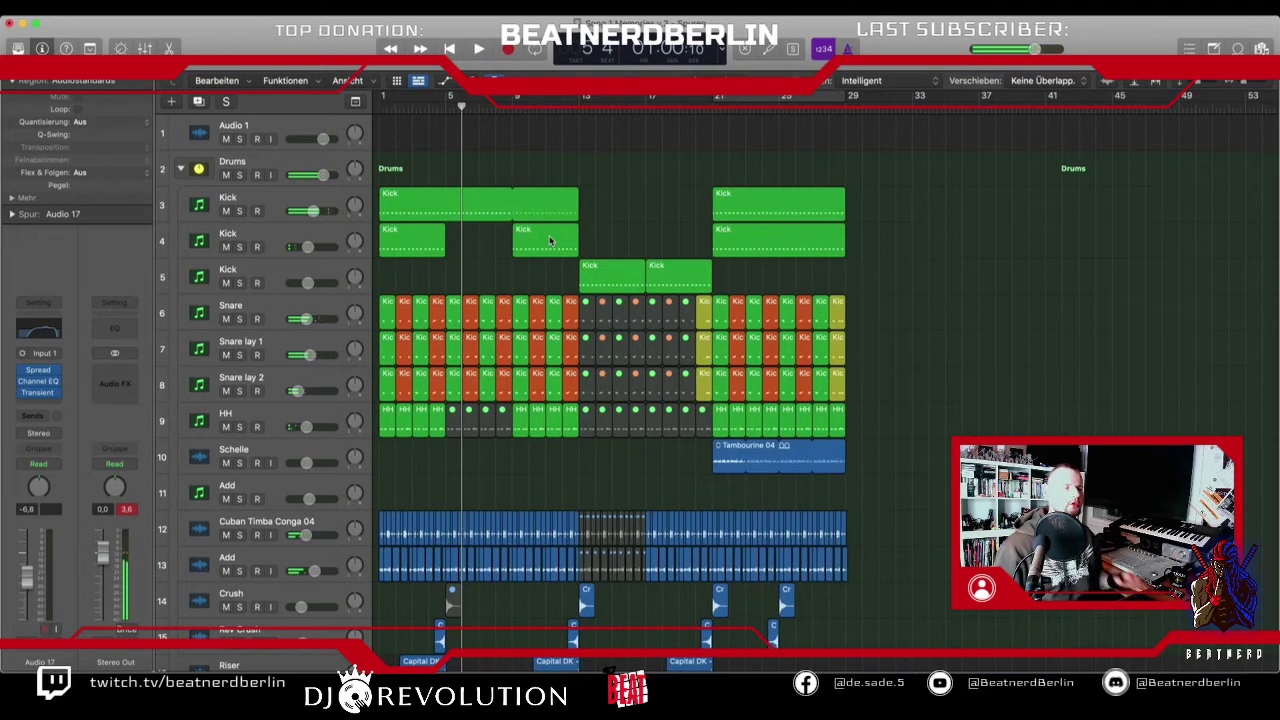
{"action": "left_click", "coordinate": [412, 214]}
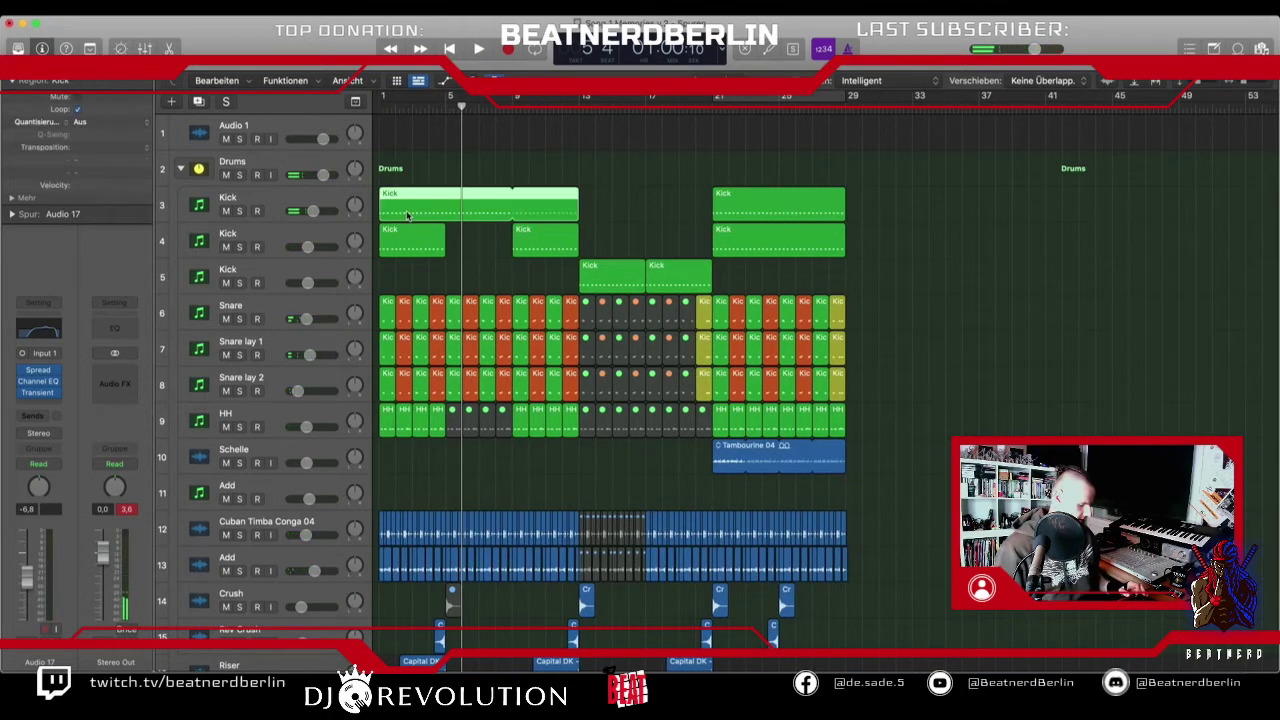
{"action": "left_click_drag", "start_coordinate": [407, 214], "coordinate": [874, 214]}
{"action": "left_click", "coordinate": [524, 243]}
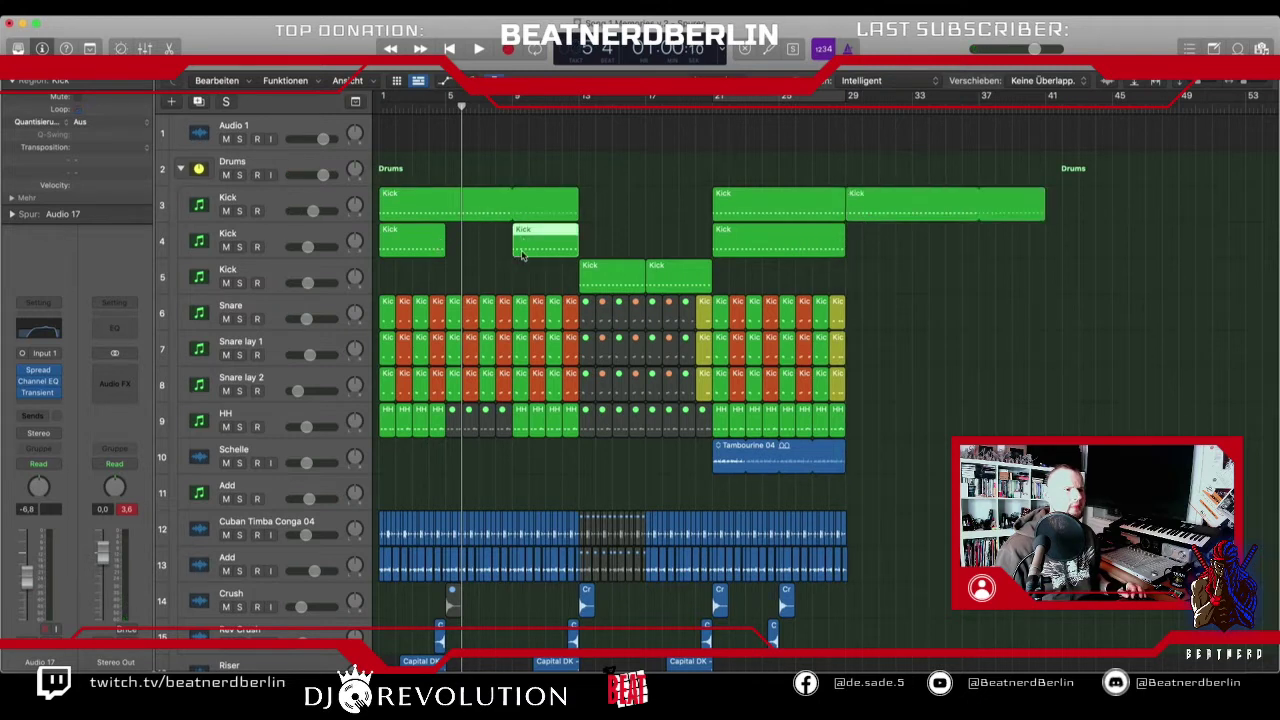
{"action": "left_click_drag", "start_coordinate": [521, 255], "coordinate": [1045, 236]}
- Copy the Snare, Snare lay 1, Snare lay 2 and HH regions of bars 5 to 13 to bars 29 and 37
{"action": "scroll", "coordinate": [881, 298], "scroll_direction": "down", "scroll_amount": 1}
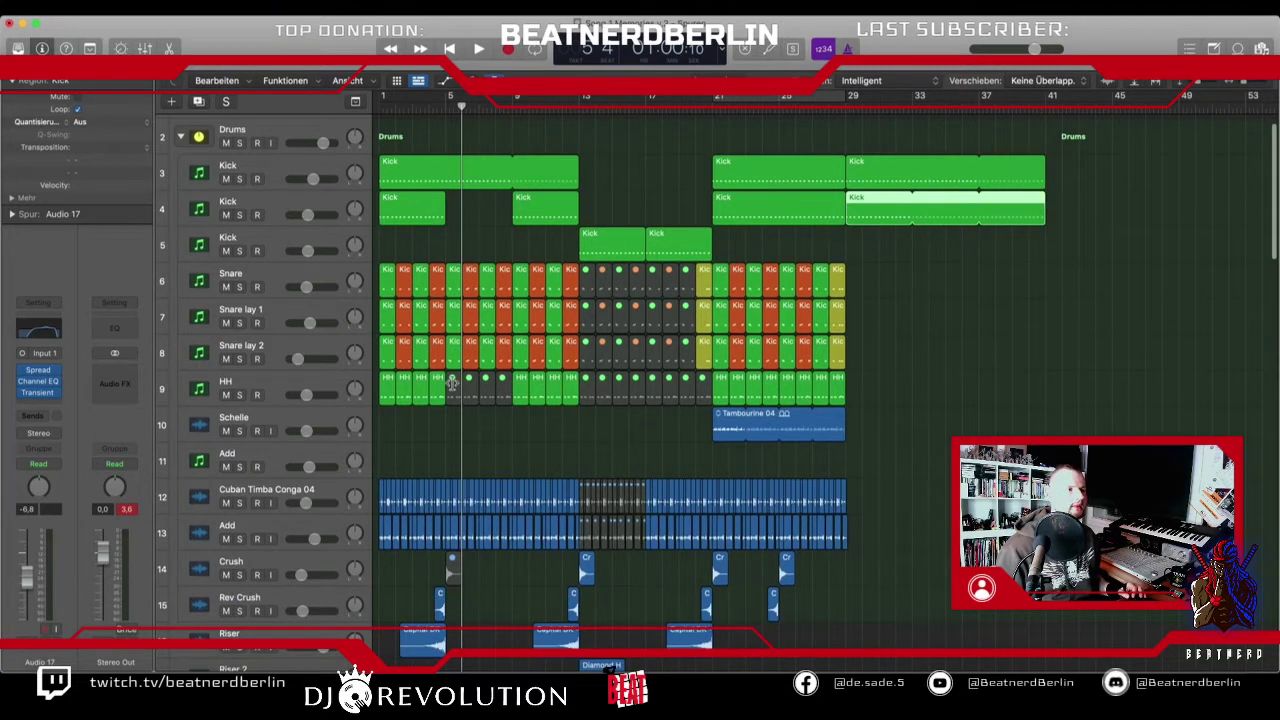
{"action": "left_click", "coordinate": [462, 413]}
{"action": "left_click_drag", "start_coordinate": [462, 413], "coordinate": [572, 283]}
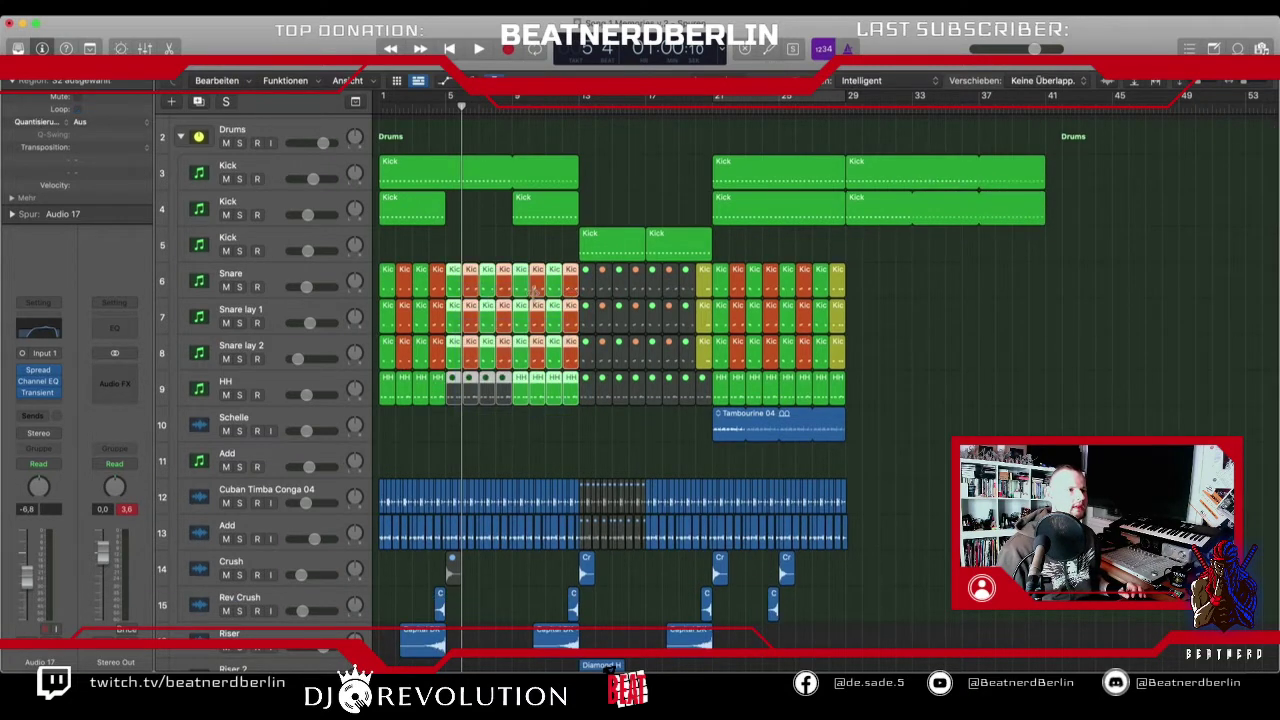
{"action": "left_click_drag", "start_coordinate": [455, 287], "coordinate": [990, 288]}
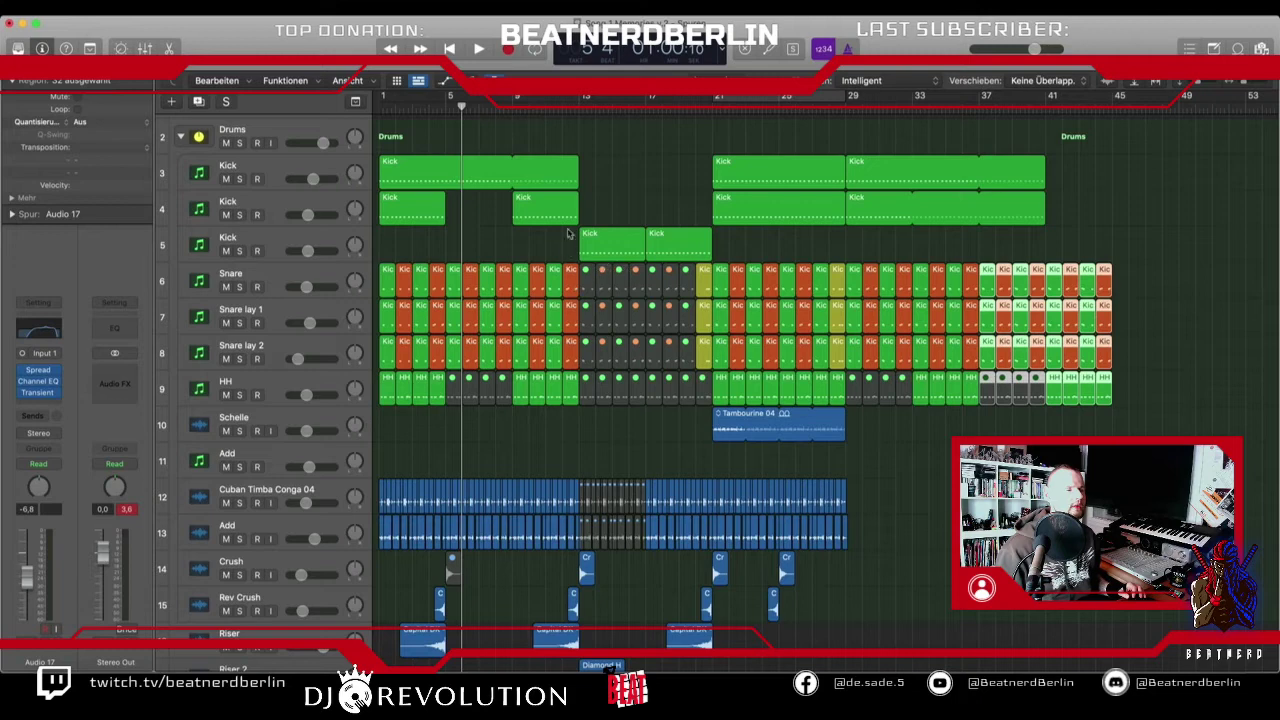
- Extend the Cuban Timba Conga 04 and Add loops to bar 41, and copy the Crush and Rev Crush hits around bar 29
{"action": "scroll", "coordinate": [710, 305], "scroll_direction": "down", "scroll_amount": 3}
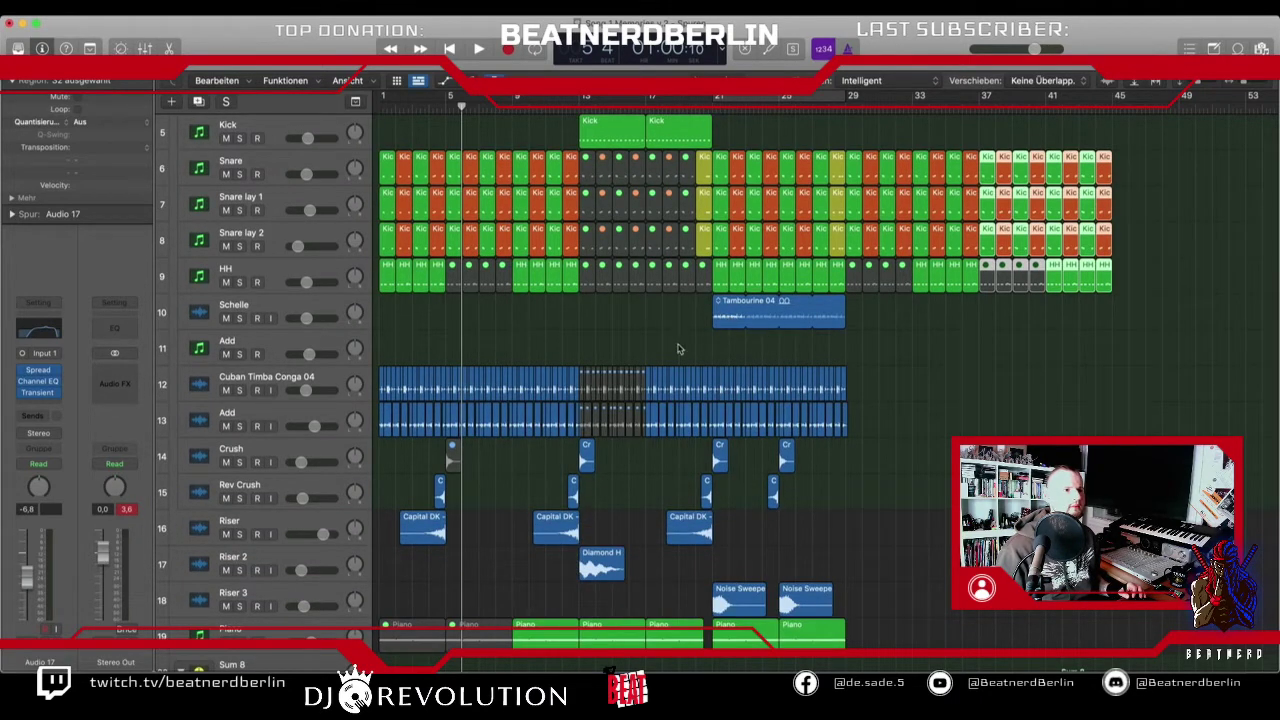
{"action": "left_click_drag", "start_coordinate": [886, 360], "coordinate": [852, 398]}
{"action": "scroll", "coordinate": [838, 404], "scroll_direction": "down", "scroll_amount": 2}
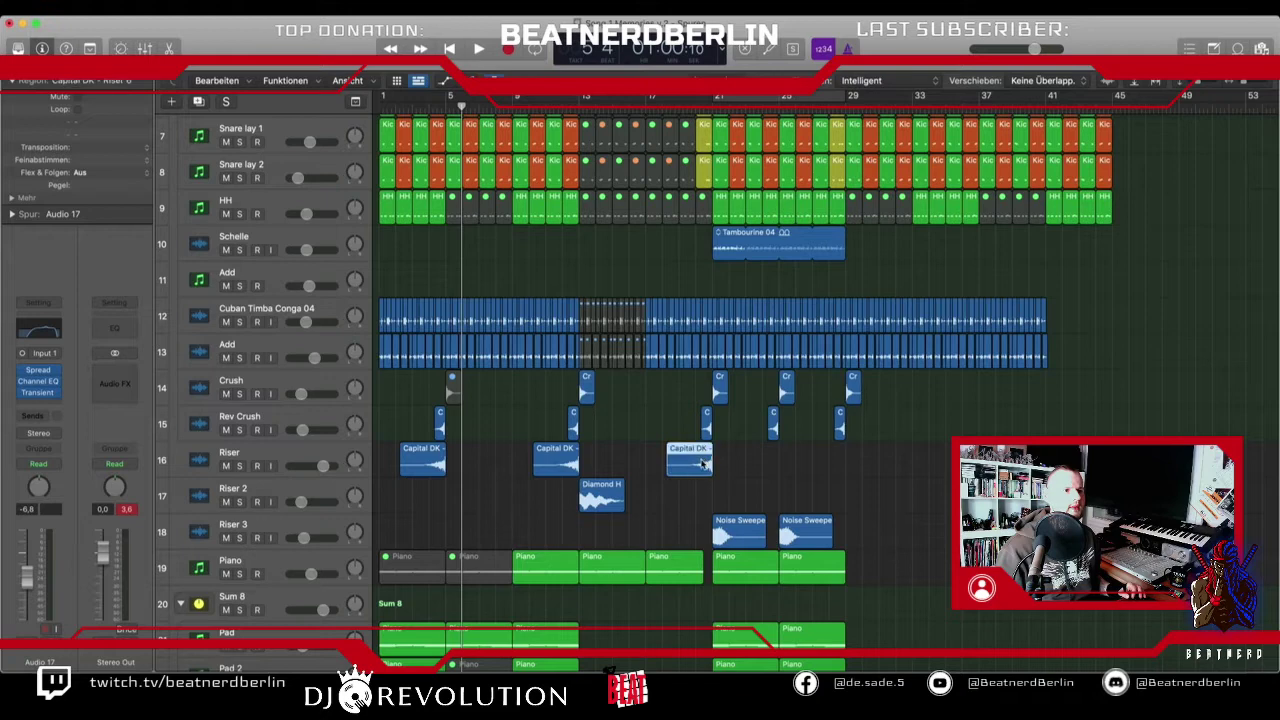
- Copy the Riser region so it leads into bar 29, and mute the Crush region at bar 29
{"action": "left_click_drag", "start_coordinate": [703, 463], "coordinate": [836, 463]}
{"action": "scroll", "coordinate": [890, 380], "scroll_direction": "down", "scroll_amount": 3}
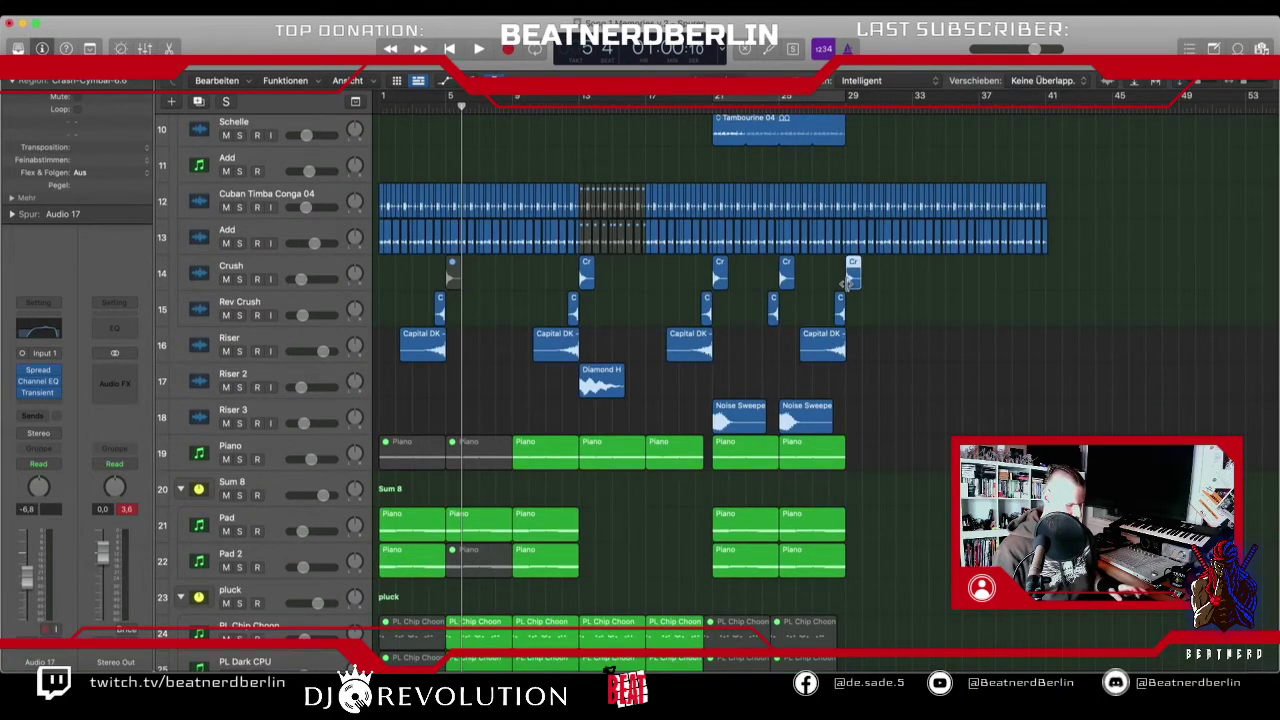
{"action": "left_click", "coordinate": [851, 276]}
{"action": "key", "text": "ctrl+m"}
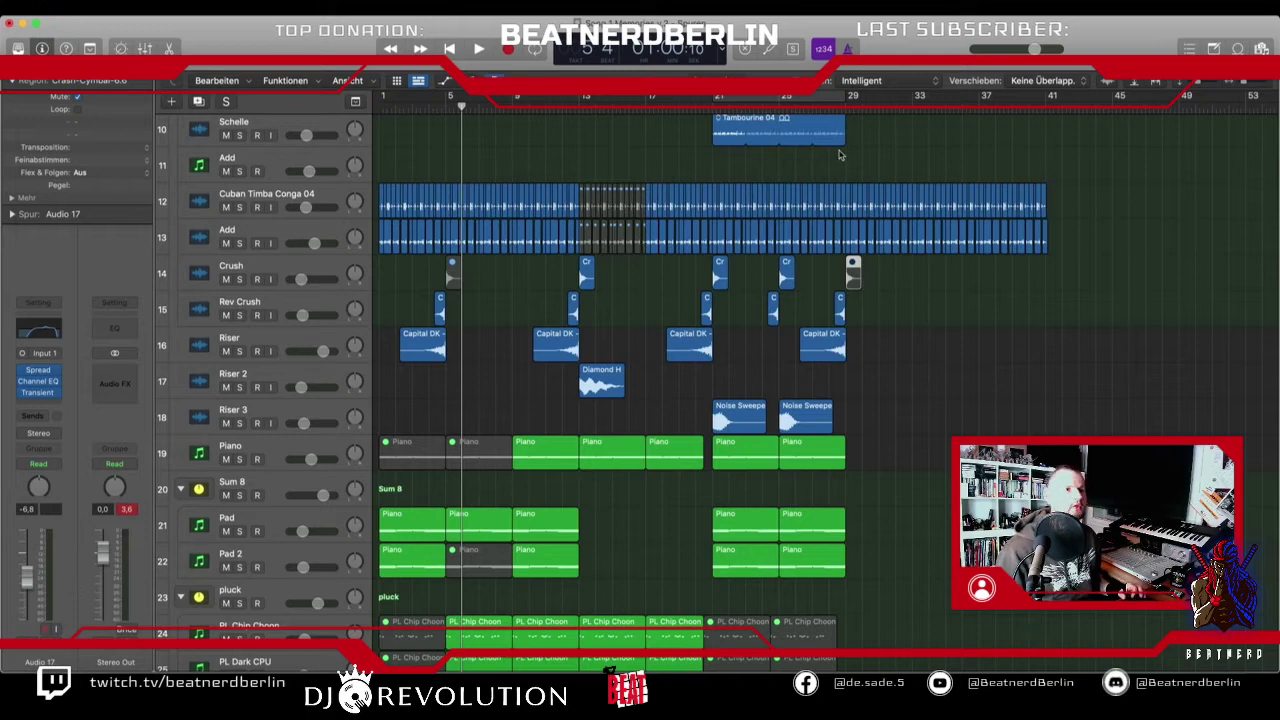
- Copy the Pad and Pad 2 regions of bars 5 to 13 to bar 29
{"action": "scroll", "coordinate": [838, 354], "scroll_direction": "down", "scroll_amount": 3}
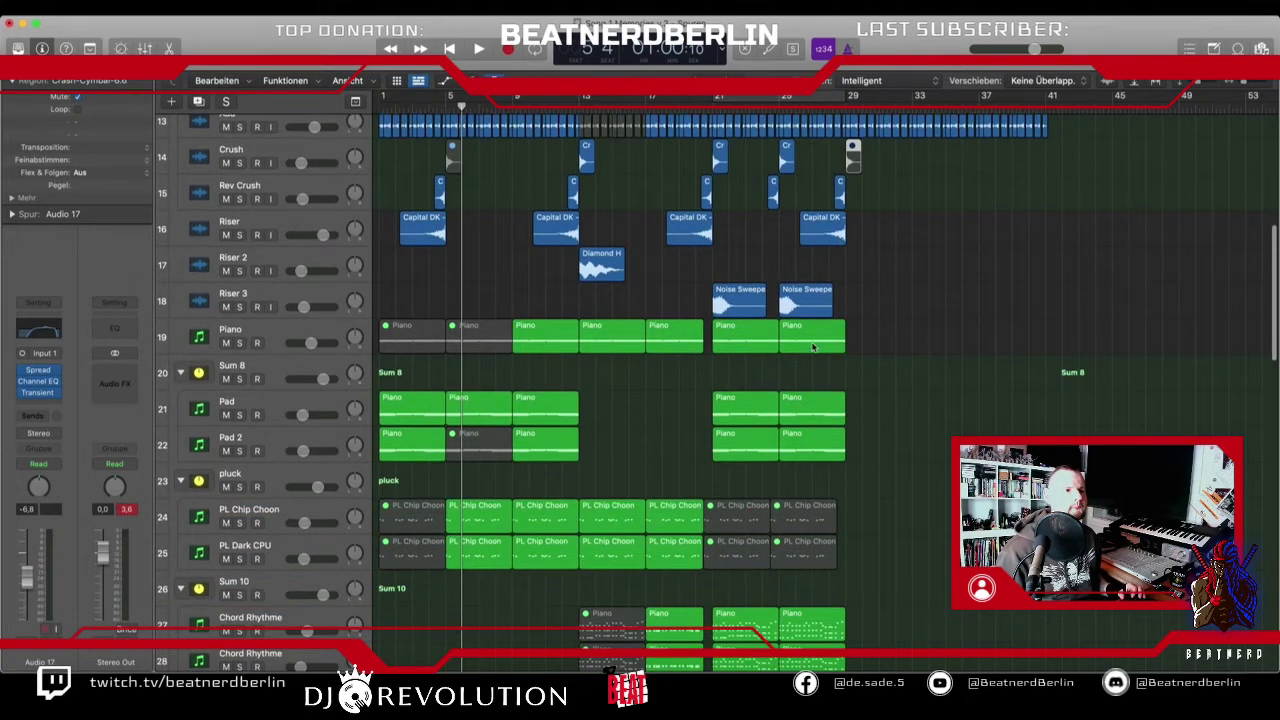
{"action": "scroll", "coordinate": [816, 355], "scroll_direction": "down", "scroll_amount": 1}
{"action": "left_click_drag", "start_coordinate": [882, 355], "coordinate": [778, 395]}
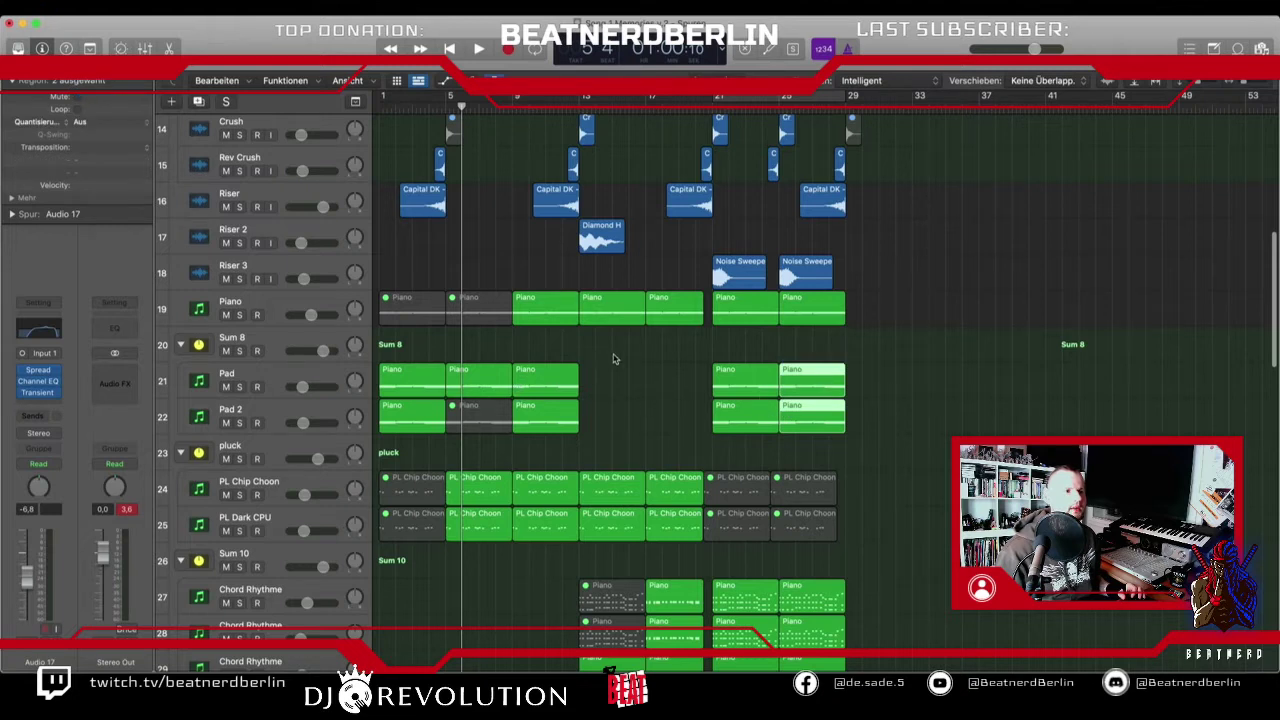
{"action": "left_click_drag", "start_coordinate": [614, 358], "coordinate": [870, 390]}
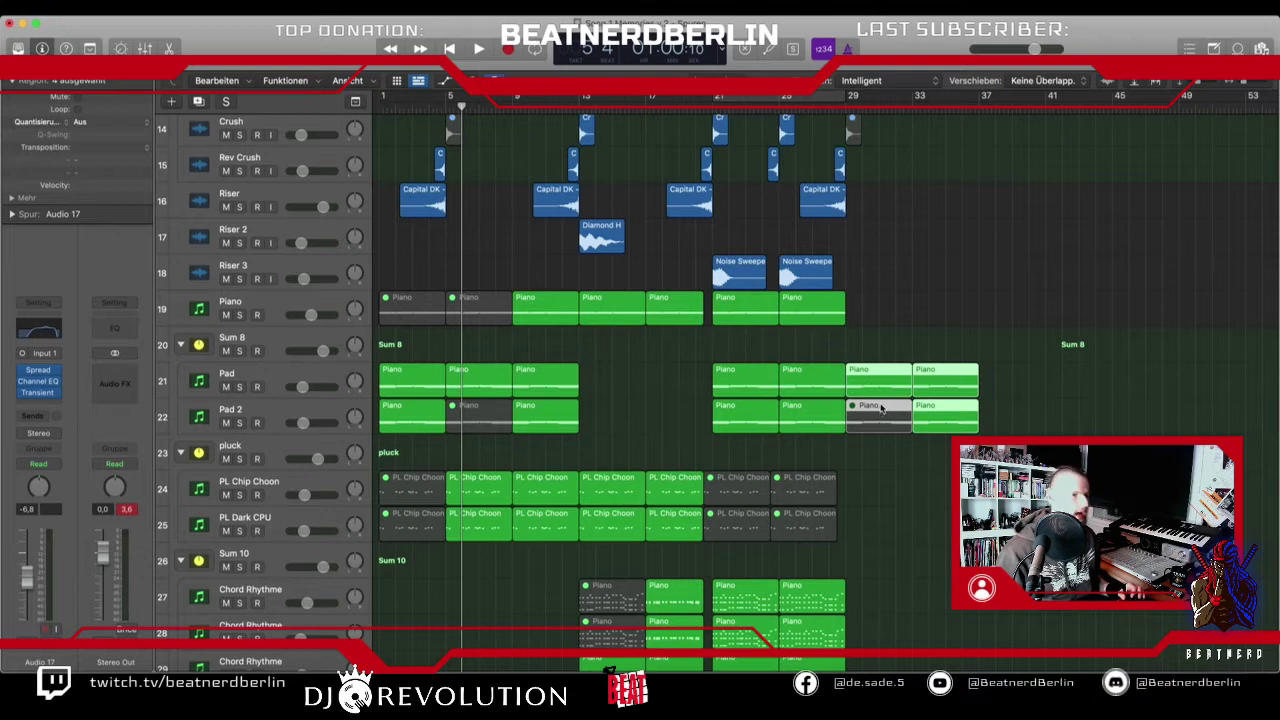
- Copy the PL Chip Choon, PL Dark CPU and four bass track regions of bars 5 to 13 to bar 29
{"action": "scroll", "coordinate": [630, 430], "scroll_direction": "down", "scroll_amount": 1}
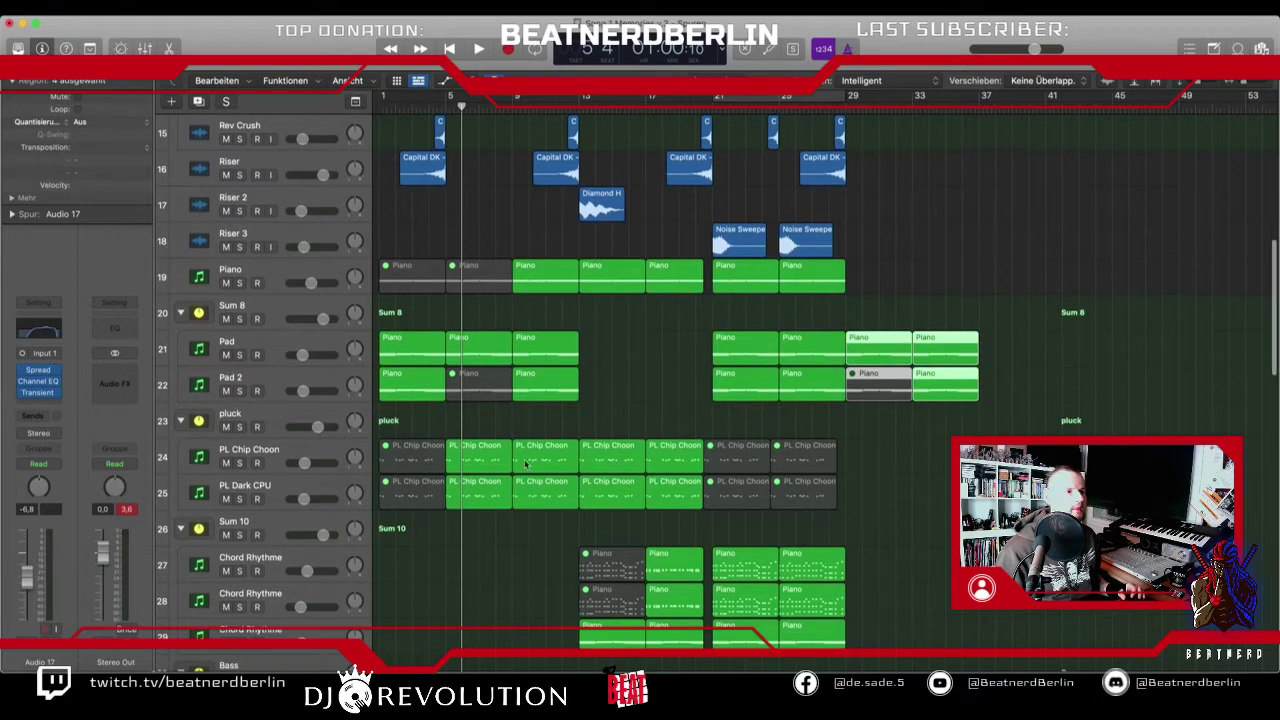
{"action": "left_click_drag", "start_coordinate": [483, 527], "coordinate": [683, 440]}
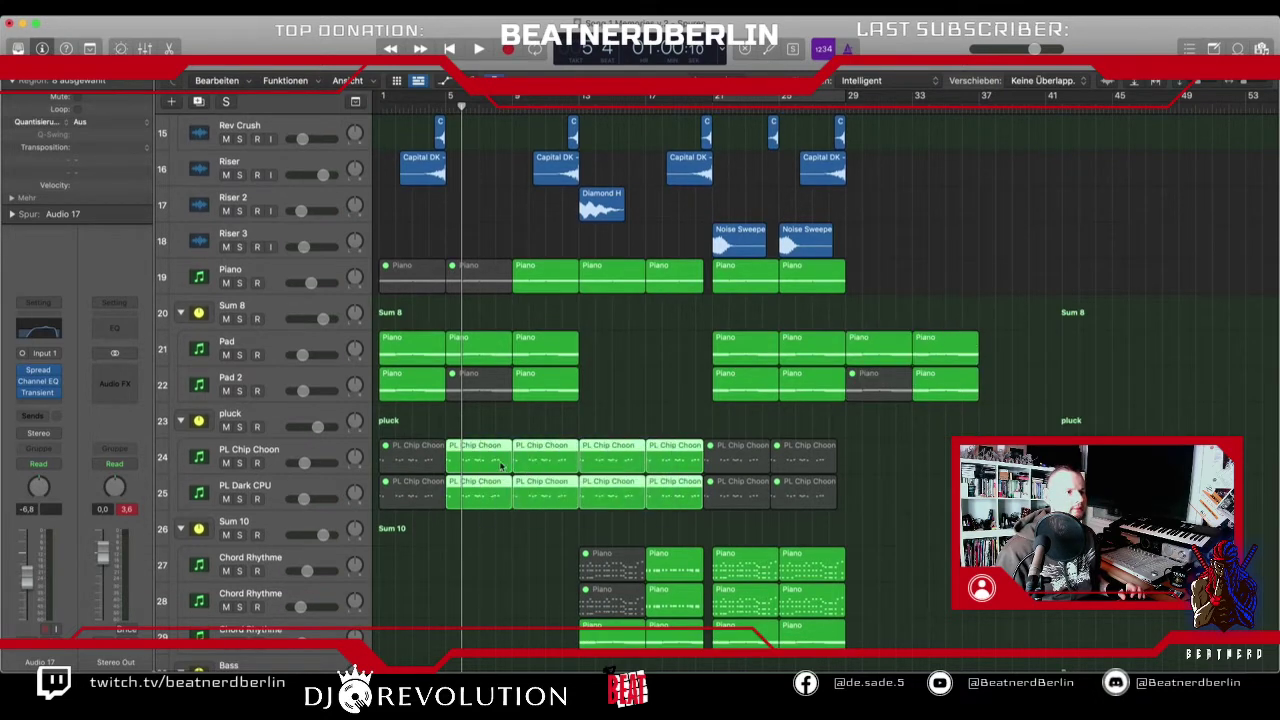
{"action": "left_click_drag", "start_coordinate": [492, 531], "coordinate": [893, 458]}
{"action": "scroll", "coordinate": [835, 458], "scroll_direction": "down", "scroll_amount": 3}
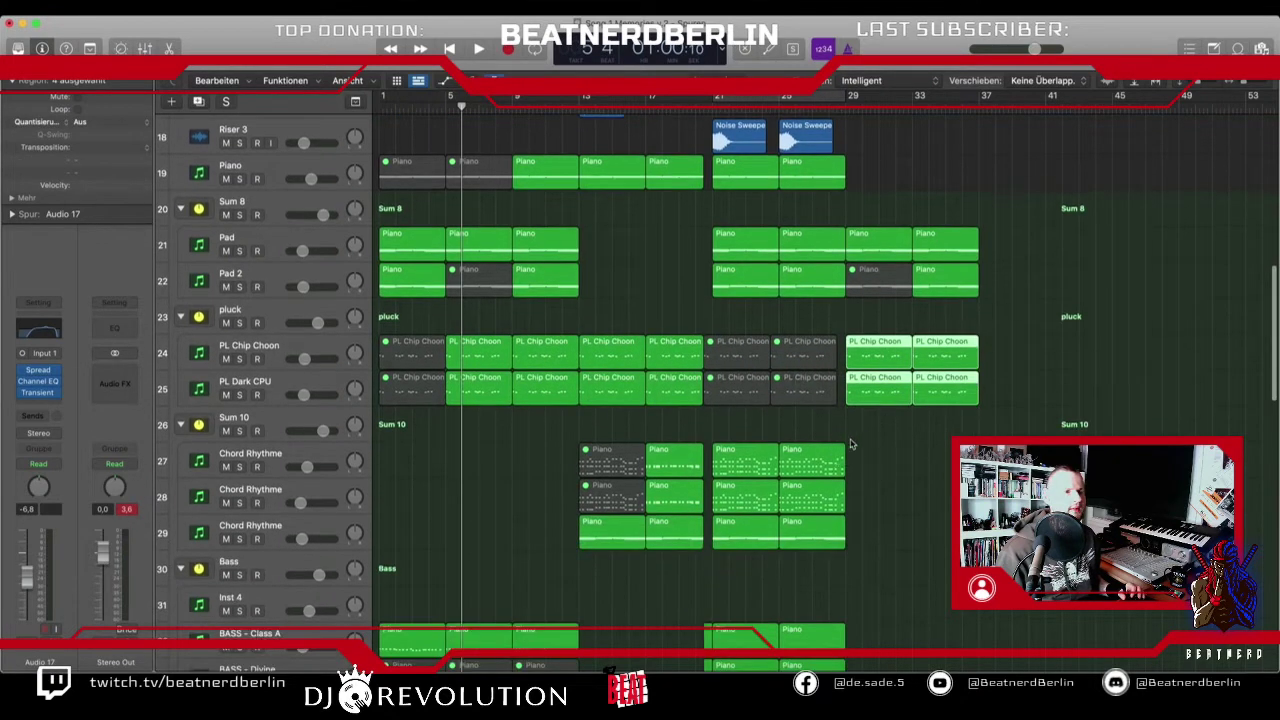
{"action": "scroll", "coordinate": [518, 569], "scroll_direction": "down", "scroll_amount": 4}
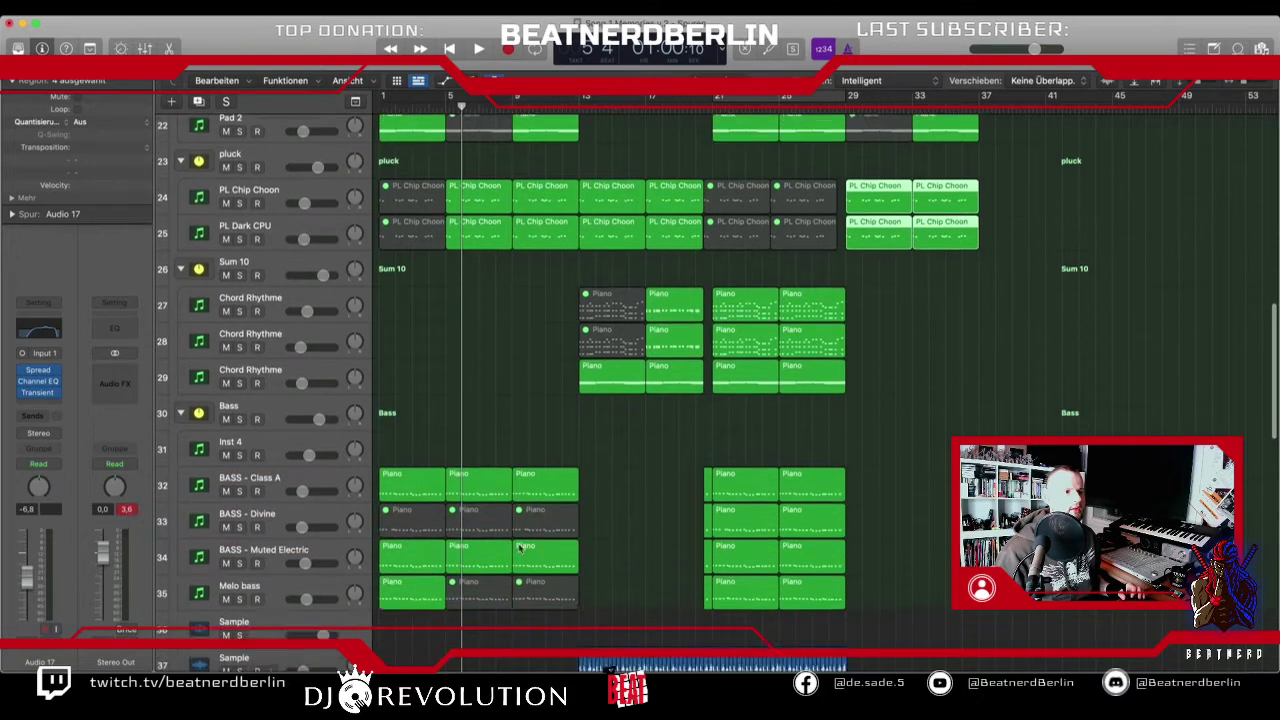
{"action": "left_click_drag", "start_coordinate": [480, 440], "coordinate": [505, 588]}
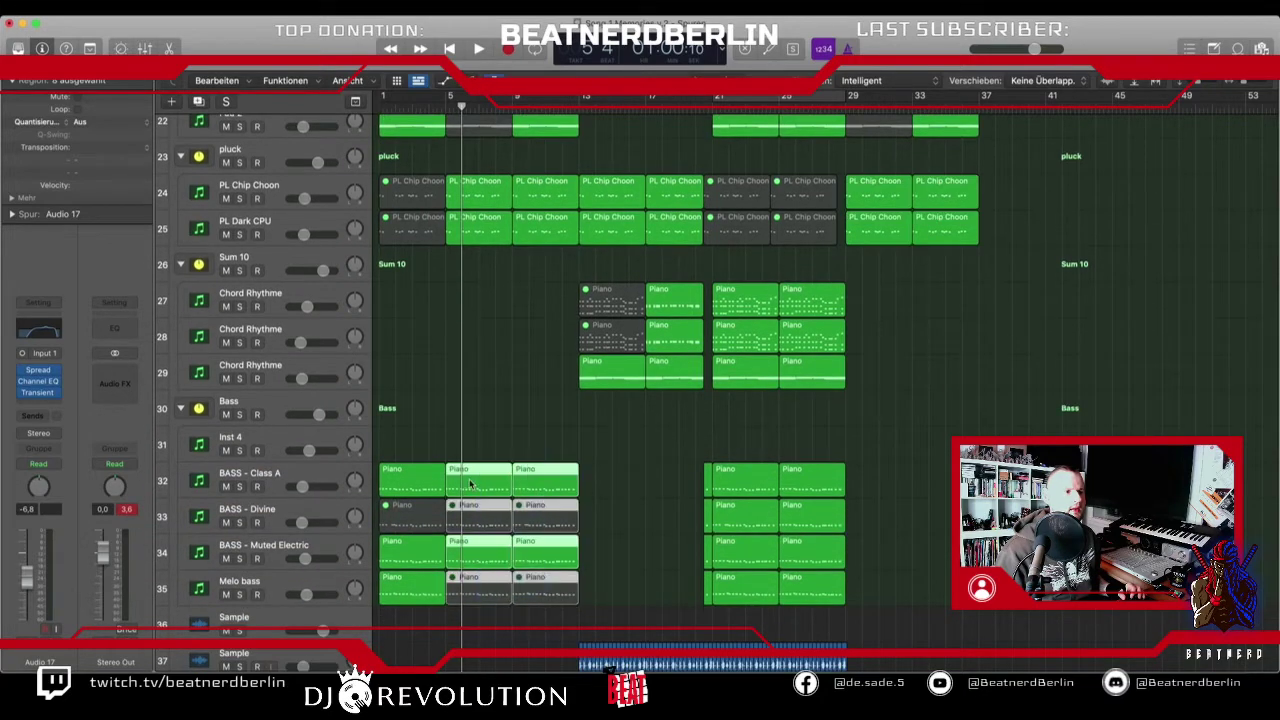
{"action": "left_click_drag", "start_coordinate": [470, 484], "coordinate": [866, 488]}
- Copy the Inst 25 regions on the Text track so they continue from bar 33
{"action": "scroll", "coordinate": [866, 488], "scroll_direction": "down", "scroll_amount": 6}
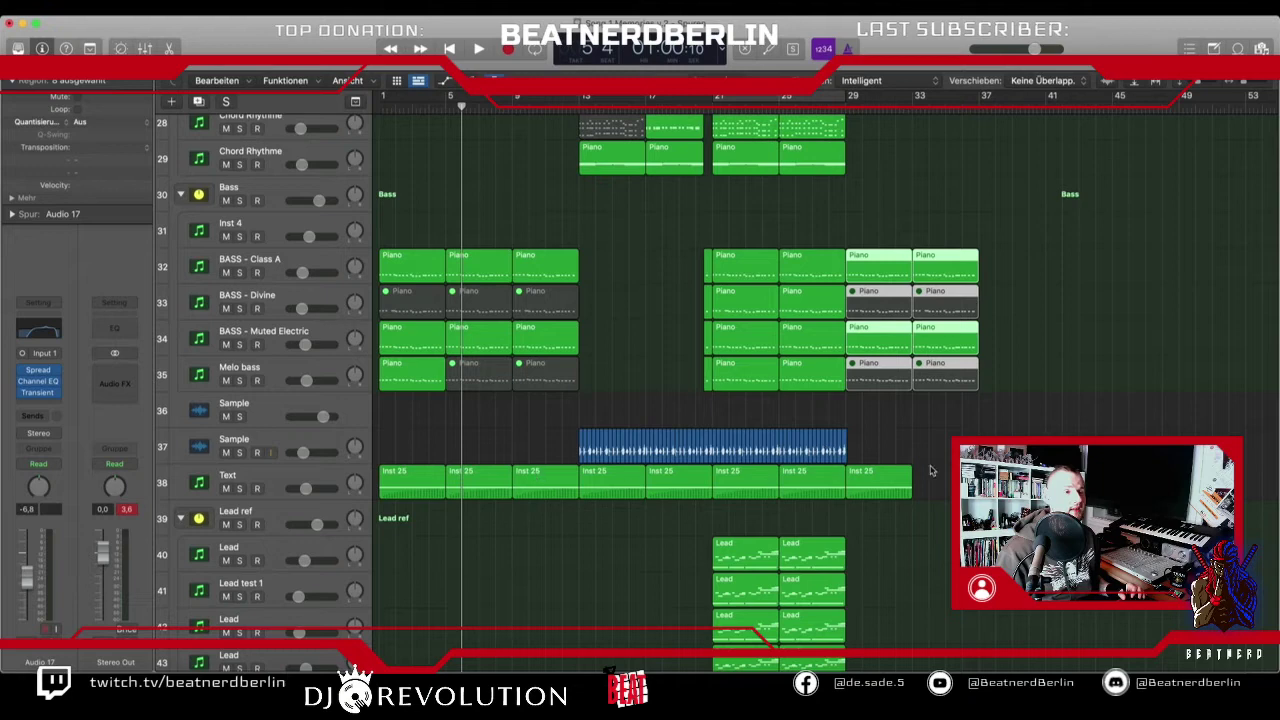
{"action": "left_click", "coordinate": [872, 488]}
{"action": "left_click_drag", "start_coordinate": [866, 483], "coordinate": [922, 490]}
- Expand the Sum 9 stack and copy the first block of vocal regions after bar 97, HARM 1_1 to LEAD VOX VERSE_1, to bar 29
{"action": "scroll", "coordinate": [916, 514], "scroll_direction": "down", "scroll_amount": 12}
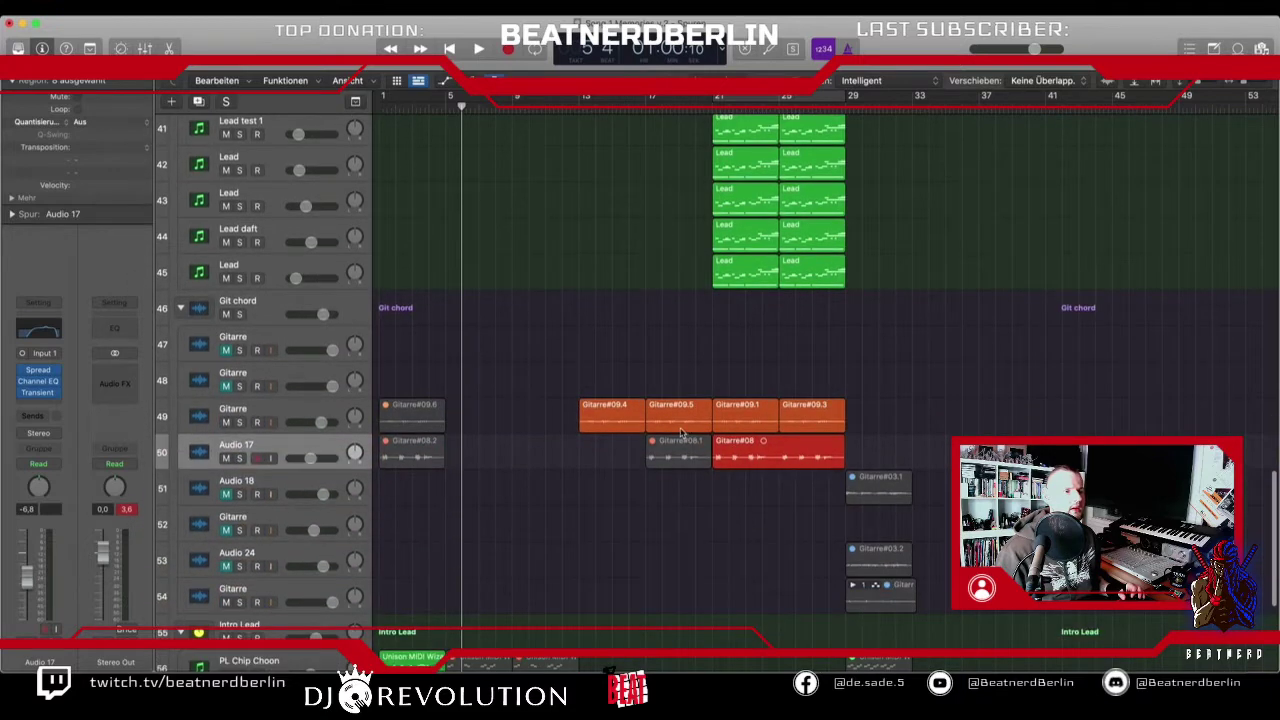
{"action": "scroll", "coordinate": [690, 431], "scroll_direction": "down", "scroll_amount": 3}
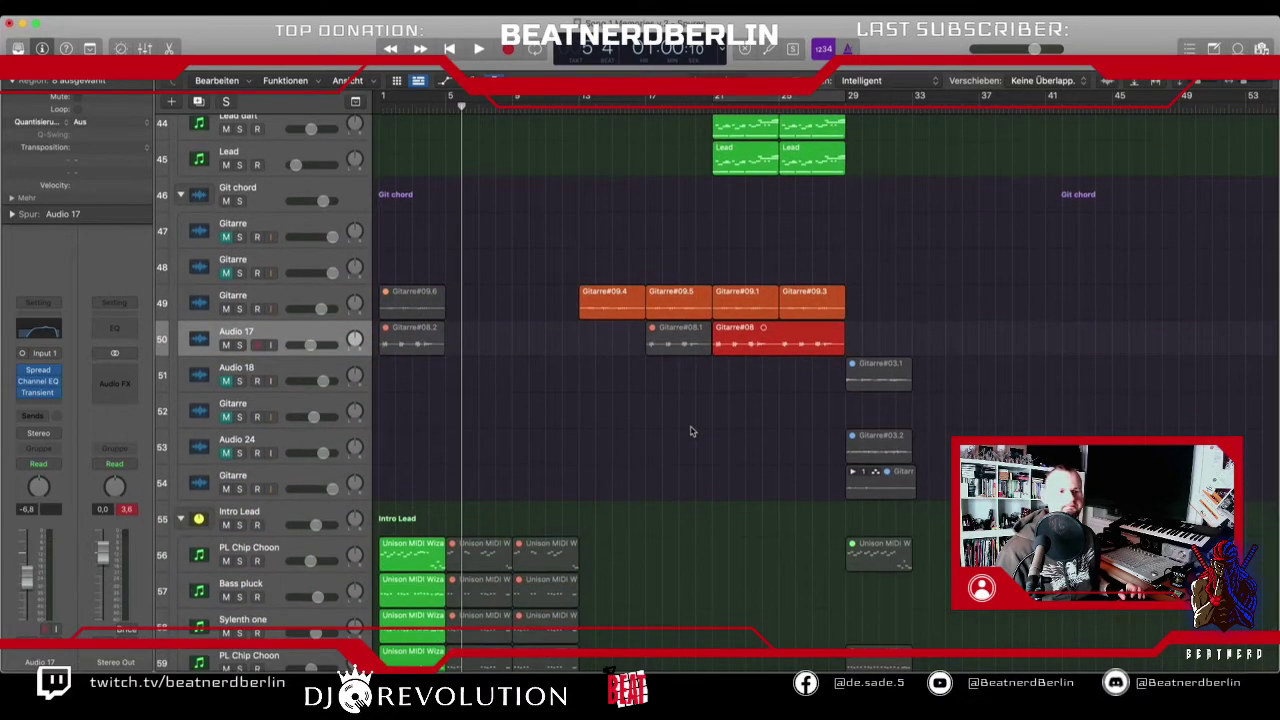
{"action": "scroll", "coordinate": [735, 390], "scroll_direction": "down", "scroll_amount": 4}
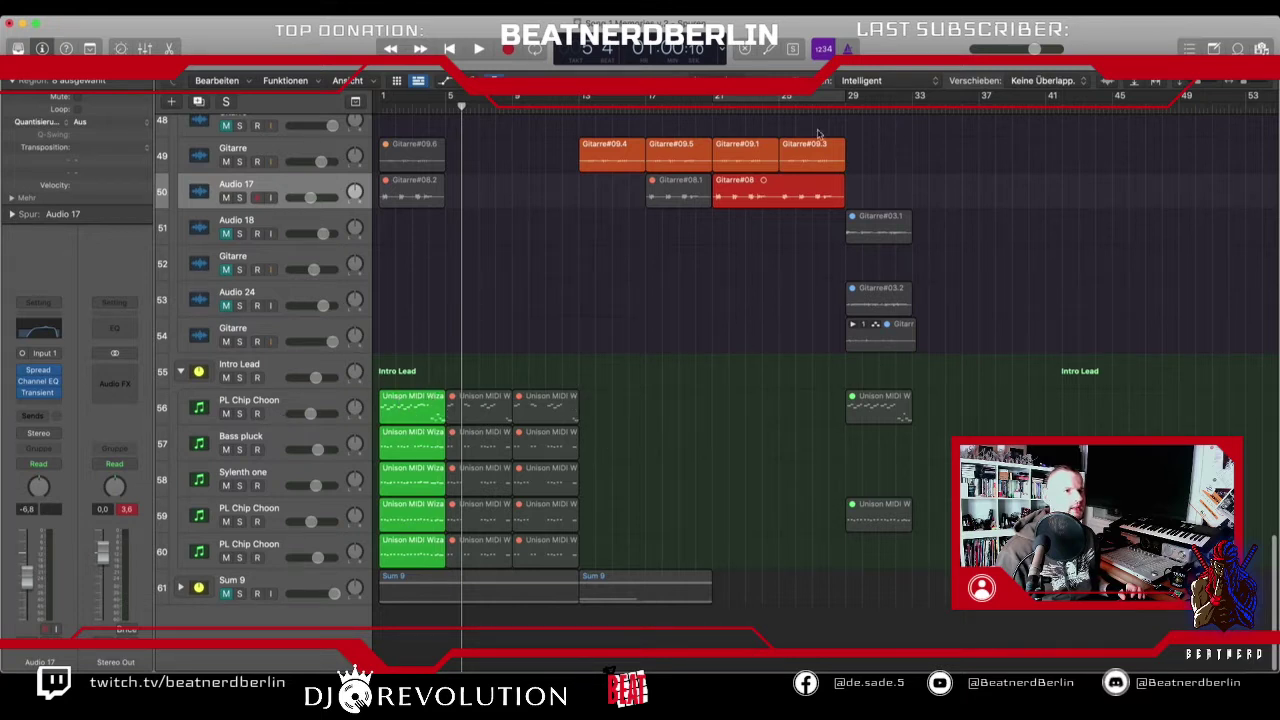
{"action": "left_click", "coordinate": [850, 104]}
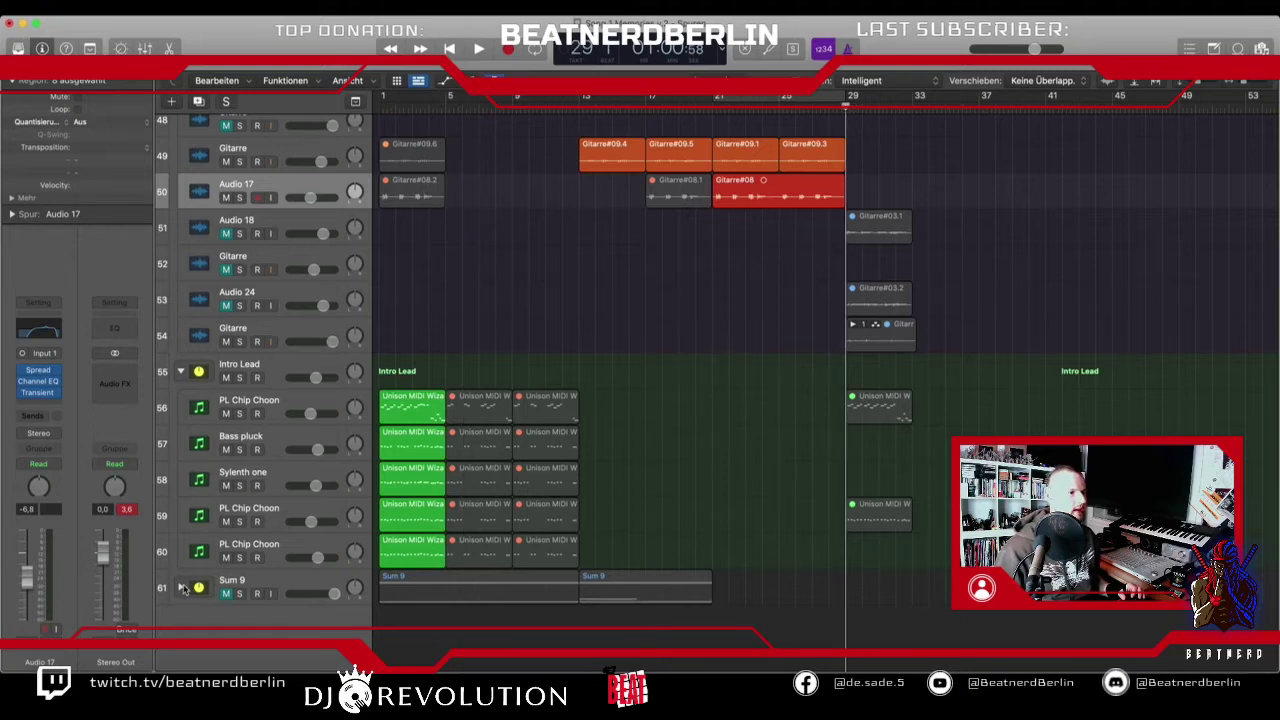
{"action": "scroll", "coordinate": [508, 606], "scroll_direction": "down", "scroll_amount": 10}
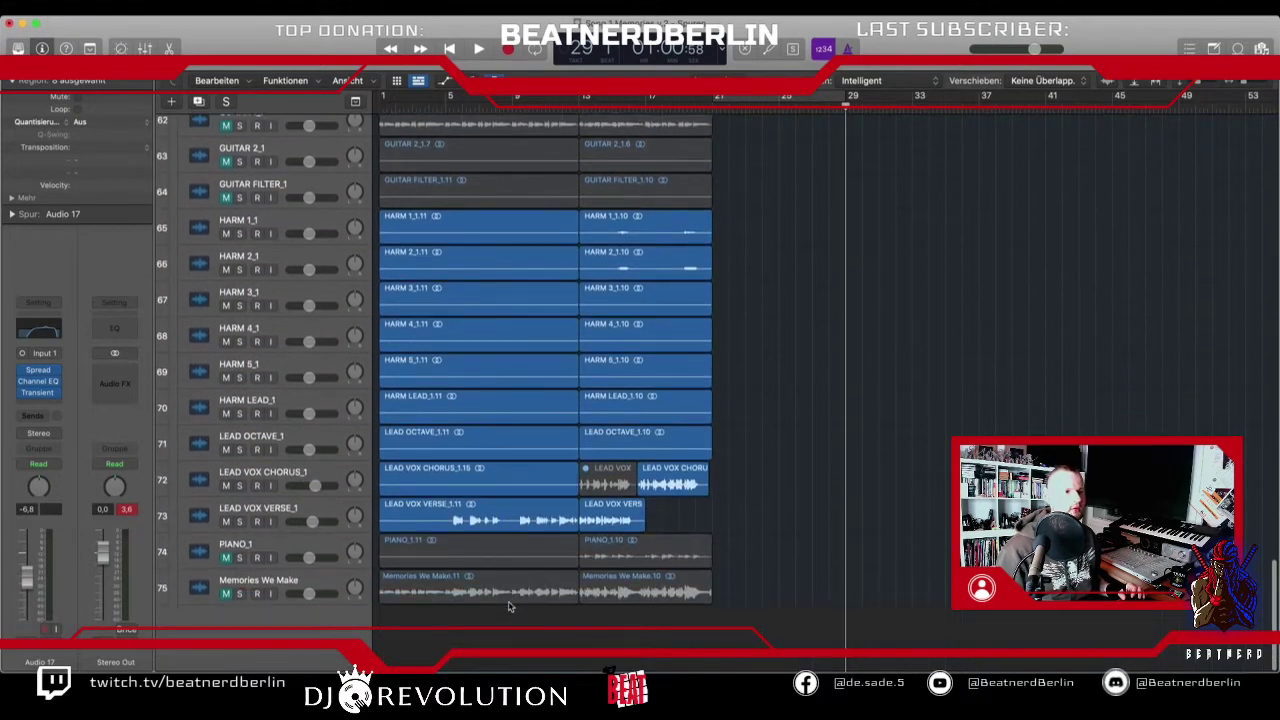
{"action": "scroll", "coordinate": [508, 606], "scroll_direction": "down", "scroll_amount": 5}
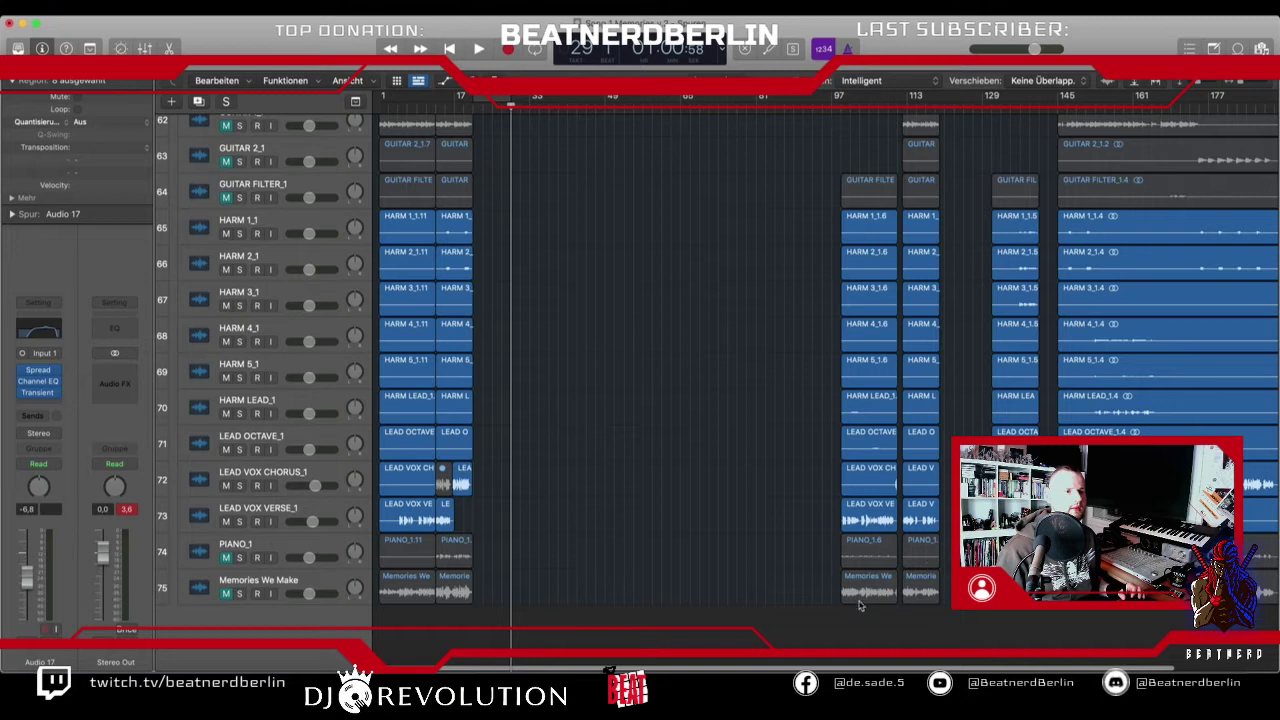
{"action": "left_click", "coordinate": [866, 520]}
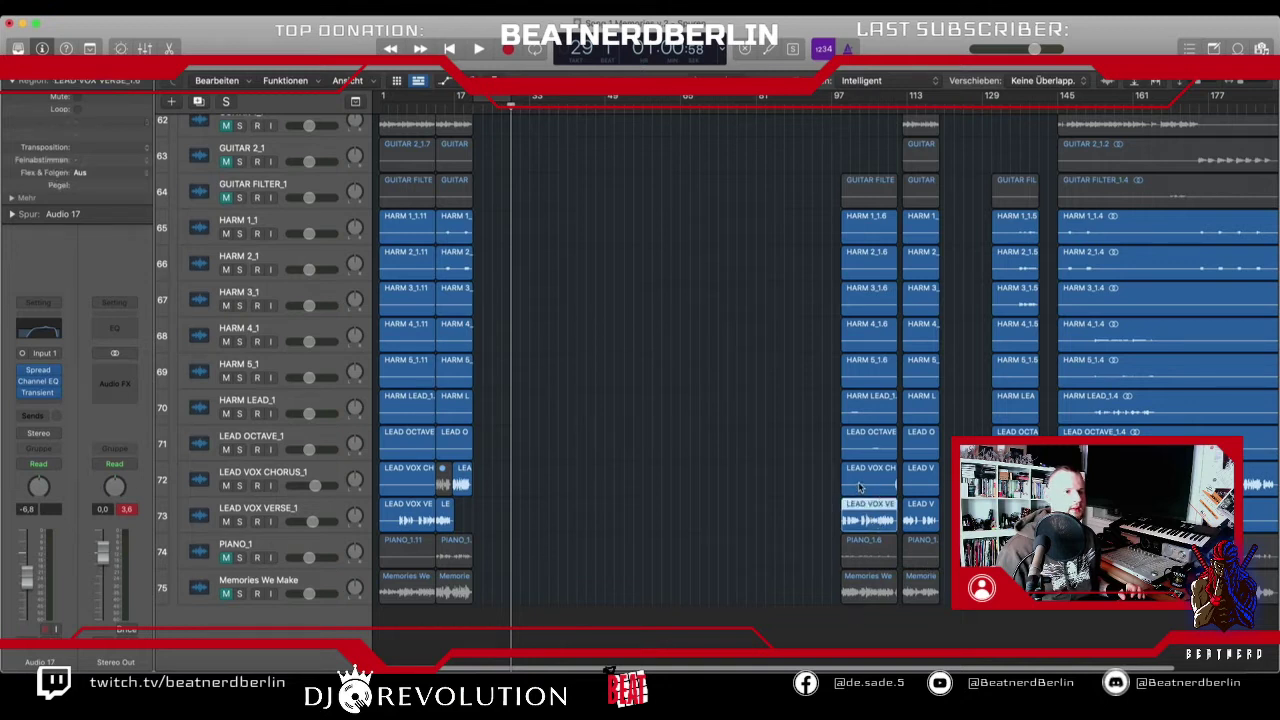
{"action": "left_click", "coordinate": [858, 487], "text": "shift"}
{"action": "left_click", "coordinate": [845, 442], "text": "shift"}
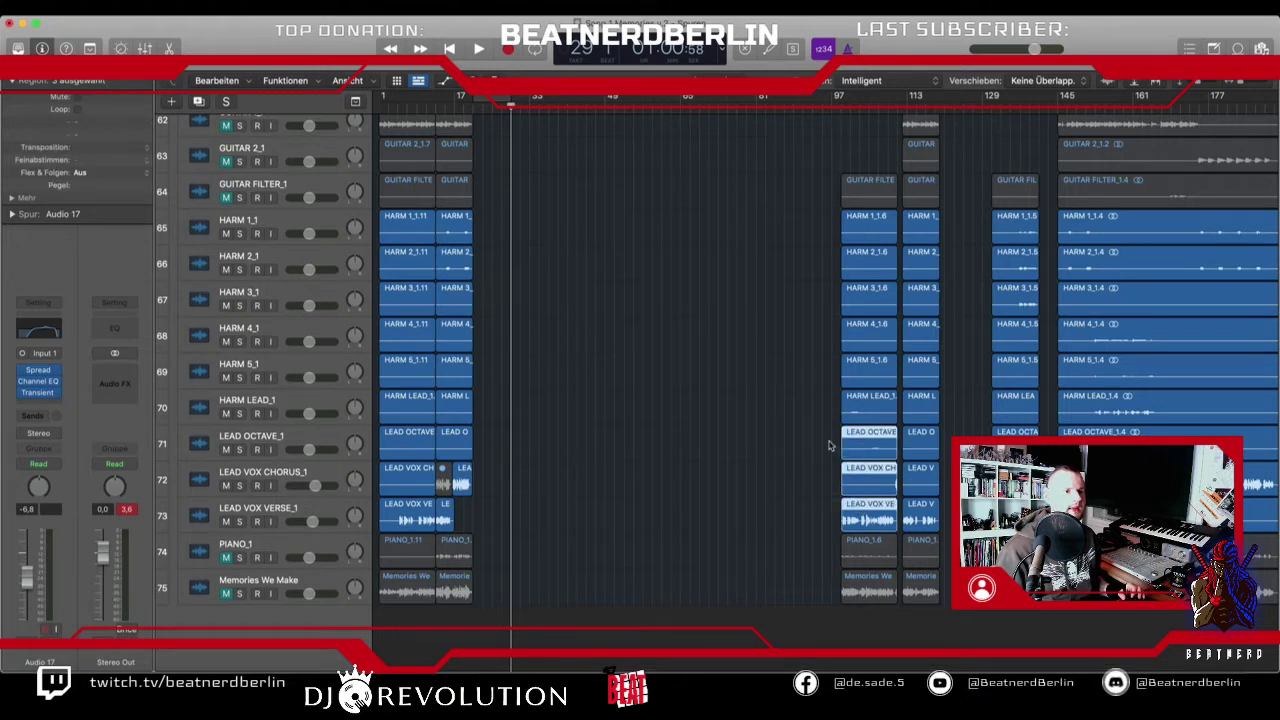
{"action": "left_click_drag", "start_coordinate": [817, 225], "coordinate": [548, 505]}
- Audition the vocals copied to bar 29 and unmute the Sum 9 track stack
{"action": "double_click", "coordinate": [496, 107]}
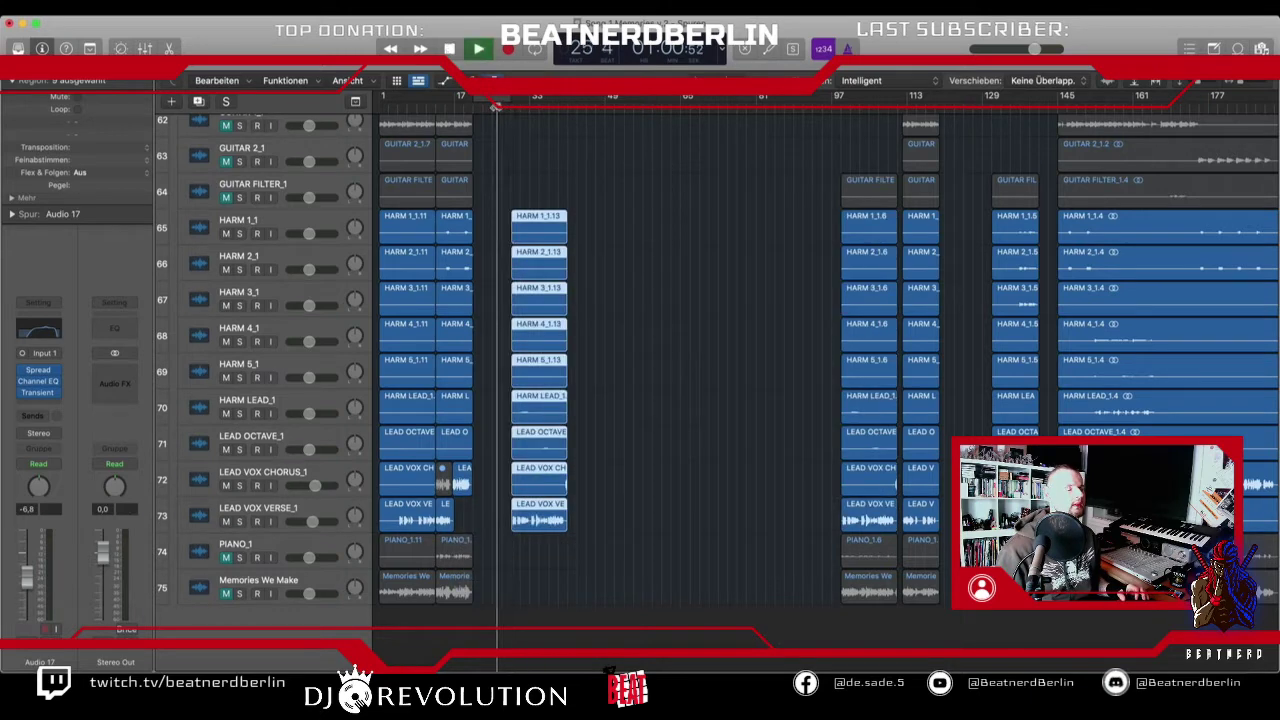
{"action": "key", "text": "z"}
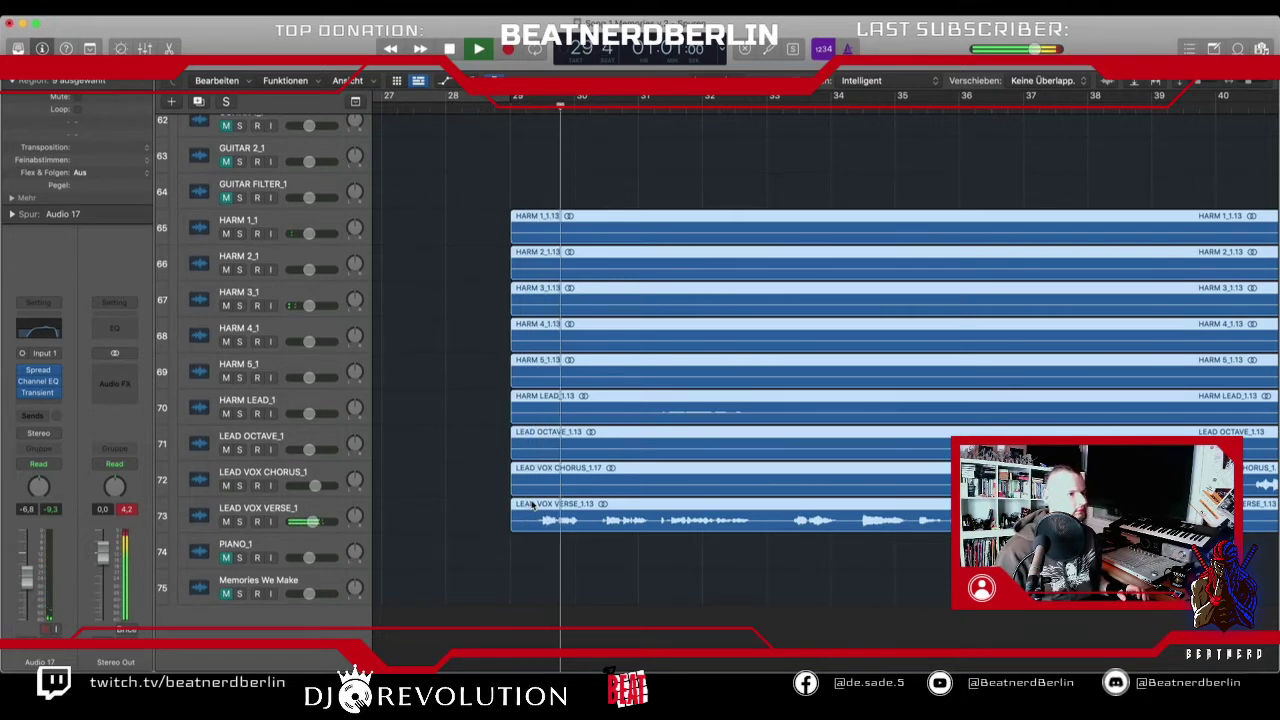
{"action": "key", "text": "space"}
{"action": "scroll", "coordinate": [457, 449], "scroll_direction": "up", "scroll_amount": 5}
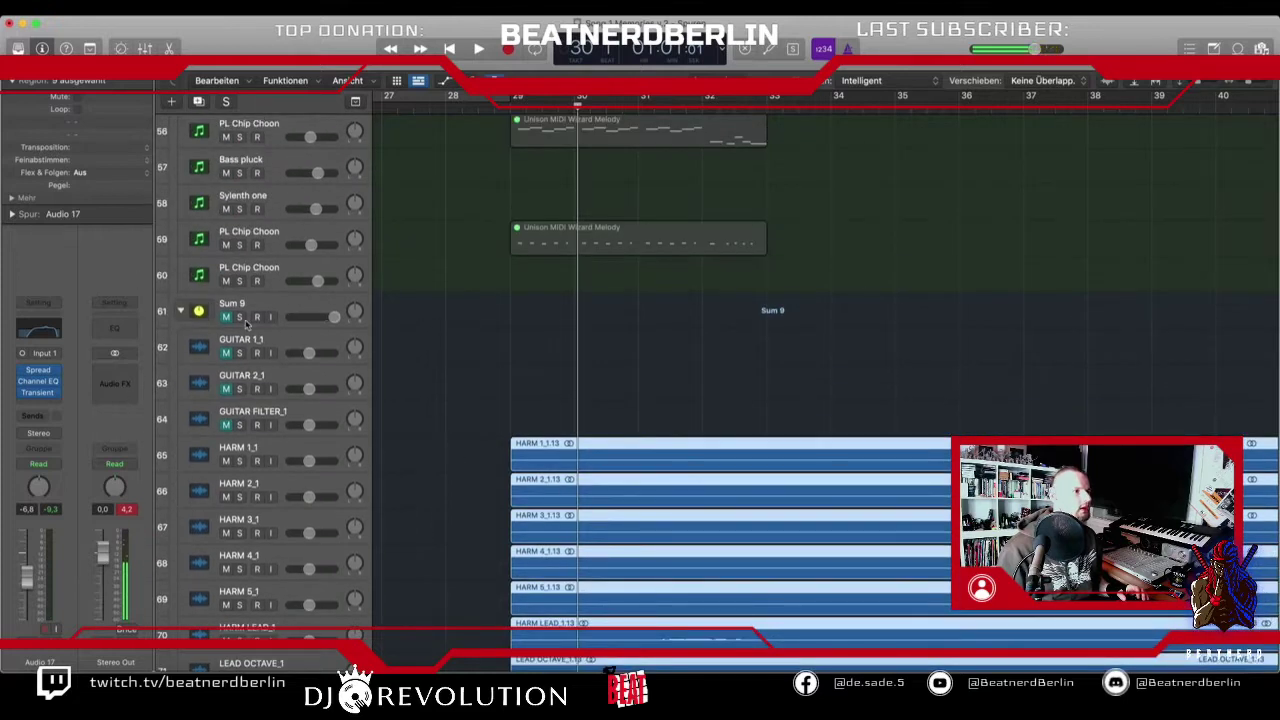
{"action": "left_click", "coordinate": [445, 121]}
- Play back the copied vocal regions with the arrangement from bar 29 to about bar 37
{"action": "key", "text": "space"}
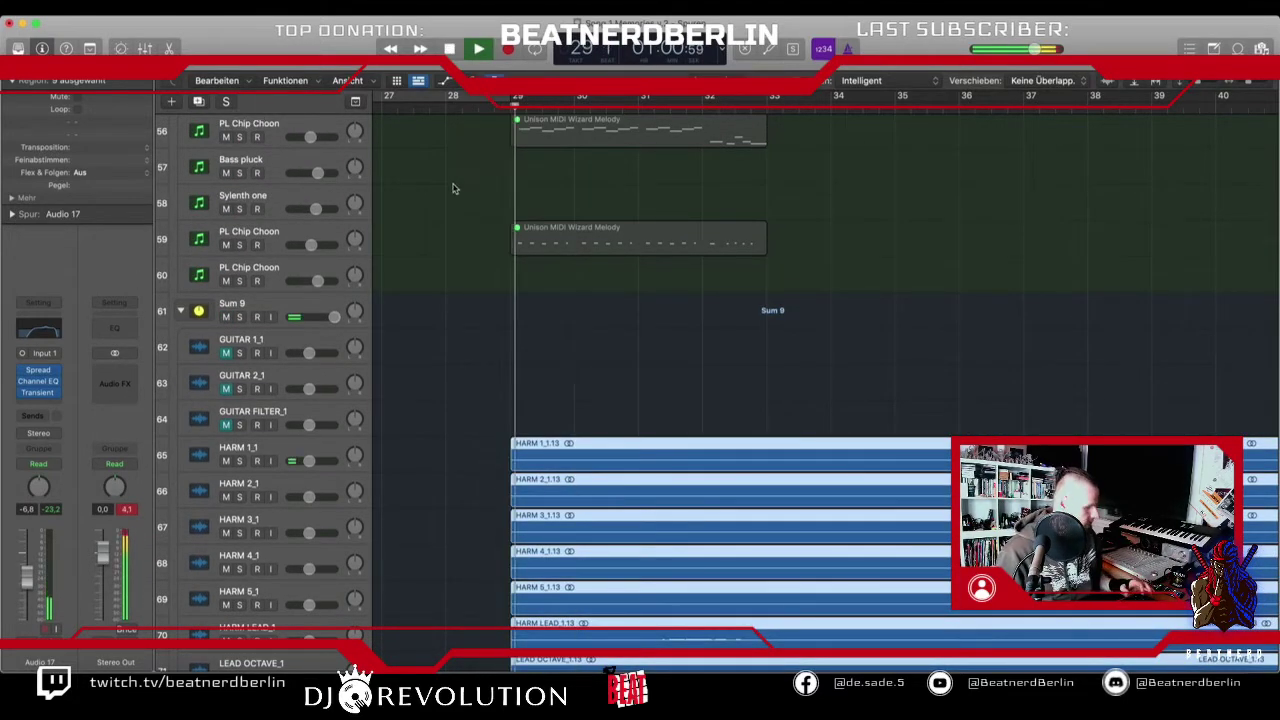
{"action": "scroll", "coordinate": [530, 300], "scroll_direction": "down", "scroll_amount": 3}
{"action": "scroll", "coordinate": [537, 340], "scroll_direction": "down", "scroll_amount": 3}
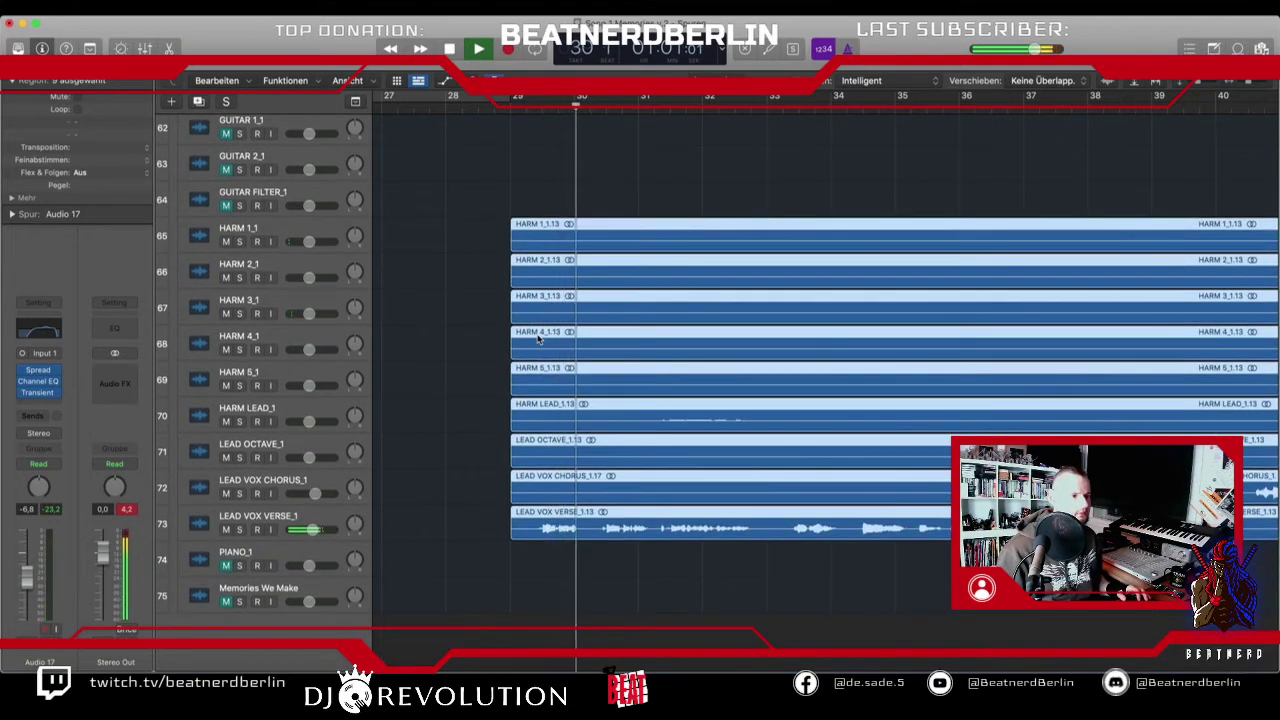
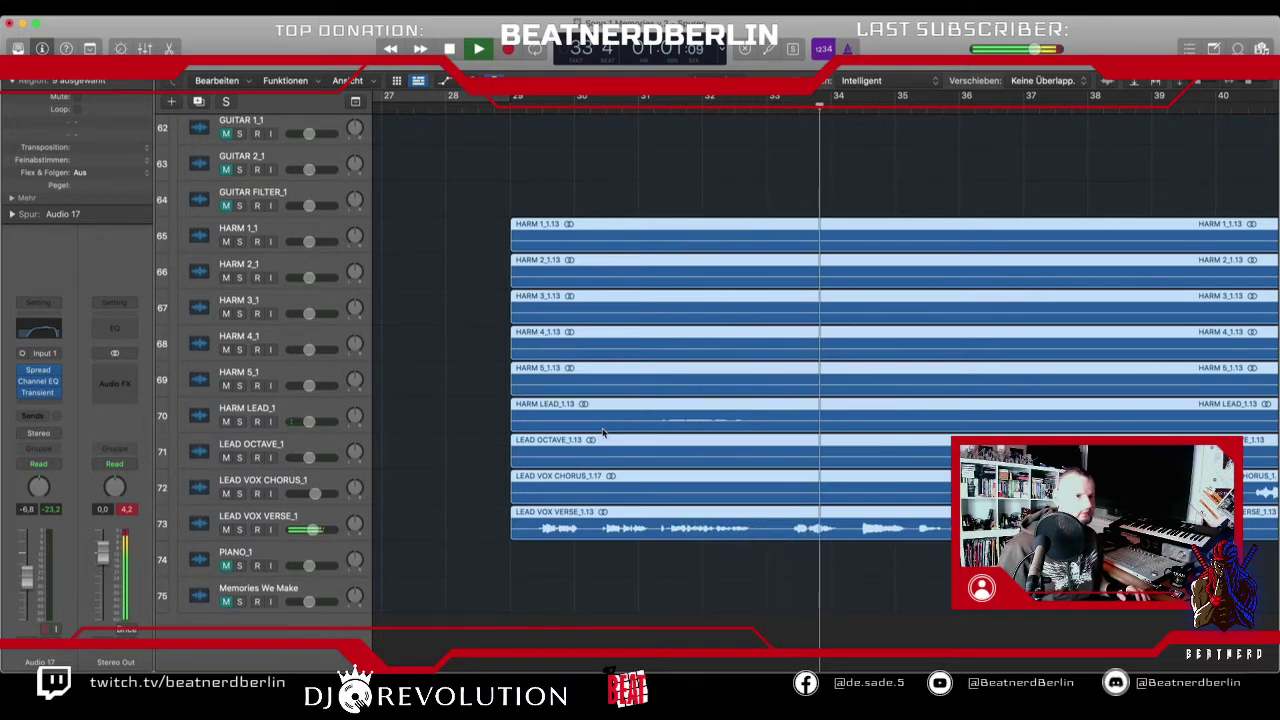
{"action": "scroll", "coordinate": [598, 435], "scroll_direction": "right", "scroll_amount": 3}
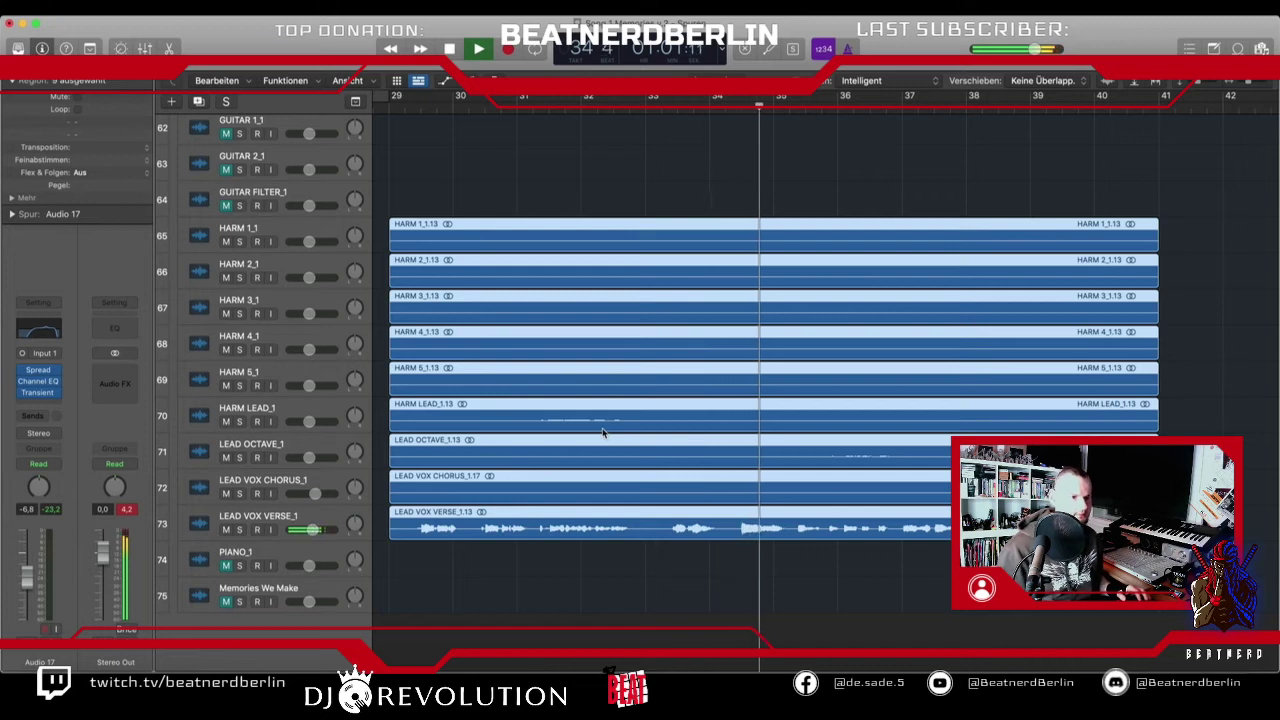
{"action": "scroll", "coordinate": [603, 432], "scroll_direction": "right", "scroll_amount": 2}
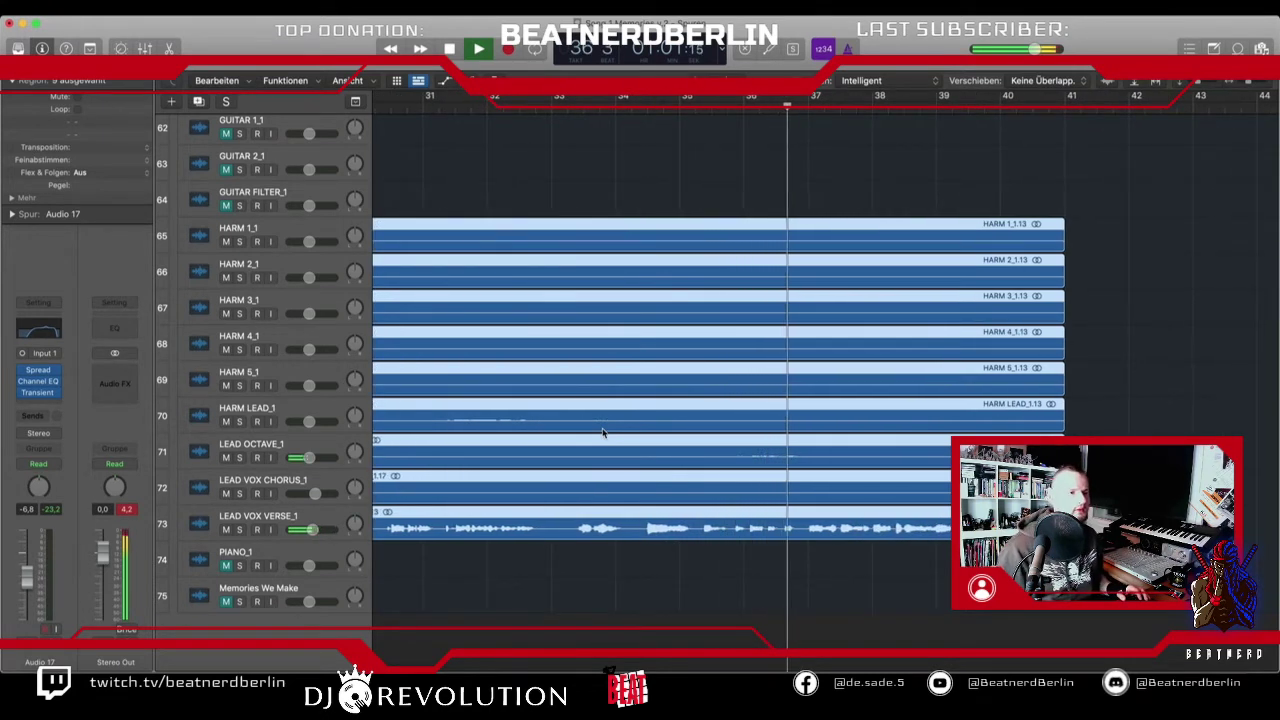
{"action": "key", "text": "space"}
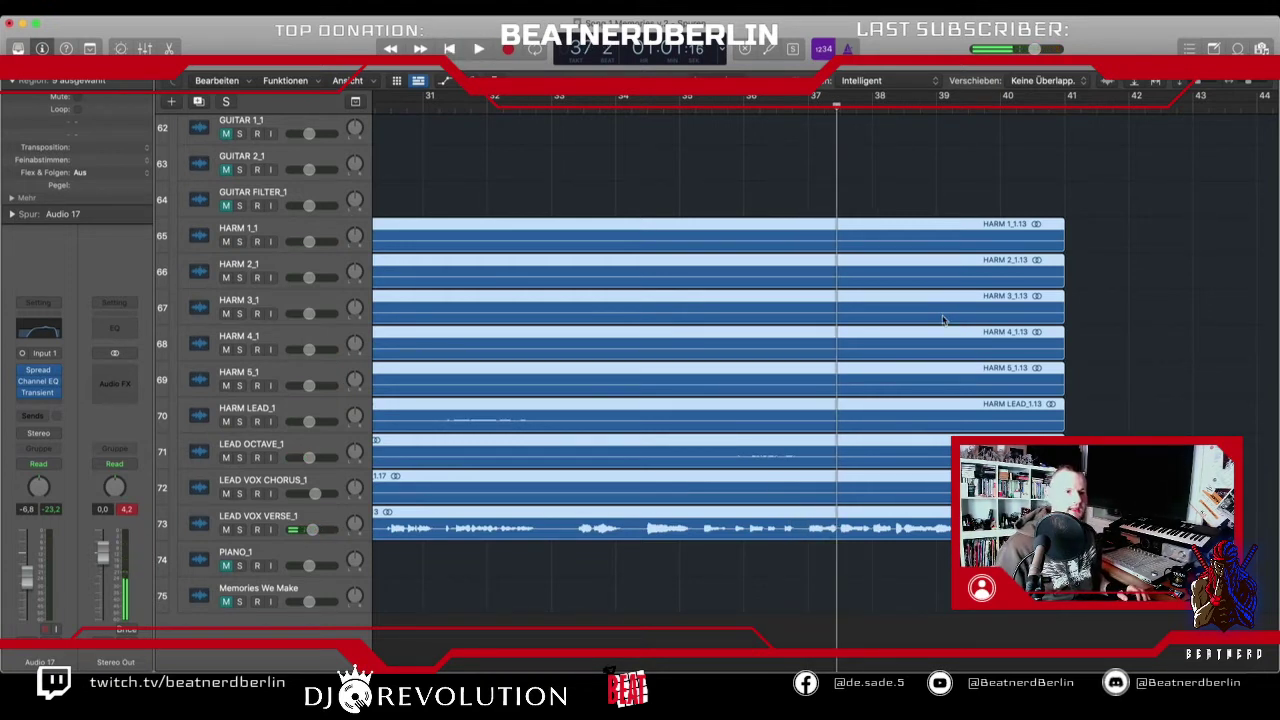
- Shorten the nine copied HARM and LEAD vocal regions so they end at bar 37
{"action": "key", "text": "super+Left"}
{"action": "key", "text": "super+Left"}
{"action": "key", "text": "super+Left"}
{"action": "key", "text": "super+Left"}
{"action": "key", "text": "super+Left"}
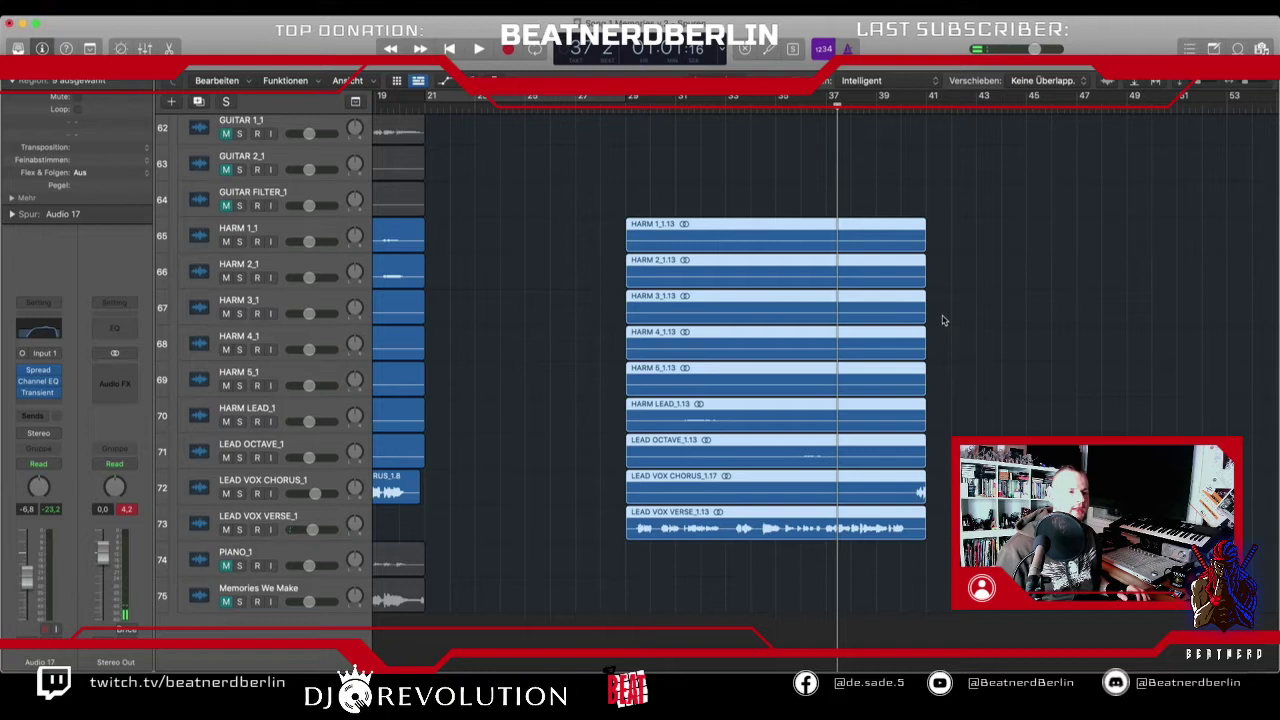
{"action": "left_click_drag", "start_coordinate": [952, 232], "coordinate": [876, 548]}
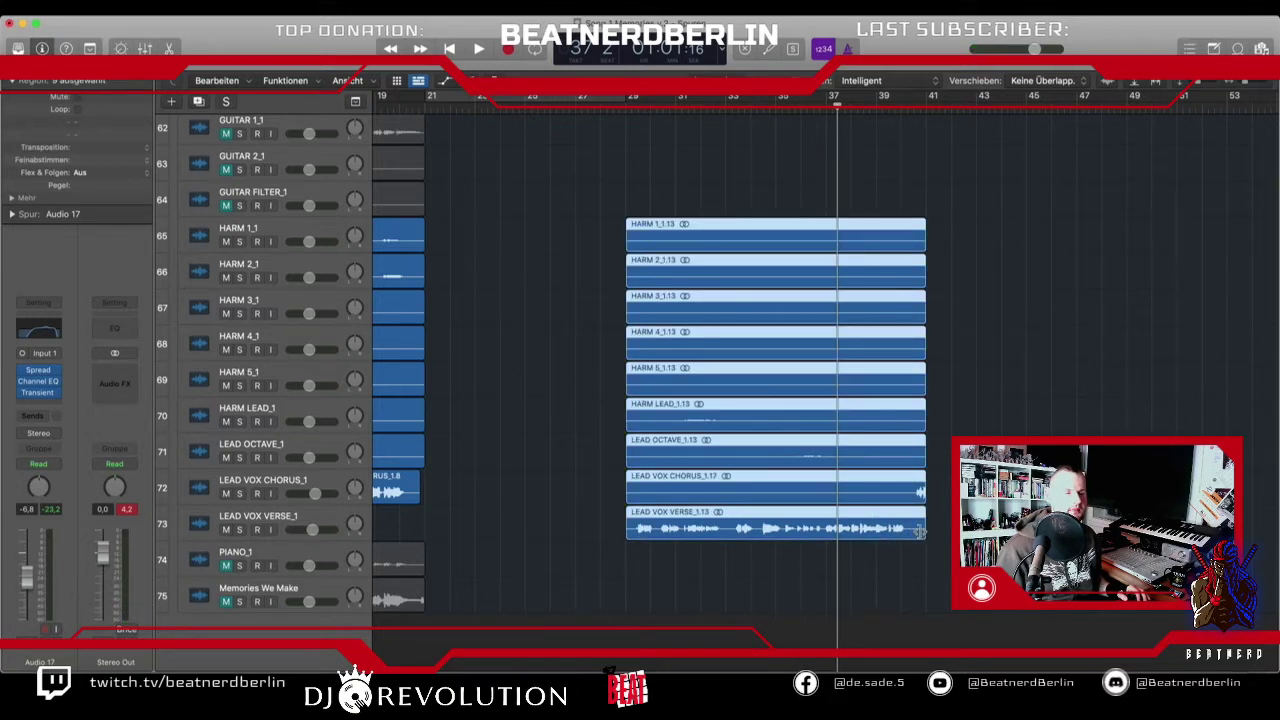
{"action": "left_click_drag", "start_coordinate": [918, 533], "coordinate": [826, 533]}
- Copy the nine vocal regions from bar 29 to bar 37 and shorten the copies to end at bar 41
{"action": "key", "text": "super+Left"}
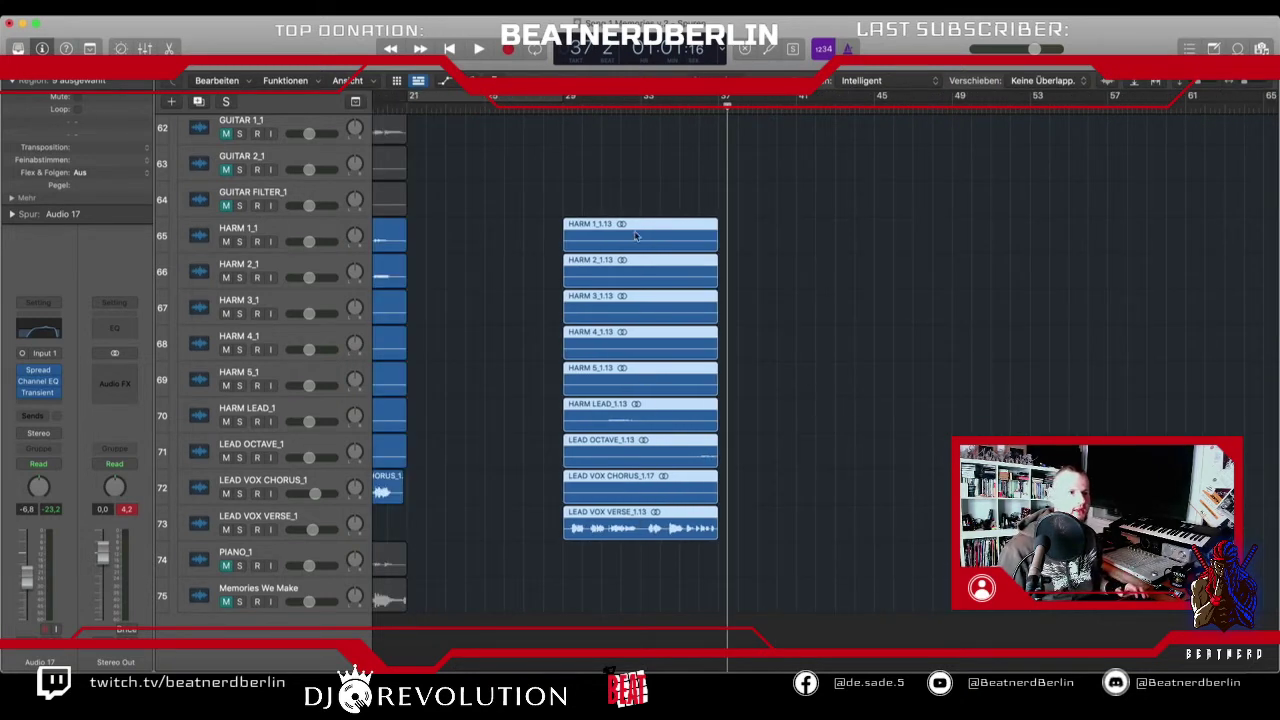
{"action": "left_click_drag", "start_coordinate": [634, 206], "coordinate": [773, 533]}
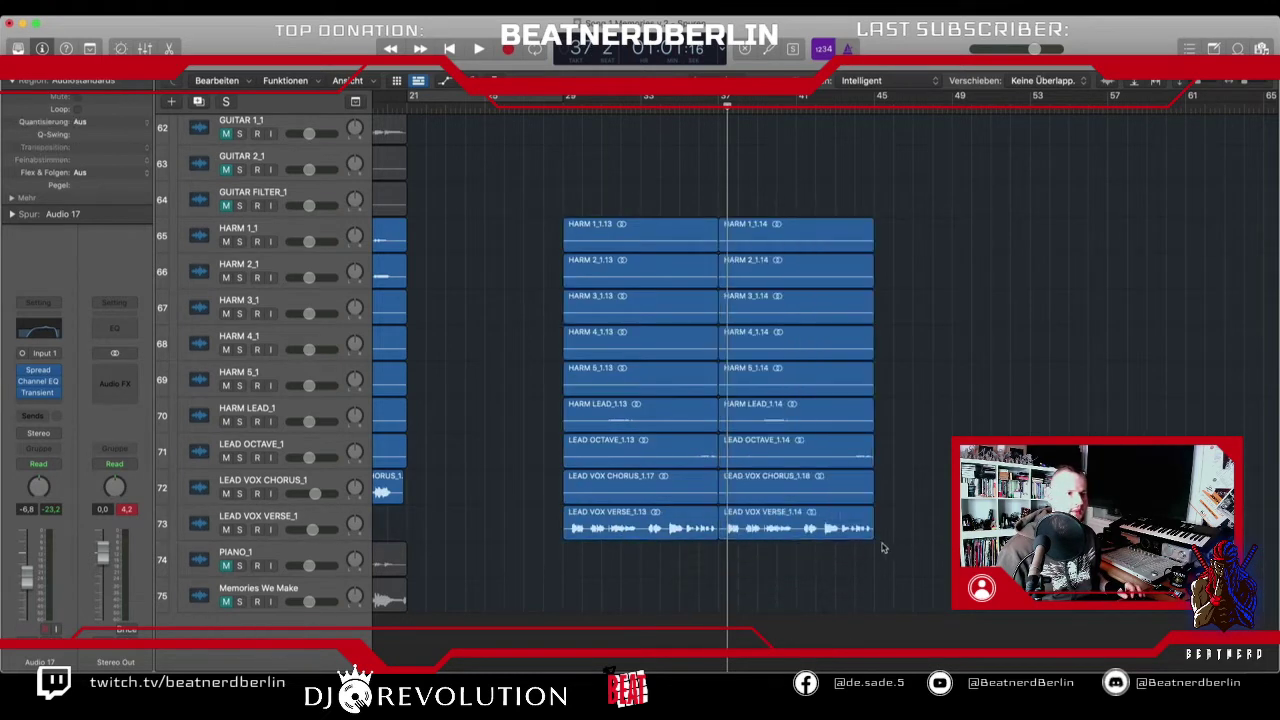
{"action": "left_click_drag", "start_coordinate": [876, 563], "coordinate": [796, 246]}
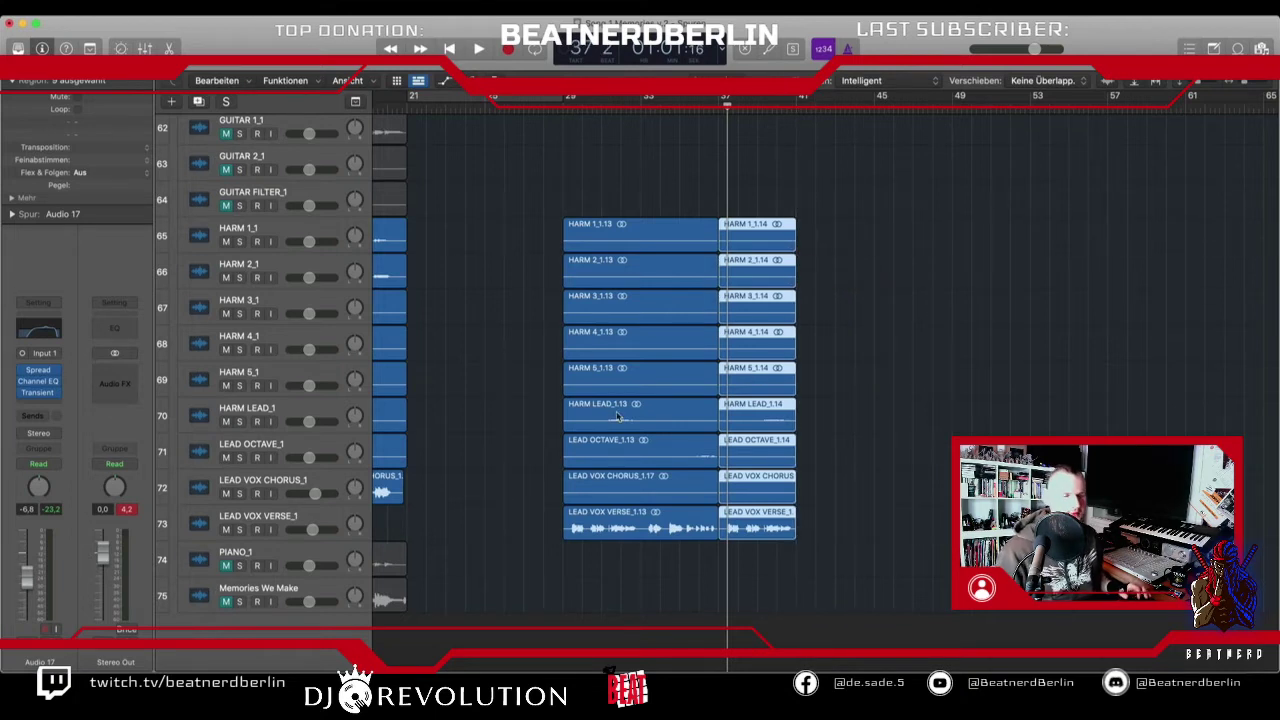
- Copy the LEAD VOX CHORUS_1 and LEAD VOX VERSE_1 regions starting at bar 13 to bar 41
{"action": "scroll", "coordinate": [617, 417], "scroll_direction": "left", "scroll_amount": 10}
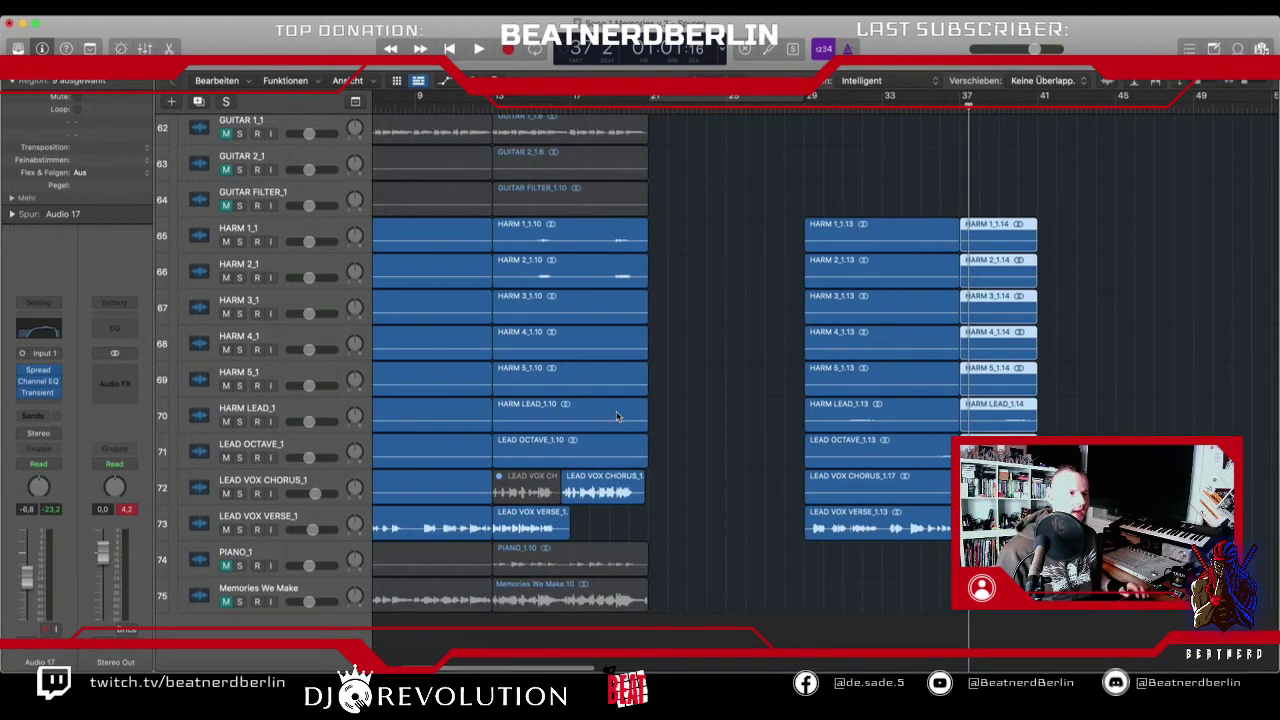
{"action": "mouse_move", "coordinate": [676, 528]}
{"action": "left_mouse_down"}
{"action": "mouse_move", "coordinate": [547, 524]}
{"action": "mouse_move", "coordinate": [655, 536]}
{"action": "left_mouse_up"}
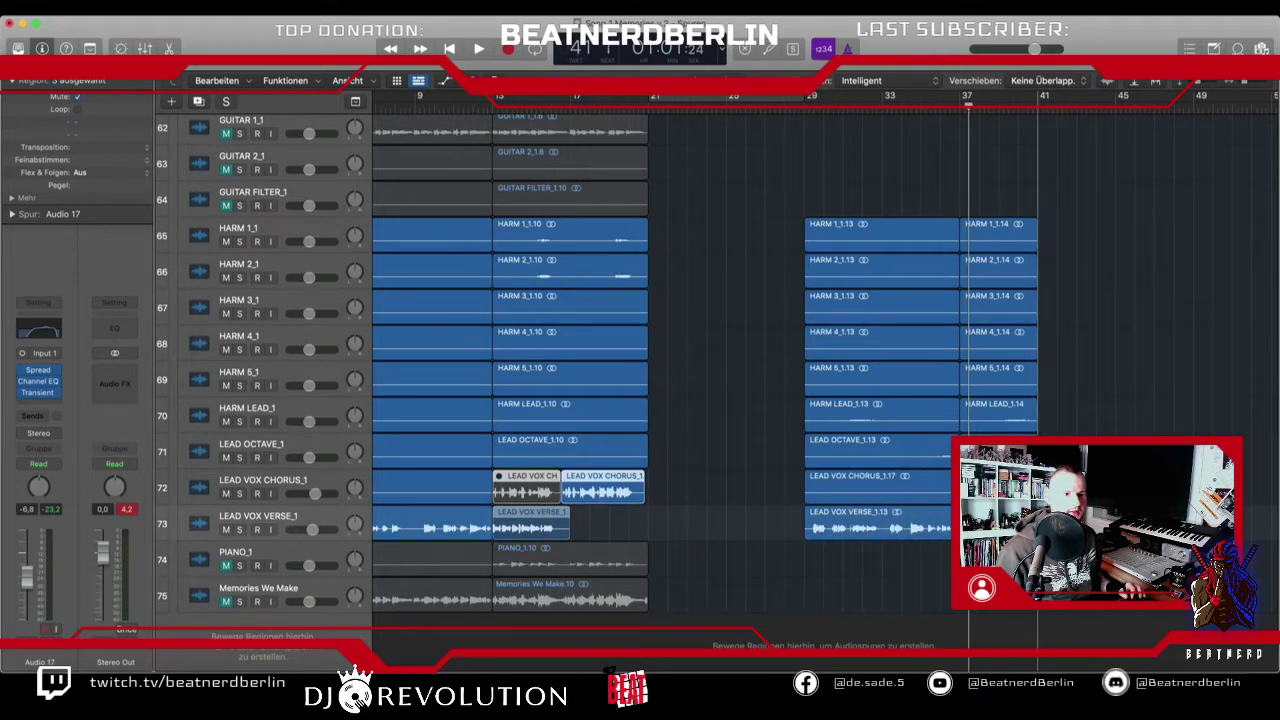
{"action": "left_click_drag", "start_coordinate": [1060, 530], "coordinate": [1060, 530]}
- Select all drum, percussion, pad, pluck and bass regions starting from bar 29 and copy them to bar 38
{"action": "scroll", "coordinate": [808, 380], "scroll_direction": "right", "scroll_amount": 6}
{"action": "scroll", "coordinate": [808, 380], "scroll_direction": "up", "scroll_amount": 12}
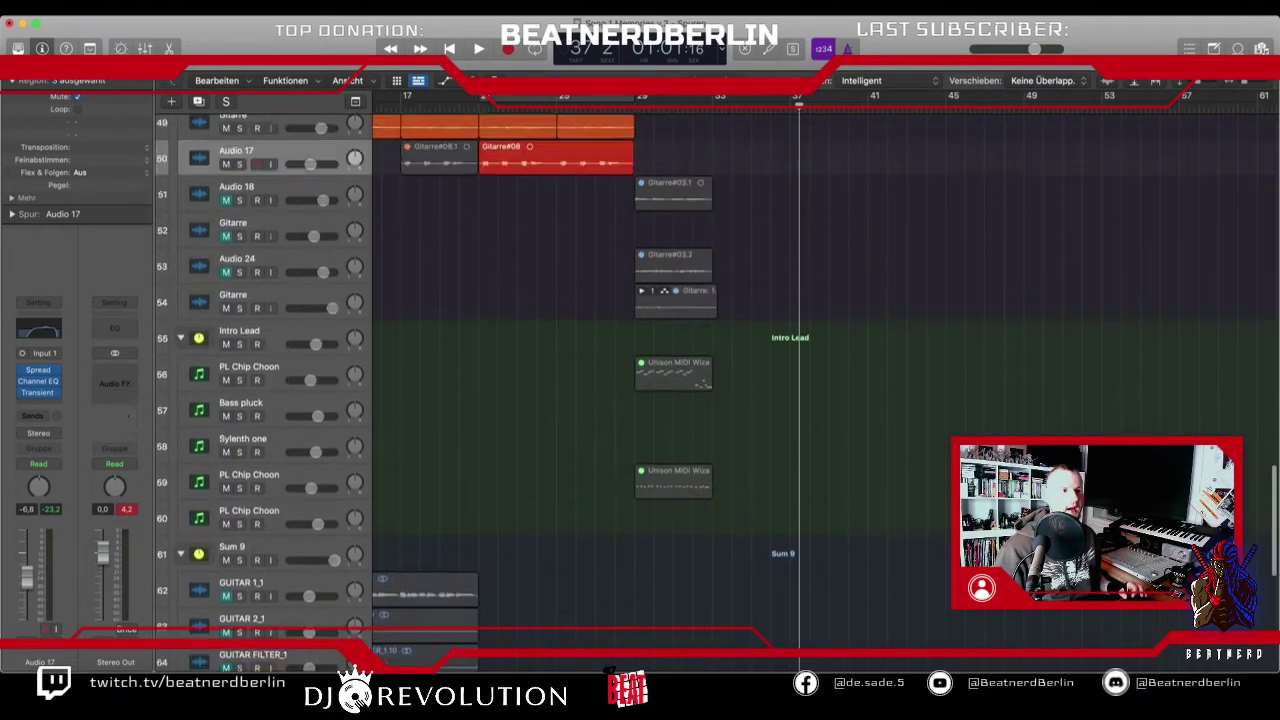
{"action": "scroll", "coordinate": [800, 390], "scroll_direction": "up", "scroll_amount": 10}
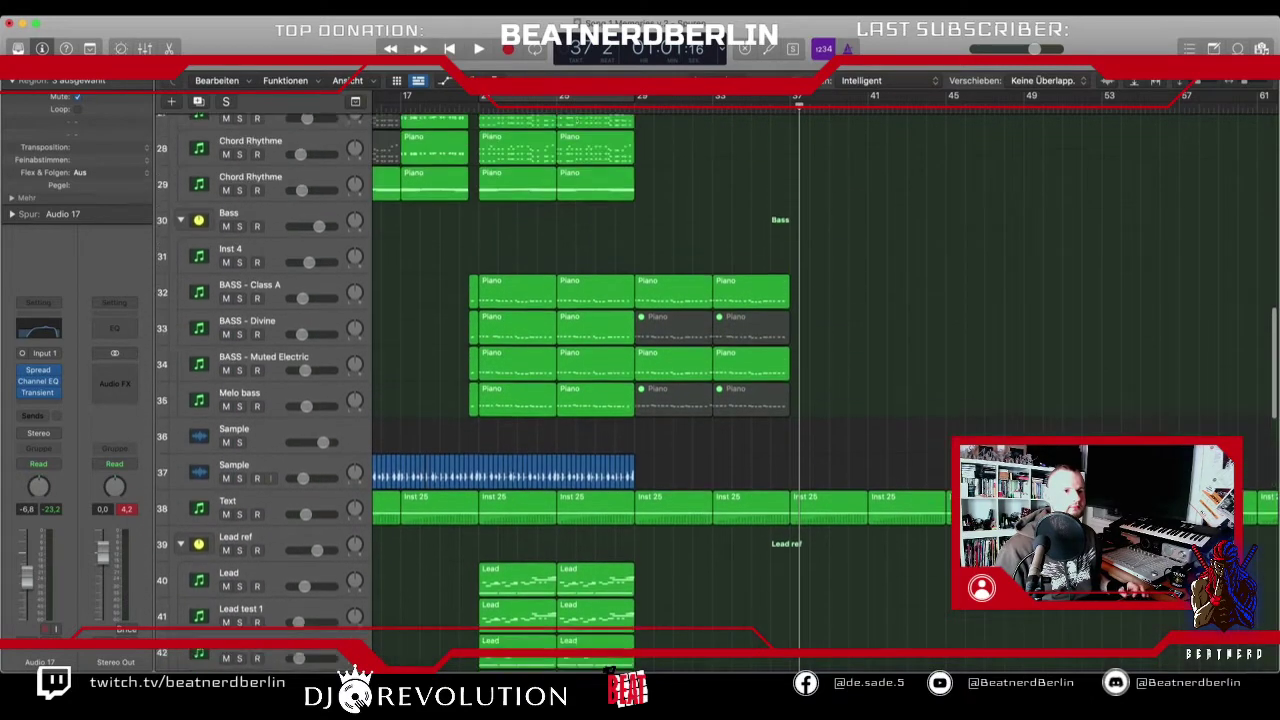
{"action": "scroll", "coordinate": [800, 390], "scroll_direction": "up", "scroll_amount": 8}
{"action": "scroll", "coordinate": [800, 390], "scroll_direction": "down", "scroll_amount": 3}
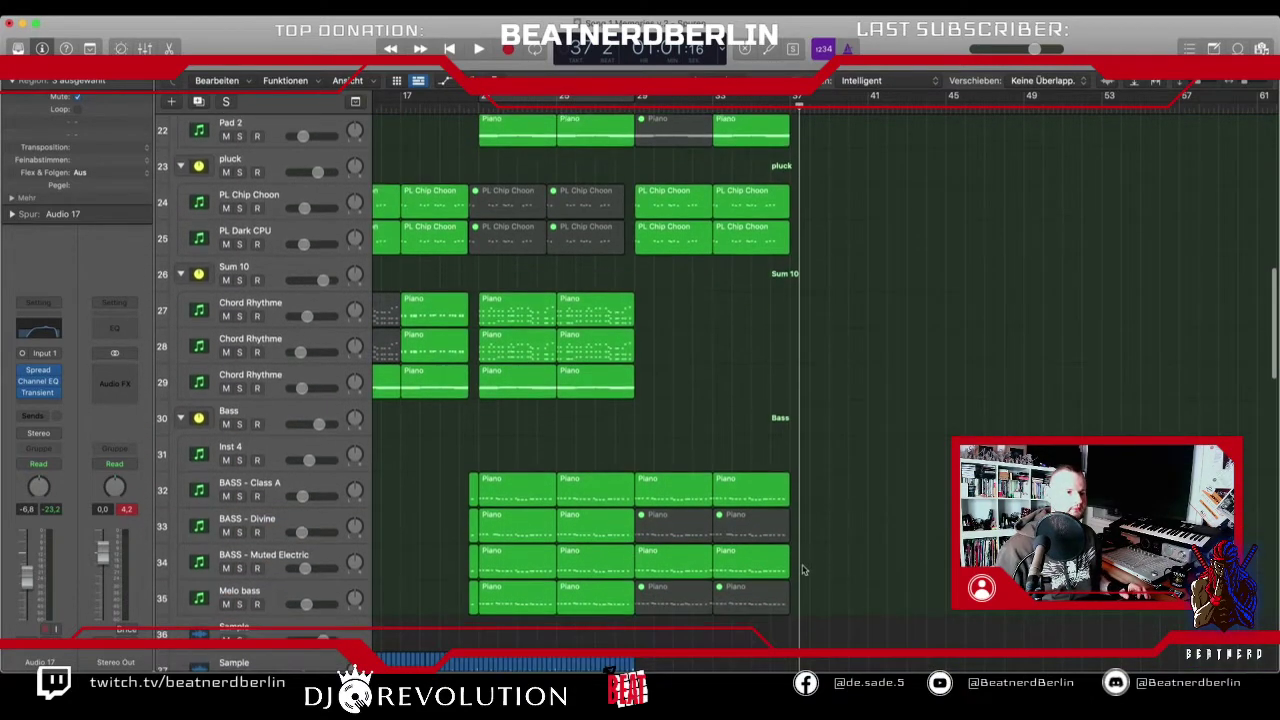
{"action": "left_click_drag", "start_coordinate": [797, 572], "coordinate": [642, 116]}
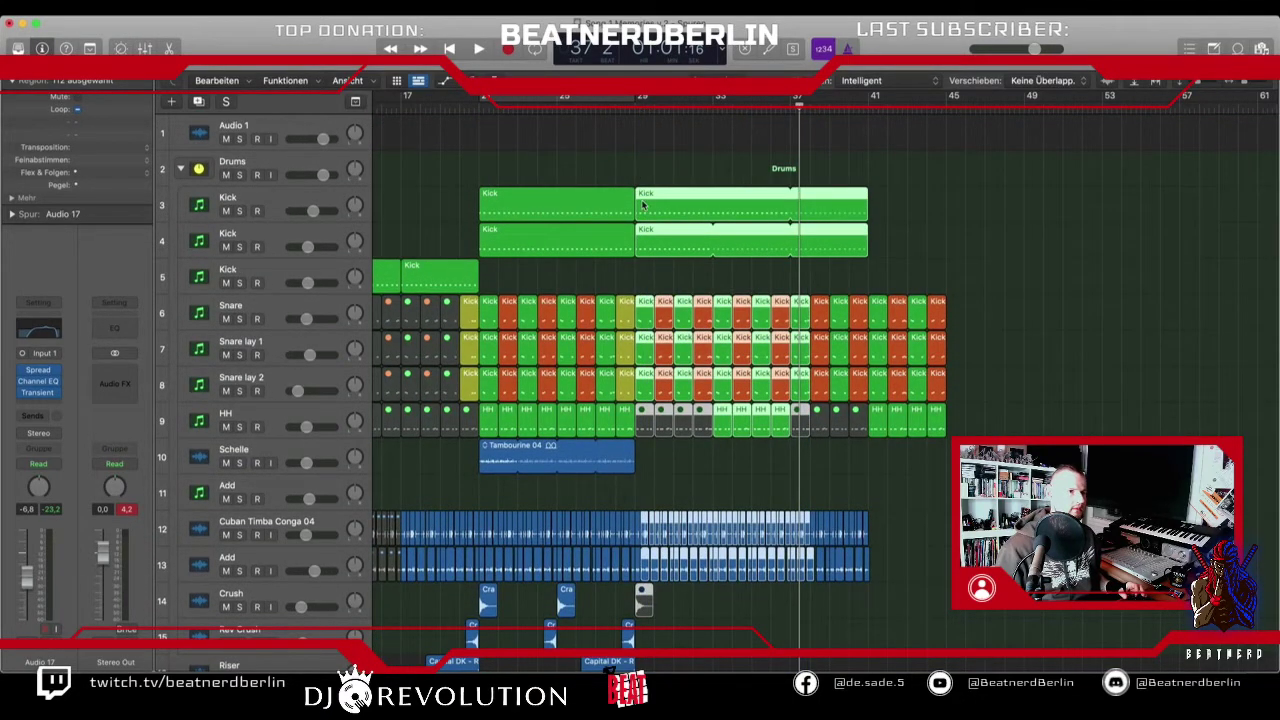
{"action": "left_click_drag", "start_coordinate": [642, 205], "coordinate": [820, 205]}
{"action": "scroll", "coordinate": [820, 300], "scroll_direction": "down", "scroll_amount": 12}
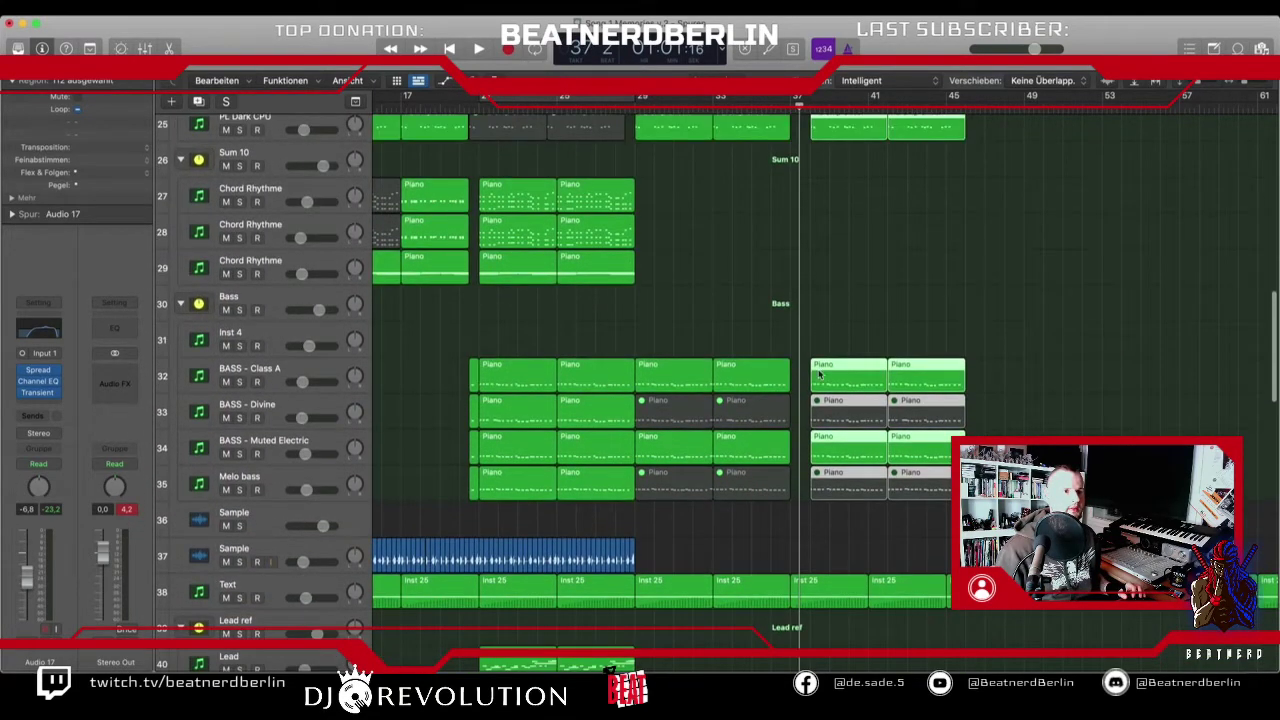
- Move the selected copied drum, percussion, pad, pluck and bass regions one bar earlier so they start at bar 37
{"action": "left_click_drag", "start_coordinate": [820, 374], "coordinate": [801, 374]}
{"action": "scroll", "coordinate": [801, 374], "scroll_direction": "down", "scroll_amount": 5}
{"action": "scroll", "coordinate": [802, 372], "scroll_direction": "down", "scroll_amount": 20}
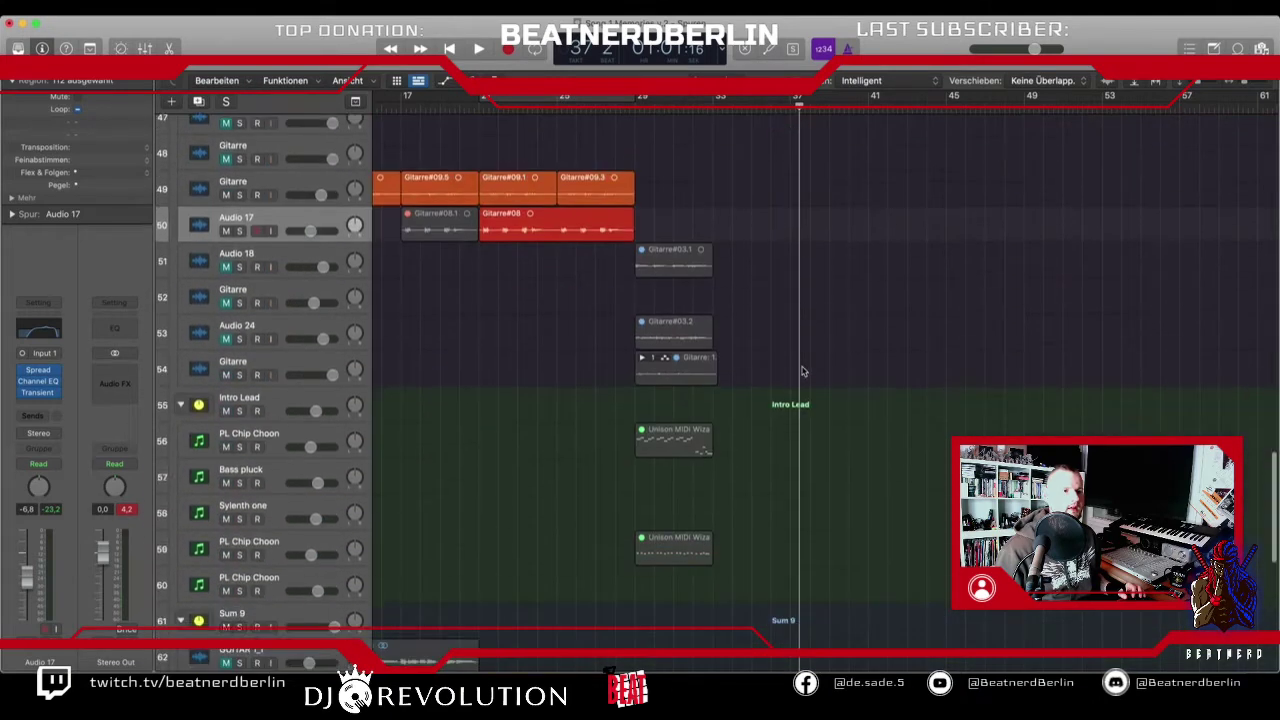
- Play the arrangement from bar 33 and copy the Piano region on track 19 from bar 25 to bar 37
{"action": "left_click", "coordinate": [712, 105]}
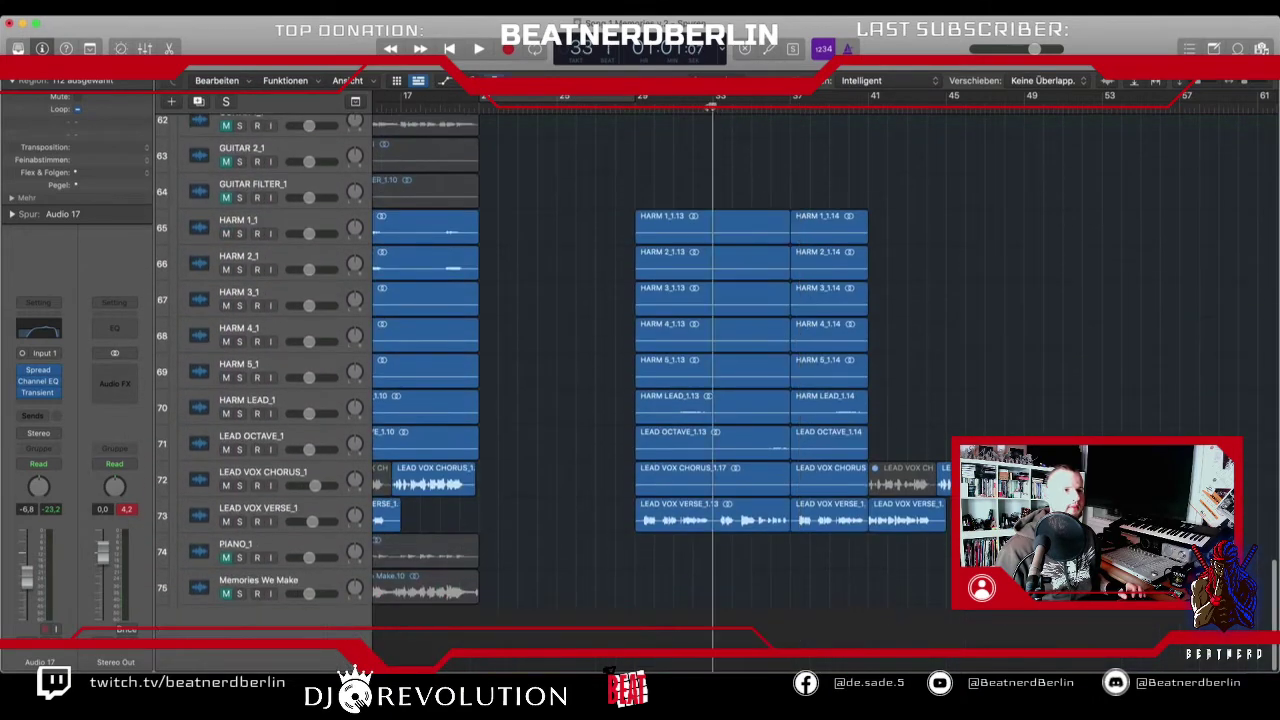
{"action": "key", "text": "space"}
{"action": "scroll", "coordinate": [751, 347], "scroll_direction": "up", "scroll_amount": 20}
{"action": "scroll", "coordinate": [752, 354], "scroll_direction": "up", "scroll_amount": 20}
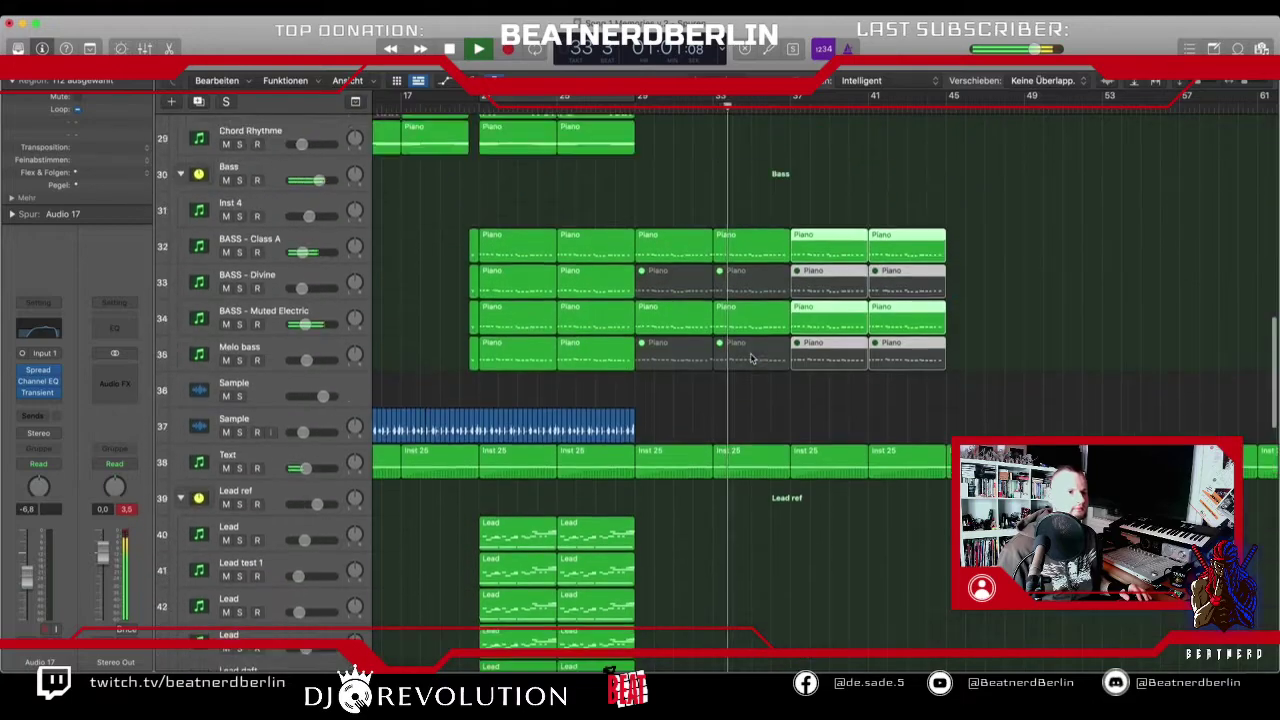
{"action": "scroll", "coordinate": [748, 362], "scroll_direction": "down", "scroll_amount": 3}
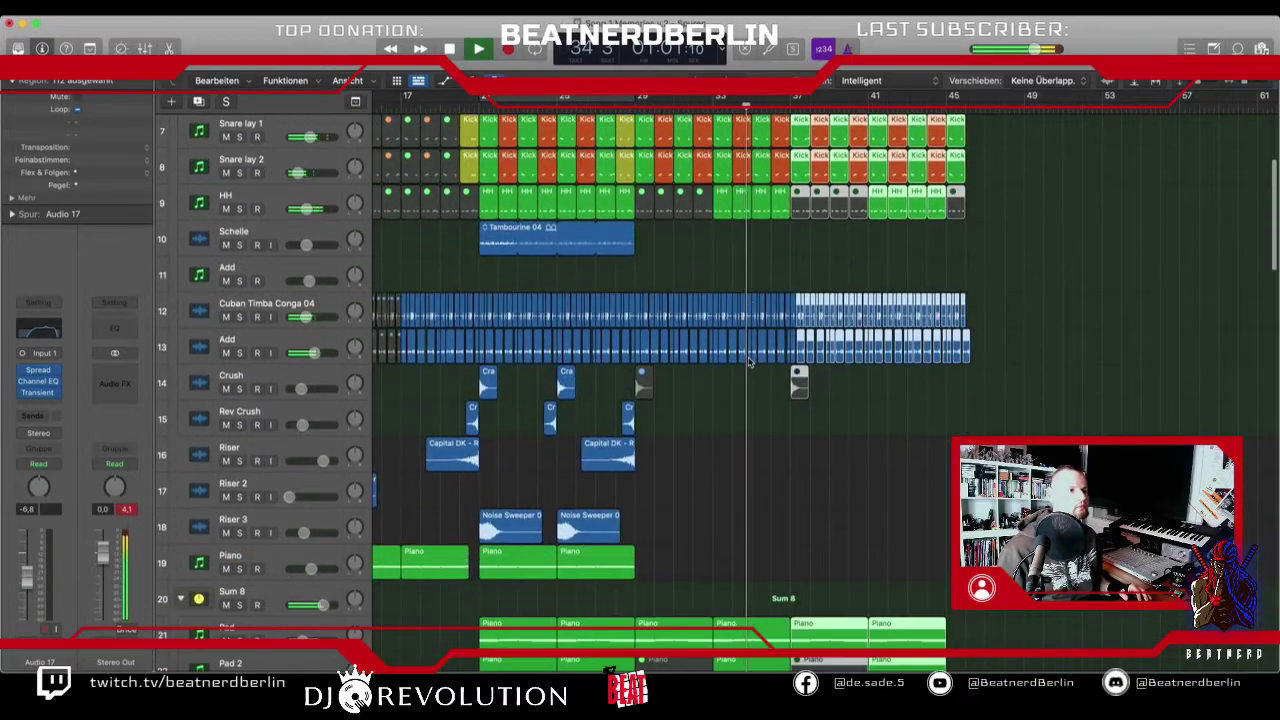
{"action": "scroll", "coordinate": [748, 362], "scroll_direction": "up", "scroll_amount": 6}
{"action": "scroll", "coordinate": [745, 370], "scroll_direction": "down", "scroll_amount": 8}
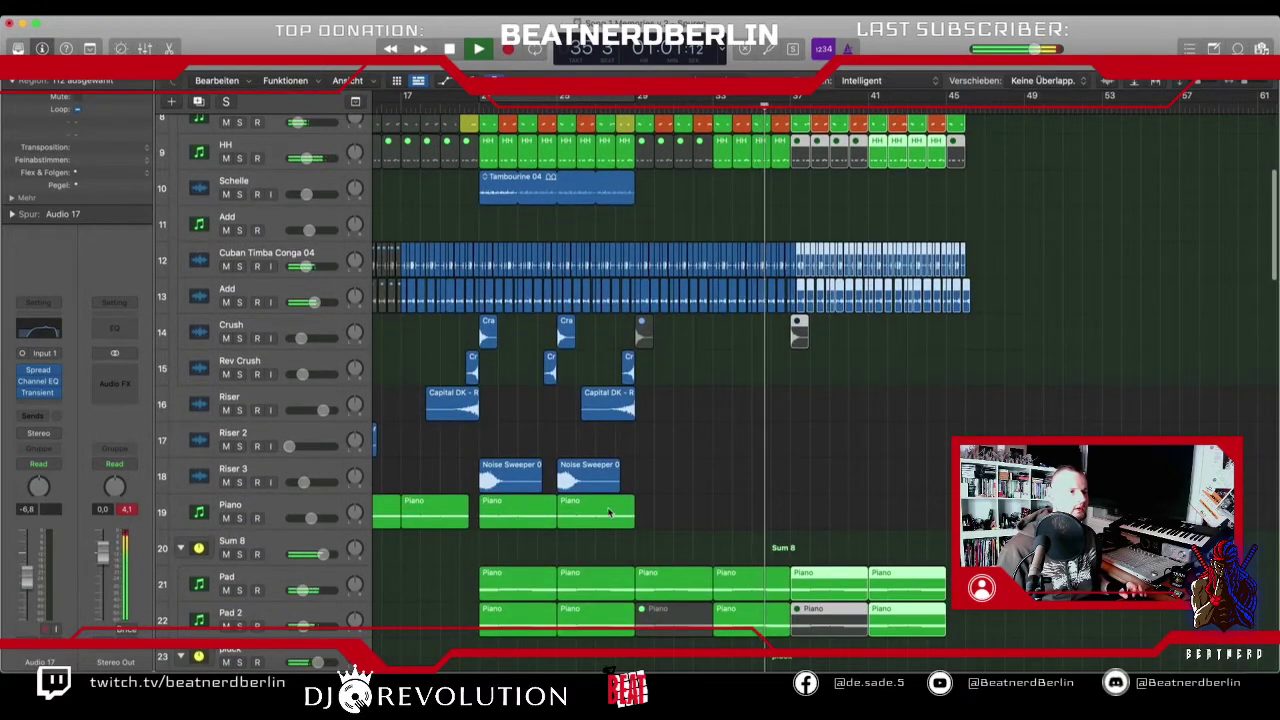
{"action": "left_click_drag", "start_coordinate": [573, 503], "coordinate": [822, 521]}
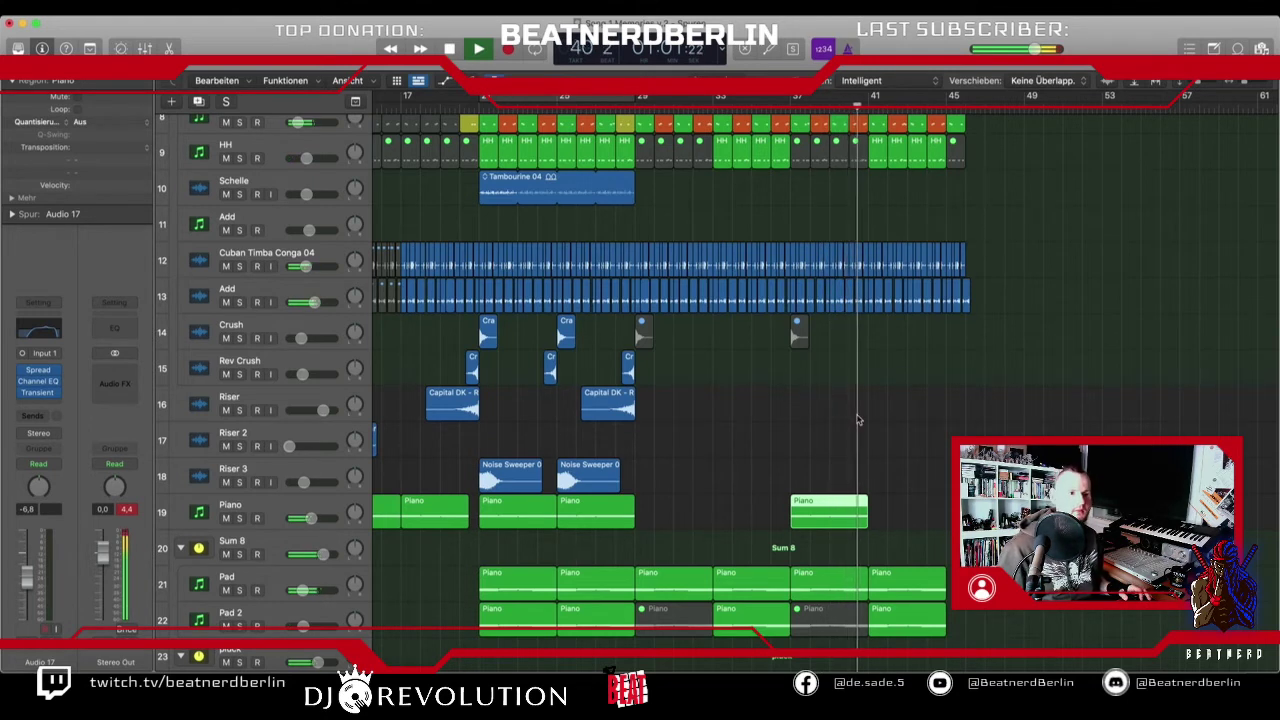
{"action": "key", "text": "space"}
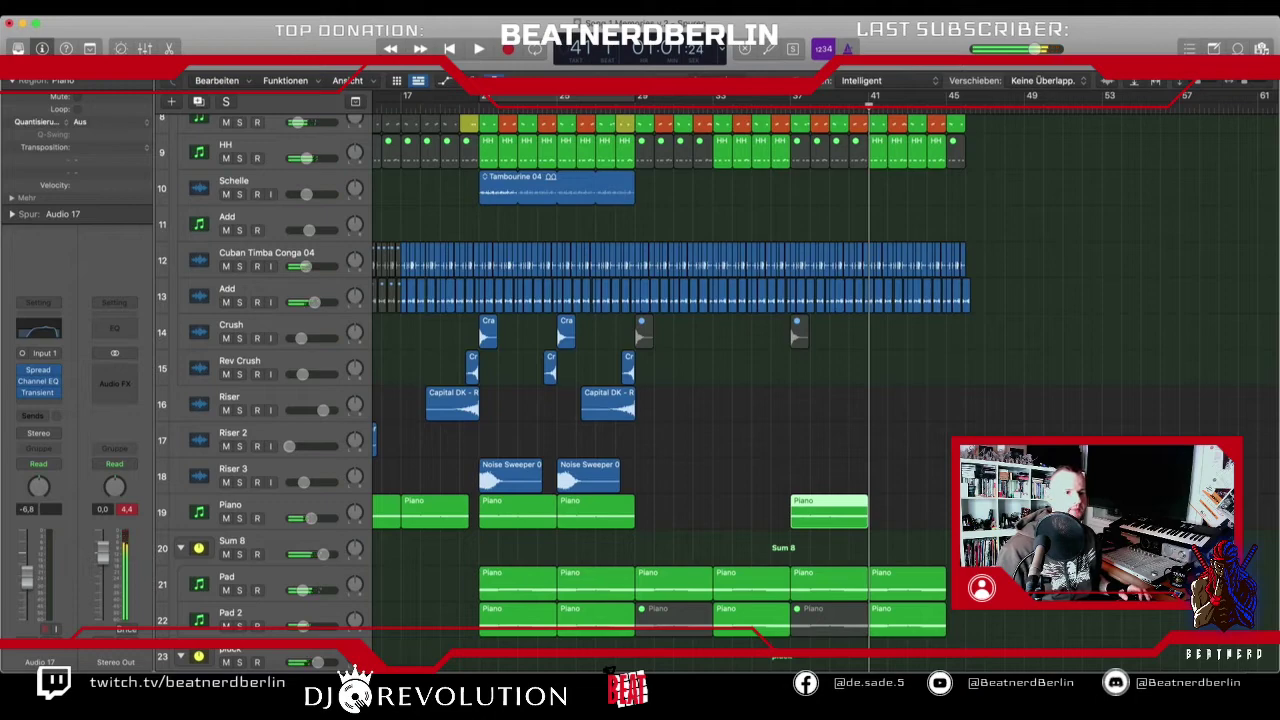
- Delete the Pad, Pad 2 and bass track regions that start at bar 41
{"action": "left_click_drag", "start_coordinate": [975, 568], "coordinate": [926, 618]}
{"action": "scroll", "coordinate": [920, 600], "scroll_direction": "down", "scroll_amount": 15}
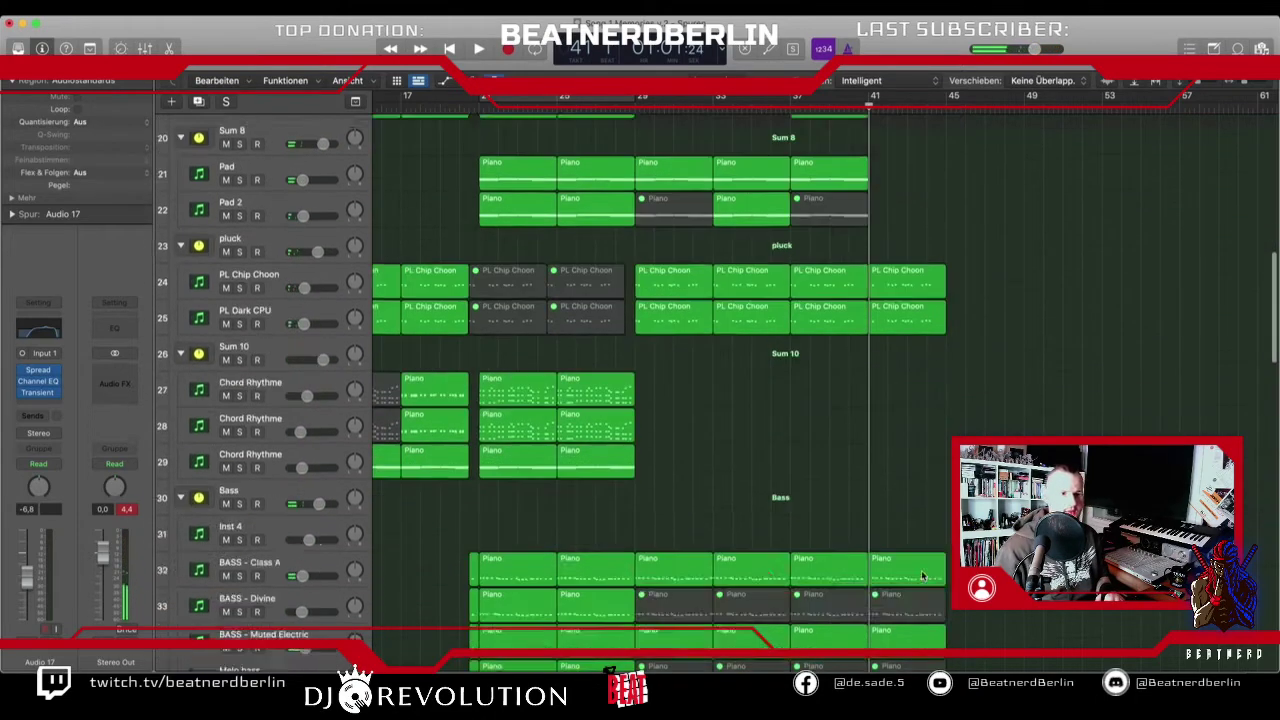
{"action": "scroll", "coordinate": [912, 570], "scroll_direction": "down", "scroll_amount": 4}
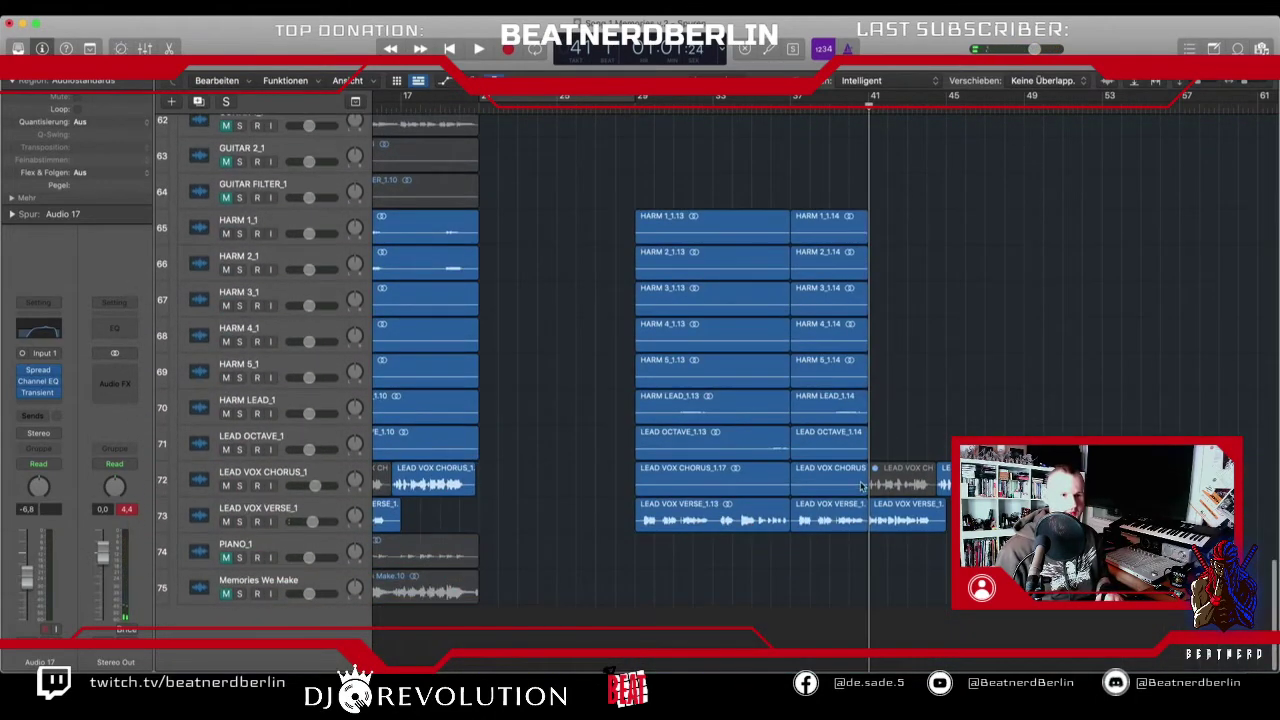
{"action": "scroll", "coordinate": [862, 480], "scroll_direction": "up", "scroll_amount": 12}
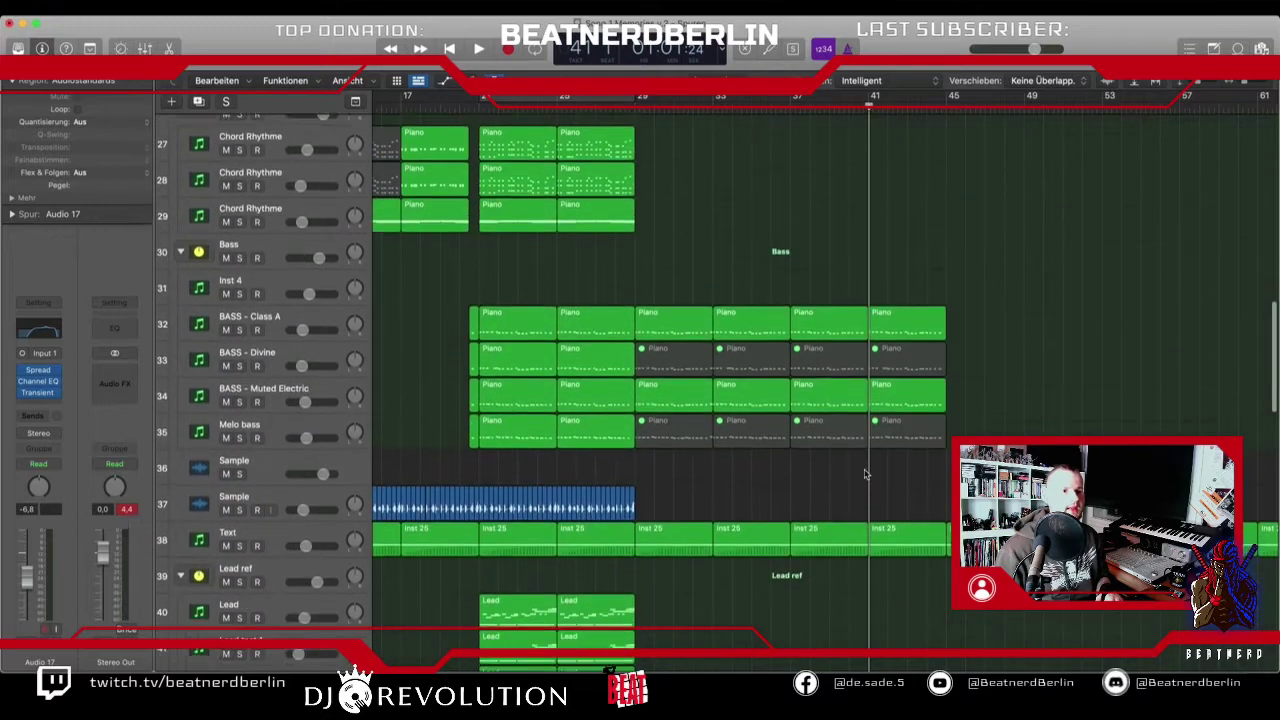
{"action": "scroll", "coordinate": [880, 474], "scroll_direction": "up", "scroll_amount": 3}
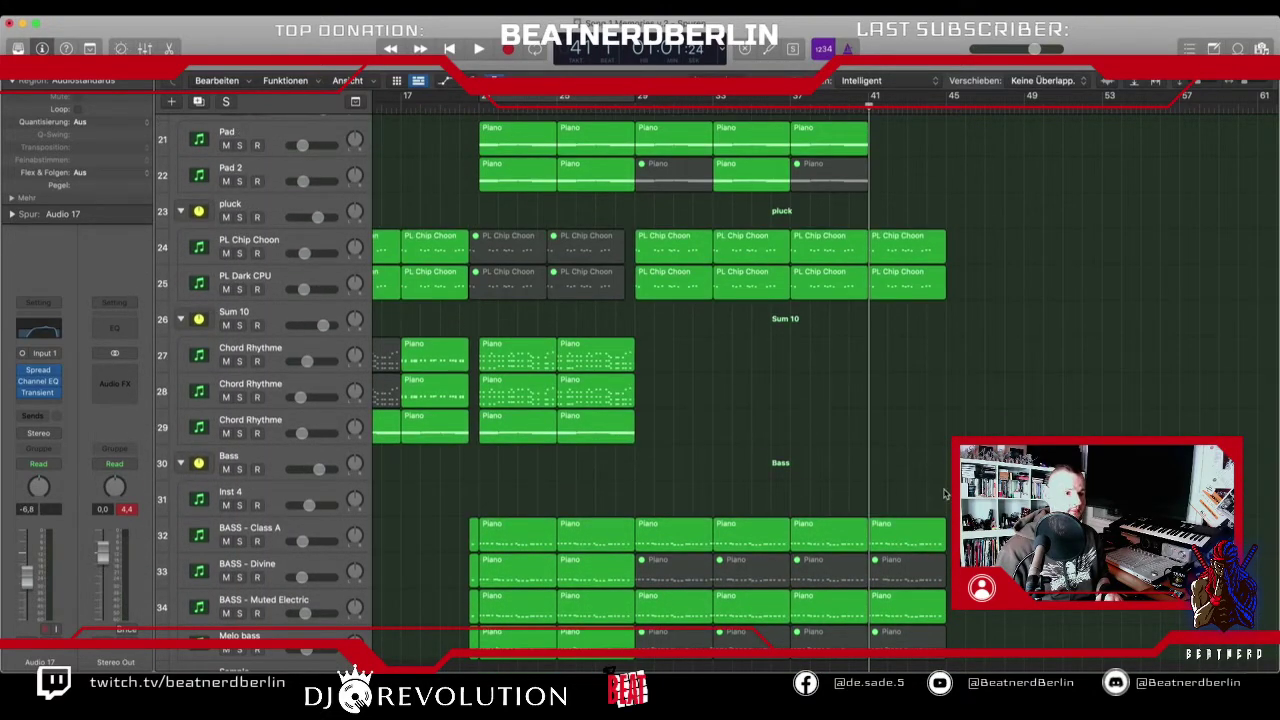
{"action": "scroll", "coordinate": [903, 537], "scroll_direction": "up", "scroll_amount": 4}
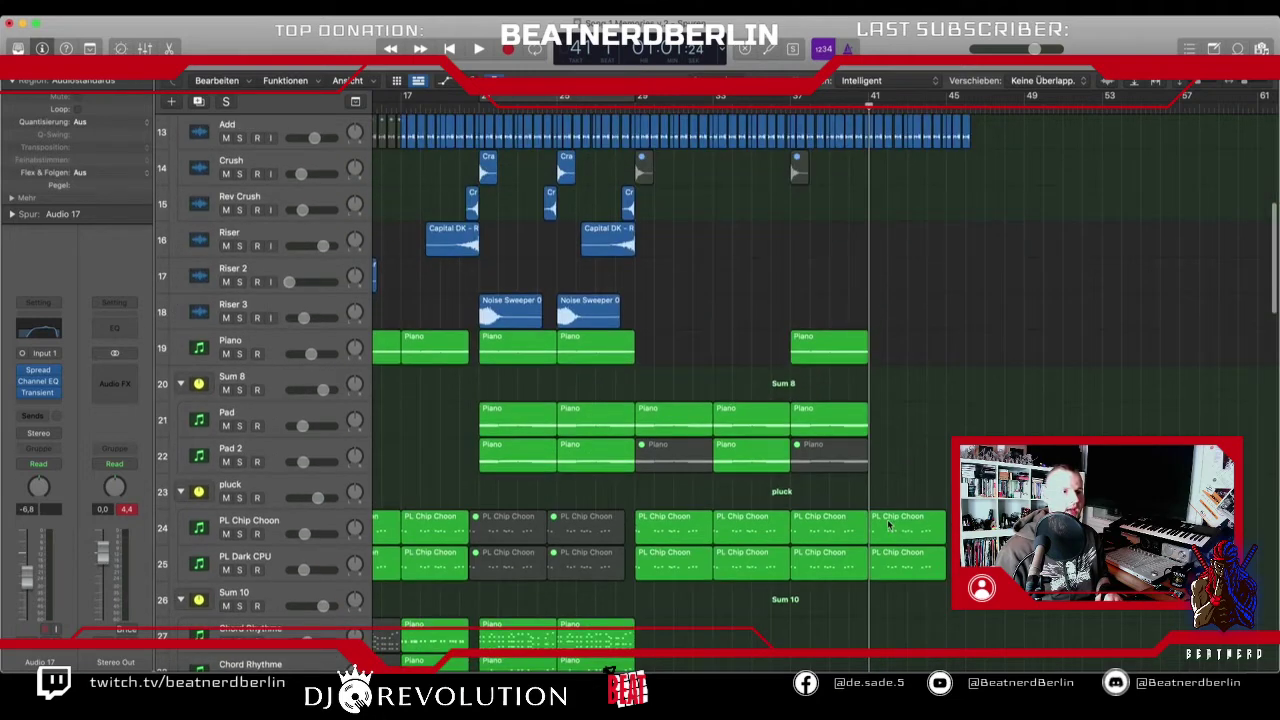
{"action": "left_click", "coordinate": [930, 518]}
{"action": "scroll", "coordinate": [920, 540], "scroll_direction": "down", "scroll_amount": 5}
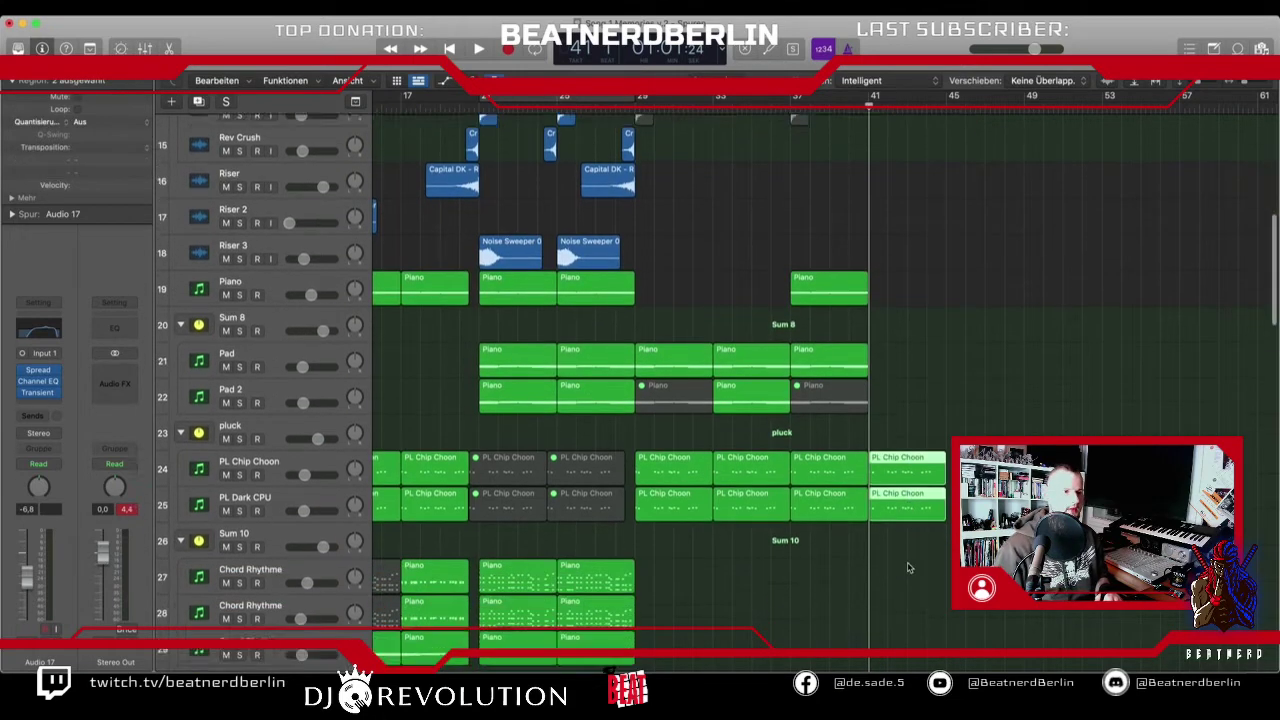
{"action": "scroll", "coordinate": [910, 560], "scroll_direction": "left", "scroll_amount": 3}
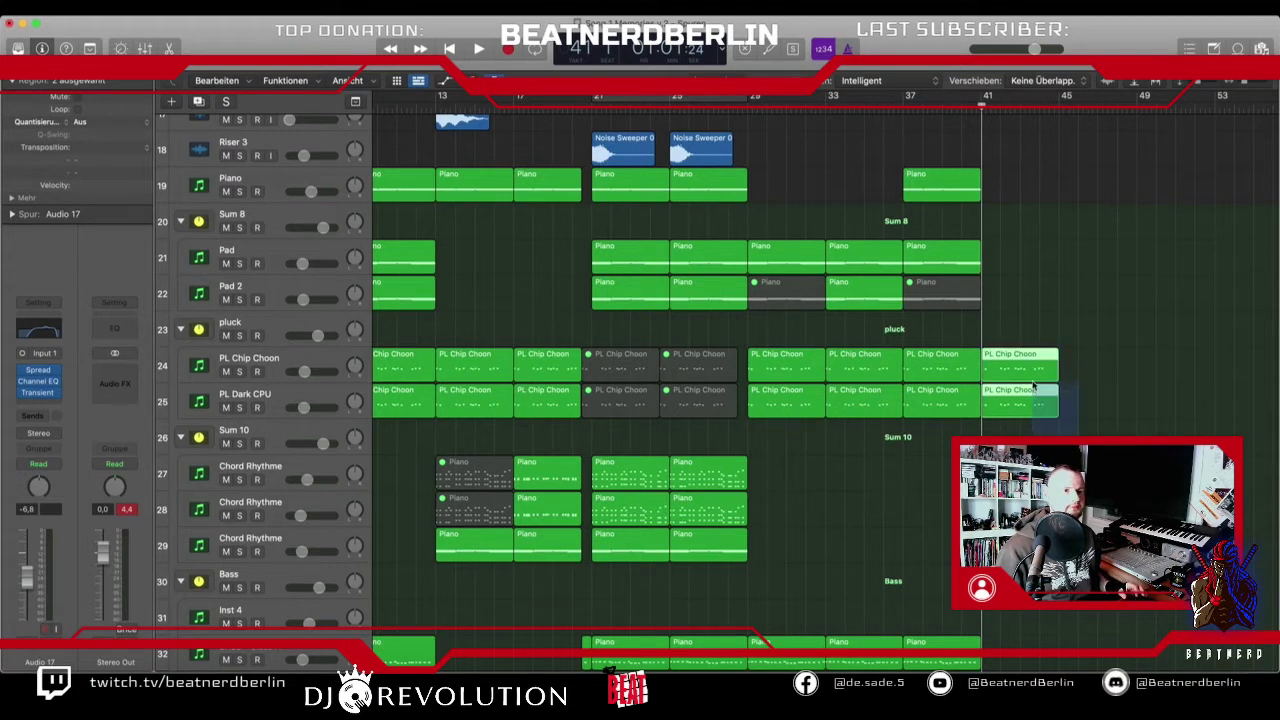
- Copy the two pluck regions from bar 41 to bar 45, and the six Chord Rhythme regions from bar 13 to bar 41
{"action": "left_click_drag", "start_coordinate": [993, 376], "coordinate": [1070, 376]}
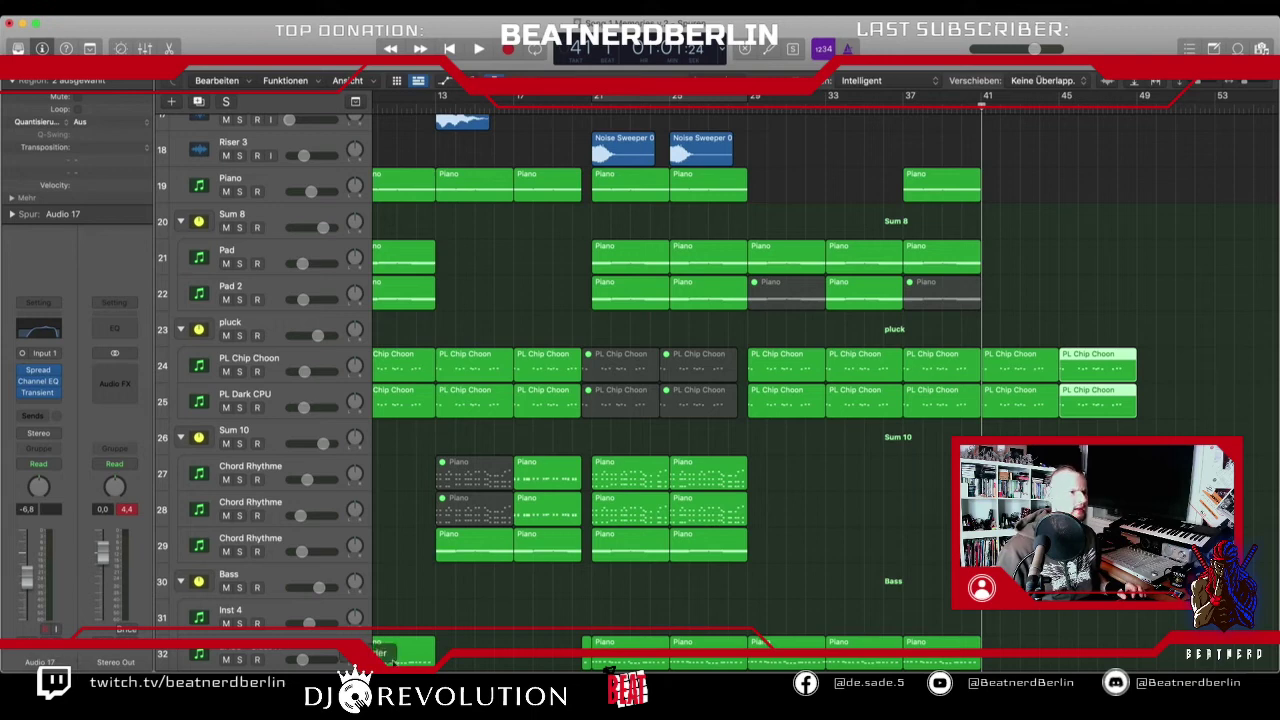
{"action": "left_click_drag", "start_coordinate": [595, 579], "coordinate": [480, 461]}
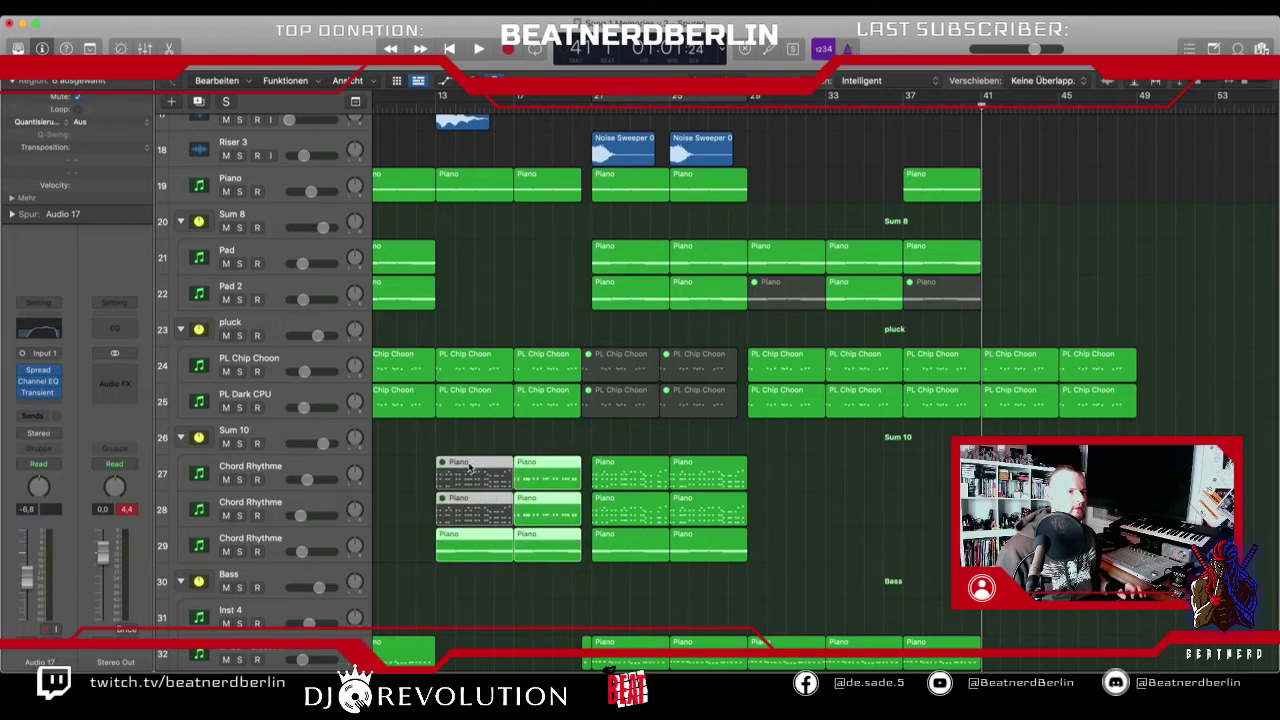
{"action": "key", "text": "super+v"}
- Copy the twelve regions on the four bass tracks just before bar 29, aligning their bar 21 start with bar 49
{"action": "scroll", "coordinate": [882, 496], "scroll_direction": "down", "scroll_amount": 2}
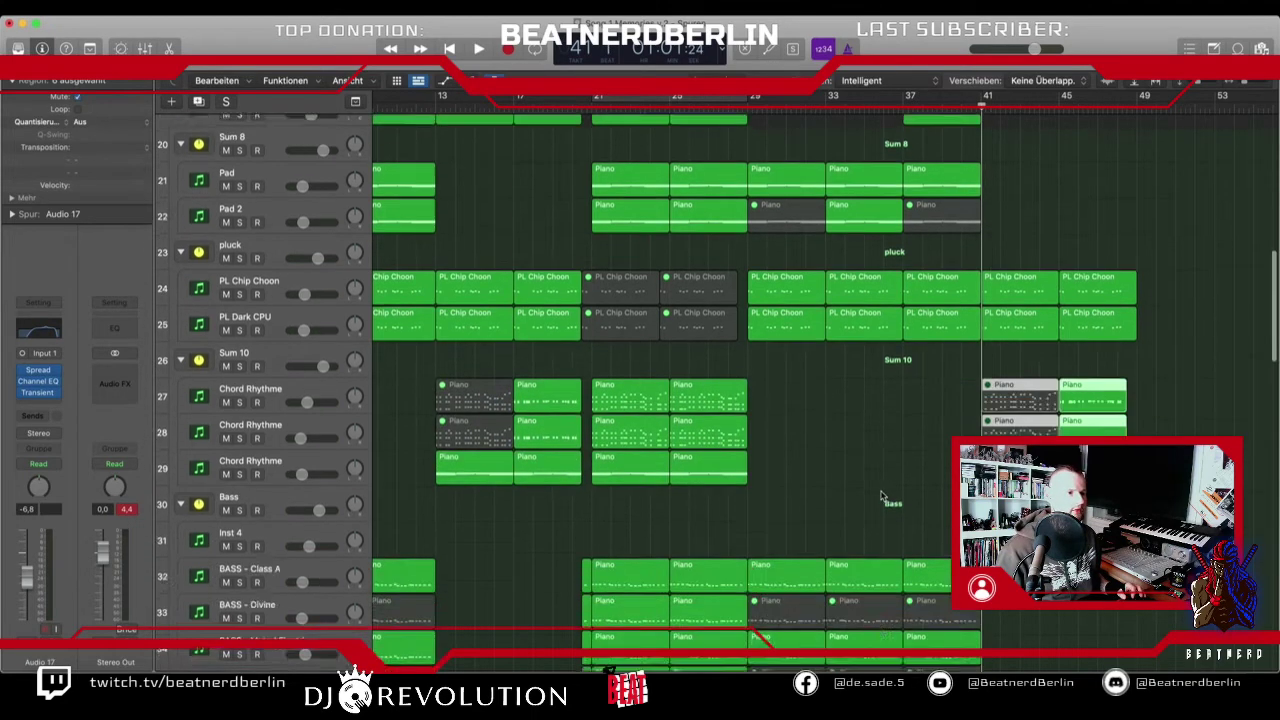
{"action": "scroll", "coordinate": [882, 496], "scroll_direction": "down", "scroll_amount": 8}
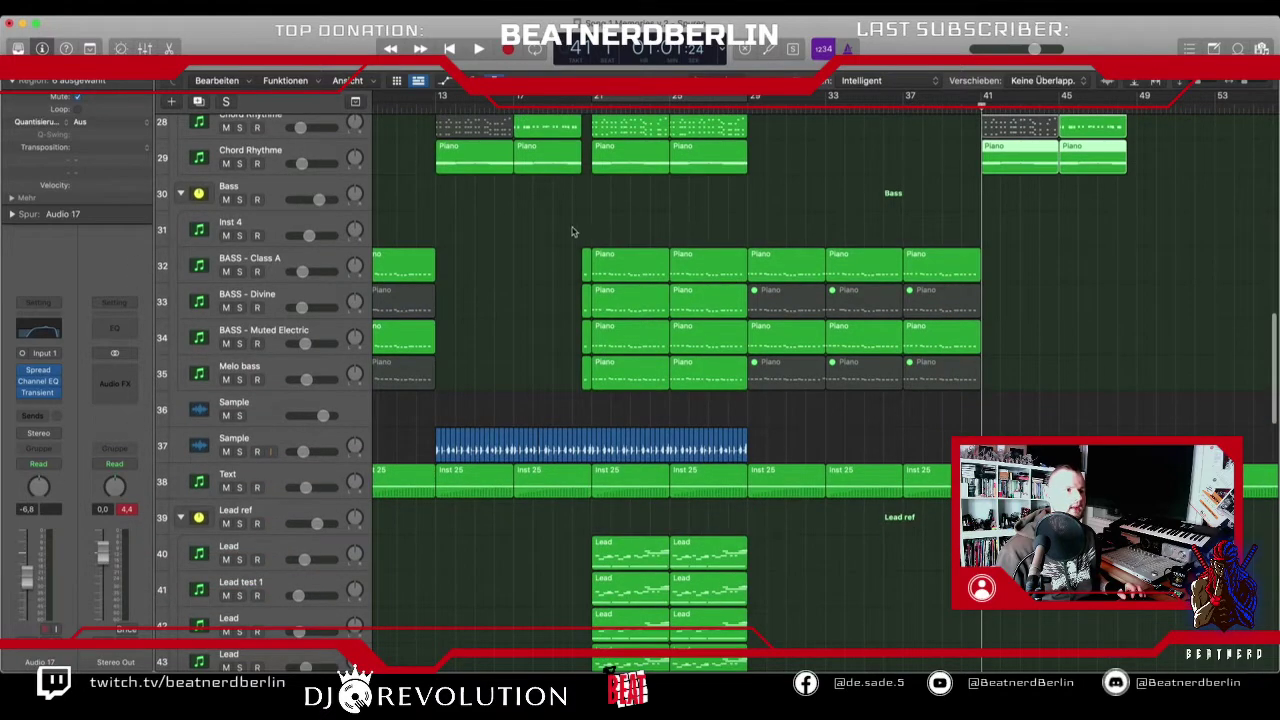
{"action": "left_click_drag", "start_coordinate": [572, 232], "coordinate": [706, 412]}
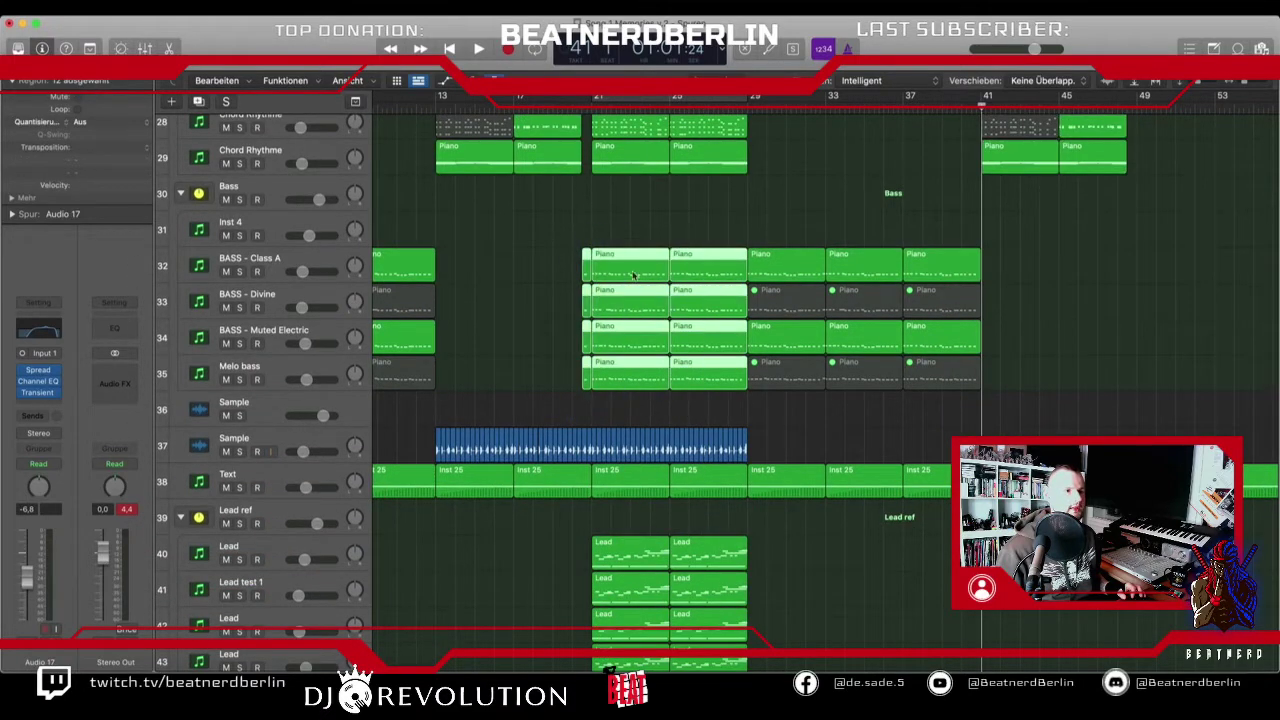
{"action": "left_click_drag", "start_coordinate": [607, 262], "coordinate": [1150, 256]}
- Copy the six Chord Rhythme regions starting at bar 21 to bar 49
{"action": "scroll", "coordinate": [778, 307], "scroll_direction": "up", "scroll_amount": 5}
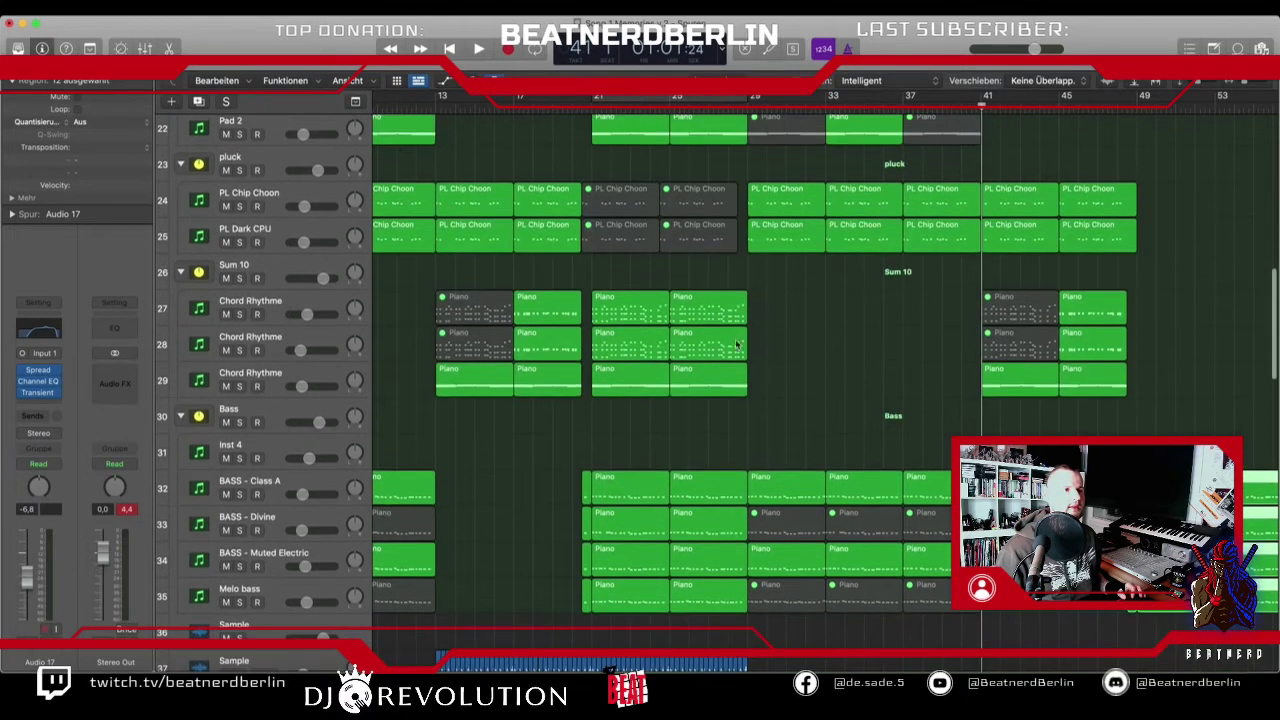
{"action": "left_click_drag", "start_coordinate": [778, 307], "coordinate": [598, 385]}
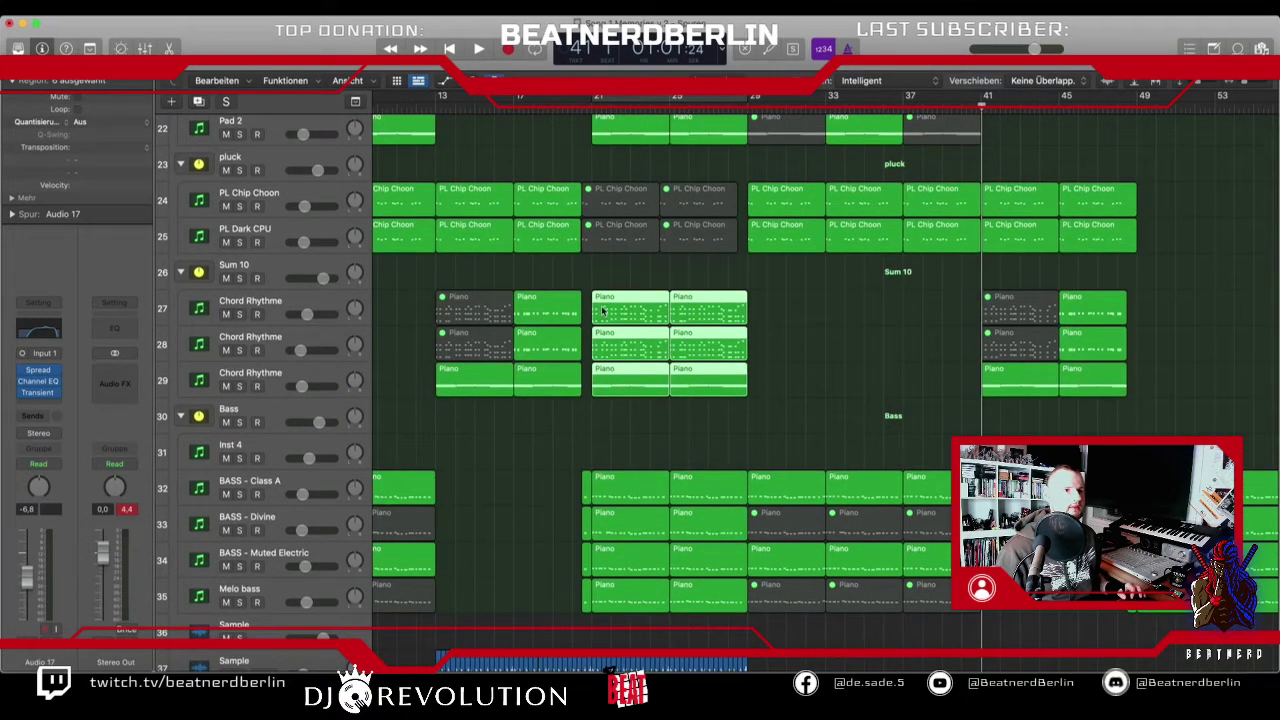
{"action": "left_click_drag", "start_coordinate": [602, 311], "coordinate": [1150, 313]}
- Copy the four Pad and Pad 2 regions and the two track 19 Piano regions from bar 21 to bar 49
{"action": "scroll", "coordinate": [850, 282], "scroll_direction": "up", "scroll_amount": 5}
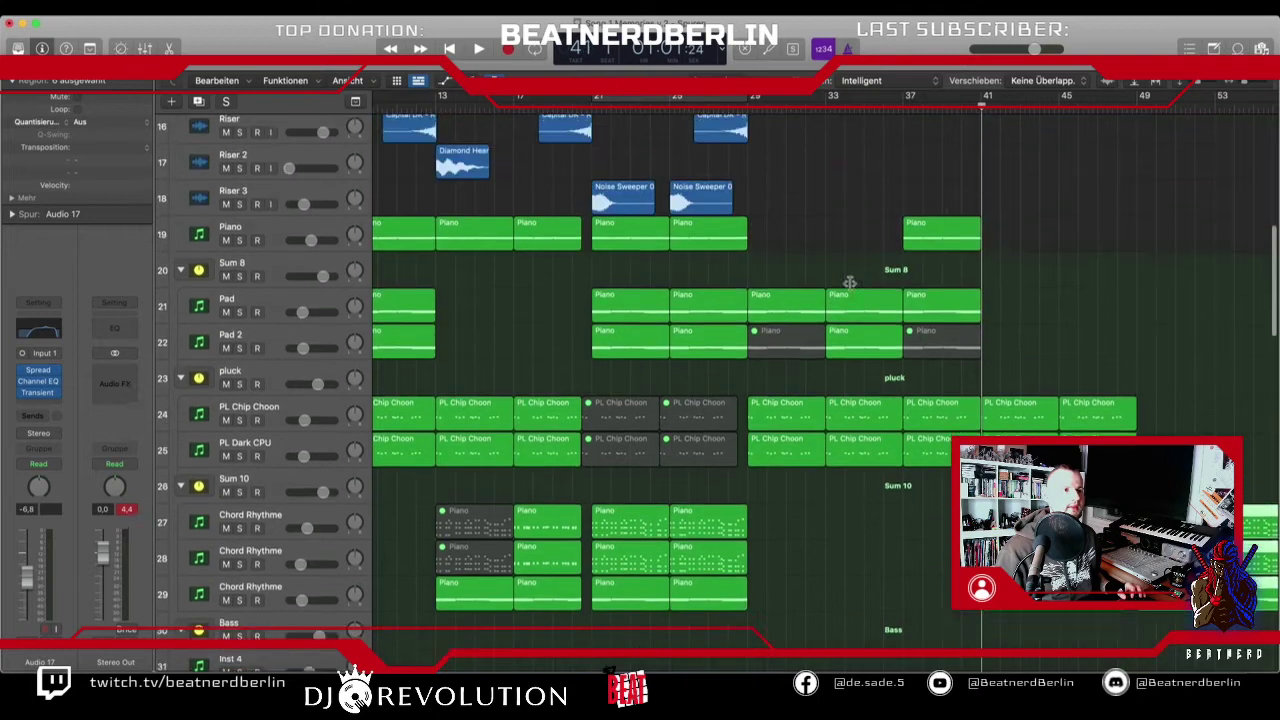
{"action": "scroll", "coordinate": [846, 345], "scroll_direction": "up", "scroll_amount": 3}
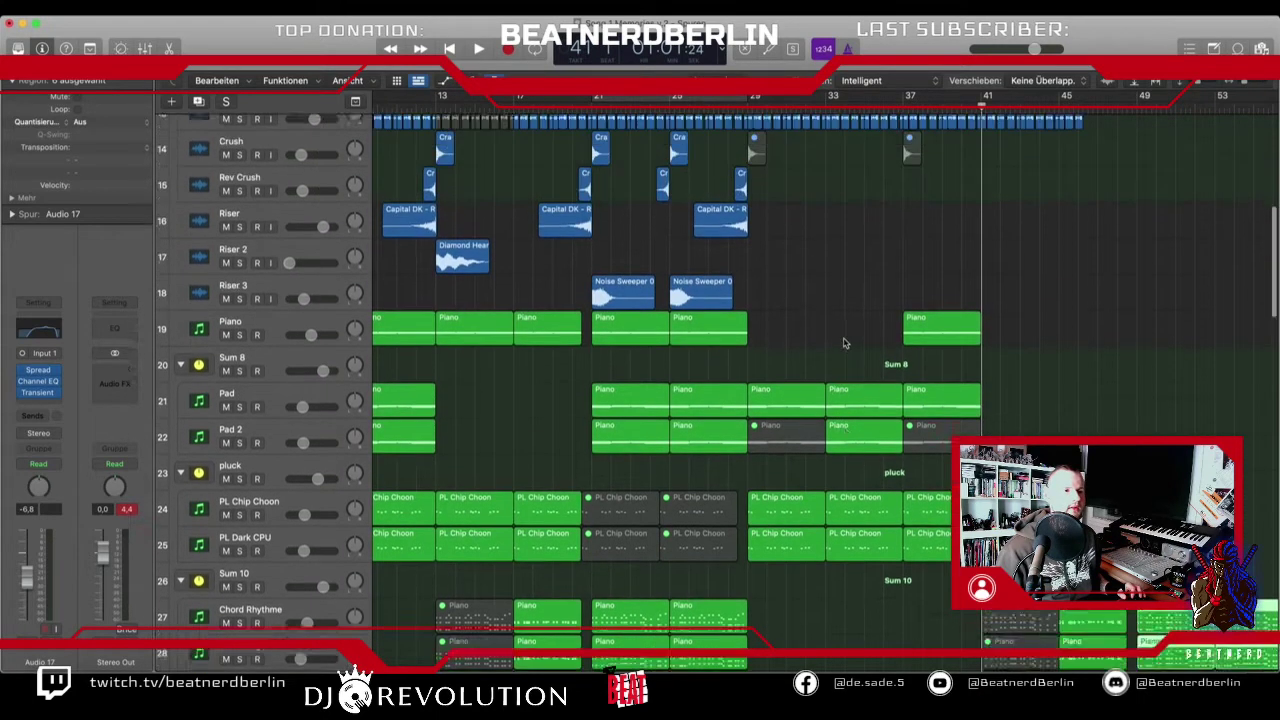
{"action": "left_click_drag", "start_coordinate": [686, 482], "coordinate": [1165, 410]}
{"action": "scroll", "coordinate": [937, 397], "scroll_direction": "up", "scroll_amount": 2}
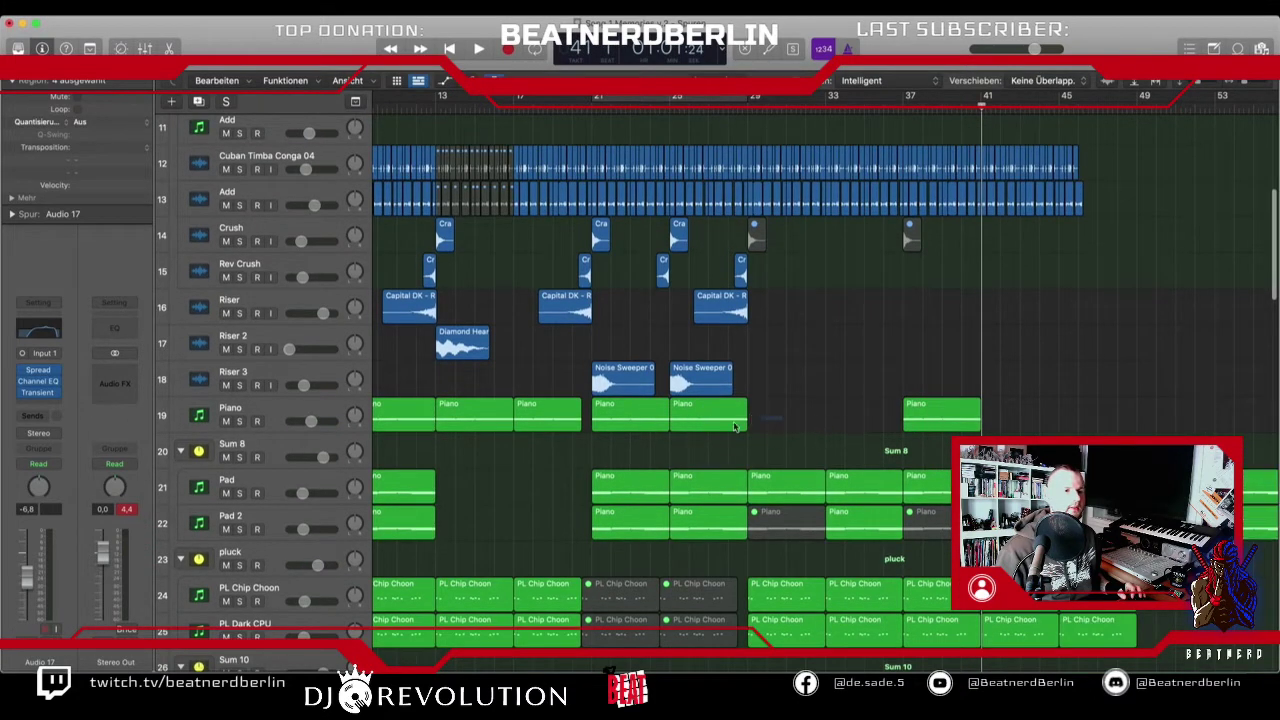
{"action": "left_click_drag", "start_coordinate": [734, 426], "coordinate": [1160, 428]}
- Copy the two Noise Sweeper regions and the Tambourine 04 region from bar 21 to bar 49
{"action": "left_click", "coordinate": [703, 374]}
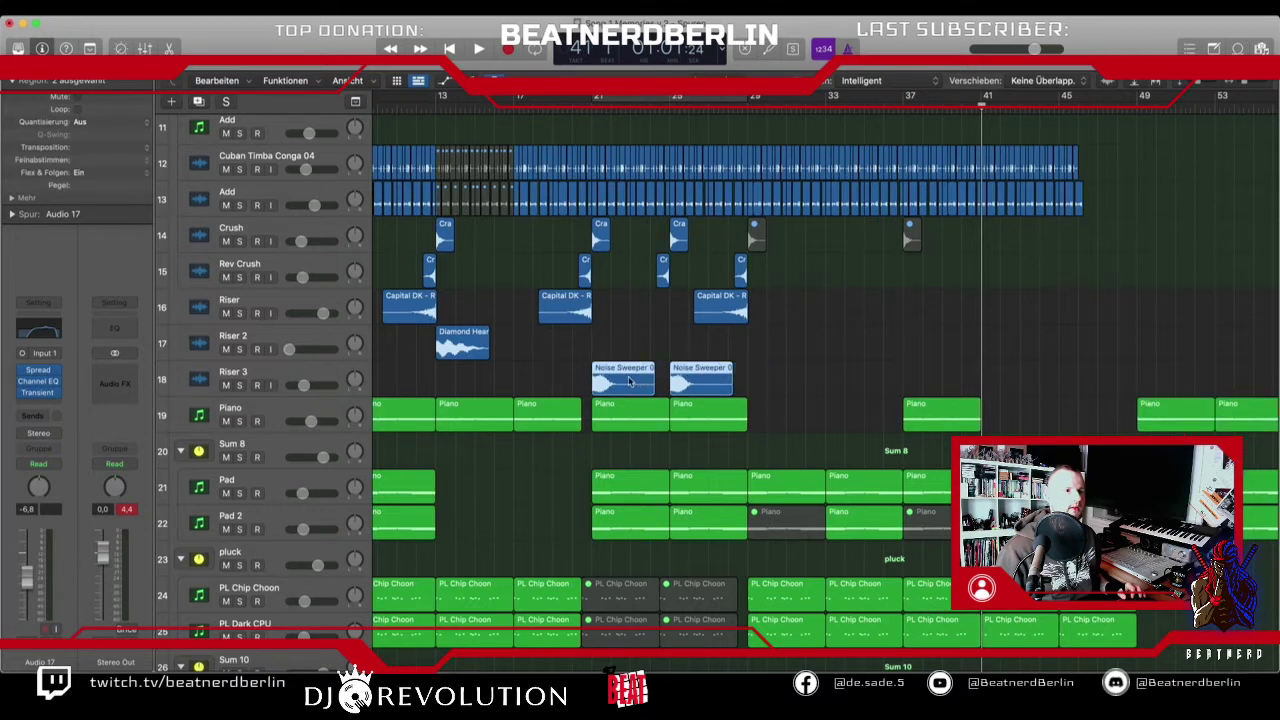
{"action": "left_click_drag", "start_coordinate": [614, 381], "coordinate": [1008, 388]}
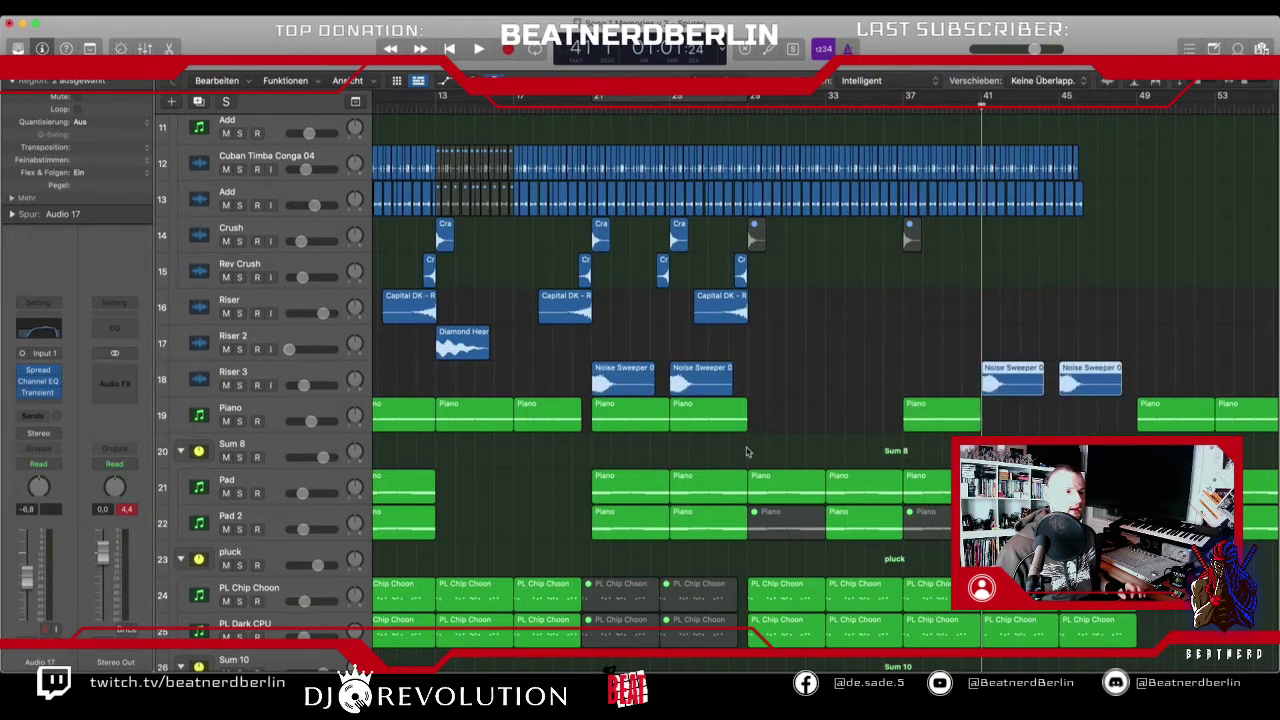
{"action": "scroll", "coordinate": [746, 452], "scroll_direction": "down", "scroll_amount": 5}
{"action": "scroll", "coordinate": [1007, 328], "scroll_direction": "up", "scroll_amount": 4}
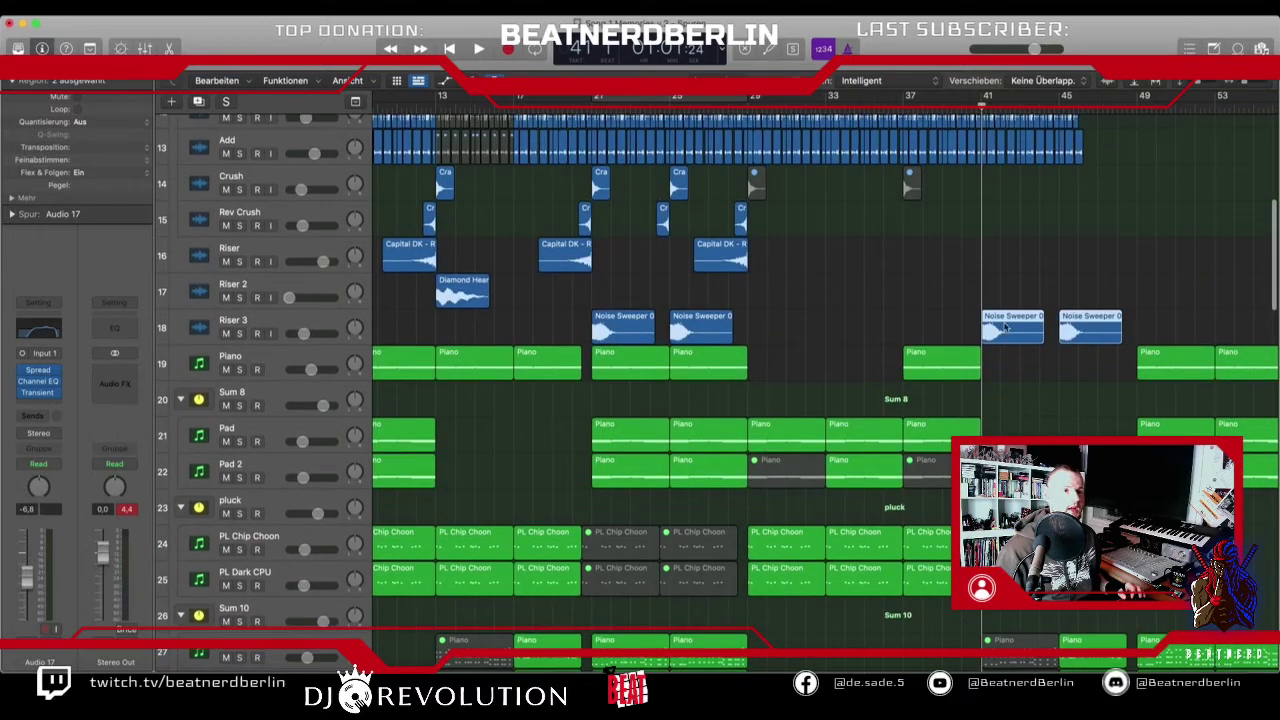
{"action": "scroll", "coordinate": [1158, 287], "scroll_direction": "up", "scroll_amount": 5}
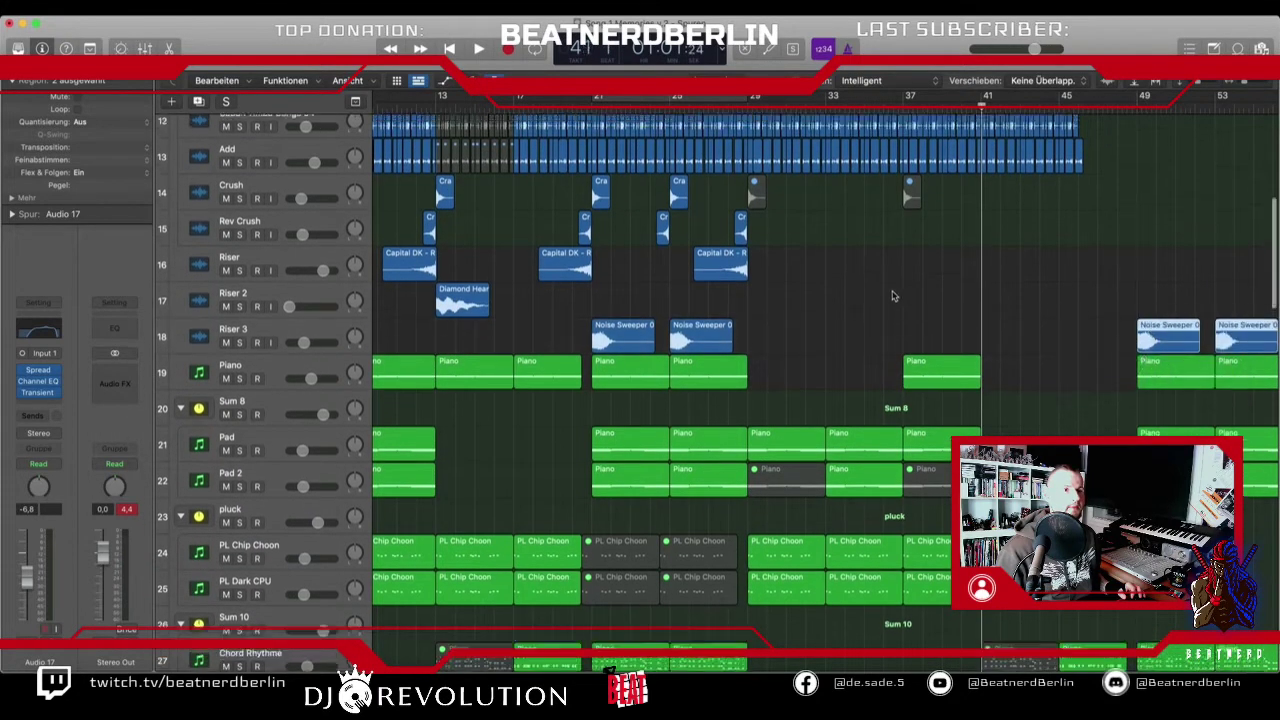
{"action": "scroll", "coordinate": [790, 310], "scroll_direction": "up", "scroll_amount": 2}
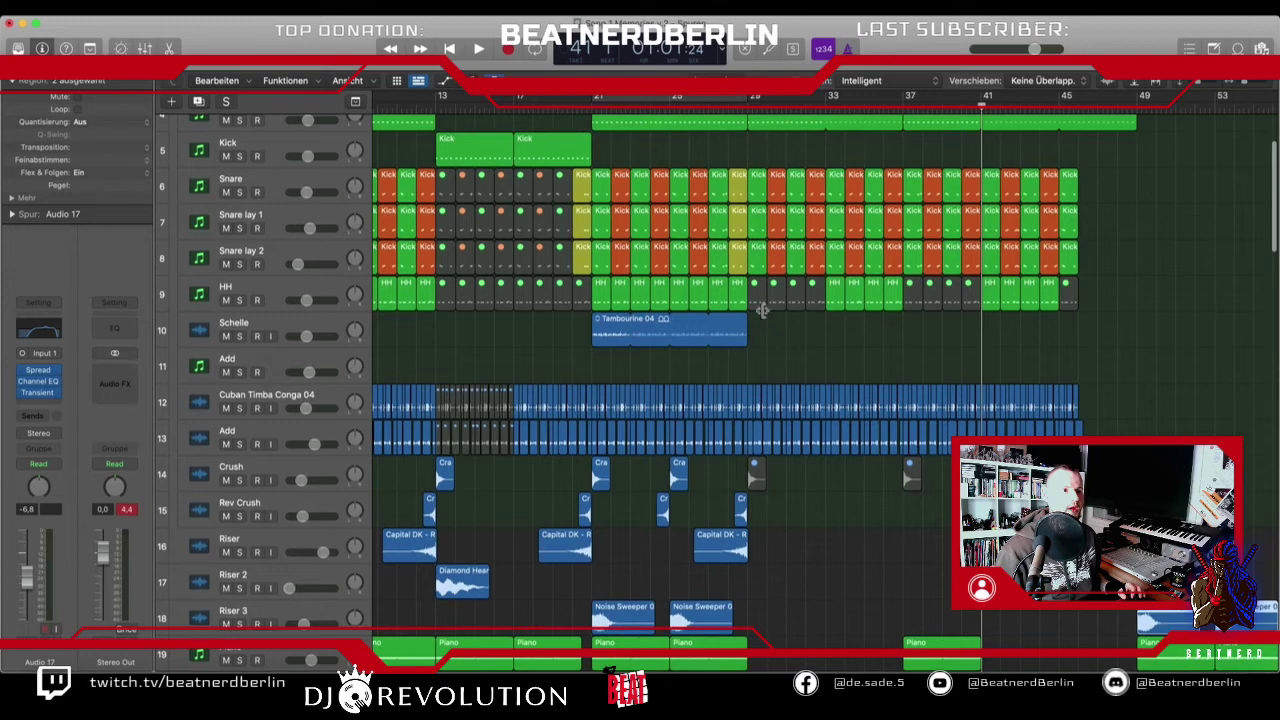
{"action": "left_click_drag", "start_coordinate": [606, 332], "coordinate": [1150, 345]}
- Copy the 20 snare, snare layer and HH regions from bar 41 to bars 49 and 54, and shorten both kick regions to bar 46
{"action": "scroll", "coordinate": [1105, 373], "scroll_direction": "up", "scroll_amount": 3}
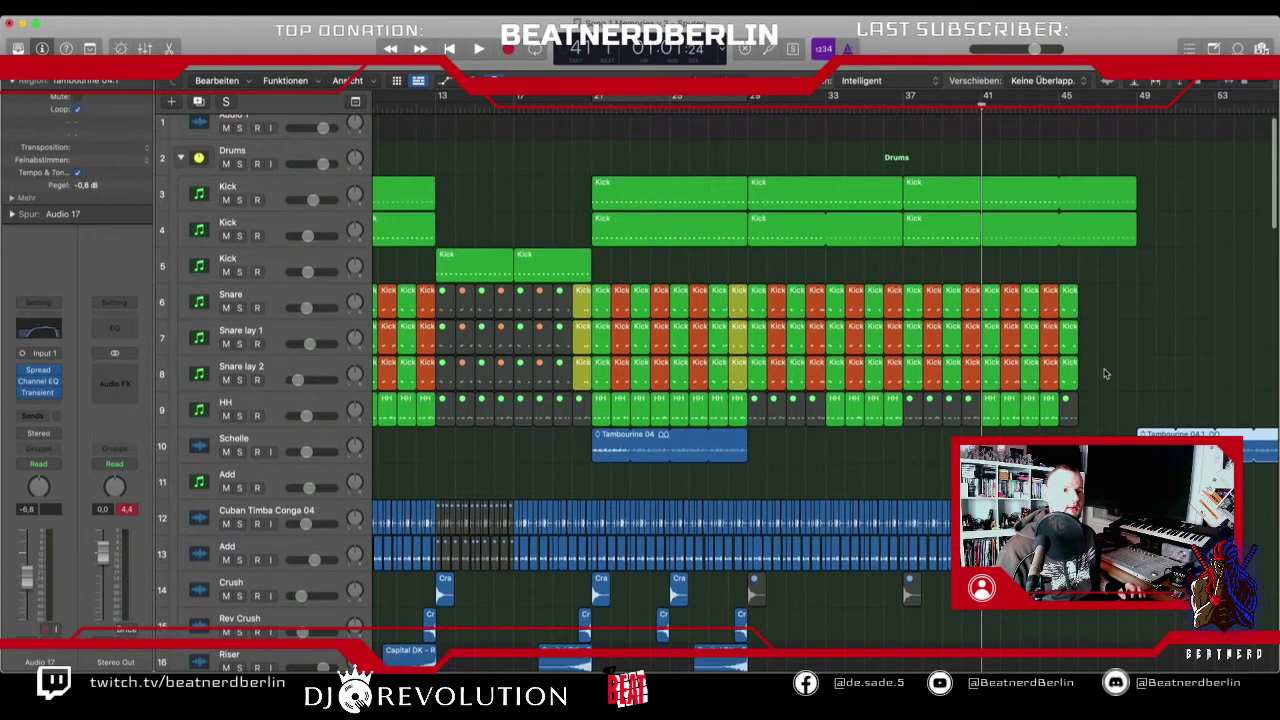
{"action": "left_click_drag", "start_coordinate": [1088, 416], "coordinate": [1230, 308]}
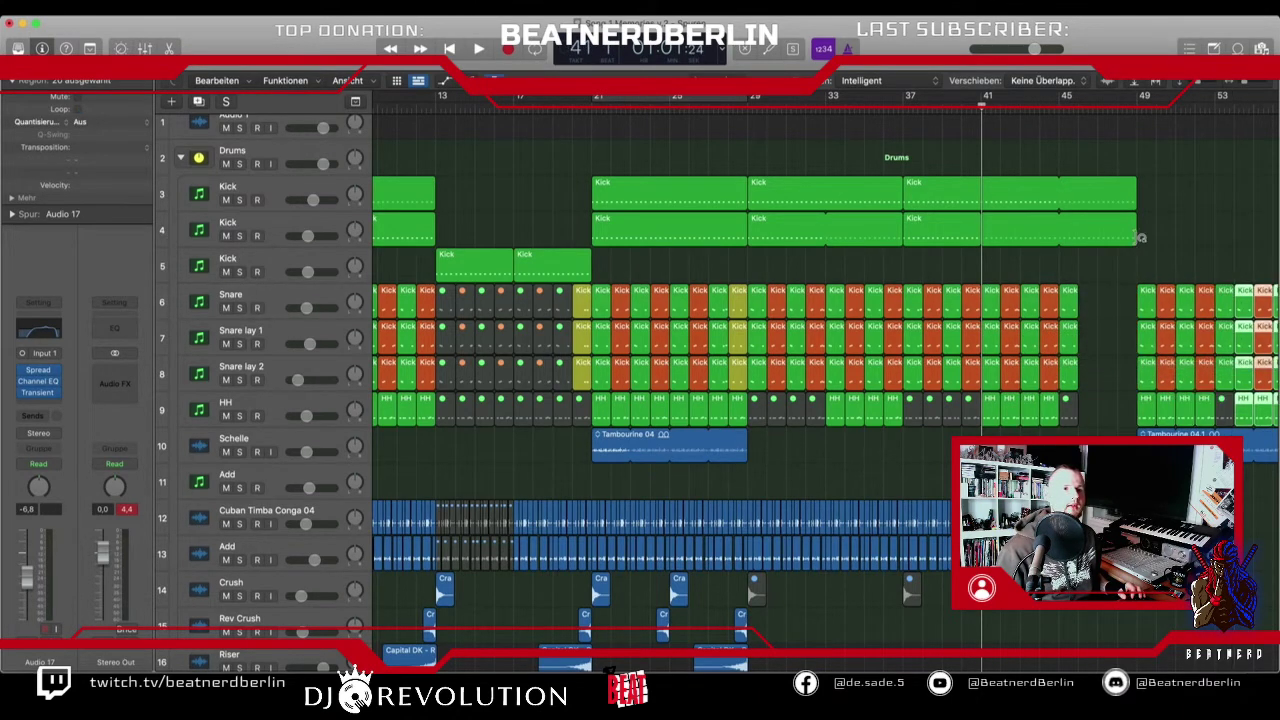
{"action": "left_click_drag", "start_coordinate": [1141, 238], "coordinate": [1077, 240]}
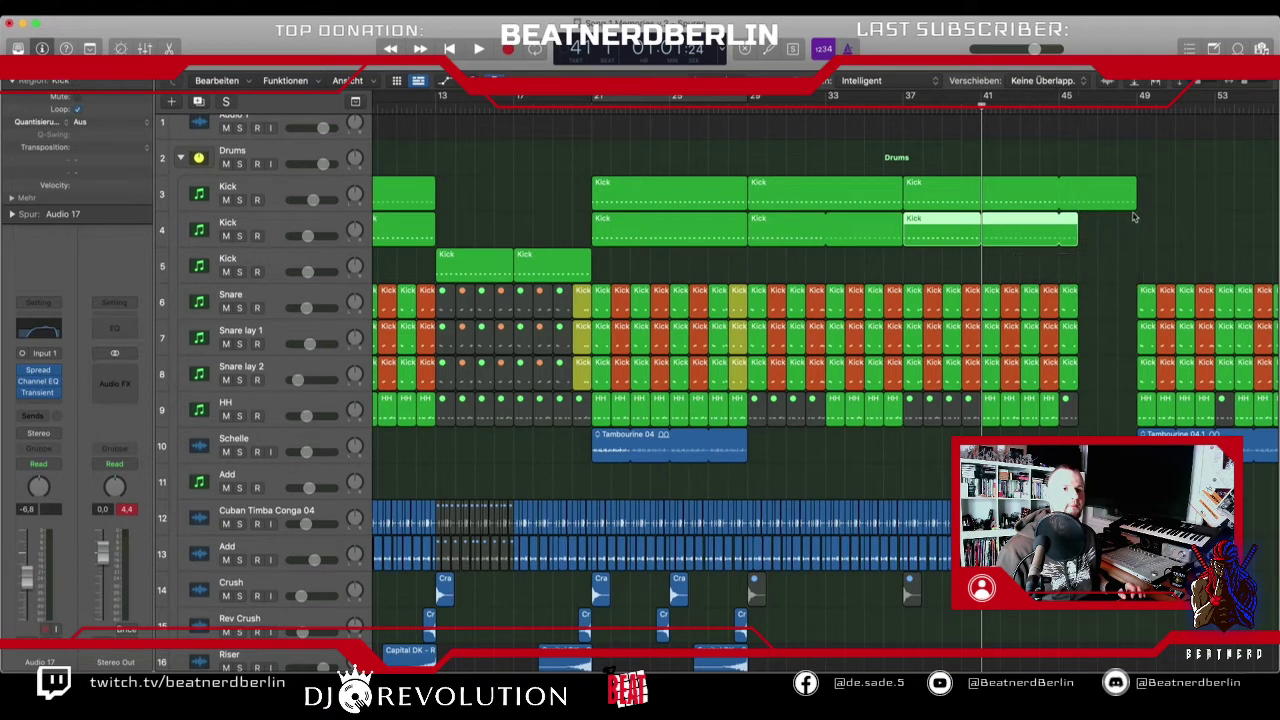
{"action": "left_click_drag", "start_coordinate": [1137, 210], "coordinate": [1085, 211]}
- Extend the Cuban Timba Conga 04 and Add percussion tracks to about bar 51 by copying their last five bars of regions
{"action": "scroll", "coordinate": [1086, 291], "scroll_direction": "down", "scroll_amount": 8}
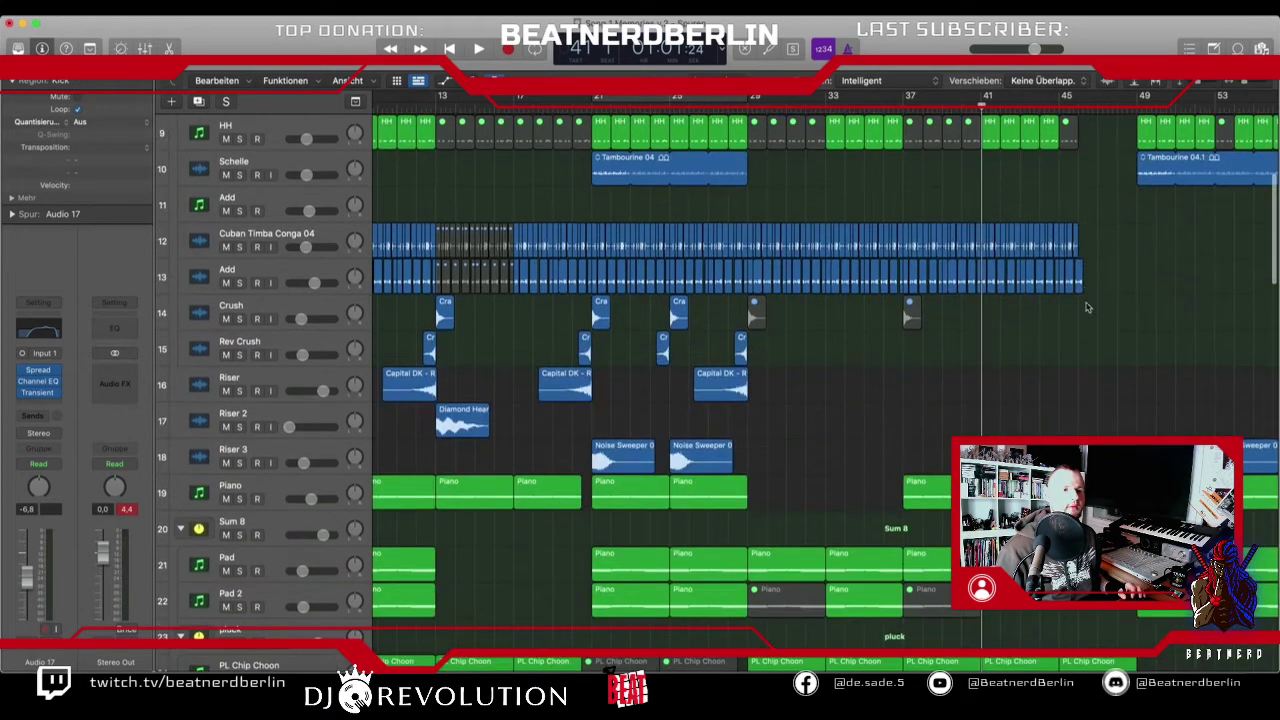
{"action": "scroll", "coordinate": [1085, 430], "scroll_direction": "down", "scroll_amount": 3}
{"action": "scroll", "coordinate": [1085, 430], "scroll_direction": "up", "scroll_amount": 10}
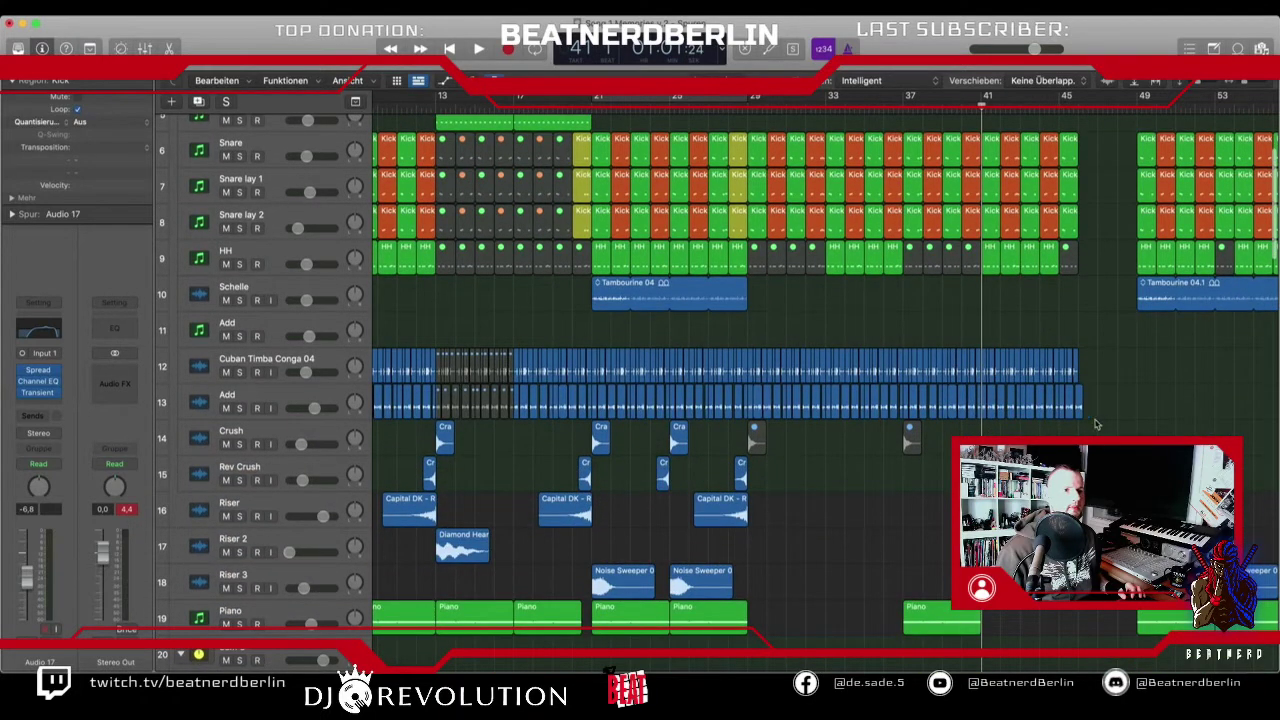
{"action": "mouse_move", "coordinate": [1095, 435]}
{"action": "left_mouse_down"}
{"action": "mouse_move", "coordinate": [984, 345]}
{"action": "mouse_move", "coordinate": [984, 364]}
{"action": "mouse_move", "coordinate": [1081, 366]}
{"action": "left_mouse_up"}
{"action": "left_click", "coordinate": [997, 317]}
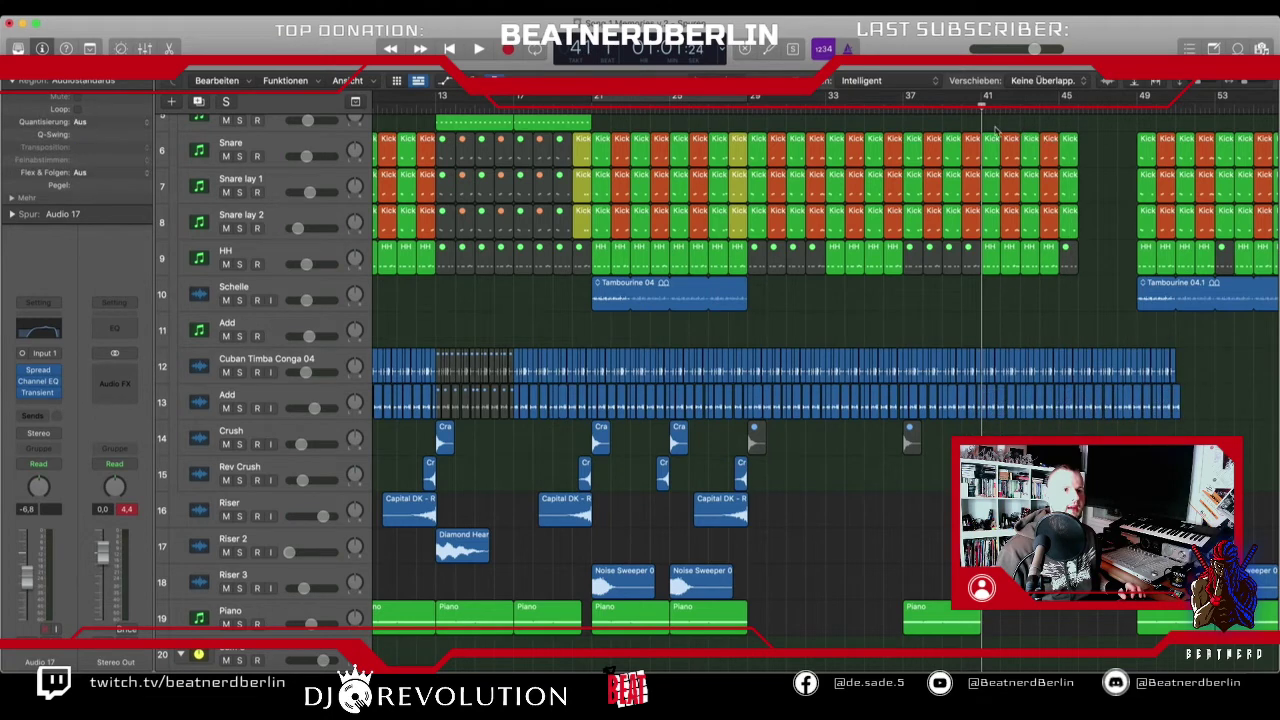
- Set the cycle range to bars 41 to 49
{"action": "scroll", "coordinate": [1008, 390], "scroll_direction": "down", "scroll_amount": 5}
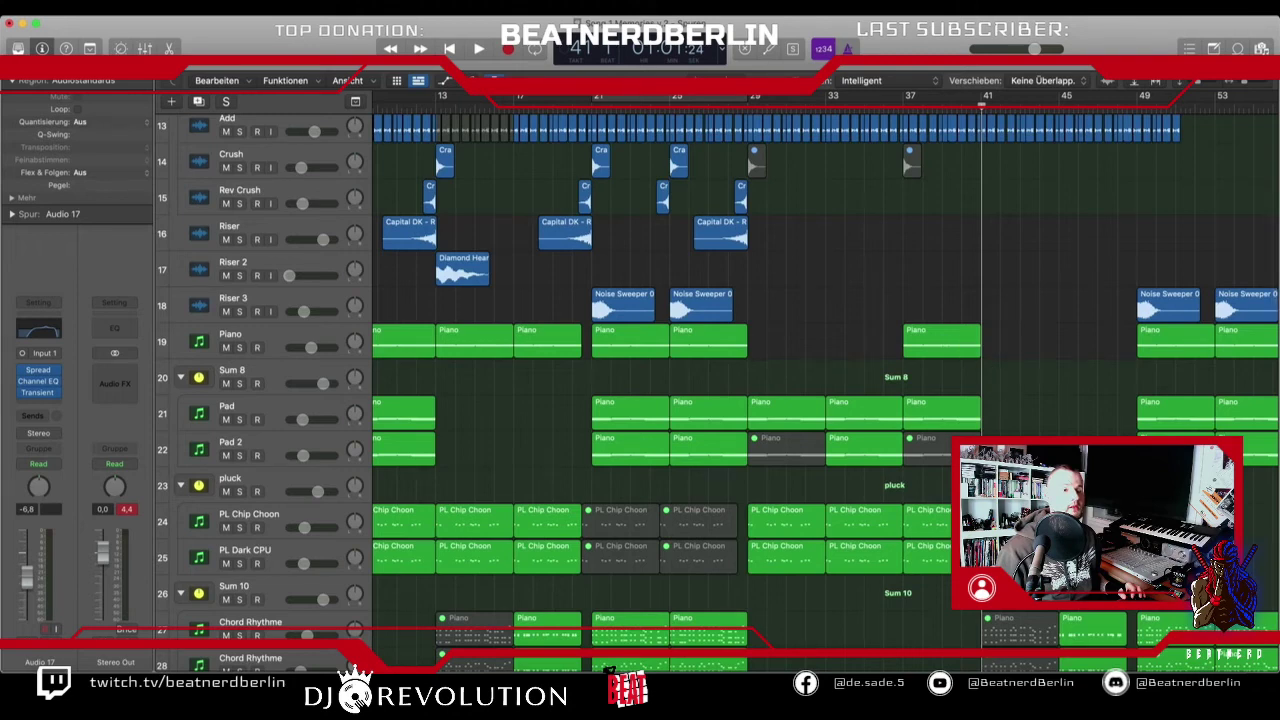
{"action": "scroll", "coordinate": [1050, 175], "scroll_direction": "down", "scroll_amount": 4}
{"action": "left_click_drag", "start_coordinate": [985, 95], "coordinate": [1136, 96]}
- Mute the Cuban Timba Conga 04, Add, snare, both snare layers and HH regions from bar 41 to bar 46
{"action": "scroll", "coordinate": [1068, 260], "scroll_direction": "up", "scroll_amount": 7}
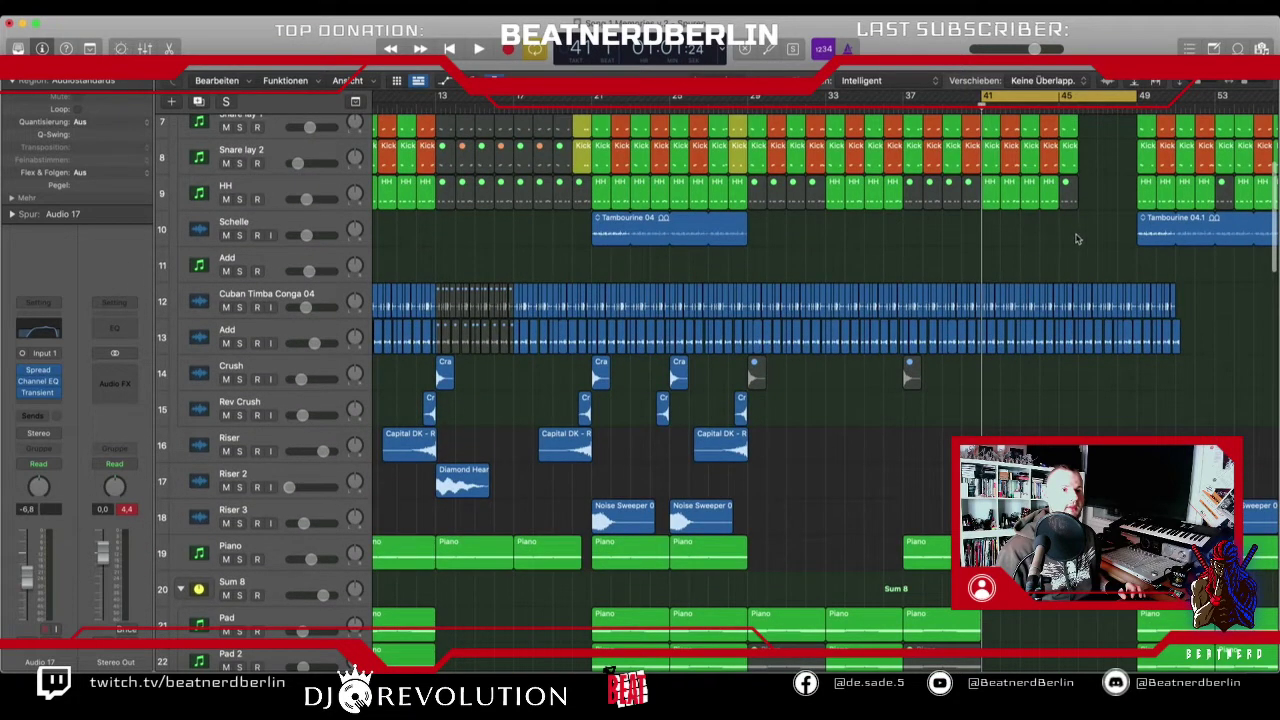
{"action": "left_click_drag", "start_coordinate": [1025, 310], "coordinate": [979, 379]}
{"action": "scroll", "coordinate": [971, 262], "scroll_direction": "up", "scroll_amount": 1}
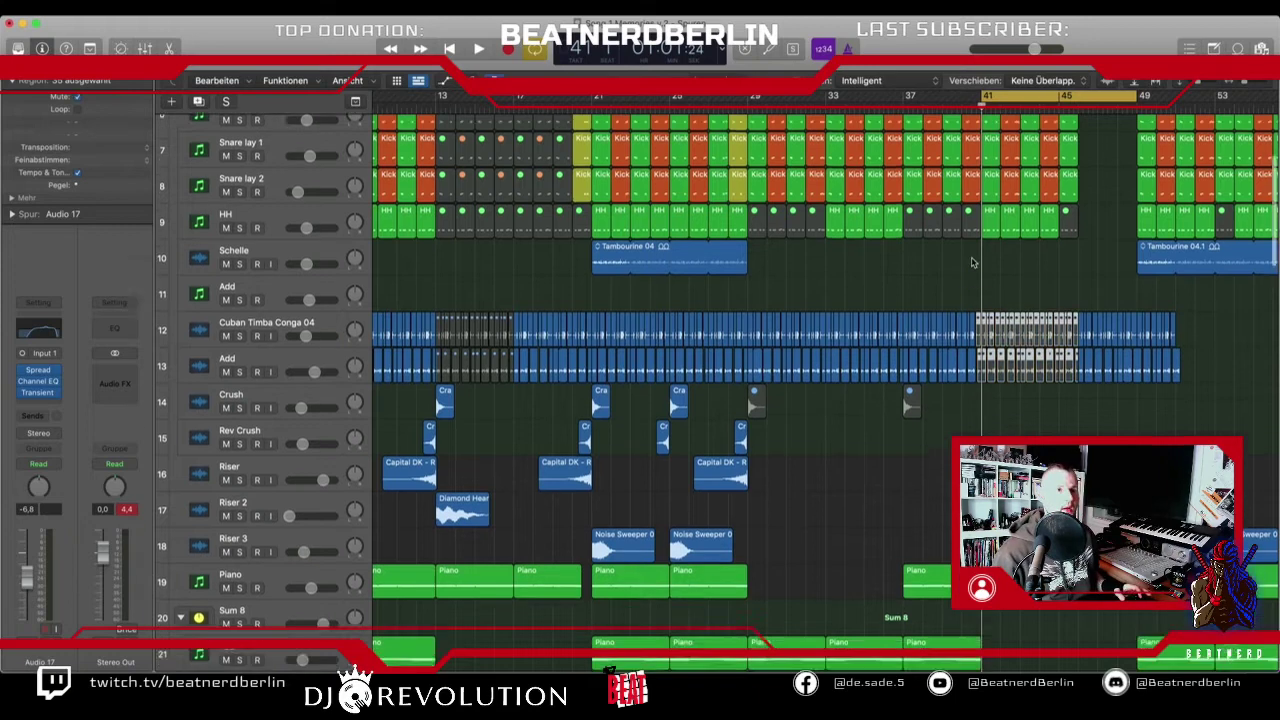
{"action": "scroll", "coordinate": [971, 262], "scroll_direction": "up", "scroll_amount": 3}
{"action": "left_click_drag", "start_coordinate": [1076, 432], "coordinate": [992, 320]}
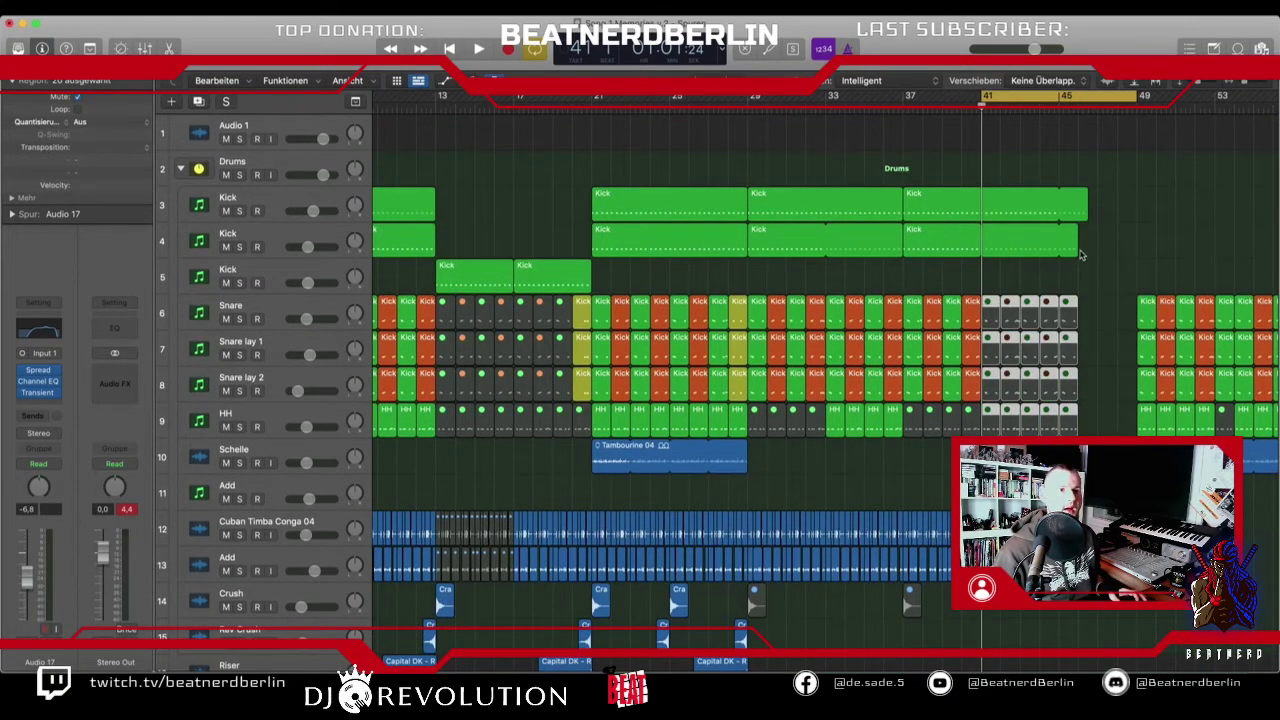
- Shorten the Kick regions on tracks 3 and 4 to bar 41 and copy their four regions from bar 29 to bar 49
{"action": "left_click_drag", "start_coordinate": [1077, 251], "coordinate": [980, 252]}
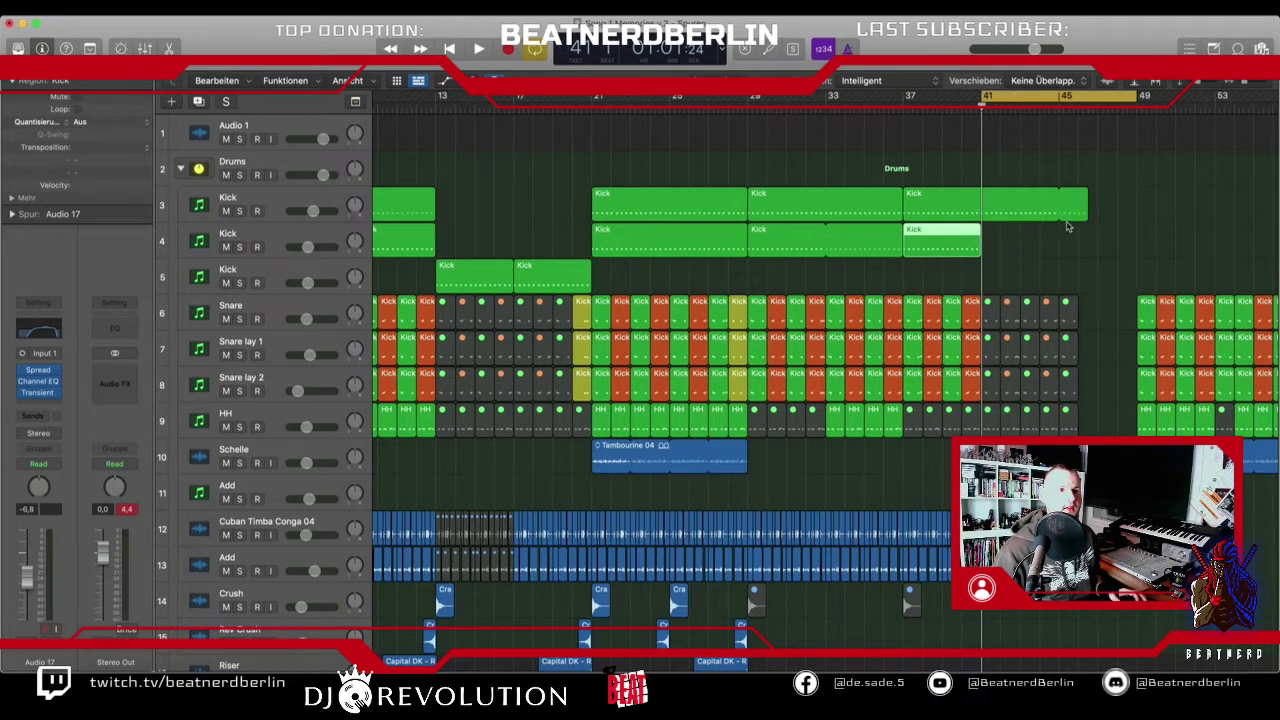
{"action": "left_click_drag", "start_coordinate": [1088, 218], "coordinate": [981, 218]}
{"action": "left_click_drag", "start_coordinate": [932, 263], "coordinate": [1158, 248]}
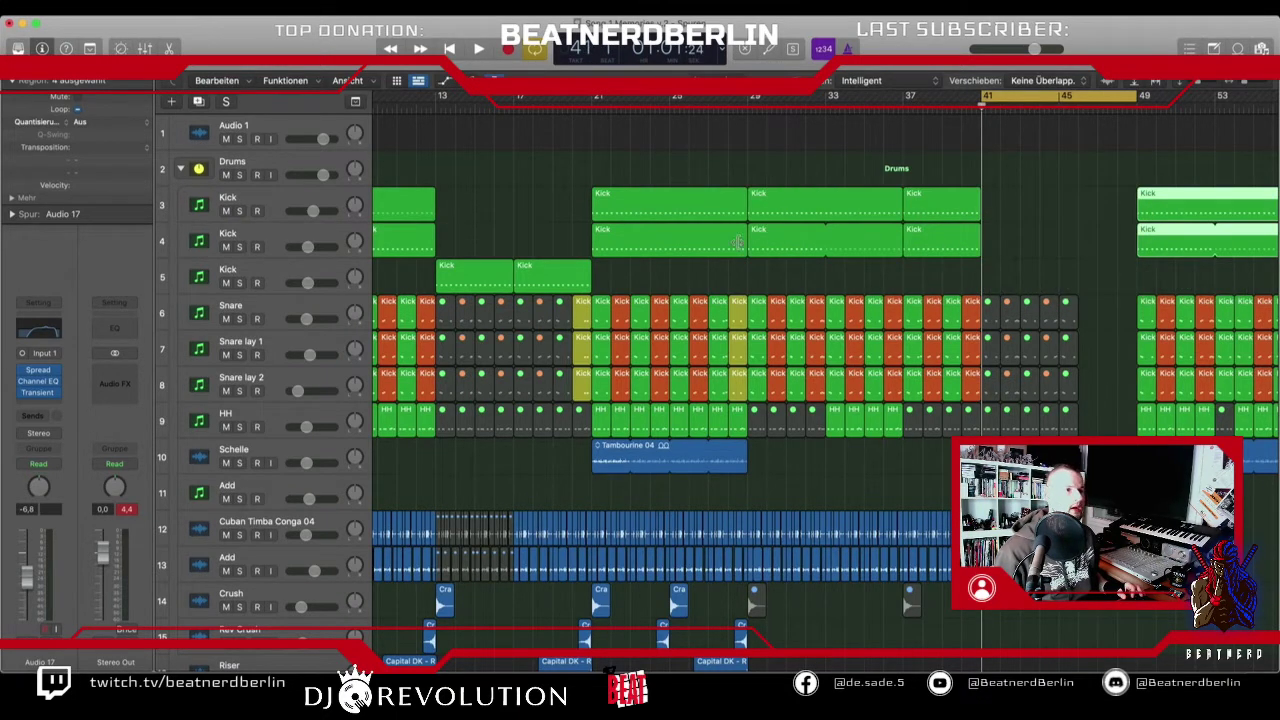
- Copy the two track 5 Kick regions from bar 13 to bar 41
{"action": "left_click", "coordinate": [528, 279]}
{"action": "left_click", "coordinate": [485, 280], "text": "shift"}
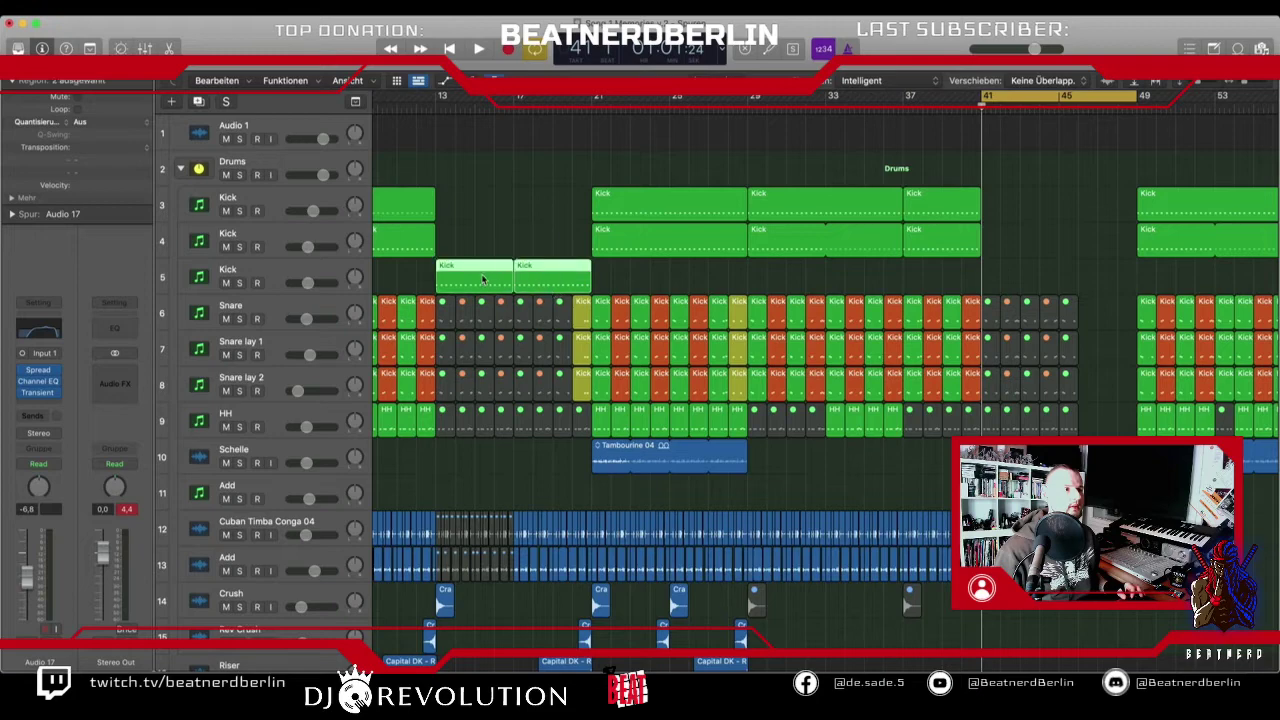
{"action": "left_click_drag", "start_coordinate": [485, 280], "coordinate": [1030, 280]}
- Copy the twelve Lead regions on tracks 40 to 45 from bar 21 to bar 49
{"action": "scroll", "coordinate": [1045, 300], "scroll_direction": "down", "scroll_amount": 15}
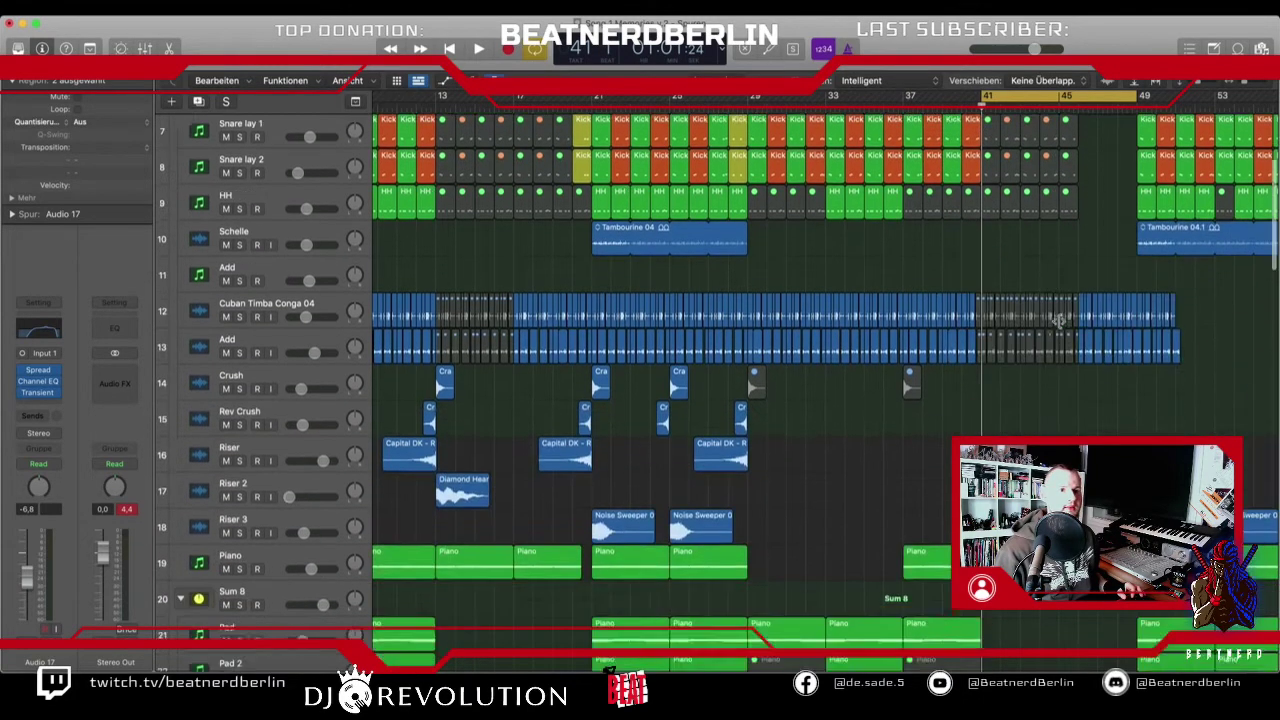
{"action": "scroll", "coordinate": [1061, 324], "scroll_direction": "down", "scroll_amount": 15}
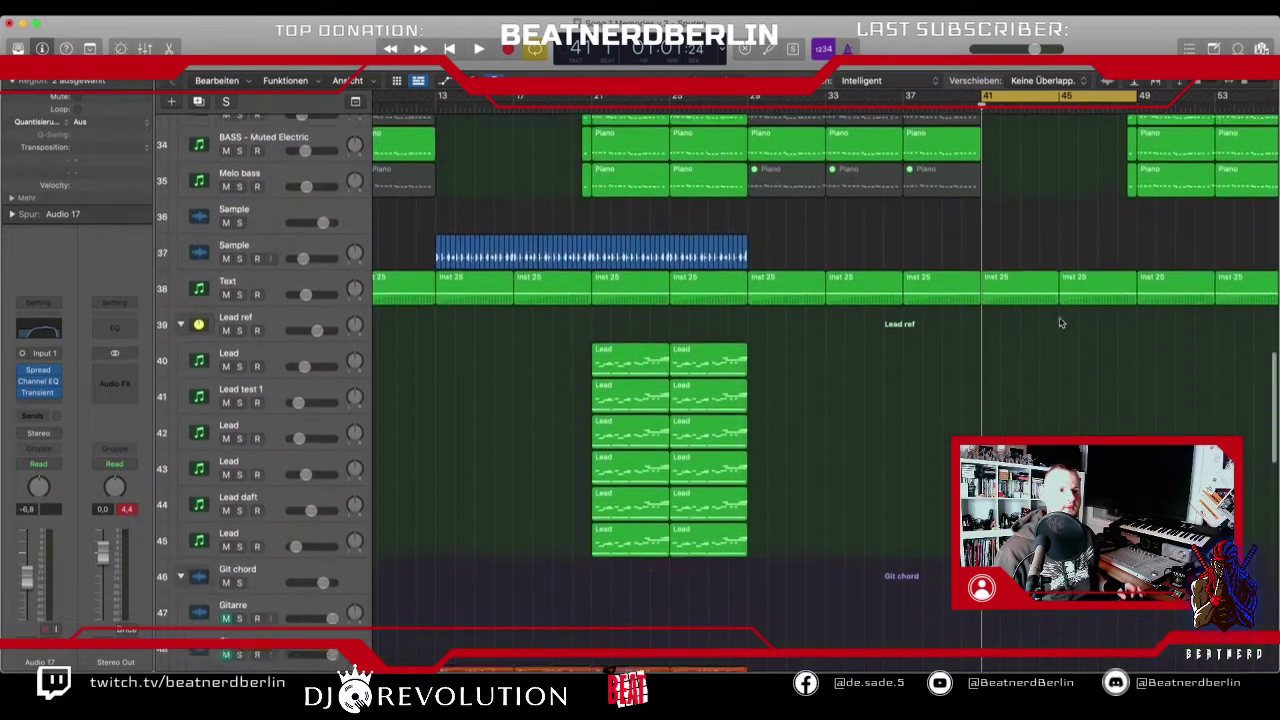
{"action": "scroll", "coordinate": [1061, 323], "scroll_direction": "down", "scroll_amount": 6}
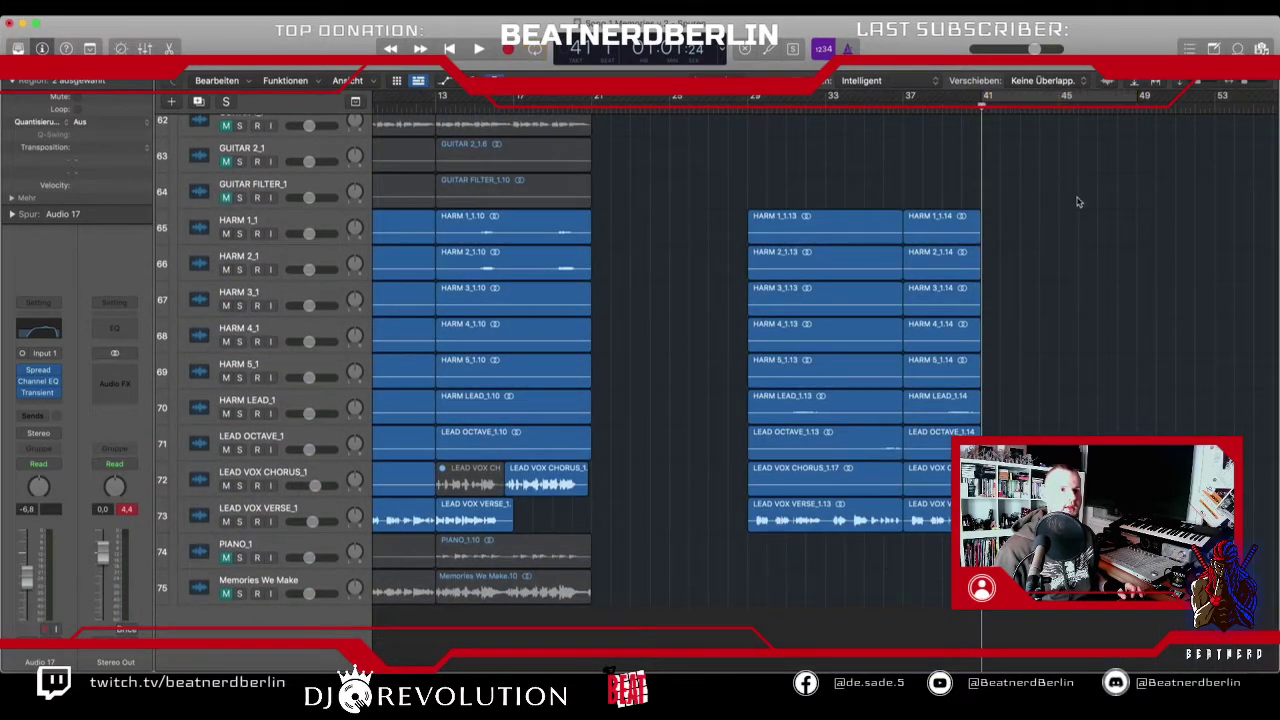
{"action": "scroll", "coordinate": [1078, 202], "scroll_direction": "up", "scroll_amount": 18}
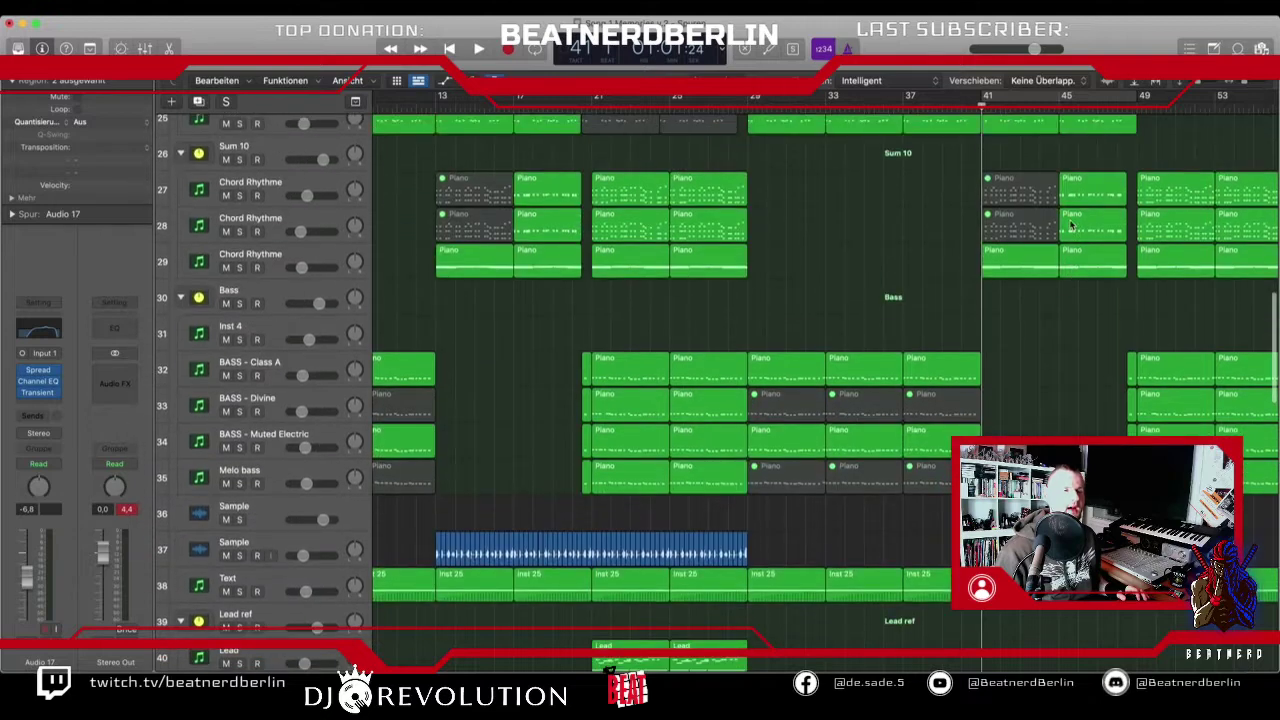
{"action": "scroll", "coordinate": [1071, 226], "scroll_direction": "right", "scroll_amount": 10}
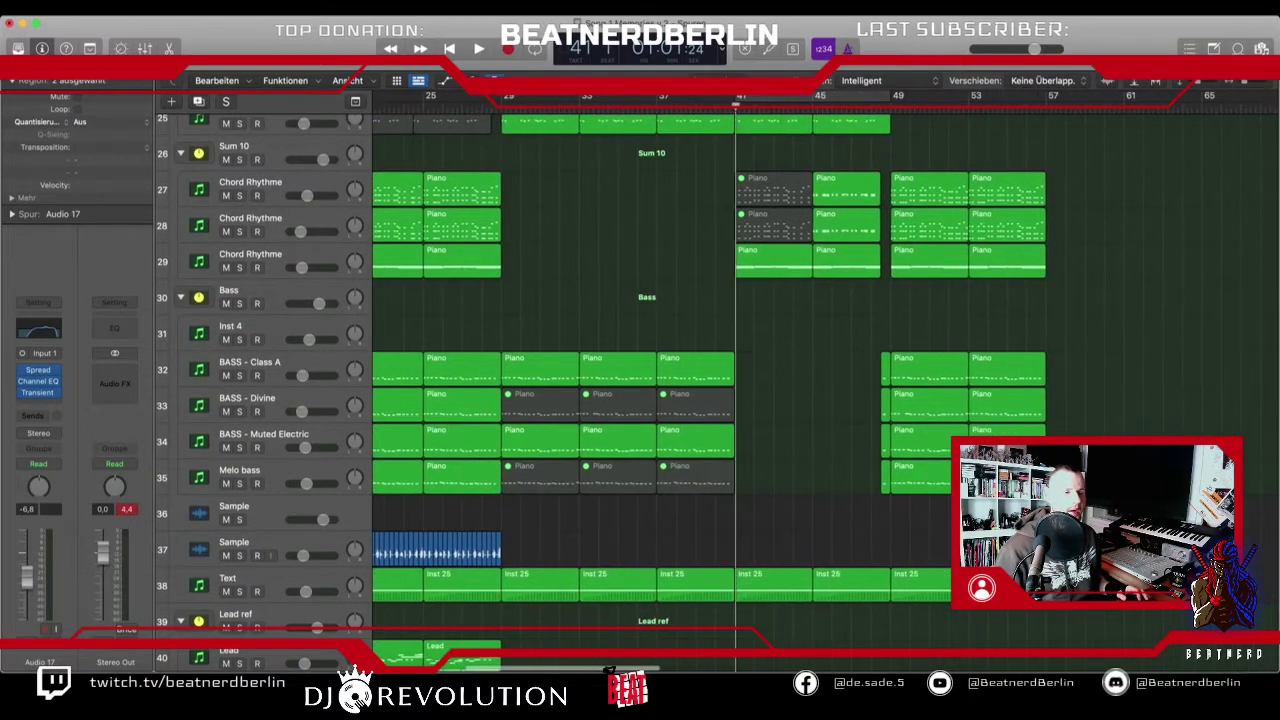
{"action": "scroll", "coordinate": [949, 514], "scroll_direction": "down", "scroll_amount": 7}
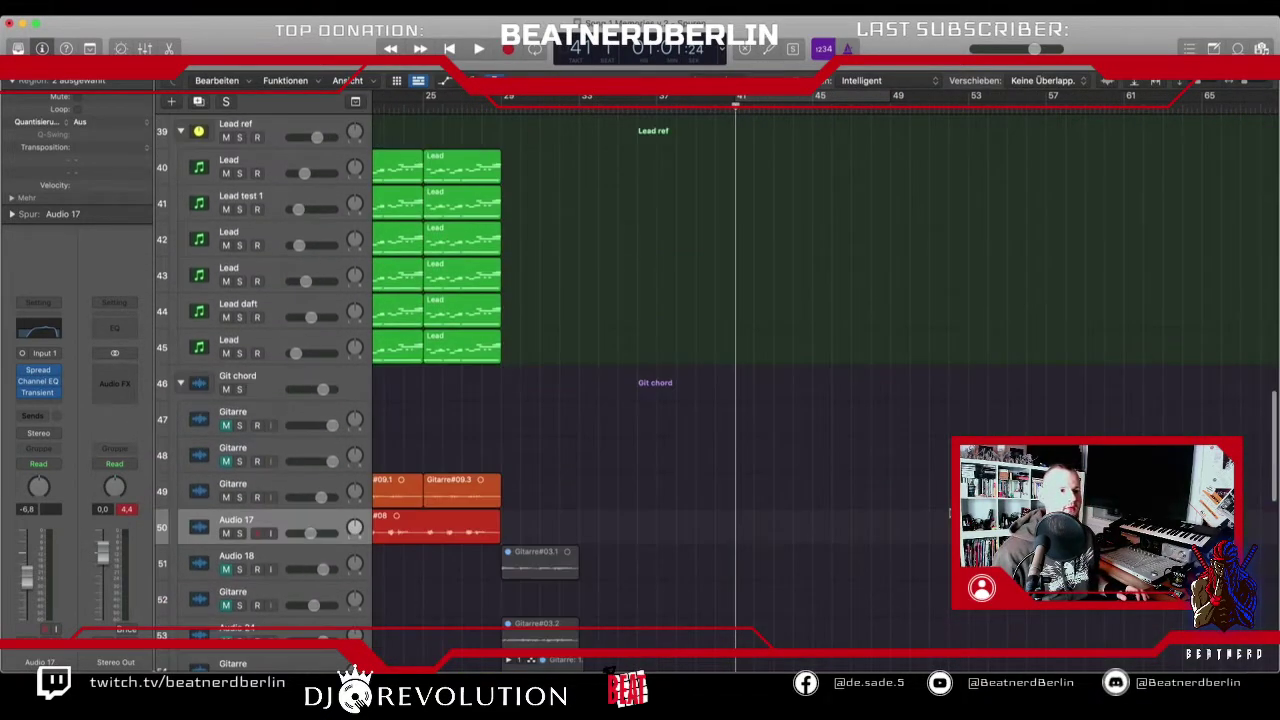
{"action": "scroll", "coordinate": [759, 510], "scroll_direction": "up", "scroll_amount": 4}
{"action": "left_click_drag", "start_coordinate": [522, 450], "coordinate": [401, 626]}
{"action": "left_click_drag", "start_coordinate": [401, 460], "coordinate": [943, 466]}
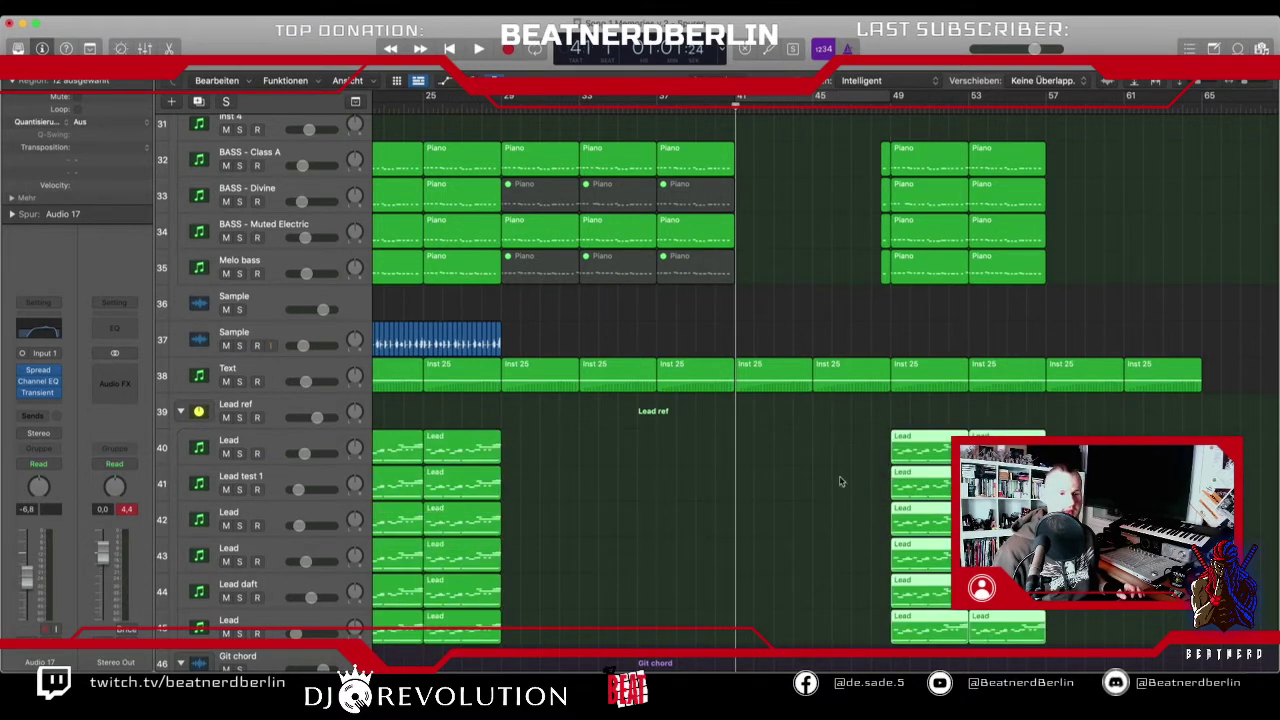
- Copy all the chopped Sample regions on track 37 from bar 13 to bar 41
{"action": "scroll", "coordinate": [771, 471], "scroll_direction": "down", "scroll_amount": 3}
{"action": "scroll", "coordinate": [771, 471], "scroll_direction": "left", "scroll_amount": 5}
{"action": "scroll", "coordinate": [772, 471], "scroll_direction": "up", "scroll_amount": 5}
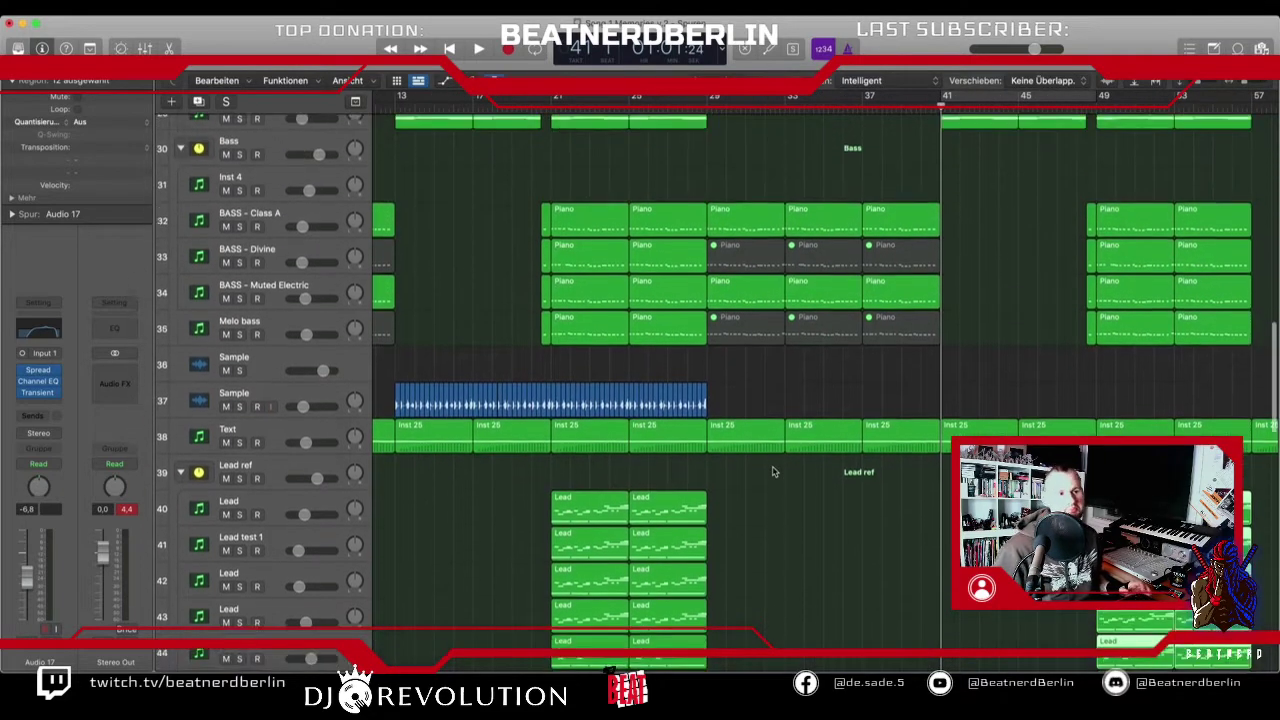
{"action": "scroll", "coordinate": [772, 471], "scroll_direction": "up", "scroll_amount": 2}
{"action": "left_click_drag", "start_coordinate": [768, 440], "coordinate": [395, 471]}
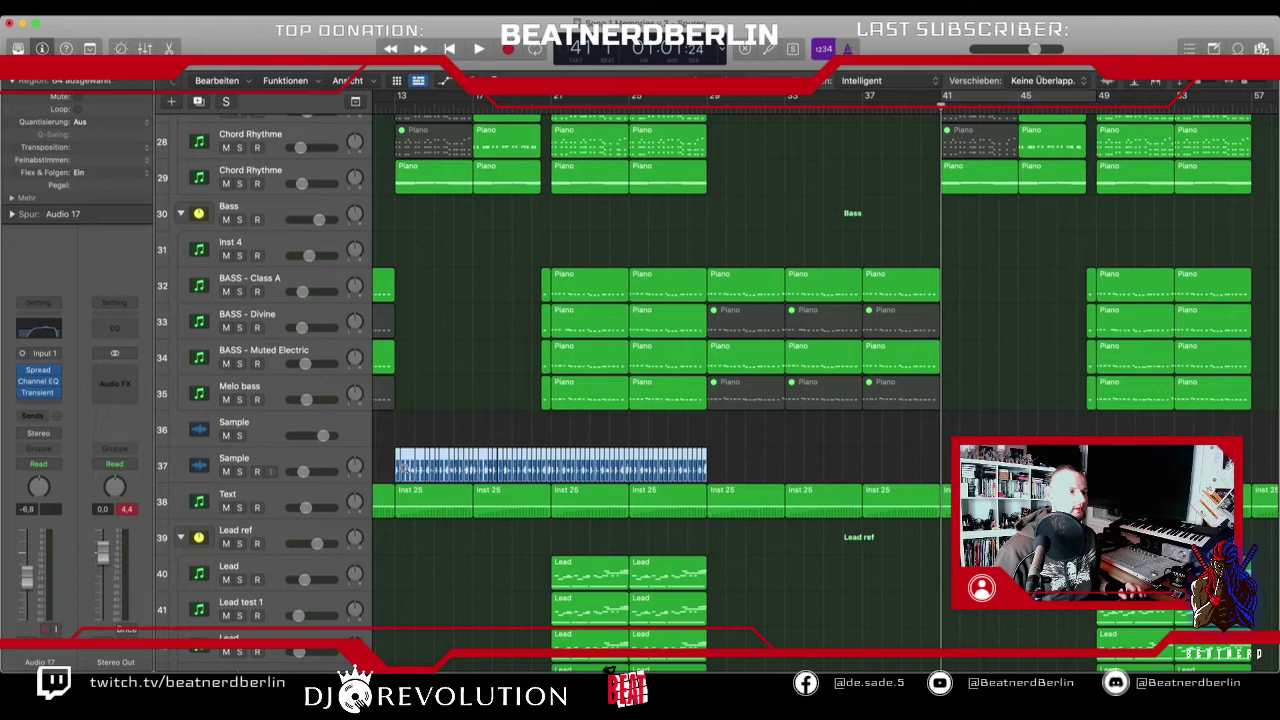
{"action": "left_click_drag", "start_coordinate": [398, 471], "coordinate": [944, 466]}
{"action": "scroll", "coordinate": [964, 425], "scroll_direction": "up", "scroll_amount": 1}
{"action": "scroll", "coordinate": [963, 425], "scroll_direction": "up", "scroll_amount": 5}
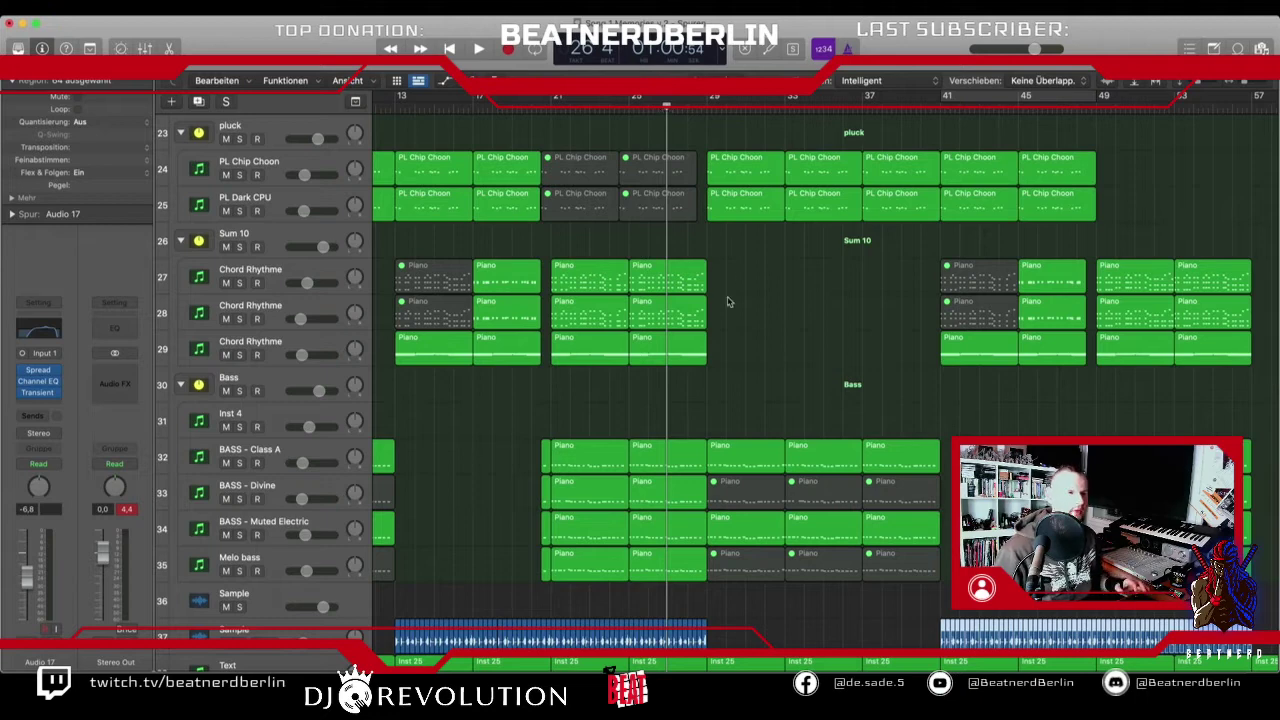
{"action": "scroll", "coordinate": [728, 302], "scroll_direction": "up", "scroll_amount": 10}
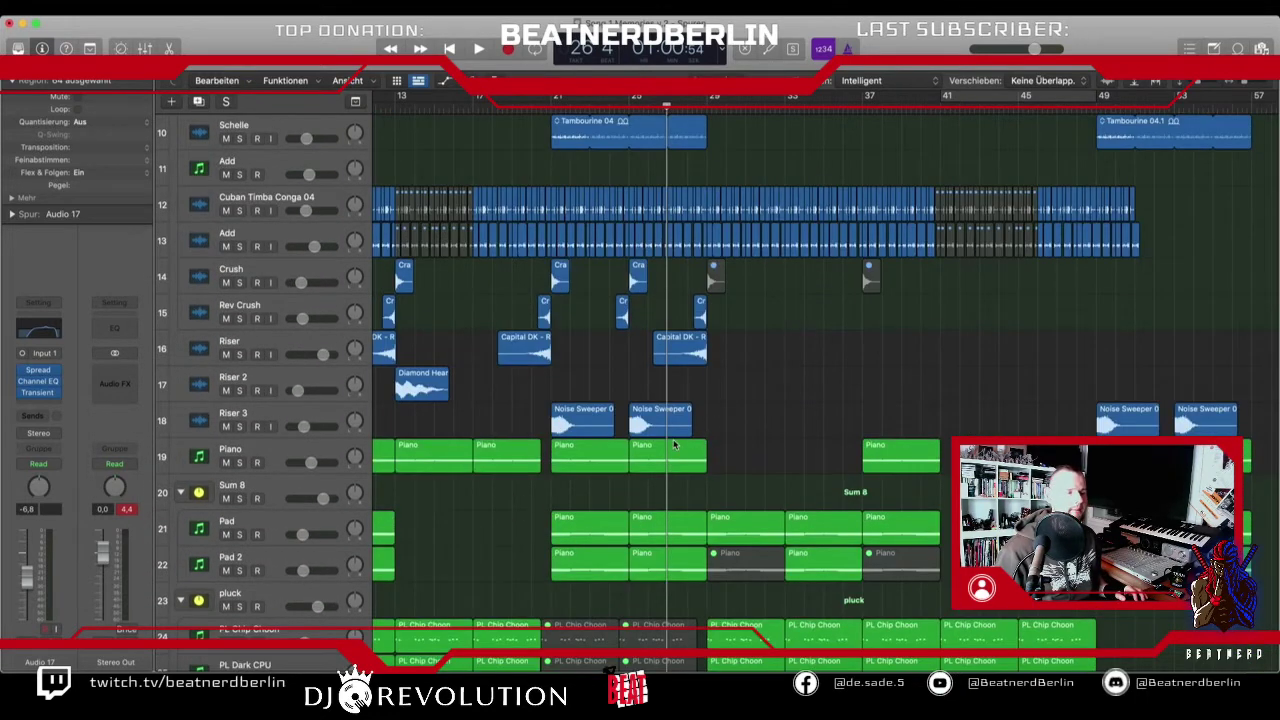
{"action": "scroll", "coordinate": [674, 445], "scroll_direction": "left", "scroll_amount": 5}
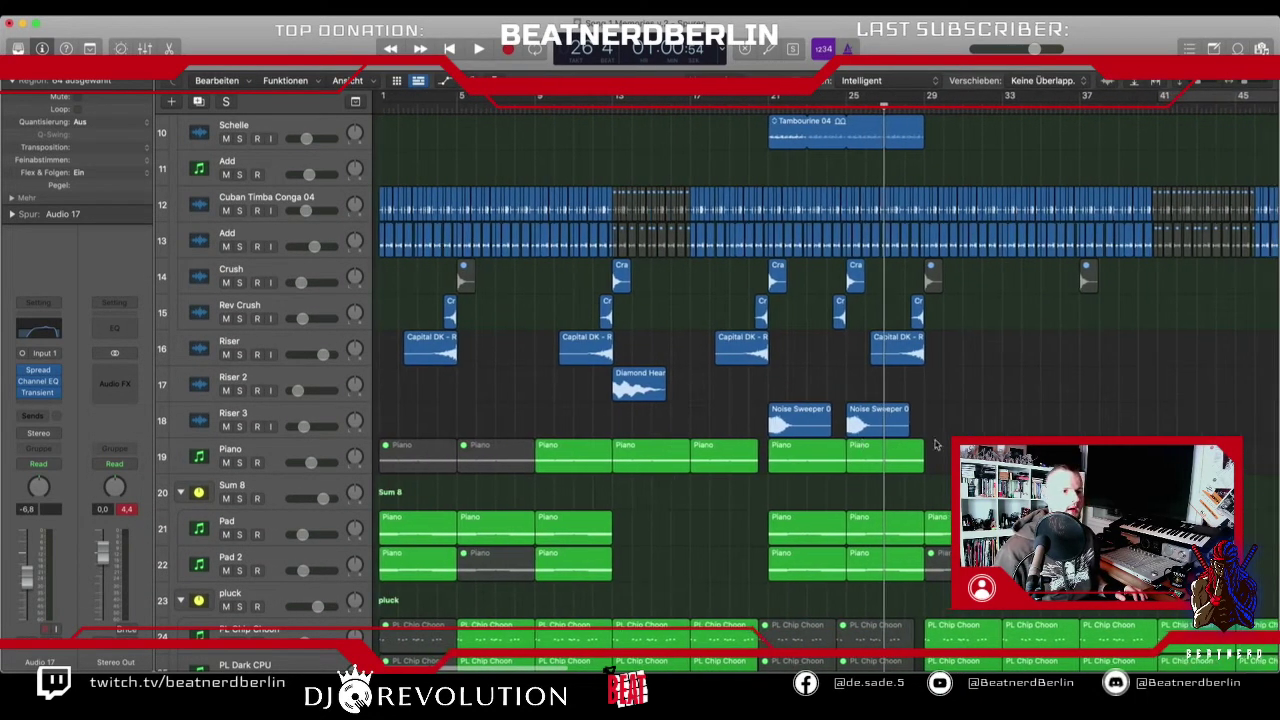
{"action": "left_click_drag", "start_coordinate": [868, 460], "coordinate": [1024, 462]}
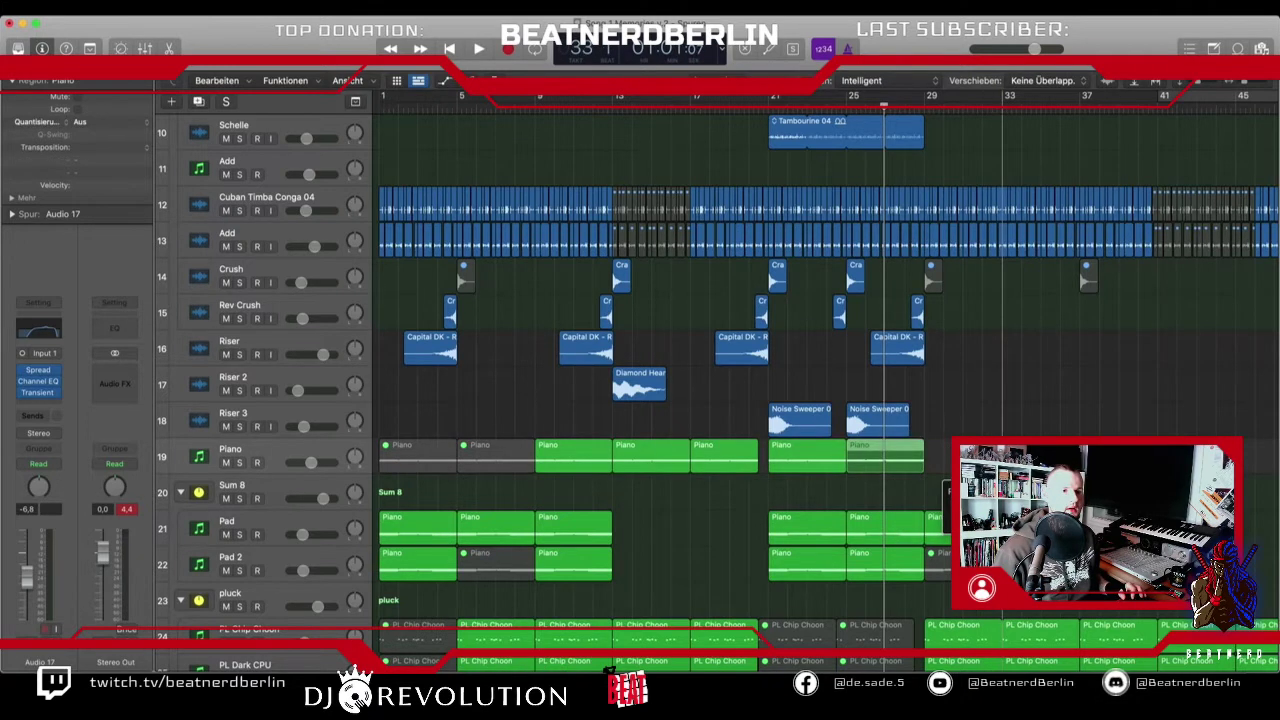
{"action": "key", "text": "ctrl+m"}
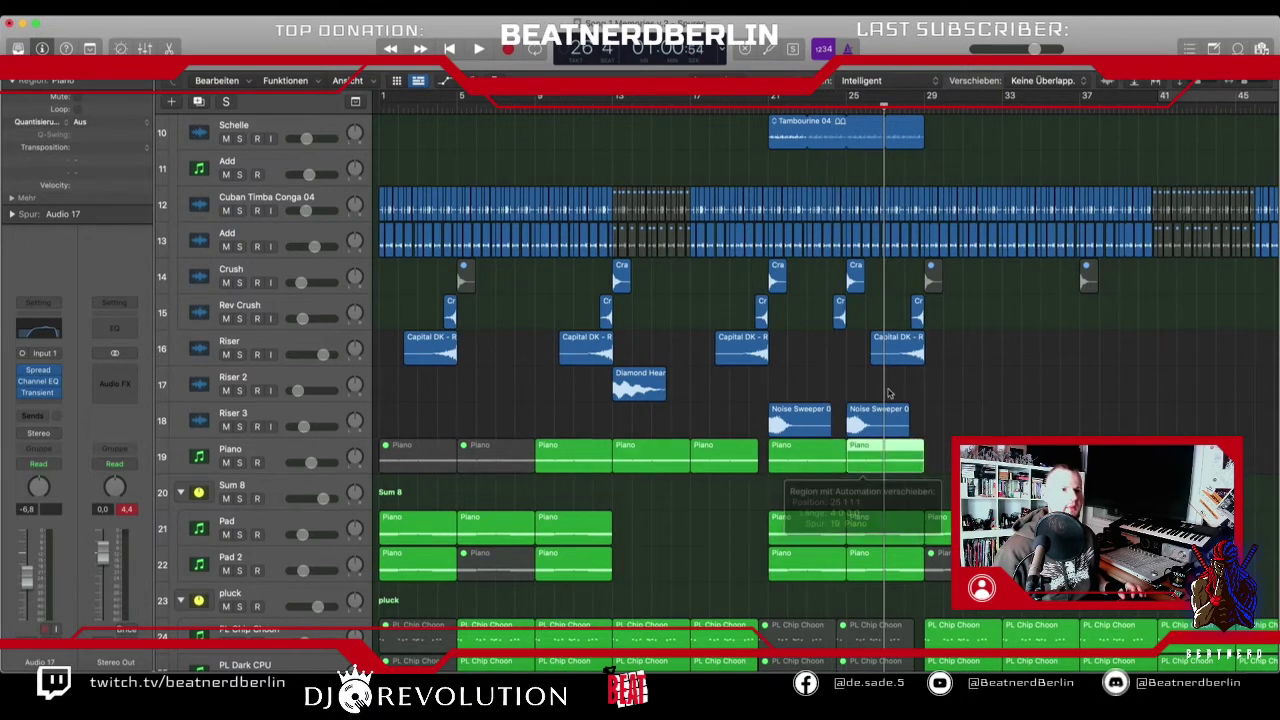
- Play the arrangement from bar 25 and review the instrument, vocal and drum tracks through the second verse
{"action": "left_click", "coordinate": [846, 106]}
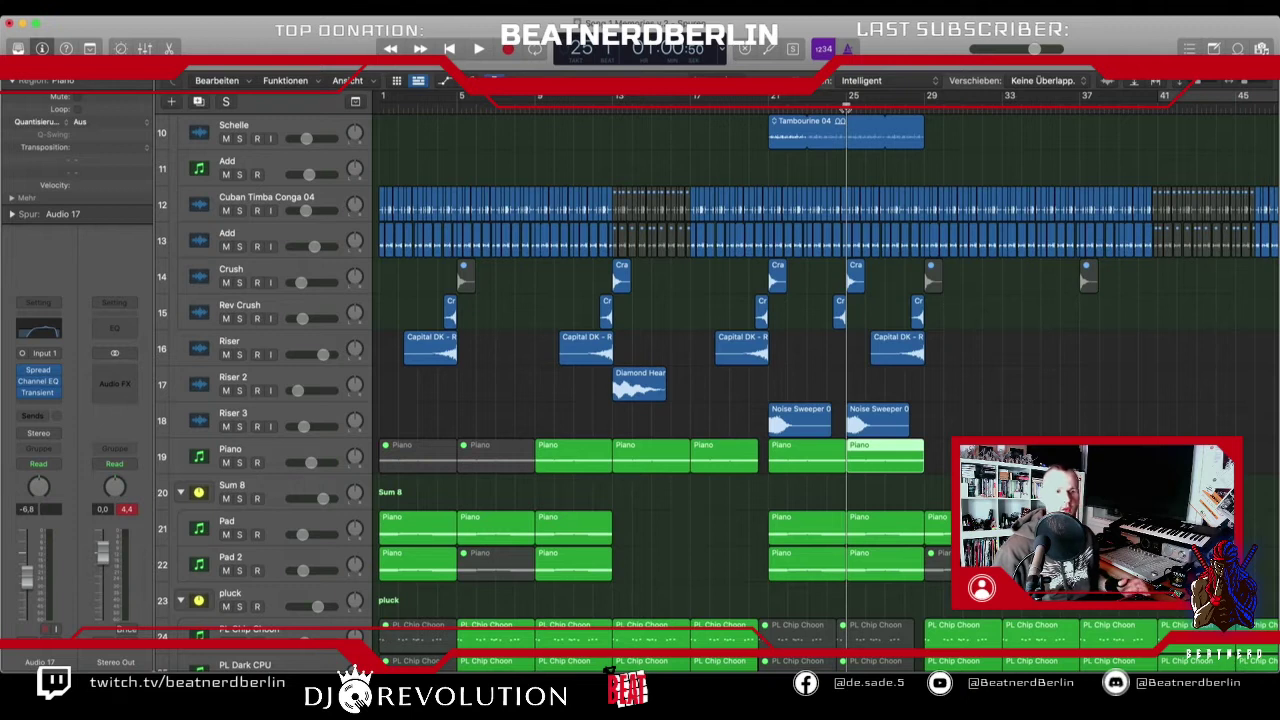
{"action": "key", "text": "space"}
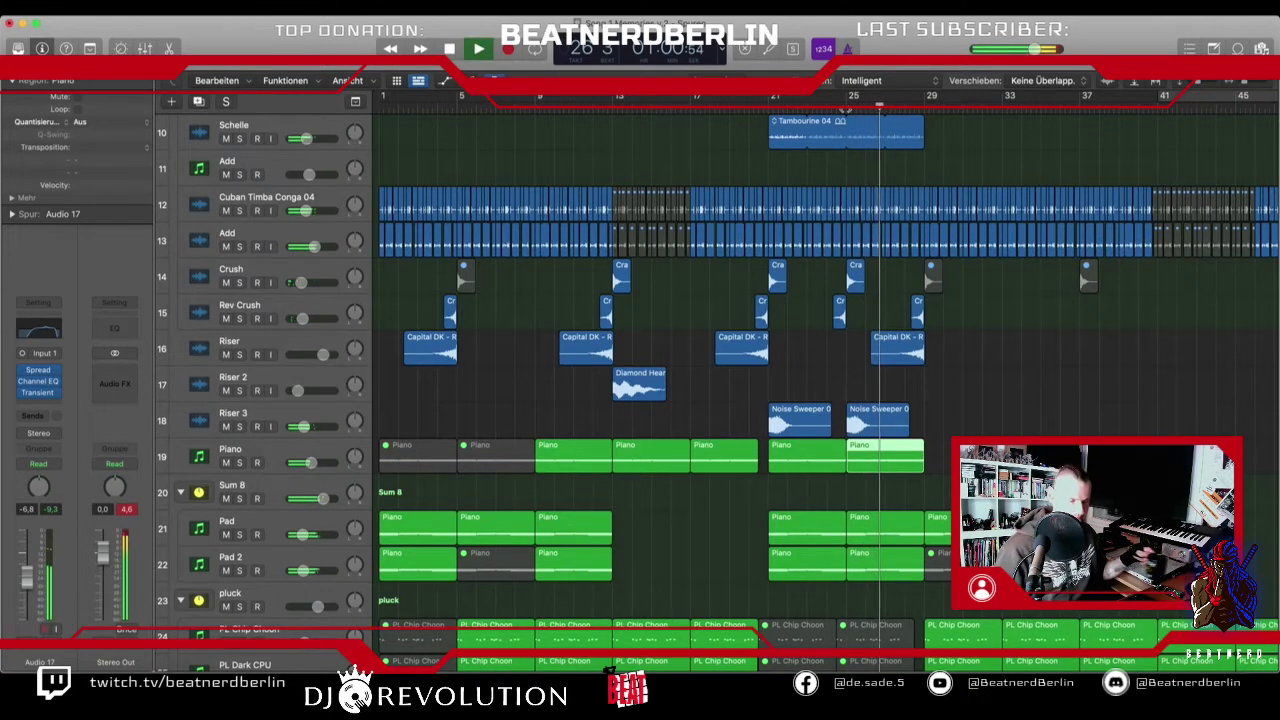
{"action": "scroll", "coordinate": [900, 138], "scroll_direction": "right", "scroll_amount": 5}
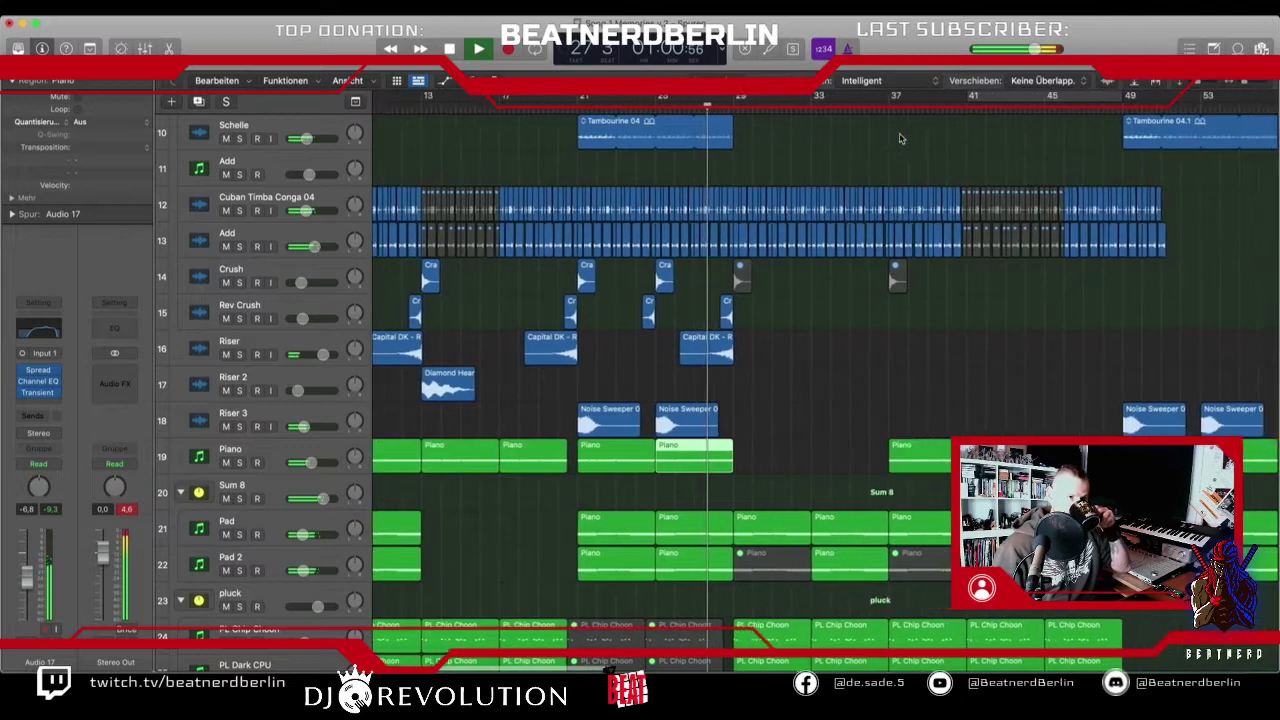
{"action": "scroll", "coordinate": [900, 138], "scroll_direction": "right", "scroll_amount": 1}
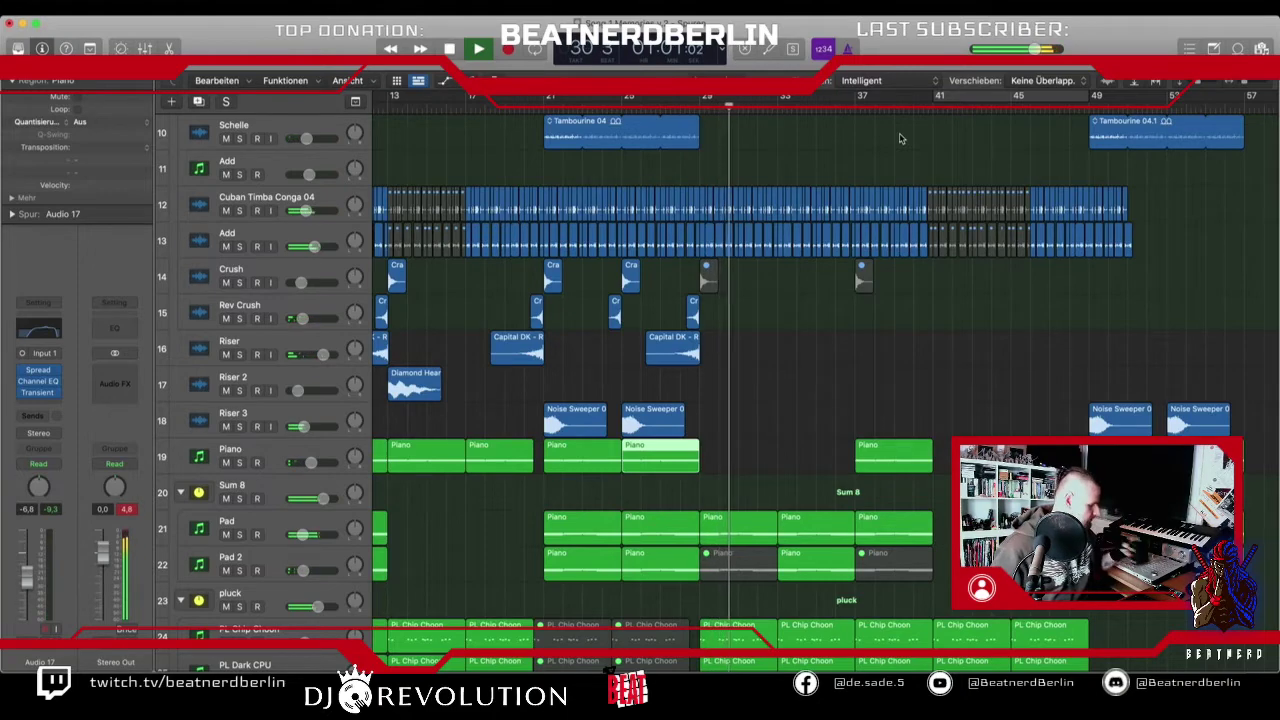
{"action": "scroll", "coordinate": [840, 443], "scroll_direction": "down", "scroll_amount": 15}
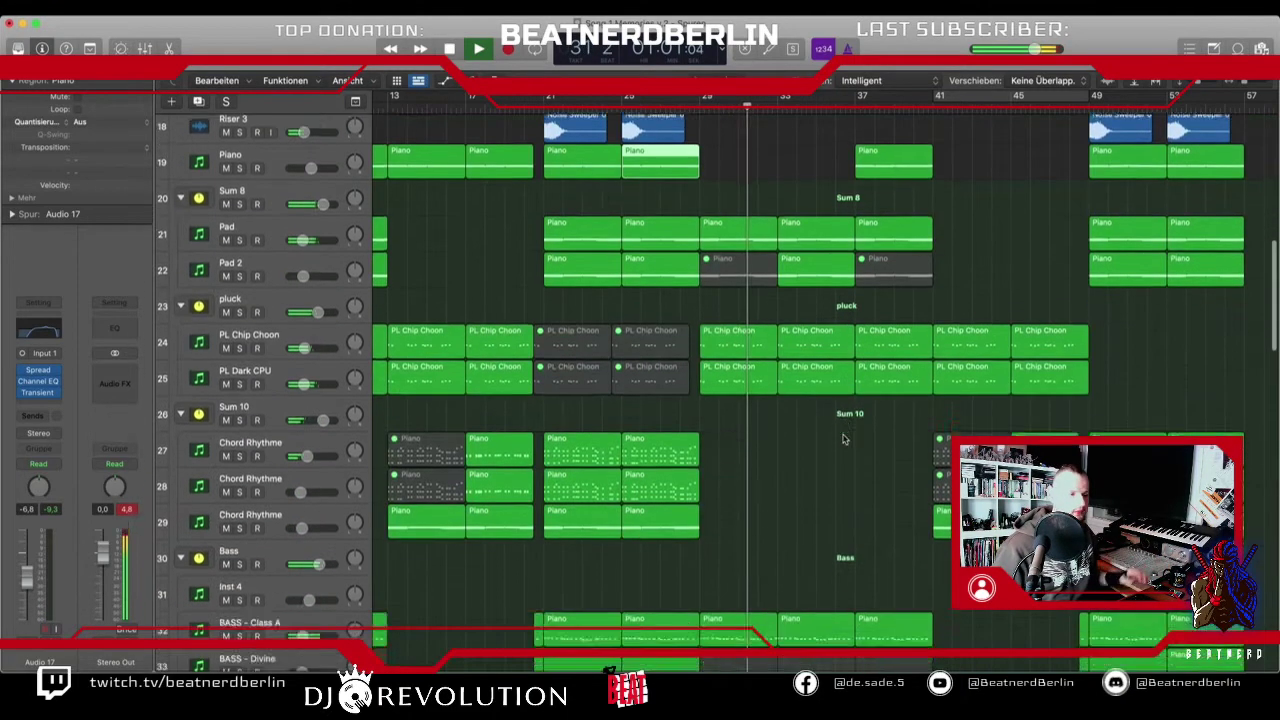
{"action": "scroll", "coordinate": [840, 443], "scroll_direction": "down", "scroll_amount": 14}
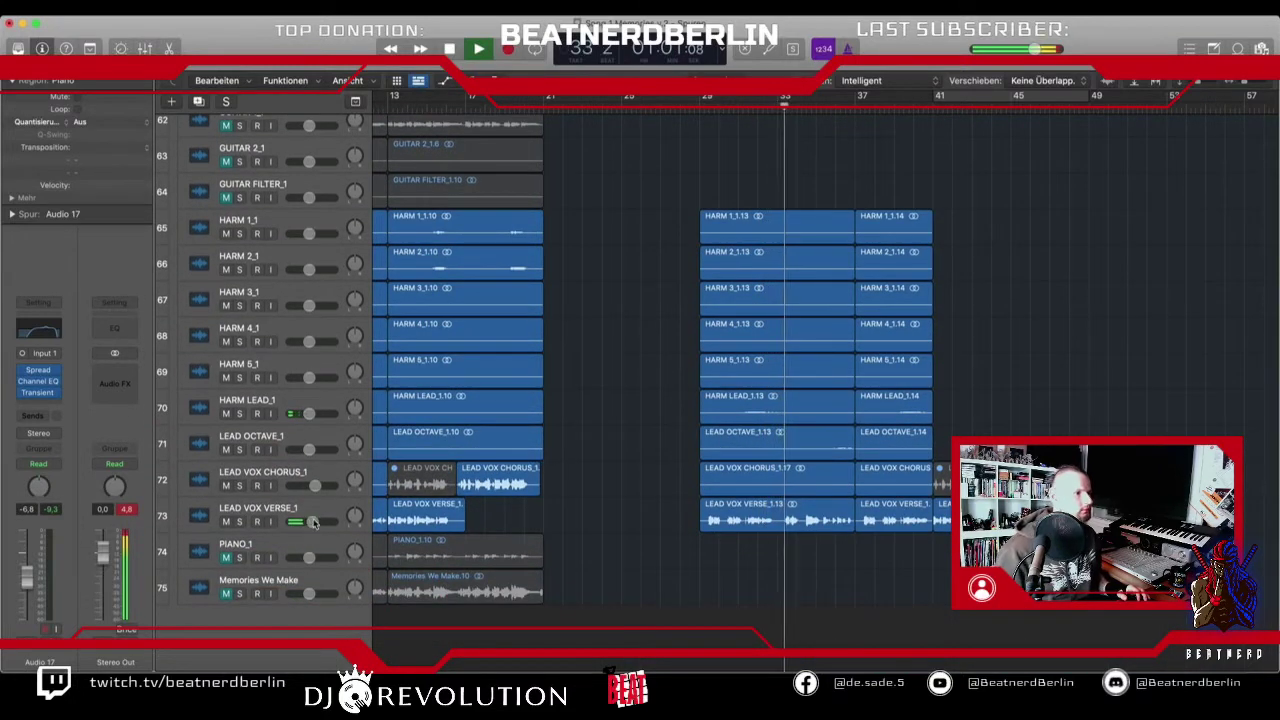
{"action": "scroll", "coordinate": [702, 553], "scroll_direction": "up", "scroll_amount": 2}
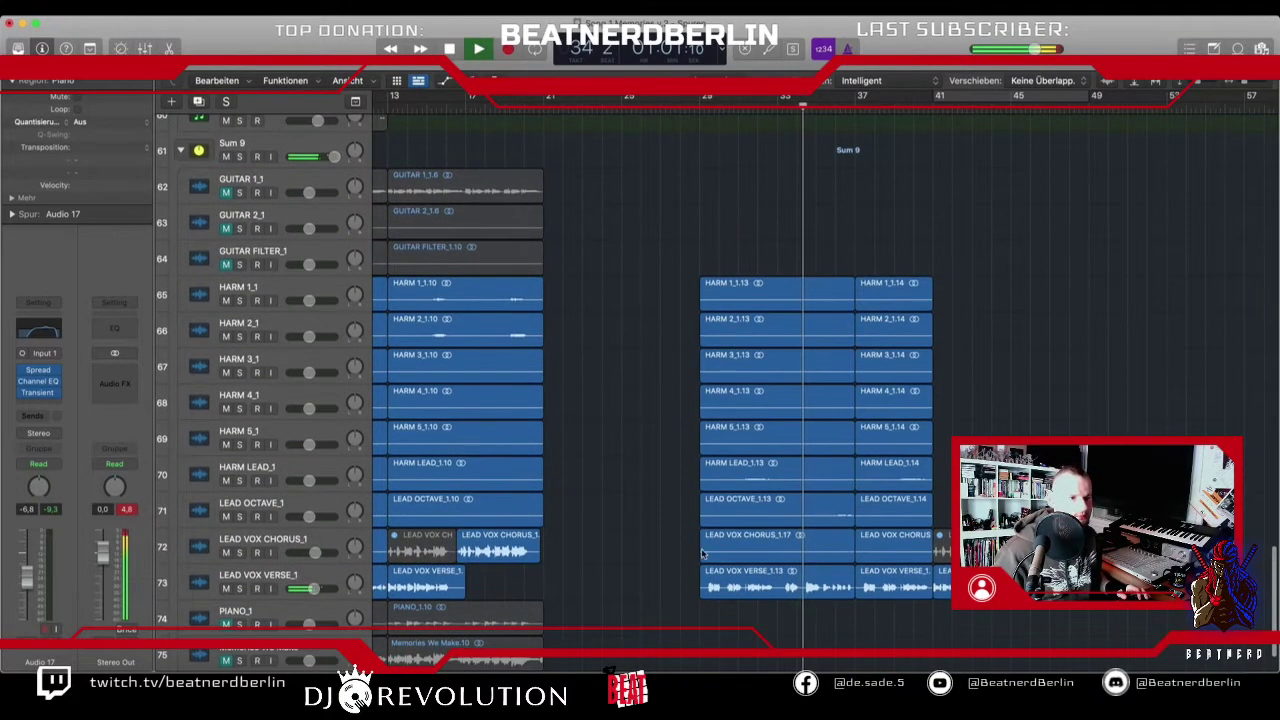
{"action": "scroll", "coordinate": [793, 581], "scroll_direction": "up", "scroll_amount": 13}
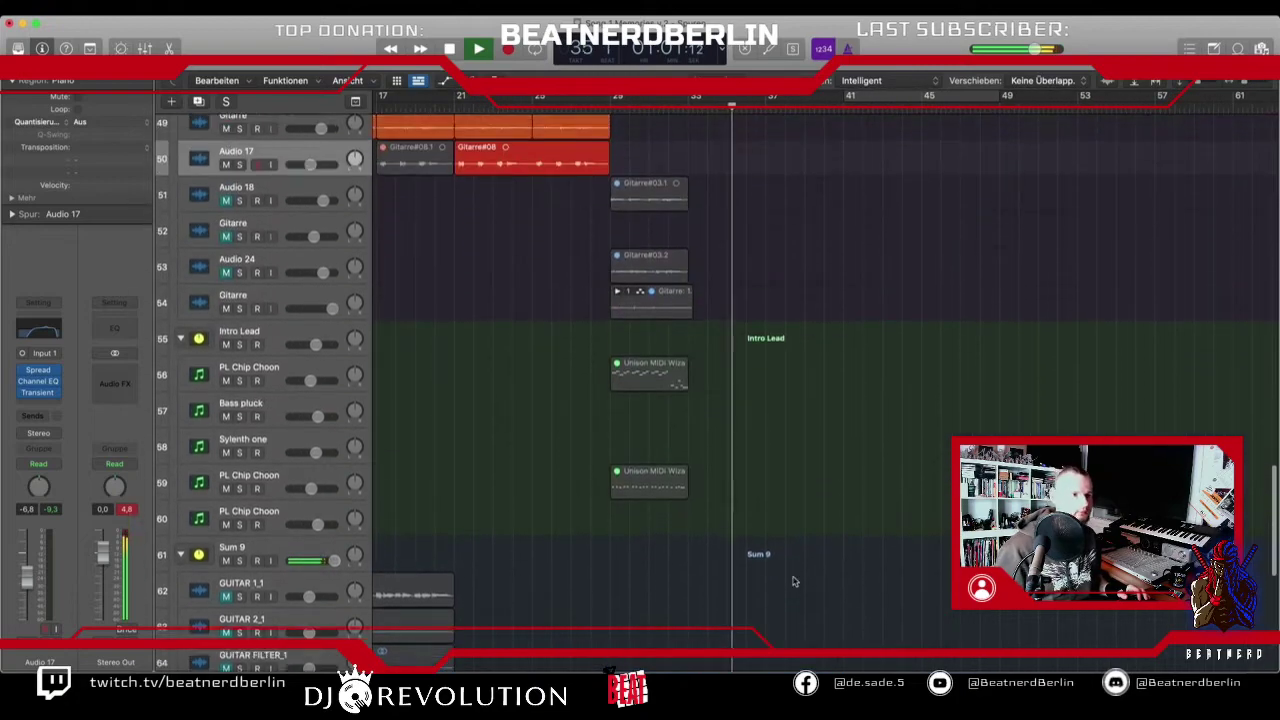
{"action": "scroll", "coordinate": [793, 581], "scroll_direction": "up", "scroll_amount": 13}
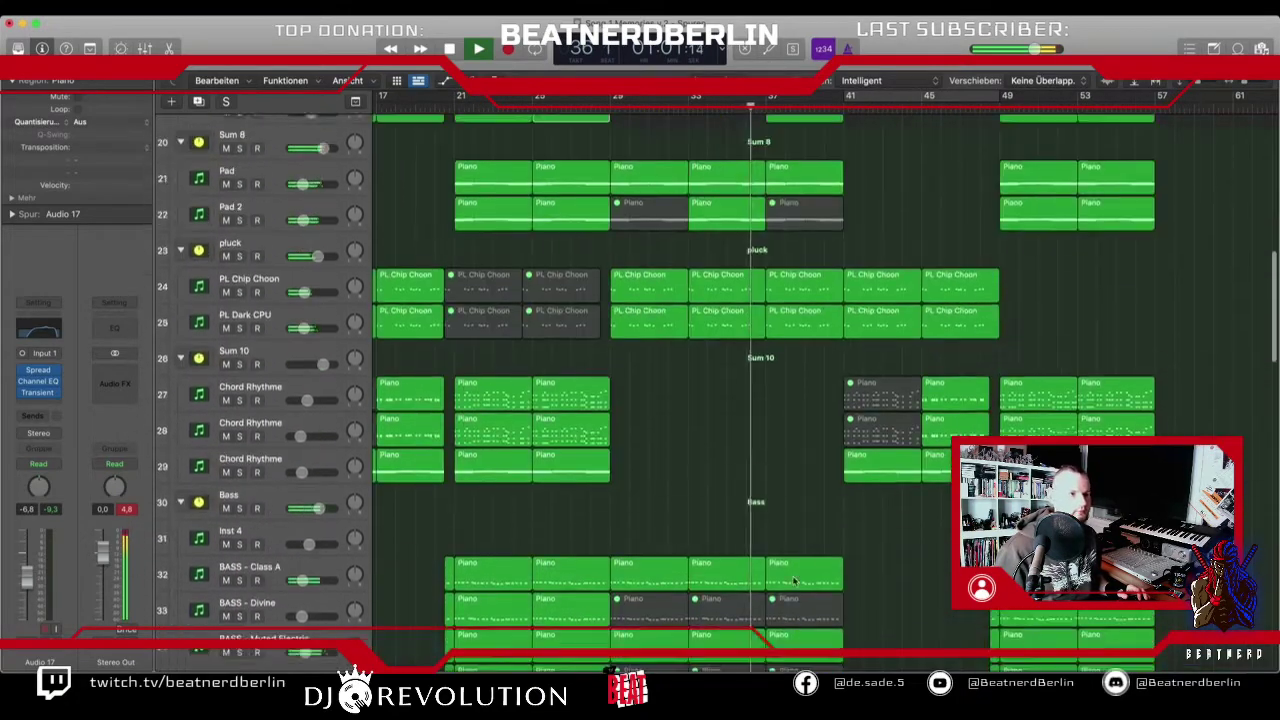
{"action": "scroll", "coordinate": [794, 581], "scroll_direction": "up", "scroll_amount": 6}
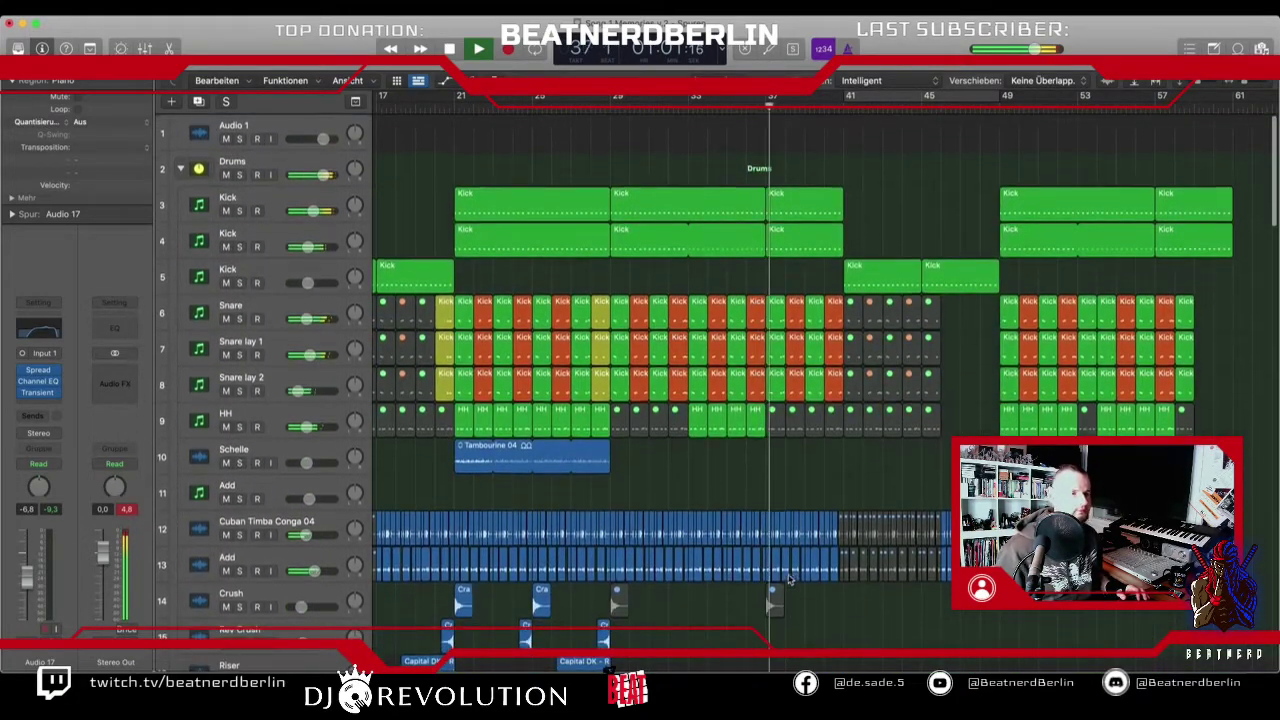
- Unmute the four HH regions from bar 37 to 41 and the last Cuban Timba Conga 04 and Add regions before bar 41
{"action": "left_click_drag", "start_coordinate": [774, 448], "coordinate": [831, 428]}
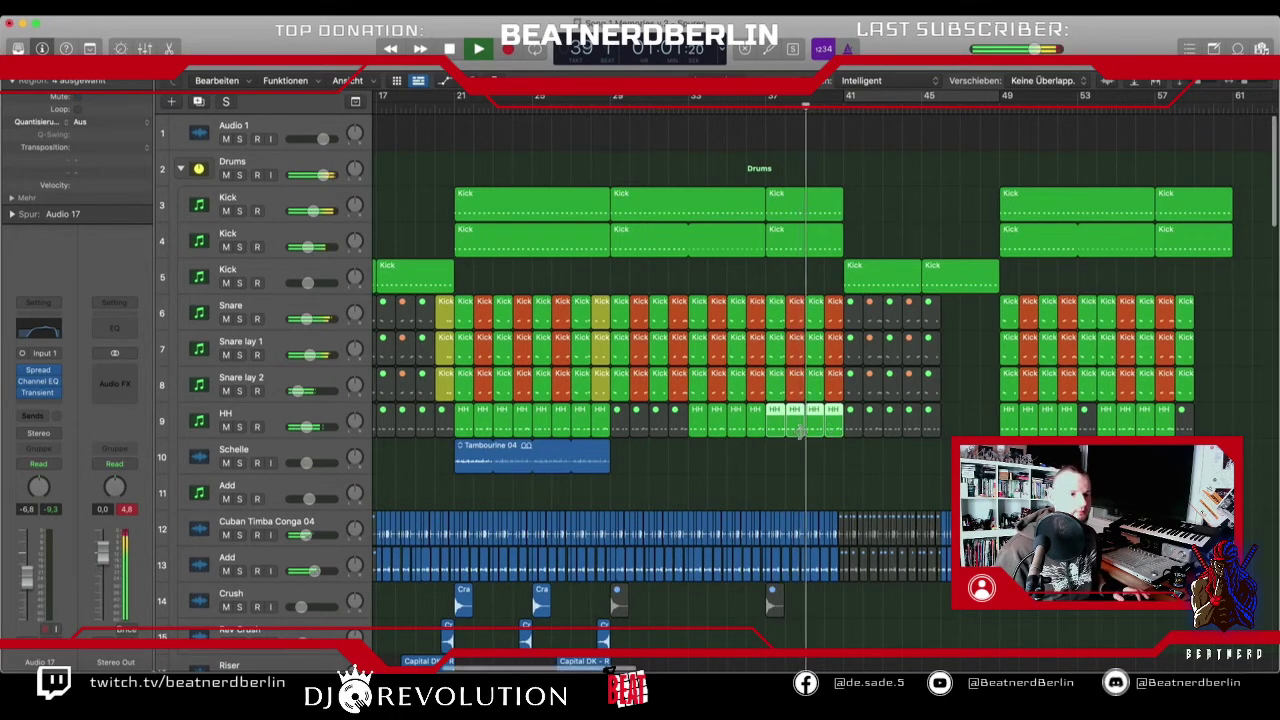
{"action": "scroll", "coordinate": [800, 432], "scroll_direction": "up", "scroll_amount": 5}
{"action": "scroll", "coordinate": [800, 432], "scroll_direction": "right", "scroll_amount": 3}
{"action": "scroll", "coordinate": [800, 432], "scroll_direction": "right", "scroll_amount": 3}
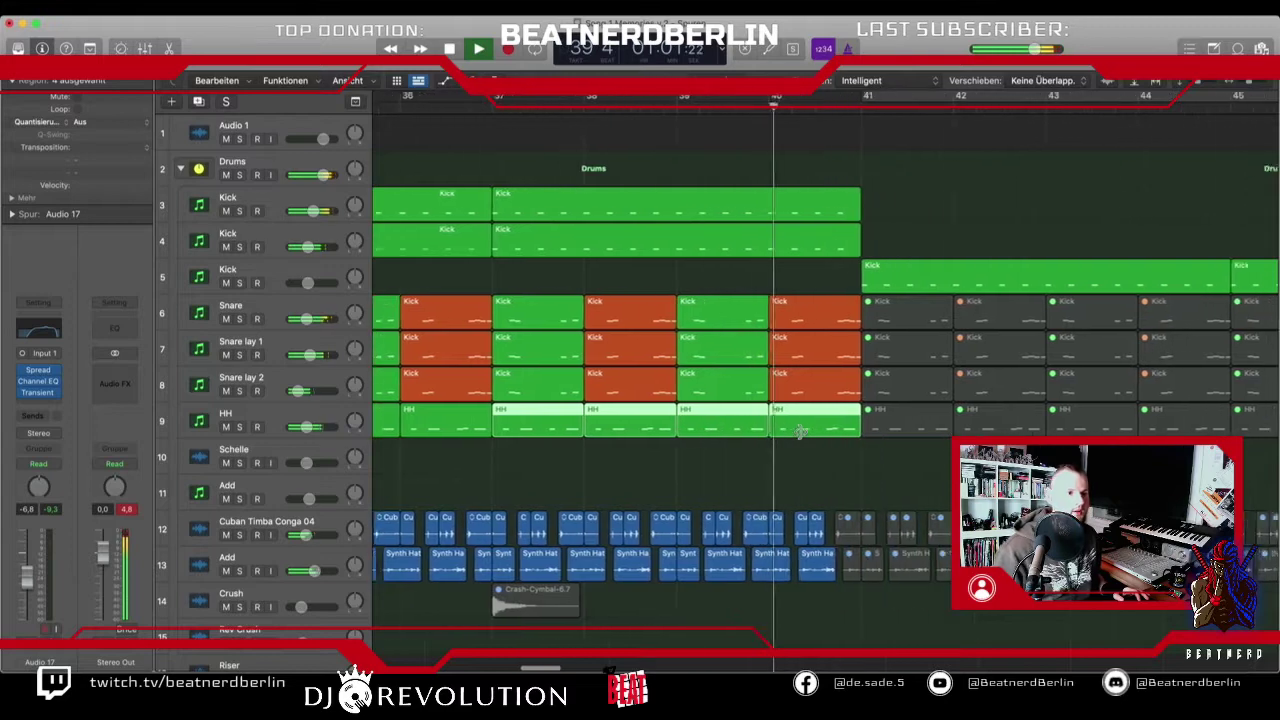
{"action": "left_click_drag", "start_coordinate": [817, 478], "coordinate": [831, 557]}
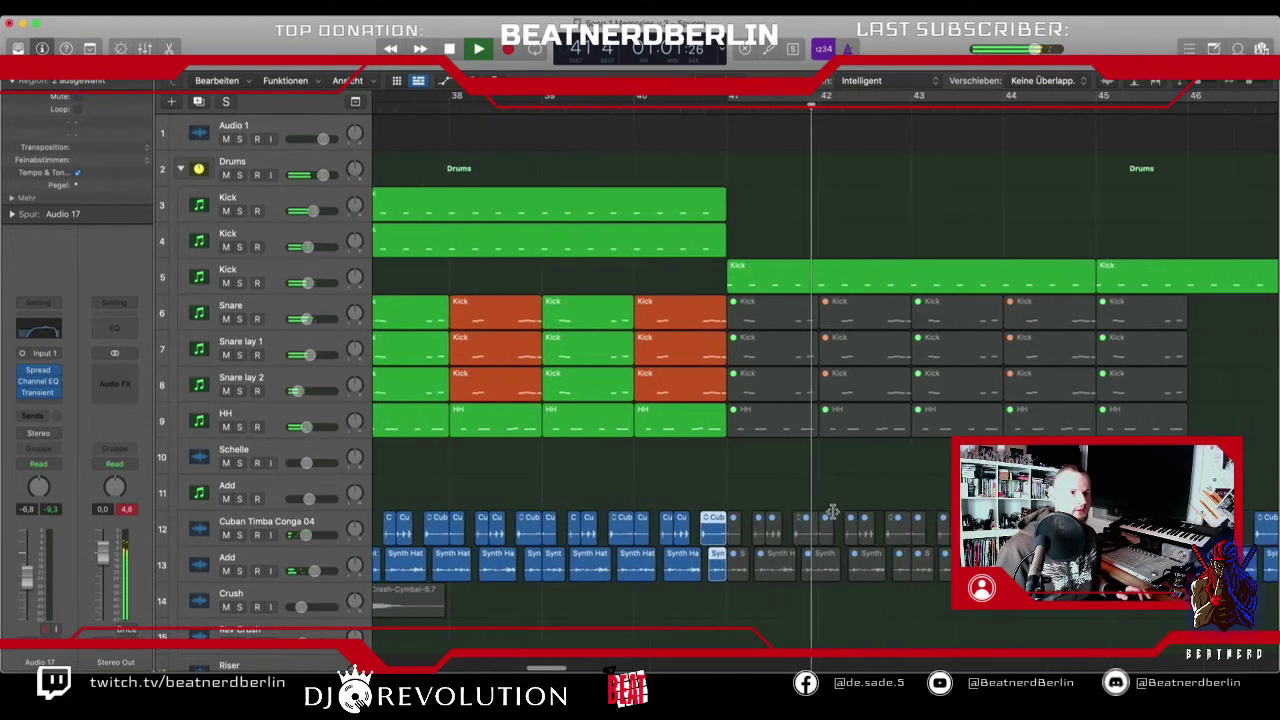
{"action": "key", "text": "super+Left"}
{"action": "key", "text": "super+Left"}
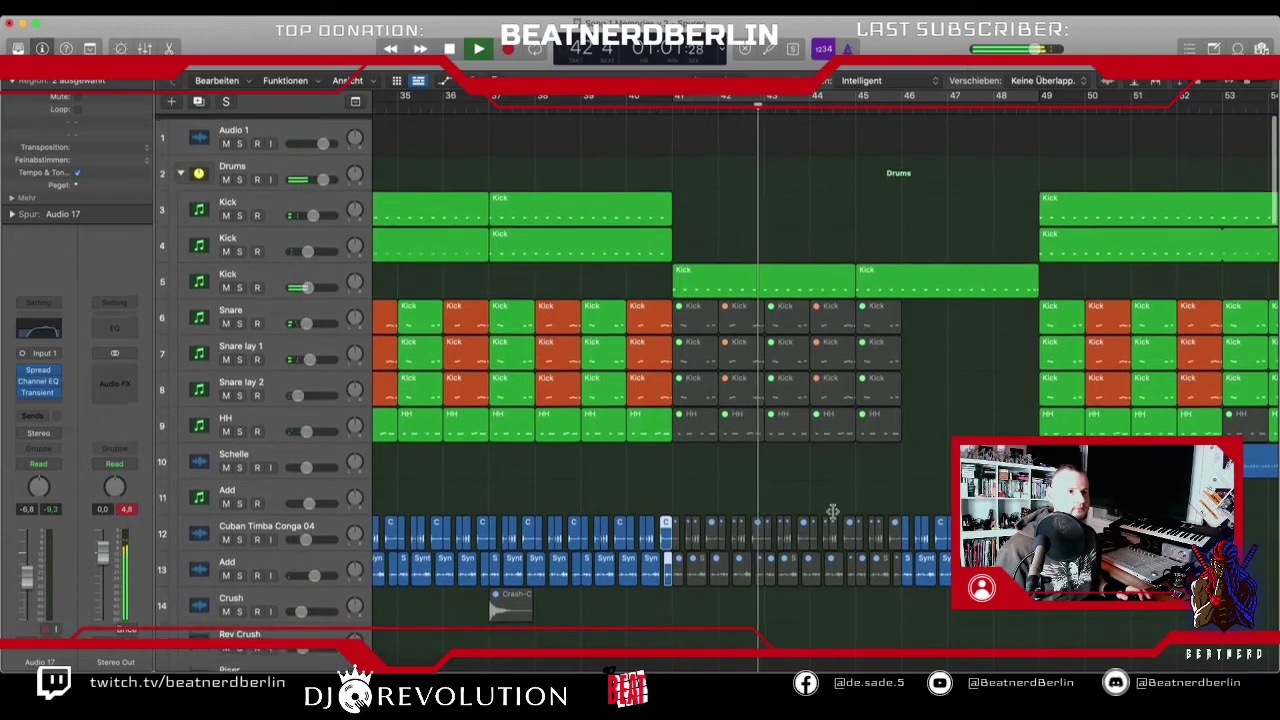
- Copy the Crush, Rev Crush, Riser and Riser 2 transition regions around bar 13 to the matching position around bar 41
{"action": "scroll", "coordinate": [832, 511], "scroll_direction": "down", "scroll_amount": 8}
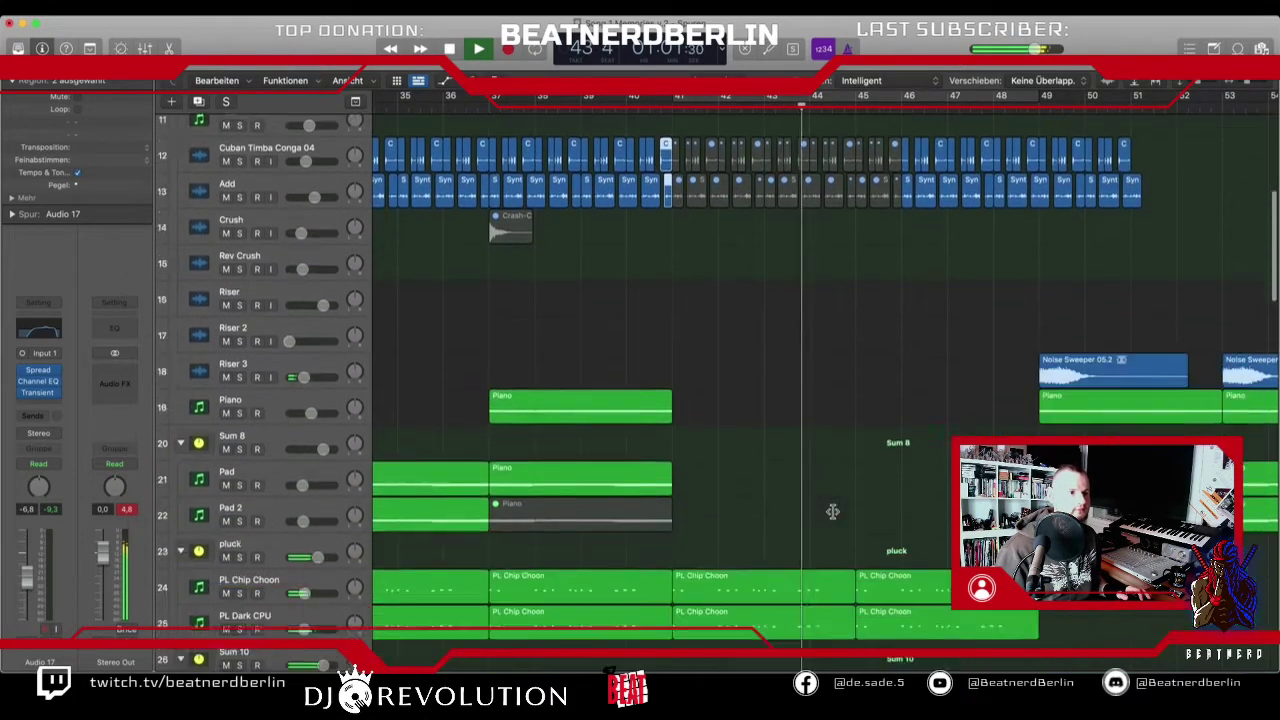
{"action": "scroll", "coordinate": [833, 511], "scroll_direction": "down", "scroll_amount": 3}
{"action": "scroll", "coordinate": [833, 511], "scroll_direction": "up", "scroll_amount": 6}
{"action": "scroll", "coordinate": [833, 512], "scroll_direction": "left", "scroll_amount": 4}
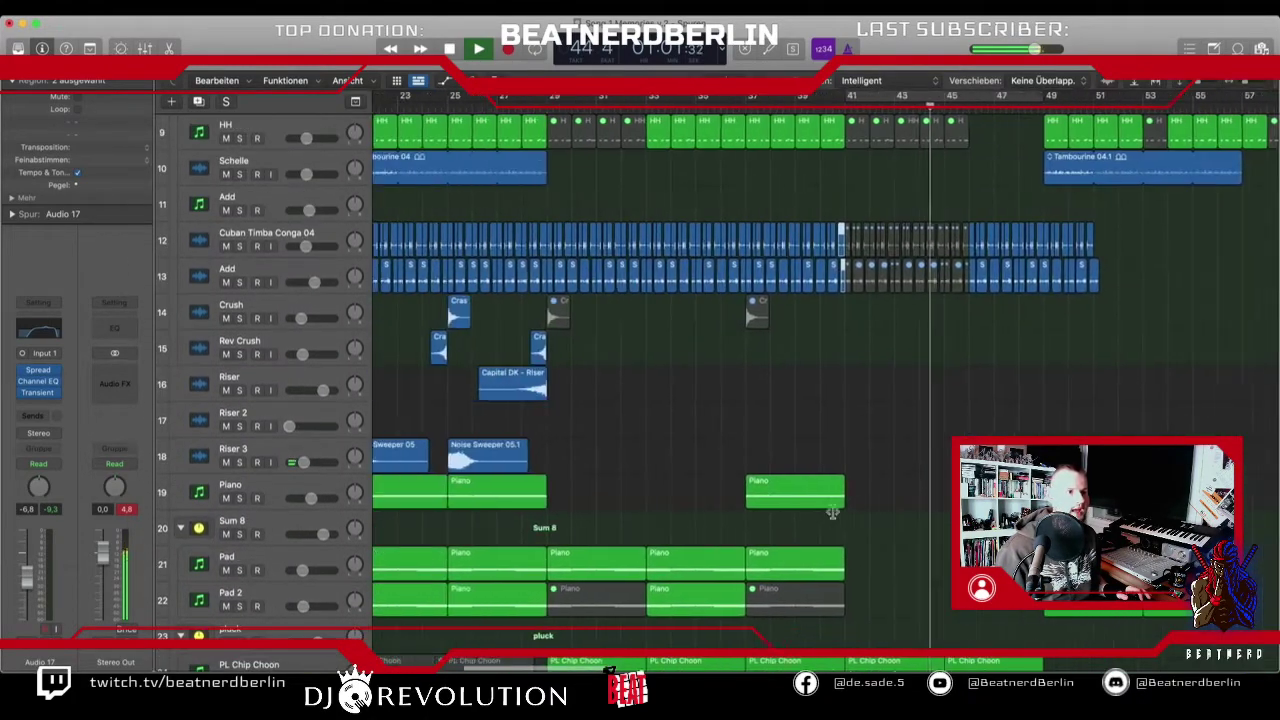
{"action": "key", "text": "super+Left"}
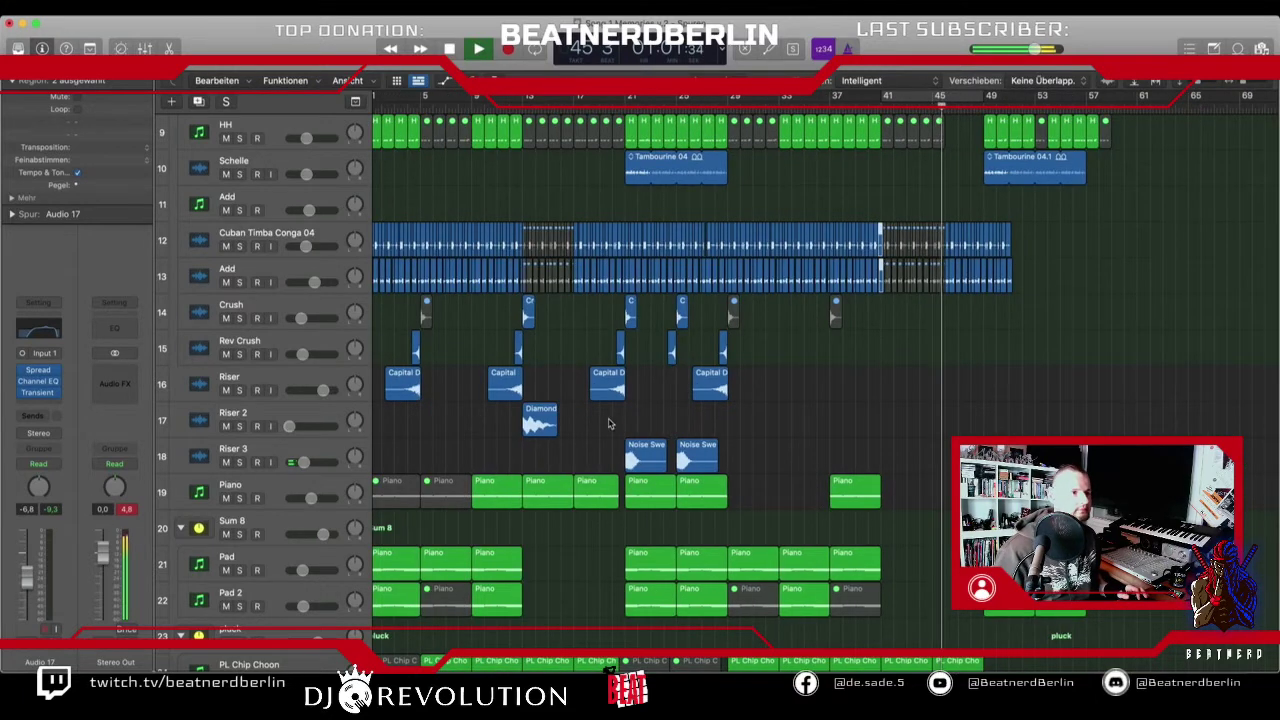
{"action": "left_click_drag", "start_coordinate": [540, 458], "coordinate": [887, 318]}
{"action": "key", "text": "space"}
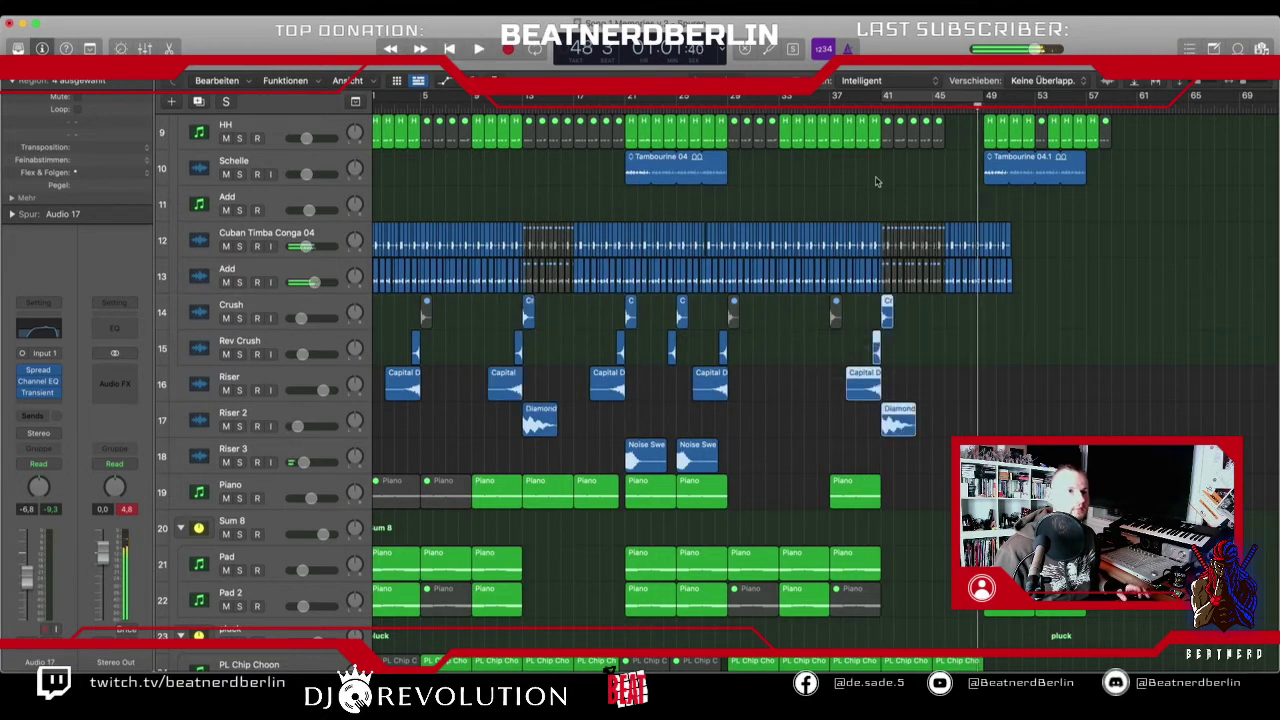
- Play the arrangement from bar 37 and copy the two Piano regions on track 19 from bar 13 to bar 41
{"action": "left_click", "coordinate": [835, 98]}
{"action": "key", "text": "space"}
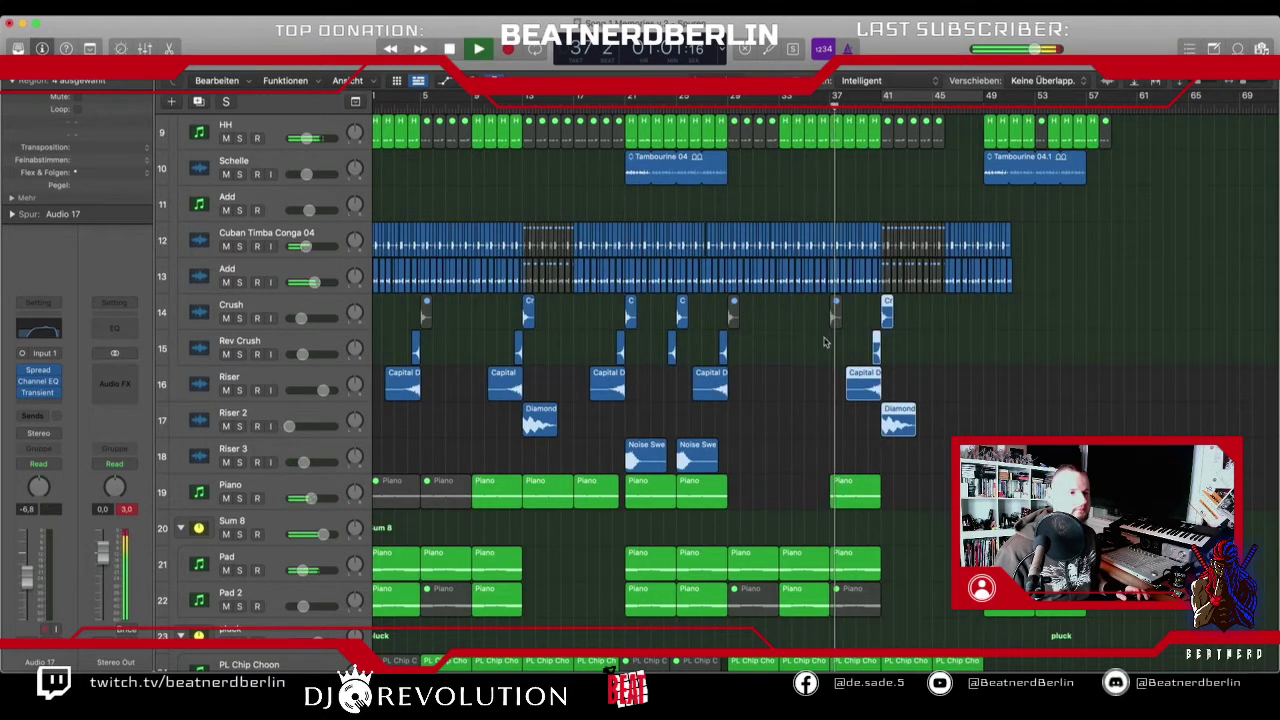
{"action": "left_click_drag", "start_coordinate": [557, 468], "coordinate": [927, 503]}
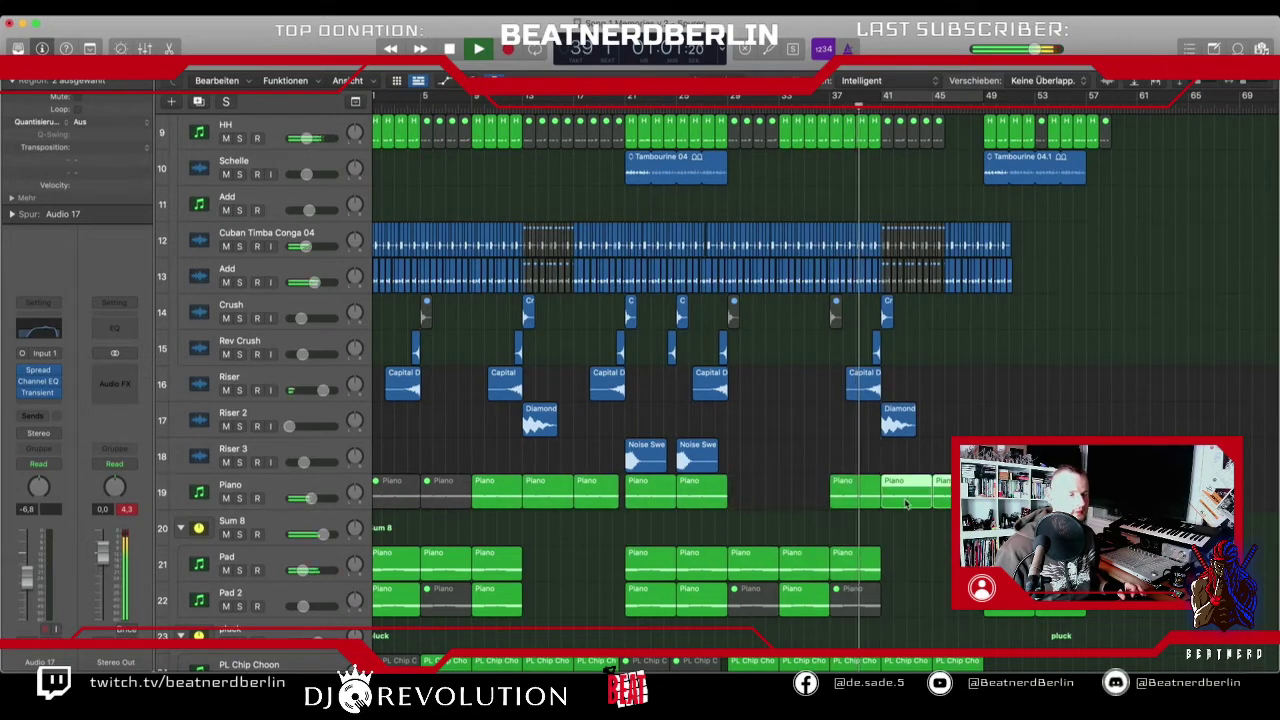
- Copy the Noise Sweeper, Piano, Pad and Chord Rhythme regions on tracks 18 to 29 from bar 49 to bar 57
{"action": "scroll", "coordinate": [661, 486], "scroll_direction": "down", "scroll_amount": 5}
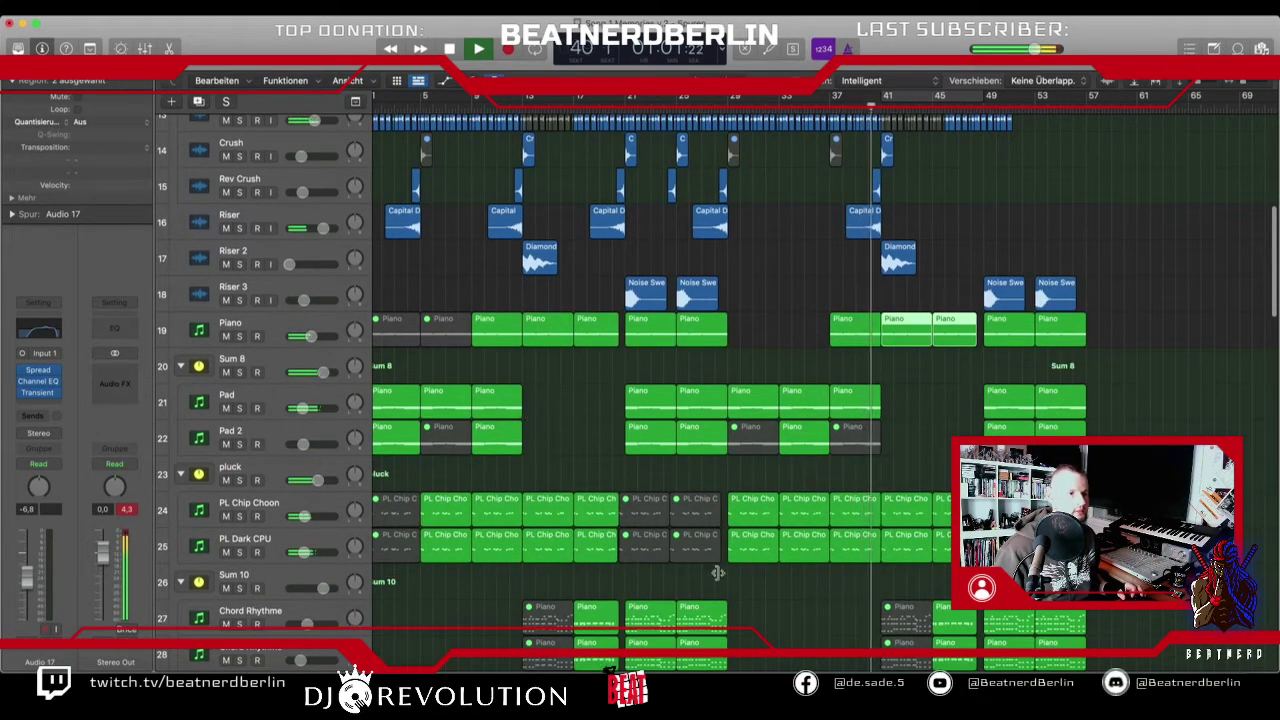
{"action": "scroll", "coordinate": [717, 572], "scroll_direction": "down", "scroll_amount": 3}
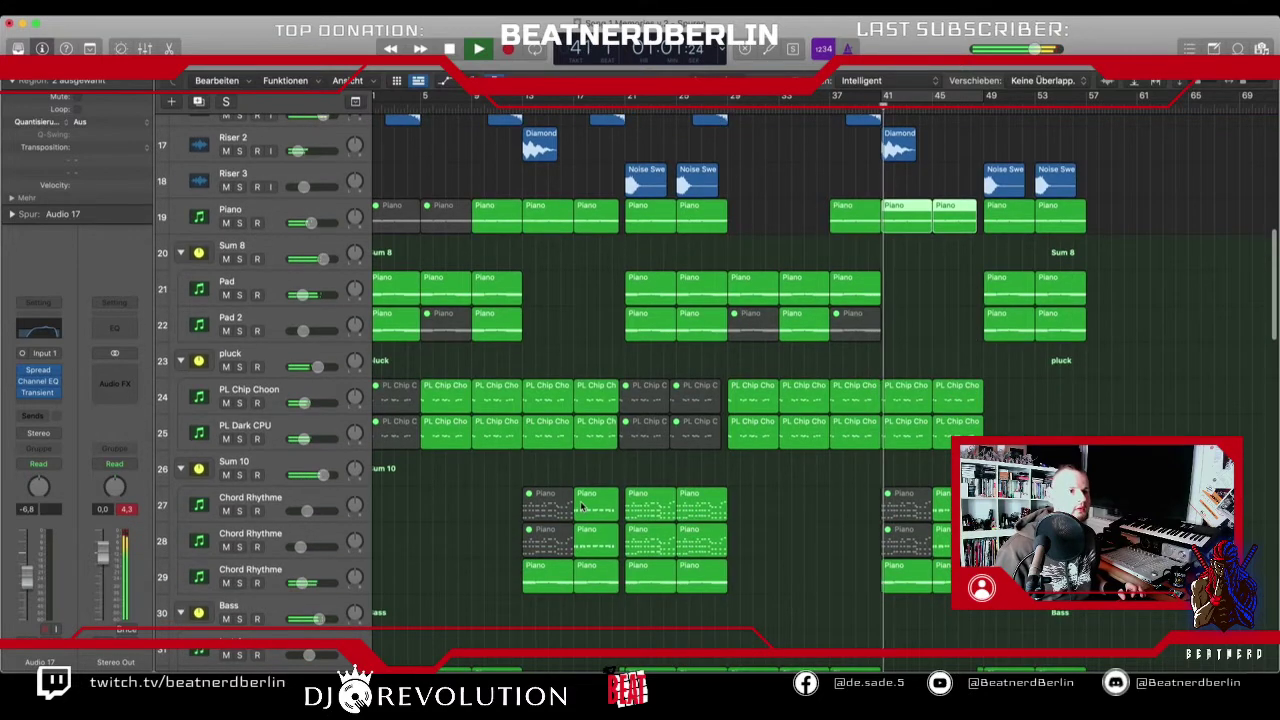
{"action": "scroll", "coordinate": [580, 510], "scroll_direction": "down", "scroll_amount": 6}
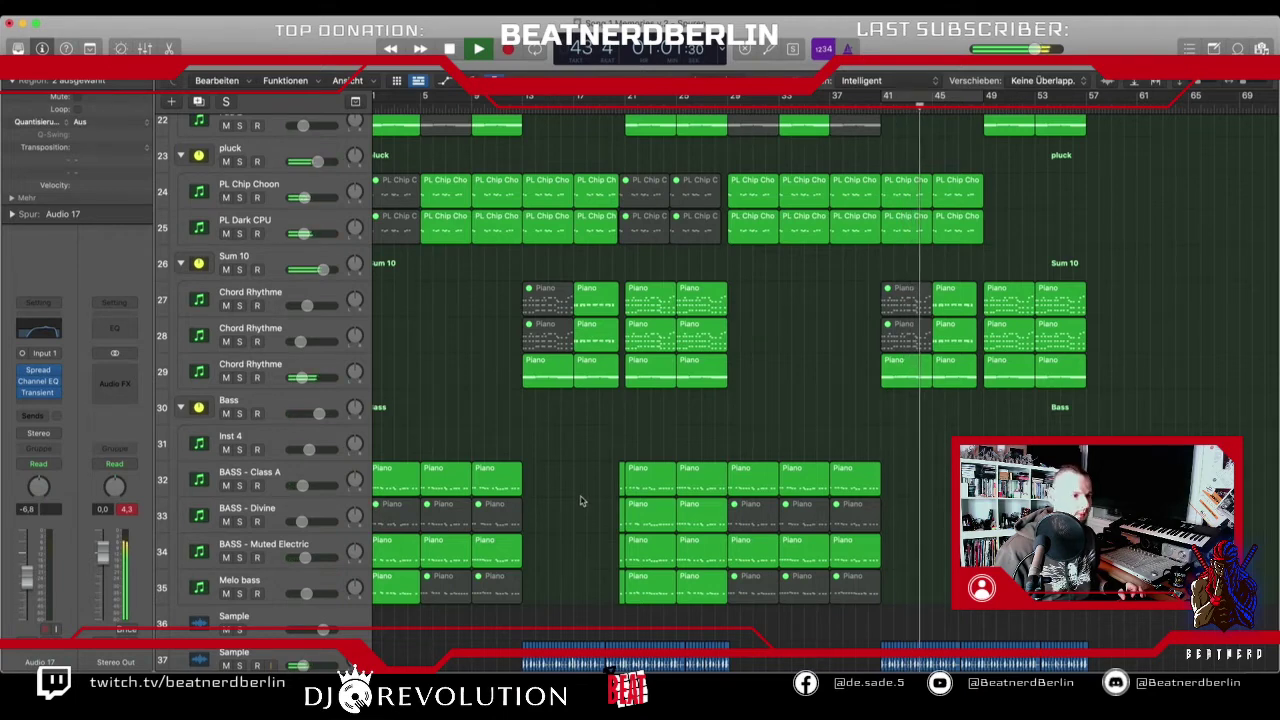
{"action": "scroll", "coordinate": [580, 500], "scroll_direction": "down", "scroll_amount": 8}
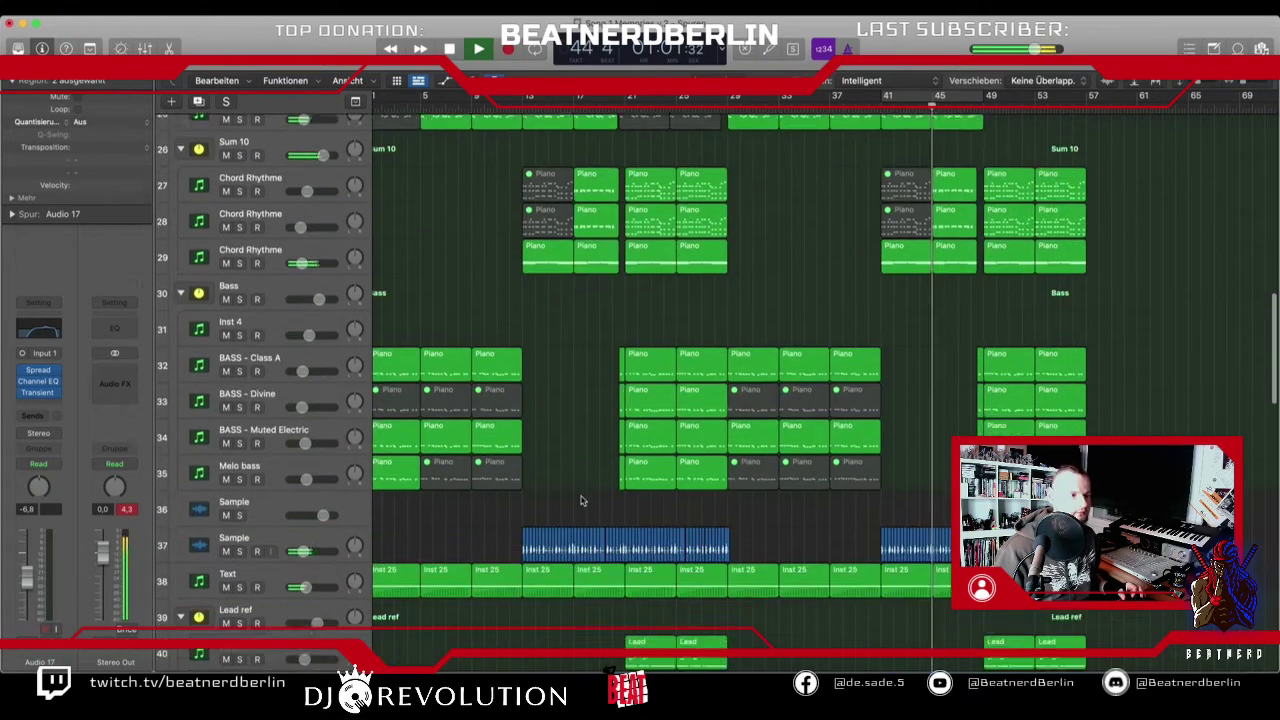
{"action": "scroll", "coordinate": [580, 500], "scroll_direction": "up", "scroll_amount": 15}
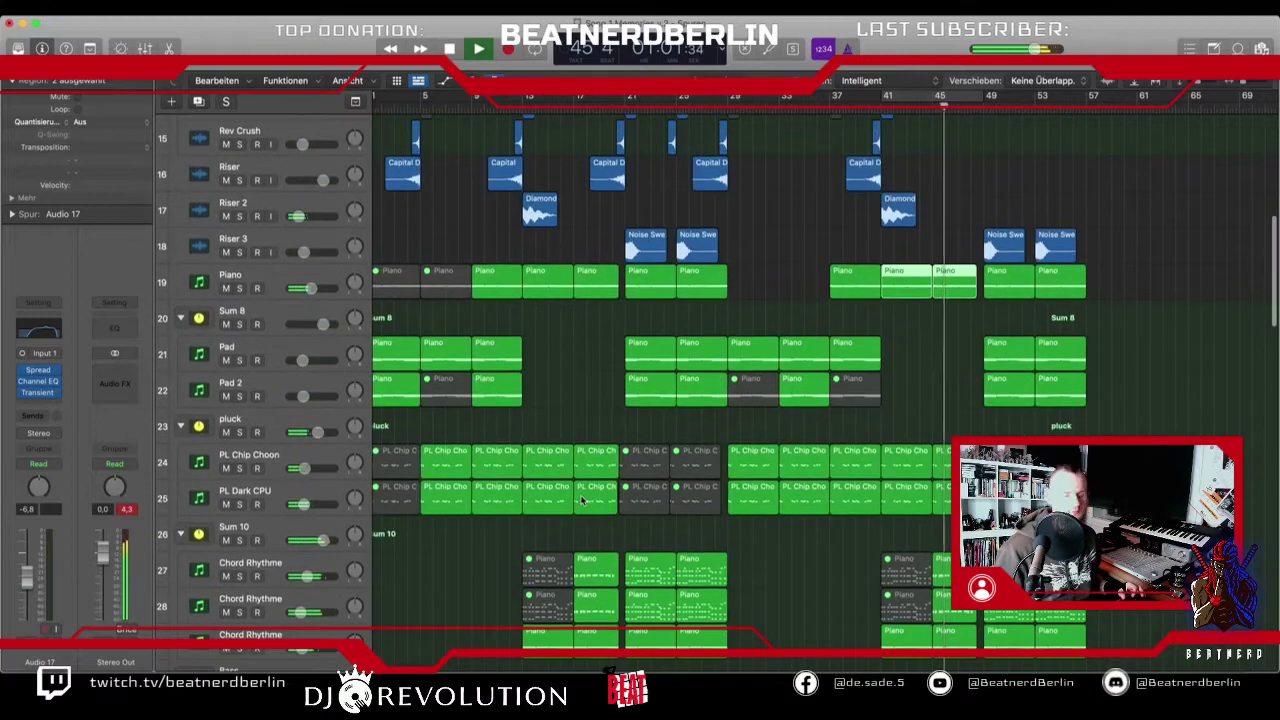
{"action": "scroll", "coordinate": [581, 500], "scroll_direction": "right", "scroll_amount": 5}
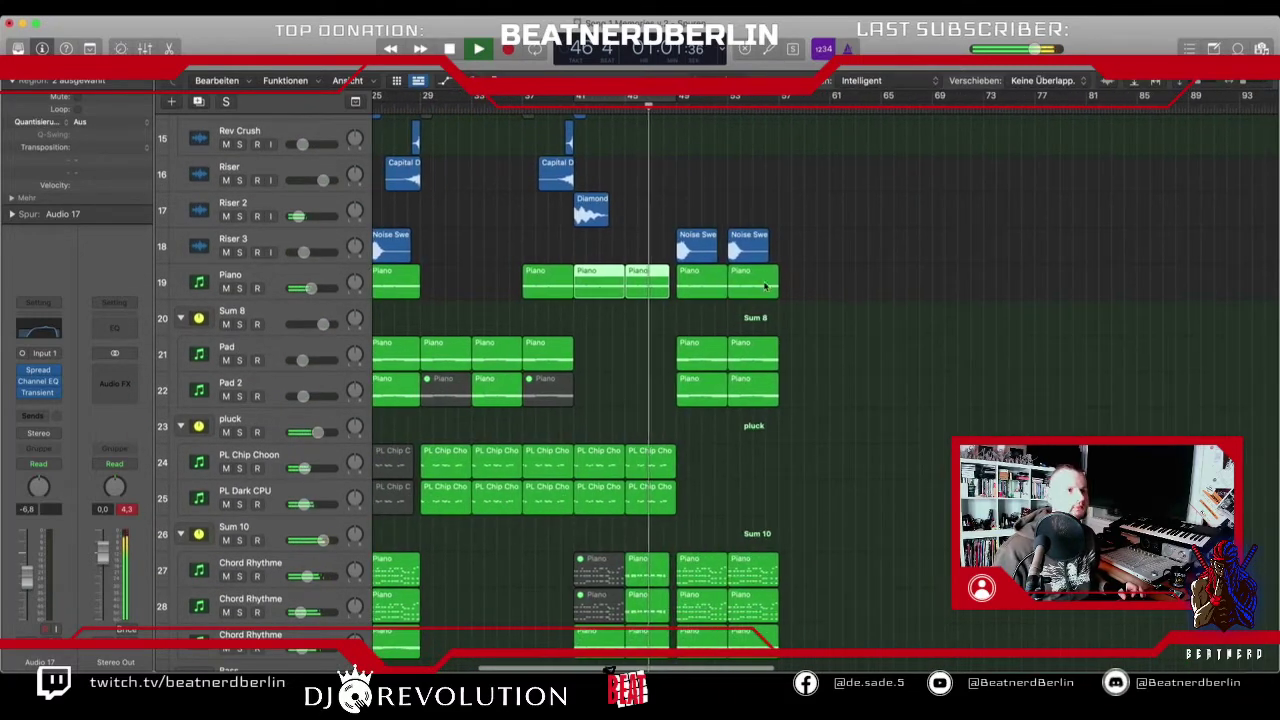
{"action": "left_click_drag", "start_coordinate": [676, 230], "coordinate": [797, 598]}
{"action": "left_click_drag", "start_coordinate": [688, 625], "coordinate": [797, 645]}
- Copy the eight bass regions on tracks 32 to 35 from bar 49 to bar 57
{"action": "scroll", "coordinate": [732, 572], "scroll_direction": "down", "scroll_amount": 4}
{"action": "left_click_drag", "start_coordinate": [787, 529], "coordinate": [688, 646]}
{"action": "key", "text": "super+r"}
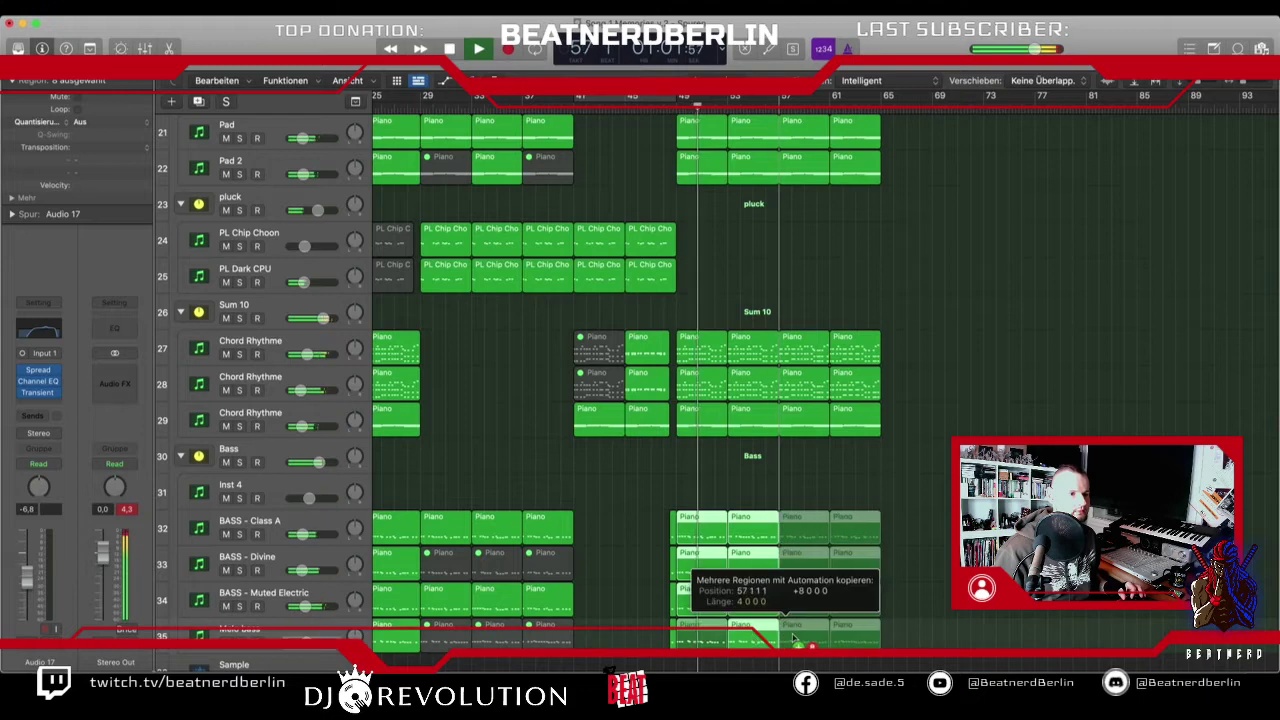
- Copy the chopped Sample regions on track 37 and the twelve Lead regions on tracks 40 to 45 from bar 49 to bar 57
{"action": "scroll", "coordinate": [740, 622], "scroll_direction": "down", "scroll_amount": 5}
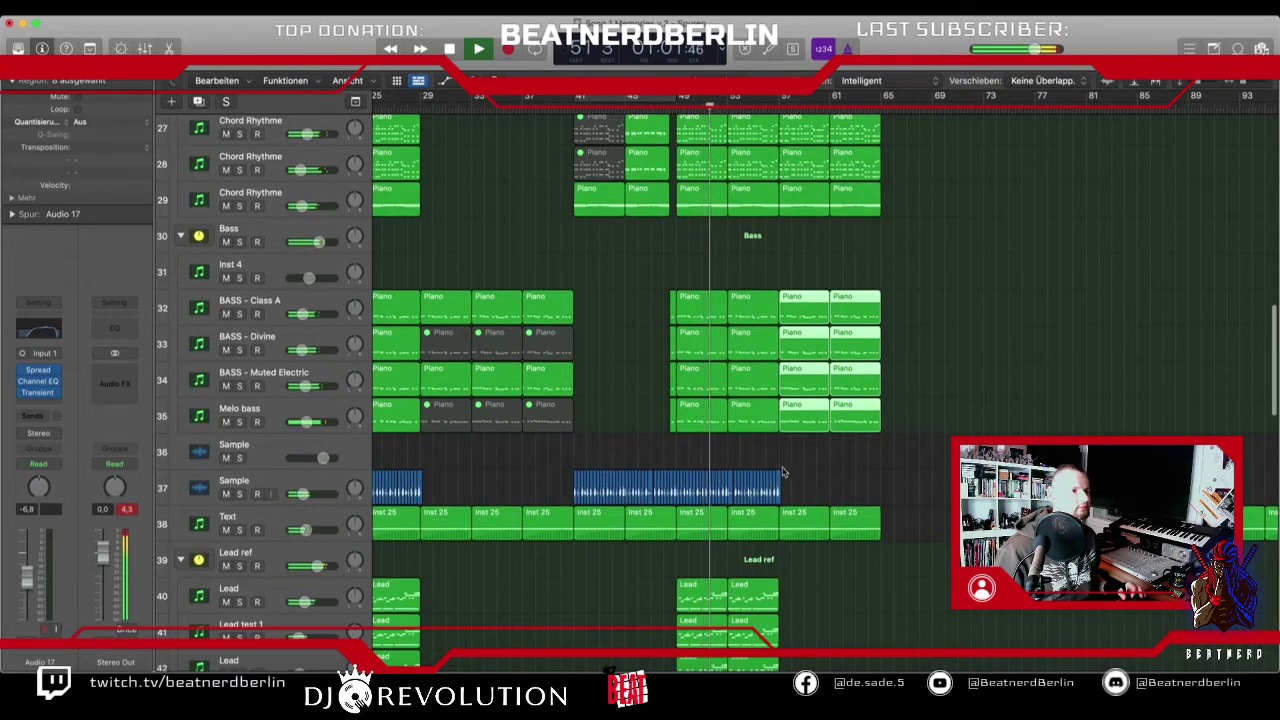
{"action": "left_click_drag", "start_coordinate": [810, 472], "coordinate": [690, 492]}
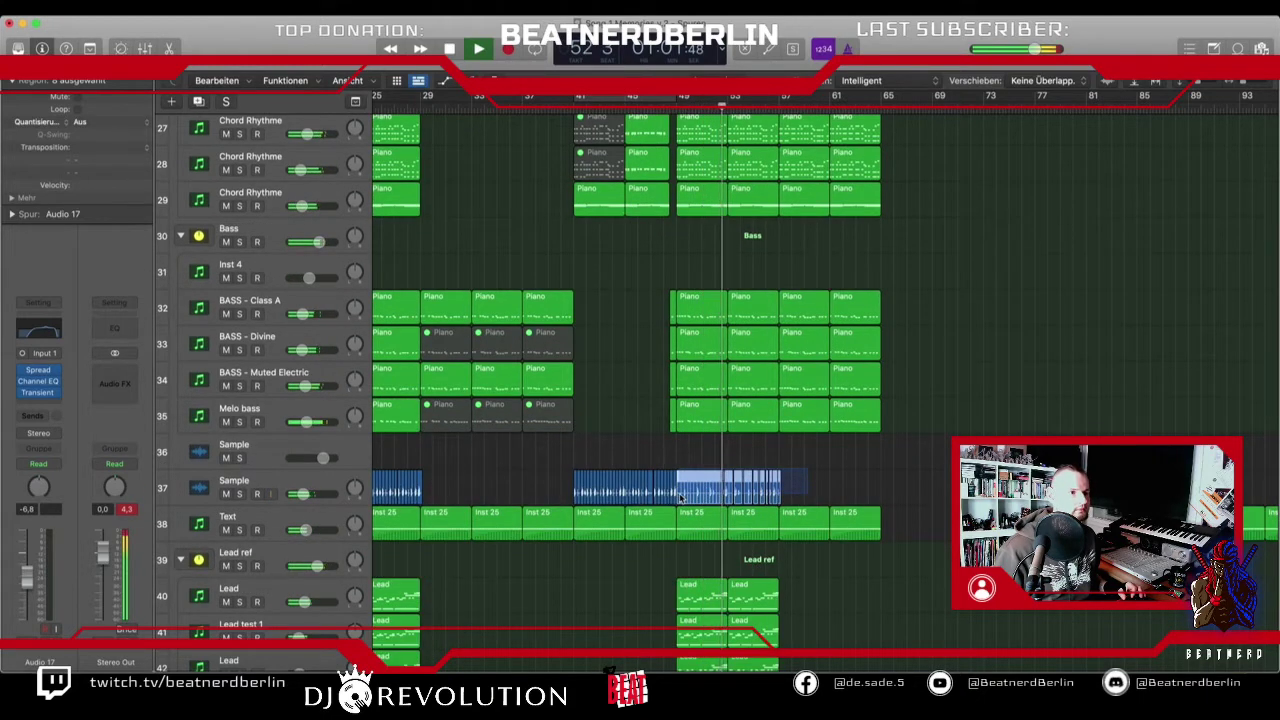
{"action": "left_click", "coordinate": [680, 496]}
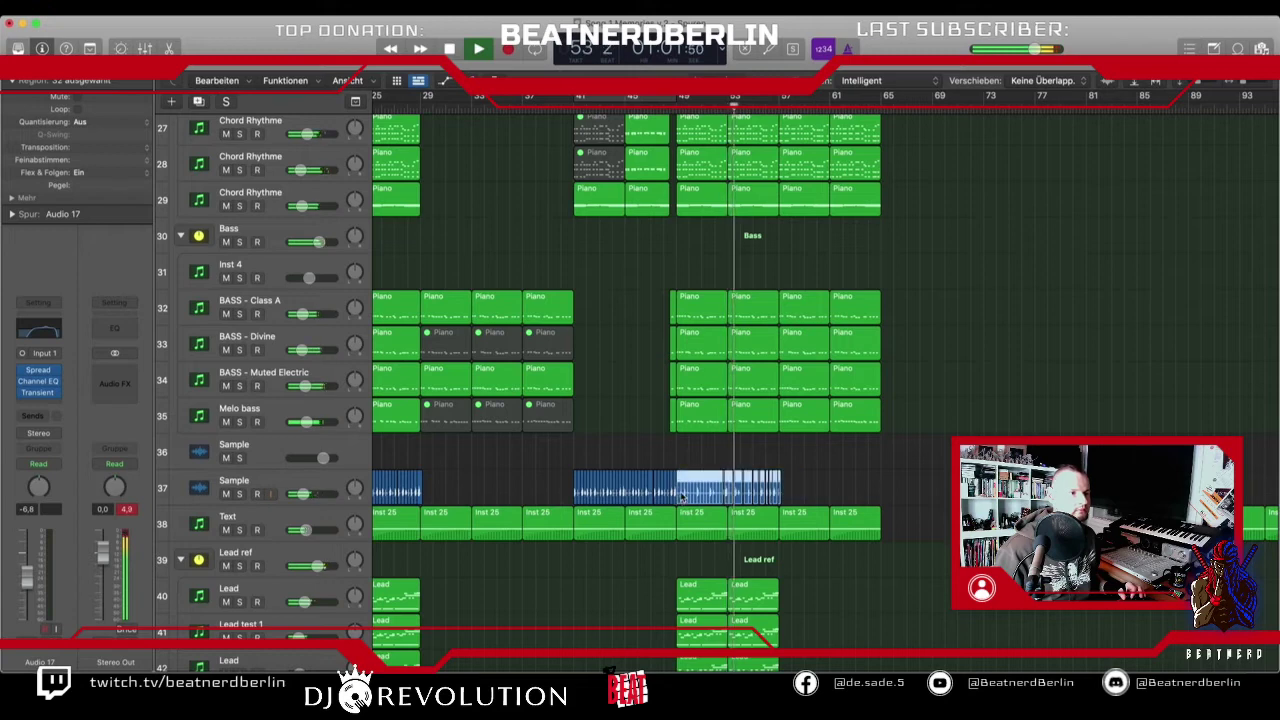
{"action": "left_click_drag", "start_coordinate": [678, 493], "coordinate": [785, 496]}
{"action": "scroll", "coordinate": [794, 564], "scroll_direction": "down", "scroll_amount": 5}
{"action": "left_click_drag", "start_coordinate": [795, 562], "coordinate": [787, 388]}
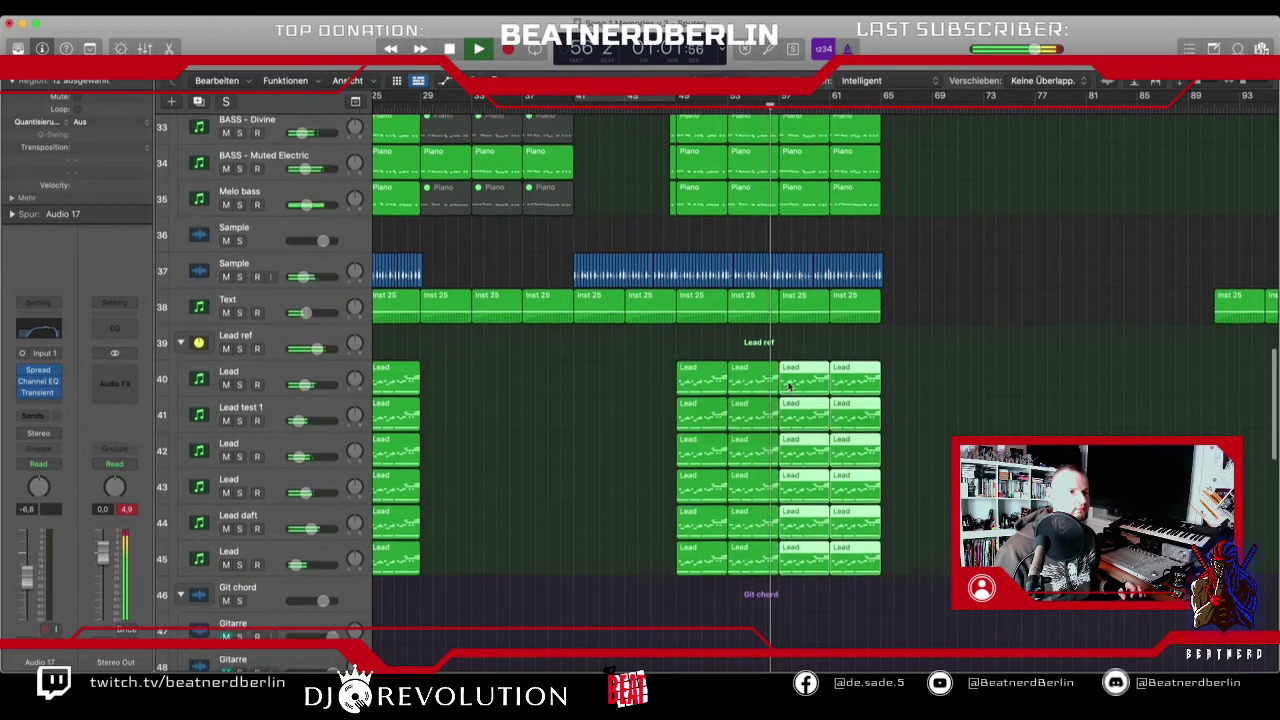
- Copy the unmuted Cuban Timba Conga 04 and Add regions from bar 46 to bar 51 and again to bar 56
{"action": "scroll", "coordinate": [787, 389], "scroll_direction": "up", "scroll_amount": 10}
{"action": "scroll", "coordinate": [787, 389], "scroll_direction": "up", "scroll_amount": 10}
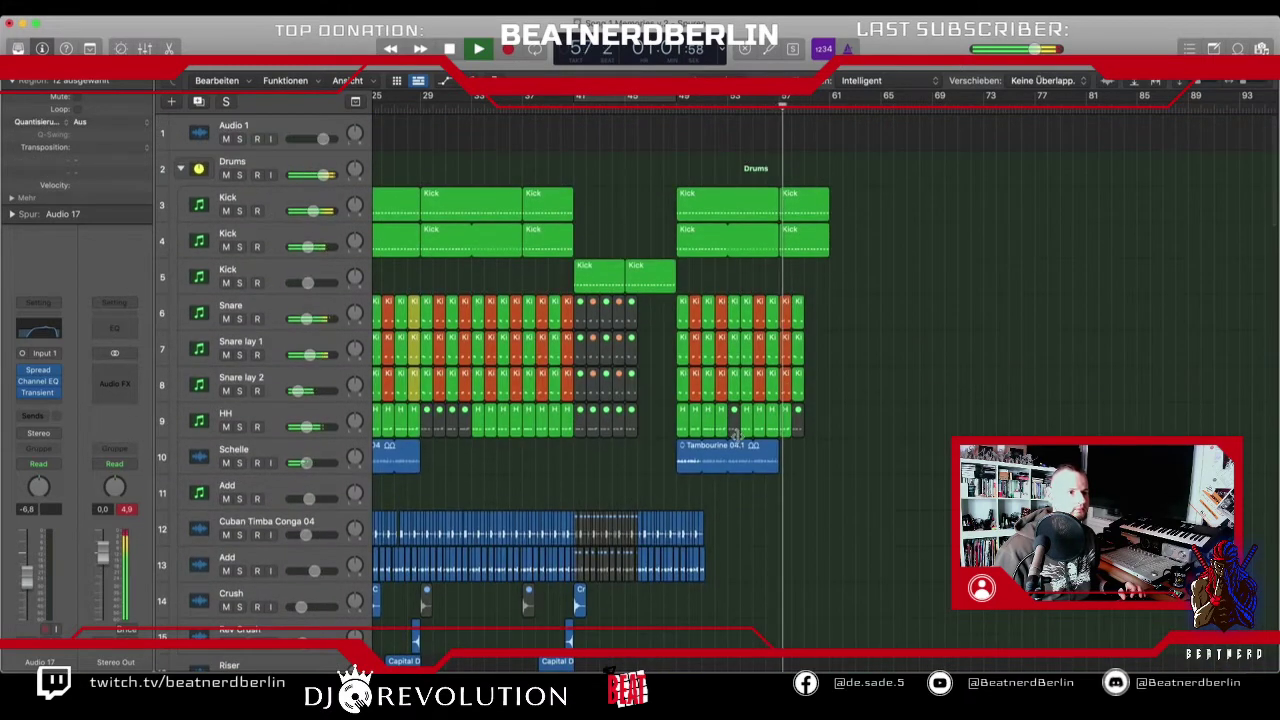
{"action": "left_click_drag", "start_coordinate": [735, 505], "coordinate": [641, 590]}
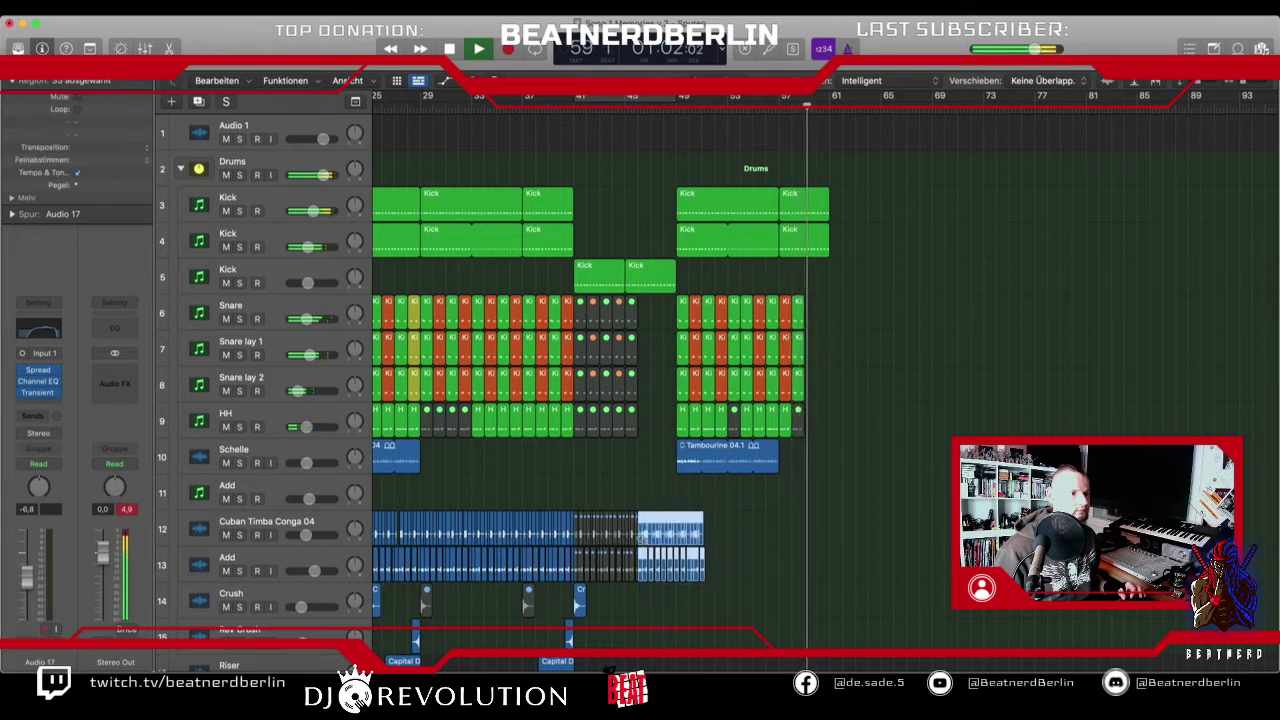
{"action": "left_click_drag", "start_coordinate": [640, 545], "coordinate": [744, 539]}
{"action": "scroll", "coordinate": [704, 540], "scroll_direction": "up", "scroll_amount": 5}
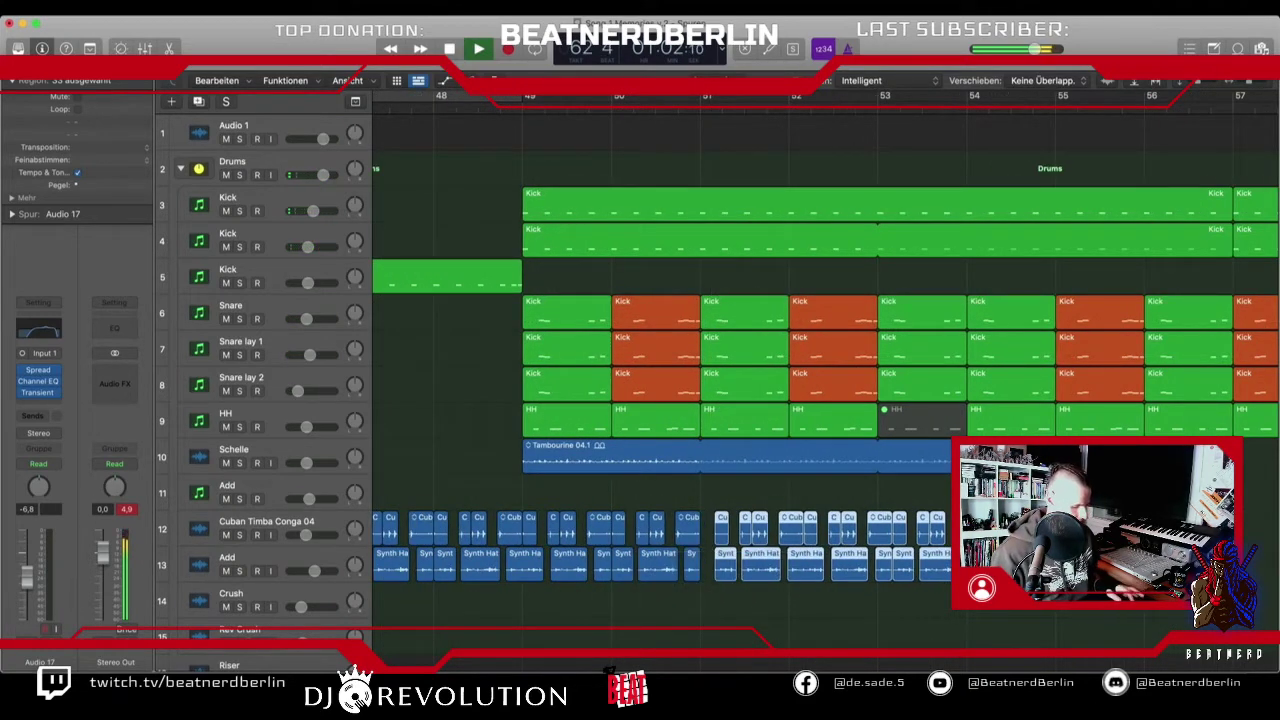
{"action": "key", "text": "super+z"}
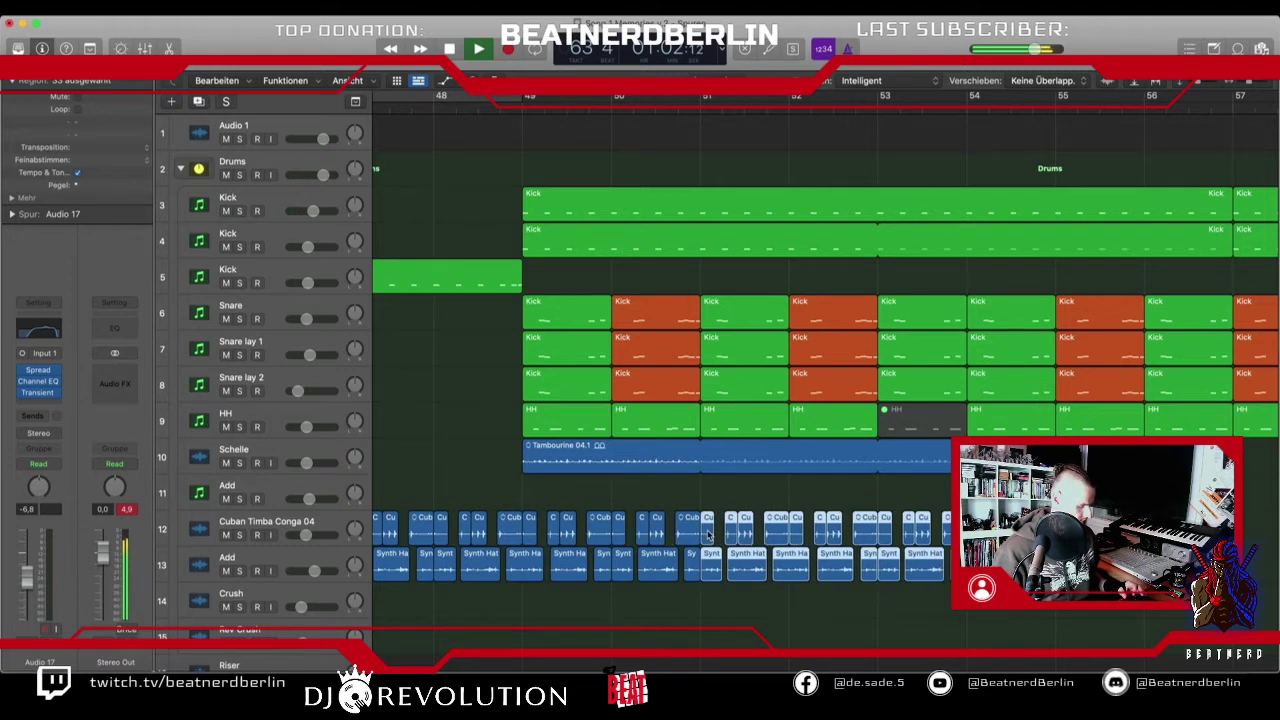
{"action": "left_click_drag", "start_coordinate": [780, 532], "coordinate": [1040, 532]}
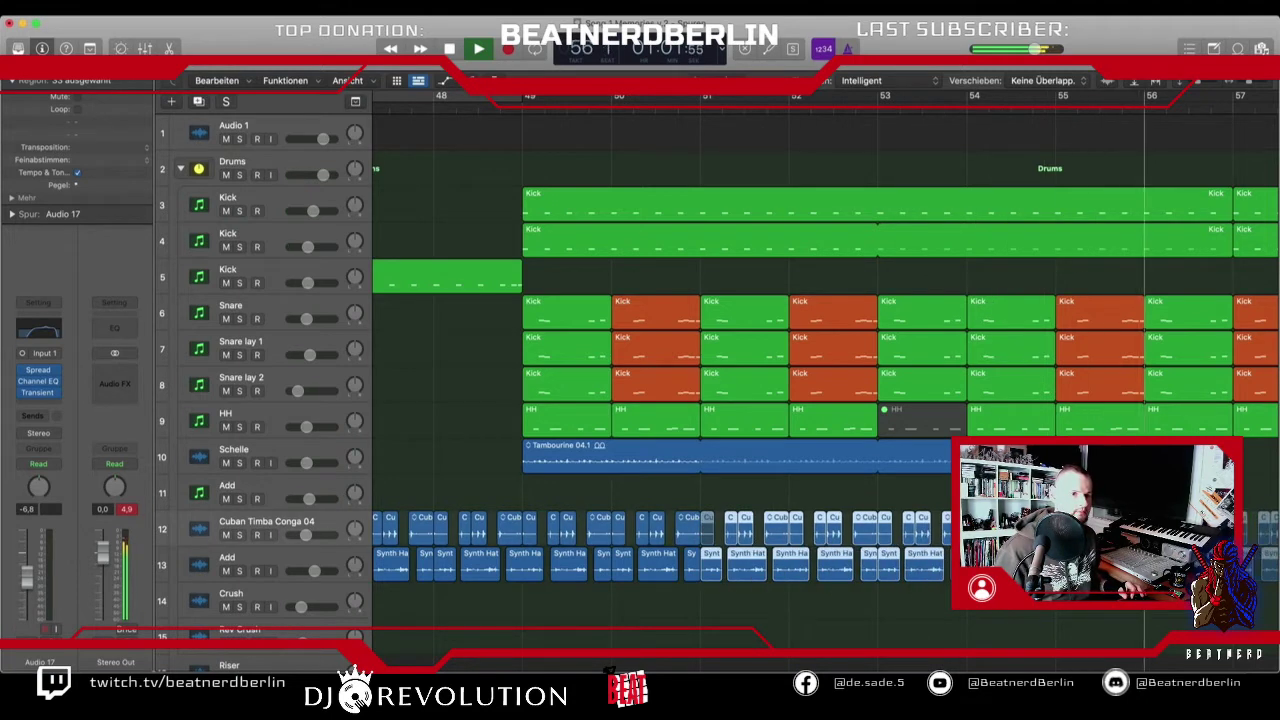
- Copy the twelve Snare, Snare lay and HH regions from bar 56 to bar 59
{"action": "key", "text": "super+Left"}
{"action": "scroll", "coordinate": [849, 477], "scroll_direction": "right", "scroll_amount": 6}
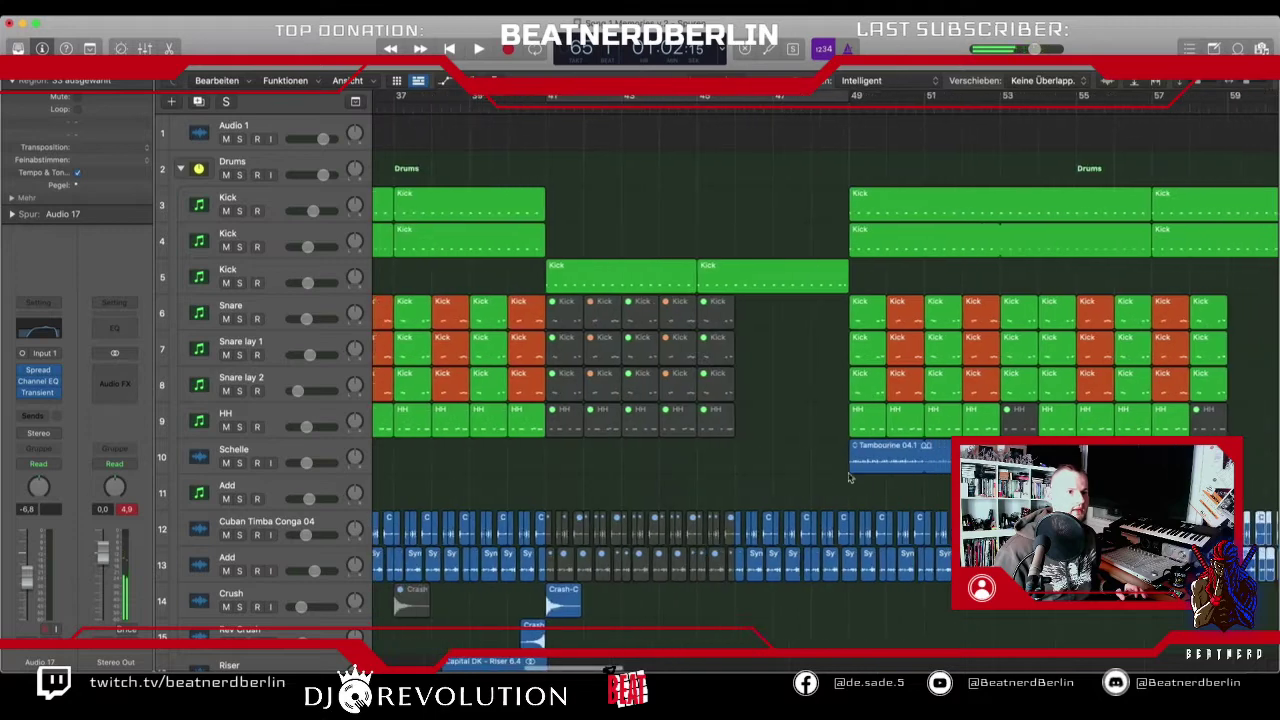
{"action": "key", "text": "super+Left"}
{"action": "left_click_drag", "start_coordinate": [695, 298], "coordinate": [701, 420]}
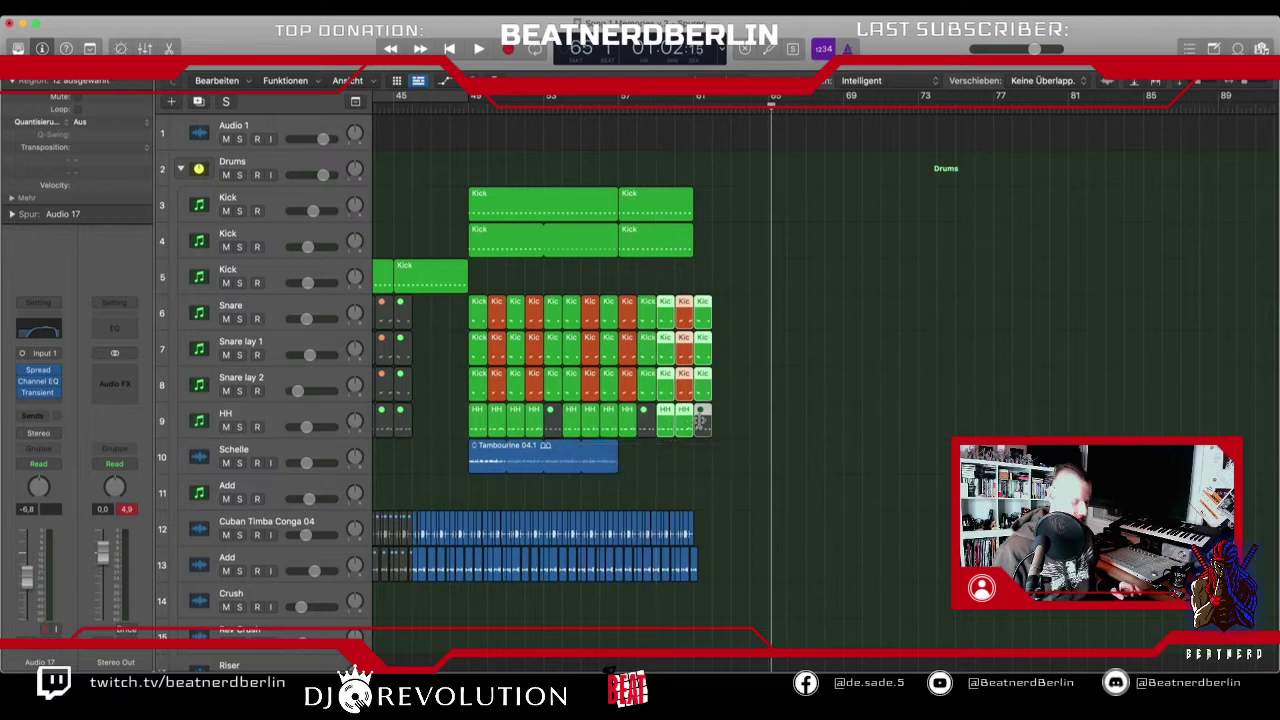
- Unmute the HH regions at bars 53, 58 and 61
{"action": "key", "text": "ctrl+m"}
{"action": "key", "text": "ctrl+m"}
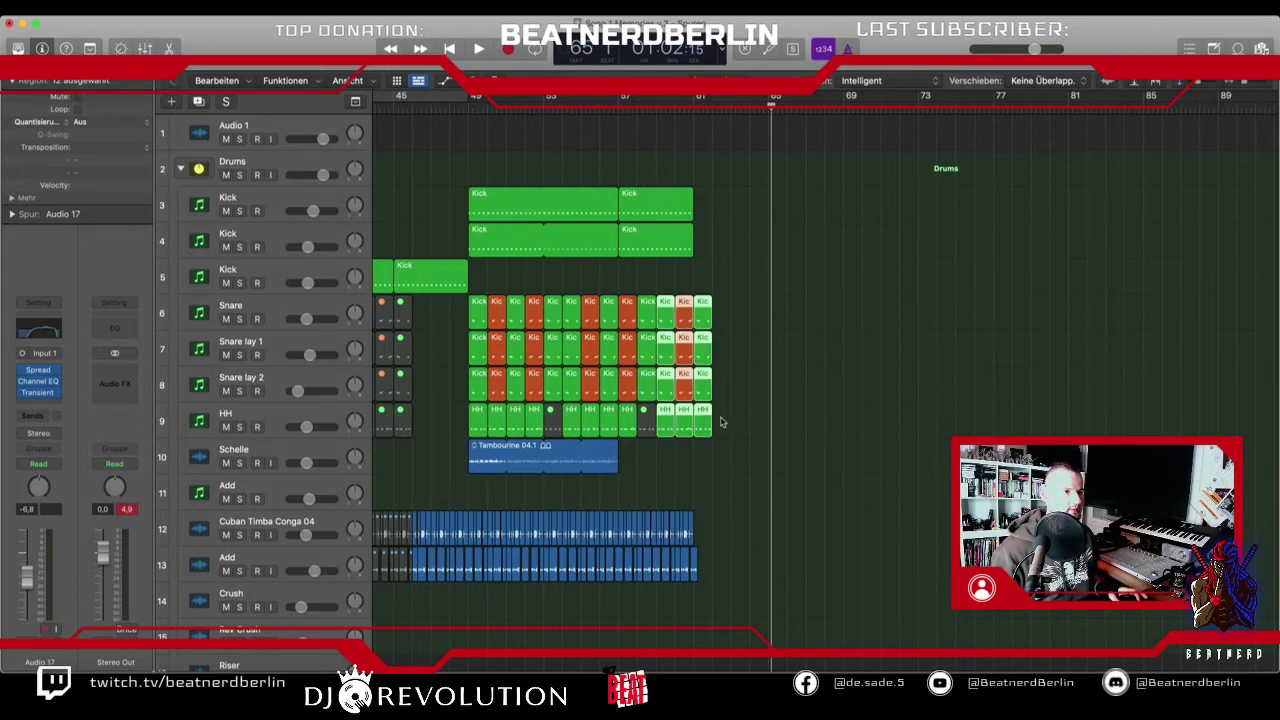
{"action": "left_click", "coordinate": [647, 424]}
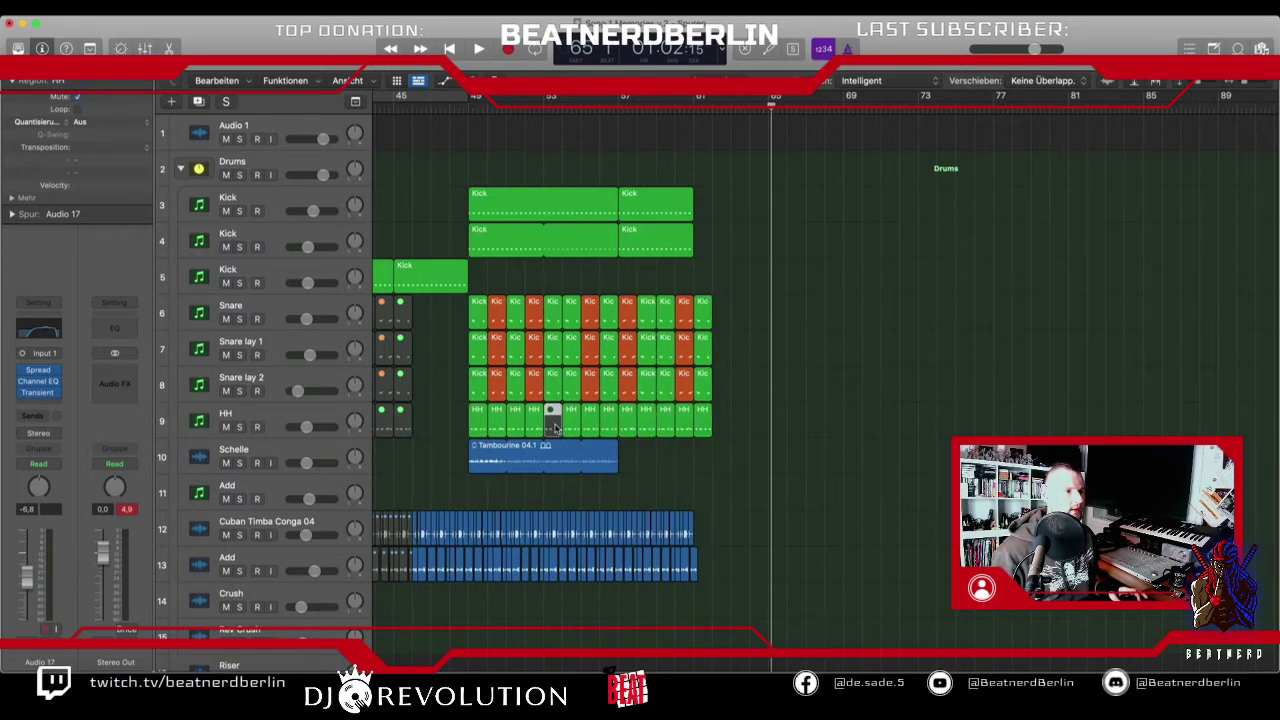
- Extend the Tambourine 04.1 loop to bar 62 and loop the two Kick regions starting at bar 57 to about bar 81
{"action": "left_click_drag", "start_coordinate": [615, 449], "coordinate": [716, 450]}
{"action": "left_click_drag", "start_coordinate": [716, 203], "coordinate": [668, 255]}
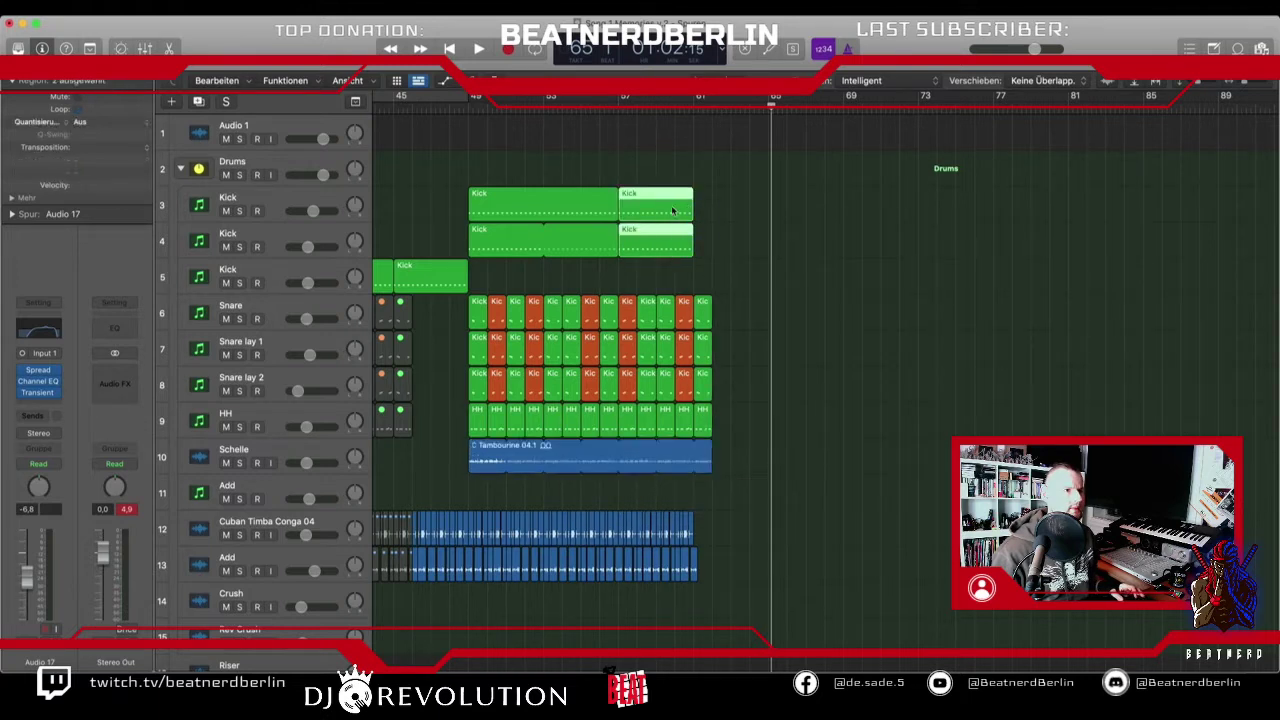
{"action": "left_click_drag", "start_coordinate": [695, 211], "coordinate": [906, 280]}
- Copy the twenty Snare, Snare lay and HH regions from bar 57 to bar 62
{"action": "scroll", "coordinate": [791, 343], "scroll_direction": "down", "scroll_amount": 10}
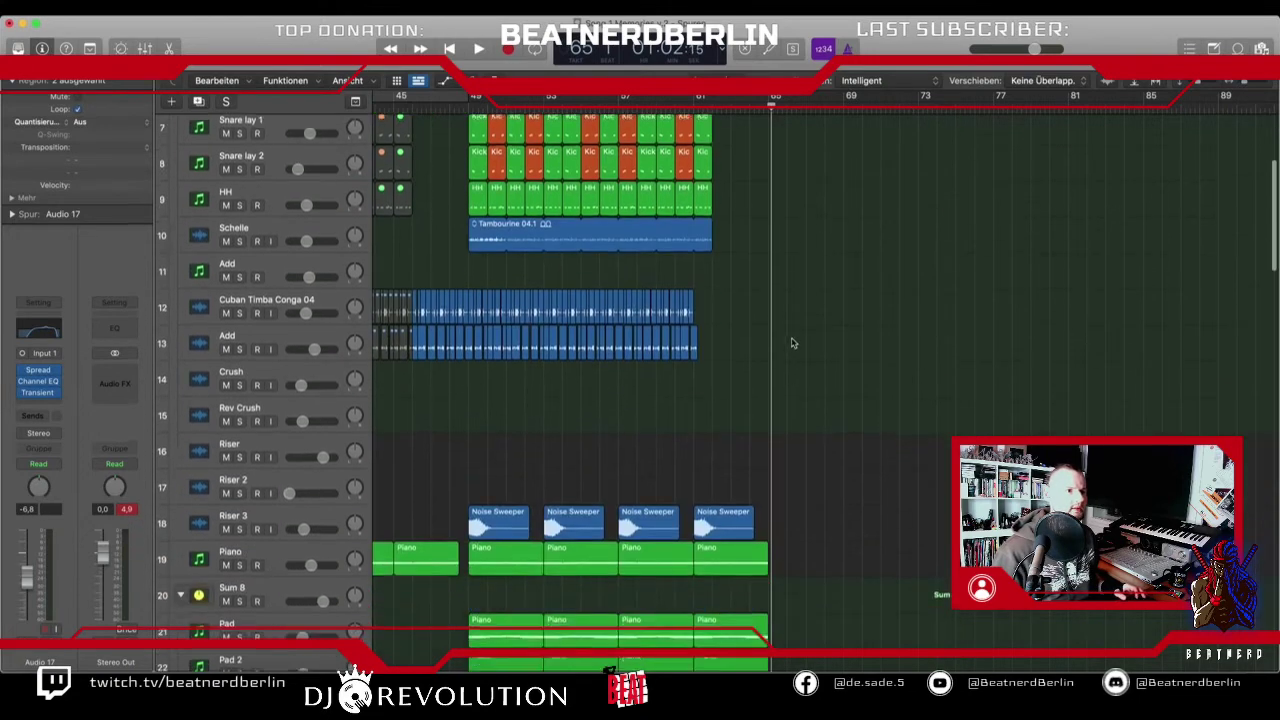
{"action": "scroll", "coordinate": [760, 342], "scroll_direction": "up", "scroll_amount": 8}
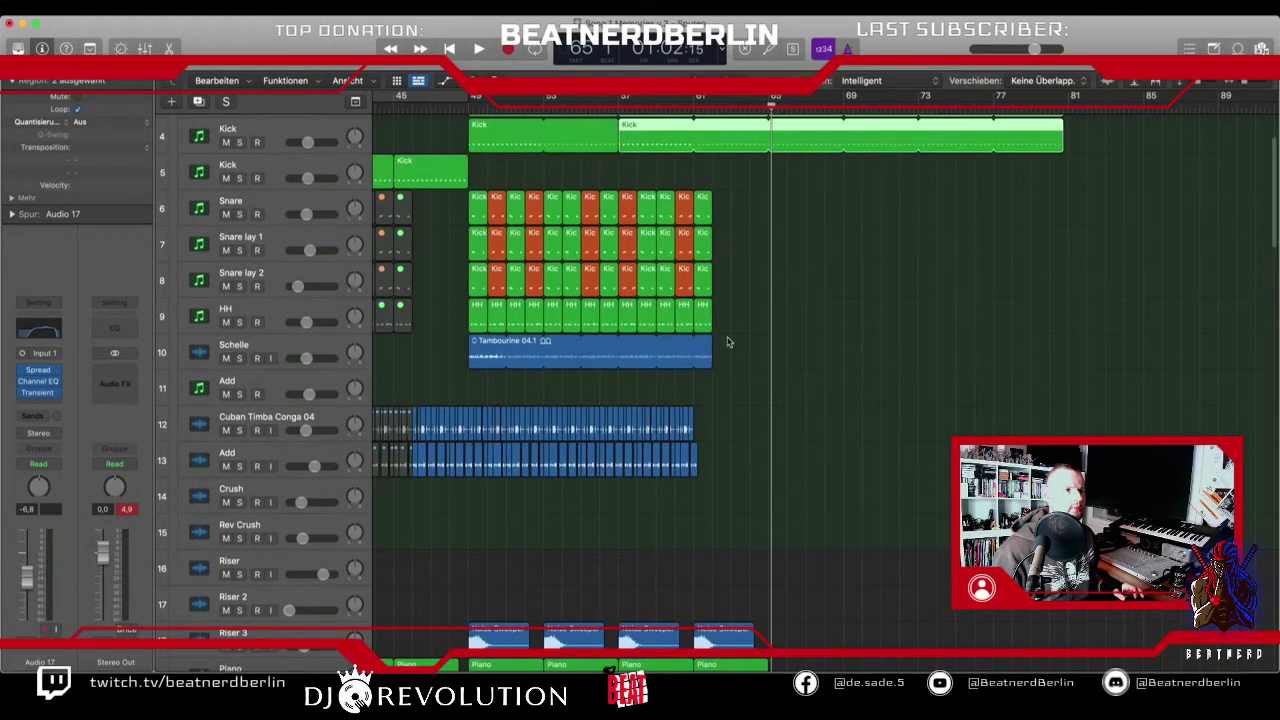
{"action": "left_click_drag", "start_coordinate": [724, 322], "coordinate": [721, 212]}
{"action": "scroll", "coordinate": [726, 260], "scroll_direction": "down", "scroll_amount": 3}
{"action": "scroll", "coordinate": [726, 260], "scroll_direction": "up", "scroll_amount": 3}
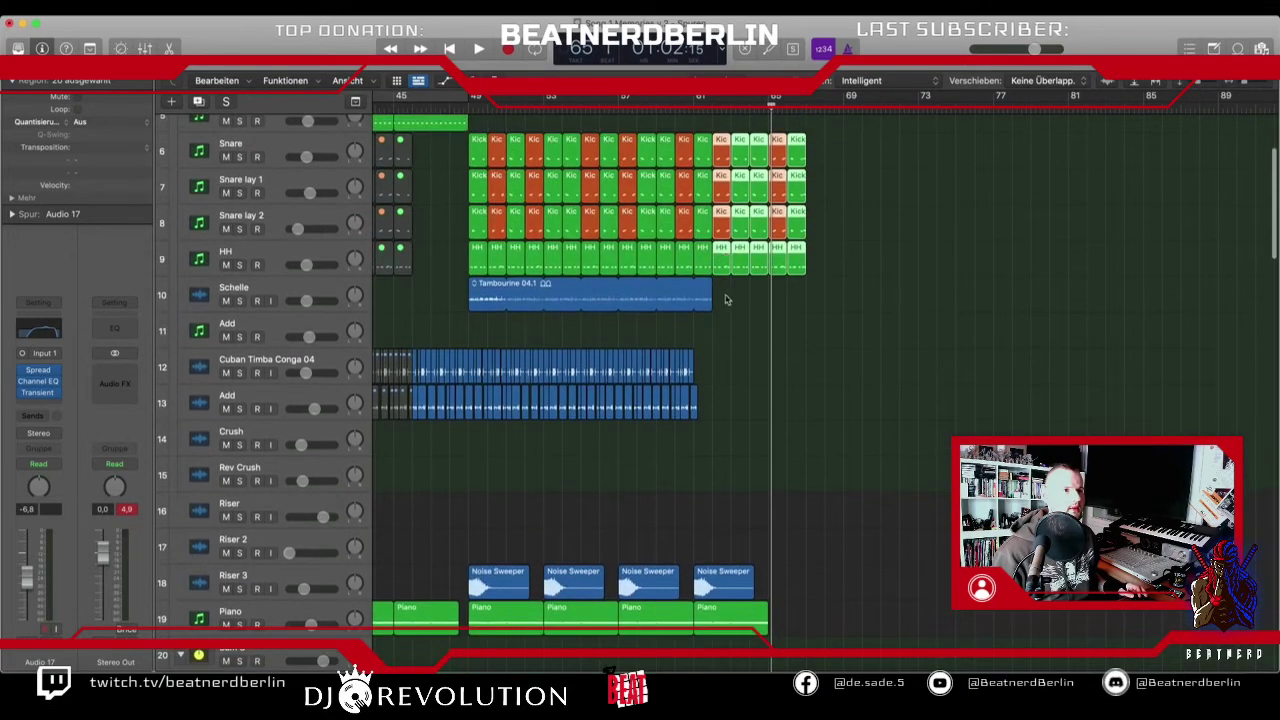
- Extend the Tambourine 04.1 loop to bar 67 and copy the last Cuban Timba Conga 04 and Add regions onward from bar 61
{"action": "left_click_drag", "start_coordinate": [716, 286], "coordinate": [806, 286]}
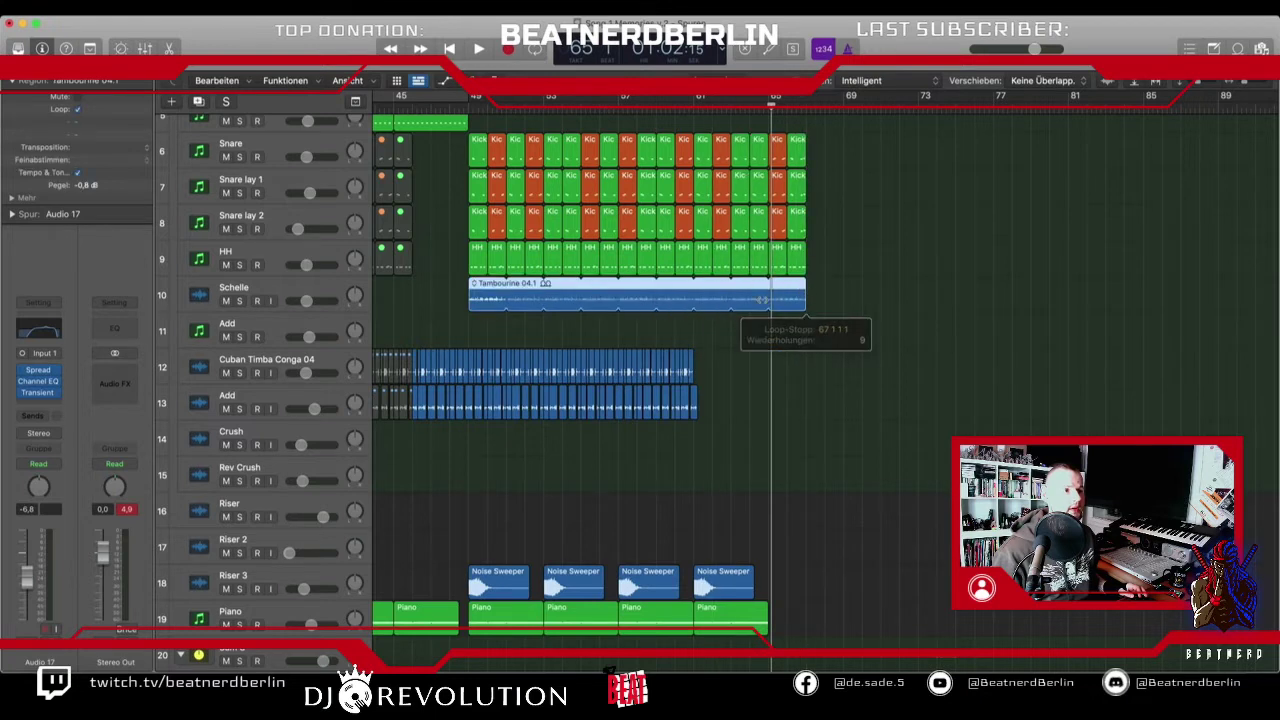
{"action": "scroll", "coordinate": [720, 306], "scroll_direction": "down", "scroll_amount": 3}
{"action": "left_click_drag", "start_coordinate": [711, 249], "coordinate": [750, 262]}
- Play the drop from bar 49 and review the bass, lead, guitar and vocal tracks below
{"action": "scroll", "coordinate": [673, 390], "scroll_direction": "down", "scroll_amount": 10}
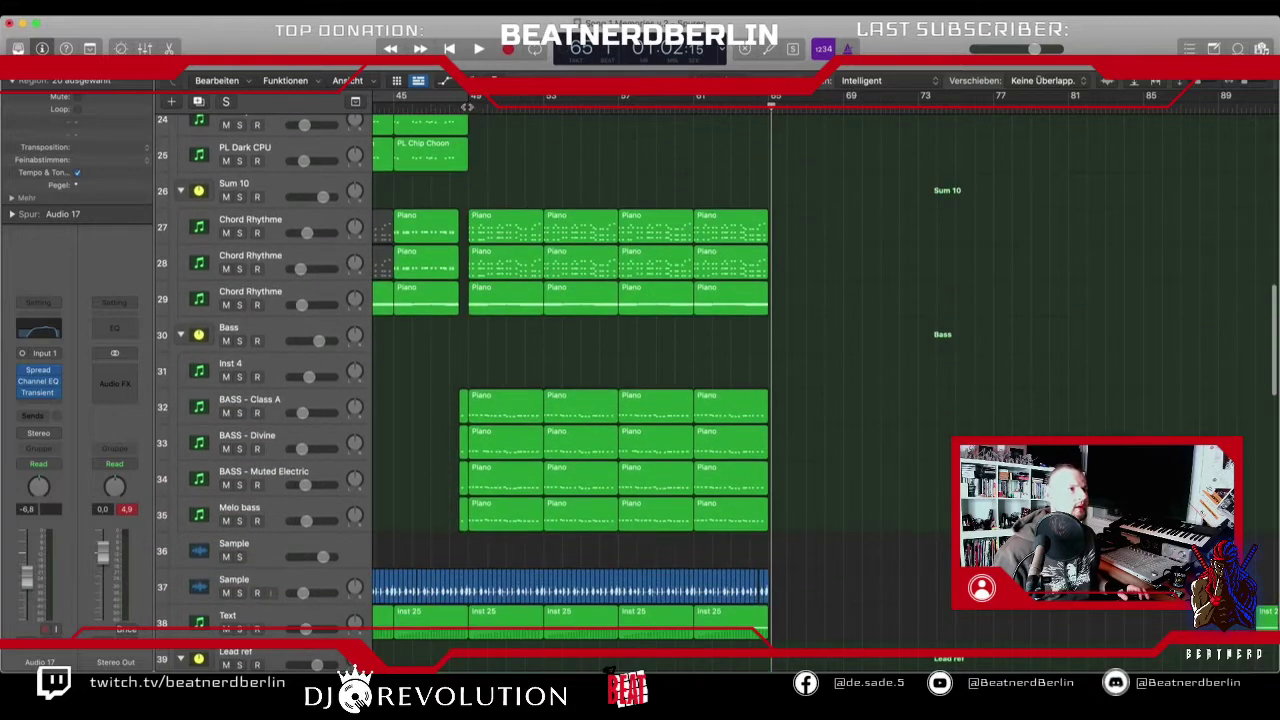
{"action": "left_click", "coordinate": [470, 104]}
{"action": "key", "text": "space"}
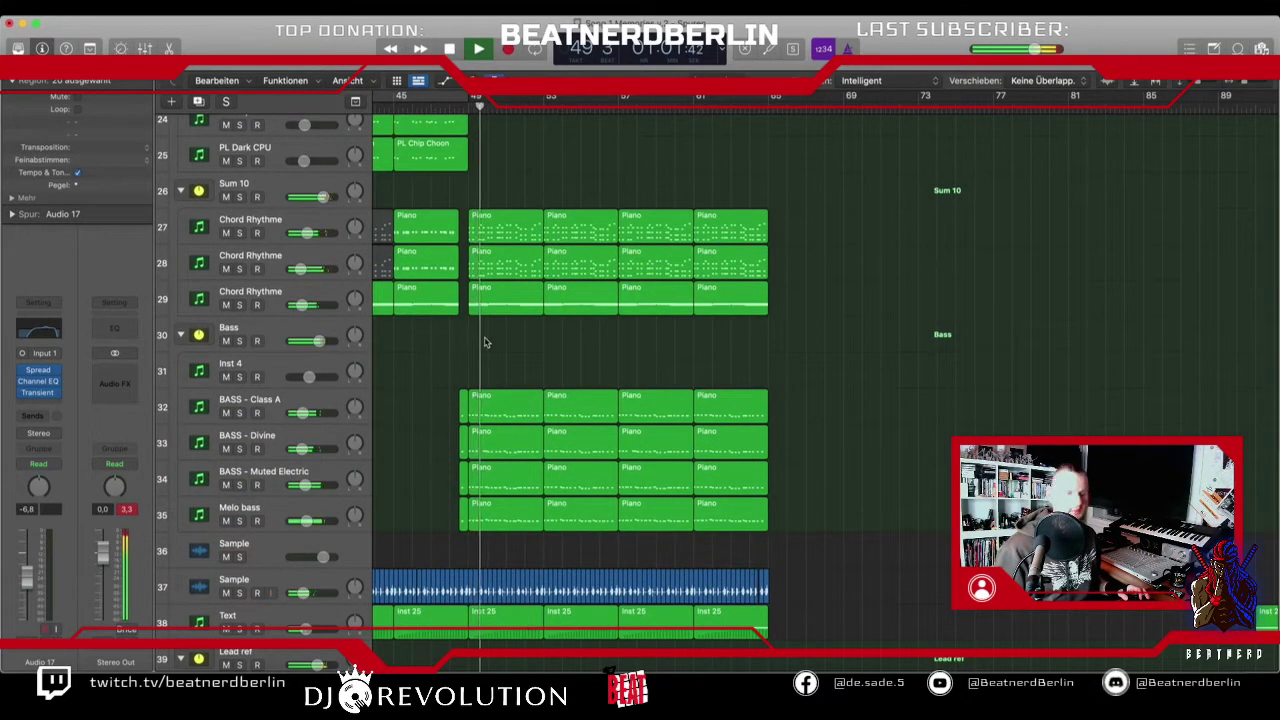
{"action": "key", "text": "super+Left"}
{"action": "scroll", "coordinate": [485, 342], "scroll_direction": "down", "scroll_amount": 9}
{"action": "scroll", "coordinate": [484, 342], "scroll_direction": "down", "scroll_amount": 2}
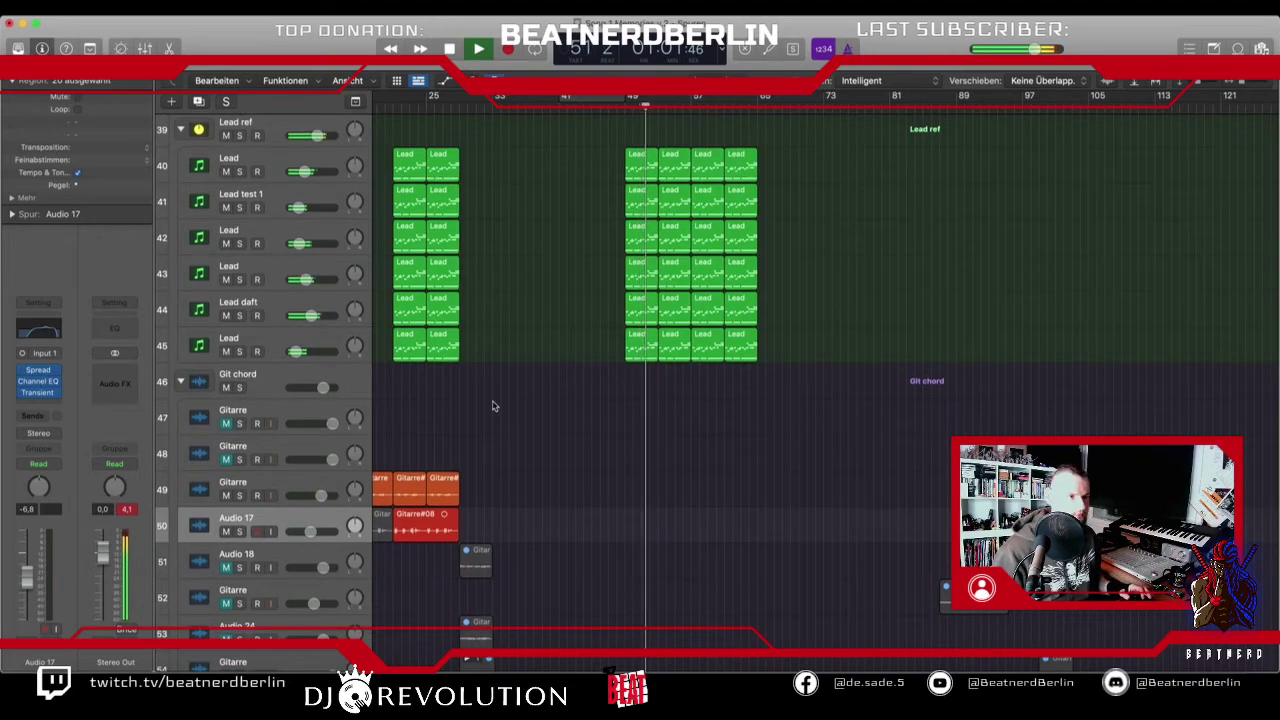
{"action": "scroll", "coordinate": [492, 405], "scroll_direction": "down", "scroll_amount": 15}
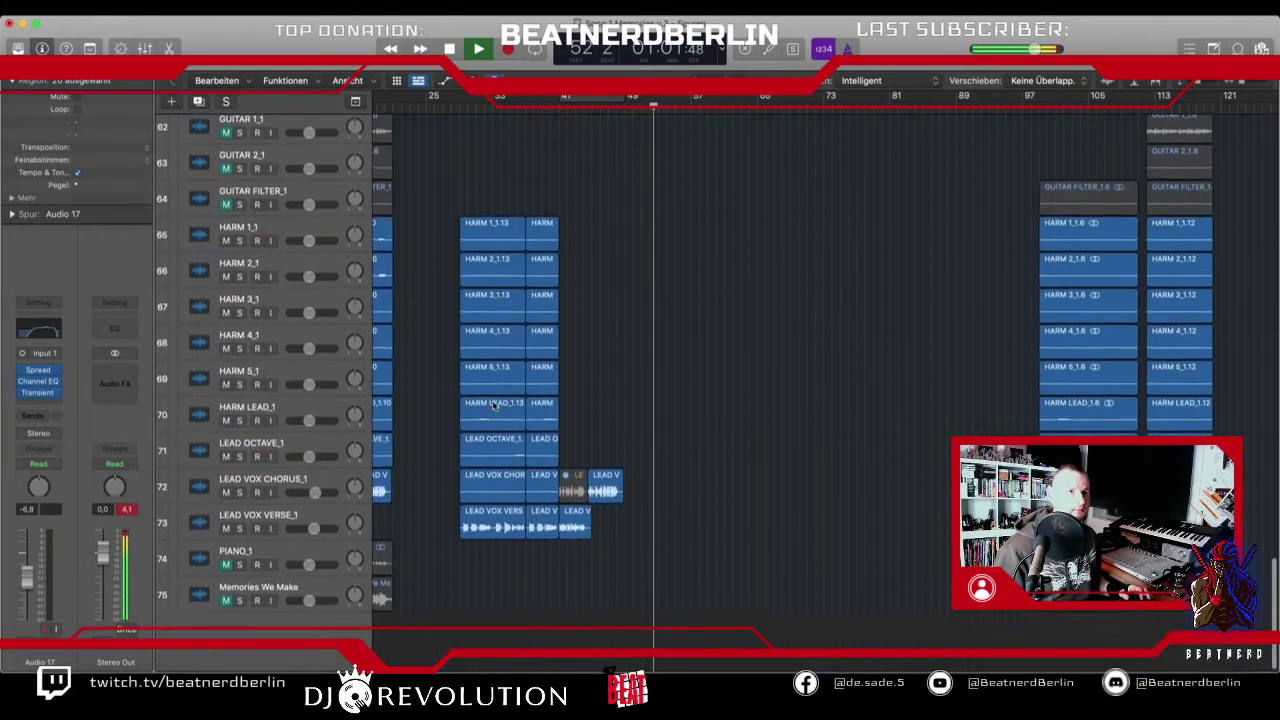
- Listen to the drop up to bar 57 while comparing the bass, intro lead, harmony and drum tracks, and stop playback
{"action": "scroll", "coordinate": [492, 405], "scroll_direction": "up", "scroll_amount": 20}
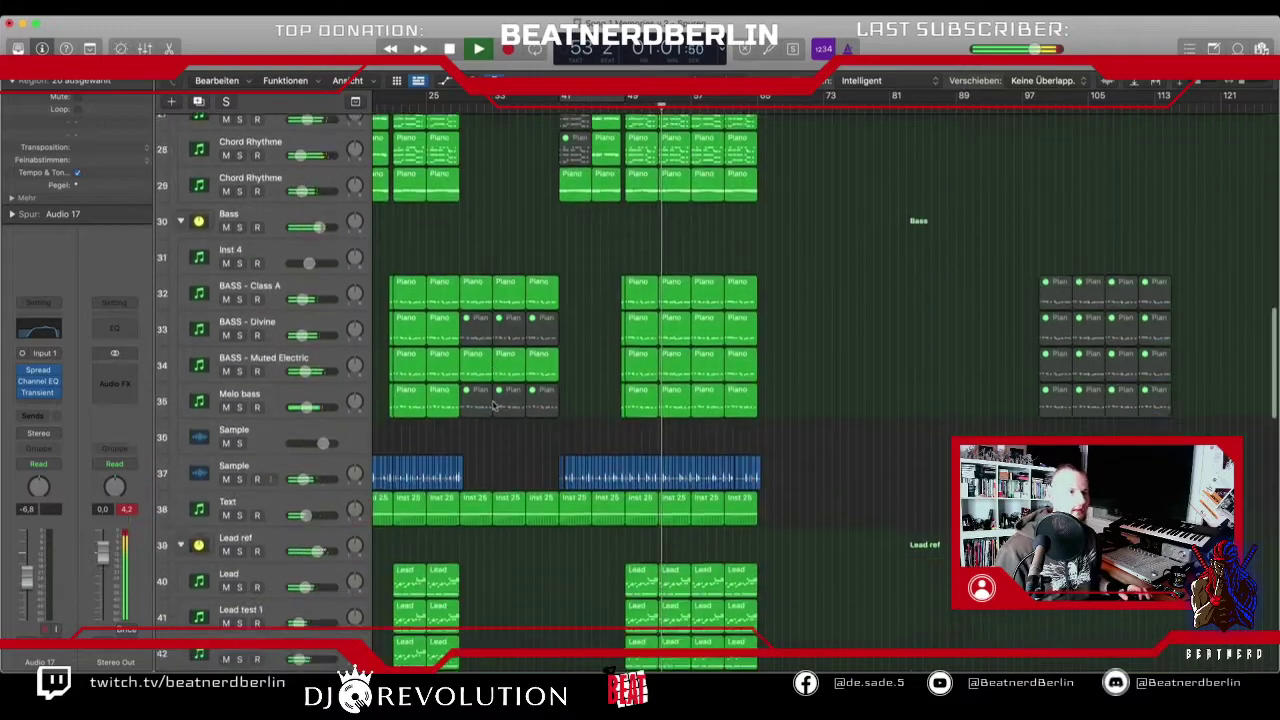
{"action": "scroll", "coordinate": [492, 405], "scroll_direction": "down", "scroll_amount": 18}
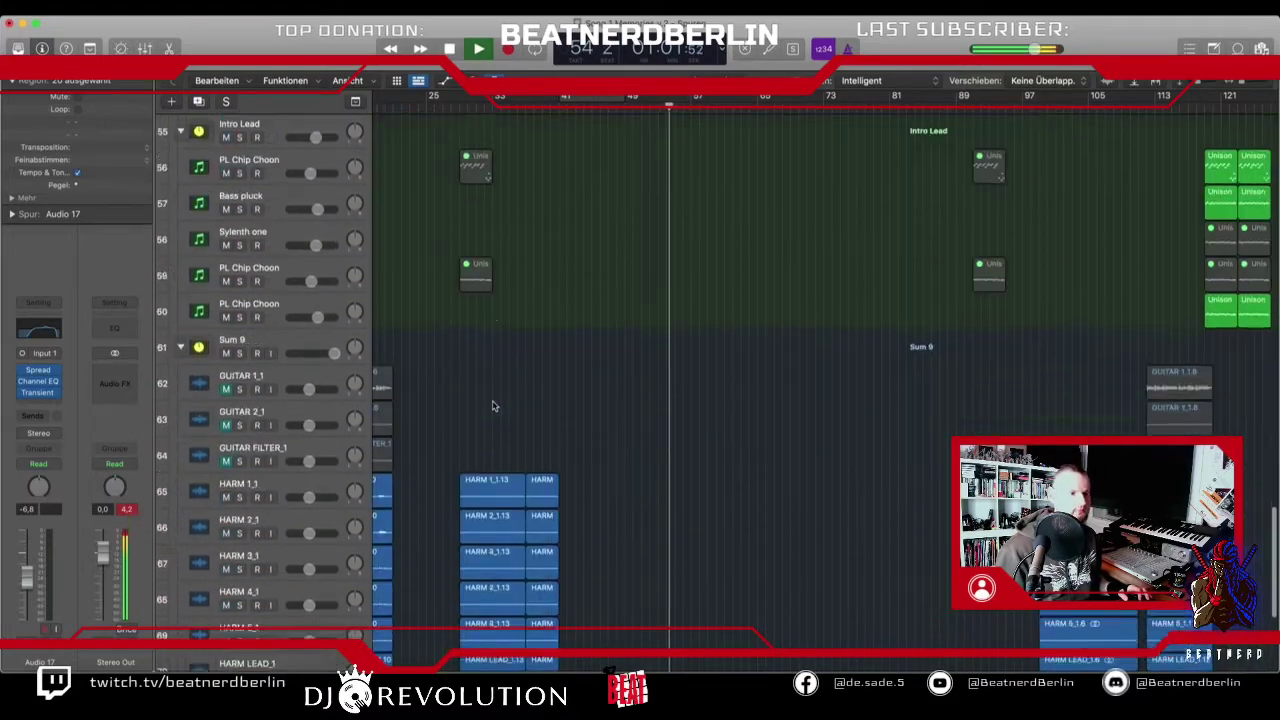
{"action": "scroll", "coordinate": [492, 405], "scroll_direction": "up", "scroll_amount": 20}
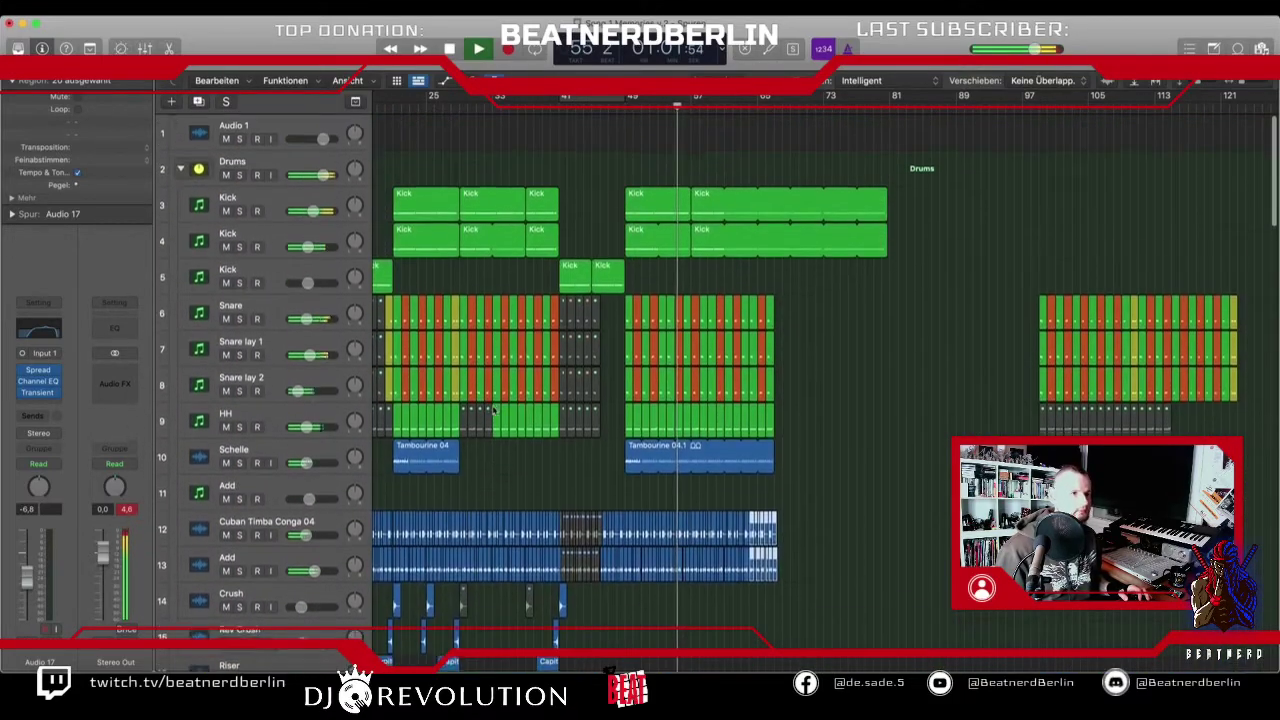
{"action": "key", "text": "super+Right"}
{"action": "key", "text": "super+Right"}
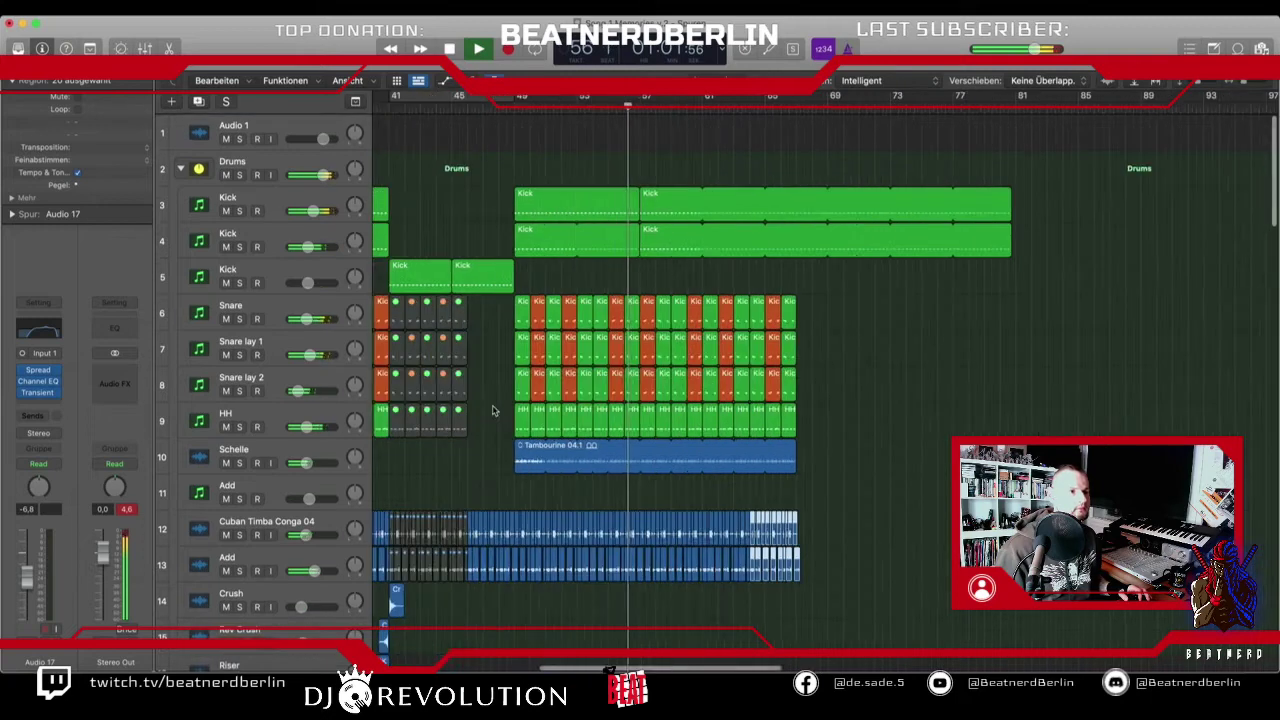
{"action": "key", "text": "space"}
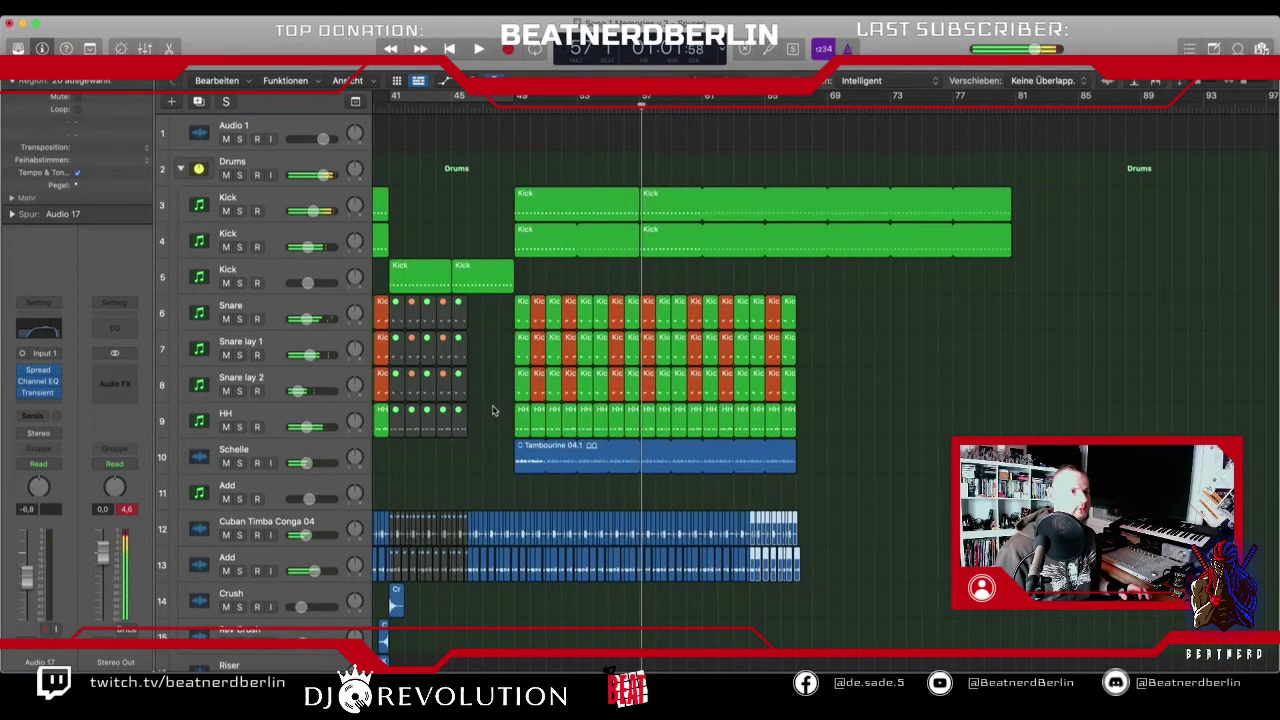
- Replace the Snare, Snare lay 1 and Snare lay 2 regions from bar 54 with copies of the preceding five bars, up to bar 69
{"action": "key", "text": "super+Right"}
{"action": "key", "text": "super+Right"}
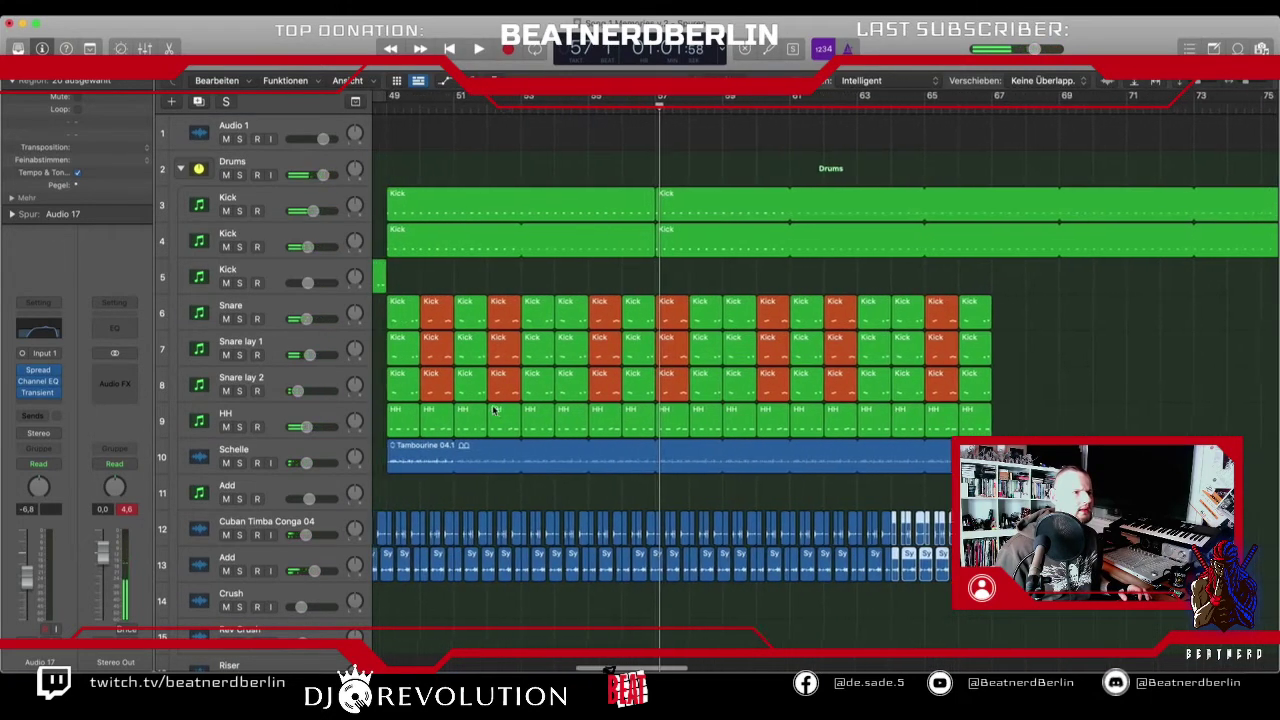
{"action": "scroll", "coordinate": [493, 410], "scroll_direction": "left", "scroll_amount": 2}
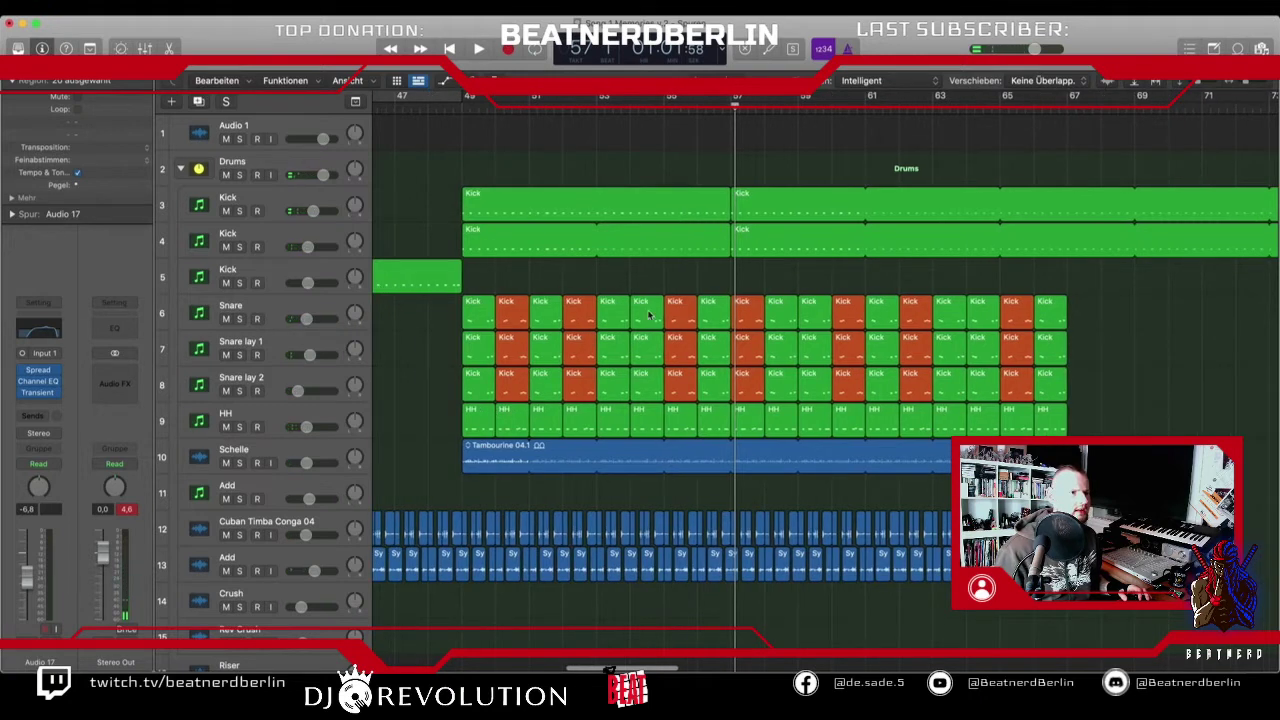
{"action": "left_click_drag", "start_coordinate": [650, 290], "coordinate": [1106, 390]}
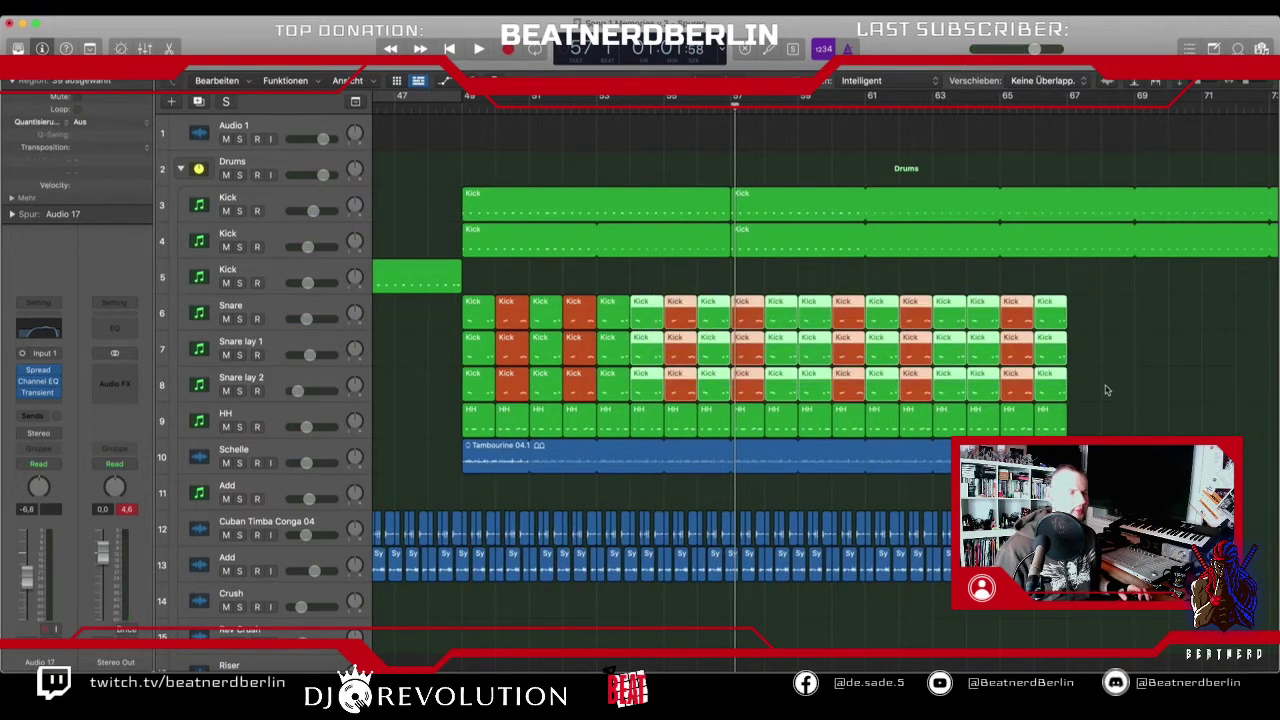
{"action": "key", "text": "Delete"}
{"action": "left_click_drag", "start_coordinate": [653, 317], "coordinate": [977, 390]}
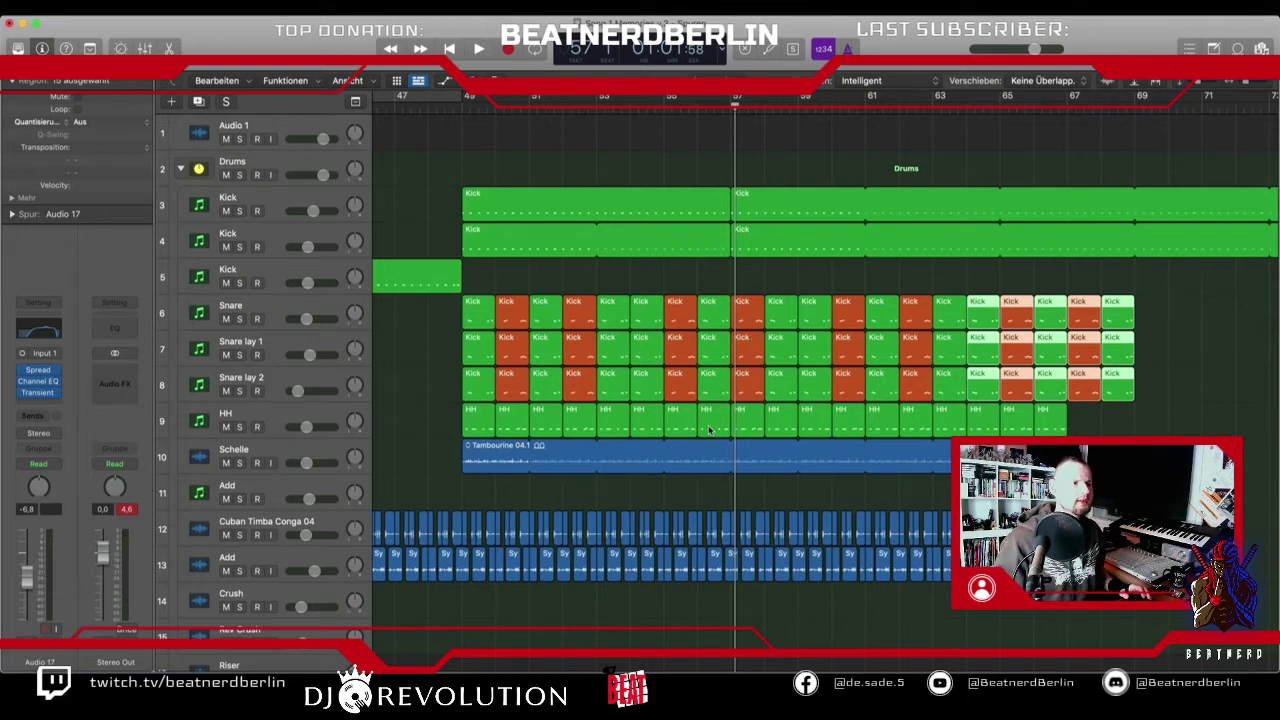
- Return the playhead to bar 49 and examine the riser, lead, guitar and vocal tracks for material that could fill the drop
{"action": "left_click", "coordinate": [461, 104]}
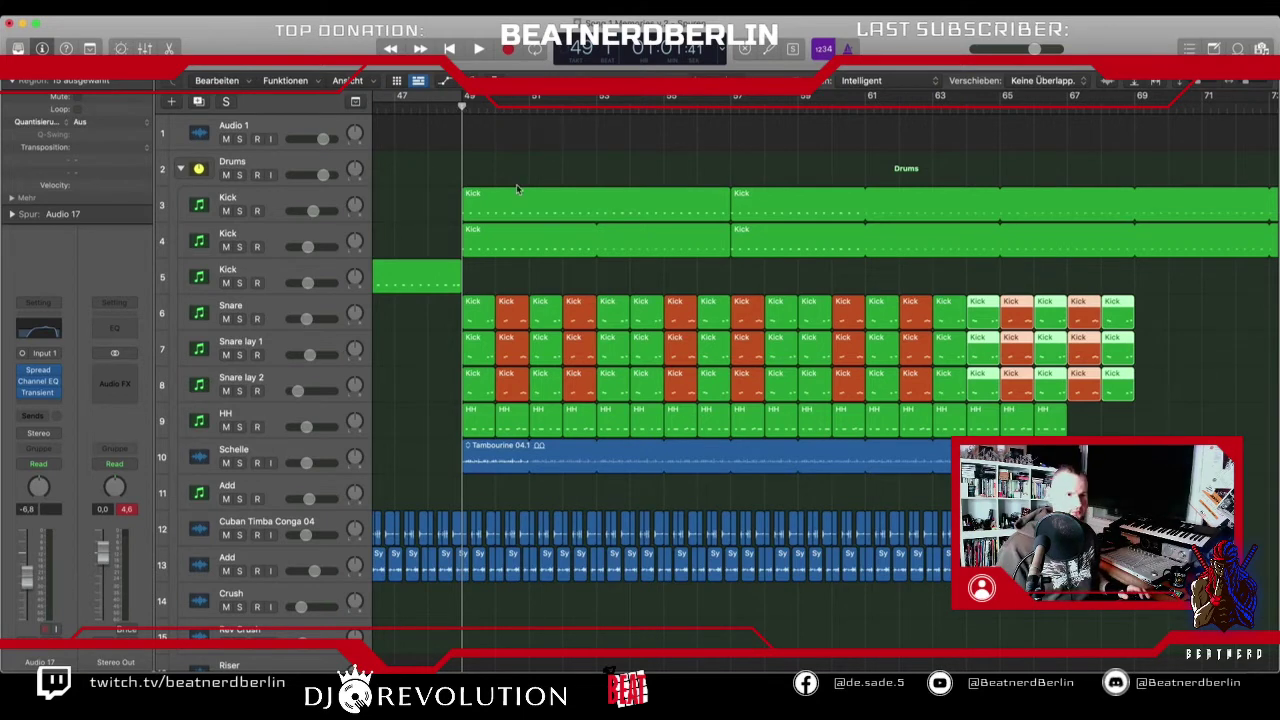
{"action": "key", "text": "super+Left"}
{"action": "key", "text": "super+Left"}
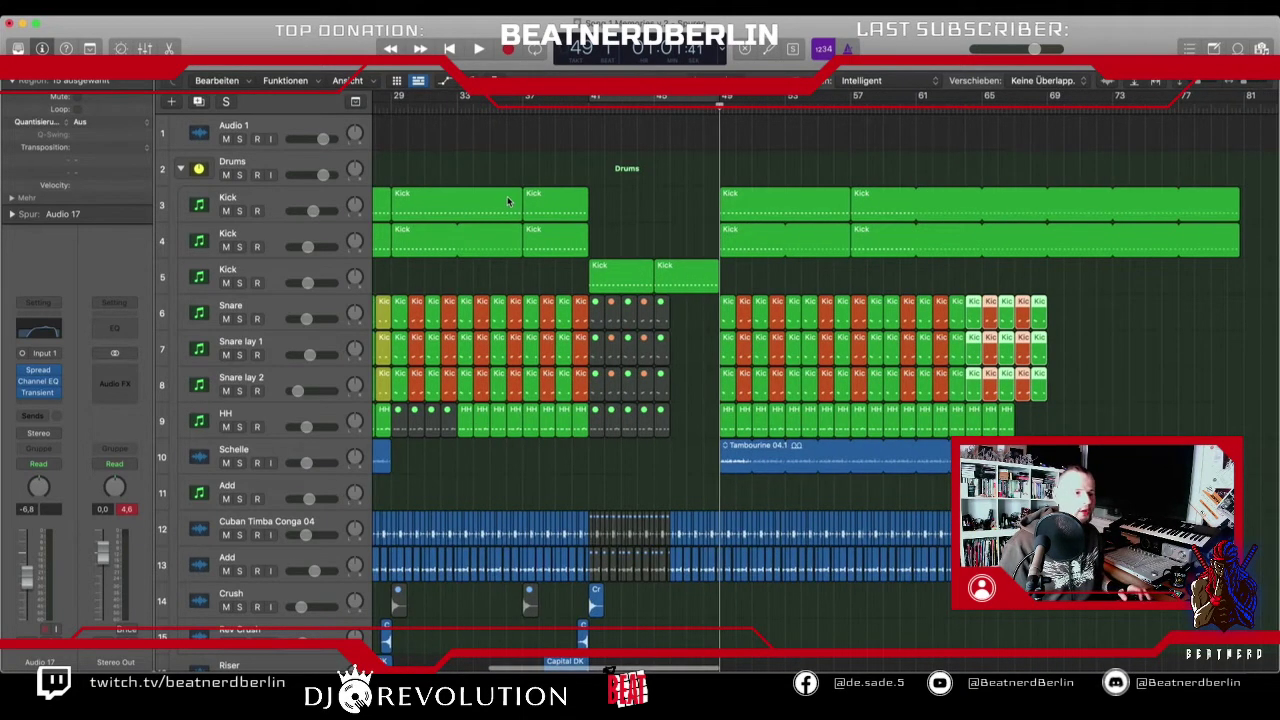
{"action": "scroll", "coordinate": [661, 277], "scroll_direction": "down", "scroll_amount": 10}
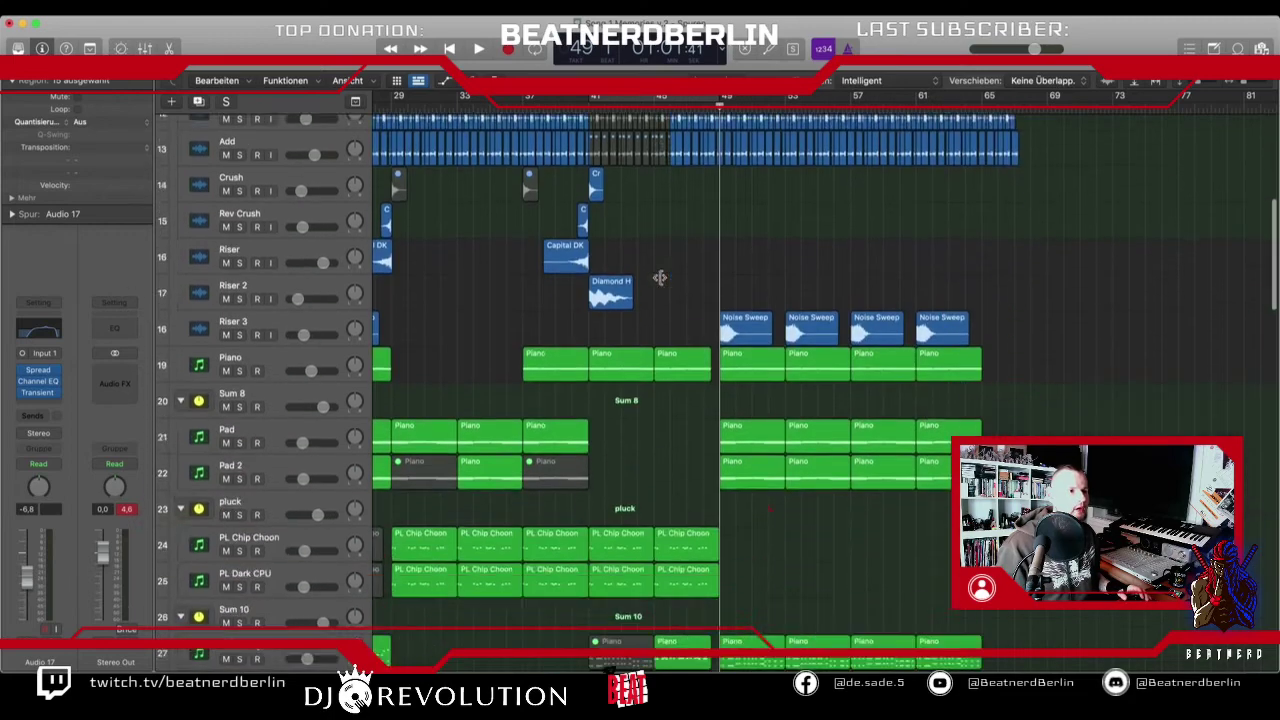
{"action": "scroll", "coordinate": [679, 369], "scroll_direction": "down", "scroll_amount": 4}
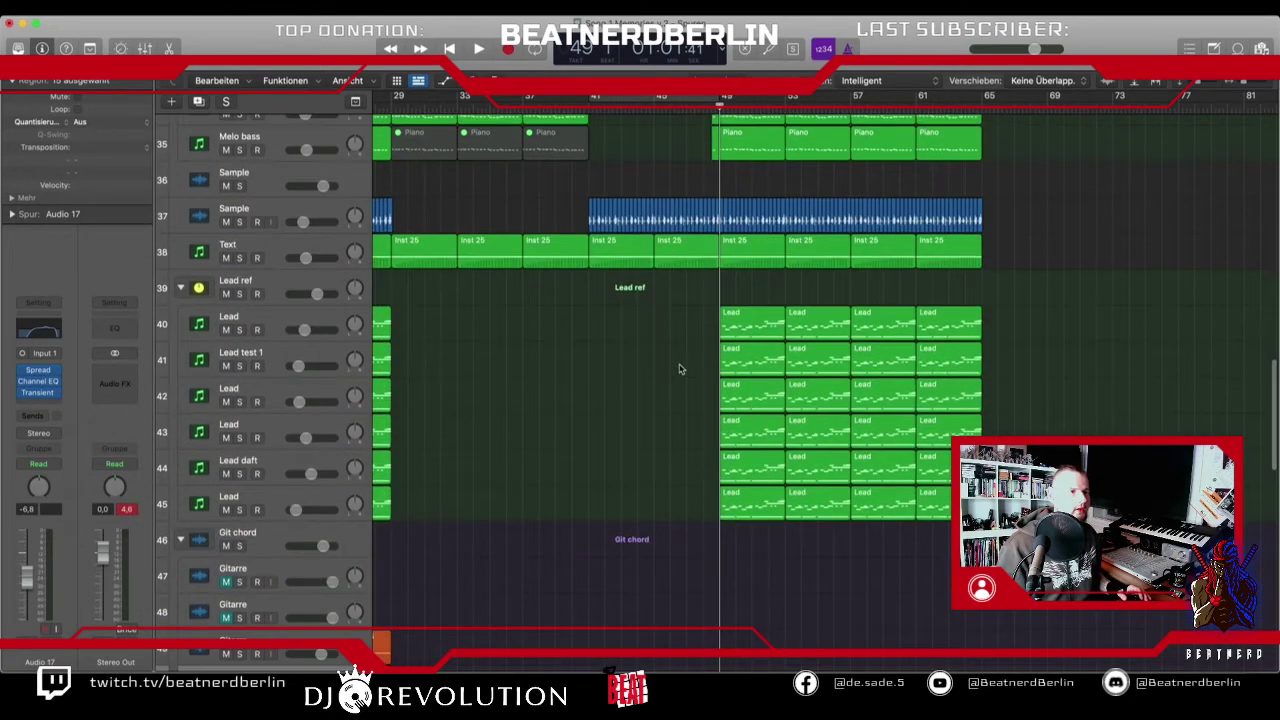
{"action": "scroll", "coordinate": [752, 323], "scroll_direction": "down", "scroll_amount": 4}
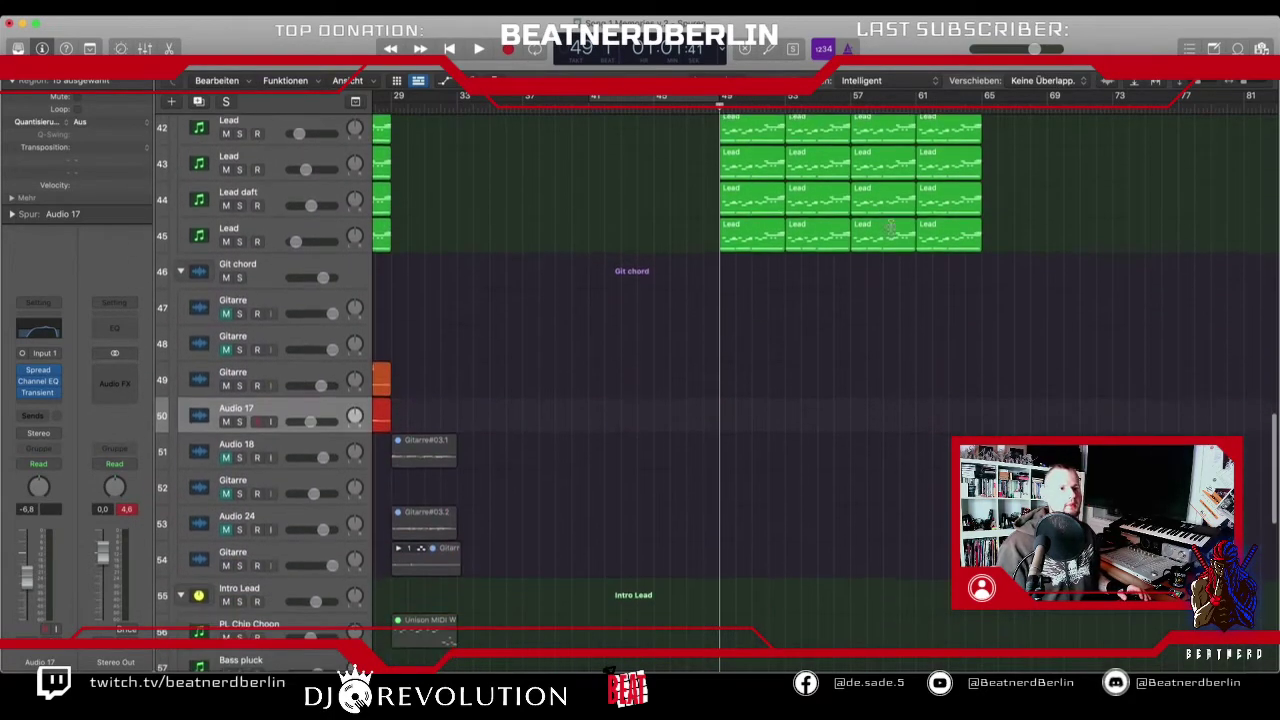
{"action": "scroll", "coordinate": [713, 381], "scroll_direction": "down", "scroll_amount": 10}
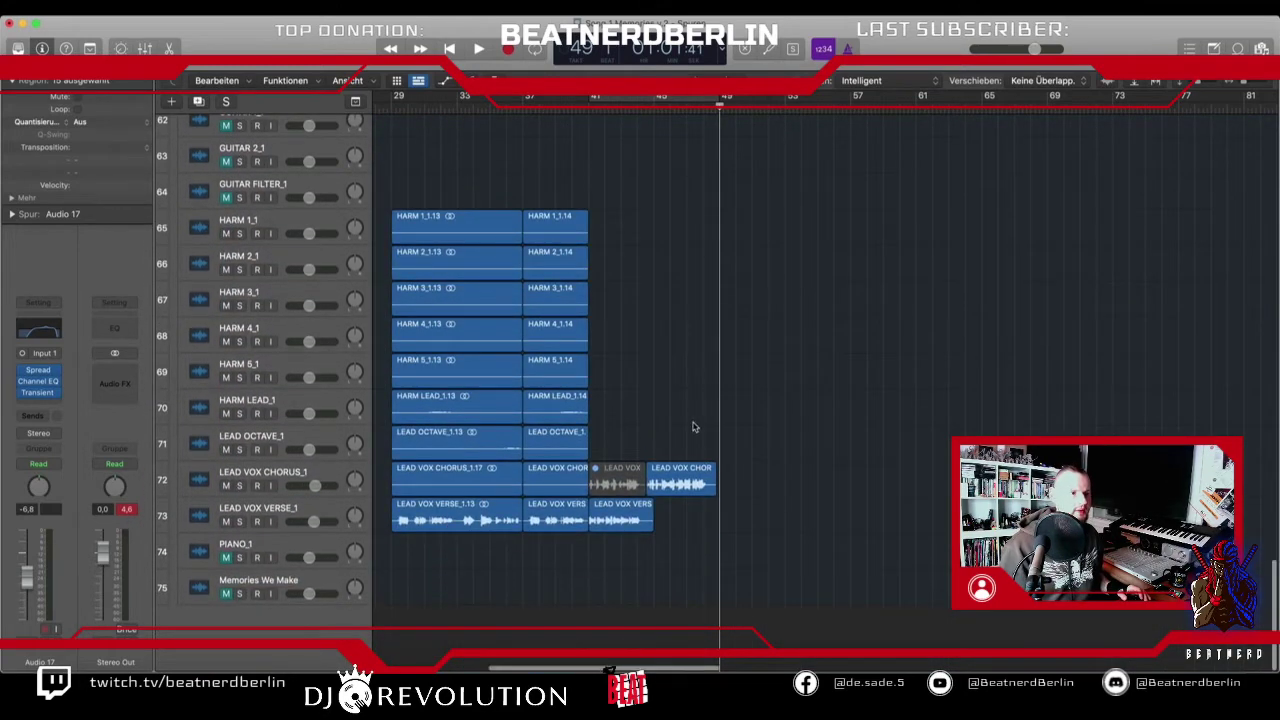
{"action": "scroll", "coordinate": [693, 427], "scroll_direction": "down", "scroll_amount": 6}
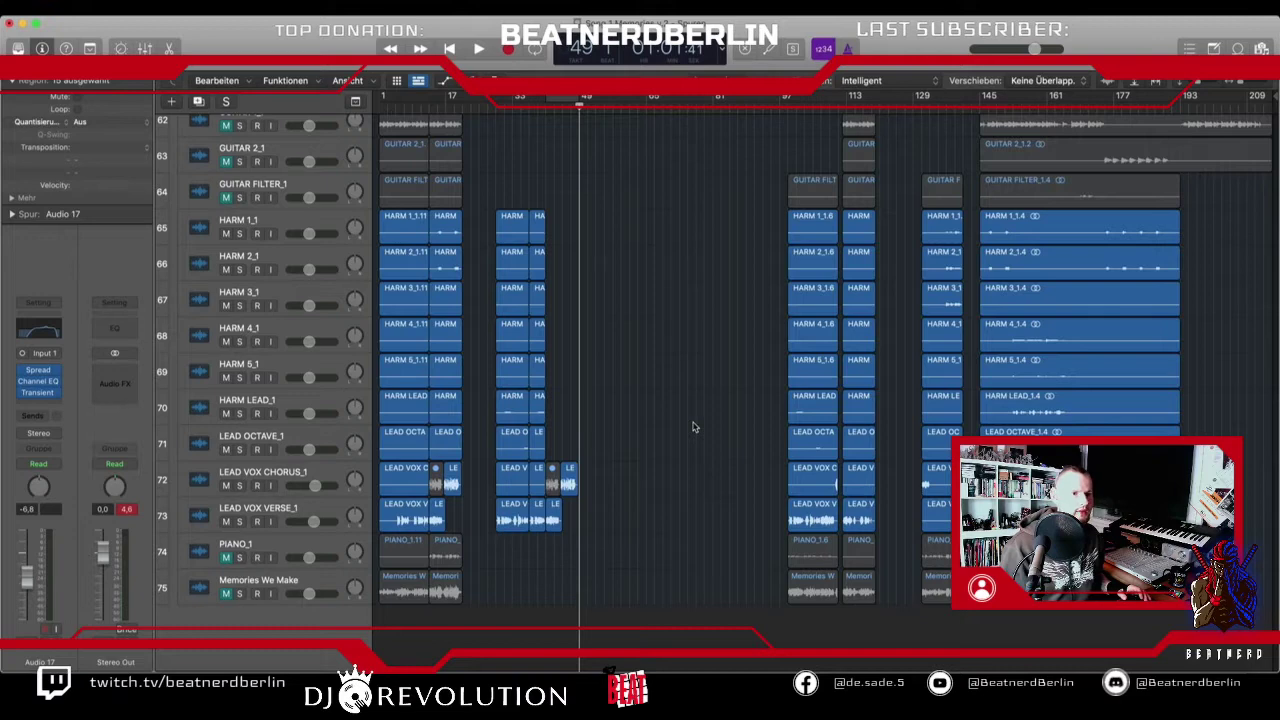
{"action": "scroll", "coordinate": [290, 330], "scroll_direction": "up", "scroll_amount": 5}
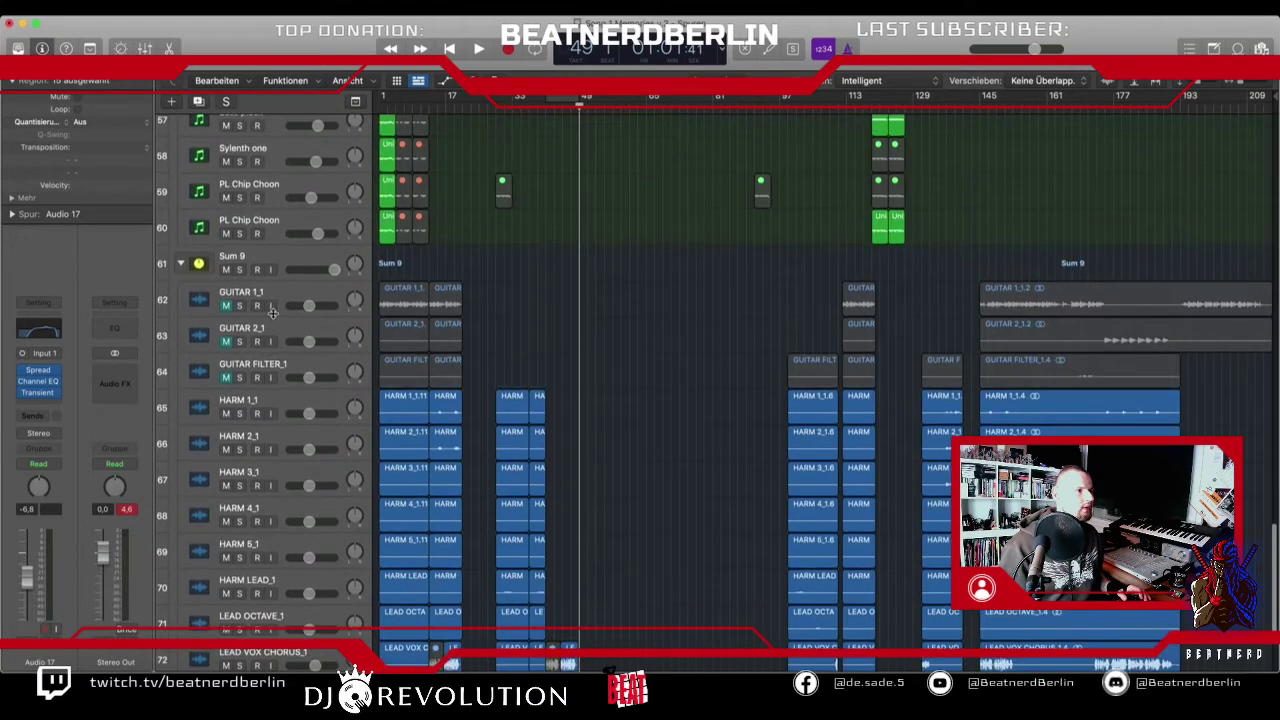
- Solo the Sum 9 track stack and listen to its harmony vocals from bar 136
{"action": "left_click", "coordinate": [240, 270]}
{"action": "scroll", "coordinate": [583, 432], "scroll_direction": "down", "scroll_amount": 5}
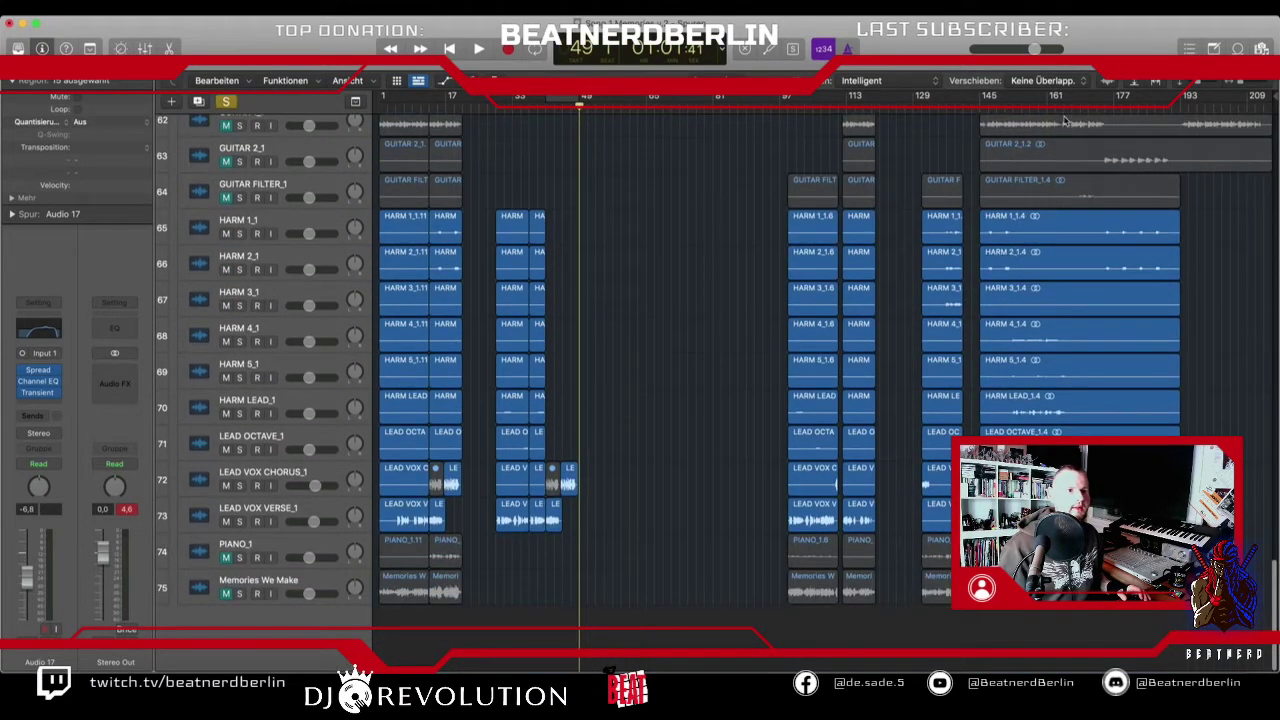
{"action": "left_click", "coordinate": [942, 111]}
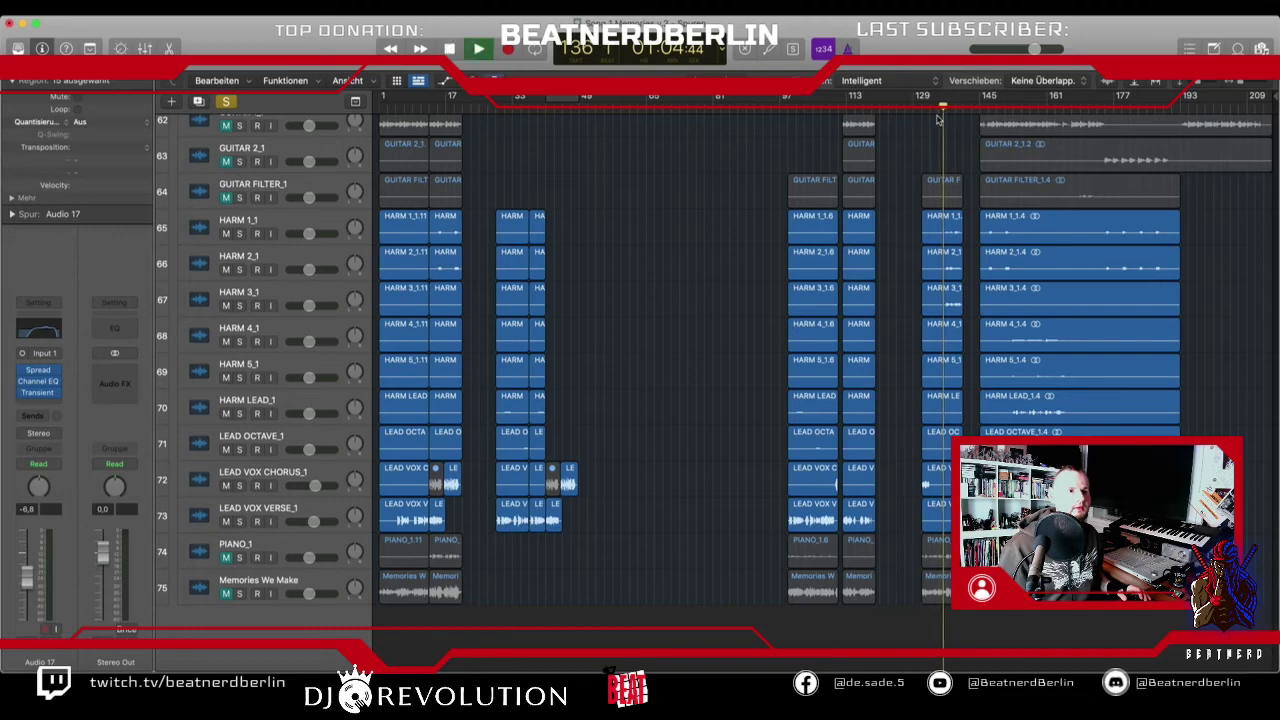
{"action": "key", "text": "super+Right"}
{"action": "key", "text": "super+Right"}
{"action": "key", "text": "super+Right"}
{"action": "key", "text": "super+Right"}
{"action": "key", "text": "super+Right"}
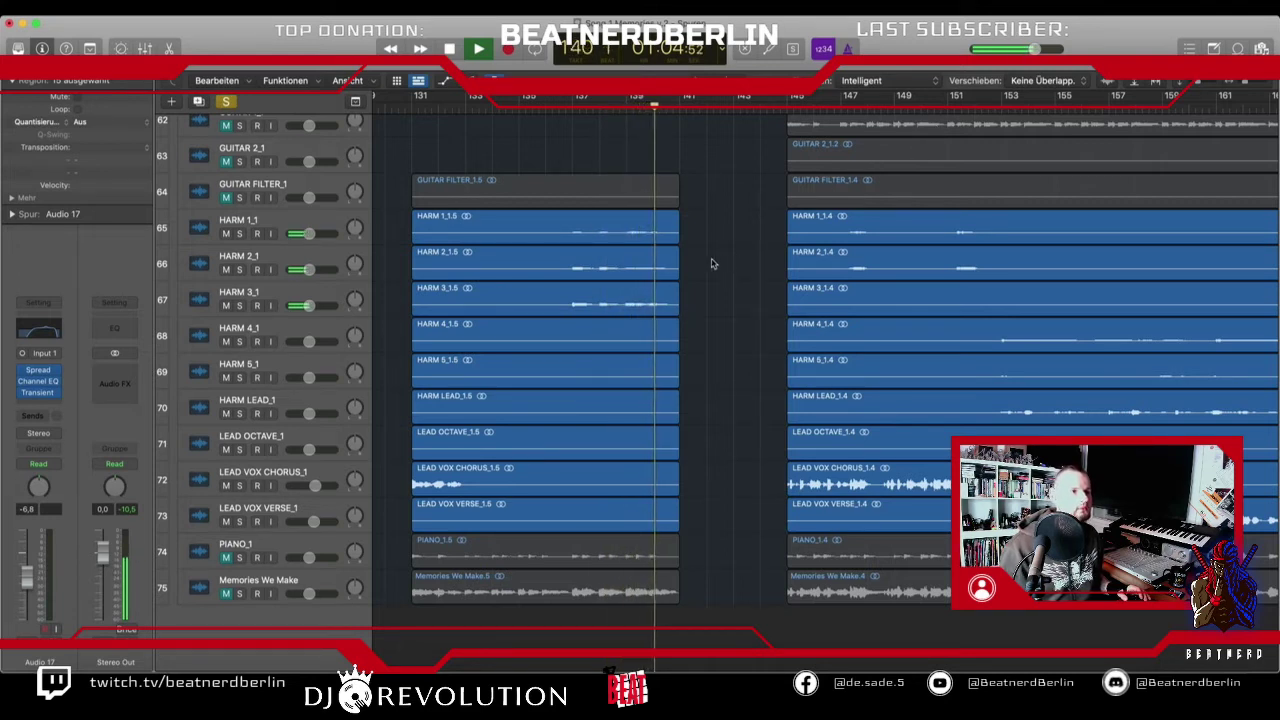
{"action": "key", "text": "super+Left"}
{"action": "key", "text": "super+Left"}
{"action": "key", "text": "super+Left"}
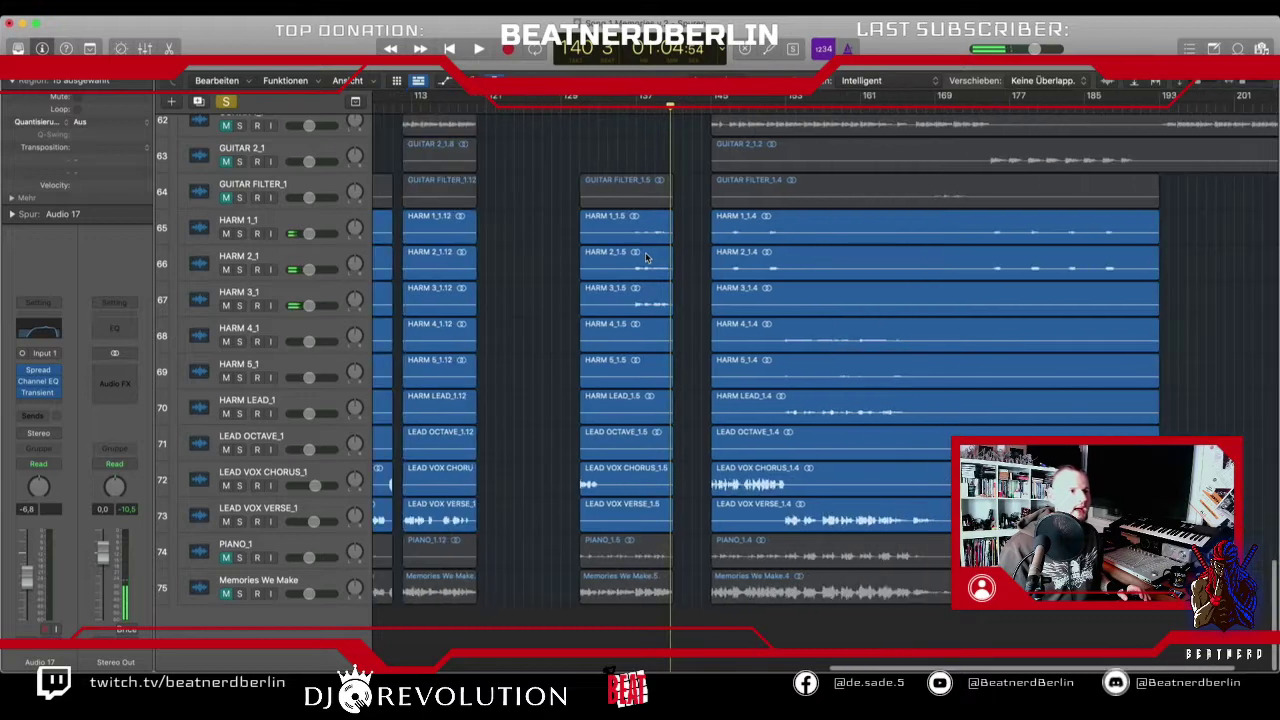
- Split the GUITAR FILTER, HARM 1, HARM 2 and HARM 3 regions at bar 136 with the Scissors tool
{"action": "scroll", "coordinate": [646, 258], "scroll_direction": "left", "scroll_amount": 3}
{"action": "scroll", "coordinate": [646, 258], "scroll_direction": "up", "scroll_amount": 1}
{"action": "scroll", "coordinate": [646, 258], "scroll_direction": "left", "scroll_amount": 3}
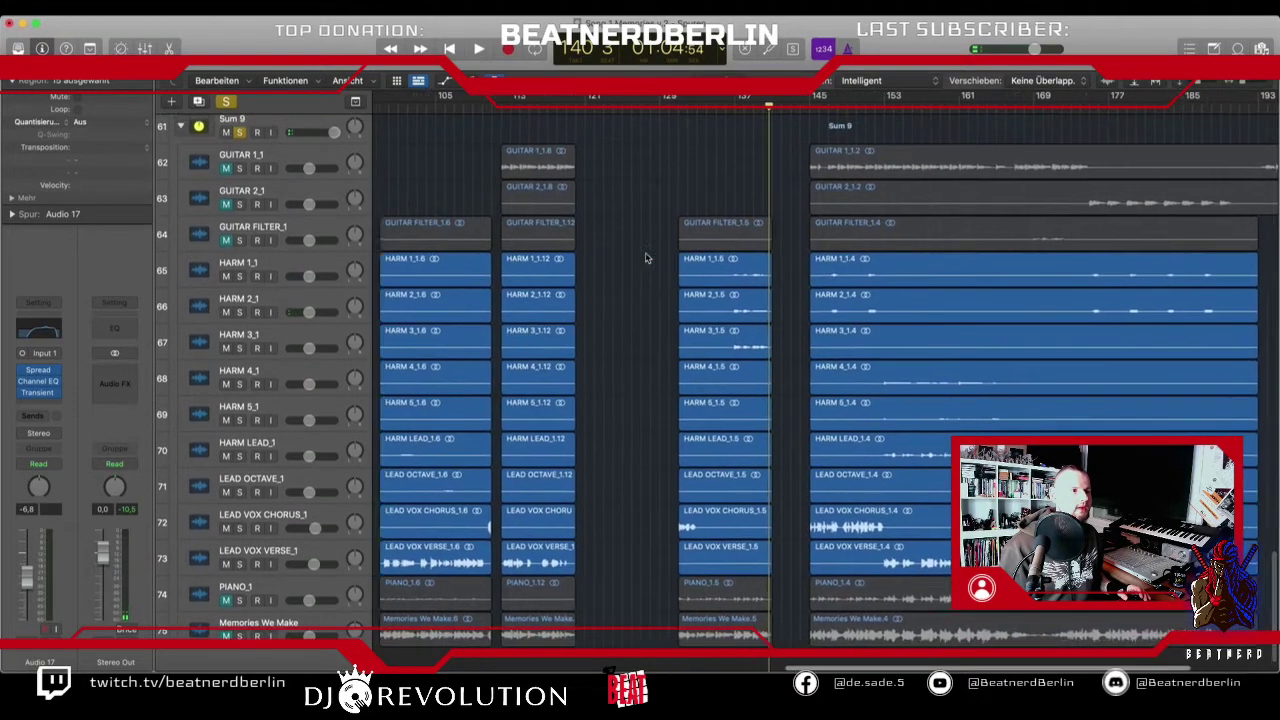
{"action": "scroll", "coordinate": [663, 251], "scroll_direction": "left", "scroll_amount": 3}
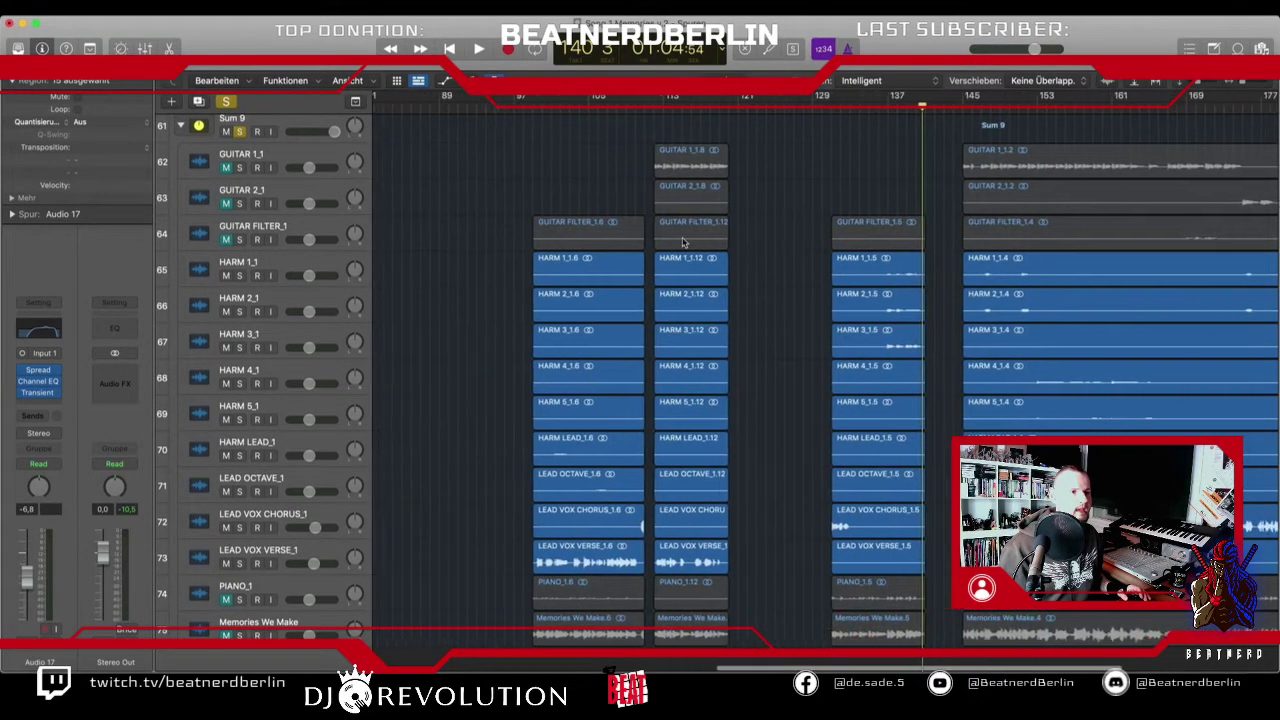
{"action": "left_click_drag", "start_coordinate": [915, 112], "coordinate": [899, 110]}
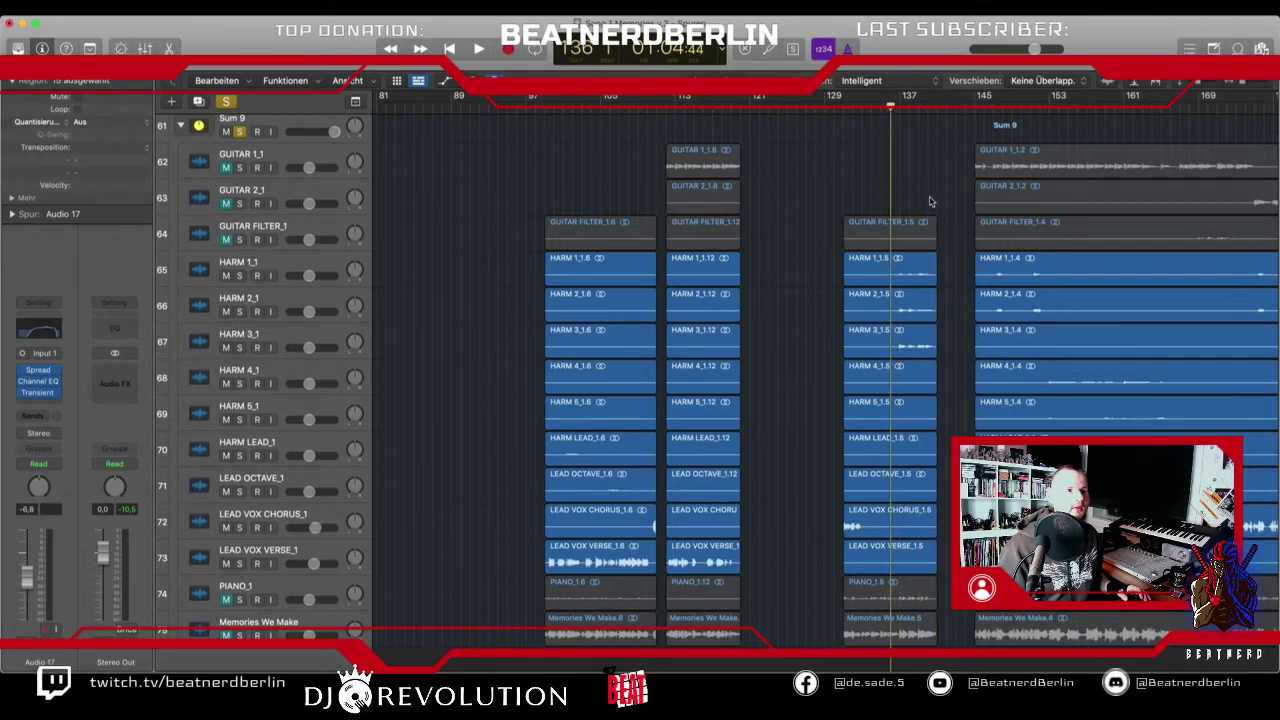
{"action": "left_click_drag", "start_coordinate": [915, 173], "coordinate": [922, 334]}
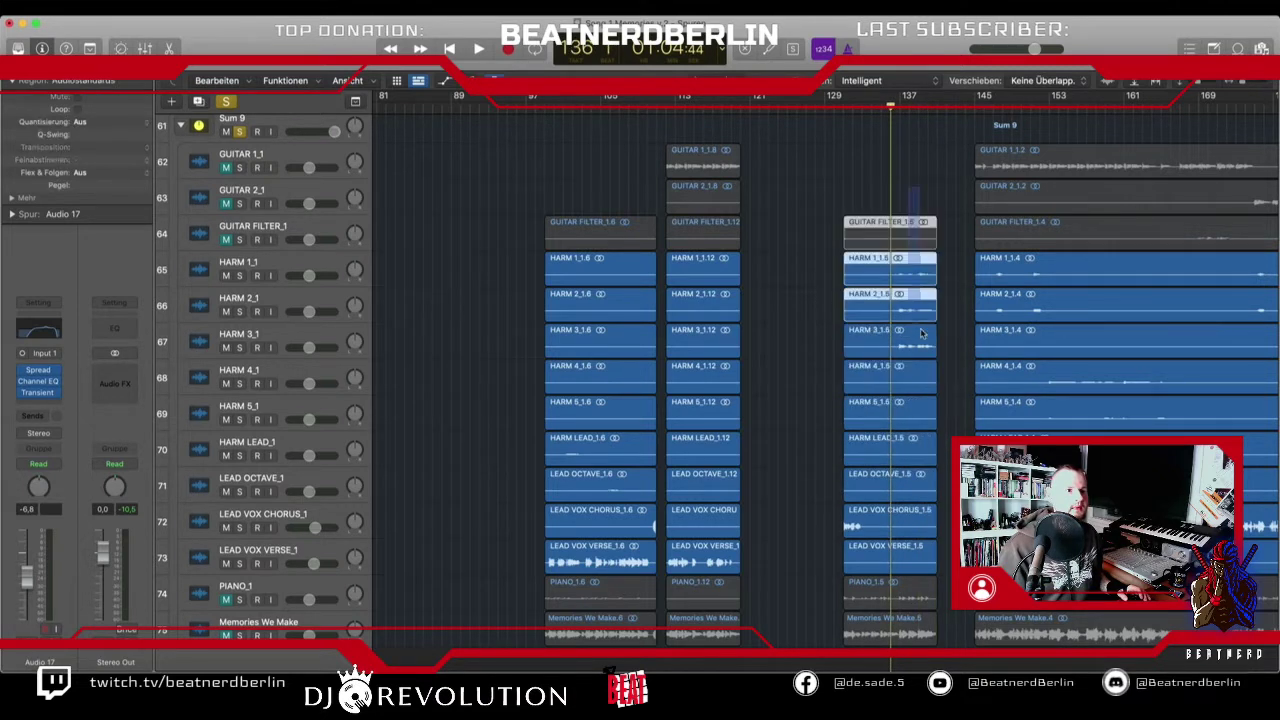
{"action": "key", "text": "t"}
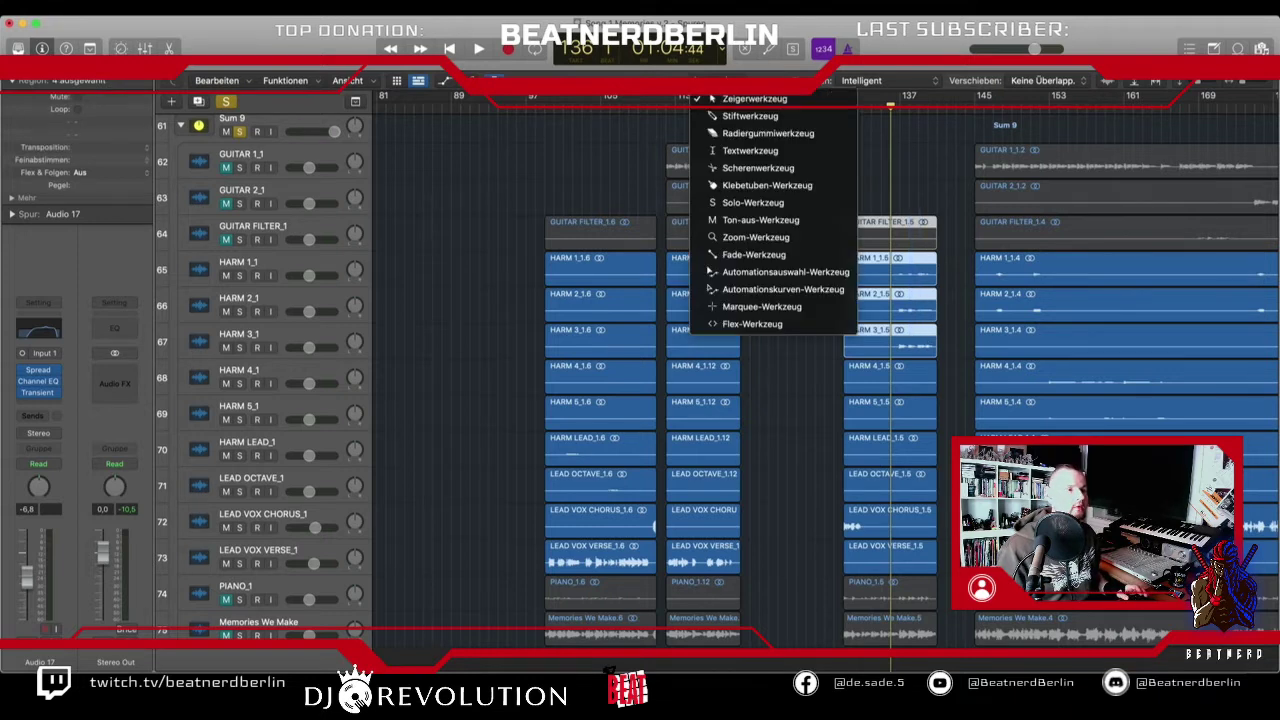
{"action": "left_click", "coordinate": [734, 168]}
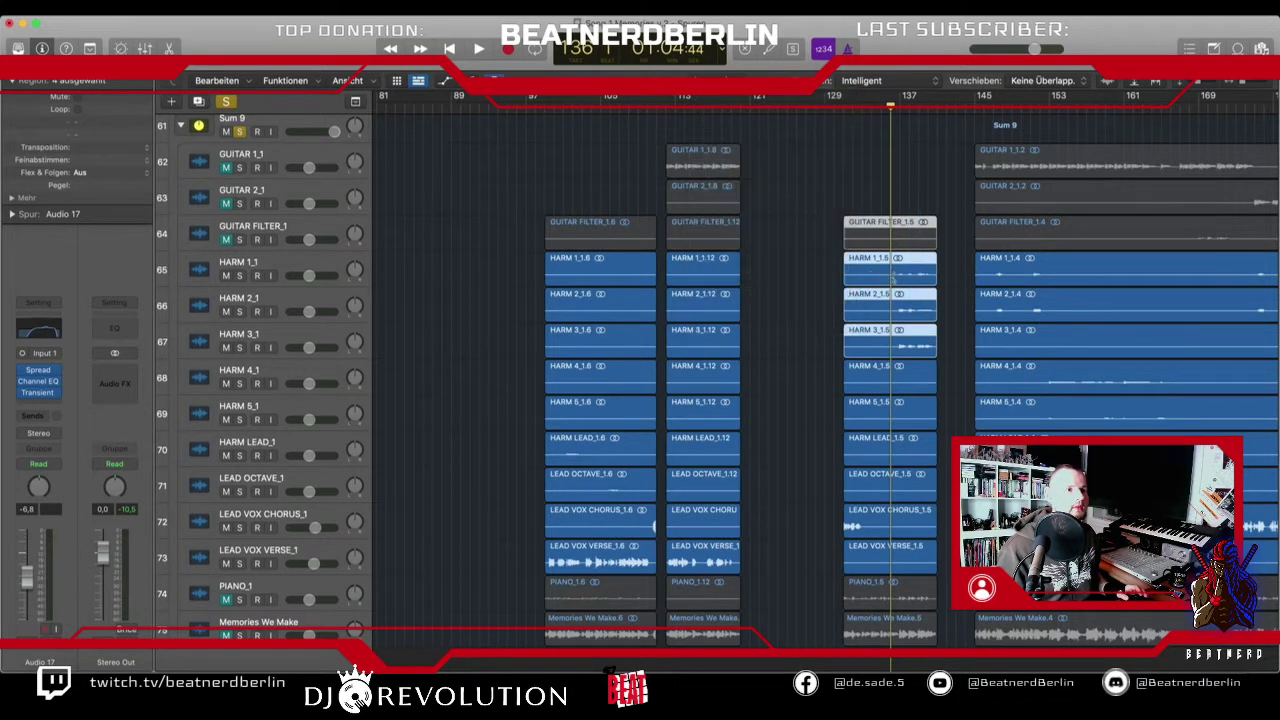
{"action": "left_click", "coordinate": [892, 276]}
{"action": "key", "text": "t"}
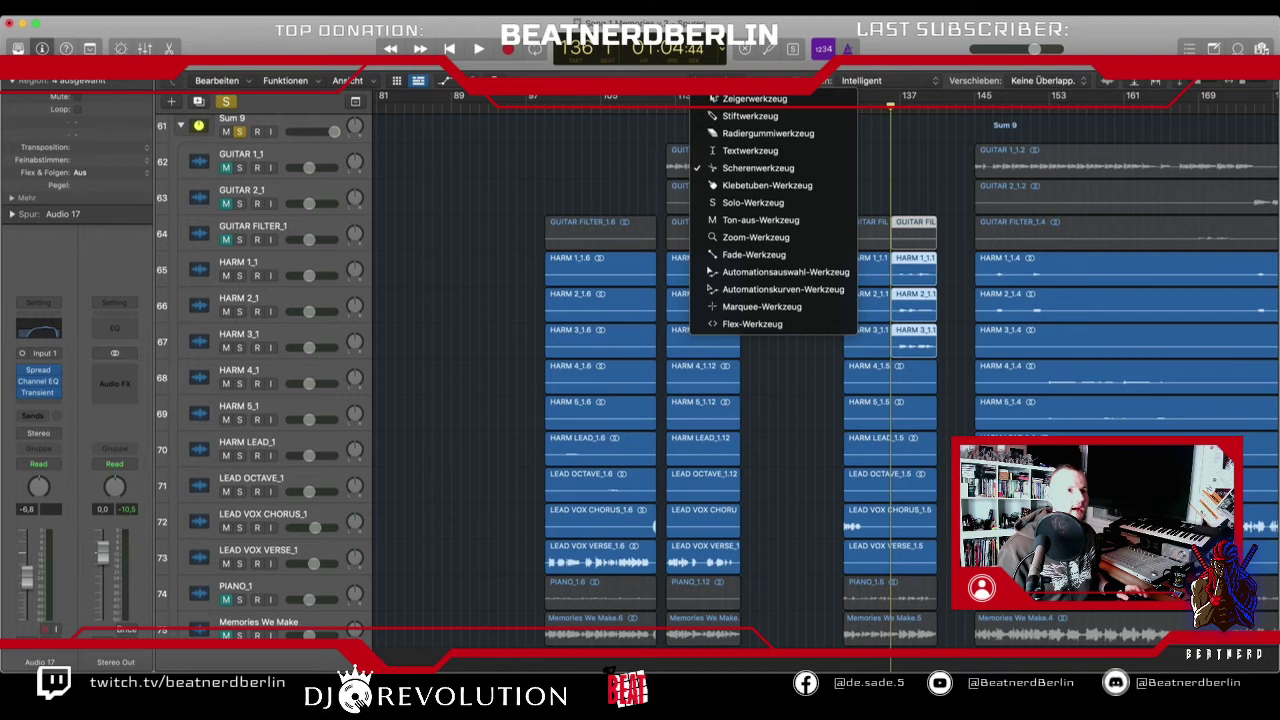
{"action": "key", "text": "t"}
- Audition the vocals from bar 131 and copy the split HARM 1, HARM 2 and HARM 3 regions from bar 136 to about bar 91
{"action": "left_click", "coordinate": [906, 200]}
{"action": "left_click_drag", "start_coordinate": [945, 265], "coordinate": [936, 330]}
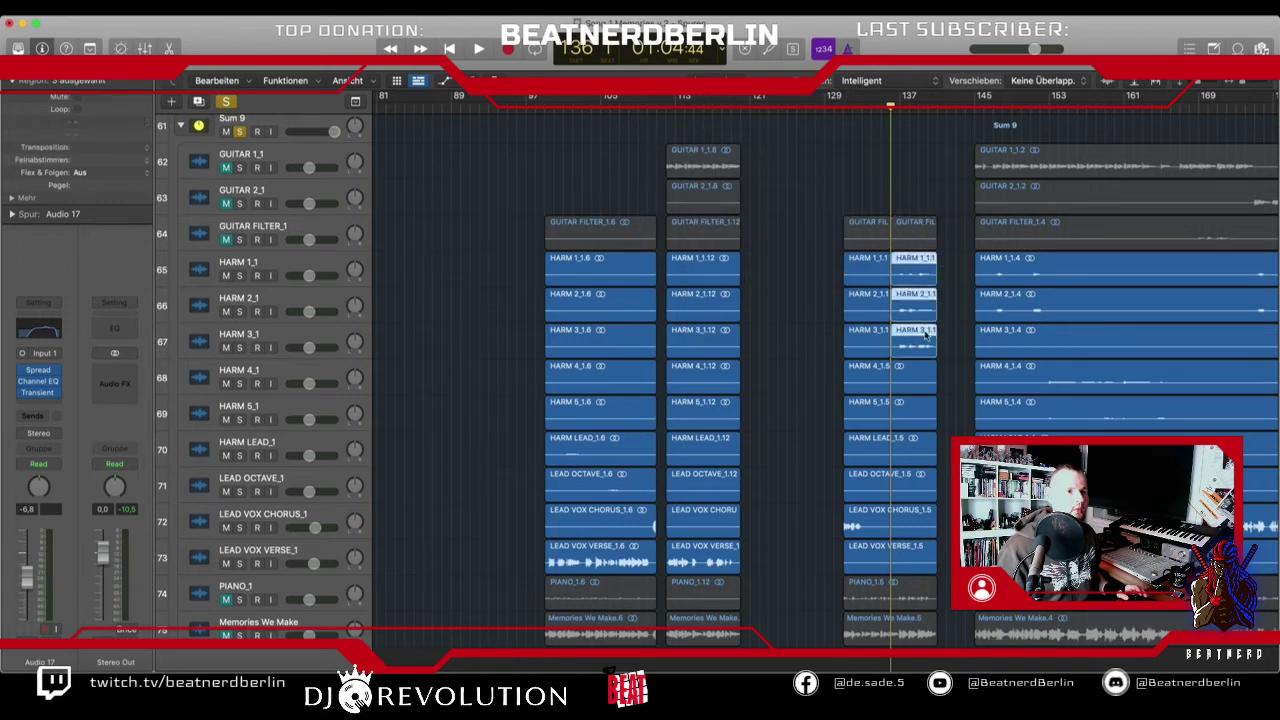
{"action": "left_click", "coordinate": [842, 106]}
{"action": "key", "text": "space"}
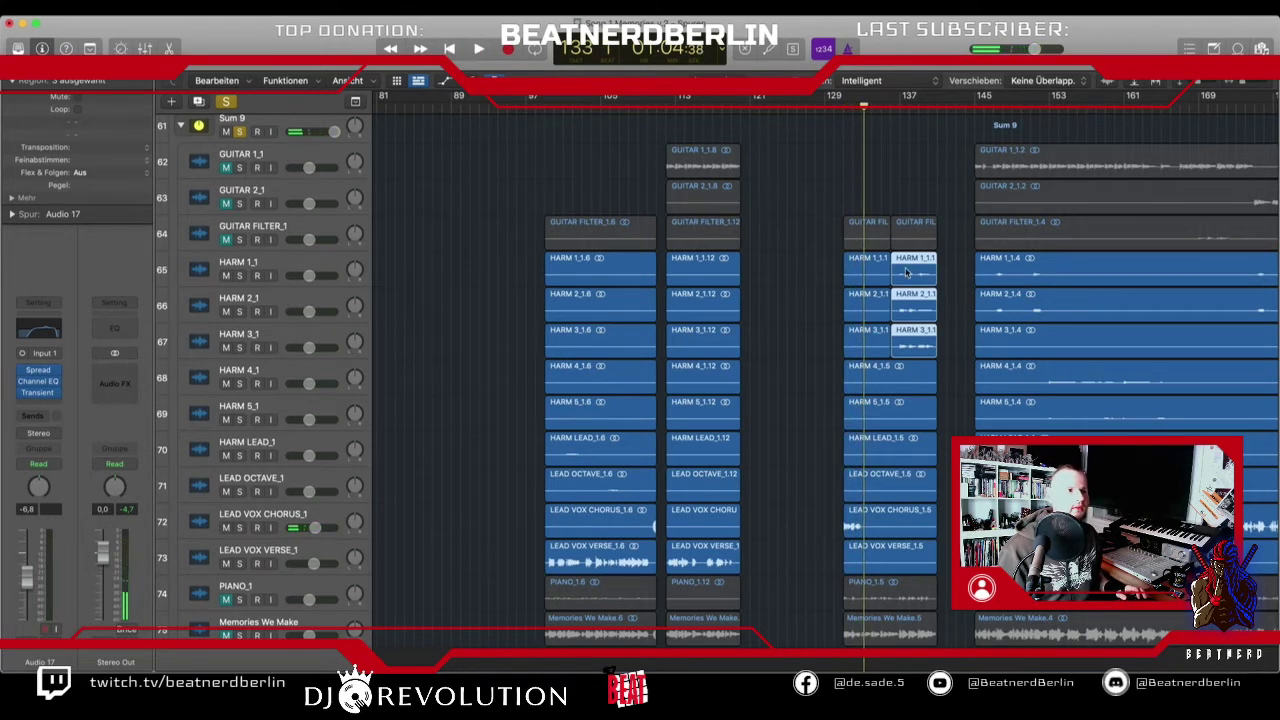
{"action": "left_click_drag", "start_coordinate": [906, 272], "coordinate": [489, 267]}
{"action": "scroll", "coordinate": [554, 258], "scroll_direction": "left", "scroll_amount": 5}
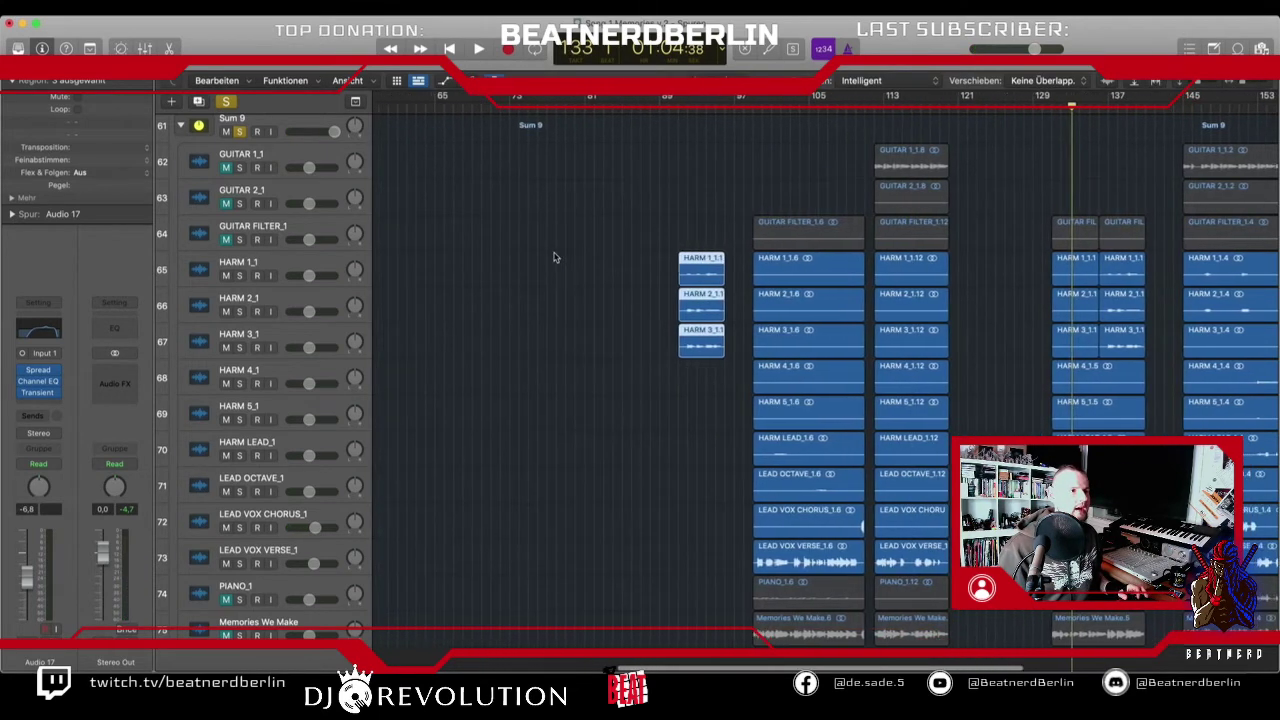
{"action": "scroll", "coordinate": [554, 258], "scroll_direction": "left", "scroll_amount": 5}
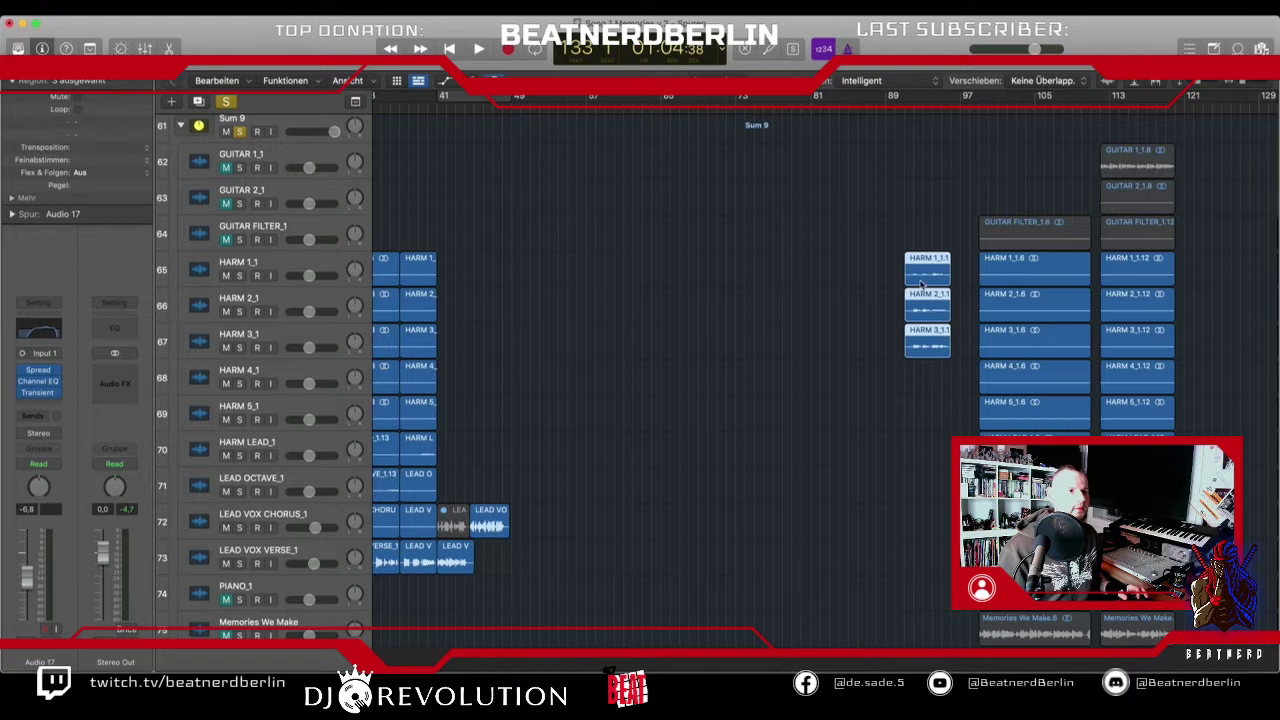
- Move the selected HARM 1, HARM 2 and HARM 3 regions earlier in the arrangement so they start at bar 40
{"action": "left_click_drag", "start_coordinate": [921, 285], "coordinate": [445, 284]}
{"action": "key", "text": "super+Right"}
{"action": "key", "text": "super+Right"}
{"action": "key", "text": "super+Right"}
{"action": "key", "text": "super+Right"}
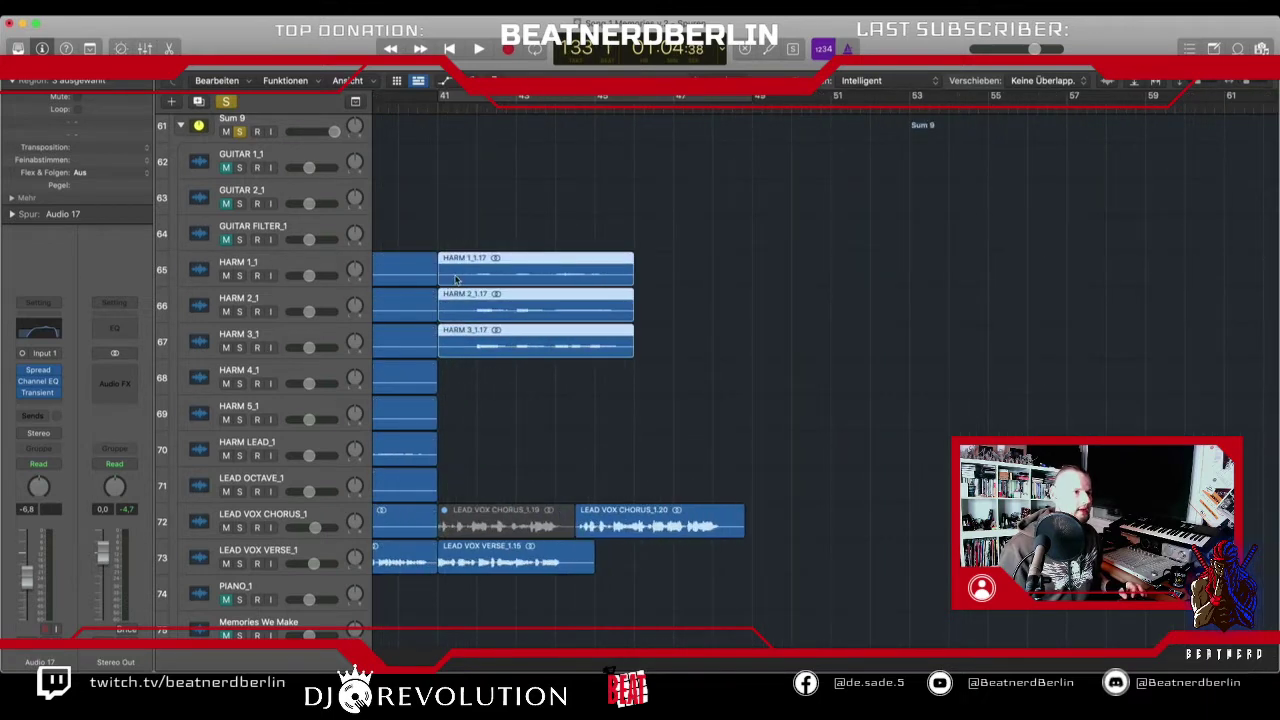
{"action": "scroll", "coordinate": [491, 285], "scroll_direction": "left", "scroll_amount": 3}
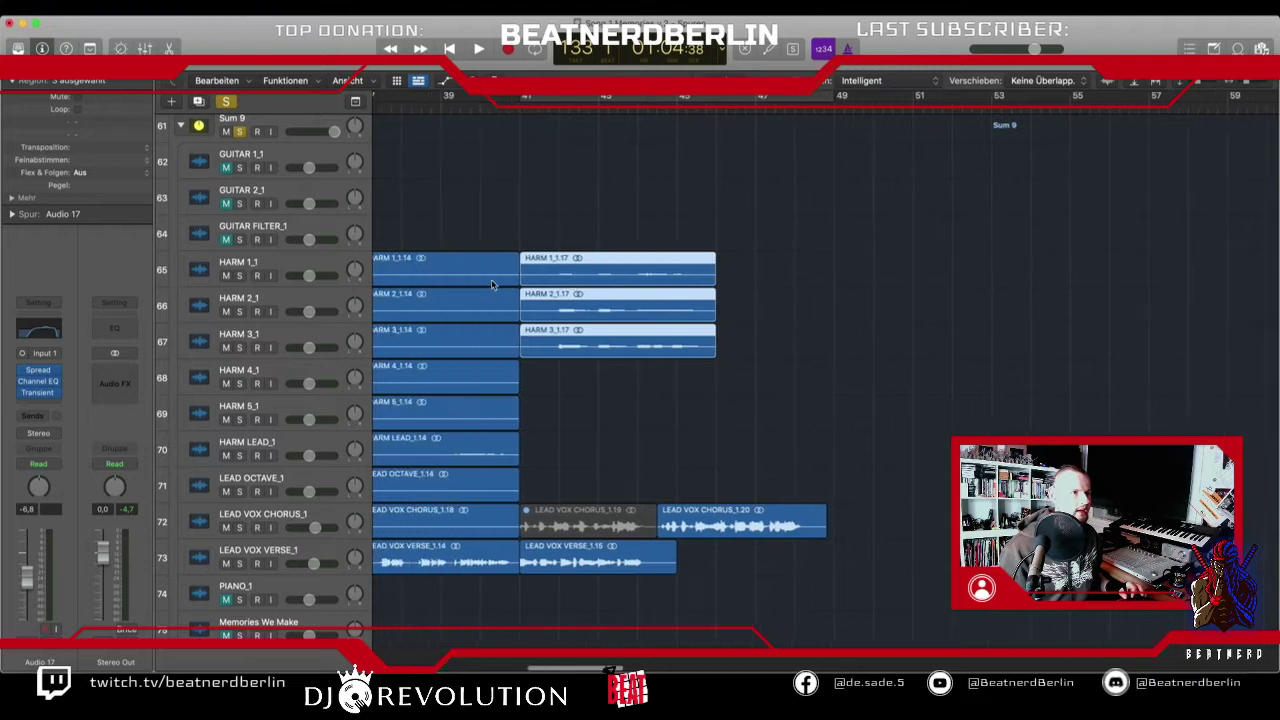
{"action": "left_click_drag", "start_coordinate": [540, 264], "coordinate": [501, 265]}
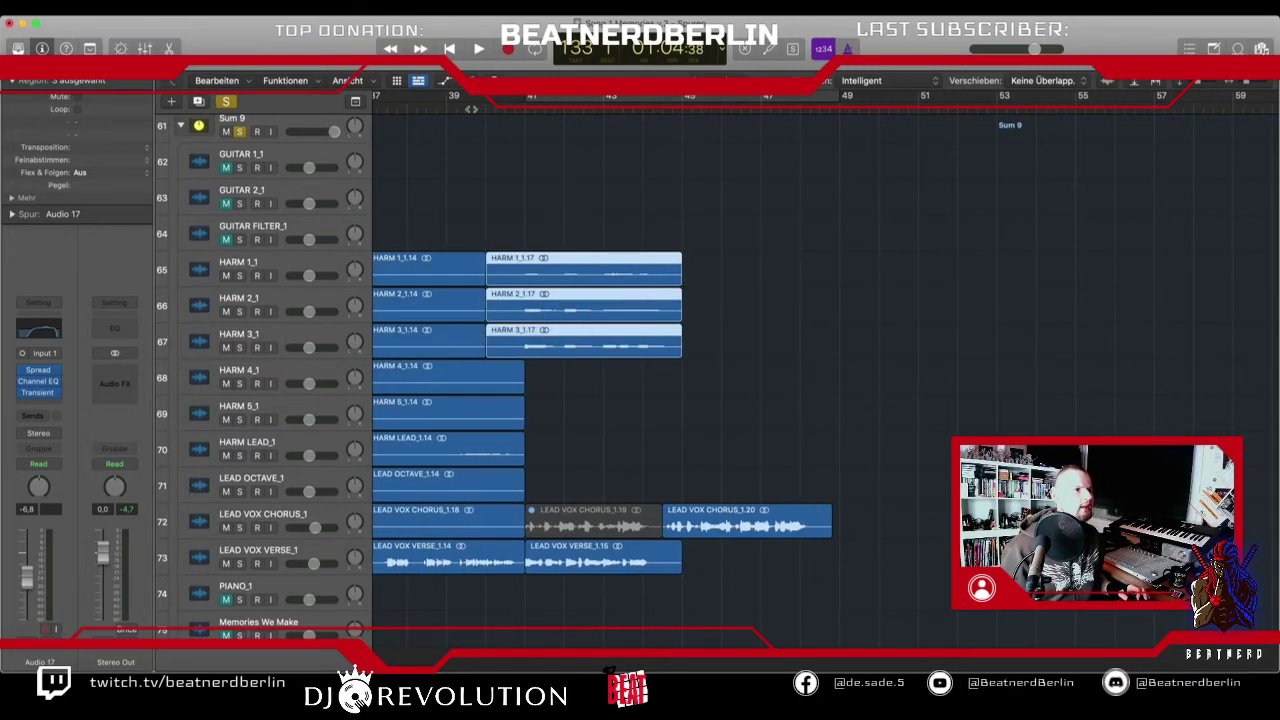
- Play back the passage around bar 41 and extend the start of the LEAD VOX VERSE_1.15 region slightly earlier
{"action": "key", "text": "space"}
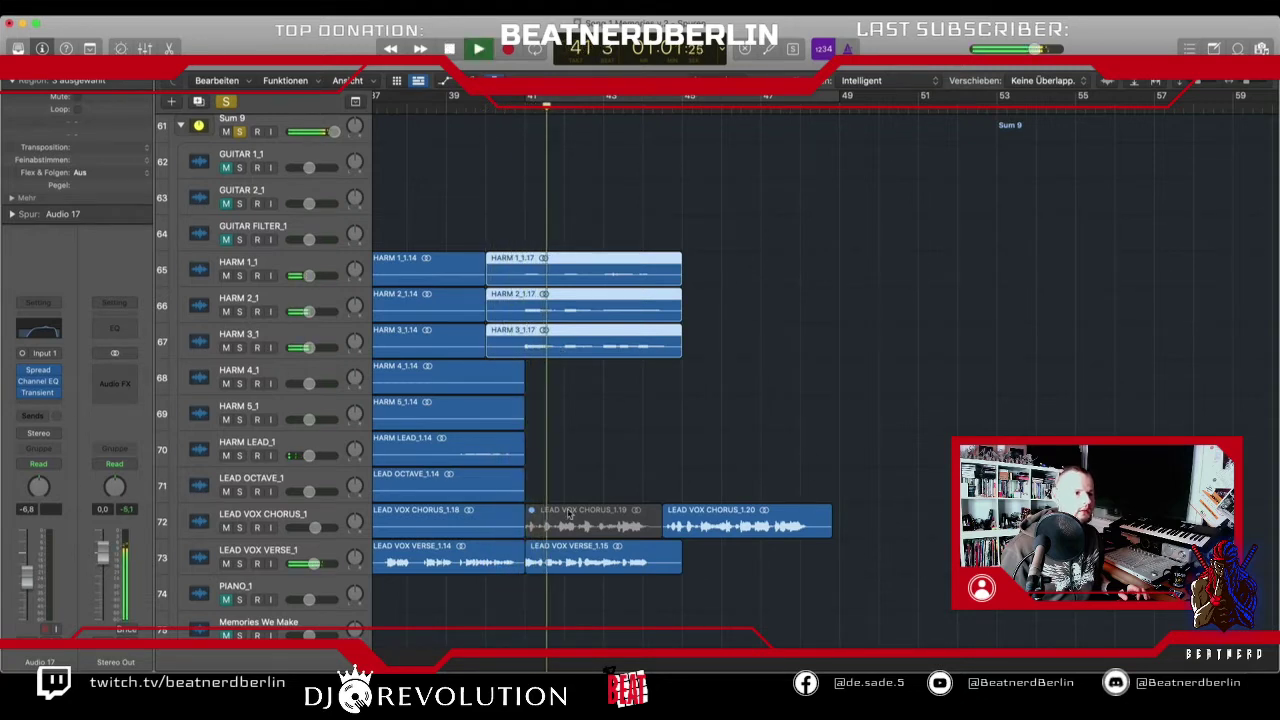
{"action": "left_click_drag", "start_coordinate": [525, 566], "coordinate": [516, 568]}
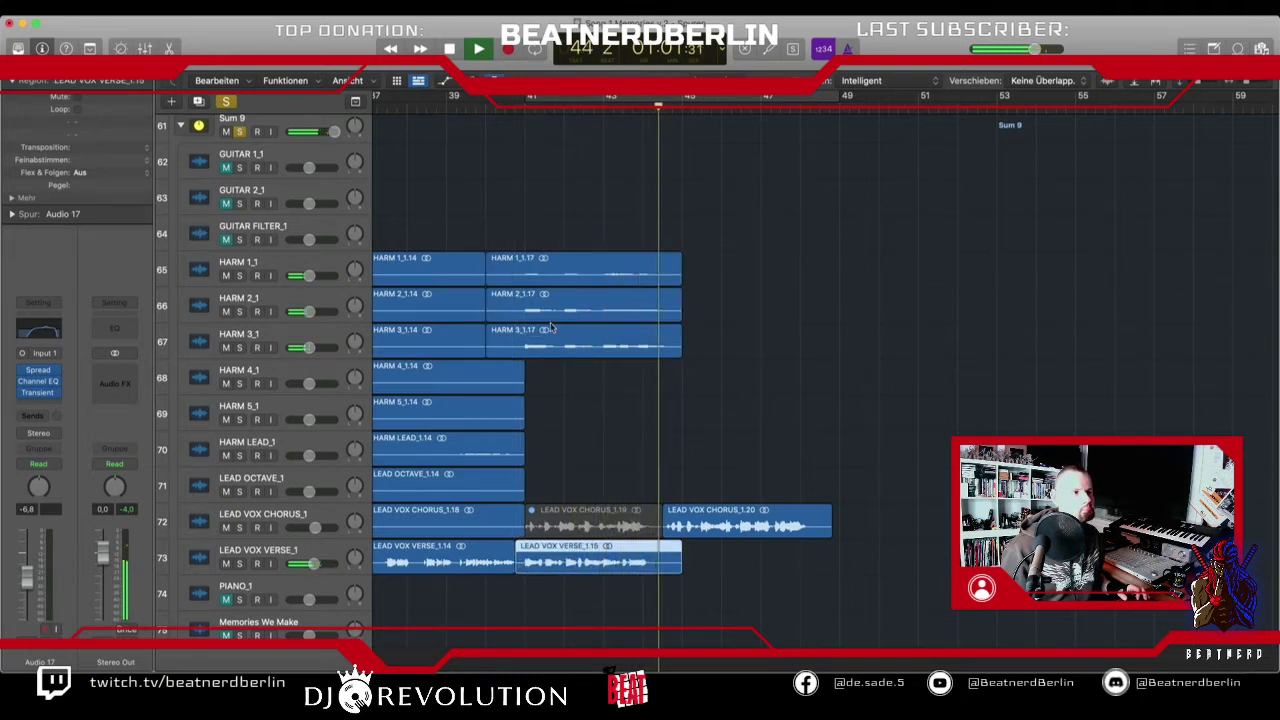
{"action": "key", "text": "space"}
- Trim the start of the three moved HARM regions to bar 41 and copy them to bar 45
{"action": "left_click_drag", "start_coordinate": [499, 197], "coordinate": [522, 312]}
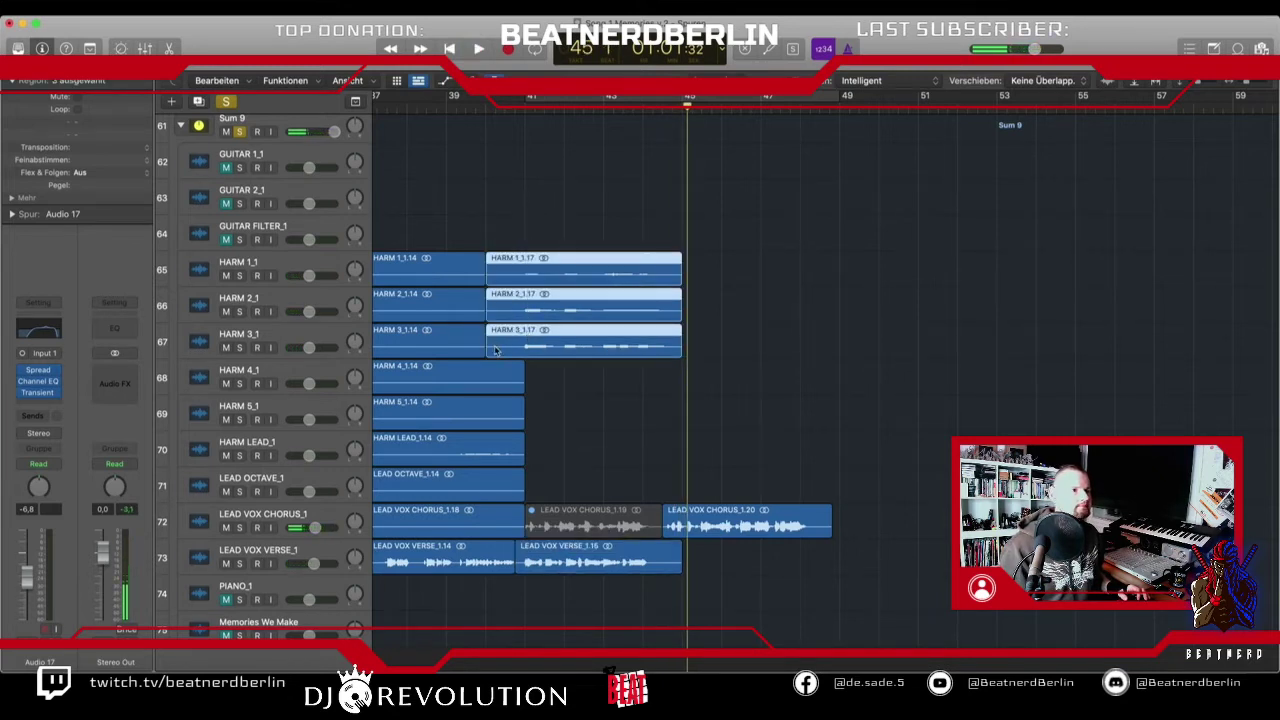
{"action": "left_click_drag", "start_coordinate": [500, 348], "coordinate": [526, 348]}
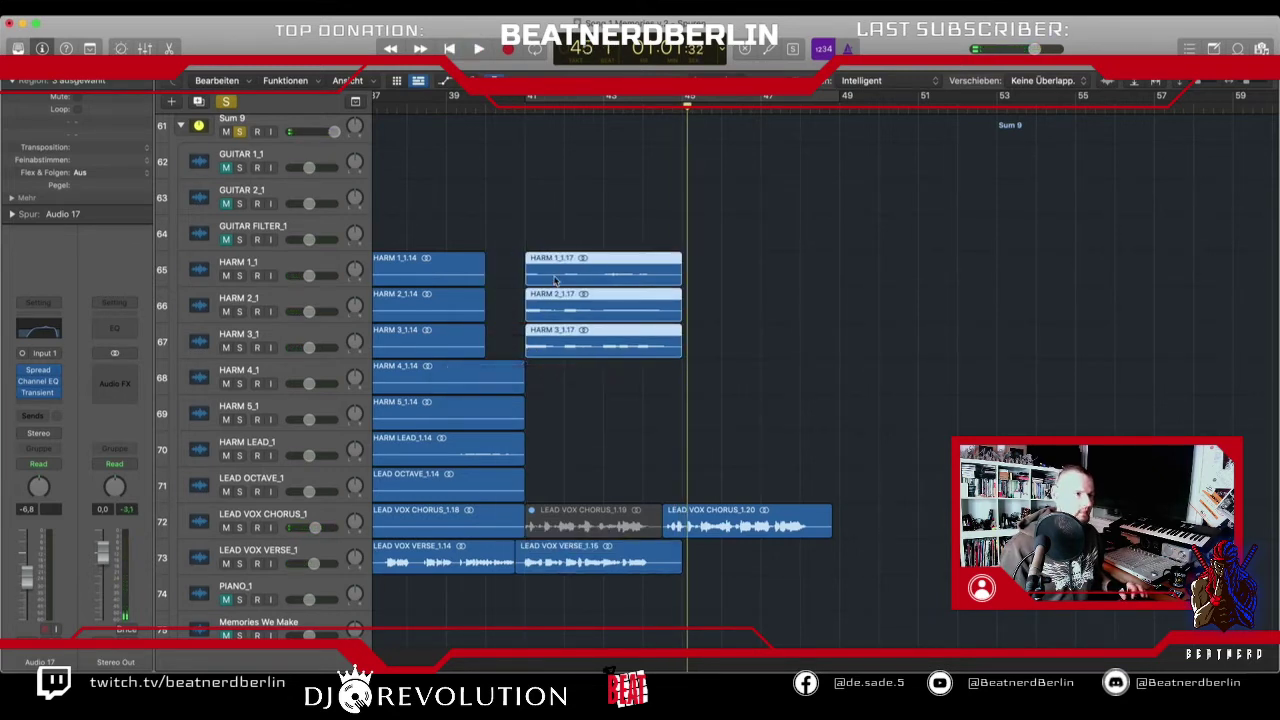
{"action": "left_click_drag", "start_coordinate": [555, 278], "coordinate": [713, 278]}
- Loop bars 41 to 49 and, during playback, pan HARM 3 to -27, HARM 1 to the right and HARM 2 to the left
{"action": "key", "text": "super+u"}
{"action": "key", "text": "space"}
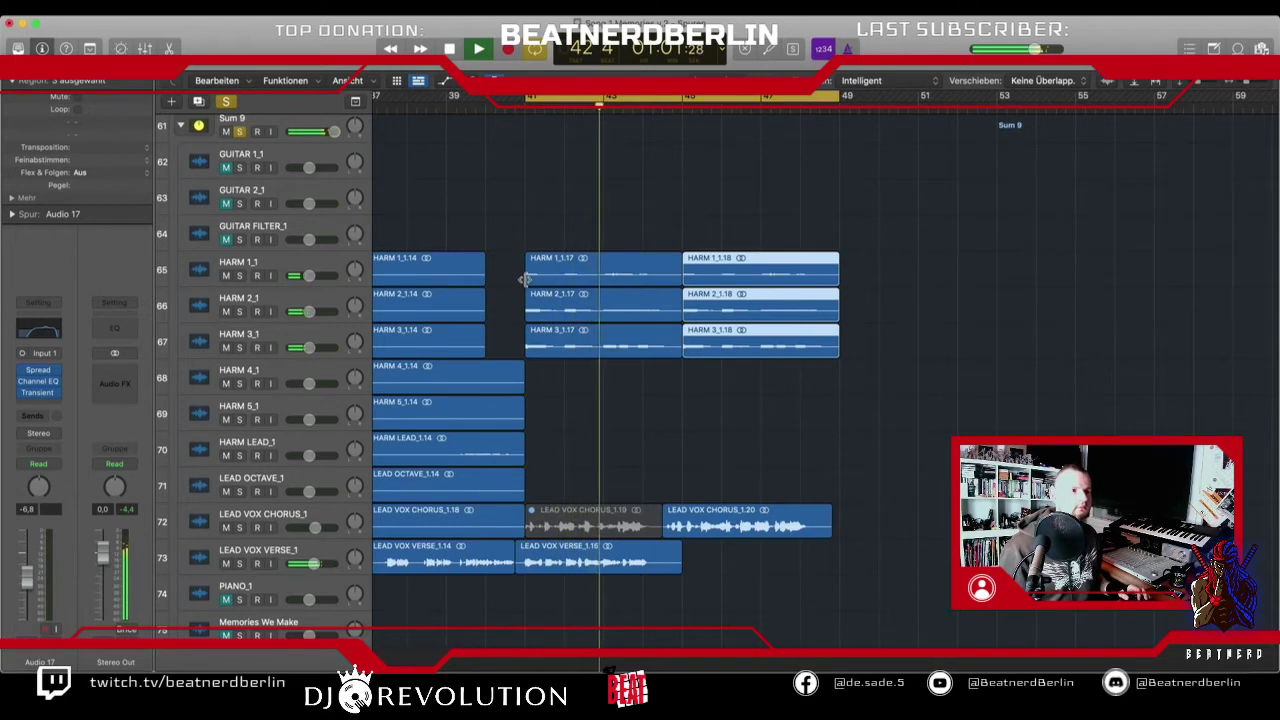
{"action": "left_click_drag", "start_coordinate": [355, 341], "coordinate": [355, 365]}
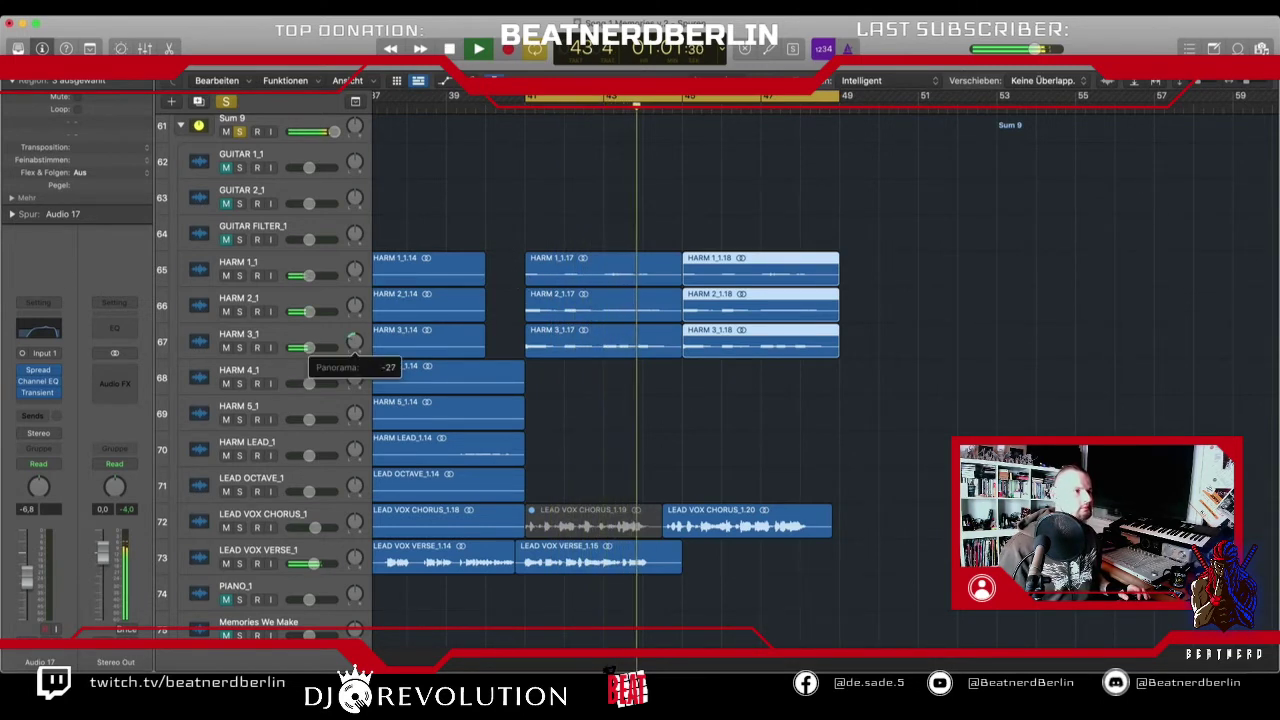
{"action": "left_click_drag", "start_coordinate": [355, 269], "coordinate": [355, 250]}
{"action": "left_click_drag", "start_coordinate": [355, 300], "coordinate": [358, 323]}
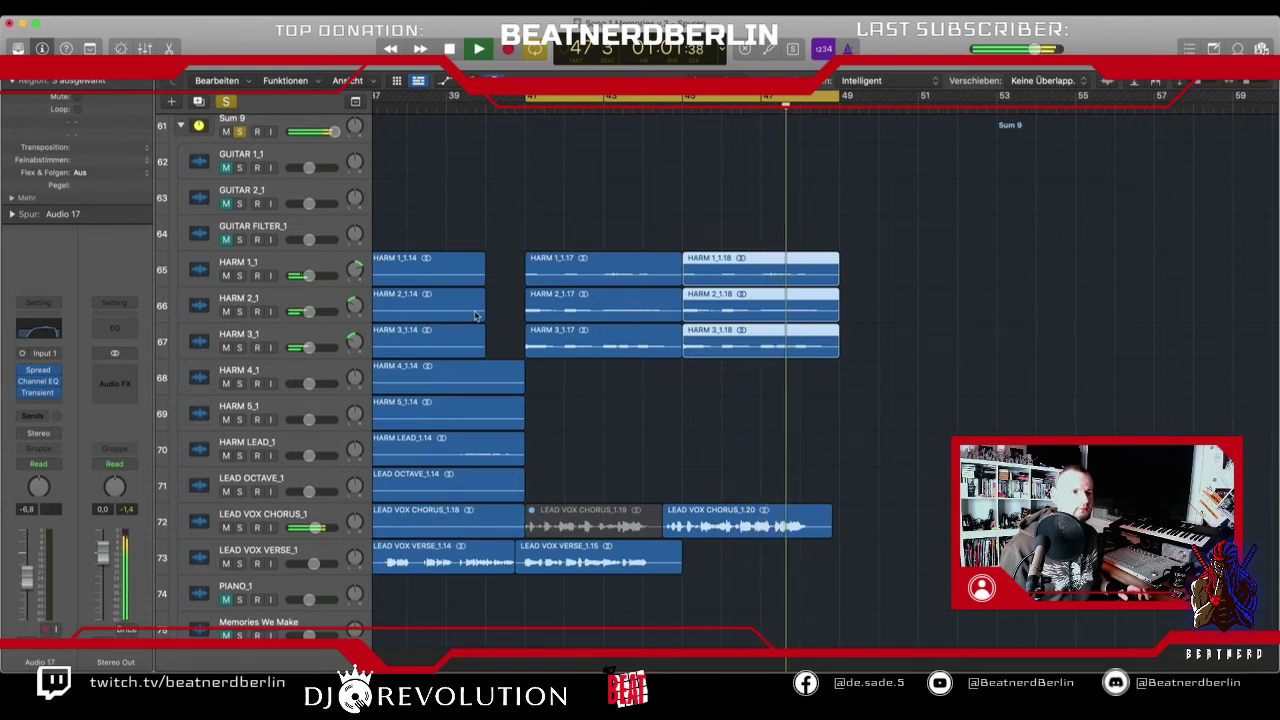
{"action": "key", "text": "space"}
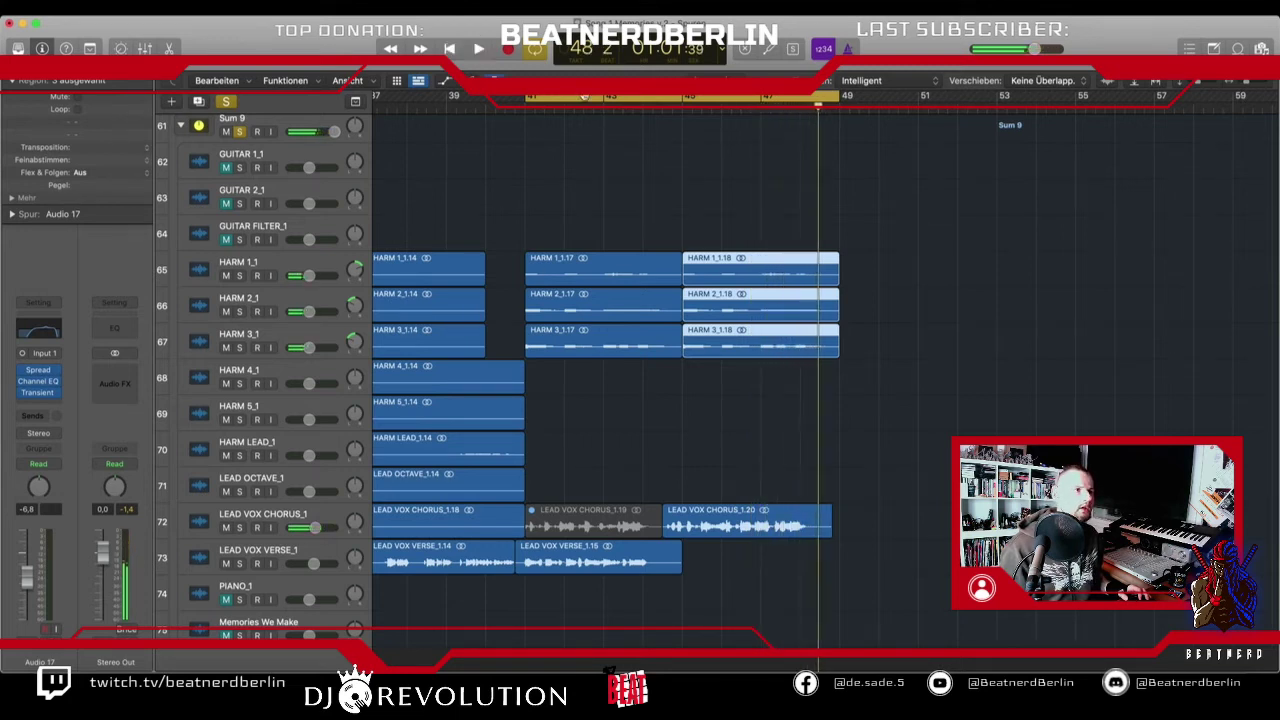
- Turn off looping and solo, raise the HARM 1, 2 and 3 track volumes slightly, and play the mix from about bar 39
{"action": "left_click", "coordinate": [576, 99]}
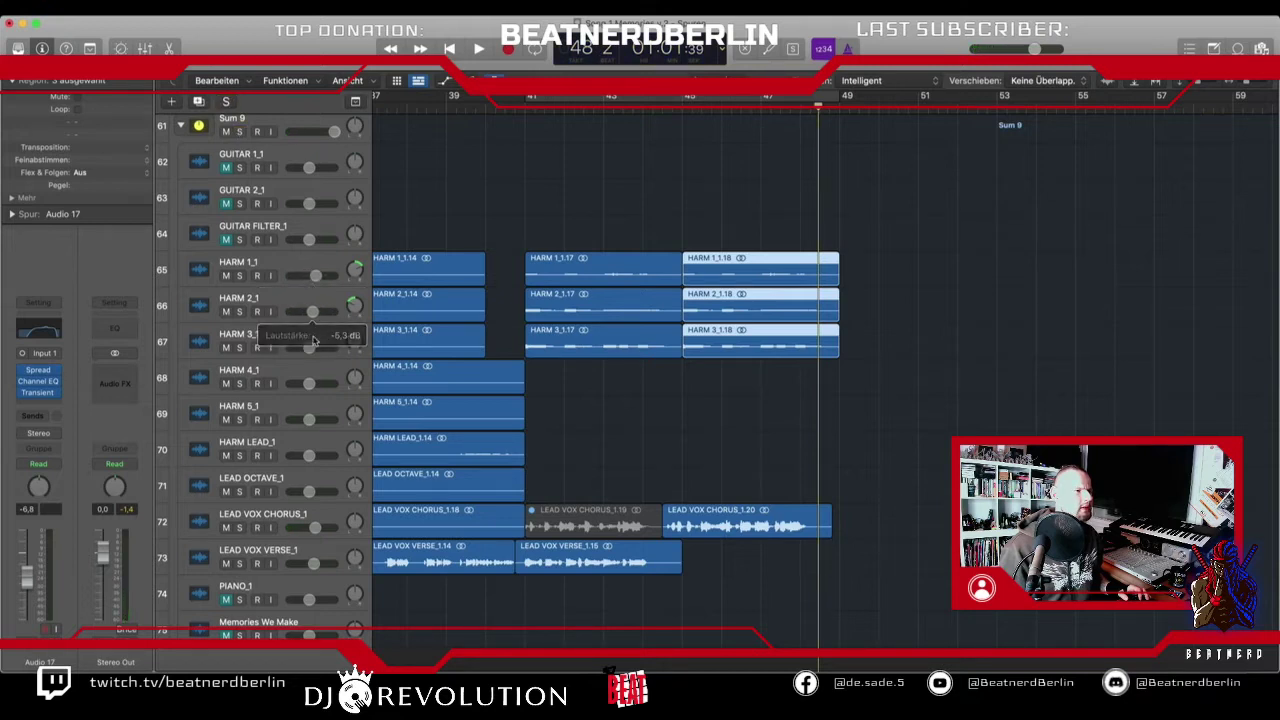
{"action": "double_click", "coordinate": [449, 108]}
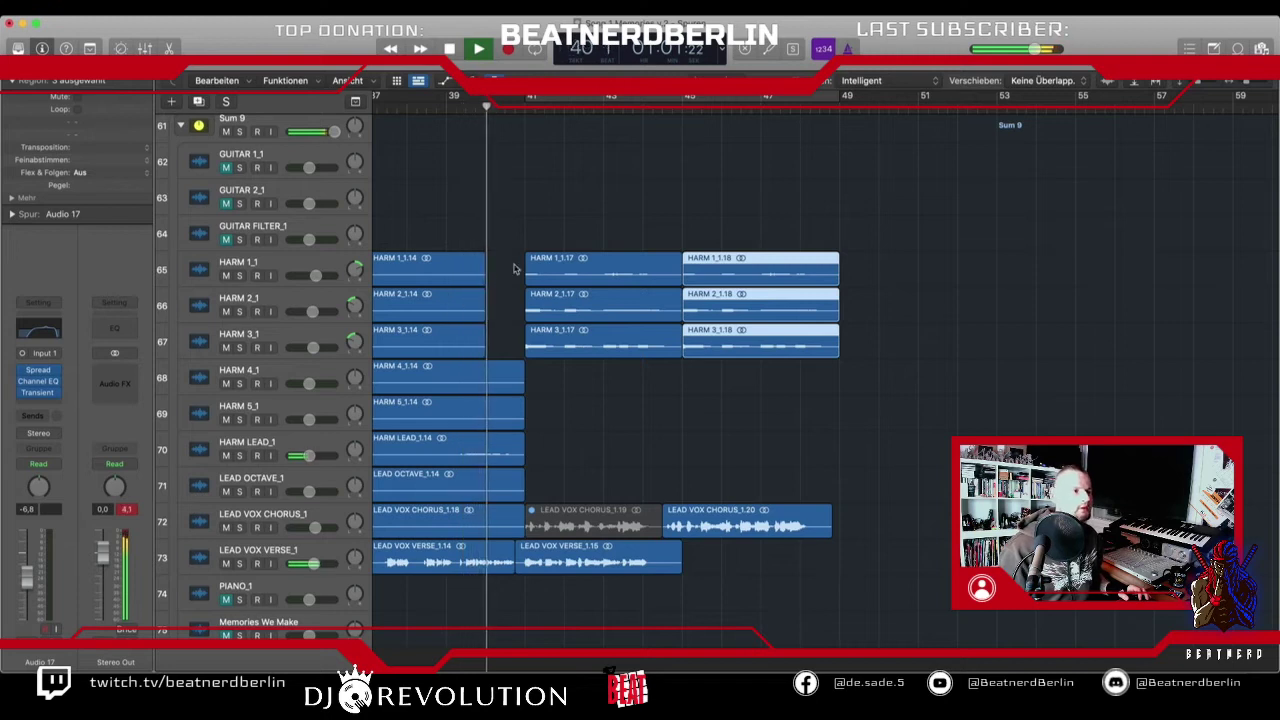
{"action": "left_click_drag", "start_coordinate": [514, 268], "coordinate": [531, 346]}
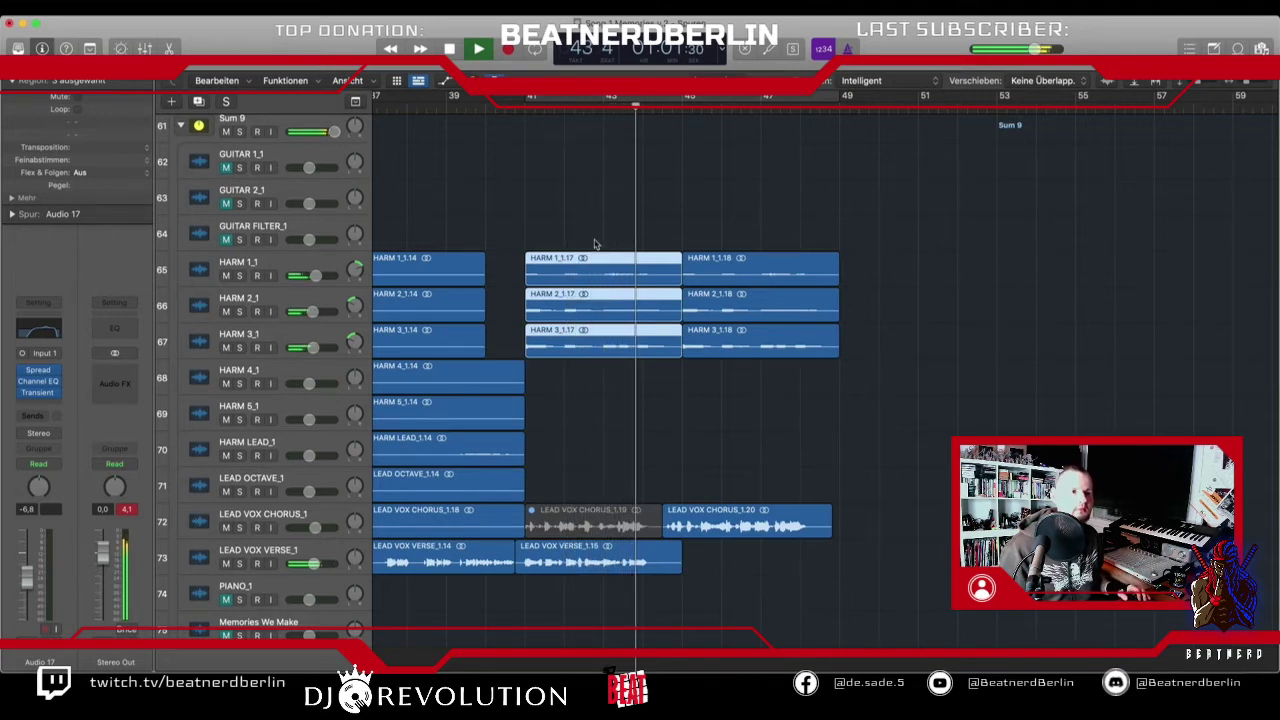
{"action": "key", "text": "space"}
- Move the six HARM regions from bar 41 to bar 49, play them in context, and mute them
{"action": "left_click_drag", "start_coordinate": [589, 229], "coordinate": [693, 330]}
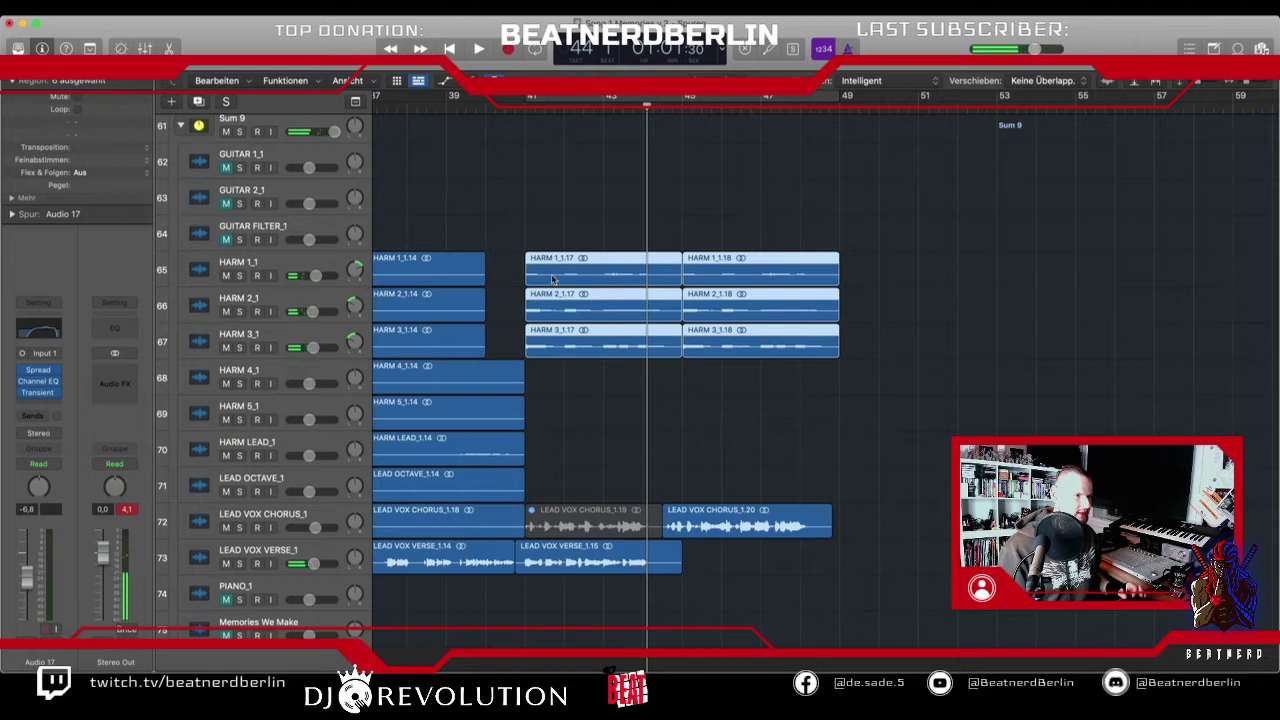
{"action": "left_click_drag", "start_coordinate": [551, 279], "coordinate": [865, 279]}
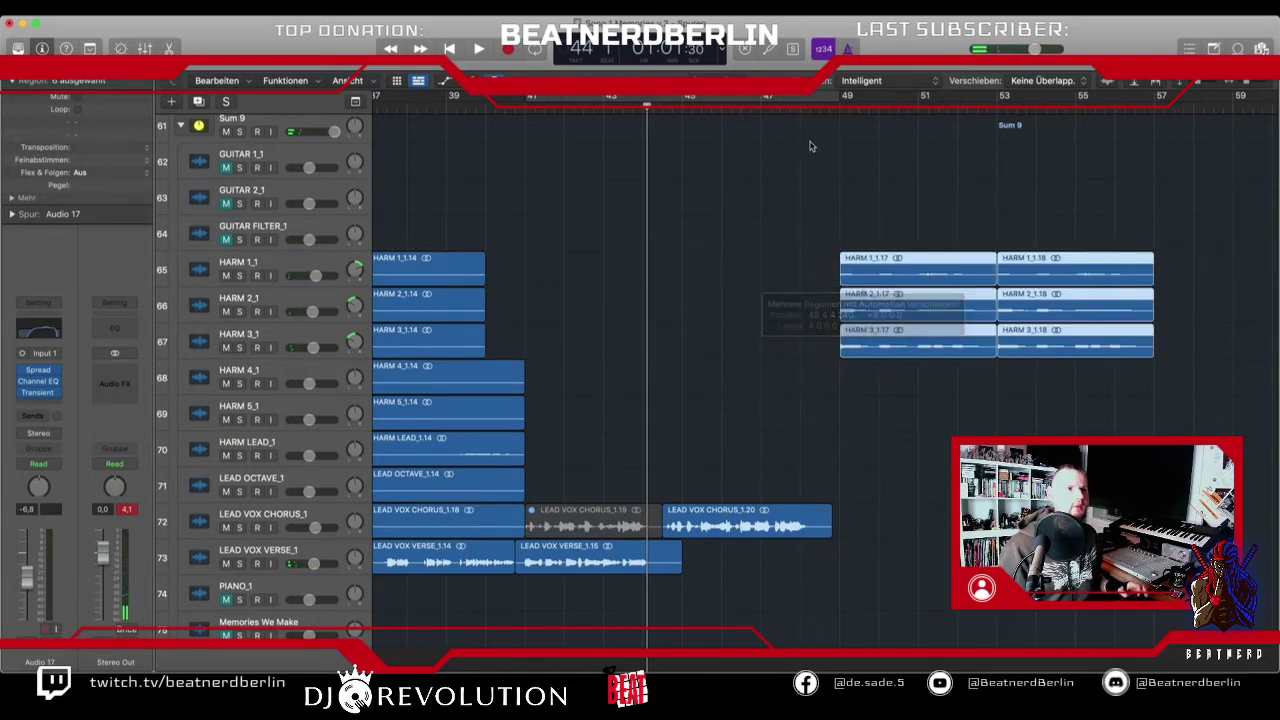
{"action": "key", "text": "space"}
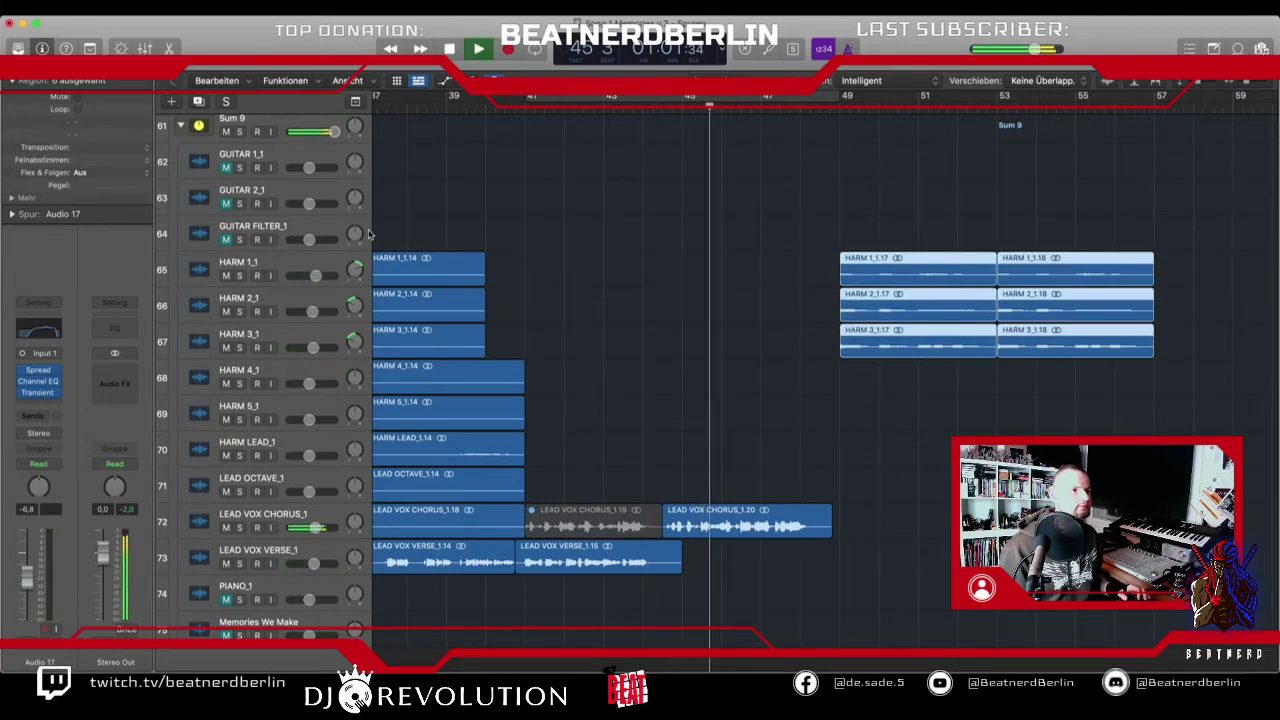
{"action": "scroll", "coordinate": [525, 241], "scroll_direction": "right", "scroll_amount": 3}
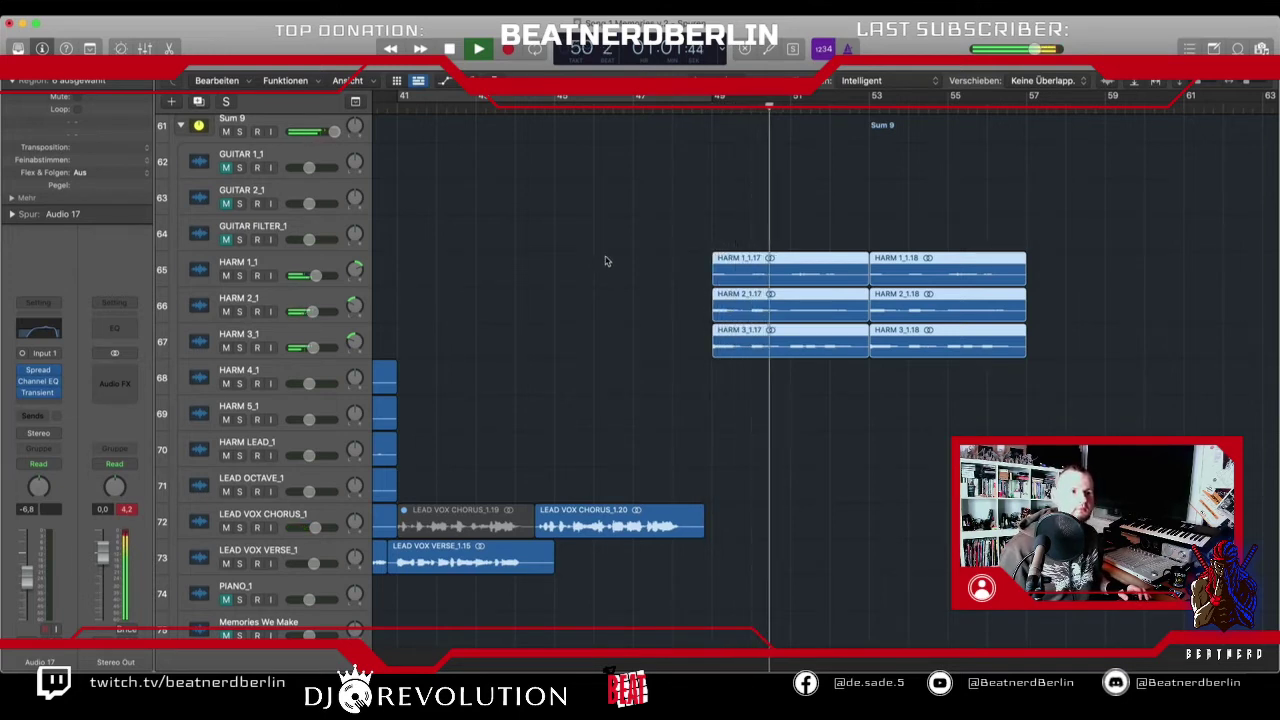
{"action": "key", "text": "space"}
{"action": "left_click_drag", "start_coordinate": [626, 248], "coordinate": [889, 350]}
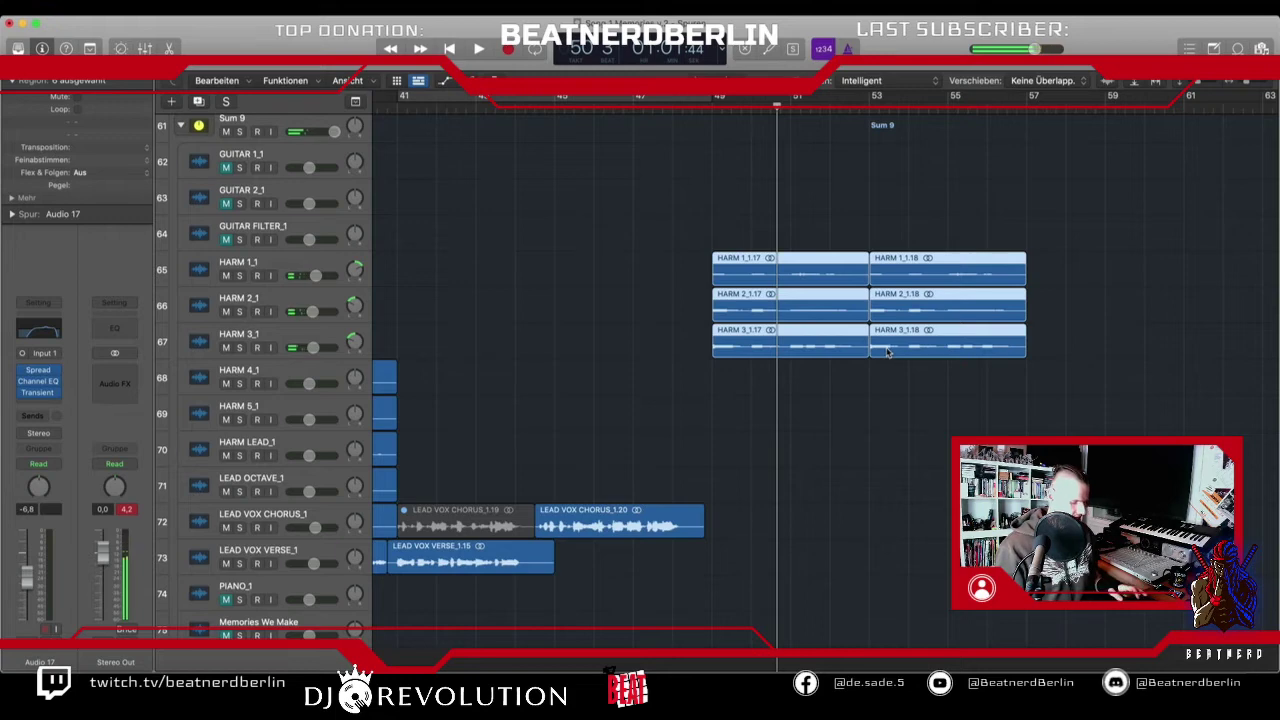
{"action": "key", "text": "ctrl+m"}
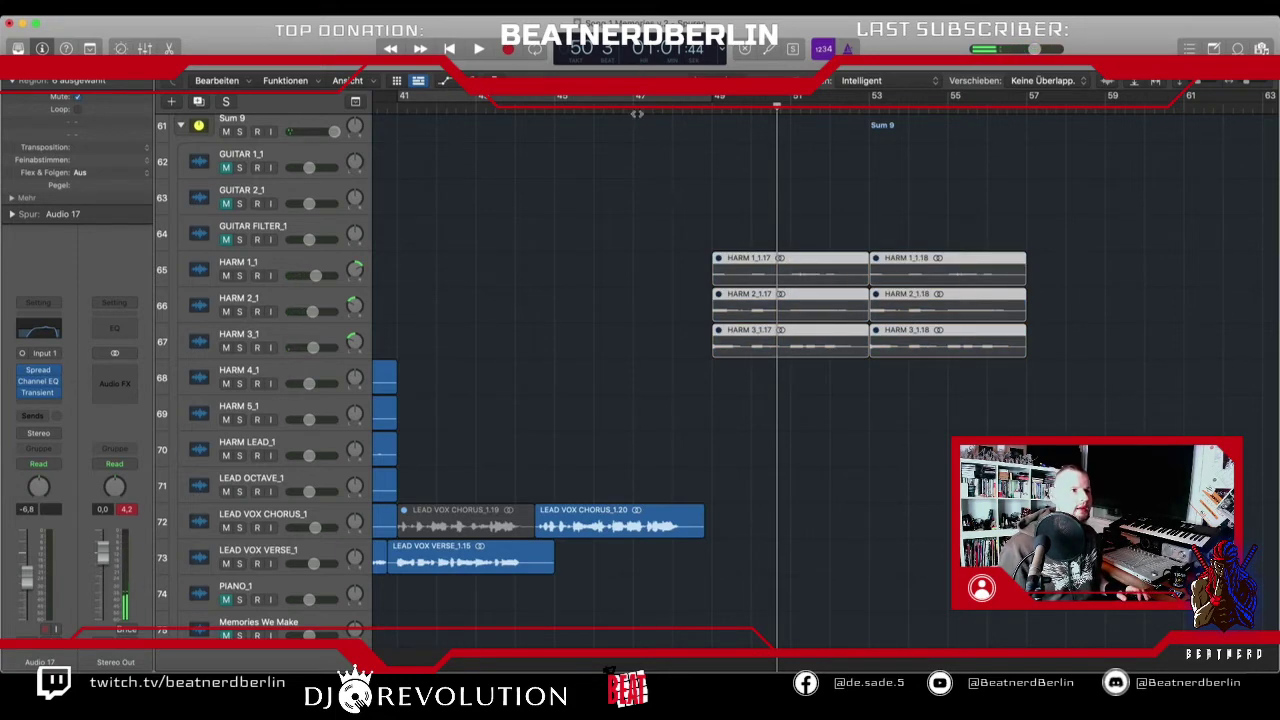
- Set a cycle range from bar 19 to bar 26 around the end of the first chorus vocal
{"action": "left_click", "coordinate": [635, 100]}
{"action": "scroll", "coordinate": [643, 140], "scroll_direction": "left", "scroll_amount": 15}
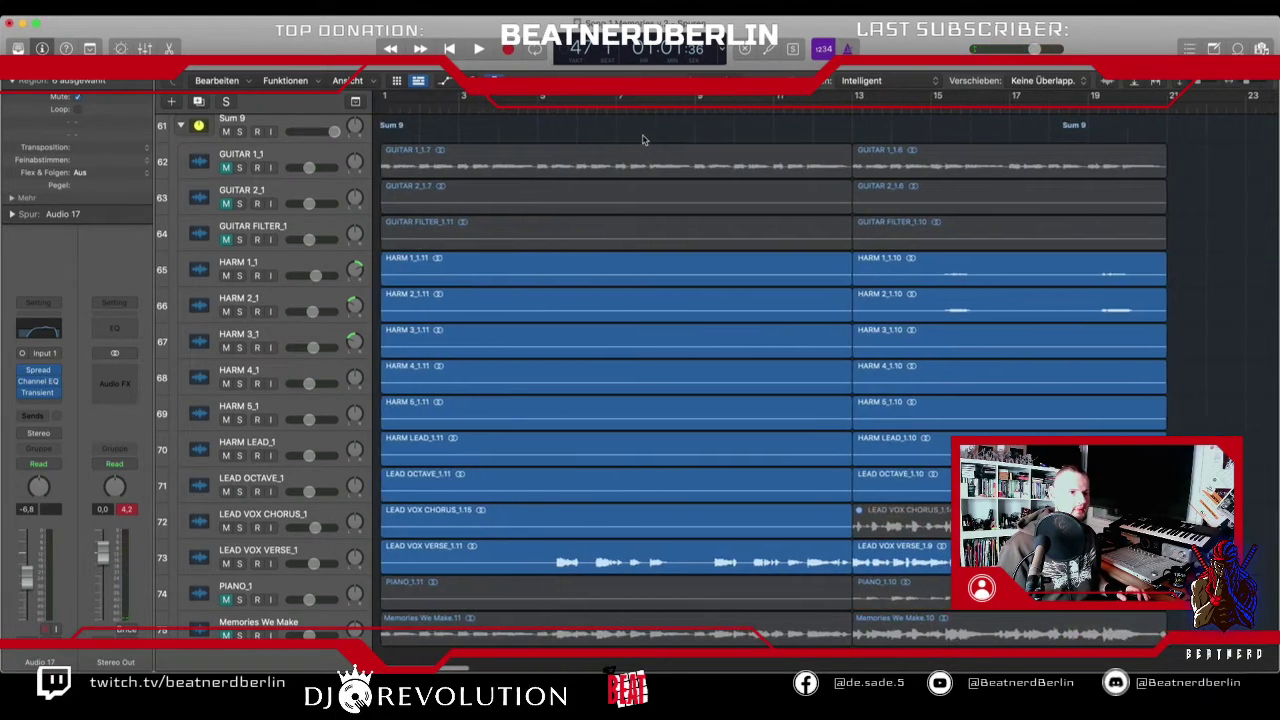
{"action": "scroll", "coordinate": [600, 135], "scroll_direction": "right", "scroll_amount": 2}
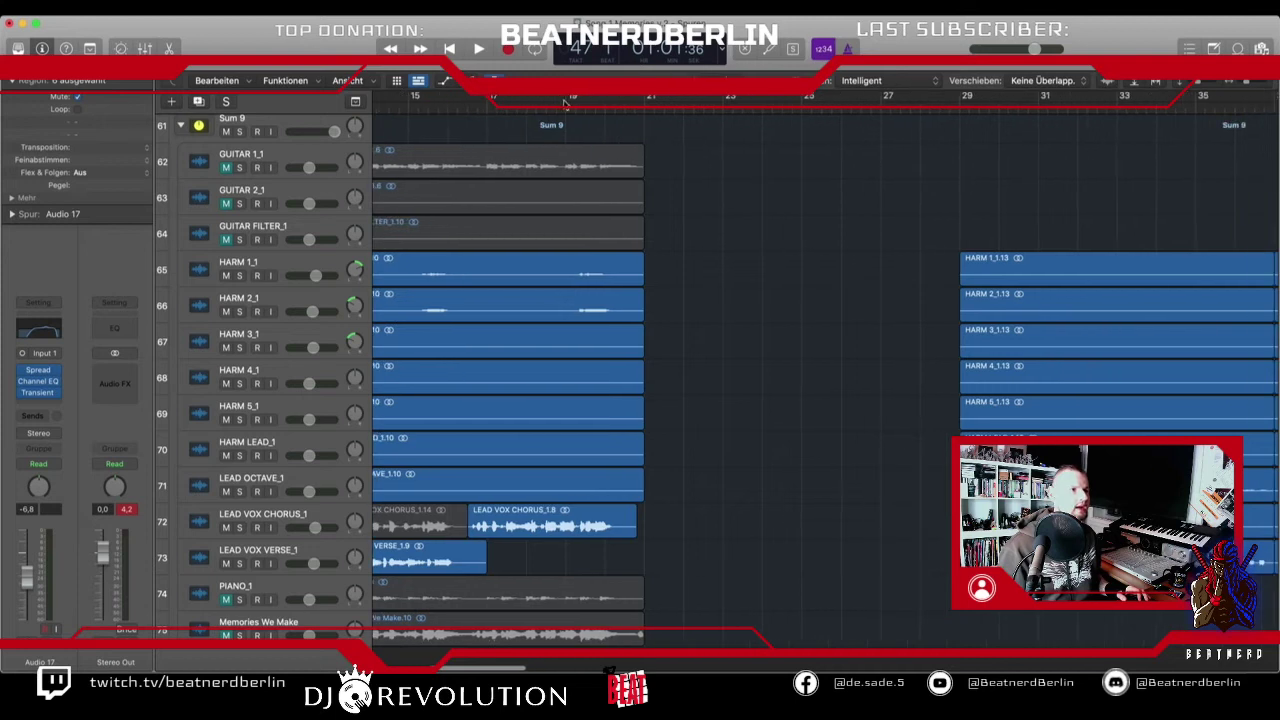
{"action": "left_click_drag", "start_coordinate": [570, 104], "coordinate": [842, 100]}
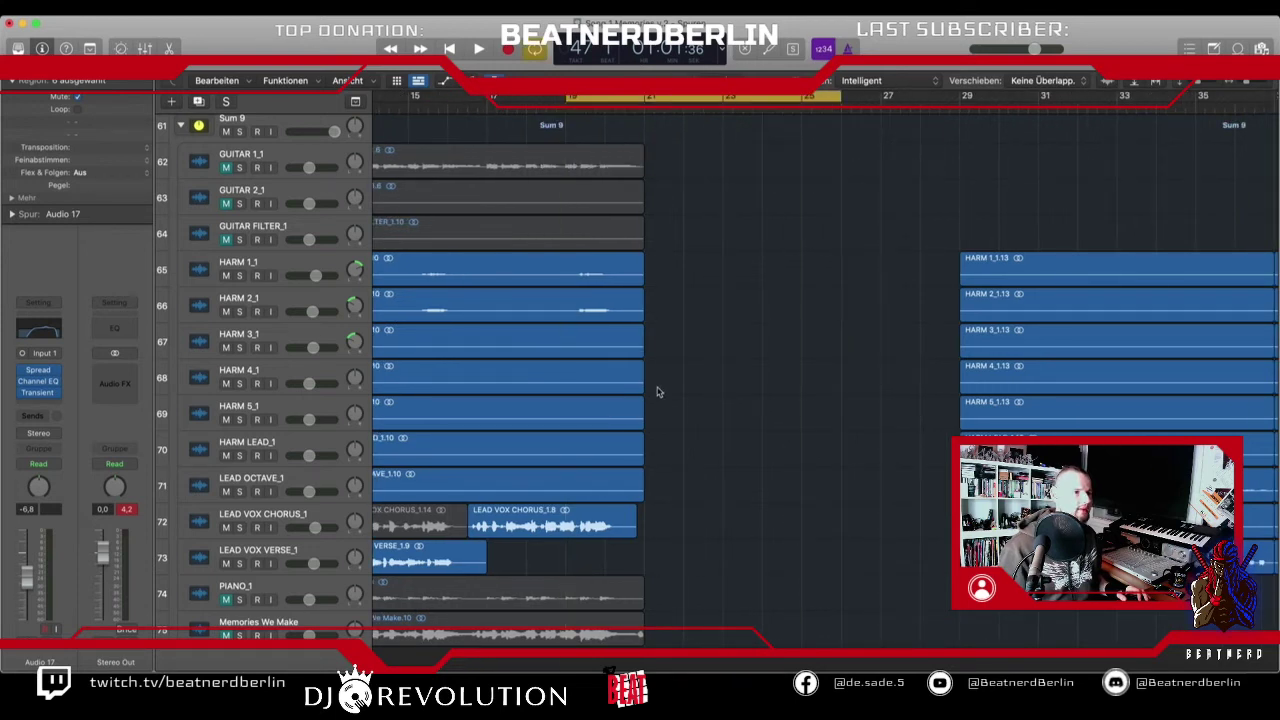
- Insert the stereo Echo plug-in on the LEAD VOX CHORUS_1 track and place its window clear of the regions
{"action": "left_click", "coordinate": [256, 522]}
{"action": "left_click", "coordinate": [54, 396]}
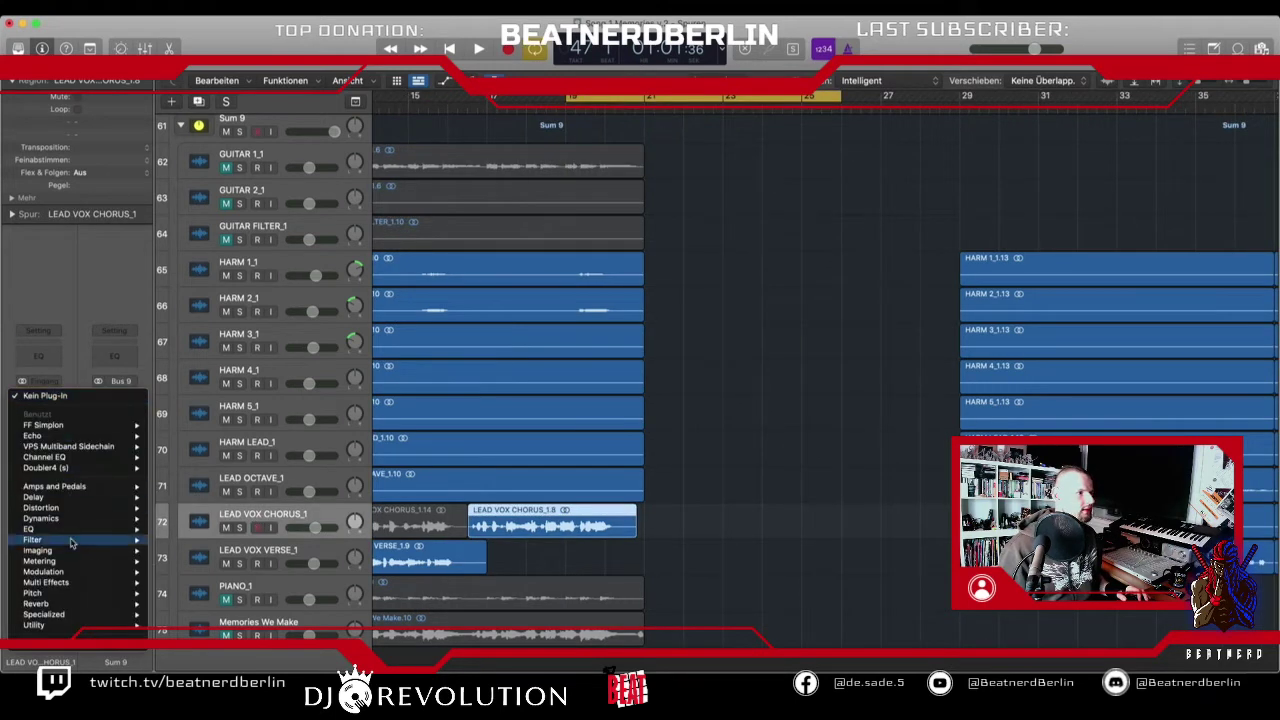
{"action": "mouse_move", "coordinate": [70, 497]}
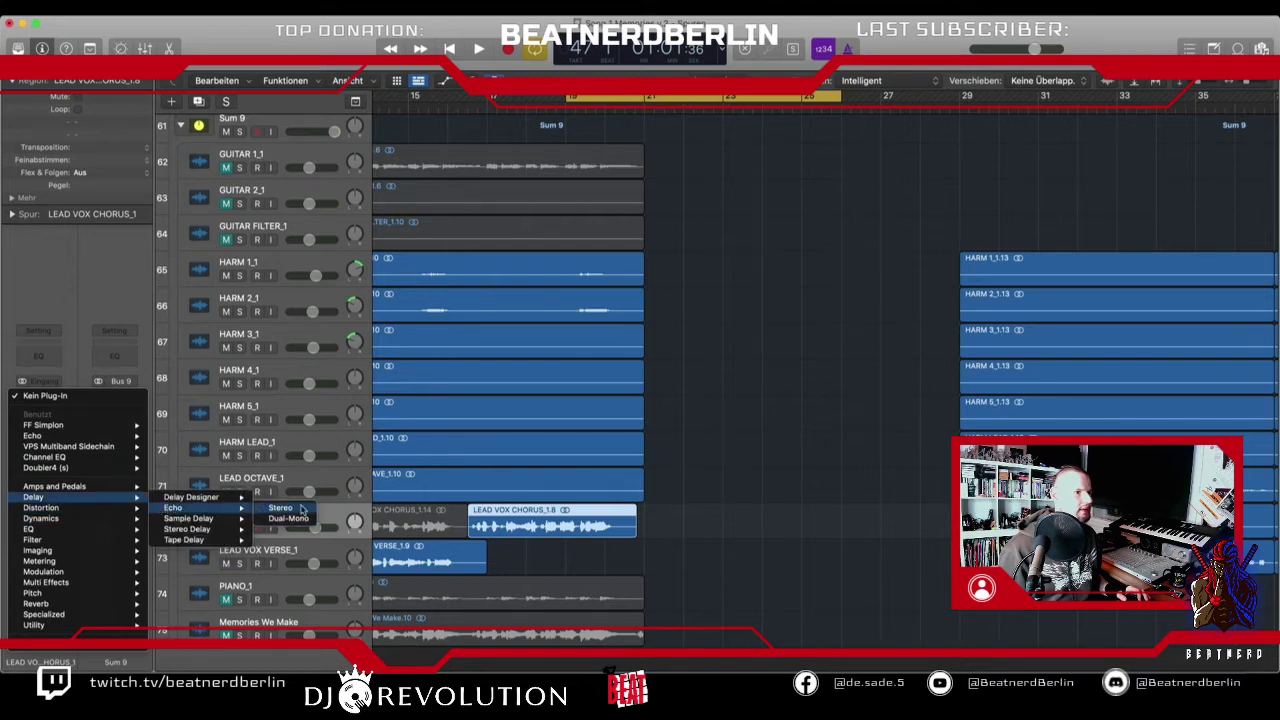
{"action": "left_click", "coordinate": [301, 510]}
{"action": "left_click_drag", "start_coordinate": [589, 186], "coordinate": [376, 127]}
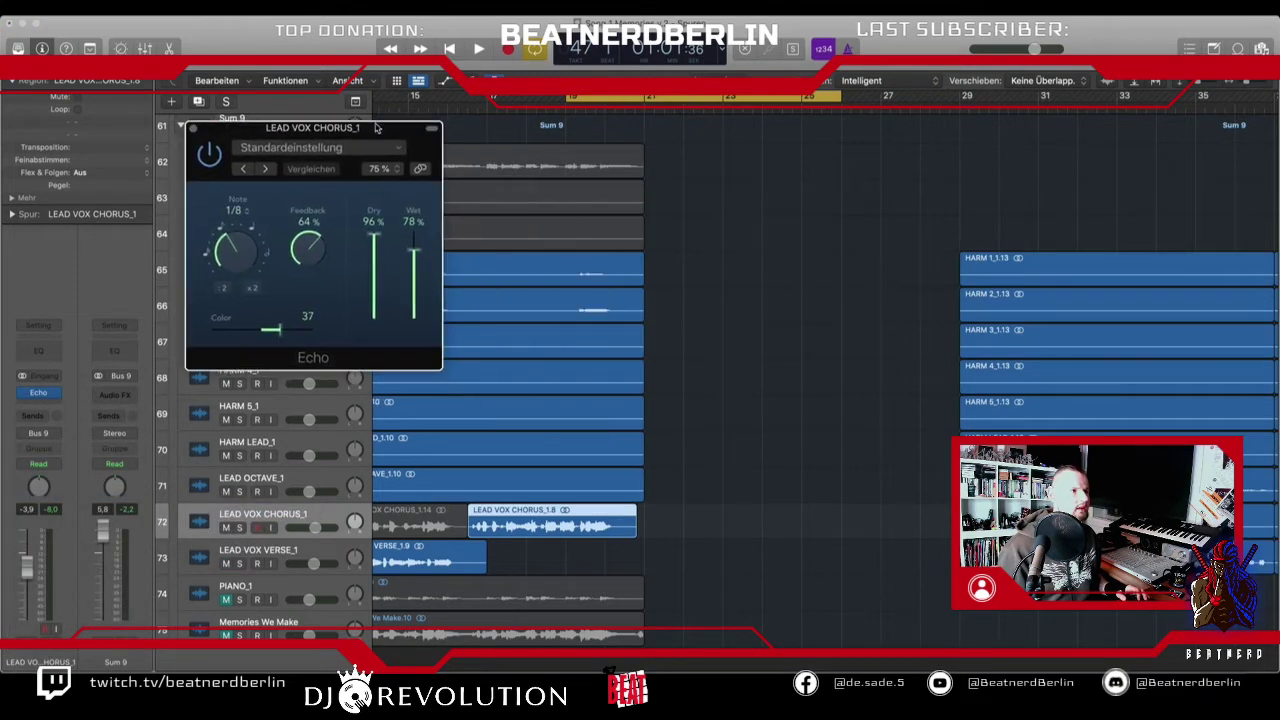
- Shorten the cycle range to bars 20 to 26 and play the LEAD VOX CHORUS_1 track soloed
{"action": "left_click_drag", "start_coordinate": [603, 100], "coordinate": [840, 101]}
{"action": "left_click", "coordinate": [240, 529]}
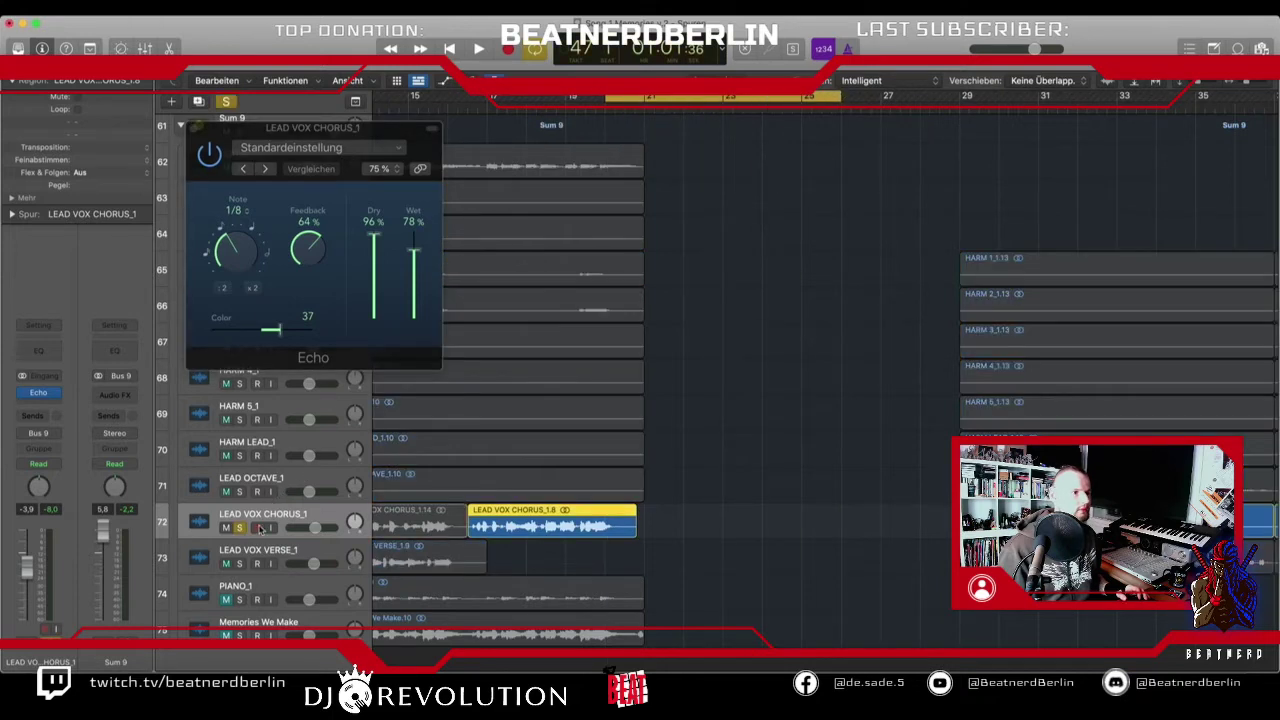
{"action": "key", "text": "space"}
{"action": "key", "text": "super+Right"}
{"action": "key", "text": "super+Right"}
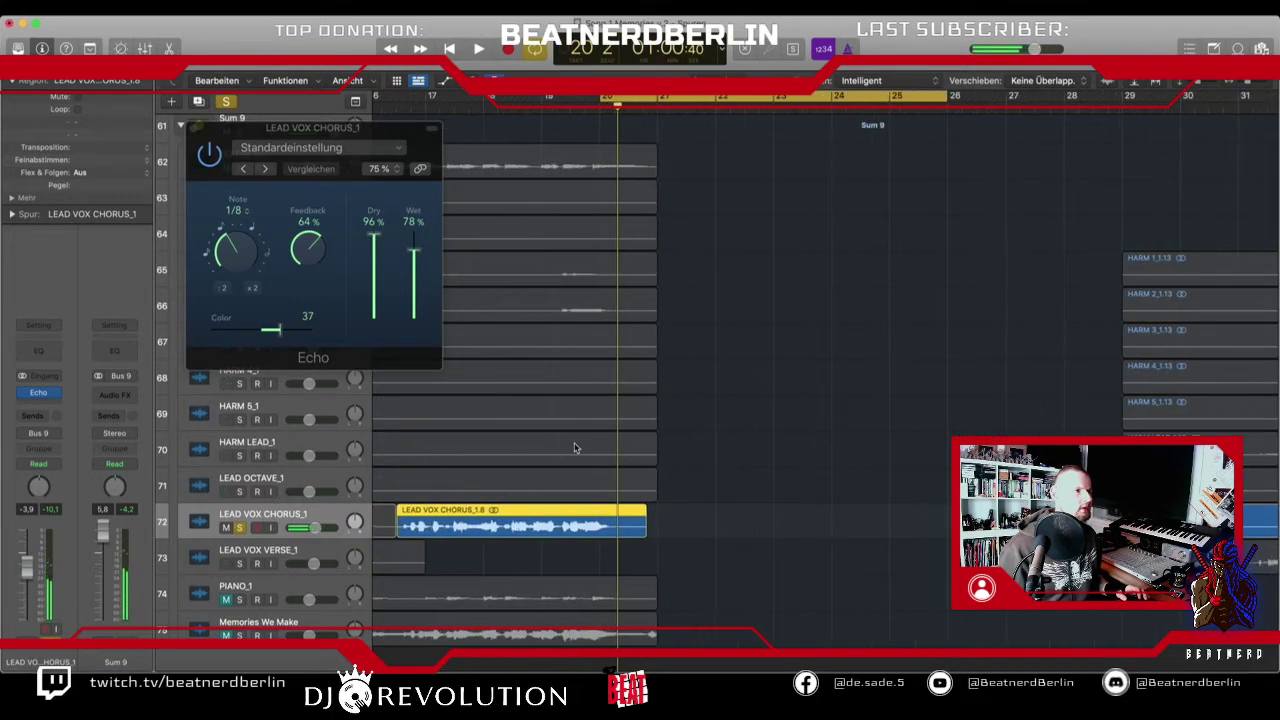
- Set the Echo to 1/4 note with 70% feedback and play it with the cycle starting slightly before bar 20
{"action": "left_click", "coordinate": [238, 243]}
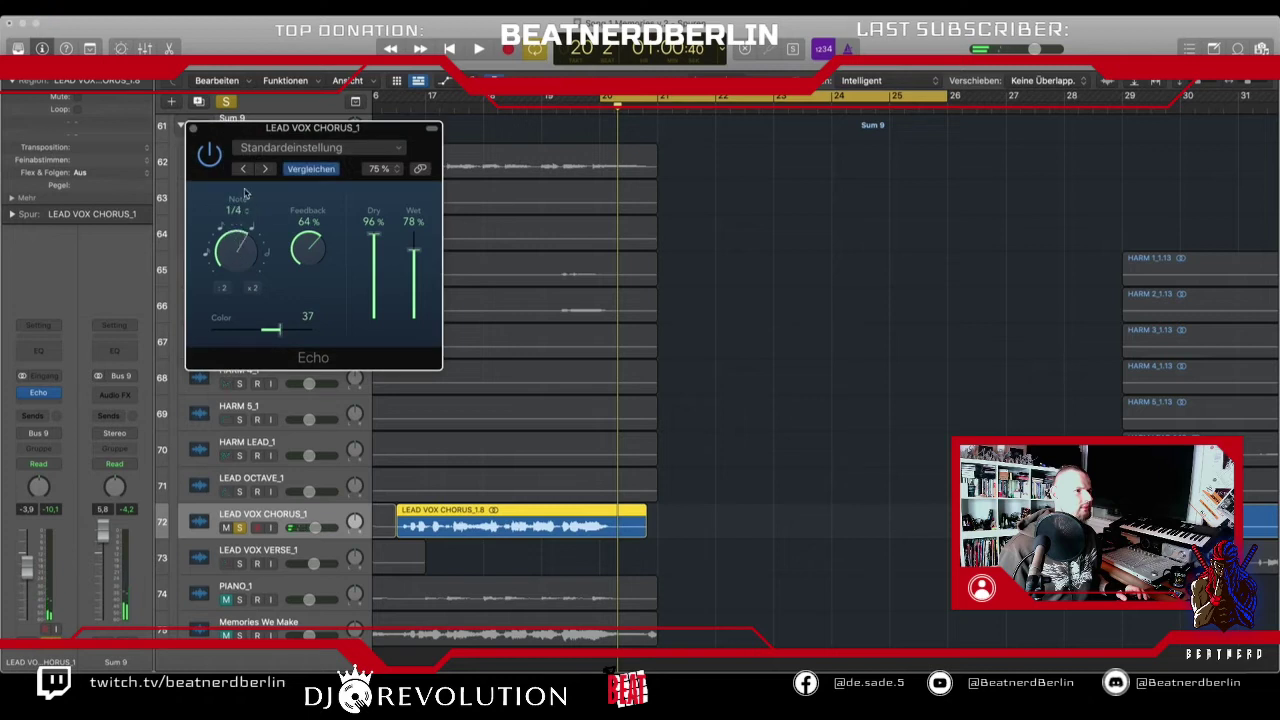
{"action": "key", "text": "space"}
{"action": "key", "text": "space"}
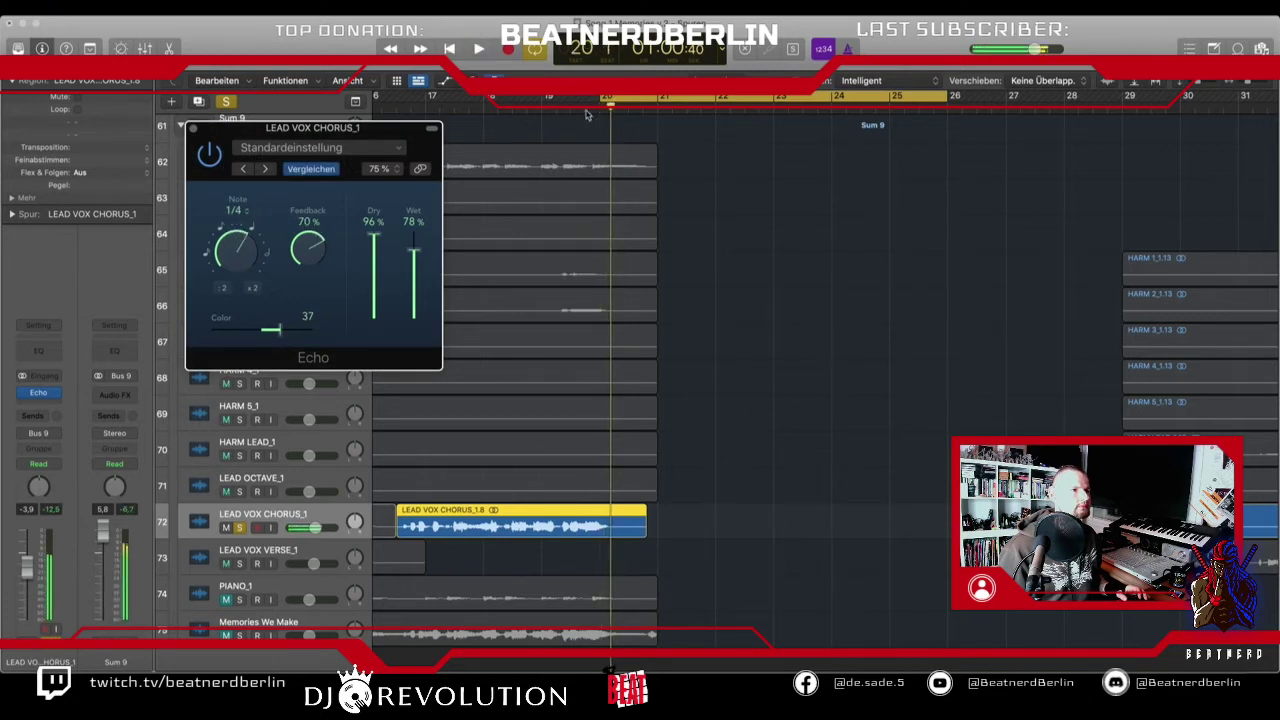
{"action": "left_click_drag", "start_coordinate": [597, 100], "coordinate": [585, 100]}
{"action": "key", "text": "space"}
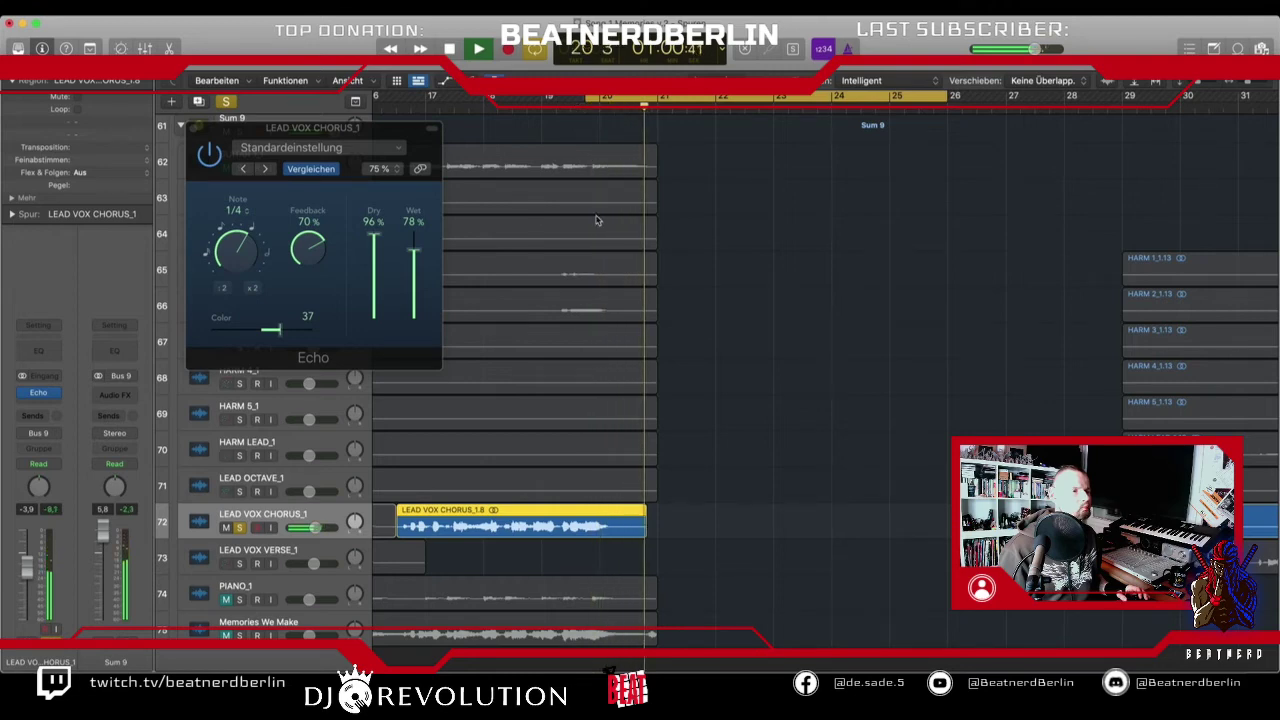
{"action": "key", "text": "space"}
- Show track automation and set the LEAD VOX CHORUS_1 lane to the Insert 1 Bypass (Echo) parameter
{"action": "scroll", "coordinate": [596, 219], "scroll_direction": "right", "scroll_amount": 1}
{"action": "scroll", "coordinate": [596, 220], "scroll_direction": "left", "scroll_amount": 1}
{"action": "scroll", "coordinate": [596, 220], "scroll_direction": "up", "scroll_amount": 3}
{"action": "scroll", "coordinate": [596, 220], "scroll_direction": "left", "scroll_amount": 2}
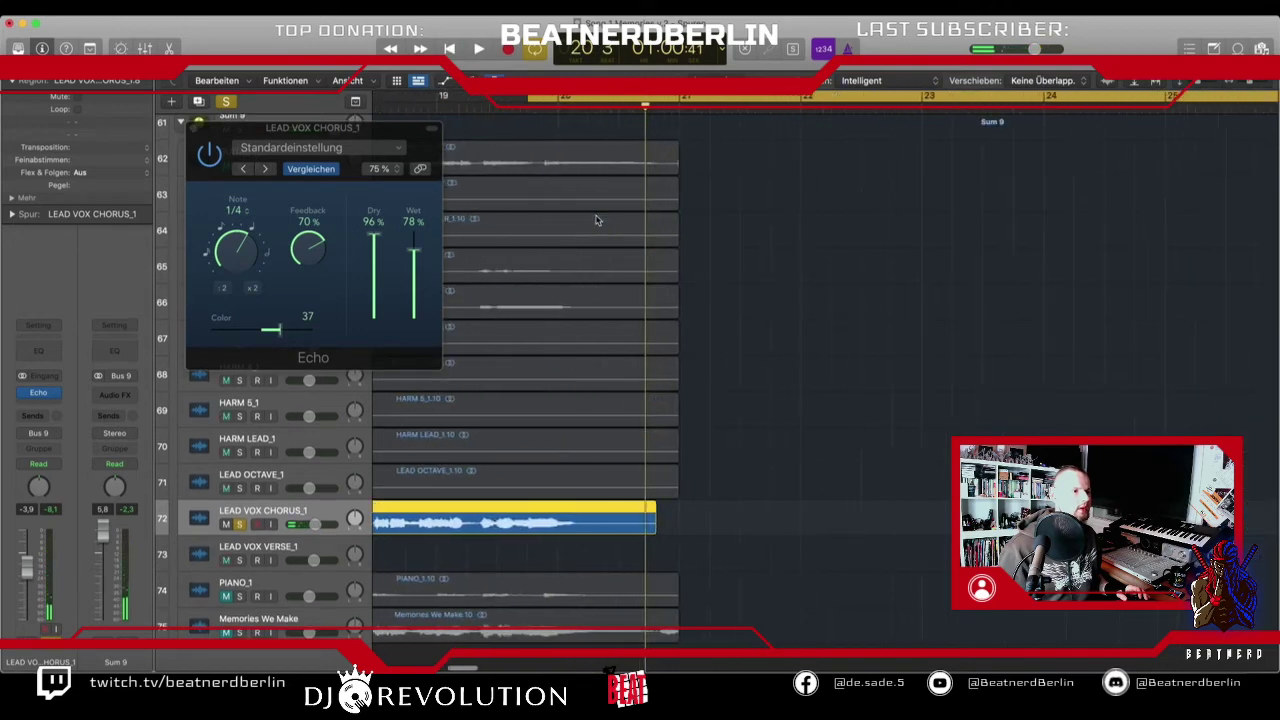
{"action": "scroll", "coordinate": [457, 434], "scroll_direction": "up", "scroll_amount": 2}
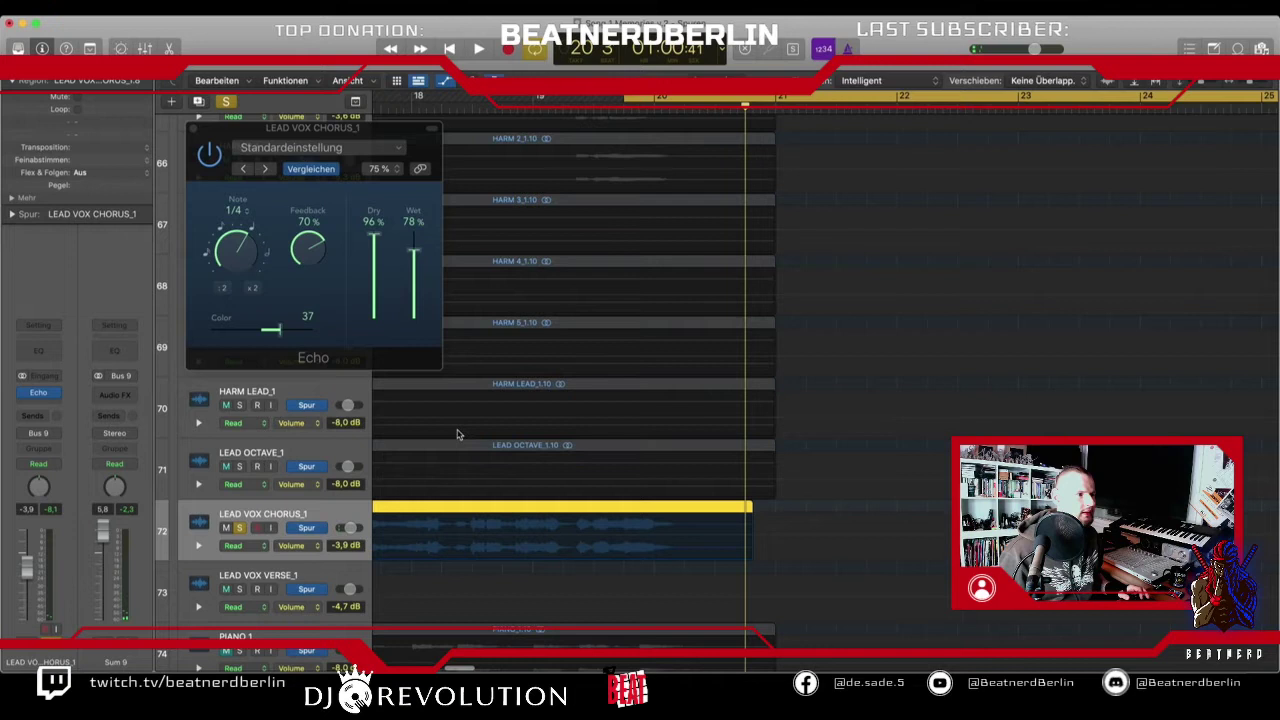
{"action": "left_click", "coordinate": [283, 545]}
{"action": "mouse_move", "coordinate": [320, 628]}
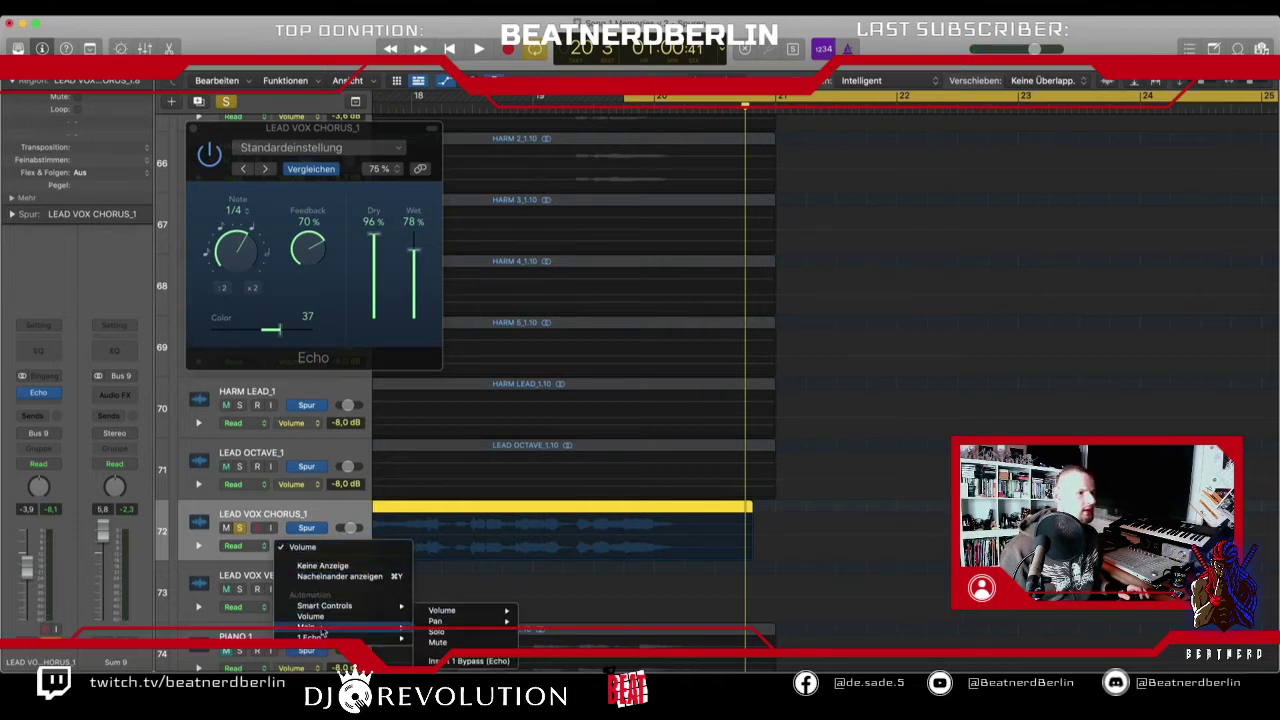
{"action": "left_click", "coordinate": [460, 662]}
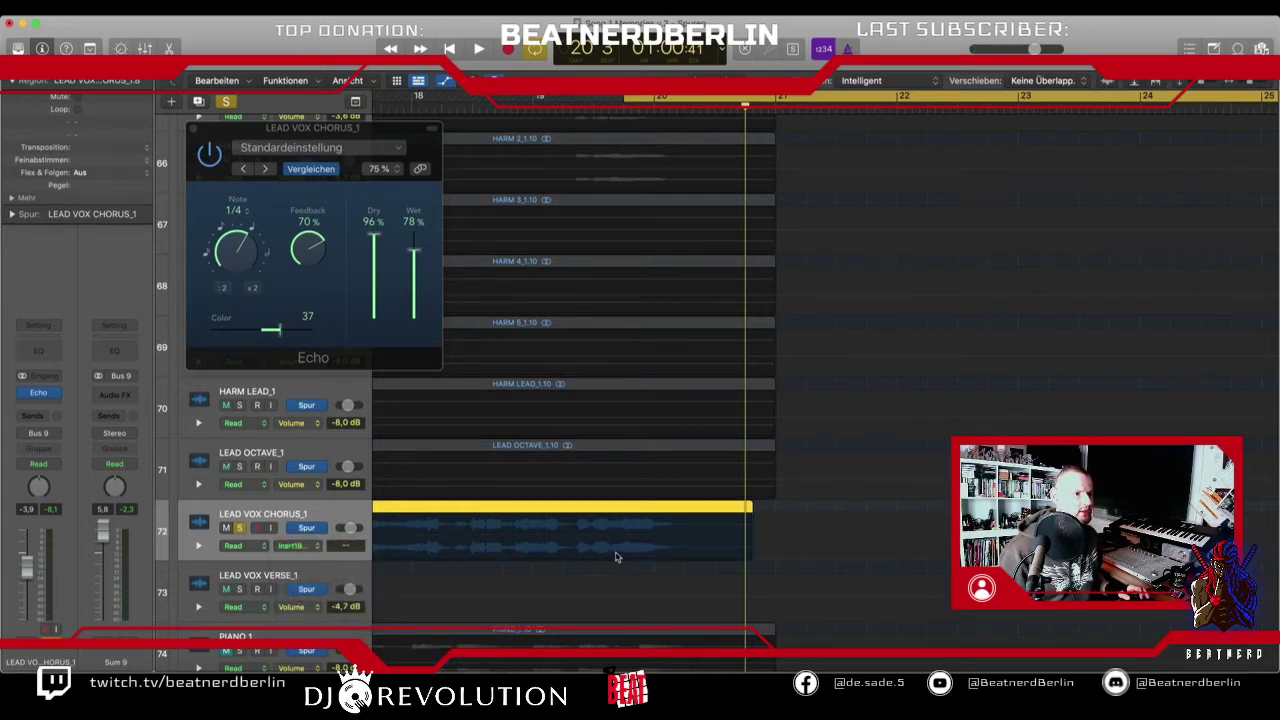
- Automate the Echo bypass on LEAD VOX CHORUS_1 to switch off at about 19 3 4, move the cycle start earlier, and play it
{"action": "left_click", "coordinate": [624, 562]}
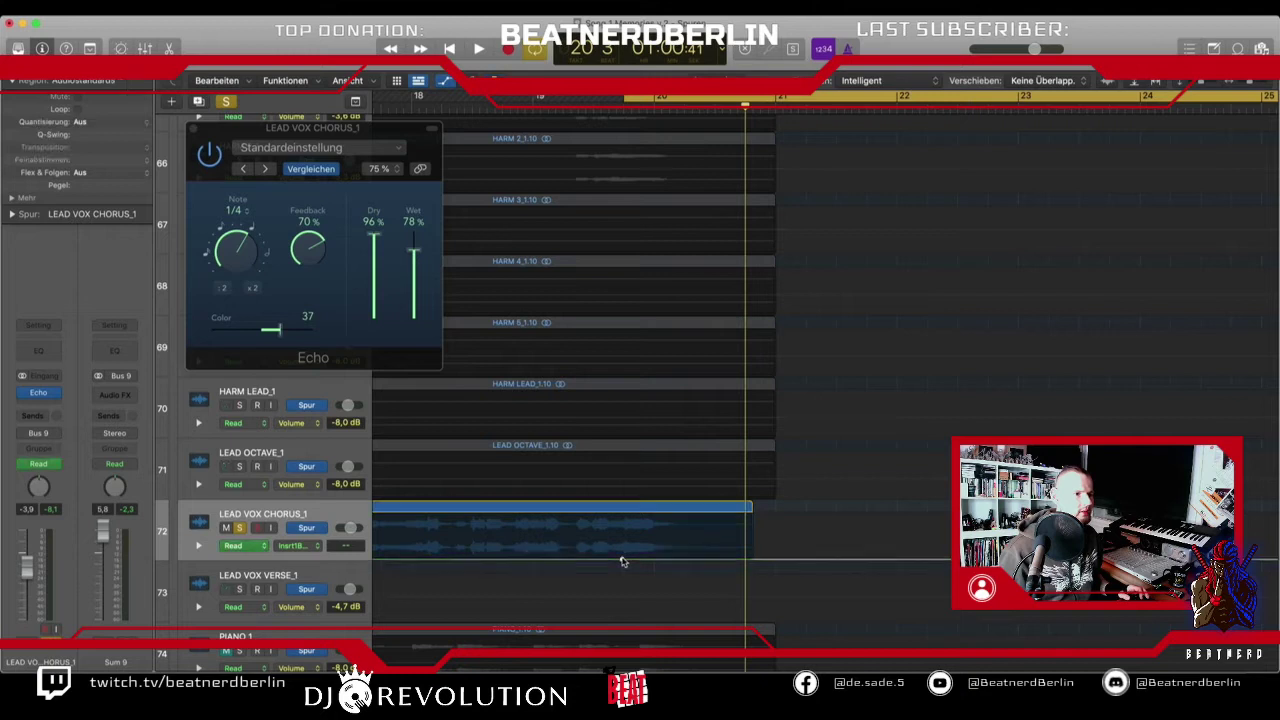
{"action": "mouse_move", "coordinate": [622, 561]}
{"action": "left_mouse_down"}
{"action": "mouse_move", "coordinate": [623, 516]}
{"action": "mouse_move", "coordinate": [623, 559]}
{"action": "left_mouse_up"}
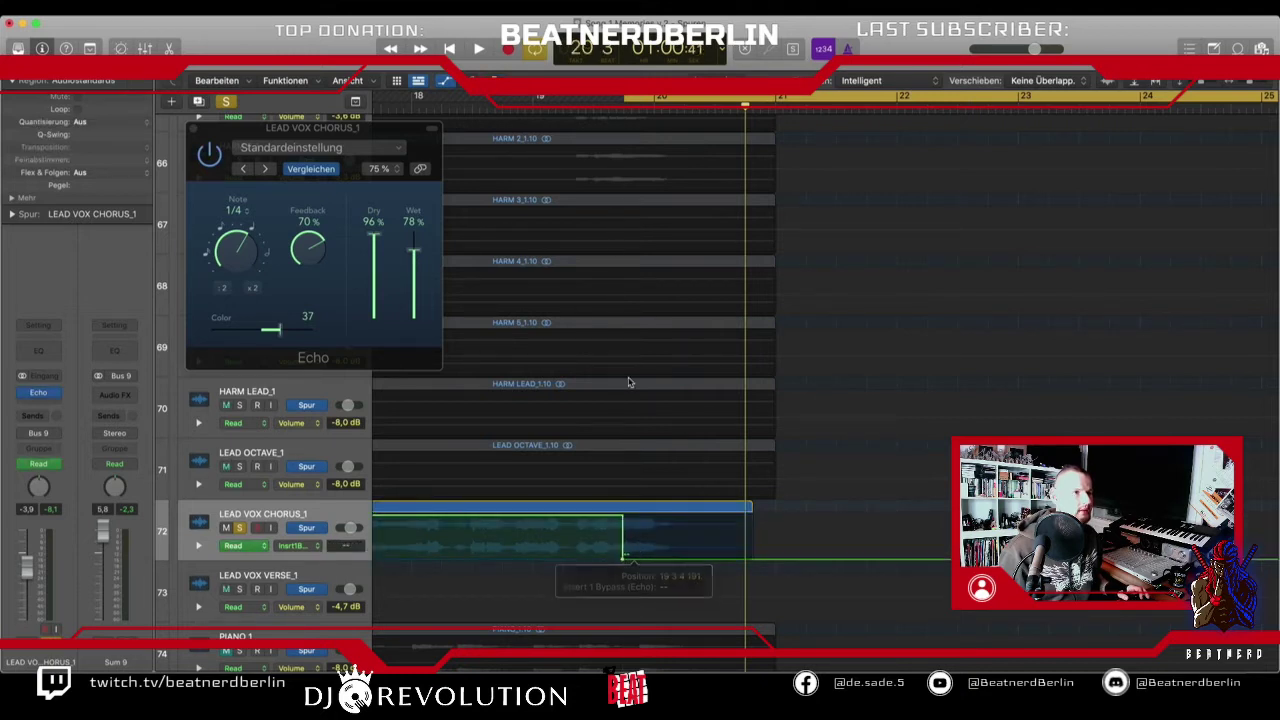
{"action": "key", "text": "space"}
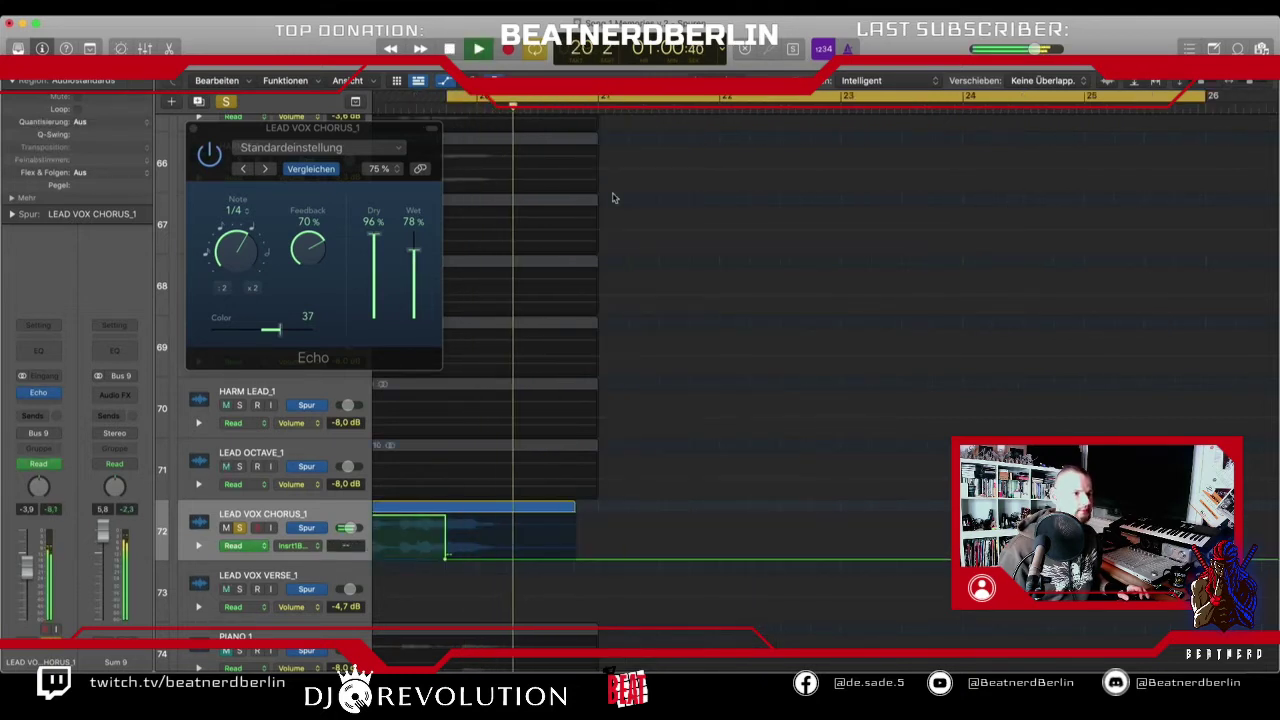
{"action": "key", "text": "space"}
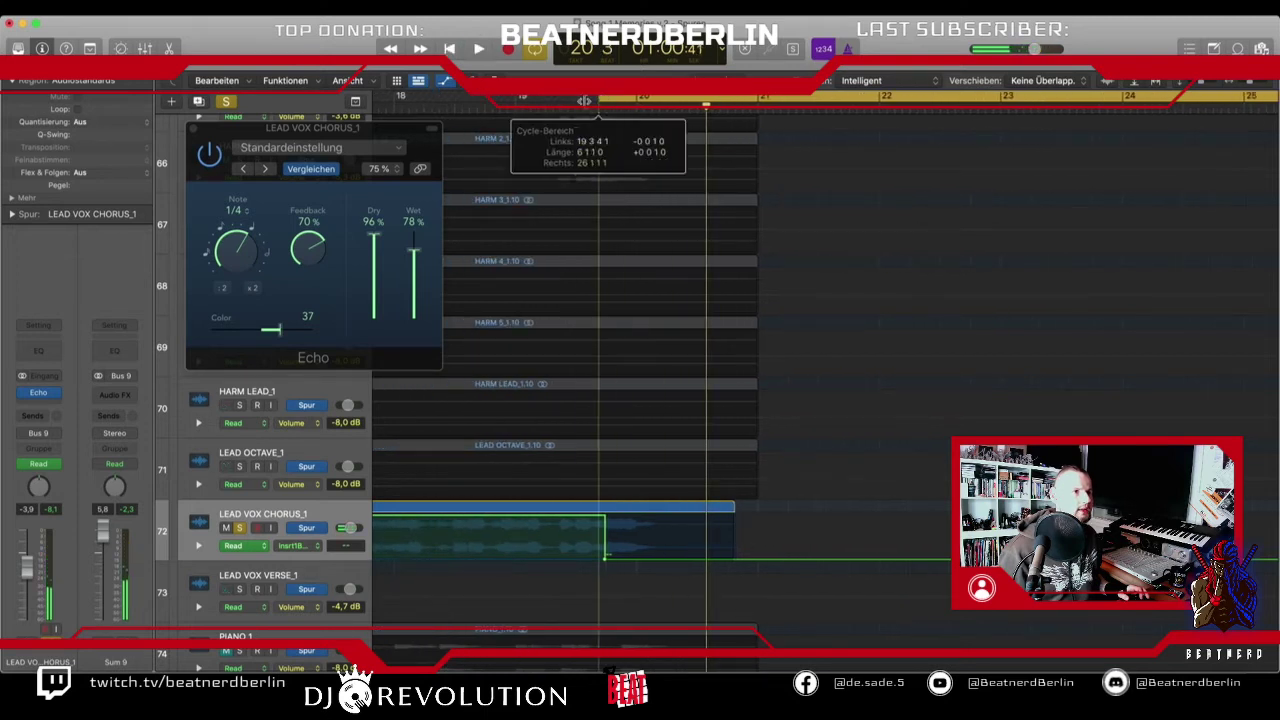
{"action": "key", "text": "space"}
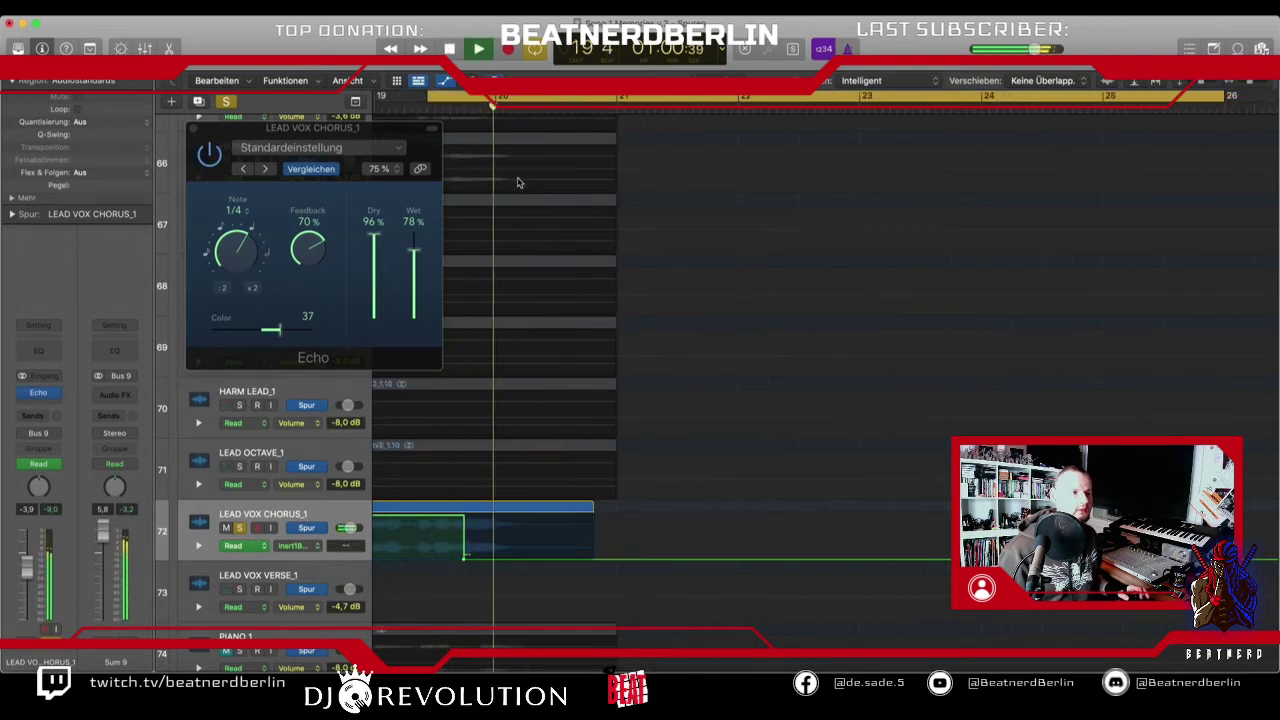
{"action": "key", "text": "space"}
- Try the Echo bypass switch-off point slightly earlier, at about 19 3 3, and play the transition
{"action": "scroll", "coordinate": [451, 390], "scroll_direction": "up", "scroll_amount": 6}
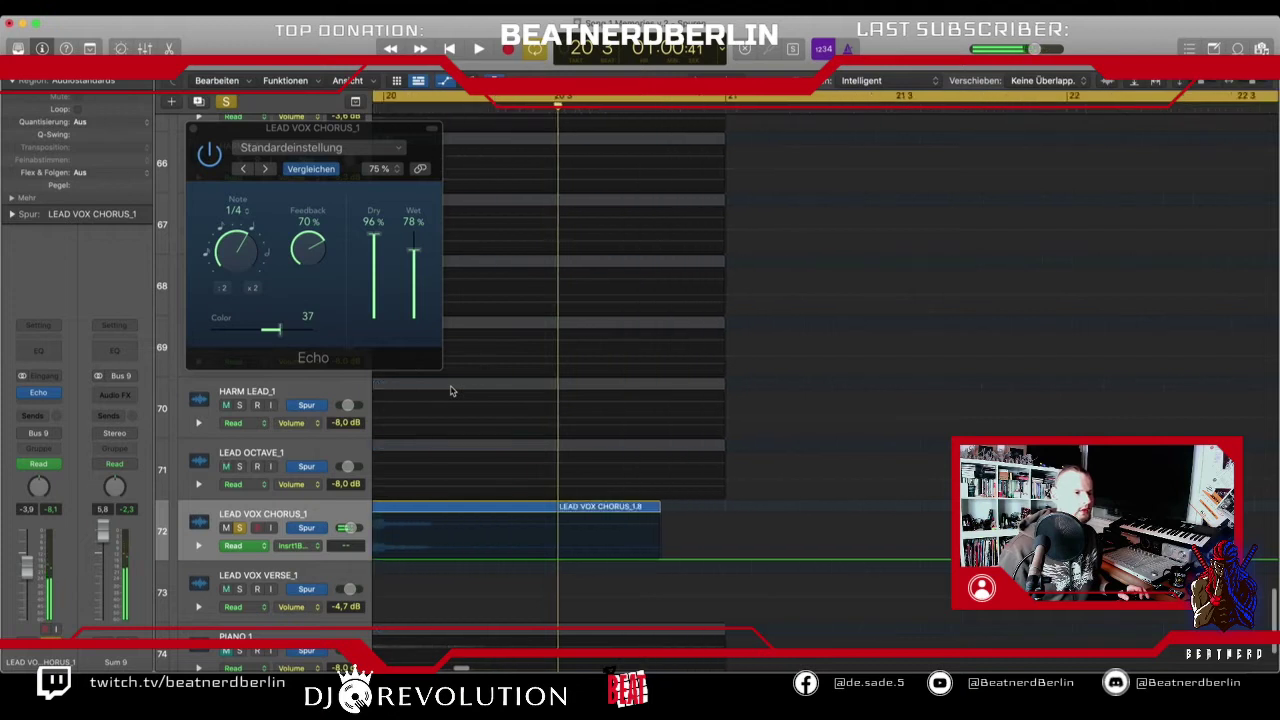
{"action": "scroll", "coordinate": [451, 390], "scroll_direction": "left", "scroll_amount": 2}
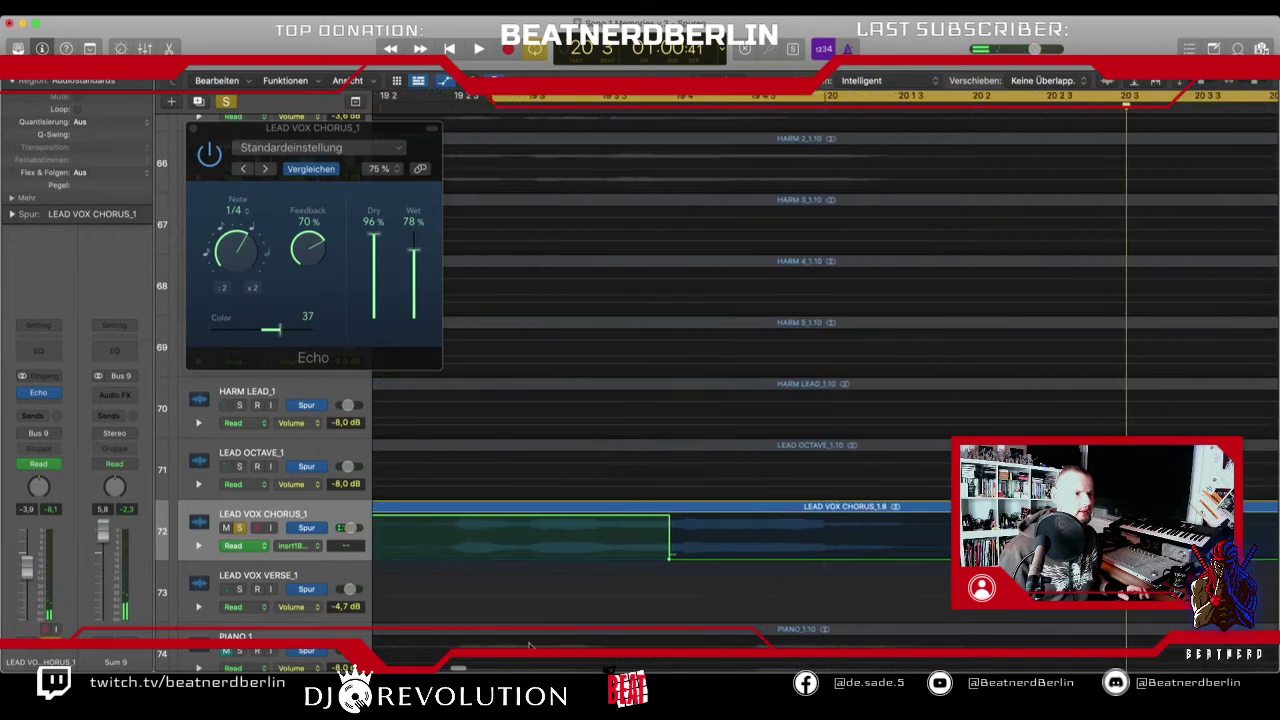
{"action": "left_click_drag", "start_coordinate": [670, 560], "coordinate": [640, 562]}
{"action": "key", "text": "space"}
{"action": "key", "text": "space"}
{"action": "key", "text": "space"}
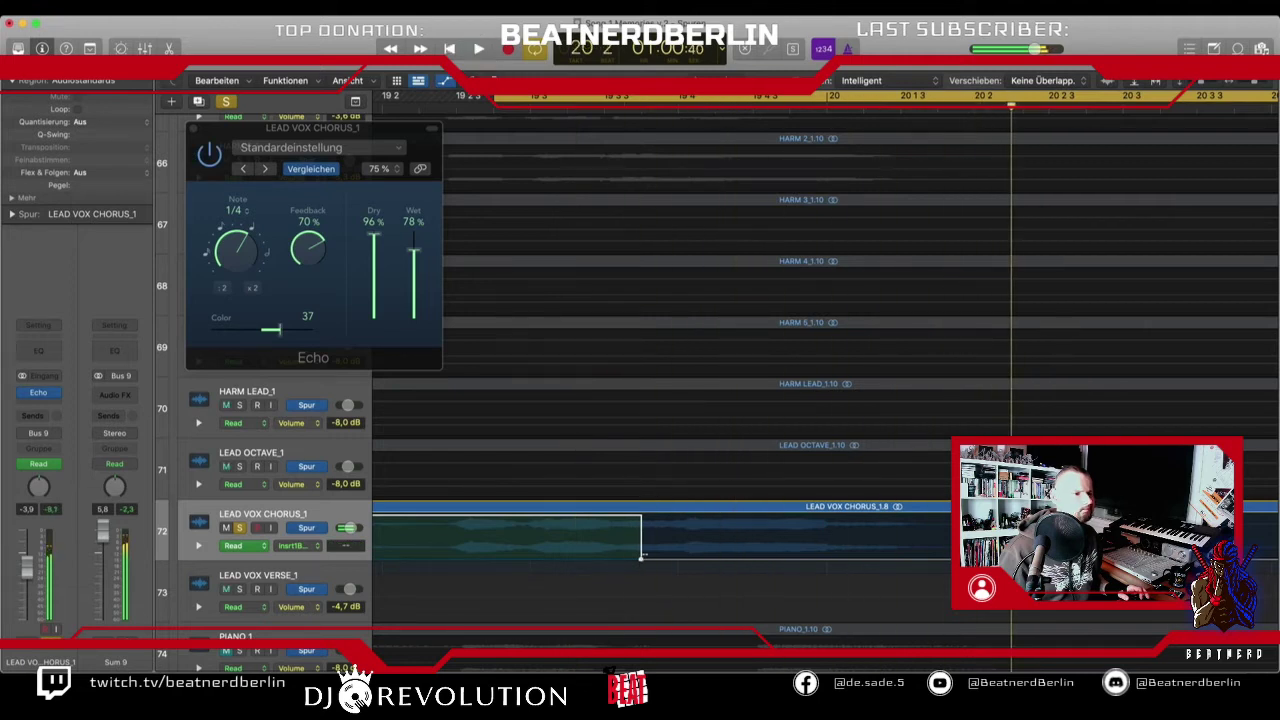
- Move the bypass switch-off point to about 19 4 and reduce the Echo's wet level to 34% during playback
{"action": "left_click_drag", "start_coordinate": [641, 557], "coordinate": [691, 565]}
{"action": "key", "text": "space"}
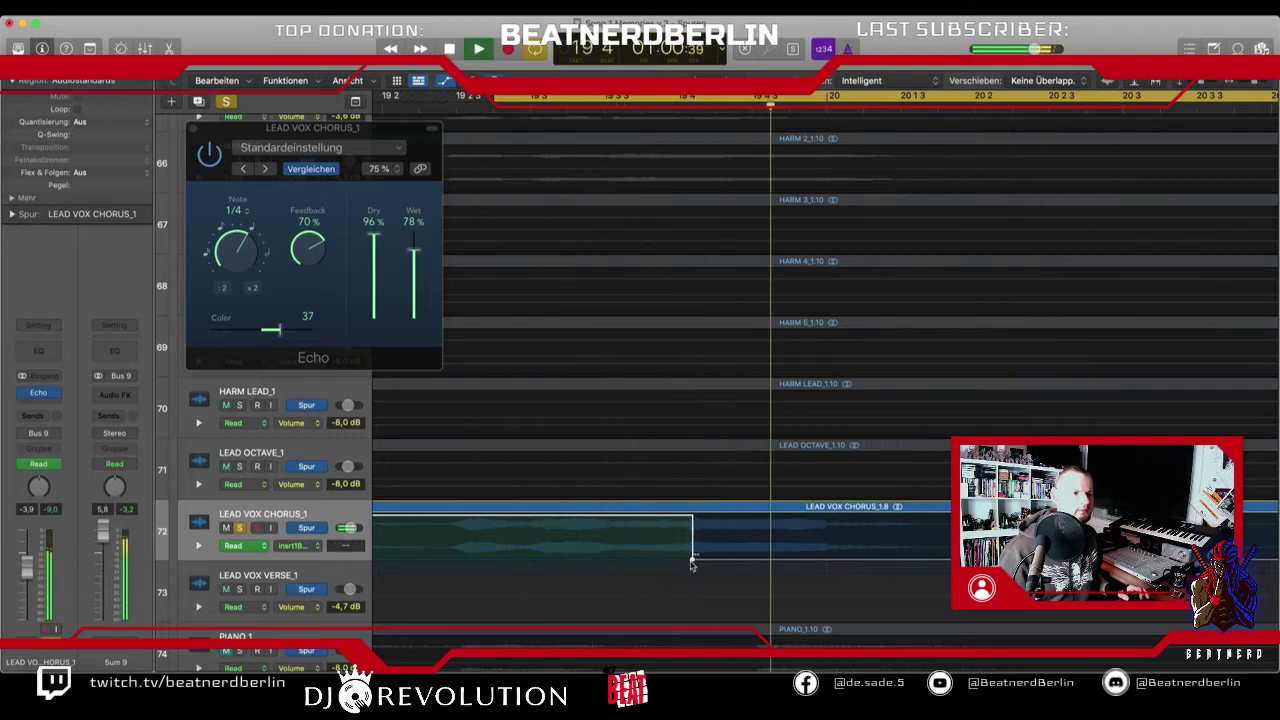
{"action": "left_click_drag", "start_coordinate": [691, 562], "coordinate": [688, 562]}
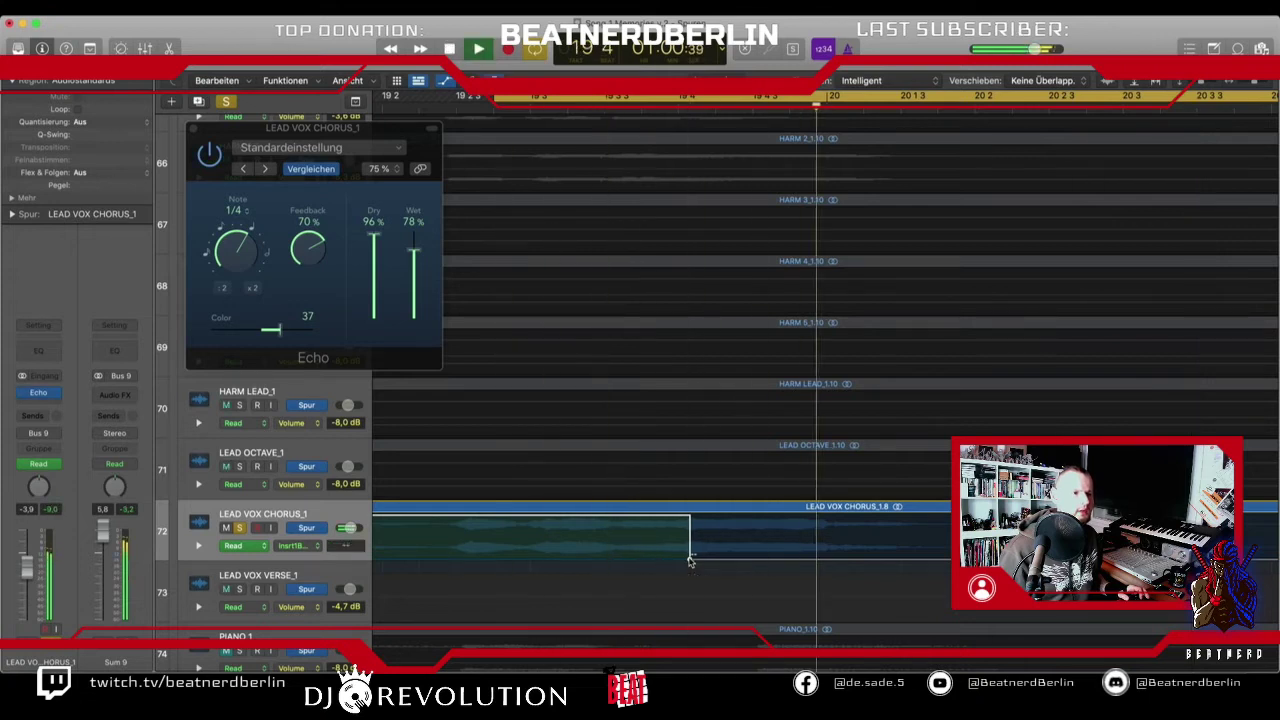
{"action": "left_click_drag", "start_coordinate": [417, 262], "coordinate": [418, 310]}
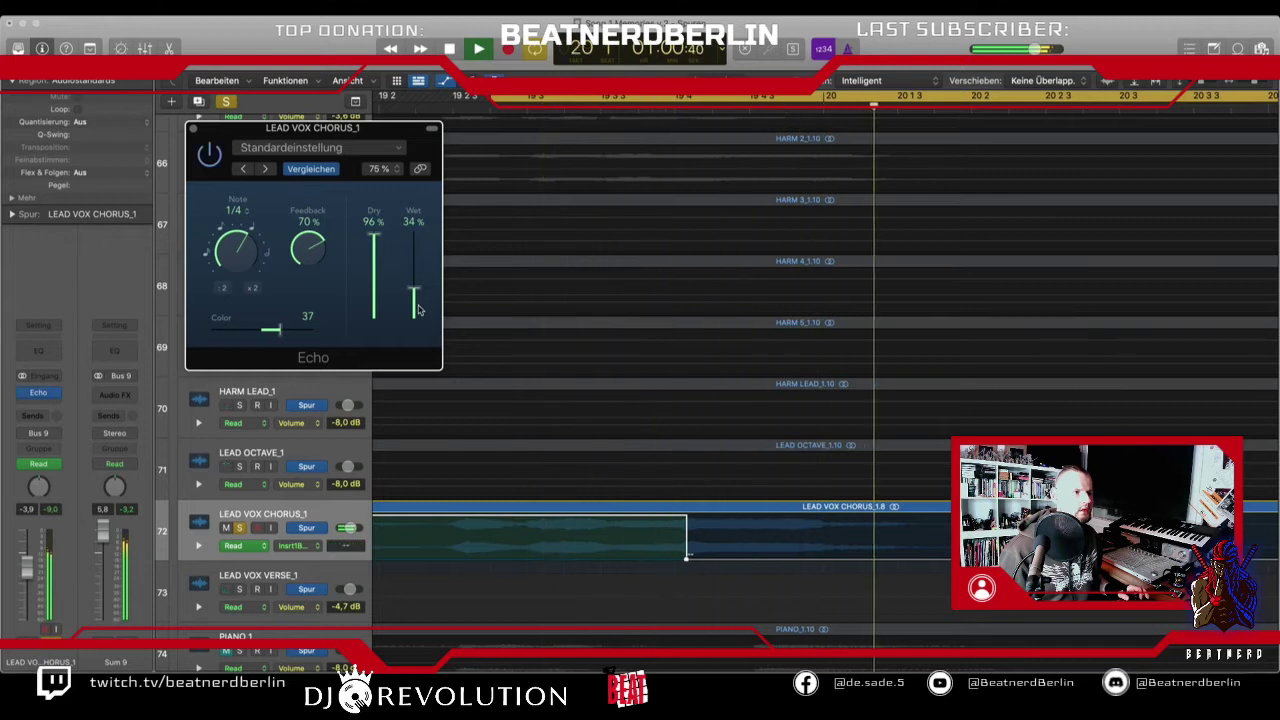
{"action": "key", "text": "space"}
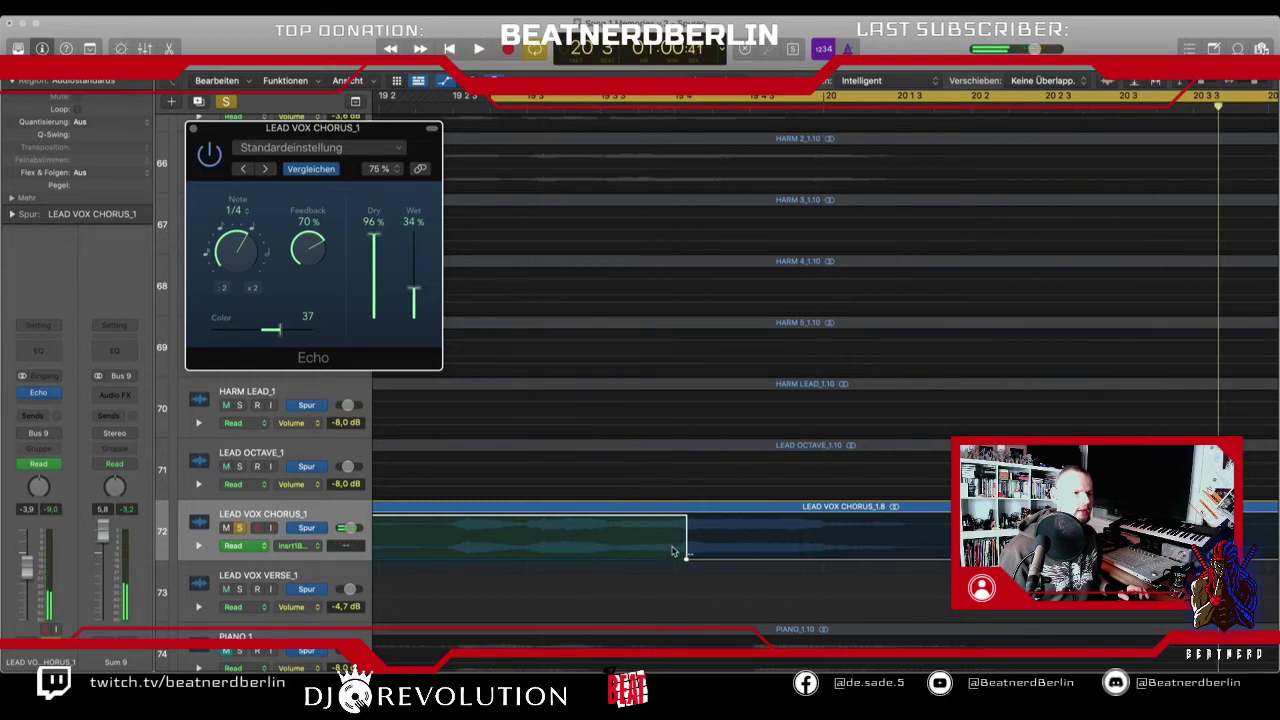
- Fine-tune the bypass switch-off point to just before 19 4, playing the vocal ending to check the echo's entry
{"action": "left_click_drag", "start_coordinate": [684, 560], "coordinate": [694, 560]}
{"action": "key", "text": "space"}
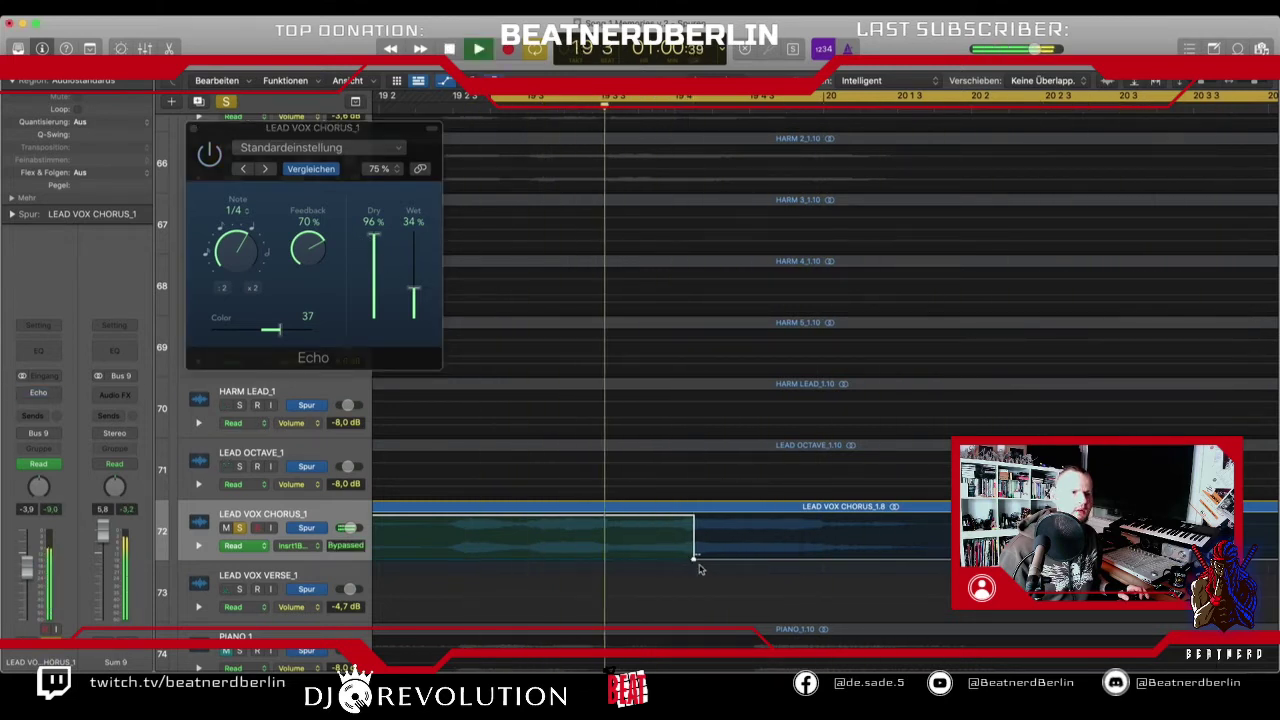
{"action": "key", "text": "space"}
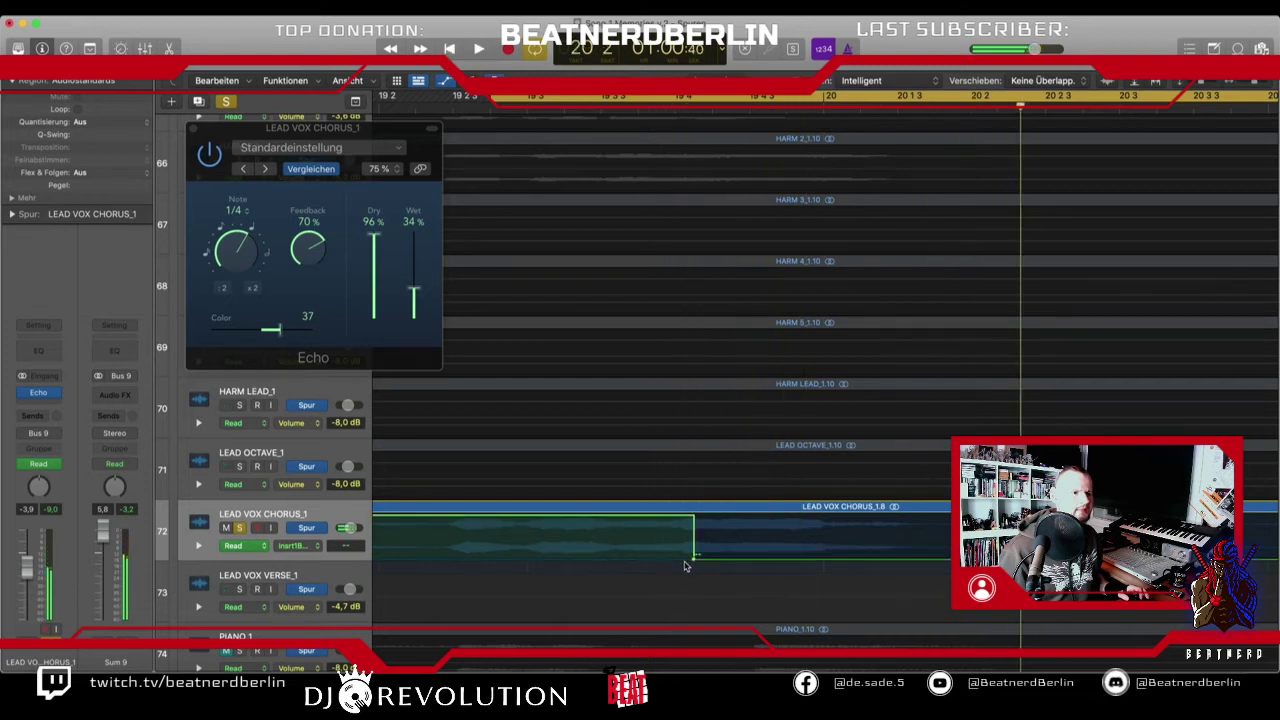
{"action": "left_click_drag", "start_coordinate": [694, 556], "coordinate": [676, 561]}
{"action": "key", "text": "space"}
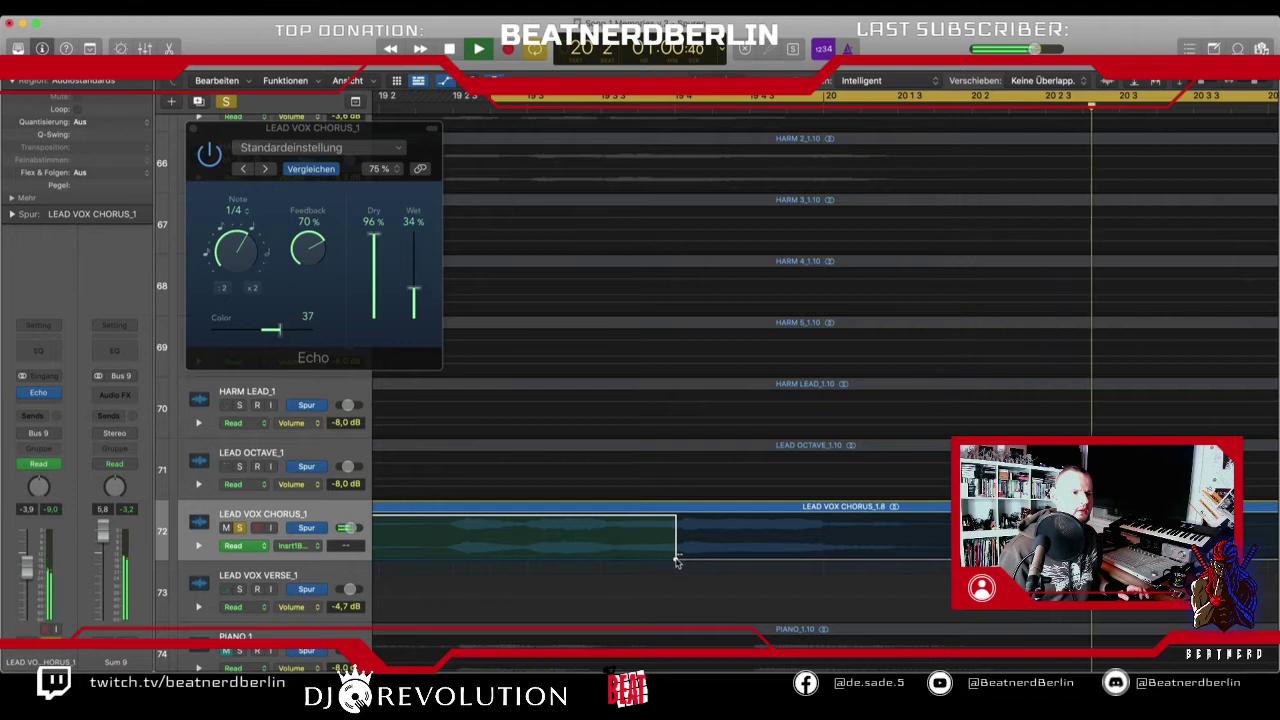
{"action": "key", "text": "space"}
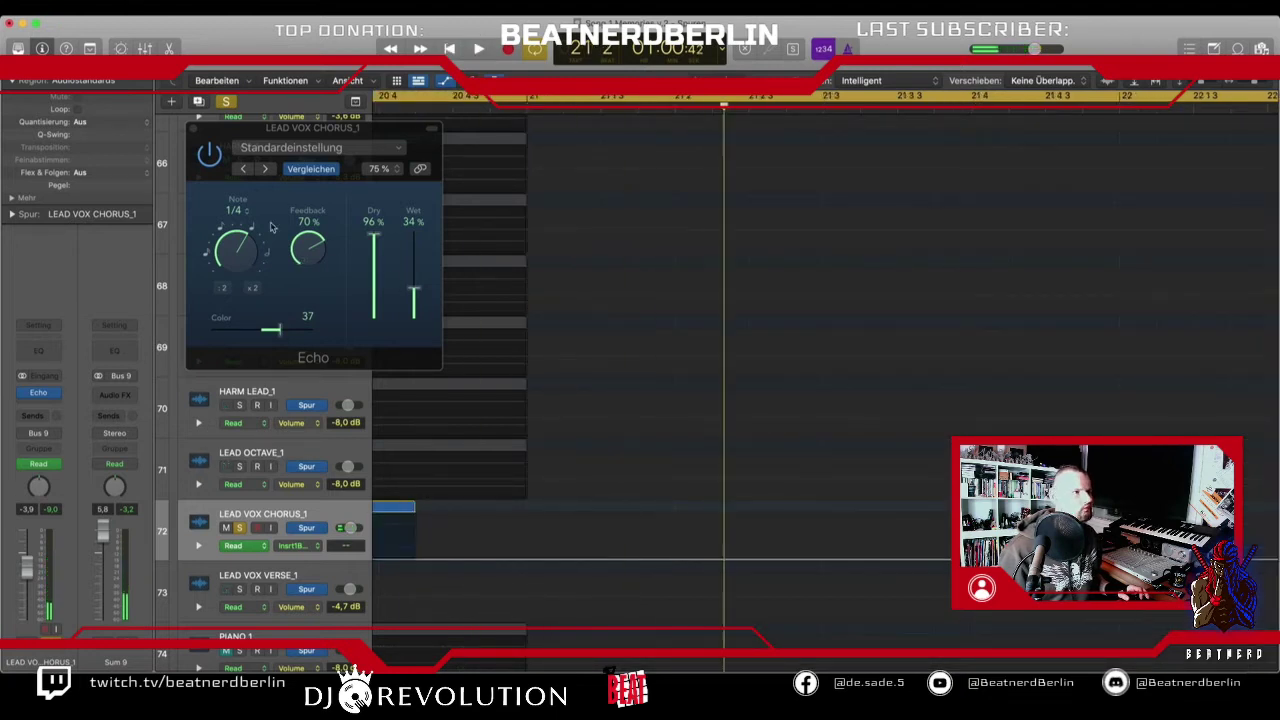
- Close the Echo plug-in window and turn off both the cycle range and the LEAD VOX CHORUS_1 solo
{"action": "left_click", "coordinate": [193, 128]}
{"action": "key", "text": "super+Left"}
{"action": "key", "text": "super+Left"}
{"action": "key", "text": "super+Left"}
{"action": "key", "text": "super+Left"}
{"action": "key", "text": "super+Left"}
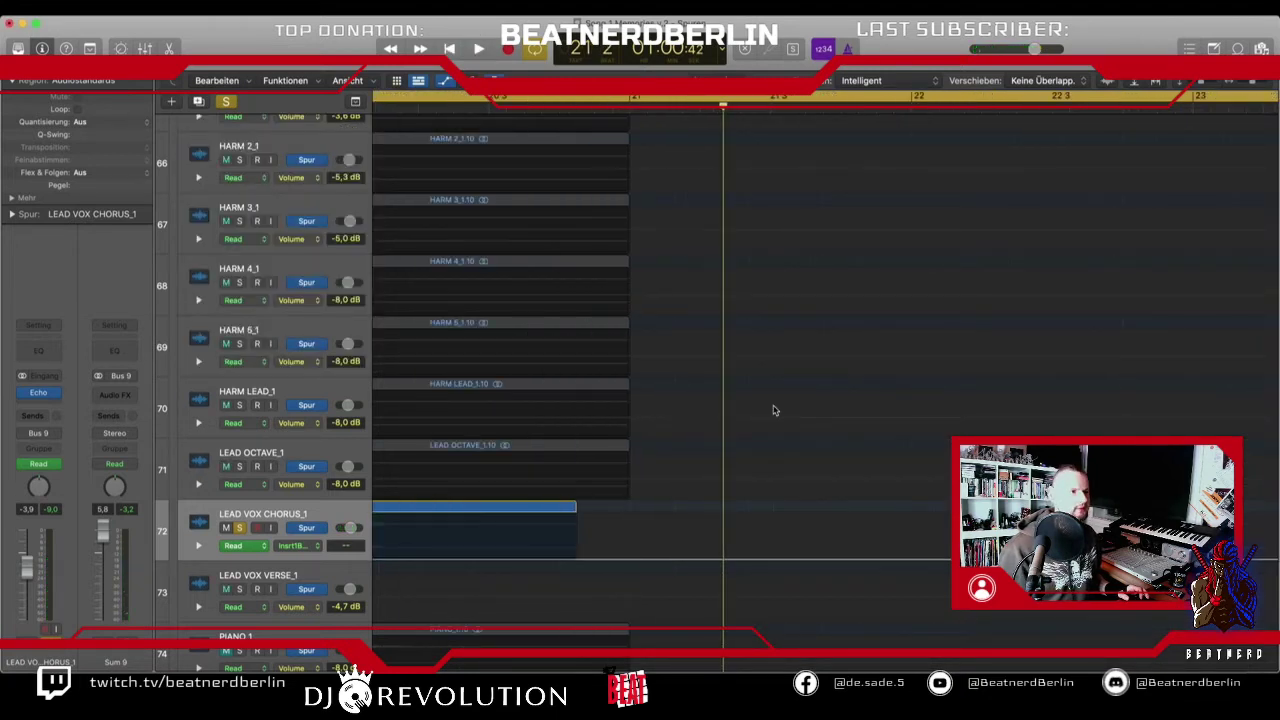
{"action": "left_click", "coordinate": [615, 97]}
{"action": "left_click", "coordinate": [227, 103]}
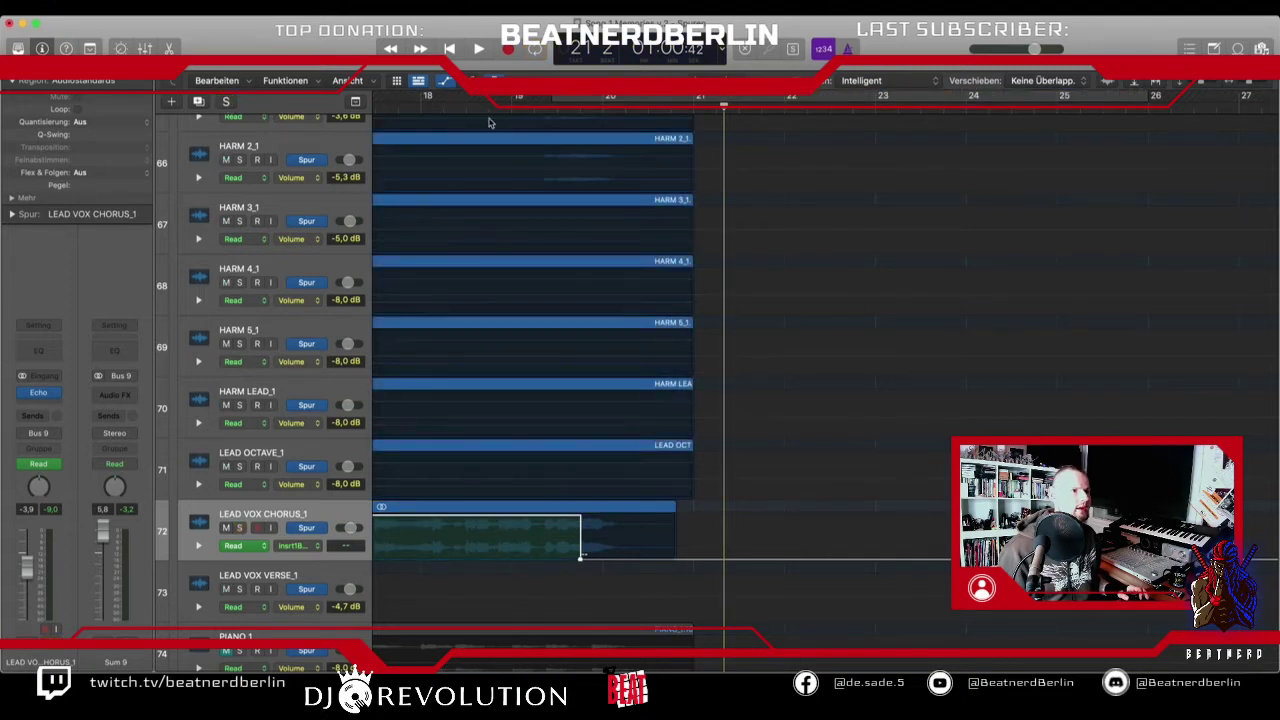
- Play the vocal ending with the other tracks from about 18 2 and hide the track automation
{"action": "left_click", "coordinate": [445, 98]}
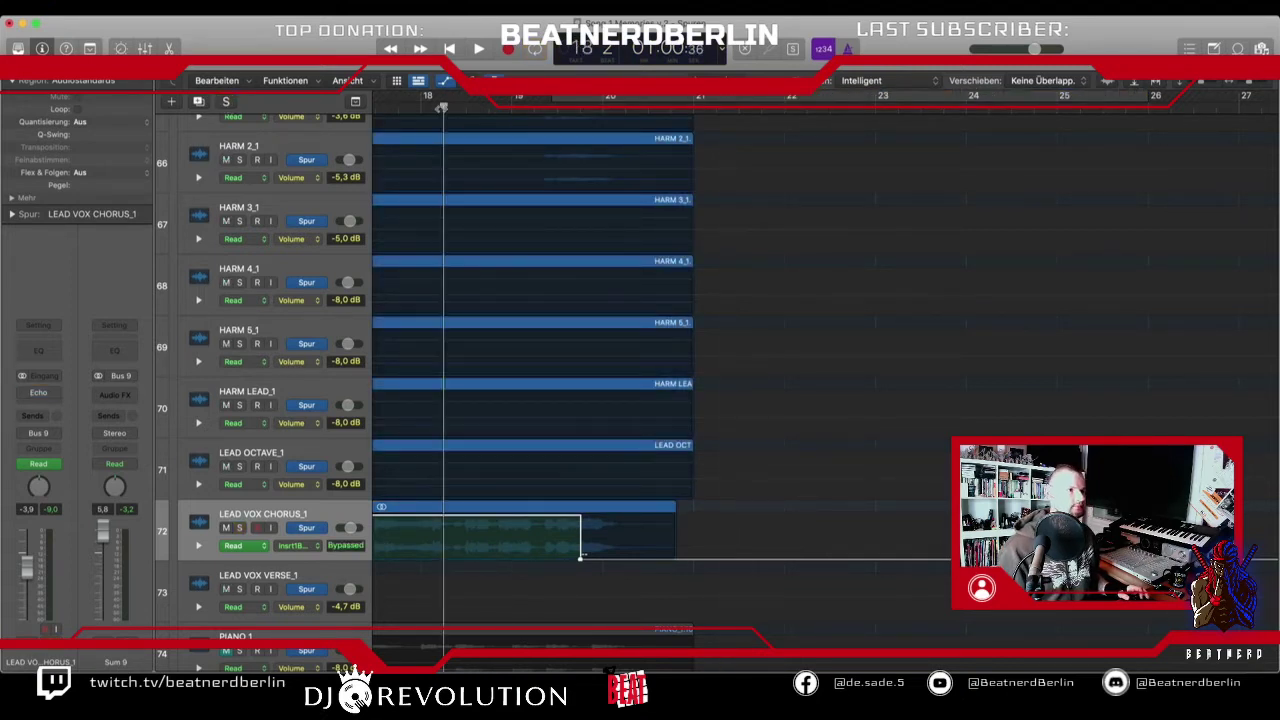
{"action": "key", "text": "space"}
{"action": "key", "text": "super+Up"}
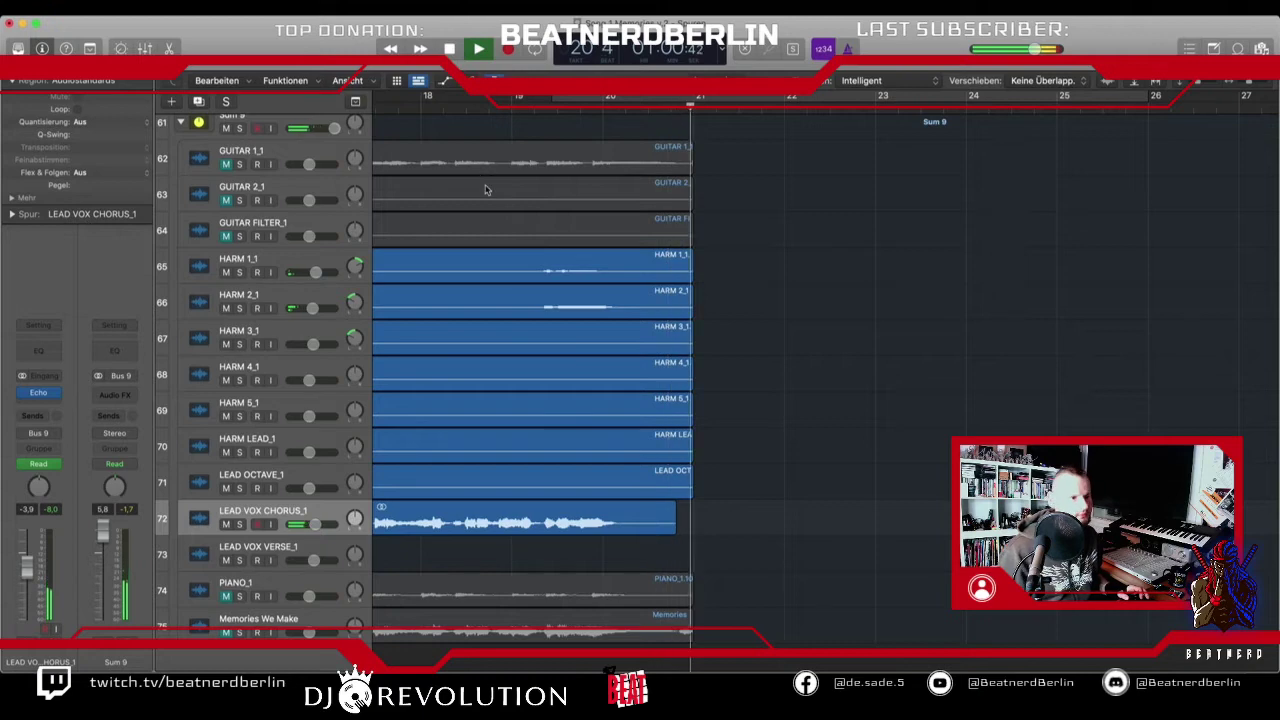
{"action": "key", "text": "super+Left"}
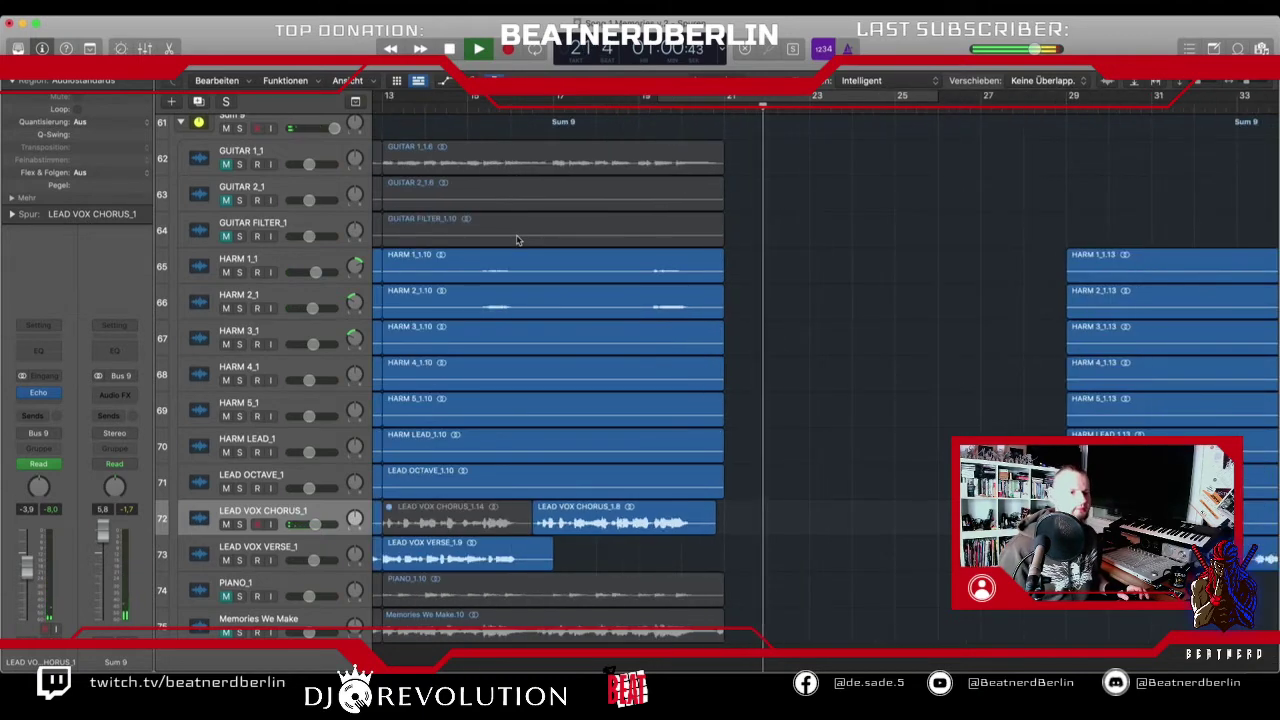
{"action": "key", "text": "super+Left"}
{"action": "key", "text": "space"}
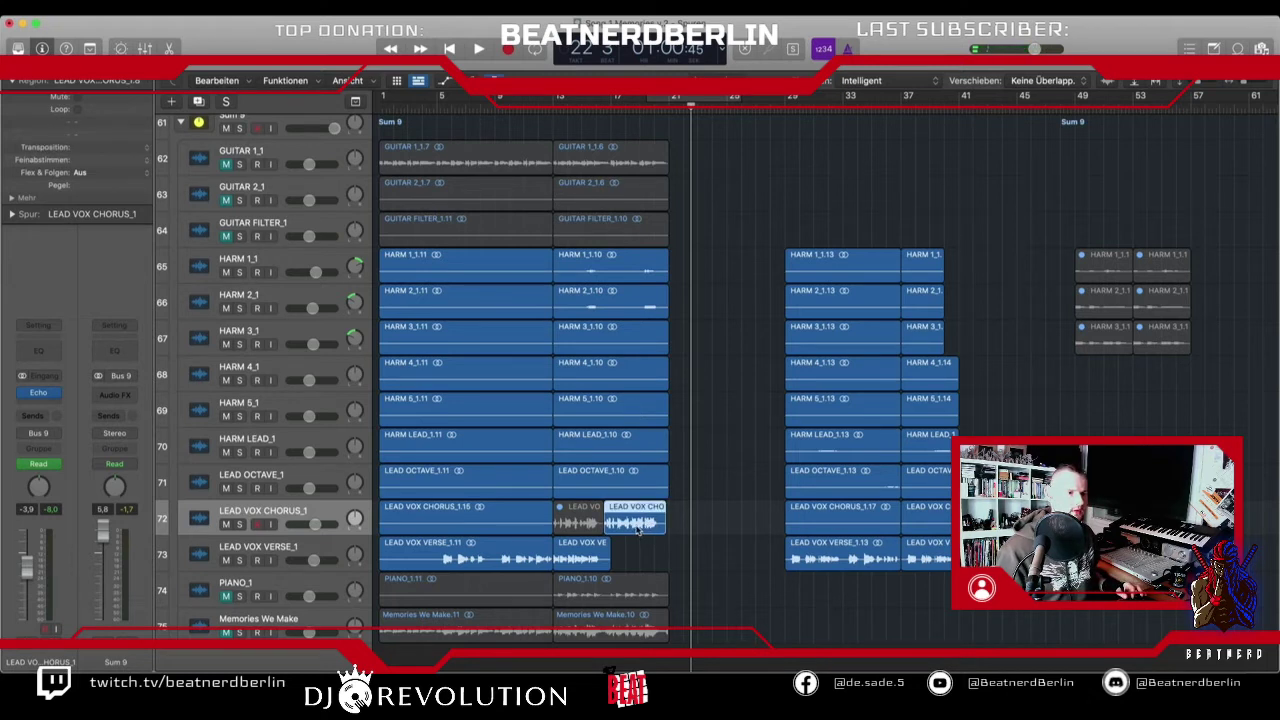
- Examine the rest of the arrangement, from the later chorus vocal regions up to the lead, sample and bass tracks
{"action": "left_click", "coordinate": [997, 272]}
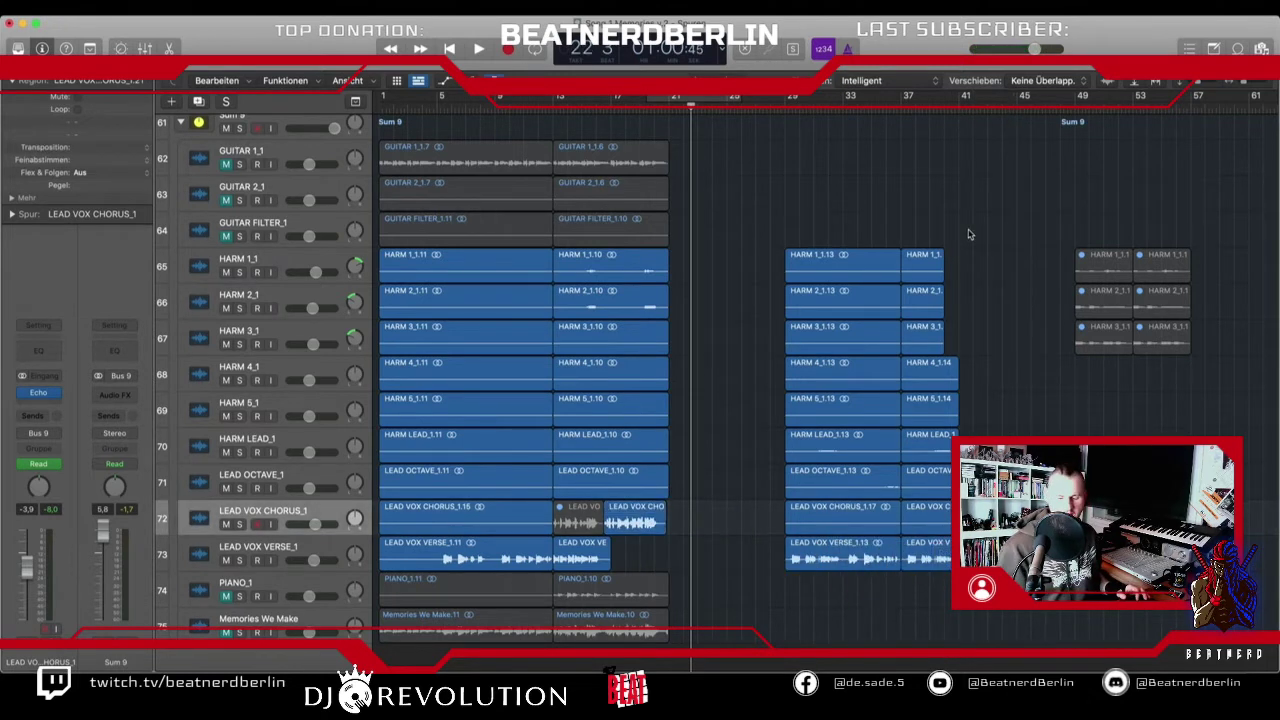
{"action": "key", "text": "super+Left"}
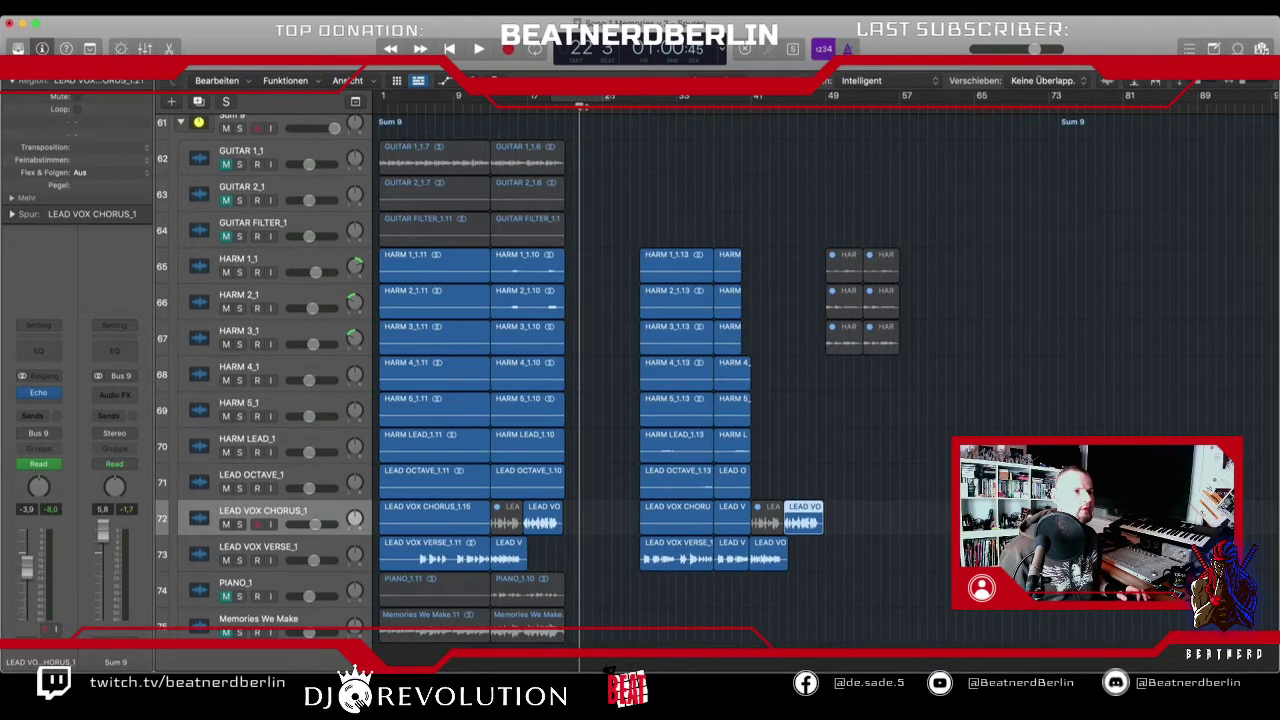
{"action": "left_click_drag", "start_coordinate": [580, 134], "coordinate": [920, 145]}
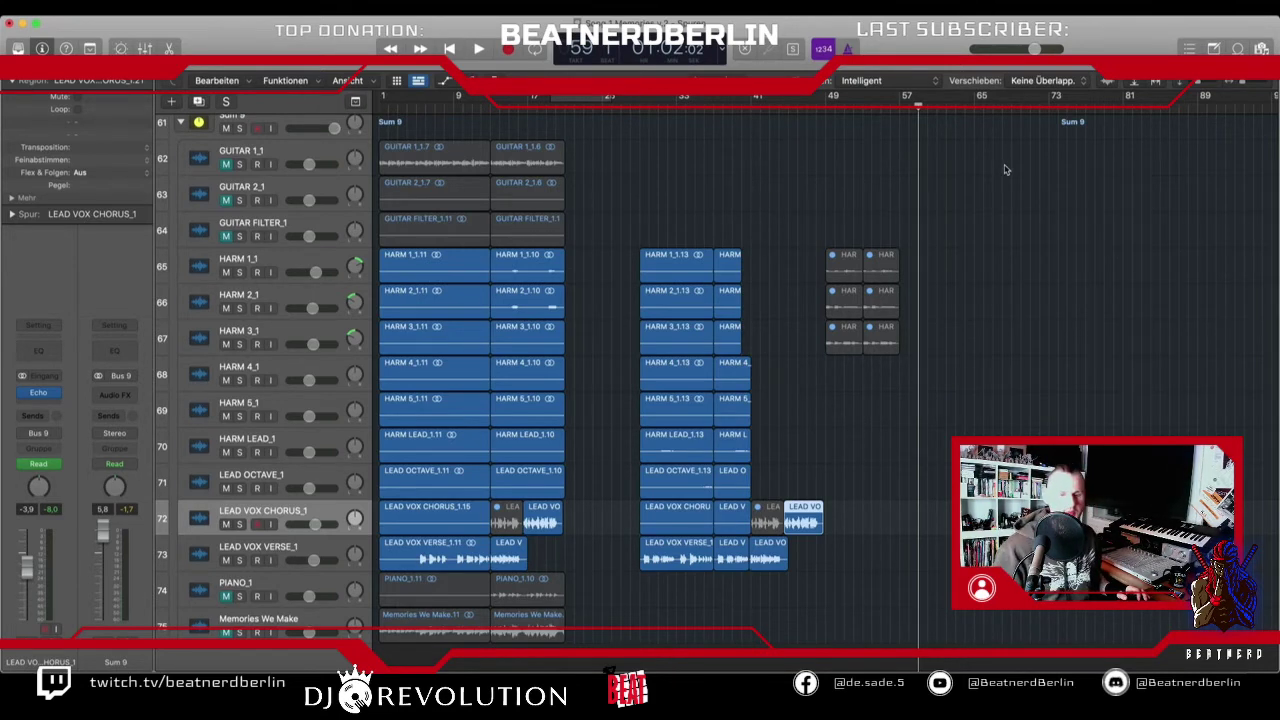
{"action": "key", "text": "super+Left"}
{"action": "mouse_move", "coordinate": [778, 102]}
{"action": "left_mouse_down"}
{"action": "mouse_move", "coordinate": [831, 103]}
{"action": "mouse_move", "coordinate": [771, 104]}
{"action": "left_mouse_up"}
{"action": "scroll", "coordinate": [714, 137], "scroll_direction": "up", "scroll_amount": 15}
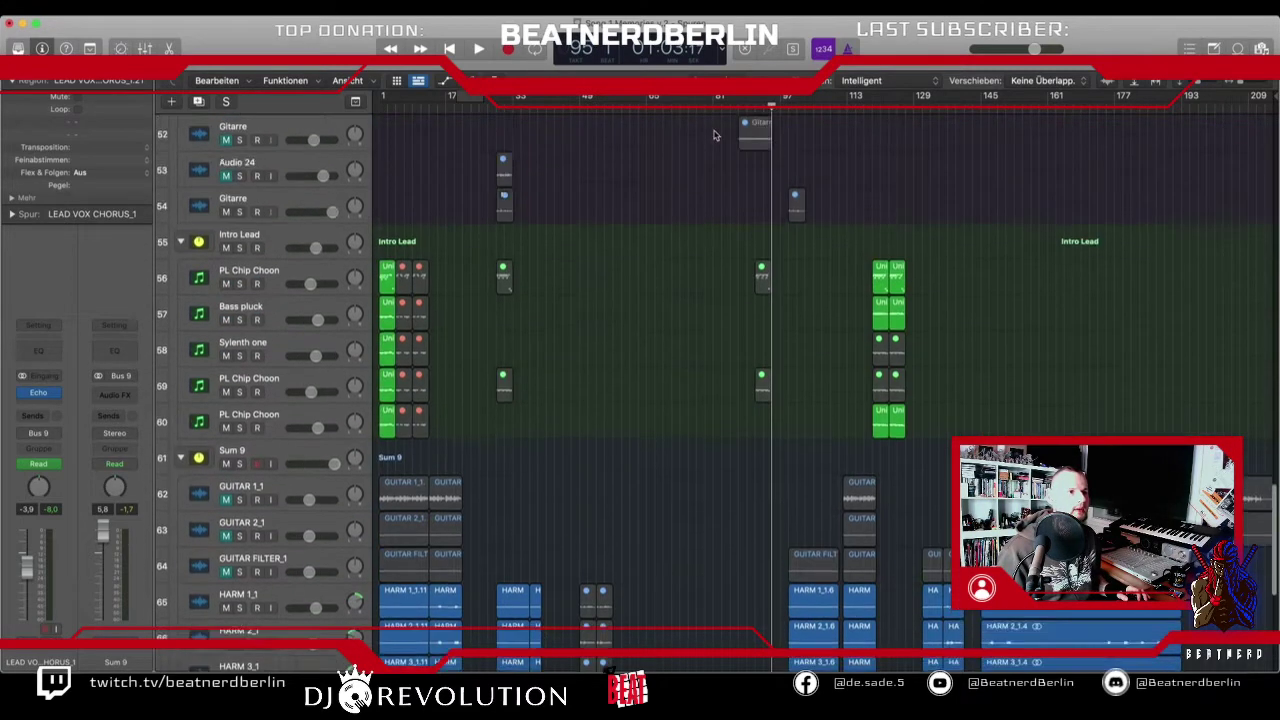
{"action": "scroll", "coordinate": [714, 133], "scroll_direction": "up", "scroll_amount": 3}
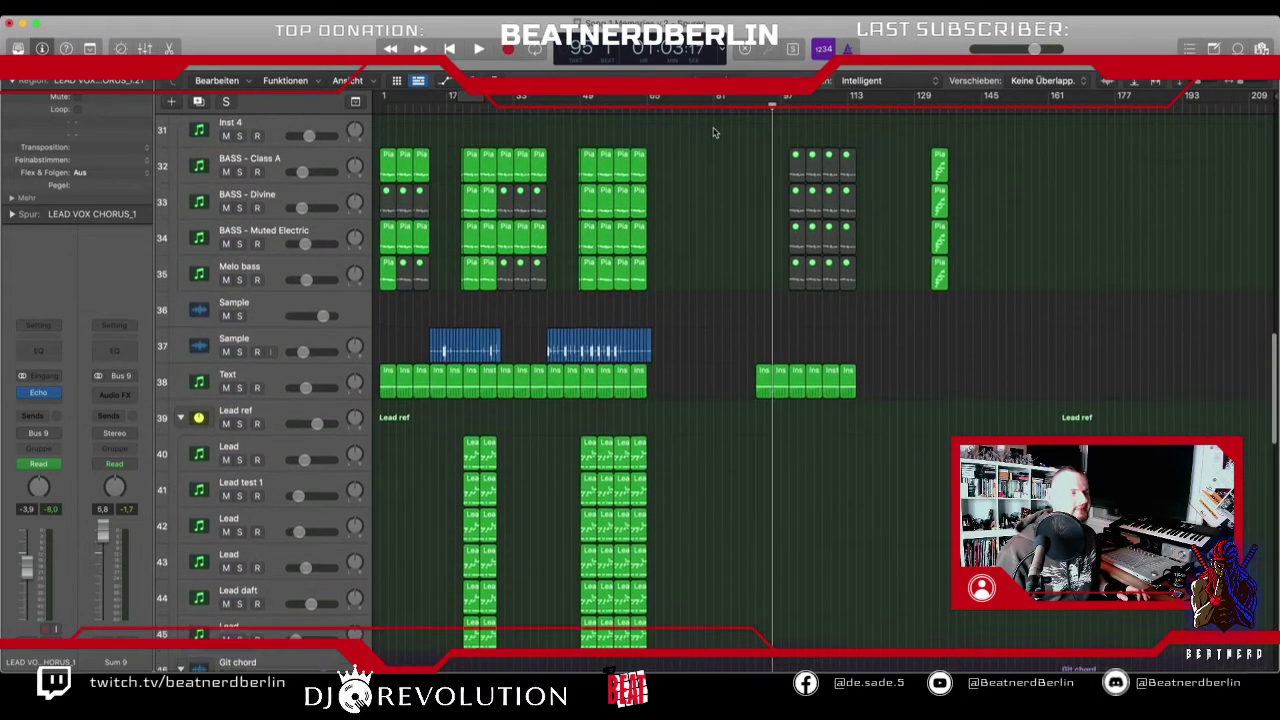
{"action": "key", "text": "super+Right"}
{"action": "key", "text": "super+Right"}
{"action": "scroll", "coordinate": [714, 132], "scroll_direction": "left", "scroll_amount": 4}
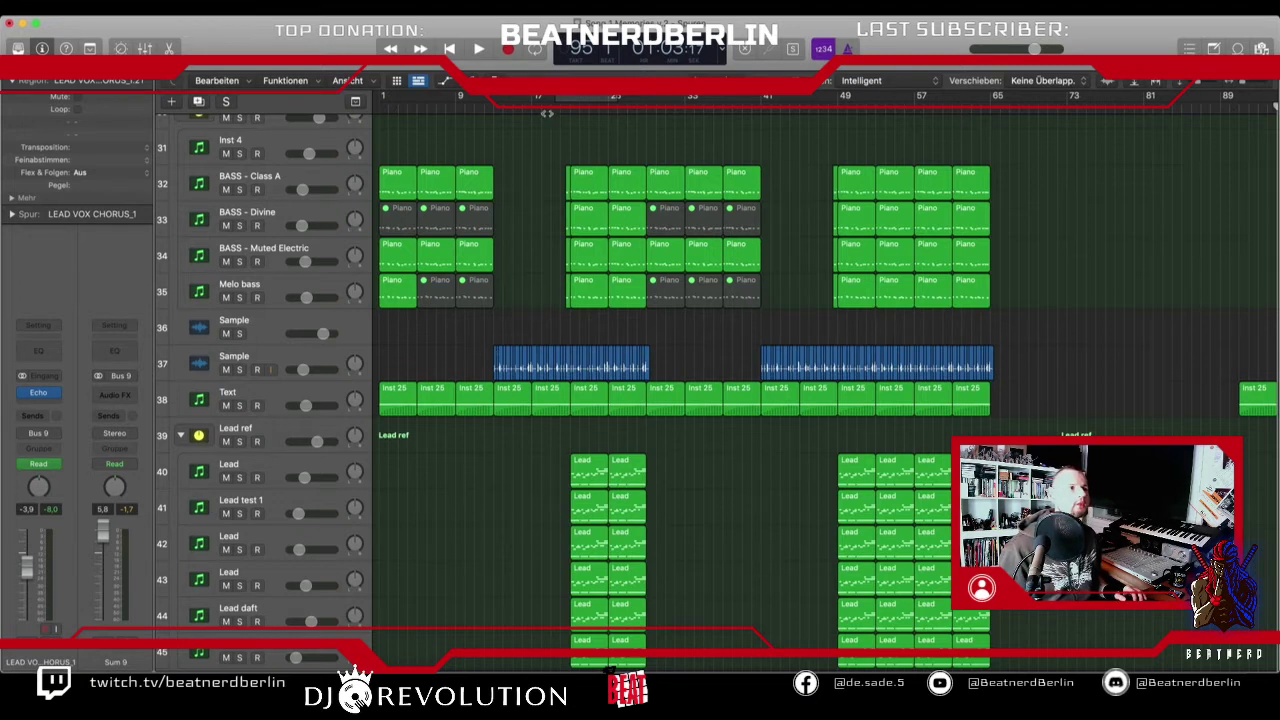
- Play the arrangement from bar 13 and review the vocal, guitar, lead and sample tracks through the transition at bar 21
{"action": "left_click", "coordinate": [521, 108]}
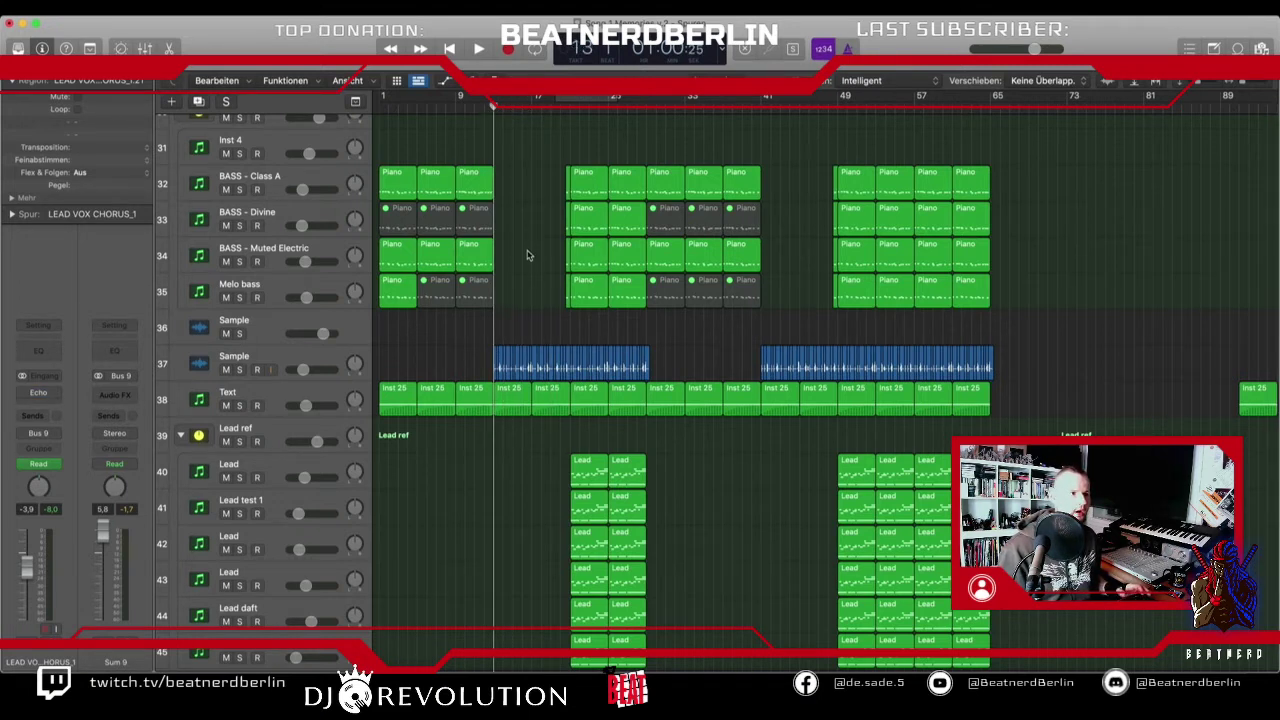
{"action": "key", "text": "space"}
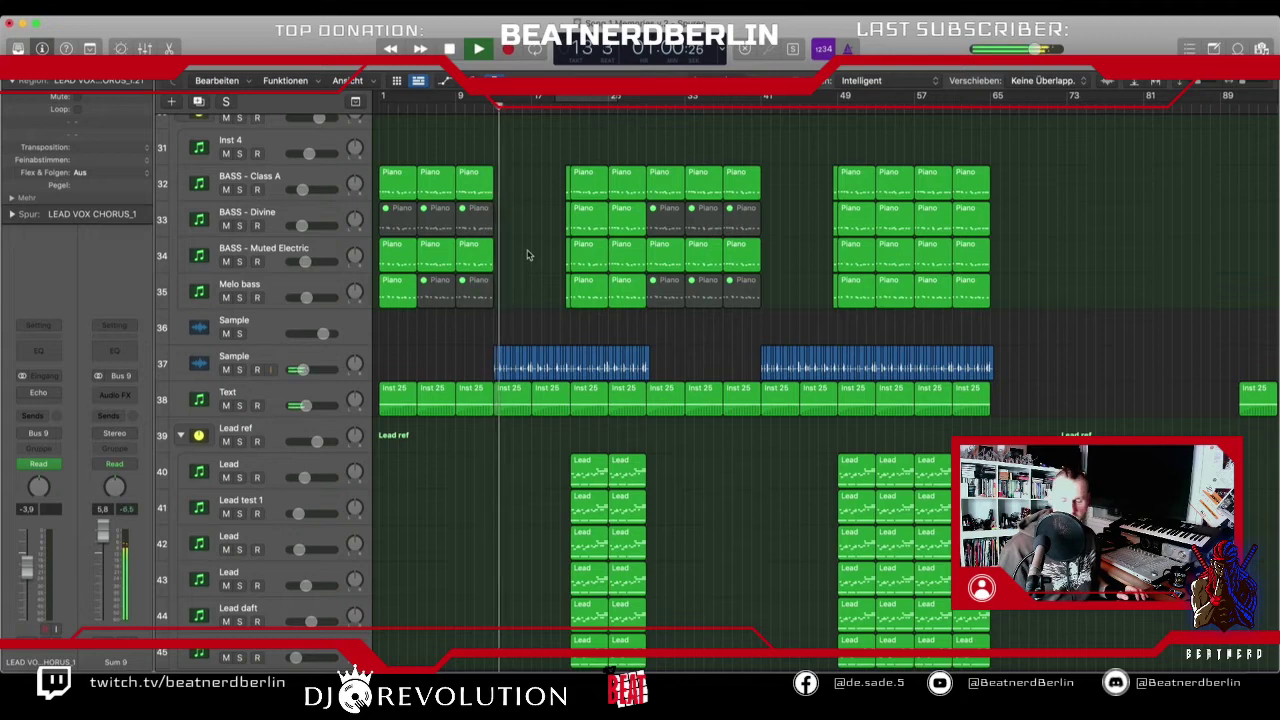
{"action": "scroll", "coordinate": [536, 262], "scroll_direction": "up", "scroll_amount": 3}
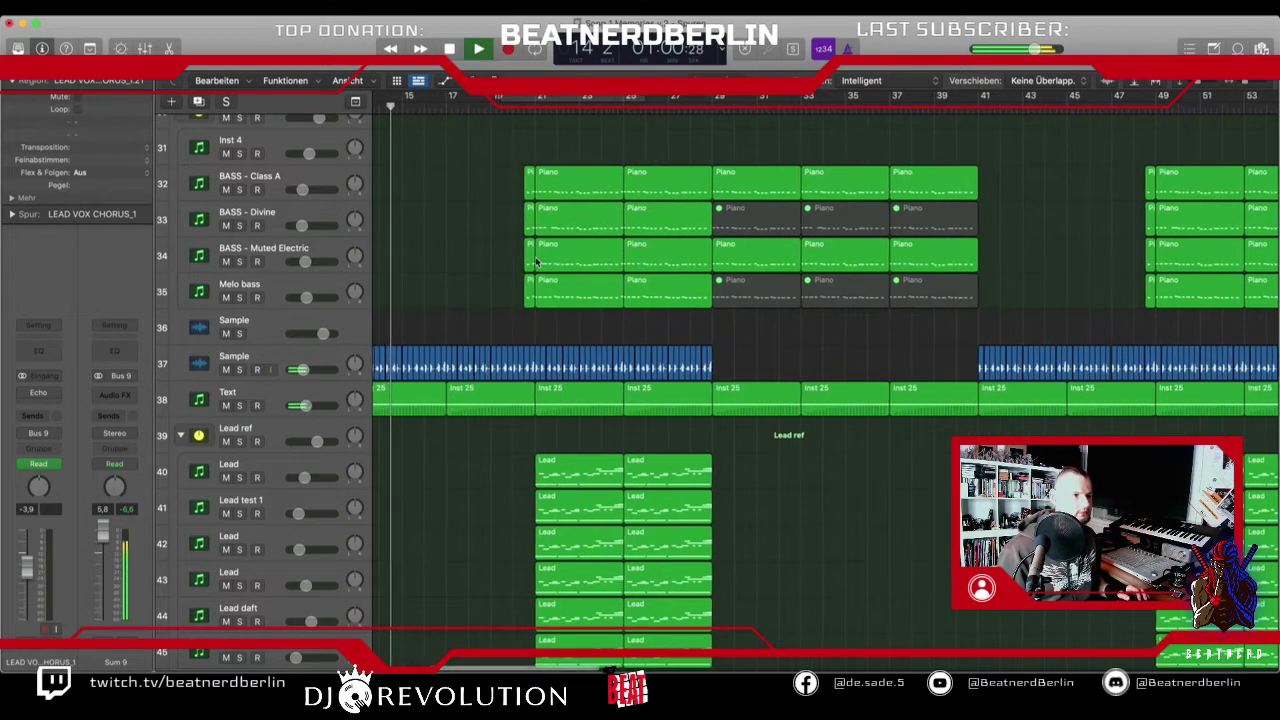
{"action": "scroll", "coordinate": [536, 262], "scroll_direction": "left", "scroll_amount": 3}
{"action": "scroll", "coordinate": [536, 262], "scroll_direction": "down", "scroll_amount": 5}
{"action": "scroll", "coordinate": [535, 262], "scroll_direction": "down", "scroll_amount": 15}
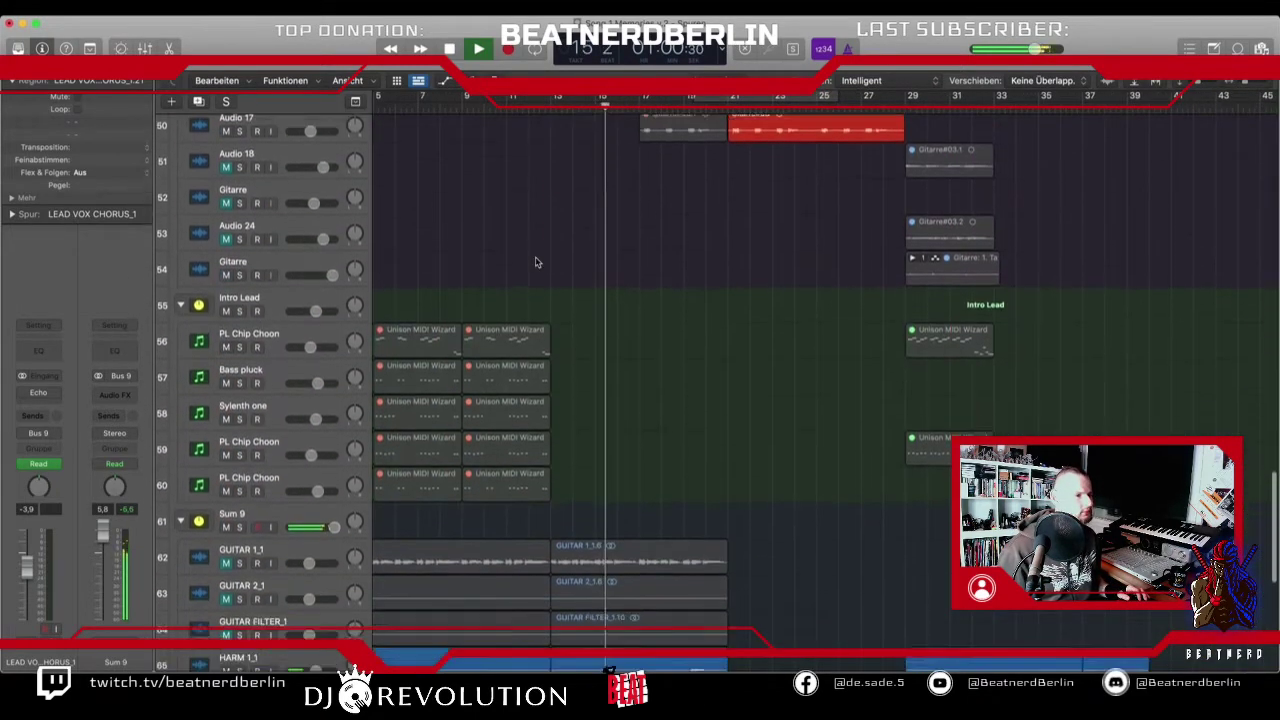
{"action": "scroll", "coordinate": [537, 262], "scroll_direction": "down", "scroll_amount": 9}
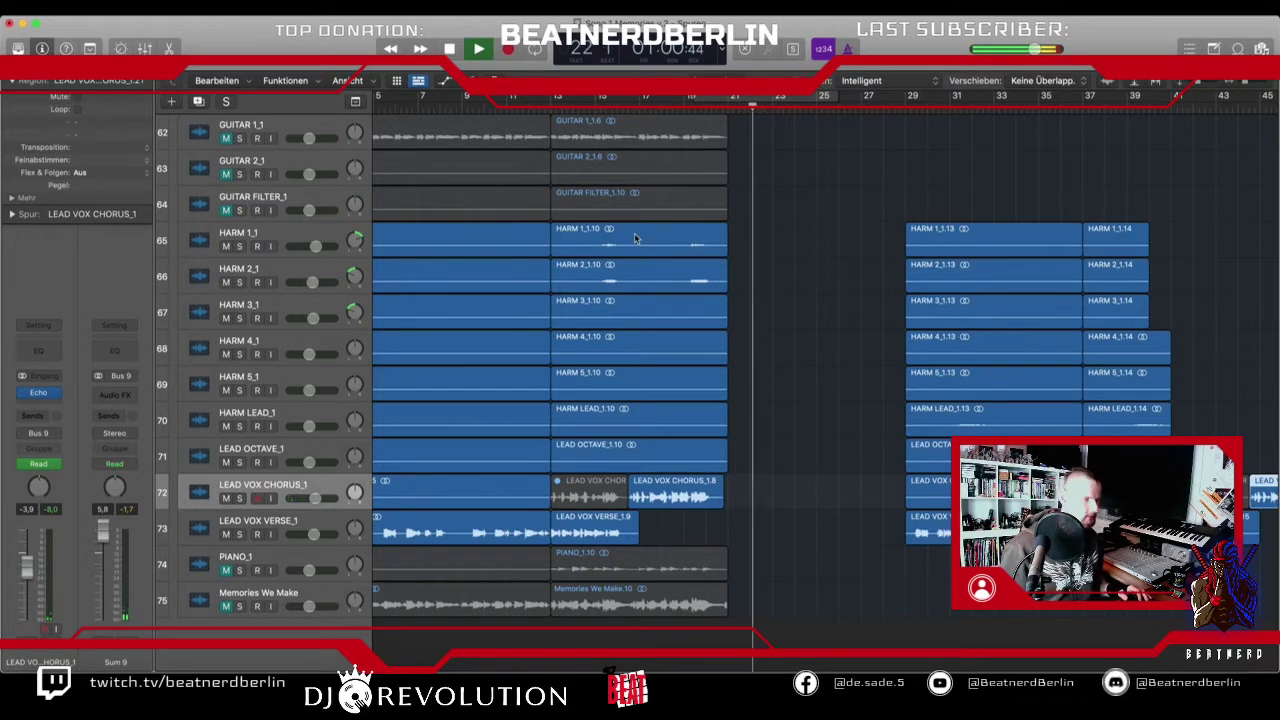
{"action": "scroll", "coordinate": [634, 237], "scroll_direction": "up", "scroll_amount": 15}
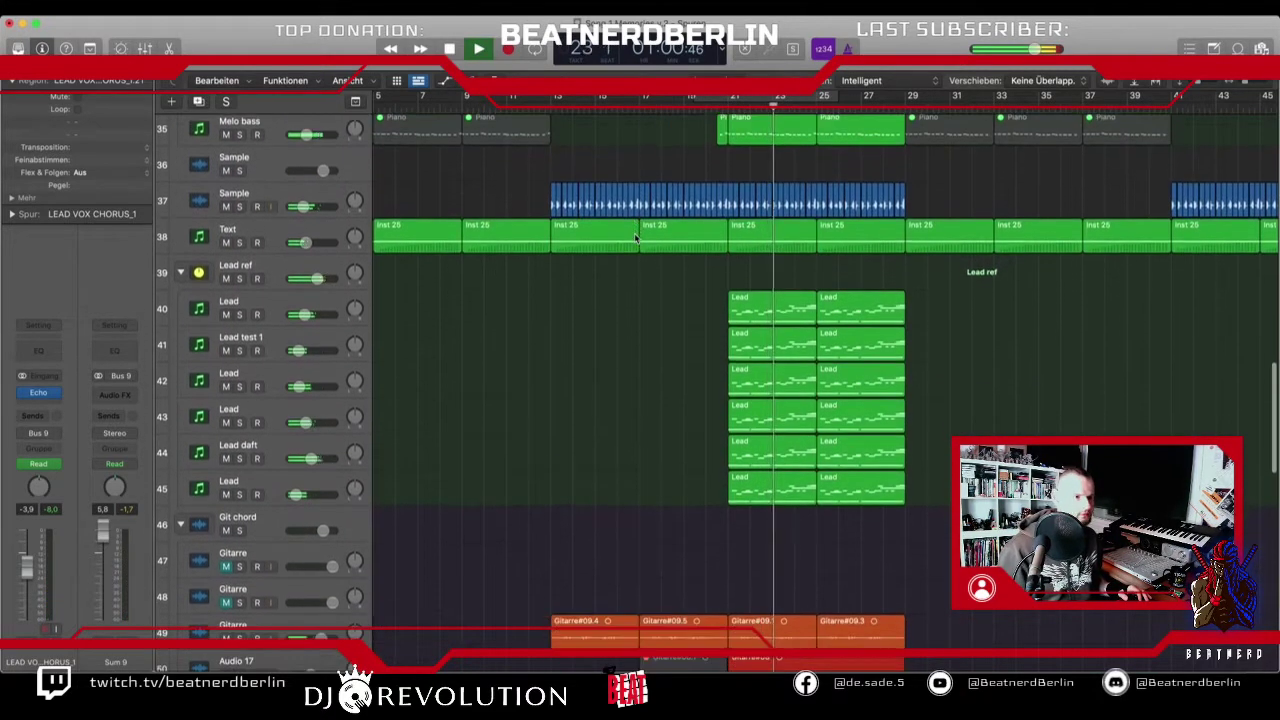
{"action": "scroll", "coordinate": [635, 238], "scroll_direction": "right", "scroll_amount": 1}
{"action": "scroll", "coordinate": [635, 238], "scroll_direction": "up", "scroll_amount": 4}
{"action": "scroll", "coordinate": [635, 238], "scroll_direction": "left", "scroll_amount": 4}
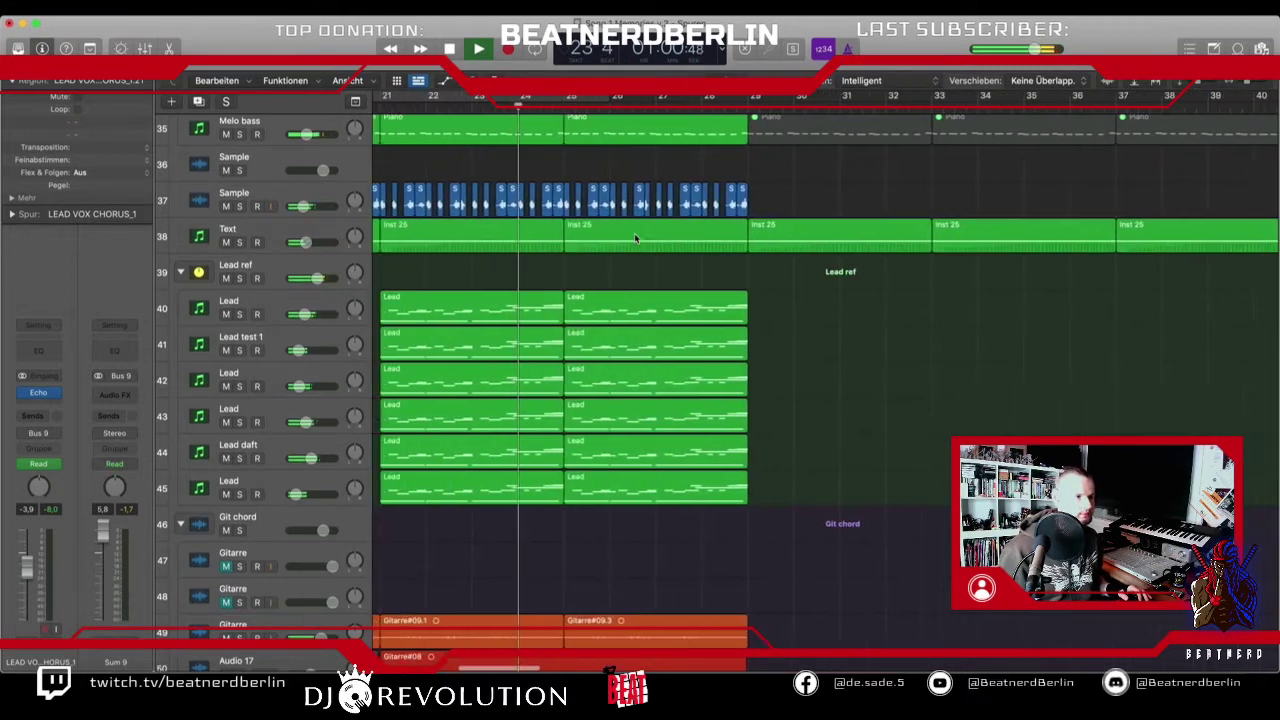
- Follow the playback through the lead, guitar, chord and bass tracks from about bar 23 into the section after bar 29
{"action": "scroll", "coordinate": [634, 237], "scroll_direction": "left", "scroll_amount": 3}
{"action": "scroll", "coordinate": [634, 237], "scroll_direction": "down", "scroll_amount": 1}
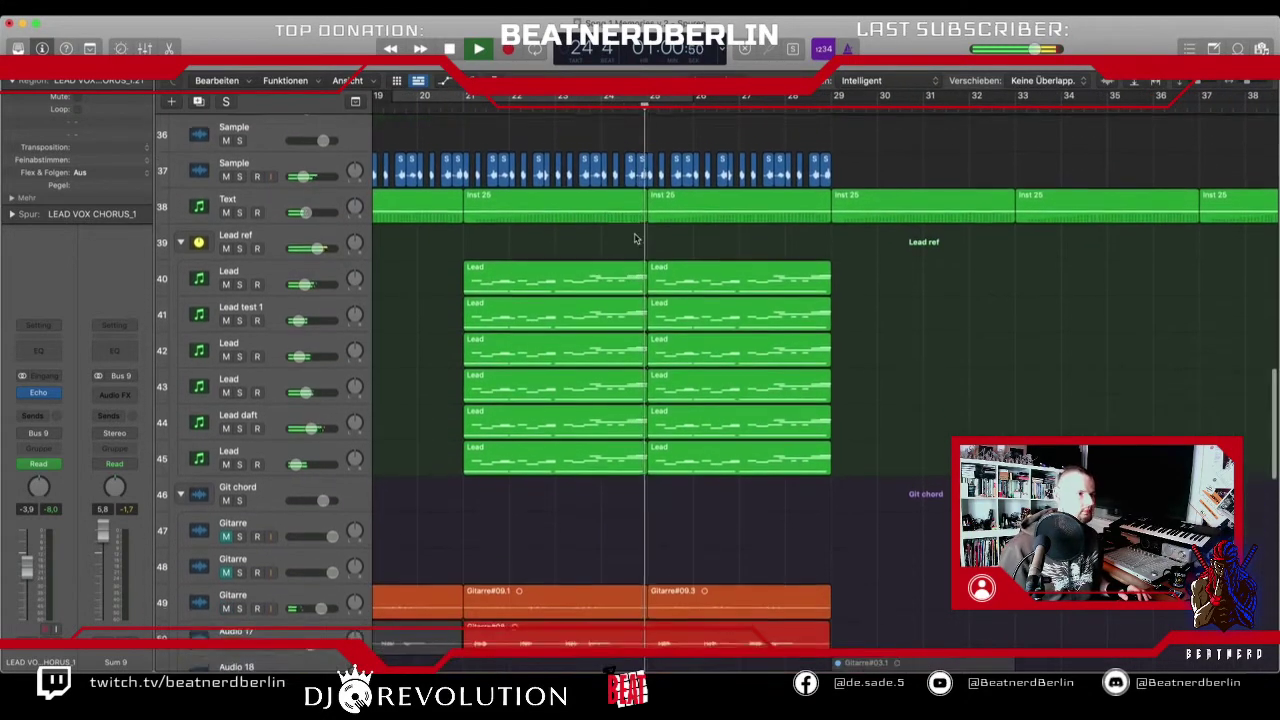
{"action": "scroll", "coordinate": [634, 237], "scroll_direction": "down", "scroll_amount": 1}
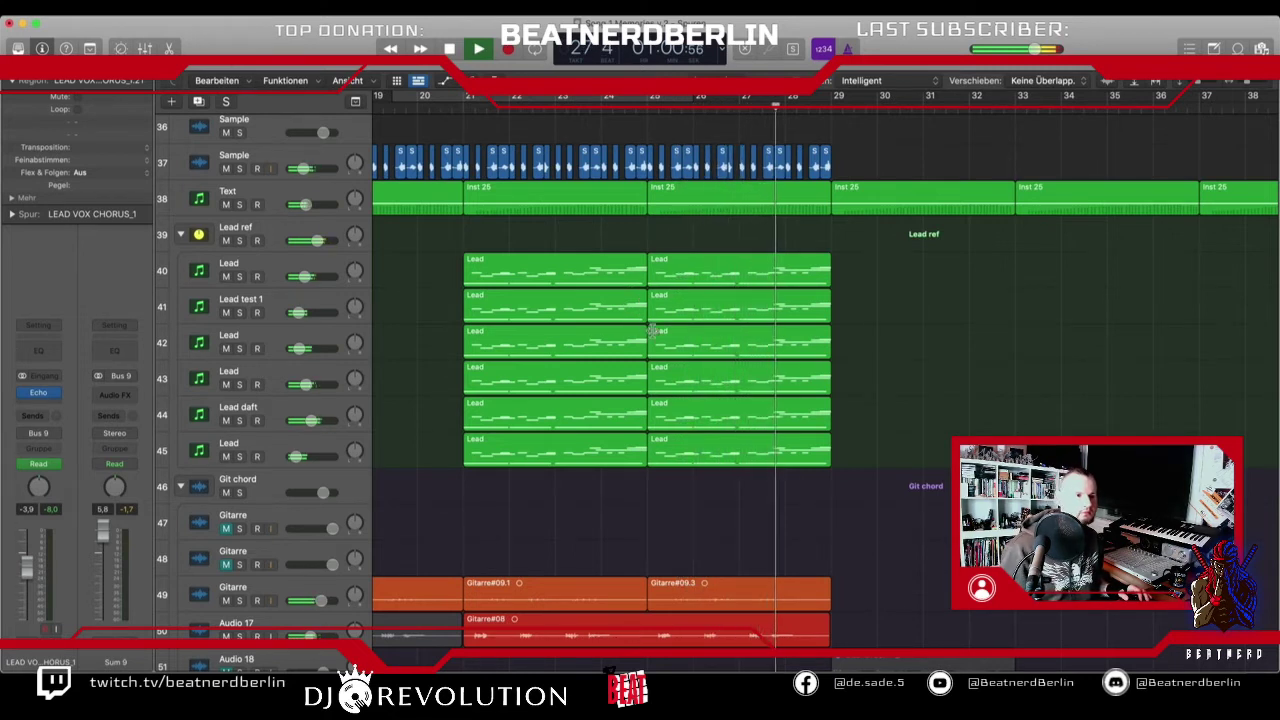
{"action": "scroll", "coordinate": [698, 313], "scroll_direction": "right", "scroll_amount": 5}
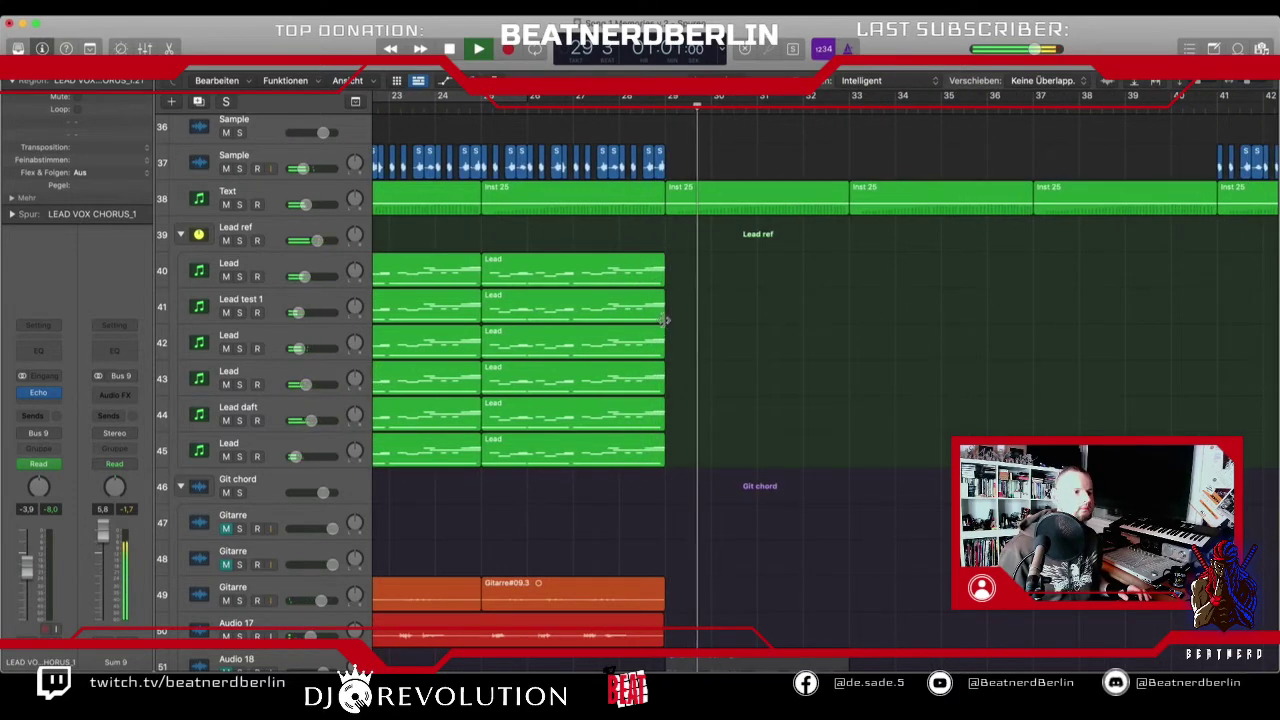
{"action": "scroll", "coordinate": [660, 321], "scroll_direction": "up", "scroll_amount": 10}
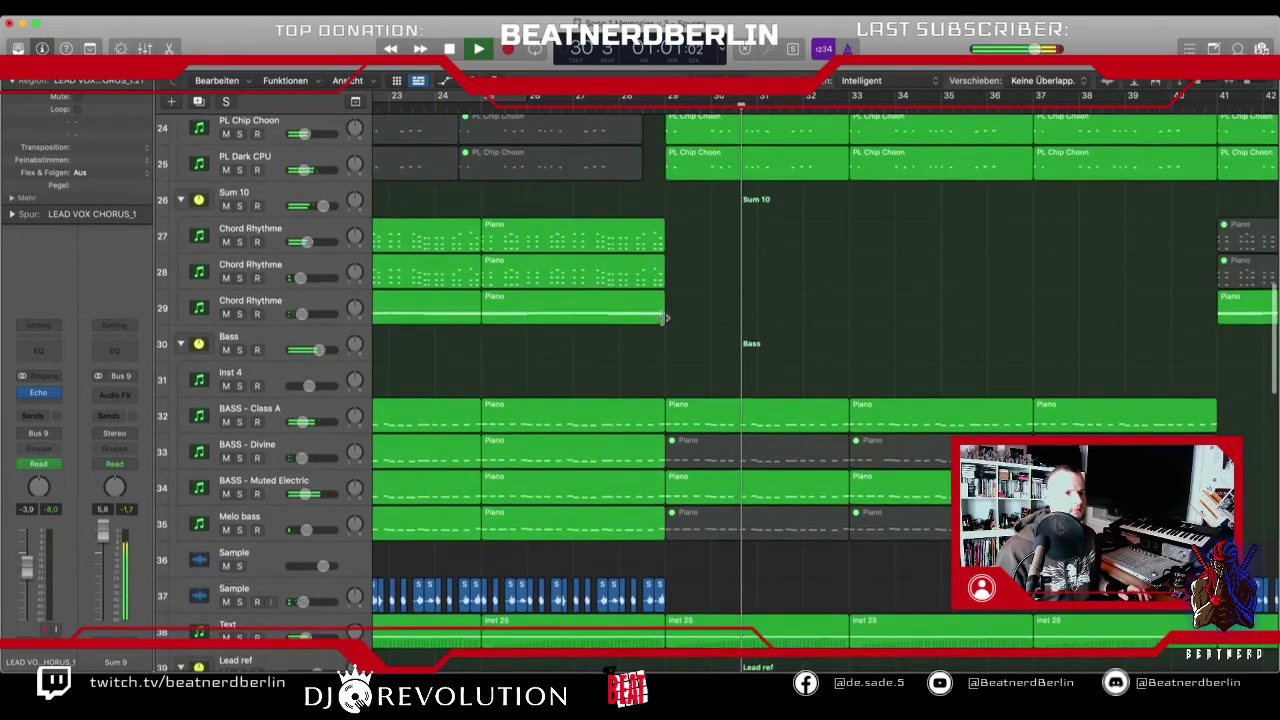
{"action": "scroll", "coordinate": [692, 337], "scroll_direction": "down", "scroll_amount": 1}
{"action": "scroll", "coordinate": [692, 337], "scroll_direction": "right", "scroll_amount": 6}
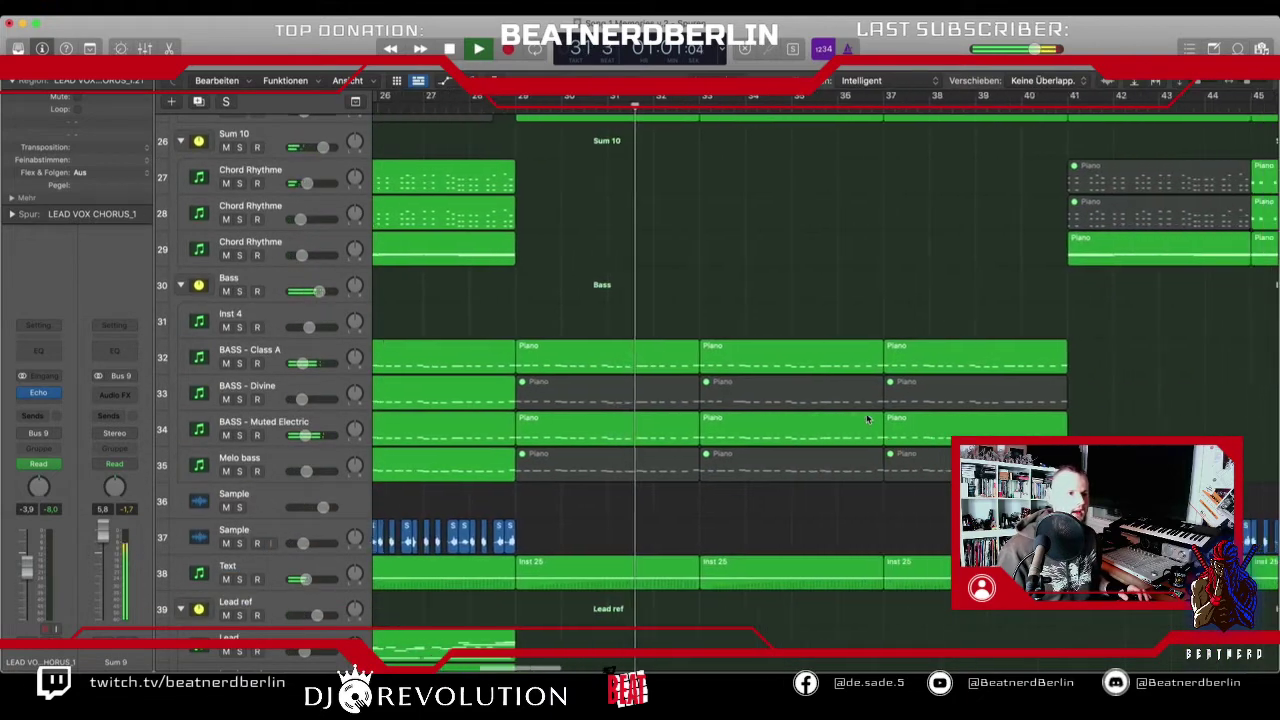
- Unmute the BASS - Divine regions at bars 33 and 37 and the Melo bass region at bar 37
{"action": "left_click", "coordinate": [690, 396]}
{"action": "key", "text": "ctrl+m"}
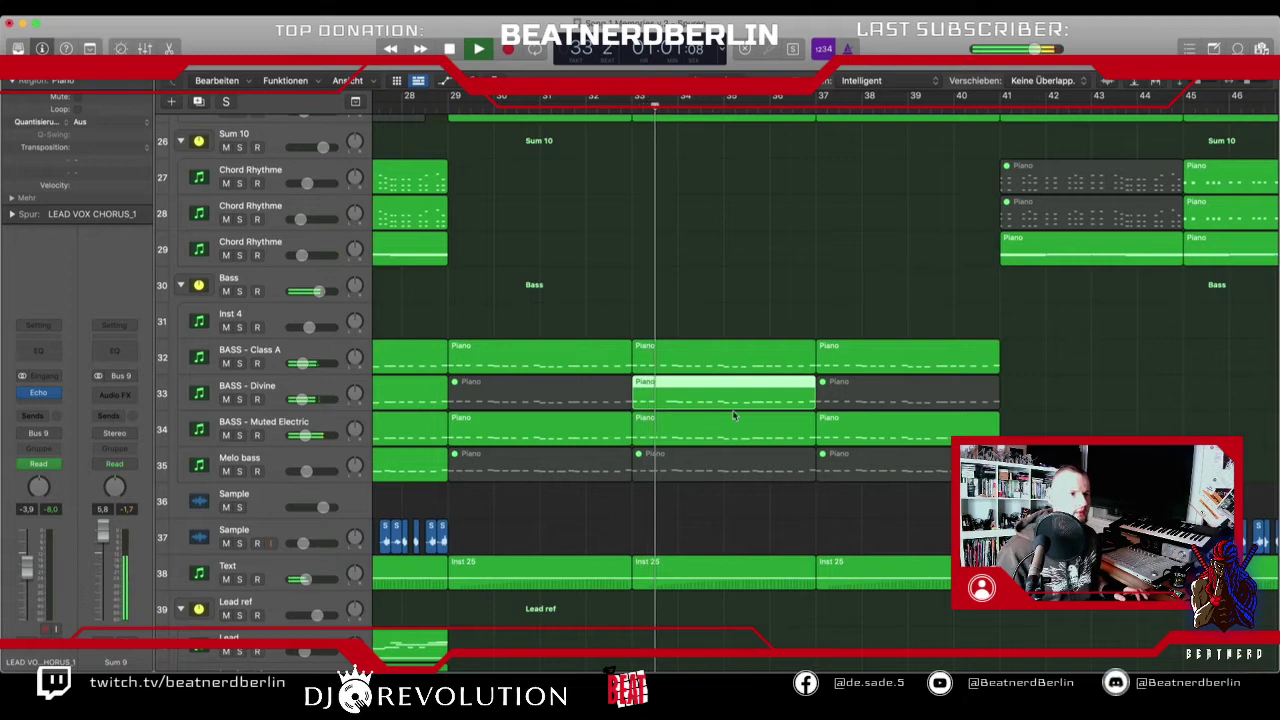
{"action": "left_click", "coordinate": [854, 400]}
{"action": "key", "text": "ctrl+m"}
{"action": "left_click", "coordinate": [846, 462]}
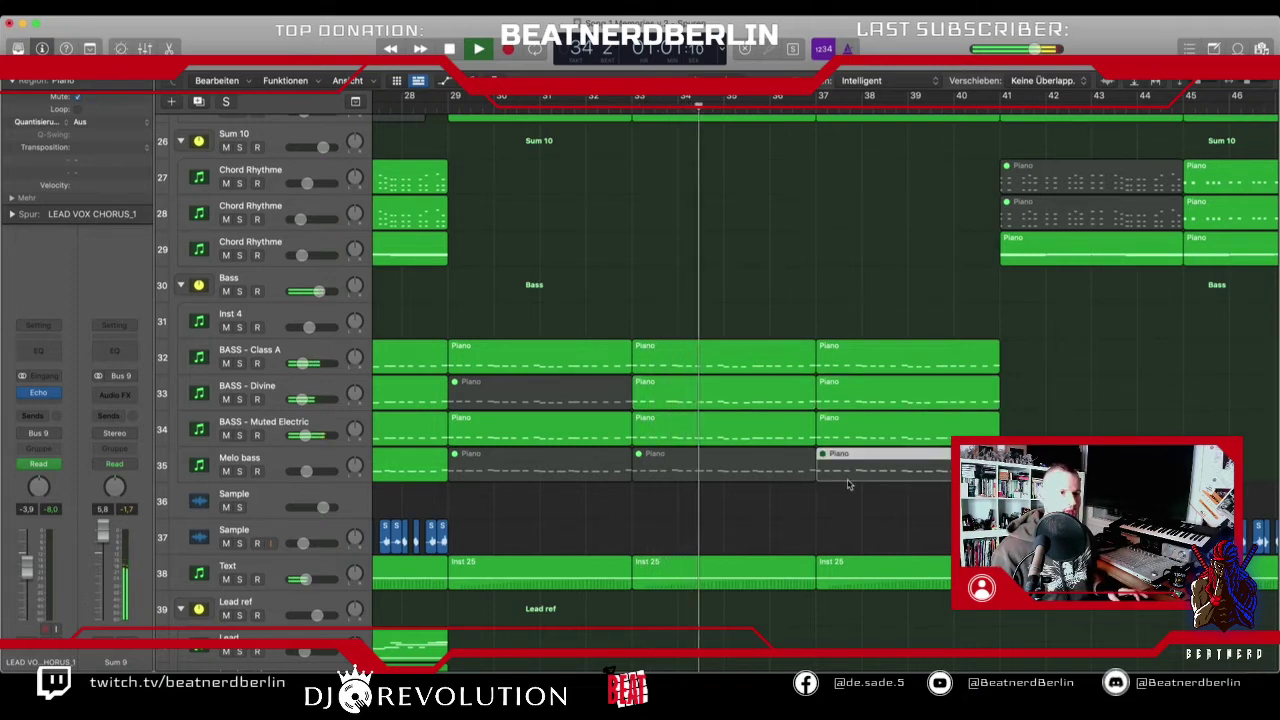
{"action": "key", "text": "ctrl+m"}
{"action": "scroll", "coordinate": [807, 414], "scroll_direction": "right", "scroll_amount": 5}
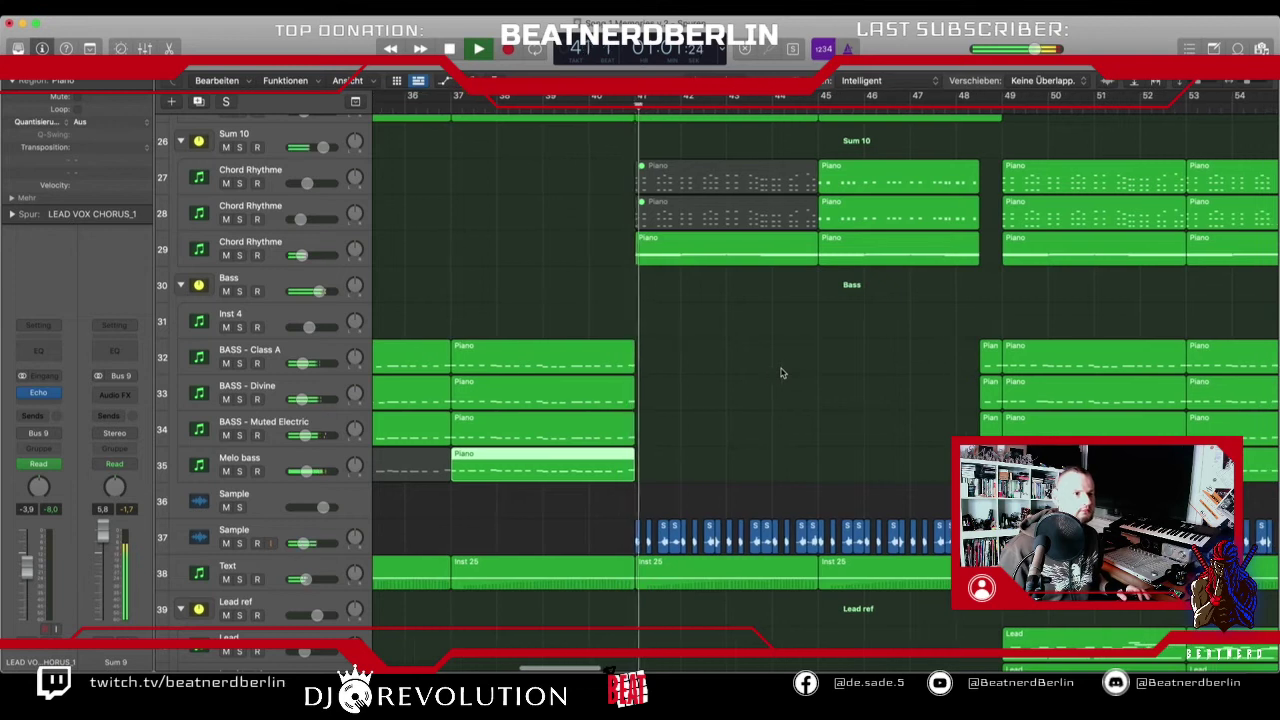
- Copy the BASS - Class A and BASS - Divine regions from bar 37 to bar 41 and play the passage
{"action": "key", "text": "space"}
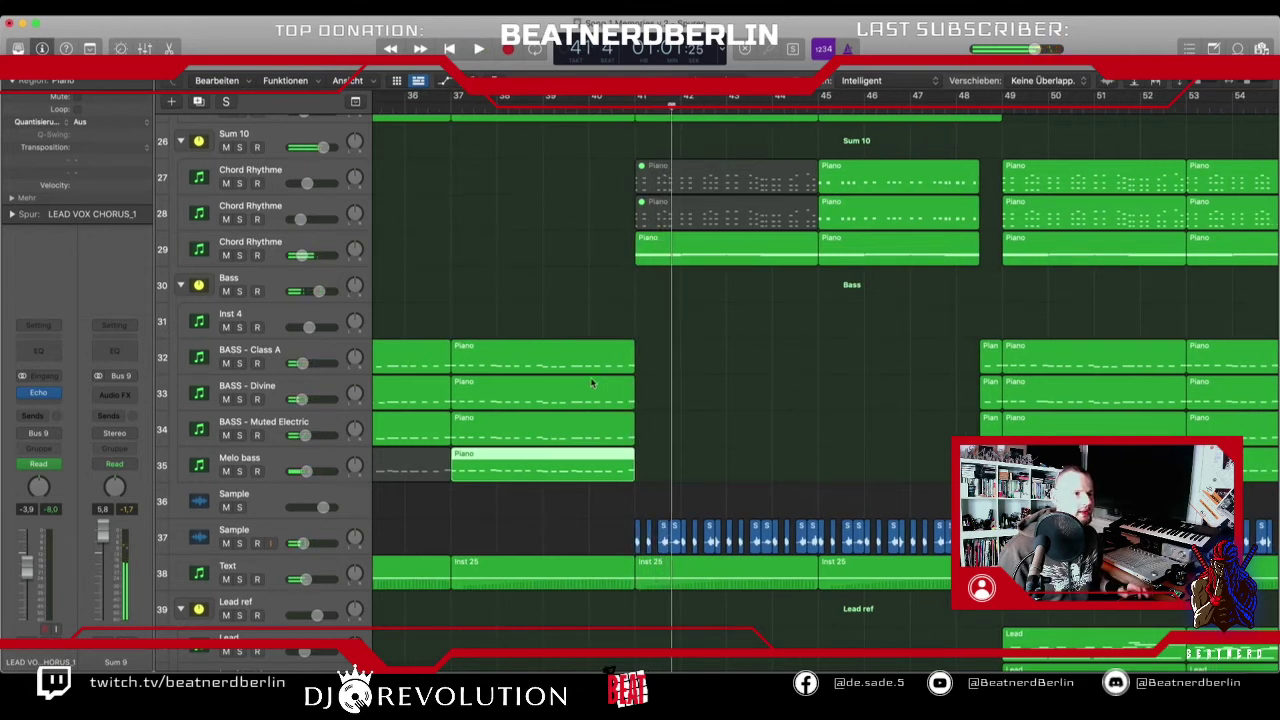
{"action": "left_click_drag", "start_coordinate": [570, 329], "coordinate": [690, 400]}
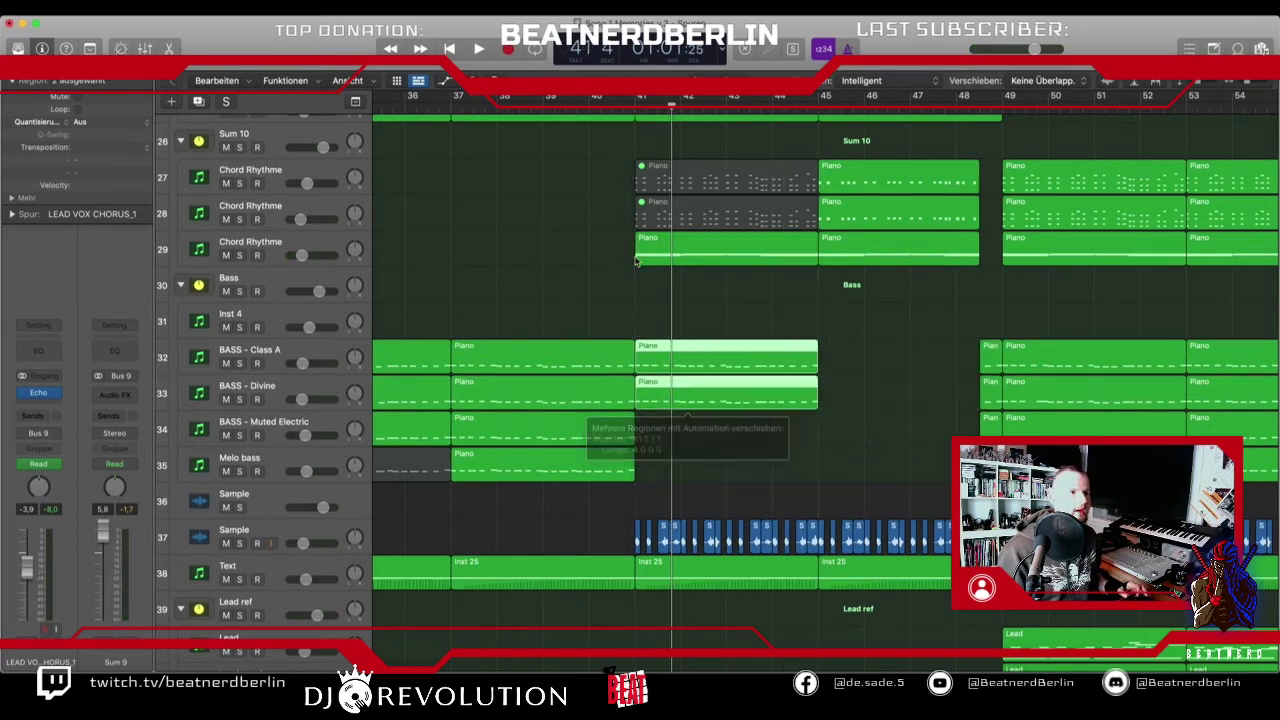
{"action": "key", "text": "space"}
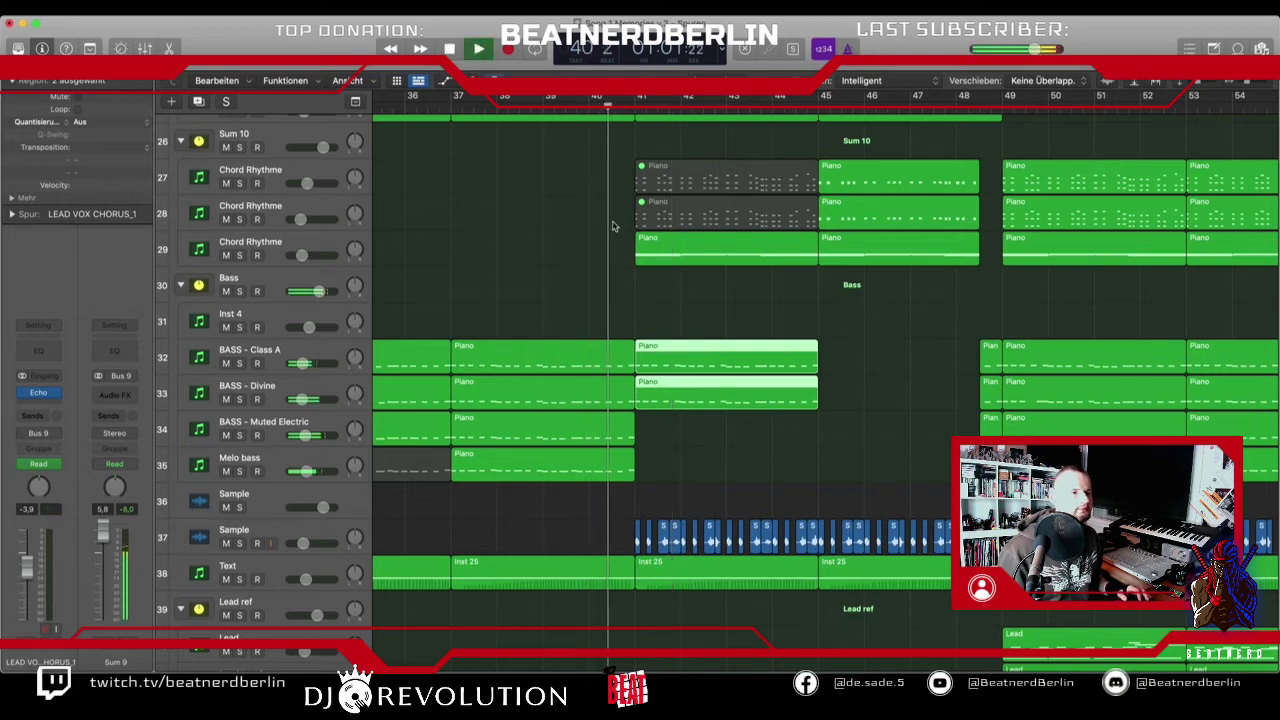
{"action": "key", "text": "space"}
- Delete the copied BASS - Divine region at bar 41 and open the BASS - Class A copy in the piano roll
{"action": "left_click", "coordinate": [685, 318]}
{"action": "left_click", "coordinate": [673, 385]}
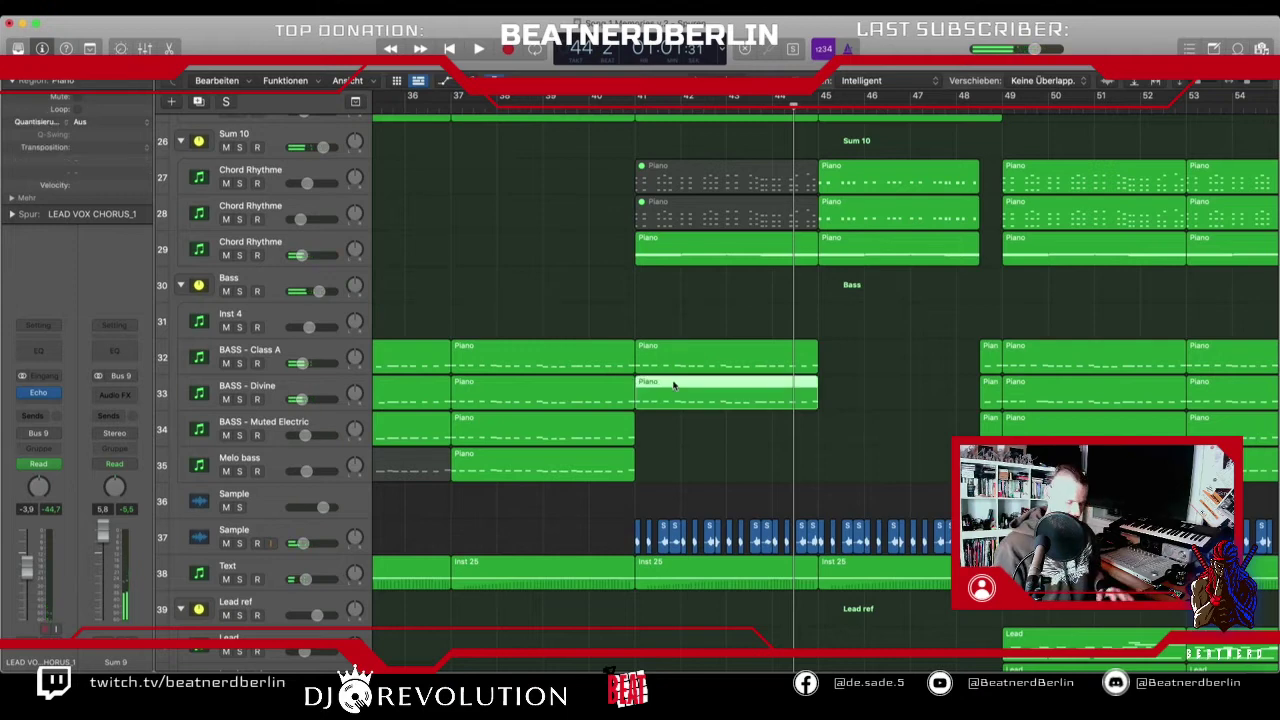
{"action": "double_click", "coordinate": [672, 368]}
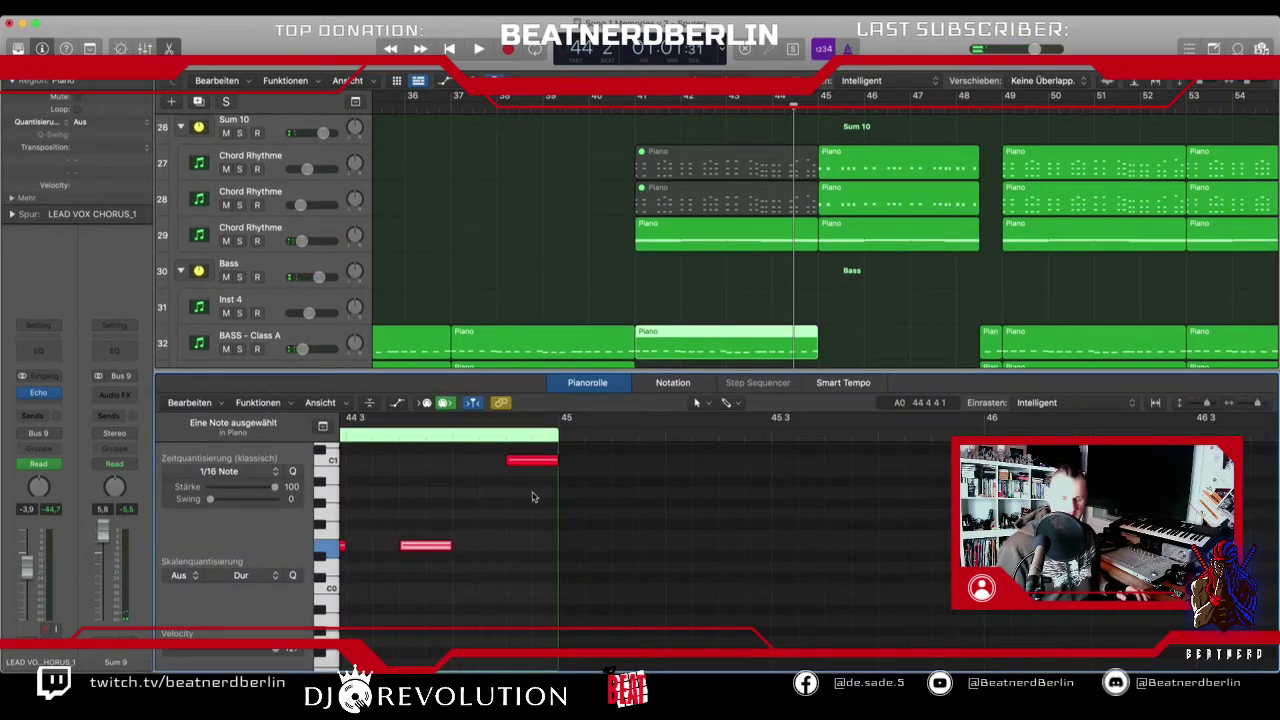
- Thin the BASS - Class A region at bar 41 to four notes and lengthen each into a sustained note up to the following one
{"action": "scroll", "coordinate": [533, 497], "scroll_direction": "down", "scroll_amount": 3}
{"action": "scroll", "coordinate": [533, 497], "scroll_direction": "left", "scroll_amount": 8}
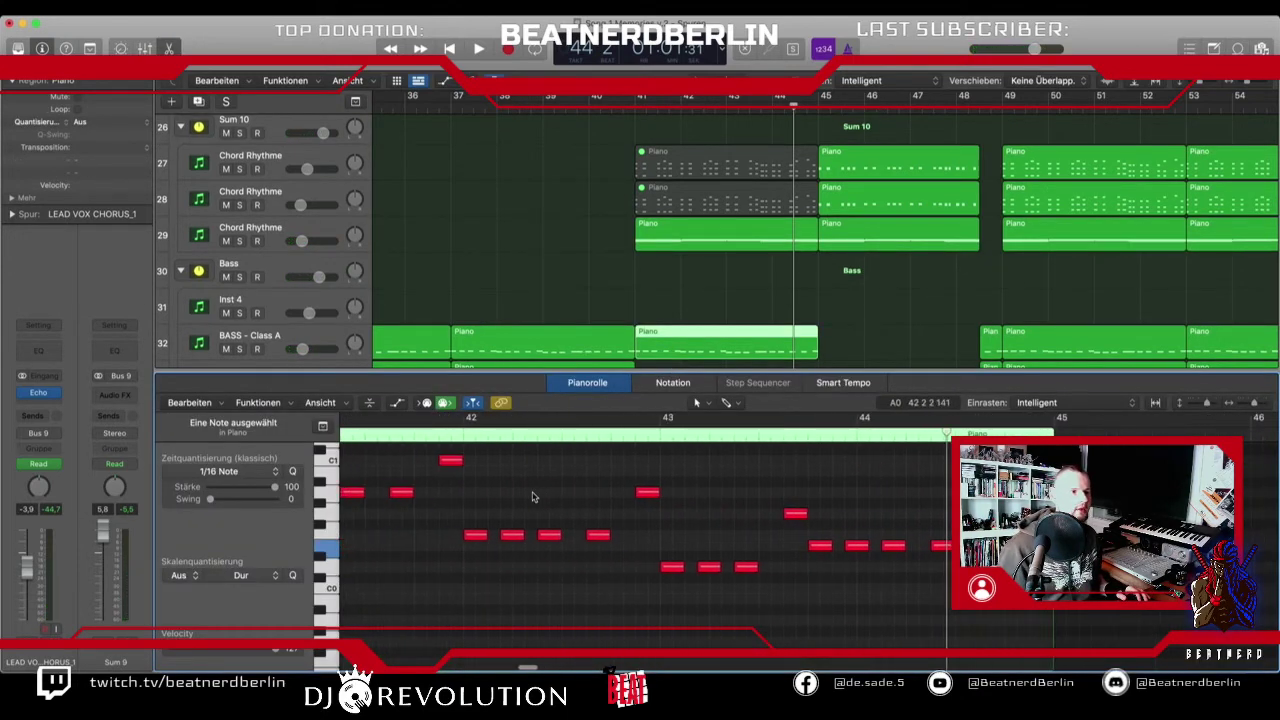
{"action": "scroll", "coordinate": [532, 497], "scroll_direction": "left", "scroll_amount": 5}
{"action": "scroll", "coordinate": [562, 490], "scroll_direction": "up", "scroll_amount": 2}
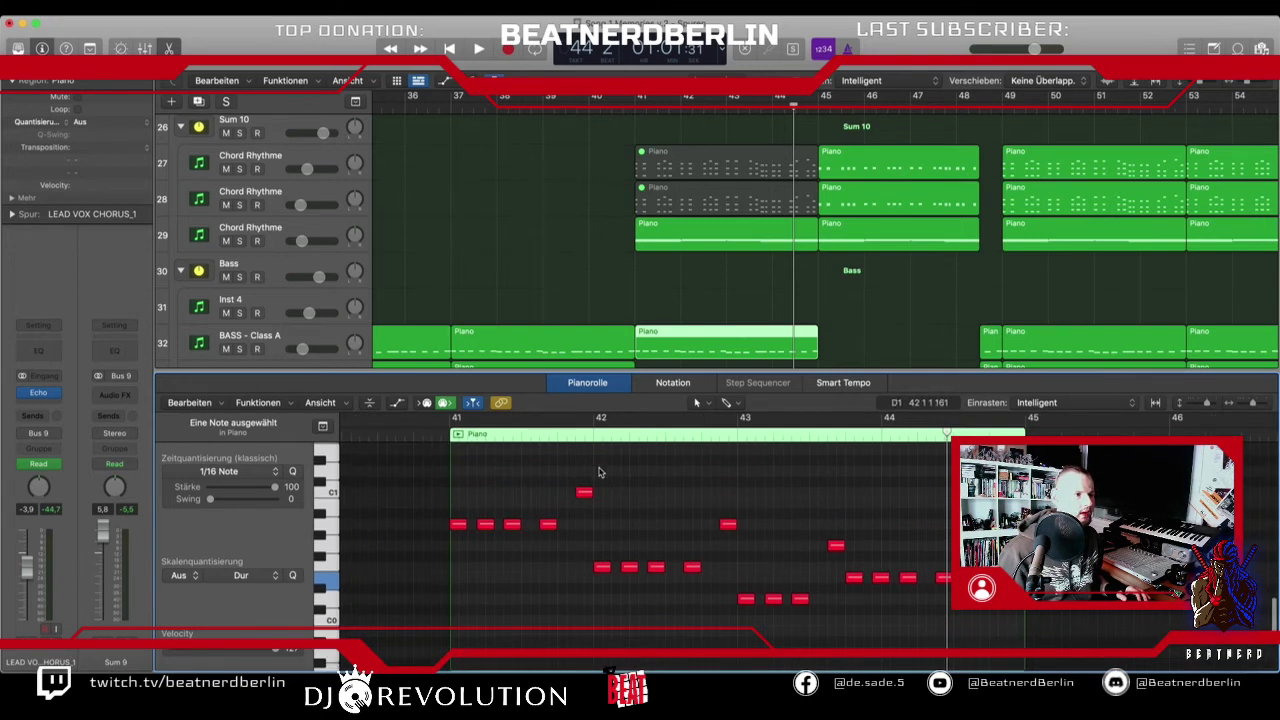
{"action": "double_click", "coordinate": [584, 492]}
{"action": "left_click_drag", "start_coordinate": [519, 533], "coordinate": [492, 551]}
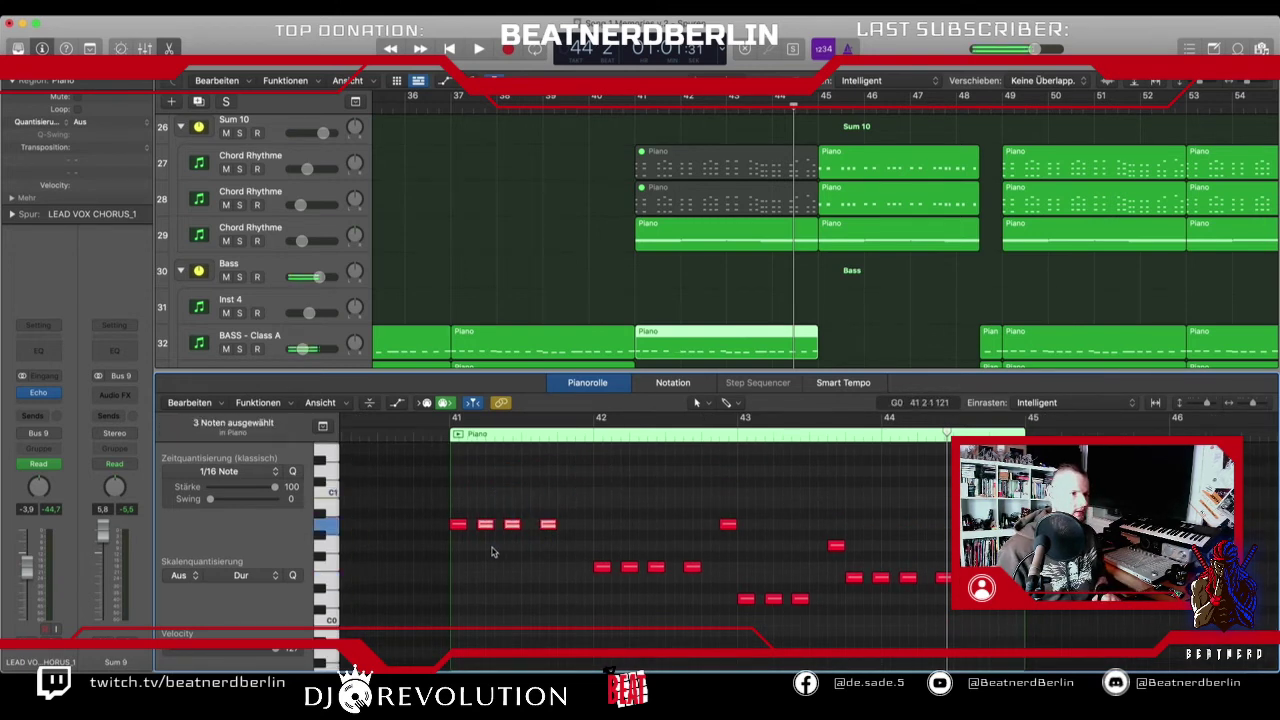
{"action": "key", "text": "Delete"}
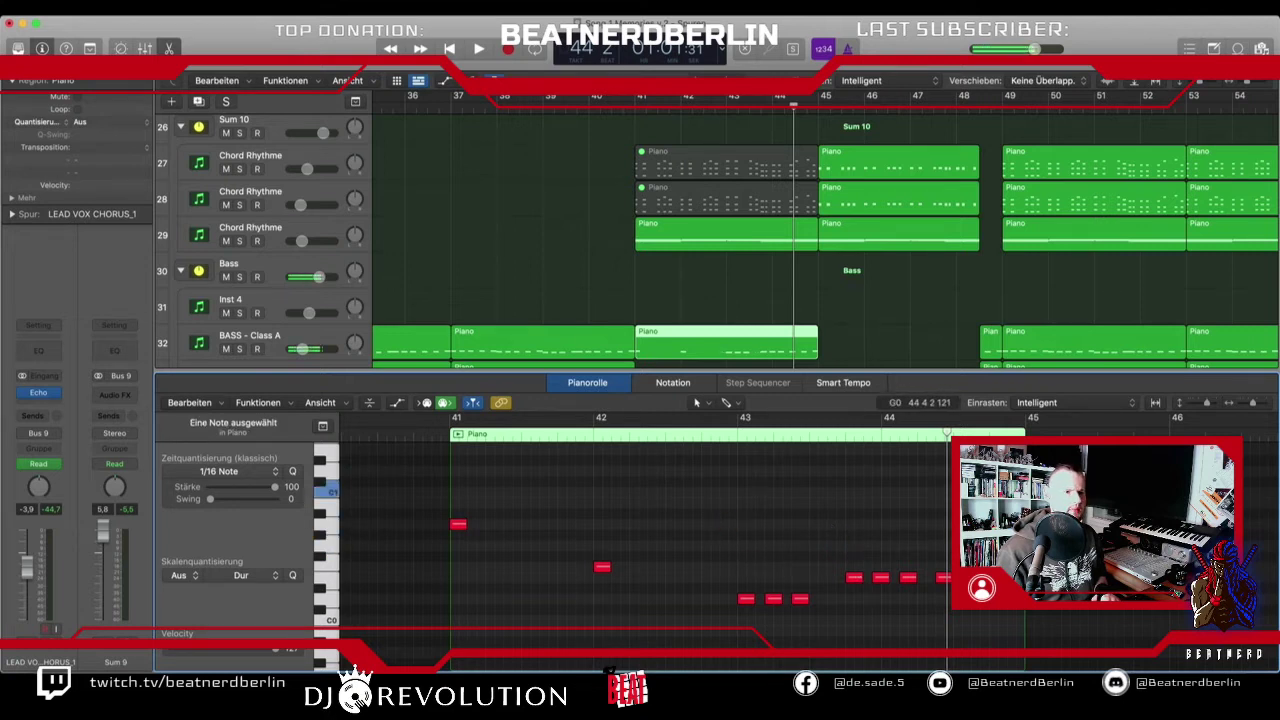
{"action": "left_click_drag", "start_coordinate": [895, 597], "coordinate": [837, 603]}
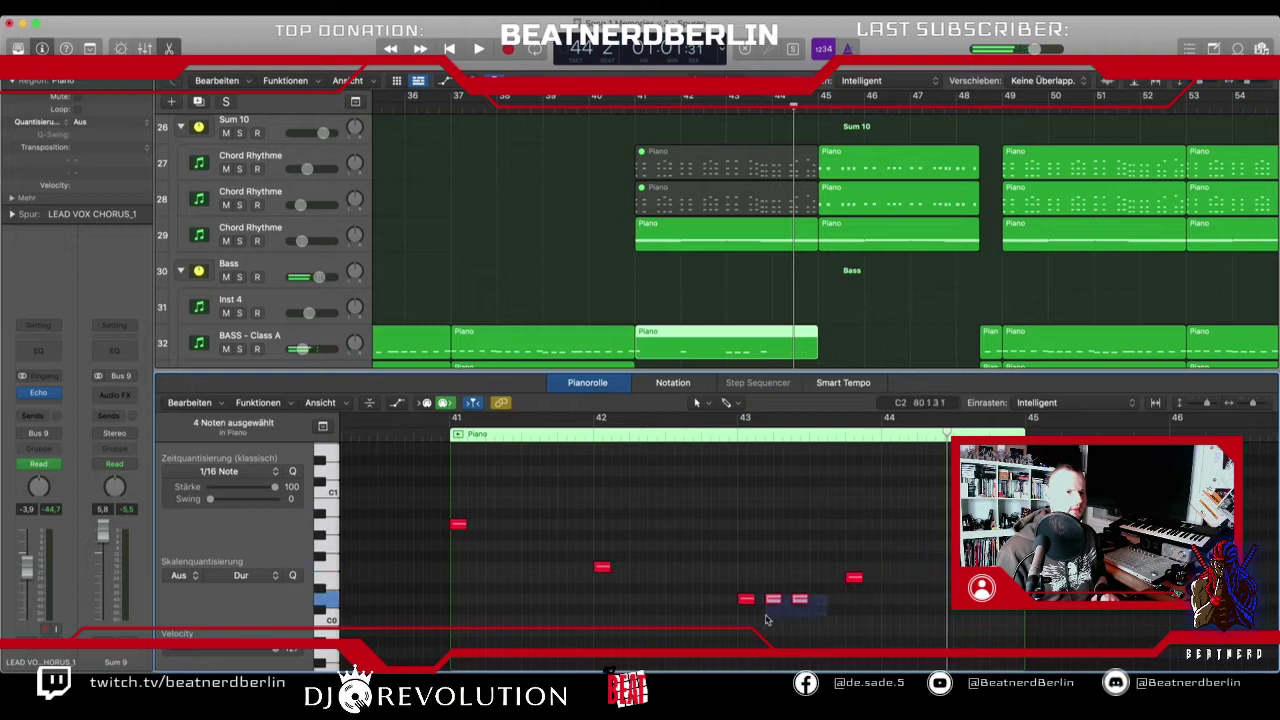
{"action": "left_click_drag", "start_coordinate": [460, 524], "coordinate": [1000, 579]}
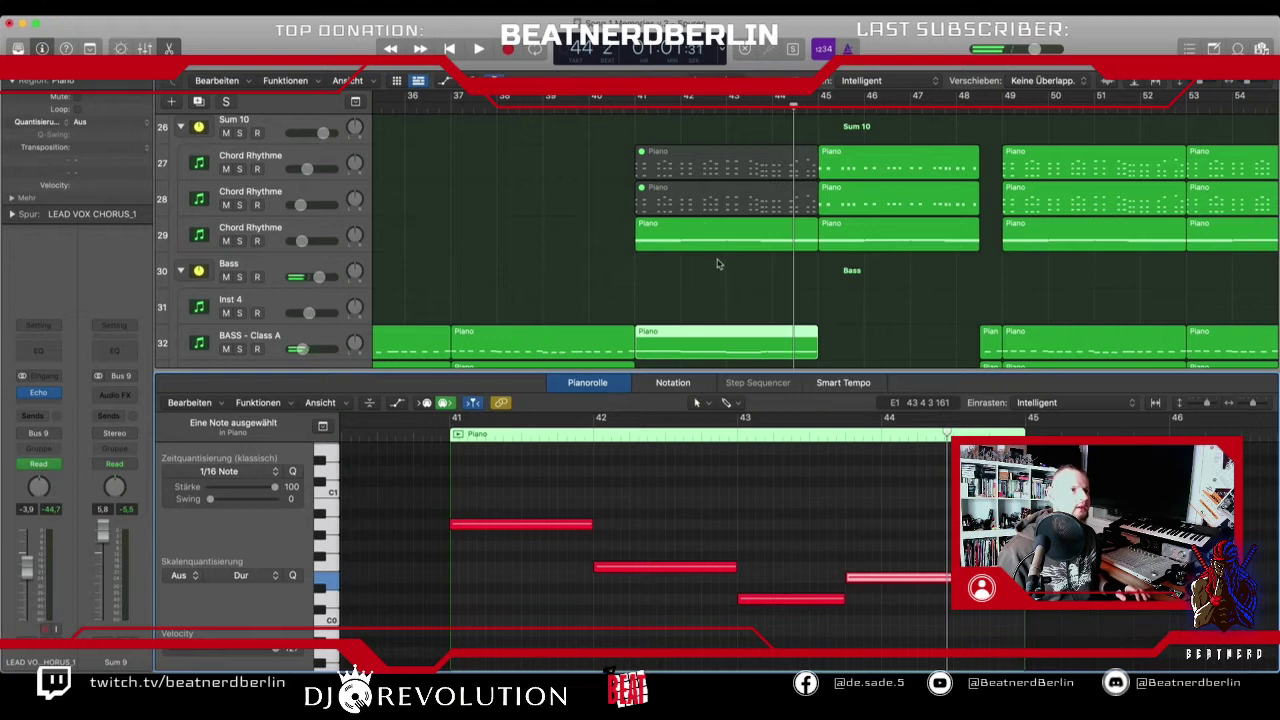
- Set a cycle range from bar 41 to bar 45 and play the sustained bass line
{"action": "left_click_drag", "start_coordinate": [636, 101], "coordinate": [818, 104]}
{"action": "key", "text": "space"}
{"action": "scroll", "coordinate": [676, 210], "scroll_direction": "down", "scroll_amount": 3}
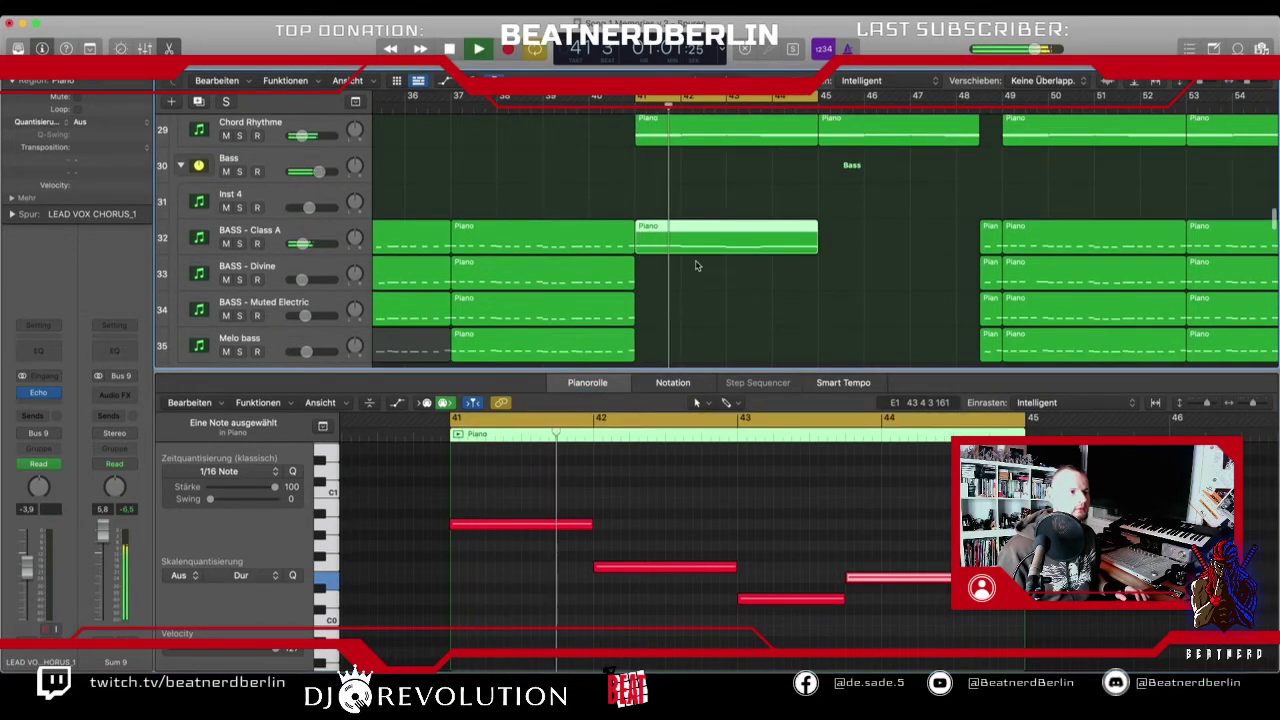
{"action": "key", "text": "space"}
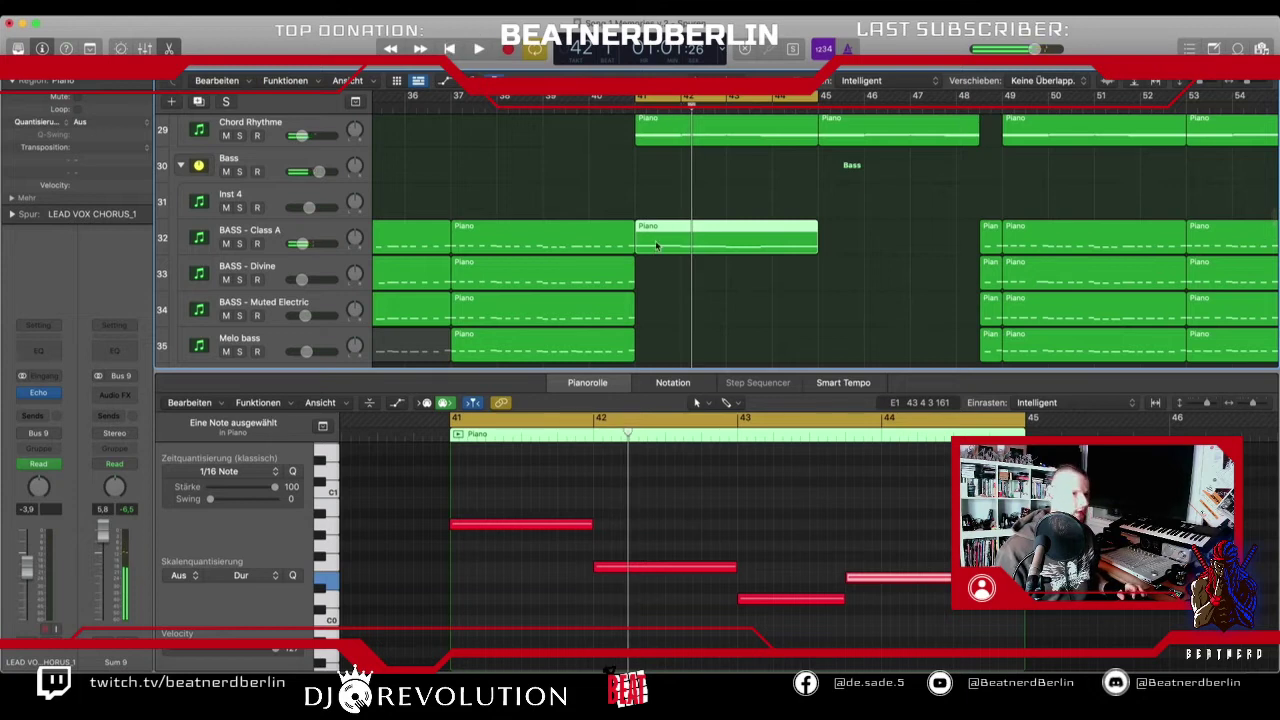
- Copy the sustained BASS - Class A region at bar 41 onto BASS - Divine, mute the Class A original, and play the section
{"action": "left_click_drag", "start_coordinate": [656, 245], "coordinate": [658, 281]}
{"action": "key", "text": "space"}
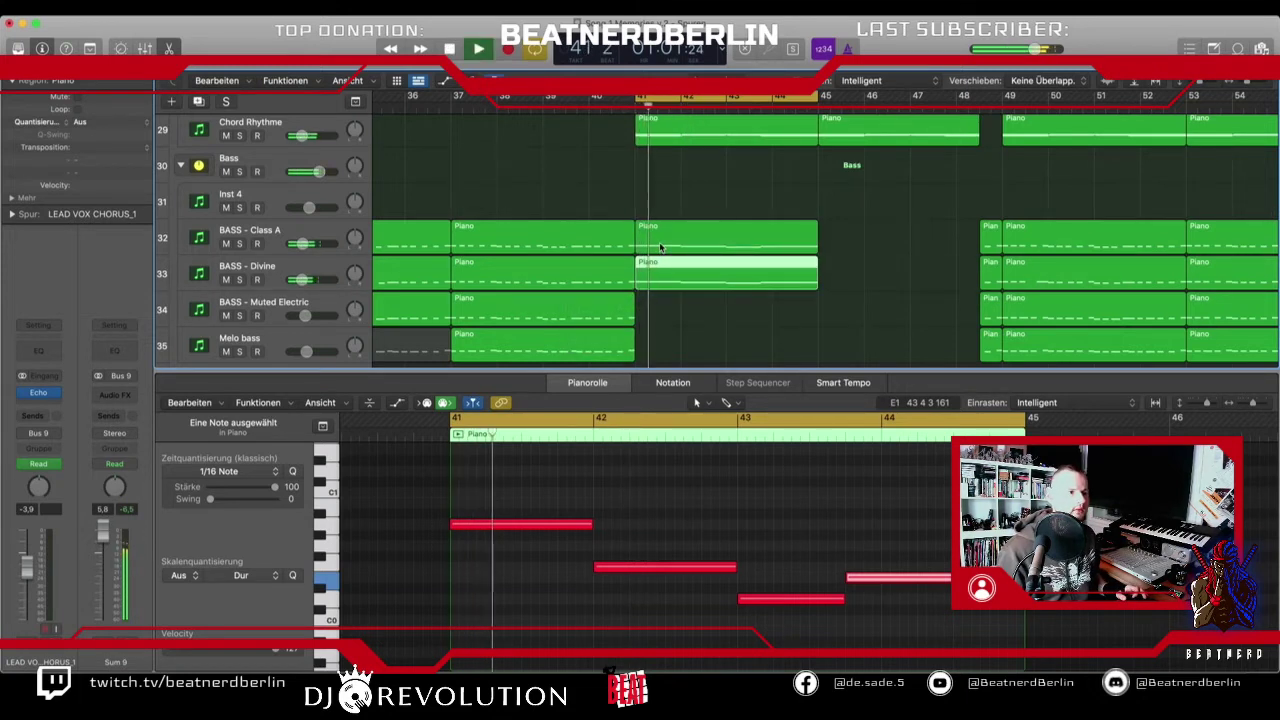
{"action": "key", "text": "space"}
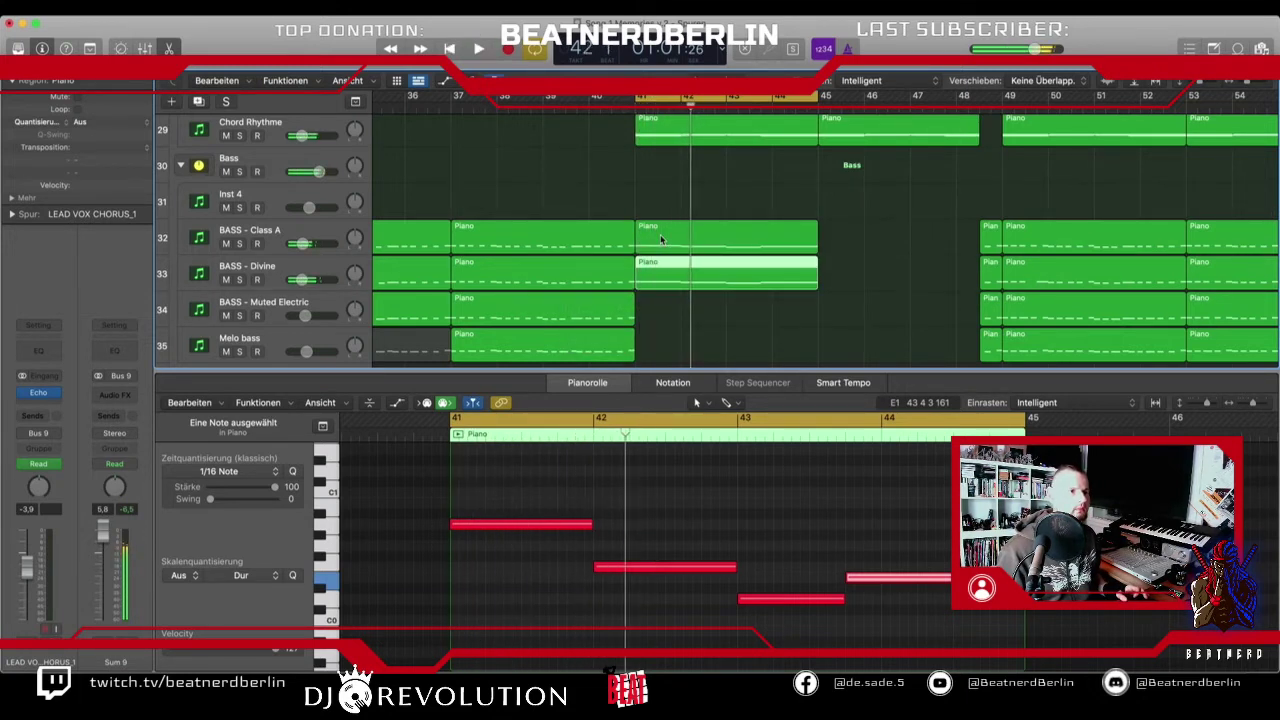
{"action": "left_click", "coordinate": [660, 238]}
{"action": "key", "text": "ctrl+m"}
{"action": "key", "text": "space"}
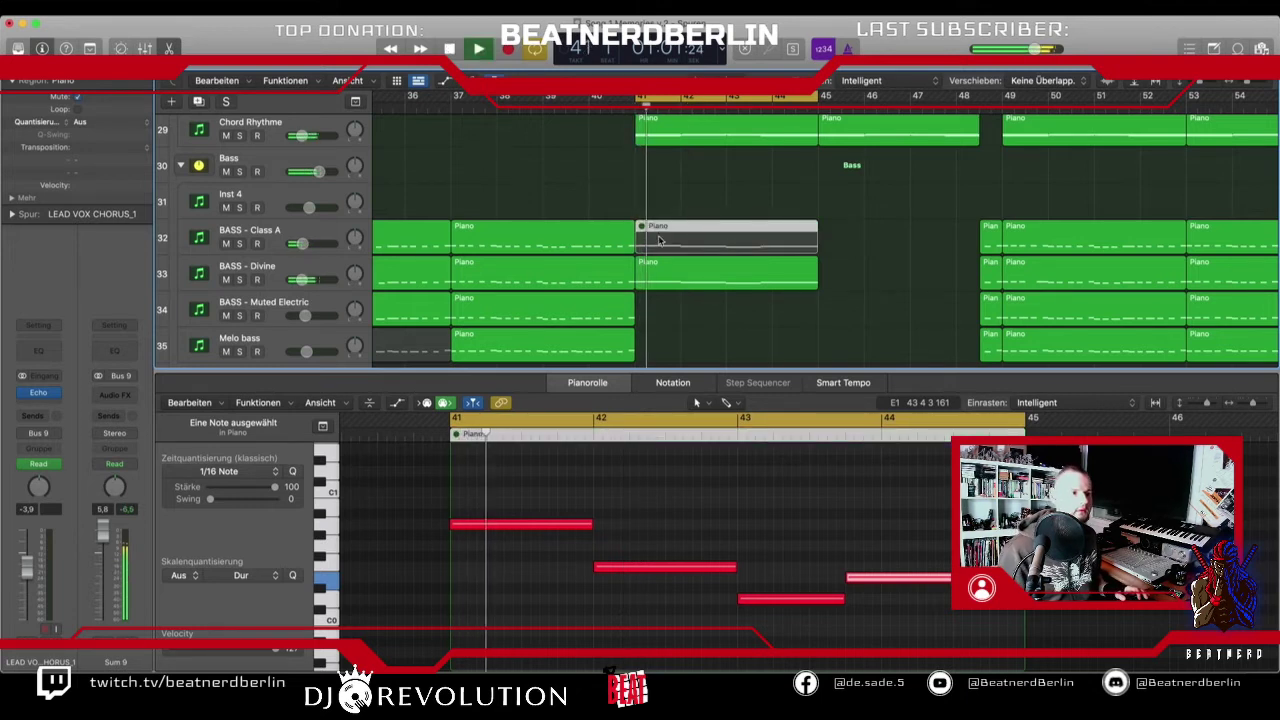
- Copy the sustained BASS - Divine region to bar 45, ending at the short pickup region before bar 49
{"action": "left_click", "coordinate": [666, 286]}
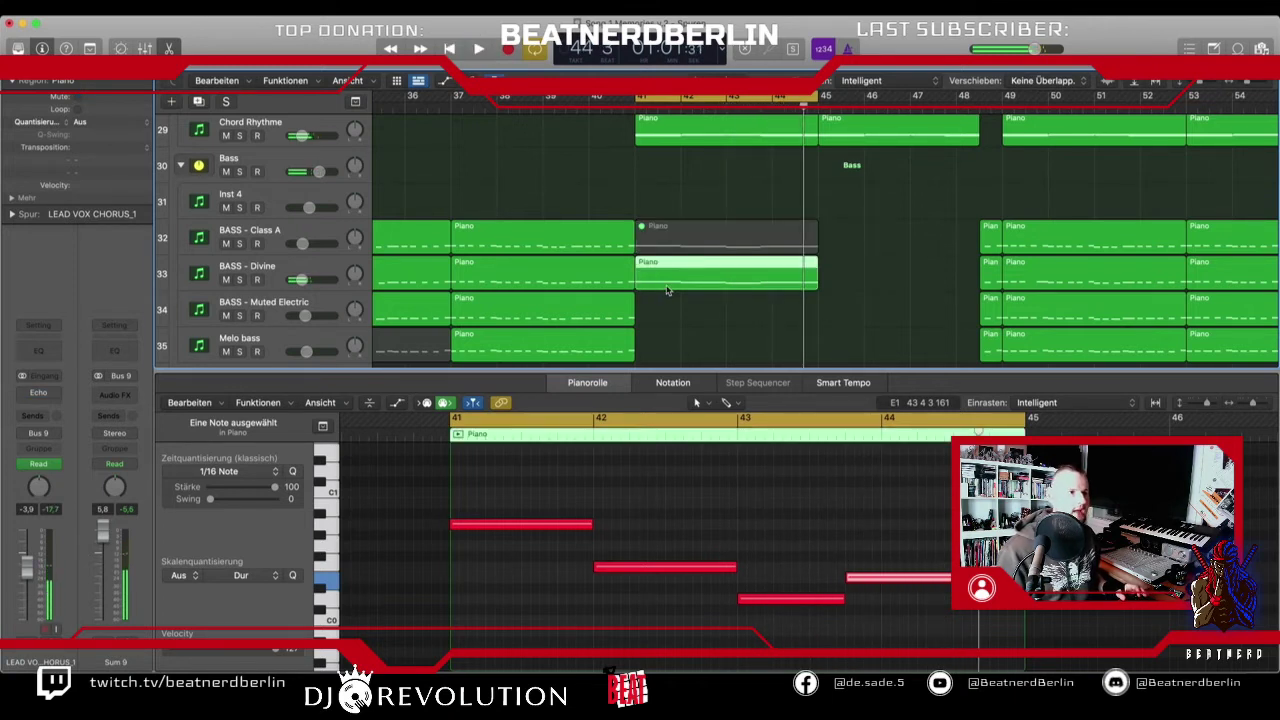
{"action": "mouse_move", "coordinate": [666, 287]}
{"action": "left_mouse_down"}
{"action": "mouse_move", "coordinate": [847, 287]}
{"action": "mouse_move", "coordinate": [661, 286]}
{"action": "left_mouse_up"}
{"action": "left_click", "coordinate": [995, 285]}
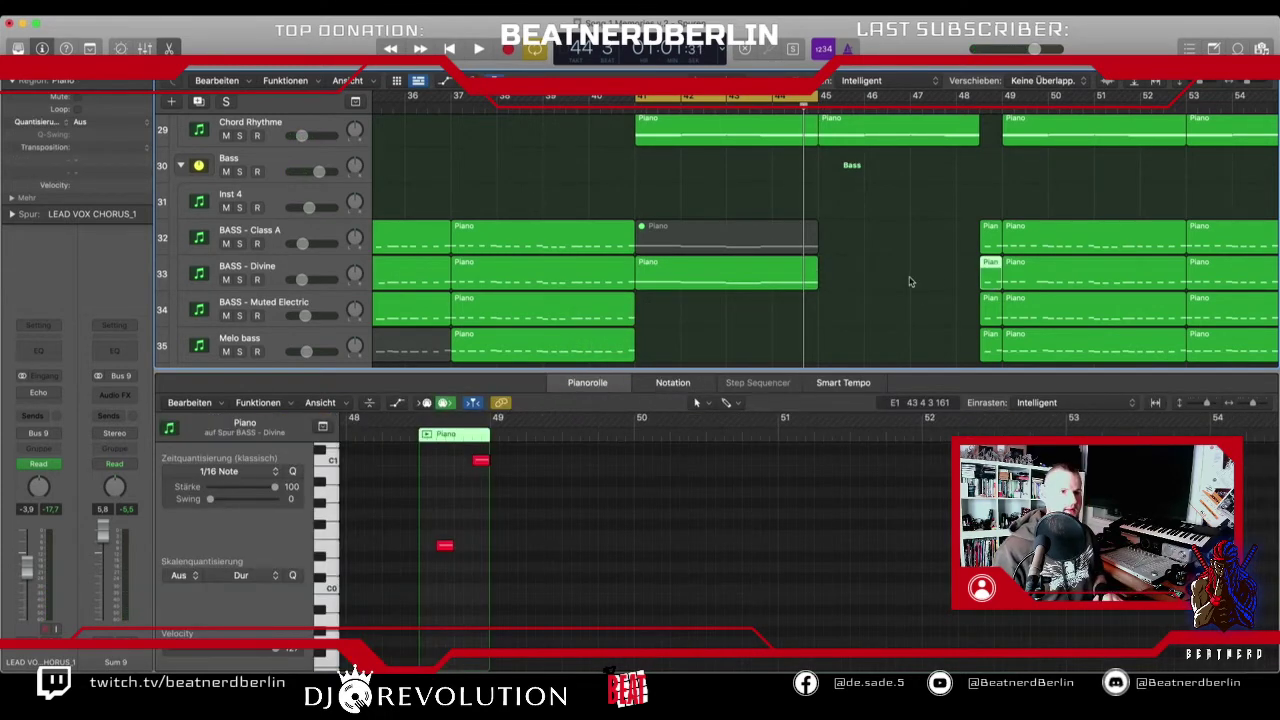
{"action": "left_click_drag", "start_coordinate": [980, 270], "coordinate": [993, 206]}
{"action": "left_click_drag", "start_coordinate": [738, 280], "coordinate": [978, 284]}
- Colour the four short bass pickup regions before bar 49 red
{"action": "left_click_drag", "start_coordinate": [990, 204], "coordinate": [990, 276]}
{"action": "left_click_drag", "start_coordinate": [990, 205], "coordinate": [990, 334]}
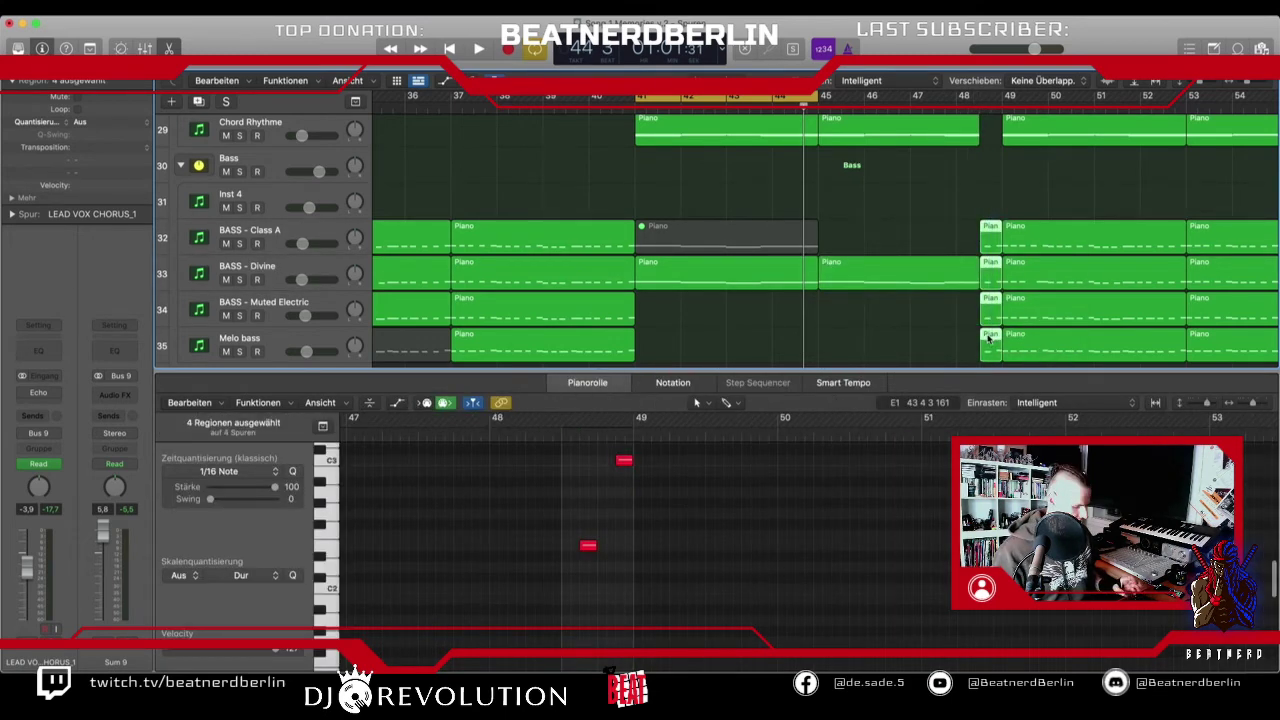
{"action": "key", "text": "alt+c"}
{"action": "left_click", "coordinate": [727, 273]}
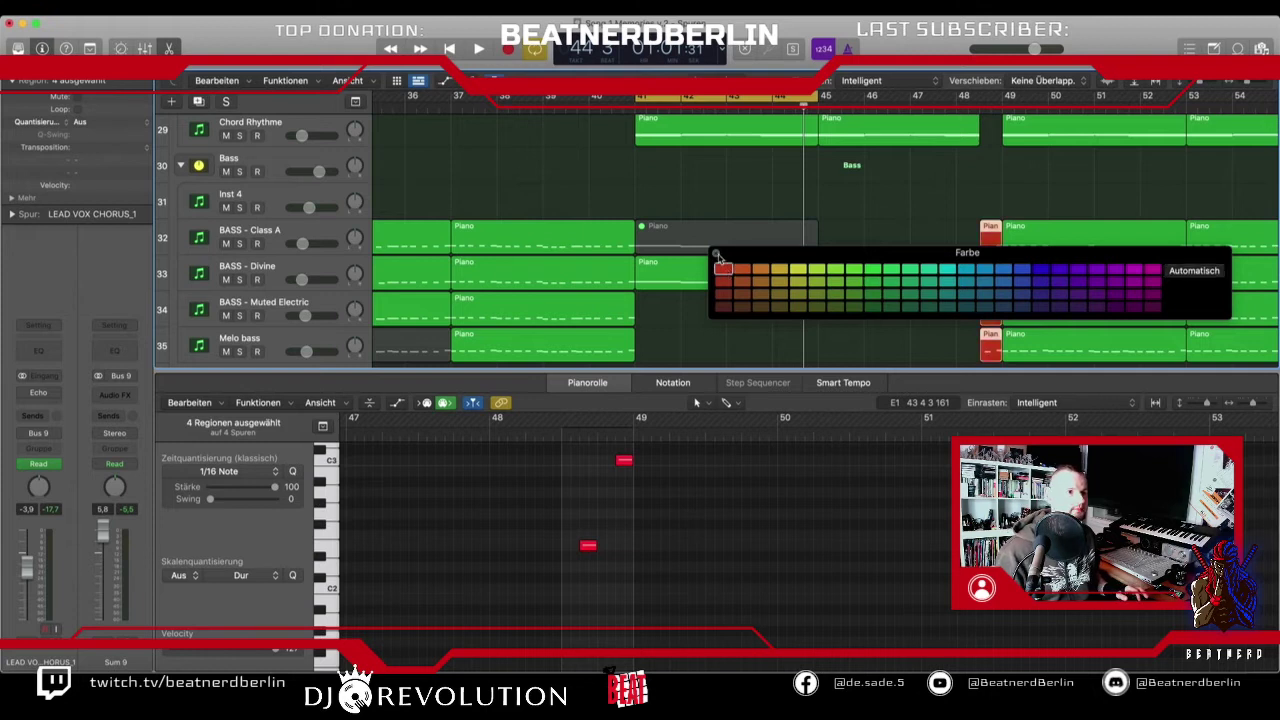
{"action": "left_click", "coordinate": [716, 253]}
- Play the transition into bar 41 without the cycle, briefly soloing BASS - Divine, and select the Bass summing track
{"action": "left_click_drag", "start_coordinate": [556, 103], "coordinate": [454, 115]}
{"action": "key", "text": "space"}
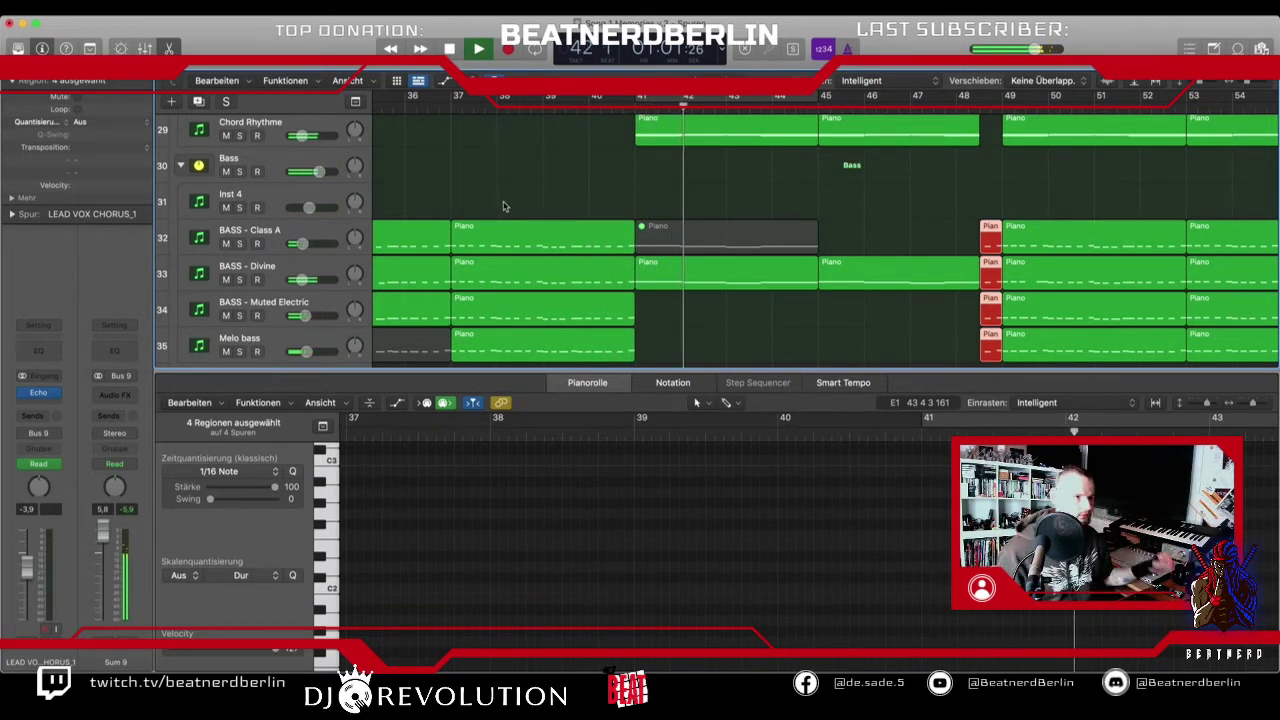
{"action": "left_click", "coordinate": [240, 279]}
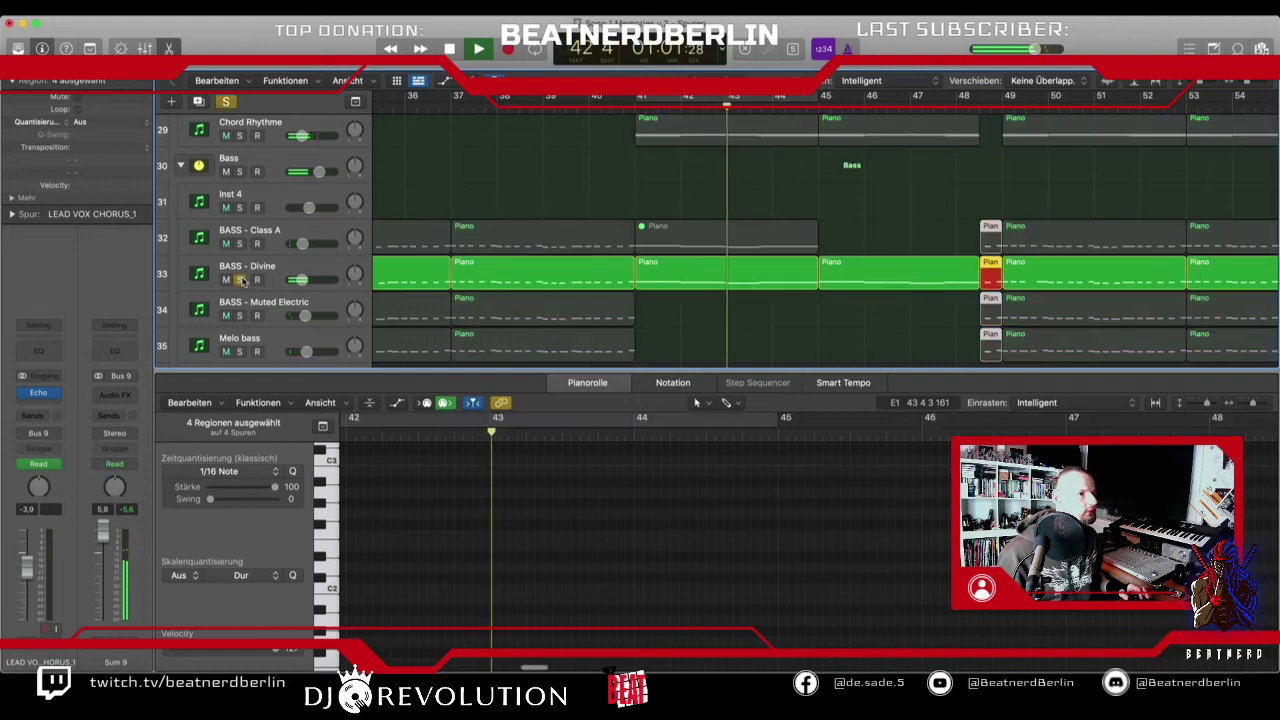
{"action": "left_click", "coordinate": [241, 280]}
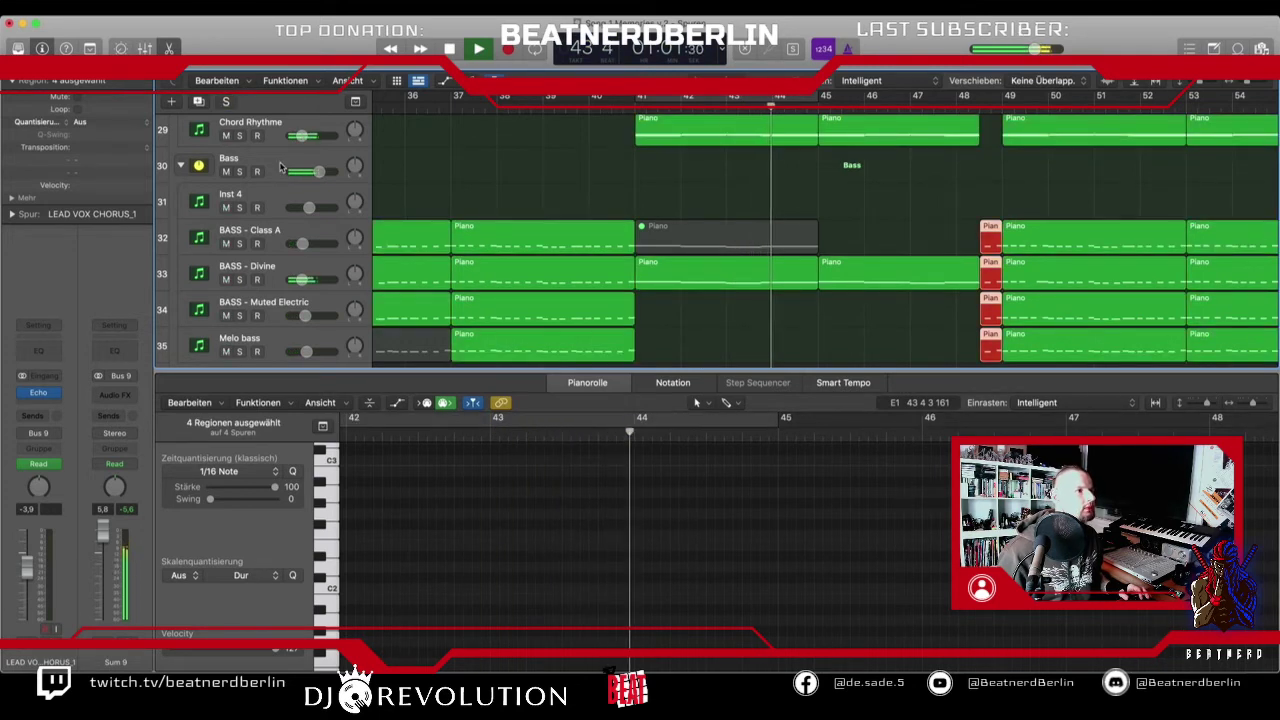
{"action": "left_click", "coordinate": [248, 163]}
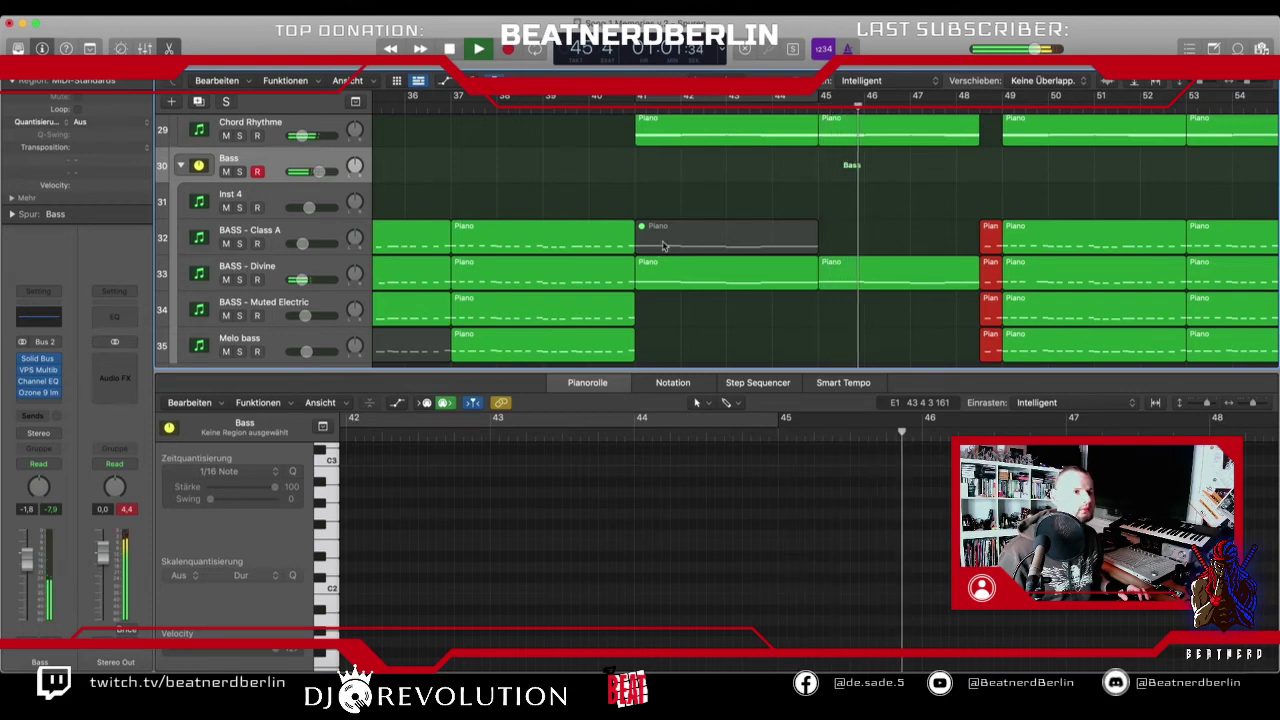
- Stop playback and copy Kick regions to bars 41 and 45 on the uppermost Kick track
{"action": "scroll", "coordinate": [663, 244], "scroll_direction": "up", "scroll_amount": 10}
{"action": "key", "text": "space"}
{"action": "scroll", "coordinate": [663, 244], "scroll_direction": "up", "scroll_amount": 8}
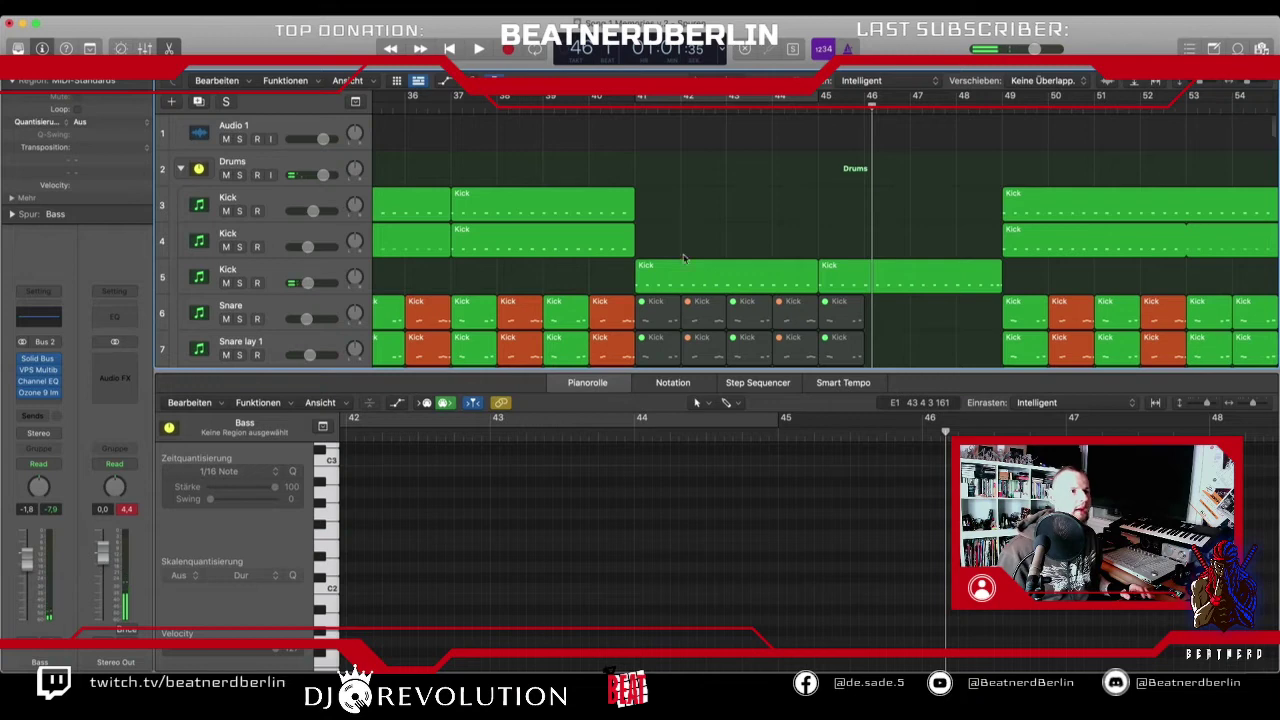
{"action": "scroll", "coordinate": [684, 258], "scroll_direction": "down", "scroll_amount": 3}
{"action": "scroll", "coordinate": [675, 245], "scroll_direction": "up", "scroll_amount": 3}
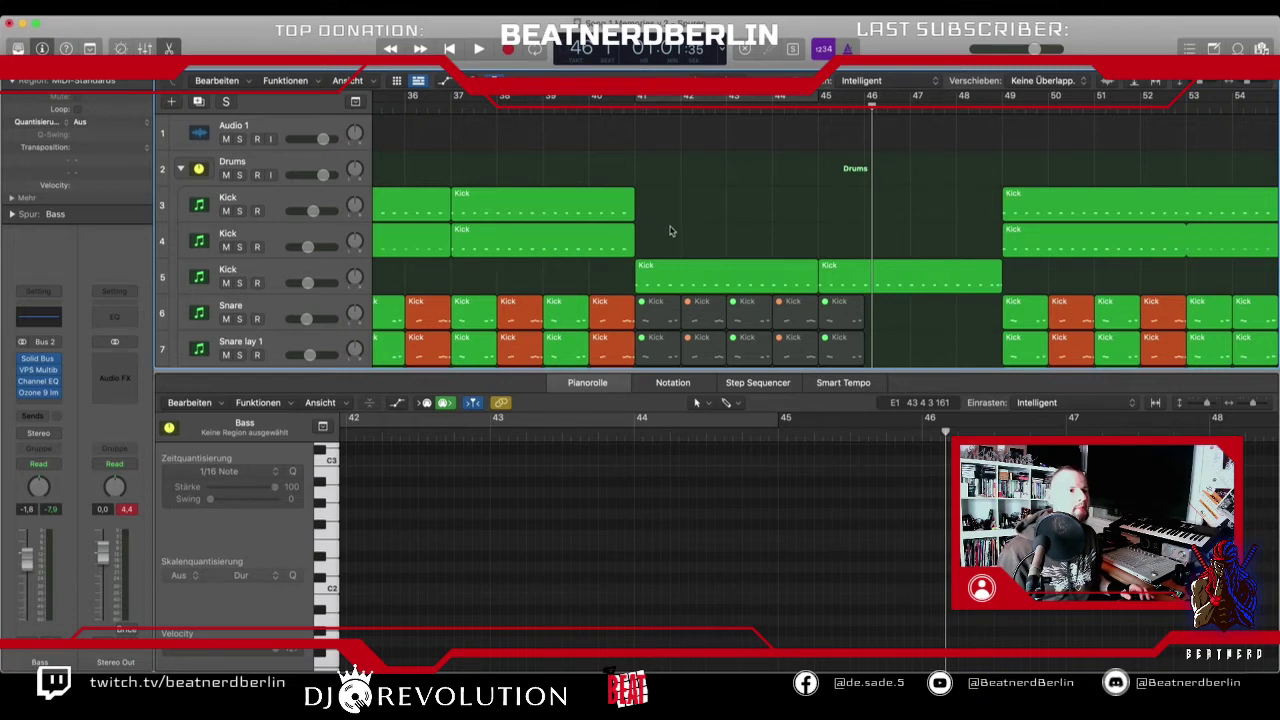
{"action": "left_click_drag", "start_coordinate": [799, 257], "coordinate": [745, 223]}
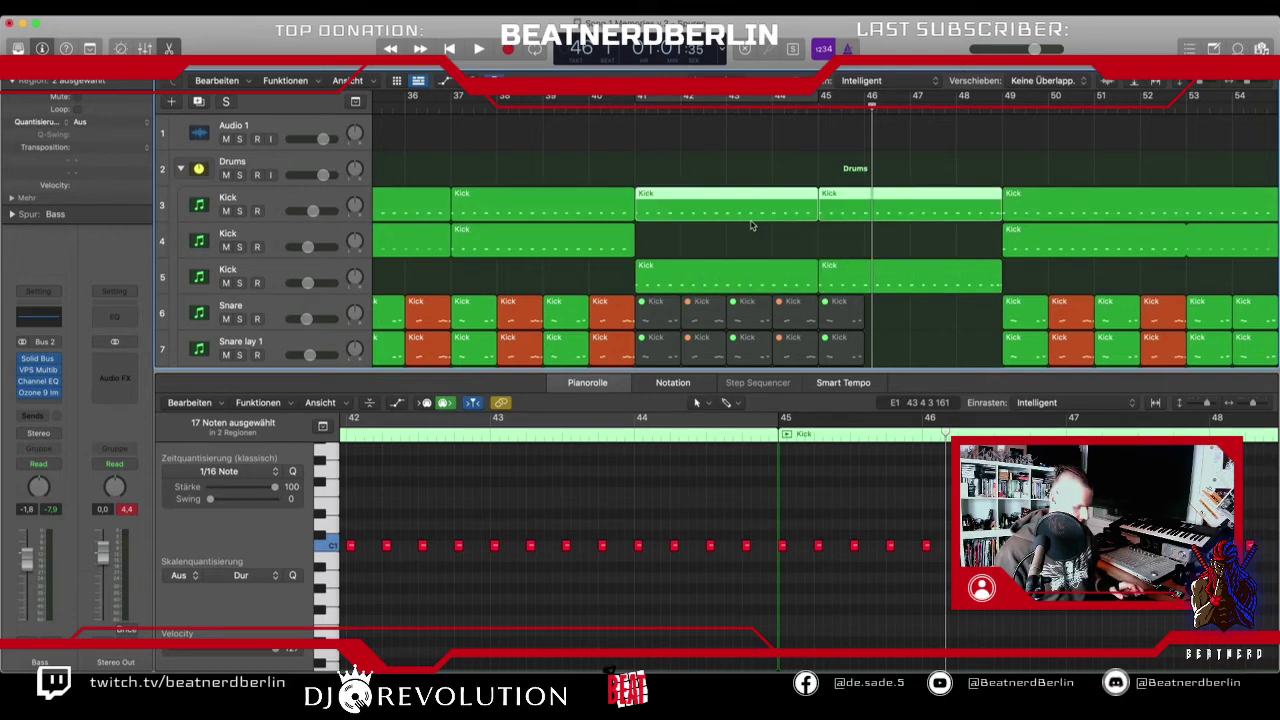
- Mute the two copied Kick regions at bars 41 and 45, and play the soloed Bass group with bars 41 to 45 cycling
{"action": "key", "text": "ctrl+m"}
{"action": "scroll", "coordinate": [745, 223], "scroll_direction": "down", "scroll_amount": 15}
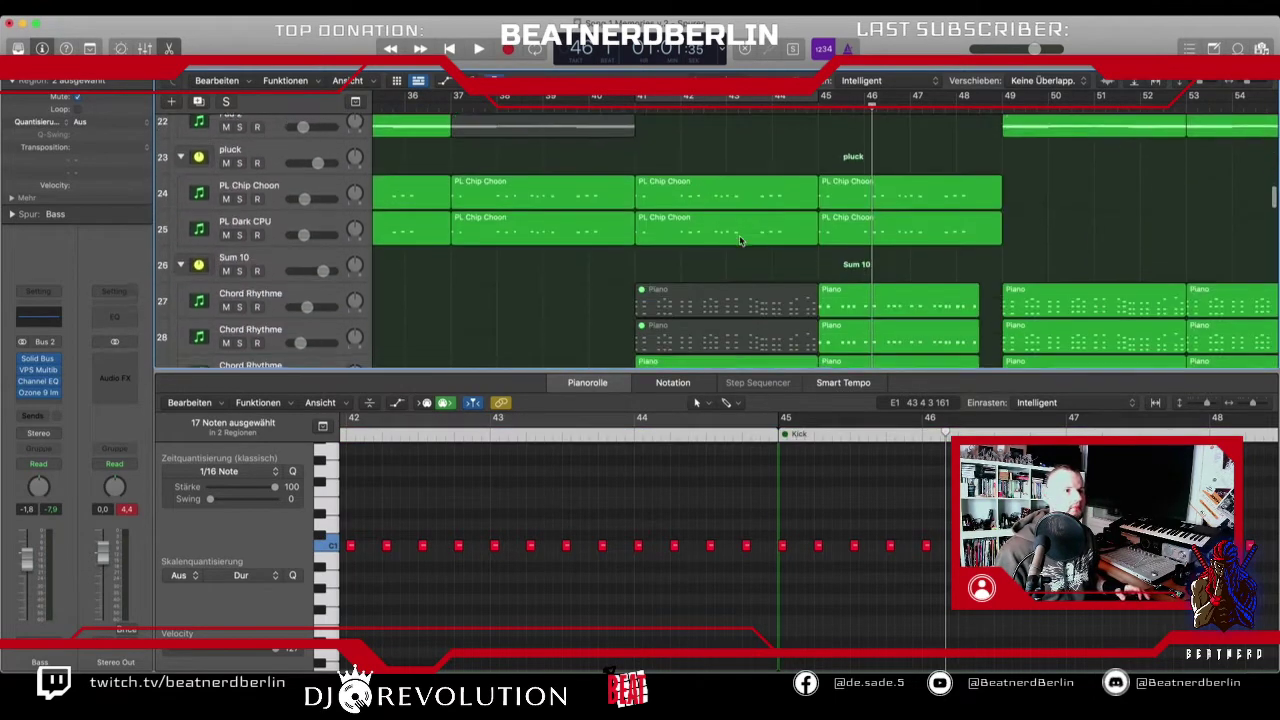
{"action": "scroll", "coordinate": [729, 241], "scroll_direction": "down", "scroll_amount": 5}
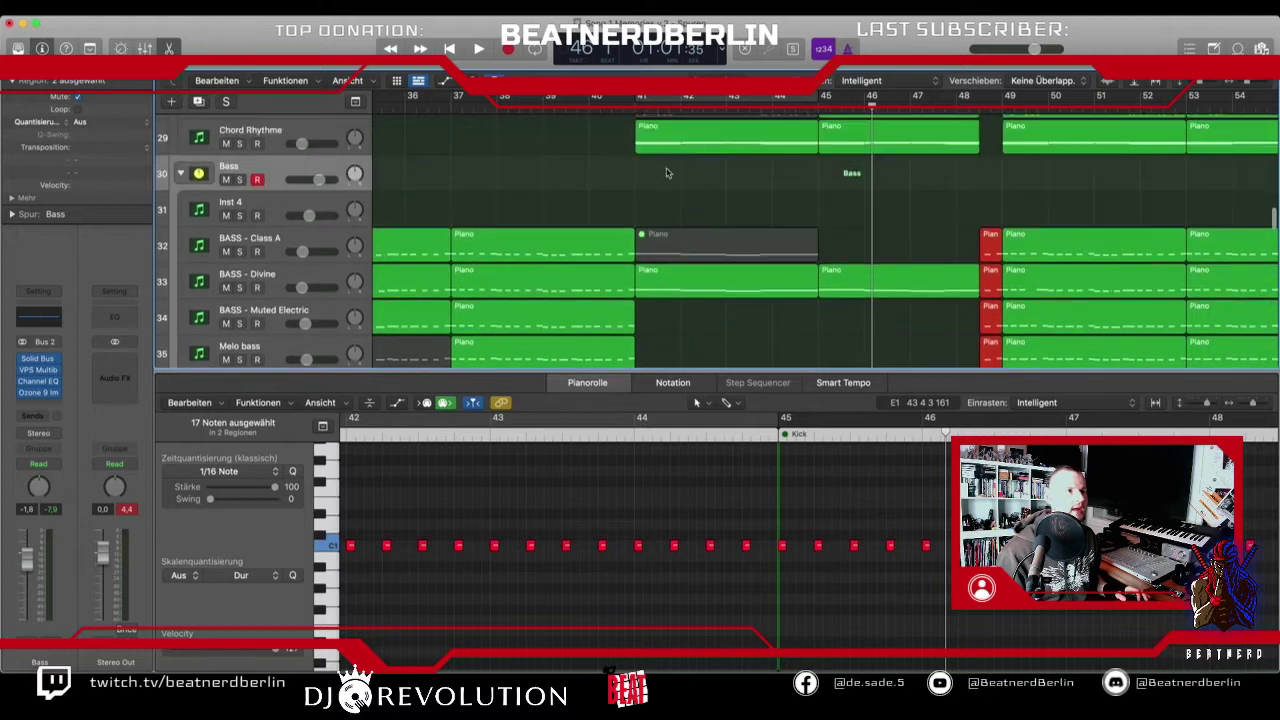
{"action": "left_click", "coordinate": [644, 98]}
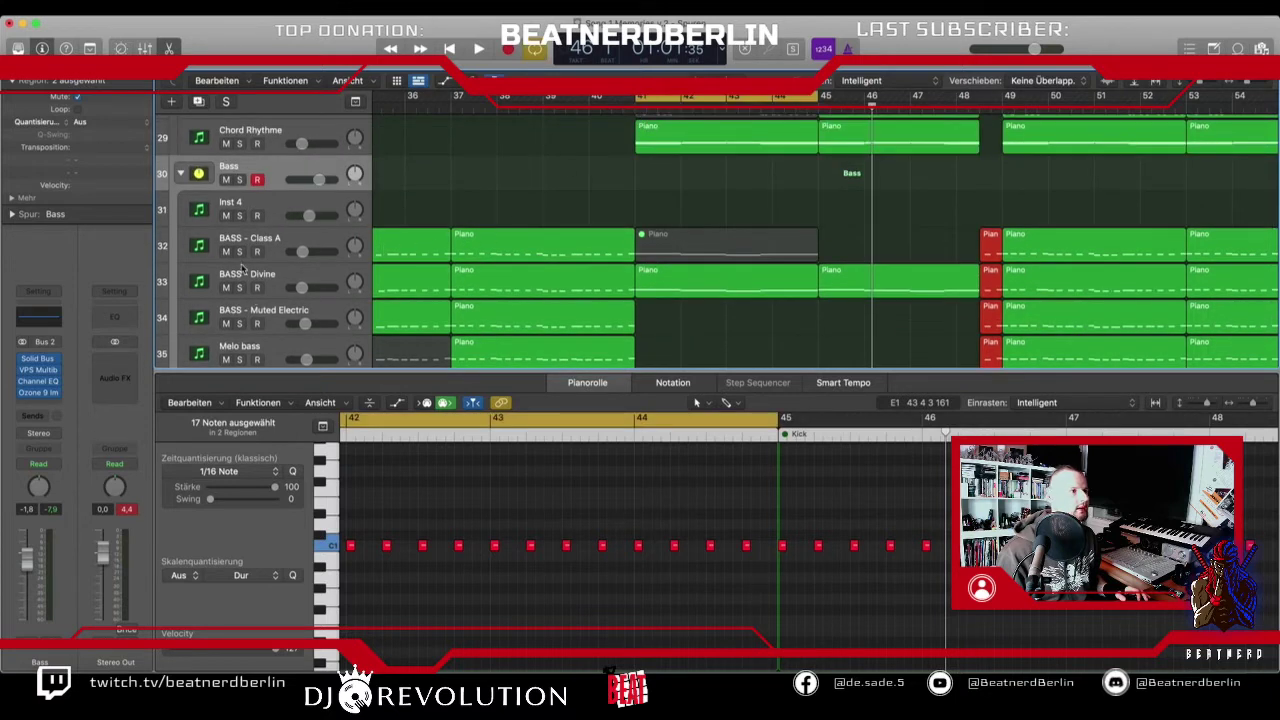
{"action": "left_click", "coordinate": [239, 179]}
{"action": "key", "text": "space"}
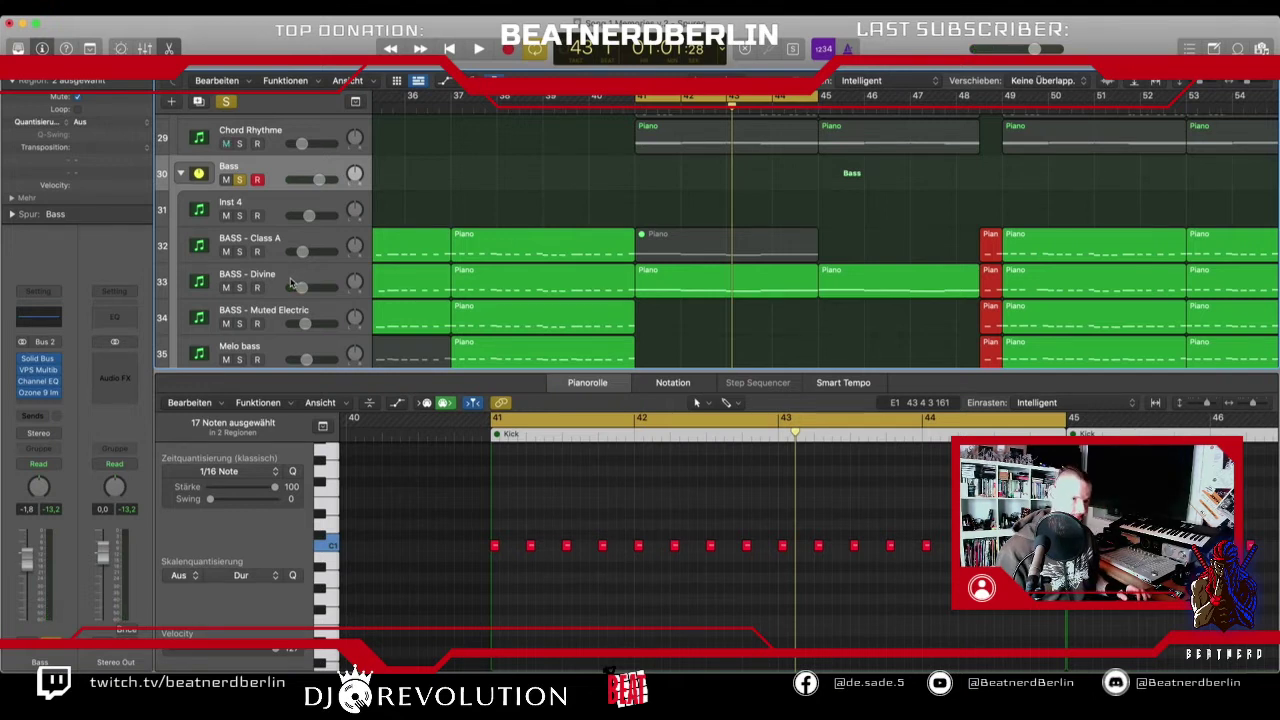
- Insert the VPS Multiband Sidechain plug-in on the BASS - Divine track
{"action": "left_click", "coordinate": [280, 278]}
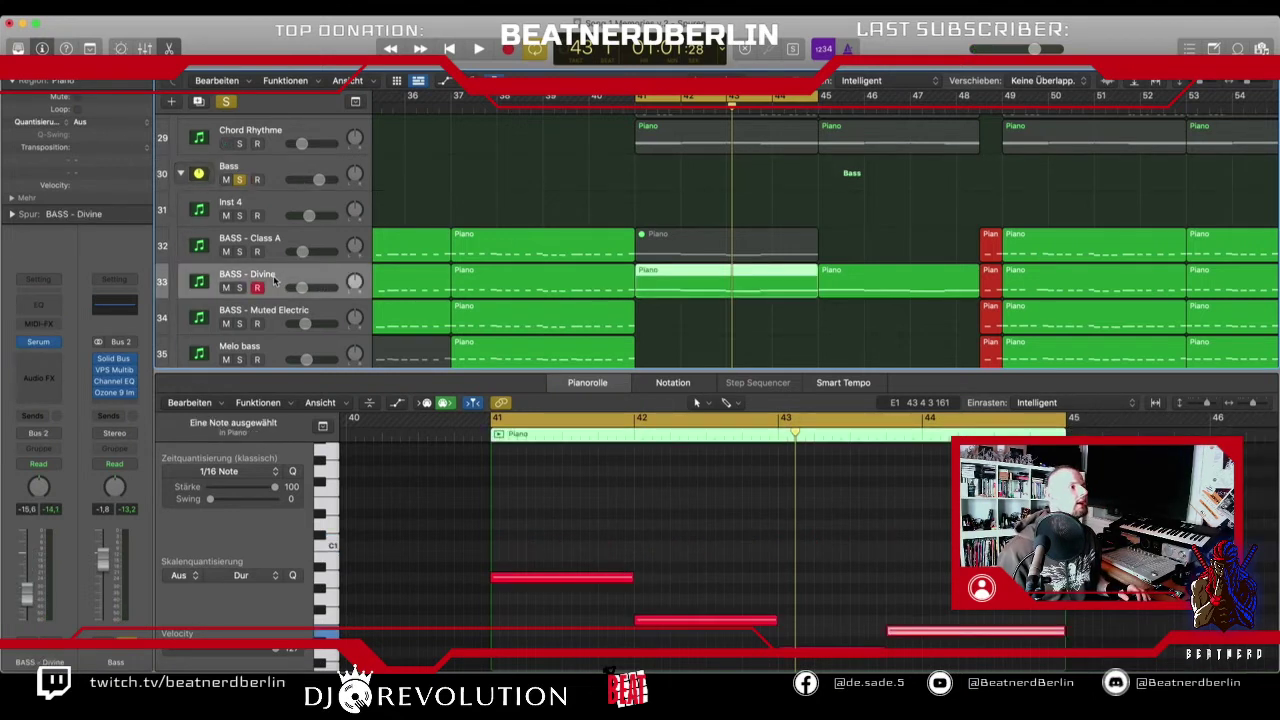
{"action": "left_click", "coordinate": [50, 364]}
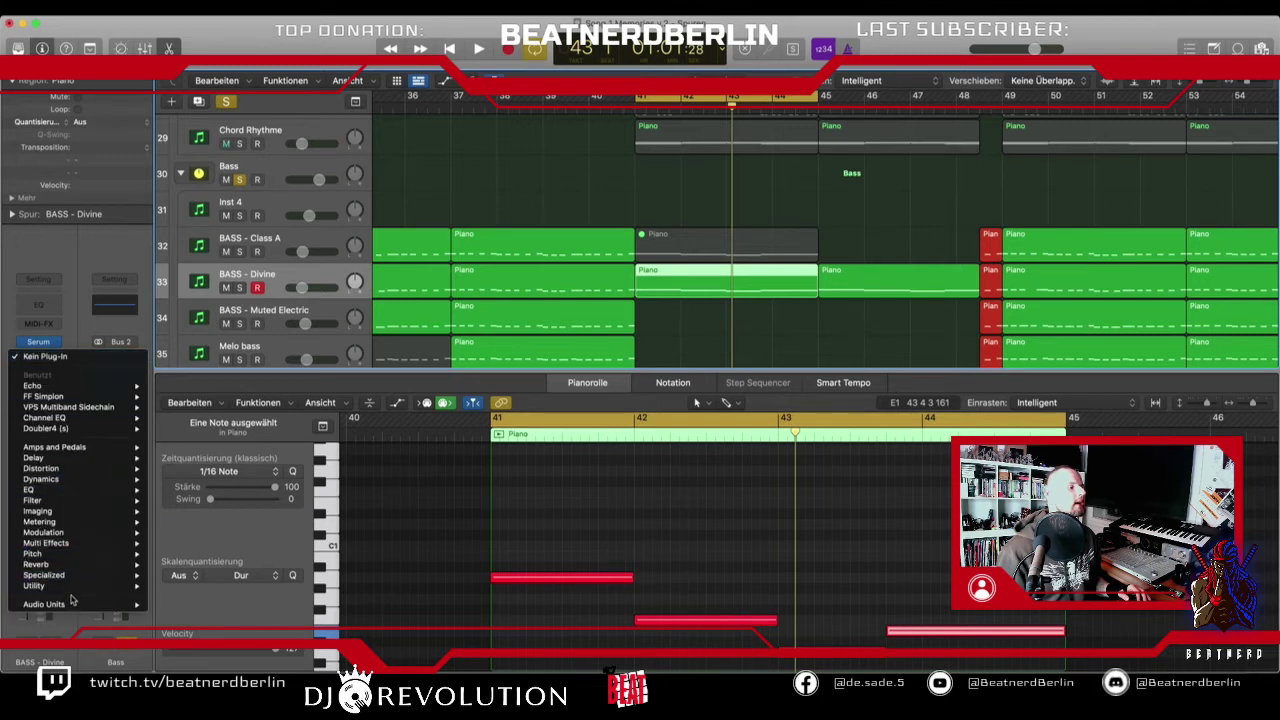
{"action": "mouse_move", "coordinate": [75, 604]}
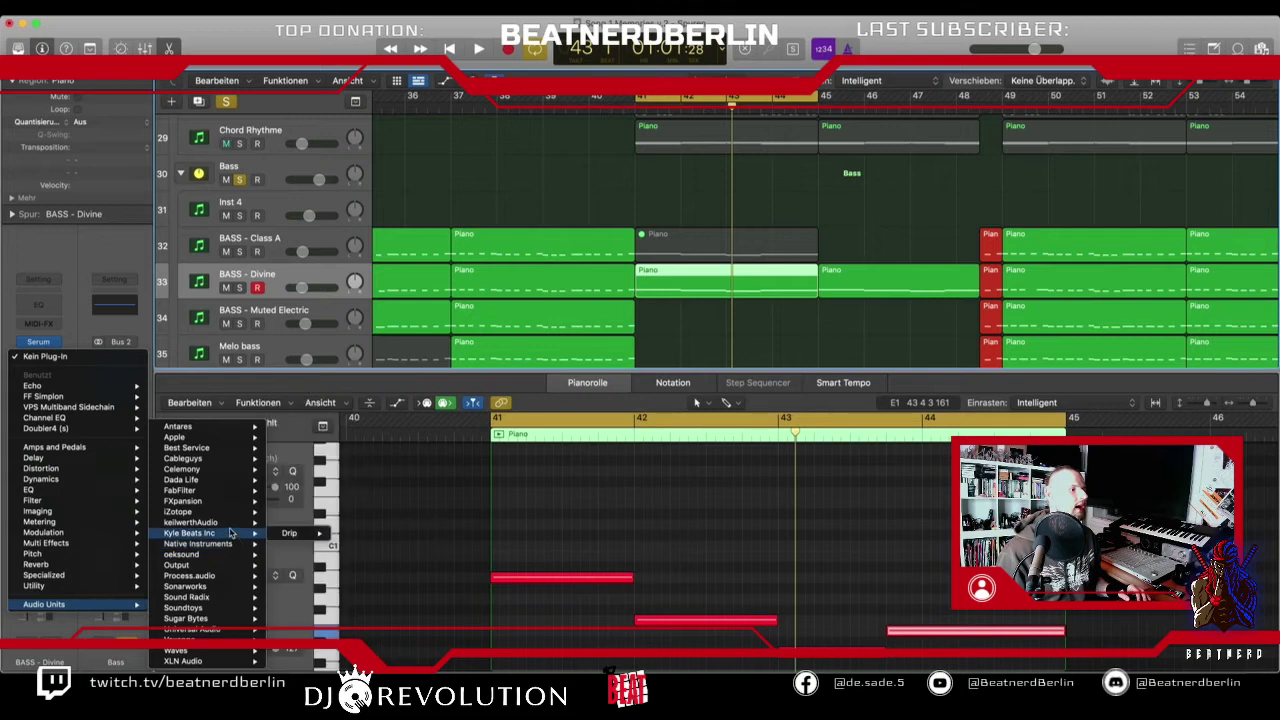
{"action": "mouse_move", "coordinate": [228, 522]}
{"action": "left_click", "coordinate": [425, 534]}
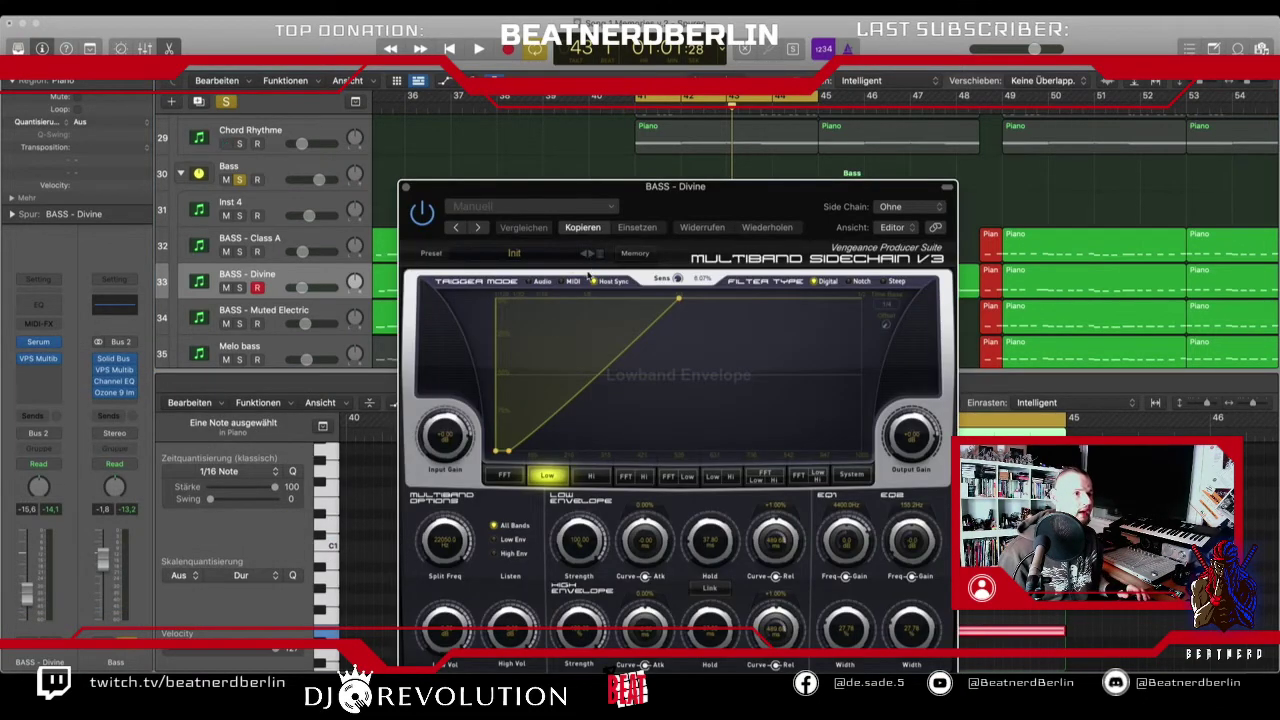
- Load the Multi - Heavy Pad Comp preset in Multiband Sidechain, audition it on the bass, and close the plug-in window
{"action": "left_click", "coordinate": [598, 254]}
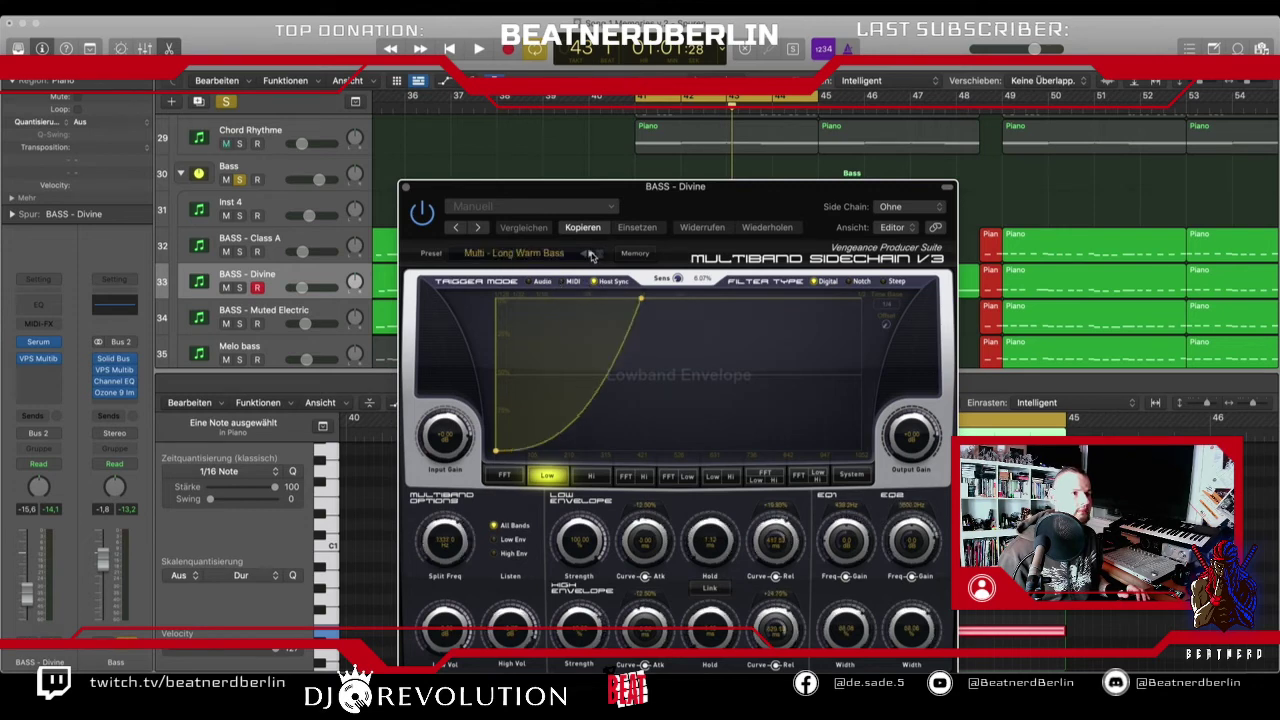
{"action": "left_click", "coordinate": [591, 255]}
{"action": "key", "text": "space"}
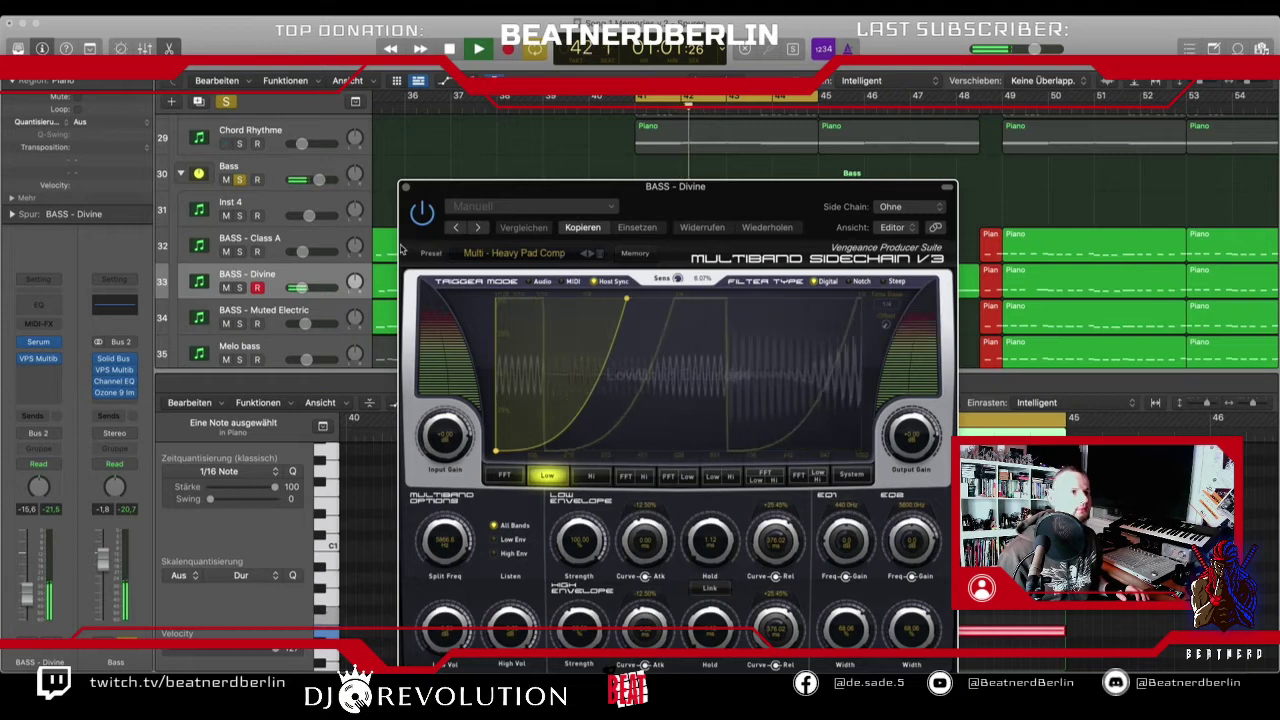
{"action": "key", "text": "space"}
{"action": "left_click", "coordinate": [405, 186]}
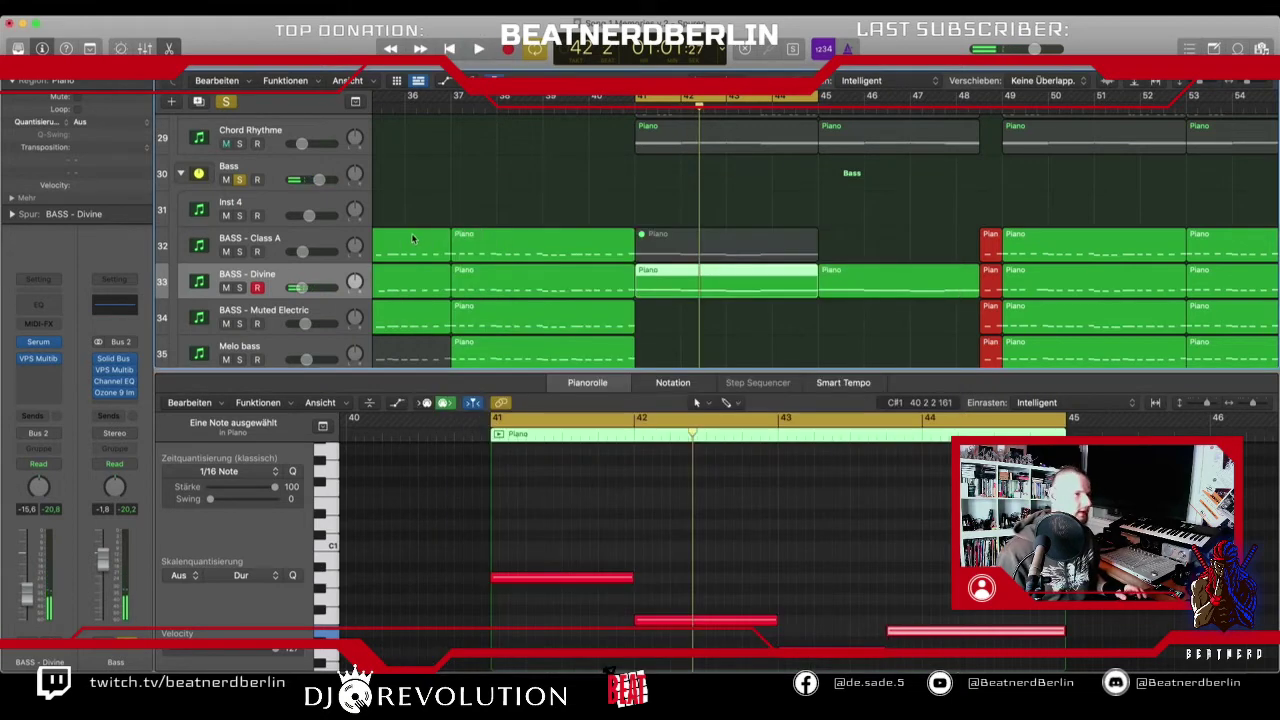
- With the cycle off and the playhead at bar 41, display the Insert 2 Bypass (VPS Multiba) automation lane for BASS - Divine
{"action": "key", "text": "c"}
{"action": "left_click_drag", "start_coordinate": [590, 107], "coordinate": [634, 109]}
{"action": "key", "text": "a"}
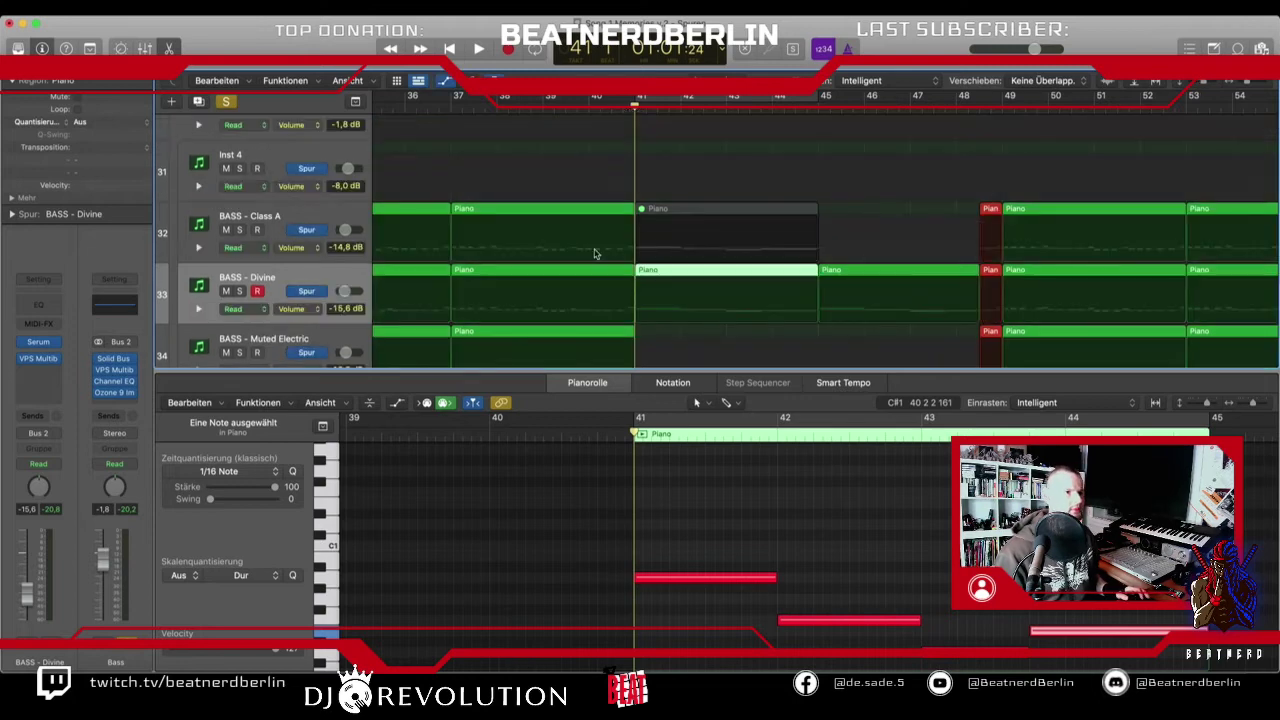
{"action": "left_click", "coordinate": [290, 309]}
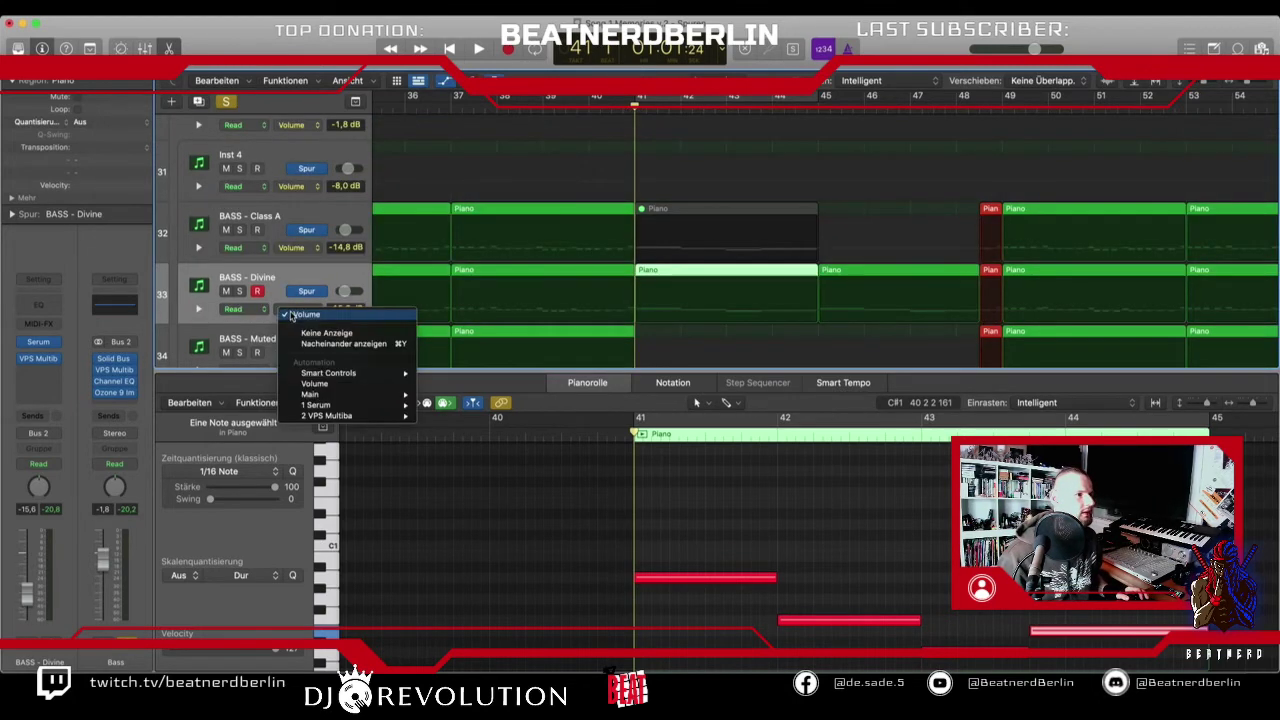
{"action": "mouse_move", "coordinate": [320, 396]}
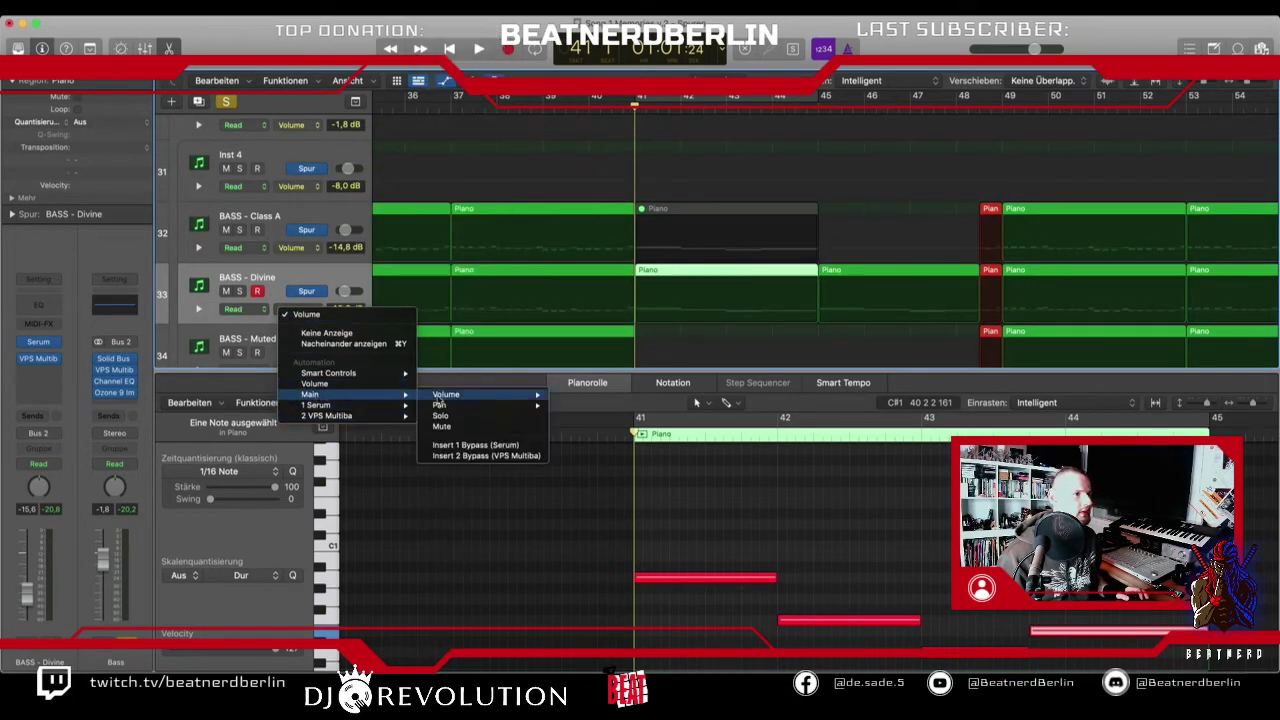
{"action": "left_click", "coordinate": [468, 456]}
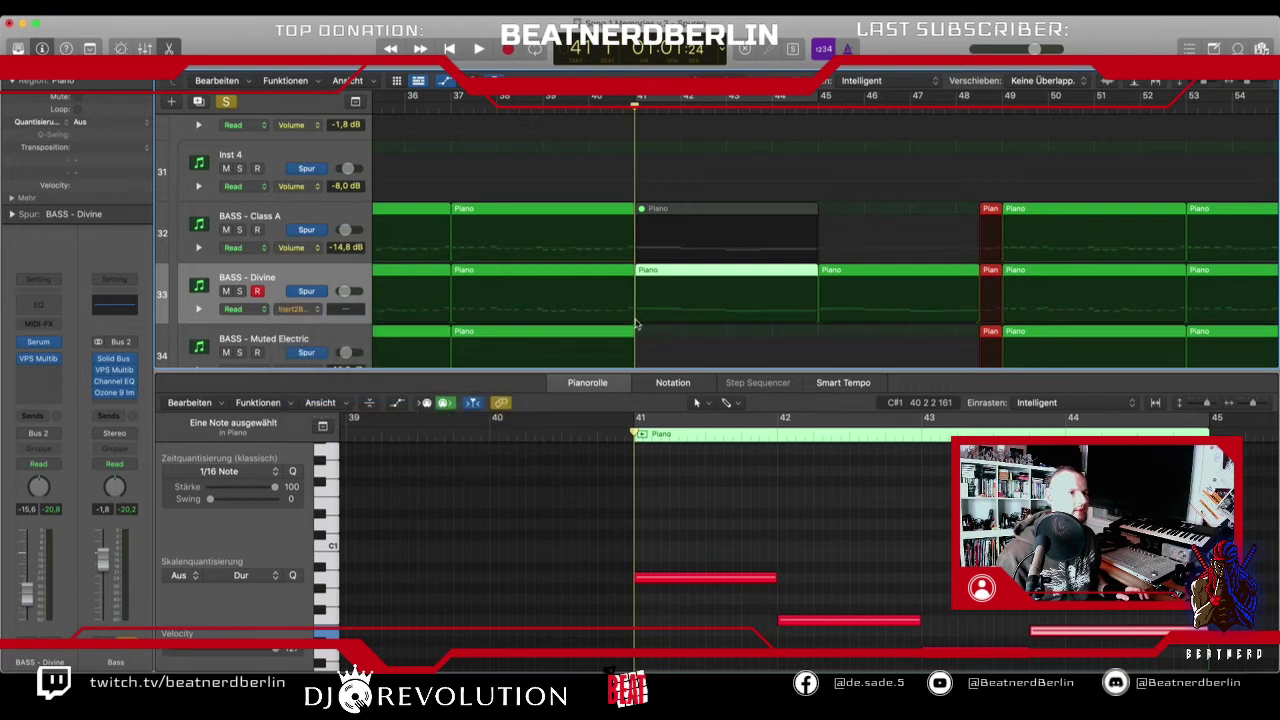
- Automate the sidechain bypass on BASS - Divine so the plug-in runs only from bar 41 until the red pickup region before bar 49
{"action": "left_click", "coordinate": [636, 327]}
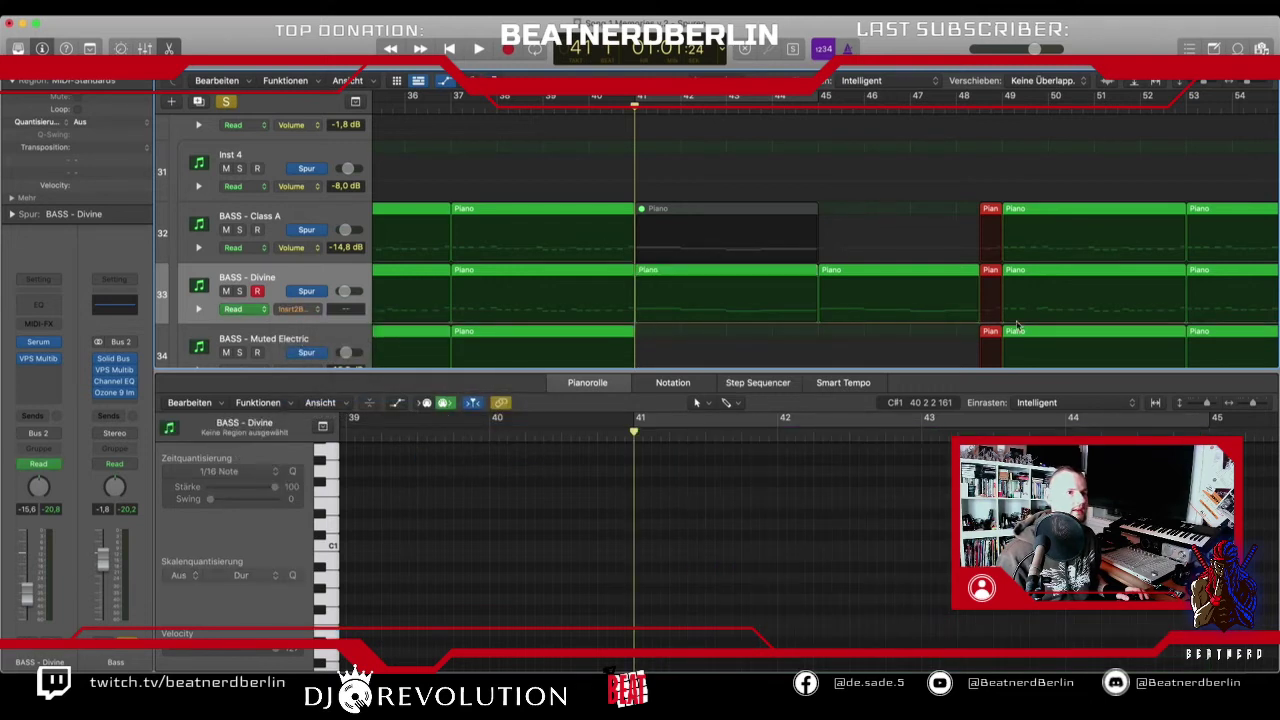
{"action": "left_click", "coordinate": [982, 323]}
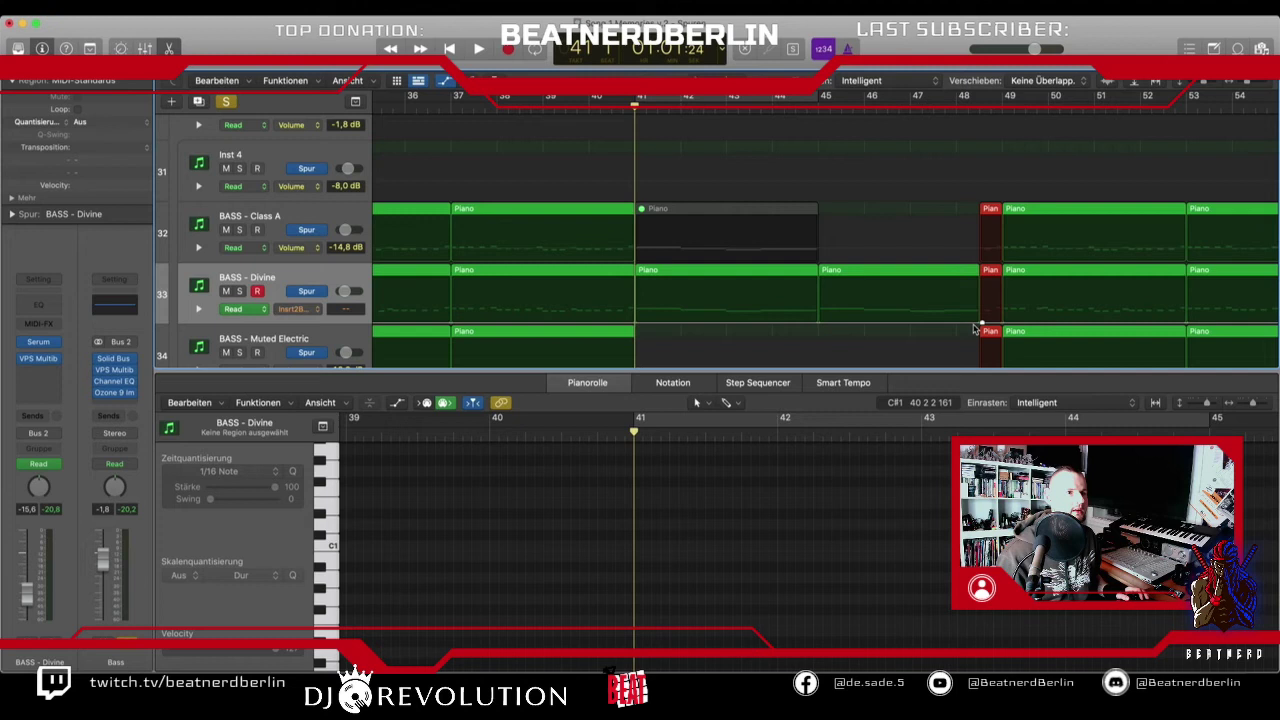
{"action": "left_click", "coordinate": [637, 323]}
{"action": "mouse_move", "coordinate": [703, 325]}
{"action": "left_mouse_down"}
{"action": "mouse_move", "coordinate": [701, 292]}
{"action": "mouse_move", "coordinate": [704, 323]}
{"action": "left_mouse_up"}
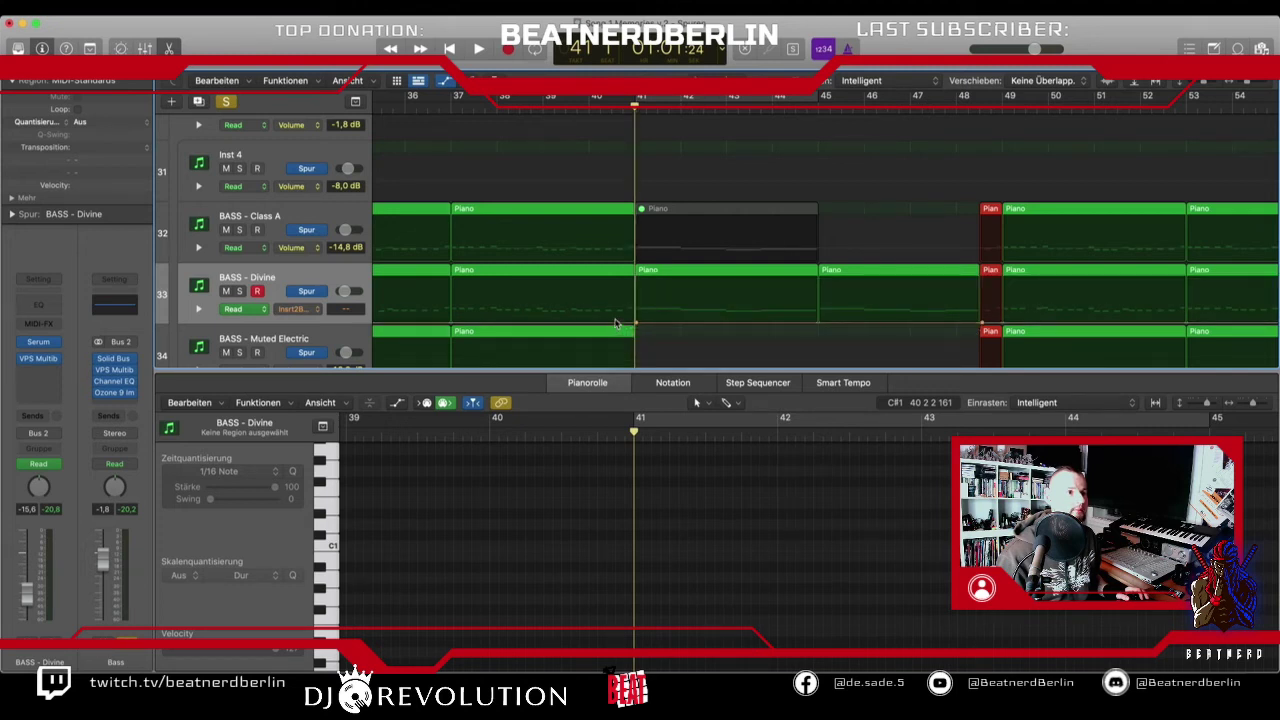
{"action": "left_click_drag", "start_coordinate": [615, 322], "coordinate": [624, 283]}
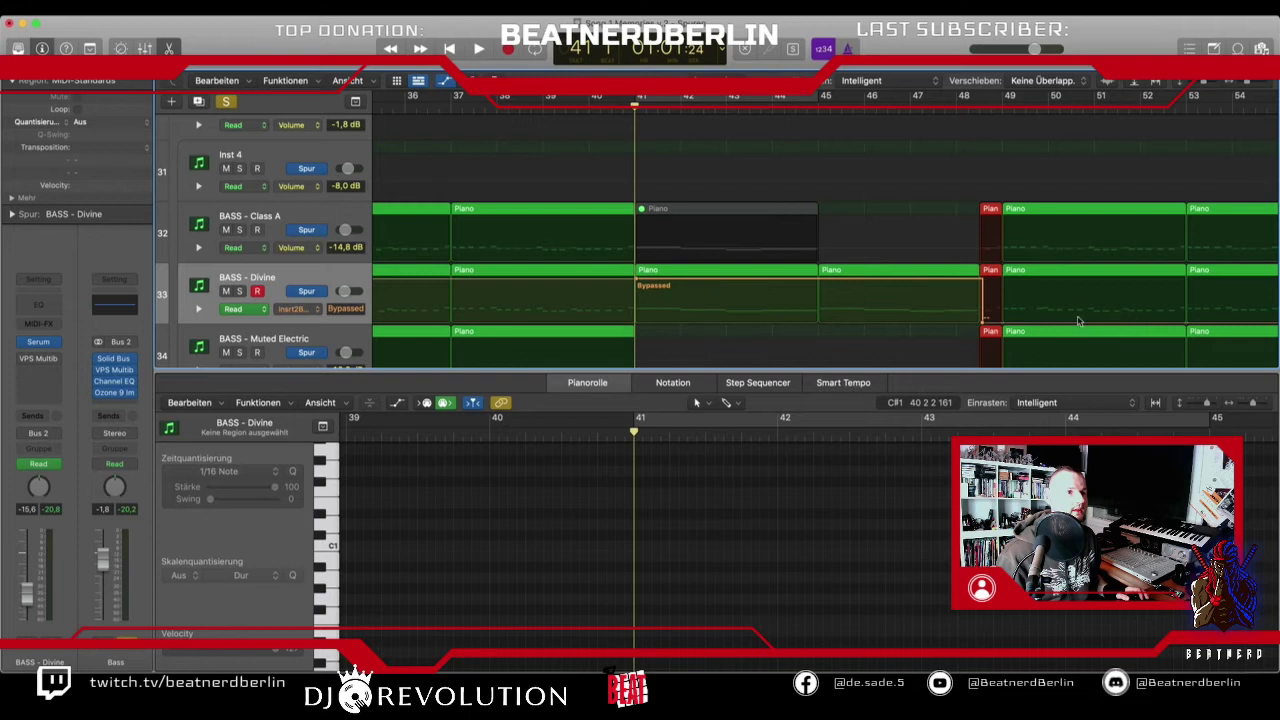
{"action": "left_click_drag", "start_coordinate": [1078, 321], "coordinate": [1076, 283]}
{"action": "left_click_drag", "start_coordinate": [911, 281], "coordinate": [910, 321]}
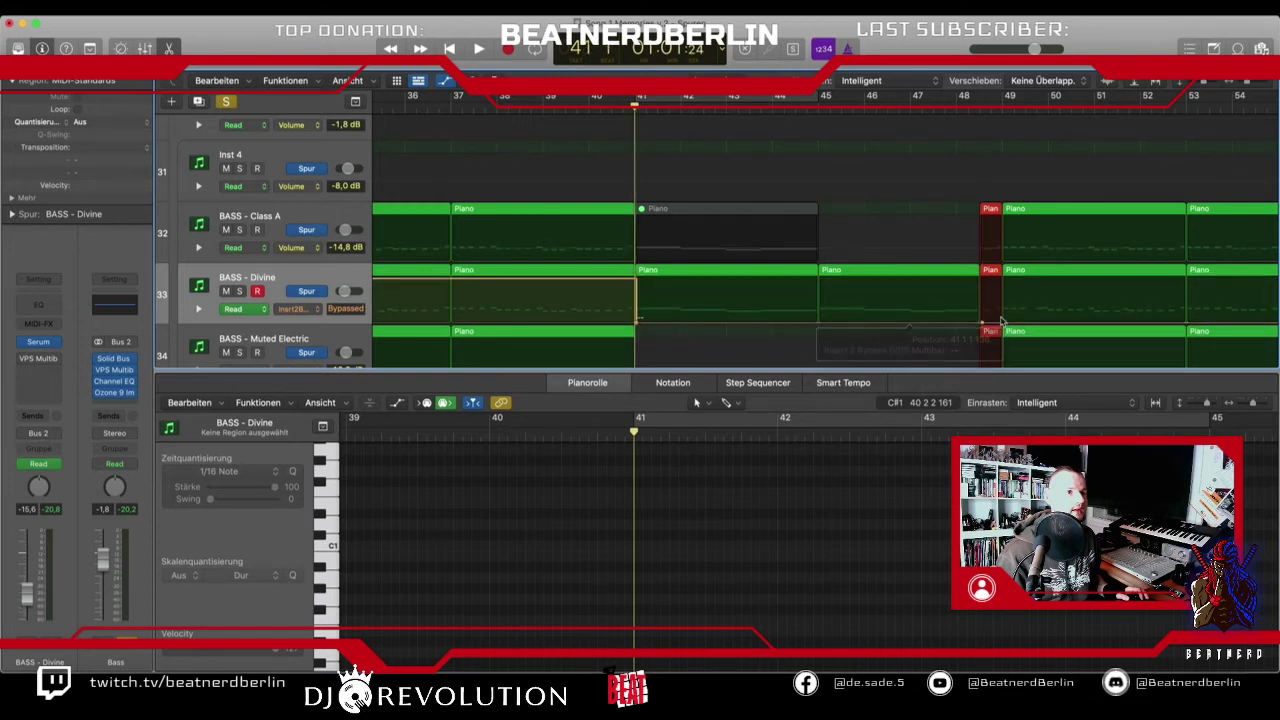
{"action": "left_click_drag", "start_coordinate": [1001, 320], "coordinate": [988, 284]}
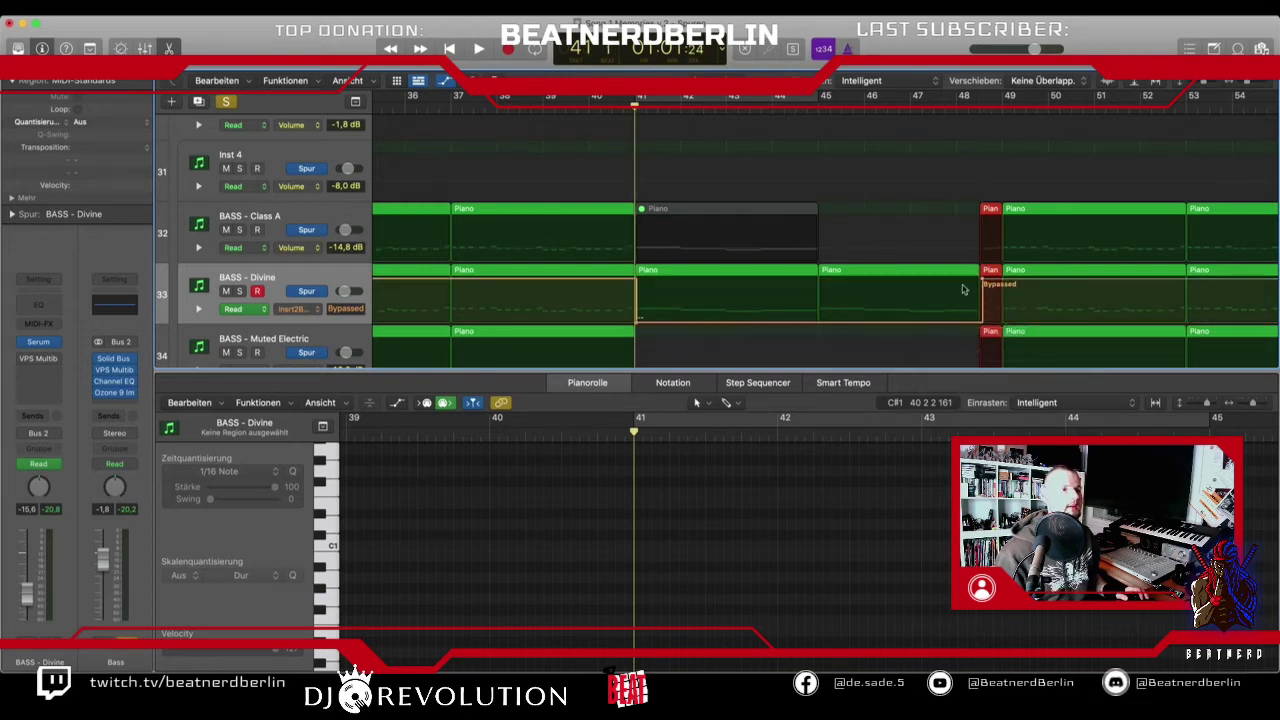
- Play the soloed bass briefly from bar 41 to check the sidechain automation
{"action": "key", "text": "space"}
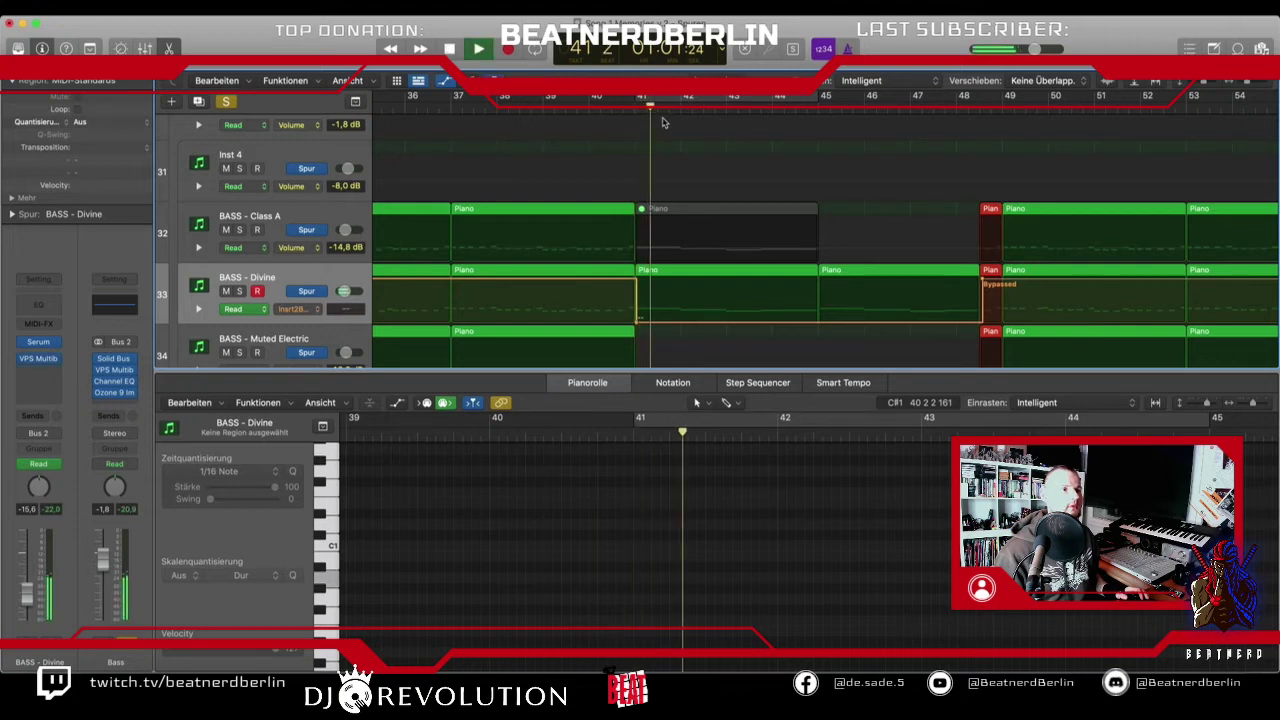
{"action": "left_click", "coordinate": [655, 101]}
{"action": "left_click", "coordinate": [655, 101]}
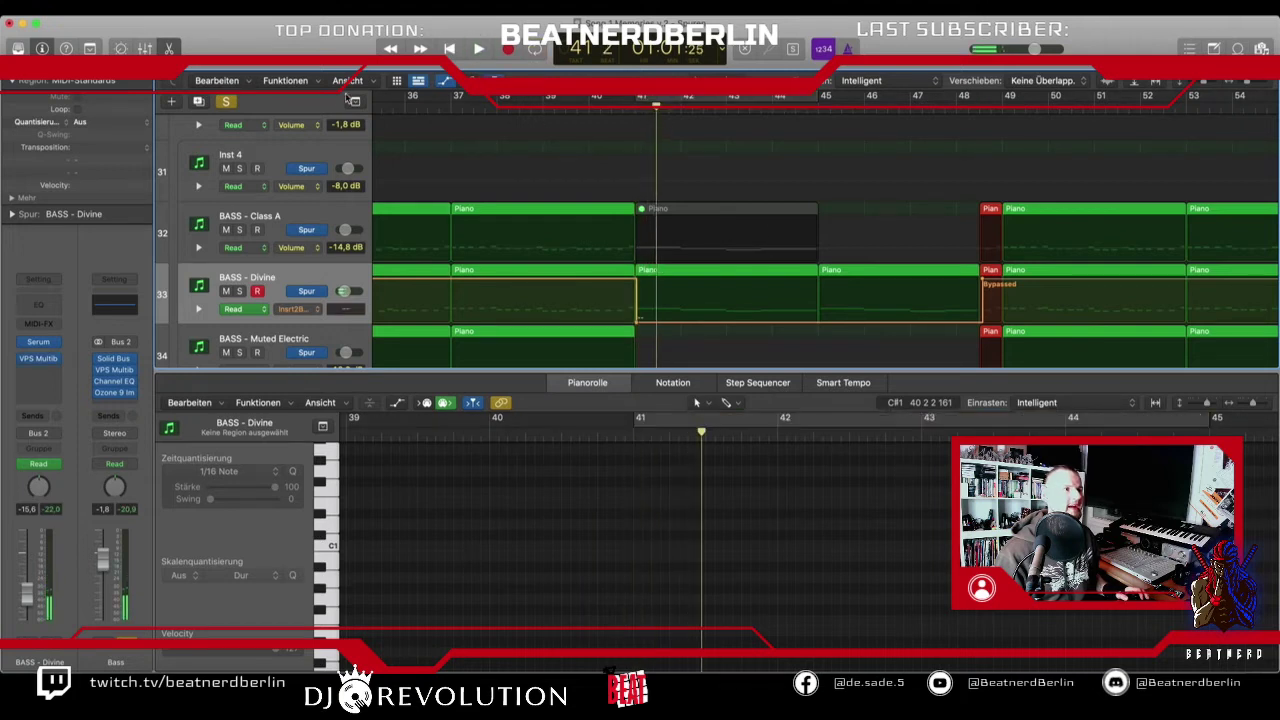
- Clear the solo, hide the track automation, and play the full mix from about bar 38
{"action": "left_click", "coordinate": [226, 102]}
{"action": "left_click_drag", "start_coordinate": [638, 113], "coordinate": [537, 118]}
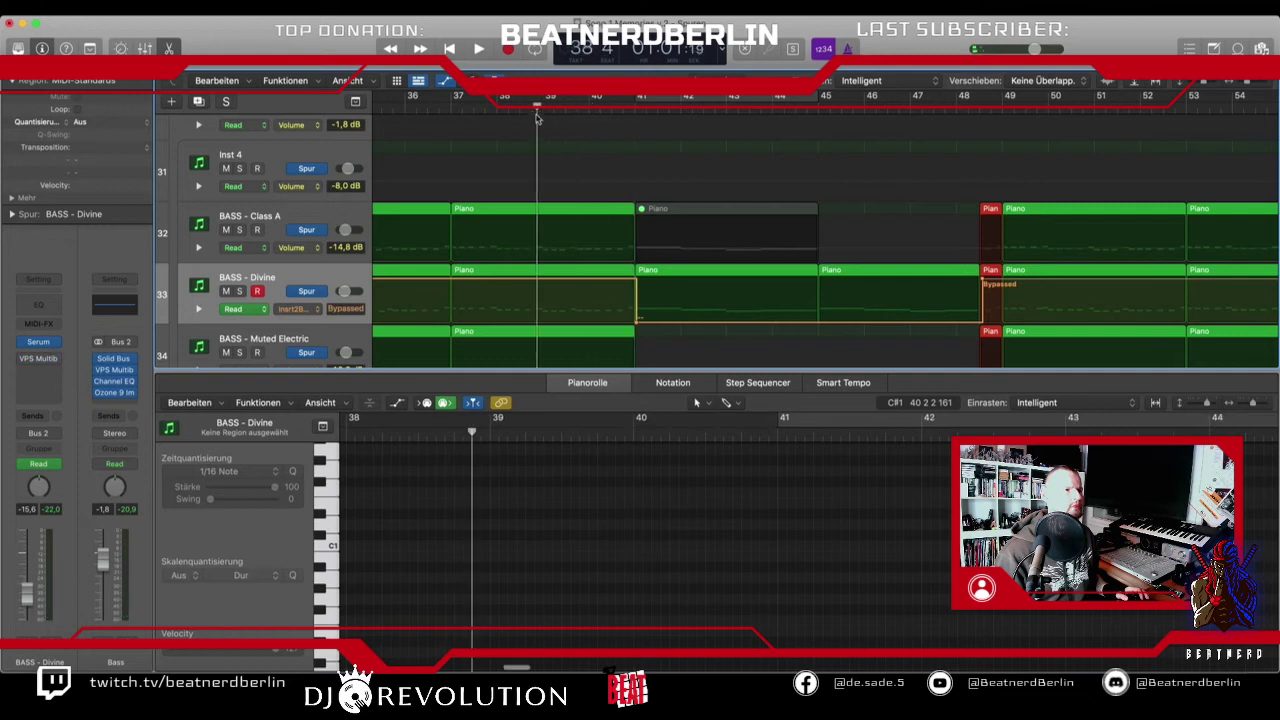
{"action": "key", "text": "a"}
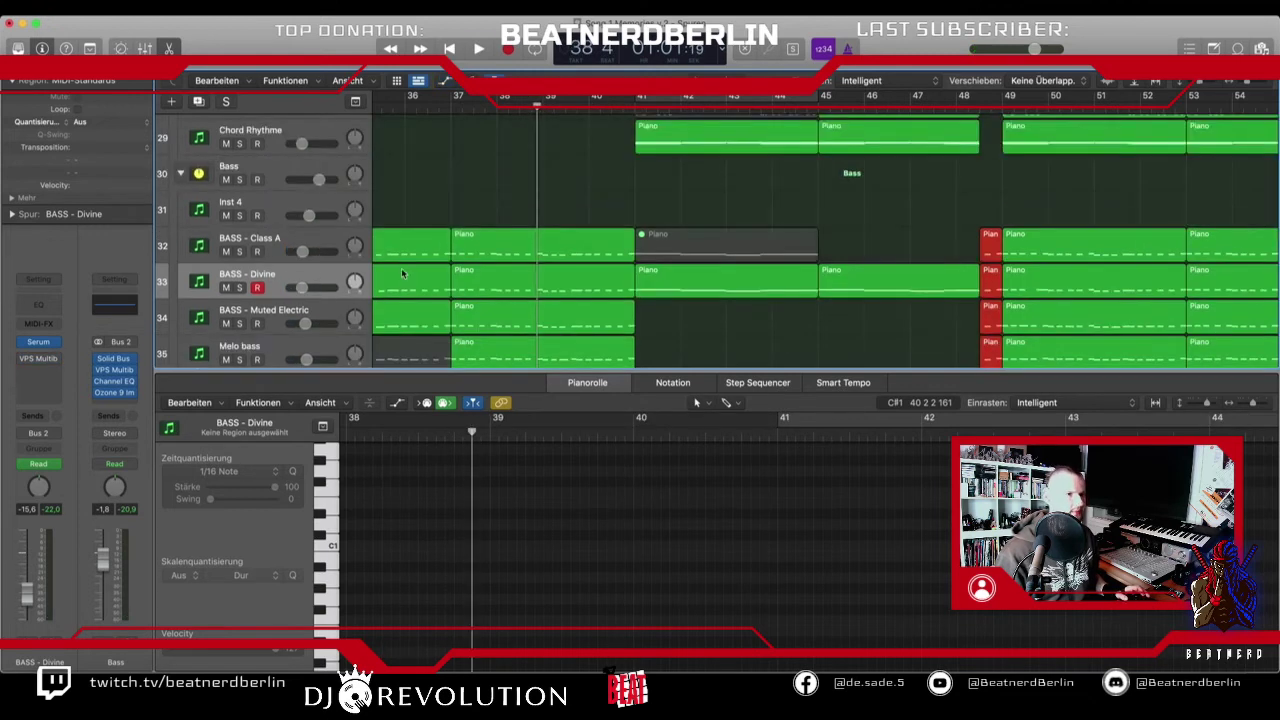
{"action": "key", "text": "space"}
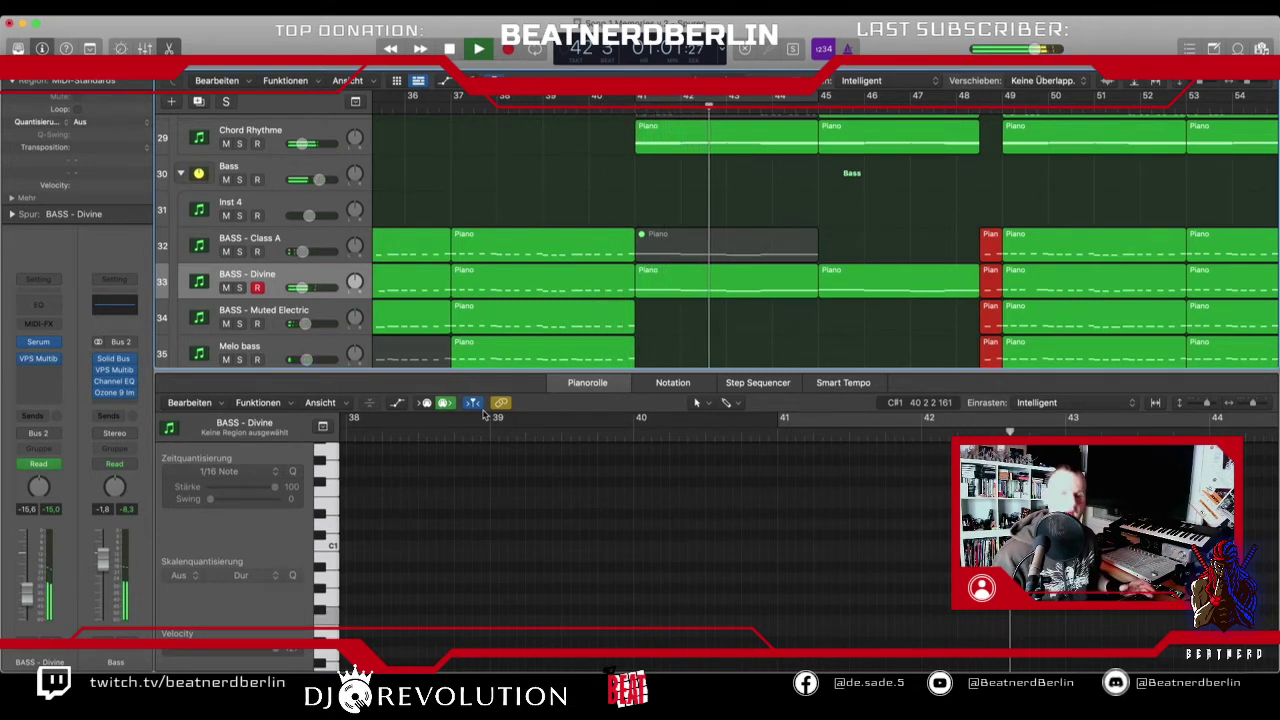
- Close the piano roll, follow the drum and effect tracks while the mix plays past bar 49, and stop playback
{"action": "scroll", "coordinate": [587, 292], "scroll_direction": "up", "scroll_amount": 9}
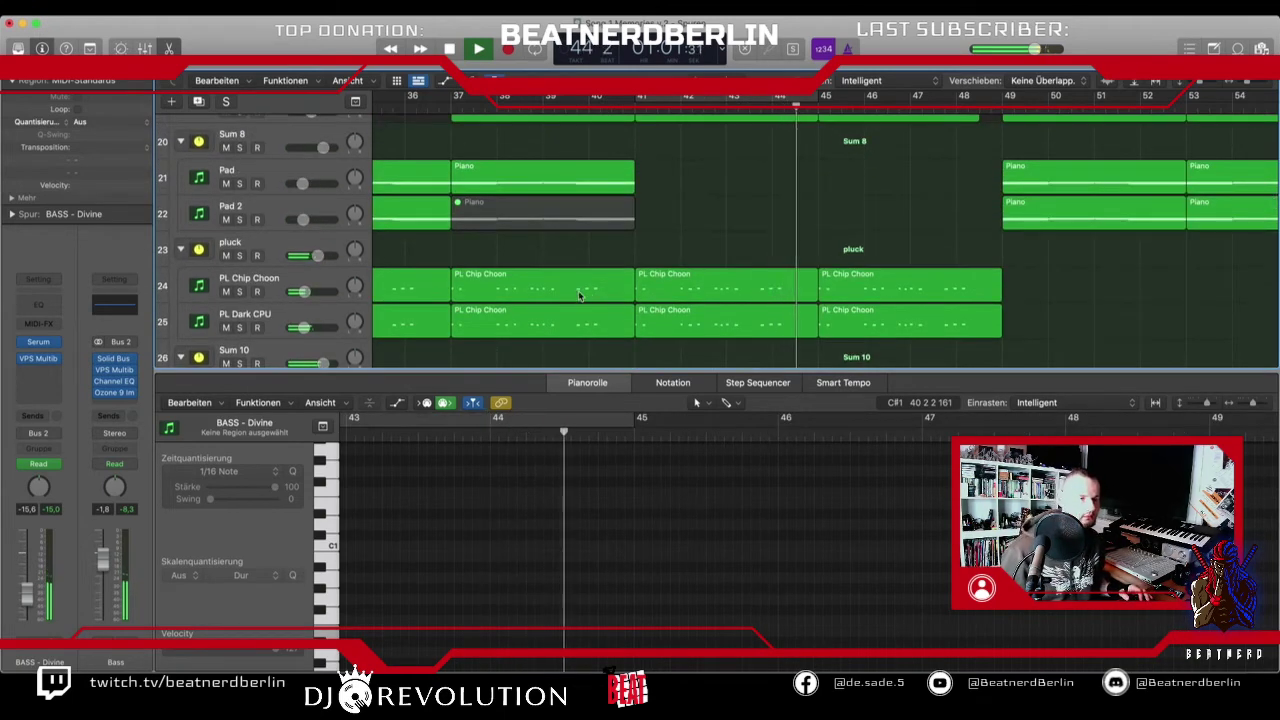
{"action": "scroll", "coordinate": [580, 296], "scroll_direction": "up", "scroll_amount": 5}
{"action": "scroll", "coordinate": [575, 300], "scroll_direction": "up", "scroll_amount": 4}
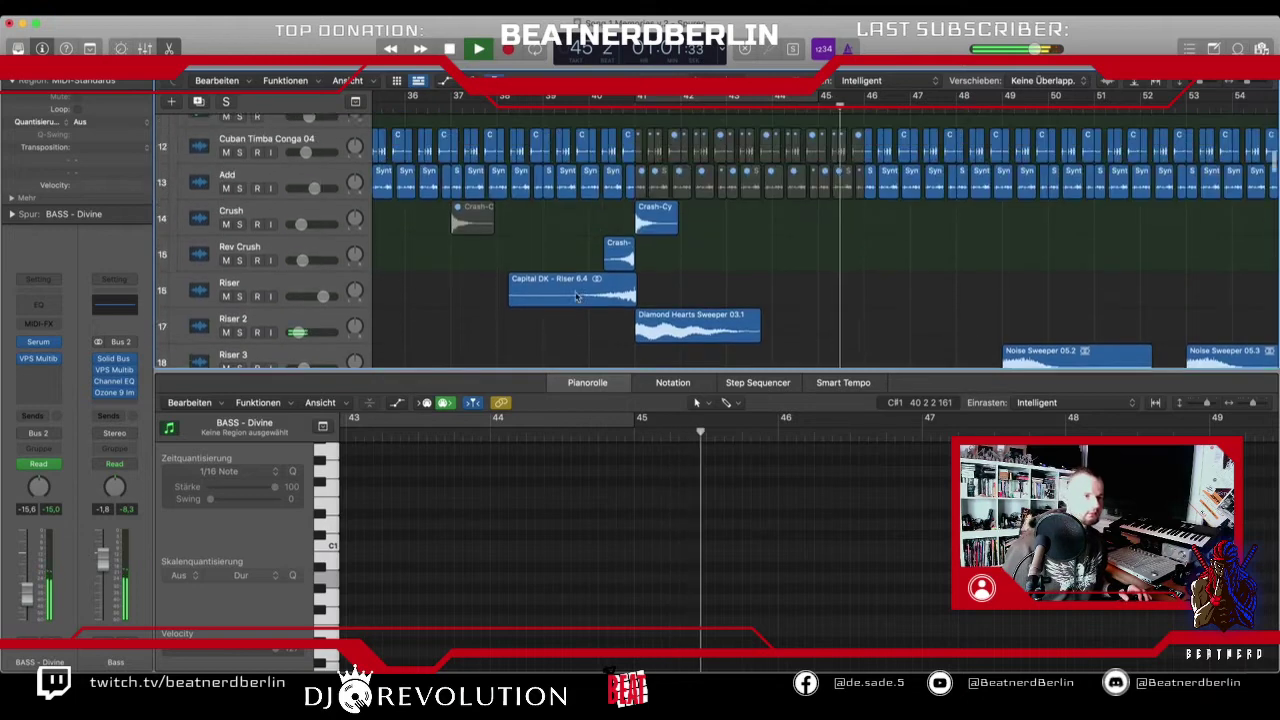
{"action": "key", "text": "e"}
{"action": "scroll", "coordinate": [572, 305], "scroll_direction": "up", "scroll_amount": 10}
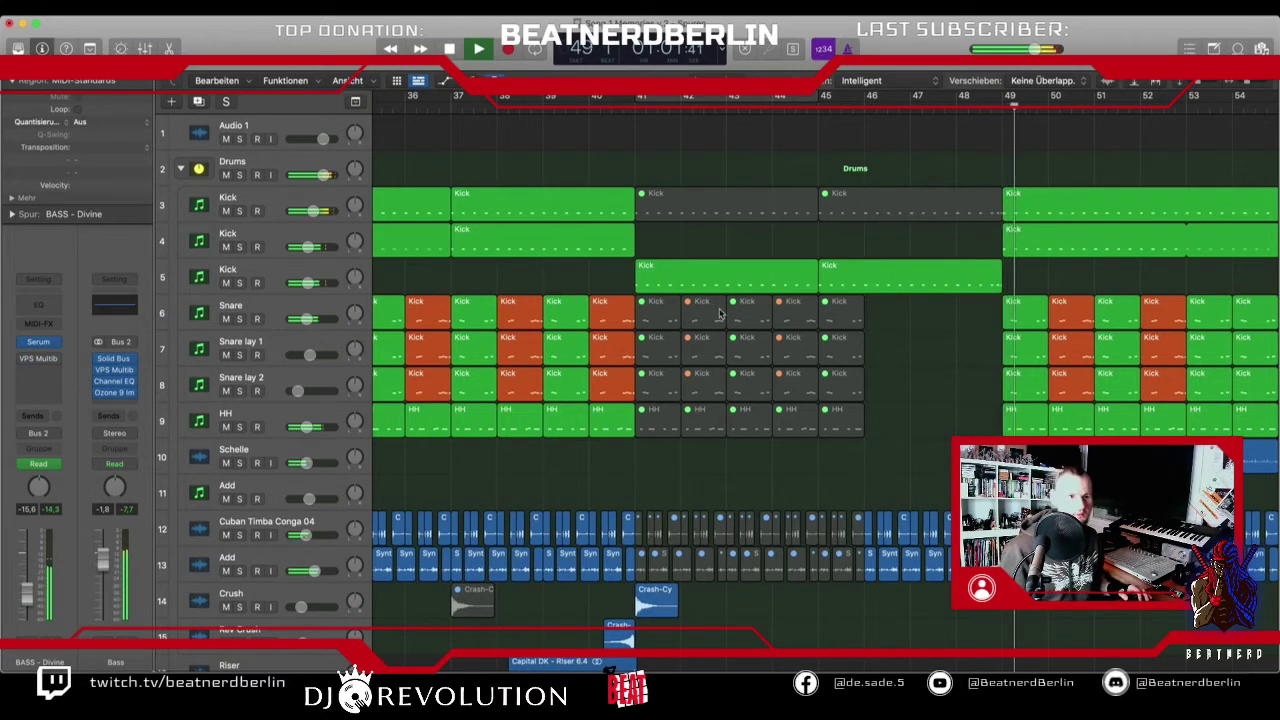
{"action": "scroll", "coordinate": [750, 342], "scroll_direction": "down", "scroll_amount": 2}
{"action": "scroll", "coordinate": [750, 342], "scroll_direction": "down", "scroll_amount": 5}
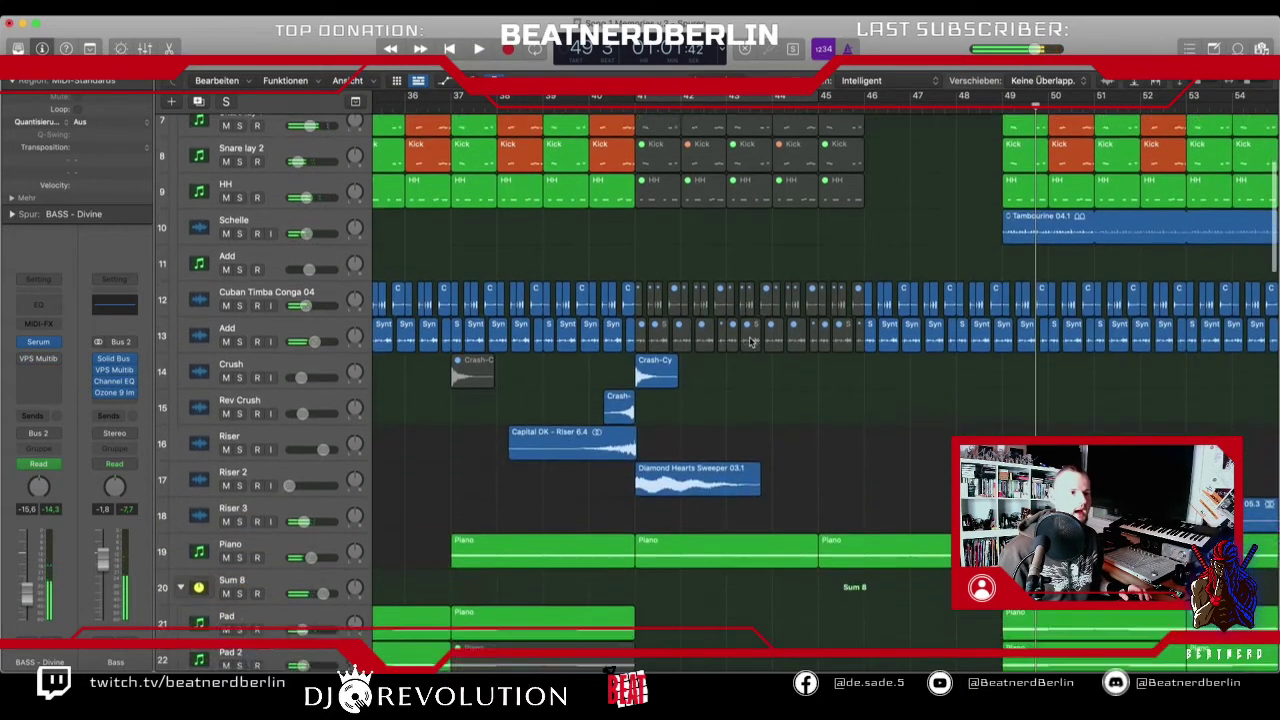
- Copy the crash, reverse crash and riser regions from around bar 41 to the transition into bar 49
{"action": "key", "text": "super+Left"}
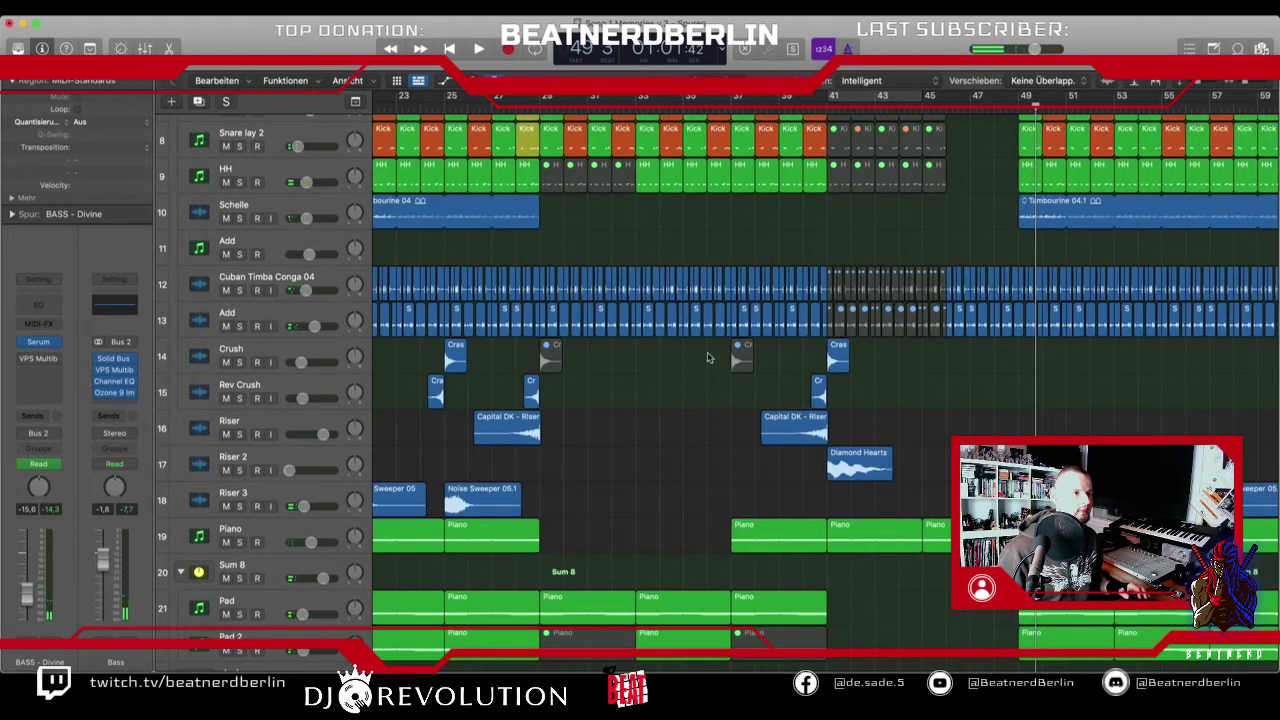
{"action": "scroll", "coordinate": [568, 398], "scroll_direction": "right", "scroll_amount": 3}
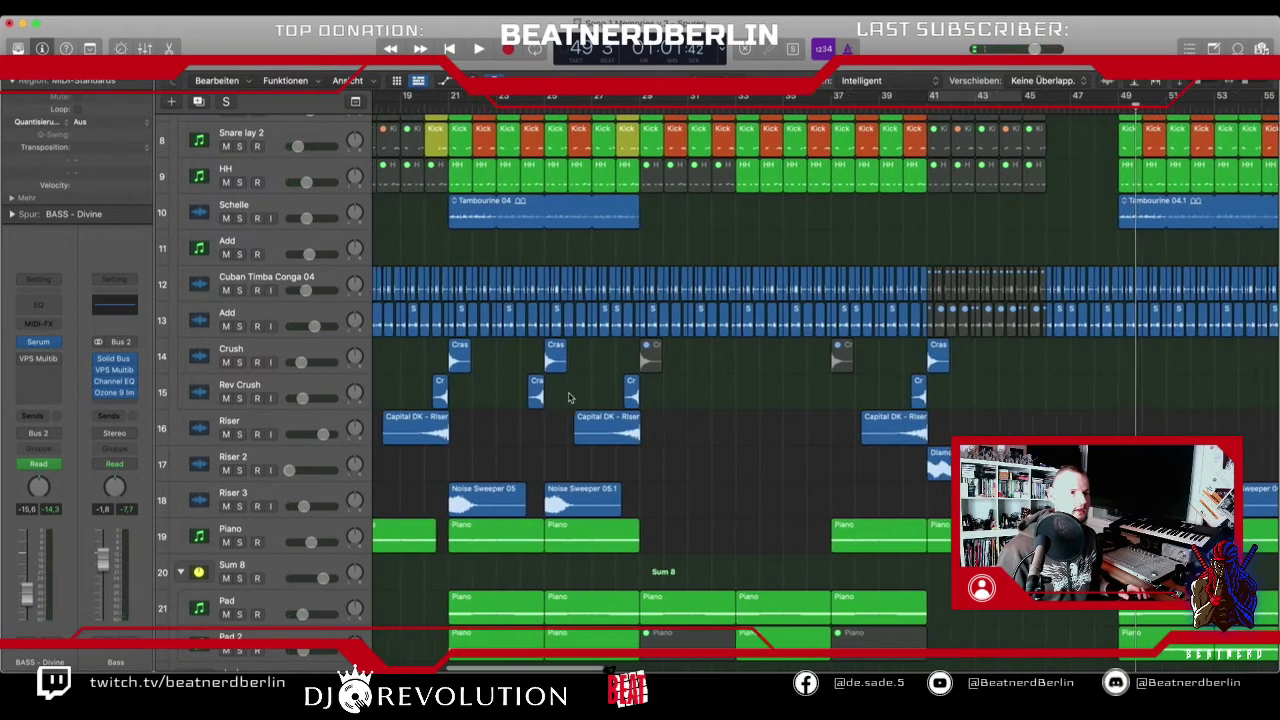
{"action": "scroll", "coordinate": [568, 398], "scroll_direction": "right", "scroll_amount": 2}
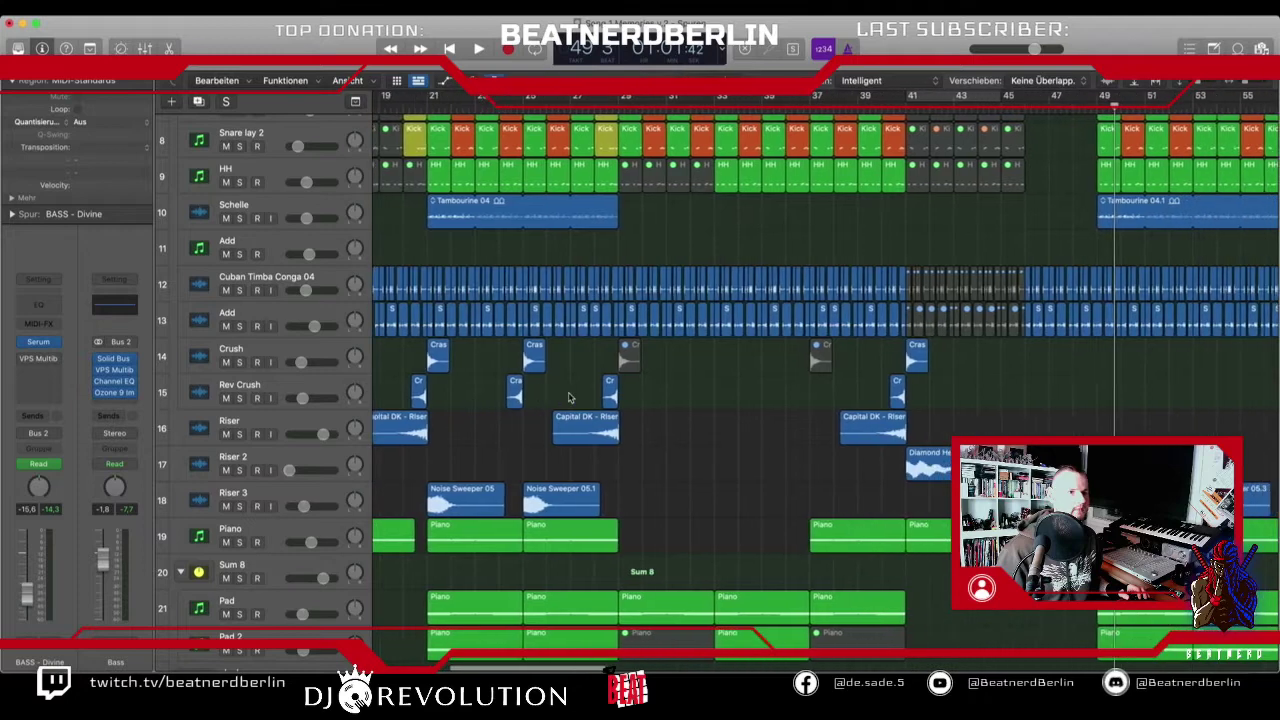
{"action": "scroll", "coordinate": [569, 398], "scroll_direction": "right", "scroll_amount": 1}
{"action": "left_click_drag", "start_coordinate": [766, 357], "coordinate": [878, 430]}
{"action": "scroll", "coordinate": [860, 415], "scroll_direction": "up", "scroll_amount": 4}
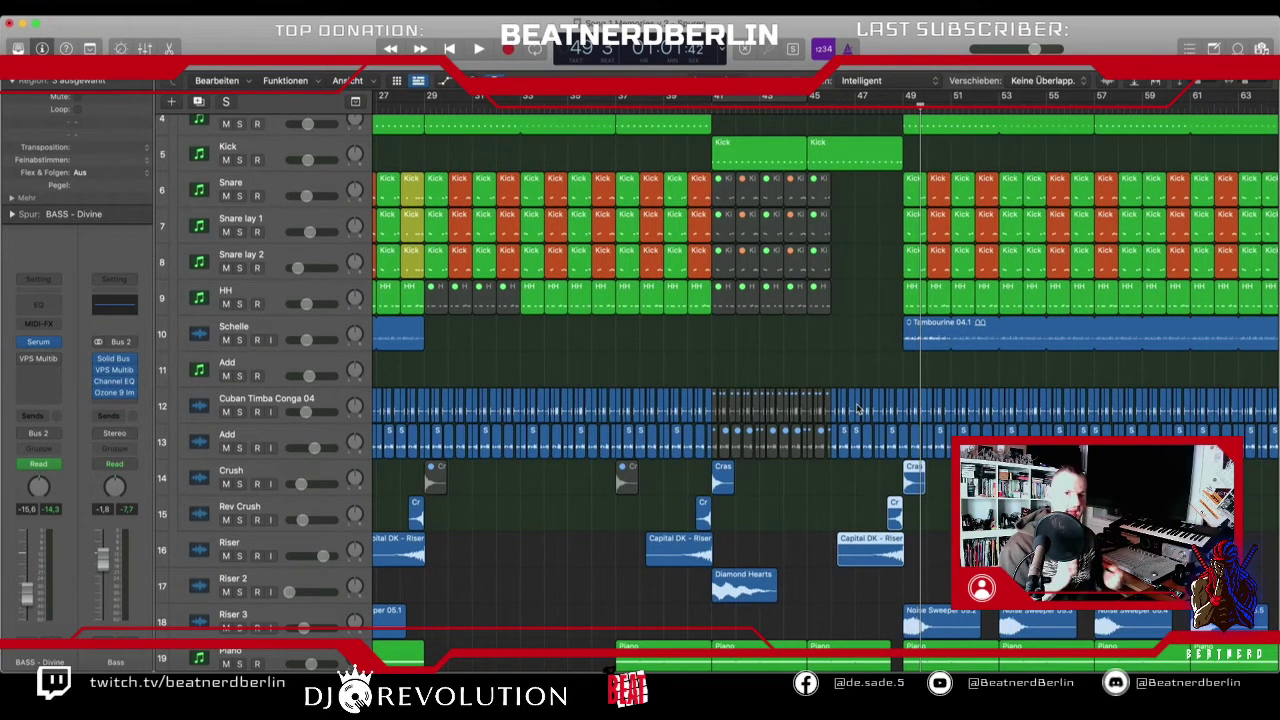
{"action": "scroll", "coordinate": [829, 344], "scroll_direction": "up", "scroll_amount": 4}
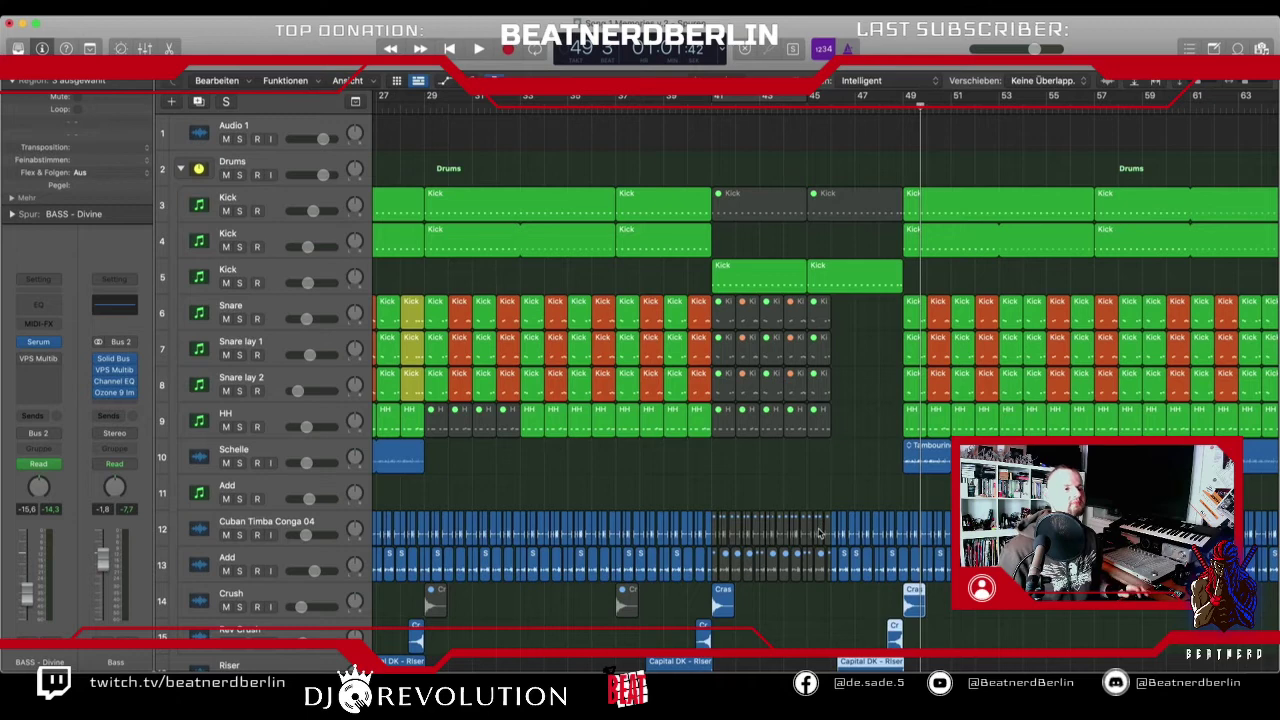
{"action": "left_click", "coordinate": [113, 14]}
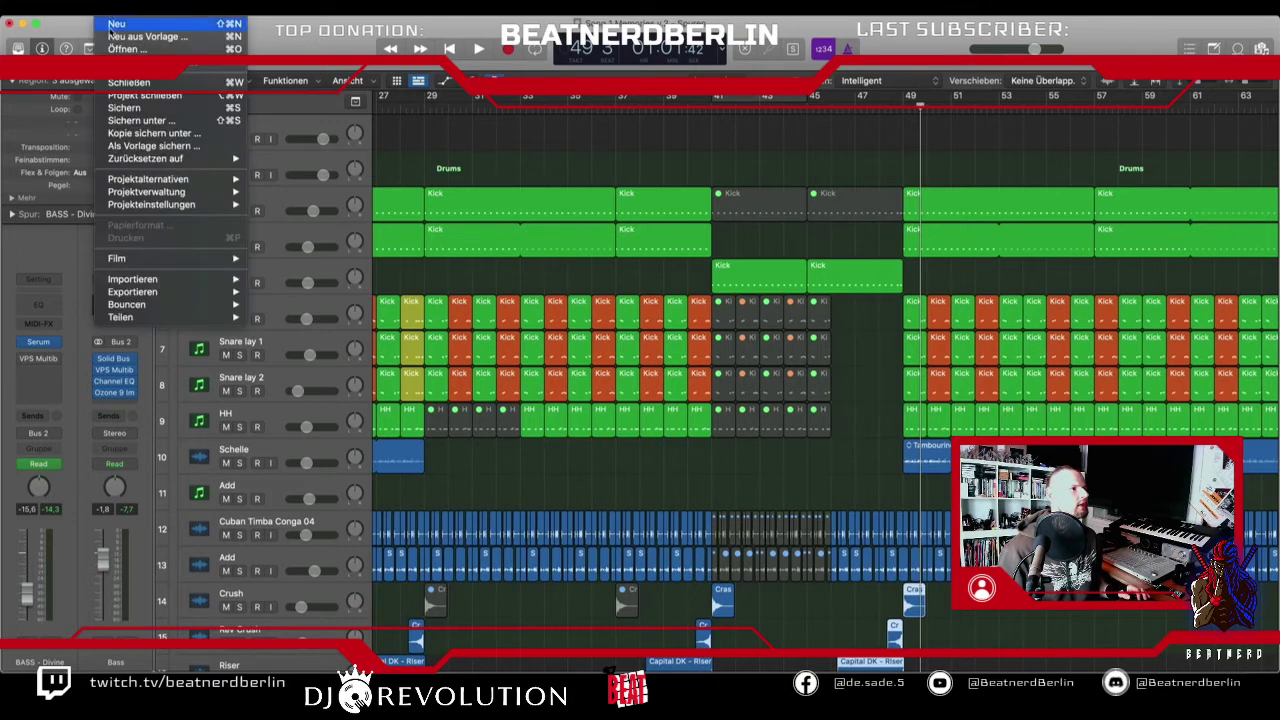
{"action": "left_click", "coordinate": [294, 496]}
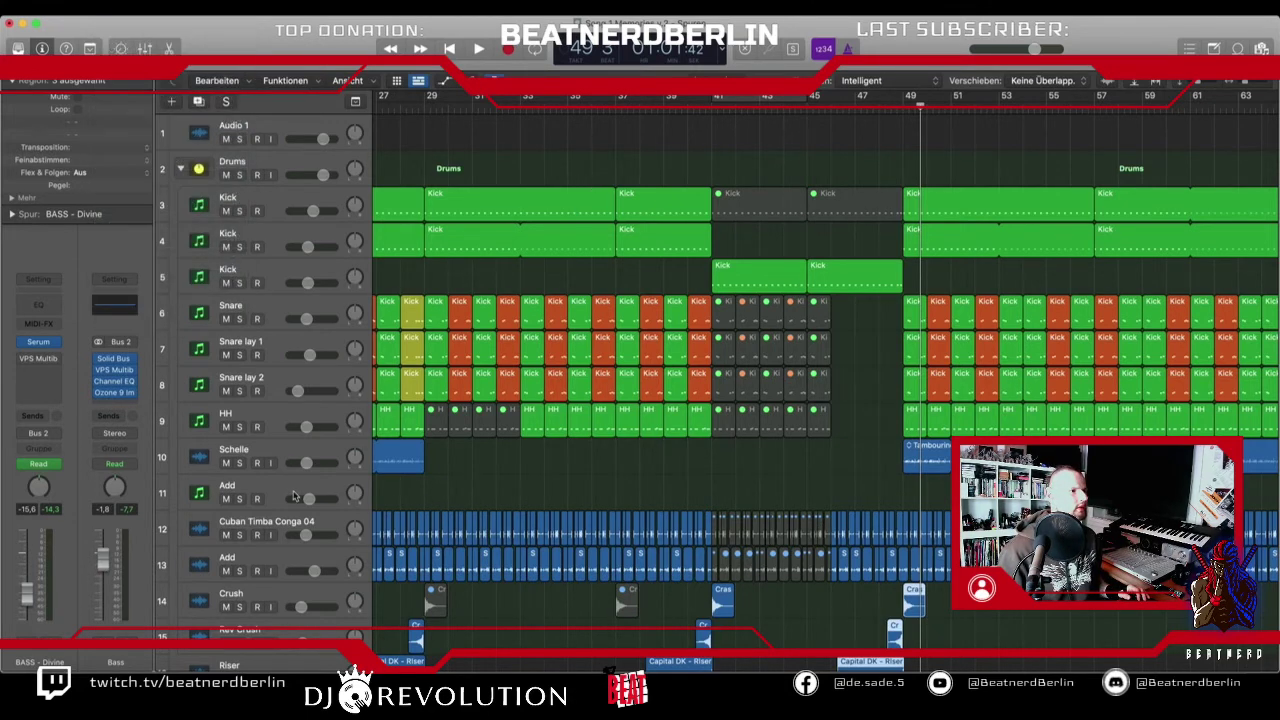
- Rename the empty Add track below Schelle as "Snare lauf"
{"action": "left_click", "coordinate": [395, 488]}
{"action": "scroll", "coordinate": [395, 488], "scroll_direction": "down", "scroll_amount": 5}
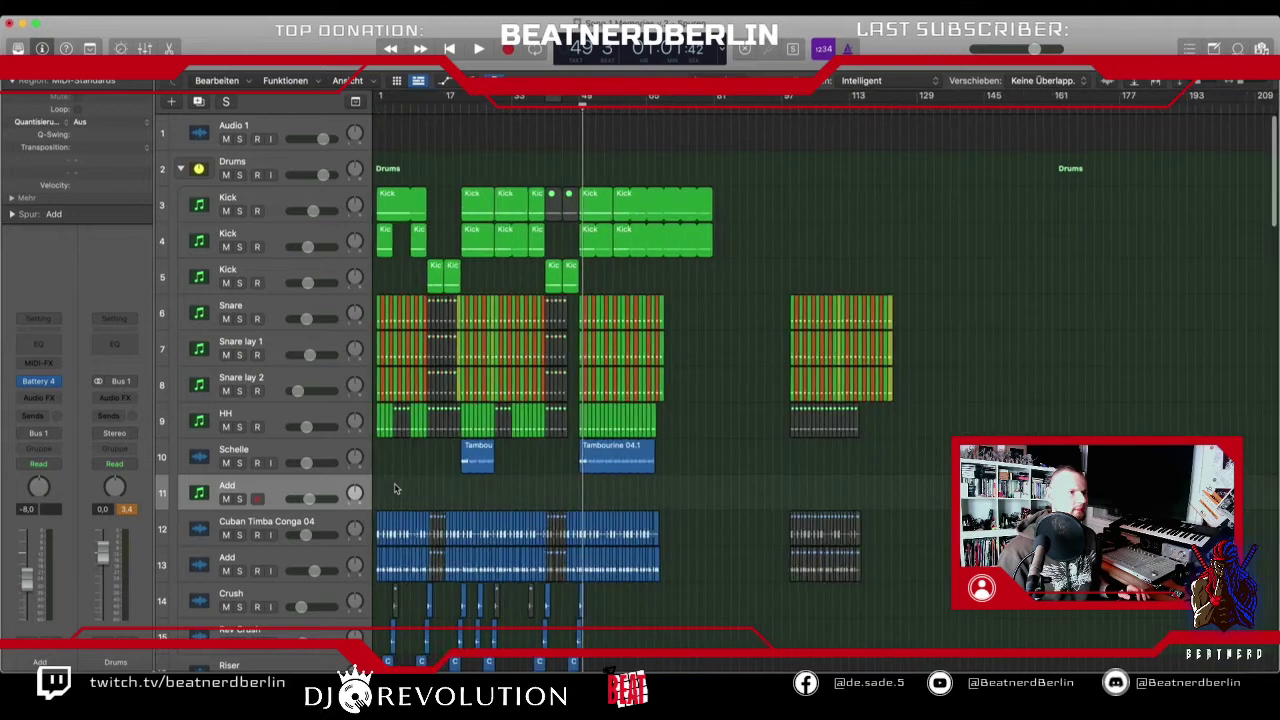
{"action": "key", "text": "z"}
{"action": "double_click", "coordinate": [228, 487]}
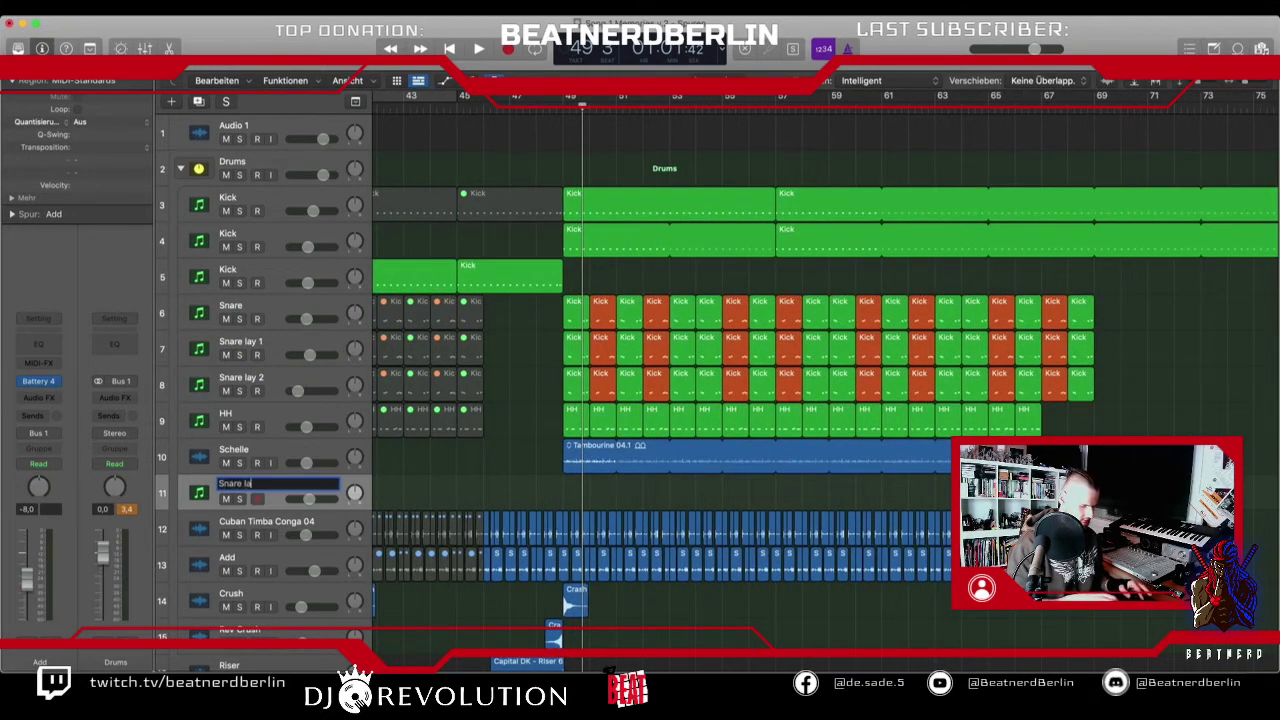
{"action": "type", "text": "Snare lauf"}
{"action": "key", "text": "Return"}
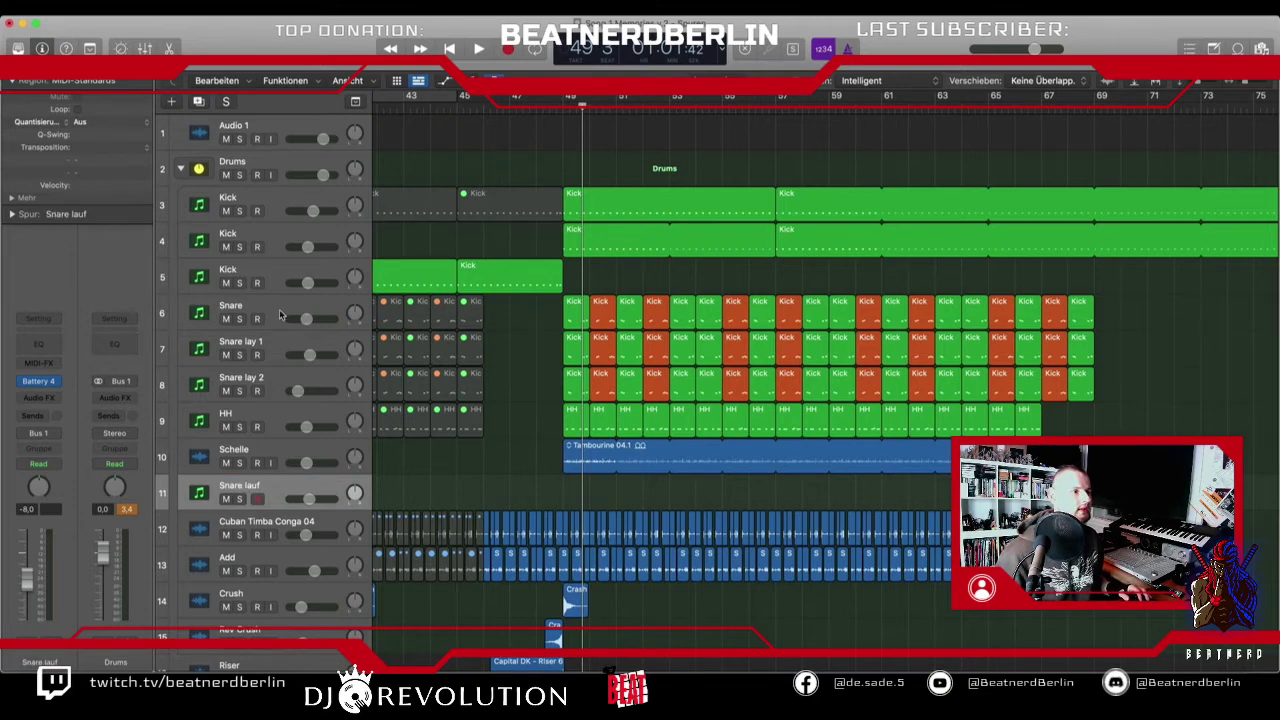
- Set the cycle range from bar 41 to bar 49 and duplicate the Snare lauf track with its settings
{"action": "scroll", "coordinate": [400, 316], "scroll_direction": "left", "scroll_amount": 5}
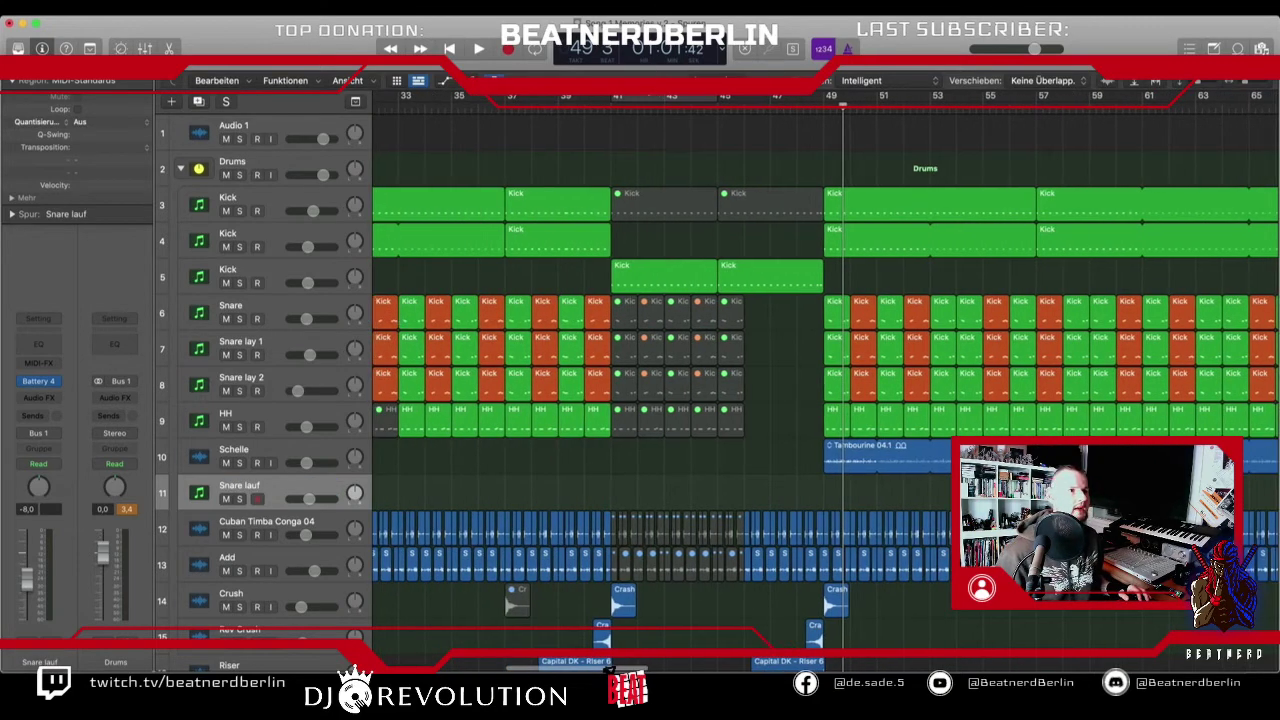
{"action": "left_click_drag", "start_coordinate": [612, 97], "coordinate": [826, 98]}
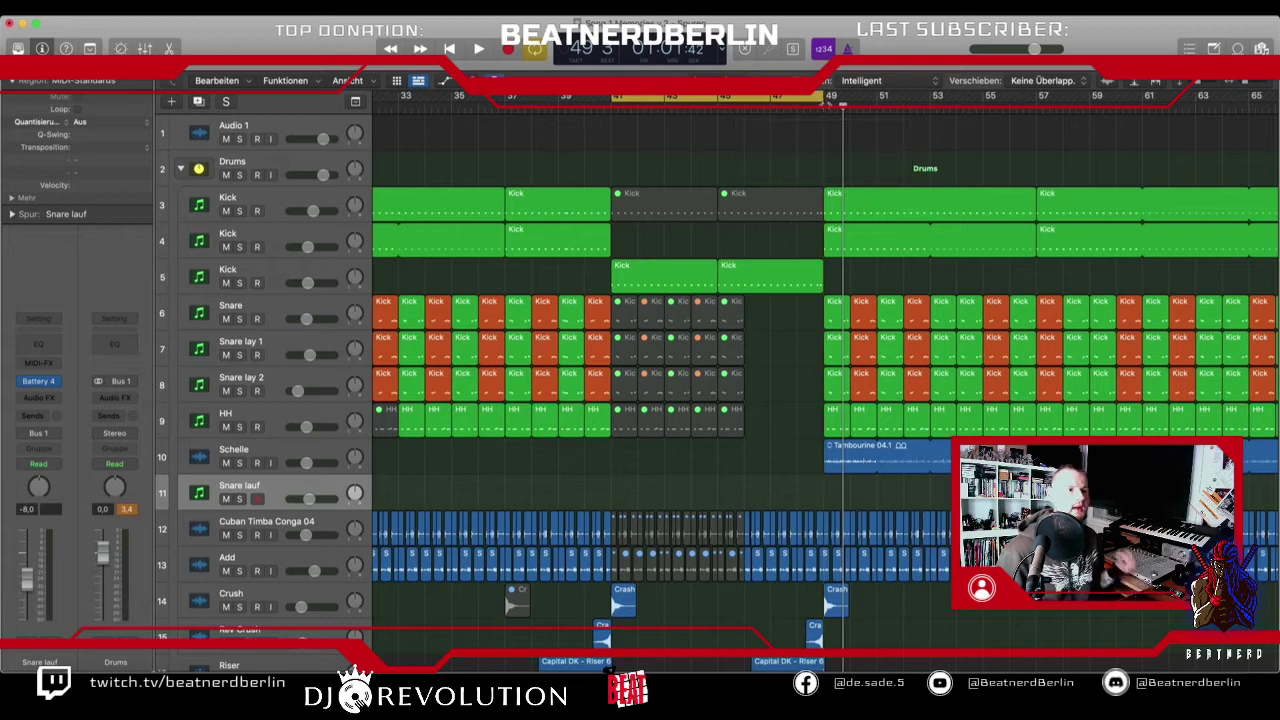
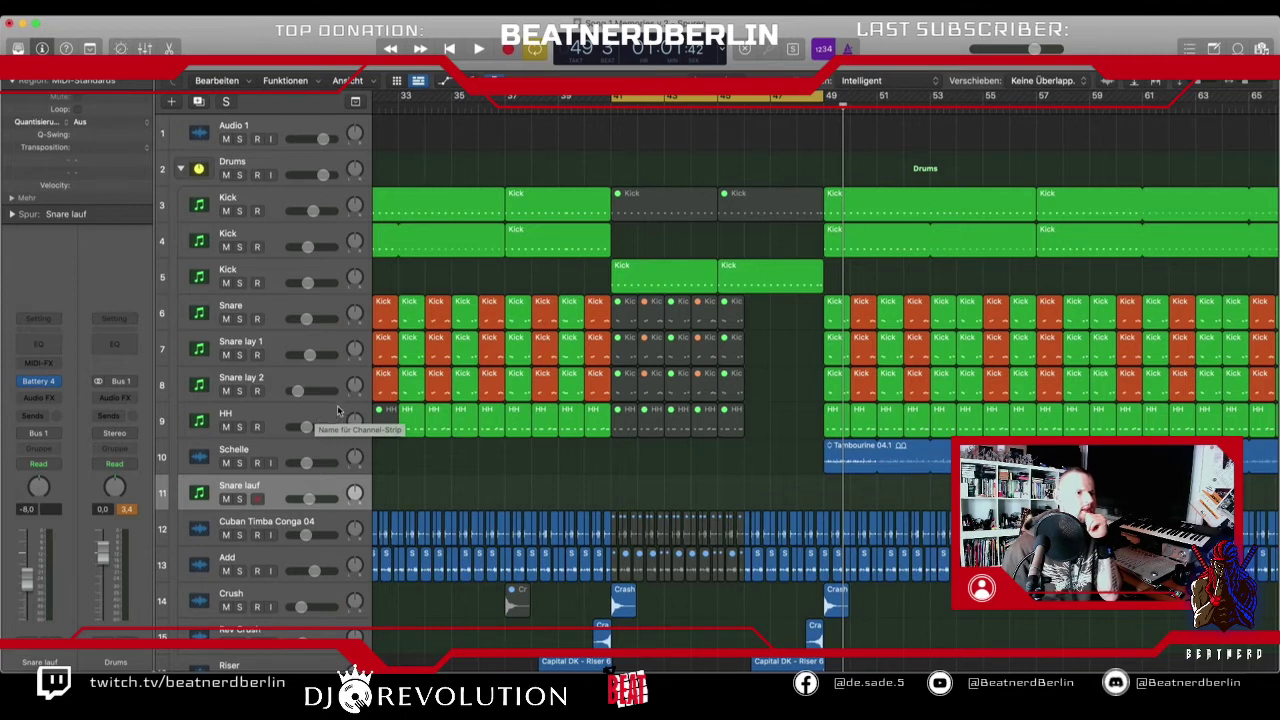
{"action": "left_click", "coordinate": [198, 101]}
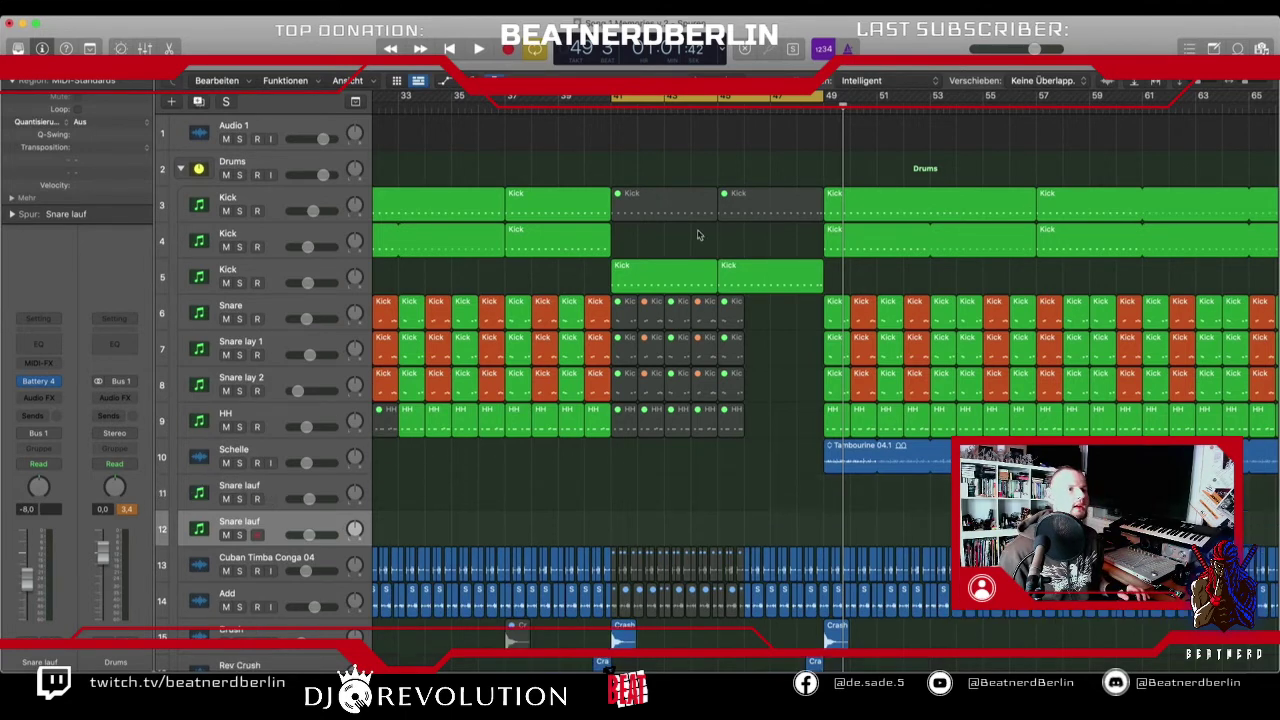
- Draw an empty MIDI region from bar 41 to bar 49 on the upper Snare lauf track and open it in the piano roll
{"action": "left_click", "coordinate": [242, 491]}
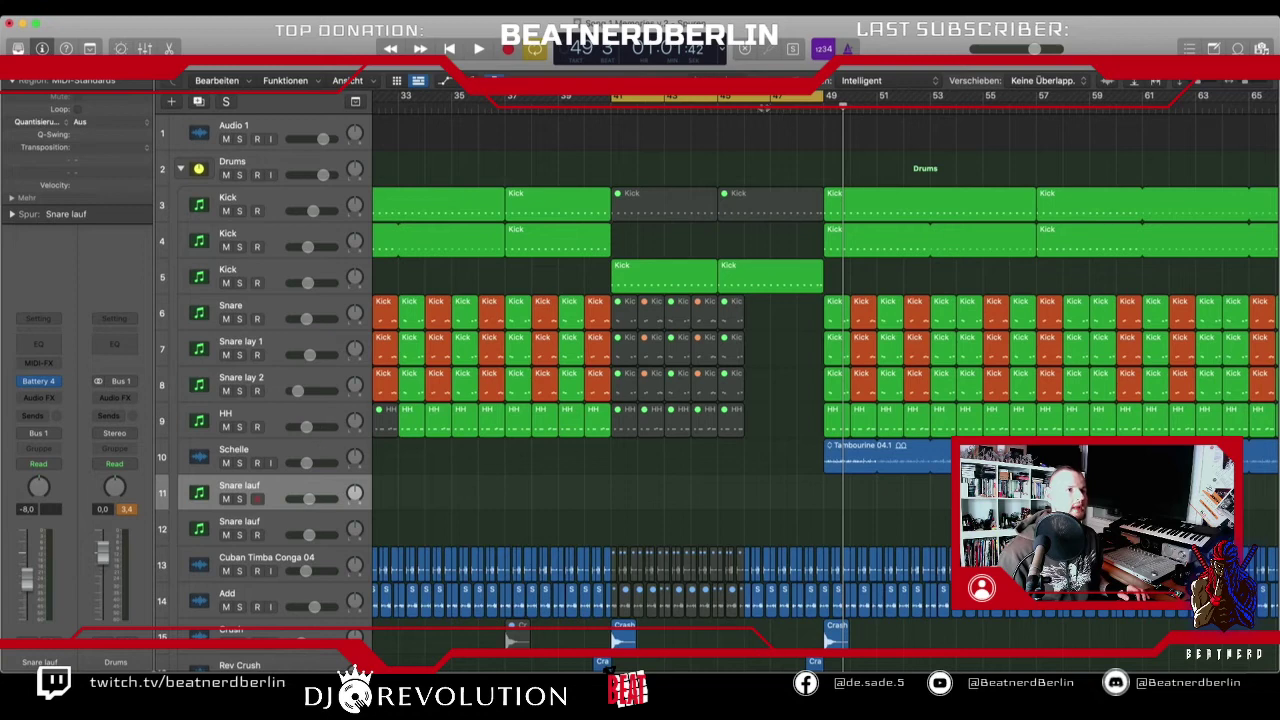
{"action": "key", "text": "t"}
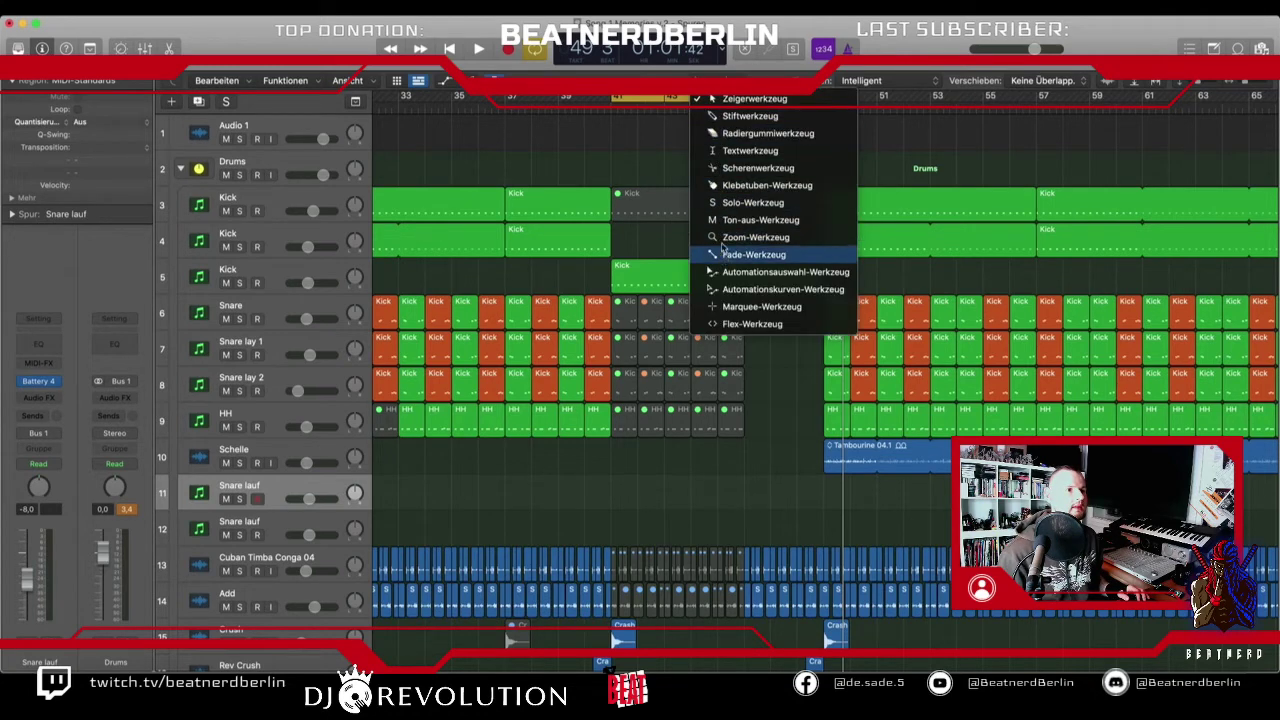
{"action": "left_click", "coordinate": [750, 116]}
{"action": "left_click", "coordinate": [620, 487]}
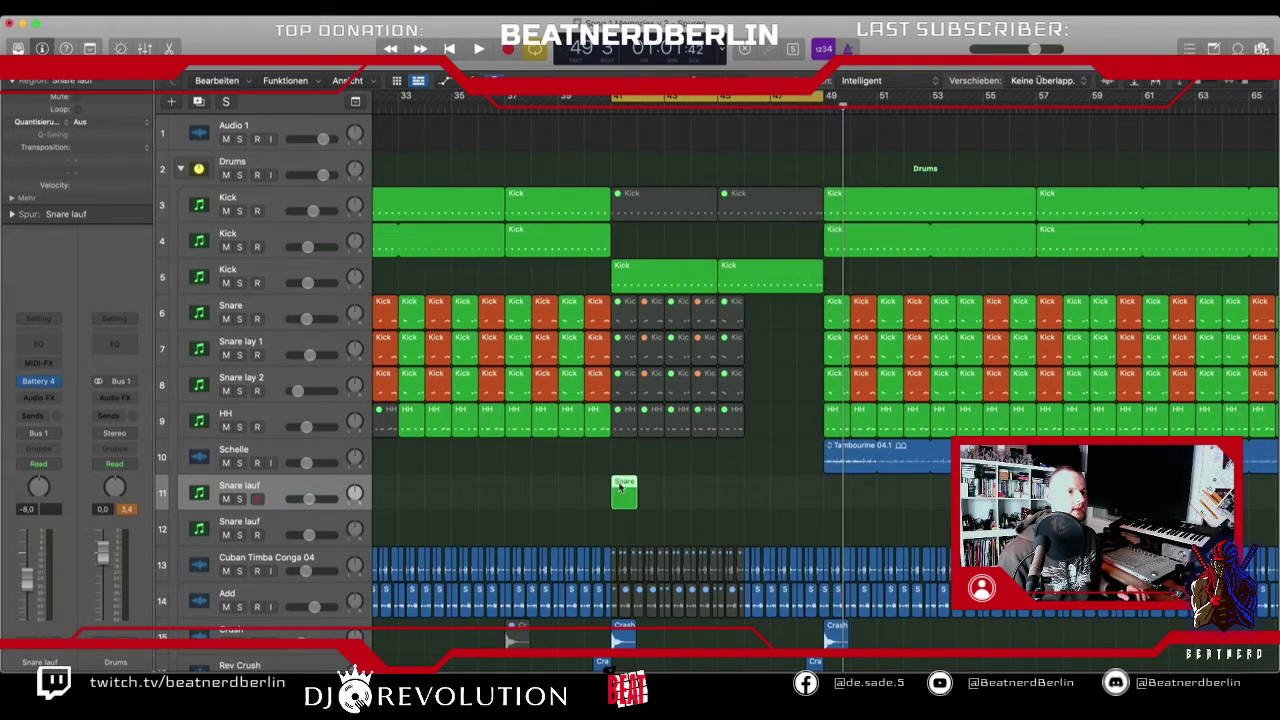
{"action": "left_click", "coordinate": [705, 82]}
{"action": "left_click", "coordinate": [716, 100]}
{"action": "left_click", "coordinate": [679, 432]}
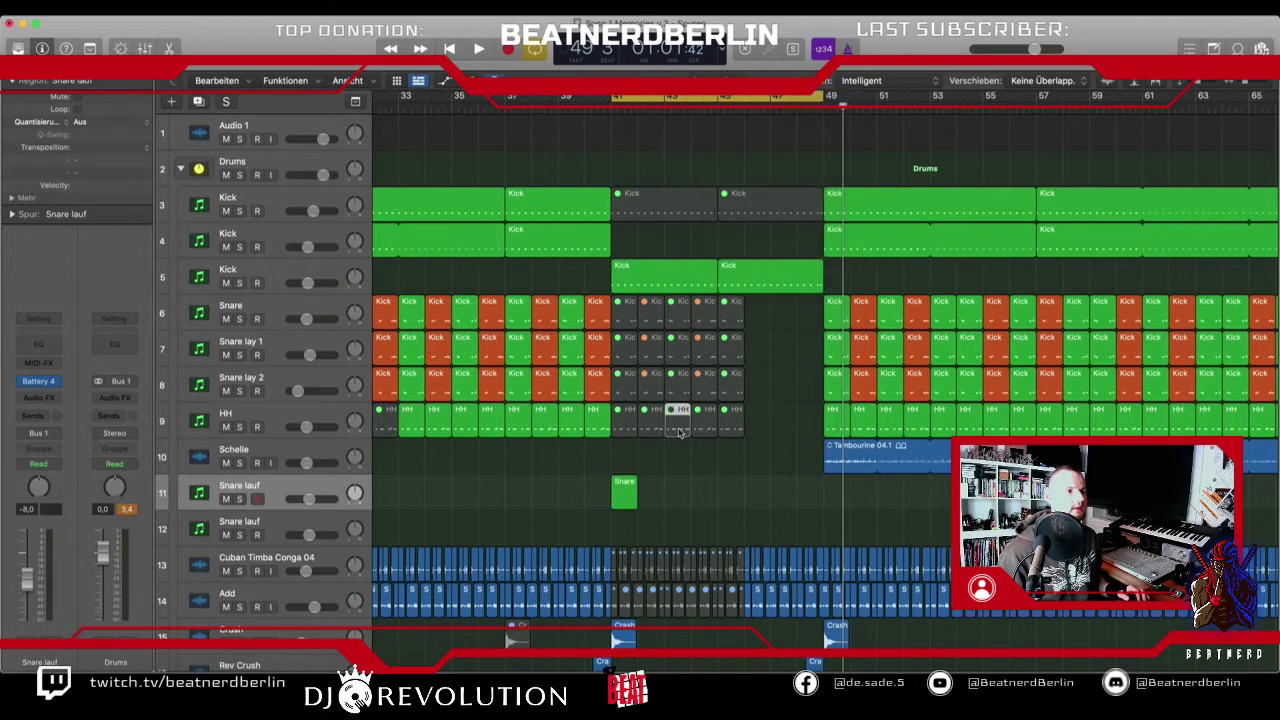
{"action": "left_click_drag", "start_coordinate": [636, 505], "coordinate": [765, 514]}
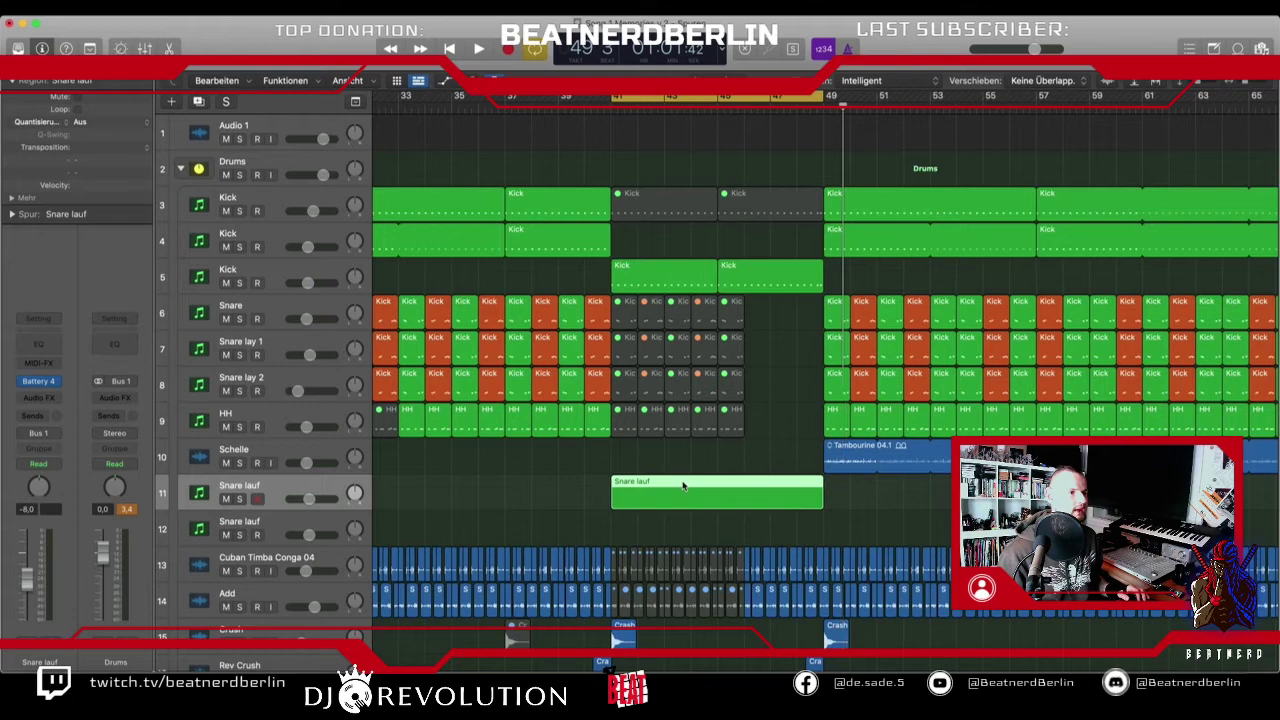
{"action": "double_click", "coordinate": [683, 486]}
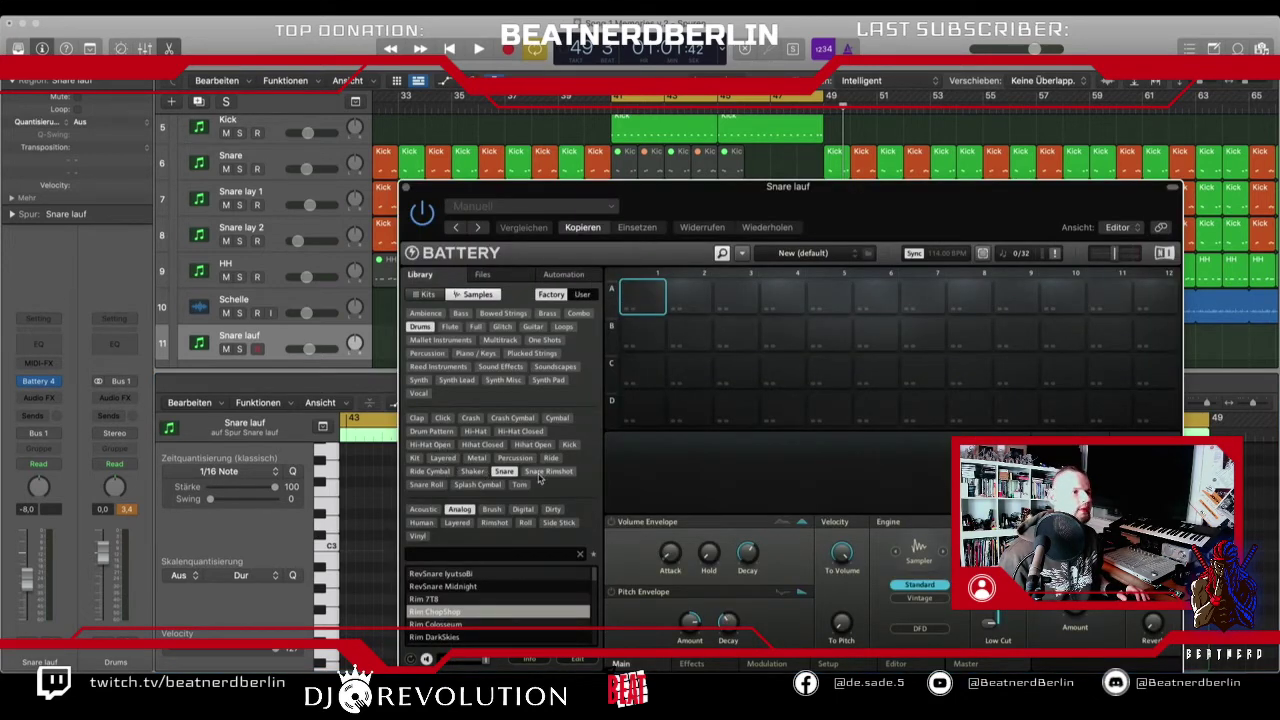
- Load the Rim Cali sample into the first Battery cell without a snare category filter
{"action": "left_click", "coordinate": [504, 471]}
{"action": "left_click", "coordinate": [456, 561]}
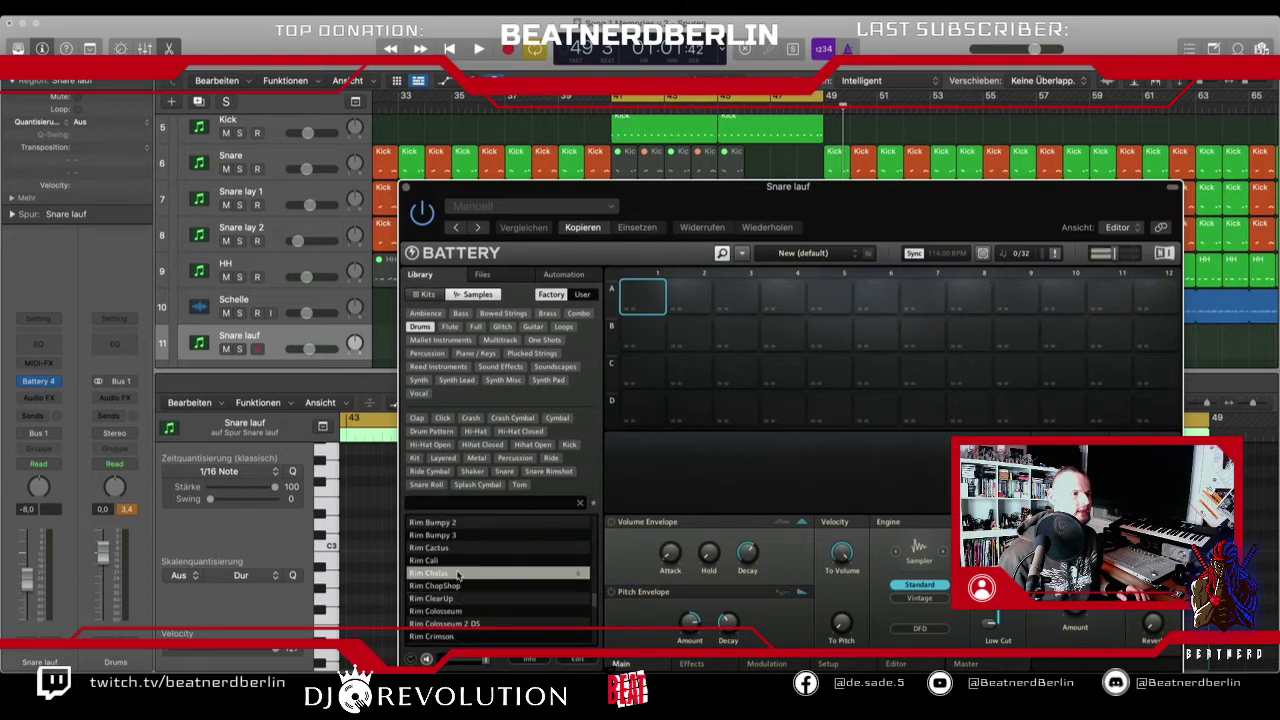
{"action": "double_click", "coordinate": [456, 561]}
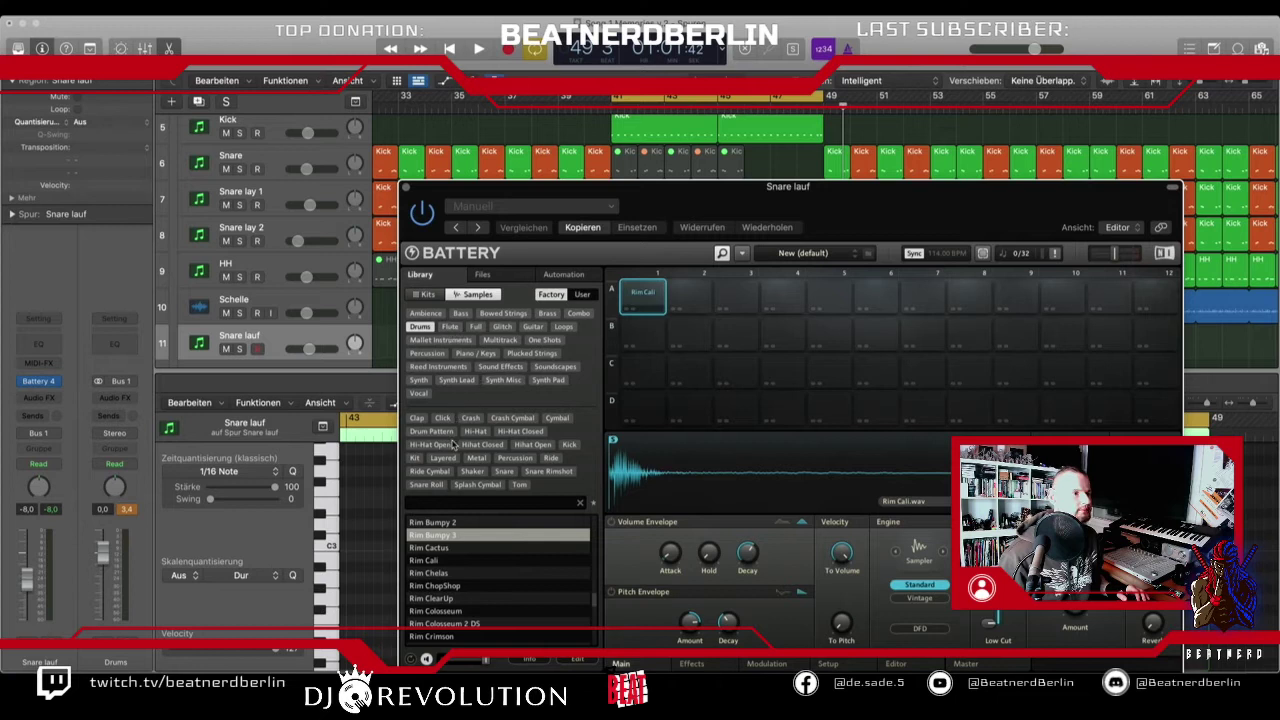
- Filter the Battery samples to Snare and Analog, audition several, and load RevSnare Midnight into the first cell
{"action": "left_click", "coordinate": [503, 471]}
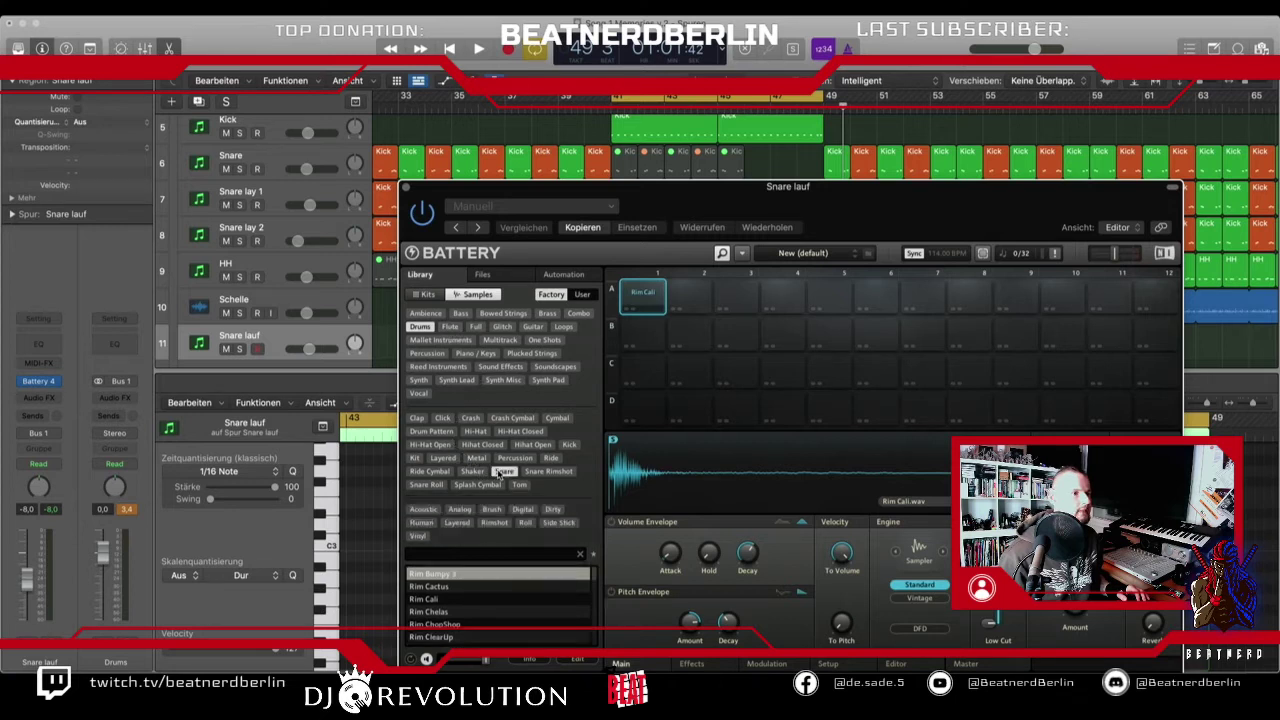
{"action": "scroll", "coordinate": [430, 600], "scroll_direction": "down", "scroll_amount": 5}
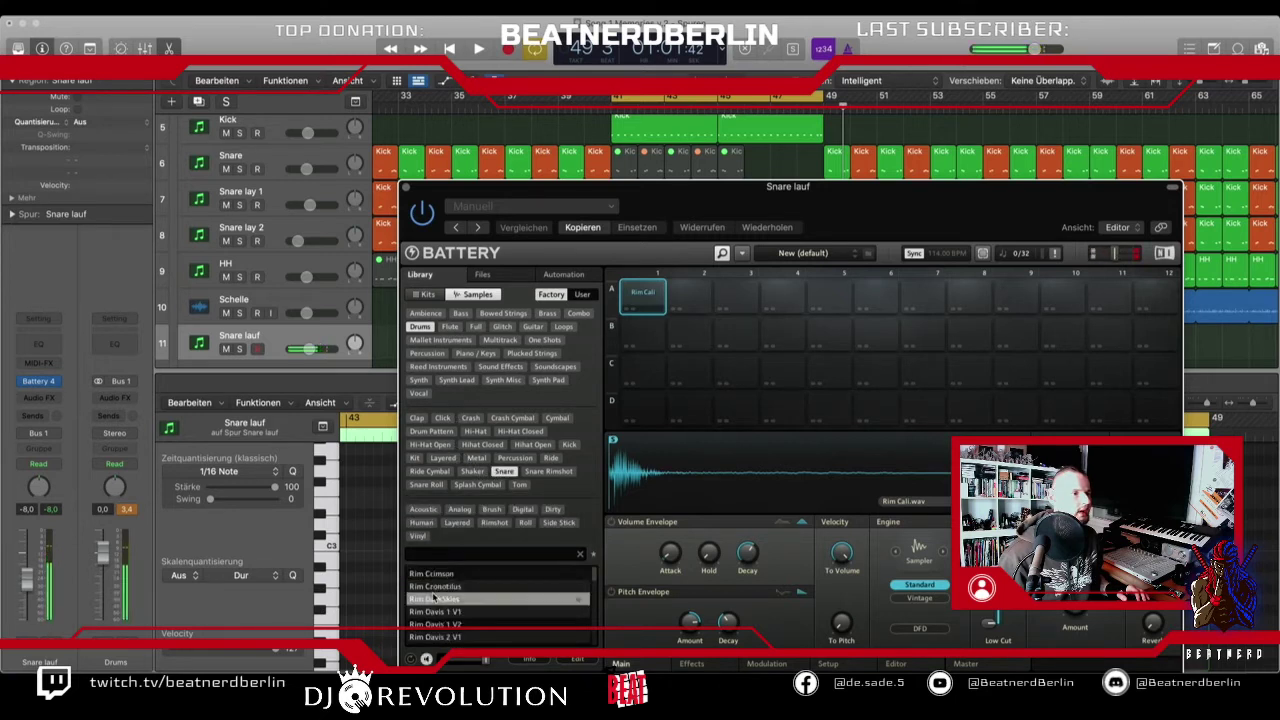
{"action": "left_click", "coordinate": [455, 611]}
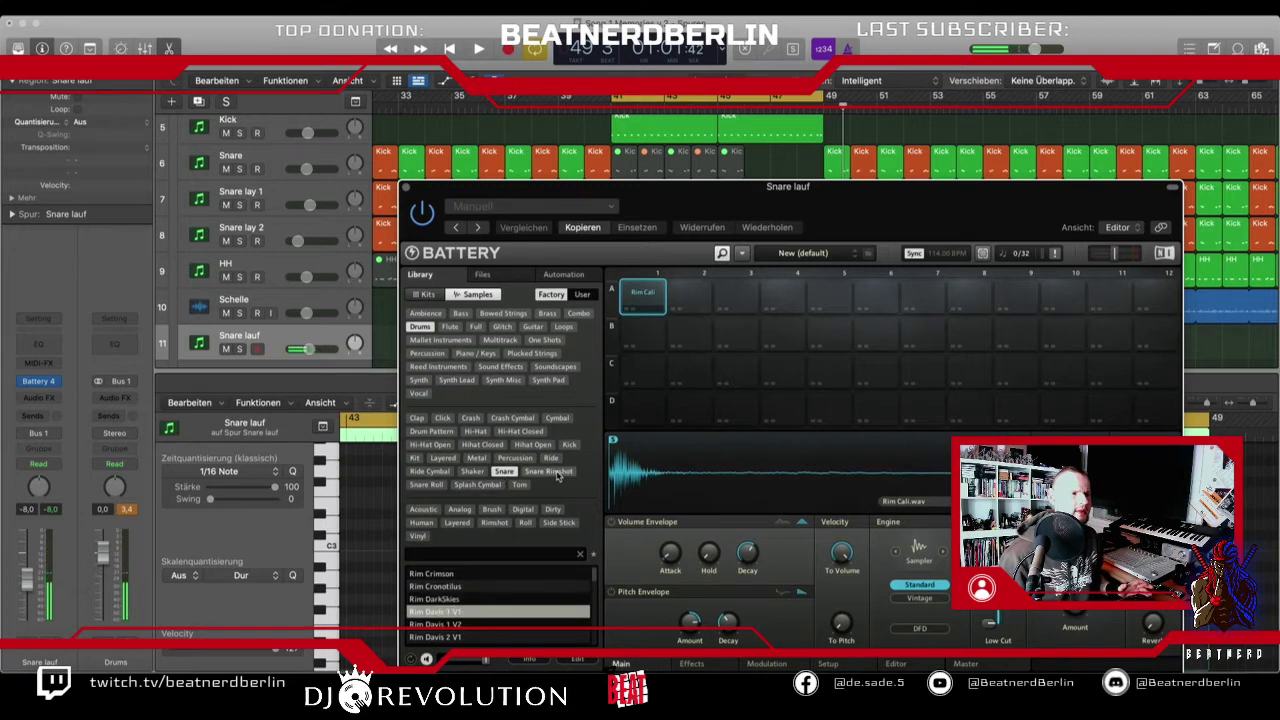
{"action": "left_click", "coordinate": [474, 509]}
{"action": "left_click", "coordinate": [451, 600]}
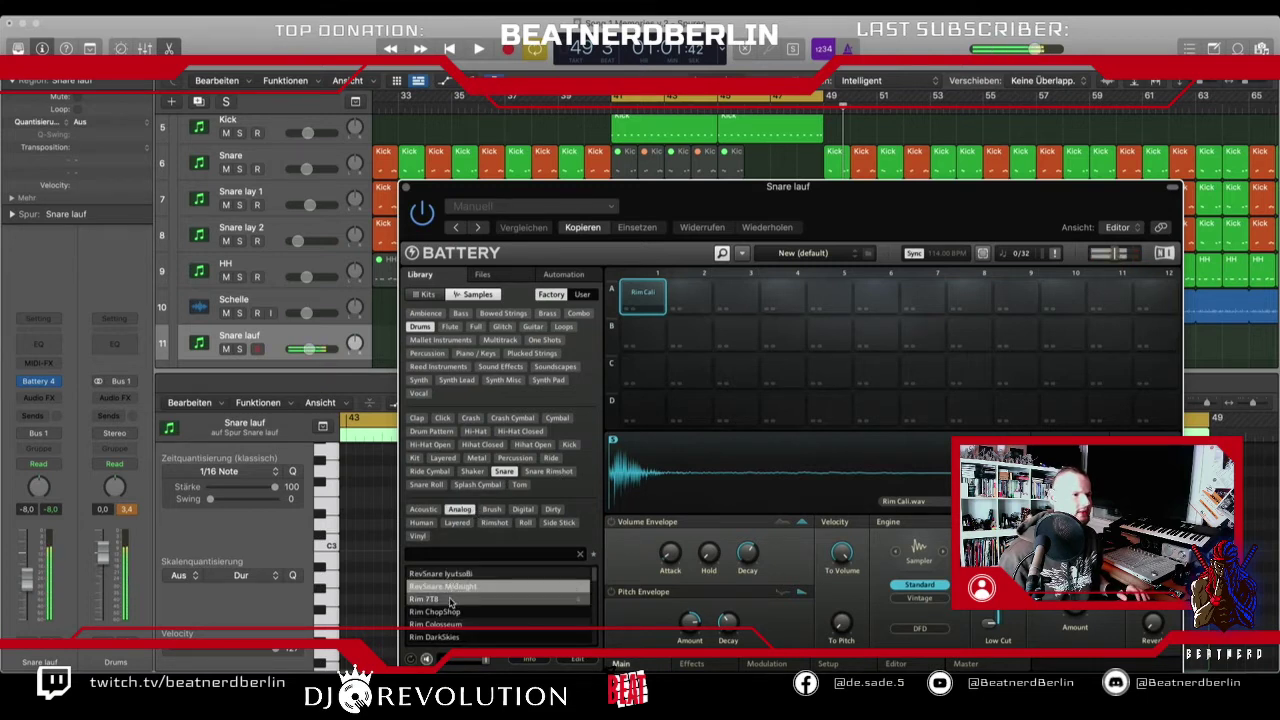
{"action": "scroll", "coordinate": [451, 600], "scroll_direction": "down", "scroll_amount": 5}
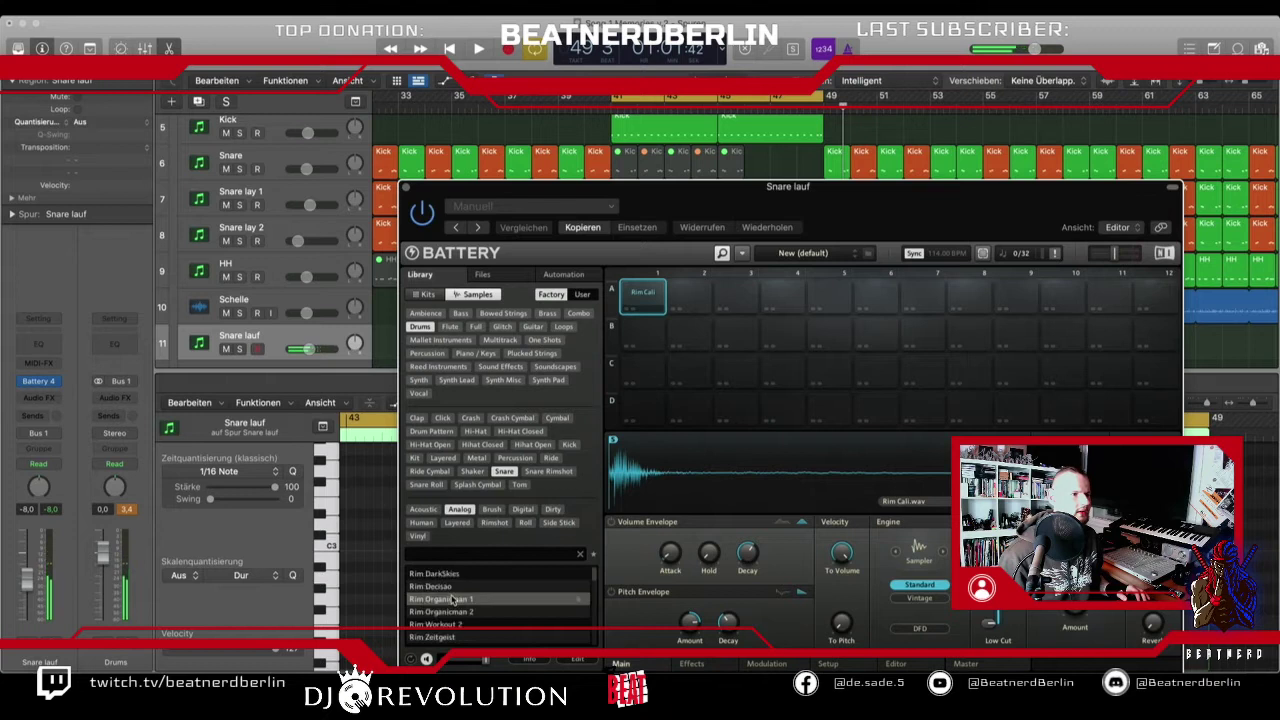
{"action": "scroll", "coordinate": [454, 597], "scroll_direction": "up", "scroll_amount": 5}
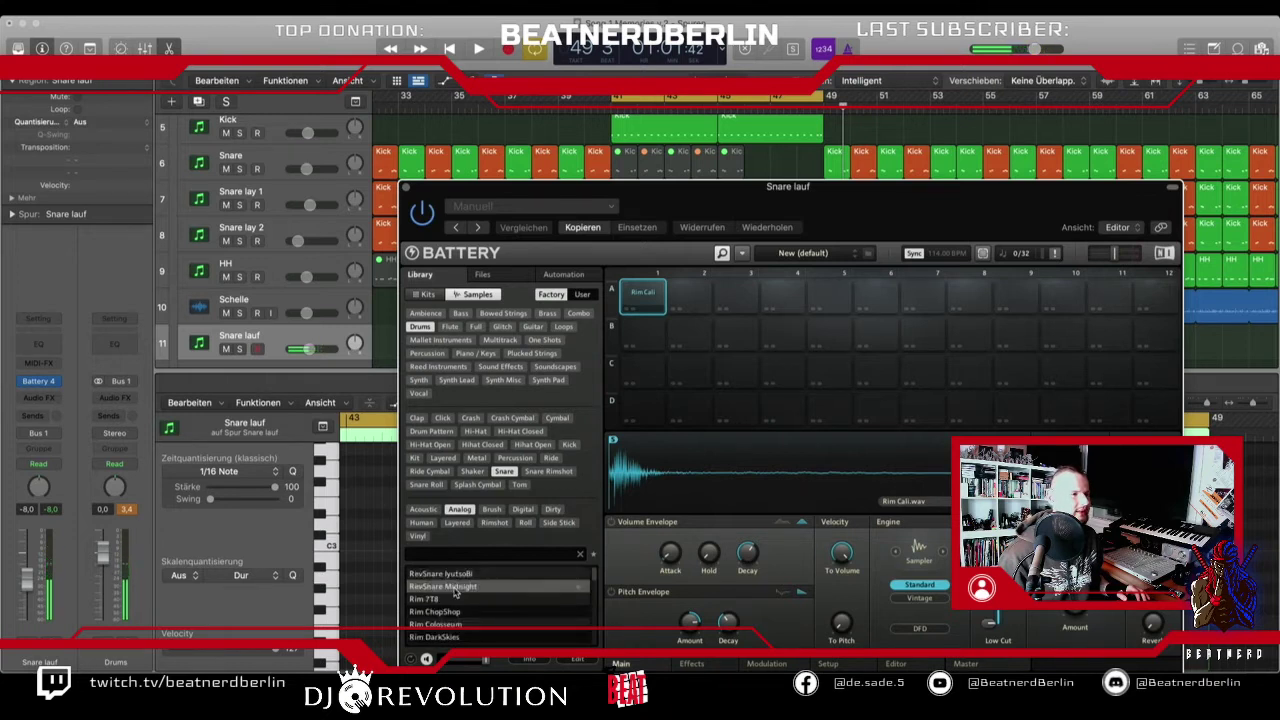
{"action": "left_click", "coordinate": [454, 590]}
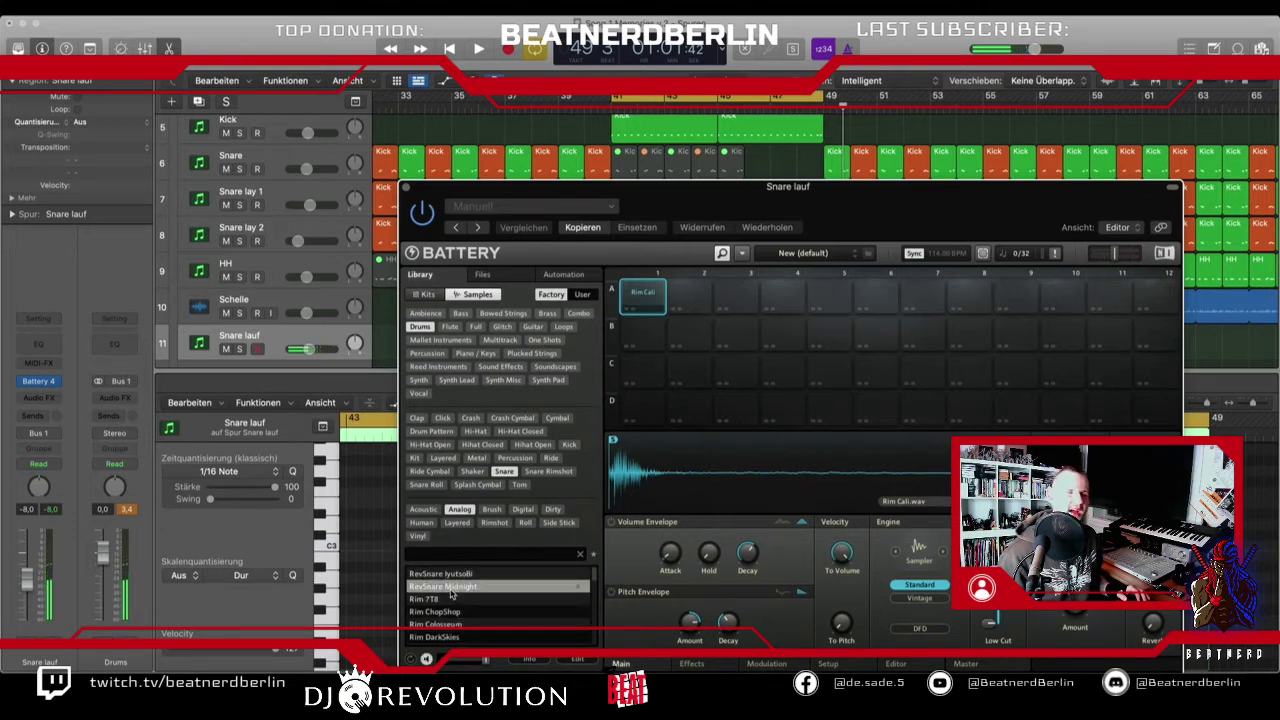
{"action": "left_click_drag", "start_coordinate": [451, 593], "coordinate": [636, 300]}
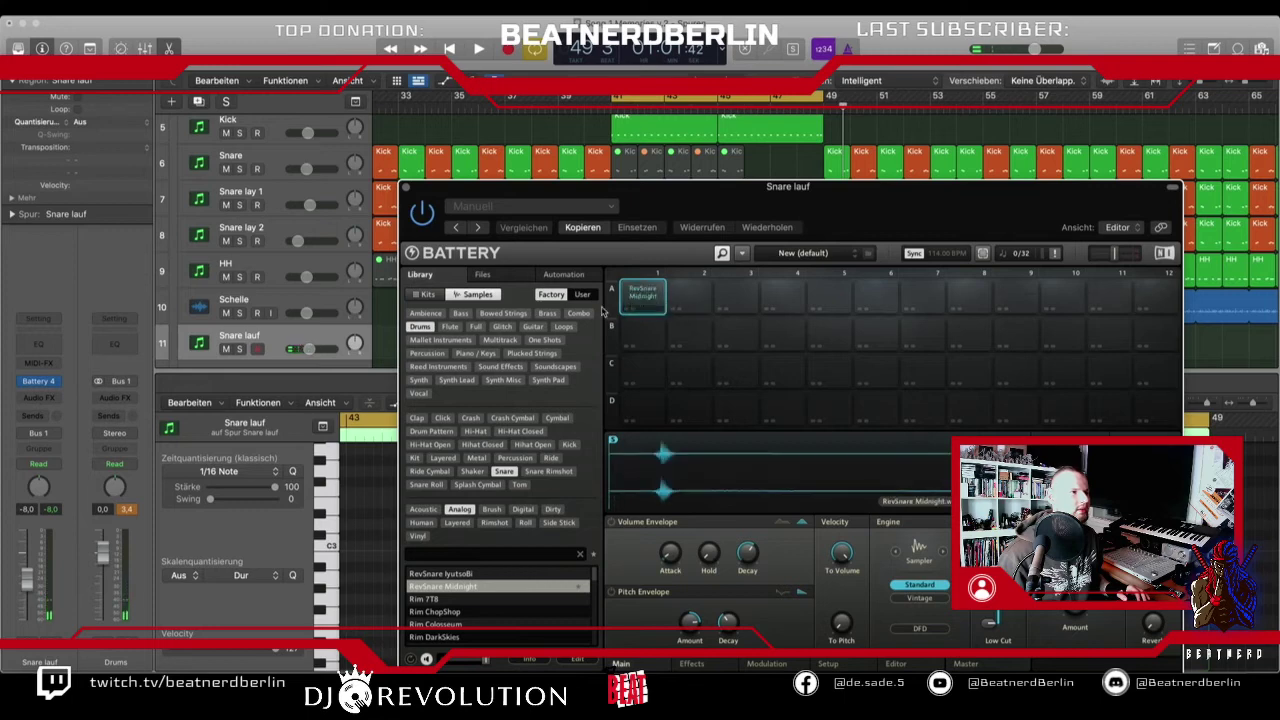
- Rename the track holding the reverse snare sample as "Snare rev"
{"action": "scroll", "coordinate": [235, 330], "scroll_direction": "down", "scroll_amount": 1}
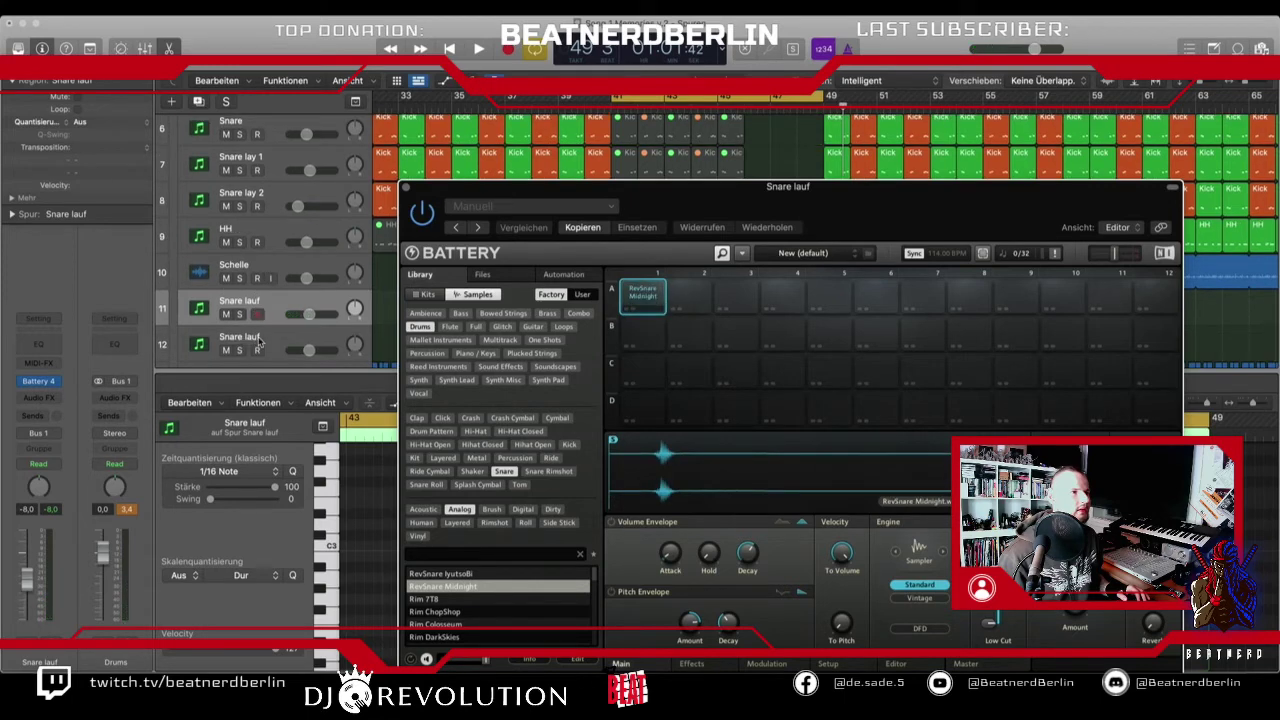
{"action": "double_click", "coordinate": [258, 302]}
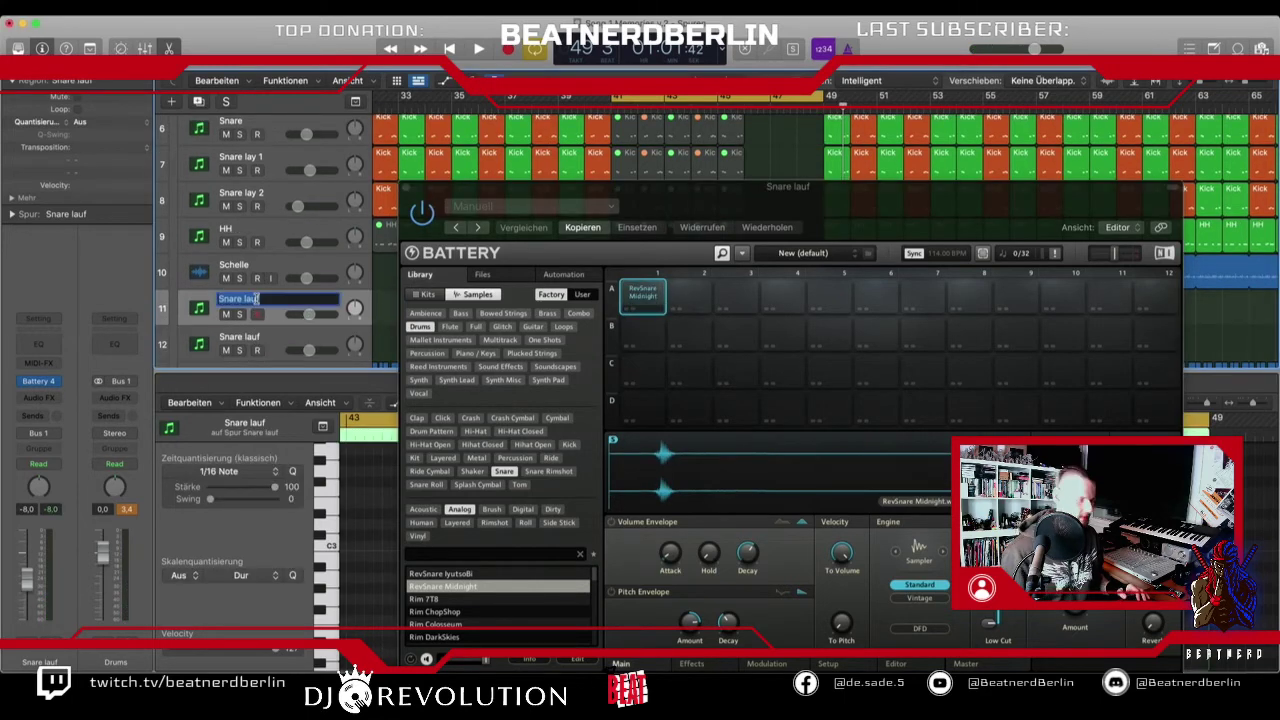
{"action": "left_click", "coordinate": [258, 300]}
{"action": "key", "text": "BackSpace"}
{"action": "key", "text": "BackSpace"}
{"action": "key", "text": "BackSpace"}
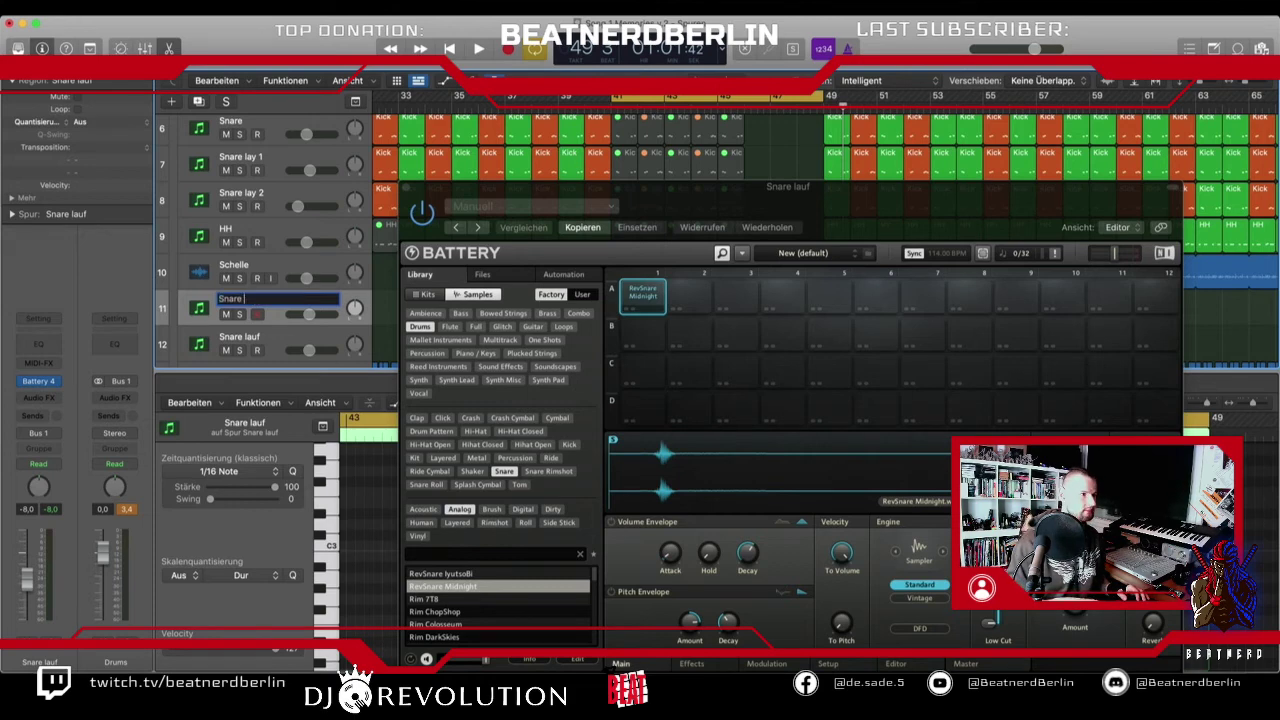
{"action": "type", "text": "rev"}
{"action": "key", "text": "Return"}
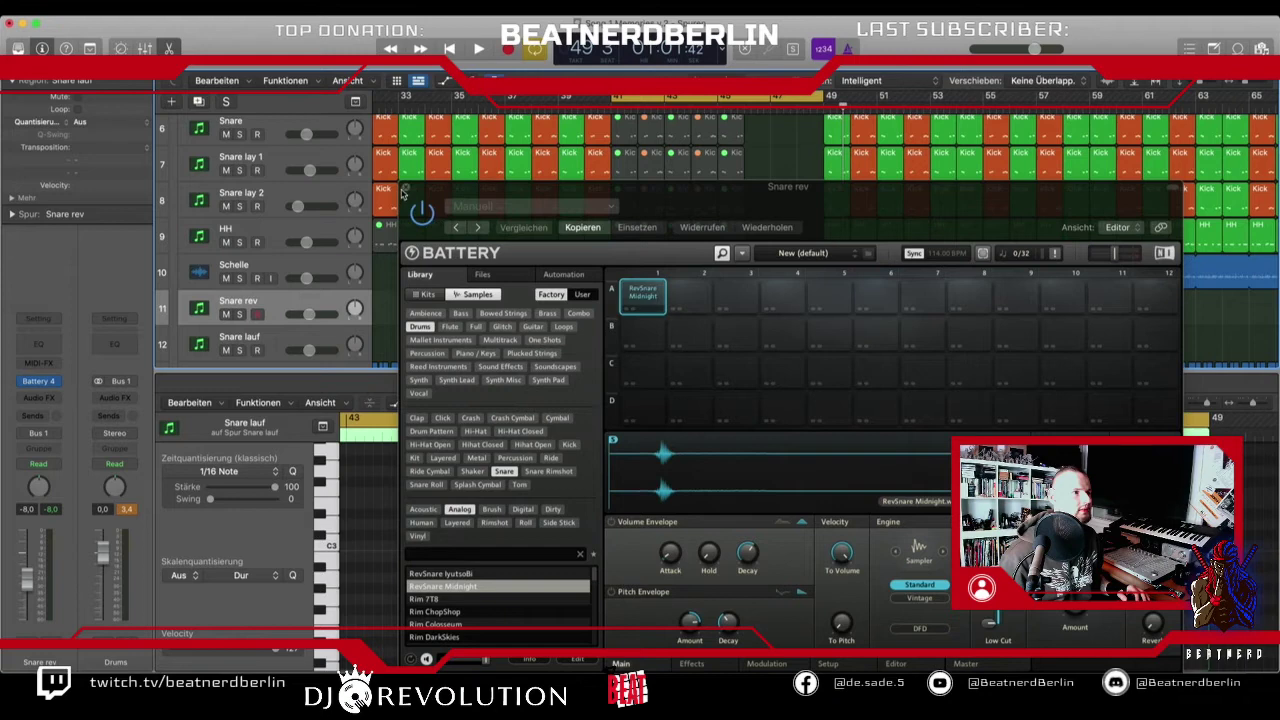
- Close the Battery window, reorder the Snare lauf track above Snare rev, and put the empty region on Snare lauf at bar 41
{"action": "left_click", "coordinate": [405, 189]}
{"action": "left_click_drag", "start_coordinate": [281, 336], "coordinate": [368, 307]}
{"action": "left_click_drag", "start_coordinate": [624, 325], "coordinate": [625, 310]}
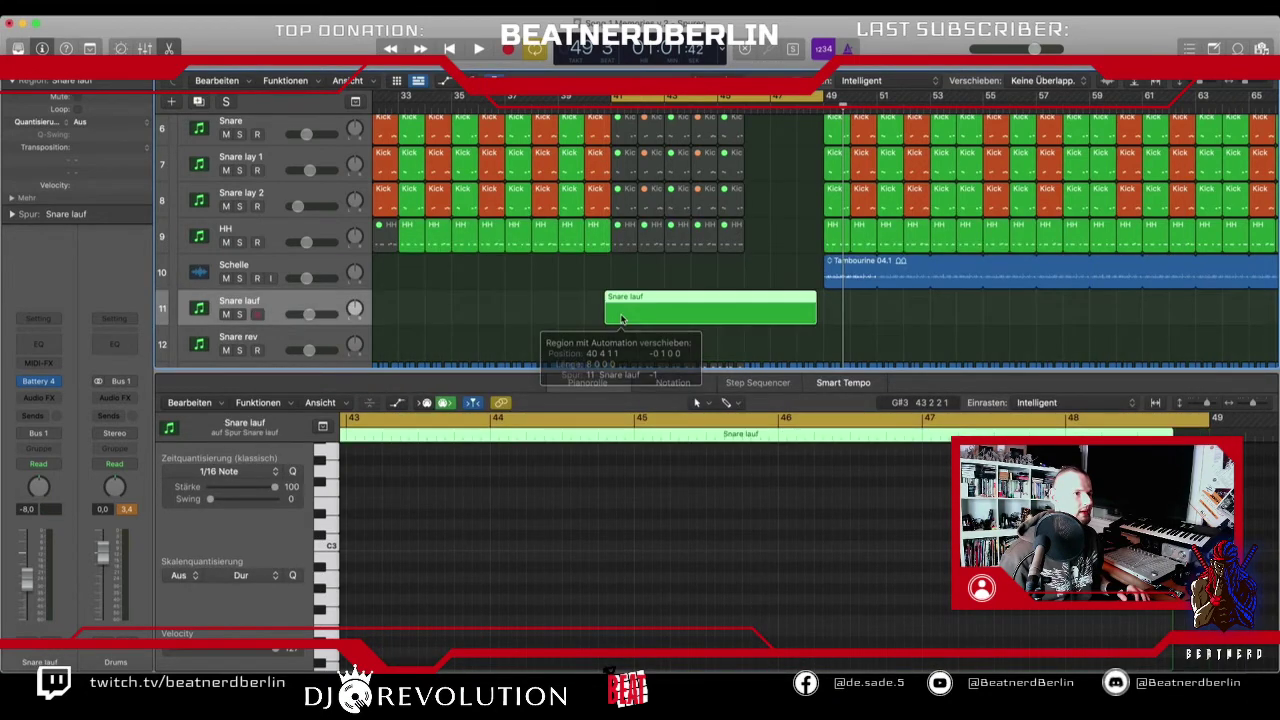
- Solo the Snare lauf track, audition the analog snare samples in Battery, and load Snare 606 2 into the first cell
{"action": "key", "text": "s"}
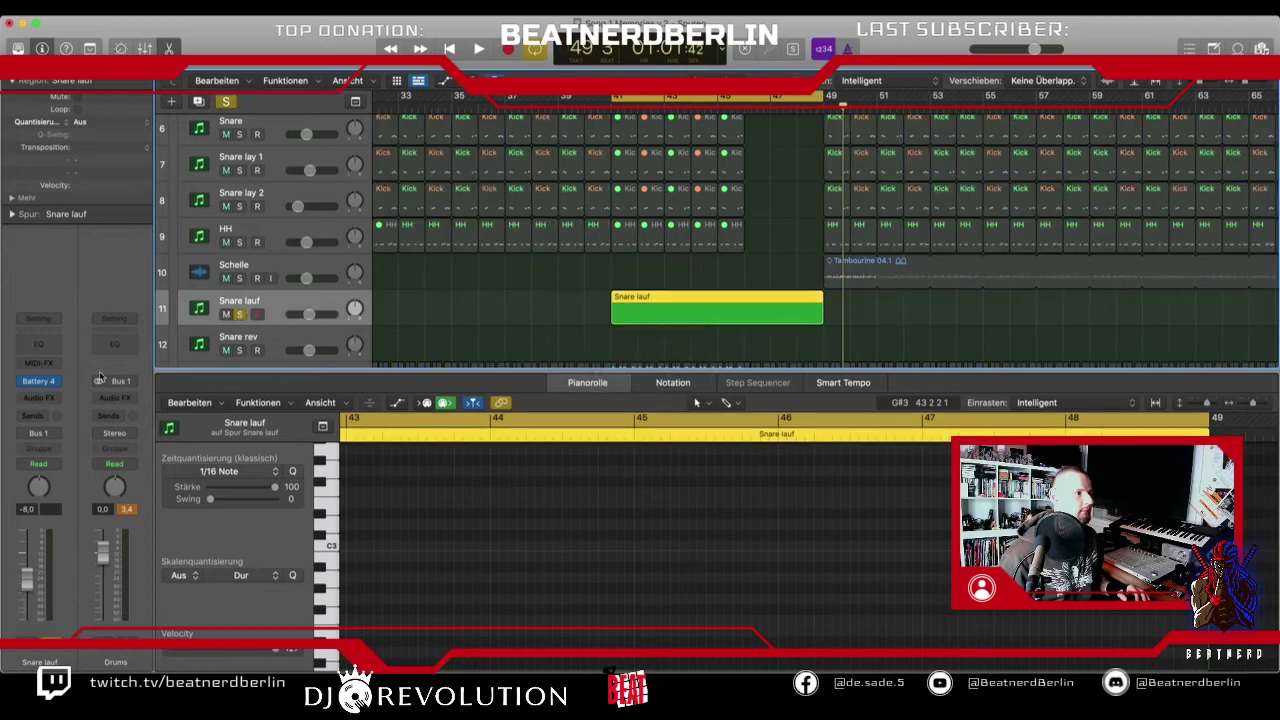
{"action": "left_click", "coordinate": [38, 380]}
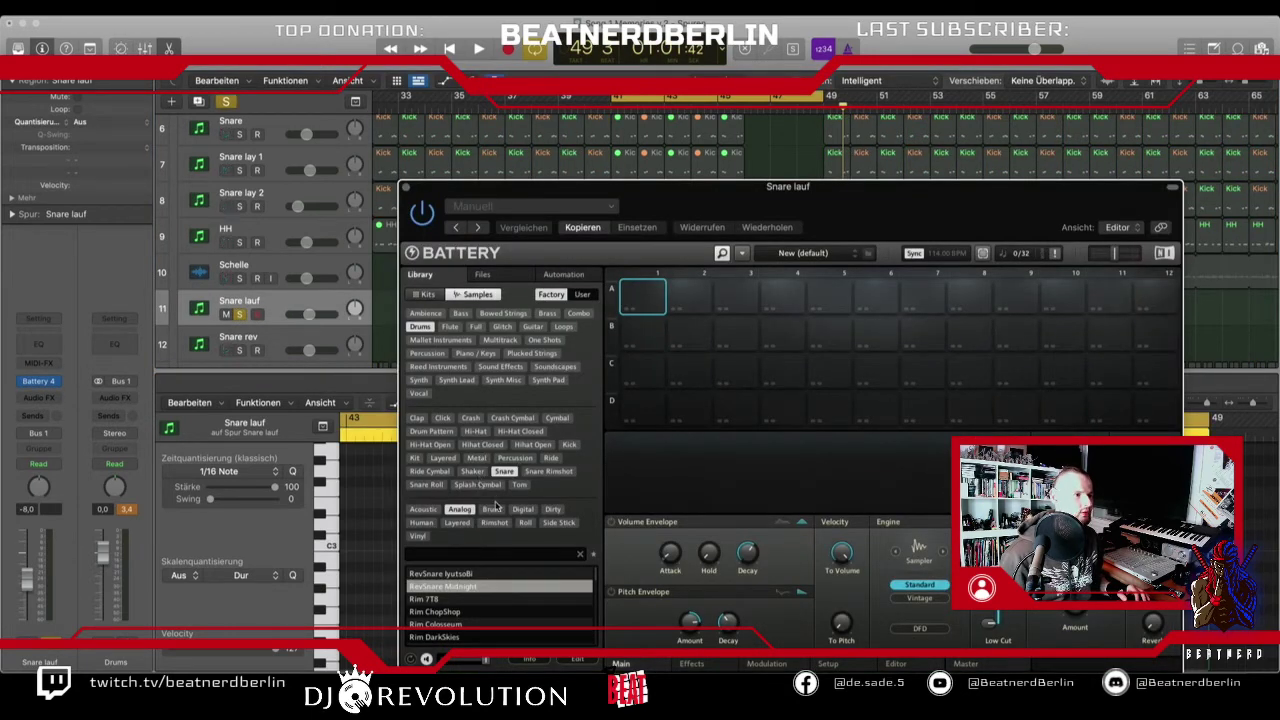
{"action": "left_click", "coordinate": [440, 574]}
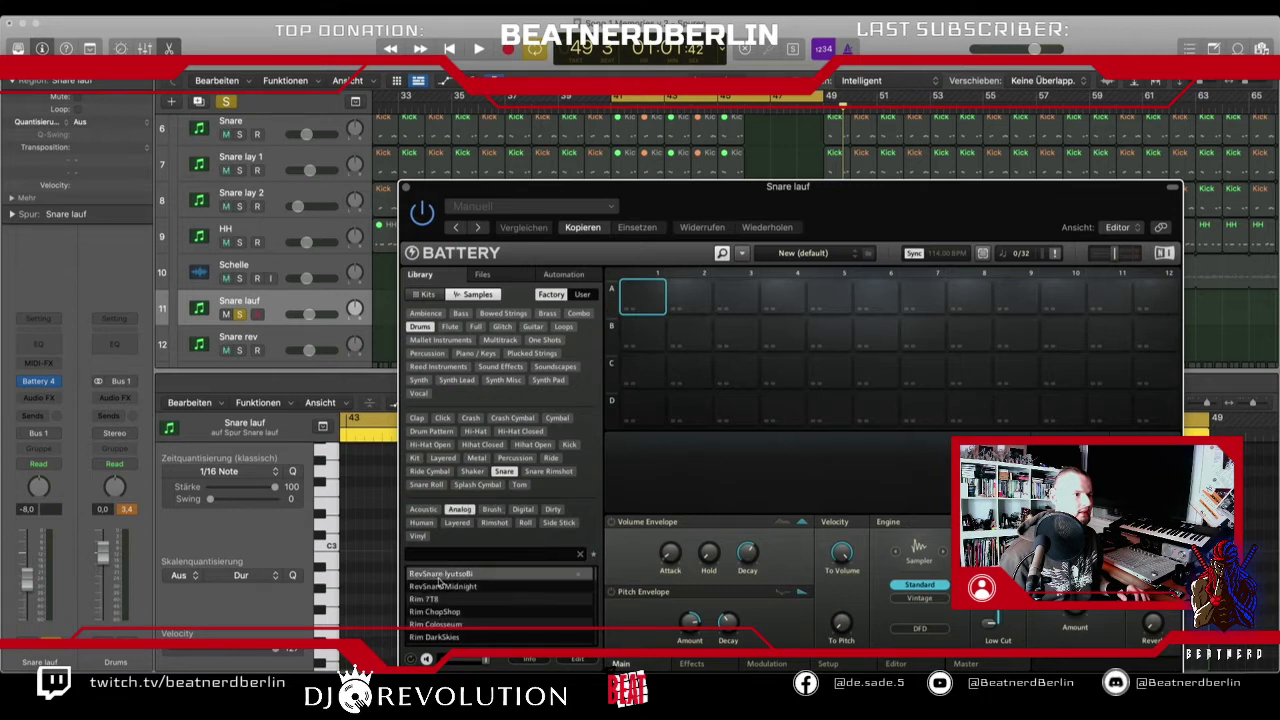
{"action": "scroll", "coordinate": [452, 598], "scroll_direction": "down", "scroll_amount": 5}
{"action": "left_click", "coordinate": [452, 598]}
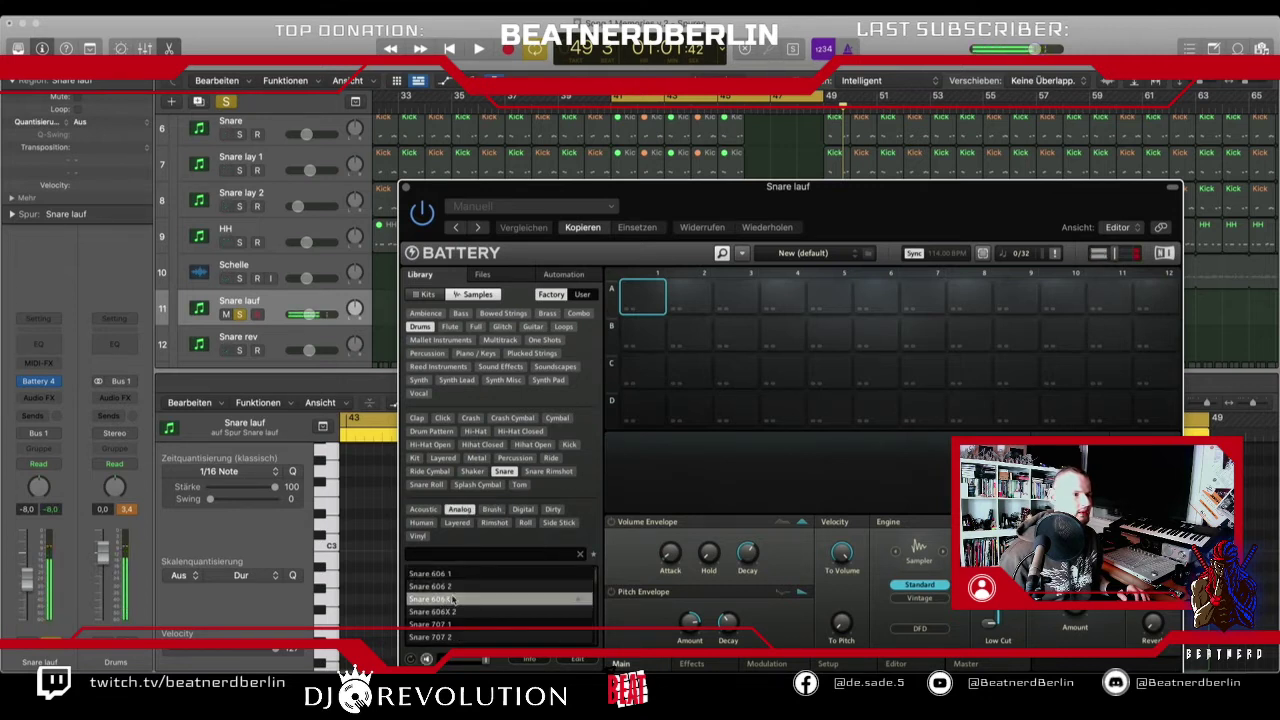
{"action": "left_click", "coordinate": [452, 575]}
{"action": "left_click", "coordinate": [450, 612]}
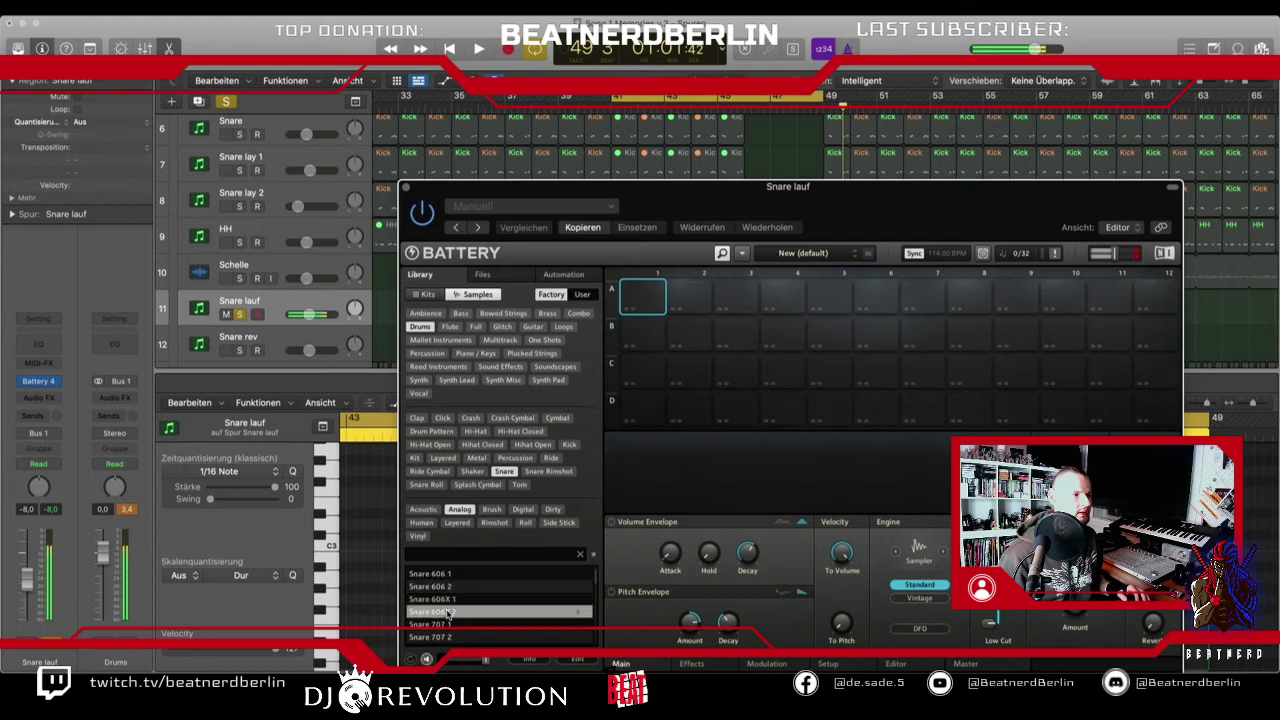
{"action": "left_click", "coordinate": [447, 587]}
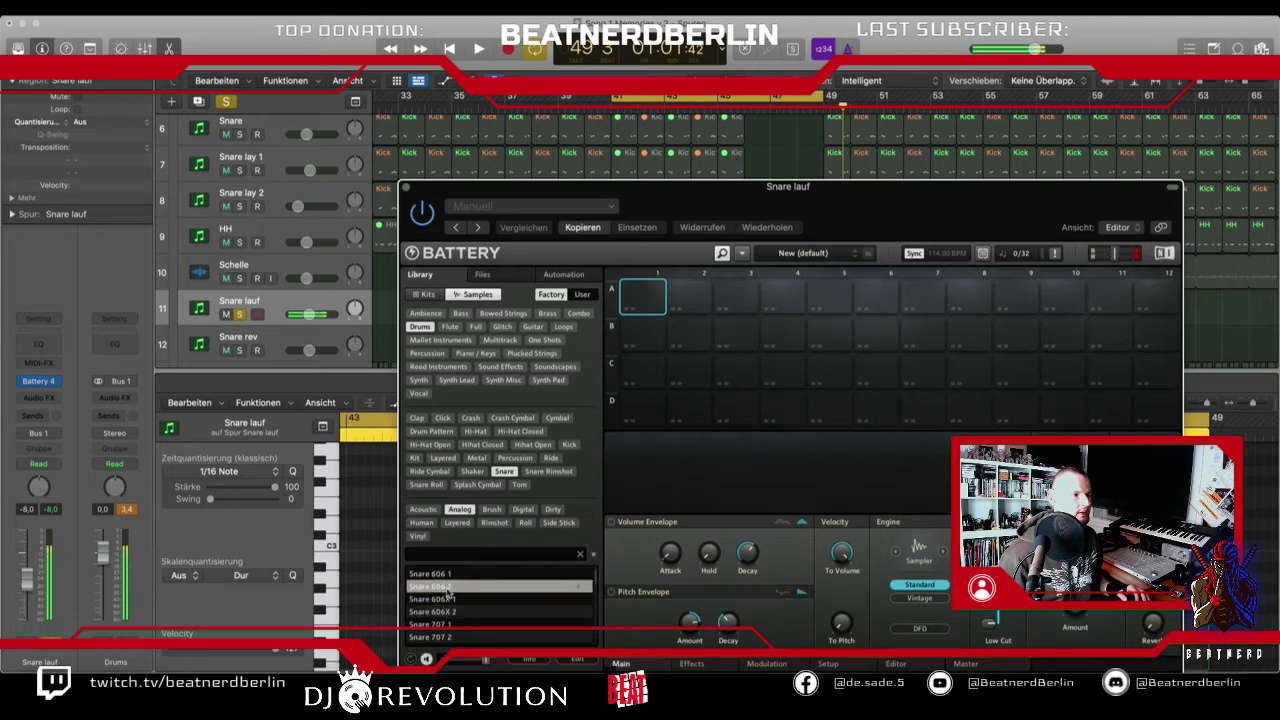
{"action": "left_click_drag", "start_coordinate": [620, 405], "coordinate": [642, 297]}
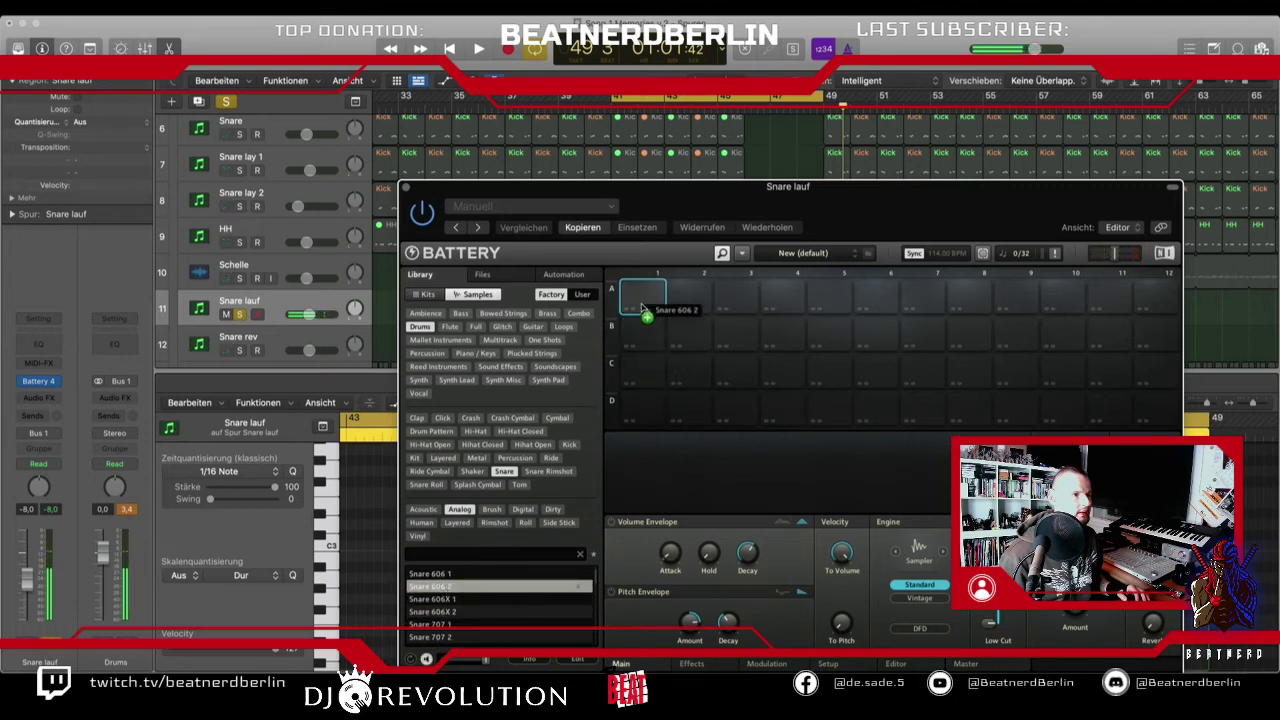
- Load Snare 606X 2 into the second Battery cell, audition it, and close the plug-in window
{"action": "left_click", "coordinate": [462, 612]}
{"action": "left_click_drag", "start_coordinate": [462, 612], "coordinate": [688, 316]}
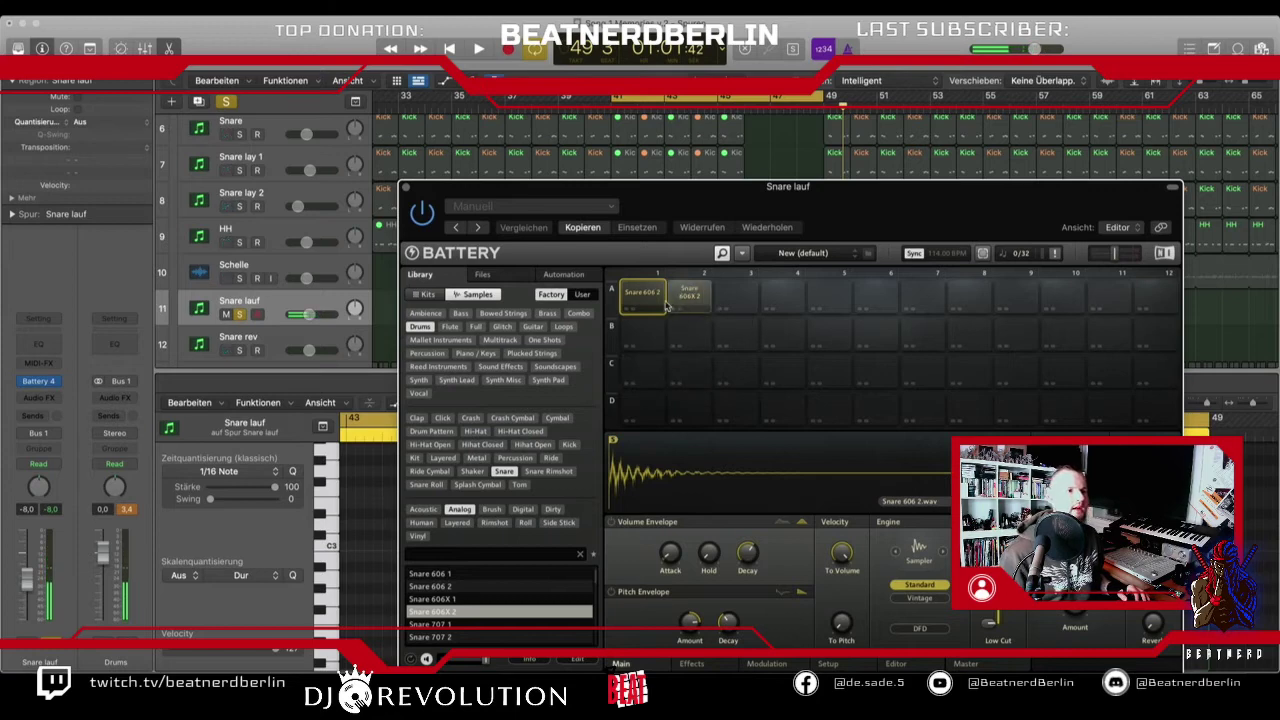
{"action": "left_click", "coordinate": [685, 300]}
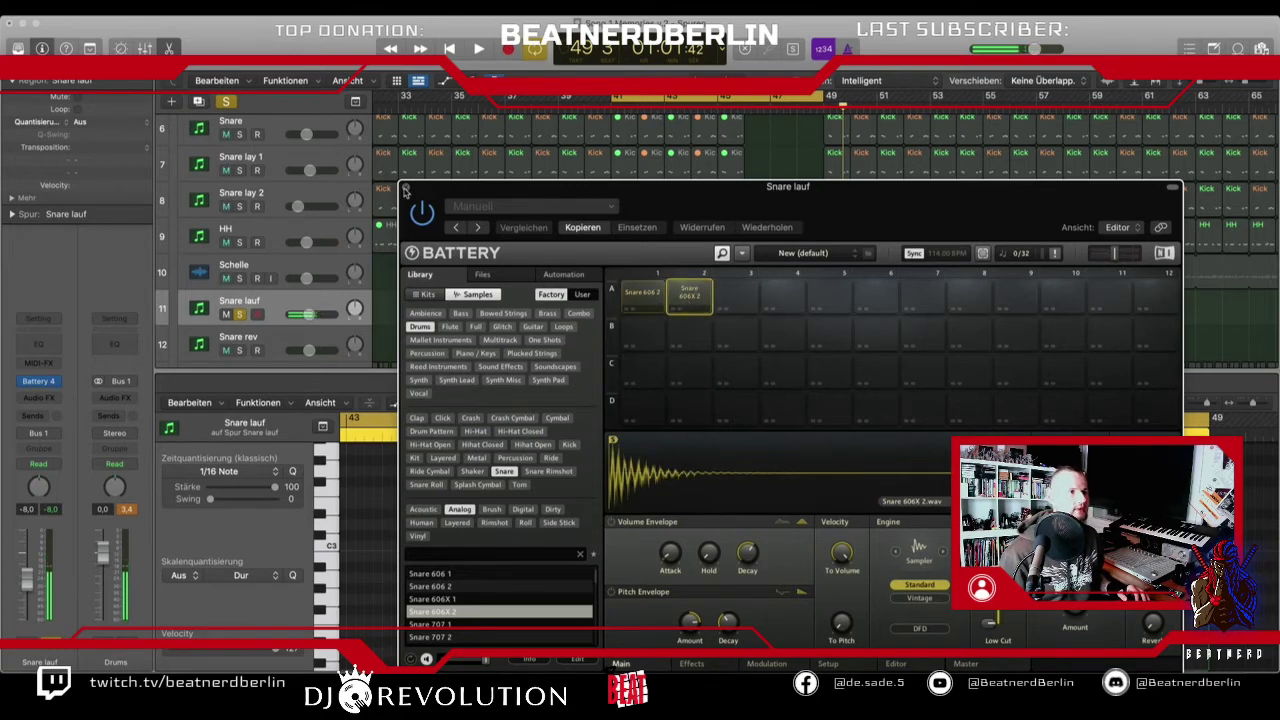
{"action": "left_click", "coordinate": [405, 189]}
- Draw a C1 note at bar 43 in the Snare lauf region and shorten it to about one beat
{"action": "left_click", "coordinate": [690, 327]}
{"action": "double_click", "coordinate": [683, 321]}
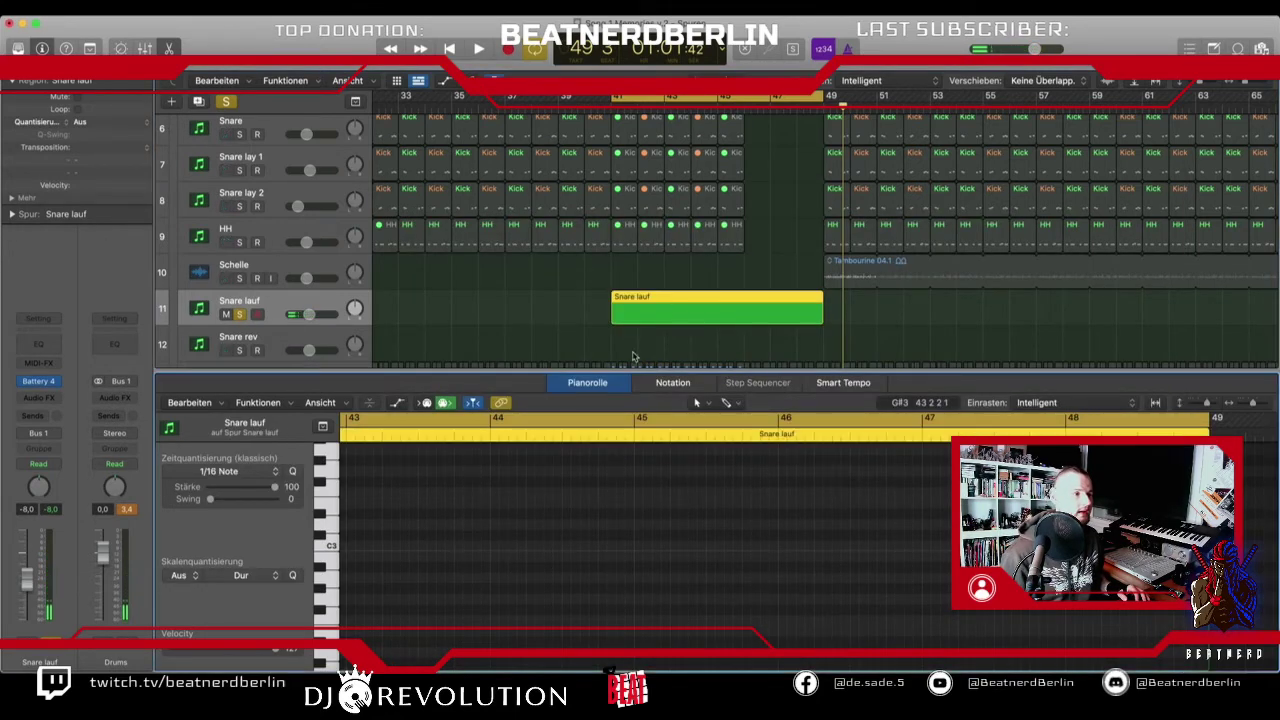
{"action": "scroll", "coordinate": [430, 569], "scroll_direction": "down", "scroll_amount": 5}
{"action": "scroll", "coordinate": [430, 571], "scroll_direction": "down", "scroll_amount": 2}
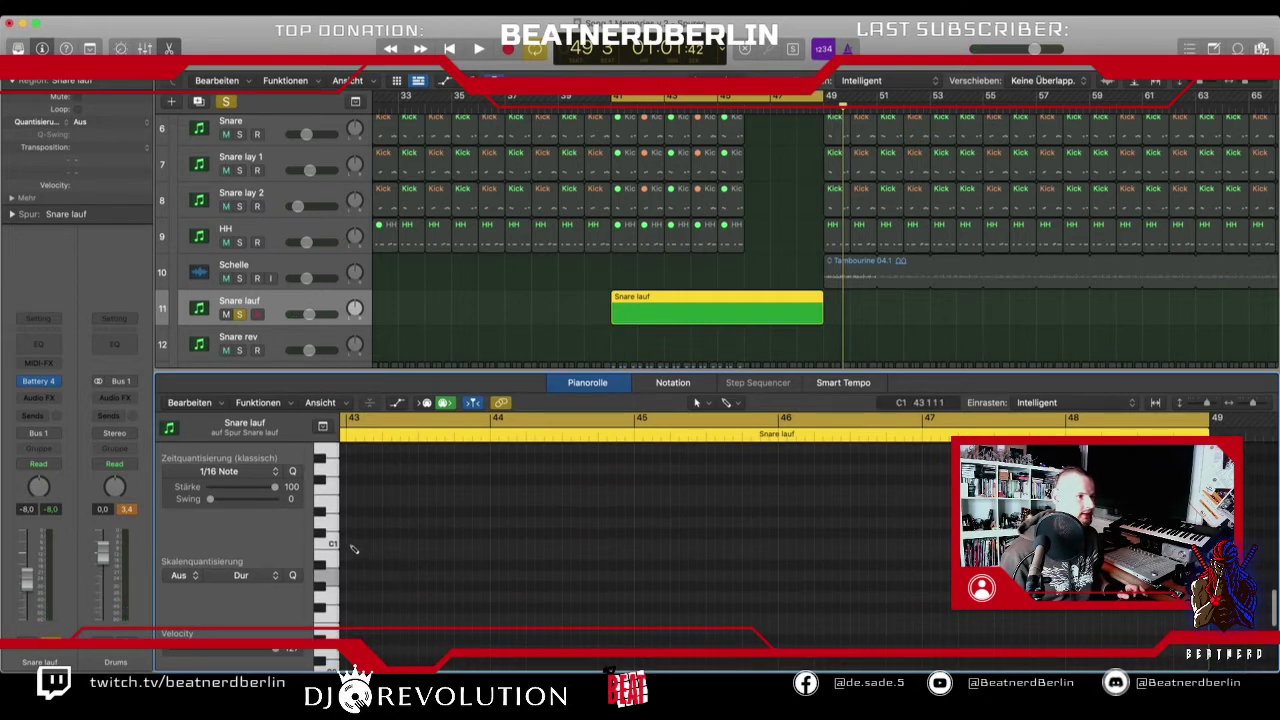
{"action": "left_click", "coordinate": [349, 544]}
{"action": "key", "text": "super+Left"}
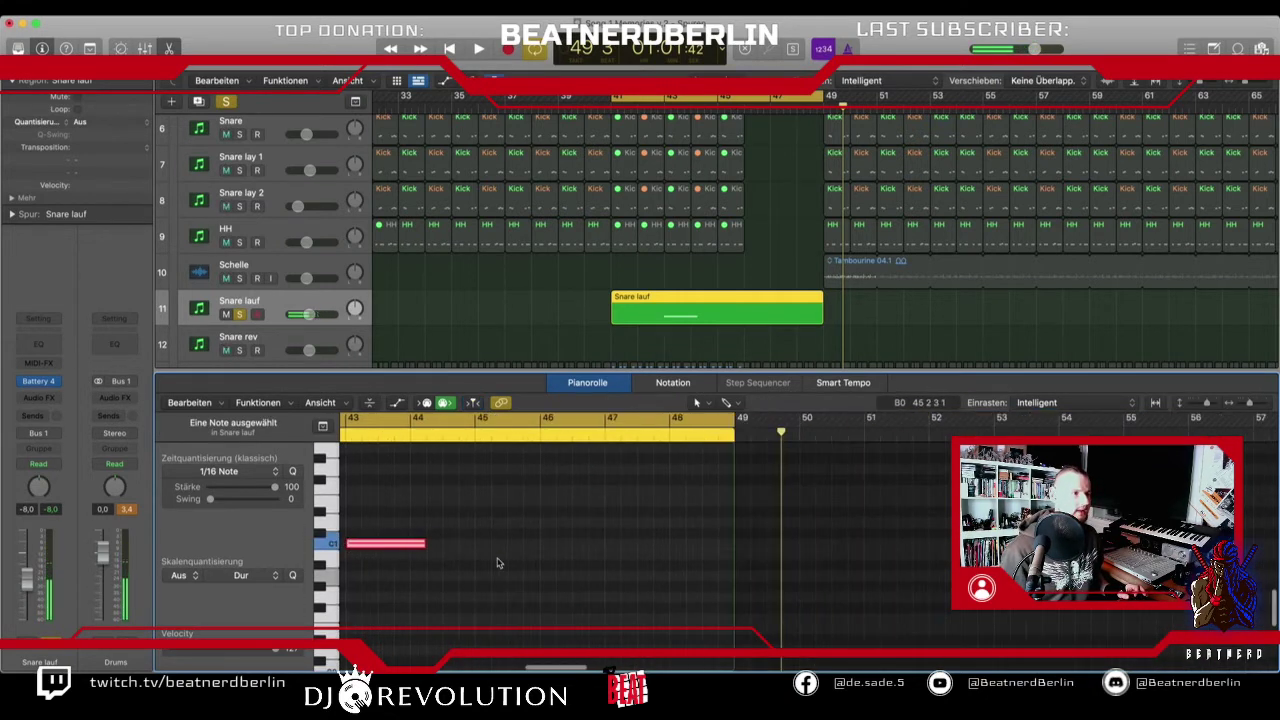
{"action": "left_click_drag", "start_coordinate": [427, 543], "coordinate": [364, 563]}
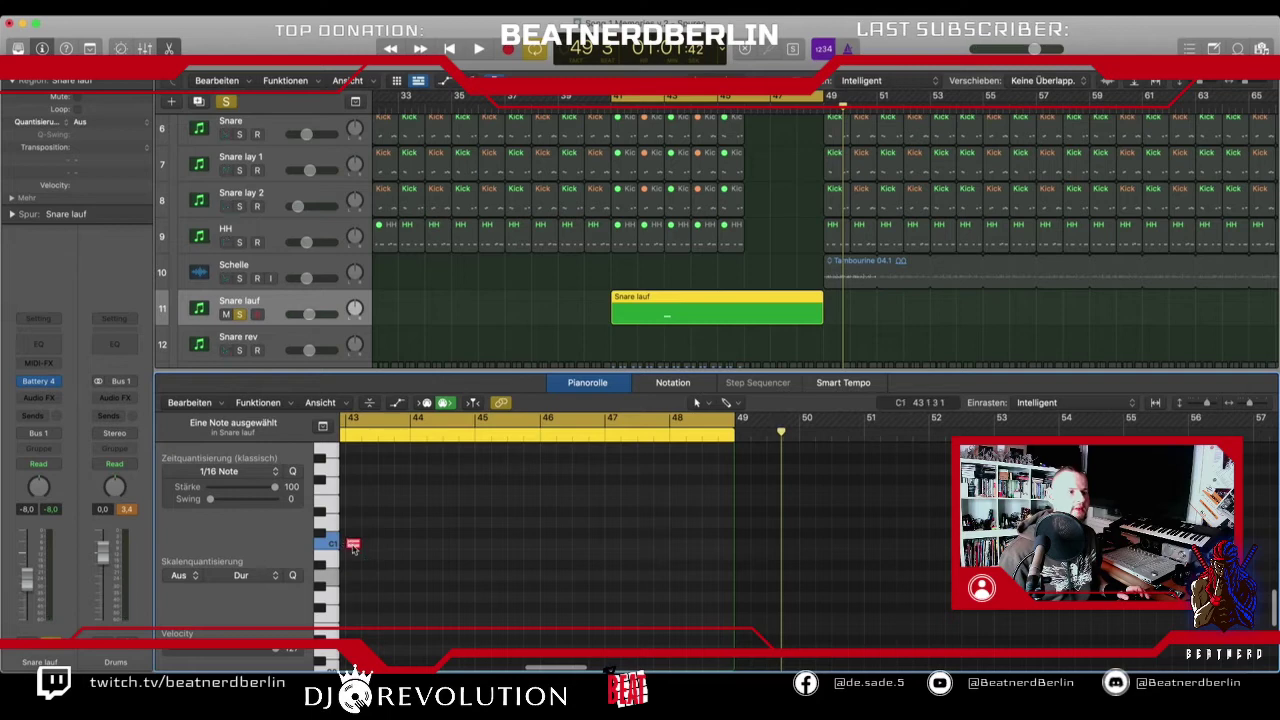
- Reopen Battery on Snare lauf and listen to the Snare 606 2 and Snare 606X 2 cells alternately
{"action": "left_click", "coordinate": [41, 383]}
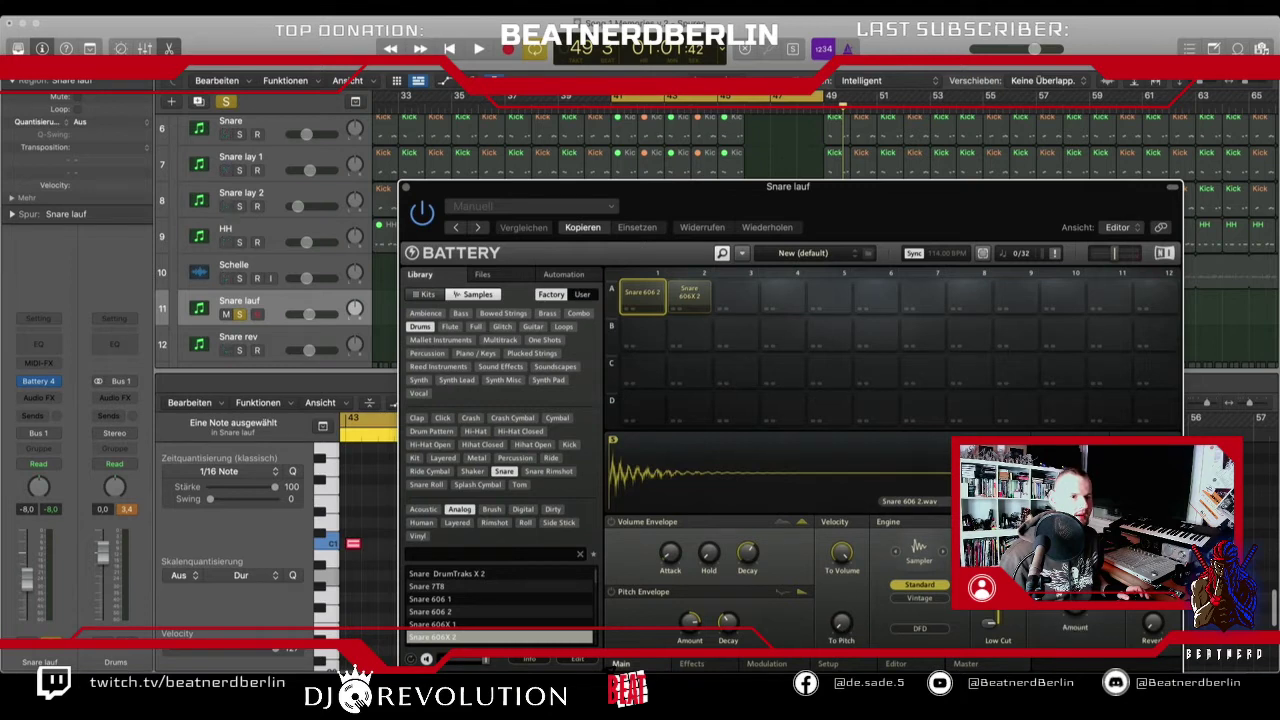
{"action": "left_click", "coordinate": [640, 300]}
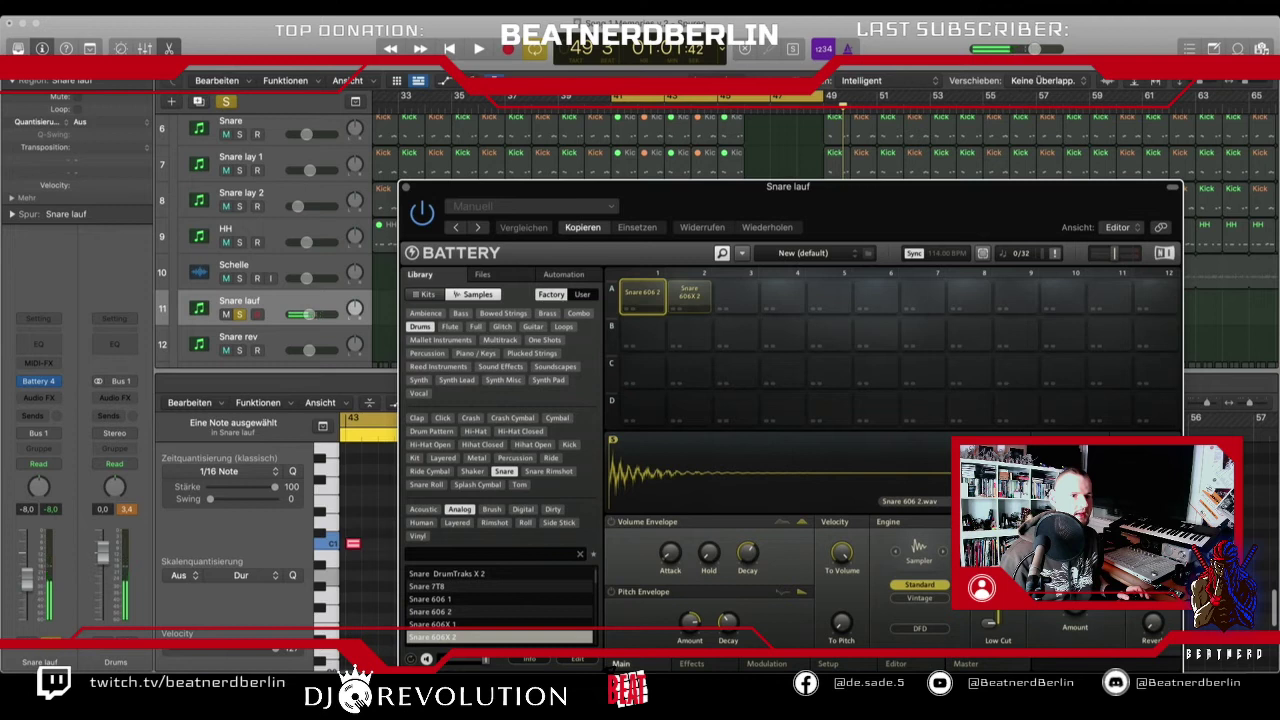
{"action": "left_click", "coordinate": [690, 296]}
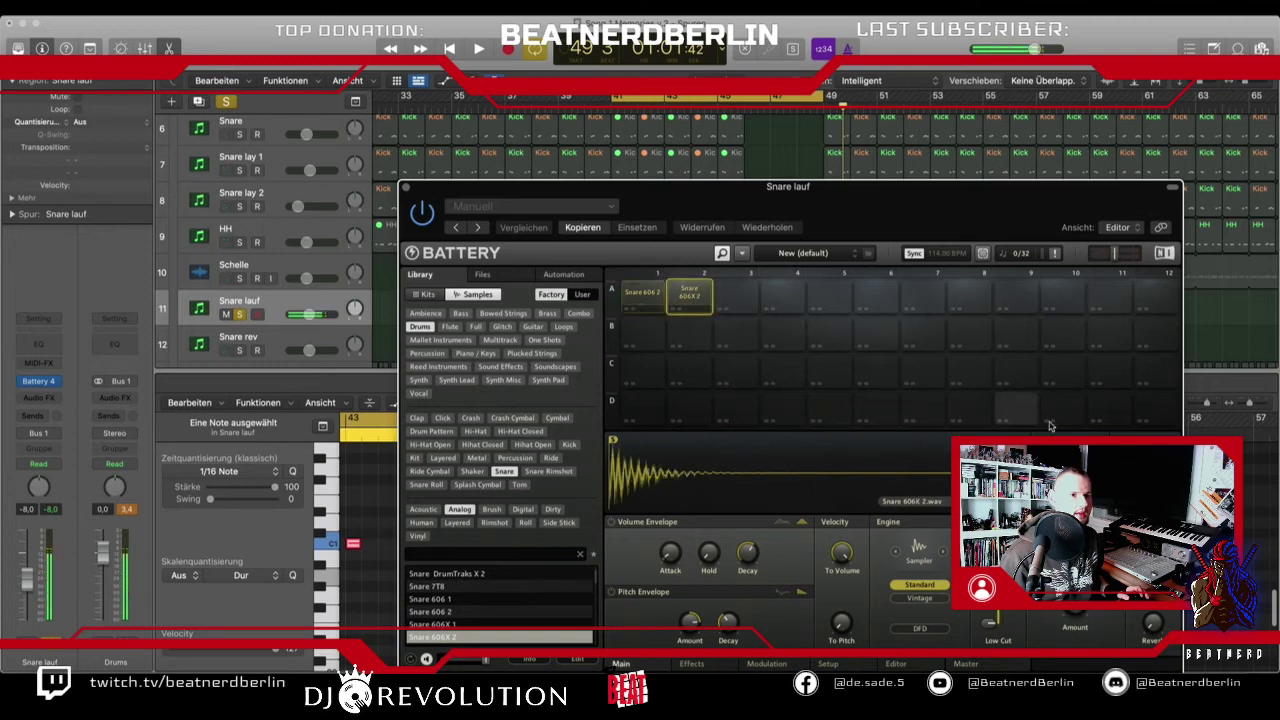
{"action": "left_click", "coordinate": [641, 300]}
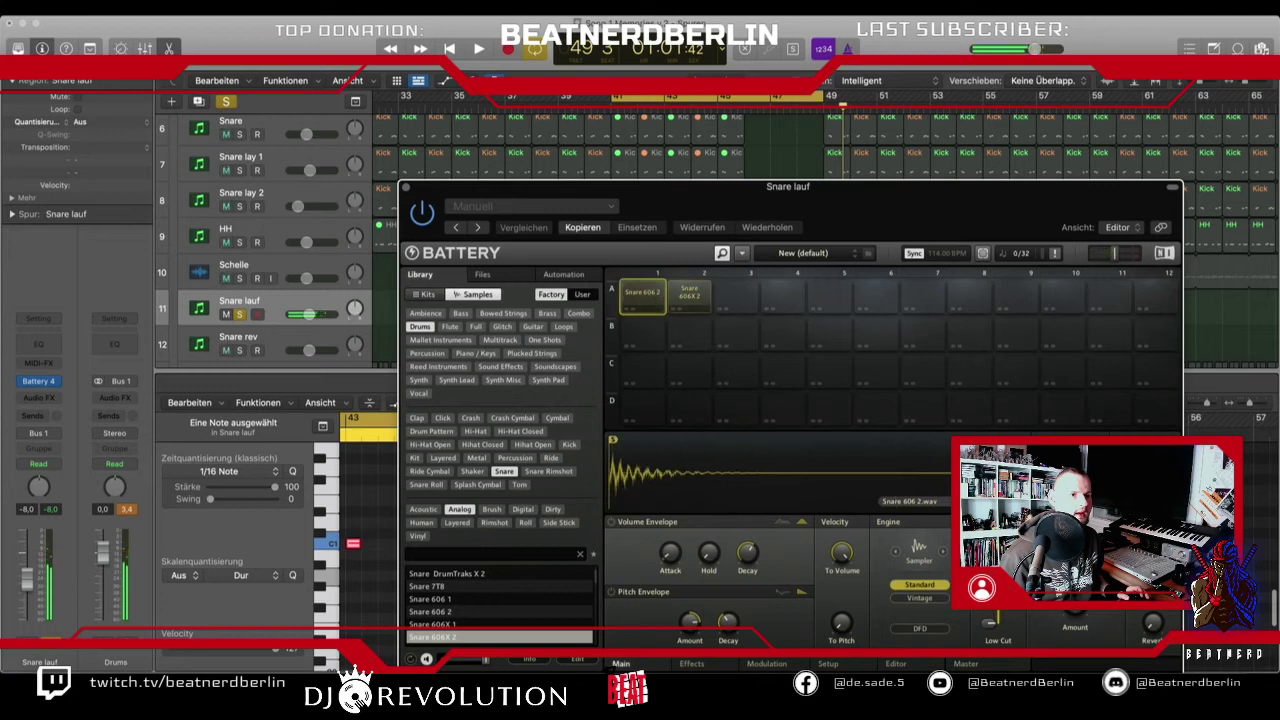
{"action": "left_click", "coordinate": [689, 297]}
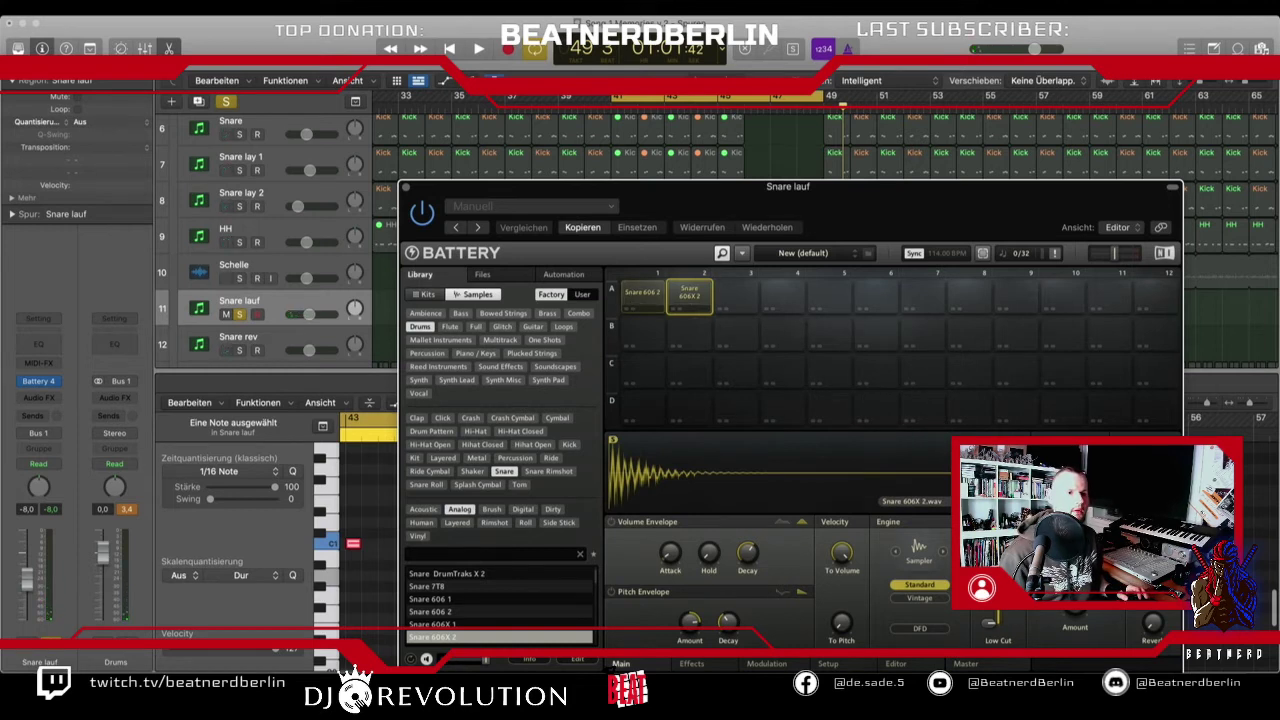
{"action": "left_click", "coordinate": [690, 293]}
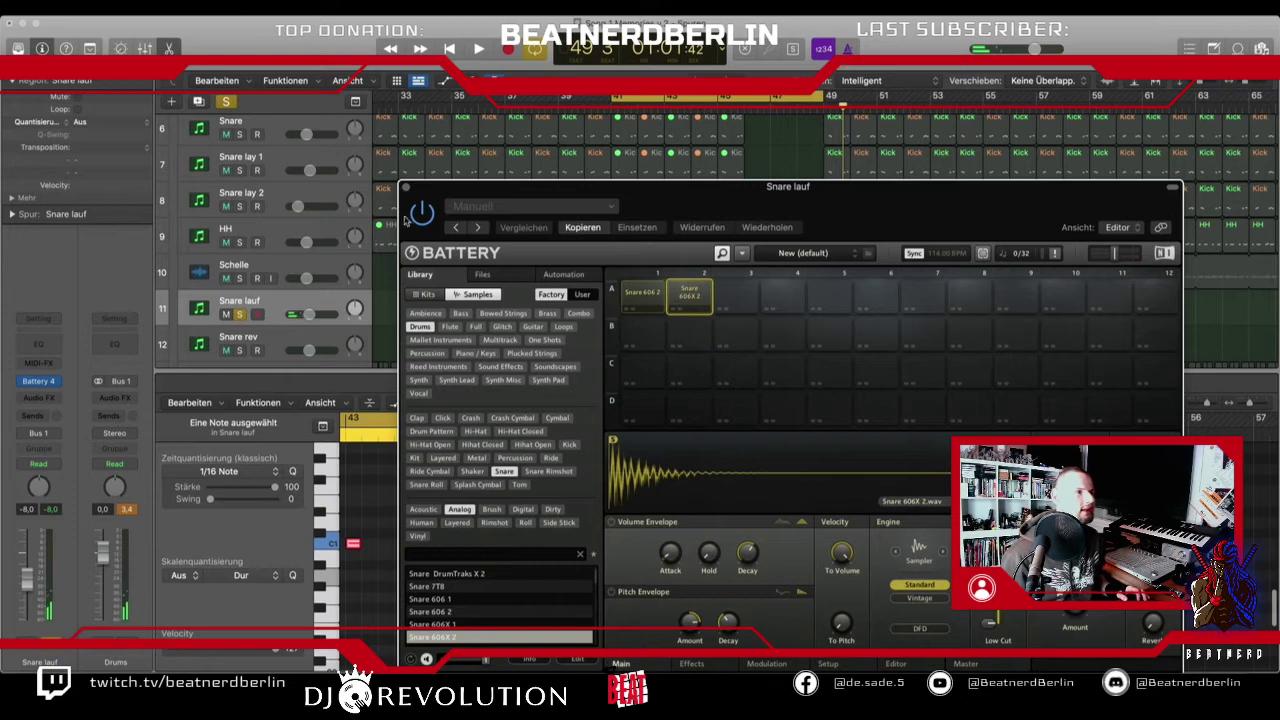
{"action": "left_click", "coordinate": [407, 188]}
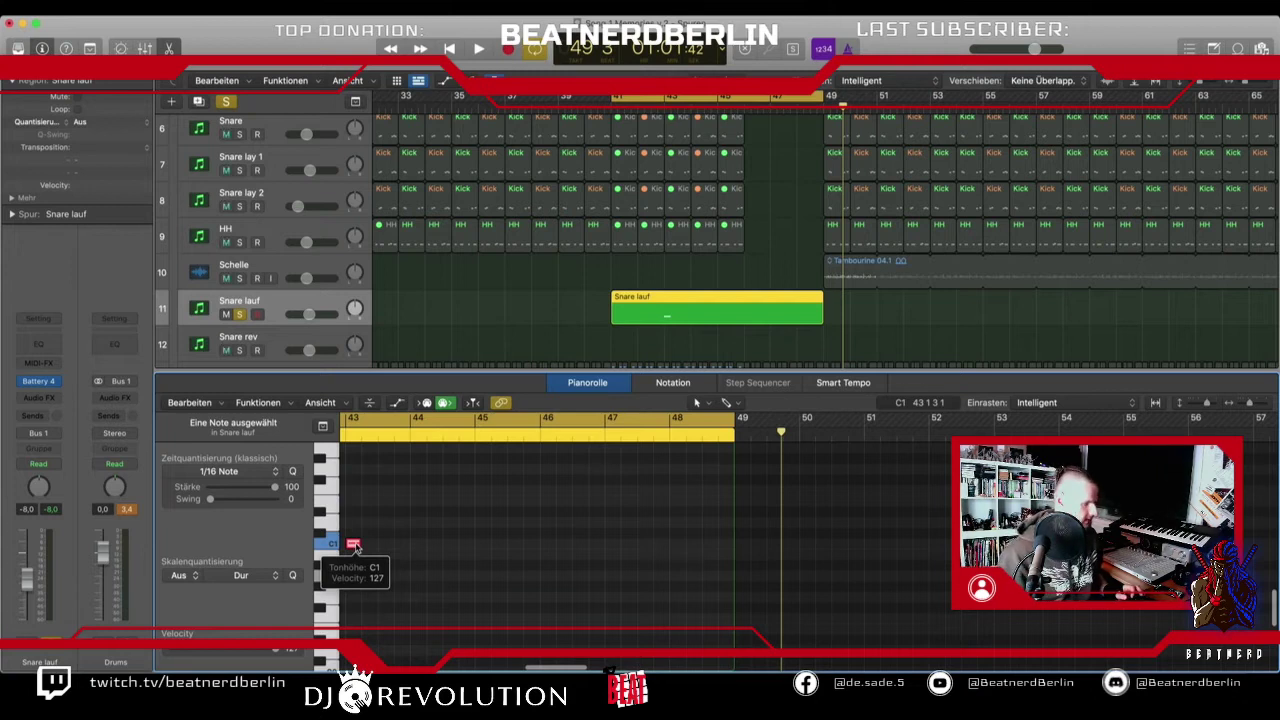
- Copy the C1 snare note to the start of bars 44, 45 and 46, then to bars 41 and 42
{"action": "left_click_drag", "start_coordinate": [353, 544], "coordinate": [549, 547]}
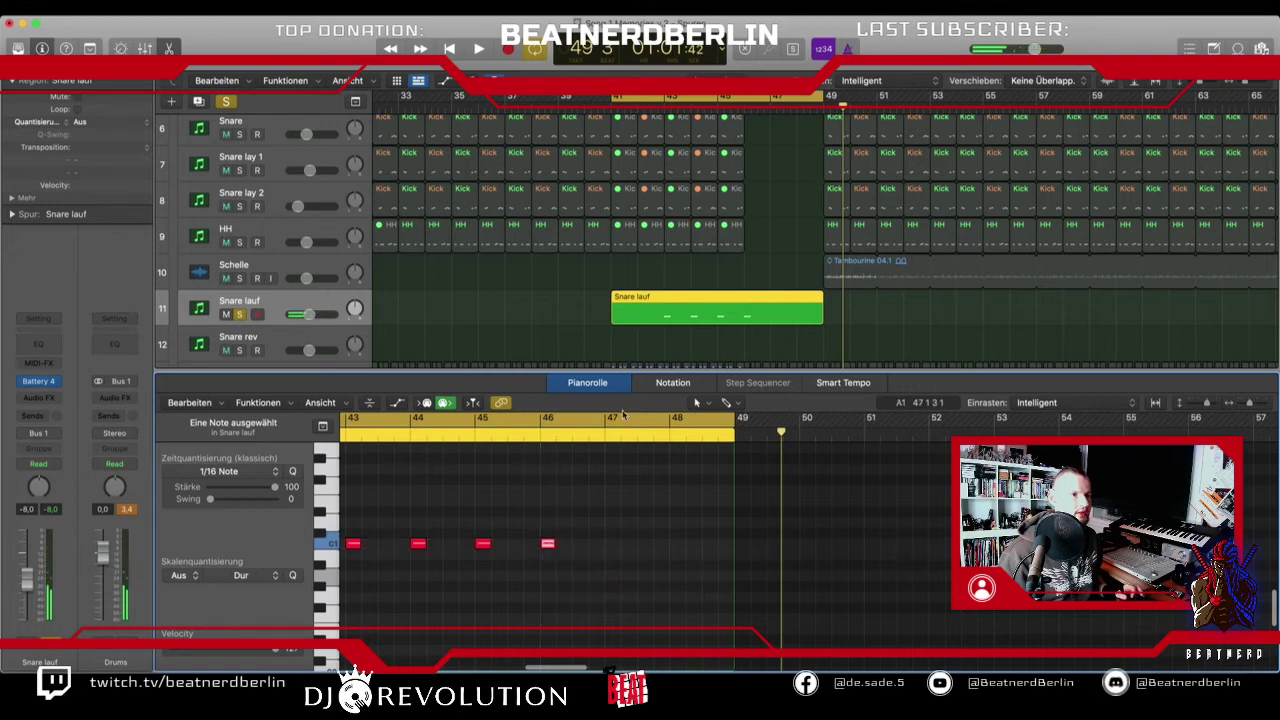
{"action": "scroll", "coordinate": [628, 245], "scroll_direction": "down", "scroll_amount": 2}
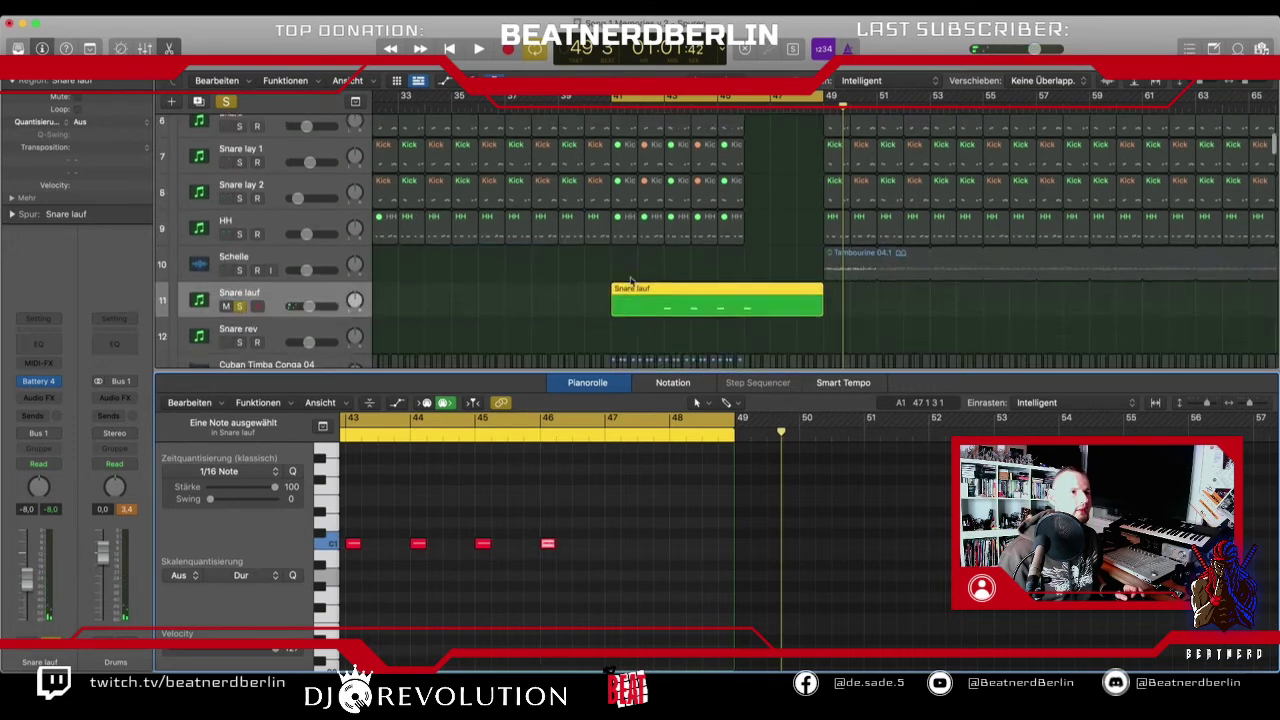
{"action": "scroll", "coordinate": [533, 482], "scroll_direction": "left", "scroll_amount": 5}
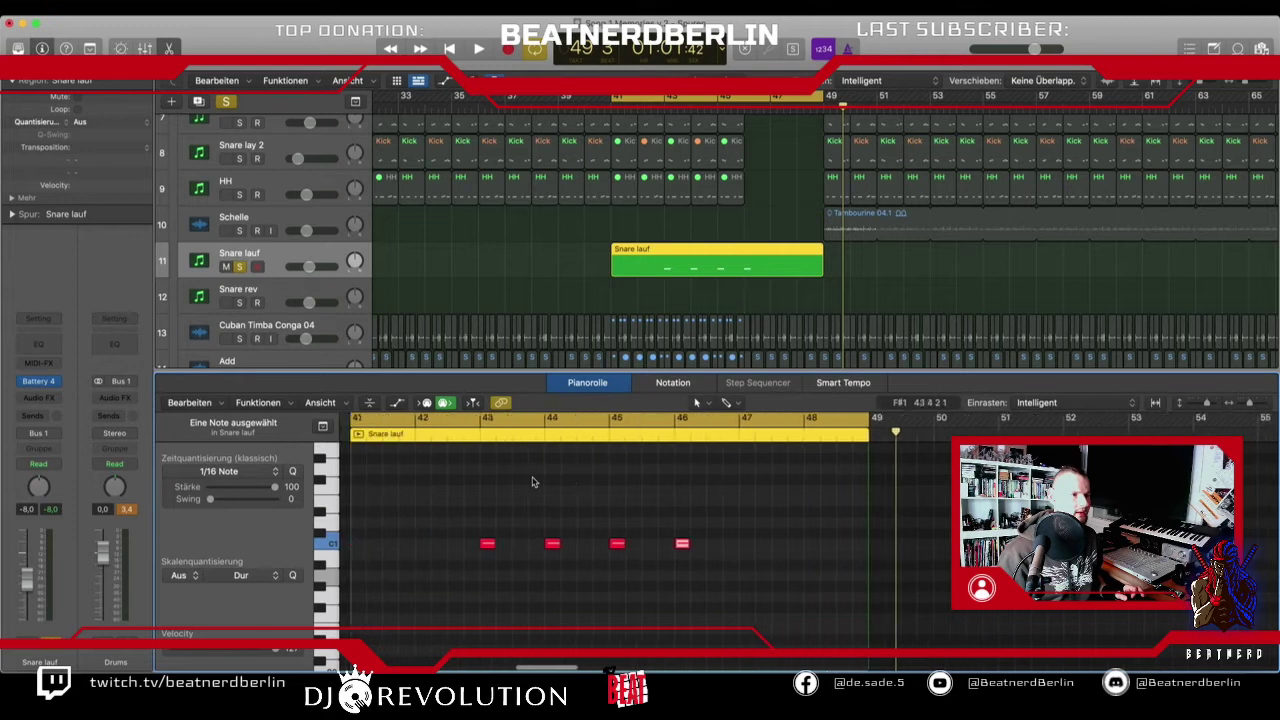
{"action": "key", "text": "super+a"}
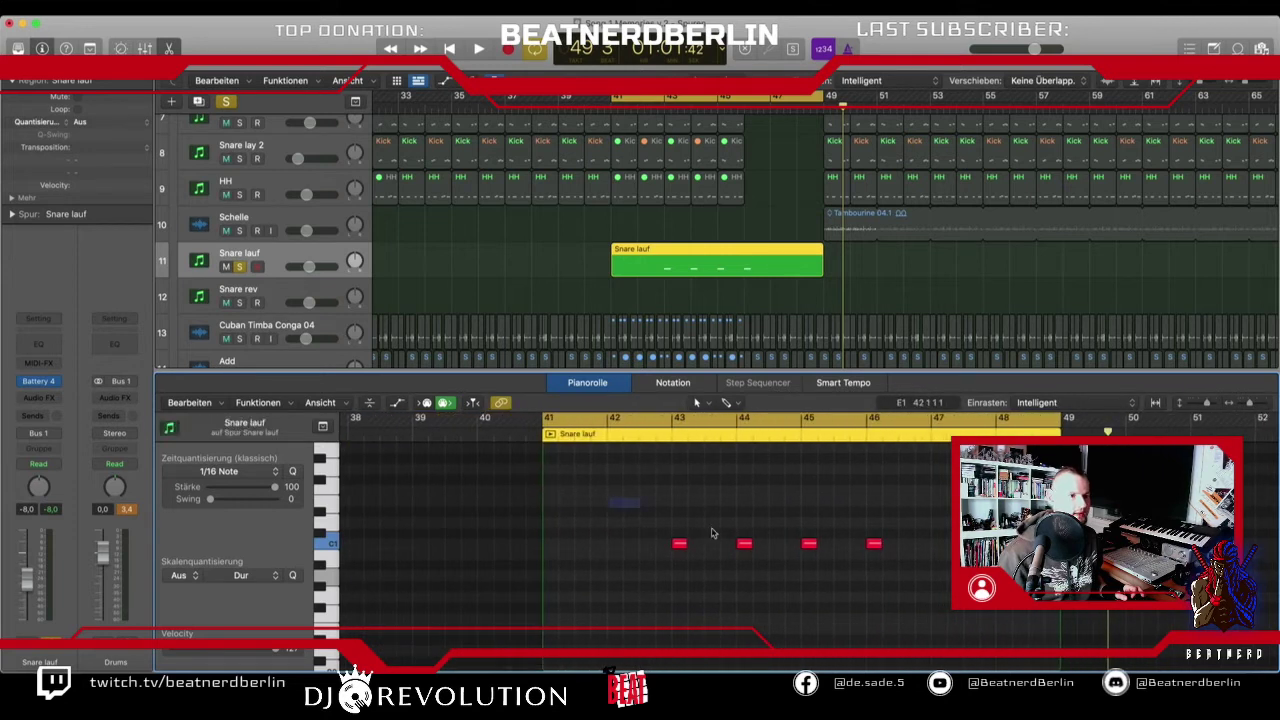
{"action": "left_click", "coordinate": [748, 568]}
{"action": "left_click_drag", "start_coordinate": [768, 566], "coordinate": [552, 548]}
- Shorten the C1 notes at bars 41 and 42 to sixteenths and add a C#1 note on beat 2 of bar 41
{"action": "key", "text": "space"}
{"action": "key", "text": "super+Right"}
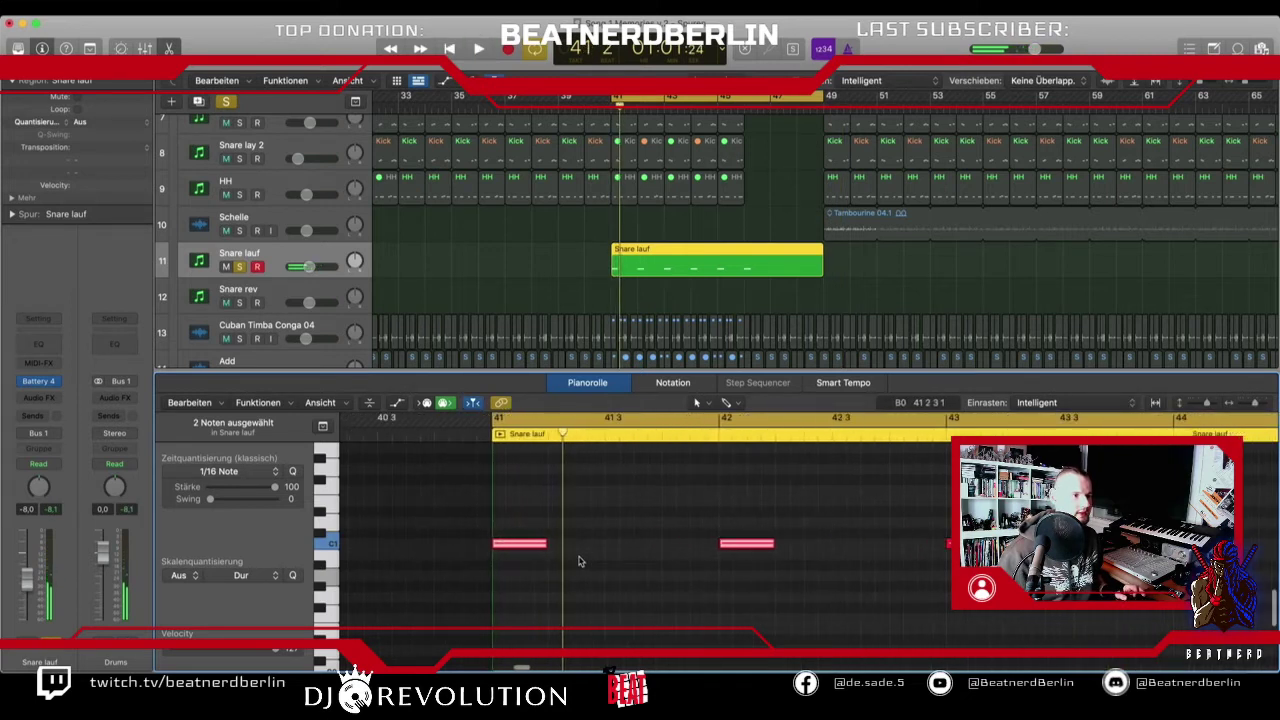
{"action": "mouse_move", "coordinate": [541, 548]}
{"action": "left_mouse_down"}
{"action": "mouse_move", "coordinate": [495, 543]}
{"action": "mouse_move", "coordinate": [553, 548]}
{"action": "mouse_move", "coordinate": [556, 530]}
{"action": "left_mouse_up"}
{"action": "left_click", "coordinate": [505, 530]}
{"action": "key", "text": "space"}
{"action": "key", "text": "space"}
{"action": "left_click", "coordinate": [556, 541]}
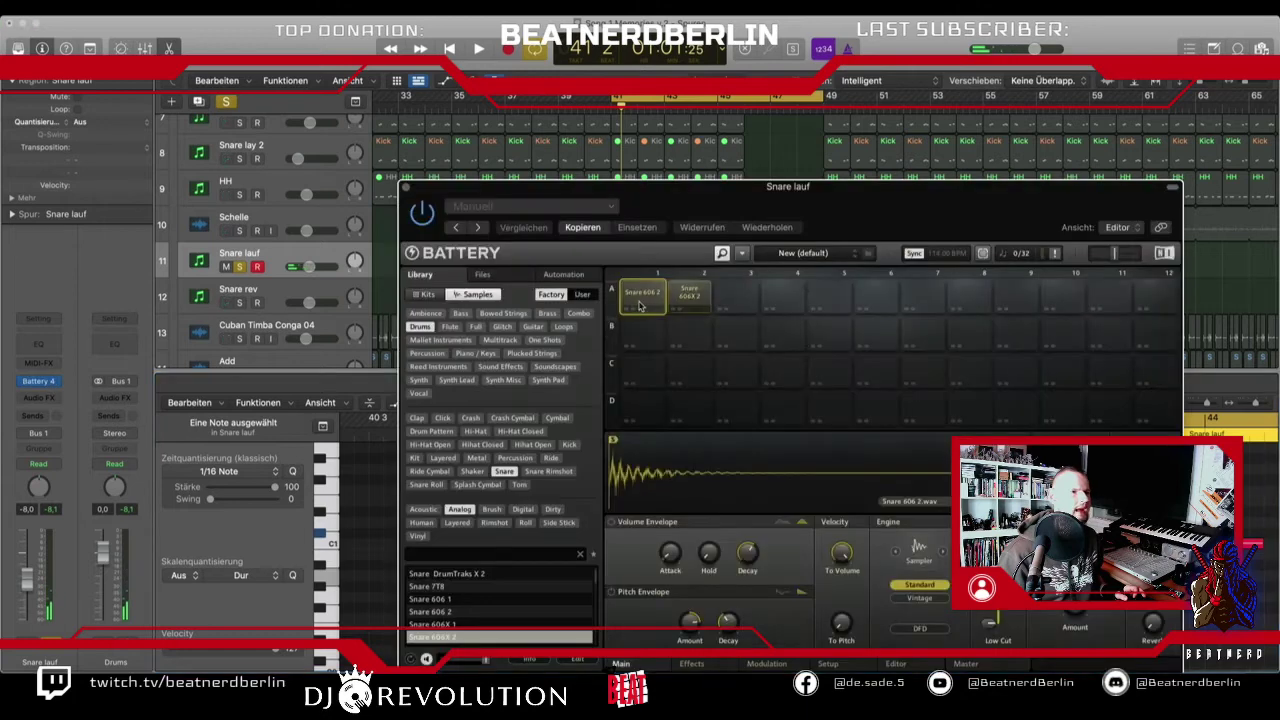
- Compare the sounds of the two loaded snare cells in Battery again and close its window
{"action": "left_click", "coordinate": [681, 293]}
{"action": "left_click", "coordinate": [637, 291]}
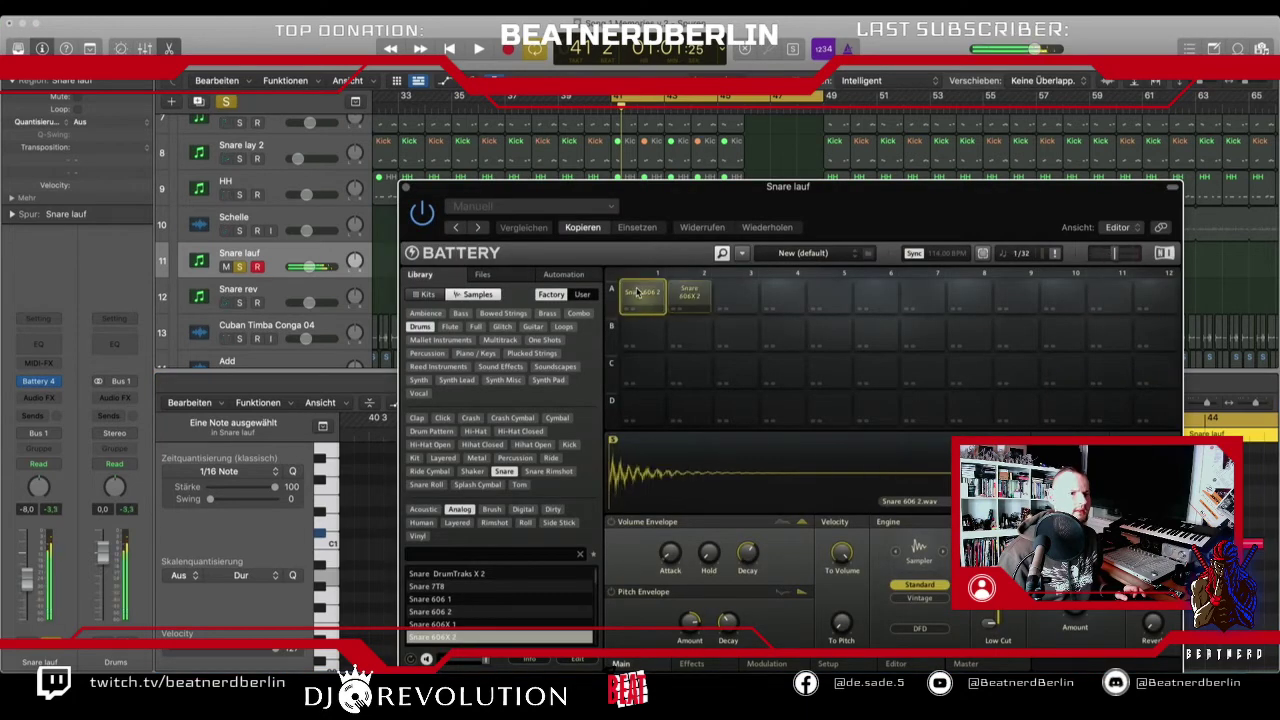
{"action": "left_click", "coordinate": [690, 295]}
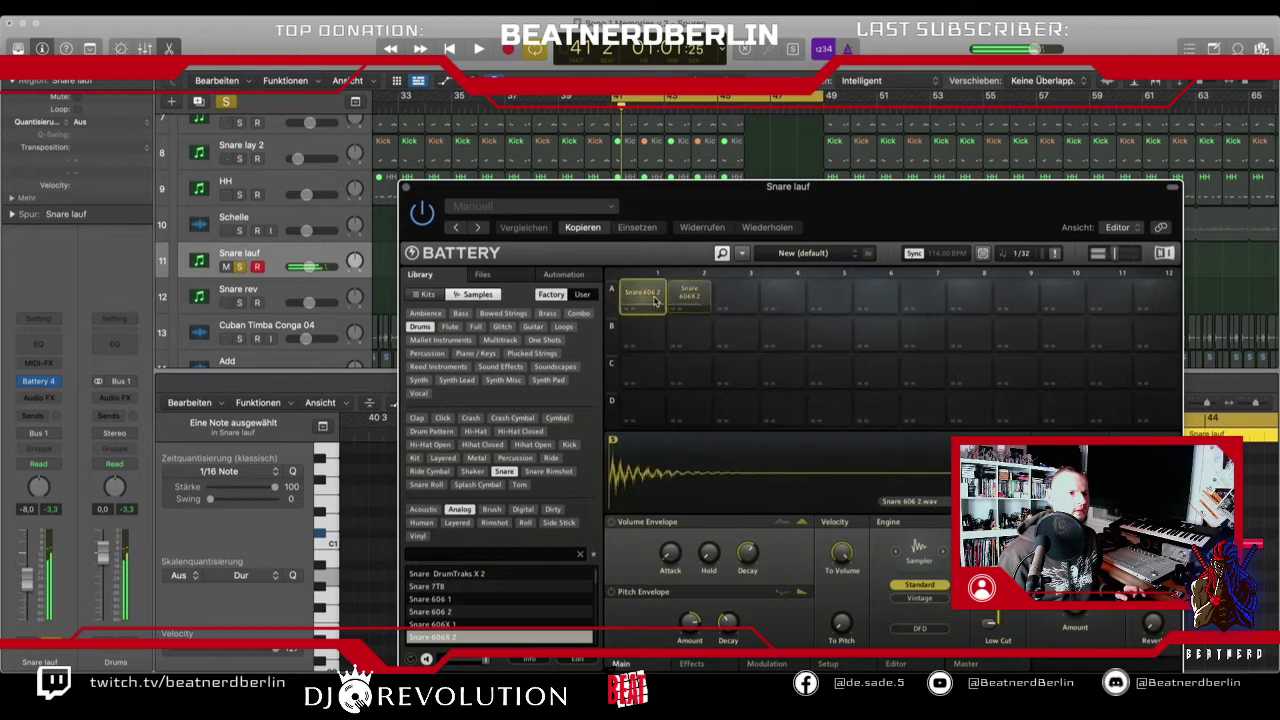
{"action": "left_click", "coordinate": [411, 188]}
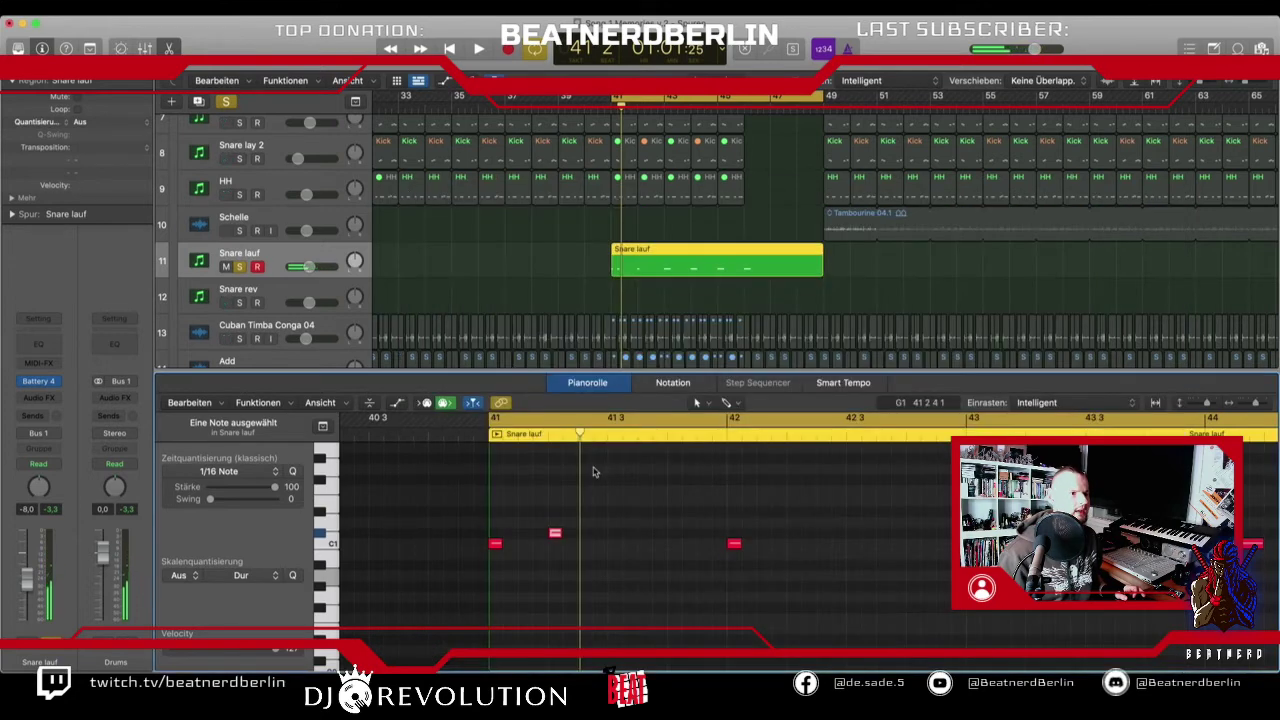
- Delete all Snare lauf notes from bar 42 onward, keeping only the C1 and C#1 notes in bar 41
{"action": "key", "text": "super+Left"}
{"action": "key", "text": "super+Left"}
{"action": "key", "text": "super+Left"}
{"action": "key", "text": "super+Left"}
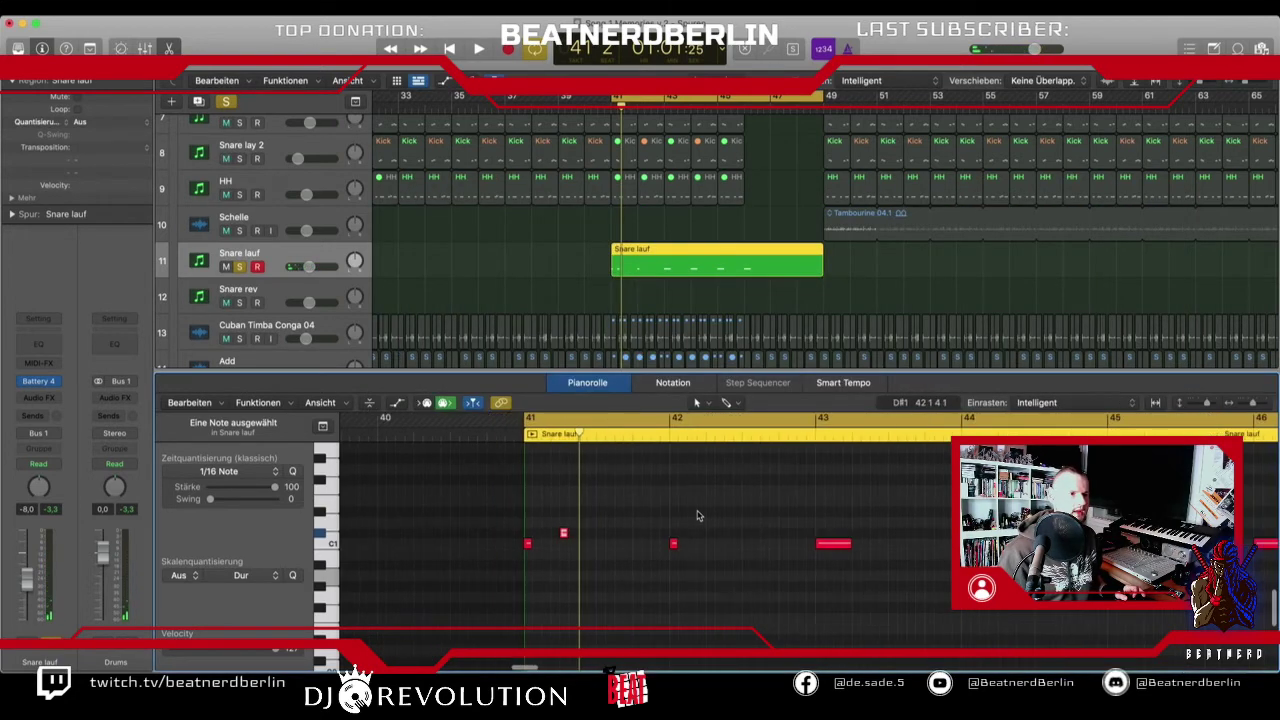
{"action": "left_click_drag", "start_coordinate": [950, 508], "coordinate": [580, 600]}
{"action": "key", "text": "Delete"}
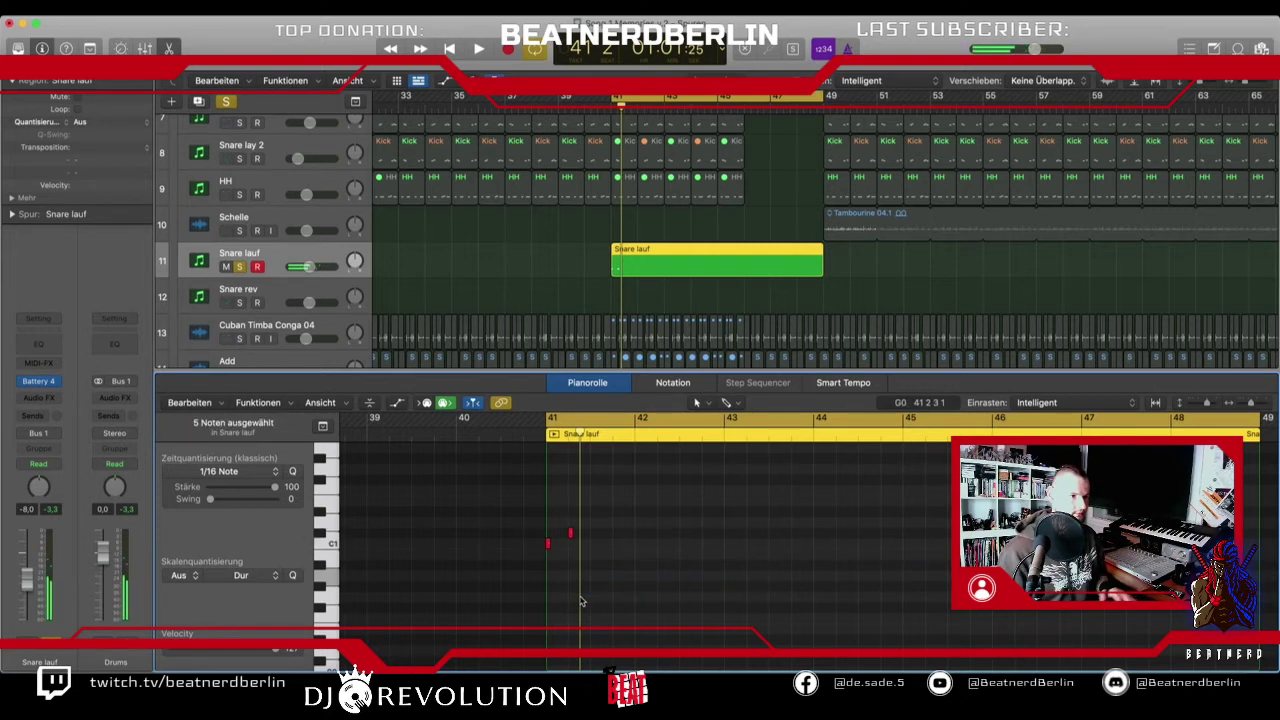
- Copy the C1 and C#1 note pair repeatedly from bar 41 to the region's end, alternating the pitches on every beat
{"action": "left_click", "coordinate": [548, 544]}
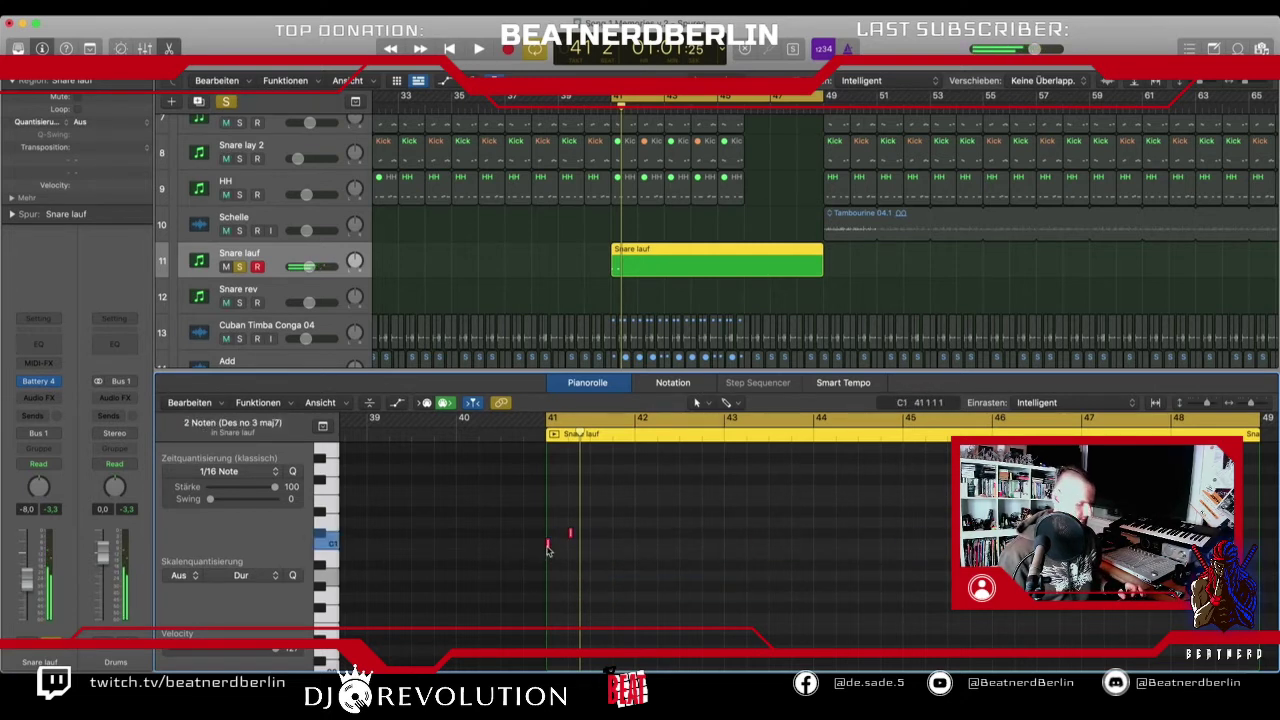
{"action": "left_click_drag", "start_coordinate": [548, 548], "coordinate": [637, 548]}
{"action": "left_click_drag", "start_coordinate": [724, 528], "coordinate": [1076, 546]}
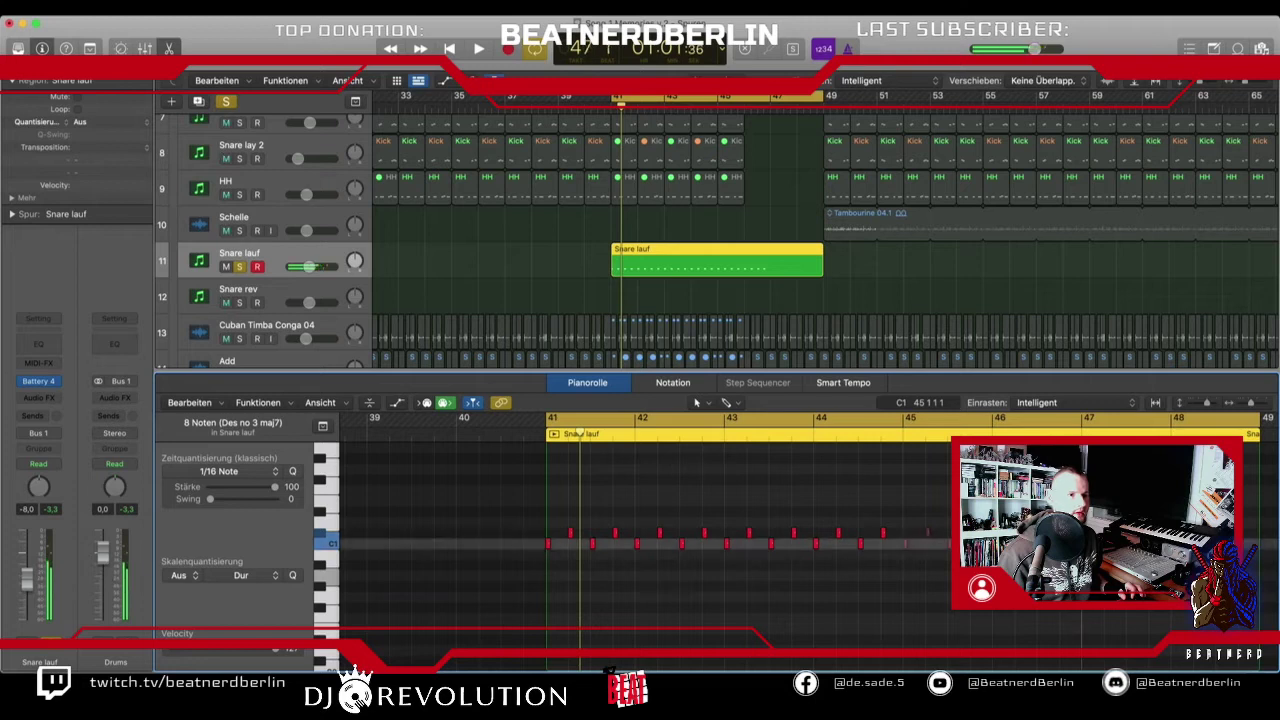
- Play back the soloed snare run from bar 41 and check it against the kick and snare tracks
{"action": "key", "text": "space"}
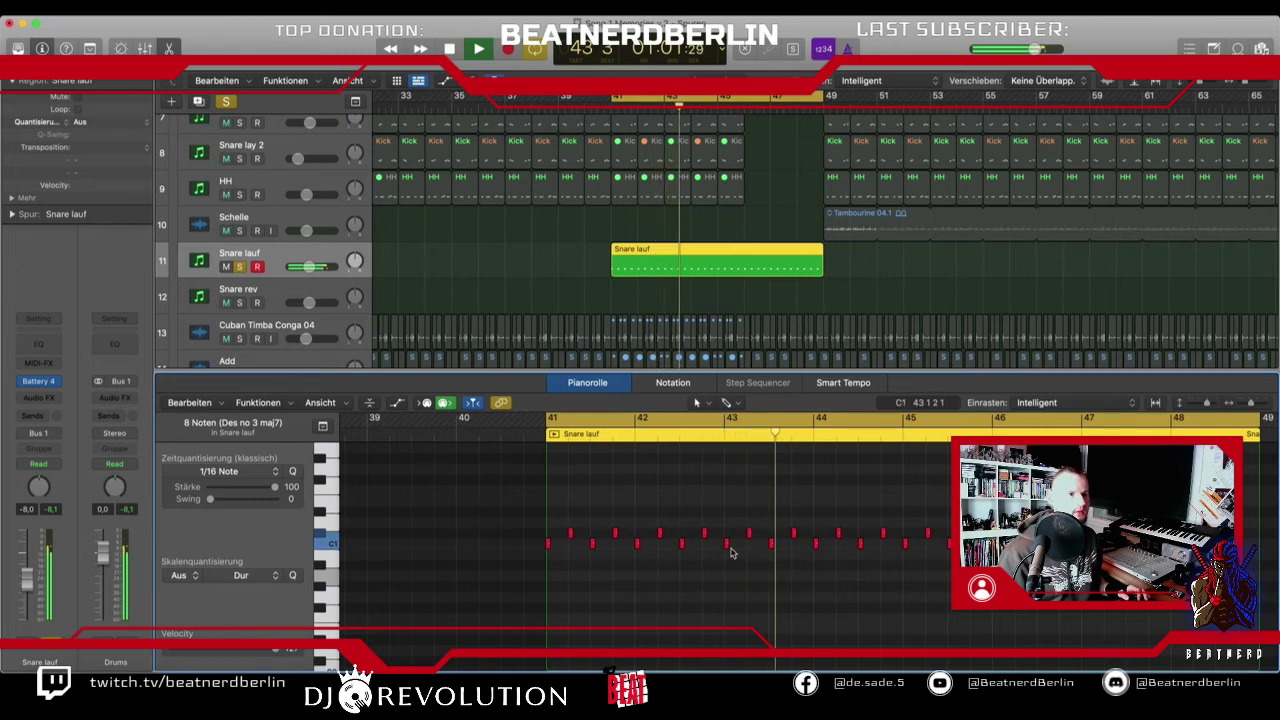
{"action": "scroll", "coordinate": [759, 293], "scroll_direction": "up", "scroll_amount": 5}
{"action": "key", "text": "space"}
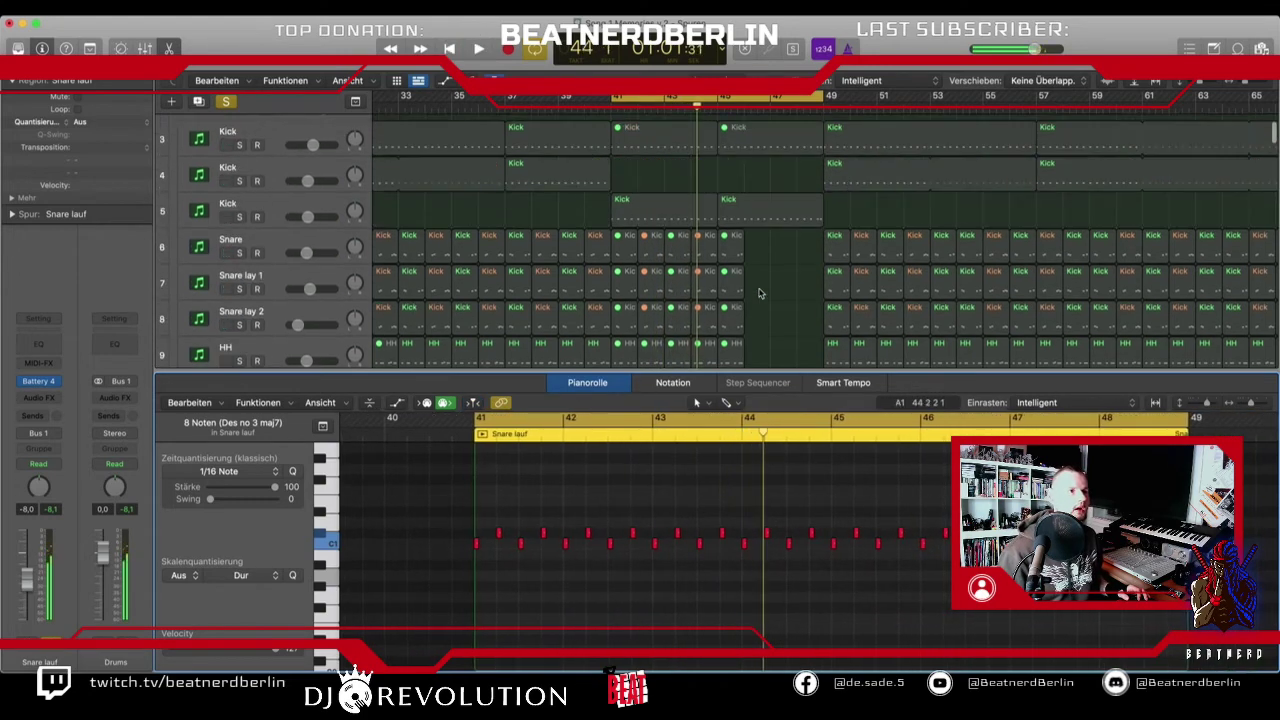
- Delete the Snare lauf notes after beat 2 of bar 45, keeping the alternating C1 and C#1 notes before them
{"action": "scroll", "coordinate": [760, 293], "scroll_direction": "up", "scroll_amount": 2}
{"action": "scroll", "coordinate": [760, 293], "scroll_direction": "down", "scroll_amount": 7}
{"action": "scroll", "coordinate": [656, 192], "scroll_direction": "up", "scroll_amount": 5}
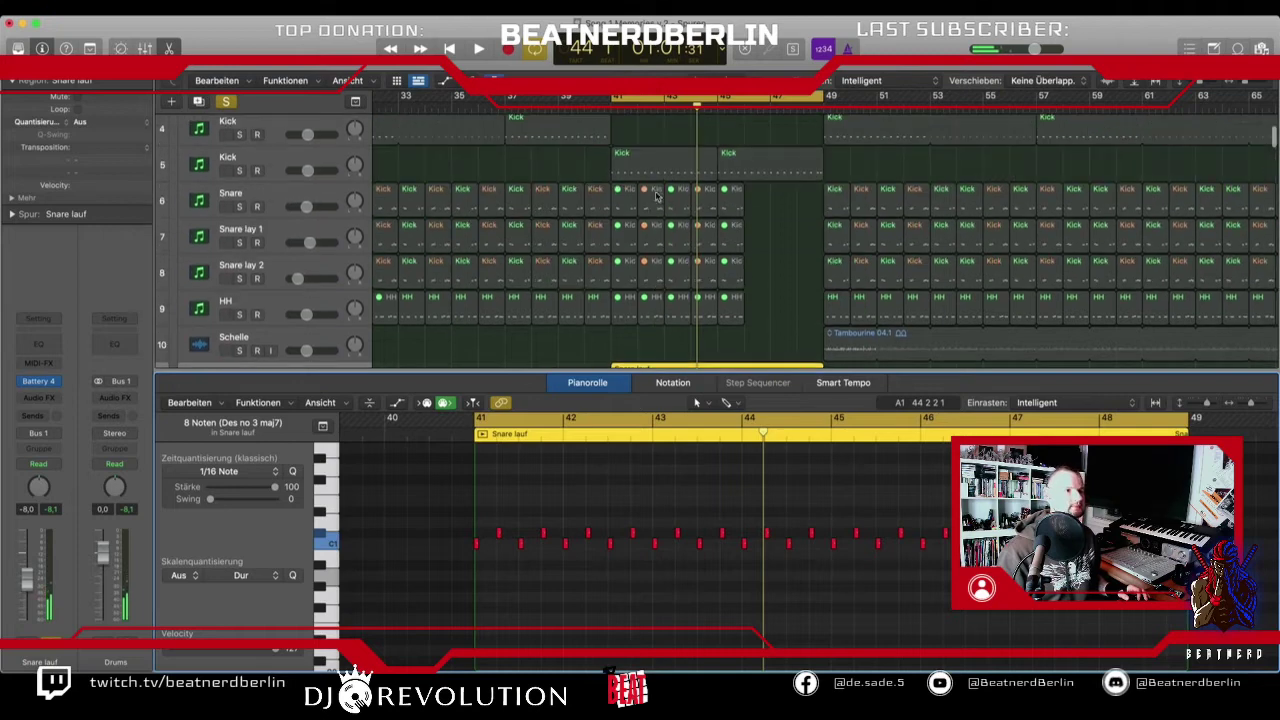
{"action": "scroll", "coordinate": [670, 212], "scroll_direction": "down", "scroll_amount": 6}
{"action": "scroll", "coordinate": [732, 138], "scroll_direction": "up", "scroll_amount": 3}
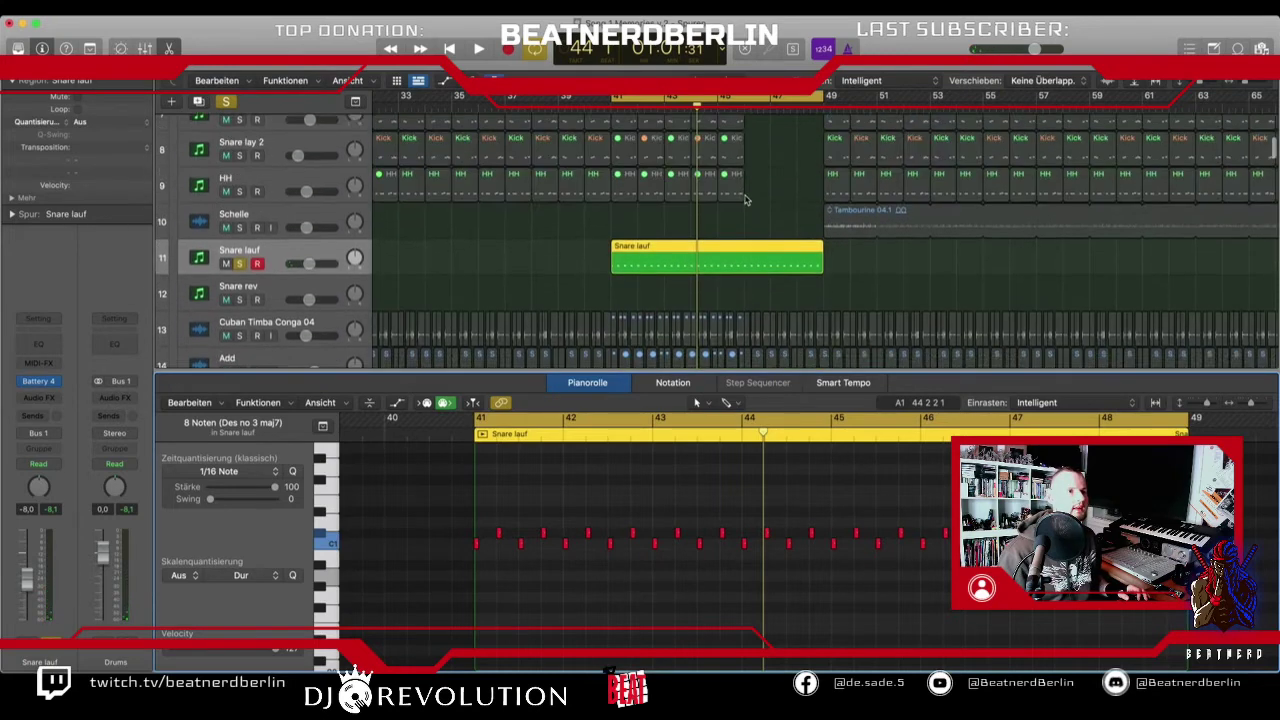
{"action": "left_click", "coordinate": [819, 478]}
{"action": "left_click_drag", "start_coordinate": [834, 513], "coordinate": [960, 556]}
{"action": "left_click_drag", "start_coordinate": [1195, 512], "coordinate": [874, 587]}
{"action": "key", "text": "super+Right"}
{"action": "key", "text": "super+Right"}
{"action": "key", "text": "super+Right"}
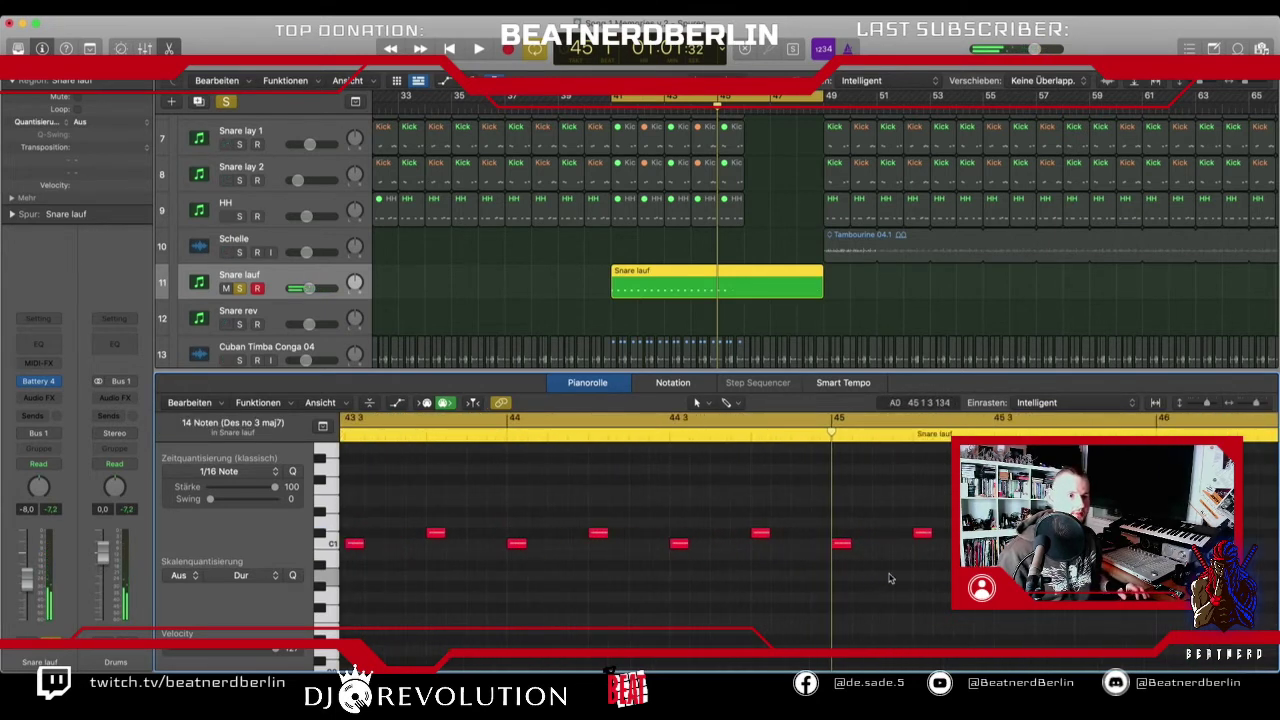
- Build an alternating eighth-note C1 and C#1 pattern in bar 45 and audition it with the cycle running from bar 45 to 49
{"action": "mouse_move", "coordinate": [918, 540]}
{"action": "left_mouse_down"}
{"action": "mouse_move", "coordinate": [882, 538]}
{"action": "mouse_move", "coordinate": [851, 556]}
{"action": "mouse_move", "coordinate": [879, 530]}
{"action": "mouse_move", "coordinate": [842, 557]}
{"action": "mouse_move", "coordinate": [922, 548]}
{"action": "left_mouse_up"}
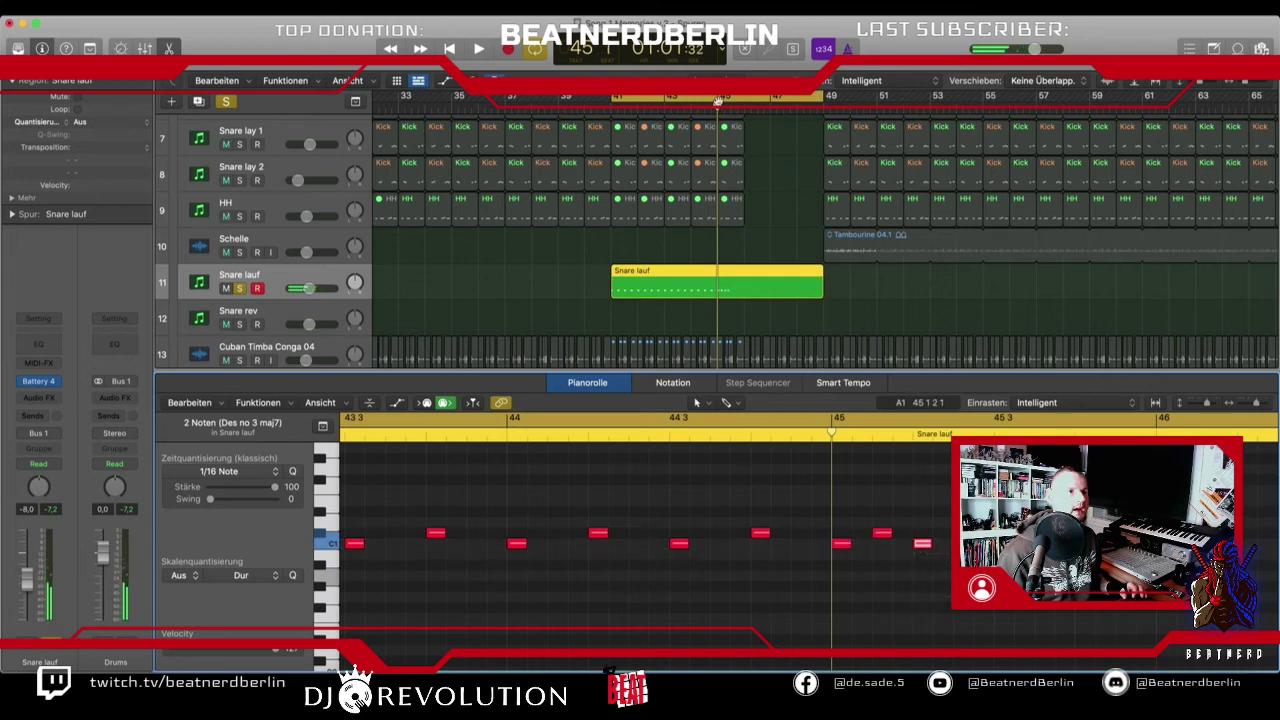
{"action": "left_click_drag", "start_coordinate": [717, 101], "coordinate": [823, 102]}
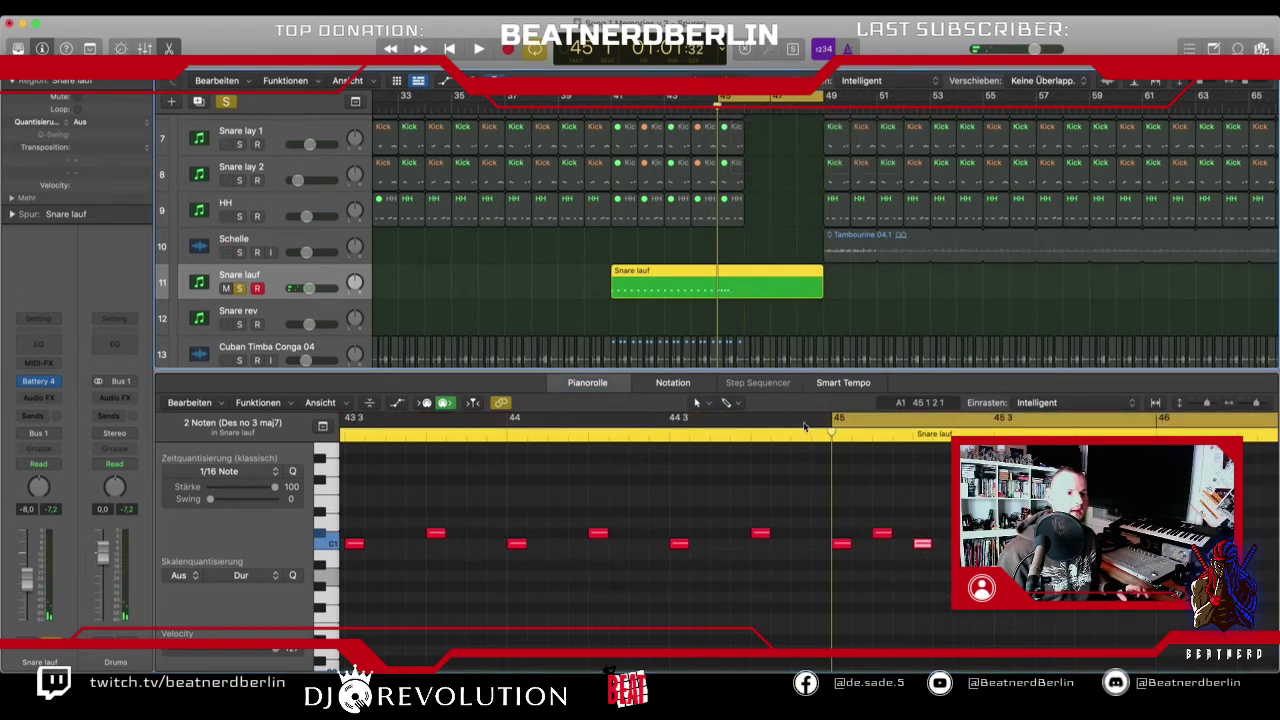
{"action": "key", "text": "space"}
{"action": "key", "text": "space"}
{"action": "left_click_drag", "start_coordinate": [958, 519], "coordinate": [999, 543]}
{"action": "key", "text": "ctrl+m"}
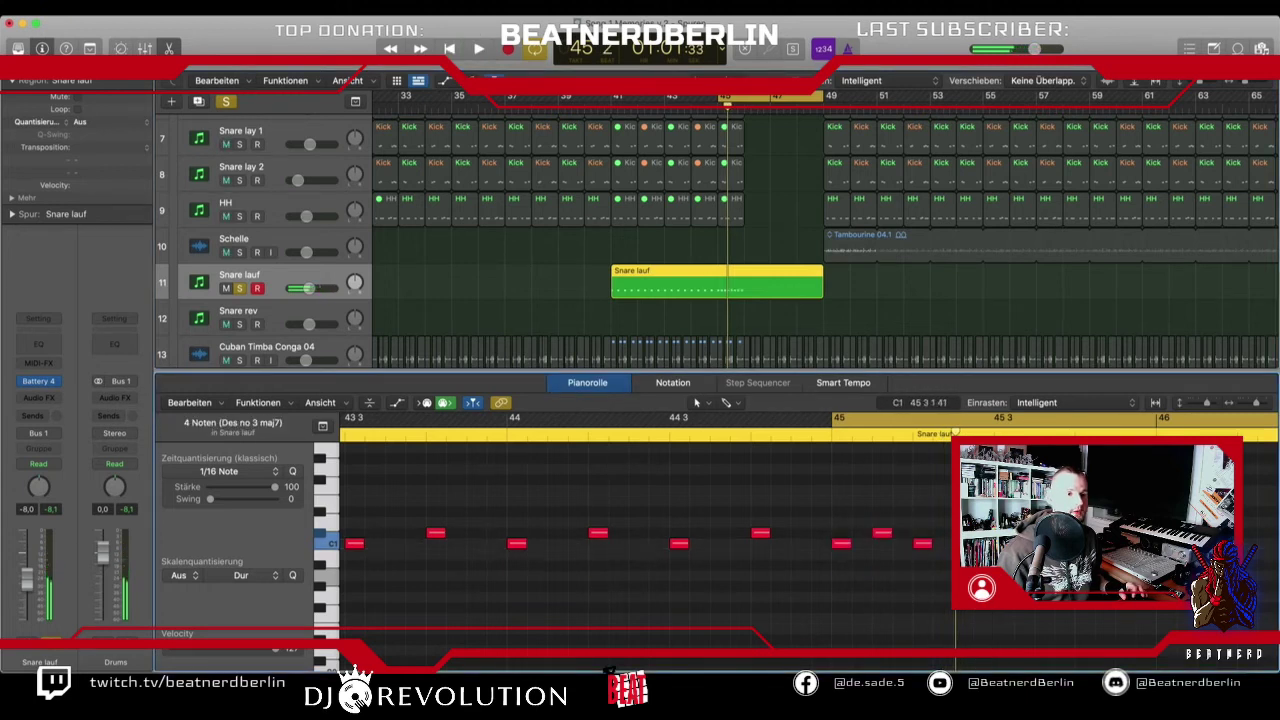
- Copy the alternating eighth-note pattern onward to fill the run through the end of bar 46
{"action": "scroll", "coordinate": [999, 543], "scroll_direction": "right", "scroll_amount": 2}
{"action": "key", "text": "super+Left"}
{"action": "left_click_drag", "start_coordinate": [950, 578], "coordinate": [752, 594]}
{"action": "left_click_drag", "start_coordinate": [755, 549], "coordinate": [937, 548]}
{"action": "scroll", "coordinate": [937, 548], "scroll_direction": "right", "scroll_amount": 5}
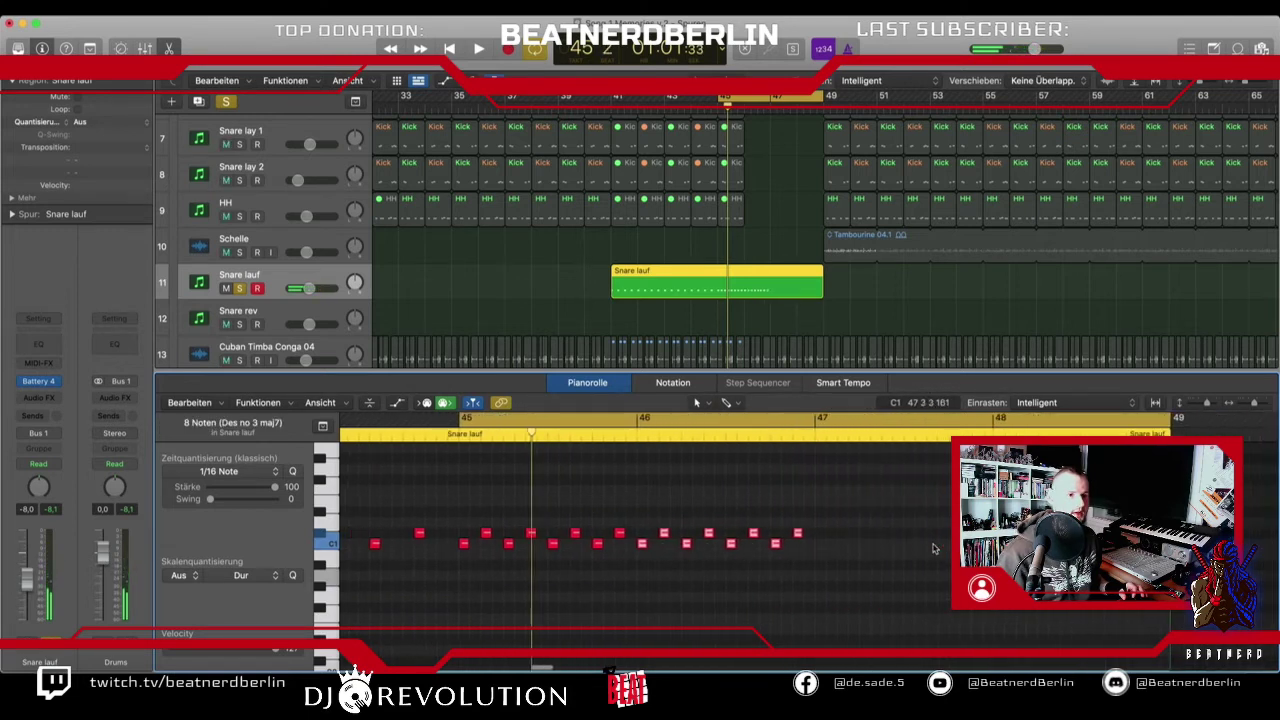
{"action": "left_click", "coordinate": [661, 567]}
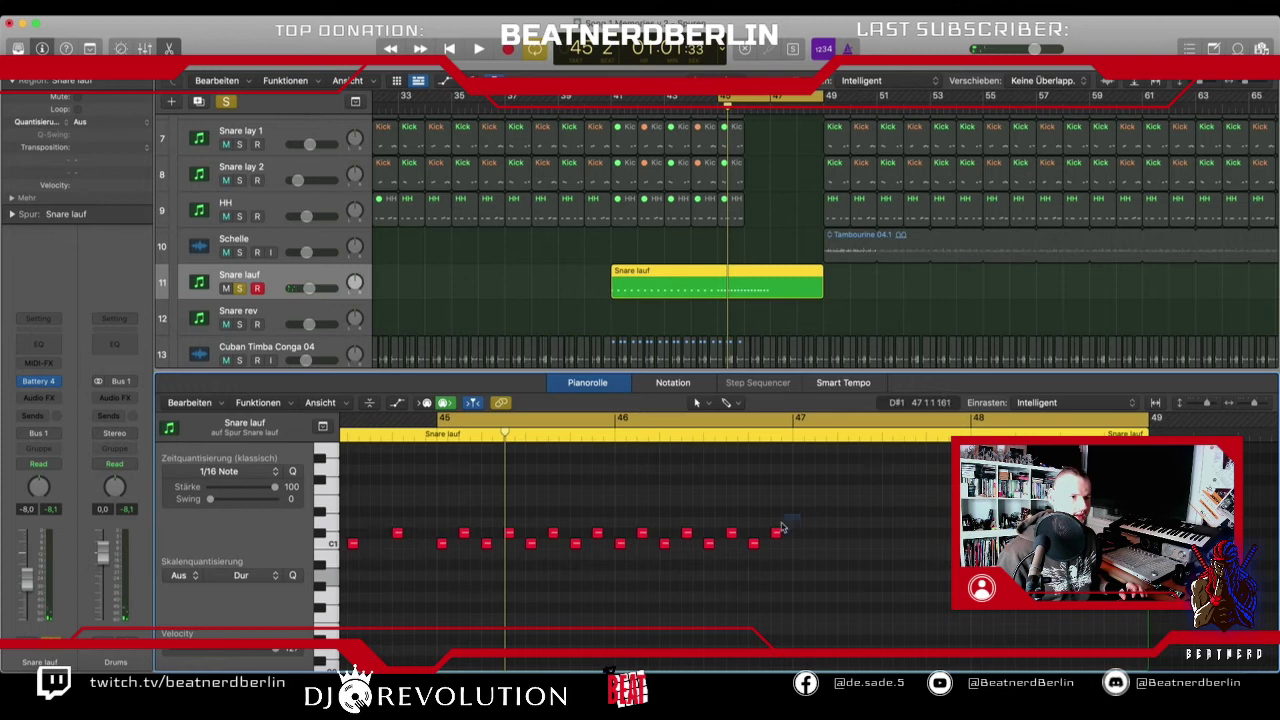
- Fill bars 47 and 48 of the Snare lauf region with C1 and C#1 notes alternating in sixteenths
{"action": "left_click_drag", "start_coordinate": [783, 527], "coordinate": [810, 535]}
{"action": "left_click", "coordinate": [817, 554]}
{"action": "left_click_drag", "start_coordinate": [823, 520], "coordinate": [1022, 547]}
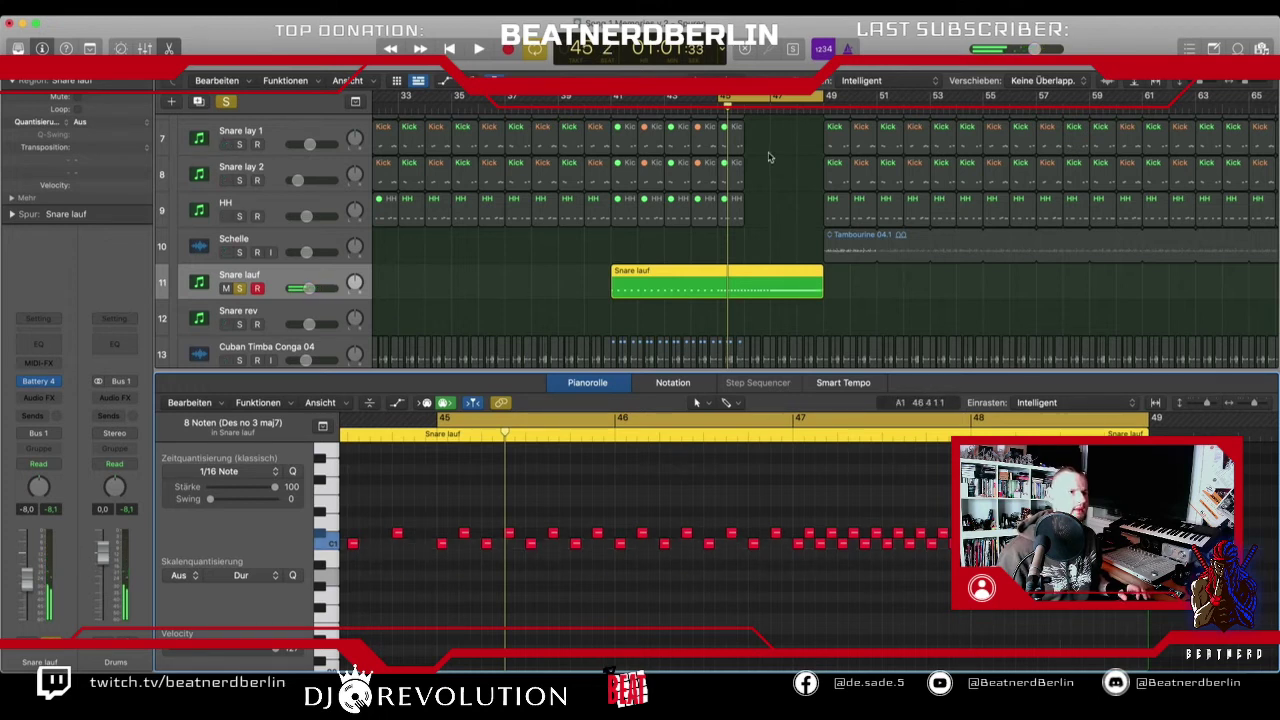
- Turn off the cycle and the solo, and start playback of the full mix from about bar 39
{"action": "left_click_drag", "start_coordinate": [726, 100], "coordinate": [578, 96]}
{"action": "left_click", "coordinate": [578, 96]}
{"action": "left_click", "coordinate": [228, 102]}
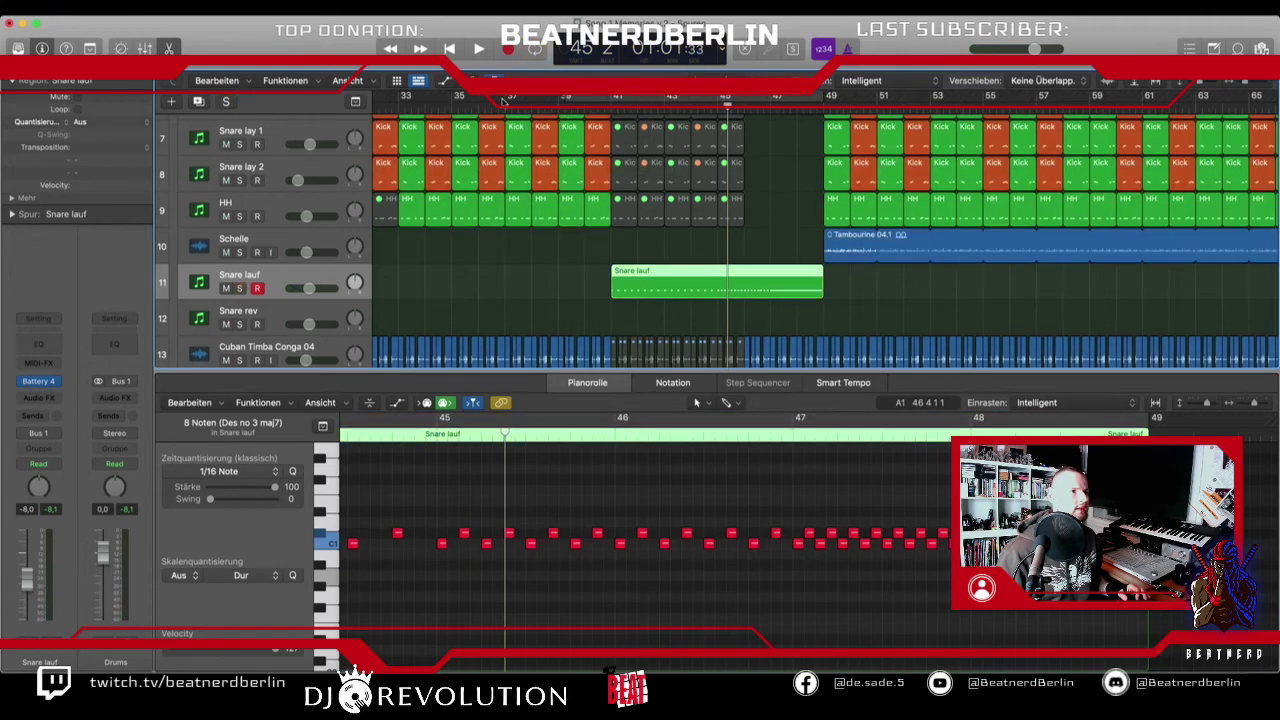
{"action": "left_click", "coordinate": [556, 104]}
{"action": "key", "text": "space"}
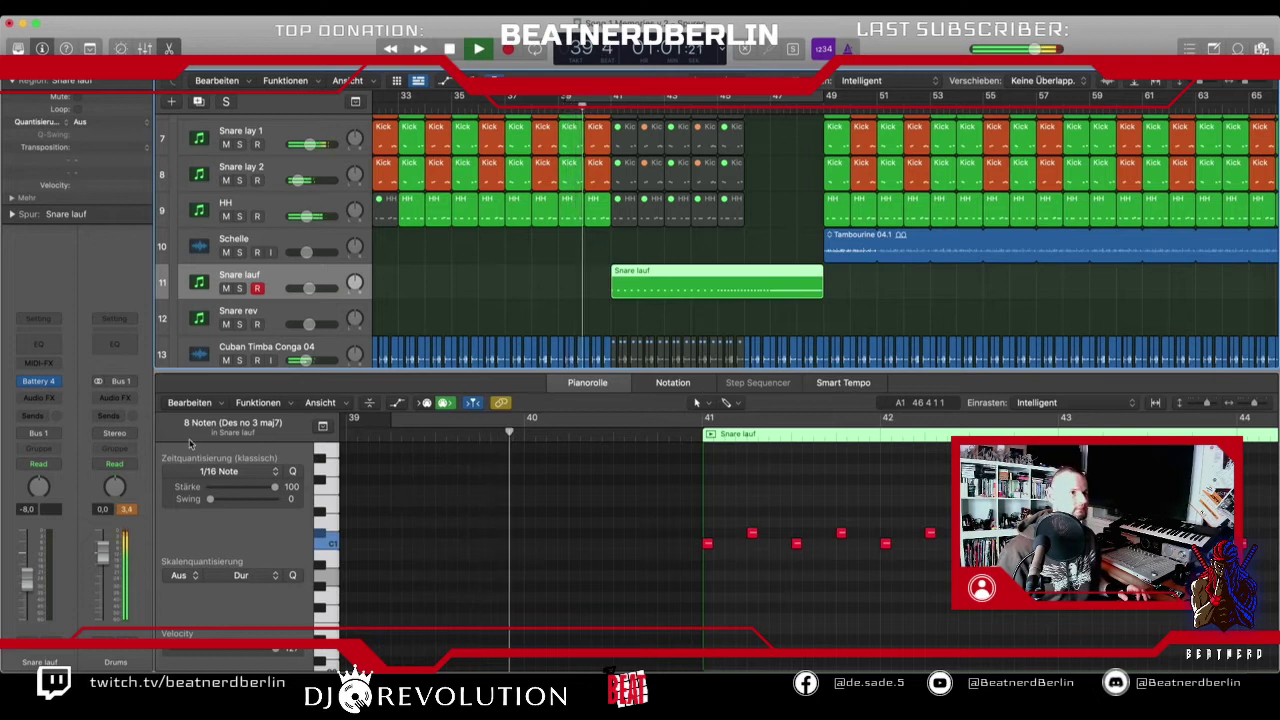
- Raise the Snare lauf track's volume to -6.0 dB while listening to the run in the full mix
{"action": "left_click_drag", "start_coordinate": [307, 290], "coordinate": [312, 289]}
{"action": "scroll", "coordinate": [496, 364], "scroll_direction": "left", "scroll_amount": 2}
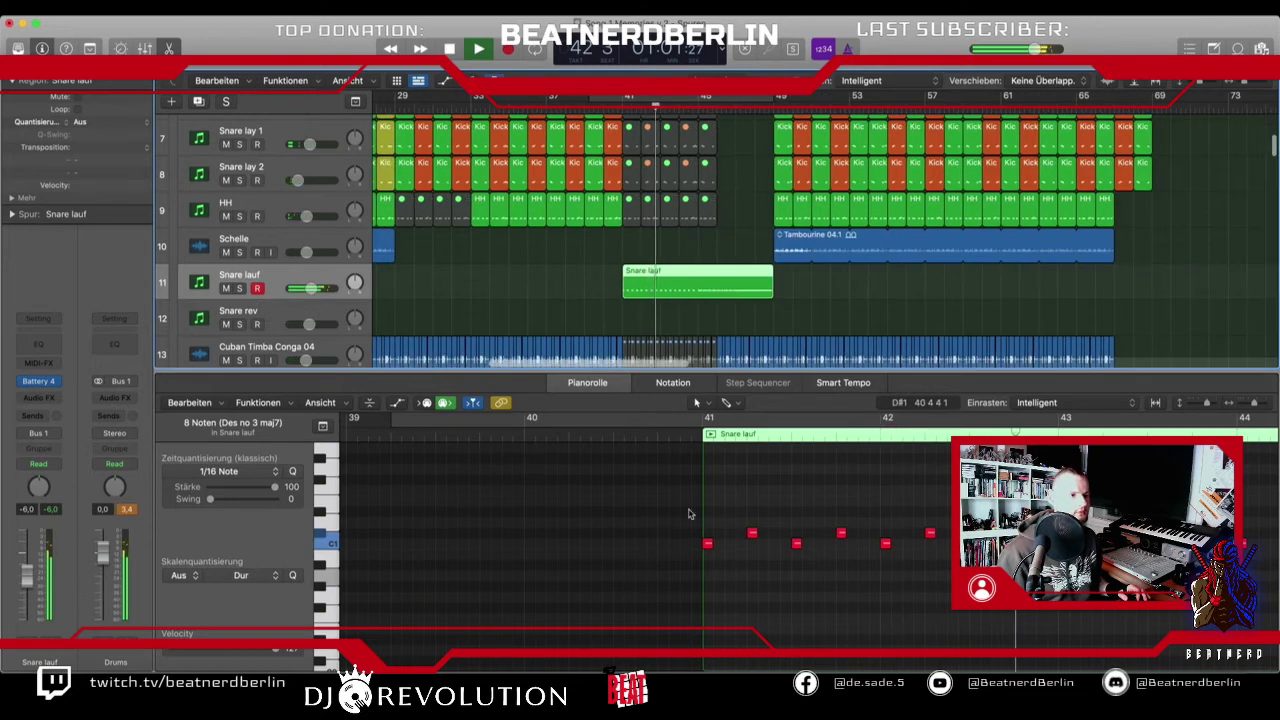
{"action": "scroll", "coordinate": [689, 514], "scroll_direction": "left", "scroll_amount": 3}
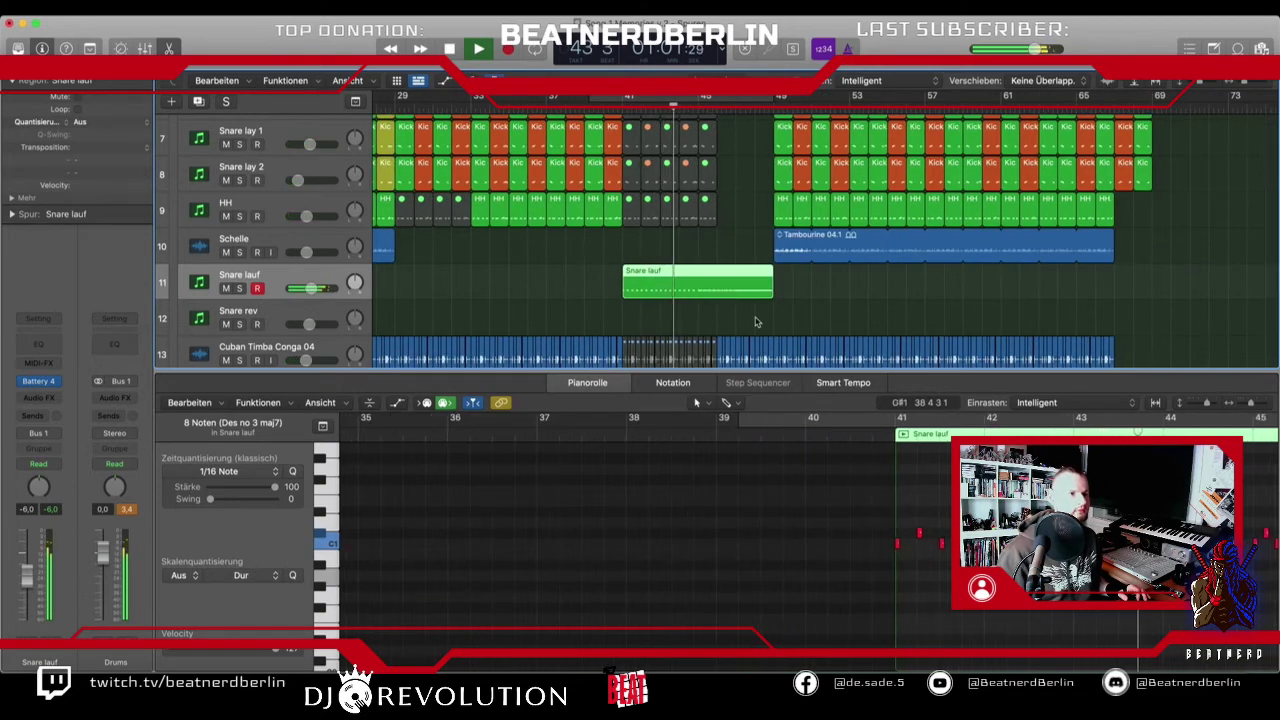
{"action": "scroll", "coordinate": [756, 322], "scroll_direction": "right", "scroll_amount": 3}
{"action": "scroll", "coordinate": [777, 516], "scroll_direction": "right", "scroll_amount": 5}
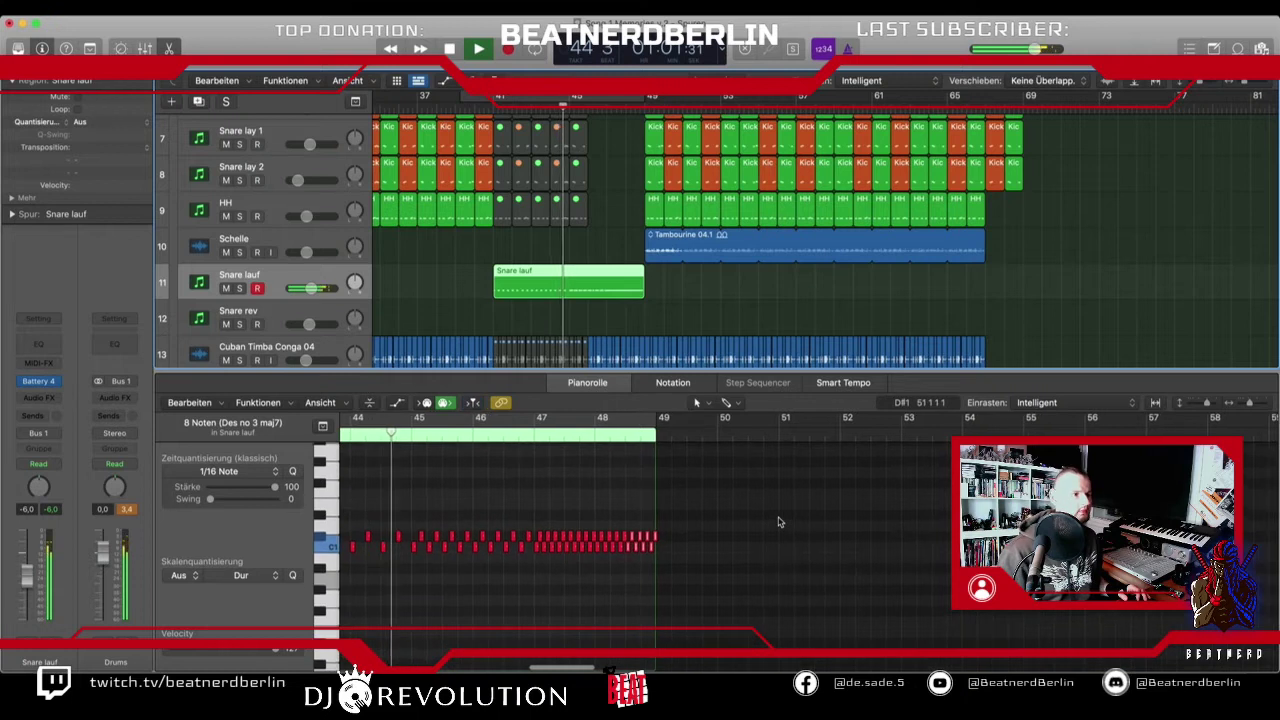
{"action": "scroll", "coordinate": [780, 521], "scroll_direction": "up", "scroll_amount": 3}
{"action": "scroll", "coordinate": [780, 530], "scroll_direction": "down", "scroll_amount": 1}
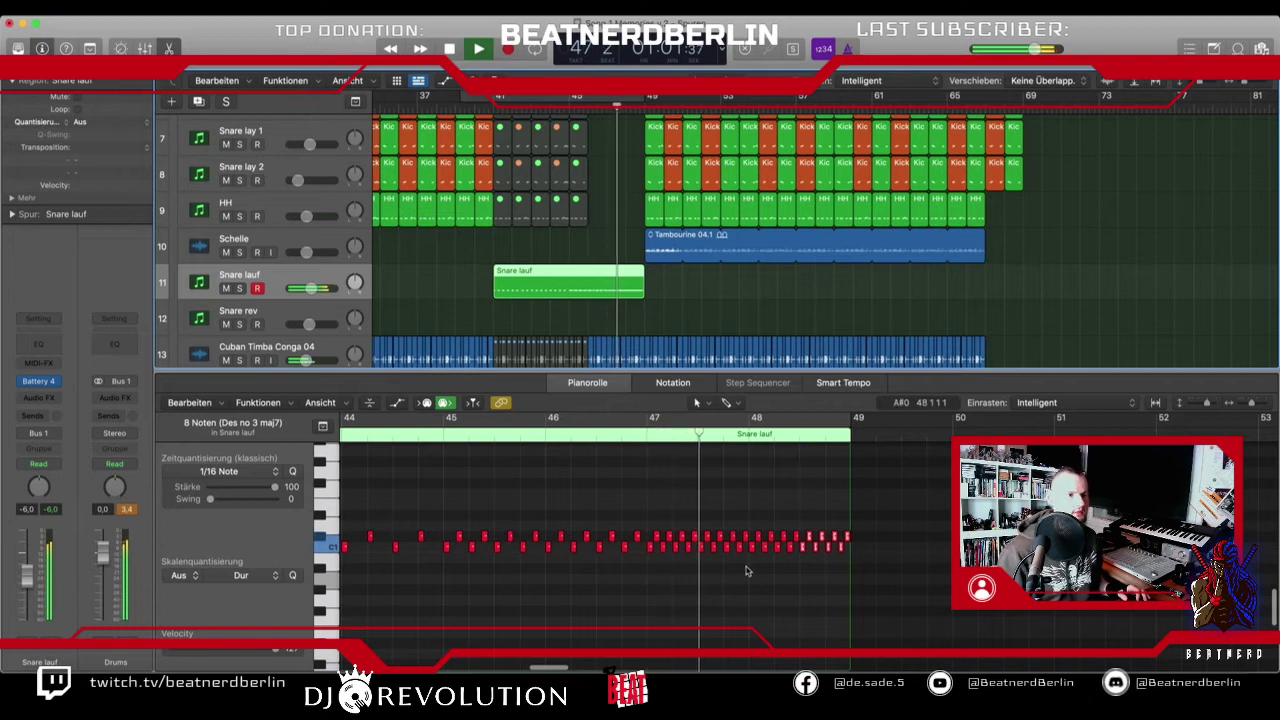
- Set the piano roll snapping to 1/64 and shorten all notes in bar 48 to half their length
{"action": "left_click_drag", "start_coordinate": [757, 525], "coordinate": [847, 581]}
{"action": "key", "text": "super+Right"}
{"action": "key", "text": "super+Right"}
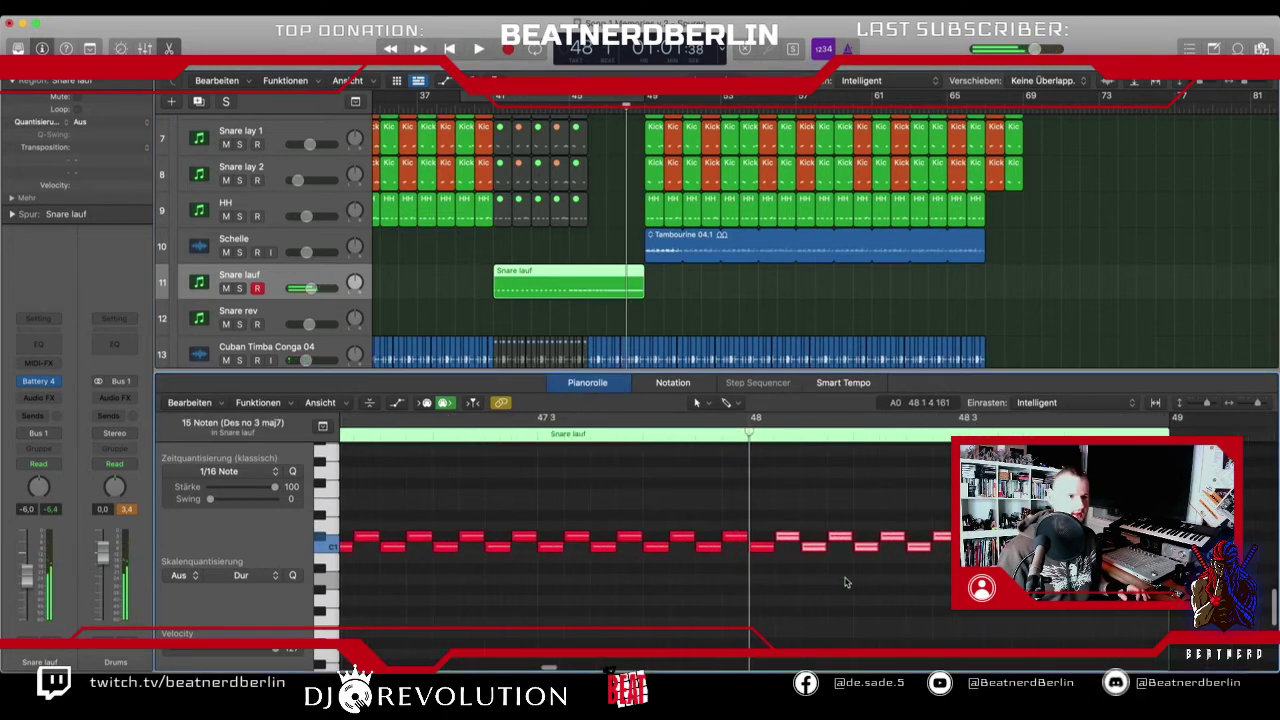
{"action": "left_click_drag", "start_coordinate": [766, 510], "coordinate": [1162, 644]}
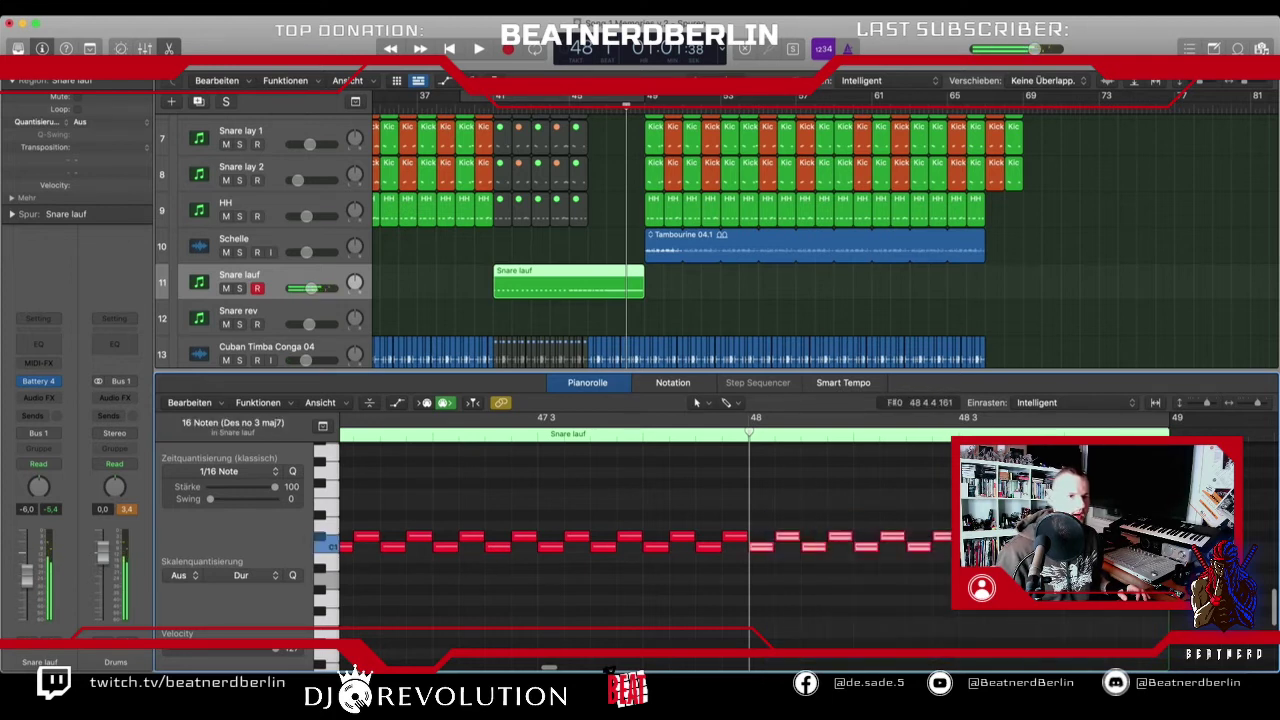
{"action": "left_click", "coordinate": [1096, 405]}
{"action": "left_click", "coordinate": [1037, 547]}
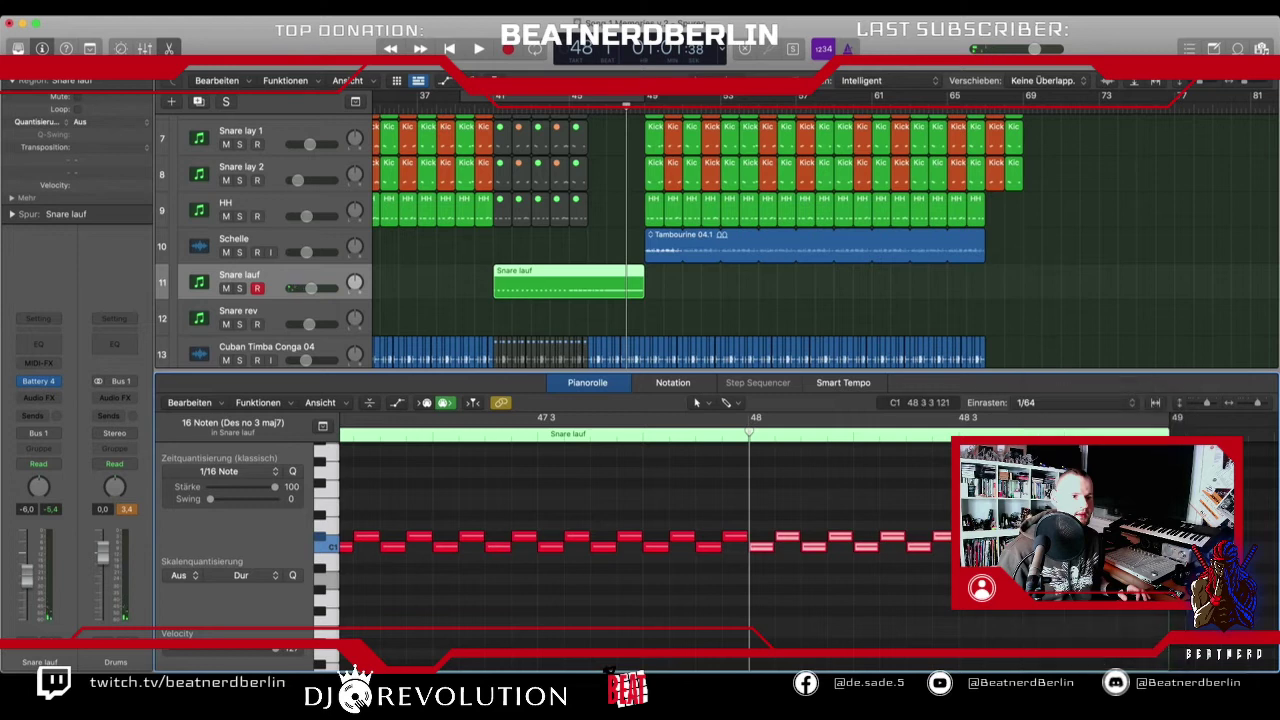
{"action": "left_click_drag", "start_coordinate": [1033, 546], "coordinate": [1021, 546]}
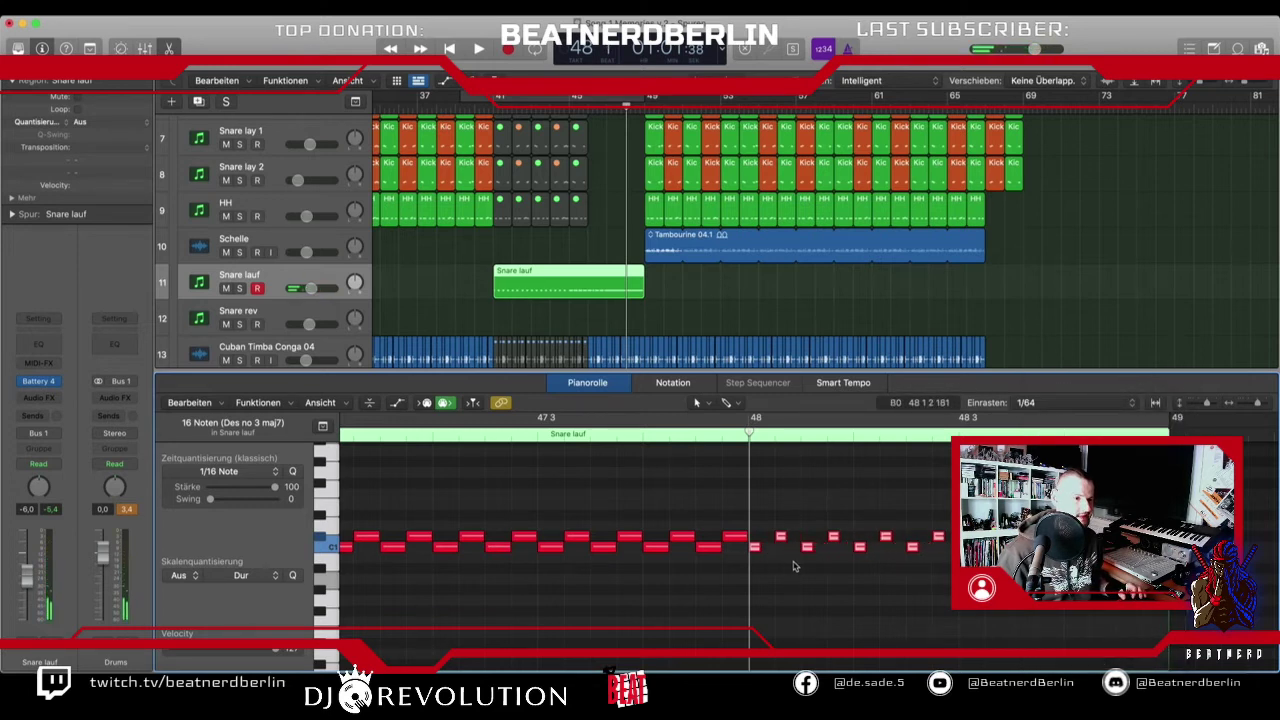
- Delete all bar 48 notes except the first pair, and copy that pair to fill the bar with alternating thirty-second notes
{"action": "left_click_drag", "start_coordinate": [794, 564], "coordinate": [1160, 488]}
{"action": "key", "text": "BackSpace"}
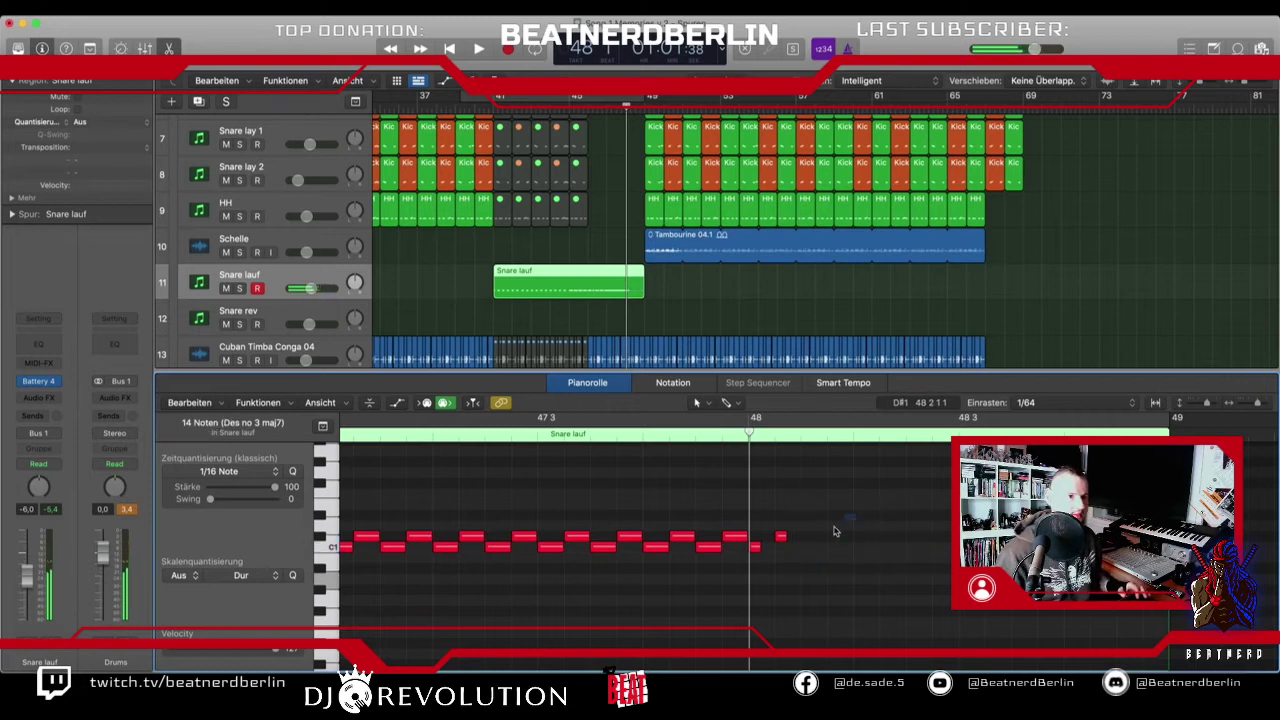
{"action": "left_click_drag", "start_coordinate": [835, 528], "coordinate": [757, 577]}
{"action": "left_click", "coordinate": [778, 546]}
{"action": "left_click_drag", "start_coordinate": [783, 536], "coordinate": [810, 551]}
{"action": "left_click", "coordinate": [755, 546], "text": "shift"}
{"action": "left_click_drag", "start_coordinate": [857, 525], "coordinate": [755, 557]}
{"action": "left_click_drag", "start_coordinate": [834, 550], "coordinate": [855, 550]}
{"action": "left_click_drag", "start_coordinate": [950, 512], "coordinate": [958, 552]}
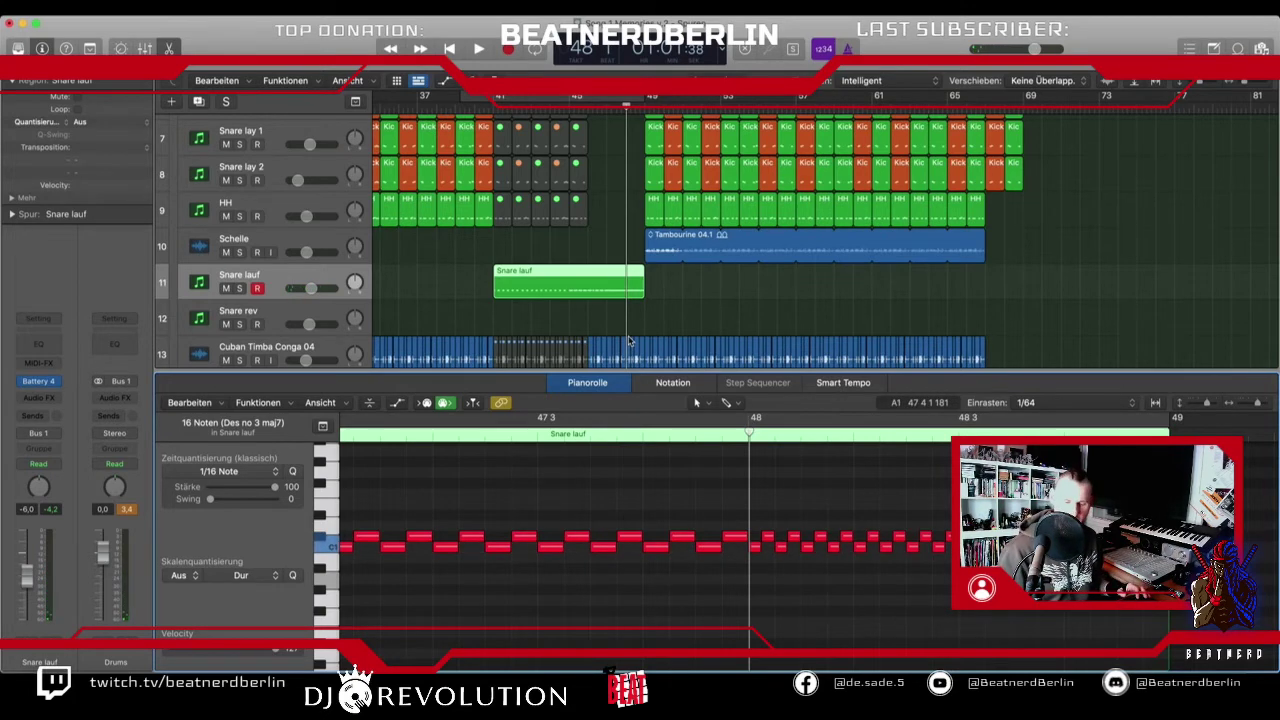
- Close the piano roll and set the cycle range from bar 41 to 49
{"action": "scroll", "coordinate": [629, 341], "scroll_direction": "left", "scroll_amount": 3}
{"action": "key", "text": "e"}
{"action": "key", "text": "super+Left"}
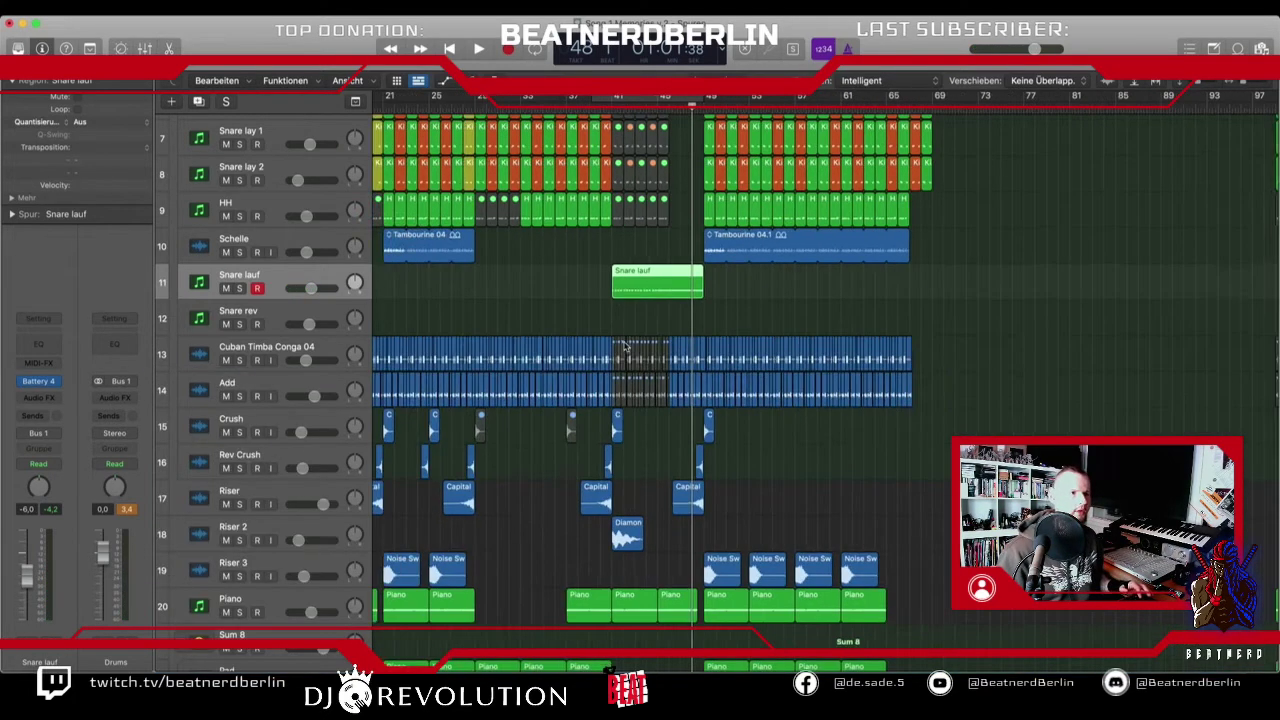
{"action": "scroll", "coordinate": [623, 346], "scroll_direction": "up", "scroll_amount": 3}
{"action": "key", "text": "super+Right"}
{"action": "key", "text": "super+Right"}
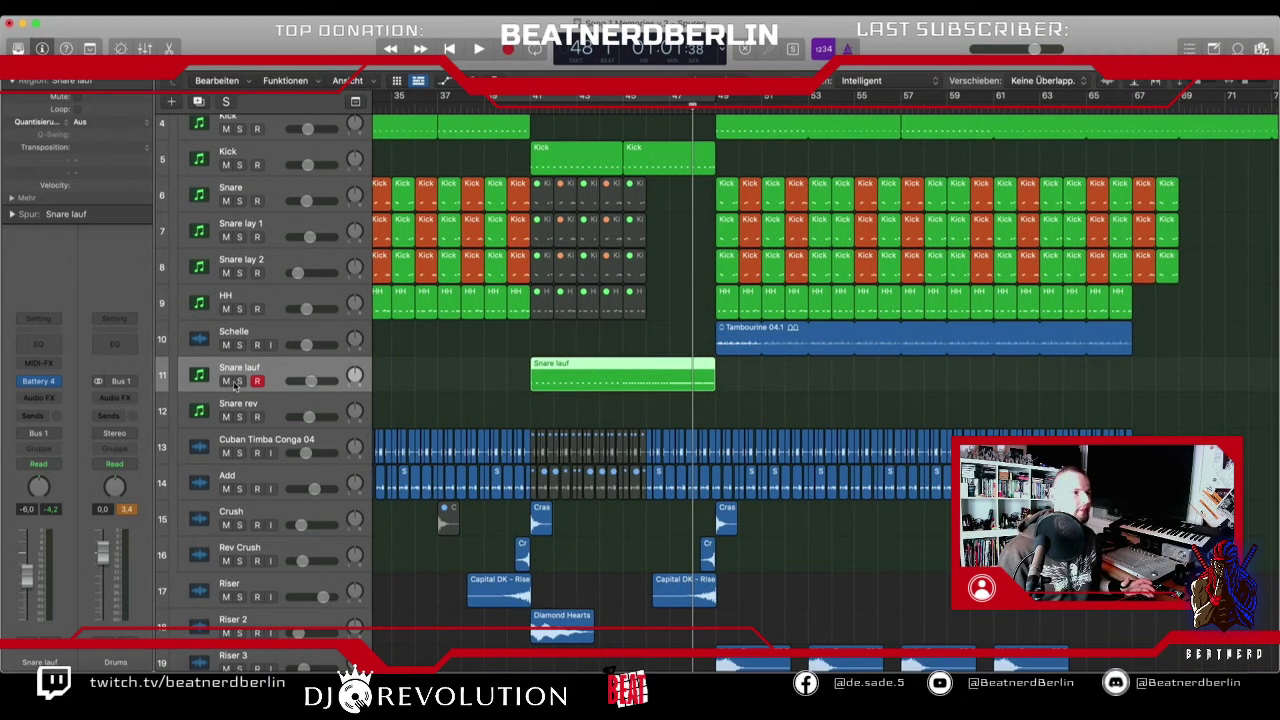
{"action": "scroll", "coordinate": [360, 368], "scroll_direction": "down", "scroll_amount": 1}
{"action": "scroll", "coordinate": [374, 346], "scroll_direction": "up", "scroll_amount": 1}
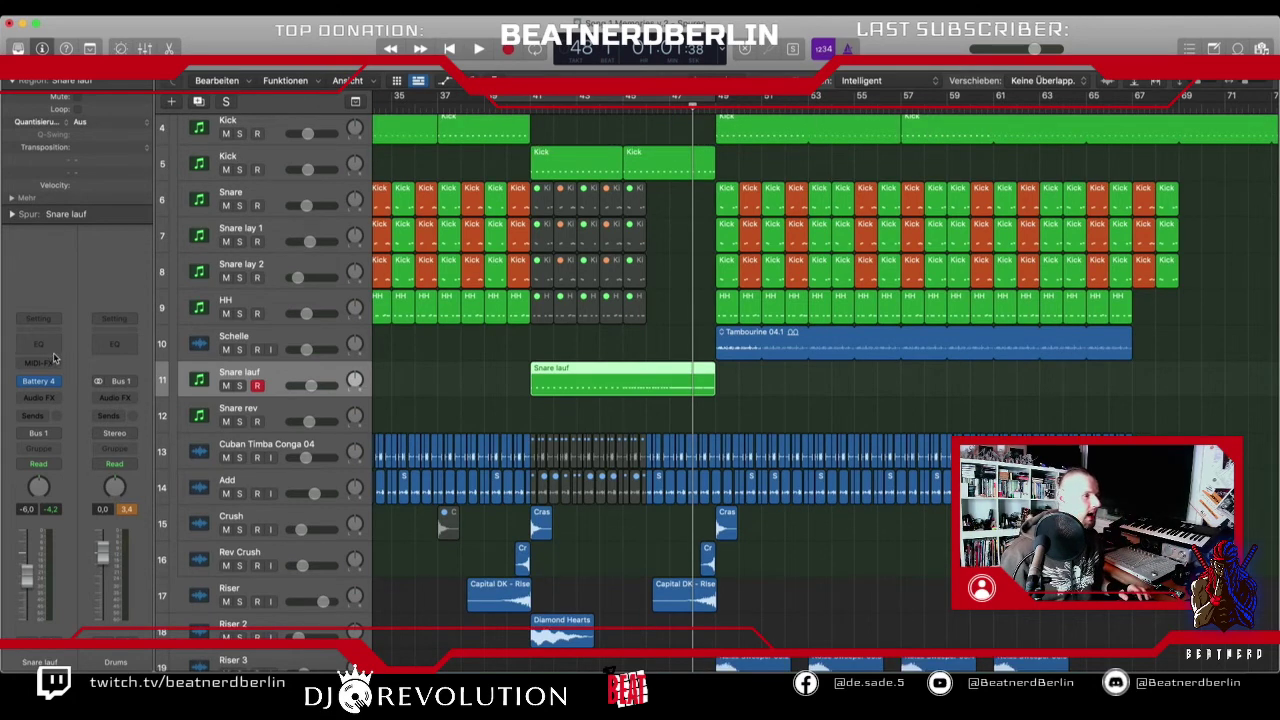
{"action": "left_click_drag", "start_coordinate": [520, 99], "coordinate": [715, 100]}
- Insert the stereo FabFilter FF Simplon plug-in as an audio effect on the Snare lauf track
{"action": "left_click", "coordinate": [42, 397]}
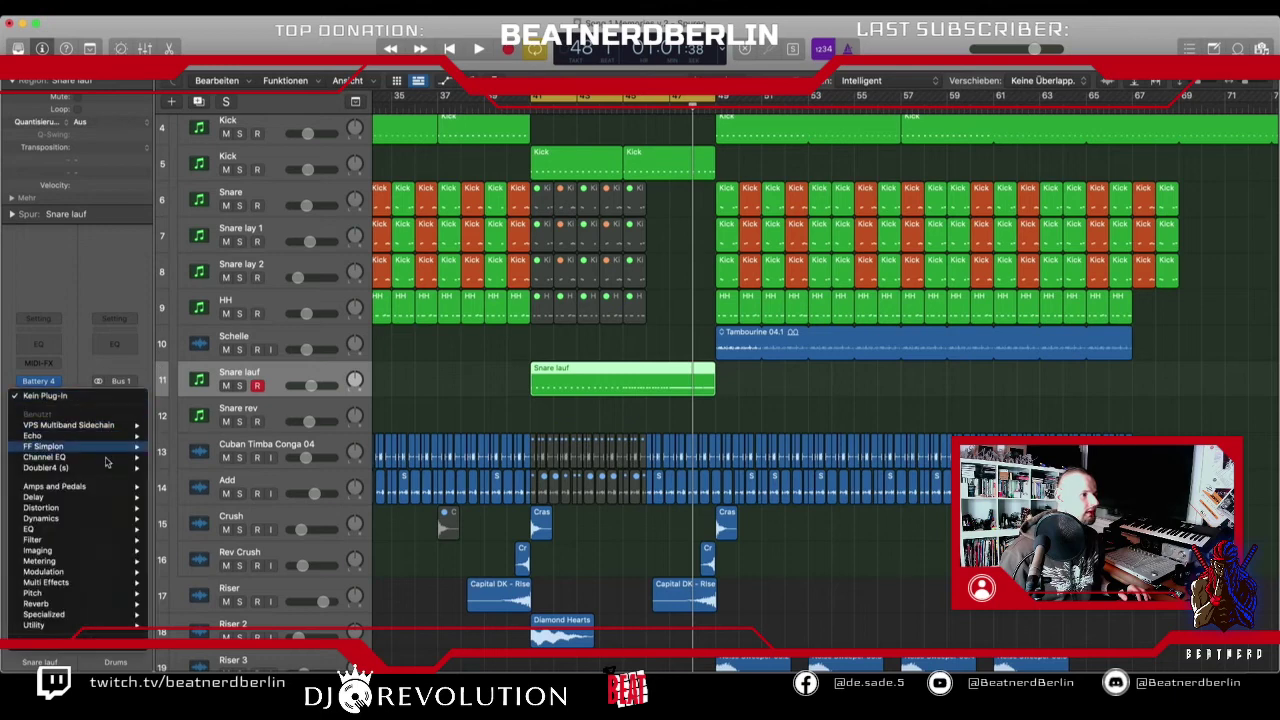
{"action": "mouse_move", "coordinate": [70, 635]}
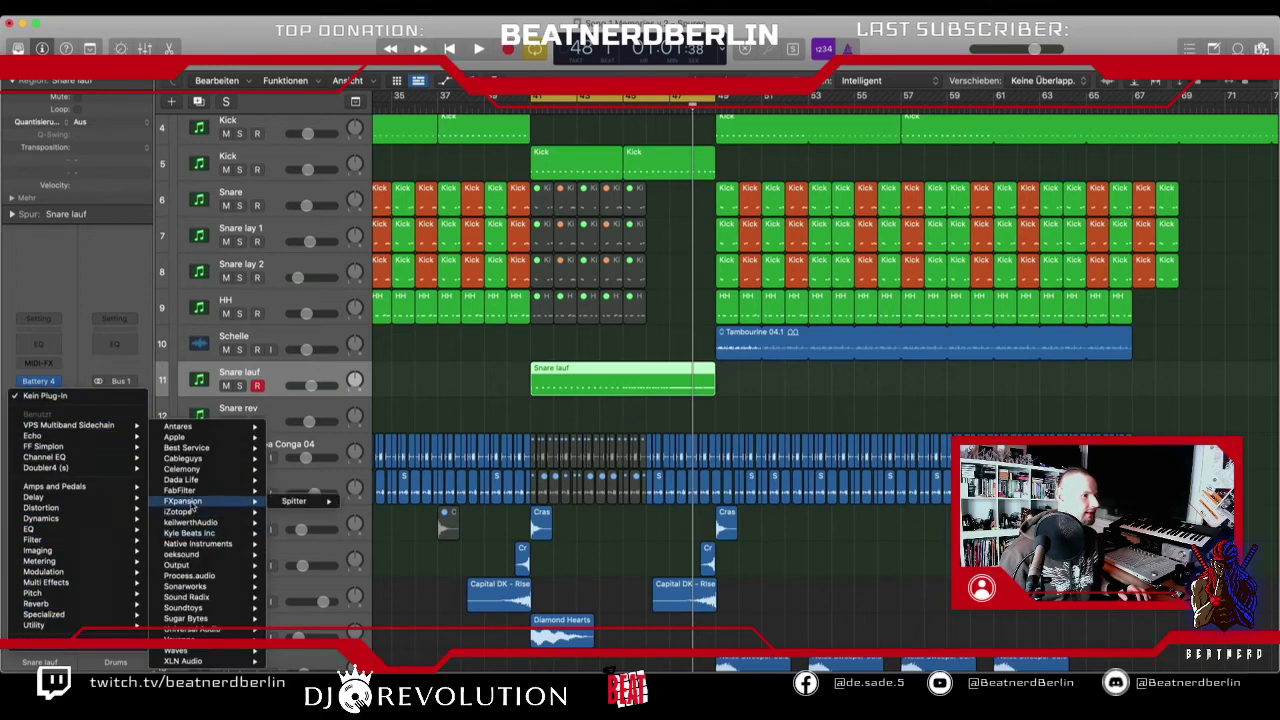
{"action": "mouse_move", "coordinate": [216, 492]}
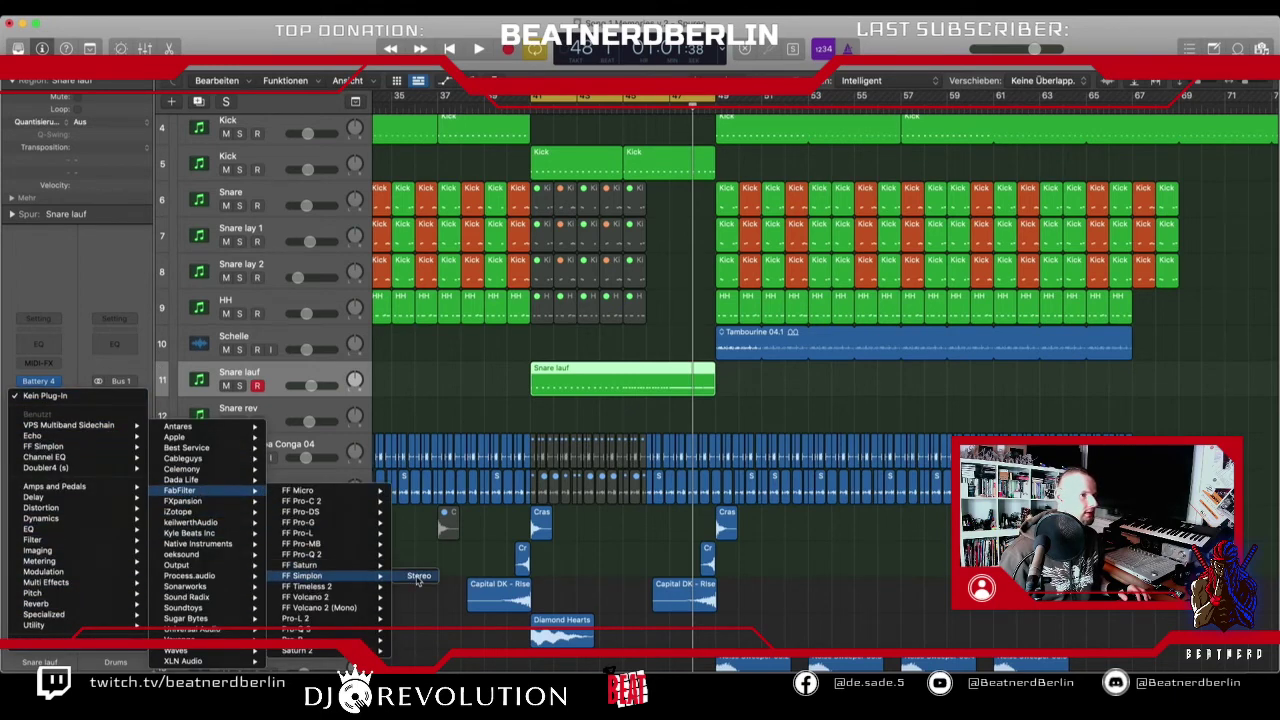
{"action": "left_click", "coordinate": [418, 577]}
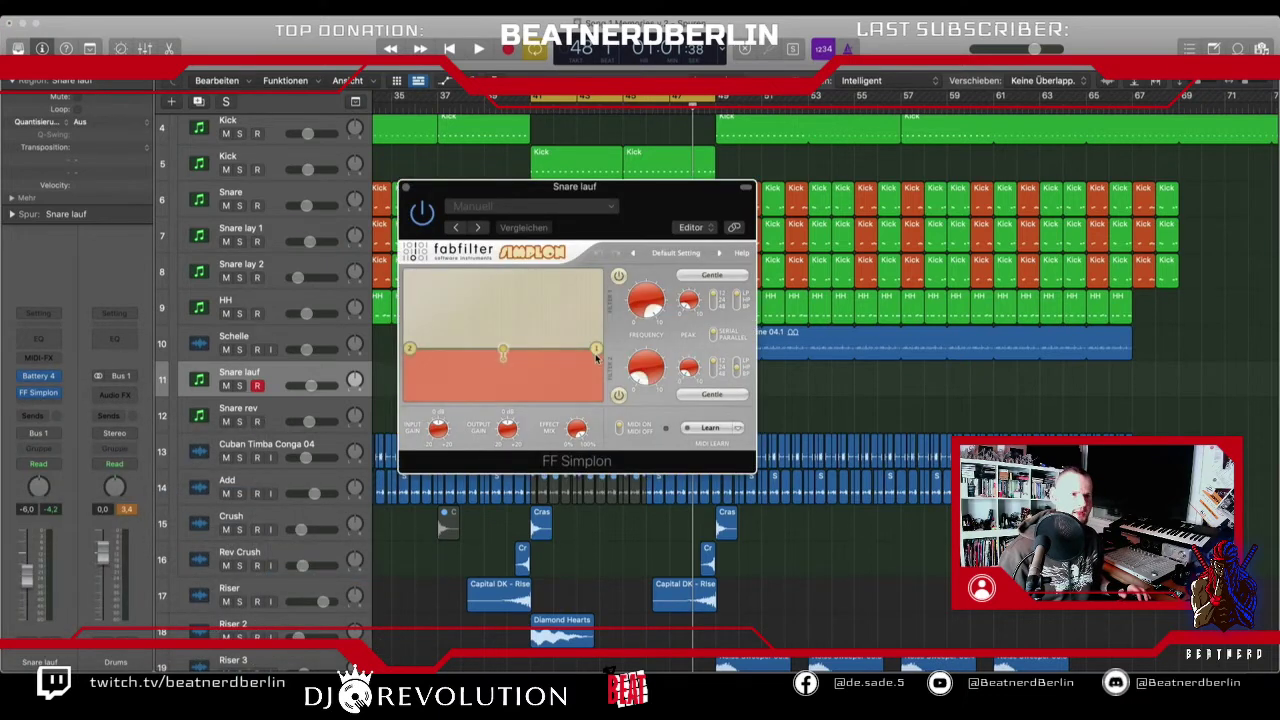
- Try sweeping Simplon's two filter frequencies while the snare run plays
{"action": "left_click_drag", "start_coordinate": [637, 372], "coordinate": [668, 507]}
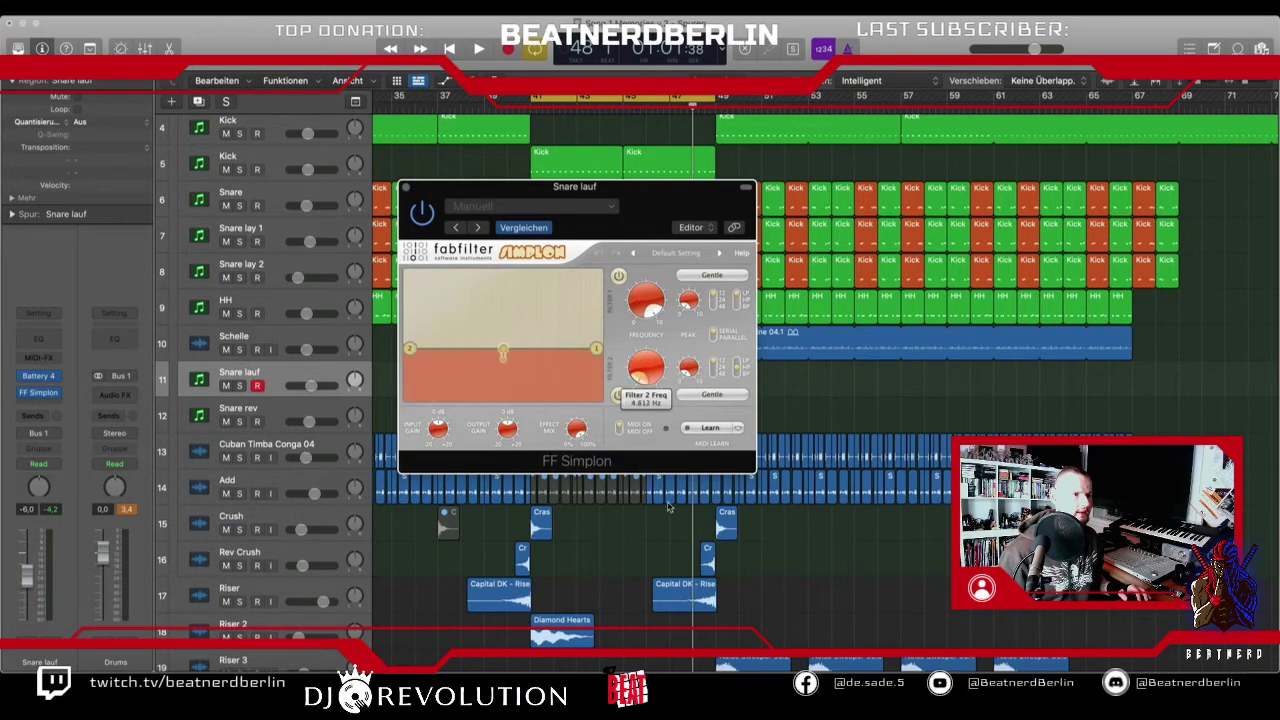
{"action": "left_click_drag", "start_coordinate": [600, 398], "coordinate": [634, 222]}
{"action": "key", "text": "space"}
{"action": "left_click_drag", "start_coordinate": [636, 288], "coordinate": [729, 358]}
{"action": "key", "text": "space"}
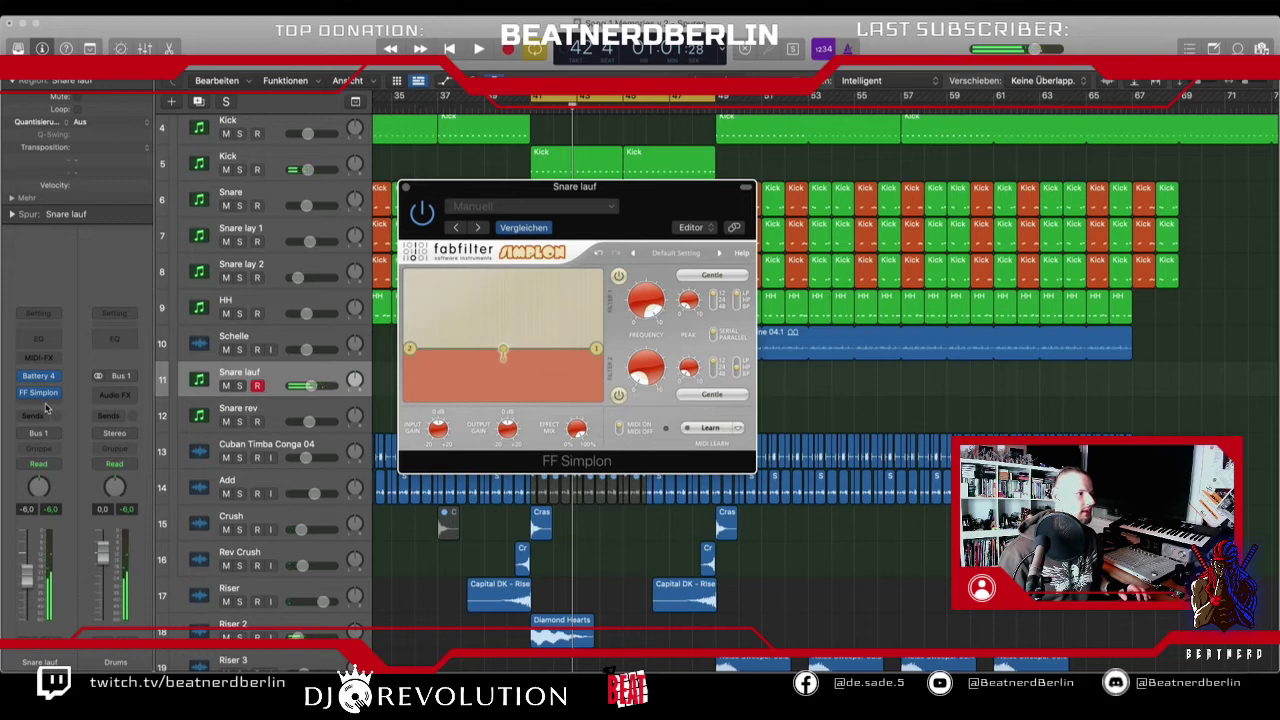
- Set the Snare lauf track's automation mode to Touch, try a Simplon filter frequency sweep during playback, and close the plug-in
{"action": "left_click", "coordinate": [40, 463]}
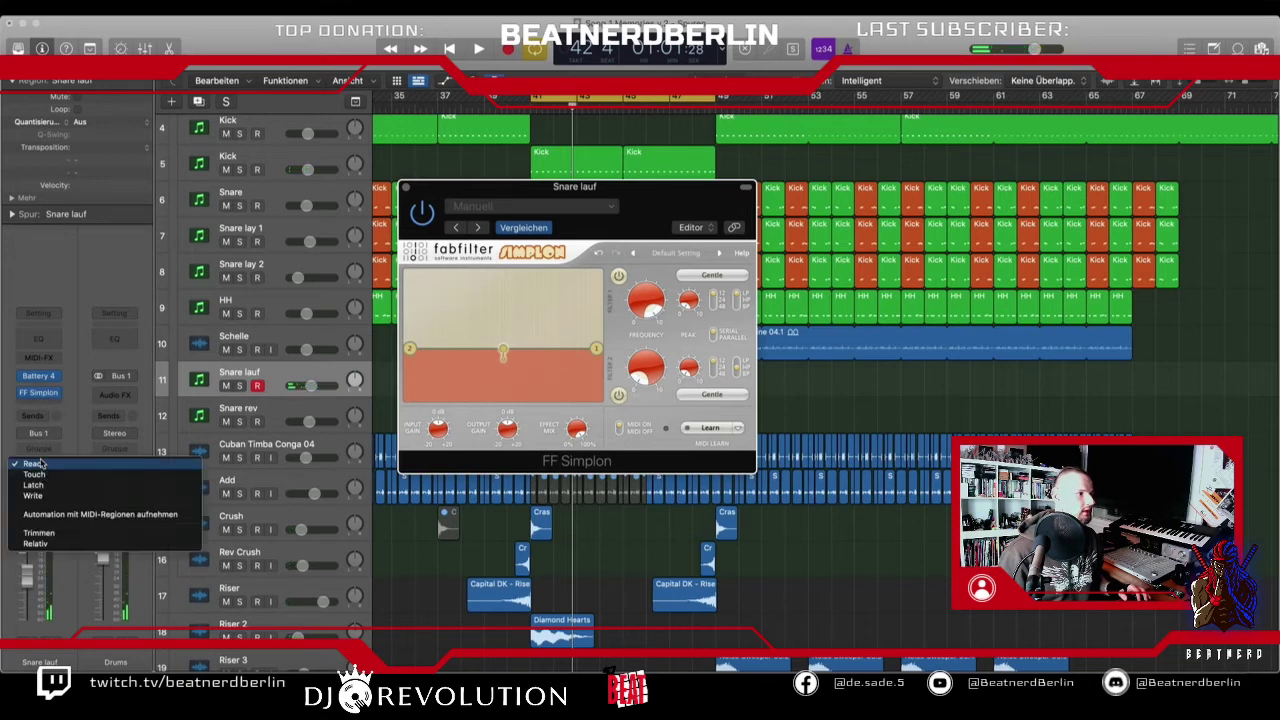
{"action": "left_click", "coordinate": [58, 479]}
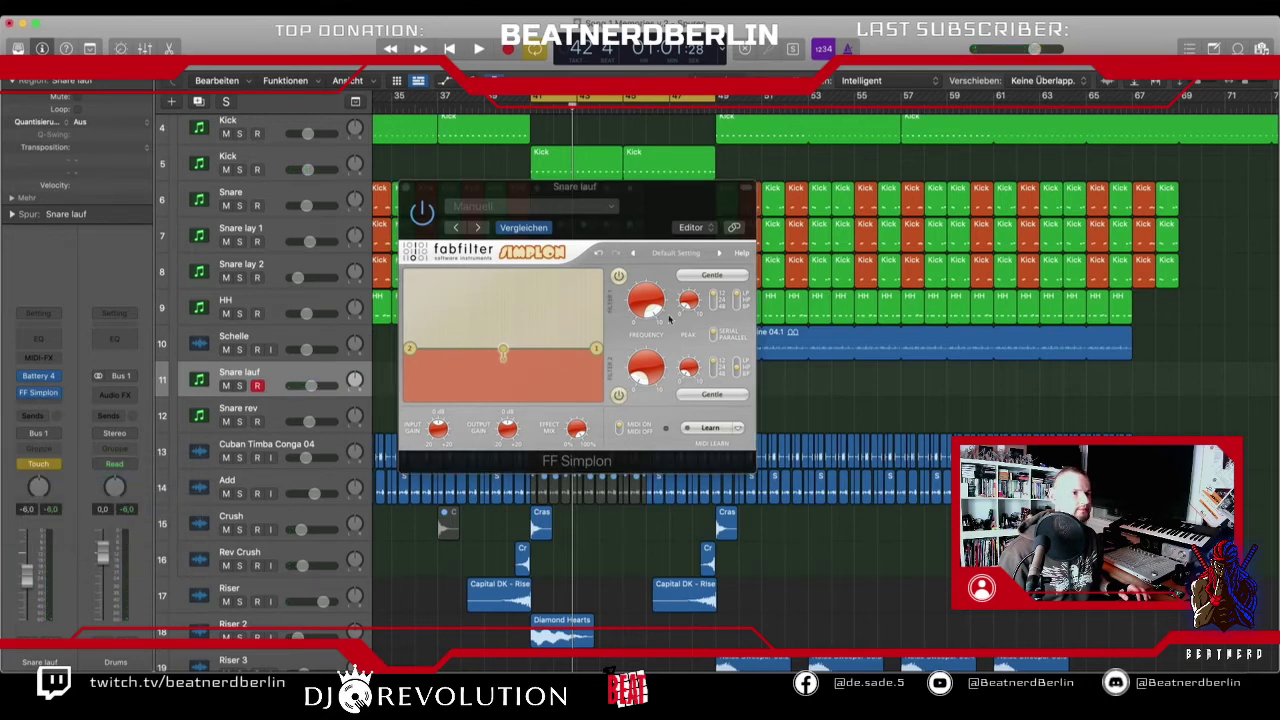
{"action": "left_click_drag", "start_coordinate": [669, 318], "coordinate": [699, 318]}
{"action": "key", "text": "space"}
{"action": "key", "text": "space"}
{"action": "left_click", "coordinate": [405, 189]}
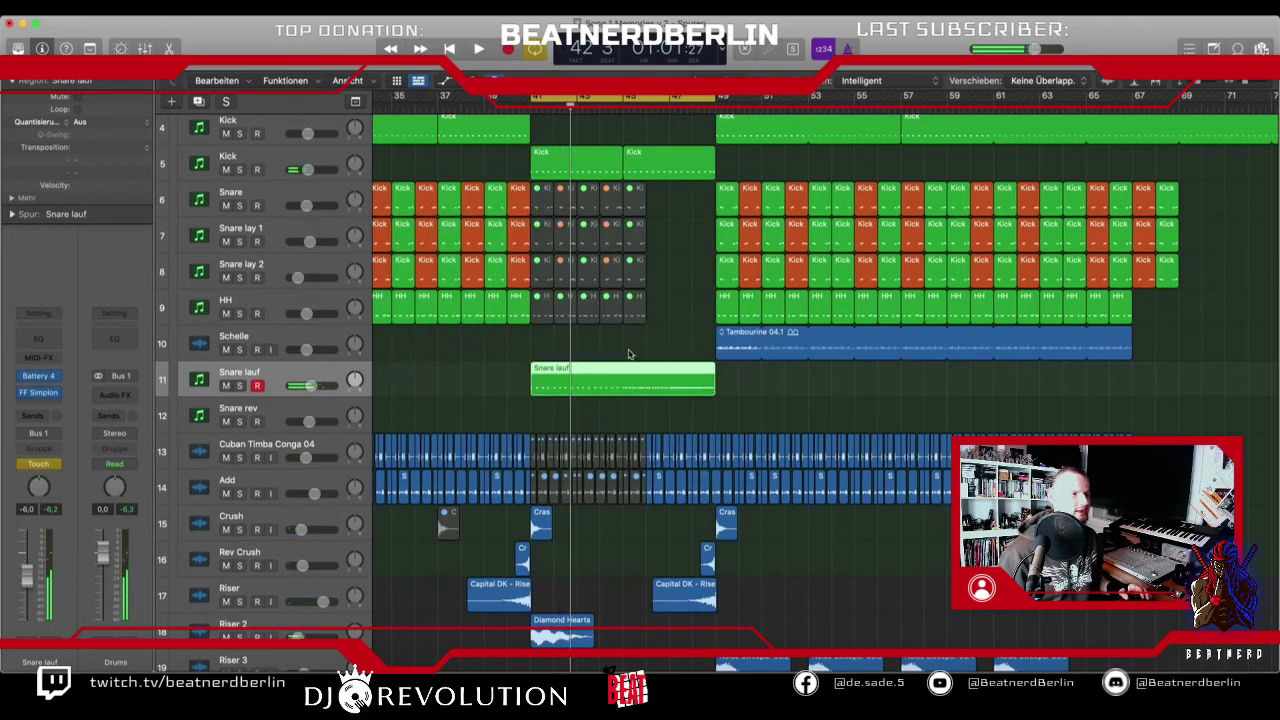
- Set the Snare lauf track's automation mode to Read
{"action": "key", "text": "super+Right"}
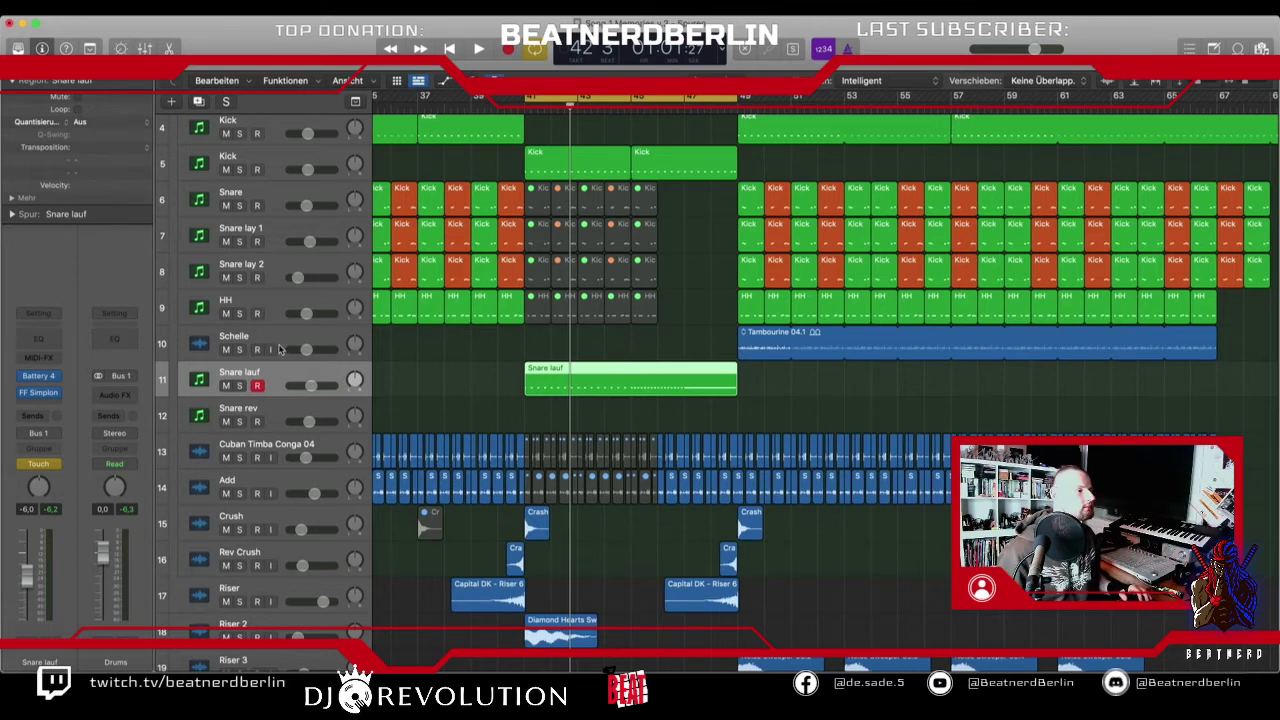
{"action": "left_click", "coordinate": [58, 465]}
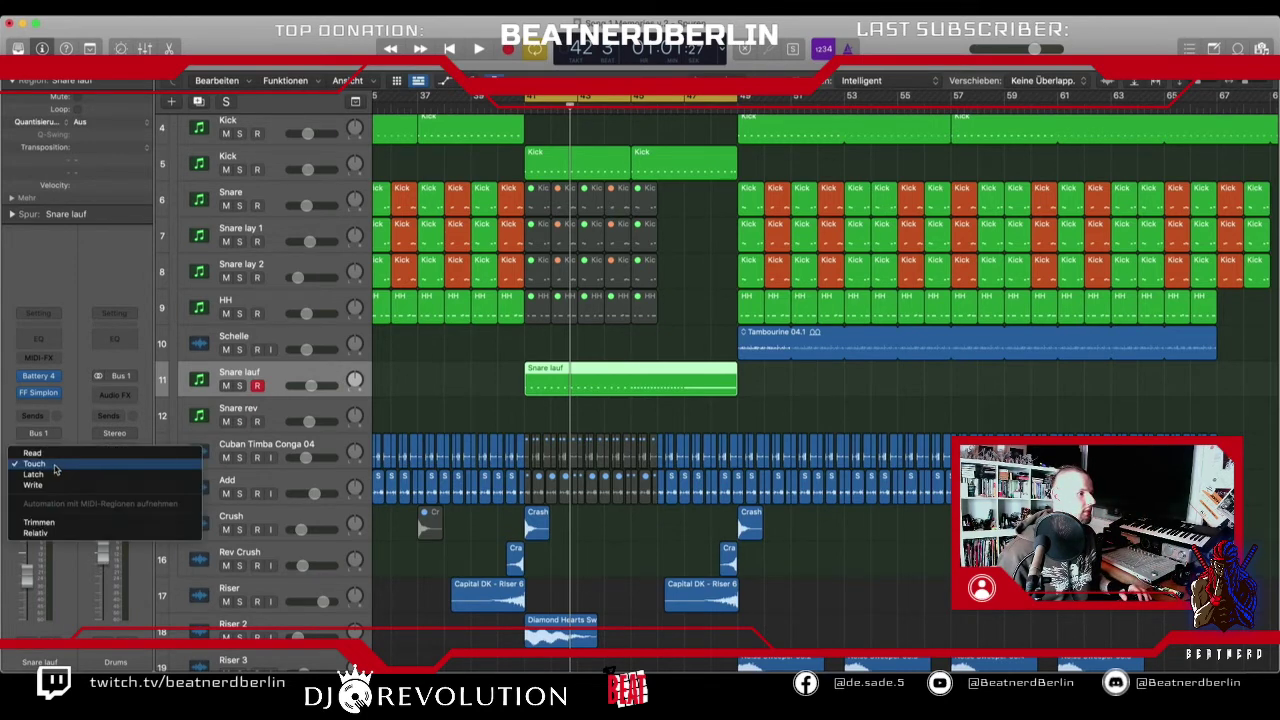
{"action": "left_click", "coordinate": [55, 455]}
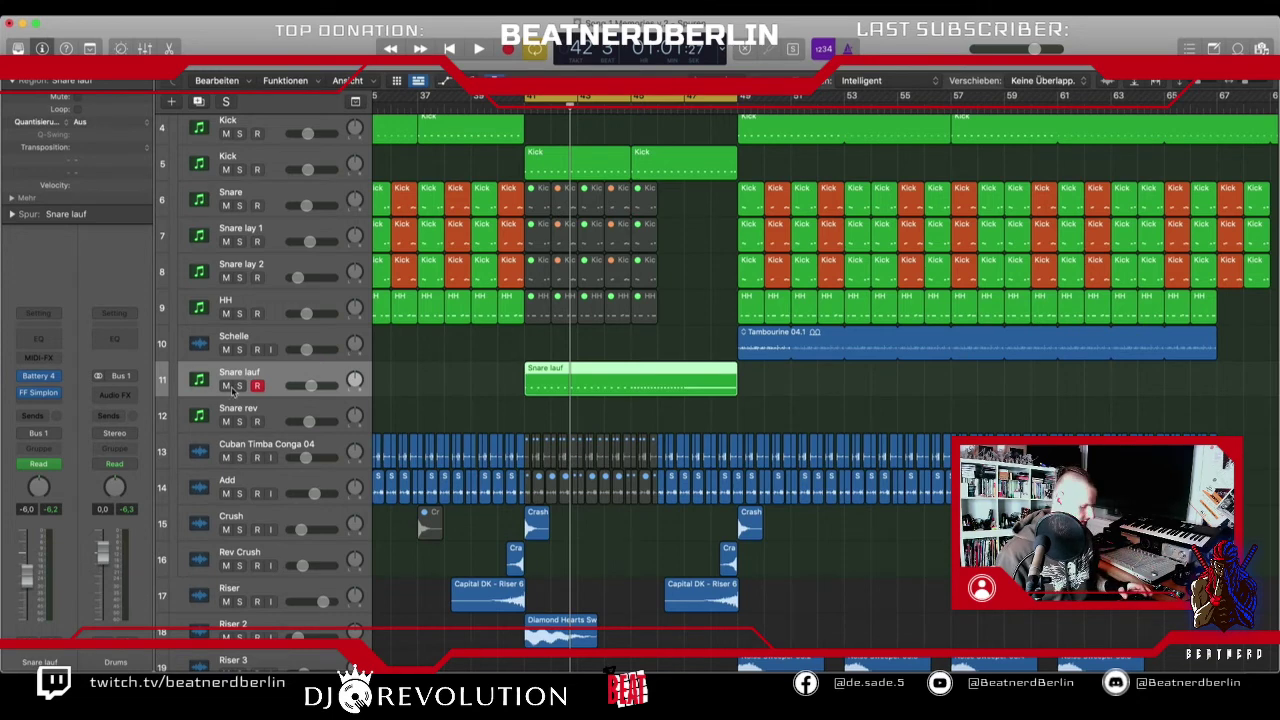
- Show Snare lauf's FF Simplon Filter 1 Freq automation and replace the recorded sweep with a straight ramp to about 75616 Hz at bar 49
{"action": "key", "text": "a"}
{"action": "left_click", "coordinate": [299, 410]}
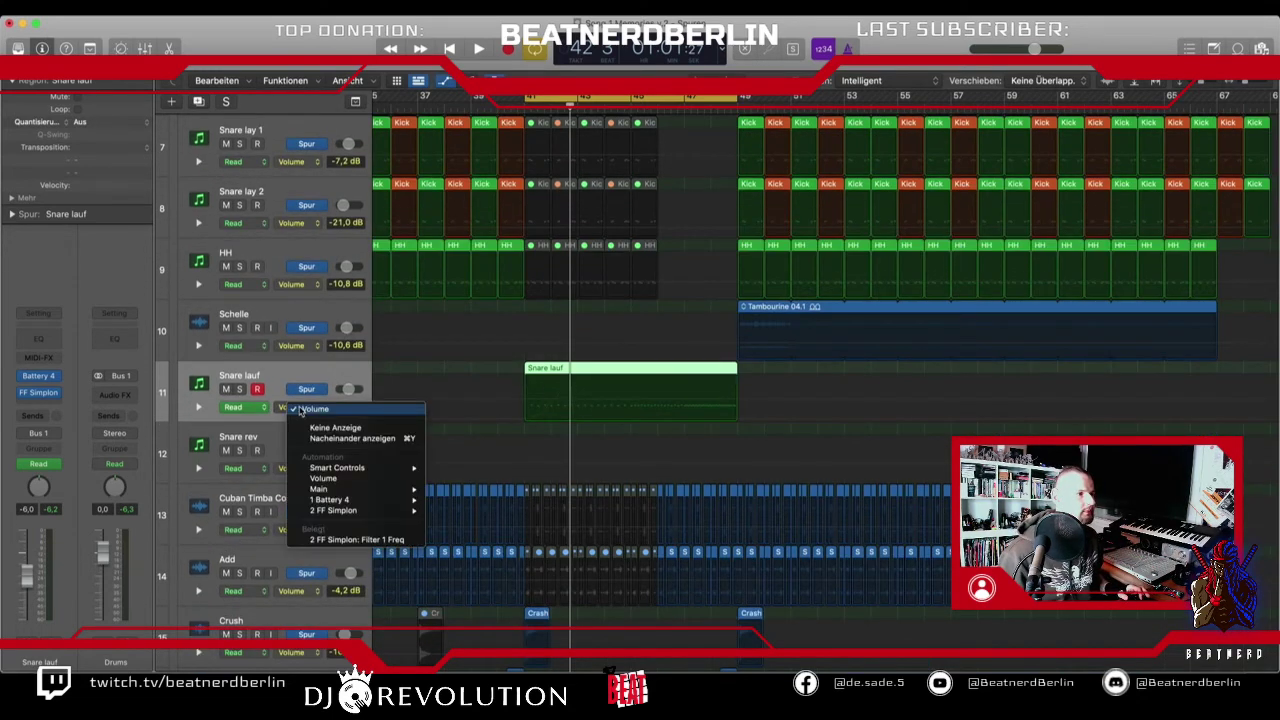
{"action": "left_click", "coordinate": [317, 539]}
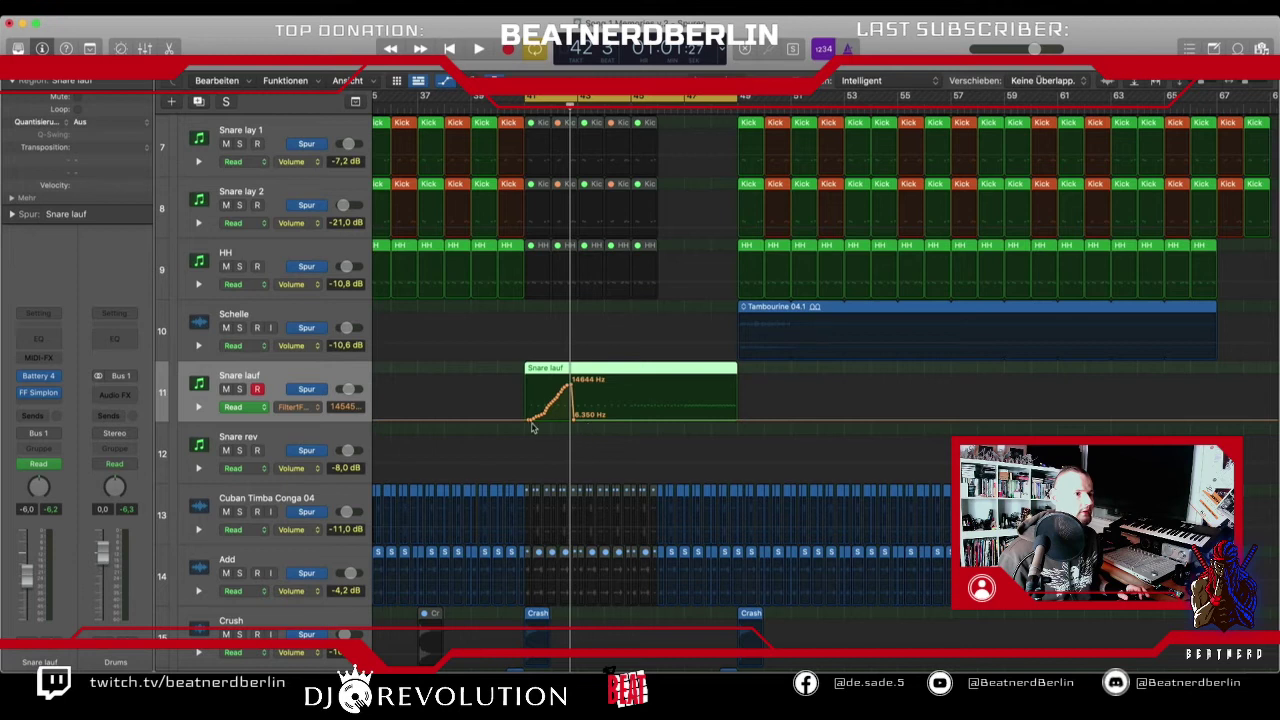
{"action": "left_click_drag", "start_coordinate": [531, 421], "coordinate": [746, 378]}
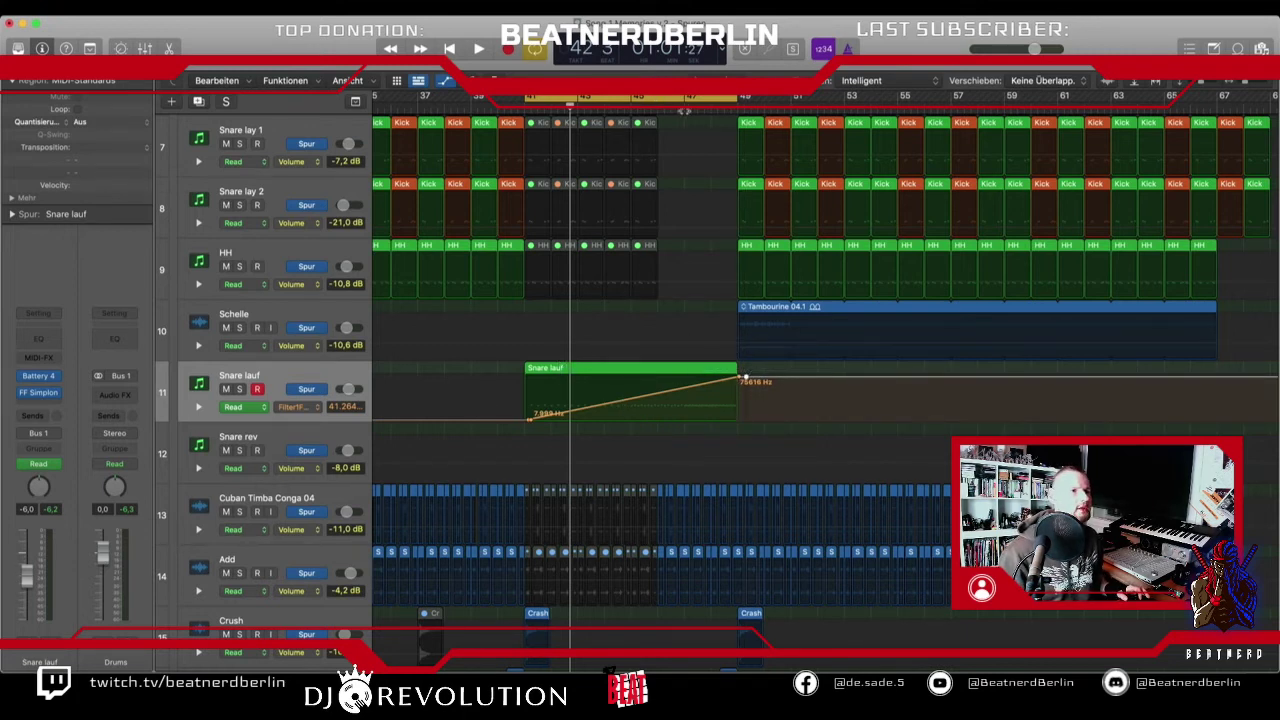
- Bend the filter ramp into a slow-starting, upward-accelerating curve with the automation curve tool, restore the pointer tool and hide the automation
{"action": "key", "text": "t"}
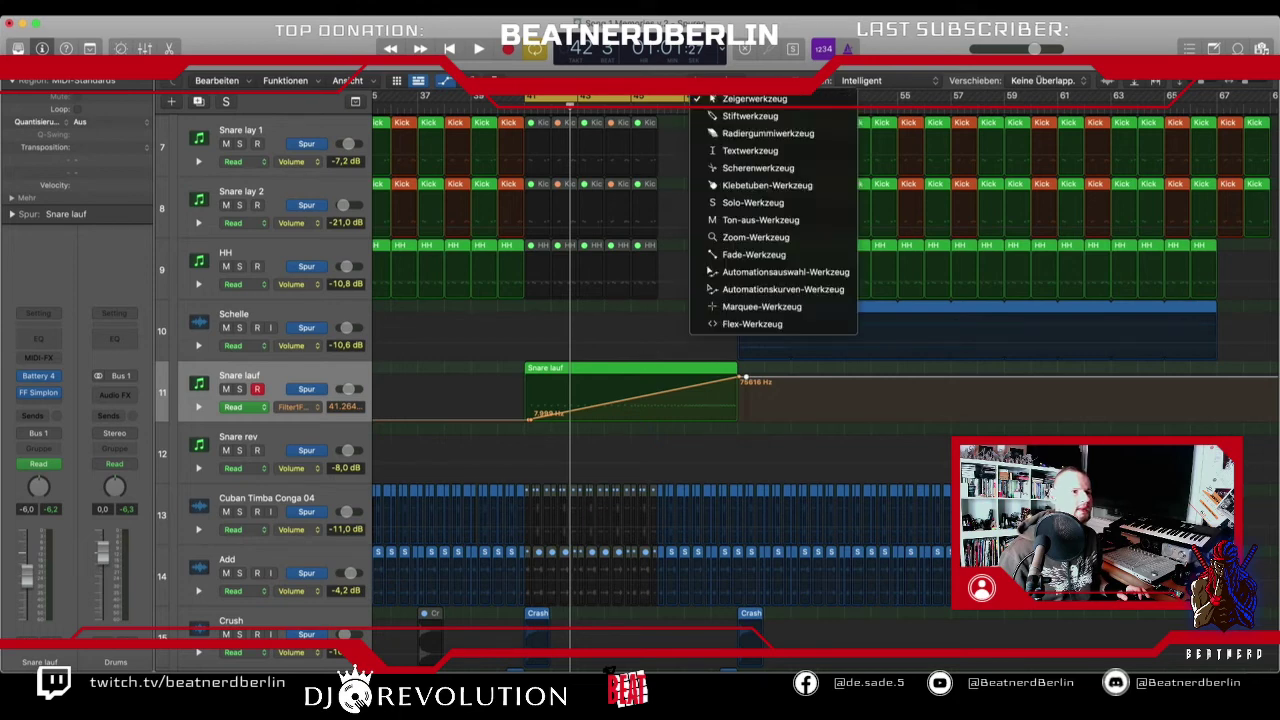
{"action": "left_click", "coordinate": [775, 289]}
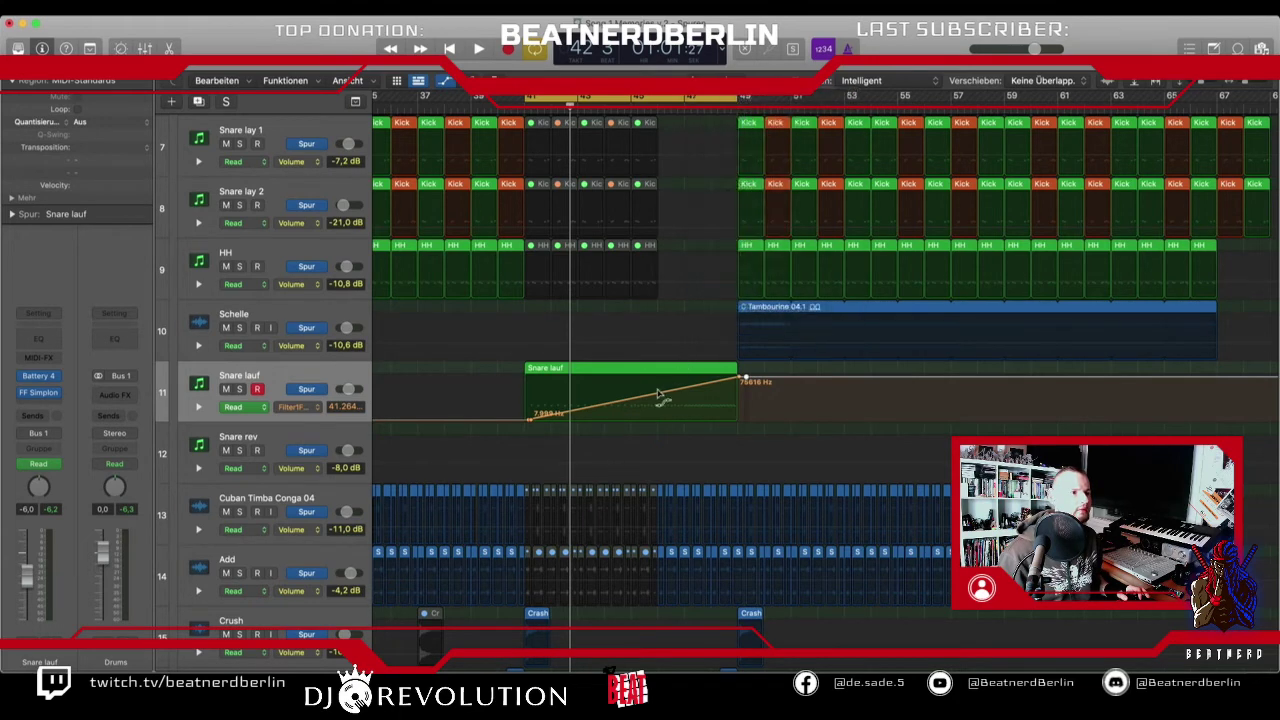
{"action": "left_click_drag", "start_coordinate": [662, 396], "coordinate": [656, 355]}
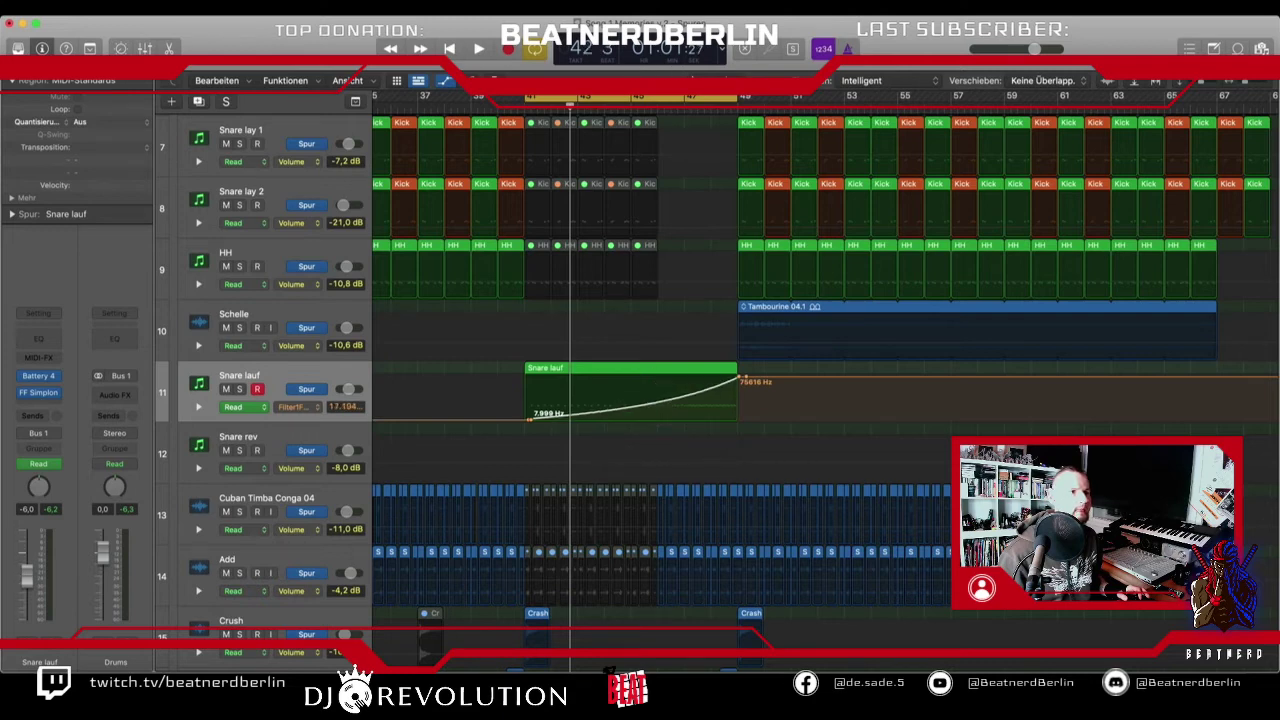
{"action": "key", "text": "t"}
{"action": "key", "text": "t"}
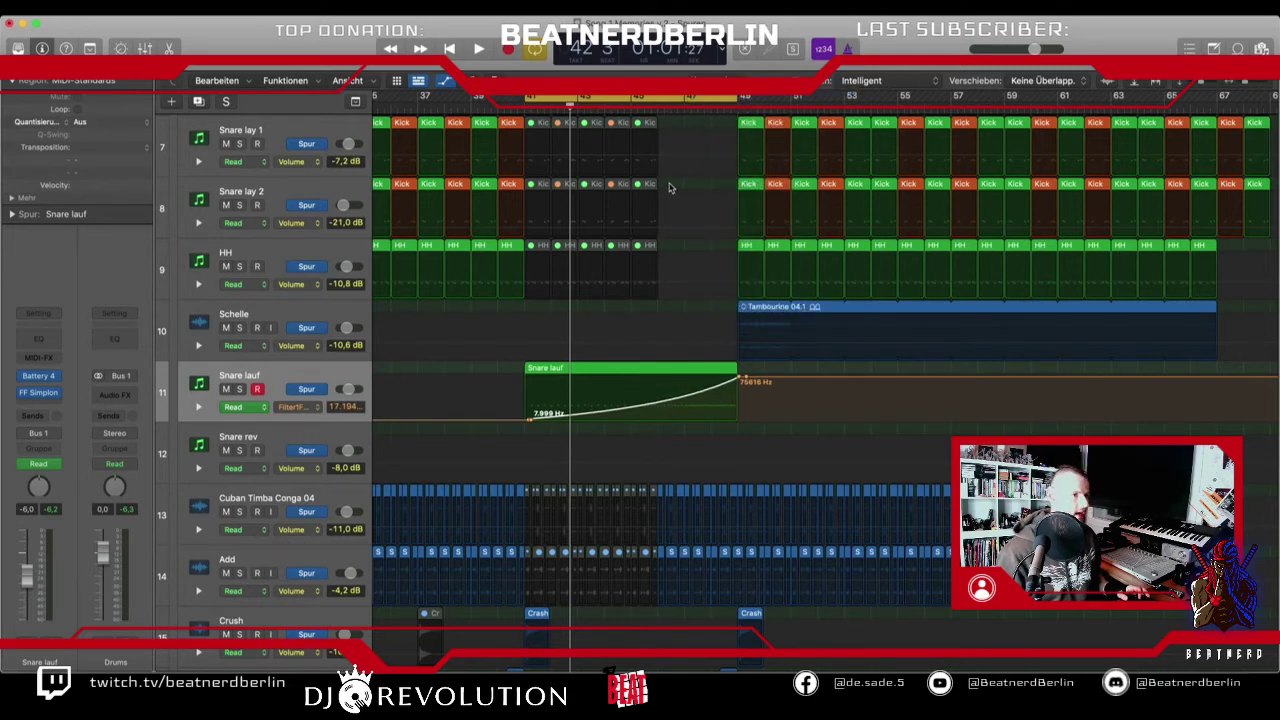
{"action": "key", "text": "a"}
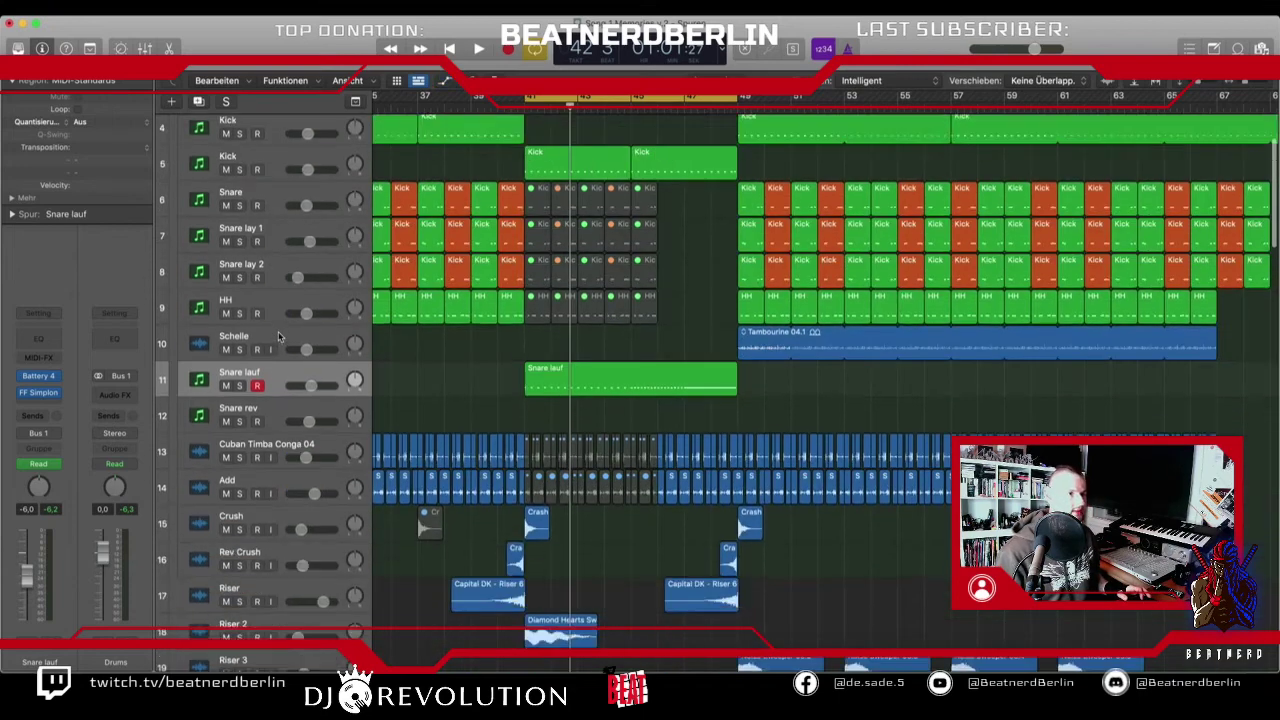
- Play the build-up, and move the filter curve's end point earlier to about bar 47.5, leaving the automation hidden
{"action": "key", "text": "space"}
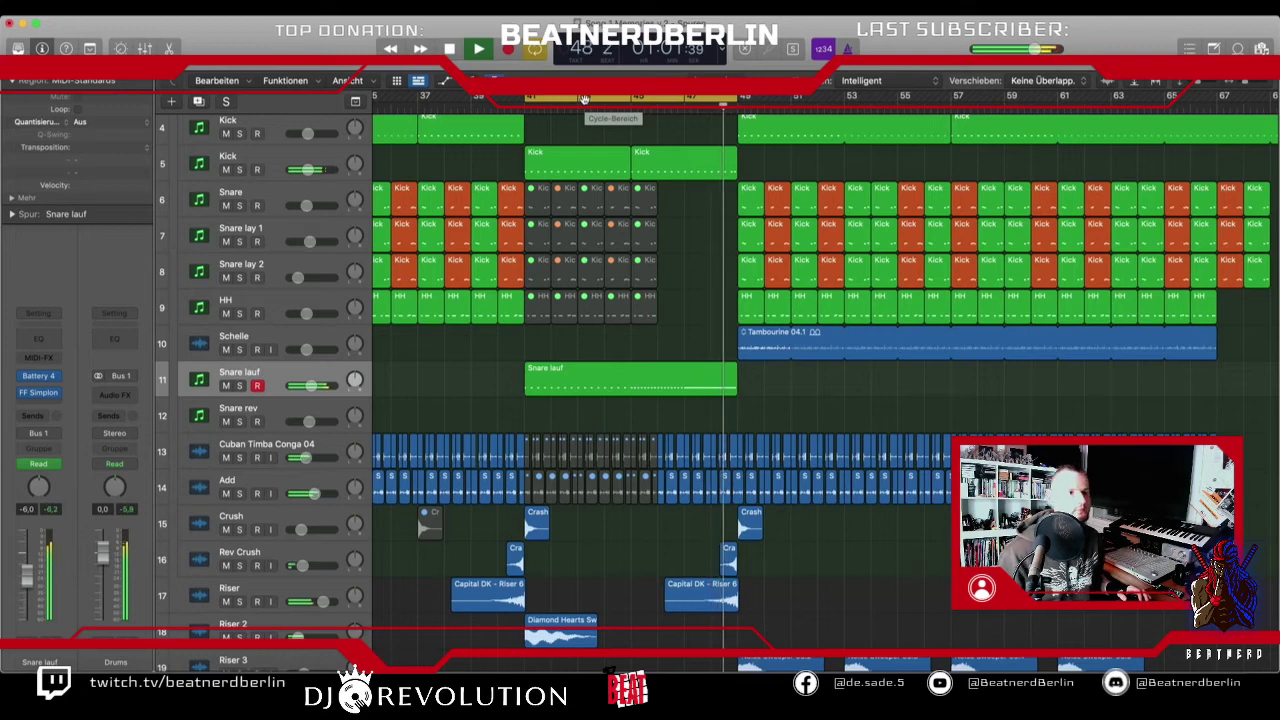
{"action": "key", "text": "space"}
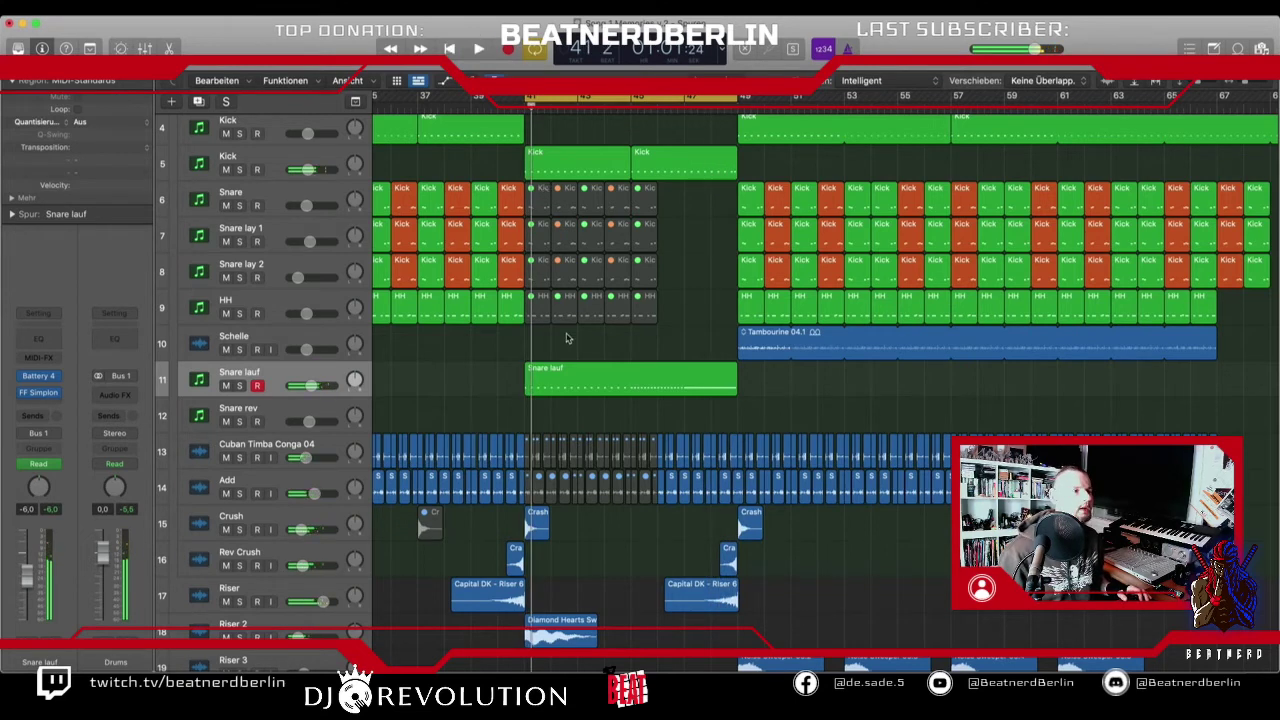
{"action": "key", "text": "a"}
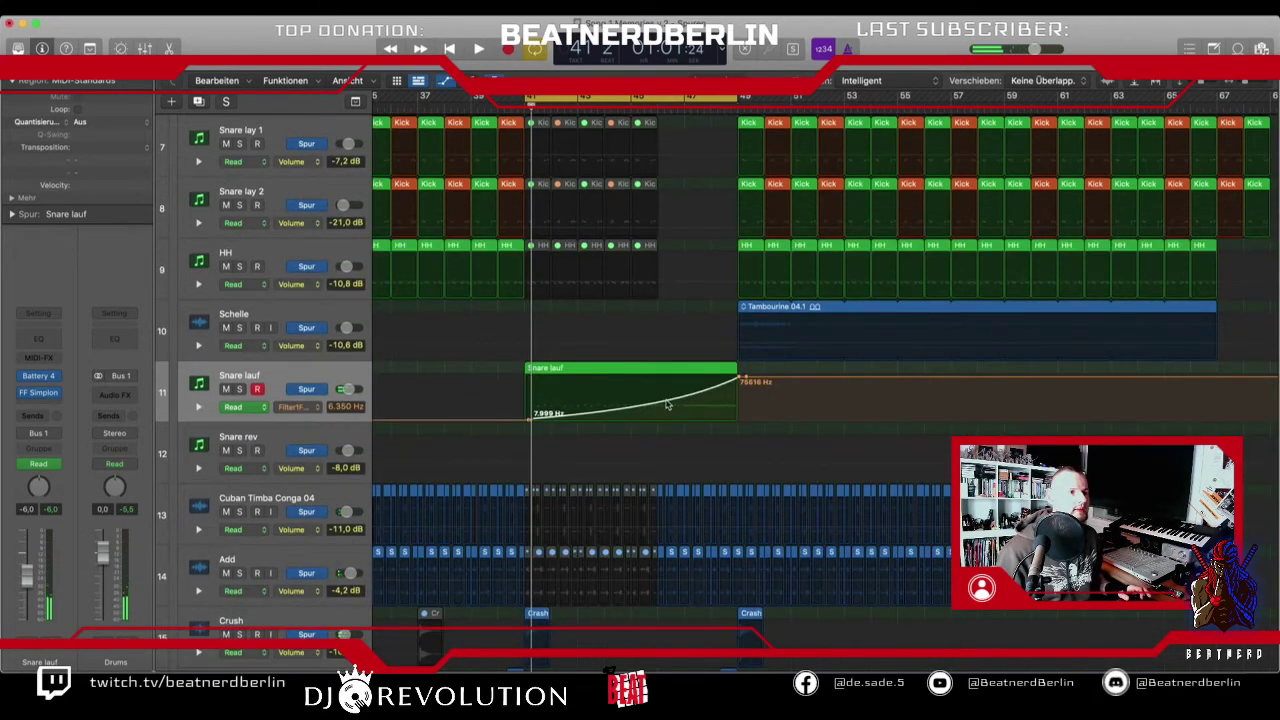
{"action": "left_click_drag", "start_coordinate": [740, 380], "coordinate": [697, 378]}
{"action": "key", "text": "a"}
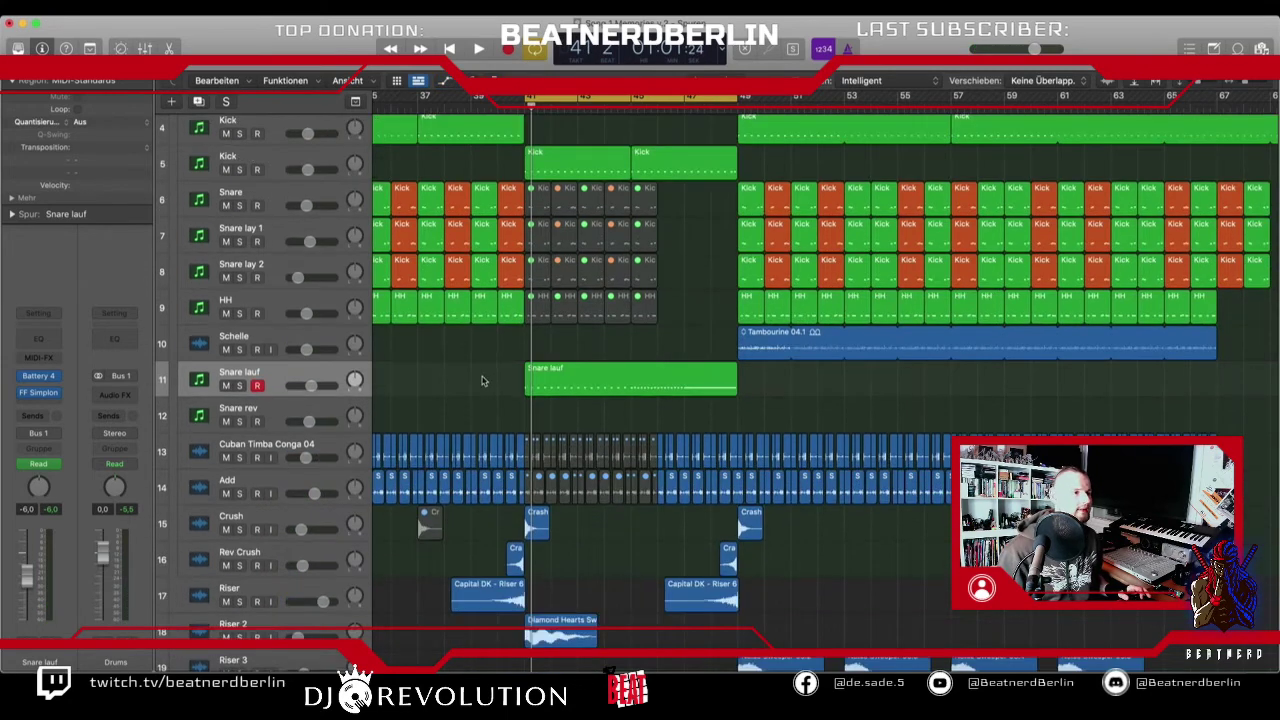
- Insert Dada Life's Endless Smile plug-in after FF Simplon on the Snare lauf track
{"action": "left_click", "coordinate": [44, 403]}
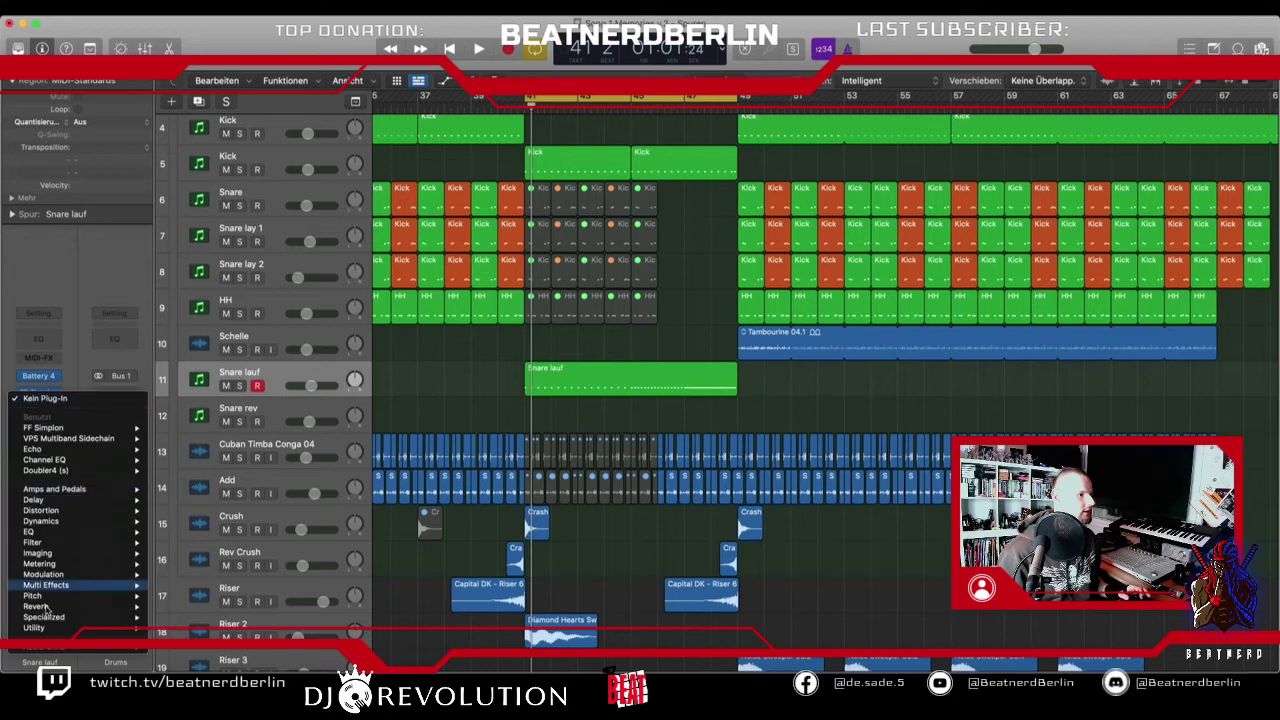
{"action": "mouse_move", "coordinate": [58, 652]}
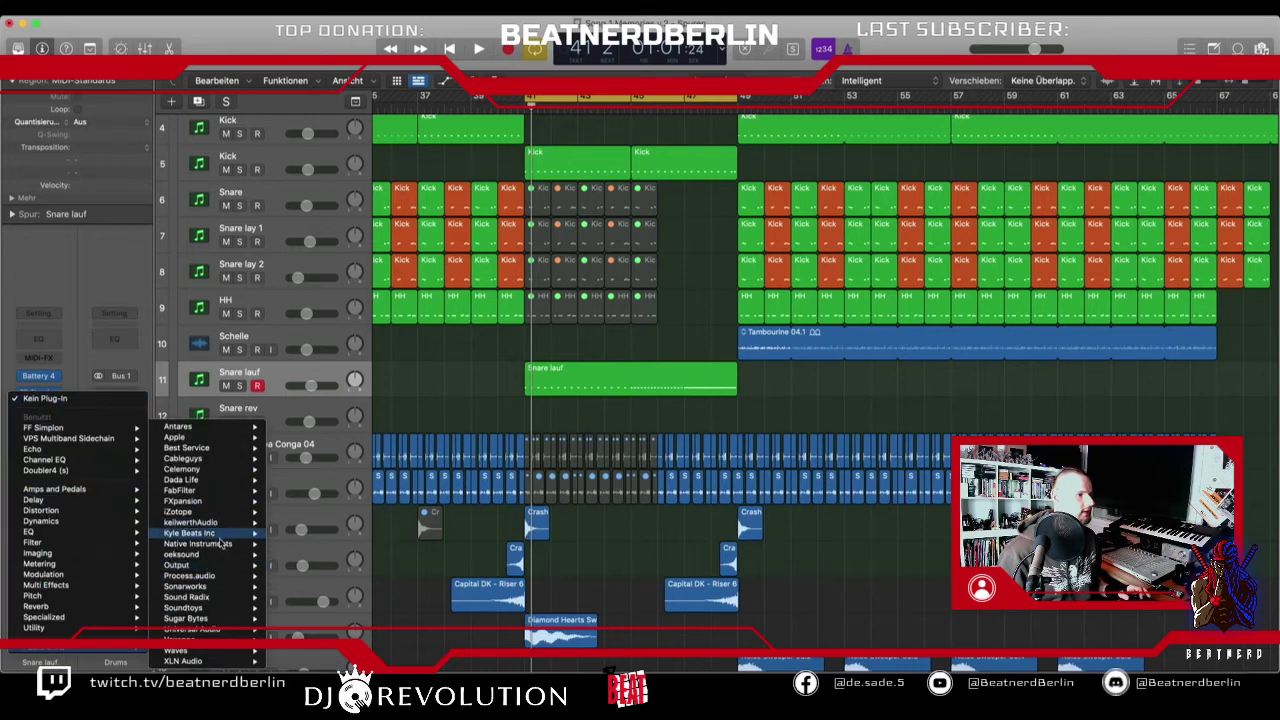
{"action": "mouse_move", "coordinate": [218, 594]}
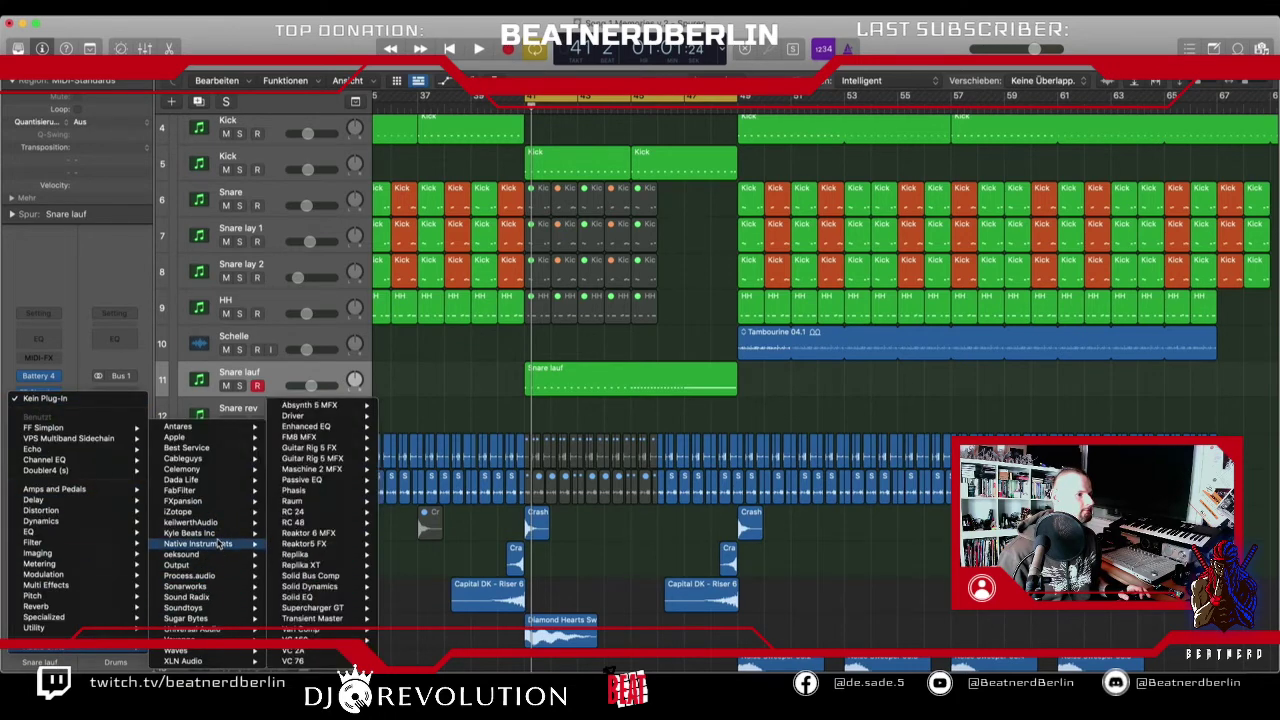
{"action": "mouse_move", "coordinate": [220, 492]}
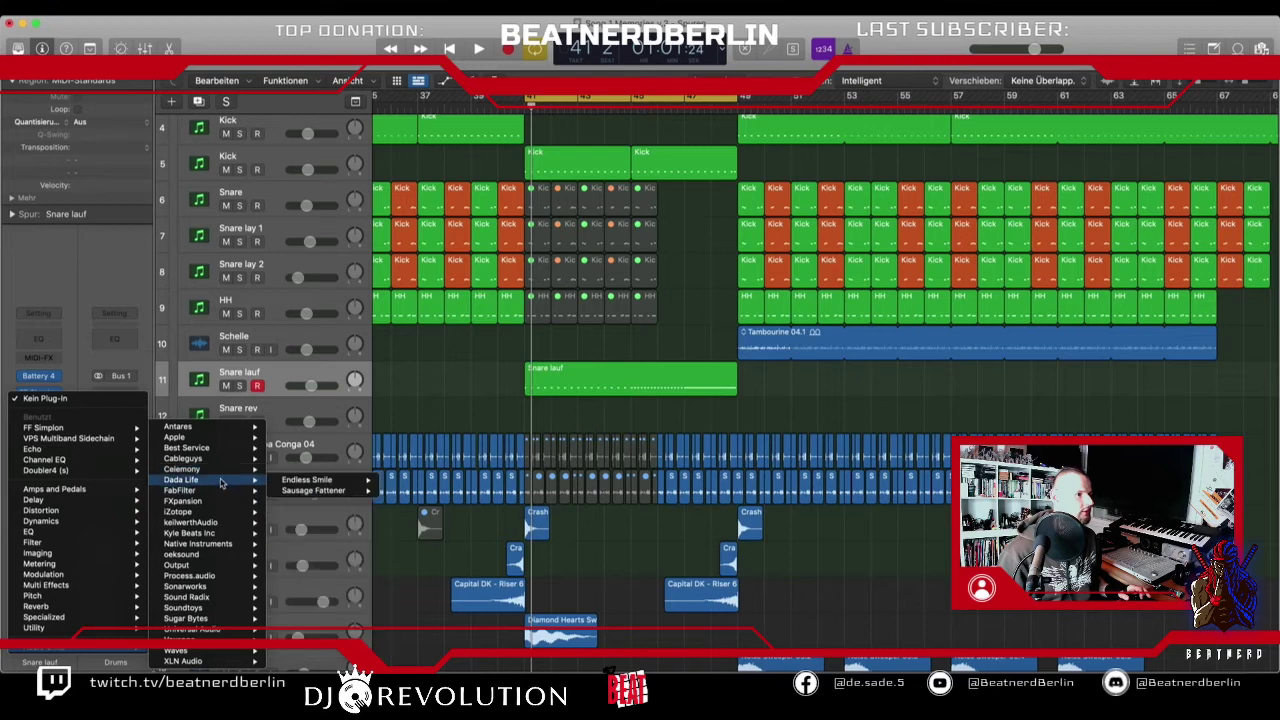
{"action": "mouse_move", "coordinate": [340, 481]}
{"action": "left_click", "coordinate": [405, 480]}
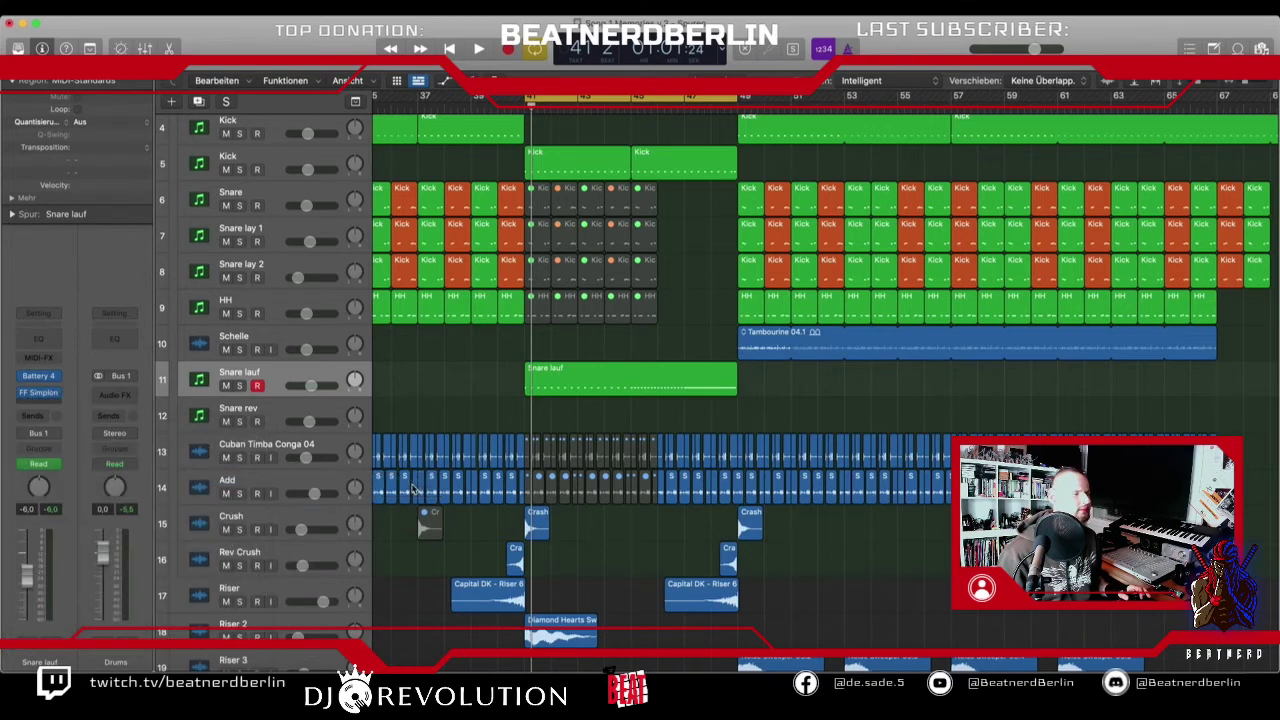
- Choose the medium "face melting joy" preset in Endless Smile and move the plug-in window clear of the Snare lauf region
{"action": "left_click", "coordinate": [623, 476]}
{"action": "left_click", "coordinate": [623, 476]}
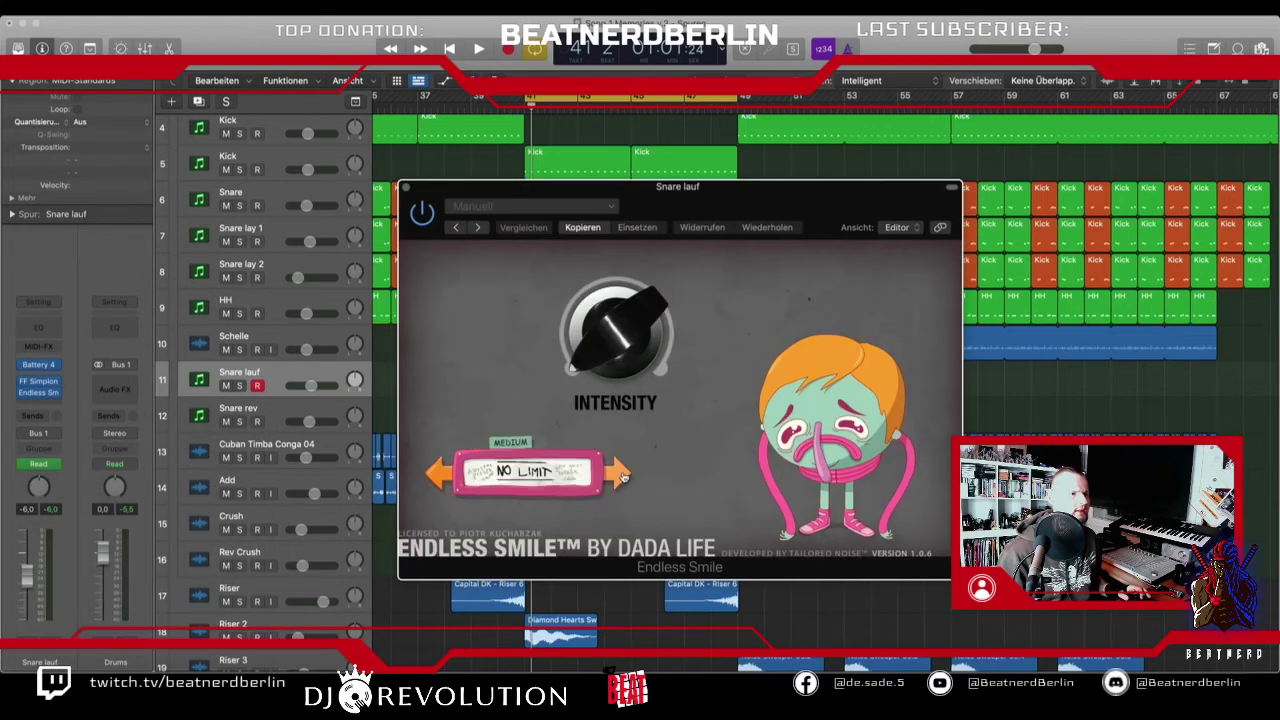
{"action": "left_click", "coordinate": [623, 476]}
{"action": "left_click_drag", "start_coordinate": [624, 190], "coordinate": [936, 288]}
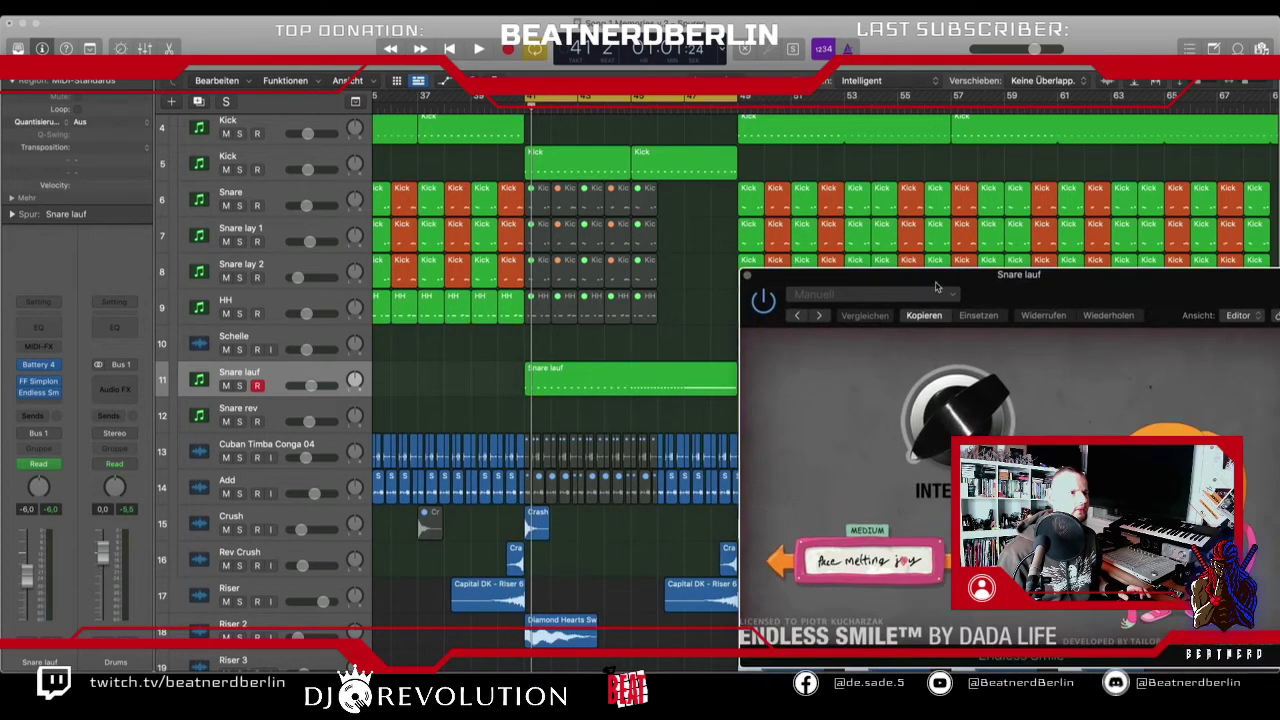
- Set the Snare lauf track's automation mode to Touch and record an Endless Smile Intensity sweep during playback
{"action": "left_click", "coordinate": [50, 462]}
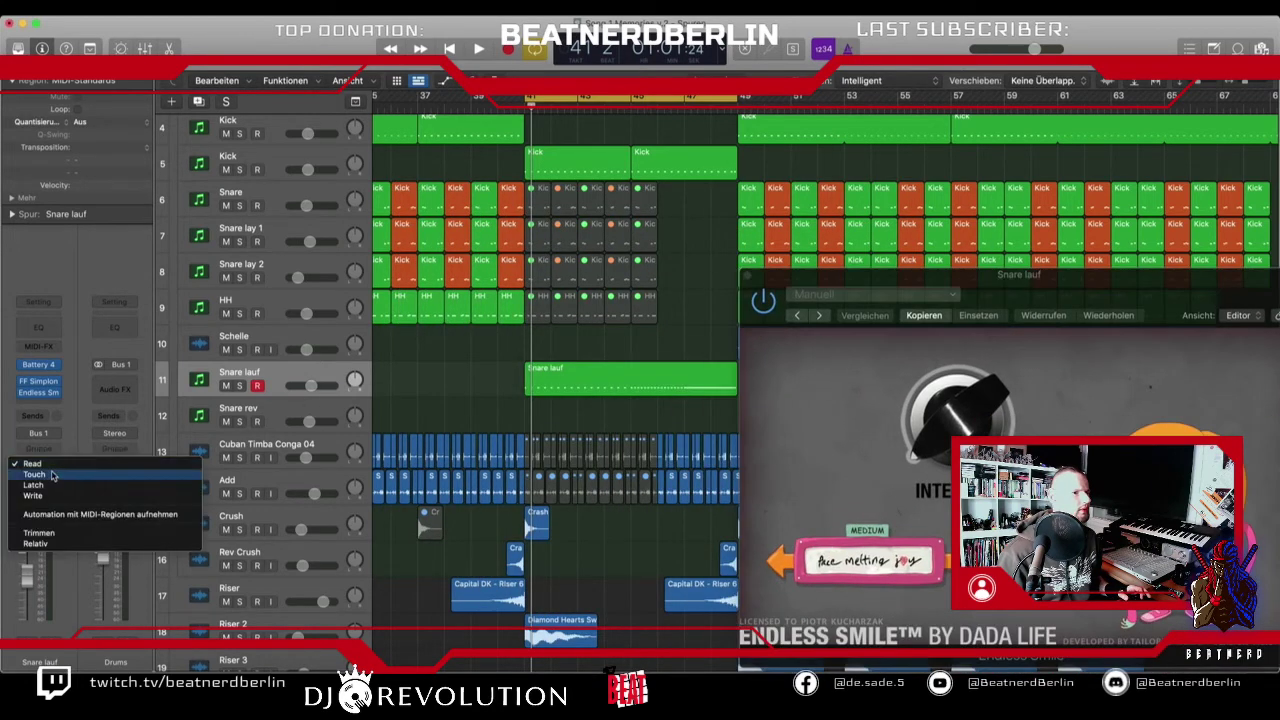
{"action": "left_click", "coordinate": [52, 476]}
{"action": "key", "text": "space"}
{"action": "left_click_drag", "start_coordinate": [909, 445], "coordinate": [1004, 250]}
{"action": "key", "text": "space"}
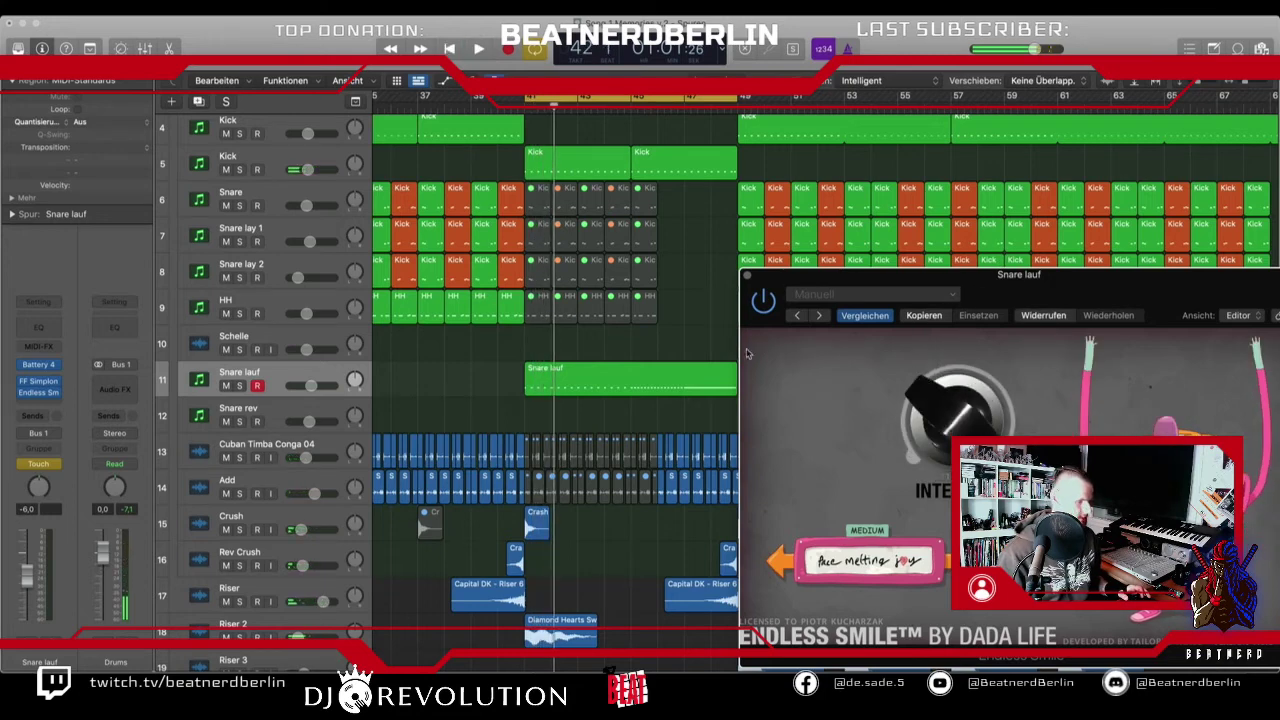
- Show the Intensity automation, close the plug-in, stretch the sweep into a ramp reaching 0.99 at bar 49, and set the mode to Read
{"action": "key", "text": "a"}
{"action": "left_click", "coordinate": [298, 407]}
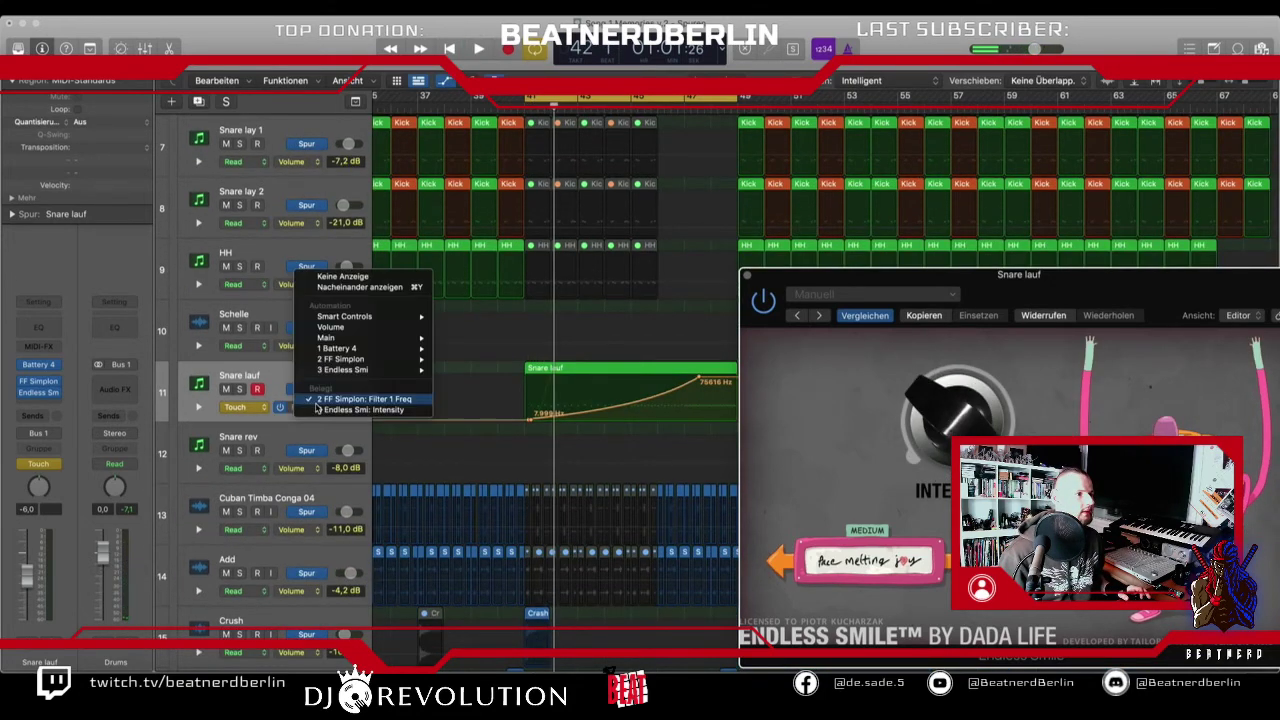
{"action": "left_click", "coordinate": [345, 408]}
{"action": "left_click", "coordinate": [748, 277]}
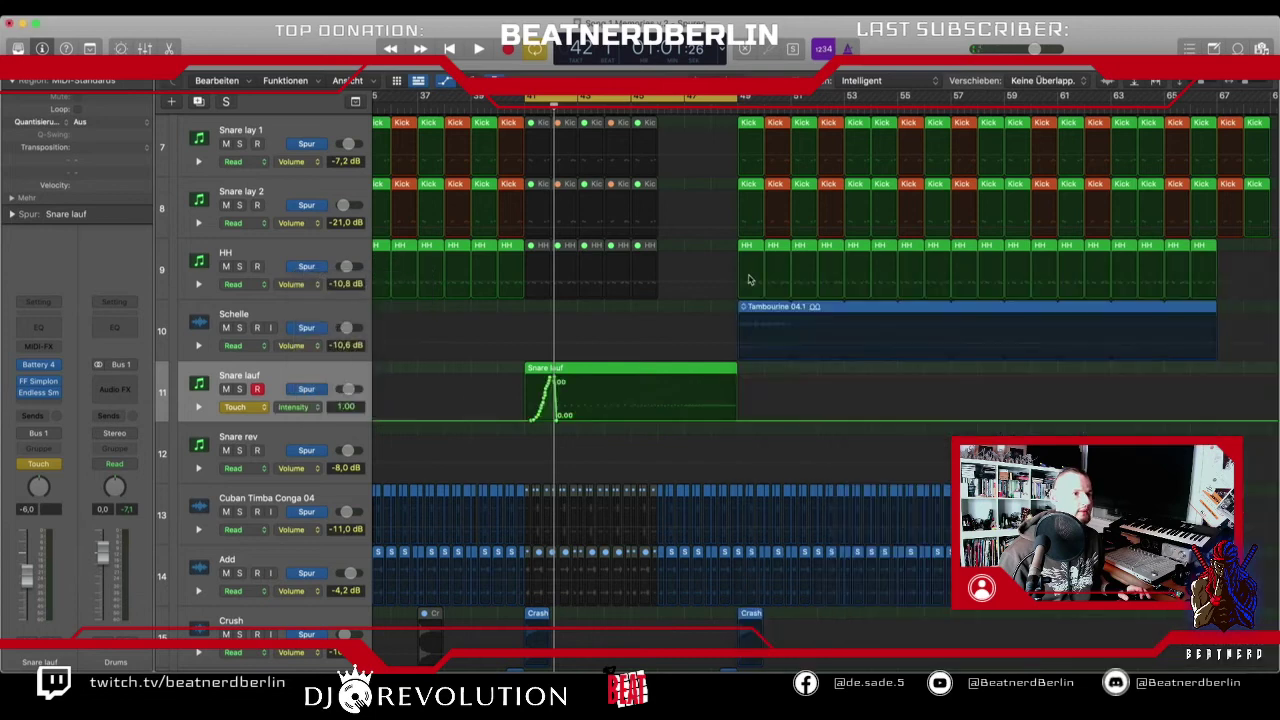
{"action": "left_click_drag", "start_coordinate": [551, 381], "coordinate": [737, 378]}
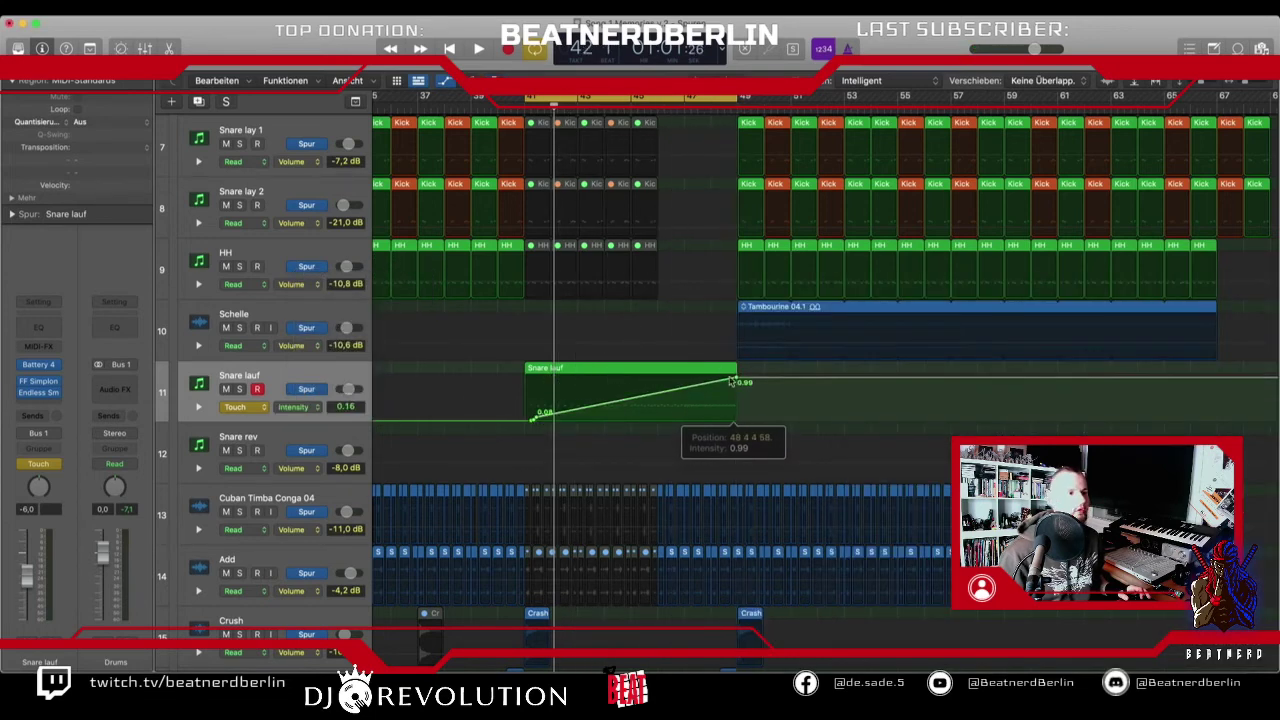
{"action": "left_click", "coordinate": [238, 402]}
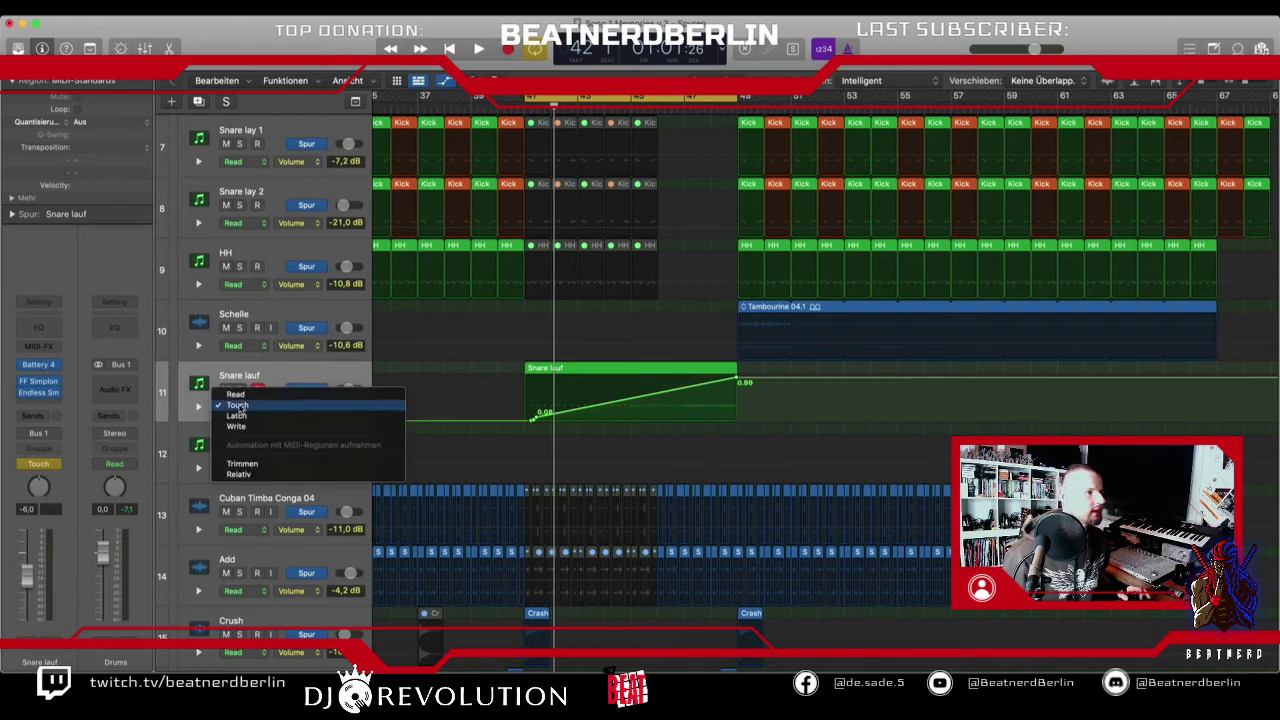
{"action": "left_click", "coordinate": [249, 401]}
- Play Snare lauf soloed and add an Intensity point of 0.08 just after bar 46 so the main rise starts there
{"action": "key", "text": "space"}
{"action": "left_click", "coordinate": [239, 389]}
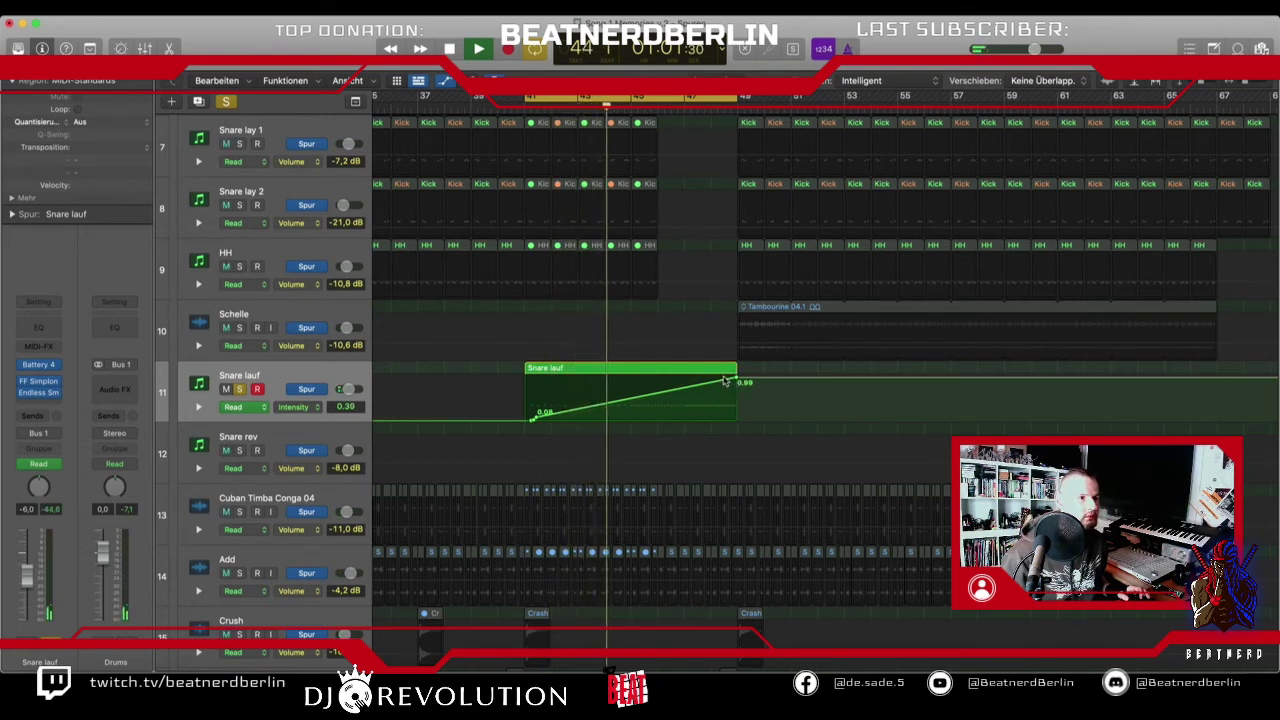
{"action": "left_click", "coordinate": [581, 414]}
{"action": "left_click_drag", "start_coordinate": [581, 414], "coordinate": [666, 413]}
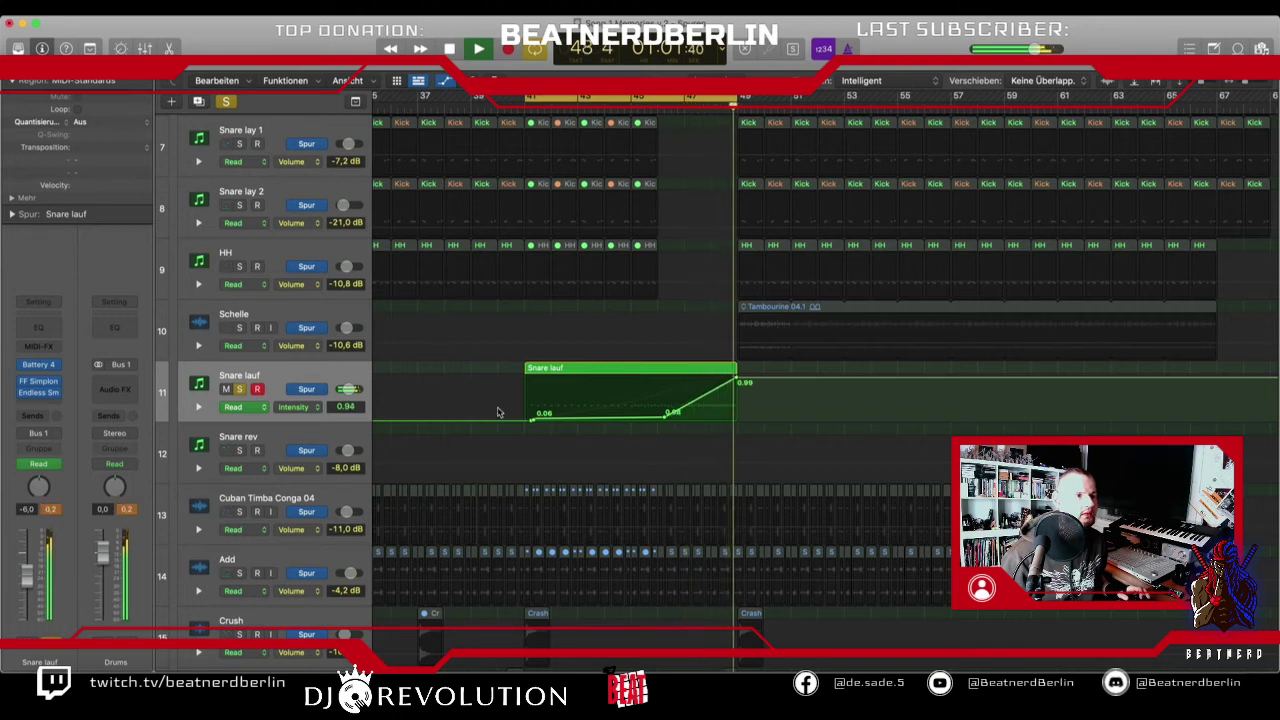
- Switch Endless Smile to the hard "smash in the face" preset and audition it from about bar 46
{"action": "left_click", "coordinate": [37, 395]}
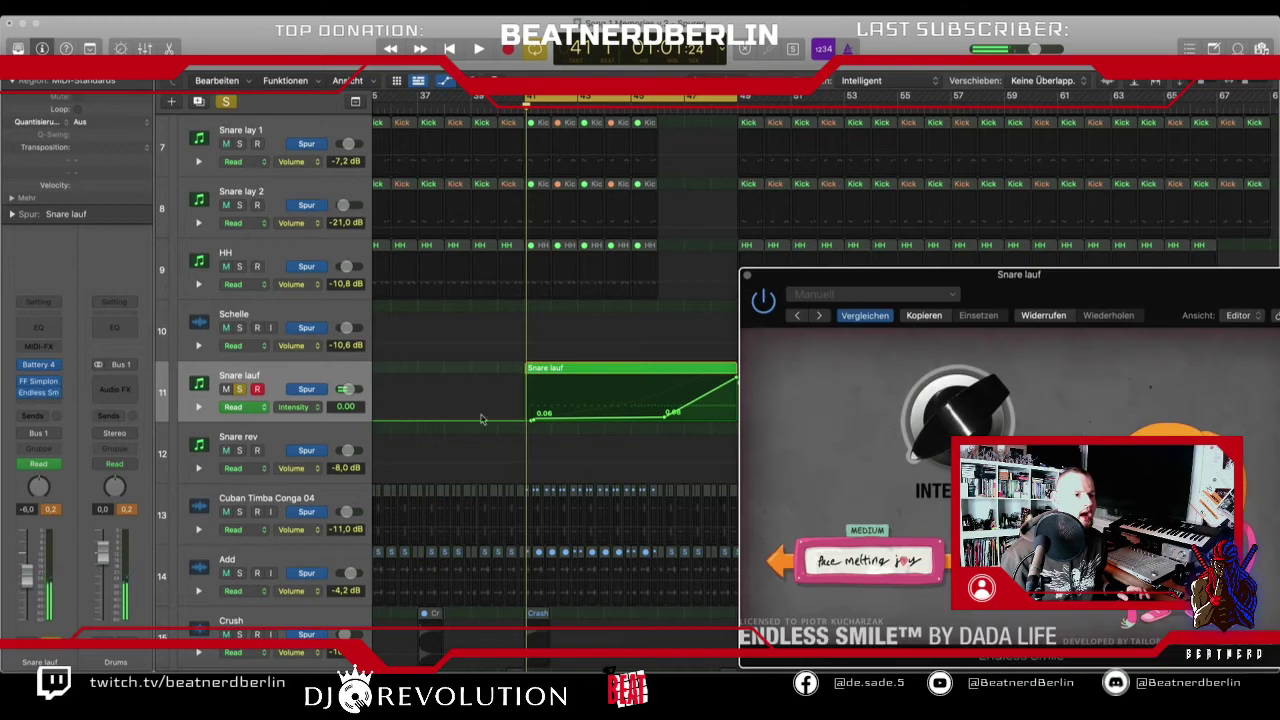
{"action": "left_click", "coordinate": [924, 548]}
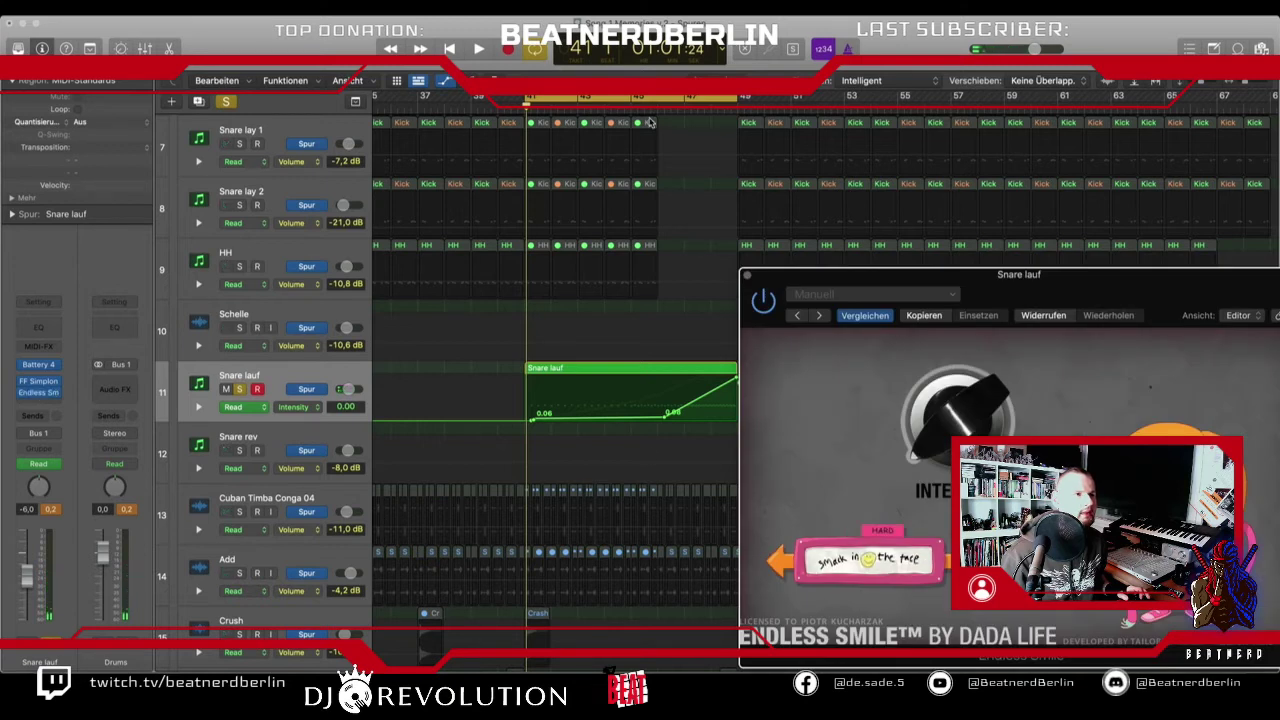
{"action": "double_click", "coordinate": [654, 109]}
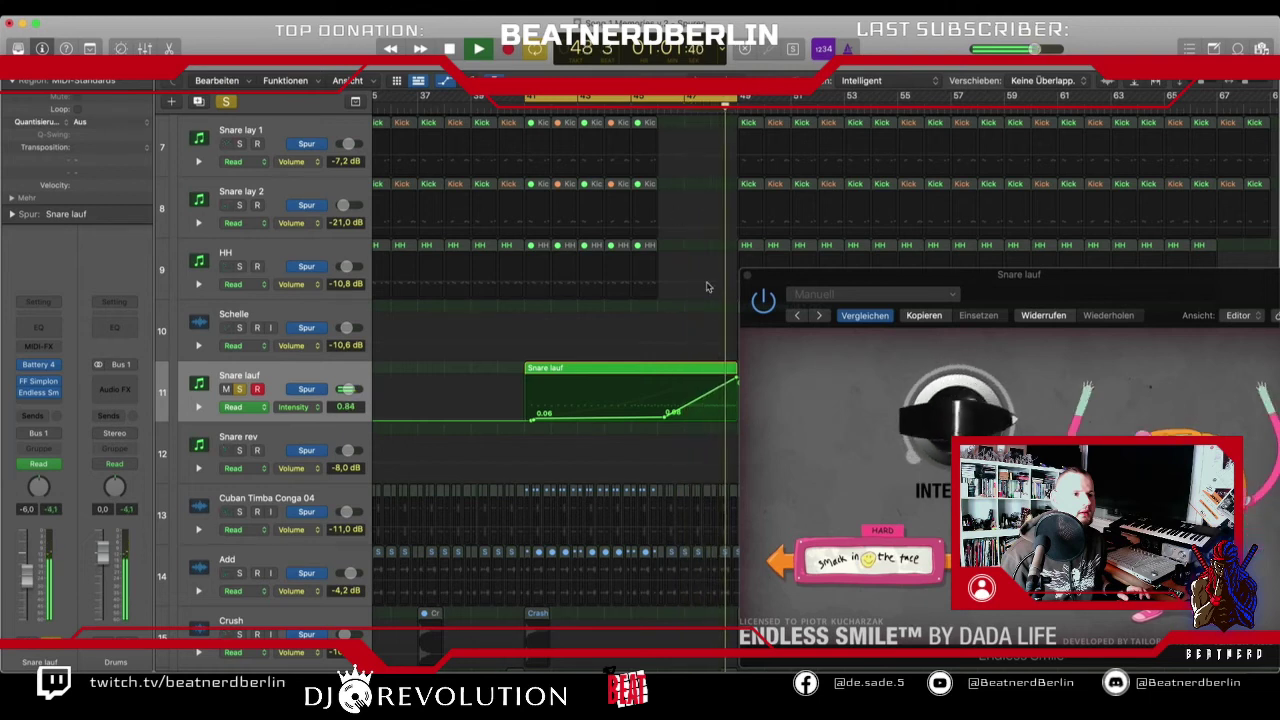
- Adjust the start of the steep Intensity rise by ear, placing its 0.08 point at about bar 46.7
{"action": "key", "text": "space"}
{"action": "left_click_drag", "start_coordinate": [663, 421], "coordinate": [695, 418]}
{"action": "key", "text": "space"}
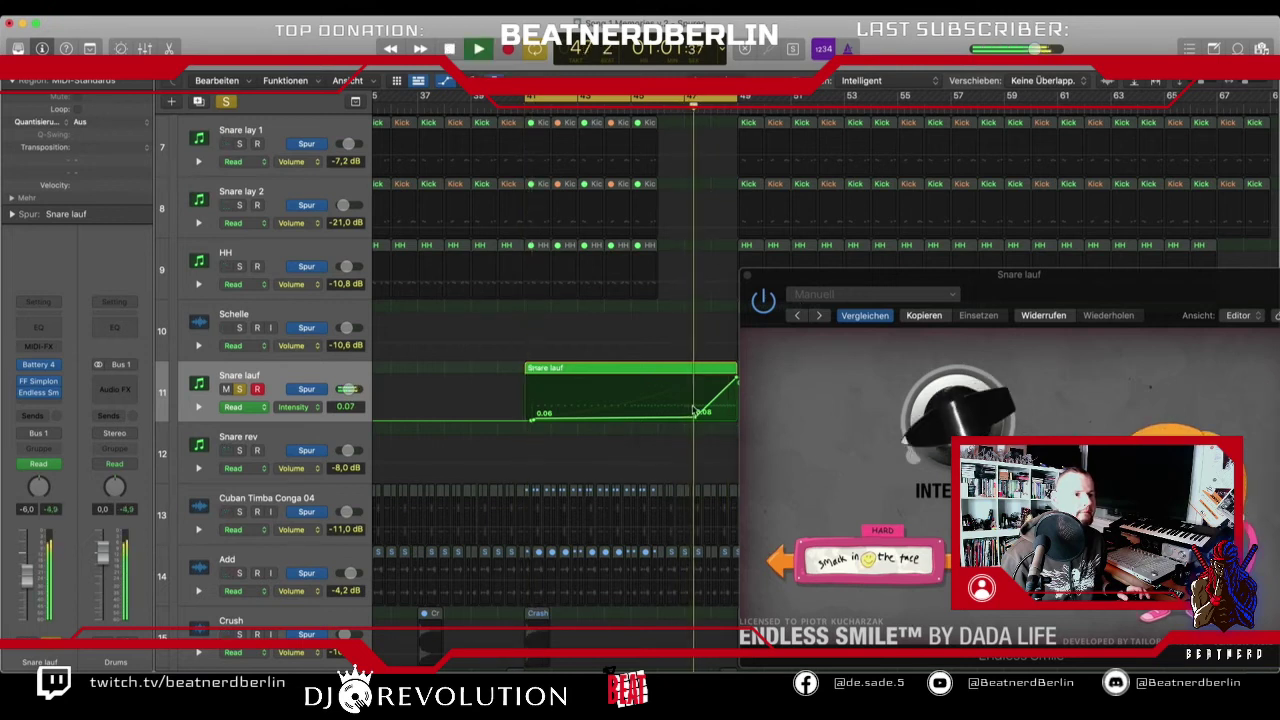
{"action": "left_click_drag", "start_coordinate": [695, 418], "coordinate": [676, 416]}
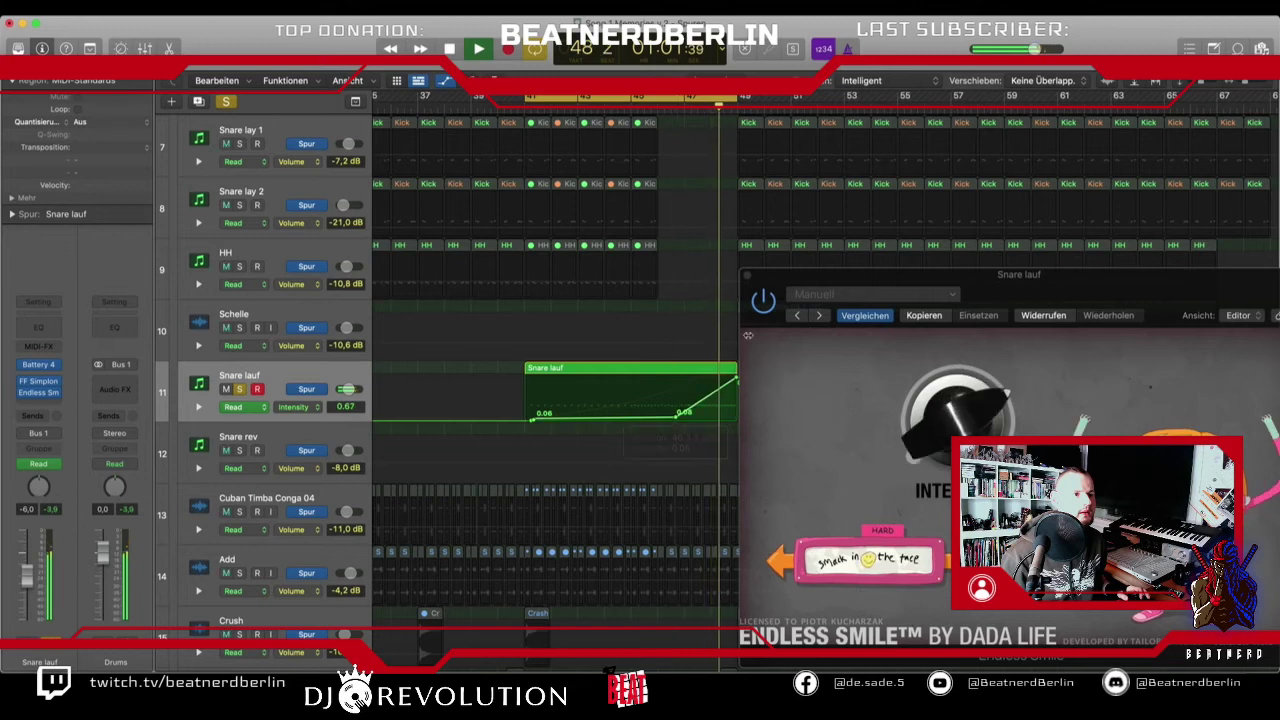
- Close Endless Smile, hide the automation, turn off the loop and solo, and play the full mix from just before bar 41
{"action": "key", "text": "space"}
{"action": "left_click", "coordinate": [747, 275]}
{"action": "key", "text": "a"}
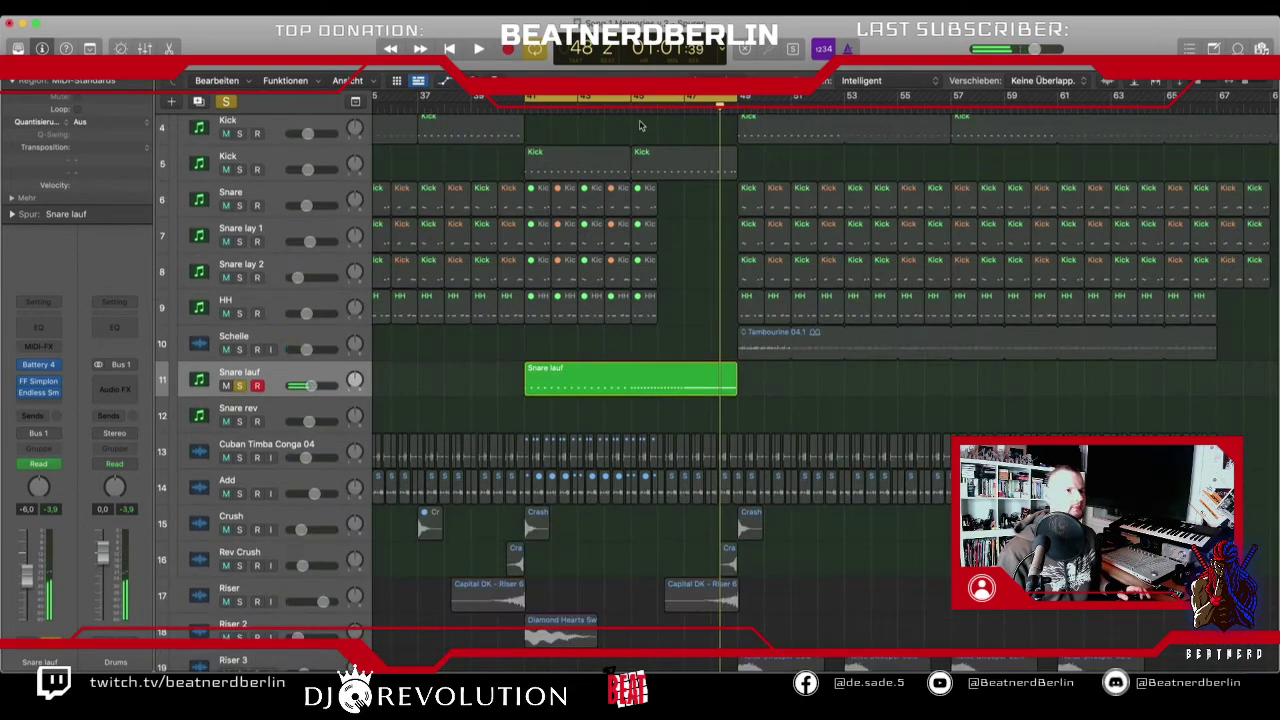
{"action": "left_click_drag", "start_coordinate": [548, 105], "coordinate": [490, 106]}
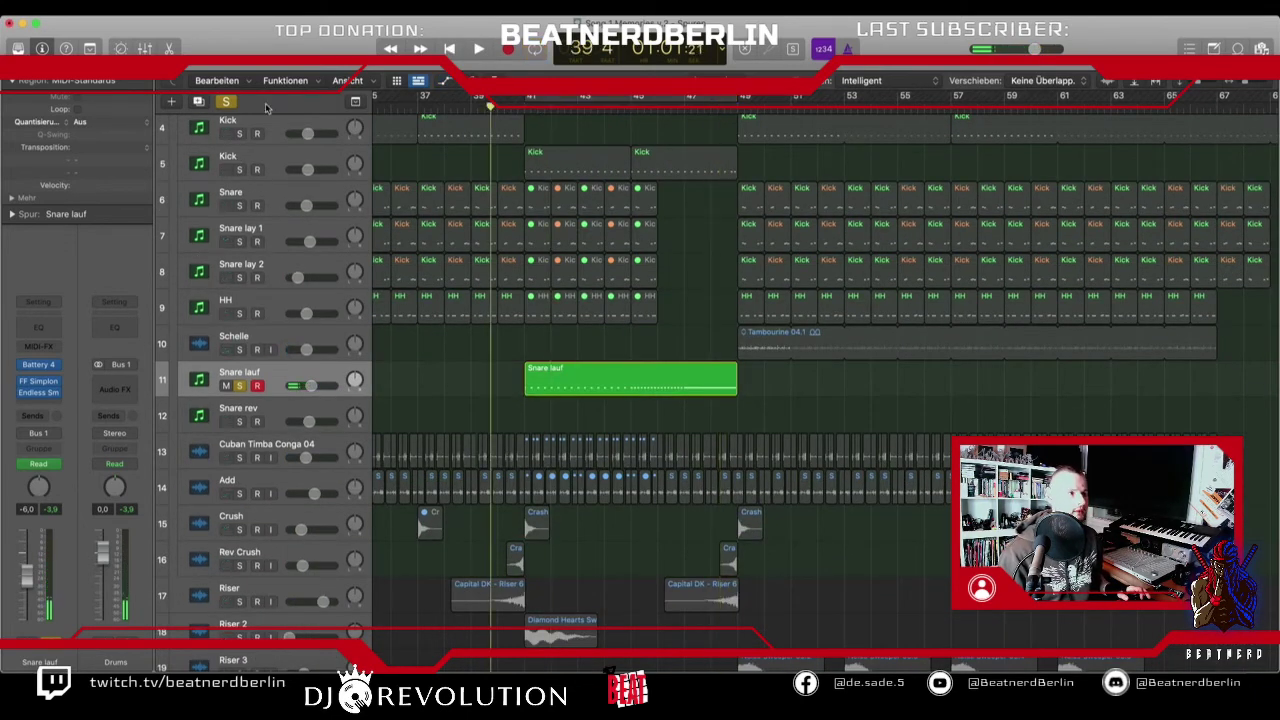
{"action": "left_click", "coordinate": [218, 102]}
{"action": "key", "text": "space"}
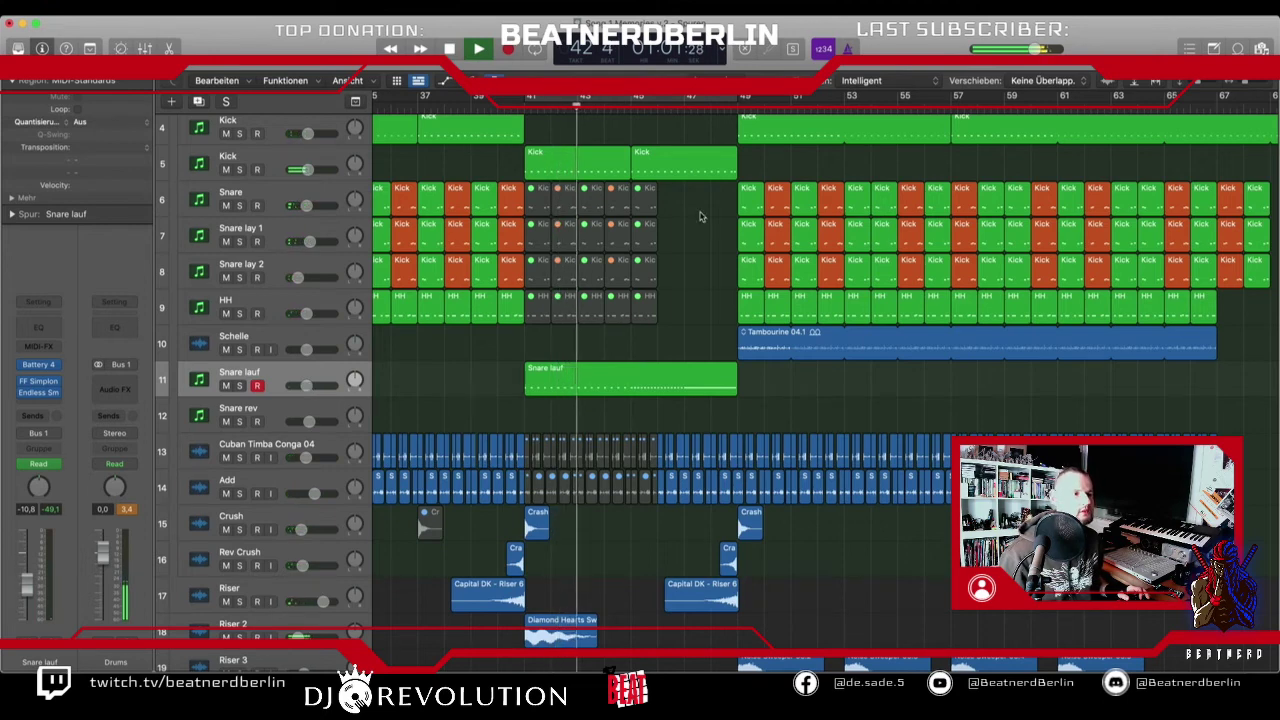
- Show Snare lauf's filter frequency automation and reshape it to open earlier, with a 291.68 Hz point at about bar 43.8
{"action": "key", "text": "a"}
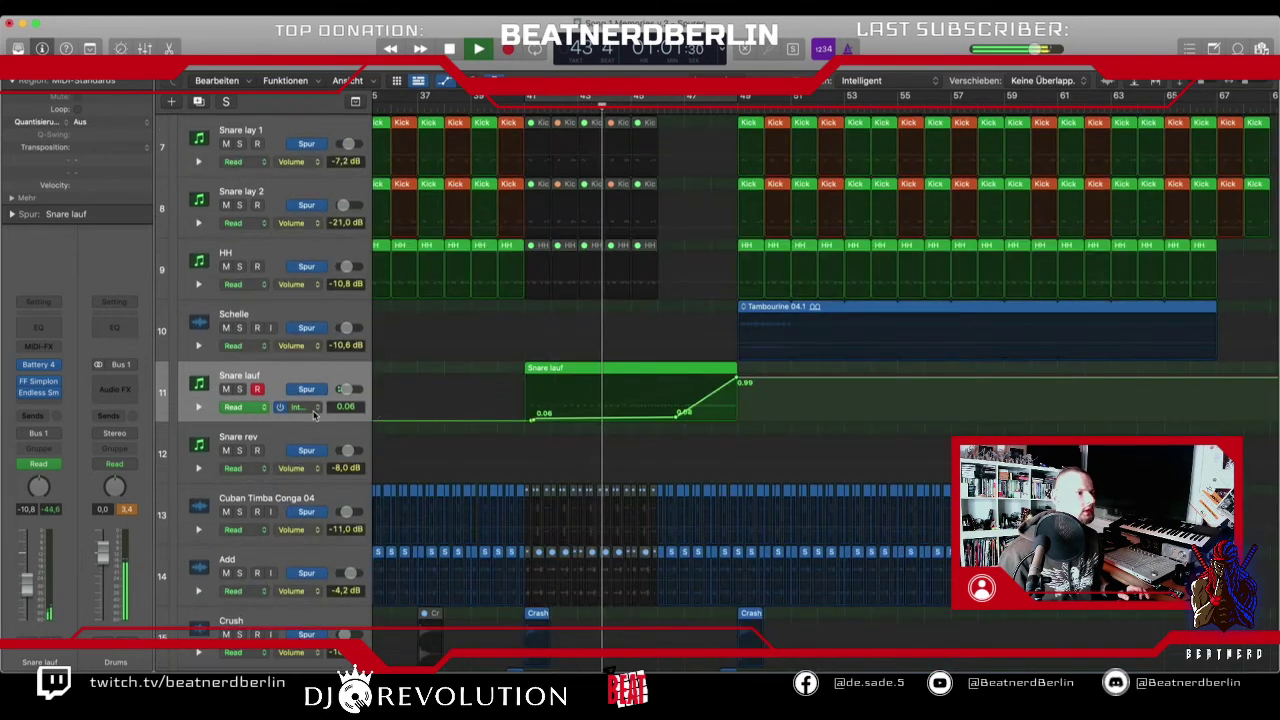
{"action": "left_click", "coordinate": [310, 407]}
{"action": "left_click", "coordinate": [358, 393]}
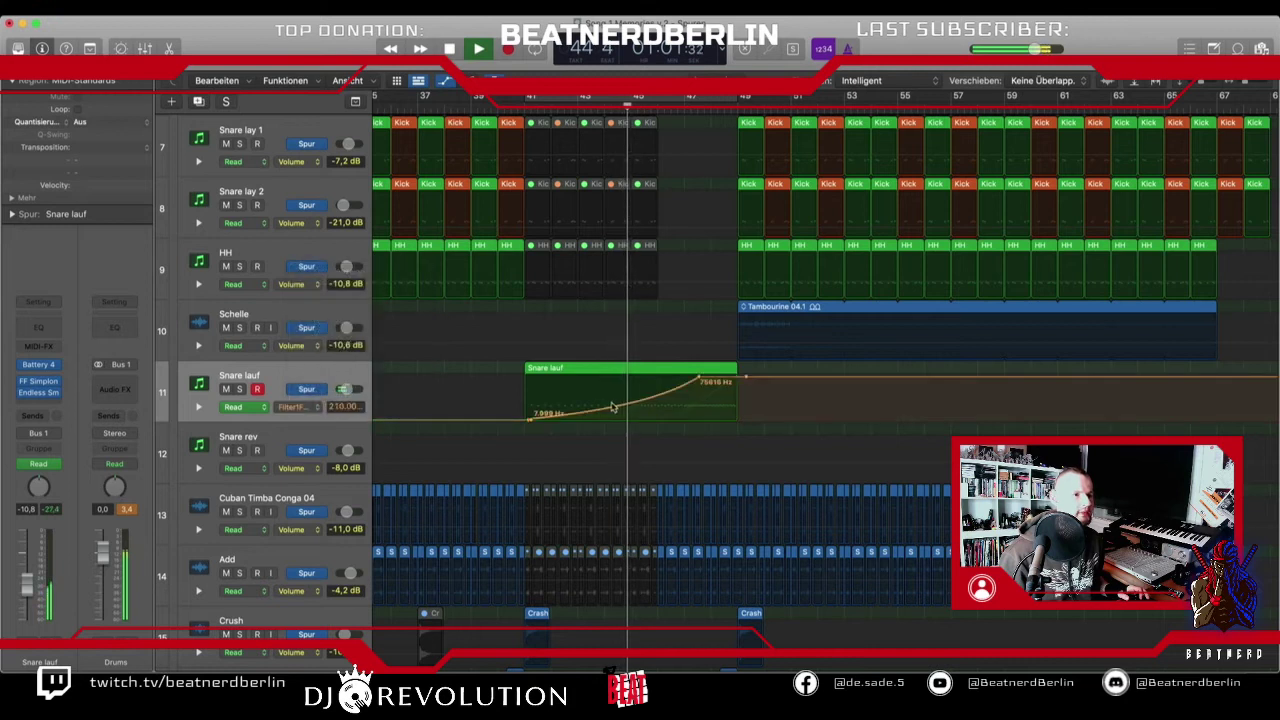
{"action": "left_click_drag", "start_coordinate": [698, 379], "coordinate": [645, 406]}
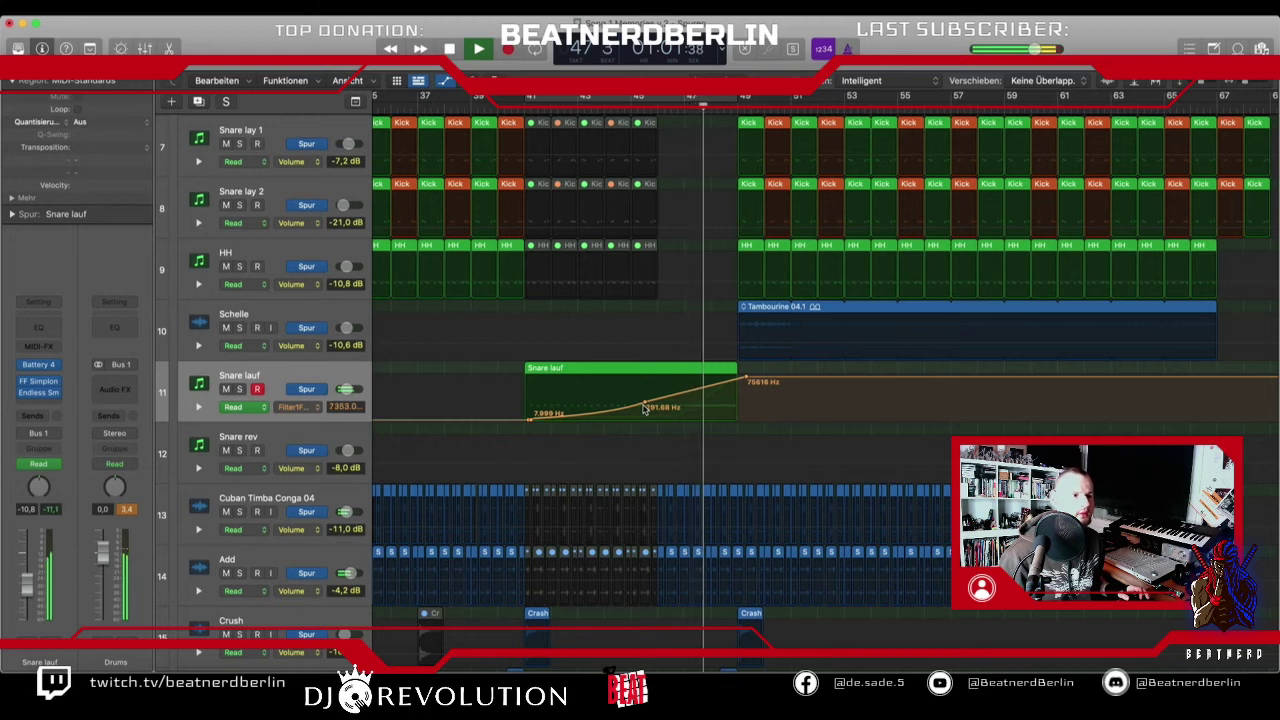
{"action": "left_click_drag", "start_coordinate": [645, 406], "coordinate": [599, 403]}
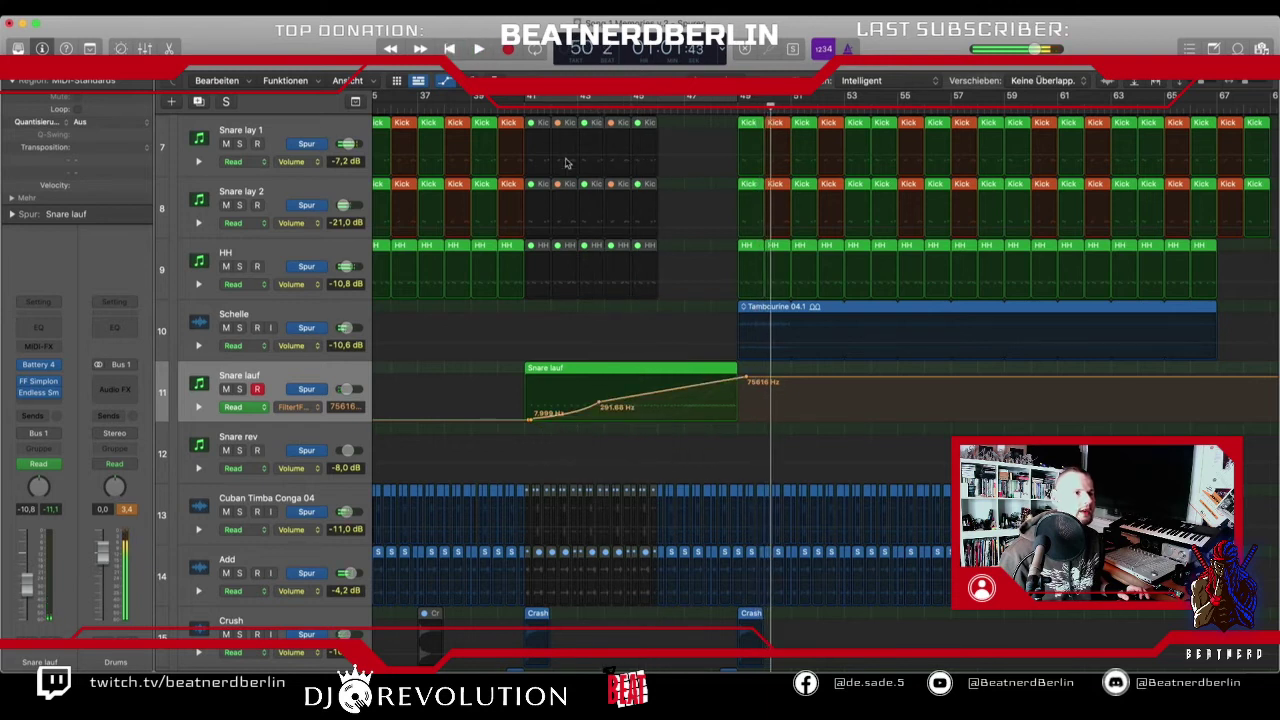
- Play from bar 41, comparing Snare lauf soloed and in the full mix, and hide the automation
{"action": "left_click", "coordinate": [522, 111]}
{"action": "key", "text": "space"}
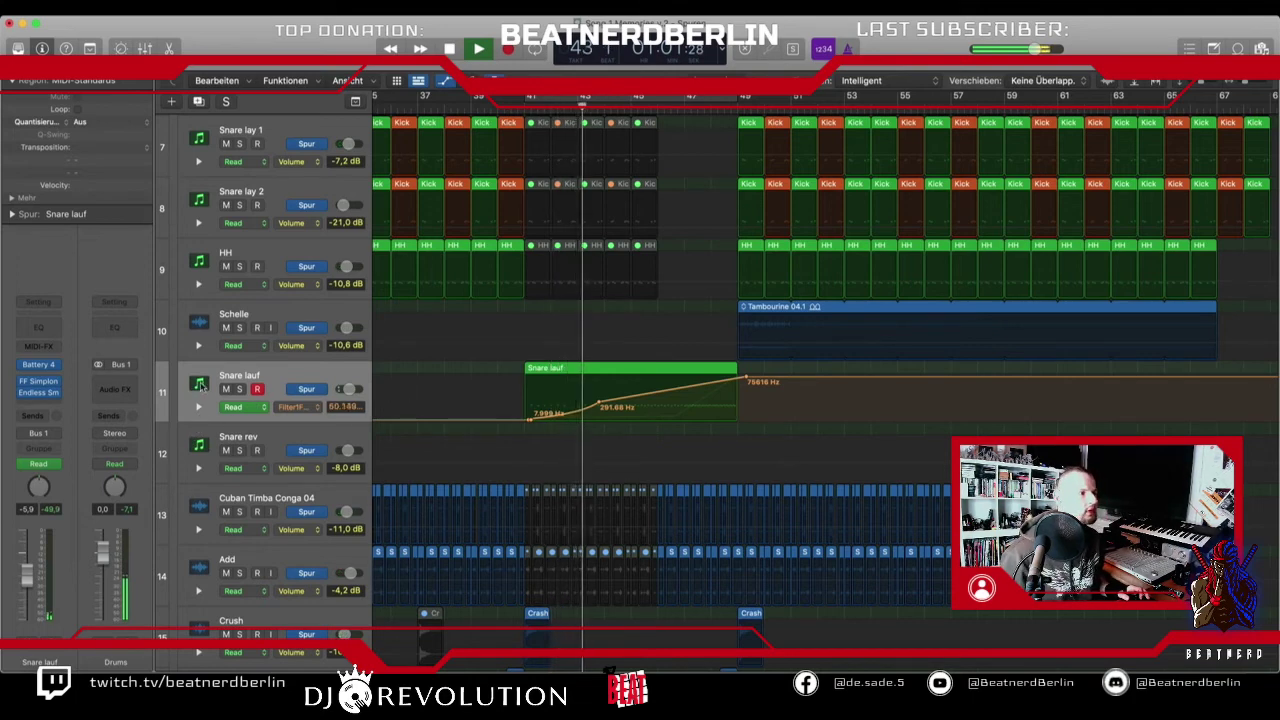
{"action": "left_click", "coordinate": [239, 389]}
{"action": "left_click", "coordinate": [239, 389]}
{"action": "left_click", "coordinate": [239, 389]}
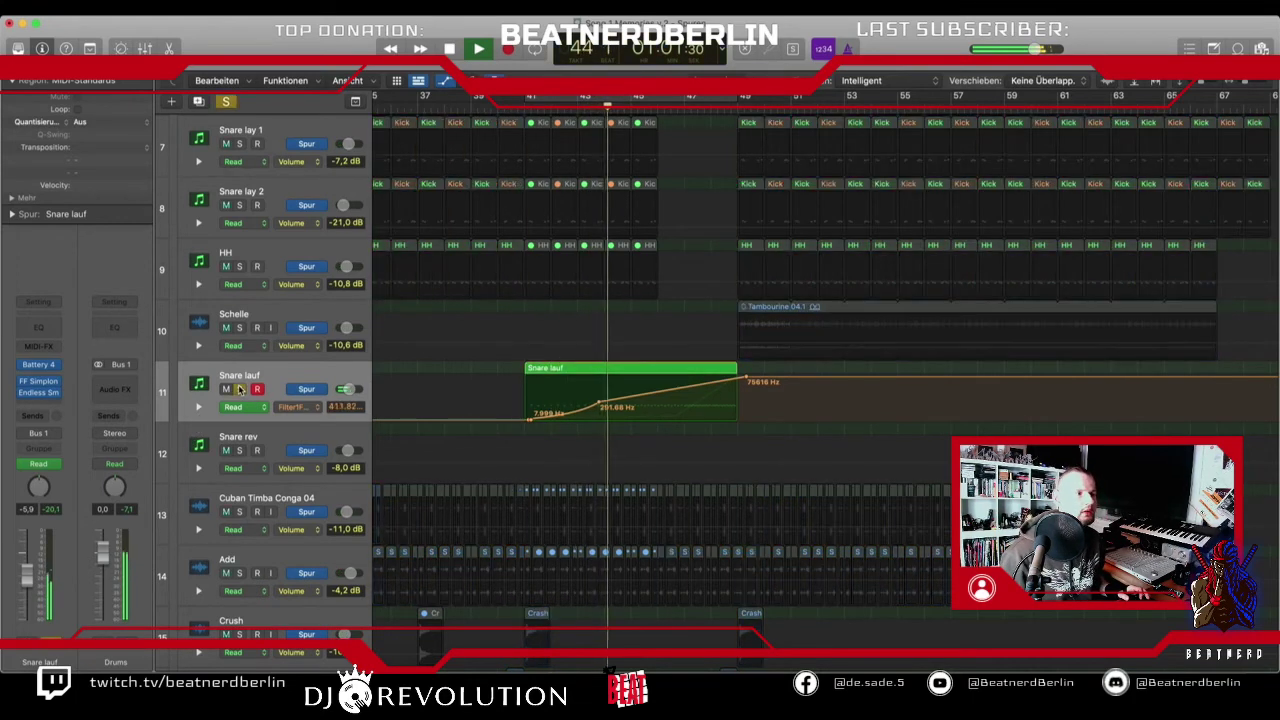
{"action": "left_click", "coordinate": [239, 389]}
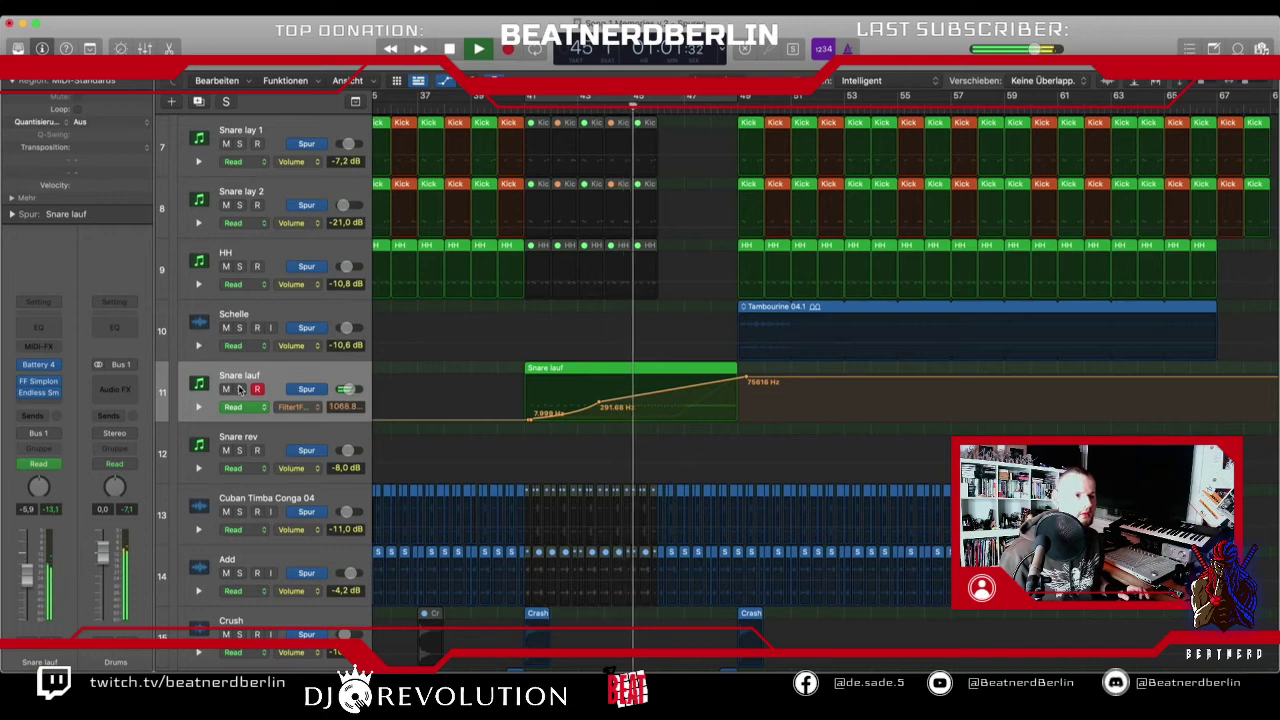
{"action": "left_click", "coordinate": [239, 389]}
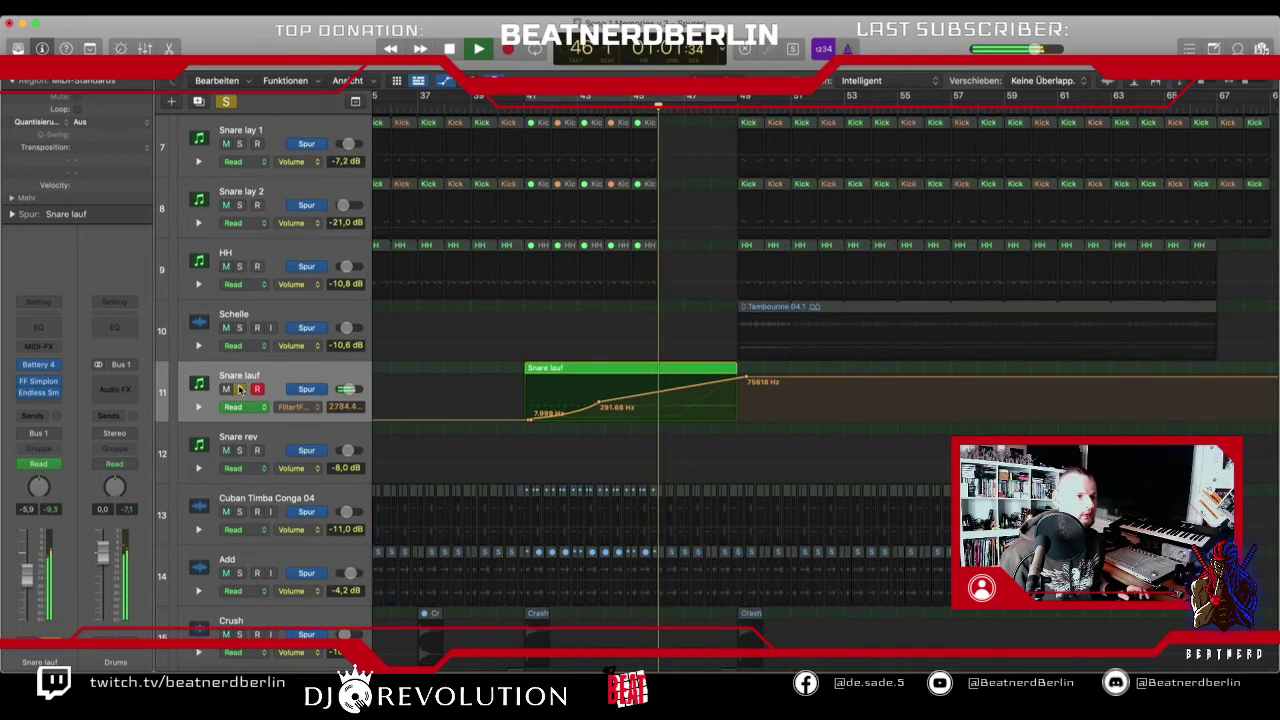
{"action": "left_click", "coordinate": [239, 389]}
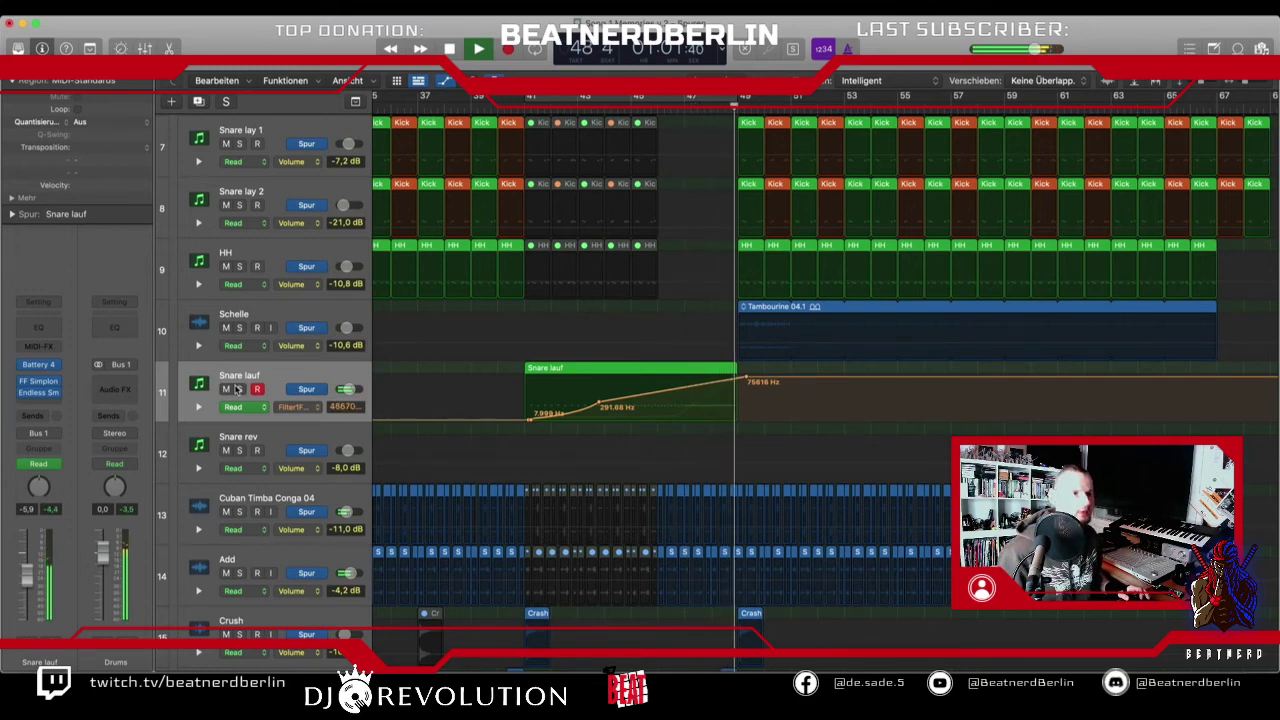
{"action": "key", "text": "a"}
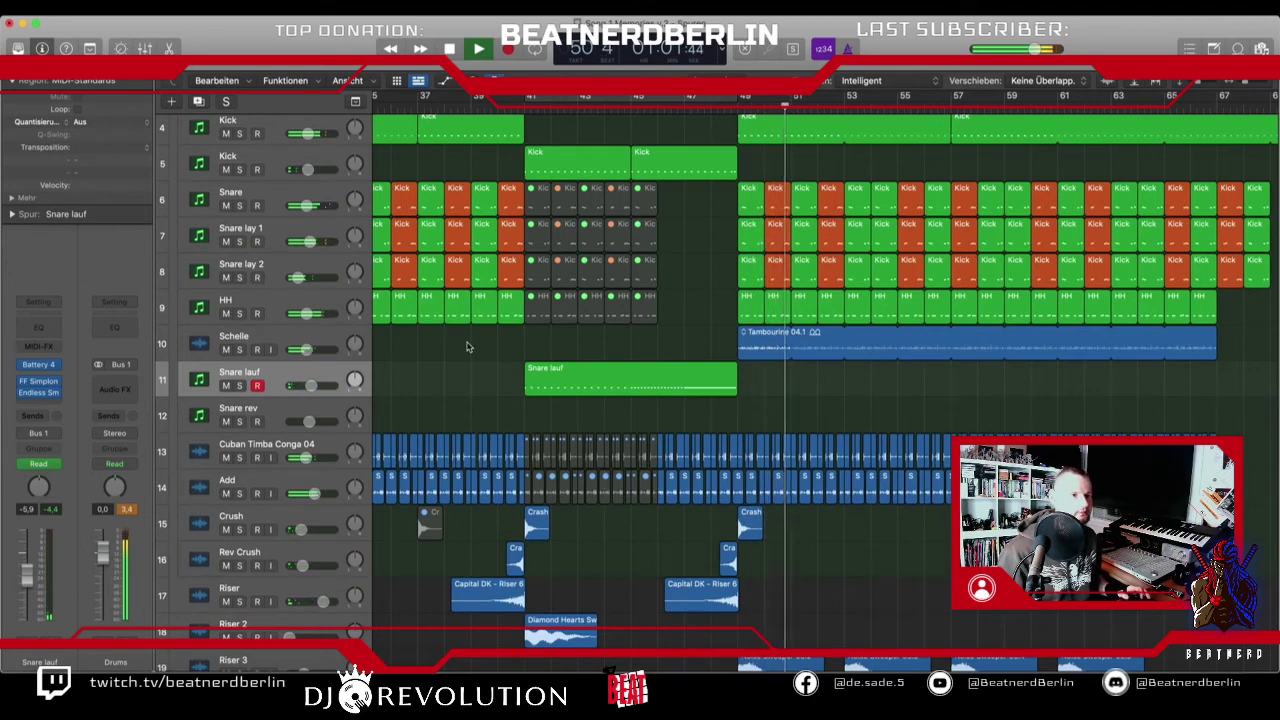
{"action": "key", "text": "space"}
- Look through the lower instrument tracks and compare the bass arrangement across the song's sections
{"action": "scroll", "coordinate": [550, 280], "scroll_direction": "down", "scroll_amount": 15}
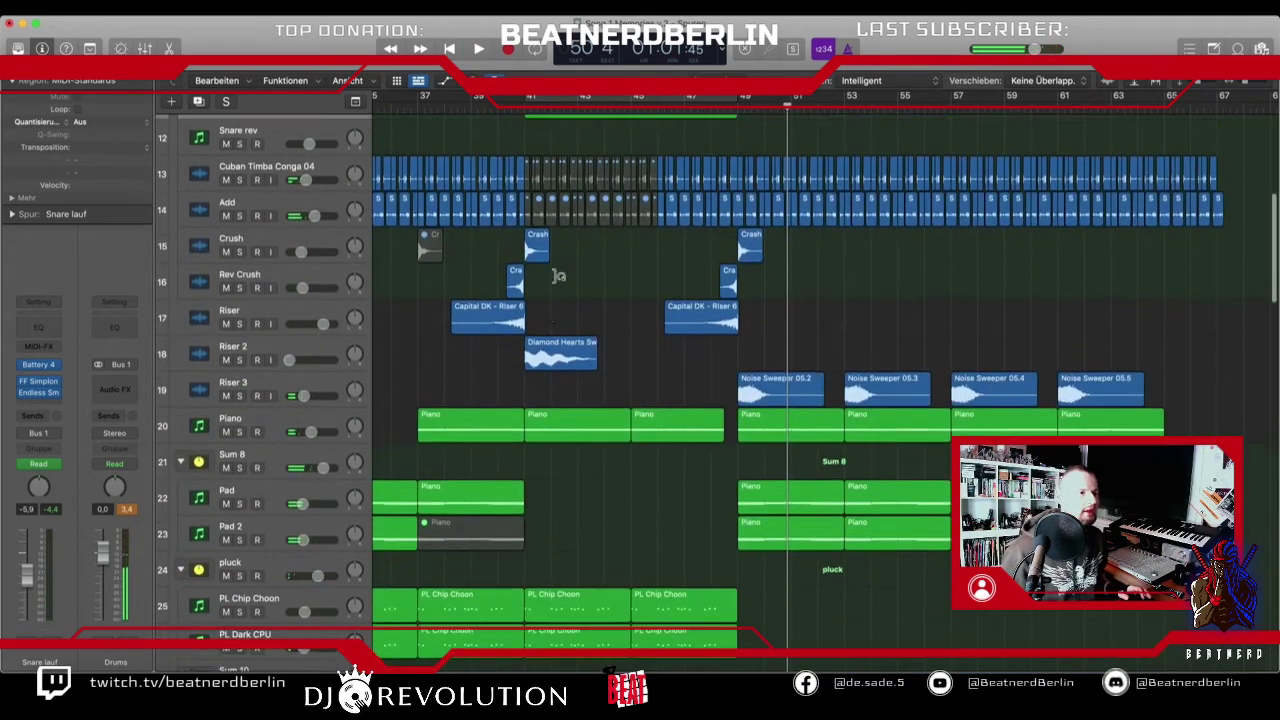
{"action": "scroll", "coordinate": [558, 278], "scroll_direction": "down", "scroll_amount": 5}
{"action": "scroll", "coordinate": [556, 280], "scroll_direction": "up", "scroll_amount": 8}
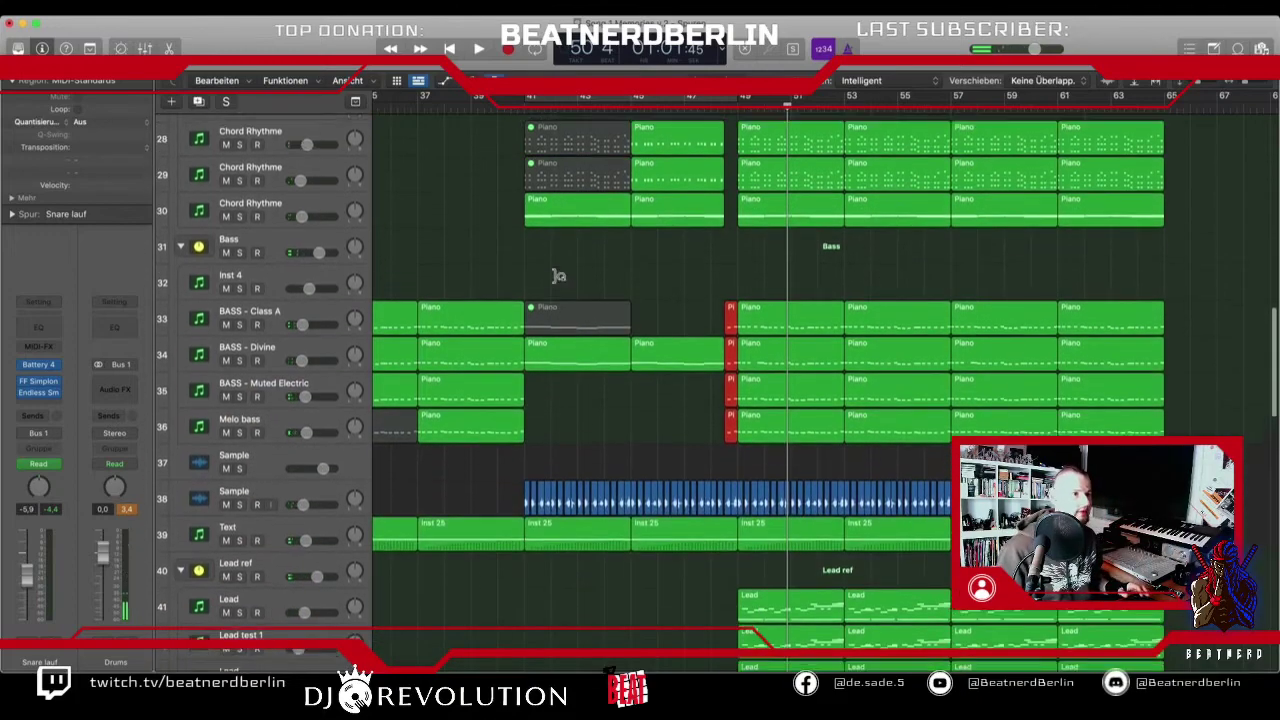
{"action": "scroll", "coordinate": [553, 280], "scroll_direction": "down", "scroll_amount": 15}
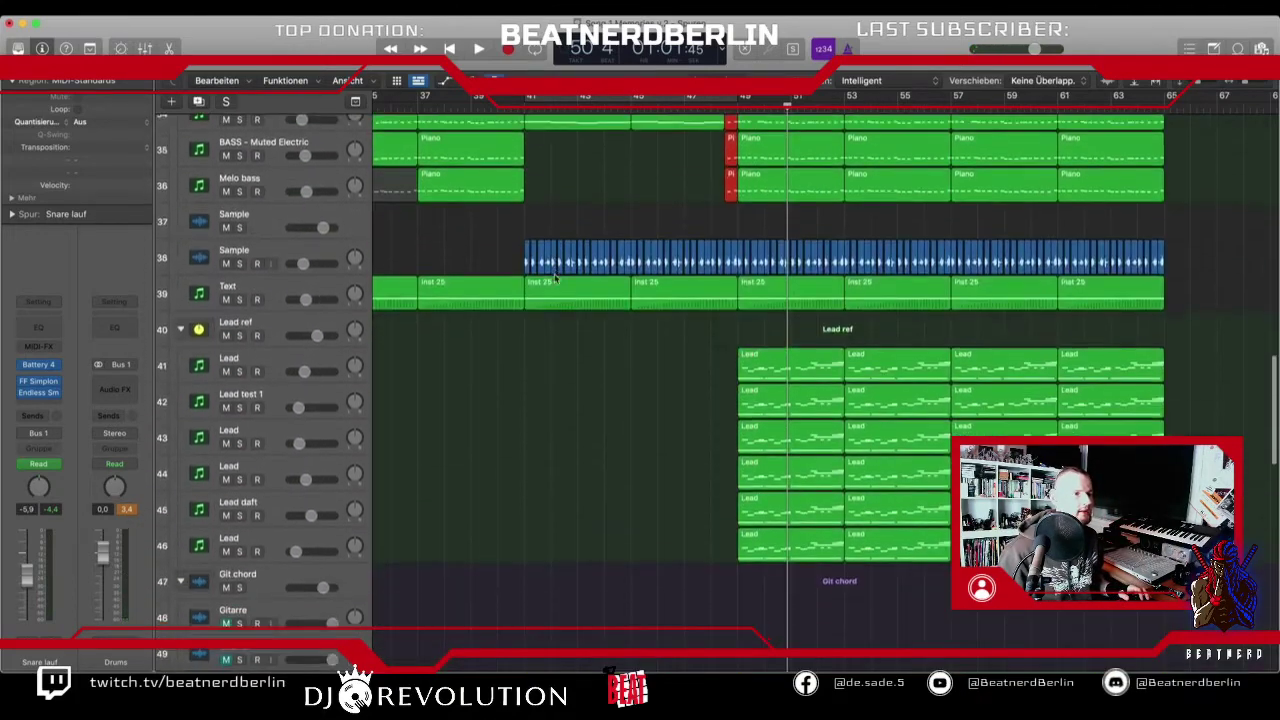
{"action": "scroll", "coordinate": [556, 278], "scroll_direction": "up", "scroll_amount": 8}
{"action": "scroll", "coordinate": [553, 278], "scroll_direction": "up", "scroll_amount": 3}
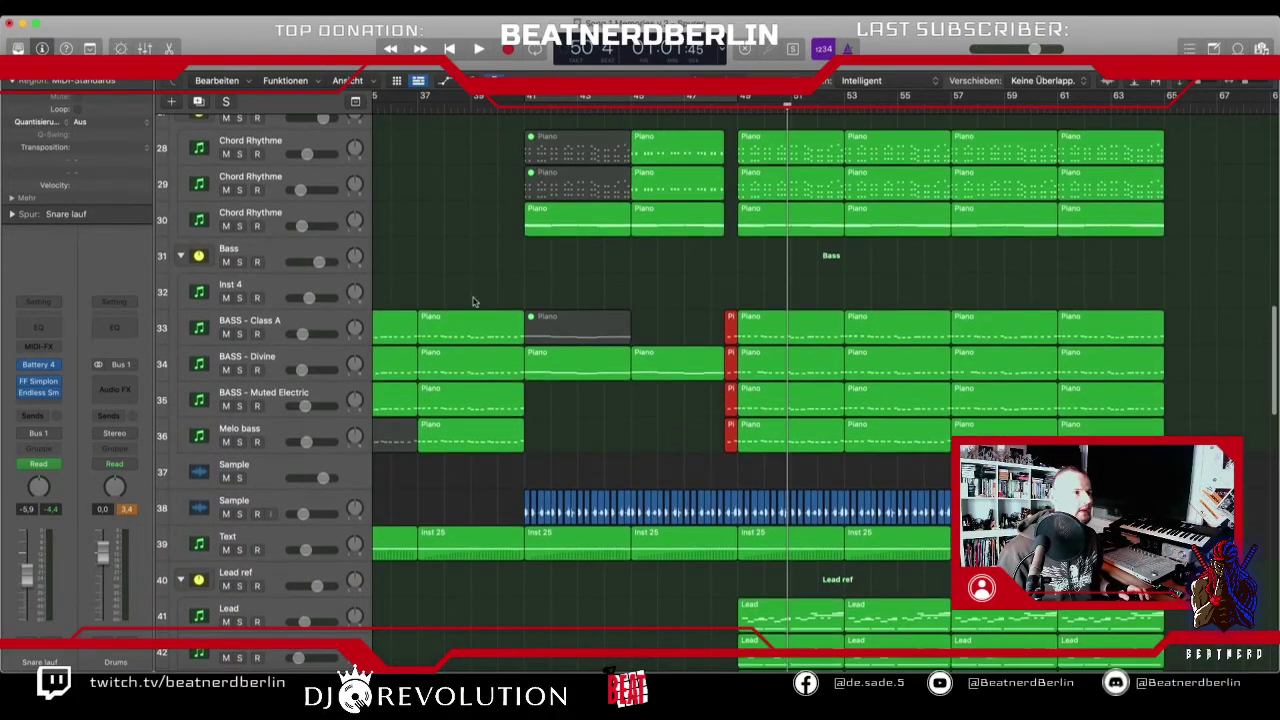
{"action": "scroll", "coordinate": [407, 327], "scroll_direction": "left", "scroll_amount": 15}
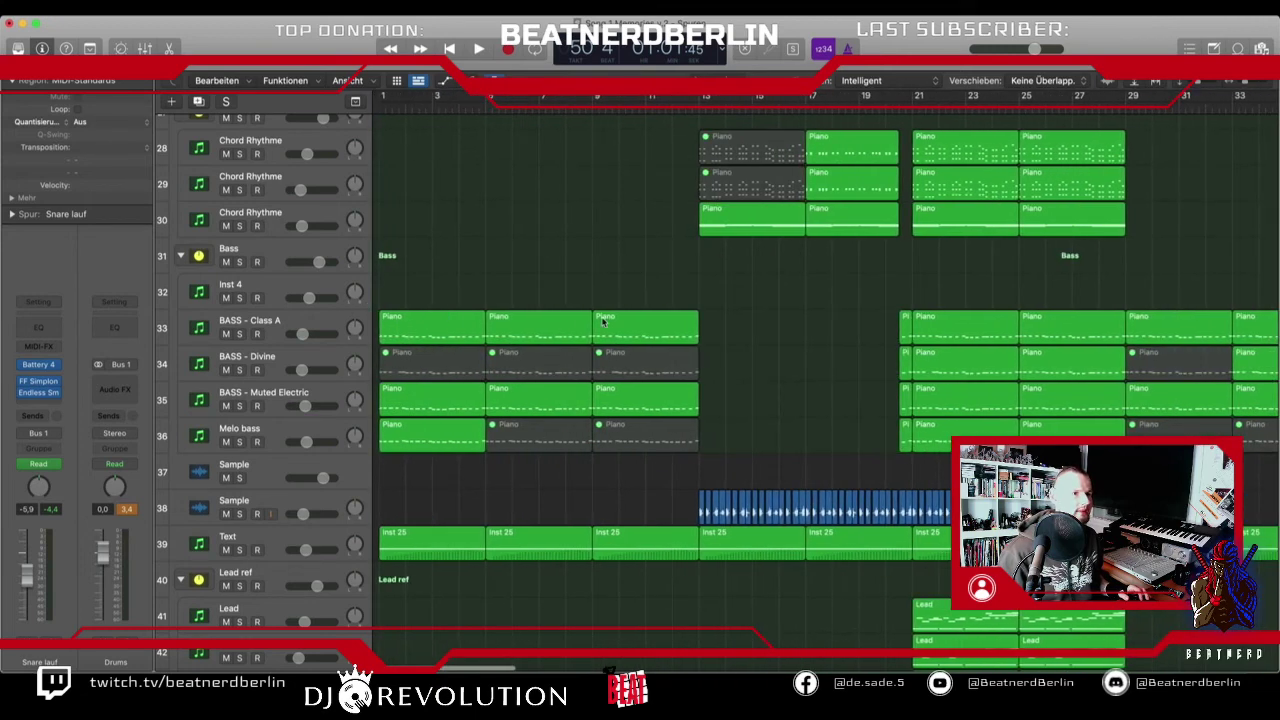
{"action": "scroll", "coordinate": [593, 318], "scroll_direction": "right", "scroll_amount": 8}
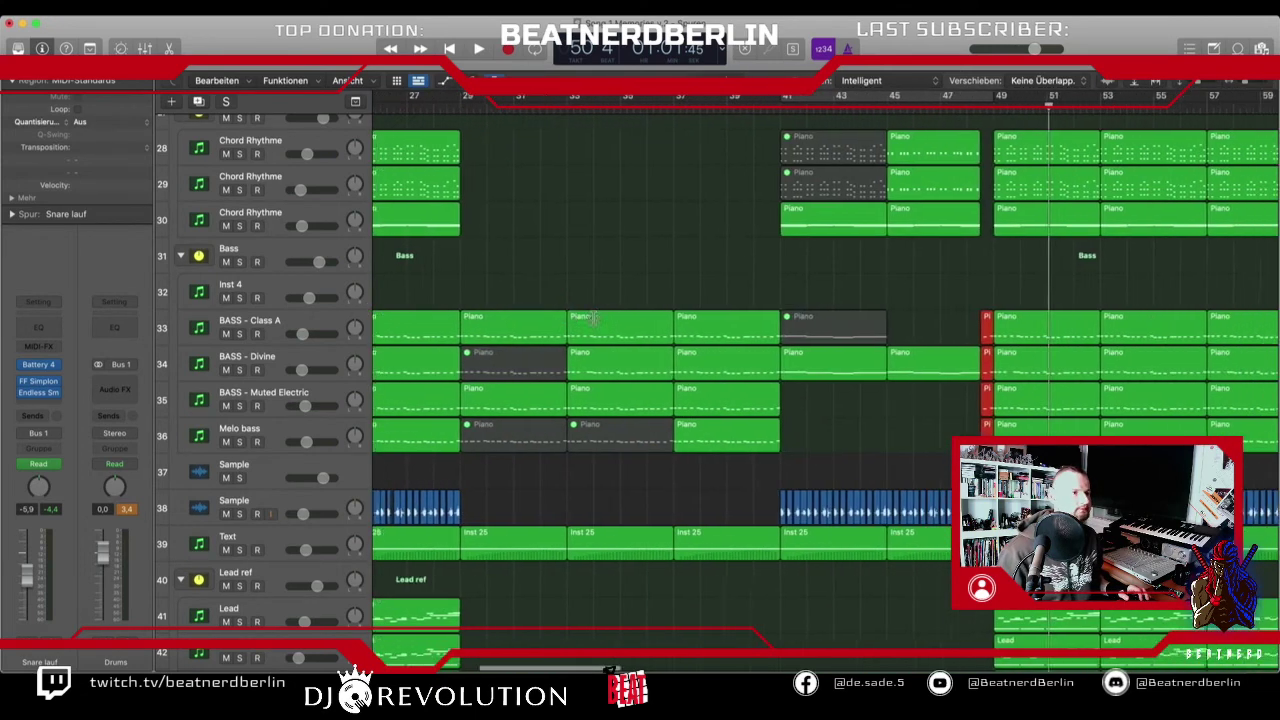
{"action": "scroll", "coordinate": [593, 318], "scroll_direction": "left", "scroll_amount": 2}
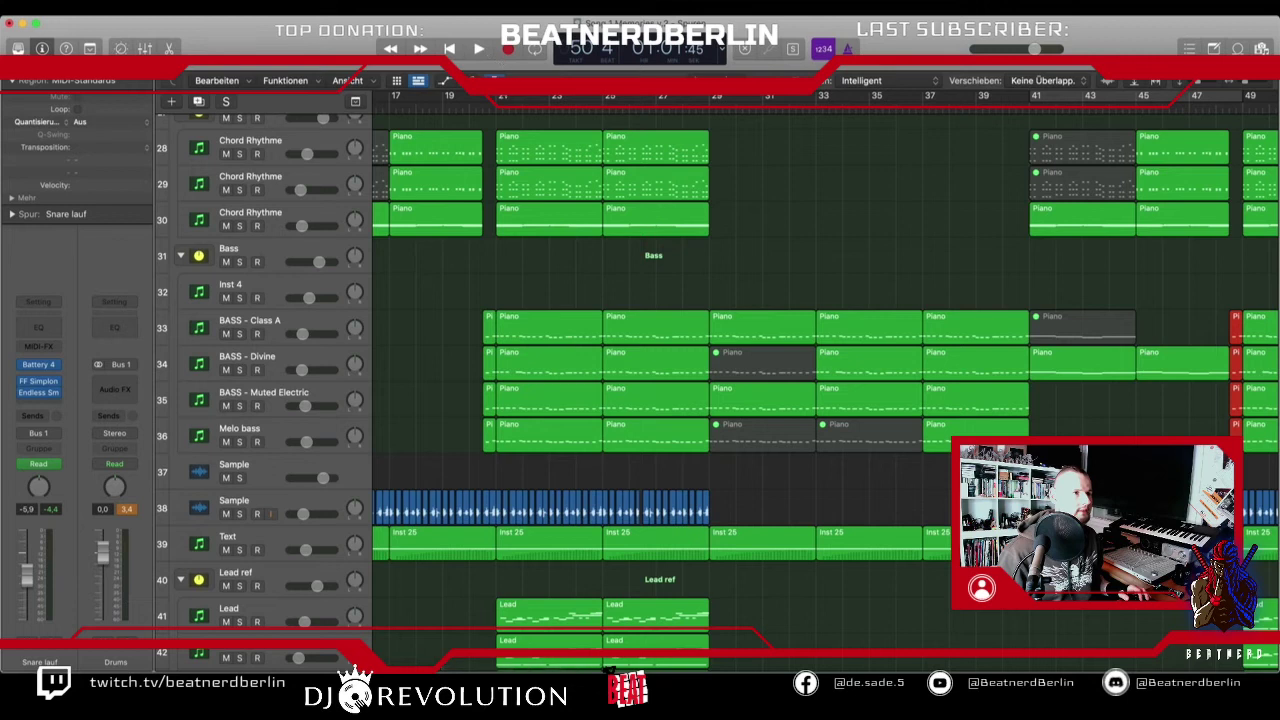
- Set a loop over bars 21–29, solo the Bass stack, audition it, and select it to show its channel strip
{"action": "left_click_drag", "start_coordinate": [498, 98], "coordinate": [708, 98]}
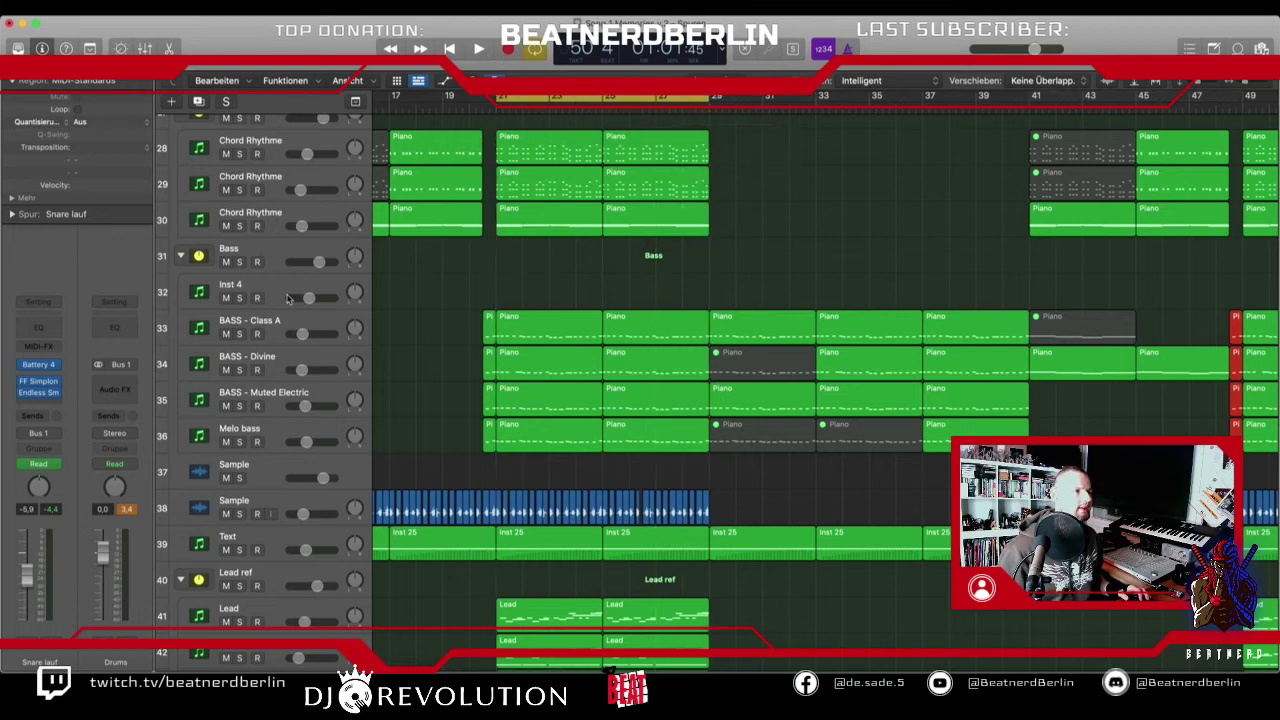
{"action": "left_click", "coordinate": [240, 262]}
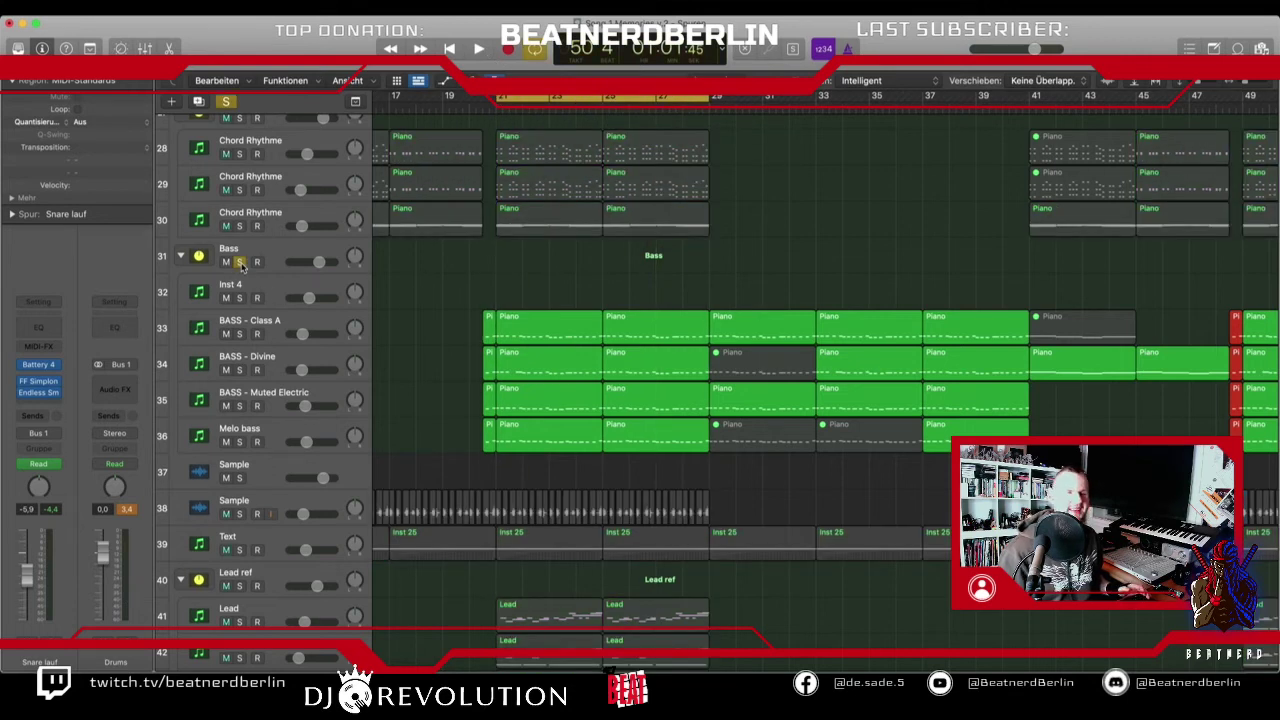
{"action": "key", "text": "space"}
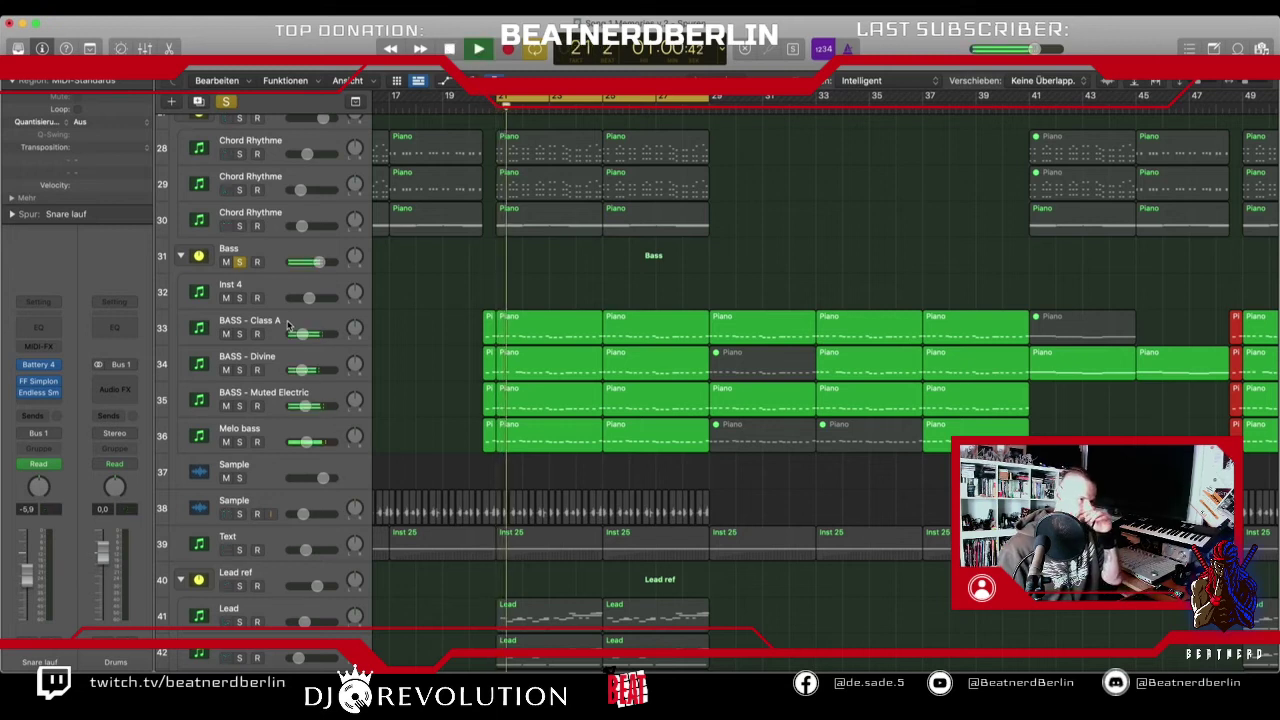
{"action": "left_click", "coordinate": [254, 247]}
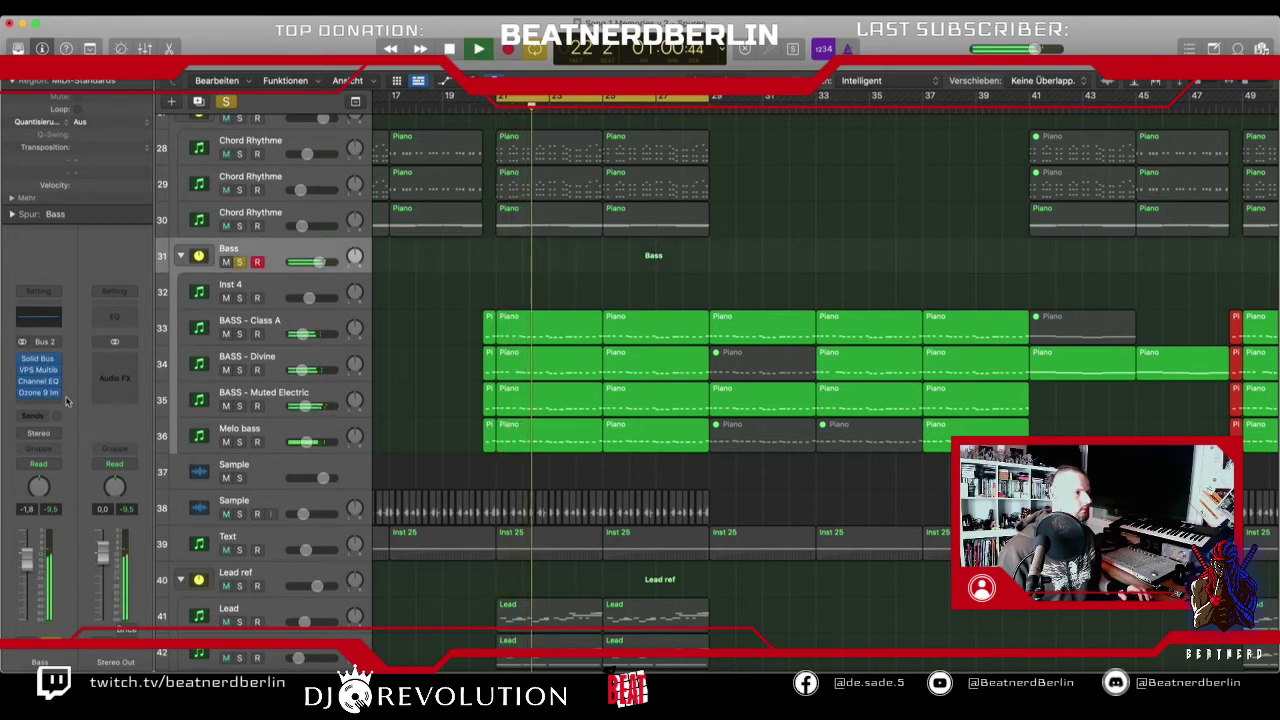
{"action": "key", "text": "space"}
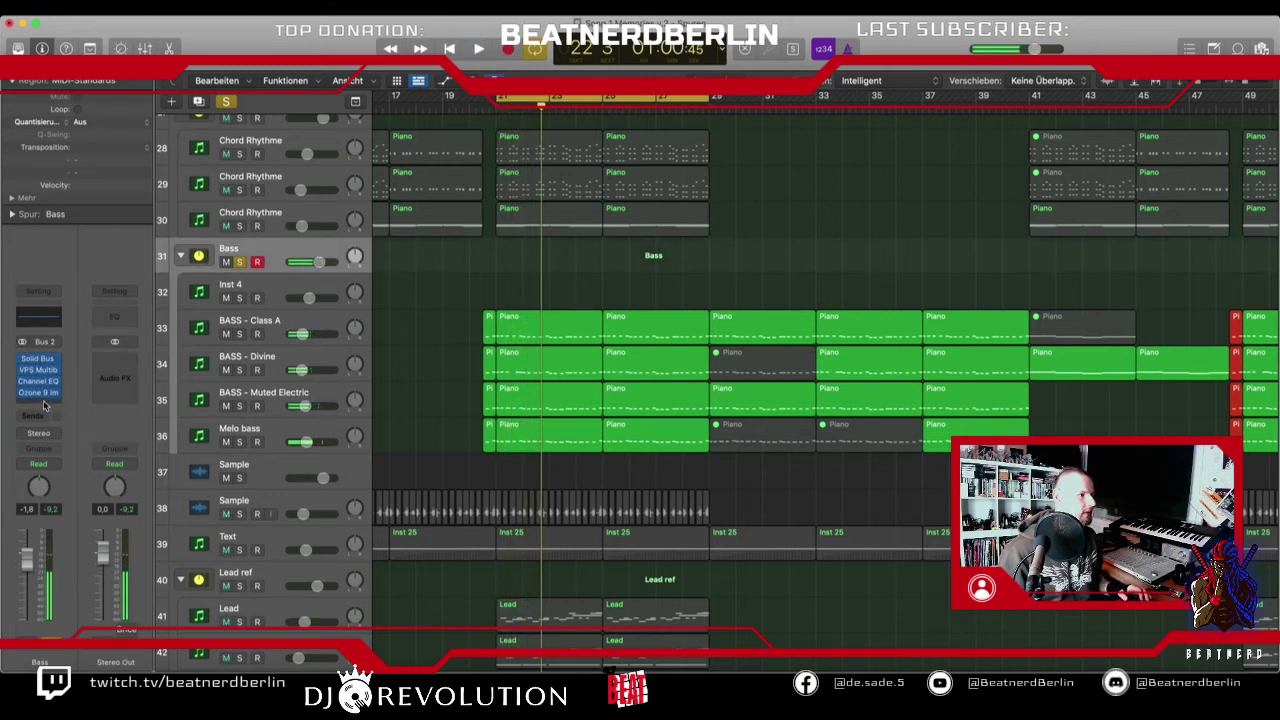
- Free an insert slot before Channel EQ on the Bass stack and load Dada Life Sausage Fattener in stereo there
{"action": "left_click", "coordinate": [44, 387]}
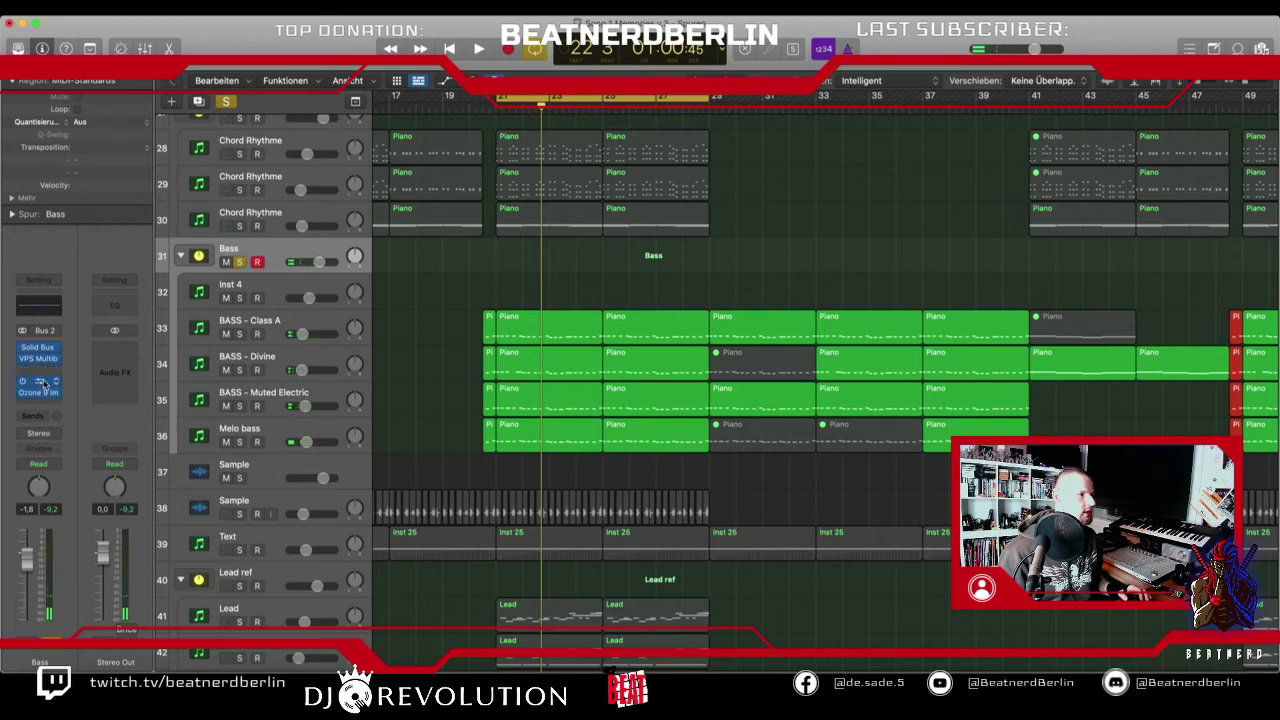
{"action": "left_click", "coordinate": [44, 384]}
{"action": "left_click", "coordinate": [404, 188]}
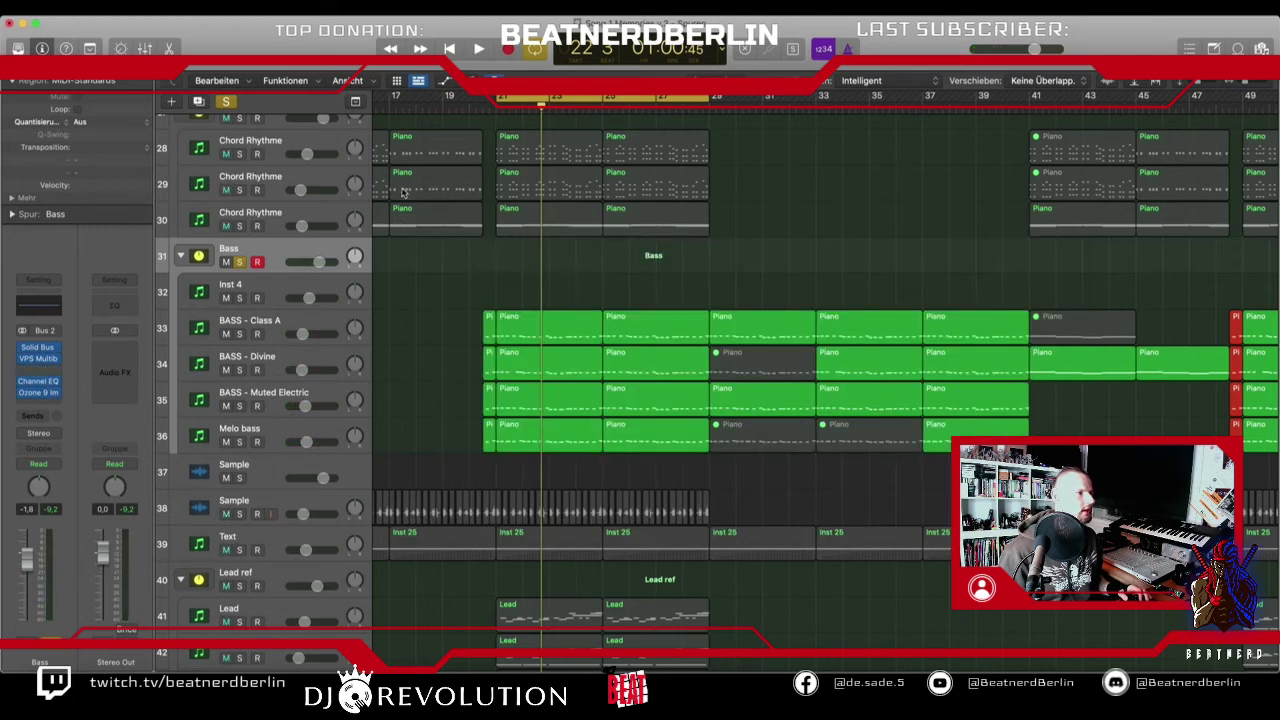
{"action": "left_click", "coordinate": [36, 368]}
{"action": "mouse_move", "coordinate": [80, 616]}
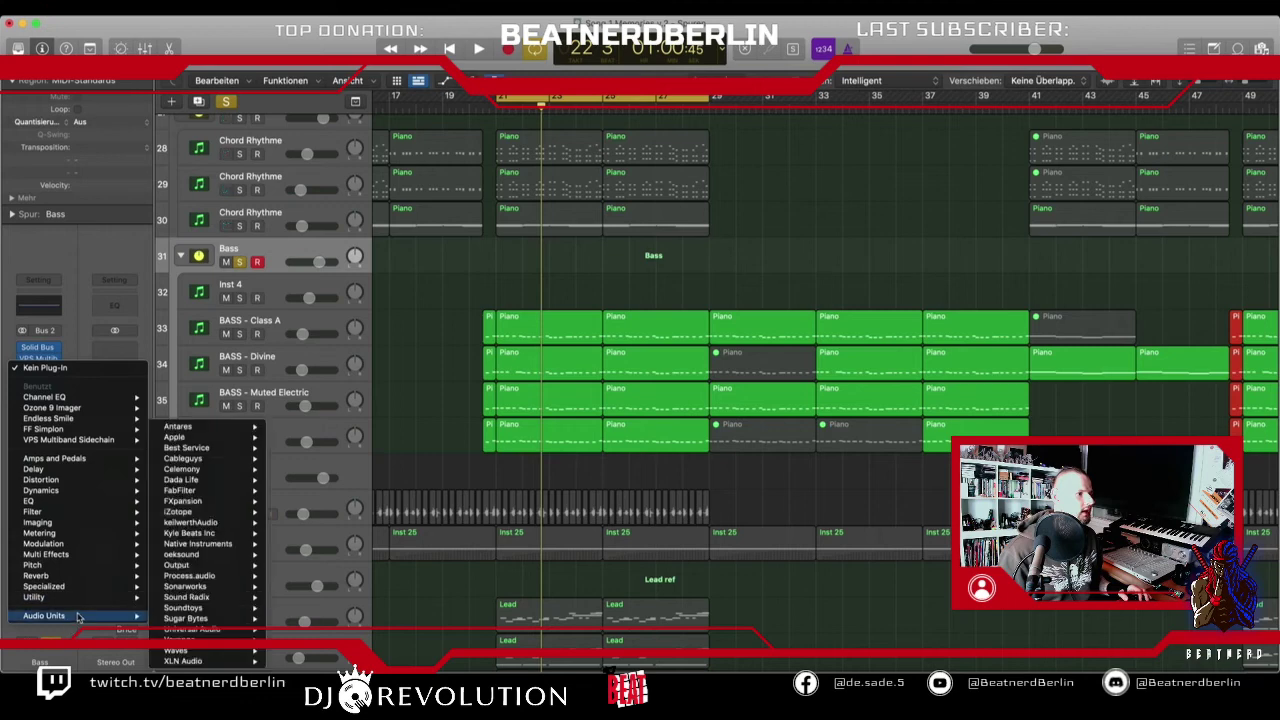
{"action": "mouse_move", "coordinate": [231, 491]}
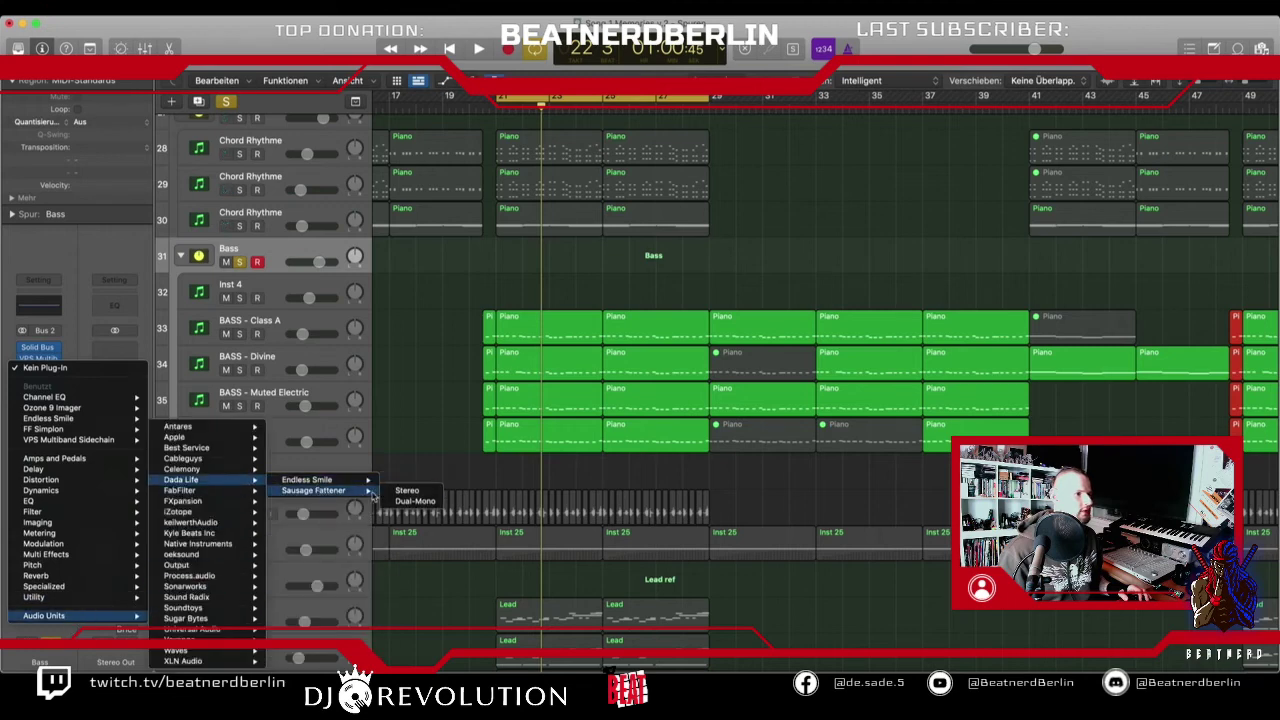
{"action": "left_click", "coordinate": [395, 491]}
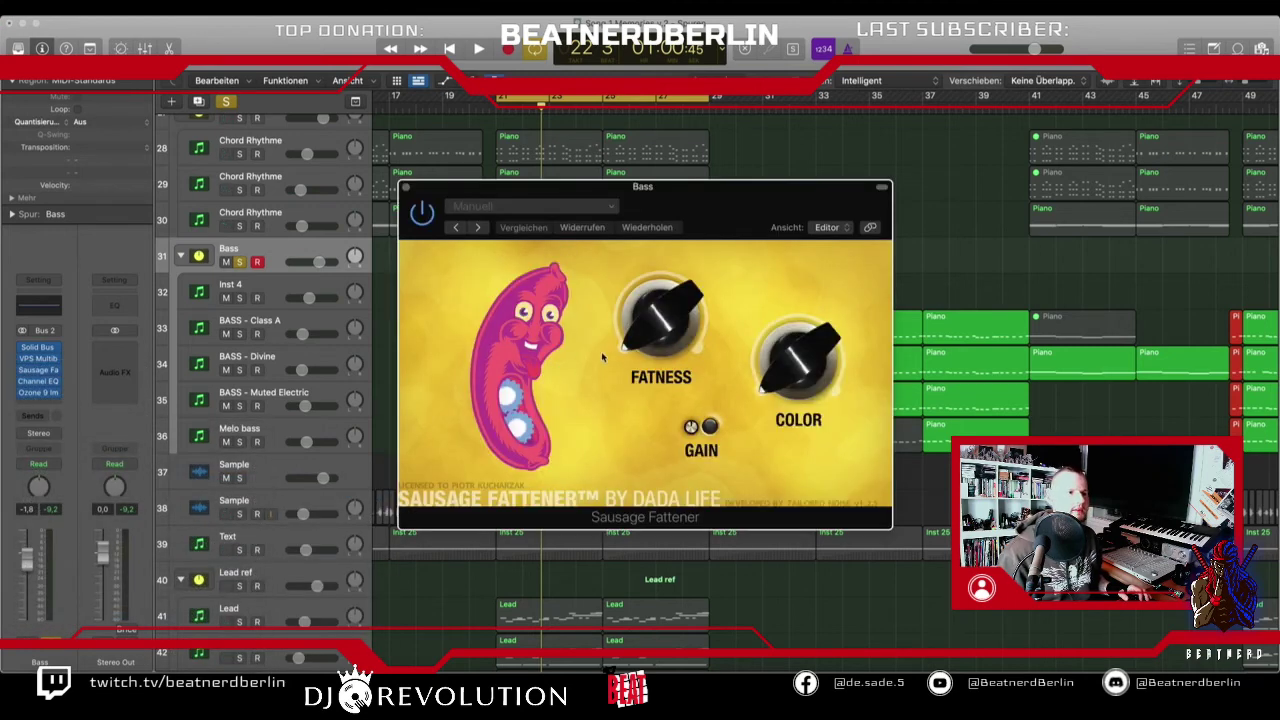
- Set Sausage Fattener's Fatness to 15.0 % and adjust Color by ear to slightly below 33 % while the soloed bass plays
{"action": "left_click_drag", "start_coordinate": [636, 325], "coordinate": [689, 491]}
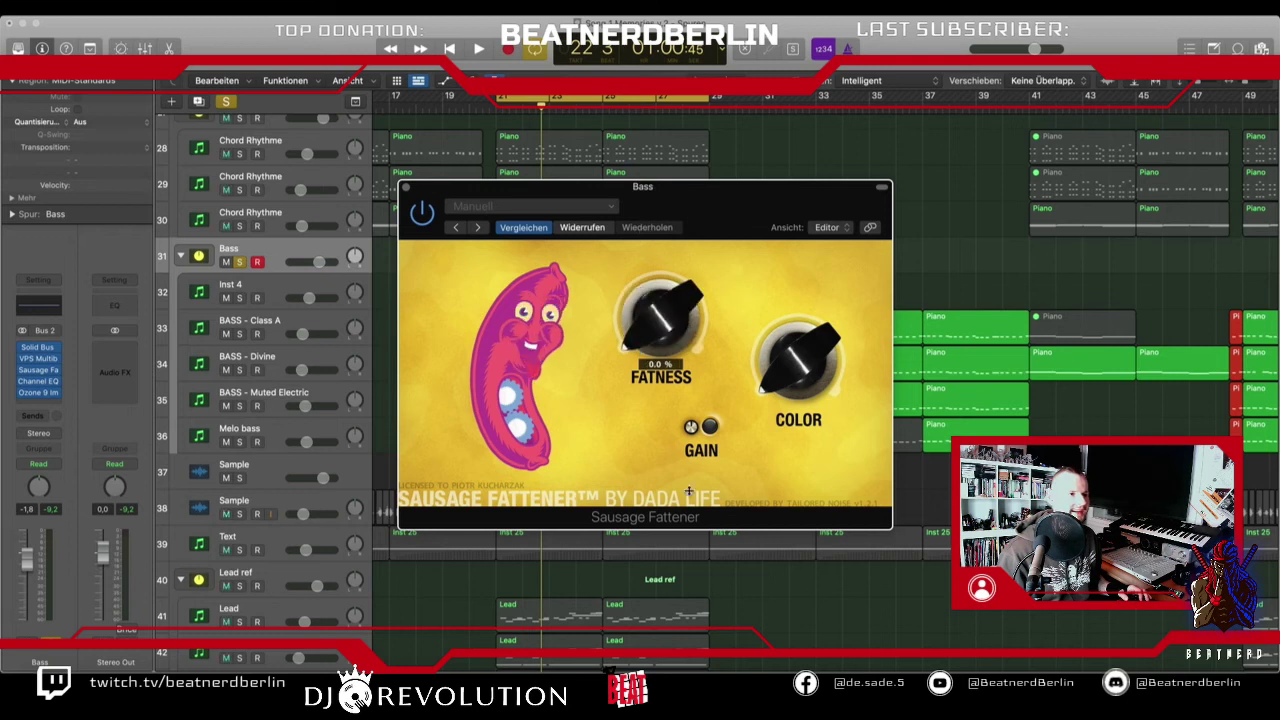
{"action": "key", "text": "space"}
{"action": "left_click_drag", "start_coordinate": [790, 380], "coordinate": [786, 319]}
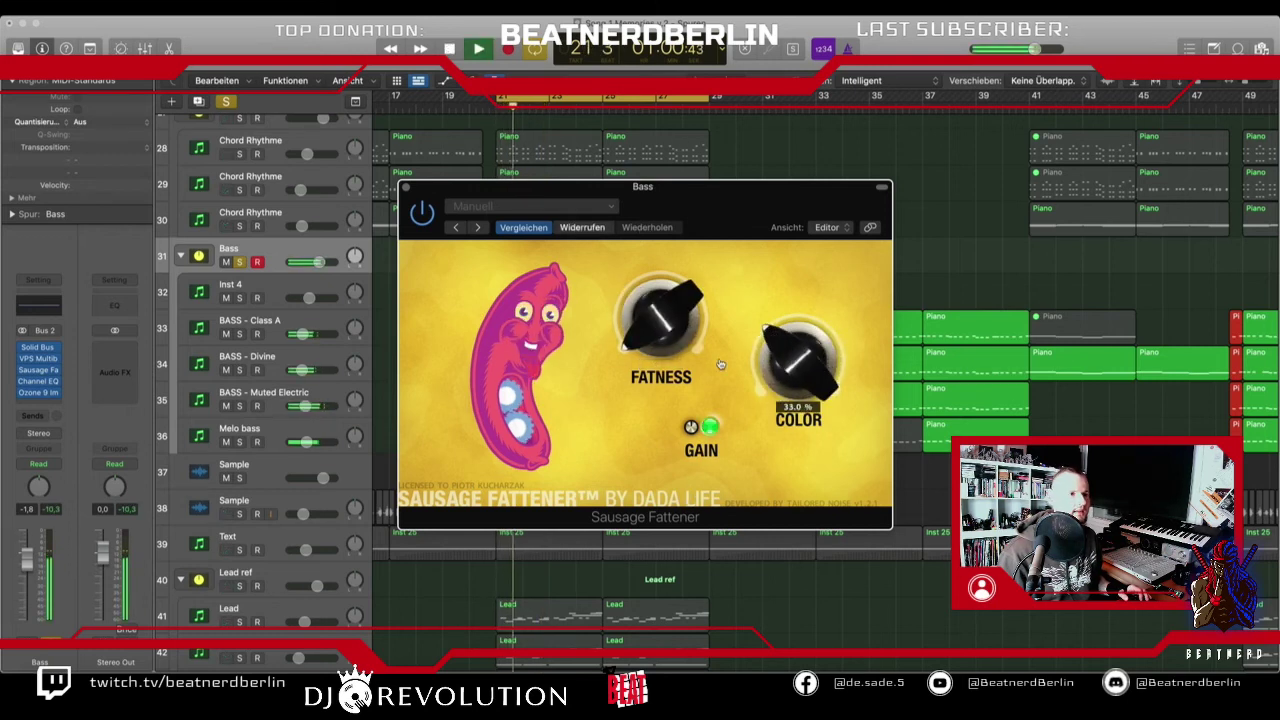
{"action": "left_click_drag", "start_coordinate": [672, 347], "coordinate": [663, 316]}
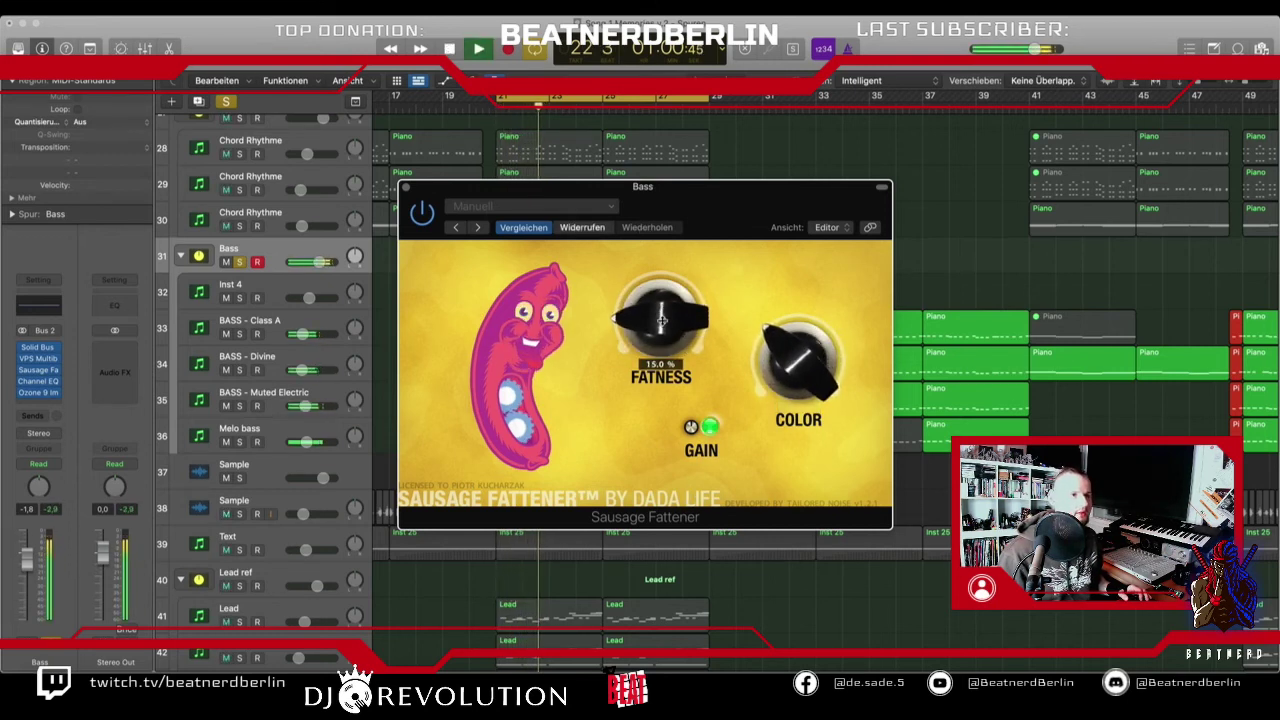
{"action": "left_click_drag", "start_coordinate": [783, 372], "coordinate": [769, 343]}
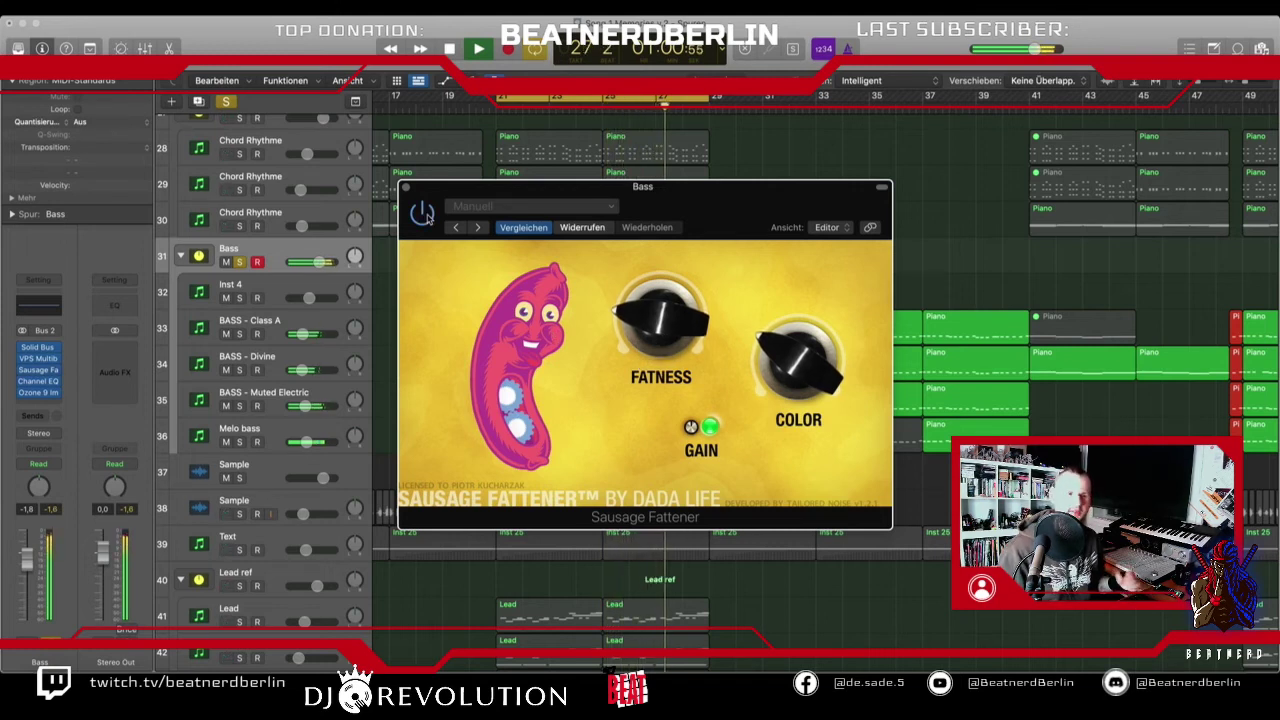
{"action": "key", "text": "space"}
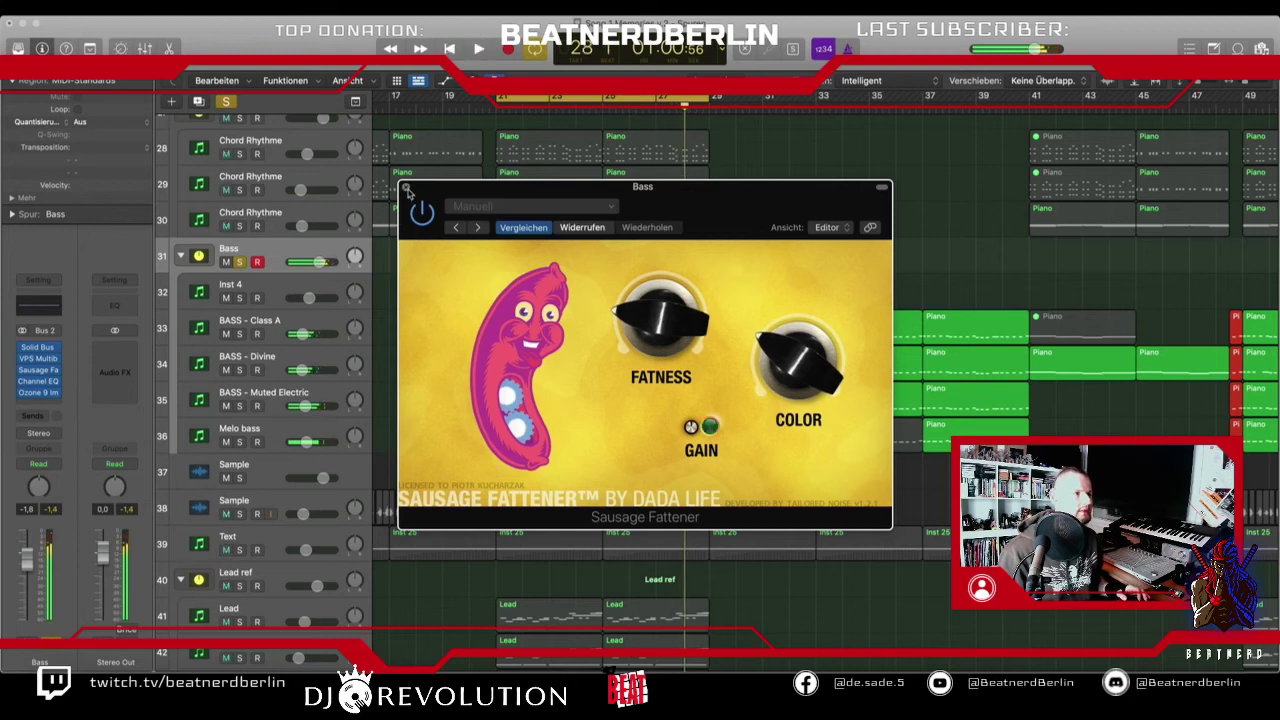
- Close Sausage Fattener, take the Bass stack out of solo and lower its volume to -9.0 dB against the full mix
{"action": "left_click", "coordinate": [405, 187]}
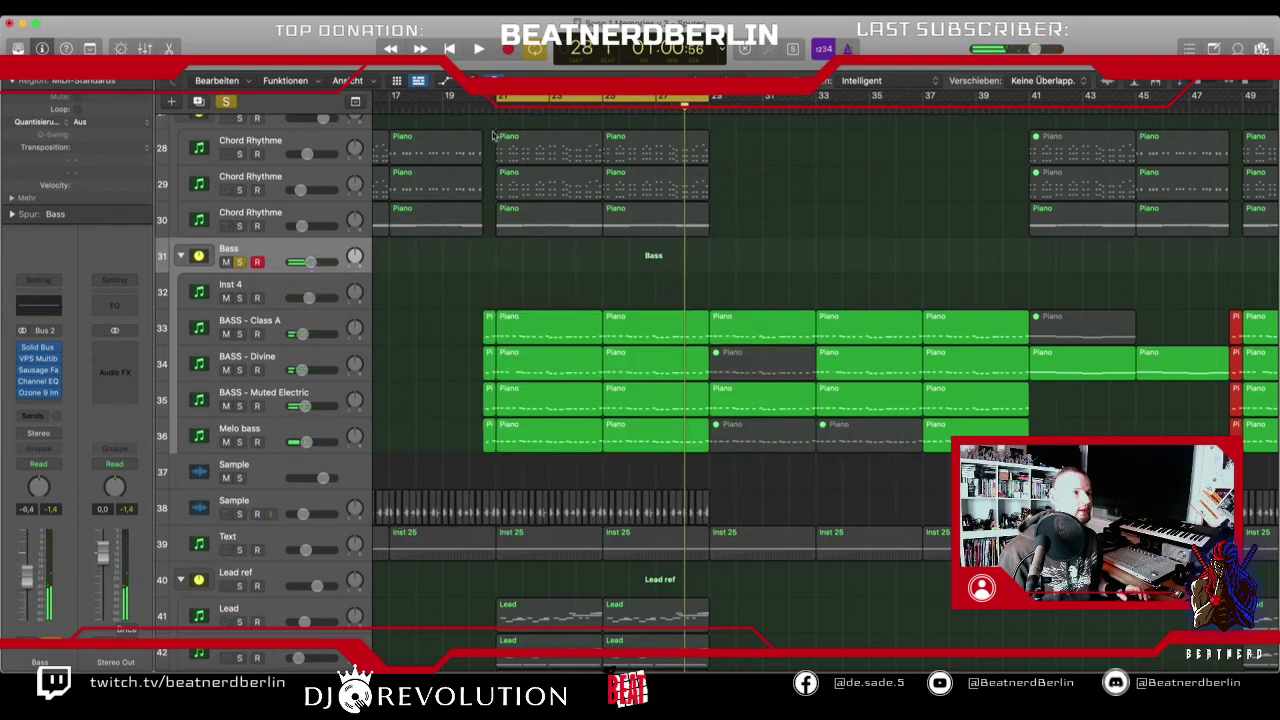
{"action": "left_click", "coordinate": [239, 262]}
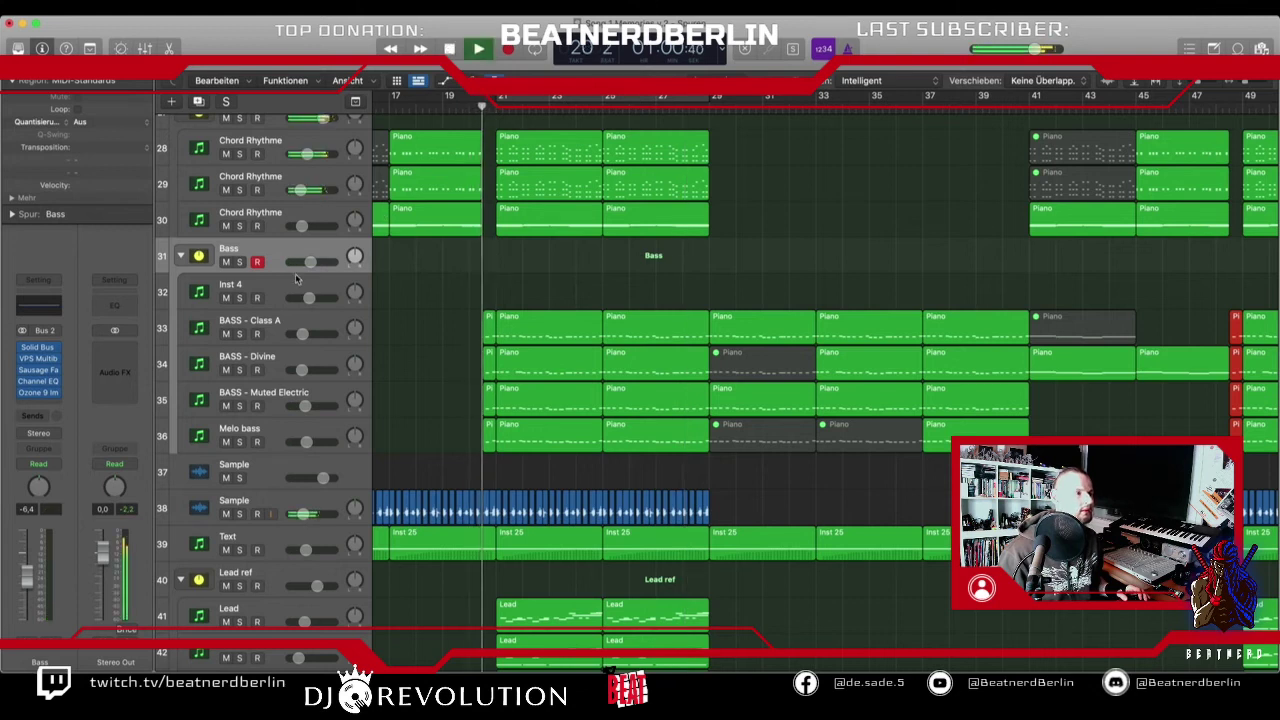
{"action": "mouse_move", "coordinate": [307, 263]}
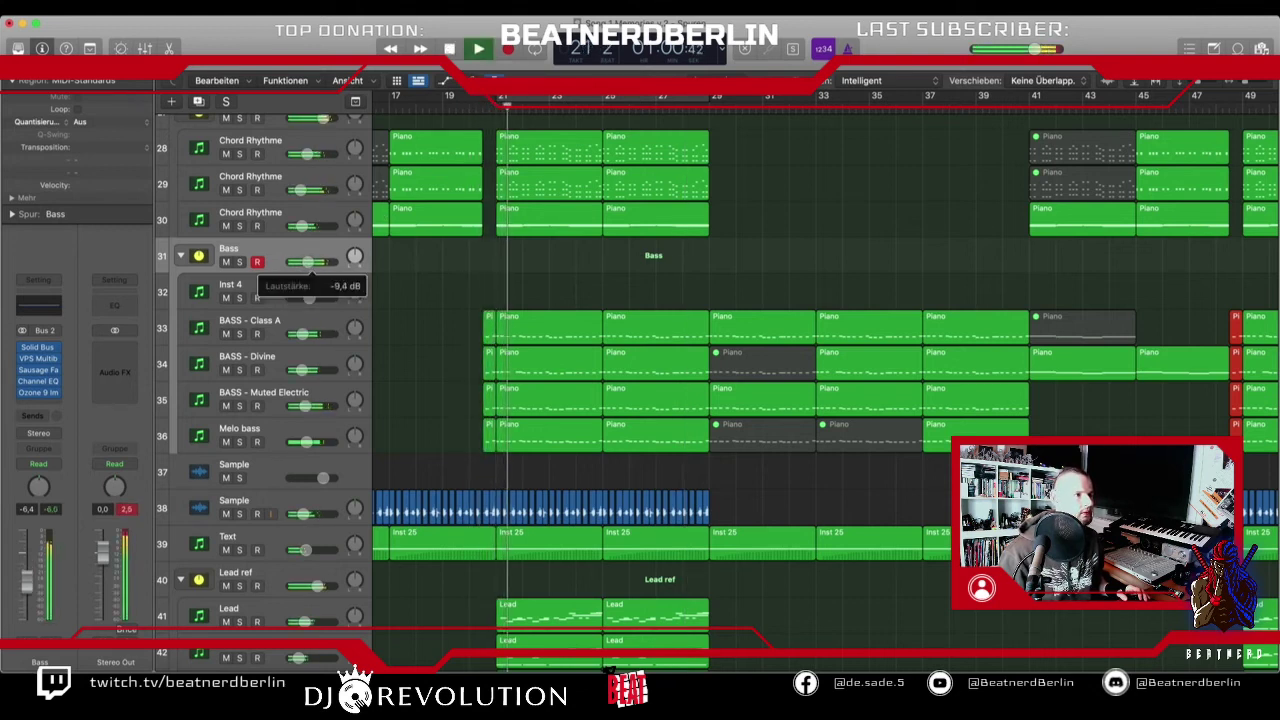
{"action": "left_click_drag", "start_coordinate": [306, 263], "coordinate": [297, 265]}
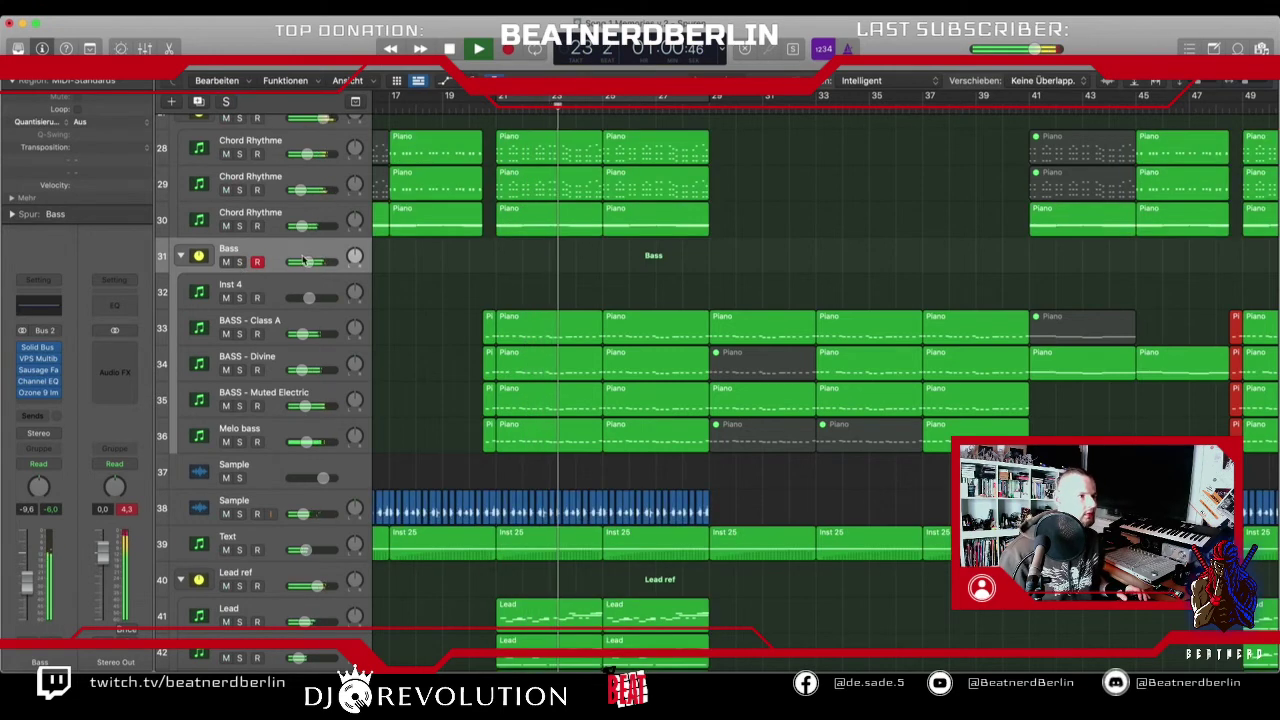
{"action": "mouse_move", "coordinate": [307, 263]}
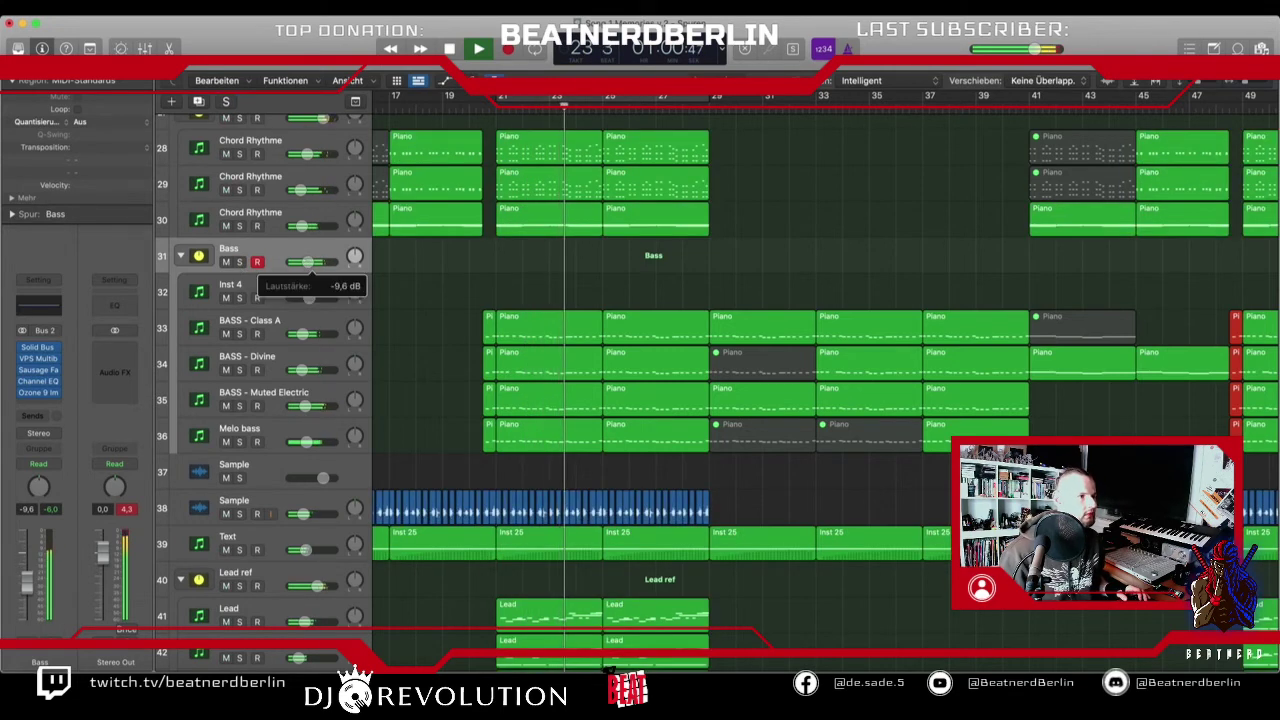
{"action": "left_click", "coordinate": [239, 262]}
{"action": "left_click", "coordinate": [239, 262]}
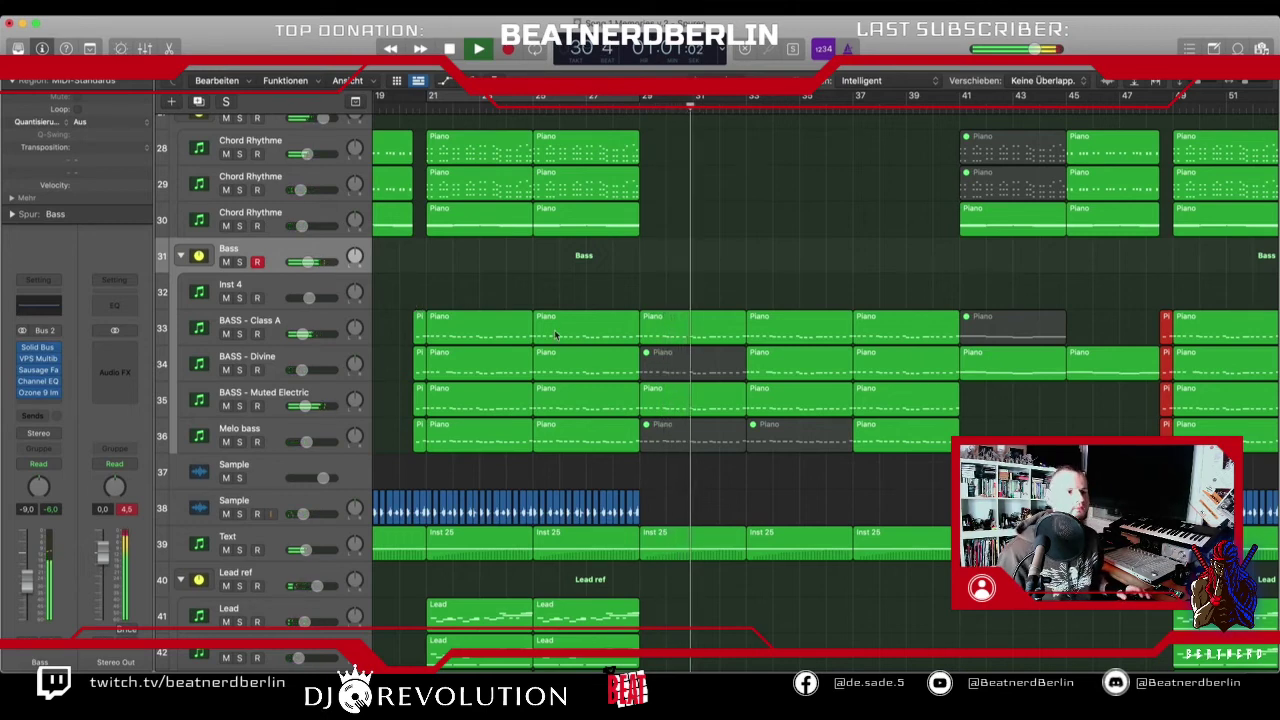
- Play on through bars 30–40 and follow the arrangement from the bass group up to the effect and drum tracks
{"action": "scroll", "coordinate": [557, 335], "scroll_direction": "right", "scroll_amount": 3}
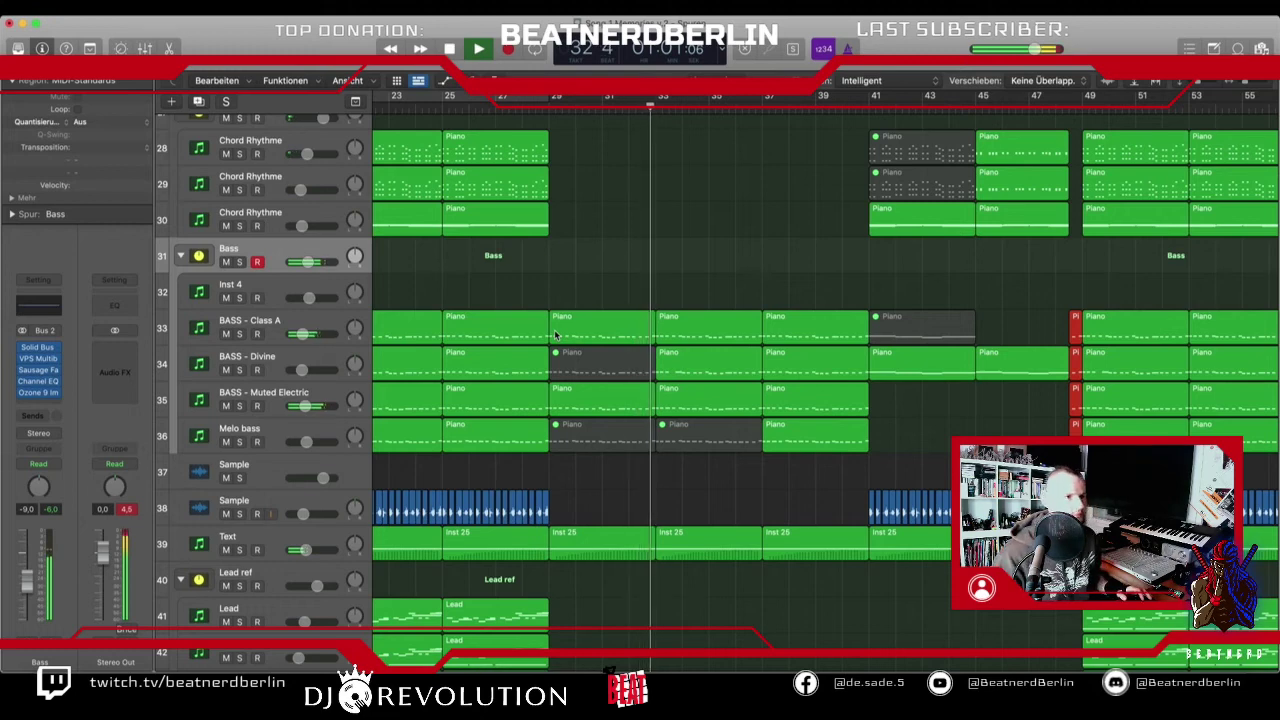
{"action": "scroll", "coordinate": [557, 335], "scroll_direction": "right", "scroll_amount": 2}
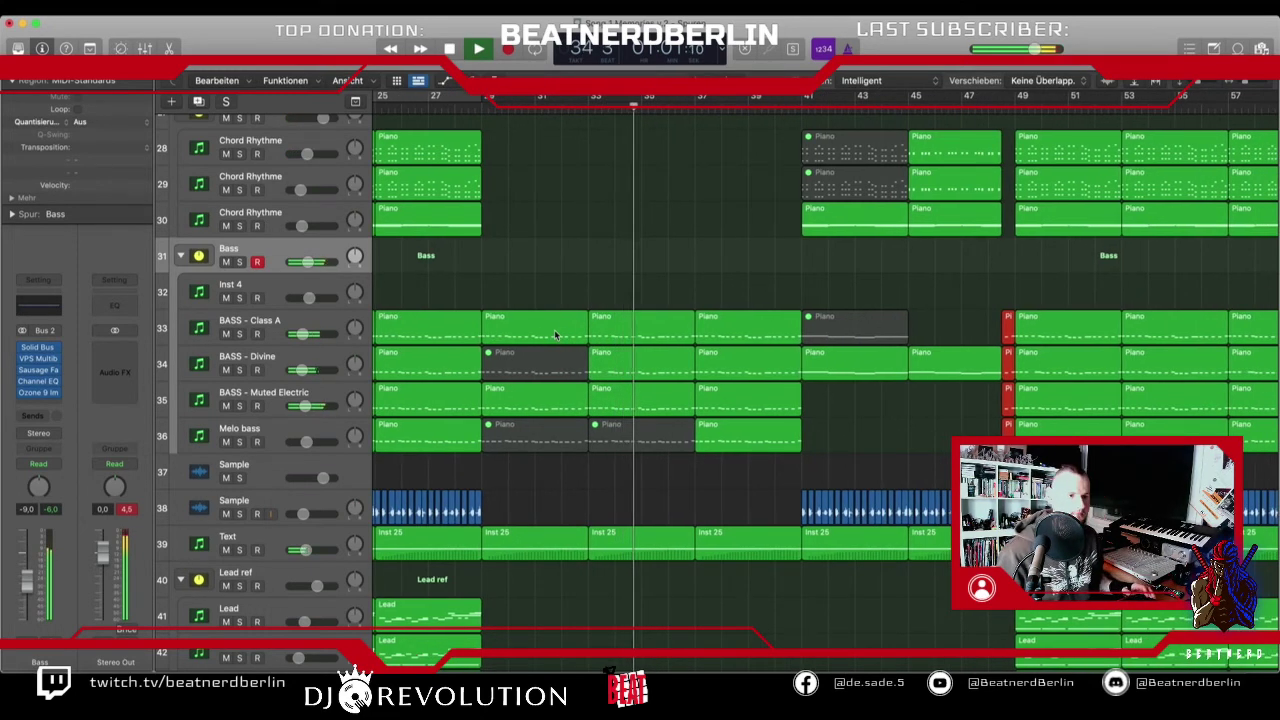
{"action": "scroll", "coordinate": [557, 335], "scroll_direction": "right", "scroll_amount": 3}
{"action": "scroll", "coordinate": [570, 383], "scroll_direction": "up", "scroll_amount": 1}
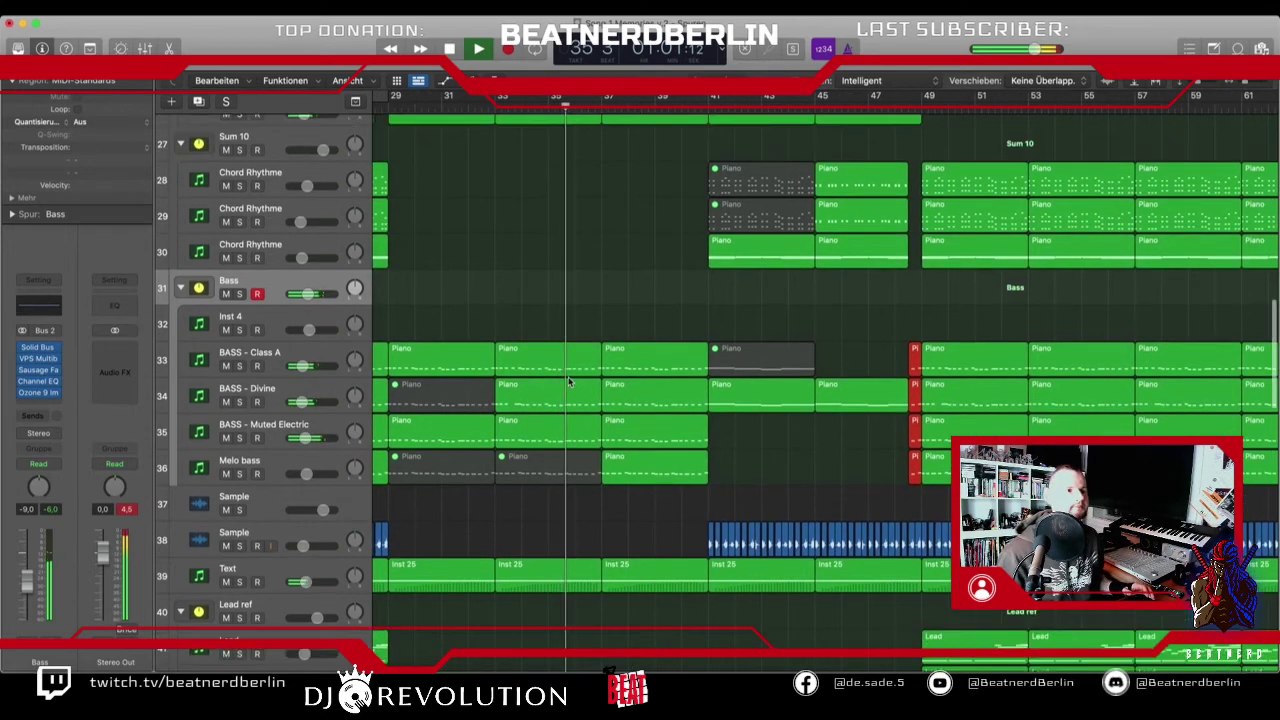
{"action": "scroll", "coordinate": [570, 383], "scroll_direction": "up", "scroll_amount": 10}
{"action": "scroll", "coordinate": [557, 378], "scroll_direction": "right", "scroll_amount": 2}
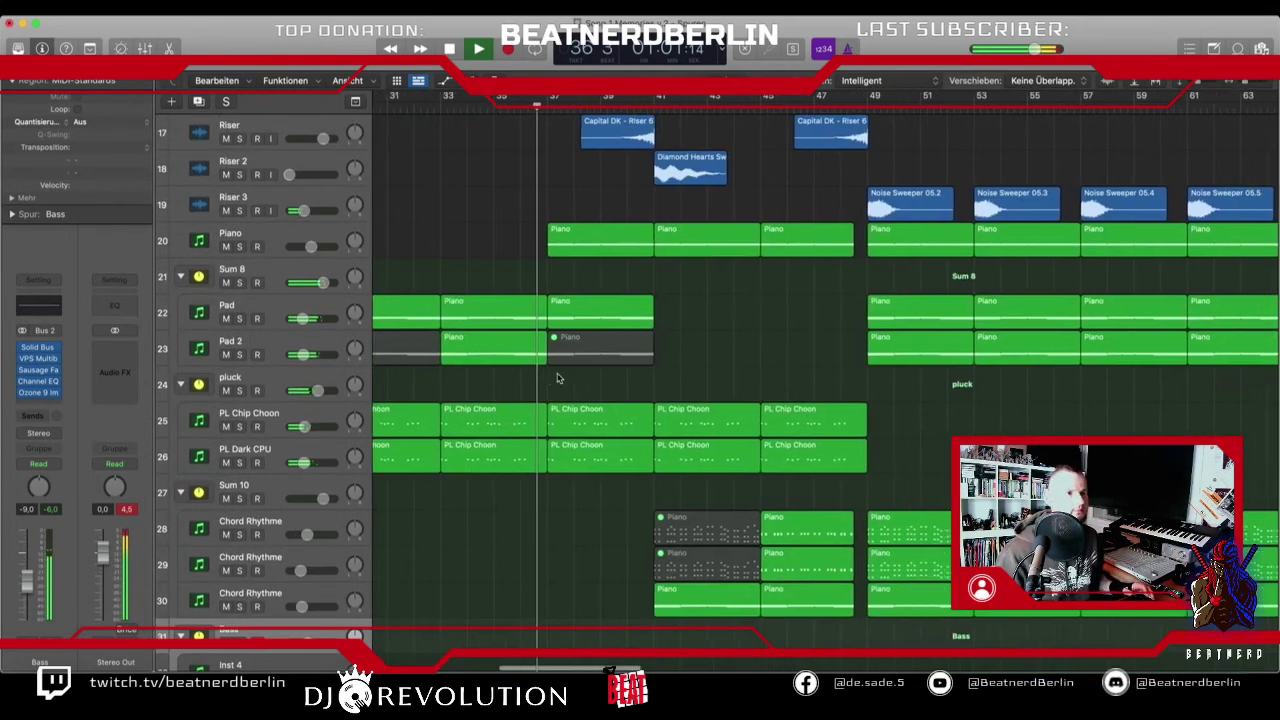
{"action": "scroll", "coordinate": [557, 378], "scroll_direction": "up", "scroll_amount": 1}
{"action": "scroll", "coordinate": [557, 378], "scroll_direction": "right", "scroll_amount": 1}
{"action": "scroll", "coordinate": [558, 380], "scroll_direction": "up", "scroll_amount": 6}
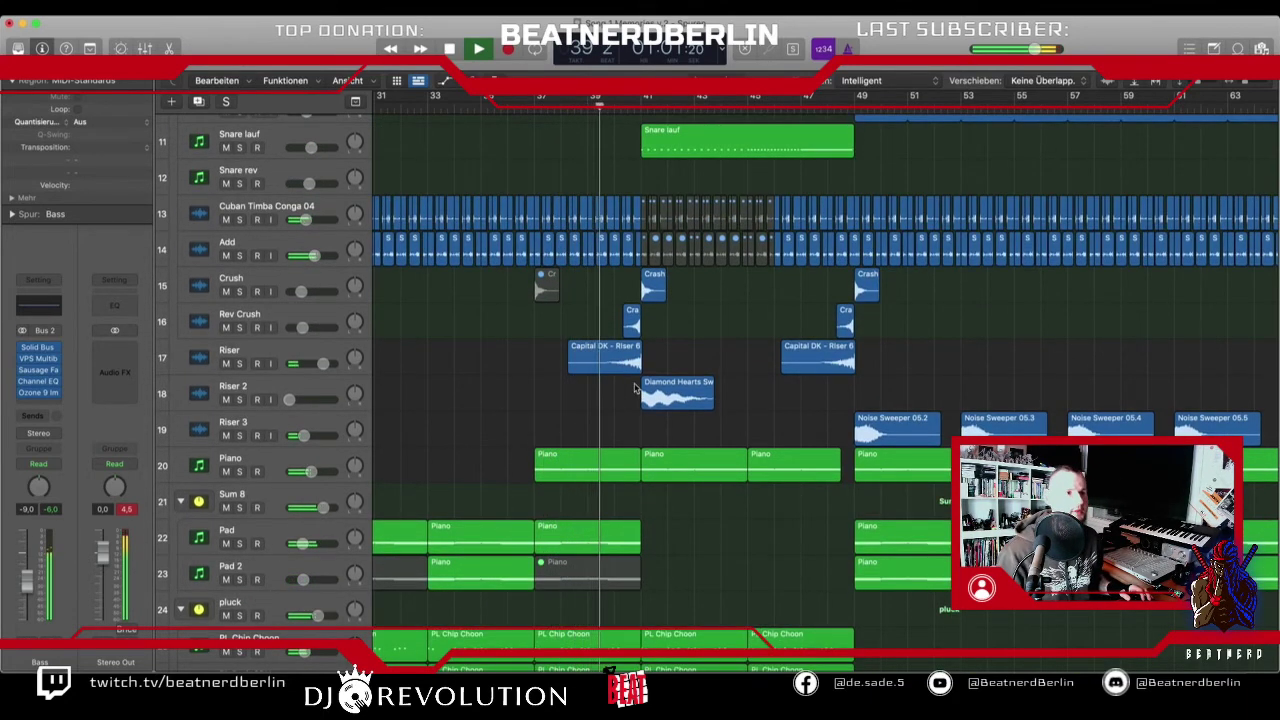
{"action": "scroll", "coordinate": [635, 388], "scroll_direction": "up", "scroll_amount": 5}
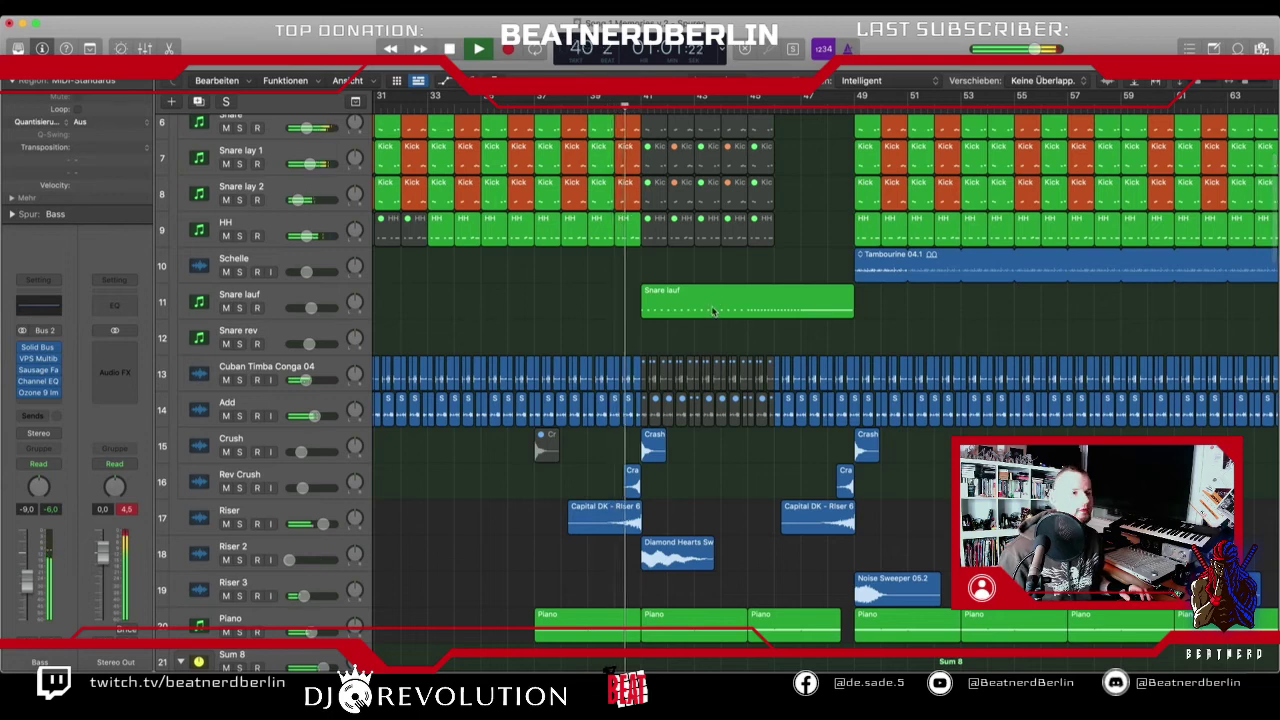
- Show the automation and move the middle 291.68 Hz point of Snare lauf's filter frequency curve earlier, to about bar 42.5
{"action": "scroll", "coordinate": [713, 311], "scroll_direction": "right", "scroll_amount": 3}
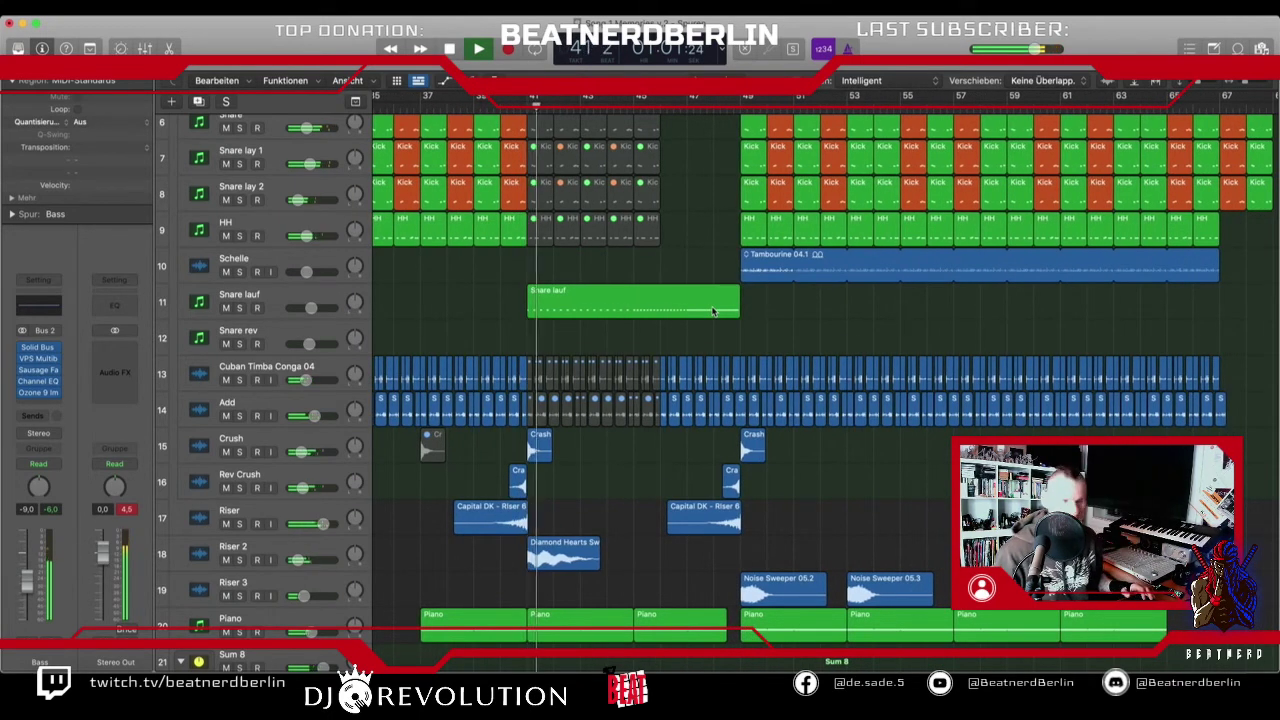
{"action": "scroll", "coordinate": [673, 350], "scroll_direction": "up", "scroll_amount": 2}
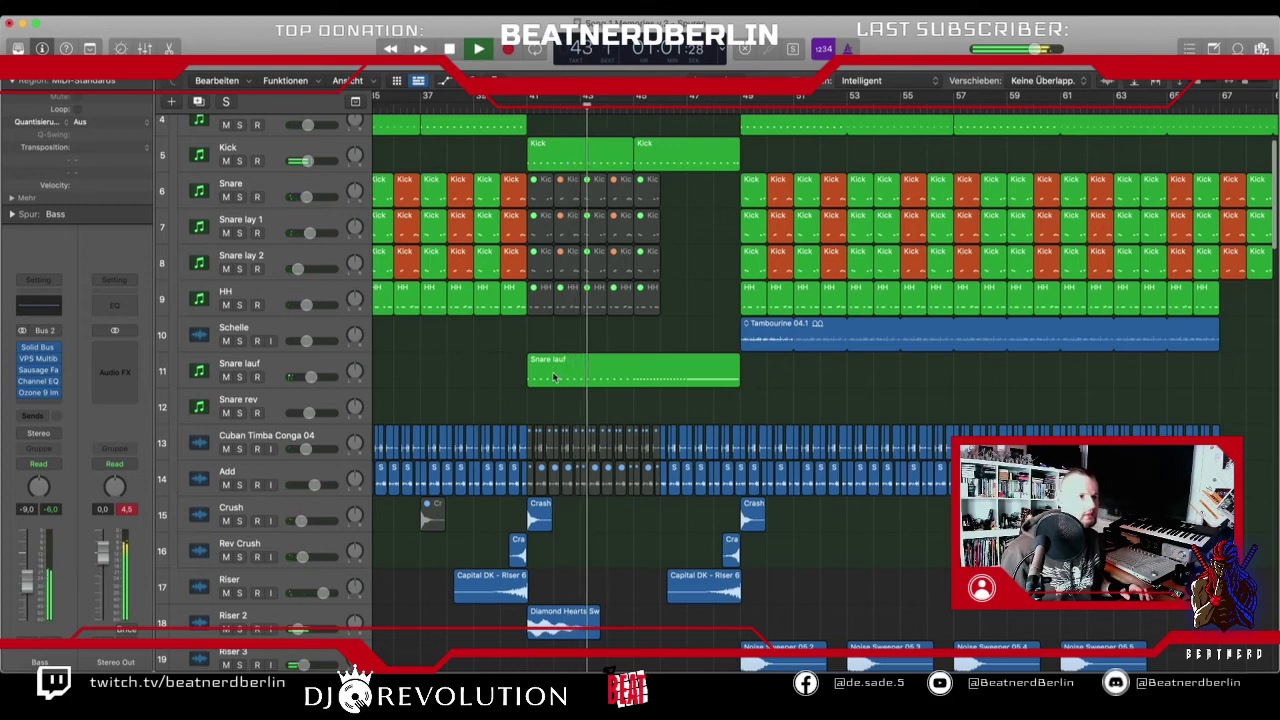
{"action": "key", "text": "a"}
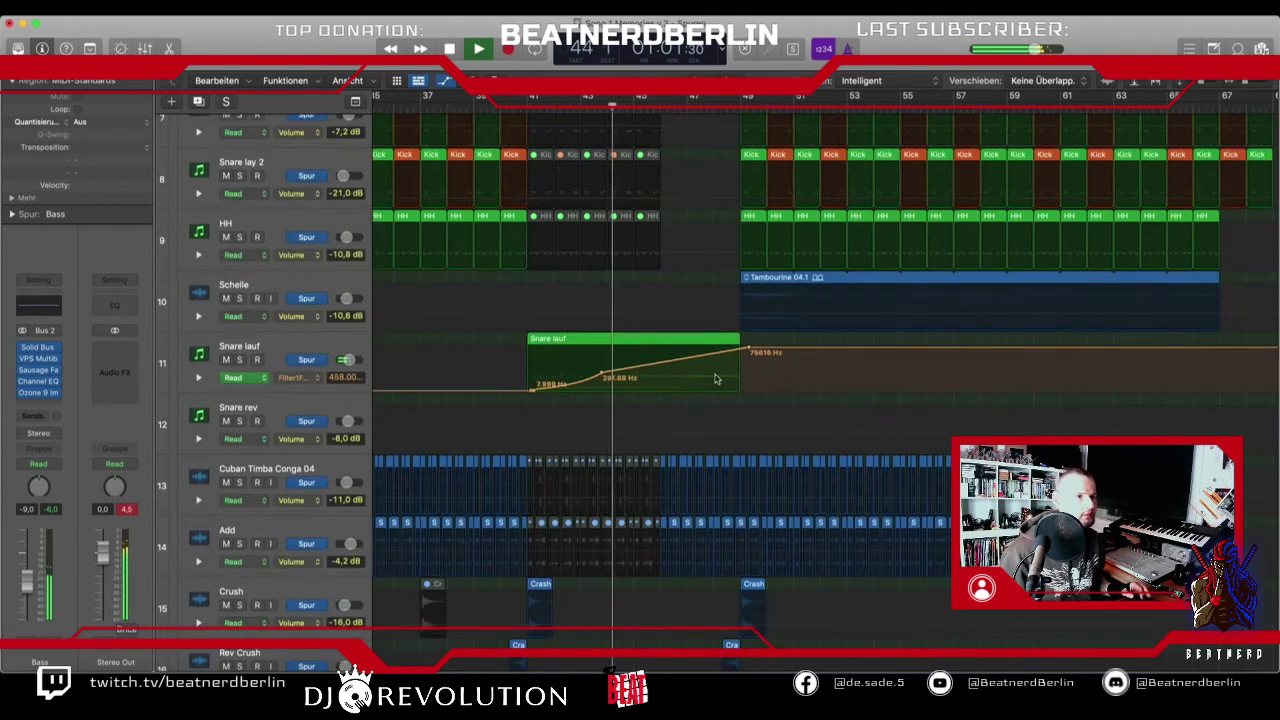
{"action": "left_click_drag", "start_coordinate": [602, 377], "coordinate": [560, 385]}
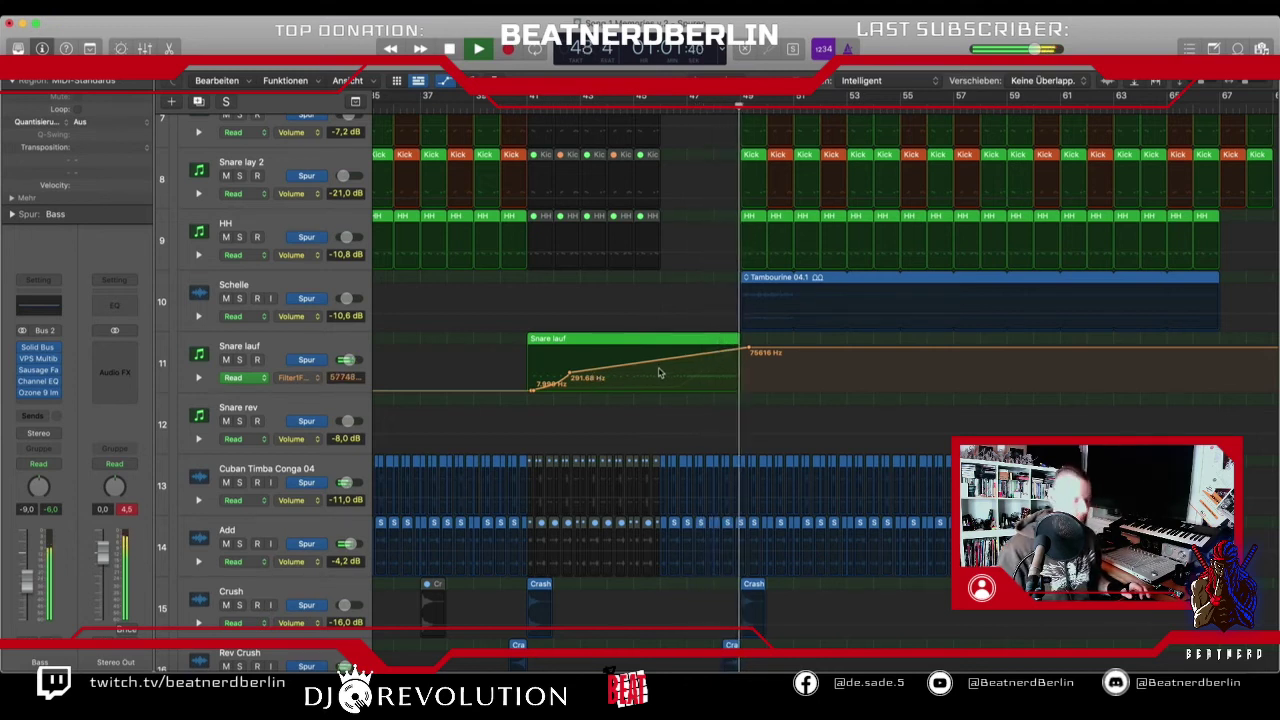
- Switch Snare lauf's automation to Endless Smile's Intensity, move its middle point to about bar 48 at 0.29, and audition the build-up
{"action": "left_click", "coordinate": [320, 385]}
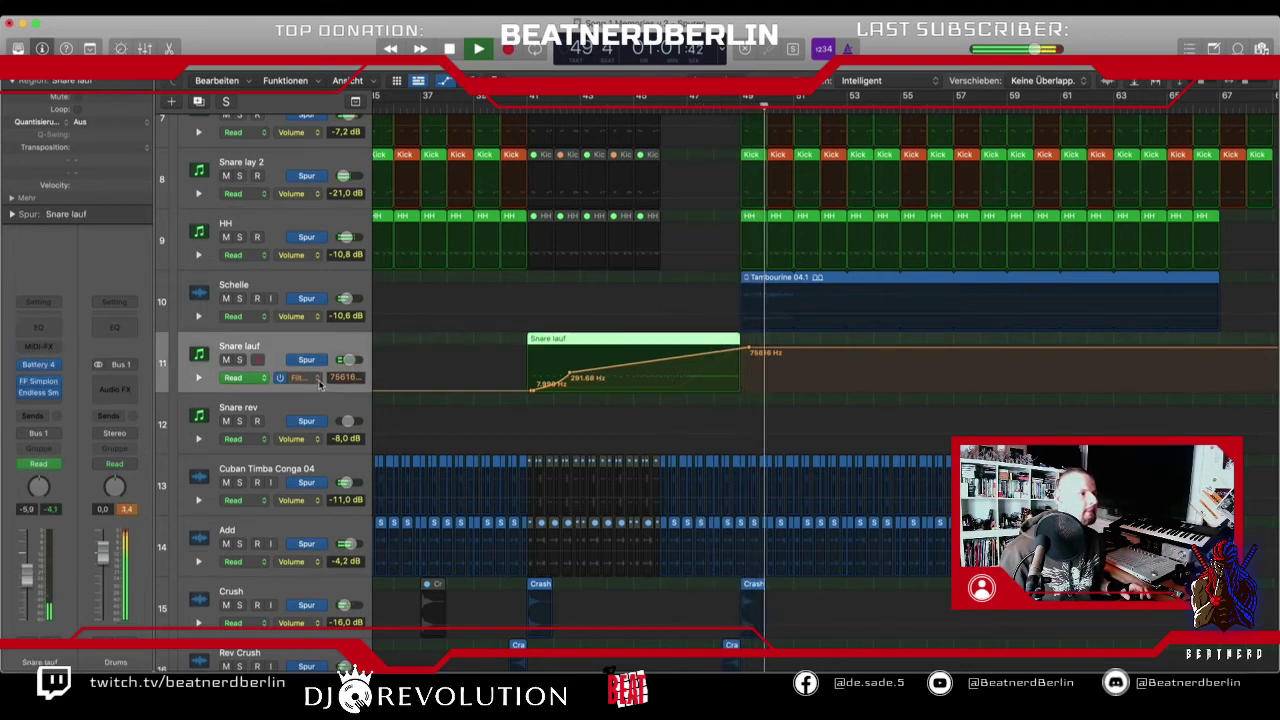
{"action": "left_click", "coordinate": [320, 385]}
{"action": "left_click", "coordinate": [390, 262]}
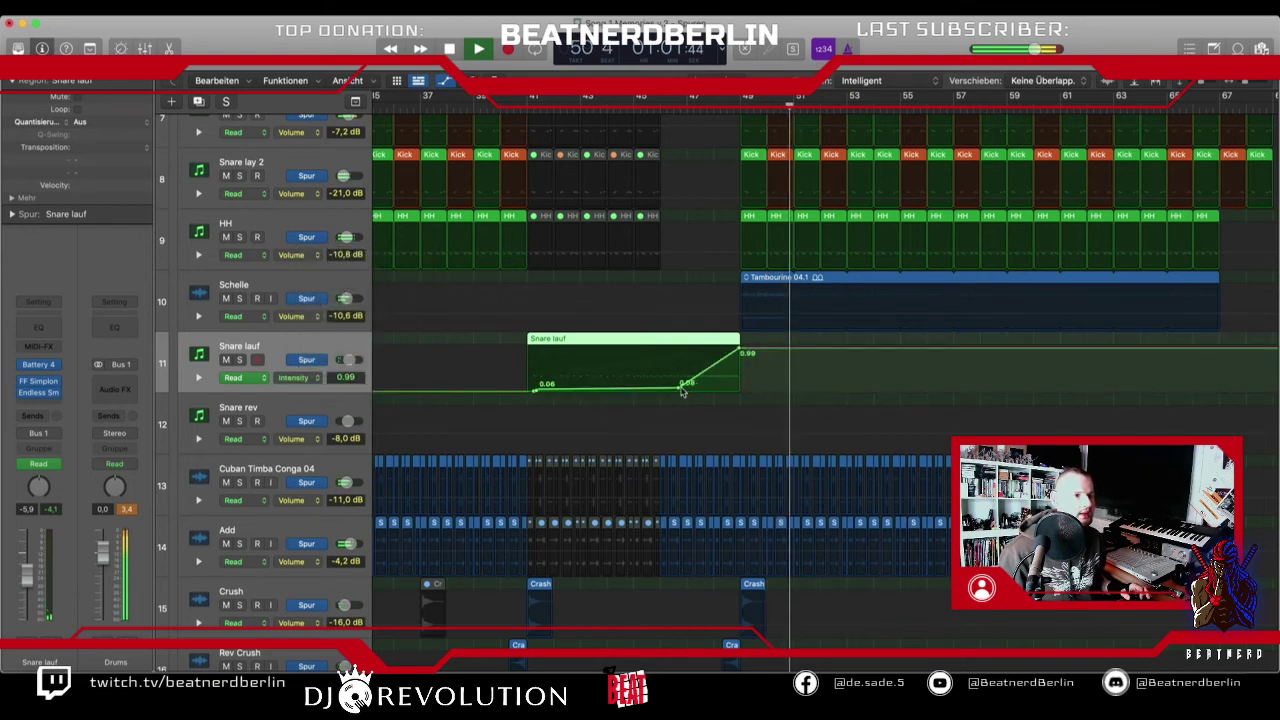
{"action": "left_click_drag", "start_coordinate": [683, 388], "coordinate": [712, 382]}
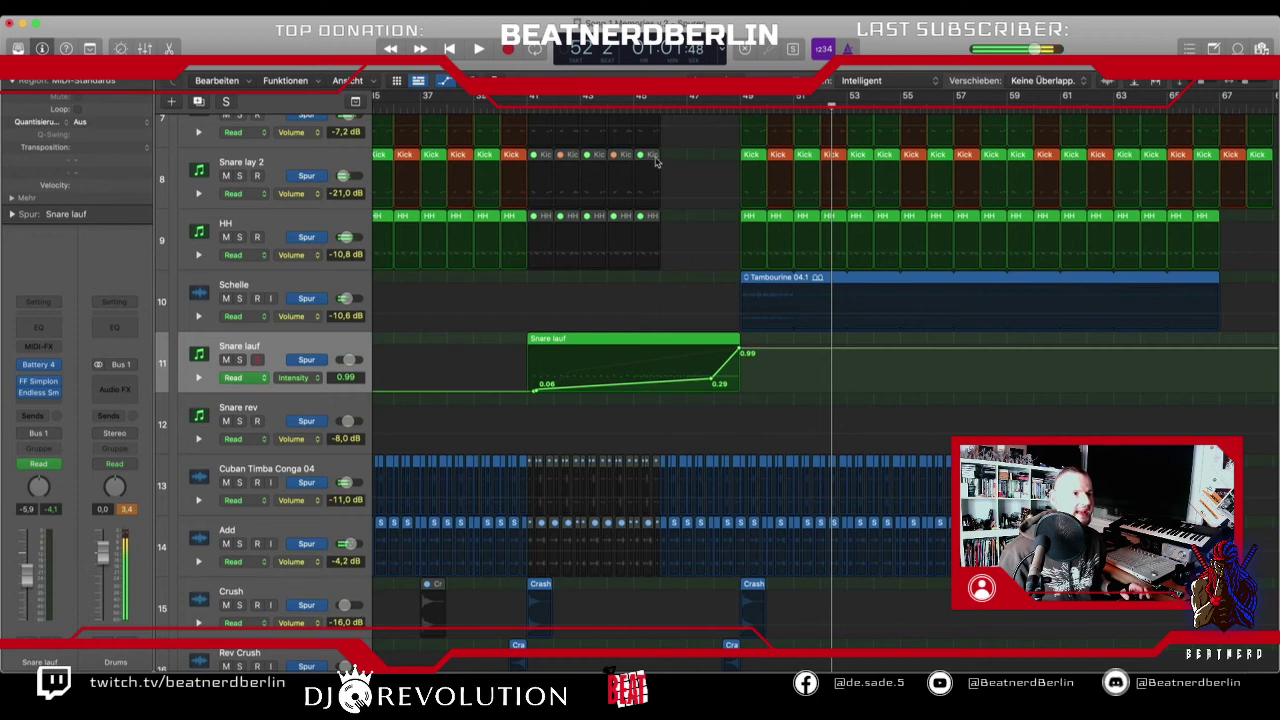
{"action": "left_click", "coordinate": [634, 111]}
{"action": "key", "text": "space"}
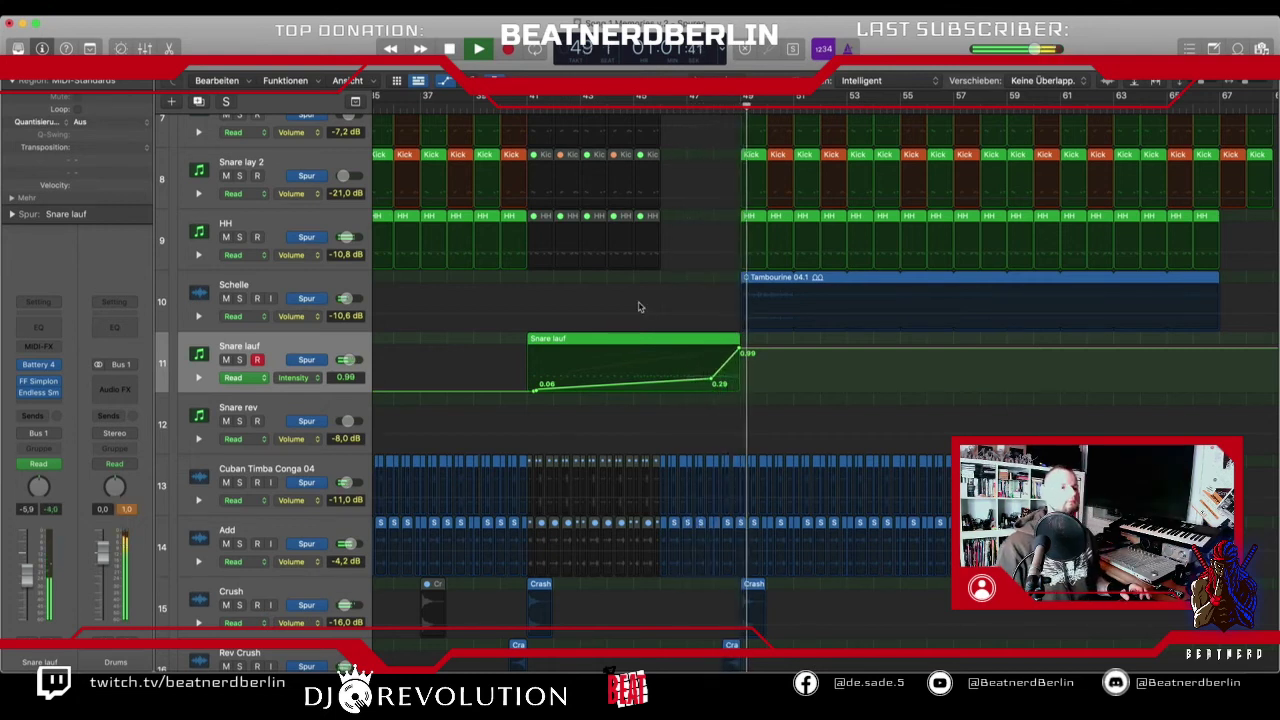
{"action": "key", "text": "space"}
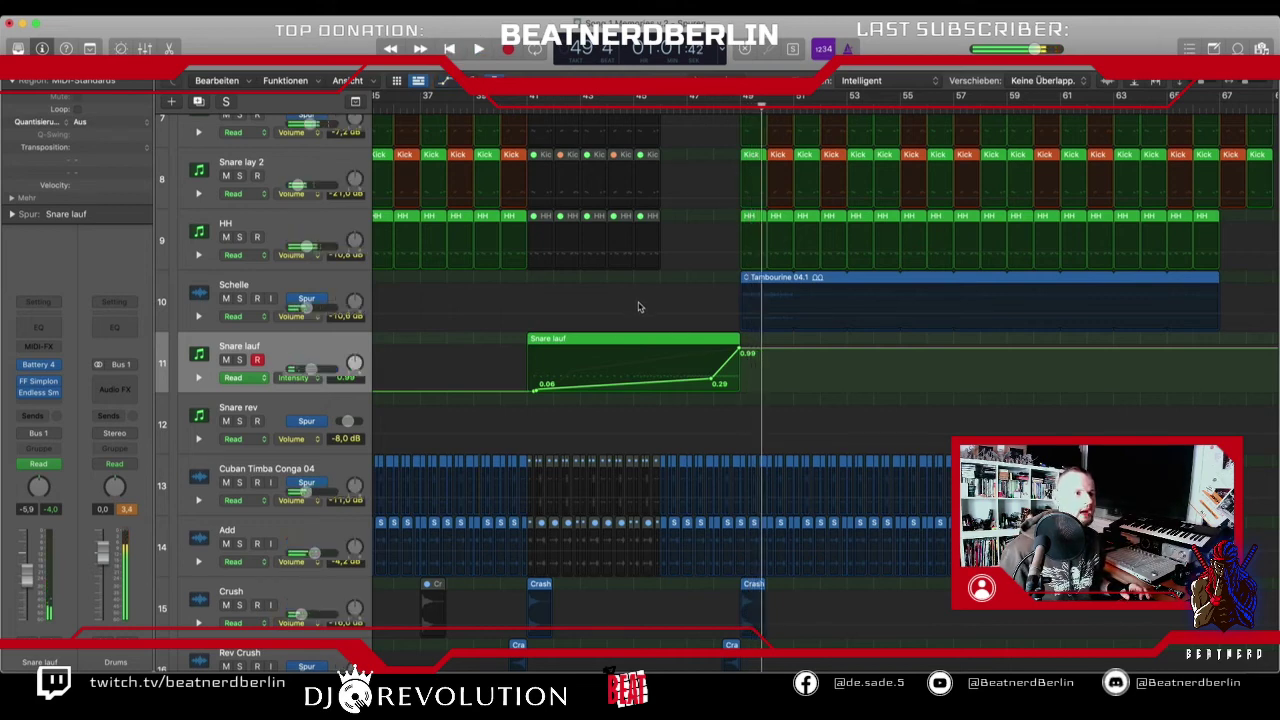
{"action": "key", "text": "a"}
- Raise the track 3 Kick to -3.5 dB and the track 4 Kick slightly, auditioning the drop at bar 49
{"action": "scroll", "coordinate": [658, 331], "scroll_direction": "up", "scroll_amount": 3}
{"action": "scroll", "coordinate": [657, 328], "scroll_direction": "up", "scroll_amount": 1}
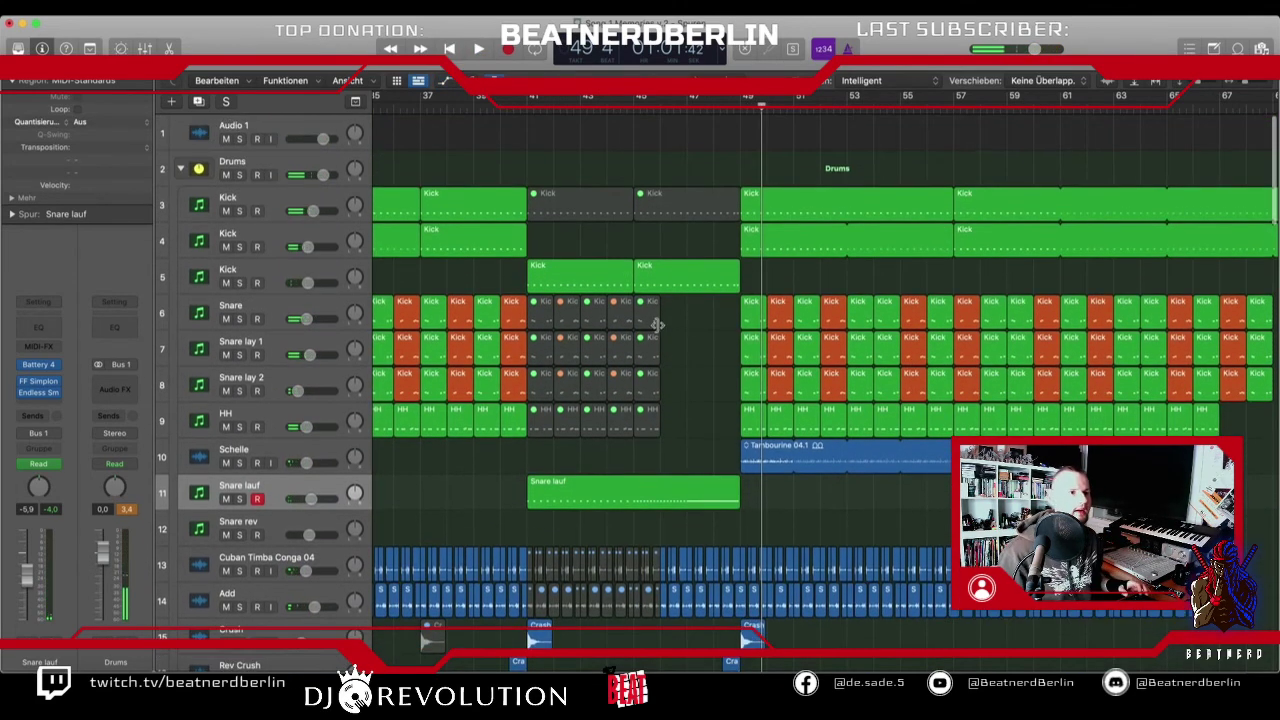
{"action": "key", "text": "space"}
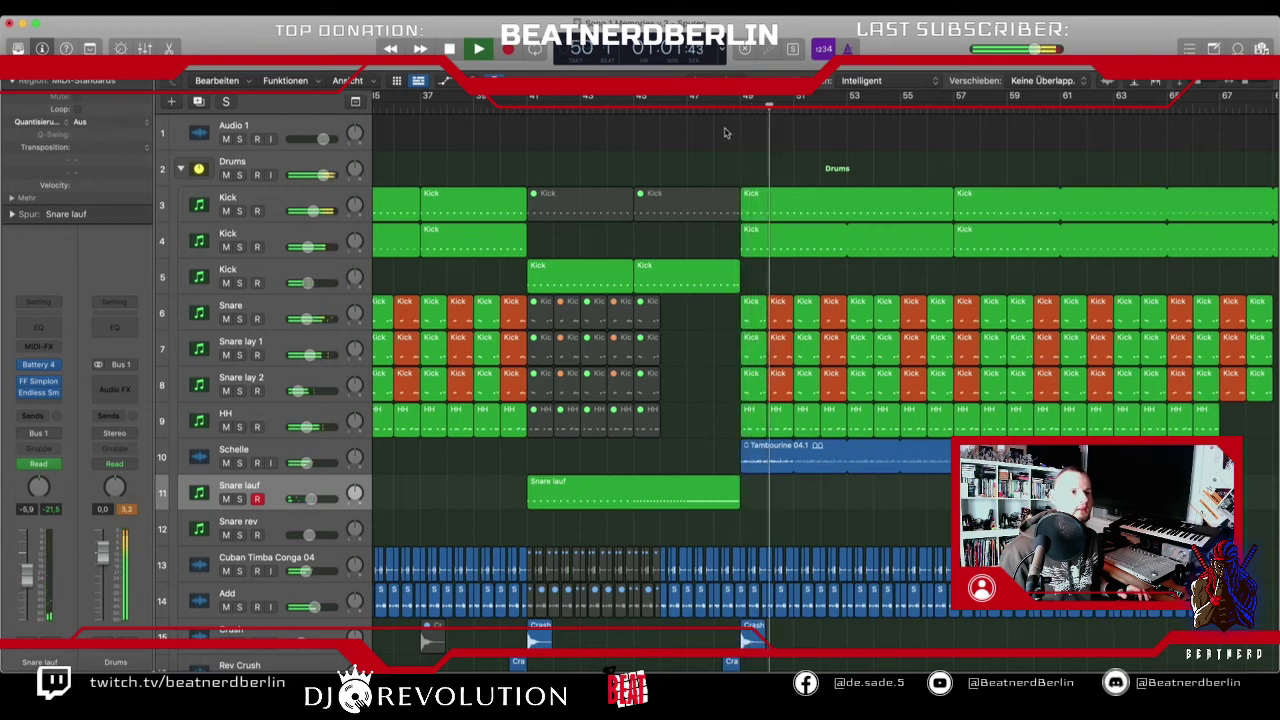
{"action": "key", "text": "space"}
{"action": "left_click", "coordinate": [313, 211]}
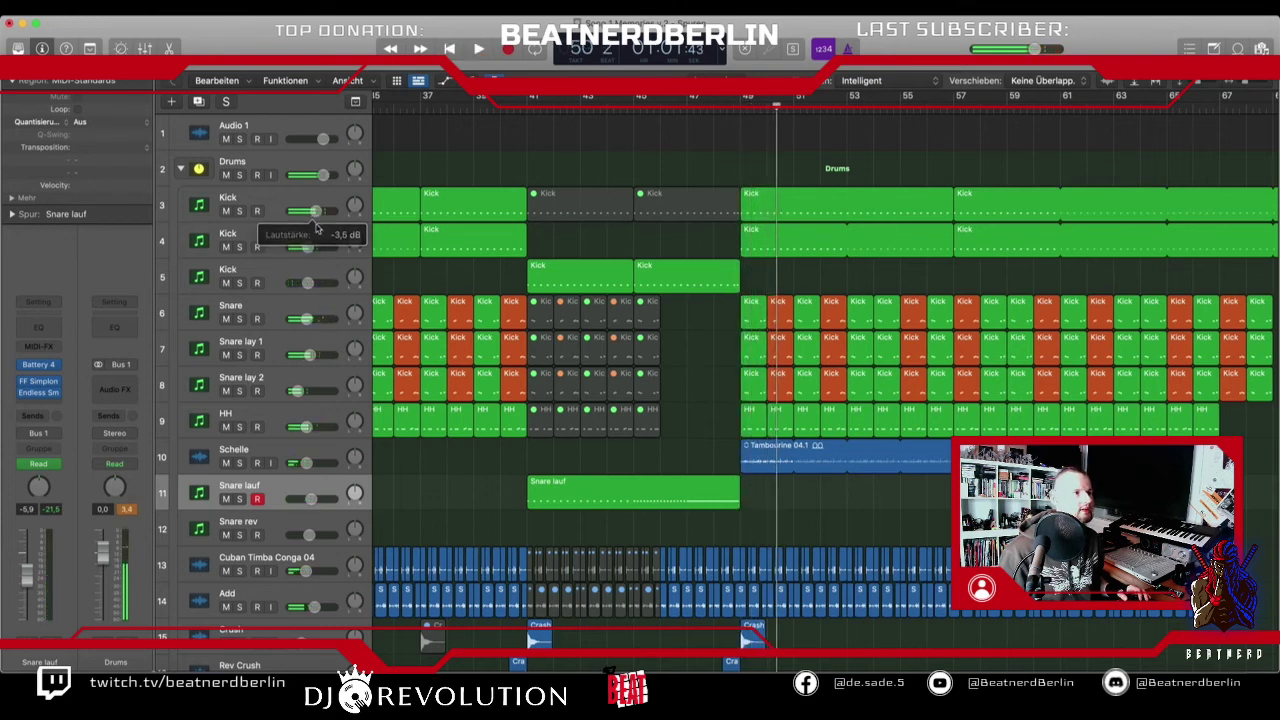
{"action": "left_click", "coordinate": [308, 247]}
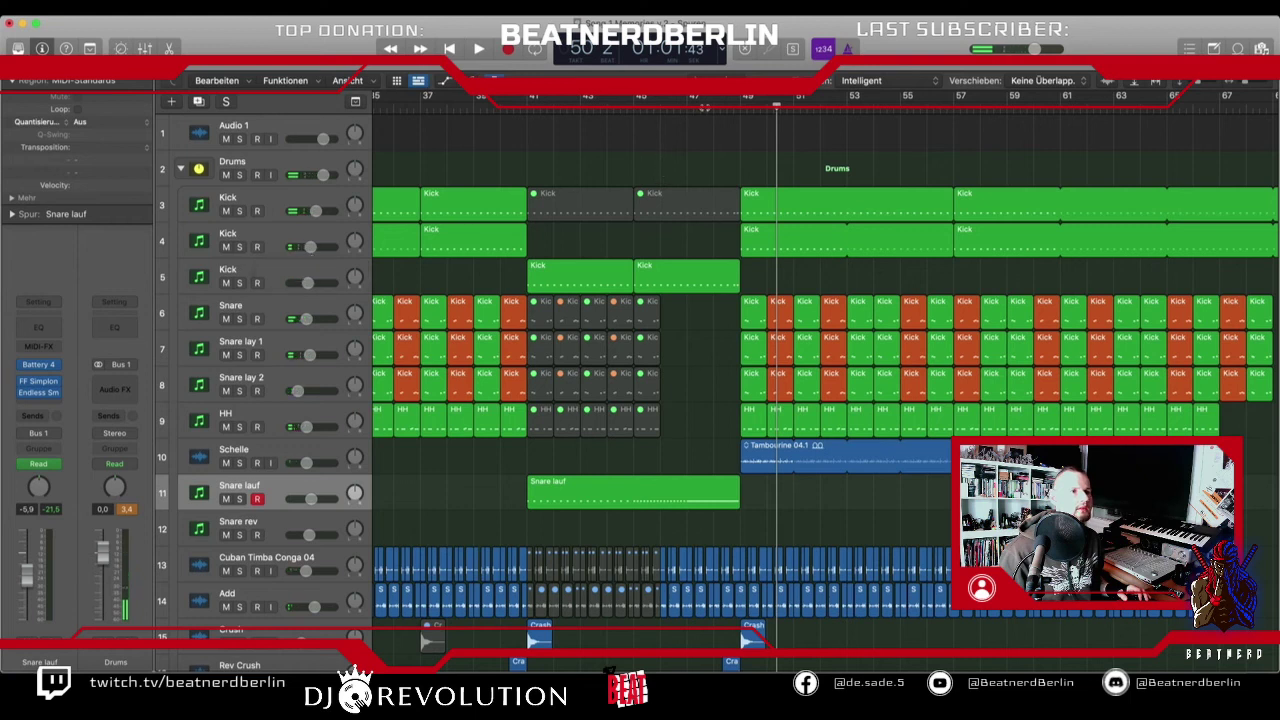
{"action": "double_click", "coordinate": [705, 107]}
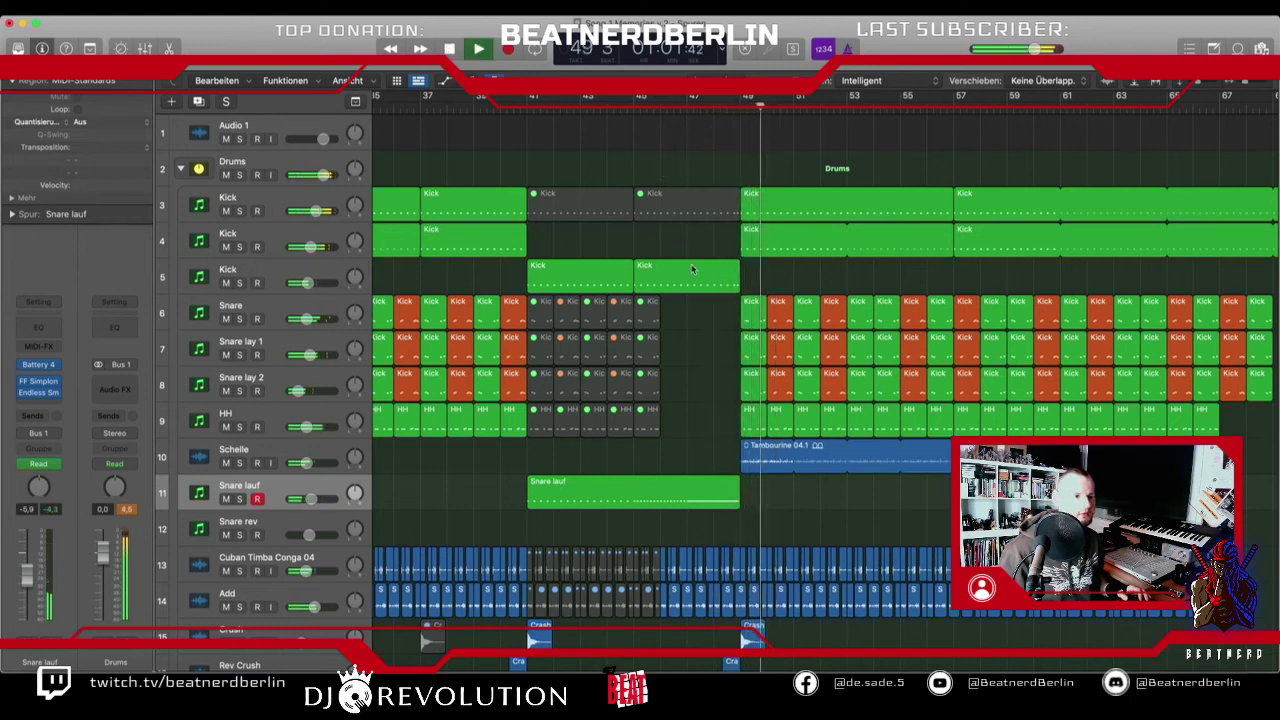
{"action": "scroll", "coordinate": [692, 268], "scroll_direction": "down", "scroll_amount": 8}
{"action": "key", "text": "space"}
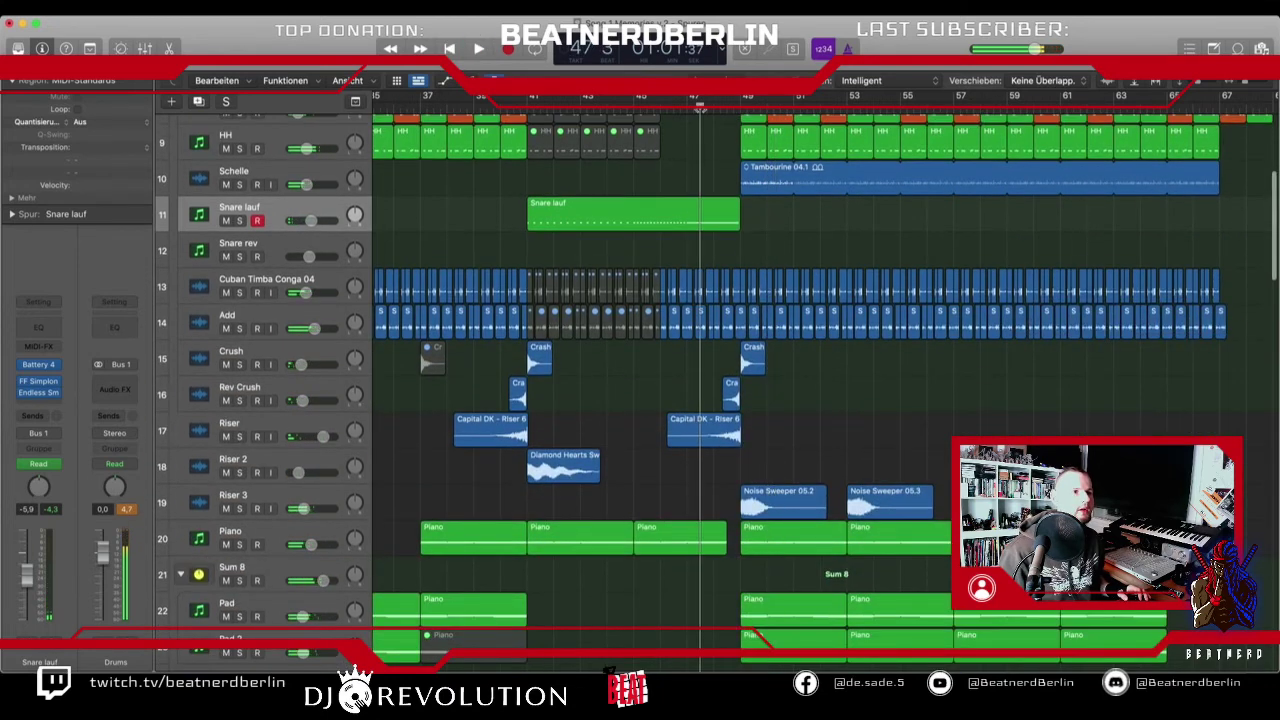
{"action": "key", "text": "space"}
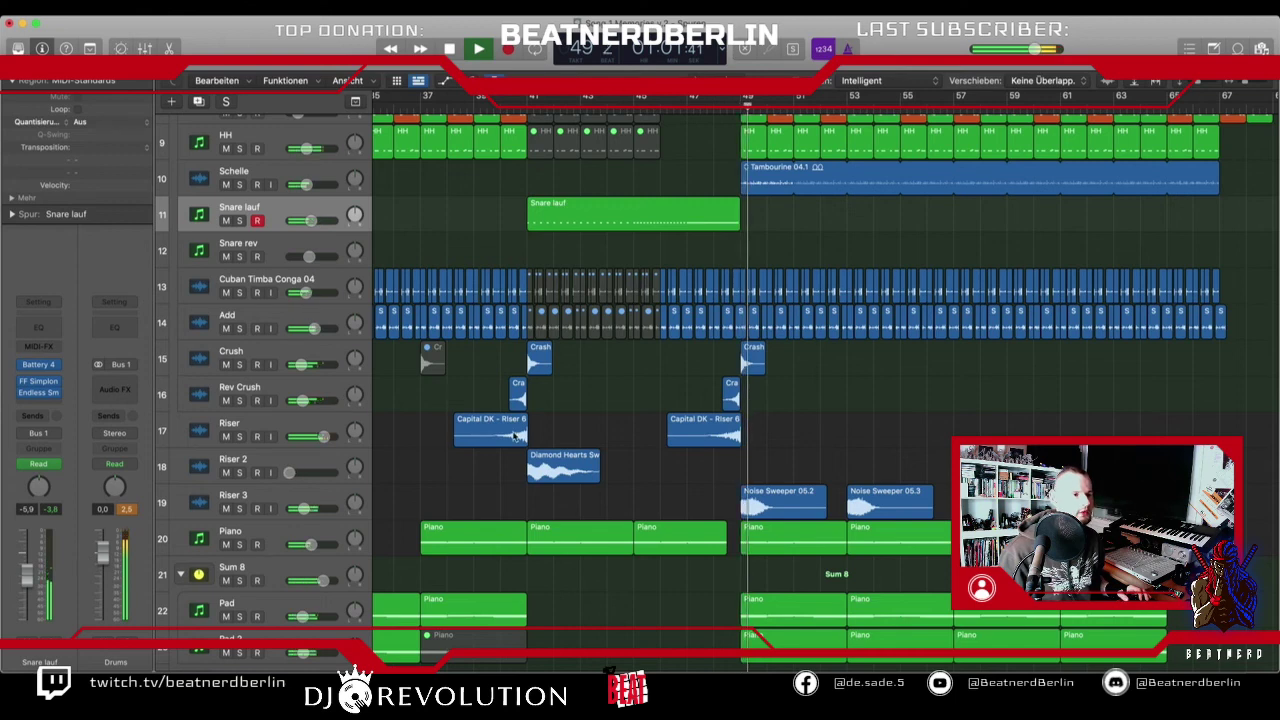
- Copy the Diamond Hearts sweep on Riser 2 from bar 41 to bar 49 and compare with the earlier sections
{"action": "left_click", "coordinate": [553, 479]}
{"action": "left_click_drag", "start_coordinate": [557, 477], "coordinate": [760, 474]}
{"action": "scroll", "coordinate": [748, 473], "scroll_direction": "left", "scroll_amount": 10}
{"action": "scroll", "coordinate": [748, 473], "scroll_direction": "left", "scroll_amount": 3}
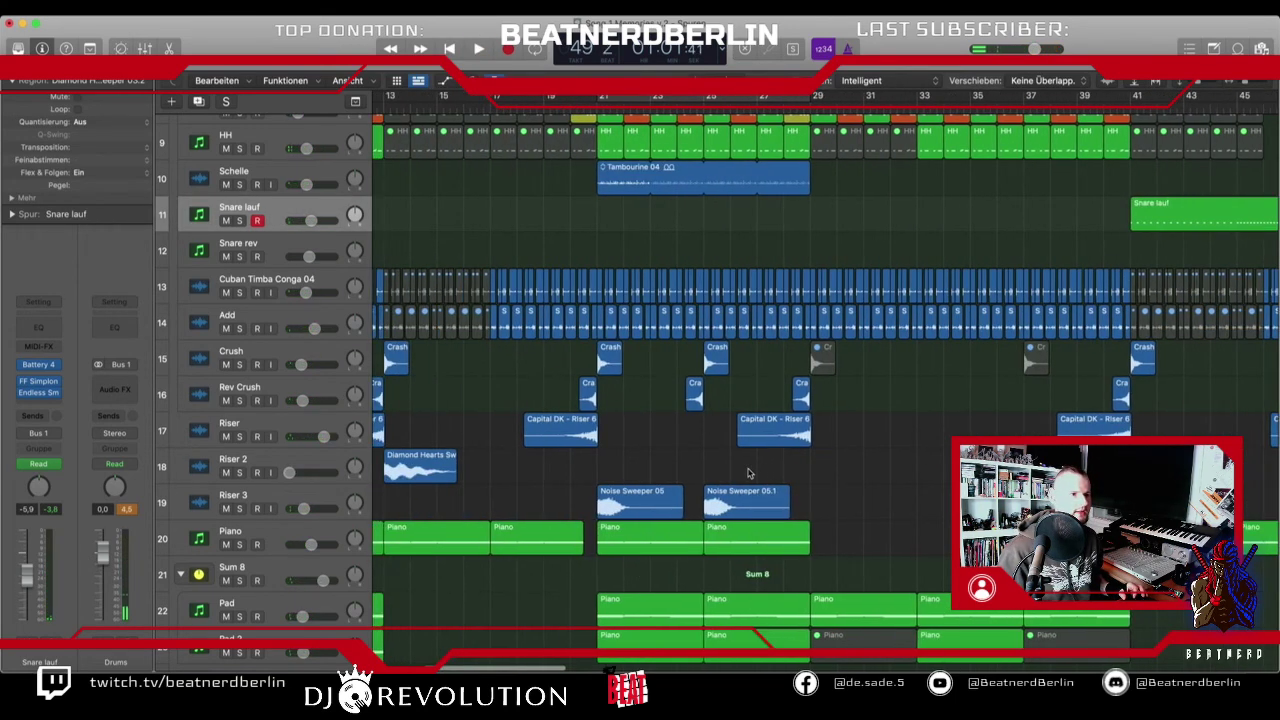
{"action": "scroll", "coordinate": [748, 473], "scroll_direction": "right", "scroll_amount": 3}
{"action": "key", "text": "super+Left"}
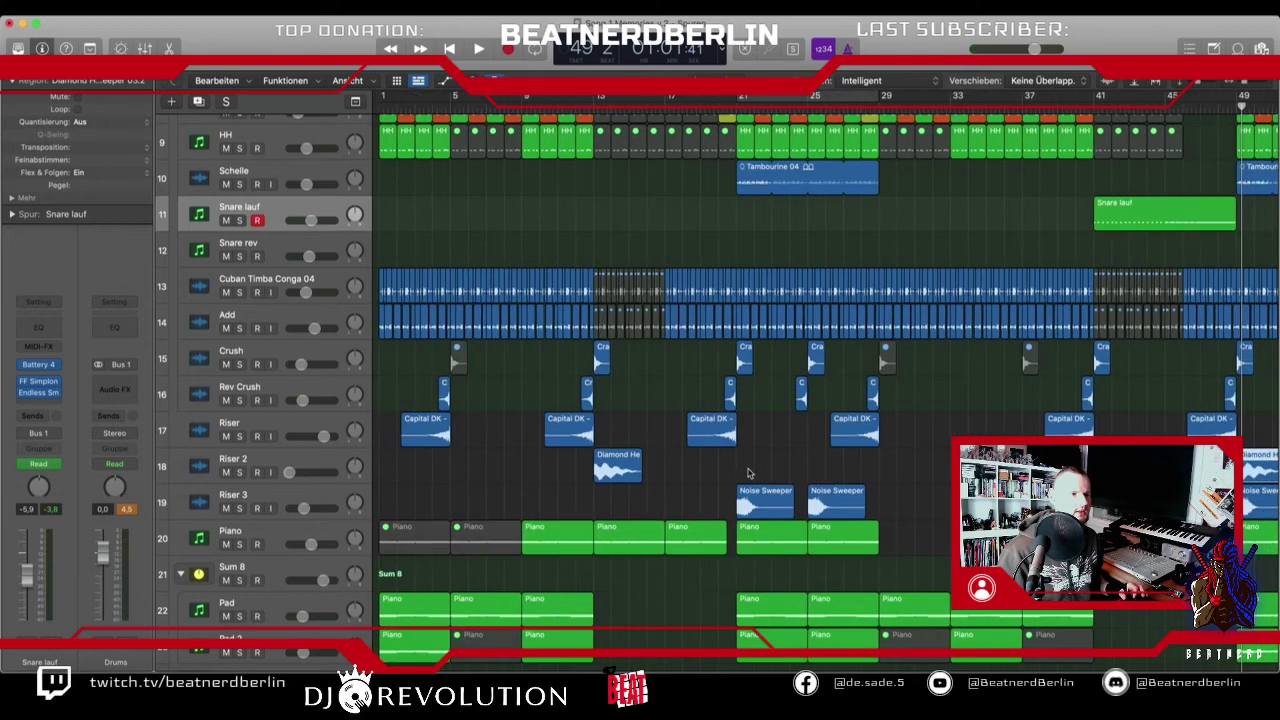
- Play from about bar 48 to bar 58 and check the drum, effect and instrument tracks after the drop
{"action": "scroll", "coordinate": [750, 473], "scroll_direction": "right", "scroll_amount": 8}
{"action": "scroll", "coordinate": [785, 442], "scroll_direction": "right", "scroll_amount": 1}
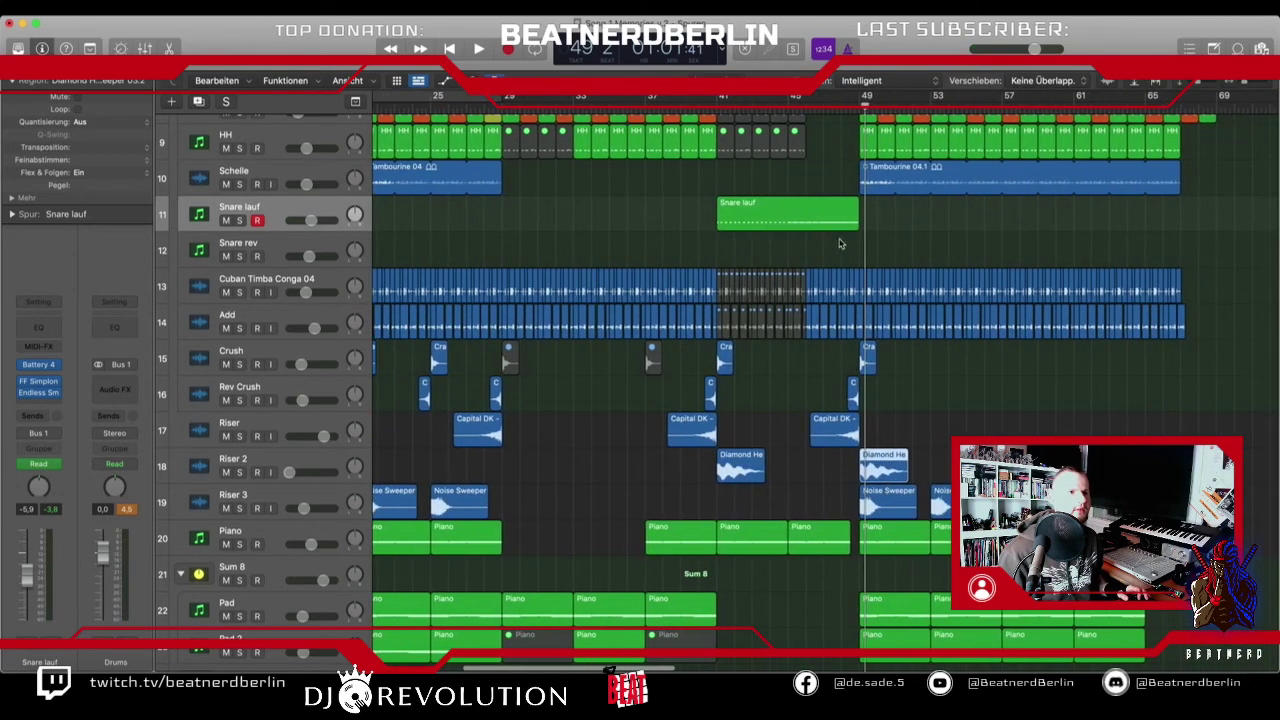
{"action": "left_click", "coordinate": [841, 106]}
{"action": "key", "text": "space"}
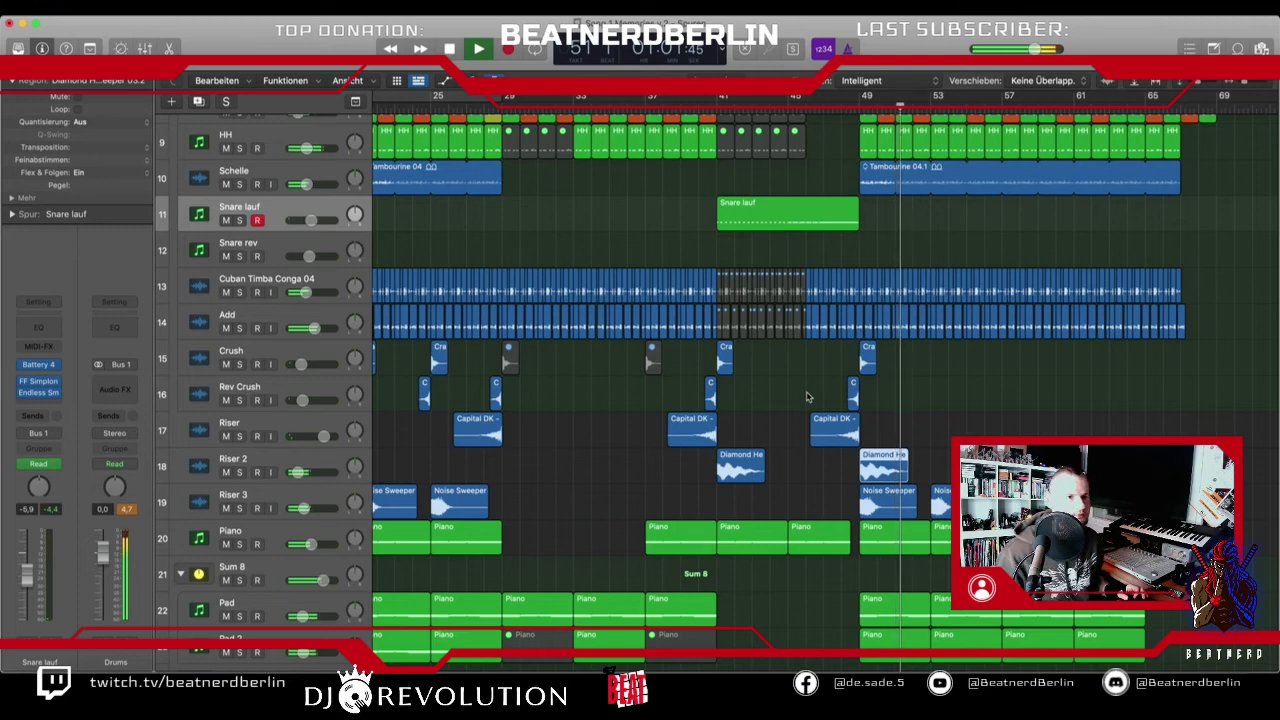
{"action": "scroll", "coordinate": [815, 395], "scroll_direction": "up", "scroll_amount": 8}
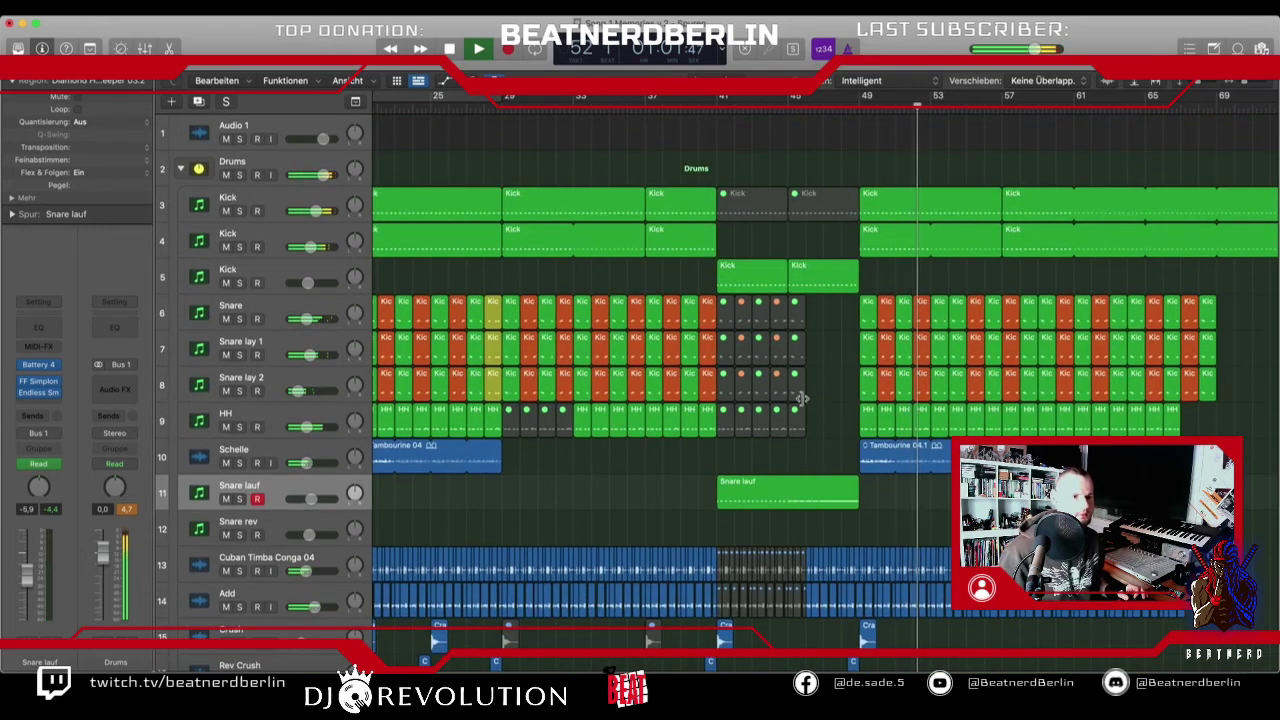
{"action": "scroll", "coordinate": [808, 397], "scroll_direction": "down", "scroll_amount": 10}
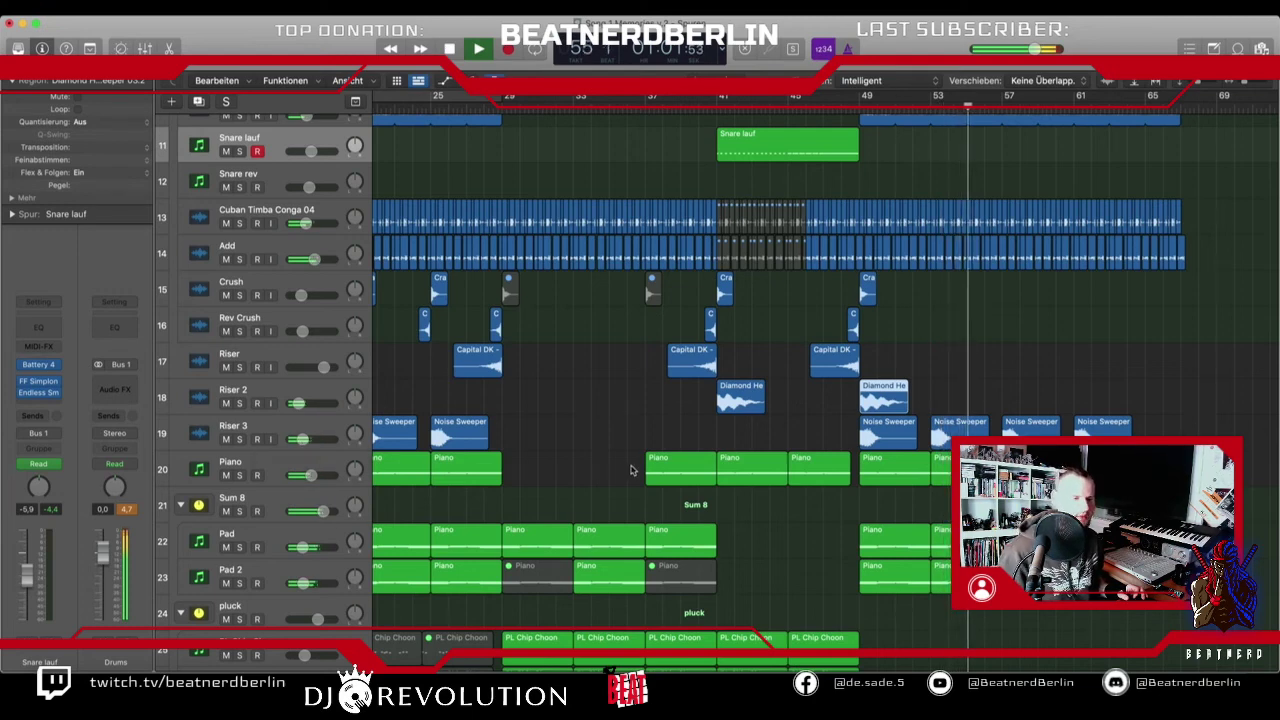
{"action": "scroll", "coordinate": [631, 470], "scroll_direction": "down", "scroll_amount": 5}
{"action": "scroll", "coordinate": [631, 470], "scroll_direction": "up", "scroll_amount": 12}
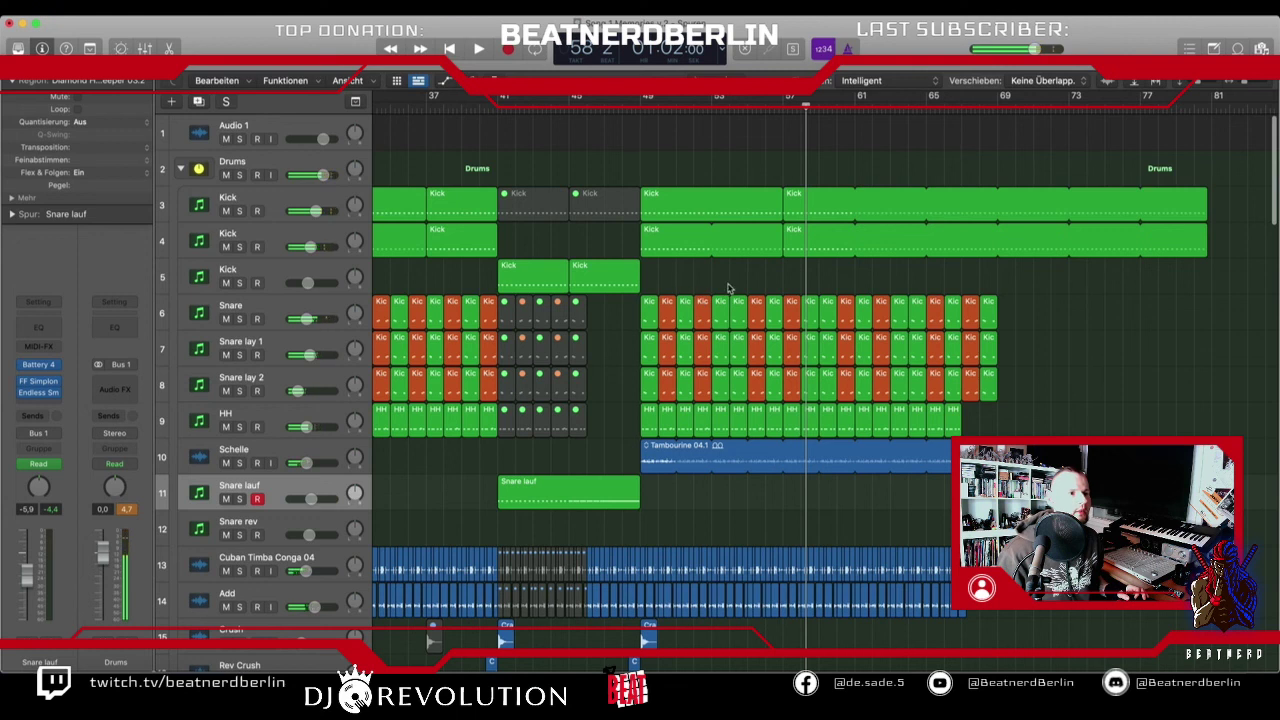
- Delete the Snare, Snare lay 1 and Snare lay 2 regions from bar 53 onward
{"action": "left_click_drag", "start_coordinate": [728, 288], "coordinate": [990, 400]}
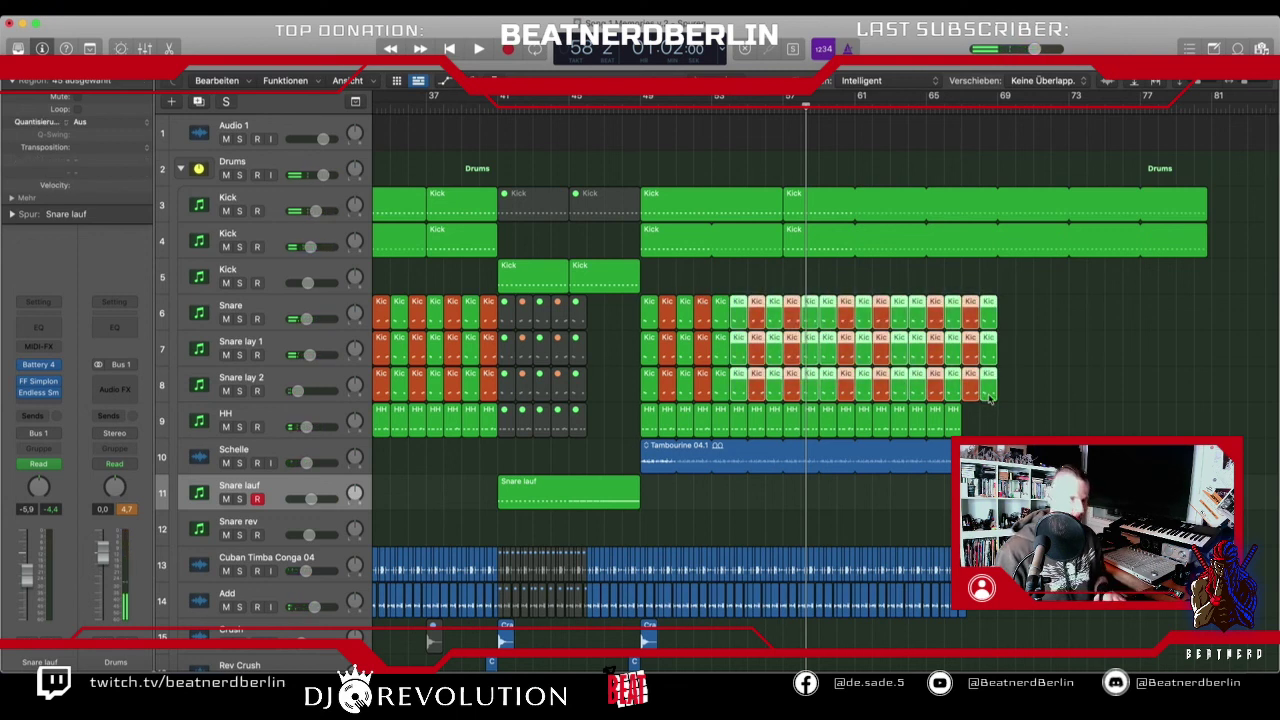
{"action": "key", "text": "Delete"}
{"action": "left_click_drag", "start_coordinate": [700, 348], "coordinate": [737, 379]}
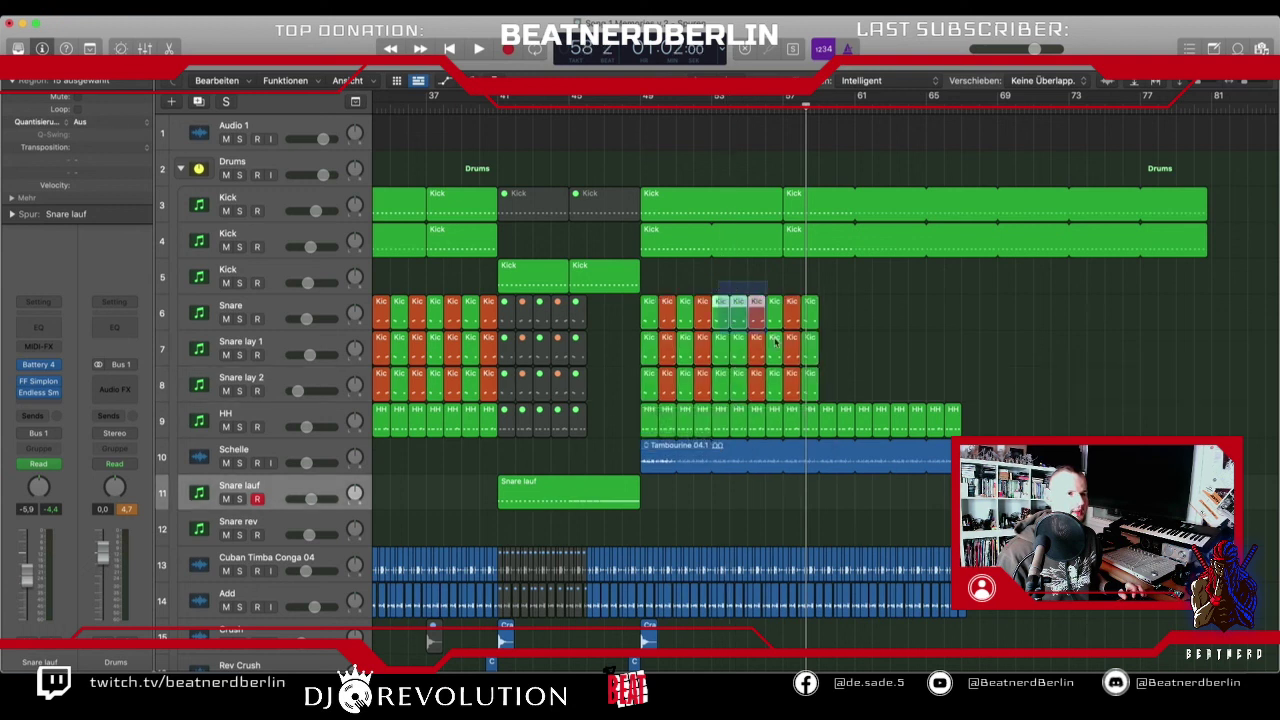
{"action": "key", "text": "Delete"}
- Copy the remaining Snare, Snare lay 1 and Snare lay 2 regions forward in blocks, refilling the pattern from bar 53 past bar 69
{"action": "left_click_drag", "start_coordinate": [735, 296], "coordinate": [717, 391]}
{"action": "left_click_drag", "start_coordinate": [787, 298], "coordinate": [937, 384]}
{"action": "scroll", "coordinate": [810, 375], "scroll_direction": "left", "scroll_amount": 3}
{"action": "scroll", "coordinate": [810, 375], "scroll_direction": "left", "scroll_amount": 3}
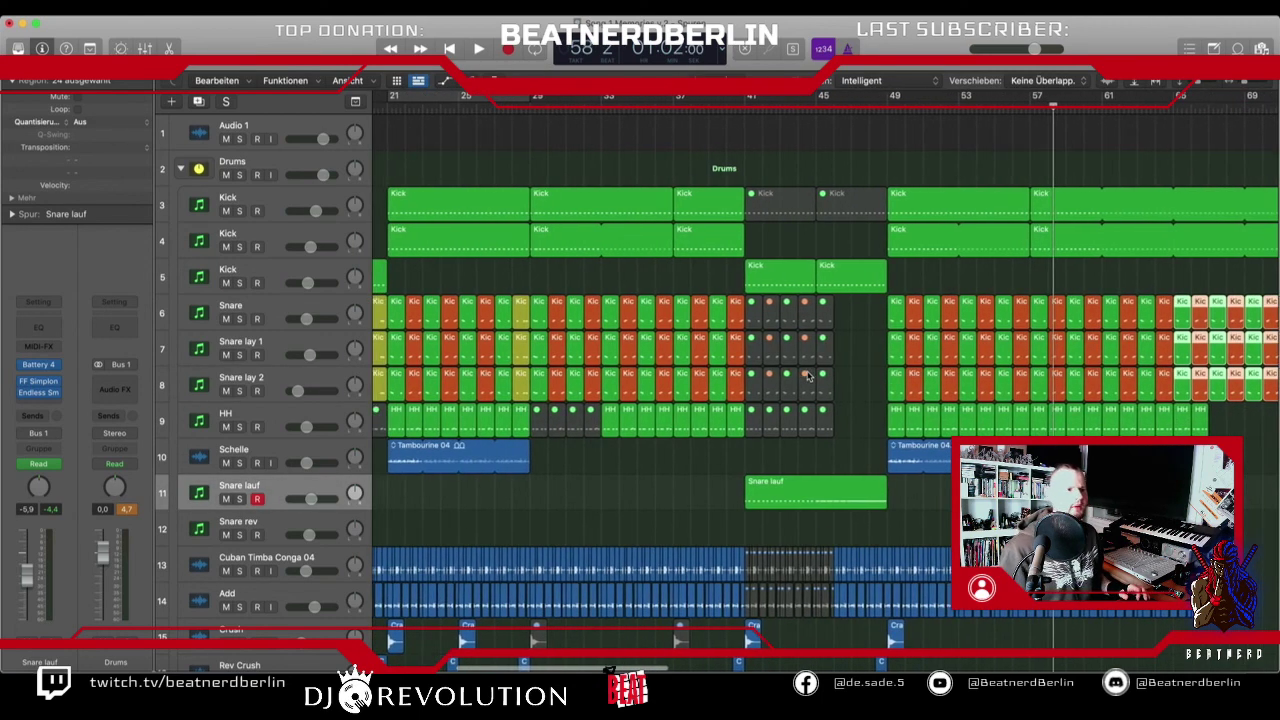